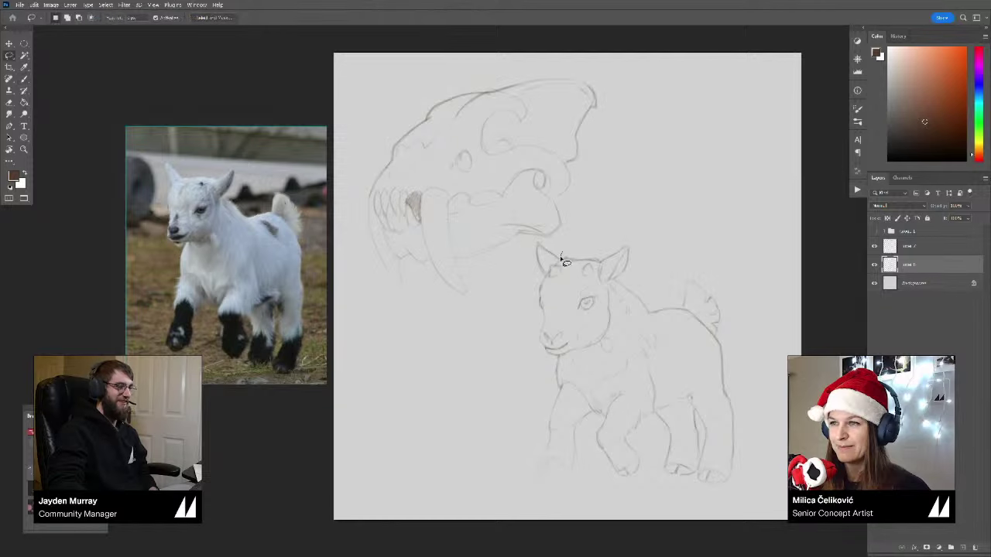
# Step: Select the goat's ear and adjacent head lines on the sketch, adjust their position slightly, deselect and return to the Brush tool
pyautogui.moveTo(545, 275)
pyautogui.mouseDown()
pyautogui.moveTo(545, 249)
pyautogui.moveTo(561, 254)
pyautogui.moveTo(554, 257)
pyautogui.moveTo(568, 249)
pyautogui.mouseUp()
pyautogui.press('v')
pyautogui.hotkey('ctrl', 'd')
pyautogui.press('b')
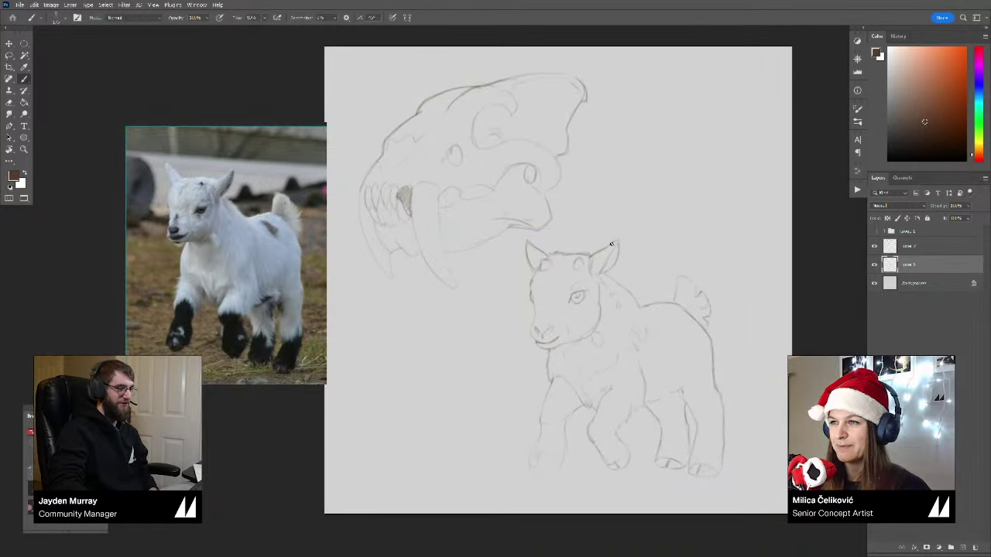
pyautogui.moveTo(618, 270); pyautogui.dragTo(615, 264)
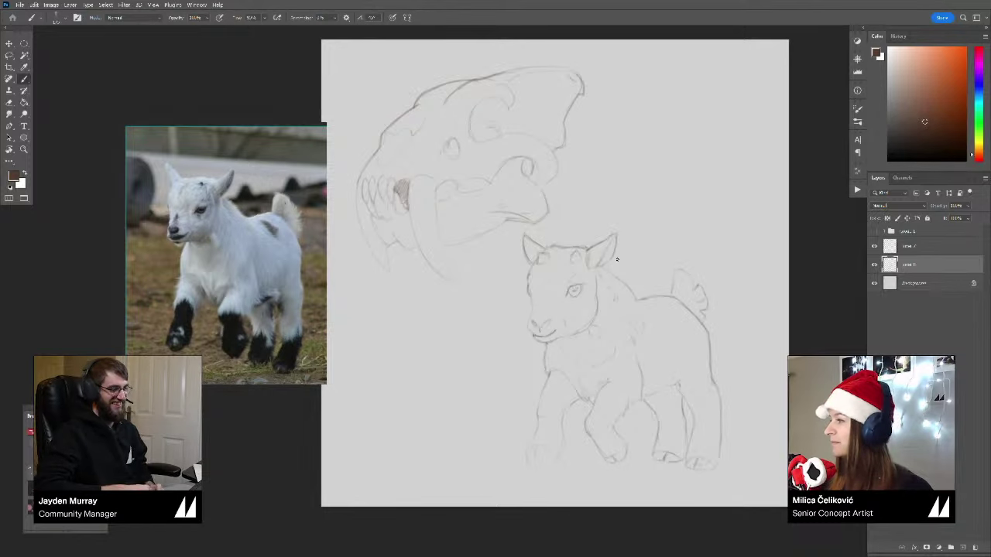
# Step: Draw the cloven hoof and firm up the lower outline of the goat's planted front leg
pyautogui.scroll(-2, 566, 228)
pyautogui.hscroll(-1, 565, 229)
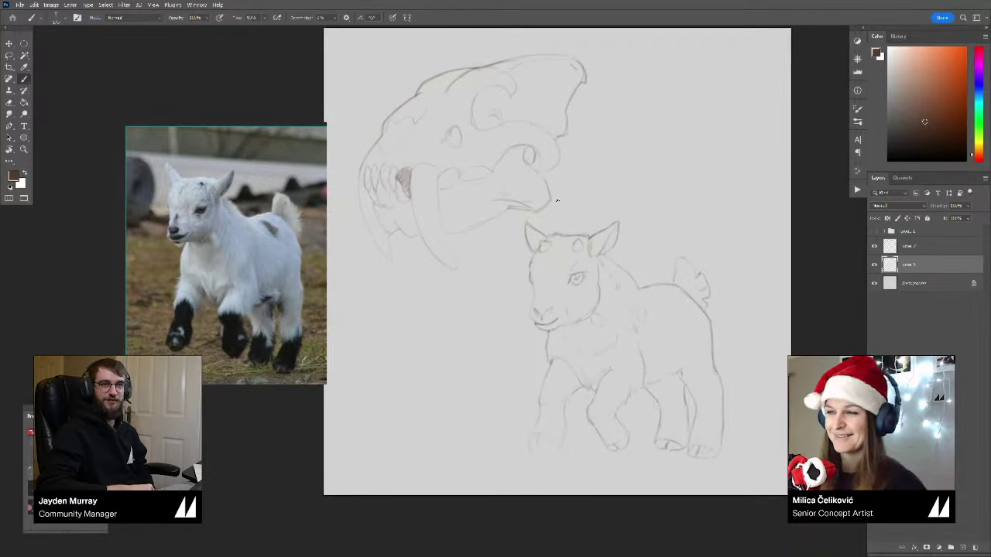
pyautogui.scroll(-3, 563, 234)
pyautogui.hscroll(1, 563, 234)
pyautogui.hscroll(-1, 570, 268)
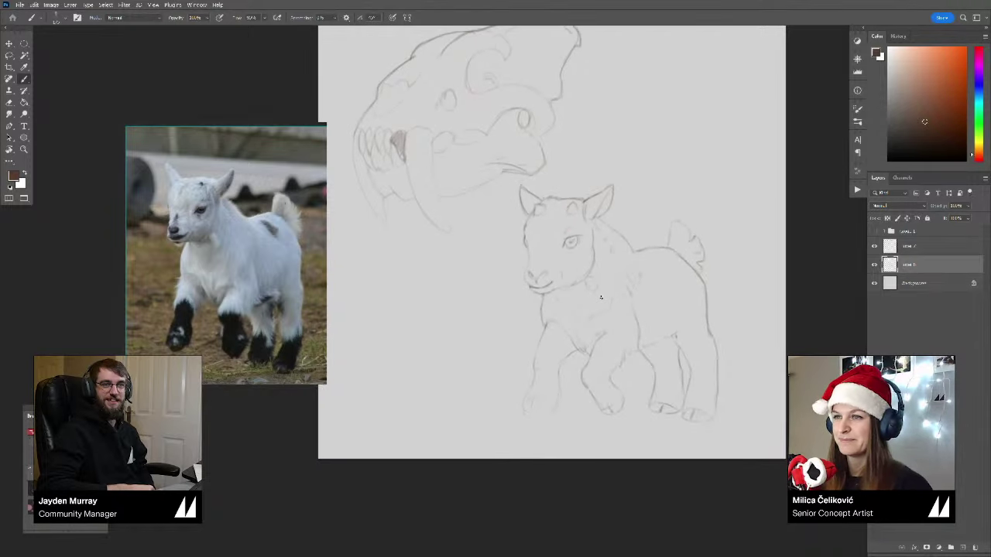
pyautogui.scroll(-1, 531, 386)
pyautogui.hscroll(-1, 530, 385)
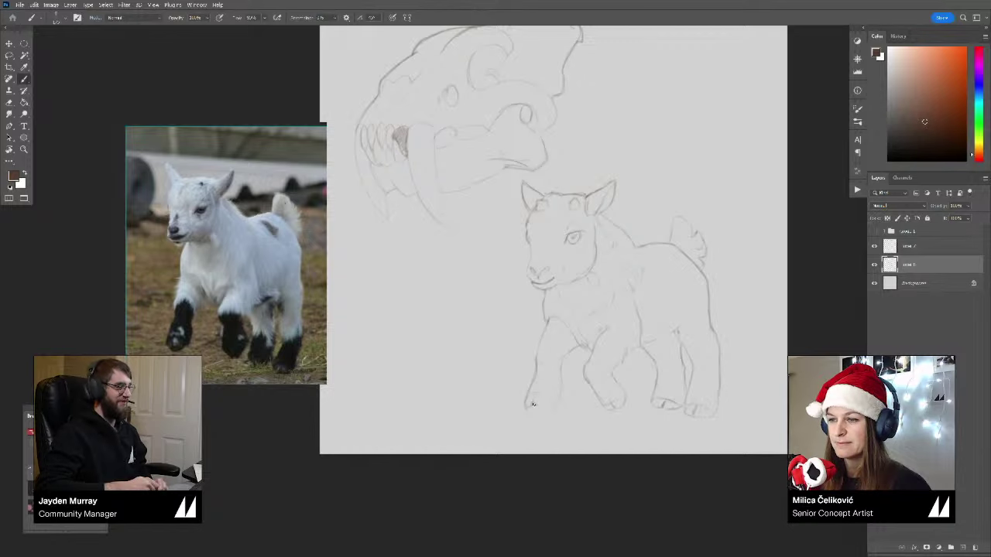
pyautogui.moveTo(534, 392); pyautogui.dragTo(541, 404)
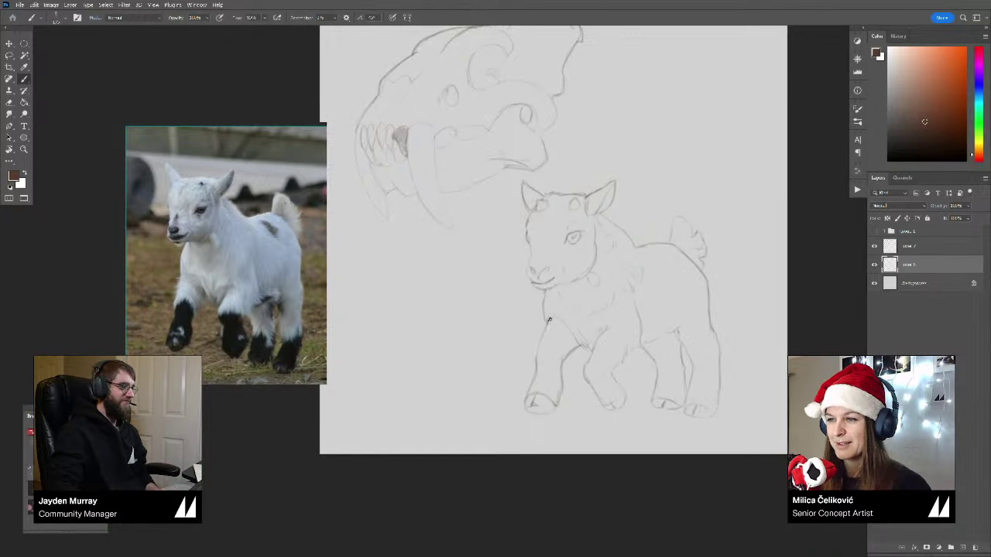
pyautogui.moveTo(579, 367); pyautogui.dragTo(563, 350)
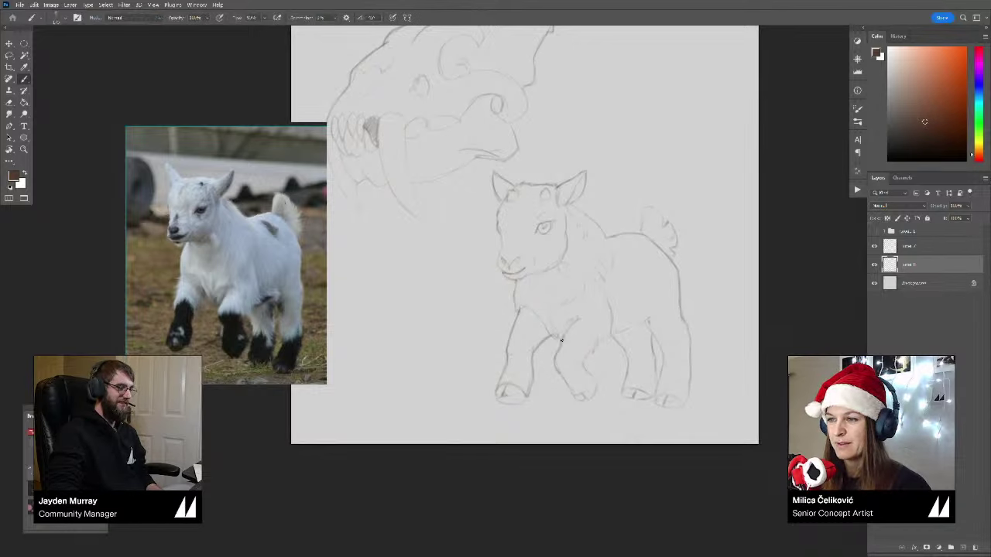
# Step: Erase and redraw the goat's raised front leg and hoof, and darken the outline of the neighbouring hind leg
pyautogui.moveTo(571, 352); pyautogui.dragTo(570, 345)
pyautogui.press('e')
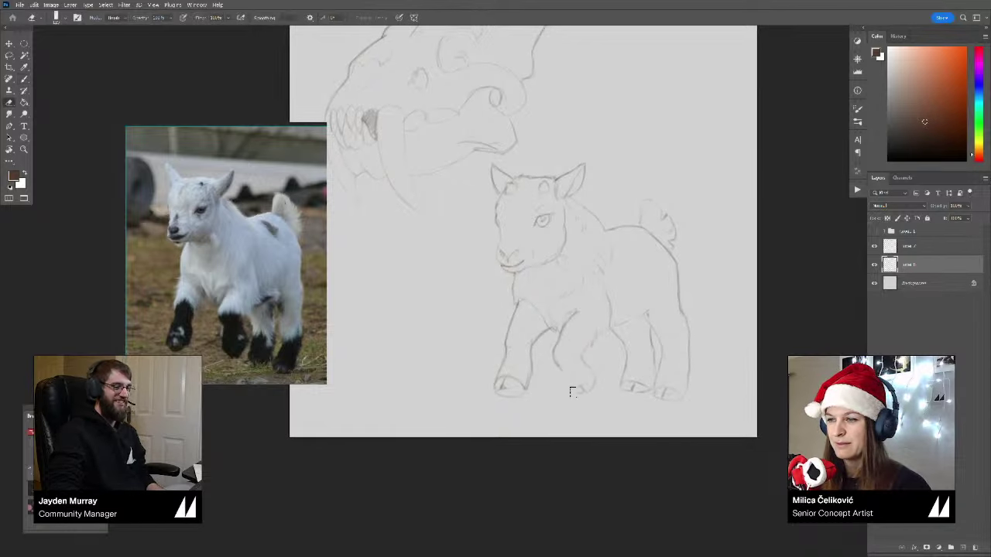
pyautogui.press('b')
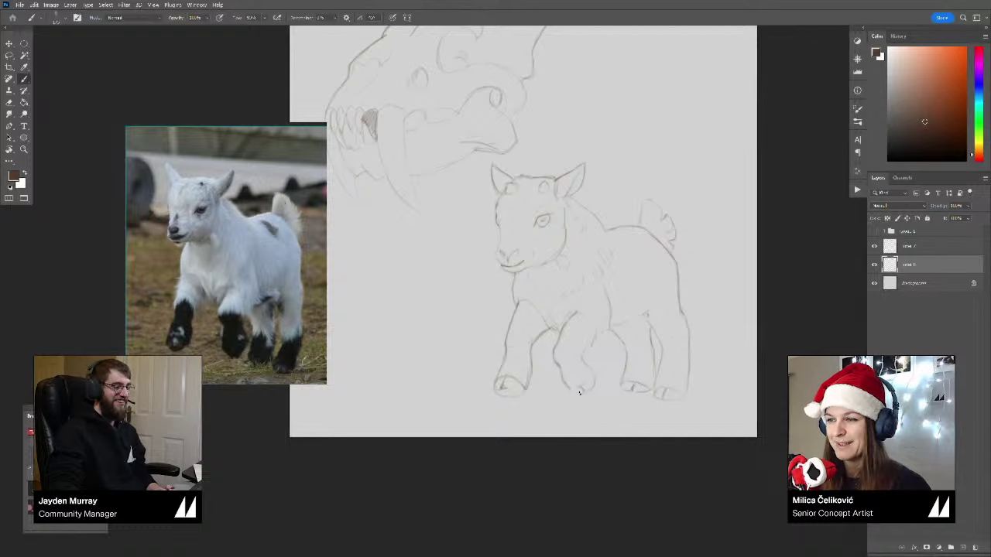
pyautogui.moveTo(568, 387)
pyautogui.mouseDown()
pyautogui.moveTo(582, 393)
pyautogui.moveTo(590, 379)
pyautogui.moveTo(586, 393)
pyautogui.mouseUp()
pyautogui.press('e')
pyautogui.press('b')
pyautogui.press('e')
pyautogui.press('b')
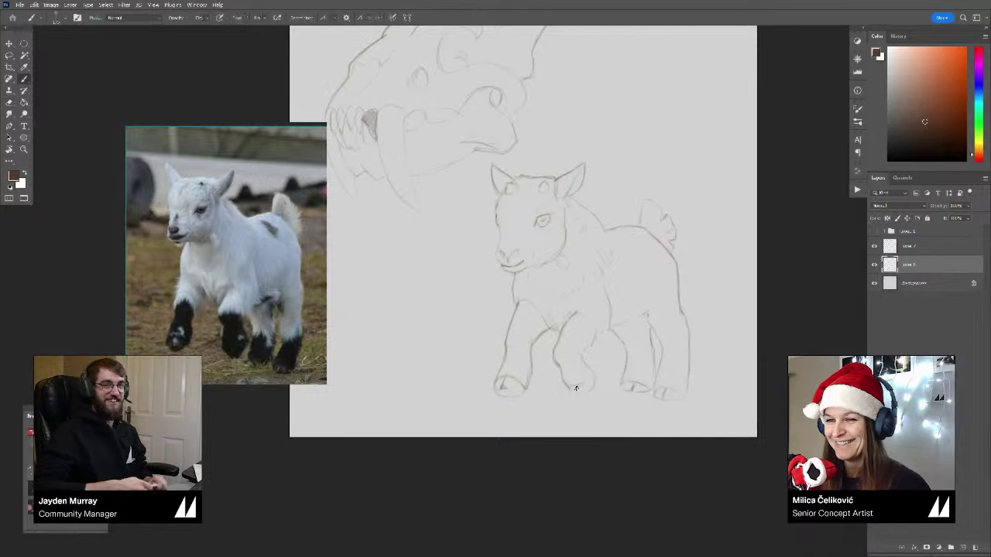
pyautogui.press('b')
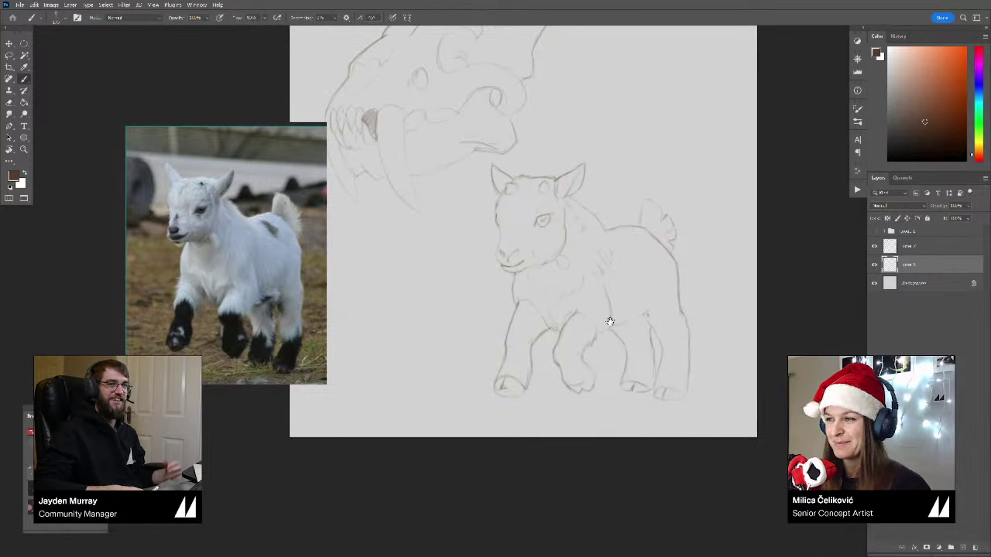
pyautogui.moveTo(609, 322); pyautogui.dragTo(623, 355)
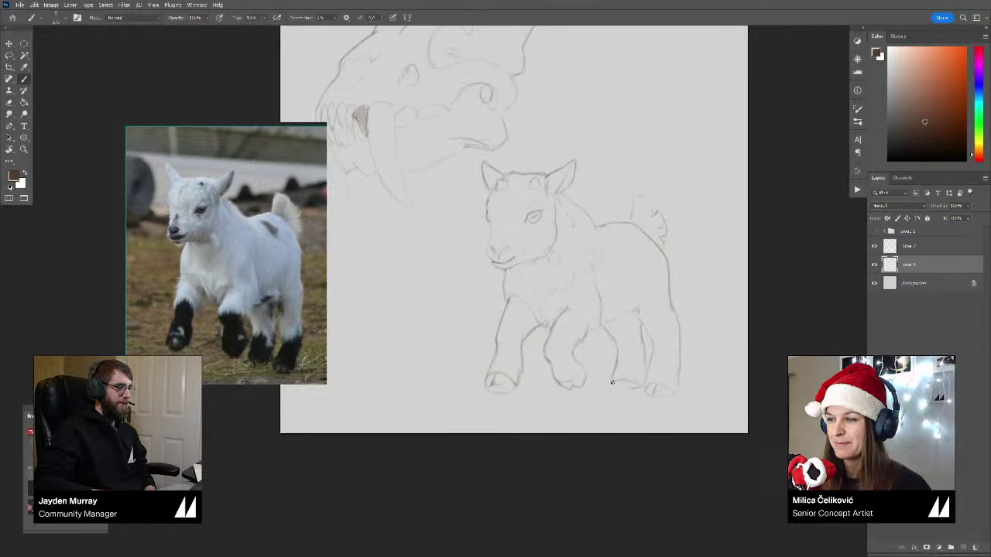
pyautogui.moveTo(644, 346)
pyautogui.mouseDown()
pyautogui.moveTo(649, 365)
pyautogui.moveTo(642, 339)
pyautogui.moveTo(653, 329)
pyautogui.mouseUp()
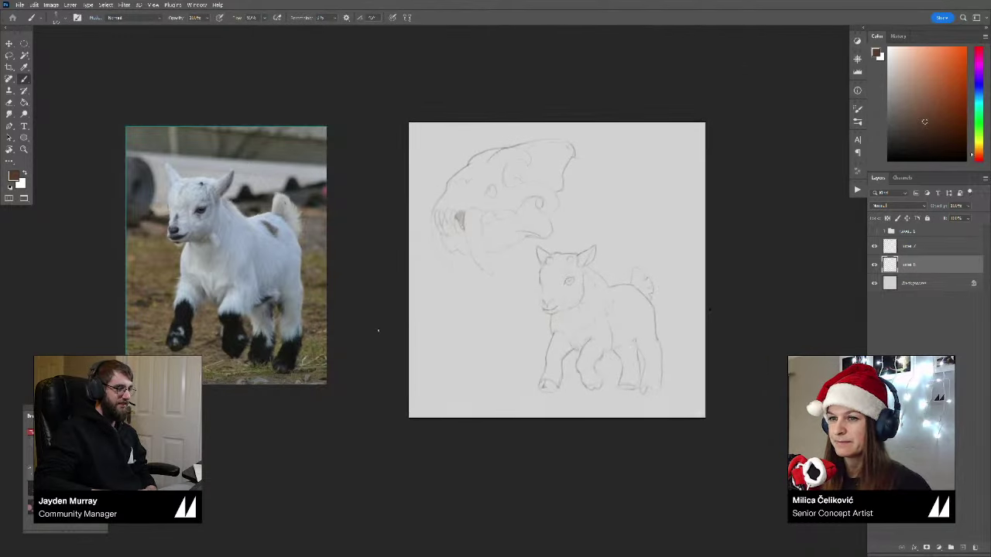
# Step: Enlarge the reference window beside the goat photo and zoom out to show the whole board of creature and animal images
pyautogui.moveTo(261, 303); pyautogui.dragTo(356, 297)
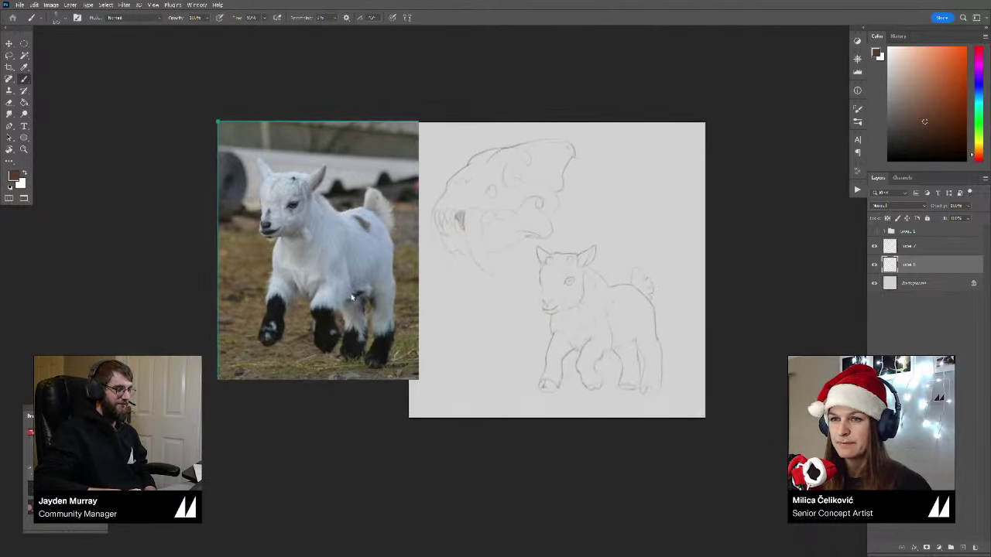
pyautogui.moveTo(415, 375); pyautogui.dragTo(707, 480)
pyautogui.scroll(-5, 530, 383)
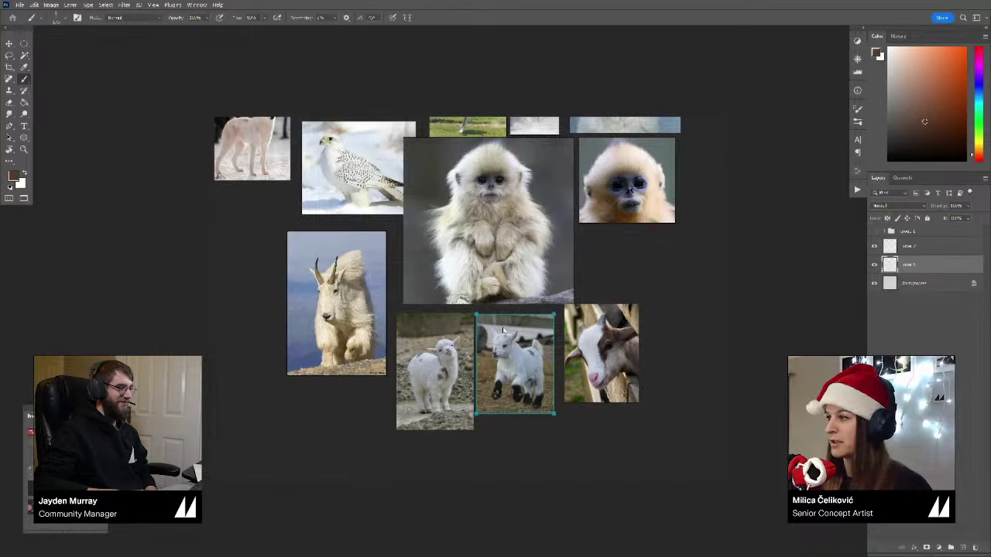
pyautogui.scroll(-5, 489, 305)
pyautogui.moveTo(433, 307); pyautogui.dragTo(548, 300)
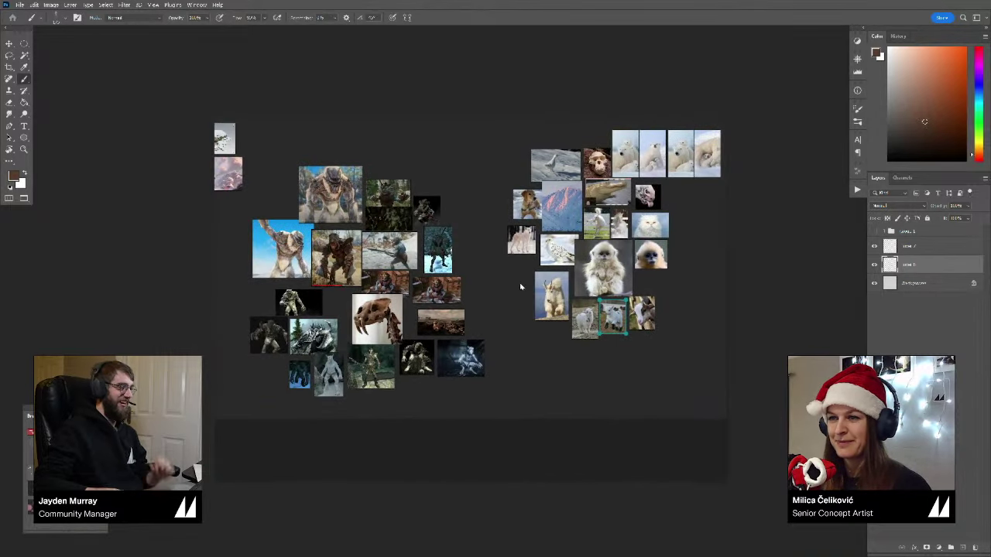
pyautogui.moveTo(603, 355); pyautogui.dragTo(593, 353)
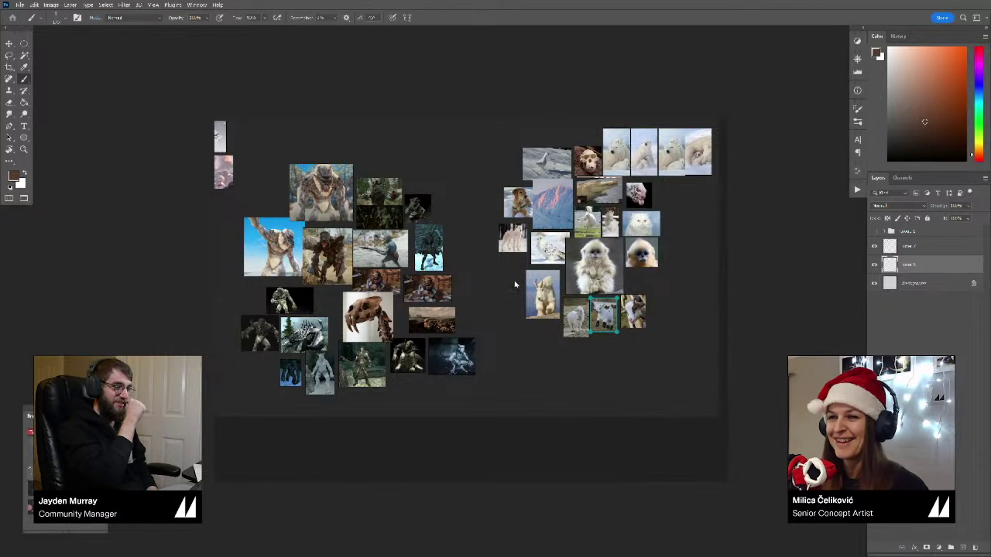
pyautogui.hscroll(-2, 529, 318)
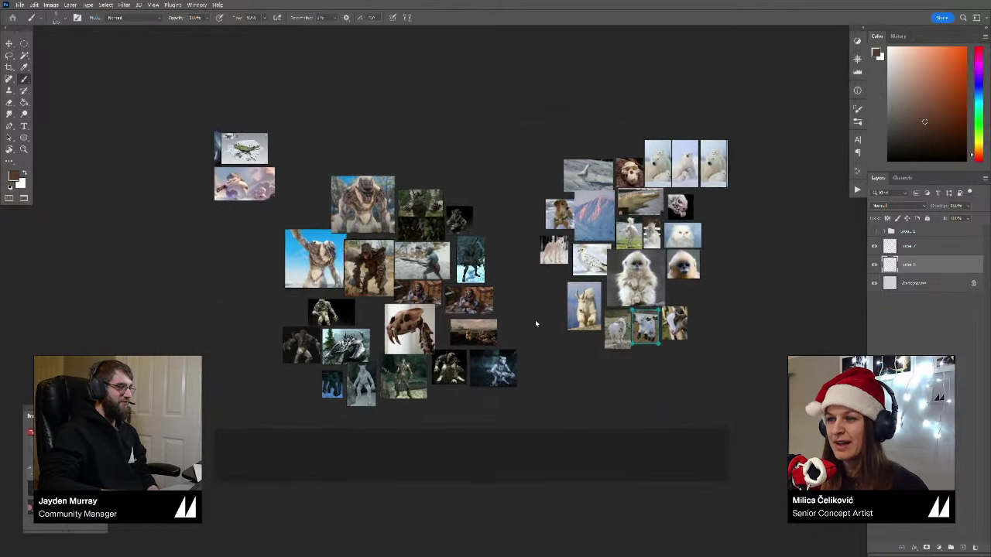
pyautogui.moveTo(536, 323); pyautogui.dragTo(519, 333)
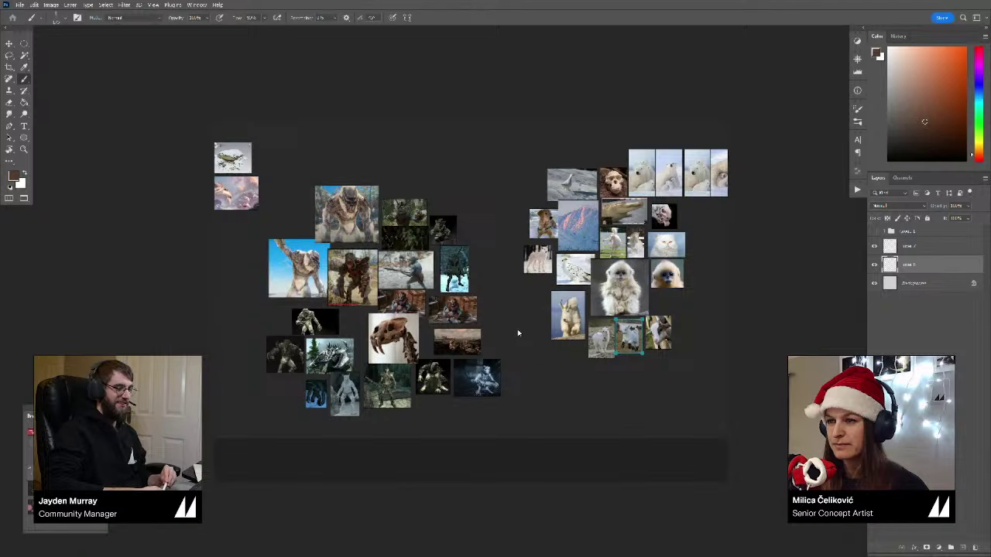
# Step: Examine the white-animal reference group on the board, closing in on the two white horse photos
pyautogui.moveTo(514, 335); pyautogui.dragTo(410, 341)
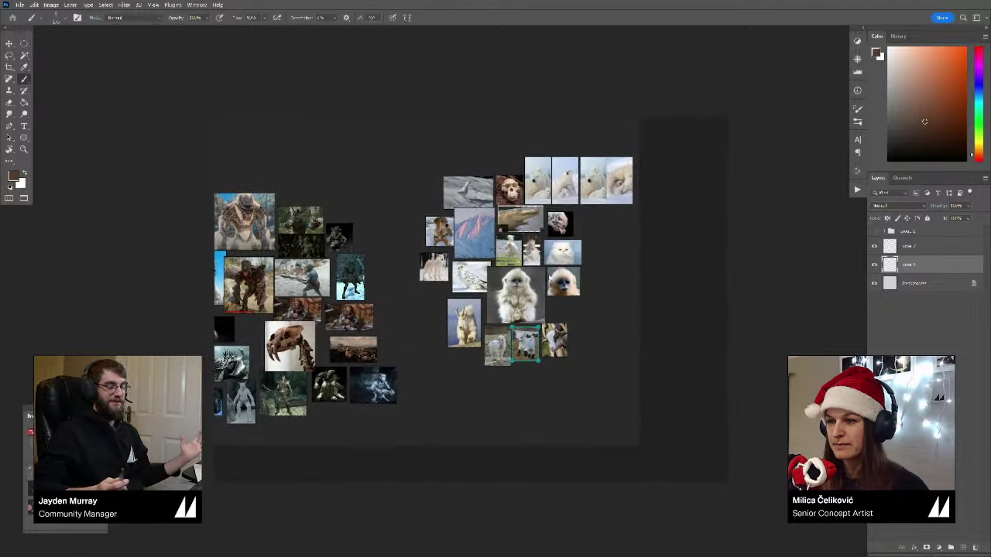
pyautogui.scroll(3, 564, 271)
pyautogui.moveTo(598, 266); pyautogui.dragTo(582, 298)
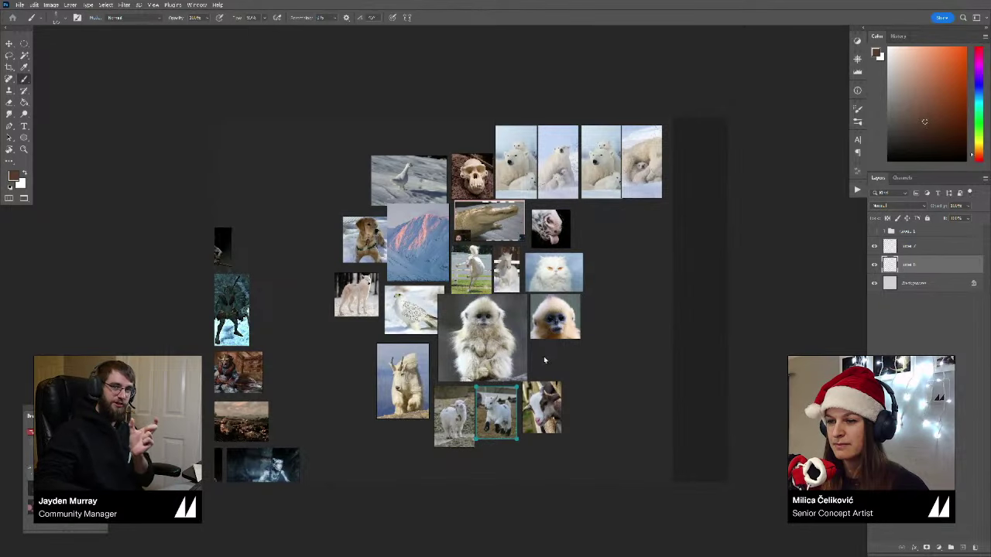
pyautogui.click(516, 388)
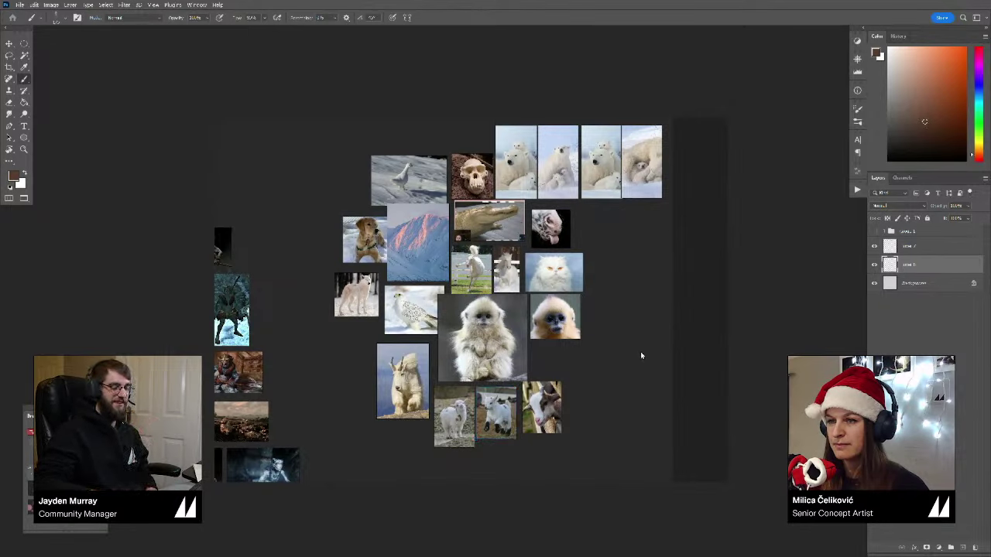
pyautogui.scroll(2, 637, 340)
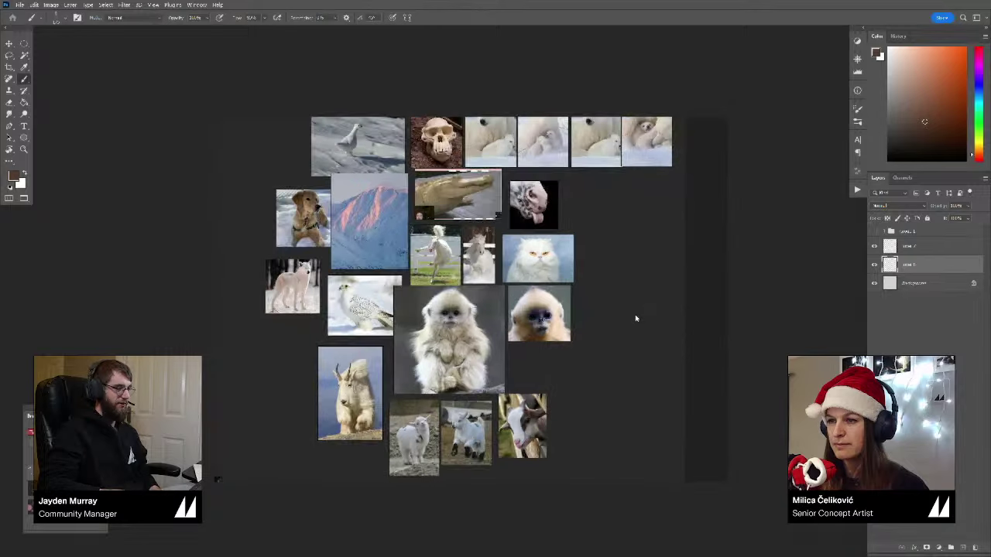
pyautogui.moveTo(633, 335); pyautogui.dragTo(632, 354)
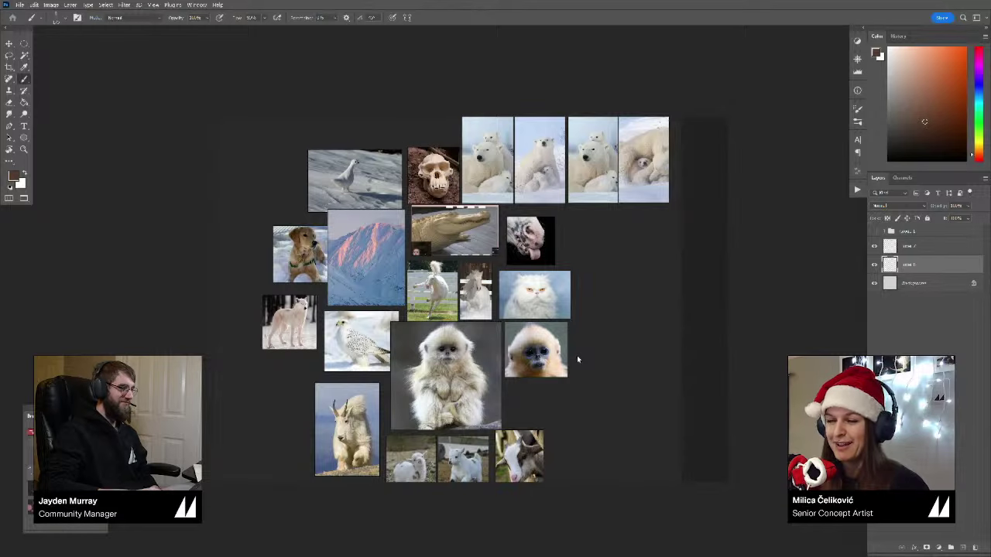
pyautogui.scroll(6, 477, 301)
pyautogui.moveTo(463, 278); pyautogui.dragTo(491, 307)
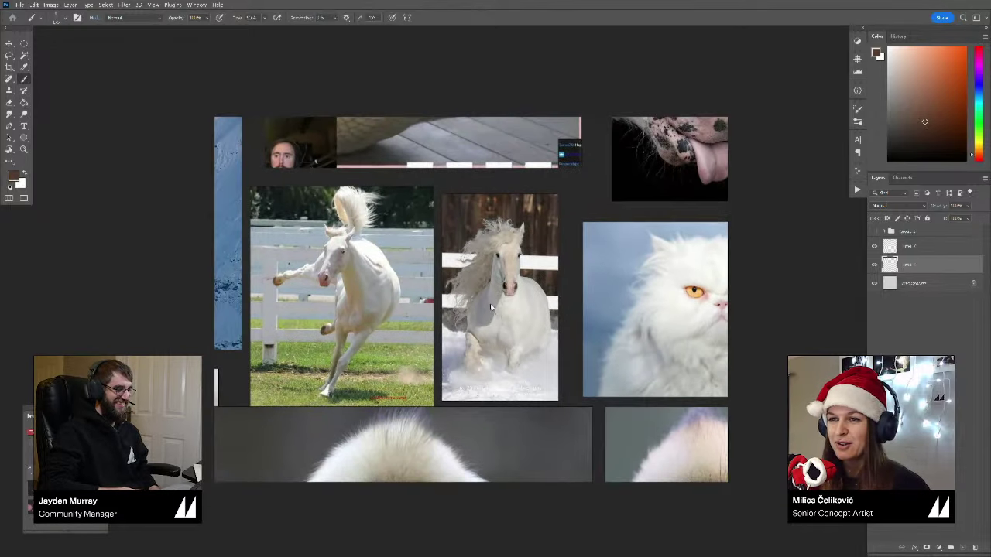
pyautogui.scroll(2, 432, 300)
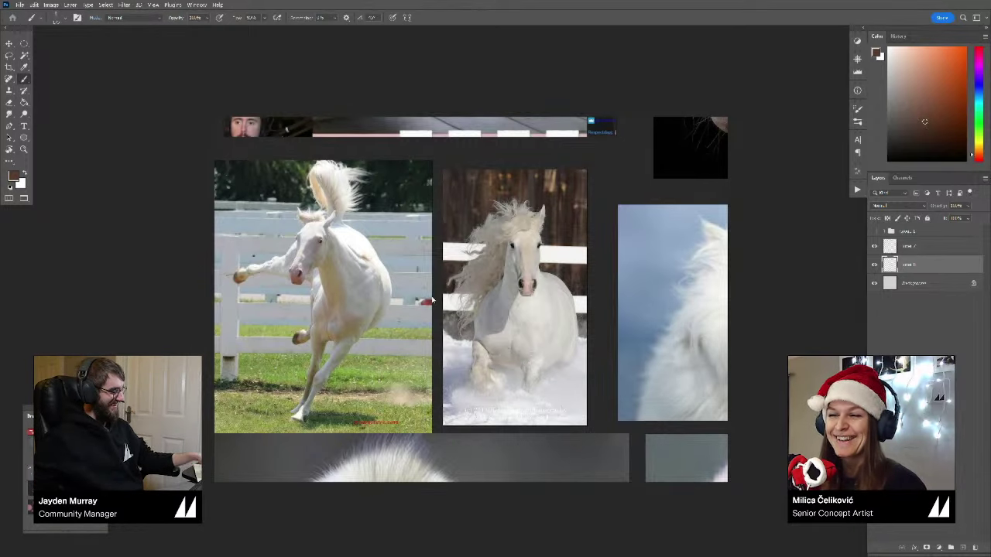
# Step: Examine the polar bear family photos on the reference board close up
pyautogui.scroll(-4, 432, 300)
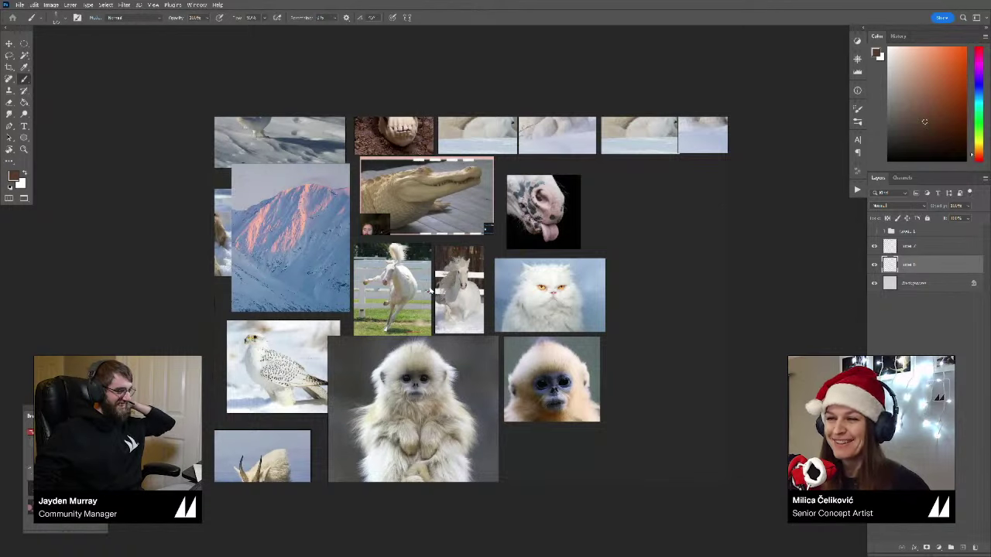
pyautogui.scroll(-3, 458, 346)
pyautogui.moveTo(502, 389)
pyautogui.mouseDown()
pyautogui.moveTo(503, 315)
pyautogui.moveTo(524, 401)
pyautogui.mouseUp()
pyautogui.moveTo(546, 326); pyautogui.dragTo(503, 363)
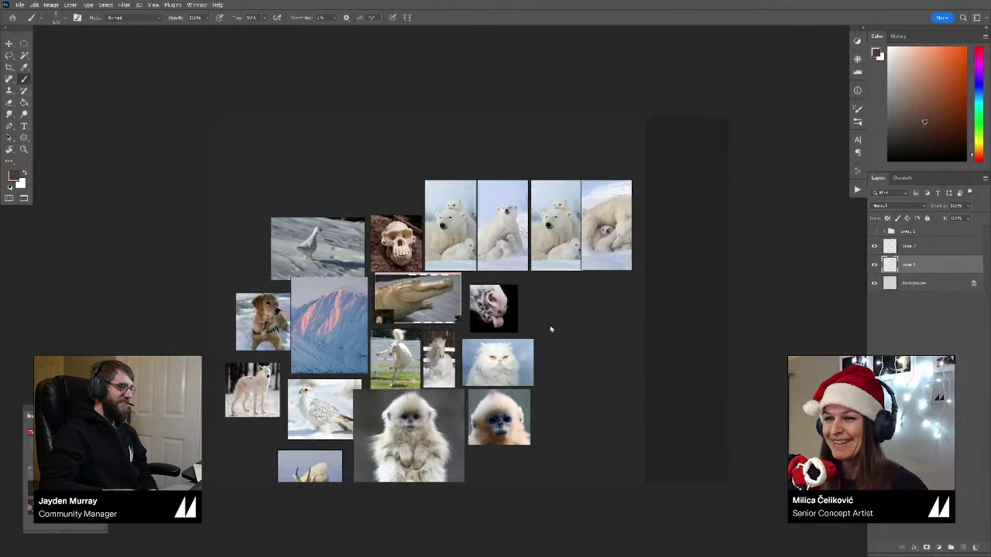
pyautogui.moveTo(566, 310); pyautogui.dragTo(542, 342)
pyautogui.scroll(2, 541, 339)
pyautogui.scroll(1, 549, 323)
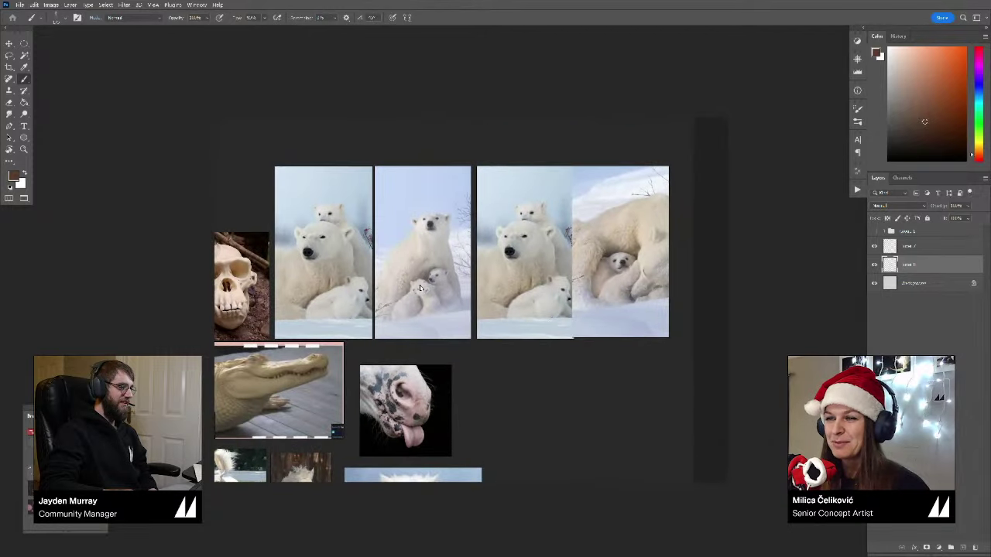
pyautogui.scroll(2, 404, 263)
pyautogui.scroll(-2, 397, 287)
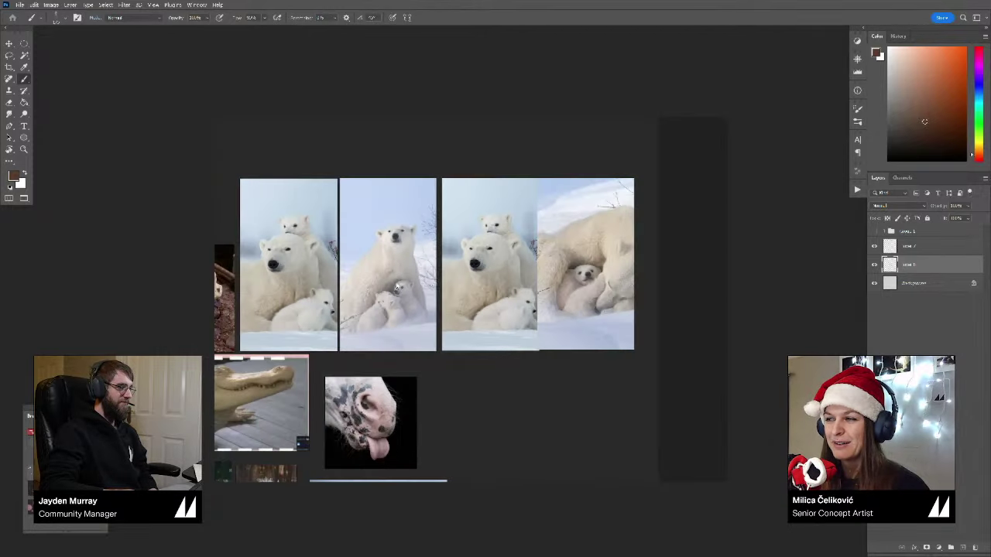
pyautogui.moveTo(365, 315); pyautogui.dragTo(412, 318)
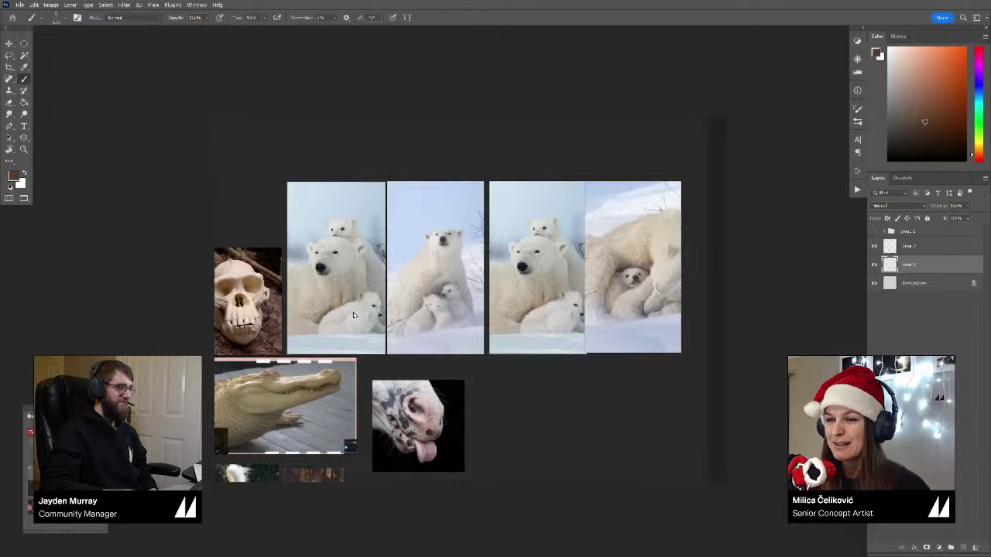
pyautogui.scroll(2, 354, 315)
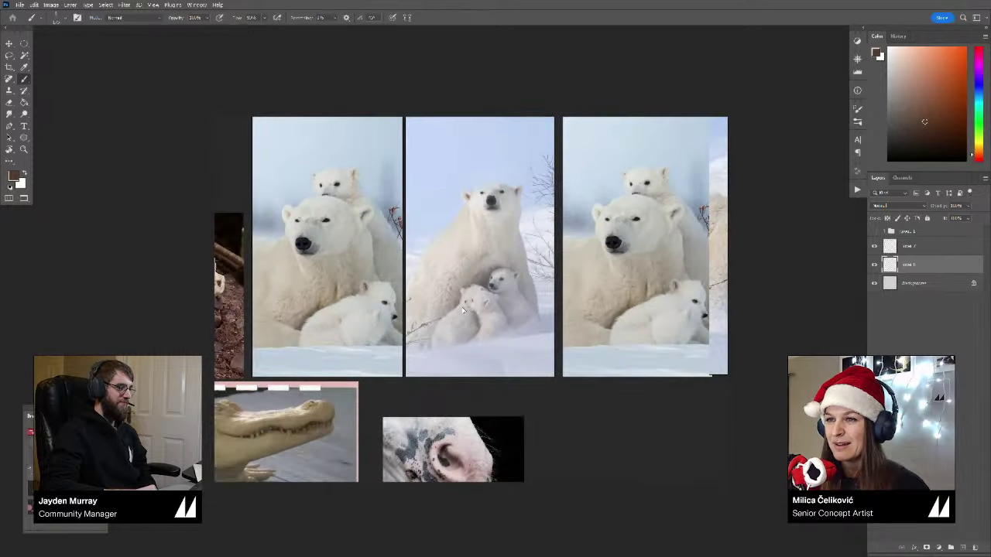
pyautogui.moveTo(463, 311); pyautogui.dragTo(470, 316)
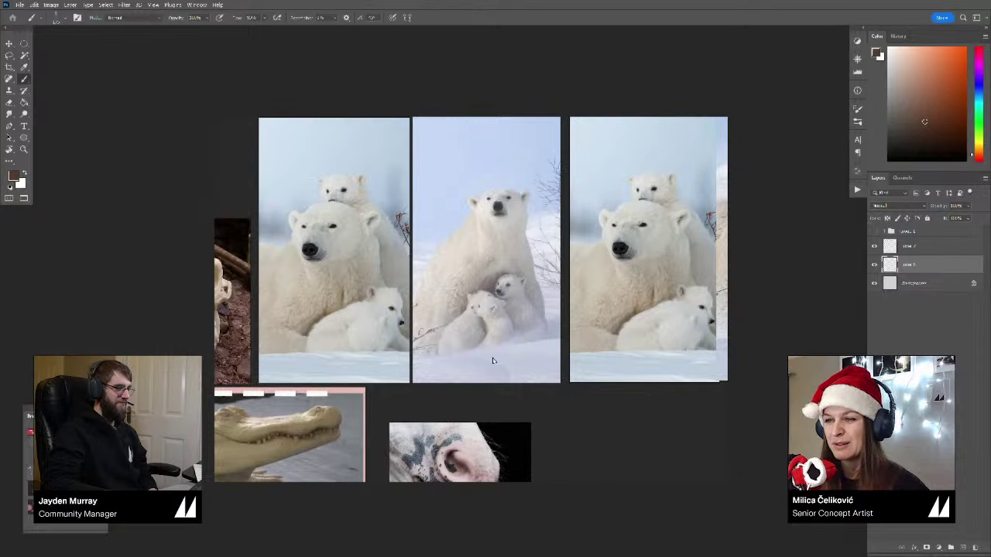
# Step: Examine the snowy mountain photo with pink sunlight on its peak up close on the reference board
pyautogui.scroll(-4, 493, 350)
pyautogui.moveTo(447, 385); pyautogui.dragTo(651, 256)
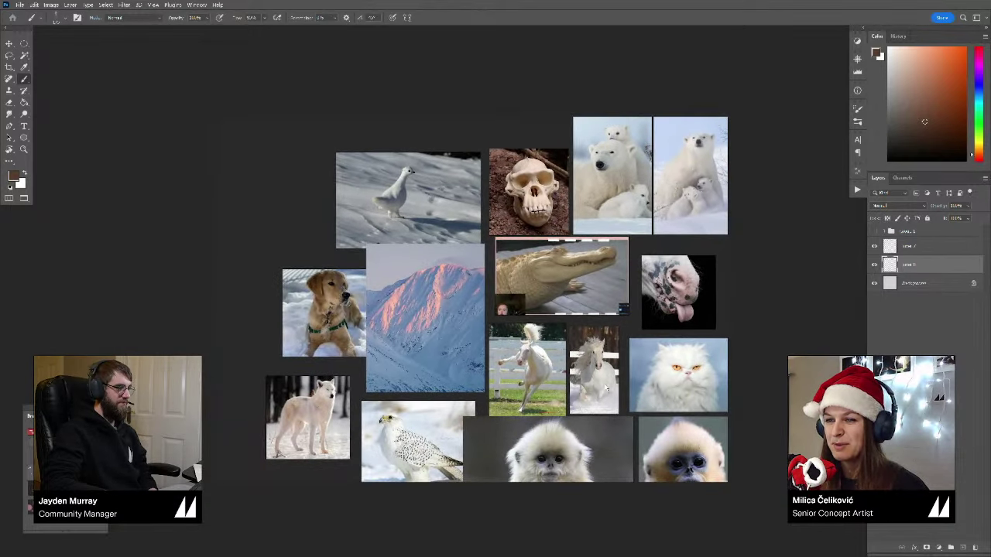
pyautogui.moveTo(438, 337); pyautogui.dragTo(454, 291)
pyautogui.scroll(5, 441, 258)
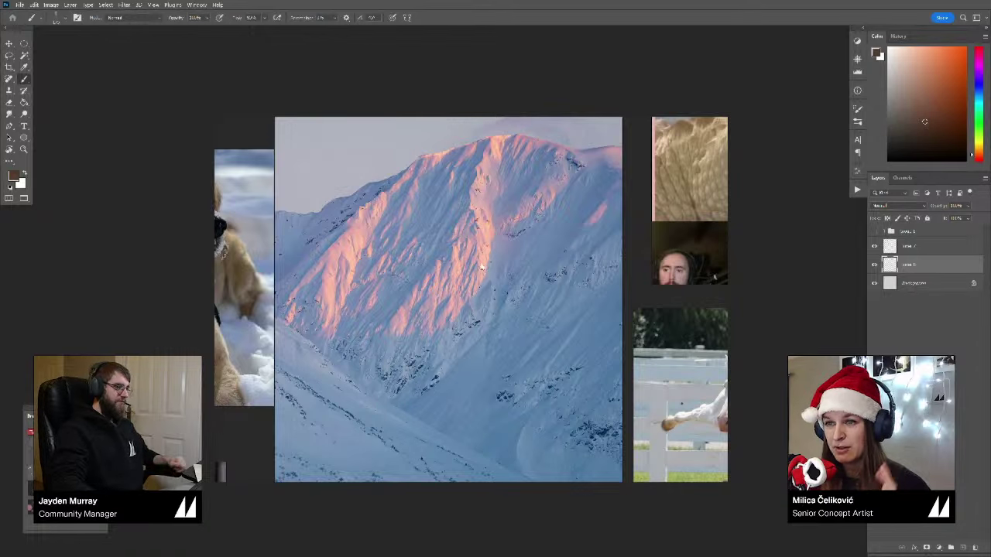
# Step: Go from the mountain photo to the group of fantasy creature illustrations on the reference board and frame the whole group
pyautogui.scroll(-10, 475, 260)
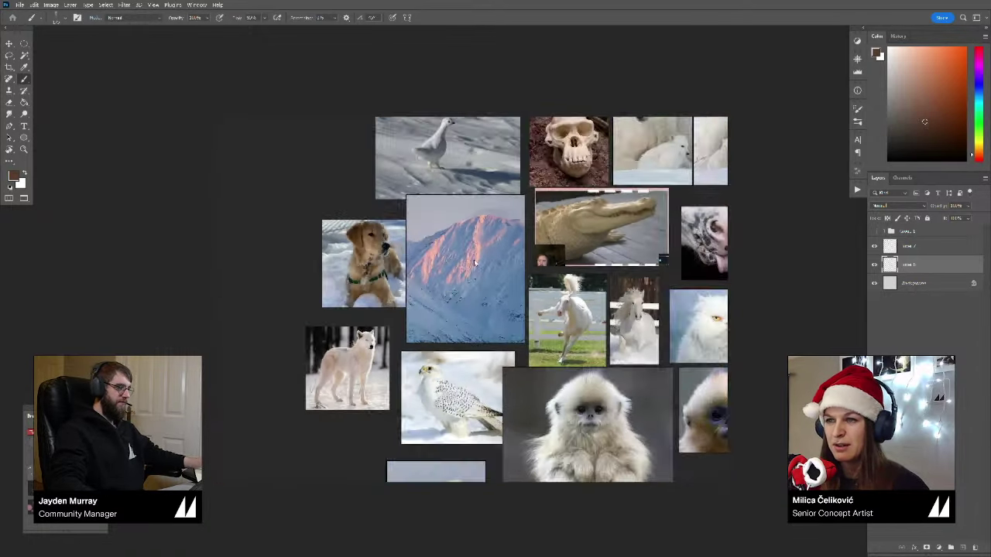
pyautogui.hscroll(-10, 581, 319)
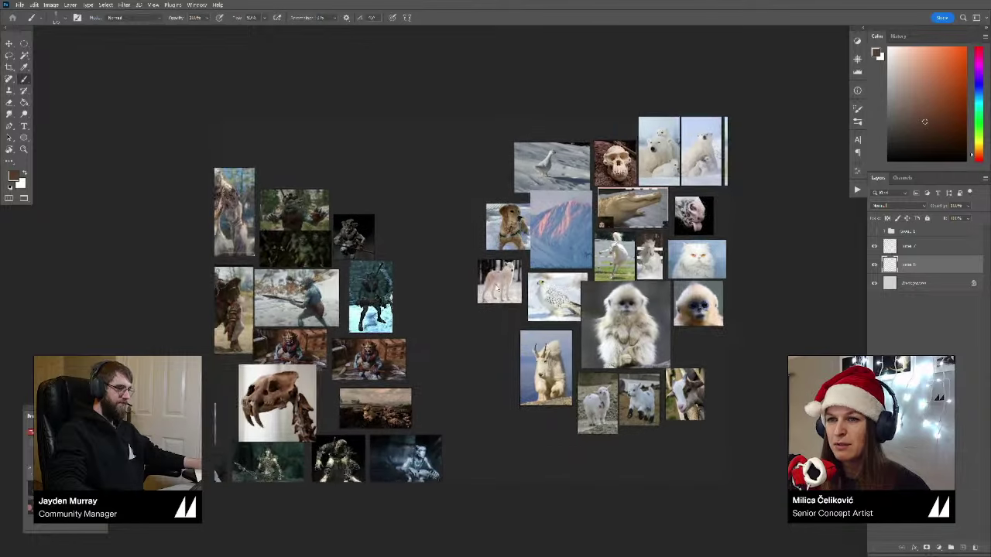
pyautogui.moveTo(636, 320); pyautogui.dragTo(860, 412)
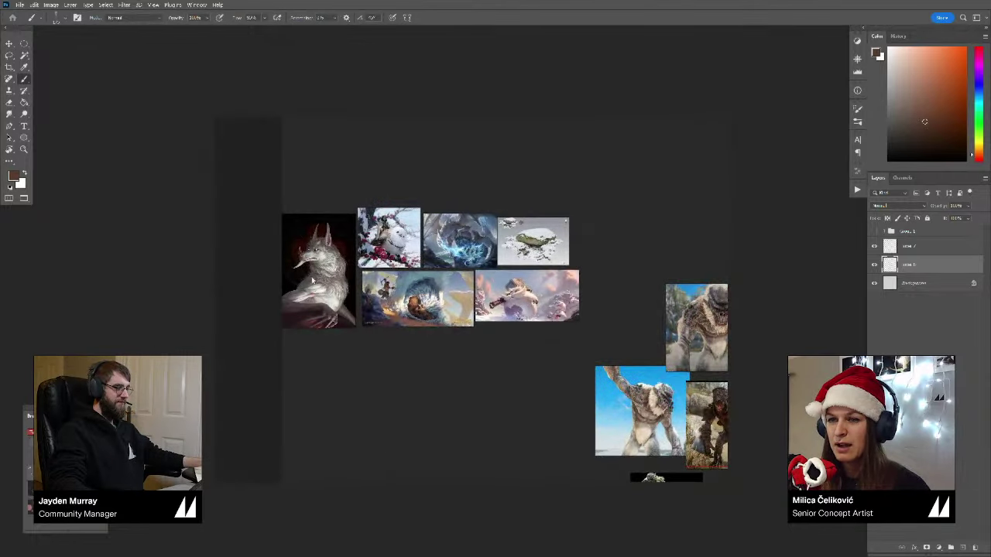
pyautogui.scroll(4, 312, 279)
pyautogui.moveTo(481, 274); pyautogui.dragTo(476, 288)
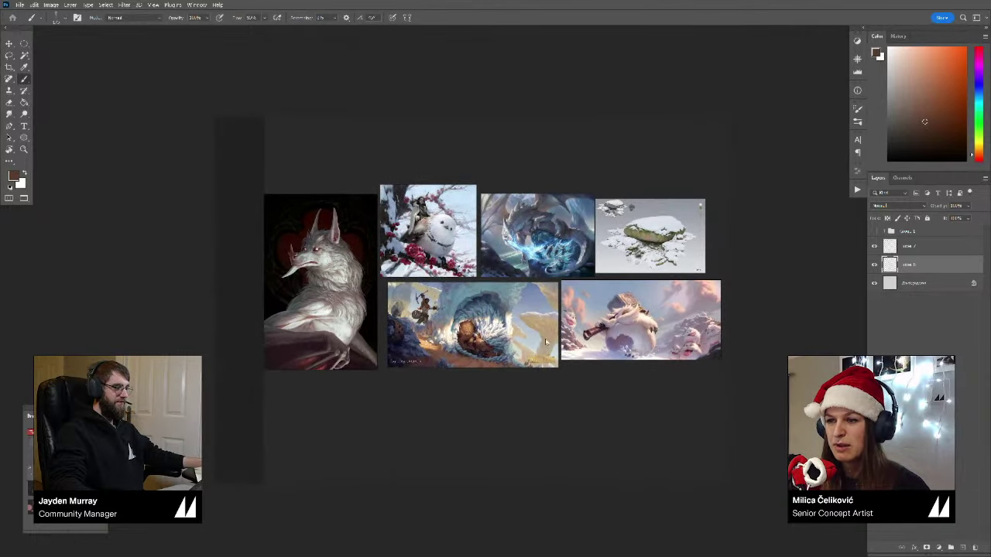
pyautogui.hscroll(1, 546, 342)
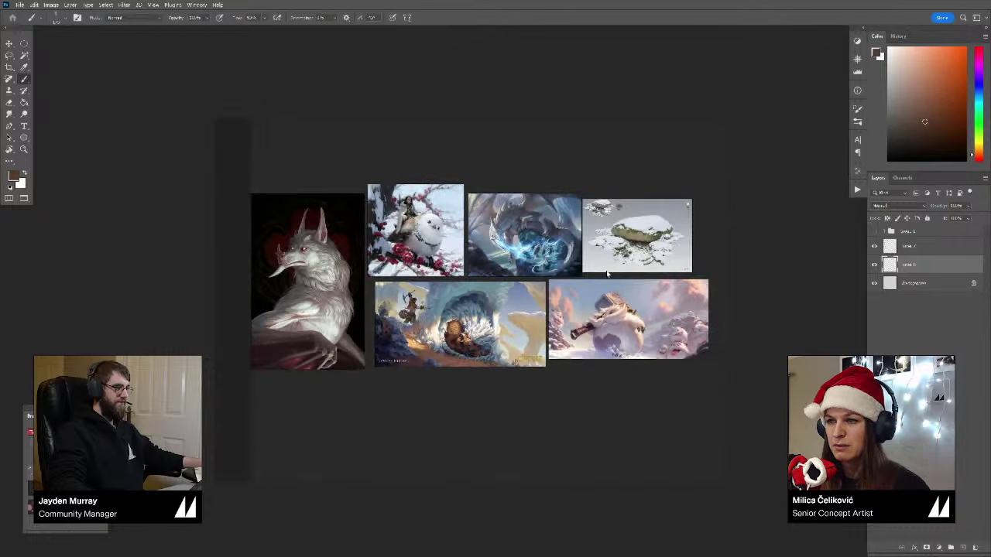
# Step: Examine the fantasy illustrations up close, including the ice wave scene with the pickaxe figure and the white furry creature in the snow
pyautogui.scroll(8, 607, 273)
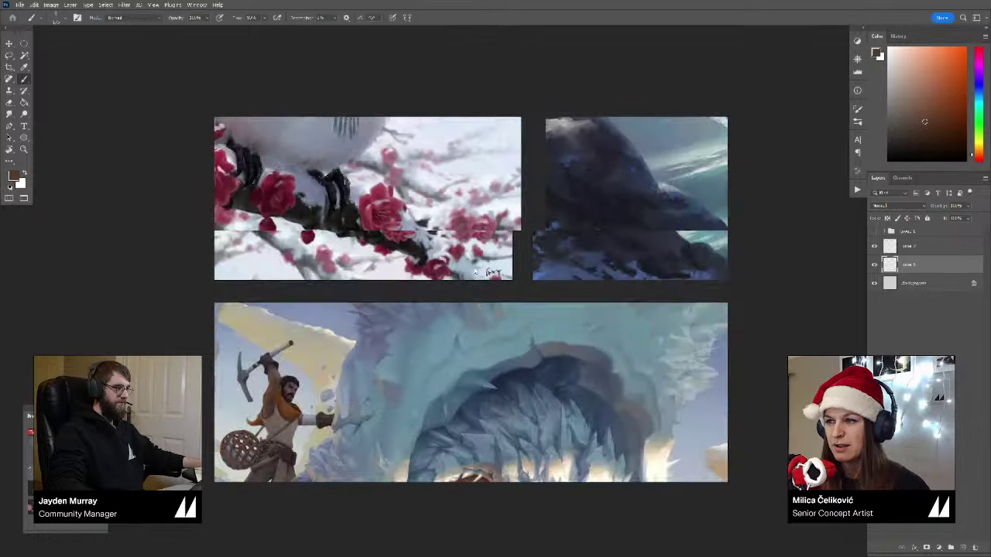
pyautogui.scroll(-5, 476, 273)
pyautogui.scroll(-2, 478, 310)
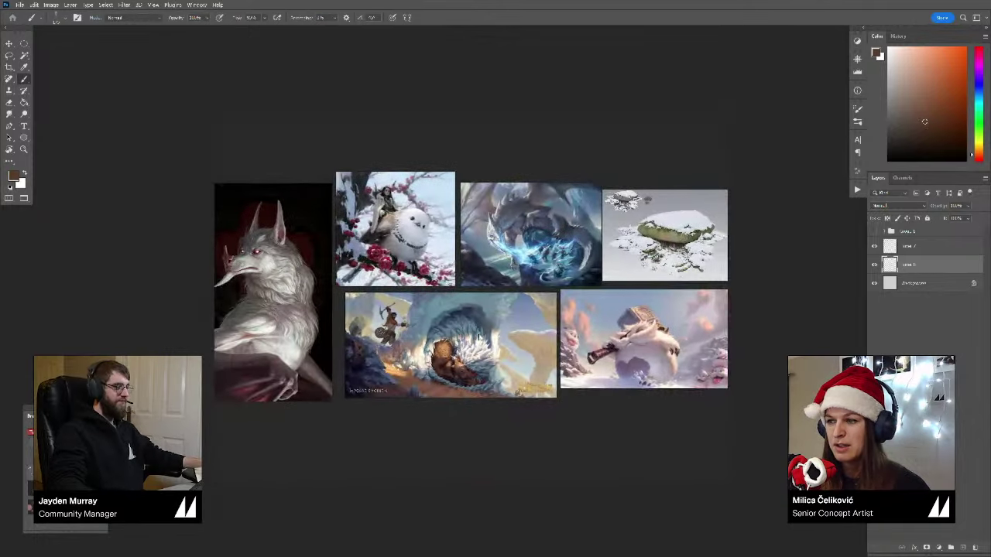
pyautogui.moveTo(478, 338); pyautogui.dragTo(450, 349)
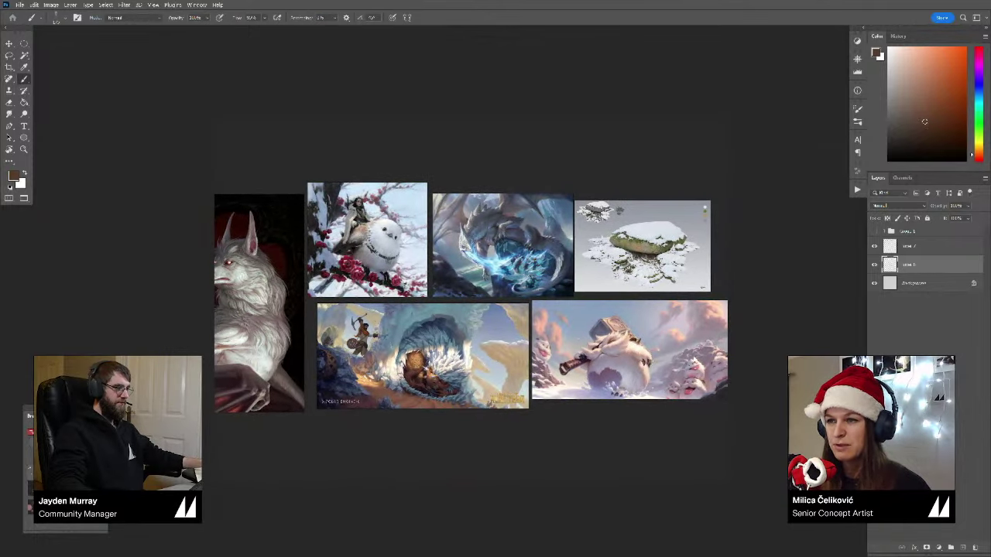
pyautogui.scroll(-1, 546, 327)
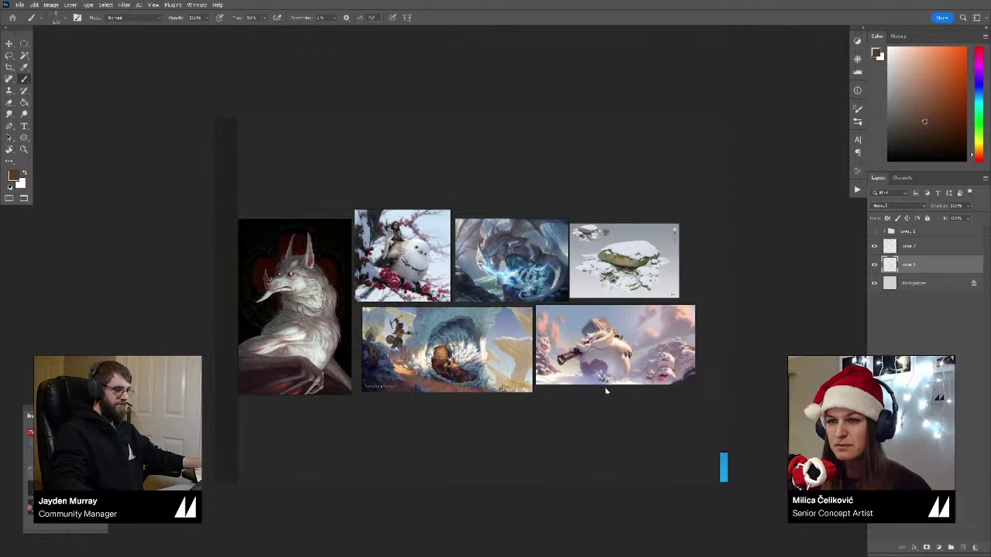
pyautogui.hscroll(2, 565, 393)
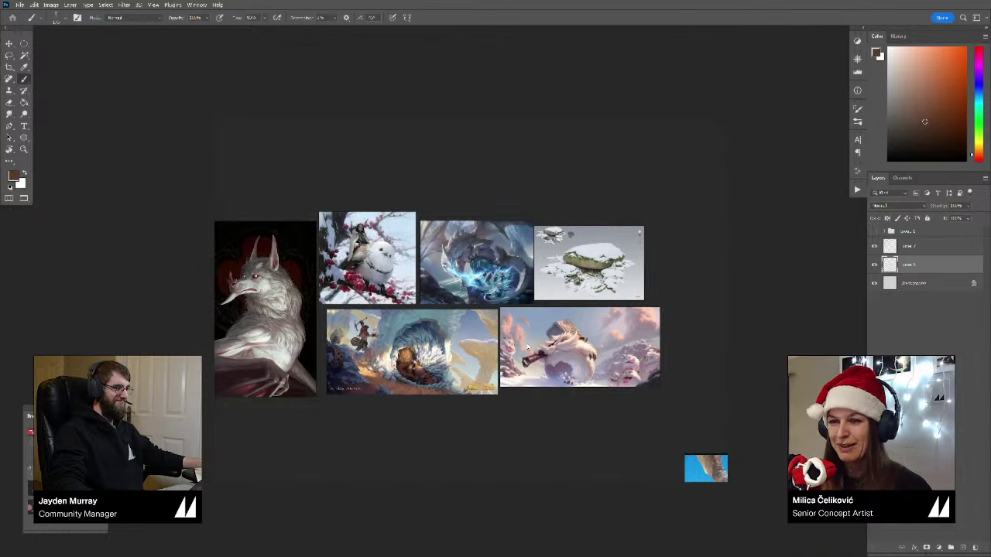
pyautogui.scroll(4, 528, 349)
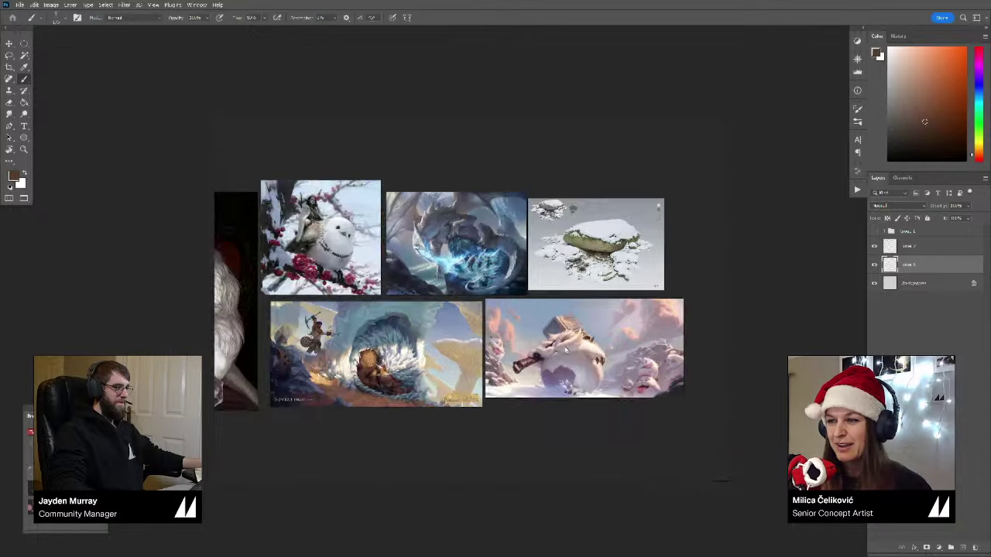
pyautogui.scroll(-5, 534, 348)
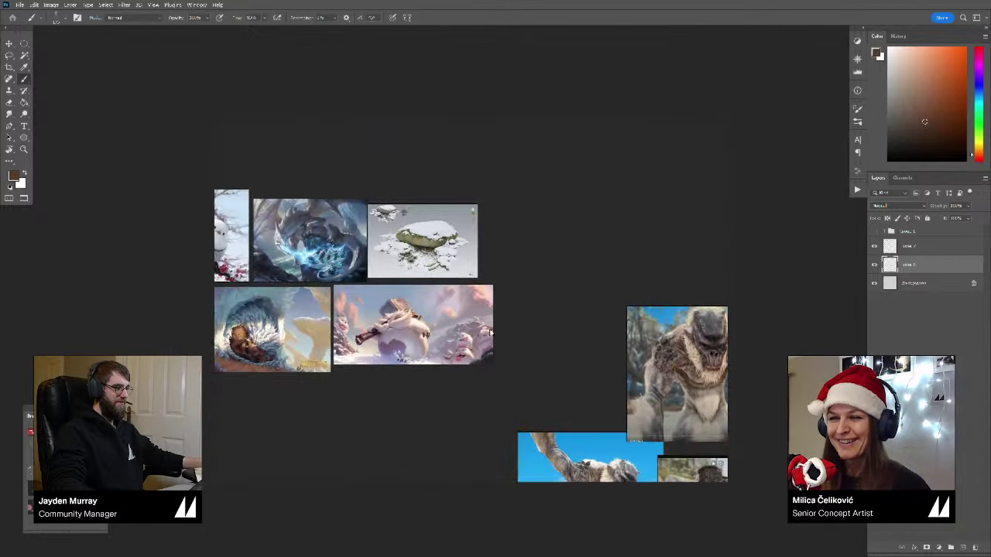
# Step: Return to the white-animal references and compare the polar bear mother and cub photos up close
pyautogui.moveTo(544, 344); pyautogui.dragTo(367, 275)
pyautogui.moveTo(700, 280); pyautogui.dragTo(522, 281)
pyautogui.scroll(5, 522, 281)
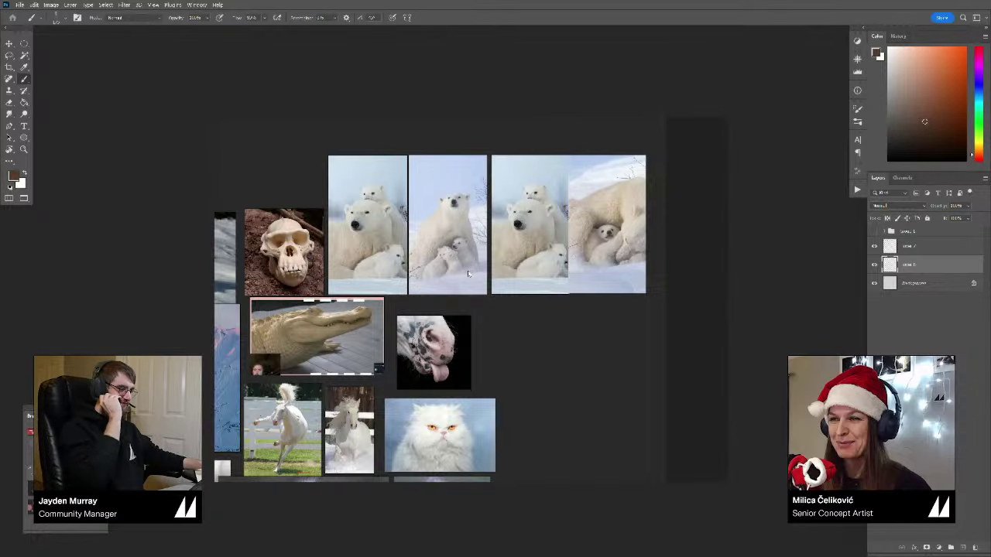
pyautogui.scroll(-2, 549, 298)
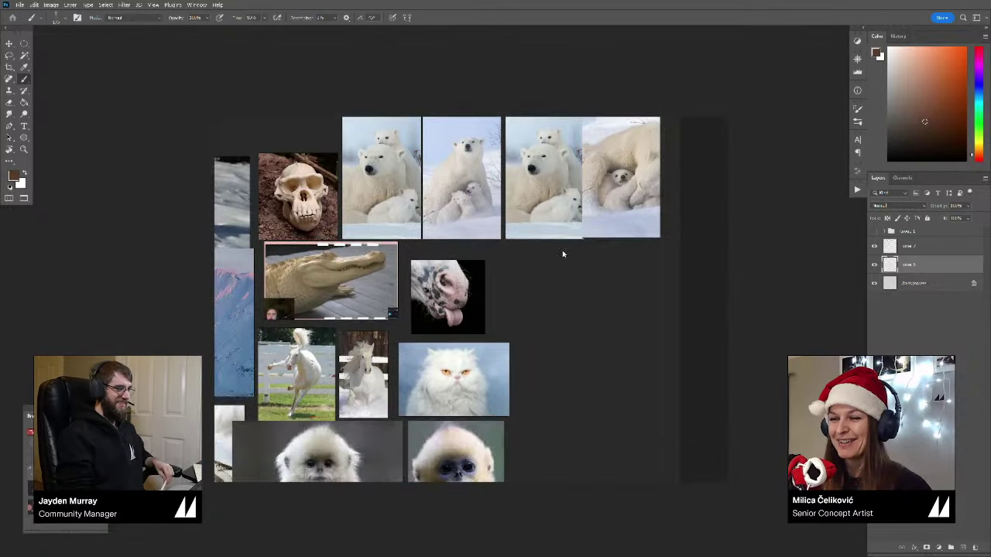
pyautogui.scroll(-1, 537, 346)
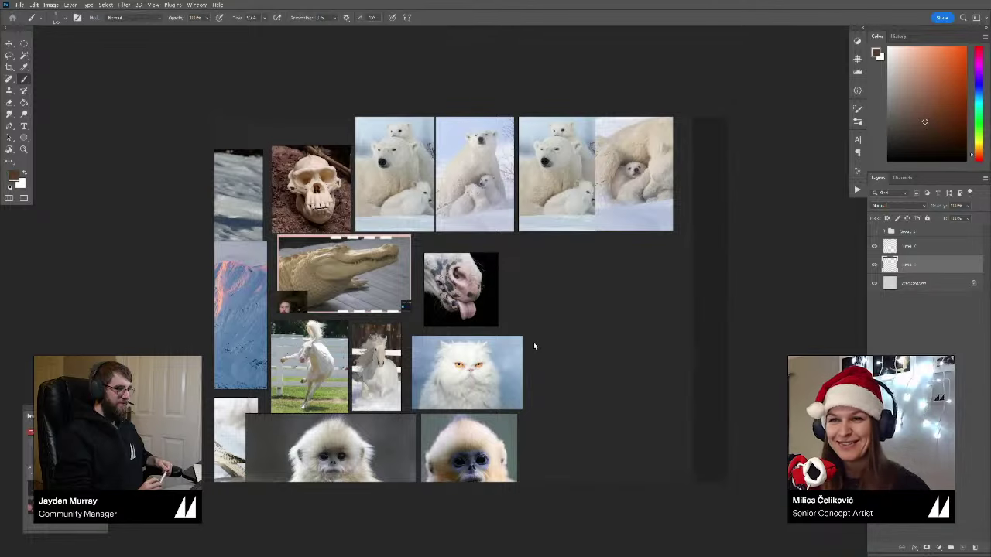
pyautogui.moveTo(587, 275); pyautogui.dragTo(523, 366)
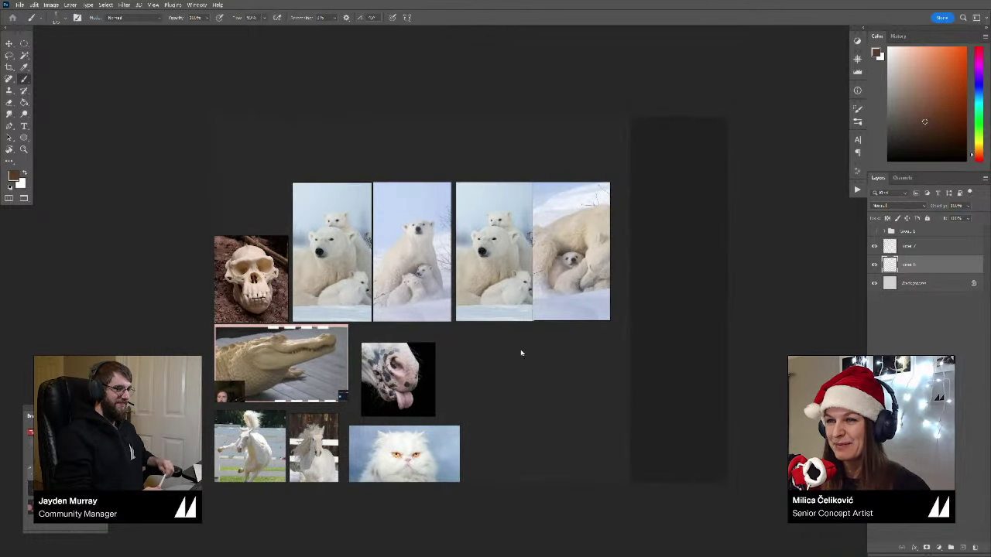
pyautogui.scroll(1, 521, 352)
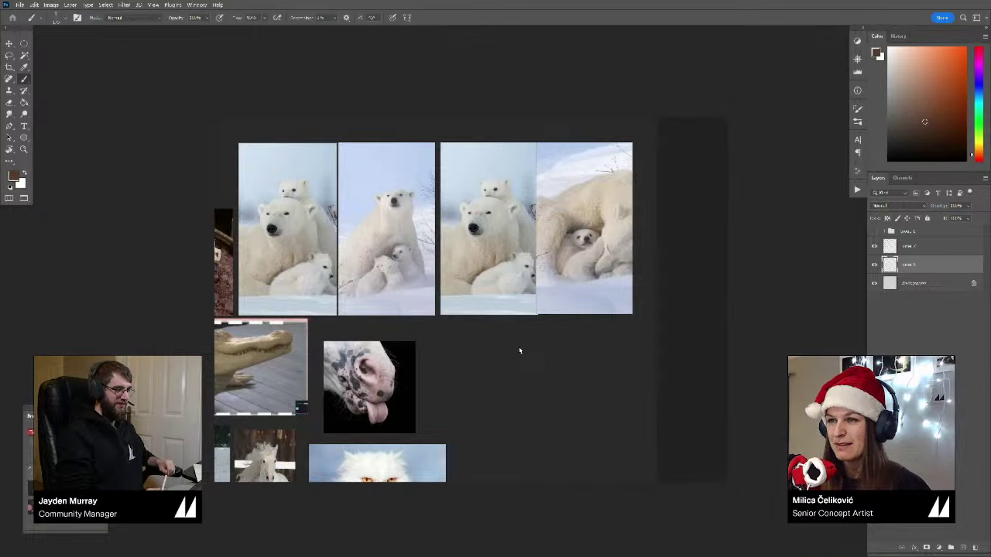
pyautogui.scroll(3, 498, 270)
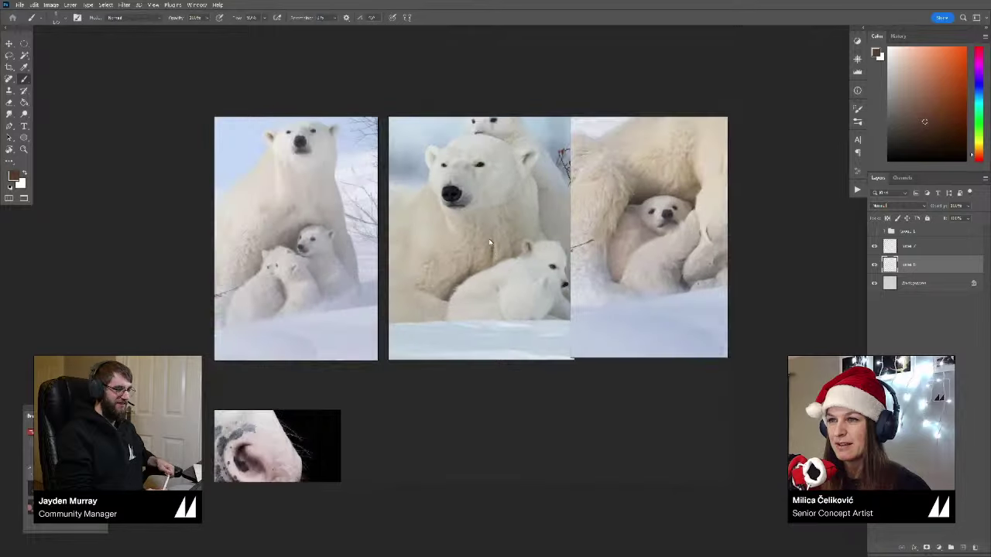
pyautogui.moveTo(481, 206); pyautogui.dragTo(497, 267)
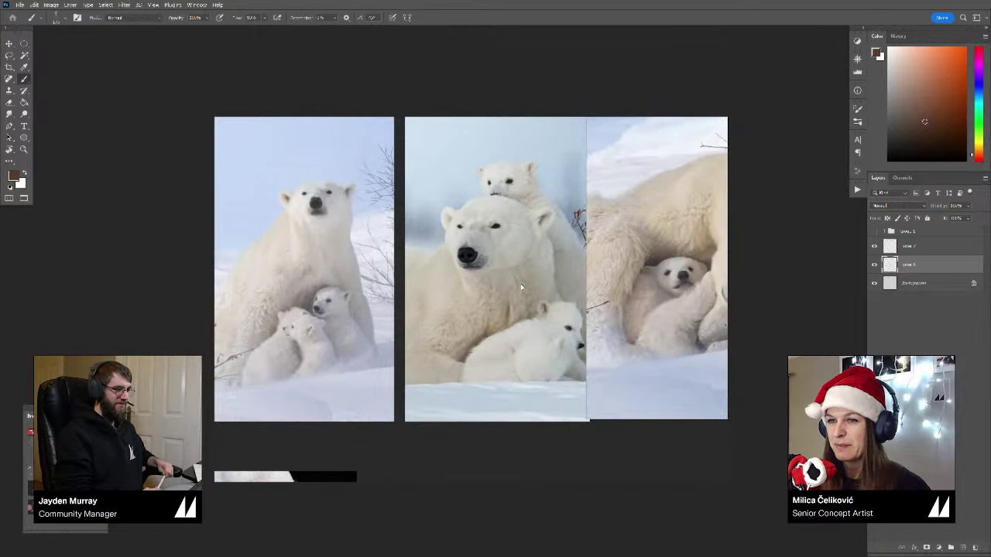
pyautogui.scroll(-5, 521, 287)
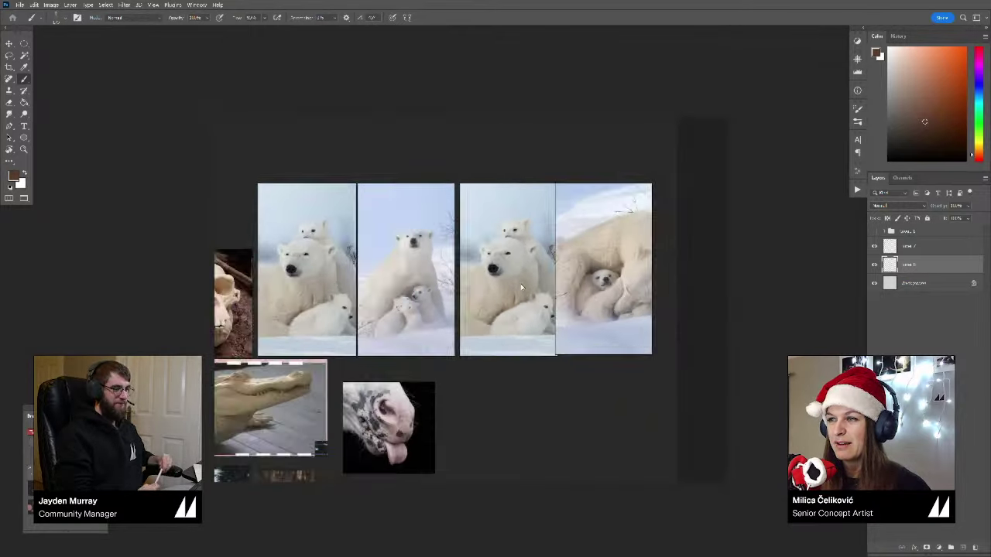
# Step: Examine the fluffy white cat photo with orange eyes up close on the reference board
pyautogui.moveTo(518, 263); pyautogui.dragTo(537, 179)
pyautogui.scroll(-5, 525, 271)
pyautogui.moveTo(533, 341); pyautogui.dragTo(515, 305)
pyautogui.scroll(5, 515, 305)
pyautogui.scroll(4, 513, 304)
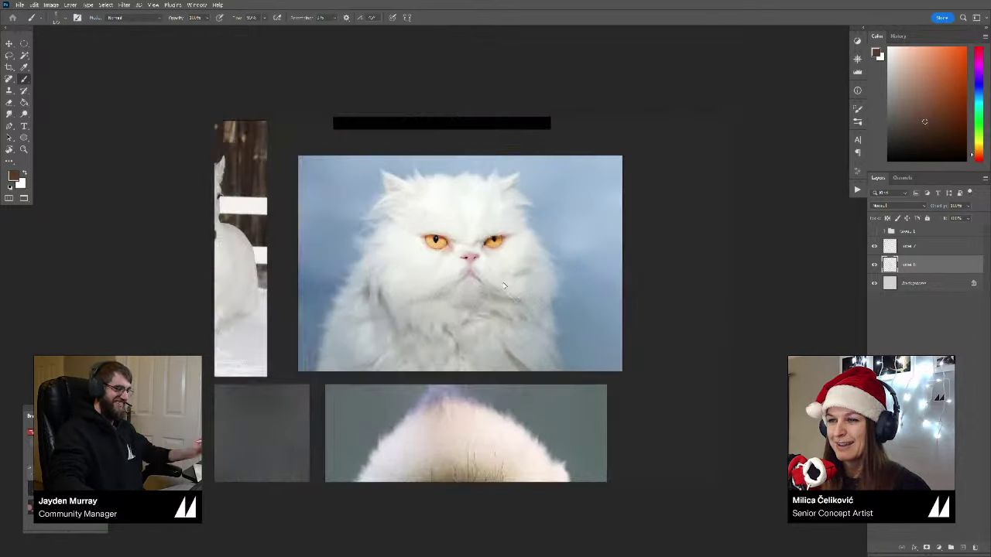
pyautogui.moveTo(499, 347); pyautogui.dragTo(511, 347)
pyautogui.hscroll(-1, 489, 339)
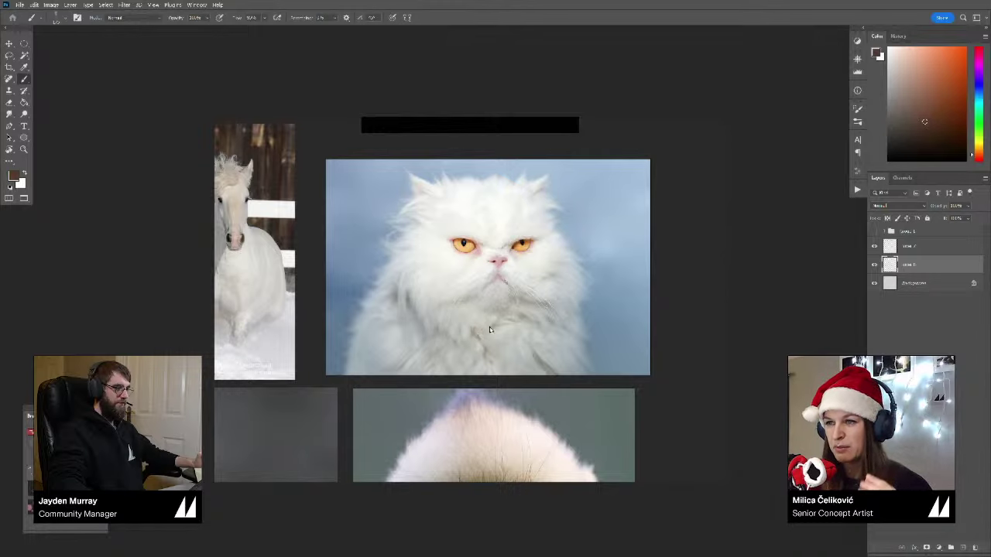
# Step: Go from the white-animal photos to the game creature references grouped around the sabre-toothed skull
pyautogui.scroll(-3, 522, 312)
pyautogui.moveTo(490, 381); pyautogui.dragTo(520, 244)
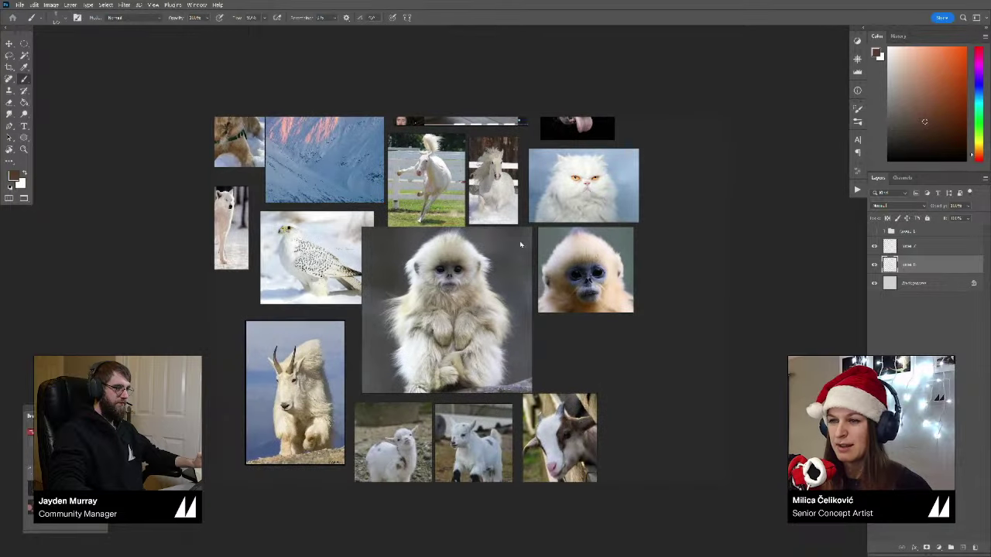
pyautogui.scroll(-4, 513, 342)
pyautogui.scroll(5, 534, 299)
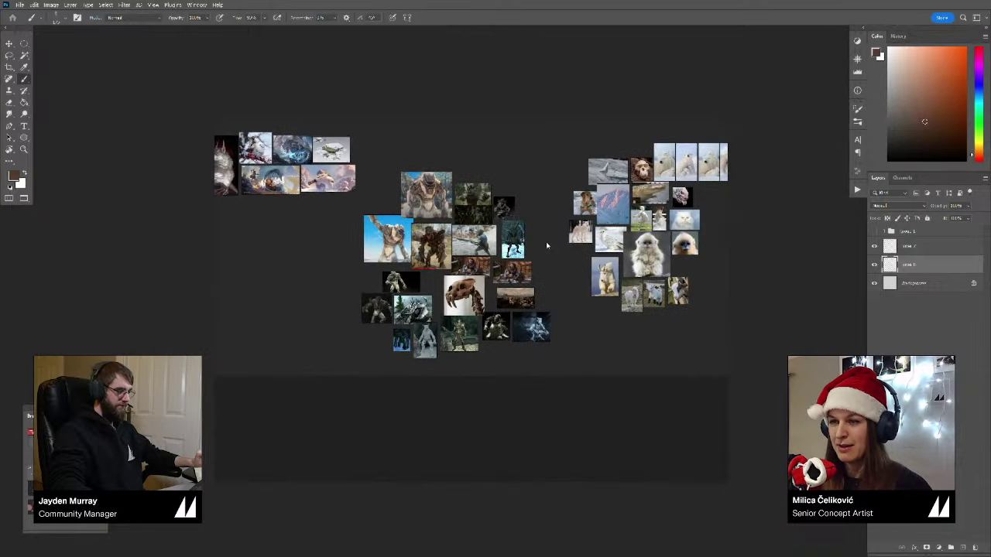
pyautogui.scroll(4, 451, 224)
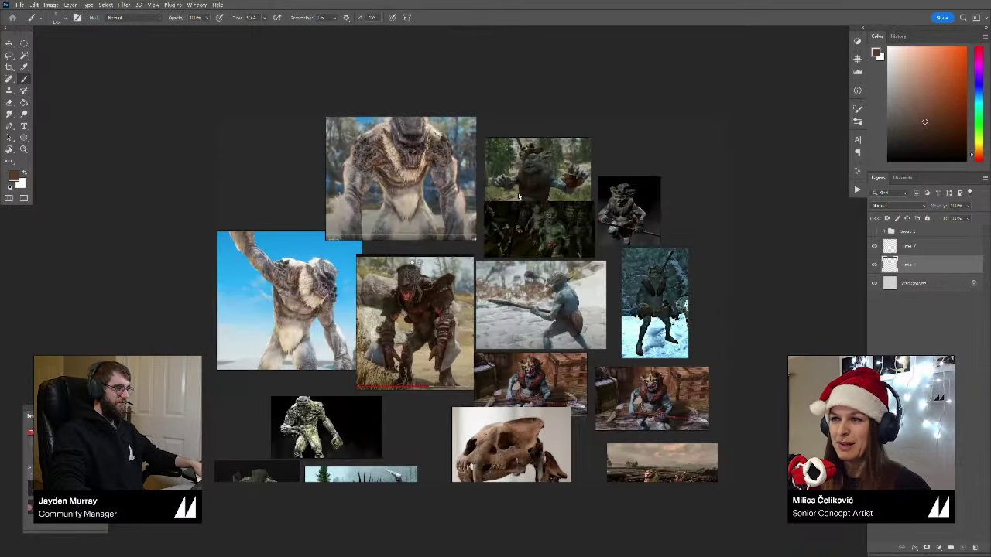
pyautogui.scroll(-6, 517, 229)
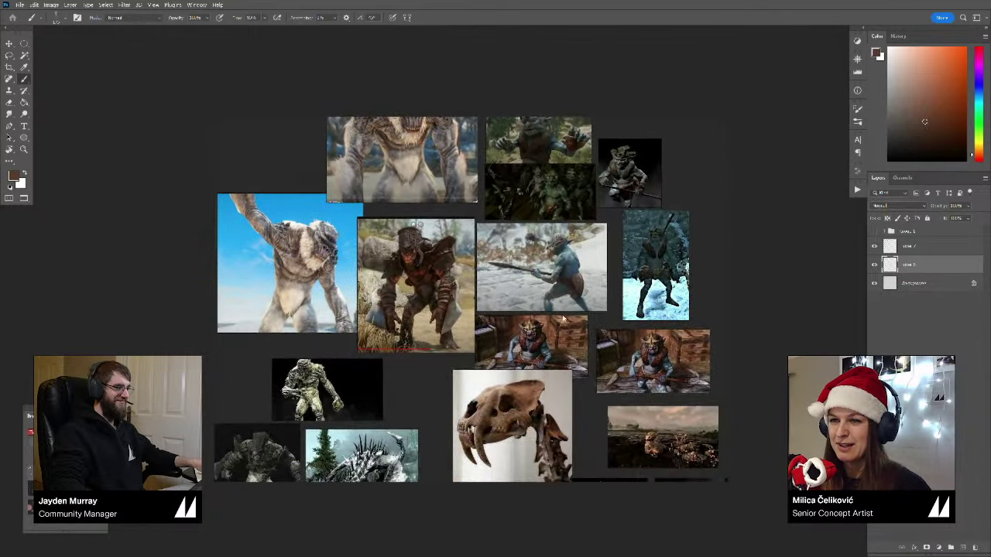
pyautogui.moveTo(535, 246); pyautogui.dragTo(489, 340)
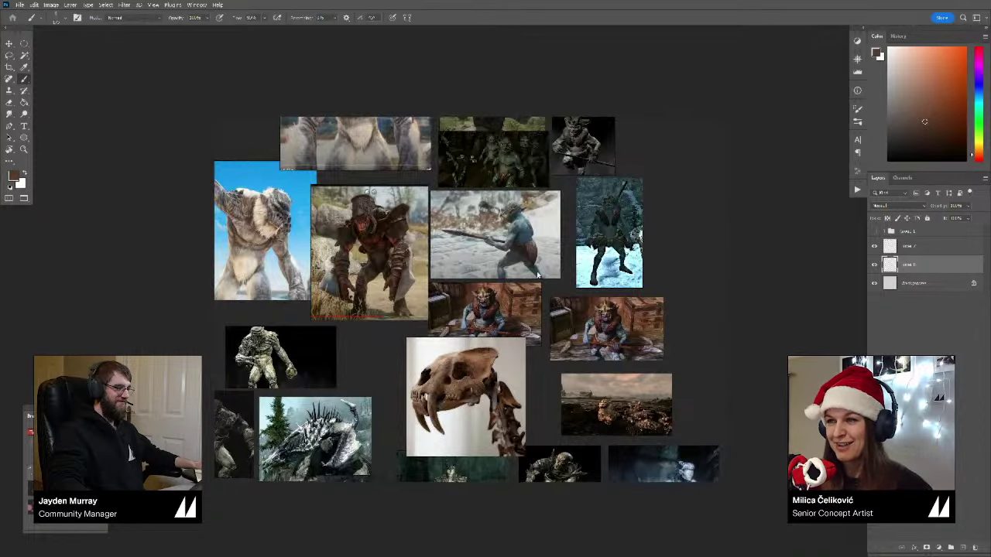
# Step: Examine the blue-skinned, spear-carrying goblin references up close
pyautogui.scroll(5, 538, 275)
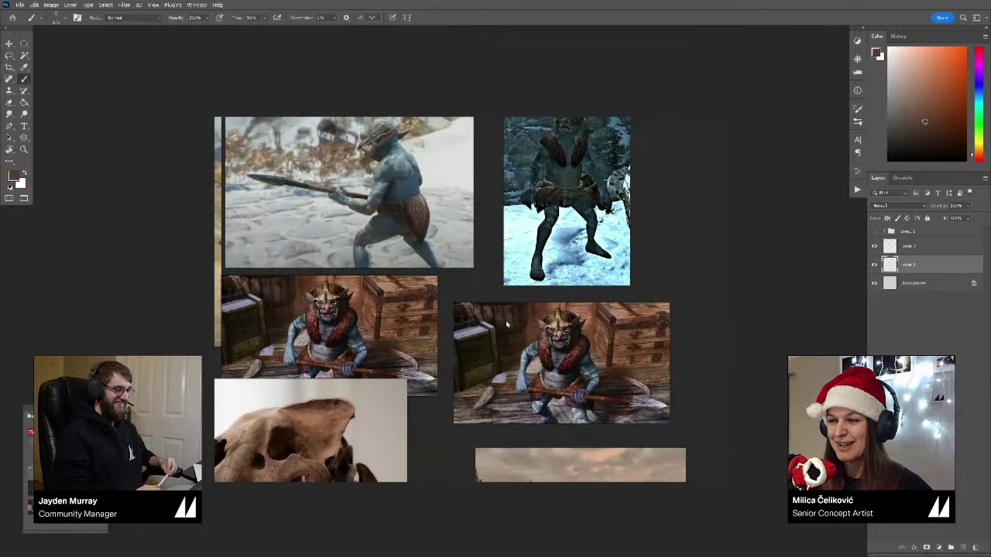
pyautogui.scroll(3, 568, 371)
pyautogui.moveTo(564, 335); pyautogui.dragTo(545, 318)
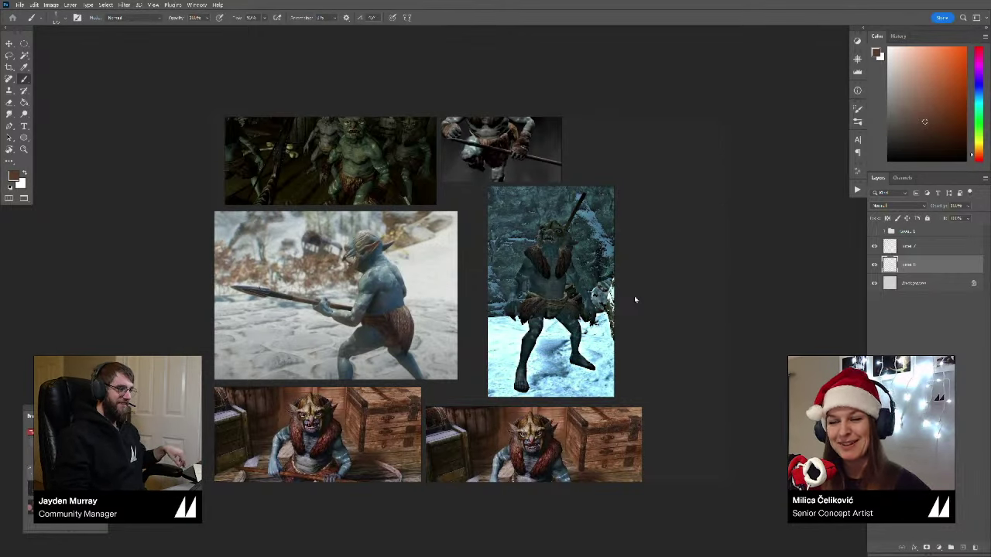
pyautogui.scroll(-3, 635, 294)
pyautogui.moveTo(602, 360); pyautogui.dragTo(601, 309)
pyautogui.scroll(-2, 600, 308)
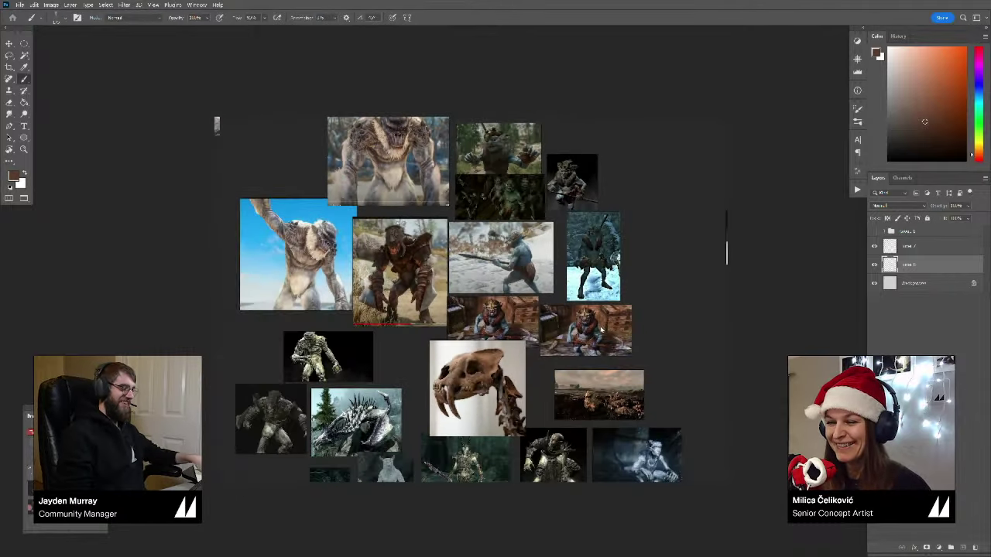
# Step: Examine the white horned troll image up close, and return to the overview of the creature references
pyautogui.moveTo(585, 359); pyautogui.dragTo(586, 309)
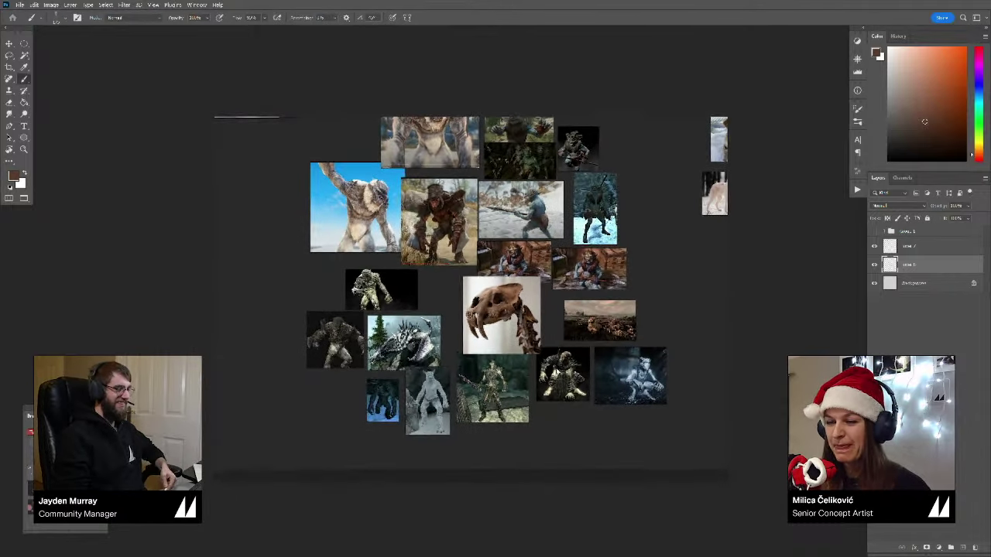
pyautogui.scroll(6, 446, 430)
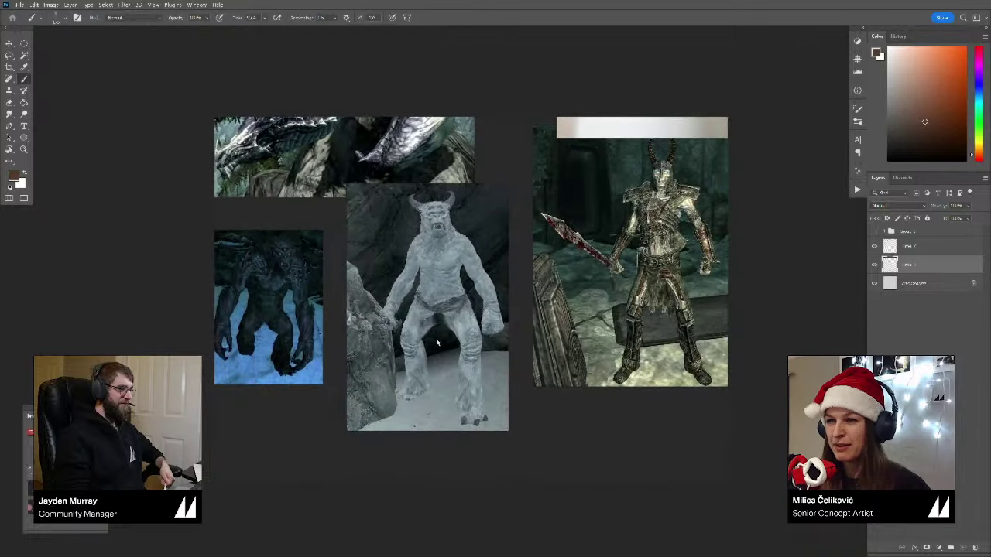
pyautogui.scroll(2, 425, 333)
pyautogui.moveTo(471, 314); pyautogui.dragTo(467, 333)
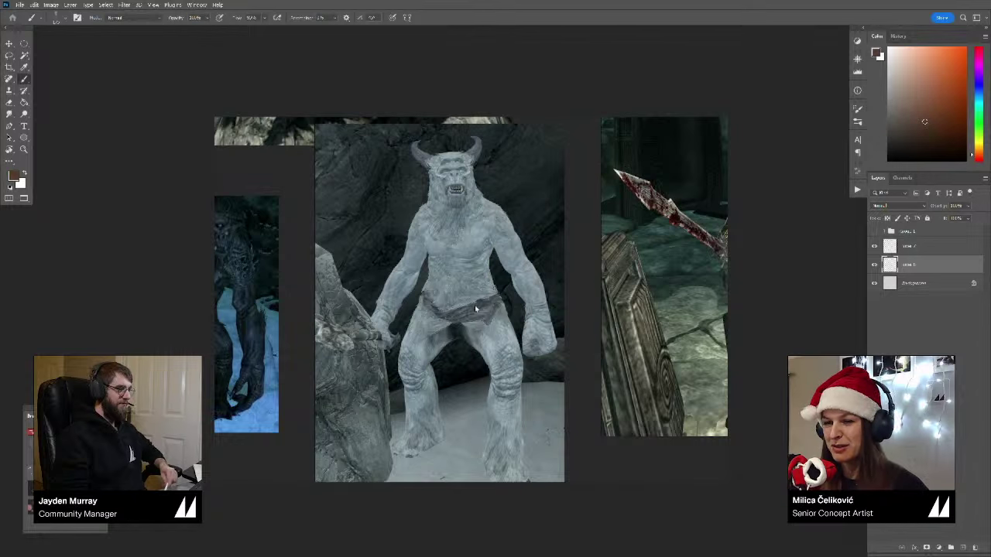
pyautogui.scroll(-10, 474, 315)
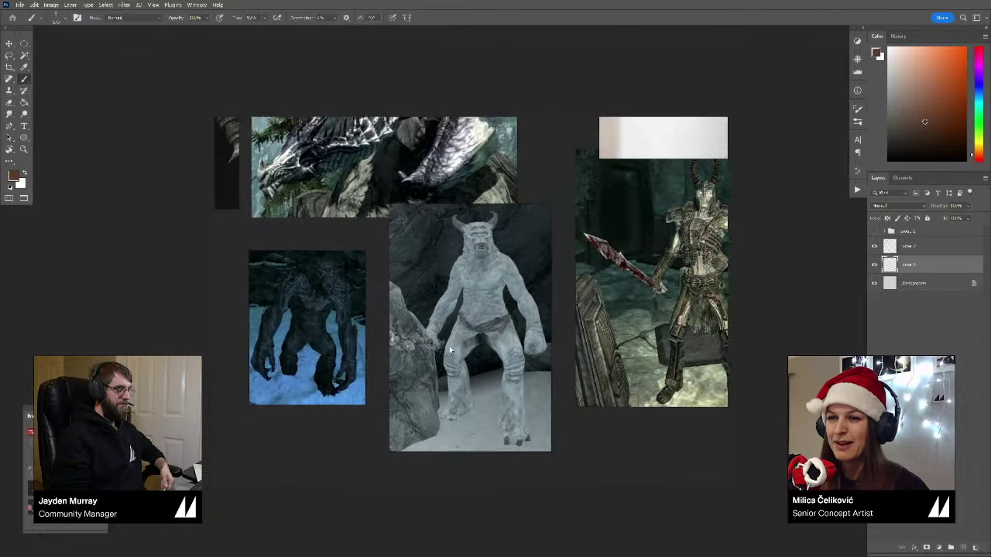
pyautogui.moveTo(462, 367); pyautogui.dragTo(460, 390)
pyautogui.moveTo(500, 307); pyautogui.dragTo(404, 333)
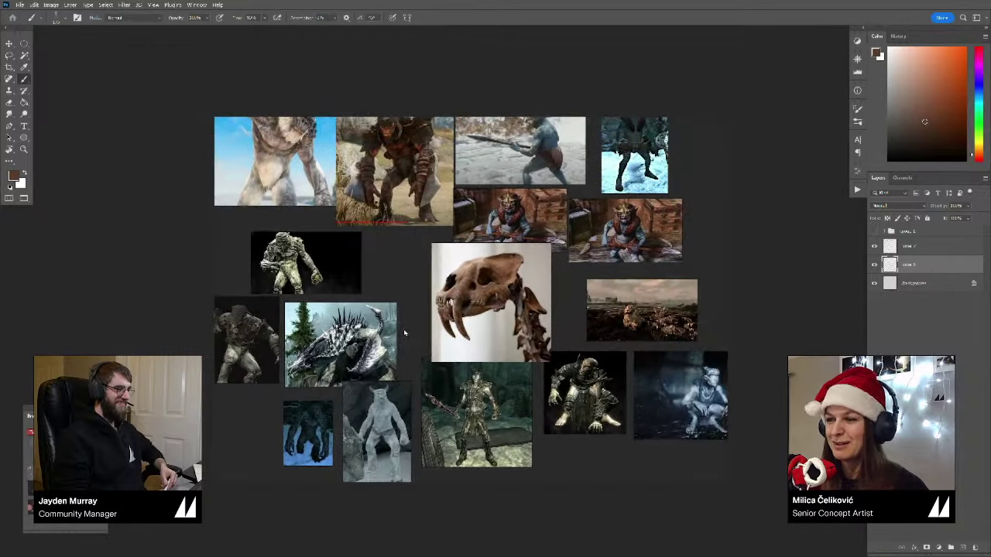
# Step: Examine the white yeti and armoured troll references up close, and return to the white-animal photos
pyautogui.scroll(5, 528, 329)
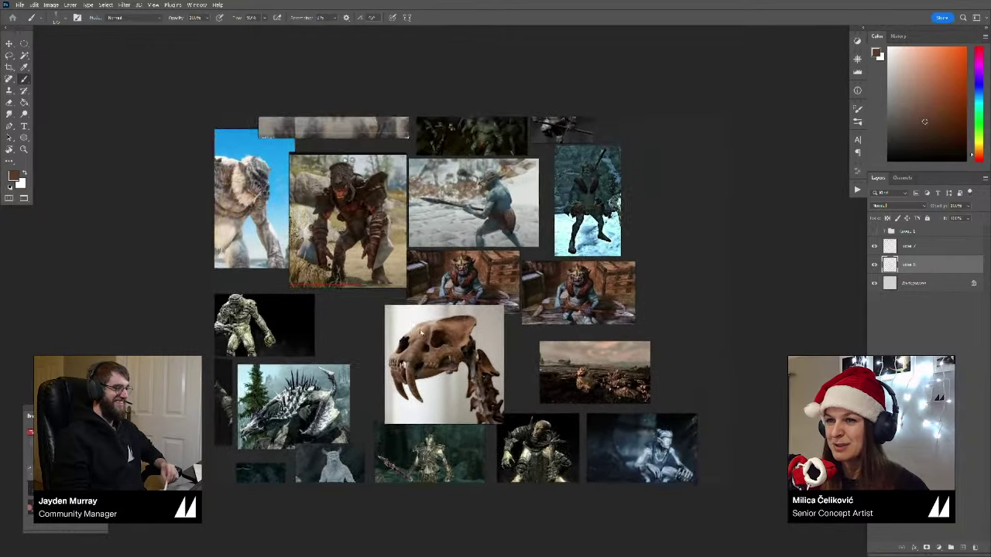
pyautogui.scroll(6, 464, 420)
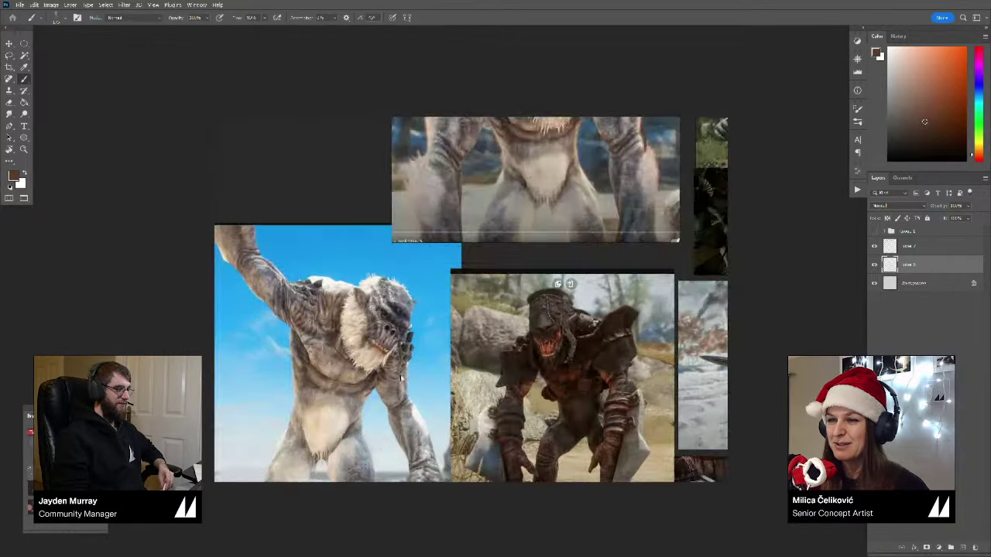
pyautogui.scroll(-6, 445, 421)
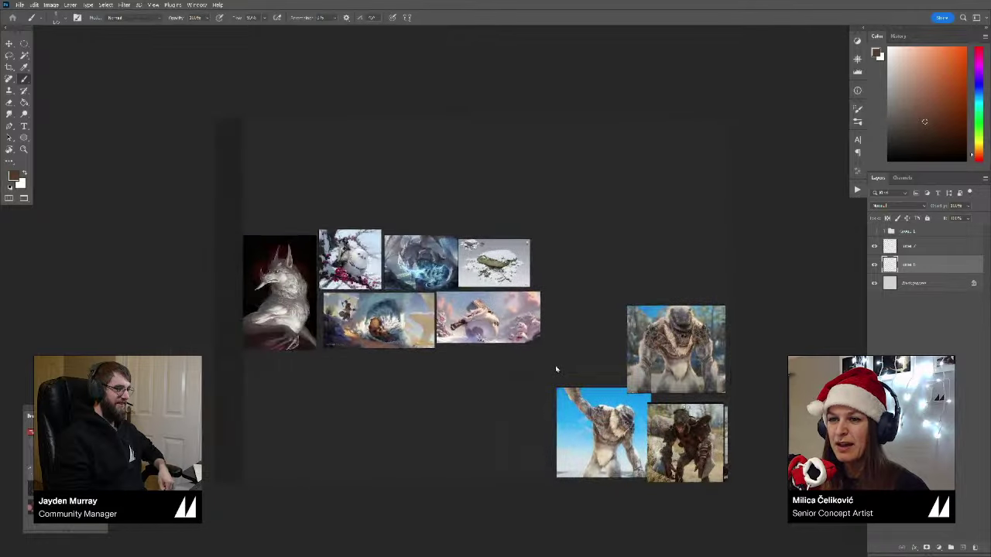
pyautogui.hscroll(10, 303, 316)
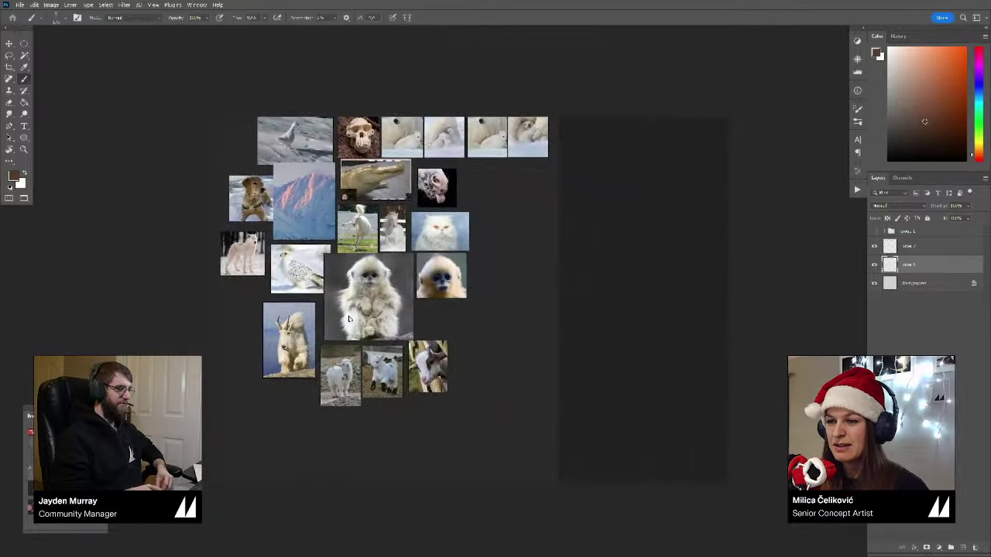
# Step: Examine the fluffy white monkey photo up close among the white-animal references
pyautogui.scroll(5, 404, 306)
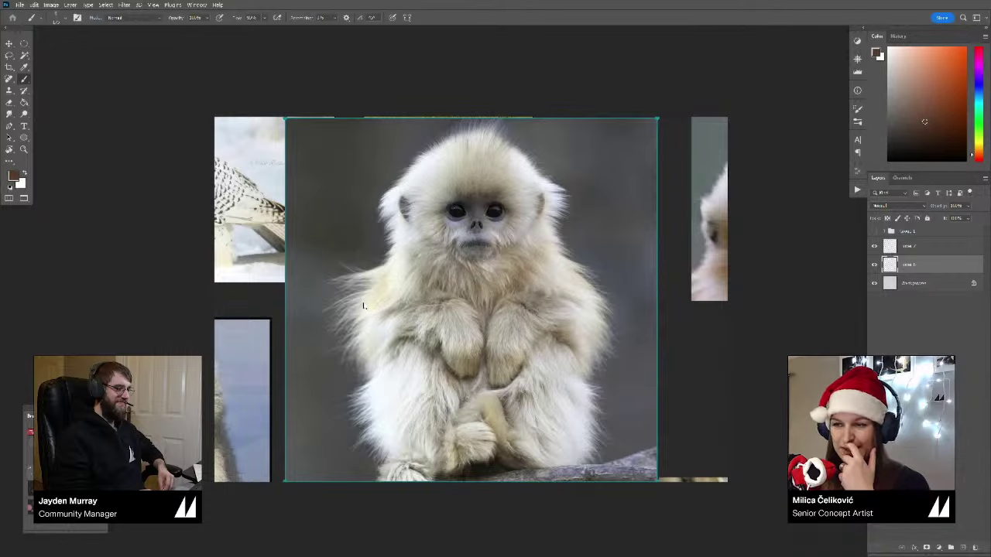
pyautogui.scroll(-1, 420, 304)
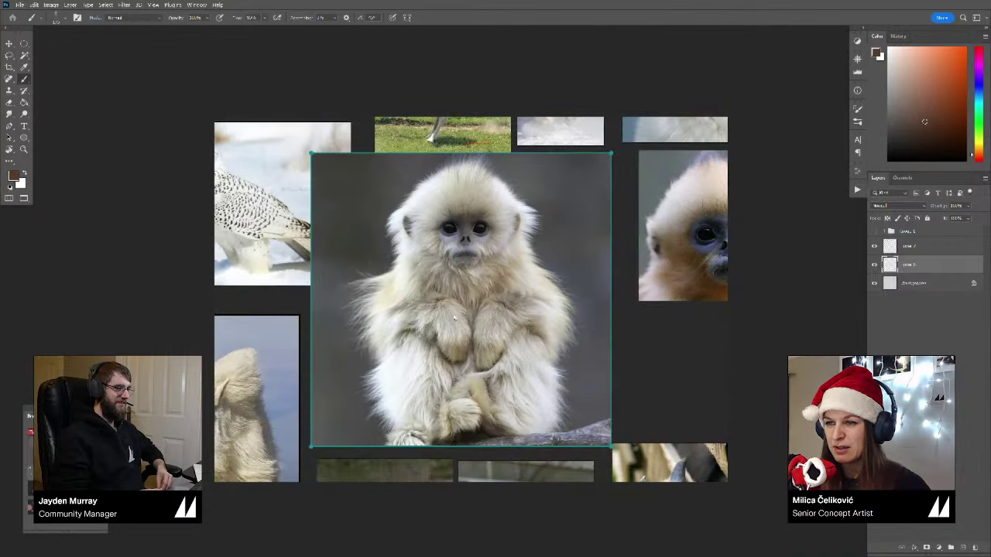
pyautogui.scroll(-3, 476, 335)
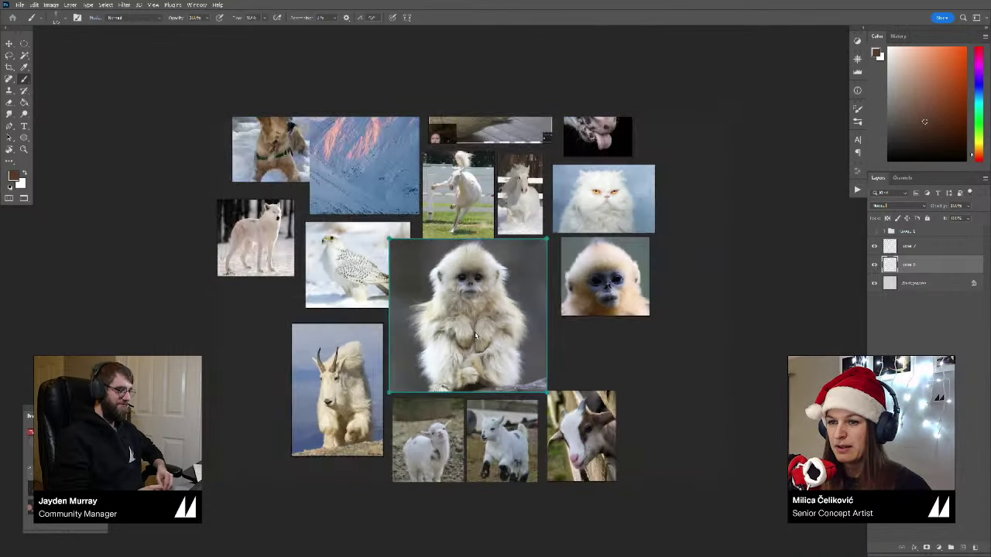
# Step: Examine the long-horned white mountain goat photo up close on the reference board
pyautogui.scroll(4, 381, 353)
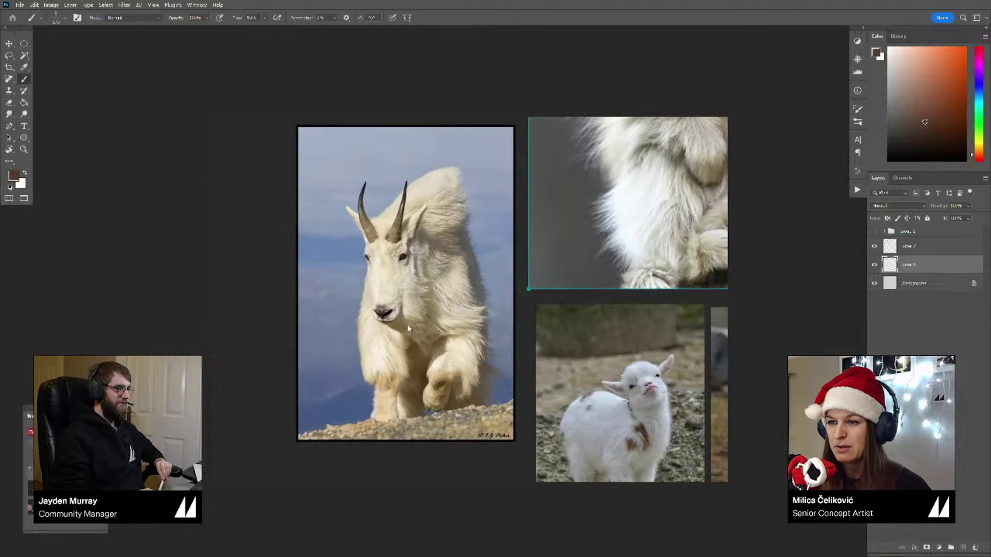
pyautogui.moveTo(482, 355); pyautogui.dragTo(300, 350)
pyautogui.scroll(-3, 299, 351)
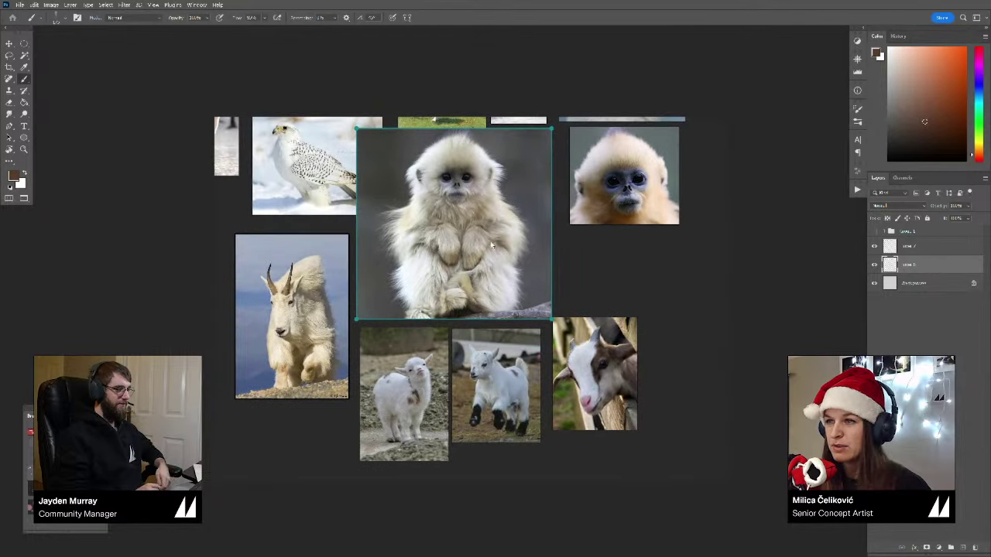
# Step: Examine the white monkey's face, fur and seated pose, comparing it with the neighbouring goat and monkey photos
pyautogui.moveTo(461, 246); pyautogui.dragTo(464, 271)
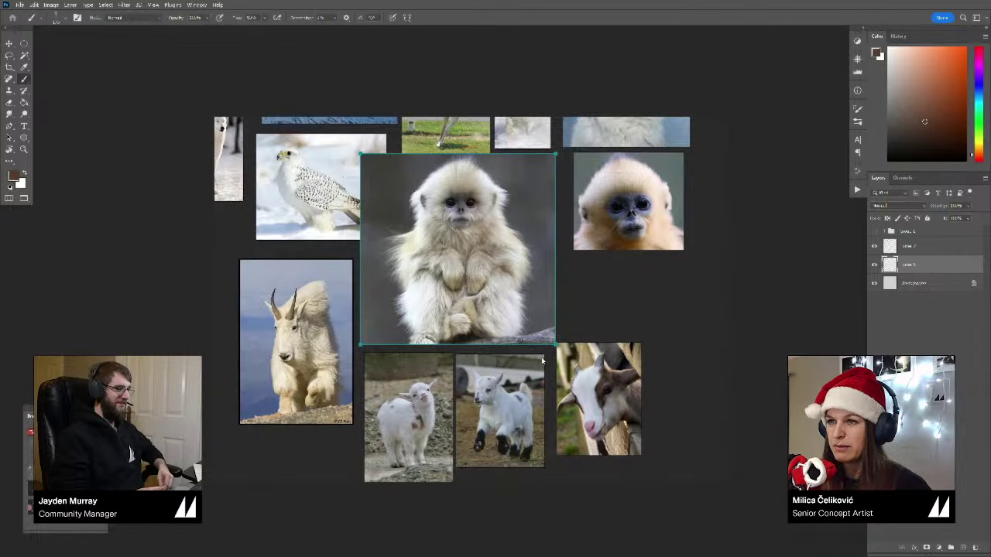
pyautogui.moveTo(542, 360); pyautogui.dragTo(494, 387)
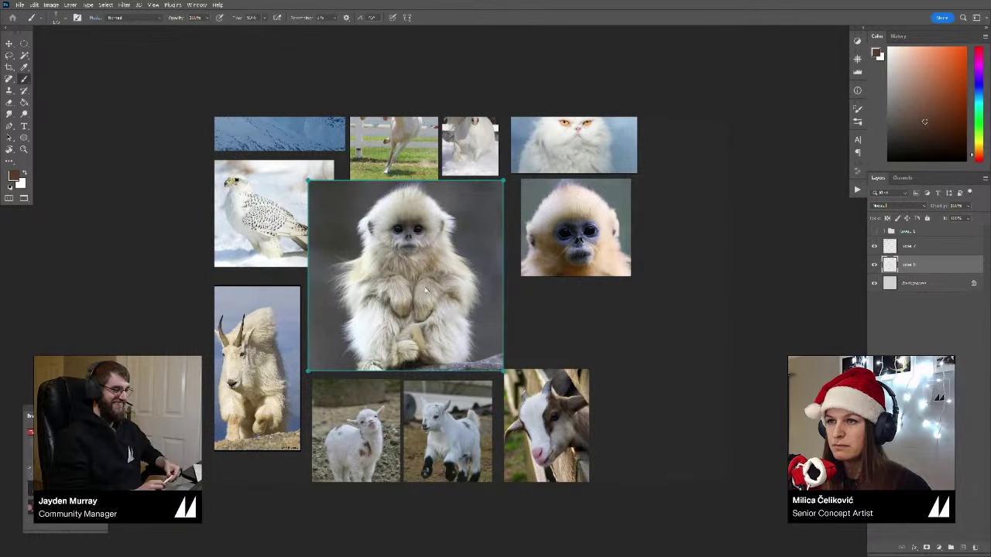
pyautogui.scroll(5, 419, 258)
pyautogui.moveTo(427, 243); pyautogui.dragTo(377, 300)
pyautogui.scroll(-1, 432, 290)
pyautogui.scroll(-1, 419, 300)
pyautogui.scroll(3, 449, 305)
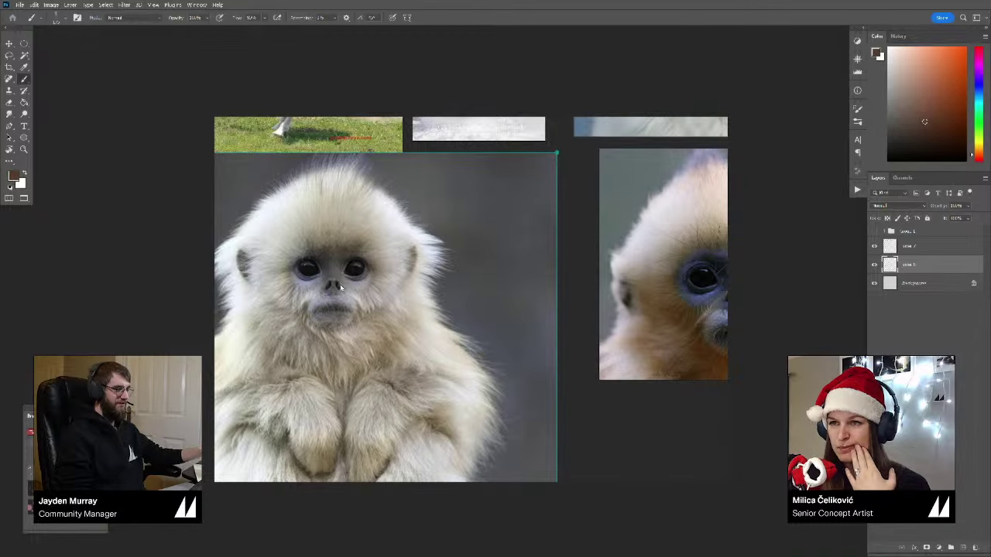
pyautogui.moveTo(531, 294); pyautogui.dragTo(410, 299)
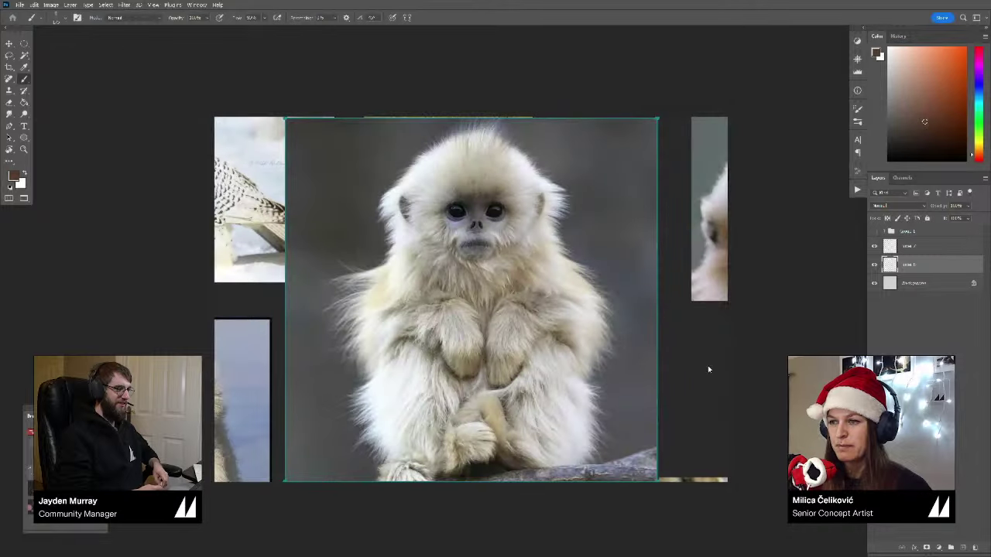
# Step: Shrink the reference board window and place it beside the sketch canvas, framed on the white monkey photo
pyautogui.moveTo(726, 481)
pyautogui.mouseDown()
pyautogui.moveTo(549, 442)
pyautogui.moveTo(526, 446)
pyautogui.mouseUp()
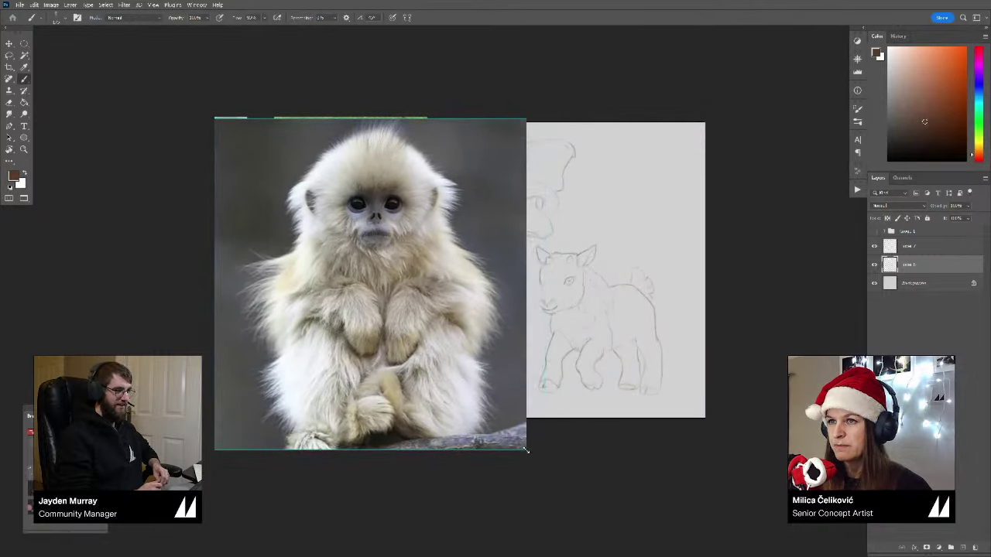
pyautogui.moveTo(482, 420); pyautogui.dragTo(379, 399)
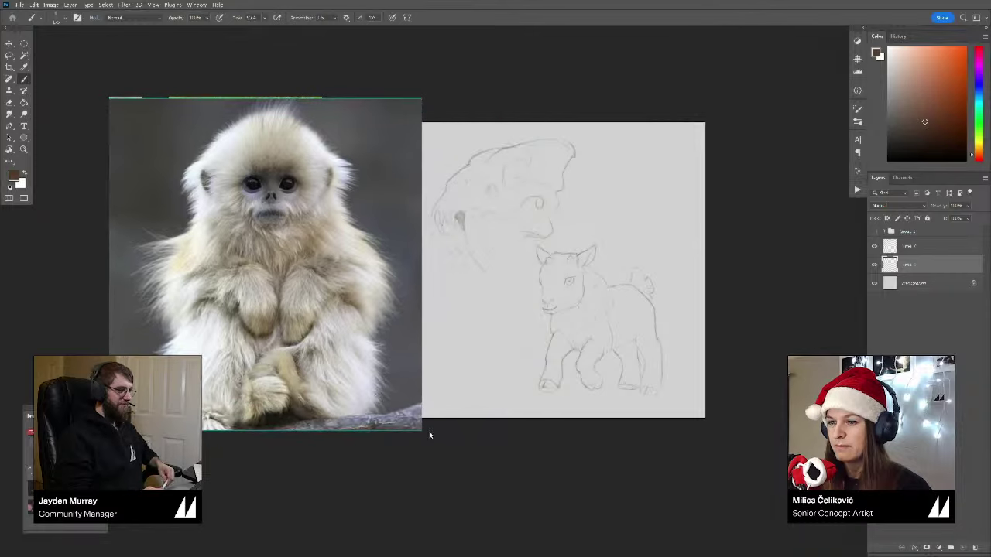
pyautogui.moveTo(427, 433); pyautogui.dragTo(367, 418)
pyautogui.scroll(-2, 304, 374)
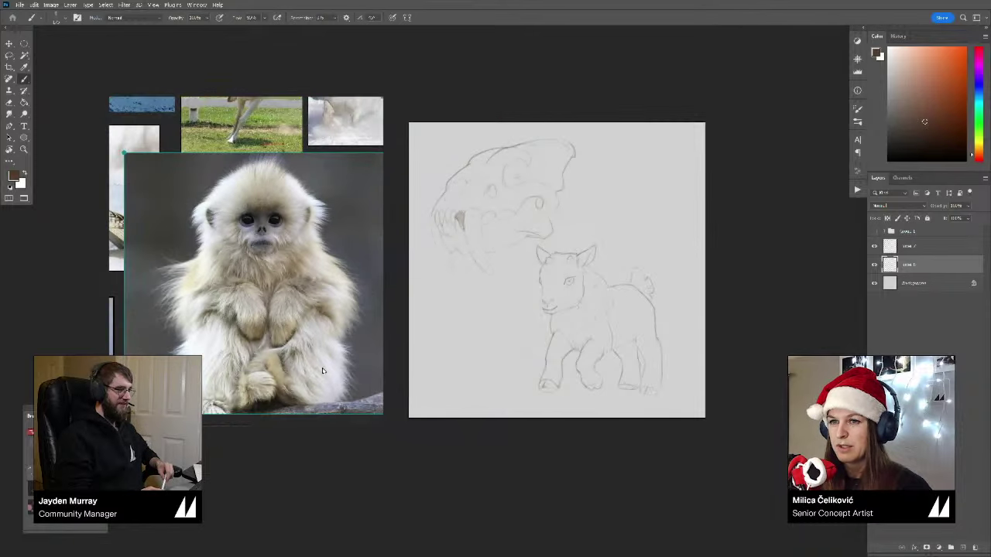
pyautogui.moveTo(319, 370); pyautogui.dragTo(323, 316)
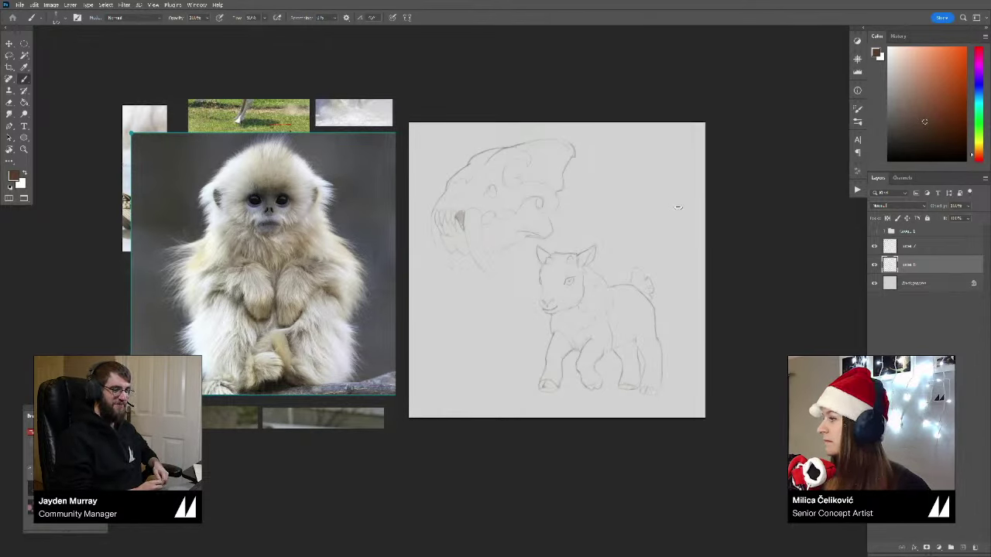
# Step: Frame the canvas larger beside the monkey reference and set the brush colour back to dark brown
pyautogui.moveTo(762, 252); pyautogui.dragTo(781, 254)
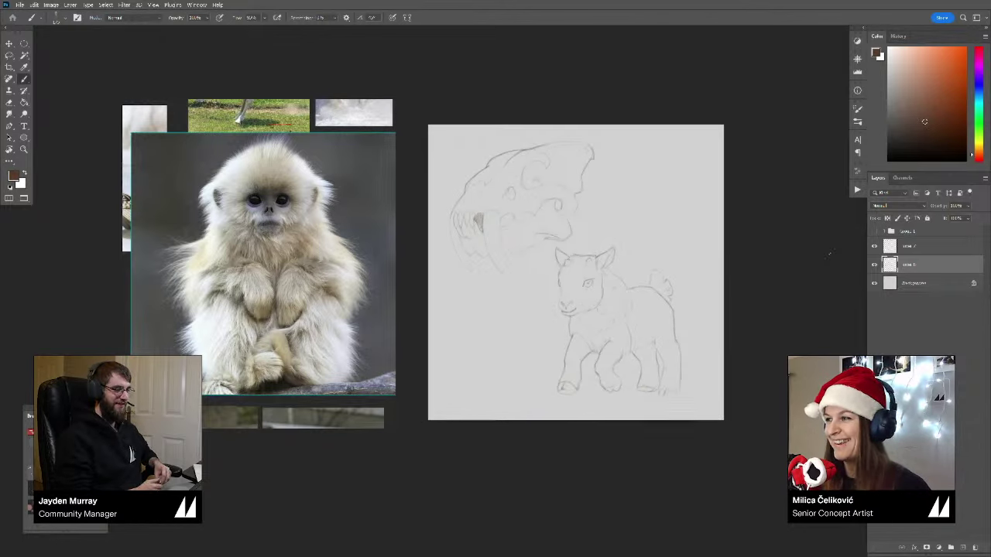
pyautogui.scroll(1, 590, 265)
pyautogui.keyDown('alt'); pyautogui.click(659, 261); pyautogui.keyUp('alt')
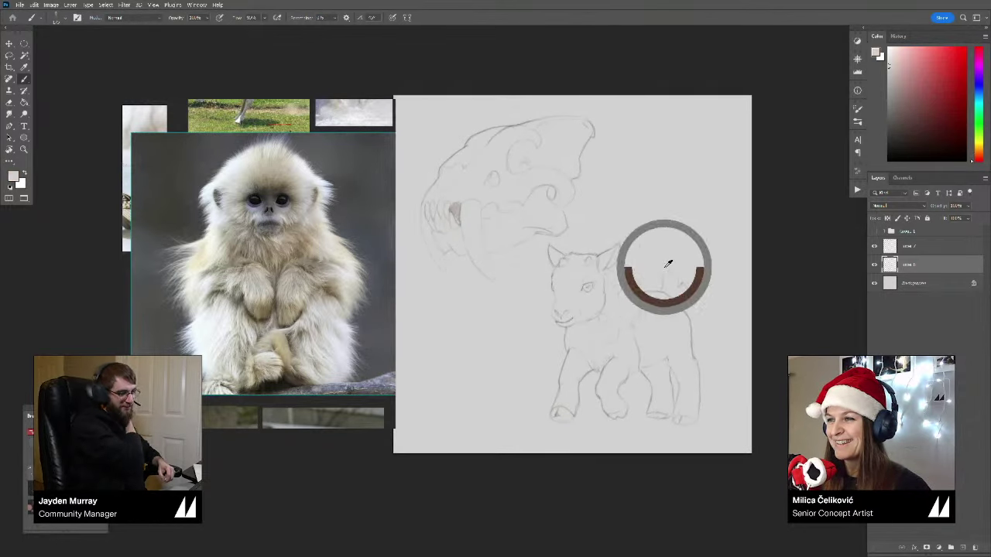
pyautogui.hscroll(-1, 651, 263)
pyautogui.click(924, 121)
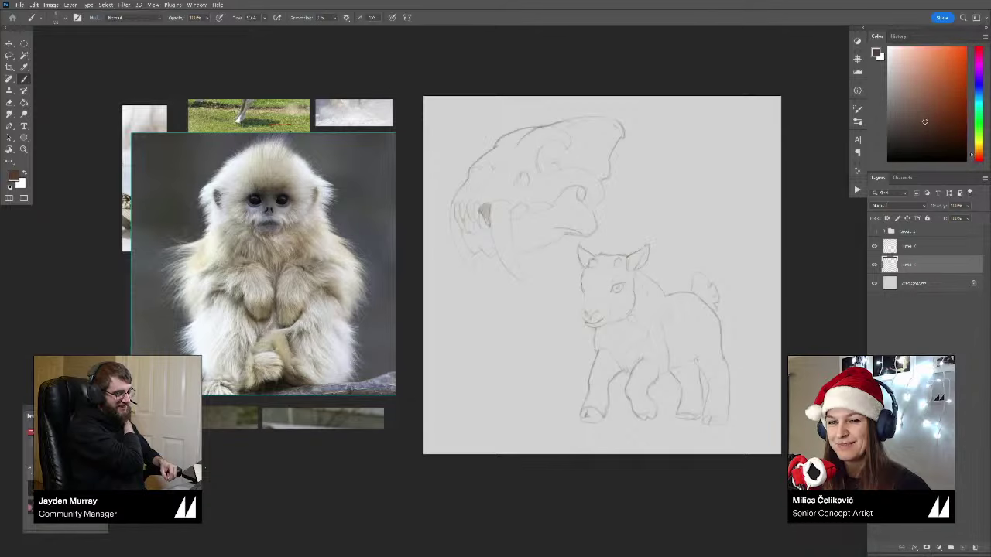
# Step: Hide the skull and baby goat sketch layers, and add a new empty layer directly above the background
pyautogui.click(875, 246)
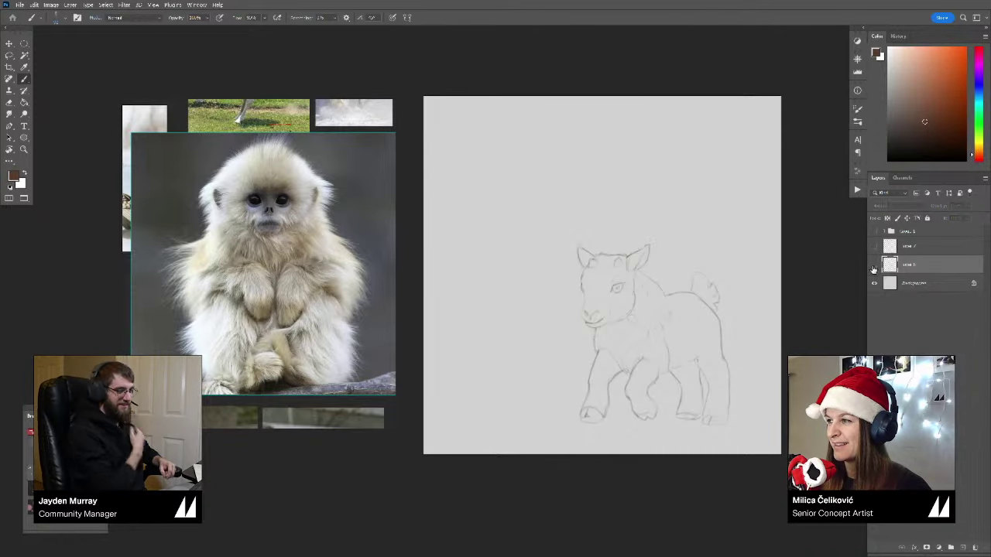
pyautogui.click(875, 264)
pyautogui.click(963, 549)
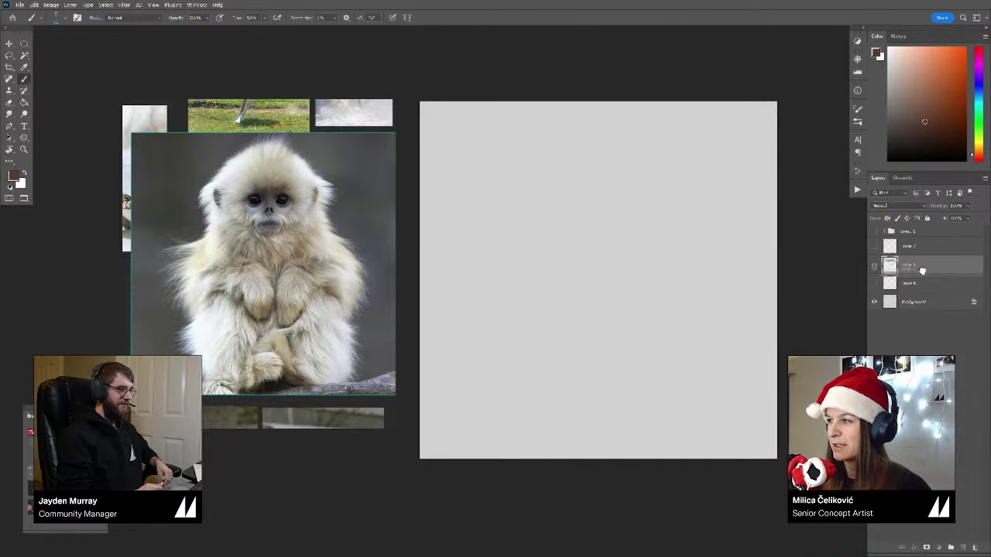
pyautogui.moveTo(891, 265); pyautogui.dragTo(891, 291)
pyautogui.moveTo(586, 274); pyautogui.dragTo(598, 294)
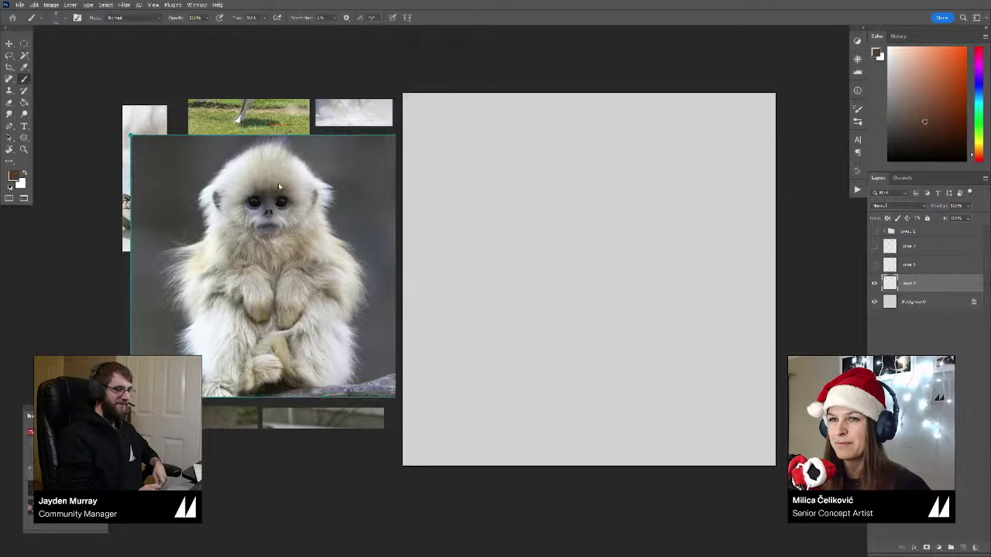
# Step: Sketch two round eyes based on the monkey's face, moving the right eye closer to the left with a lasso selection
pyautogui.scroll(3, 330, 168)
pyautogui.scroll(3, 580, 203)
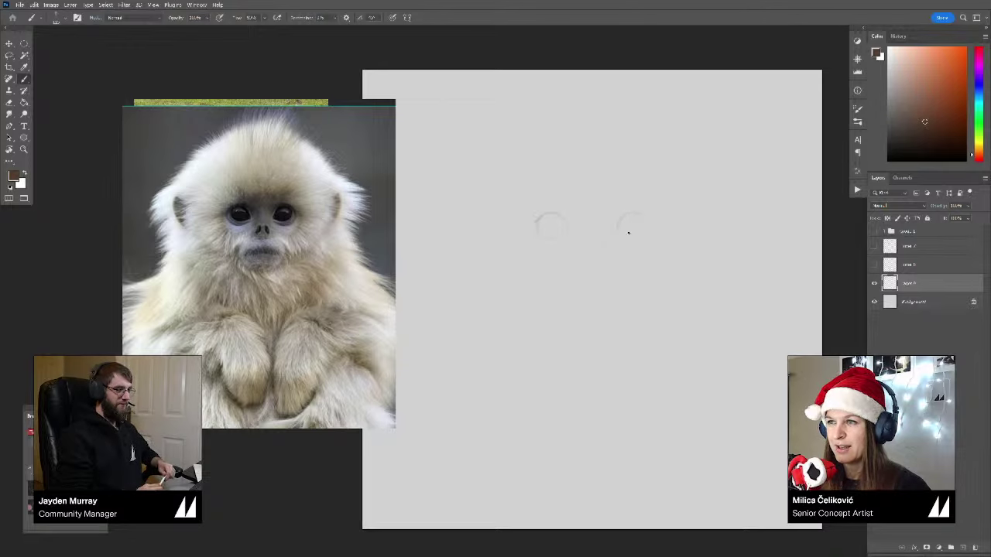
pyautogui.press('l')
pyautogui.moveTo(638, 217); pyautogui.dragTo(649, 205)
pyautogui.moveTo(641, 230); pyautogui.dragTo(638, 229)
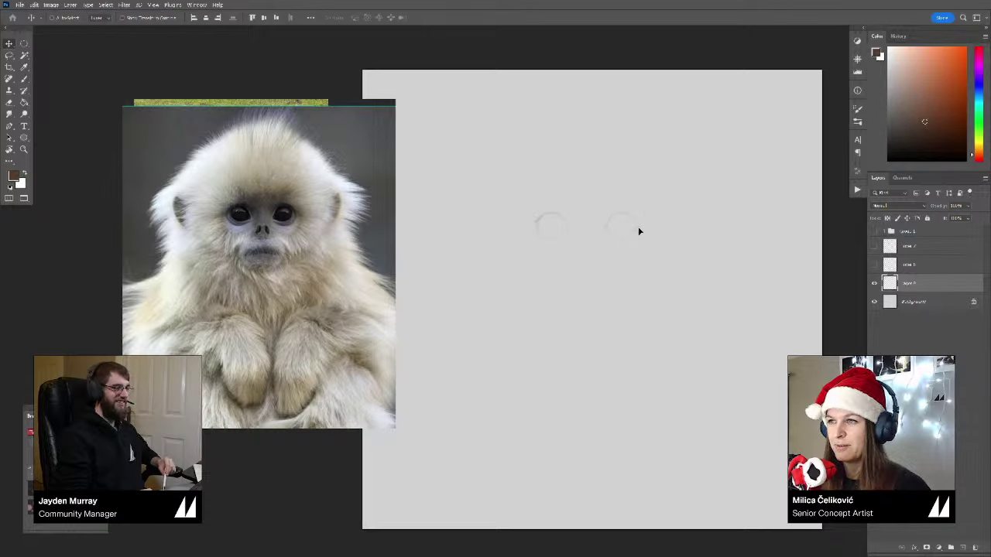
pyautogui.hotkey('ctrl', 'd')
pyautogui.press('e')
pyautogui.press('b')
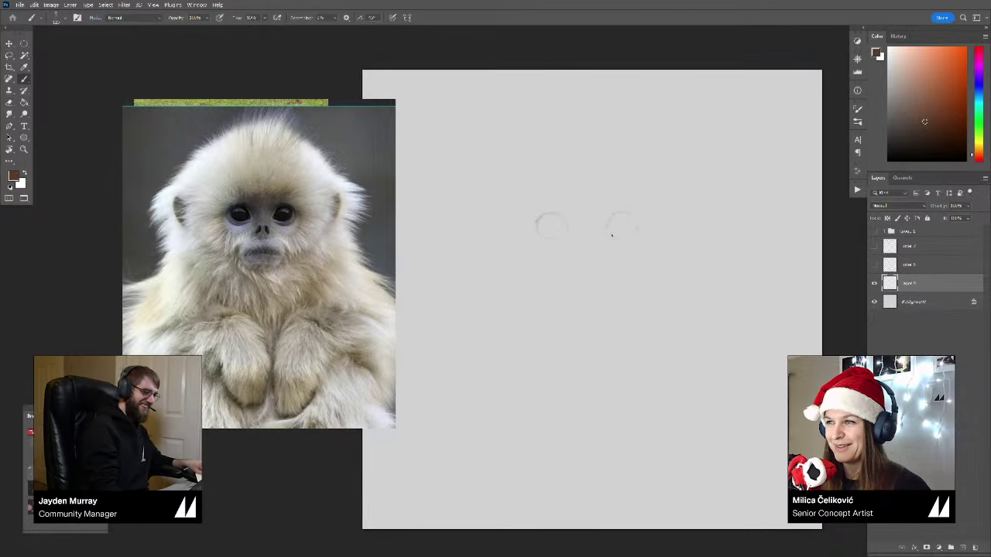
pyautogui.moveTo(608, 229); pyautogui.dragTo(638, 225)
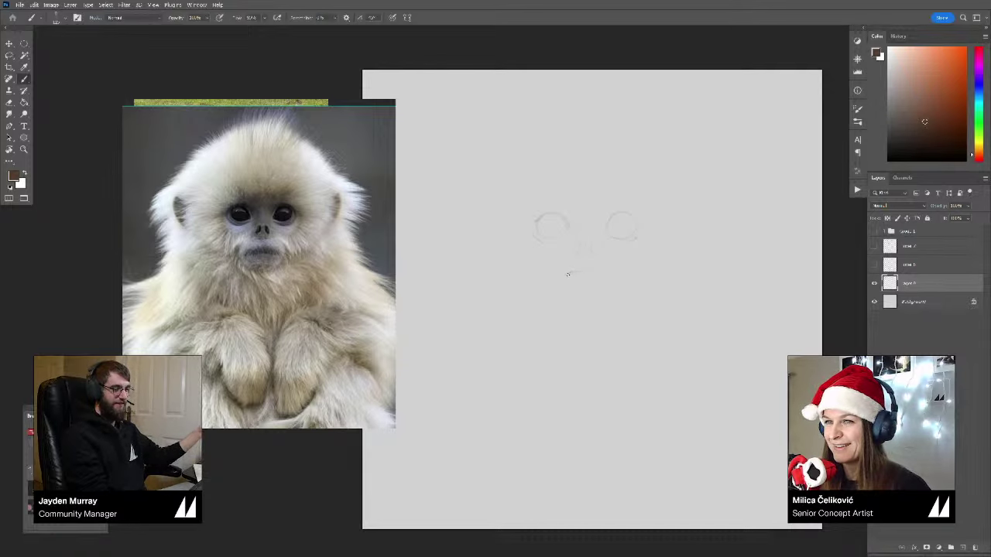
# Step: Sketch small nostrils and a wide mouth with two upward-pointing fangs below the eyes, using the monkey photo as reference
pyautogui.moveTo(575, 274)
pyautogui.mouseDown()
pyautogui.moveTo(611, 273)
pyautogui.moveTo(571, 270)
pyautogui.mouseUp()
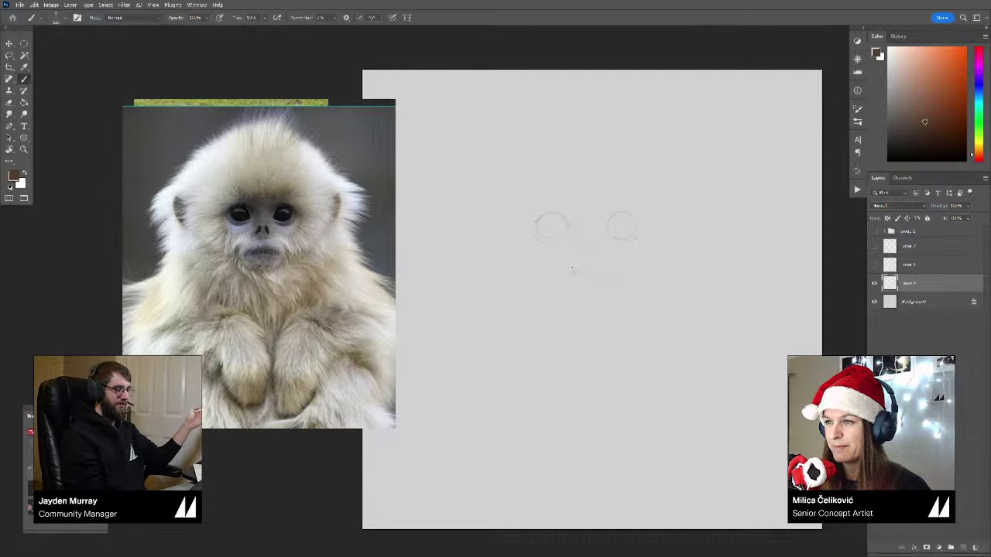
pyautogui.moveTo(569, 264)
pyautogui.mouseDown()
pyautogui.moveTo(563, 272)
pyautogui.moveTo(574, 273)
pyautogui.mouseUp()
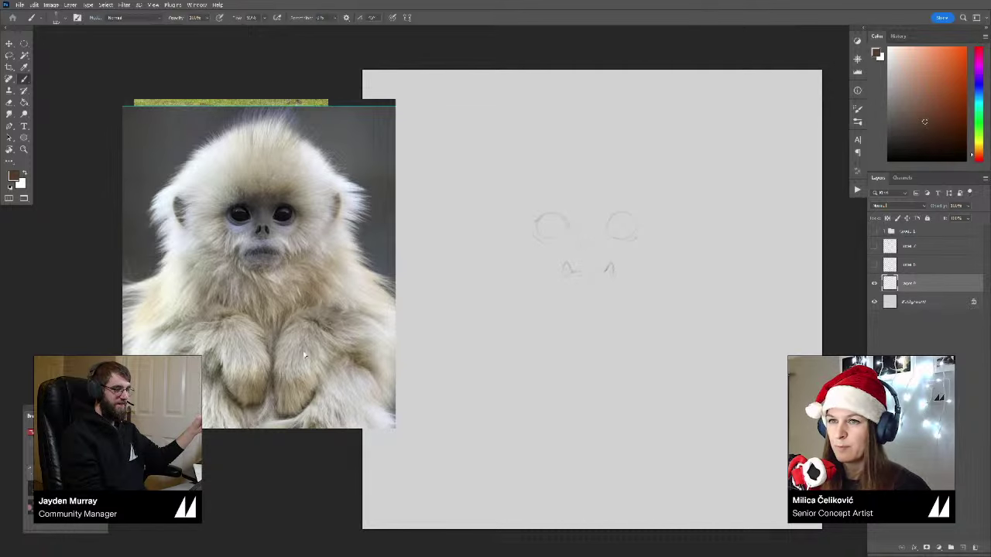
pyautogui.scroll(-8, 305, 352)
pyautogui.keyDown('alt'); pyautogui.moveTo(302, 371); pyautogui.dragTo(229, 332); pyautogui.keyUp('alt')
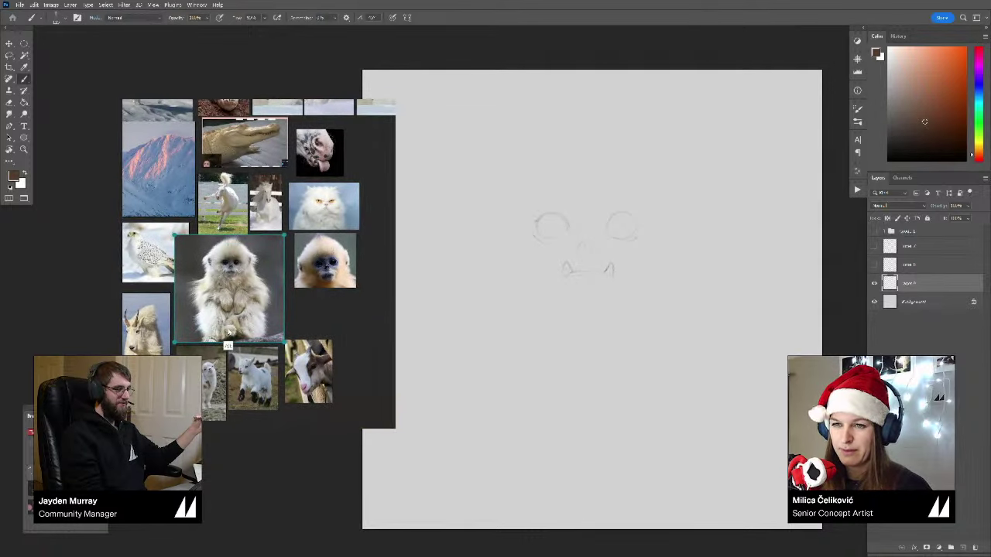
pyautogui.scroll(5, 229, 332)
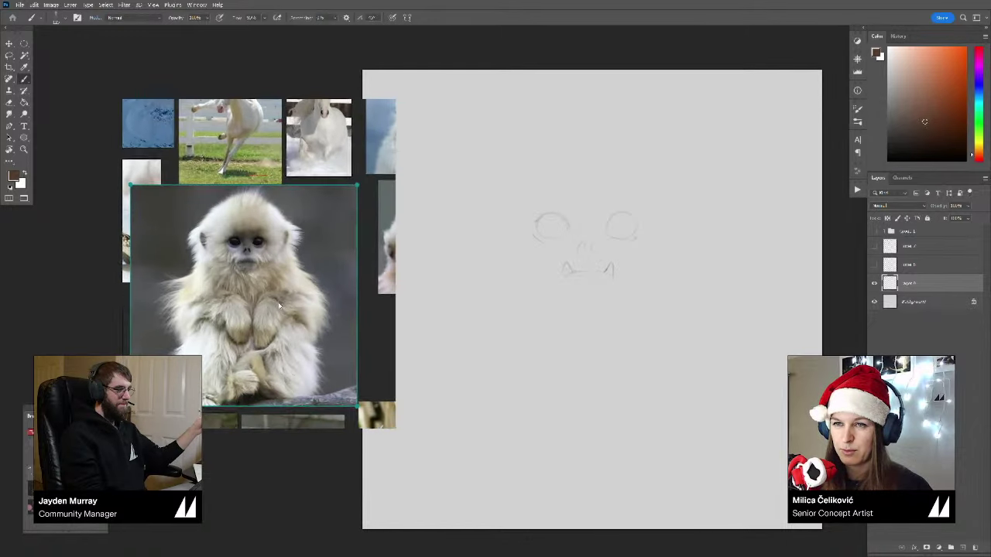
pyautogui.scroll(5, 279, 306)
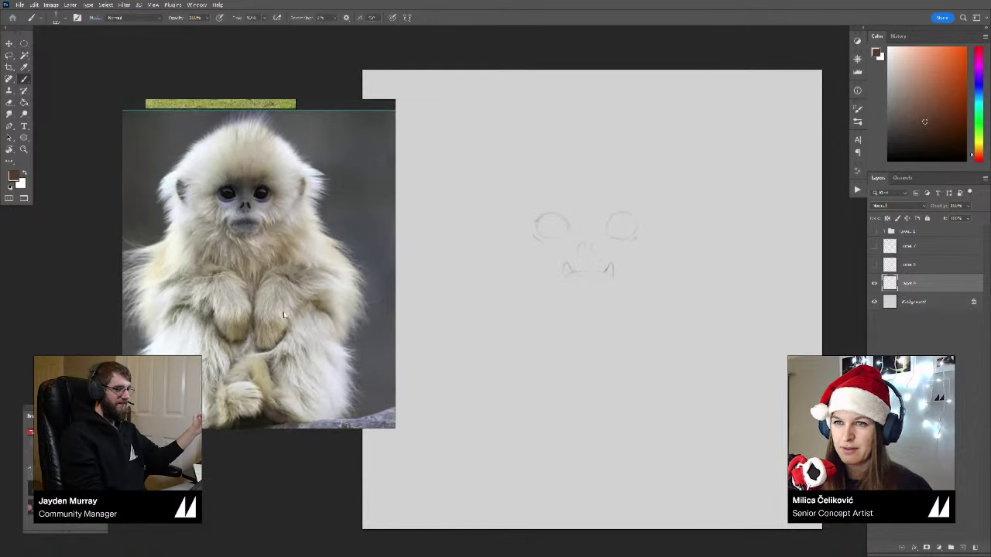
pyautogui.scroll(-2, 284, 315)
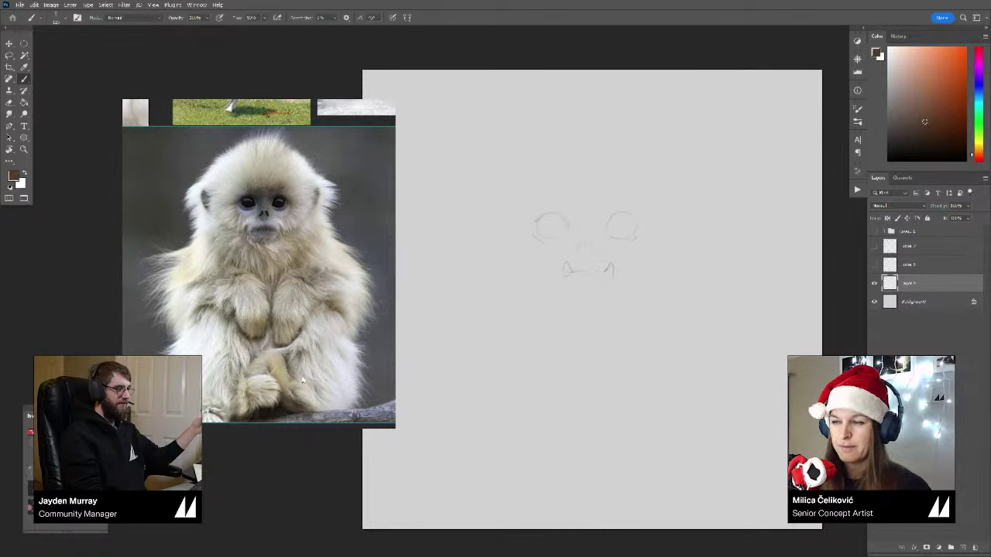
pyautogui.moveTo(625, 284); pyautogui.dragTo(619, 283)
pyautogui.moveTo(582, 219); pyautogui.dragTo(583, 222)
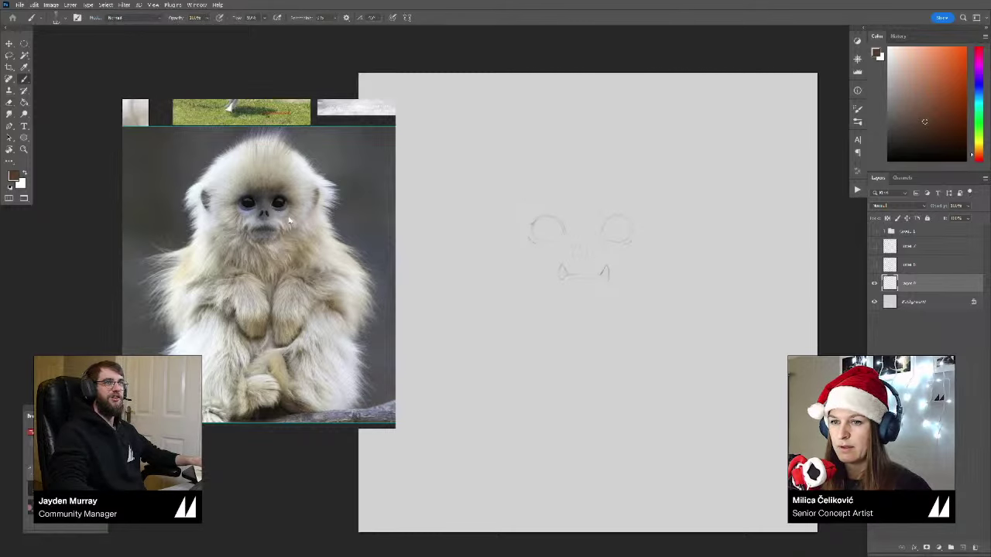
# Step: Examine the white monkey reference photo, comparing its whole furry body with a closer view of the face
pyautogui.press('z')
pyautogui.moveTo(289, 221); pyautogui.dragTo(260, 263)
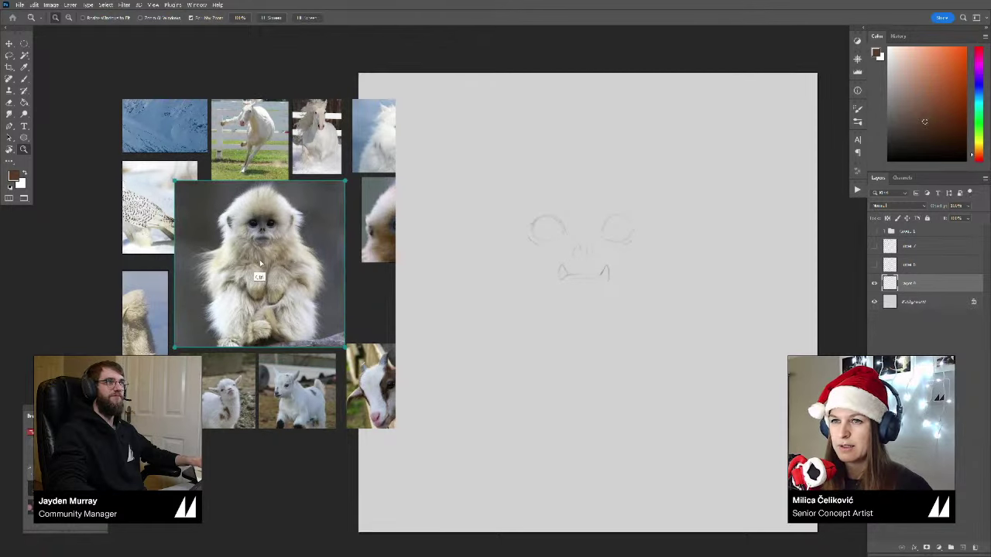
pyautogui.moveTo(309, 313)
pyautogui.mouseDown()
pyautogui.moveTo(226, 300)
pyautogui.moveTo(302, 265)
pyautogui.moveTo(288, 333)
pyautogui.mouseUp()
pyautogui.scroll(2, 290, 332)
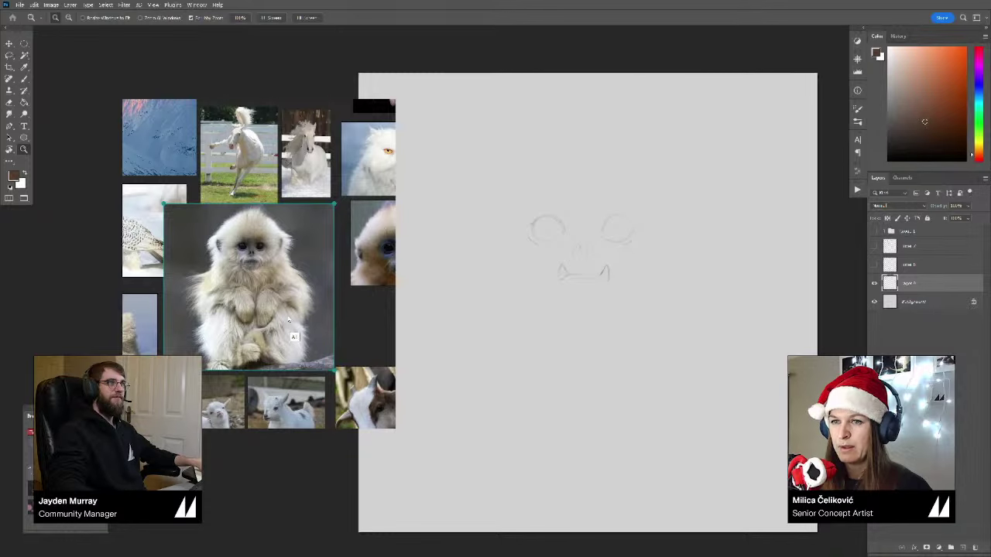
pyautogui.scroll(3, 259, 263)
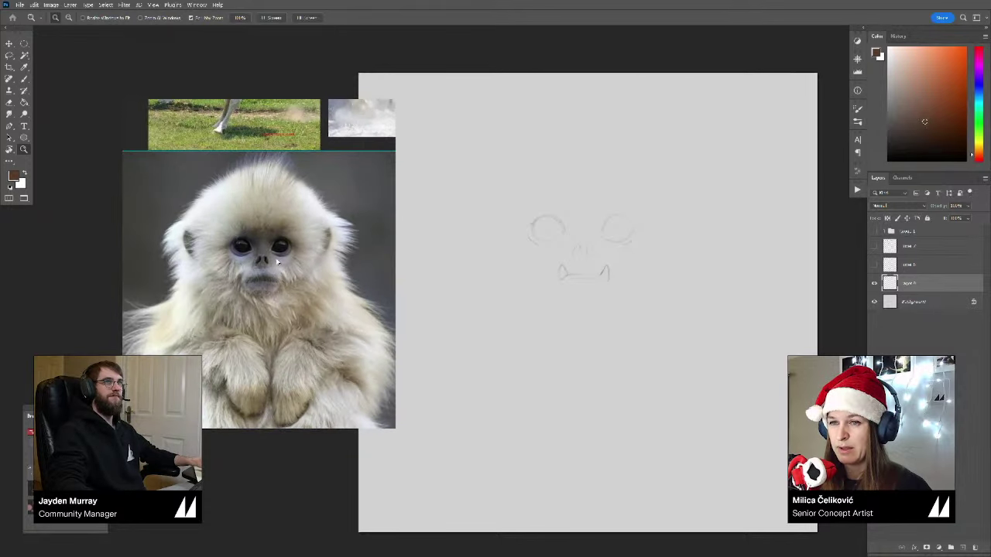
pyautogui.moveTo(289, 297)
pyautogui.mouseDown()
pyautogui.moveTo(301, 257)
pyautogui.moveTo(278, 259)
pyautogui.moveTo(306, 269)
pyautogui.moveTo(297, 228)
pyautogui.mouseUp()
pyautogui.scroll(-3, 304, 259)
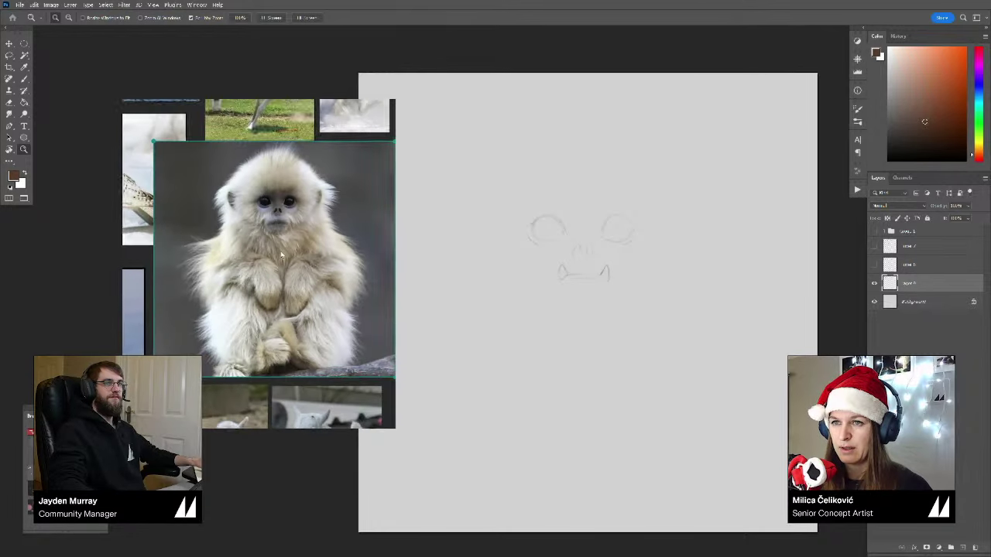
pyautogui.moveTo(317, 270)
pyautogui.mouseDown()
pyautogui.moveTo(280, 286)
pyautogui.moveTo(271, 262)
pyautogui.mouseUp()
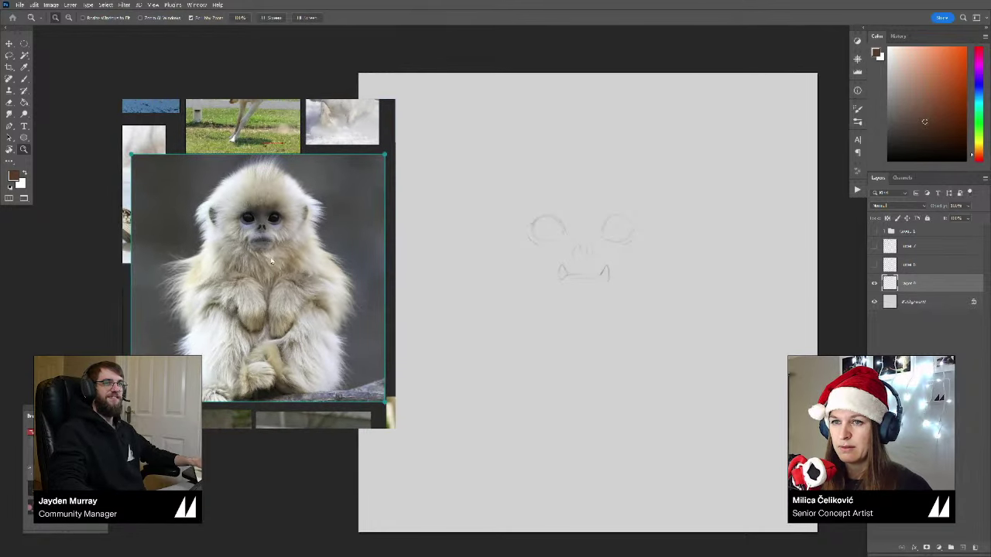
# Step: Redraw the mouth line and two fangs more firmly, and outline two oval nostrils above the mouth
pyautogui.click(604, 262)
pyautogui.press('b')
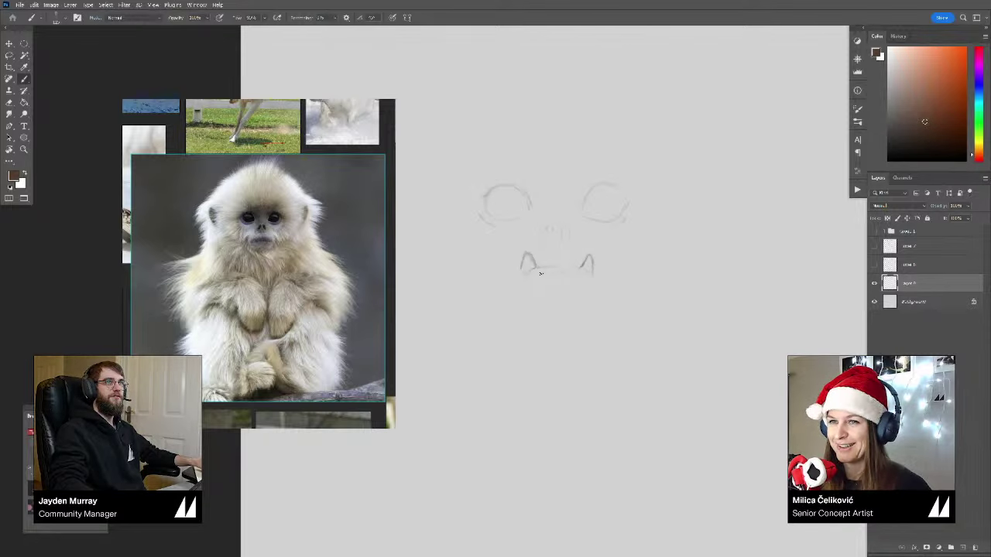
pyautogui.moveTo(531, 270); pyautogui.dragTo(517, 274)
pyautogui.press('e')
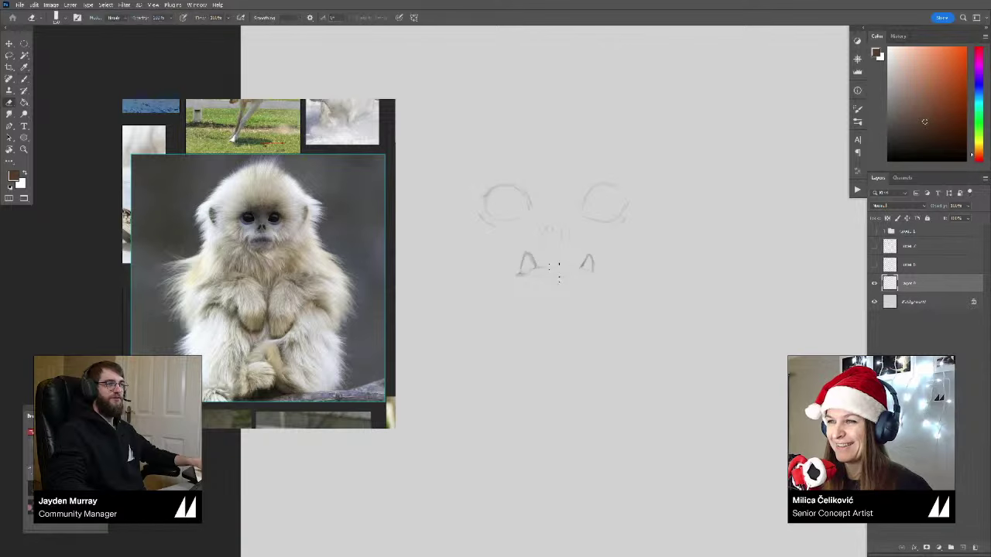
pyautogui.press('b')
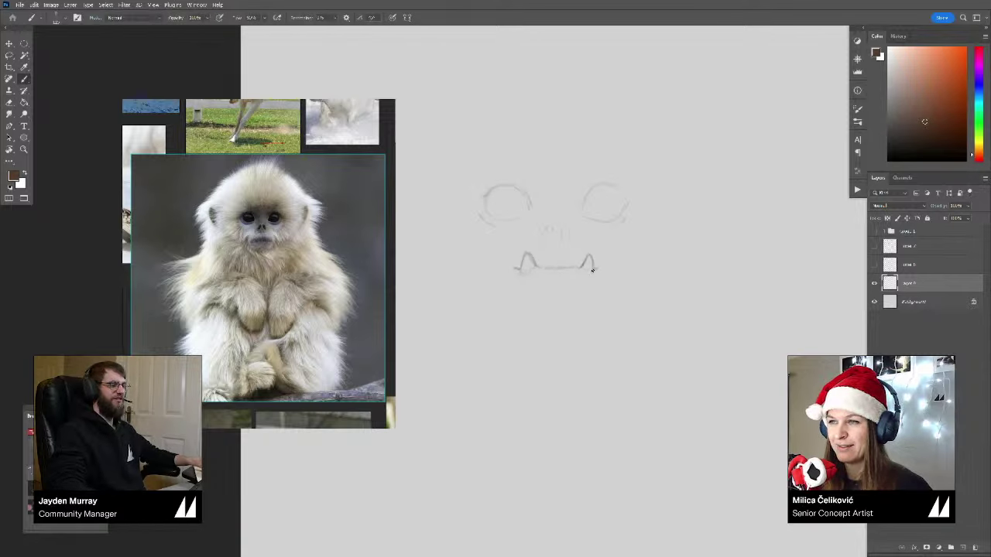
pyautogui.moveTo(558, 270); pyautogui.dragTo(582, 268)
pyautogui.moveTo(564, 271); pyautogui.dragTo(567, 283)
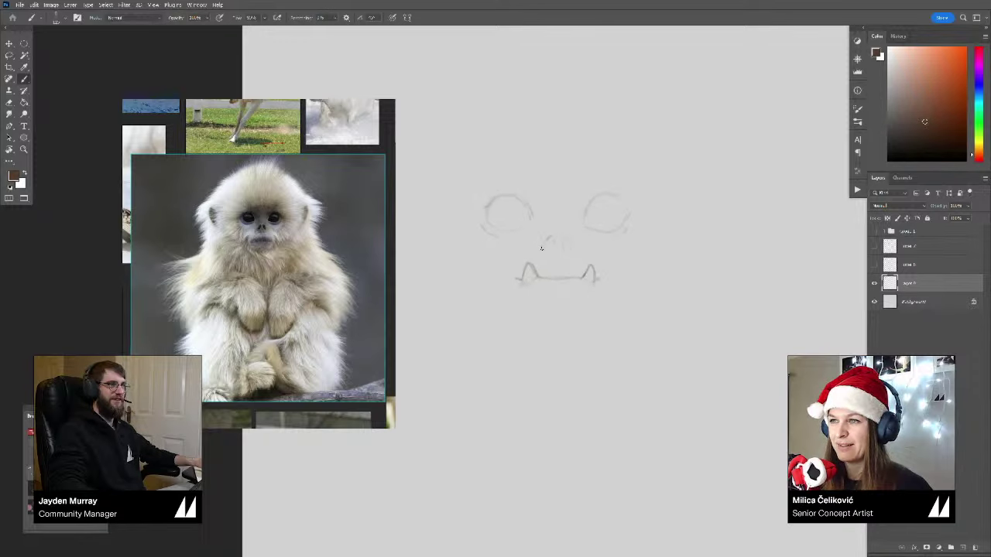
pyautogui.moveTo(566, 245)
pyautogui.mouseDown()
pyautogui.moveTo(564, 234)
pyautogui.moveTo(566, 252)
pyautogui.mouseUp()
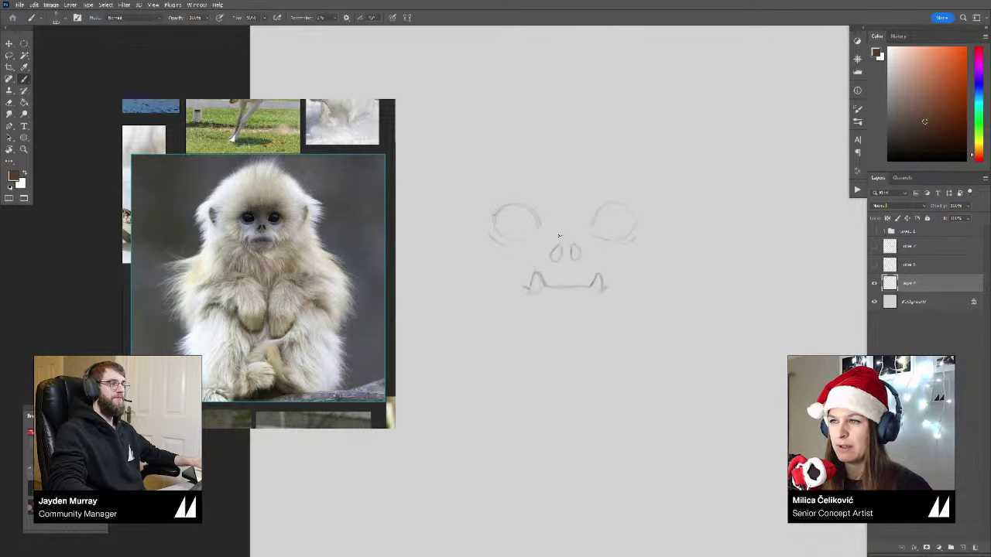
pyautogui.scroll(-1, 570, 230)
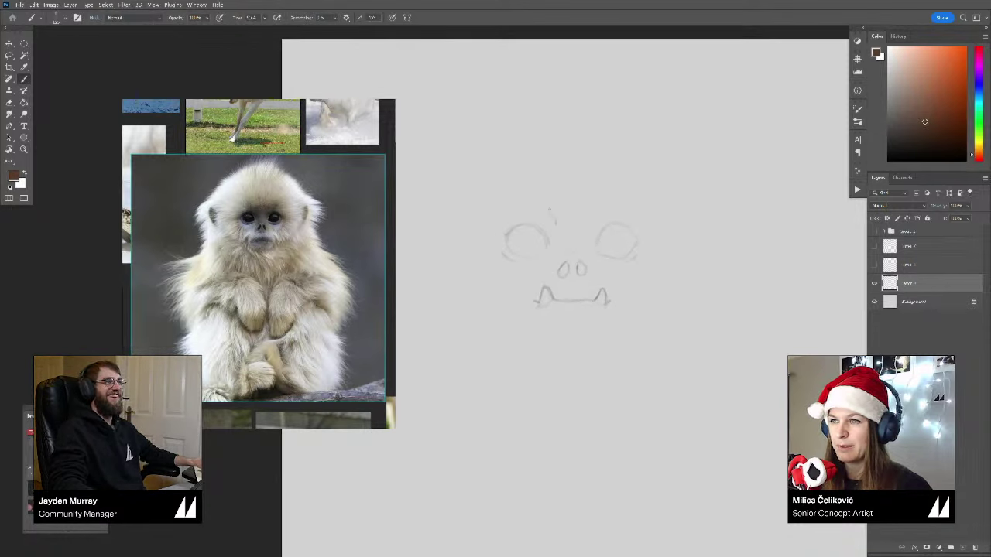
# Step: Sketch light brow marks above the eyes and short fur tufts across the forehead and beside the right eye
pyautogui.press('e')
pyautogui.moveTo(549, 211); pyautogui.dragTo(548, 215)
pyautogui.press('b')
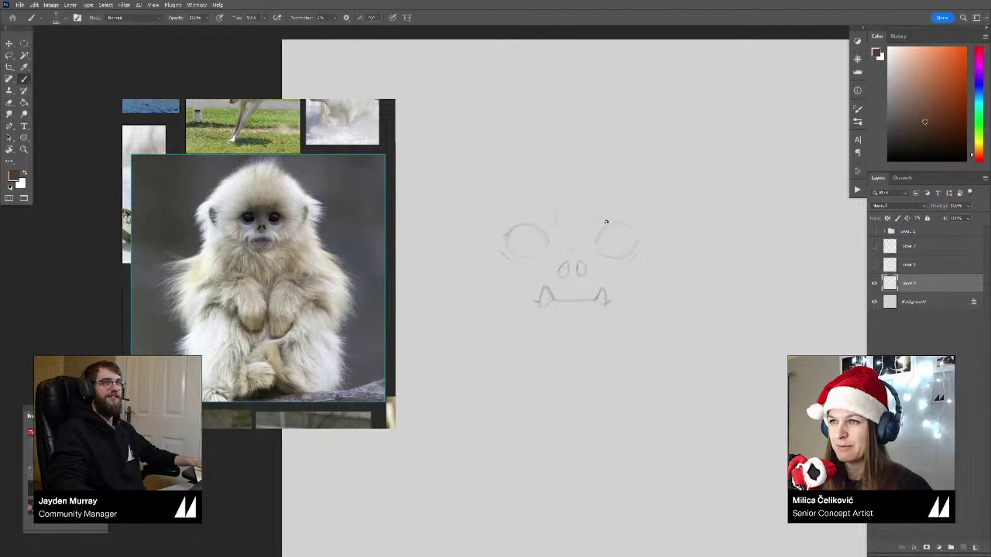
pyautogui.moveTo(552, 221)
pyautogui.mouseDown()
pyautogui.moveTo(602, 246)
pyautogui.moveTo(626, 246)
pyautogui.moveTo(612, 248)
pyautogui.mouseUp()
pyautogui.hotkey('ctrl', 'space')
pyautogui.press('b')
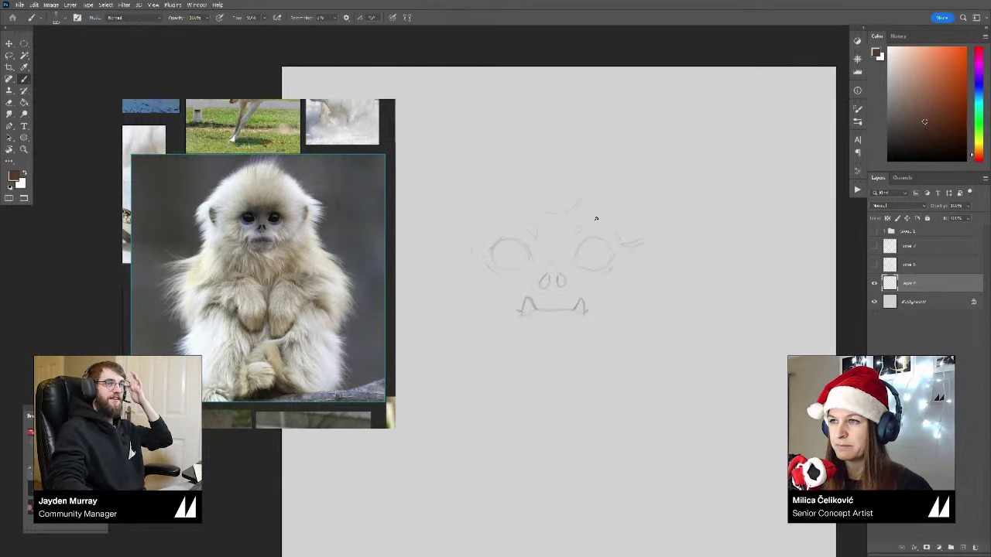
pyautogui.moveTo(605, 218); pyautogui.dragTo(623, 202)
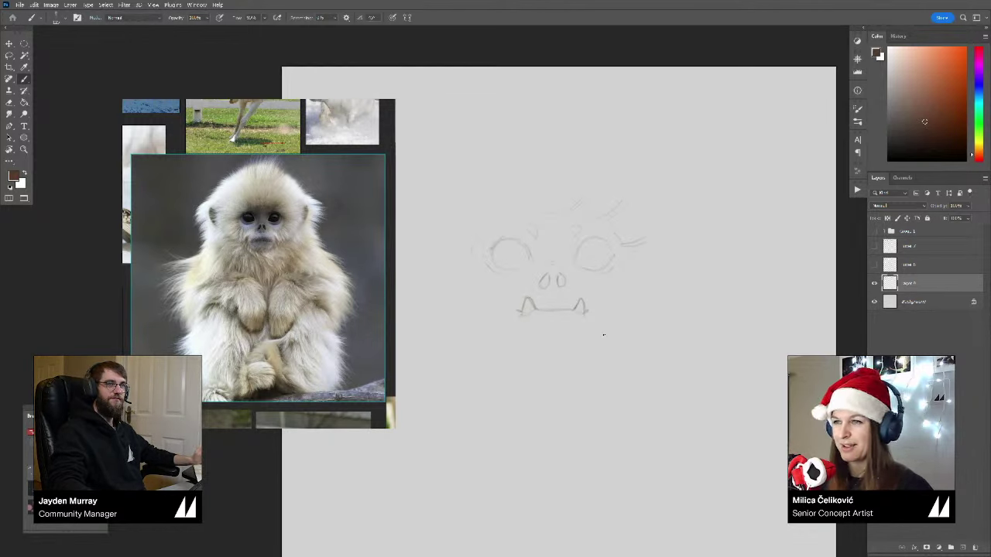
pyautogui.moveTo(546, 210)
pyautogui.mouseDown()
pyautogui.moveTo(558, 211)
pyautogui.moveTo(545, 223)
pyautogui.moveTo(550, 216)
pyautogui.mouseUp()
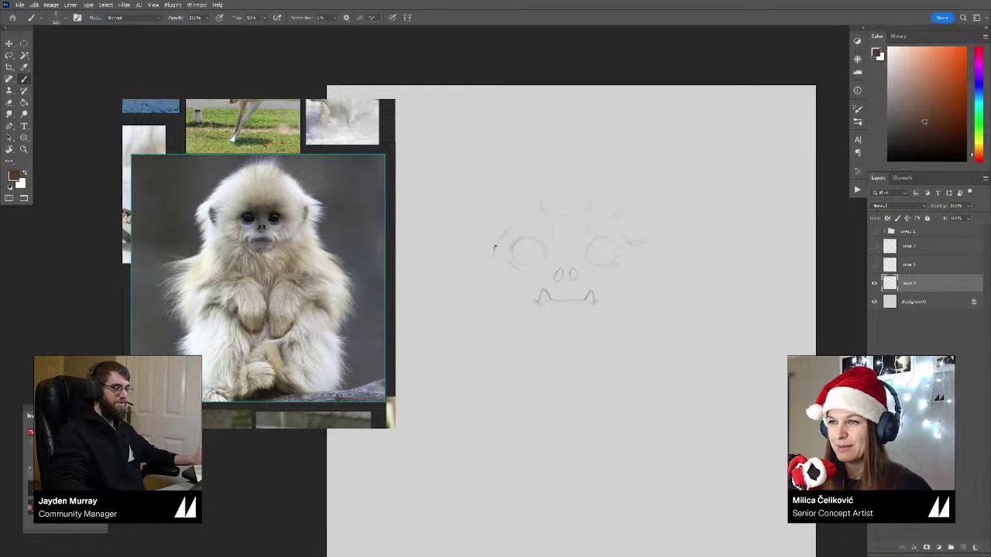
# Step: Sketch a curved cheek line beside the left eye and a light, furry chin below the mouth
pyautogui.moveTo(494, 257)
pyautogui.mouseDown()
pyautogui.moveTo(515, 285)
pyautogui.moveTo(506, 309)
pyautogui.mouseUp()
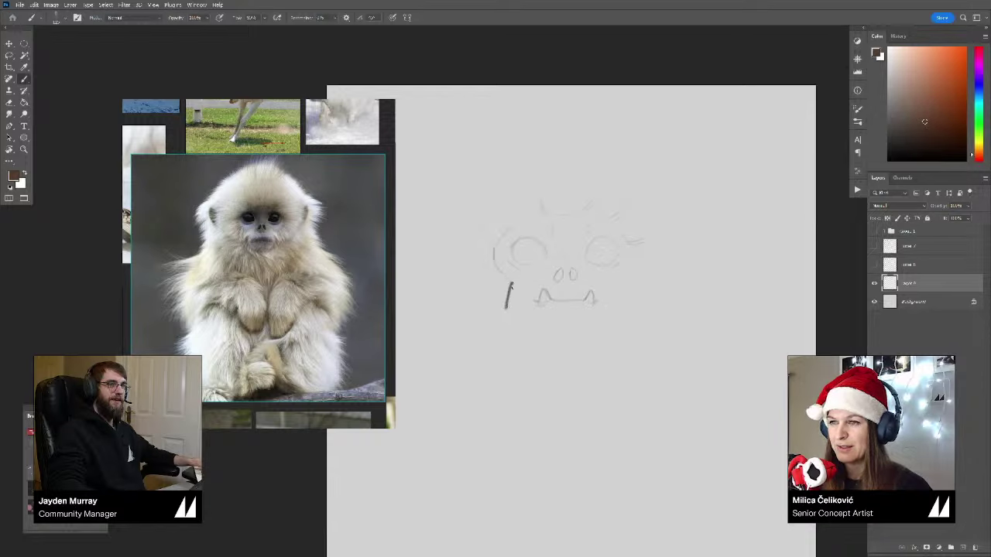
pyautogui.hotkey('ctrl', 'z')
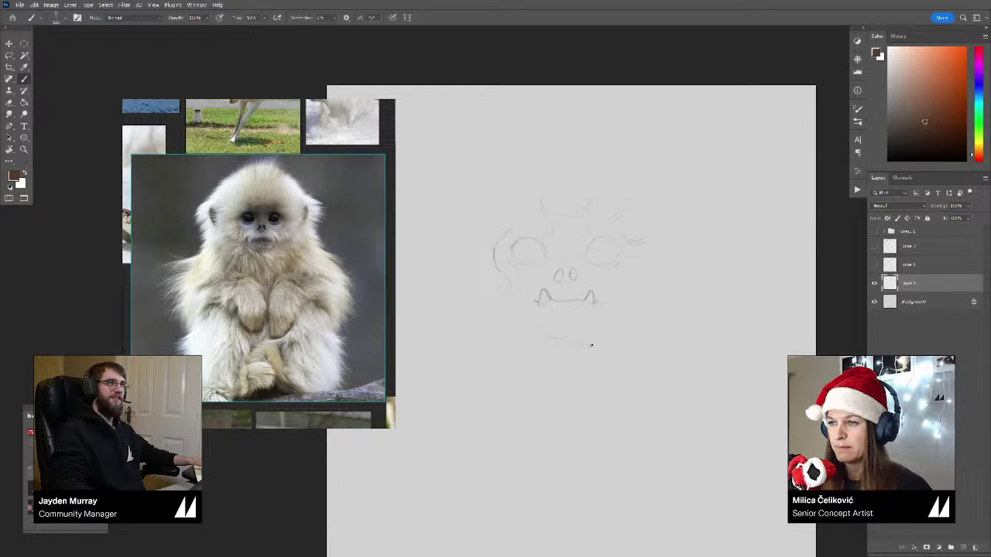
pyautogui.moveTo(591, 346); pyautogui.dragTo(574, 334)
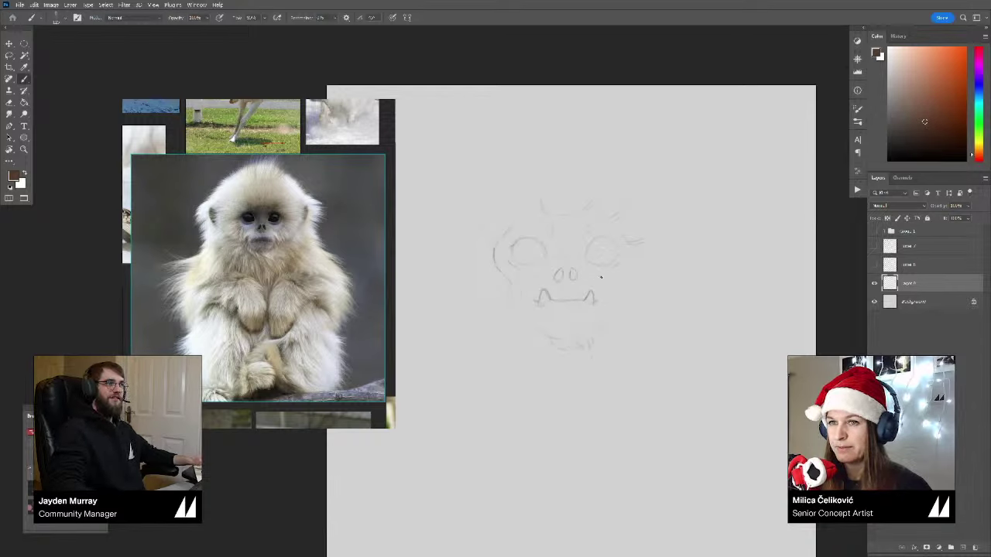
# Step: Lasso the chin strokes and move them slightly up and left, closer to the mouth
pyautogui.press('l')
pyautogui.moveTo(548, 318)
pyautogui.mouseDown()
pyautogui.moveTo(610, 317)
pyautogui.moveTo(602, 314)
pyautogui.mouseUp()
pyautogui.press('v')
pyautogui.moveTo(605, 331); pyautogui.dragTo(595, 321)
pyautogui.hotkey('ctrl', 'd')
pyautogui.press('b')
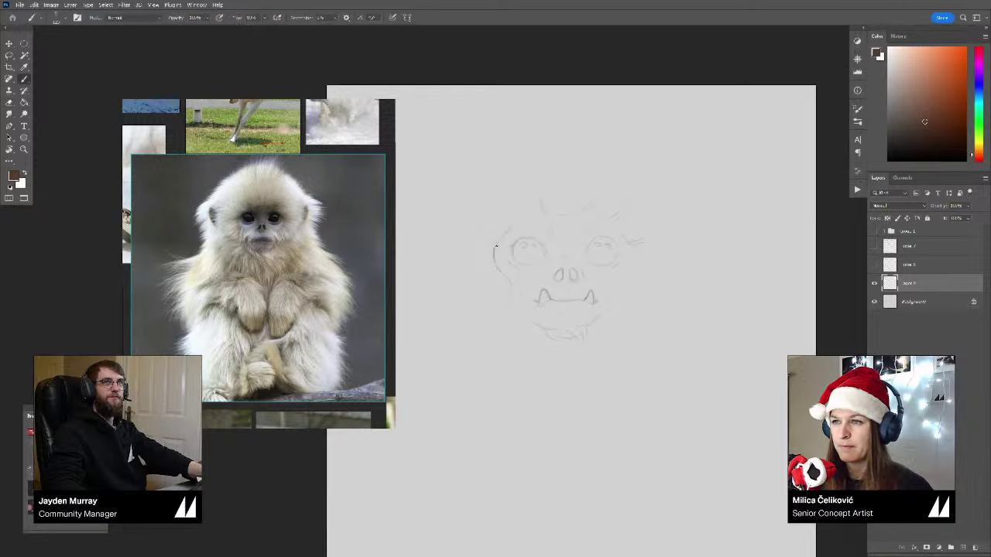
# Step: Scale the whole face sketch down with Free Transform to make it smaller on the canvas
pyautogui.hotkey('ctrl', '-')
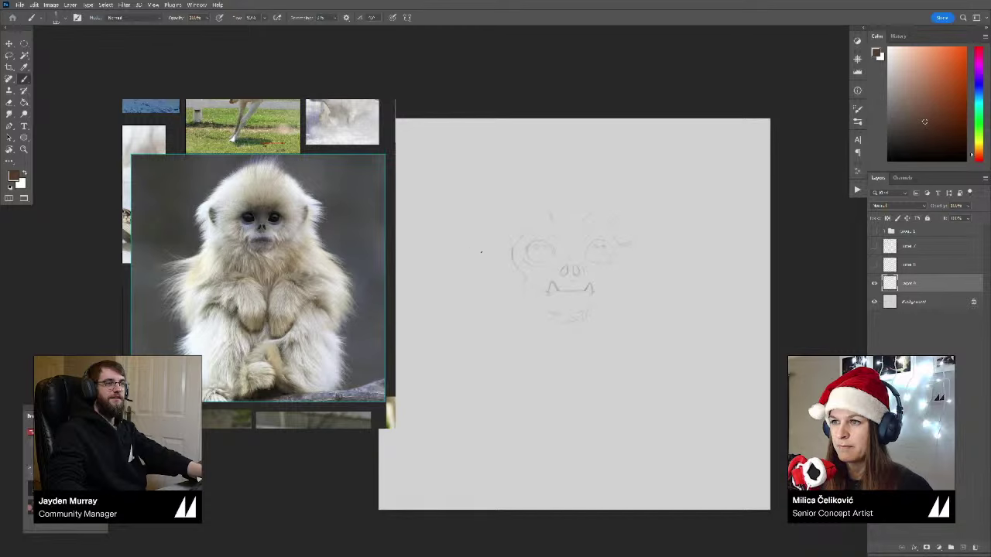
pyautogui.hotkey('ctrl', 't')
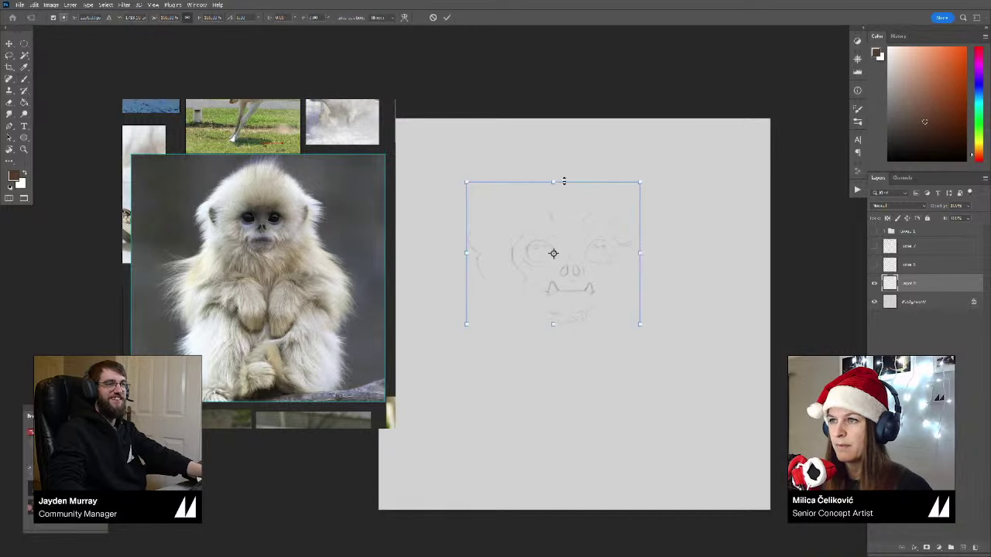
pyautogui.moveTo(555, 181); pyautogui.dragTo(578, 234)
pyautogui.click(447, 17)
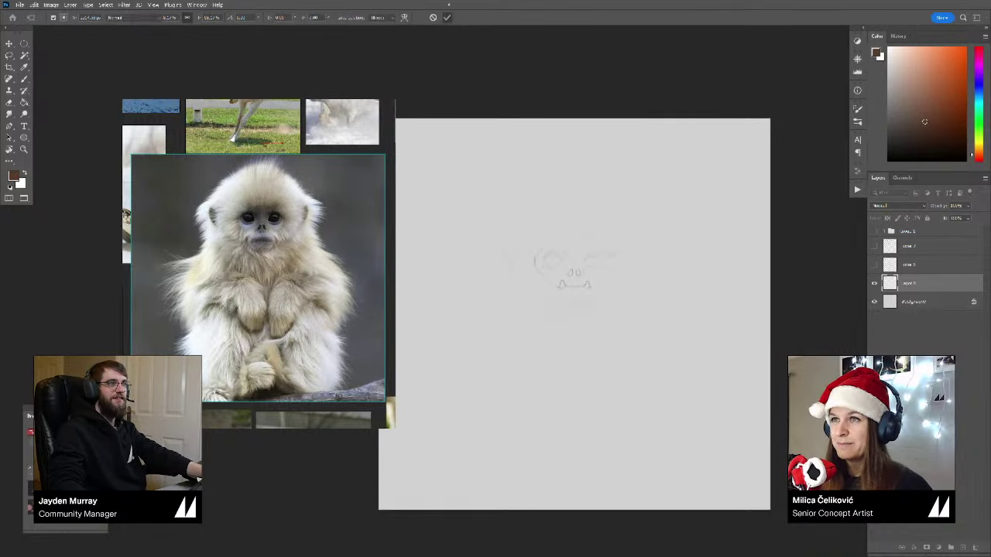
# Step: Sketch a long, outward-pointing ear on the right side of the face and a rounded ear on the left
pyautogui.scroll(2, 589, 271)
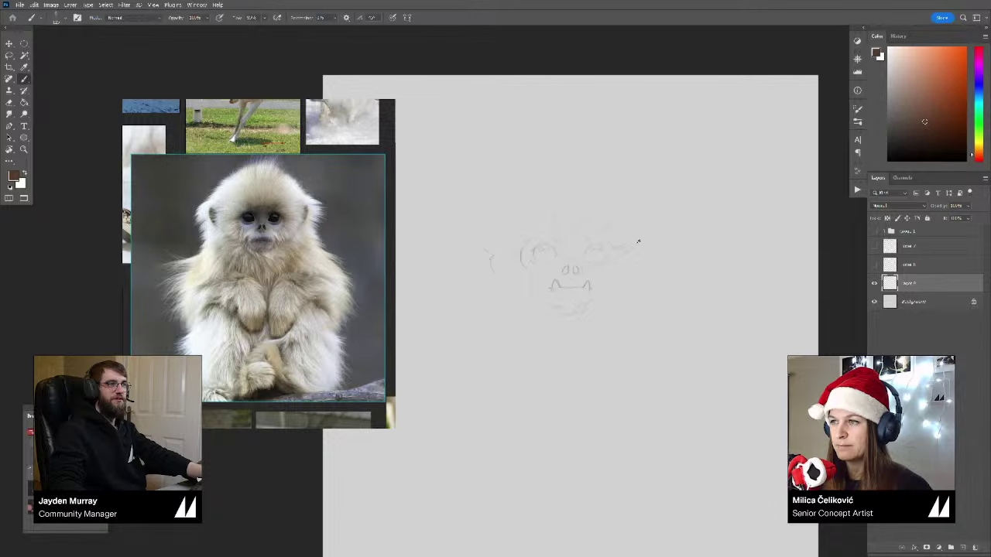
pyautogui.moveTo(619, 249); pyautogui.dragTo(695, 236)
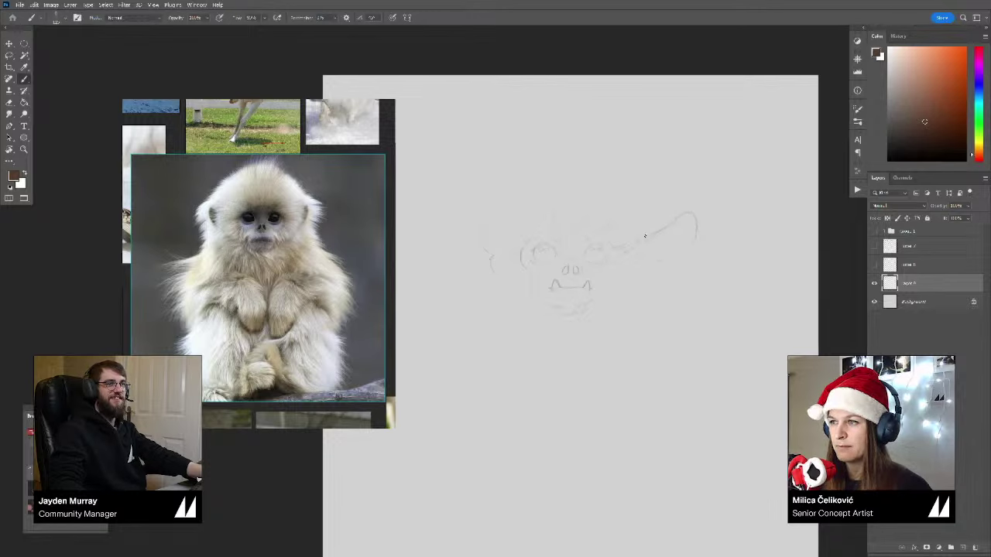
pyautogui.moveTo(493, 246); pyautogui.dragTo(509, 248)
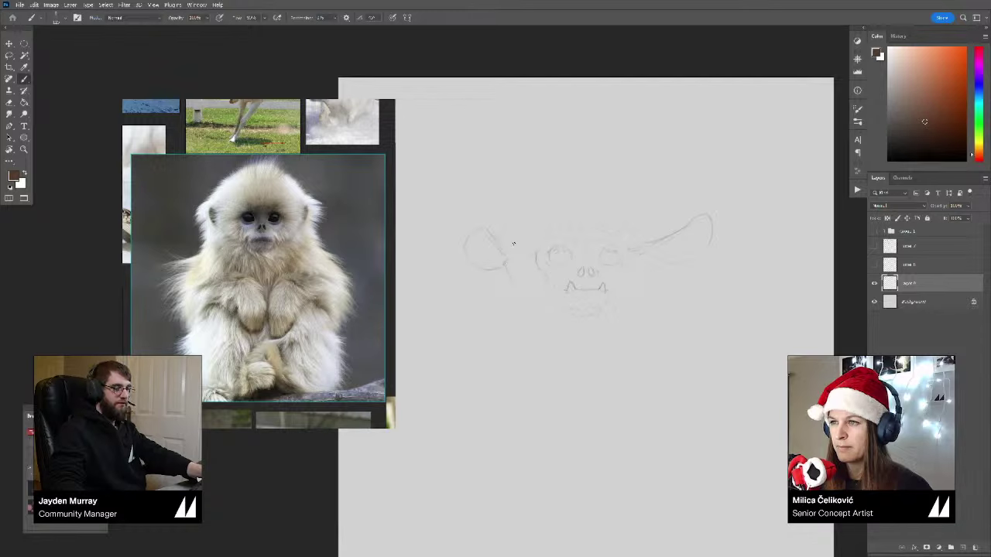
# Step: Sketch a pointed fur tuft on top of the head and a faint upper-left head contour, erasing the heavier lines
pyautogui.moveTo(542, 205); pyautogui.dragTo(569, 199)
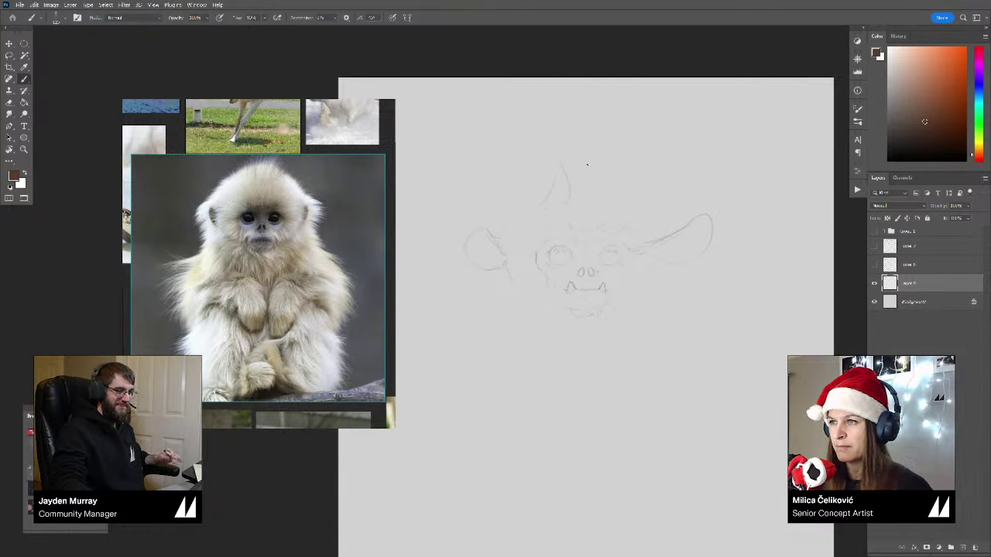
pyautogui.moveTo(555, 182); pyautogui.dragTo(532, 189)
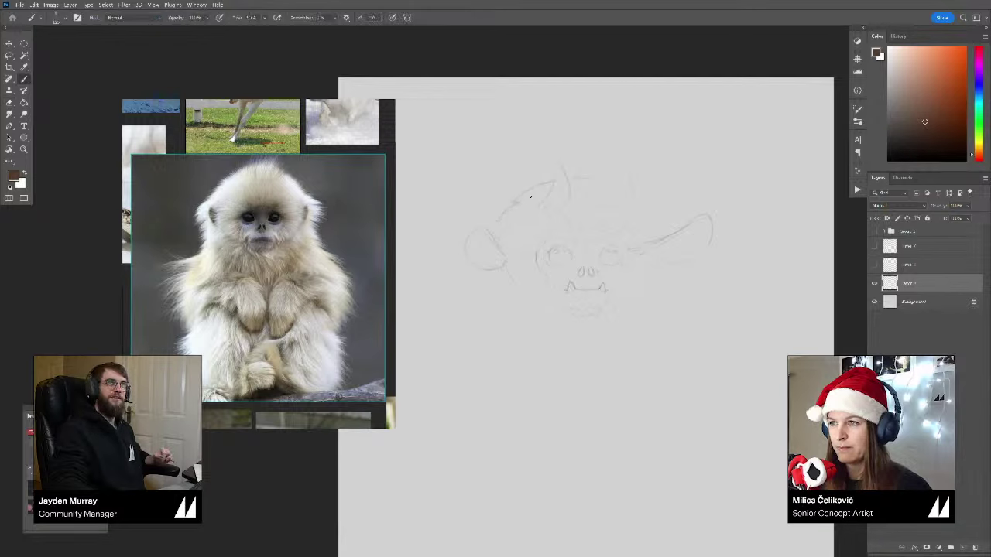
pyautogui.press('e')
pyautogui.moveTo(515, 203); pyautogui.dragTo(498, 219)
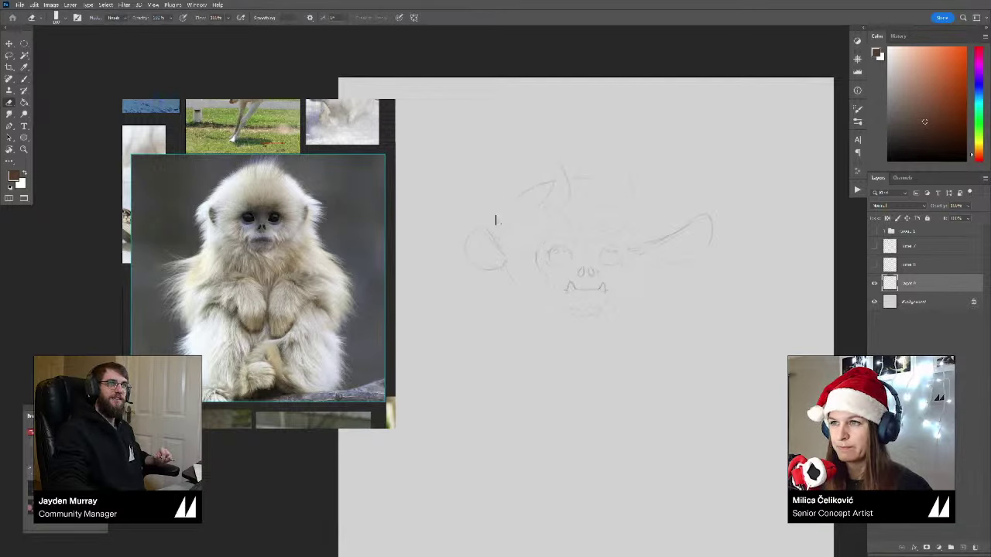
pyautogui.press('b')
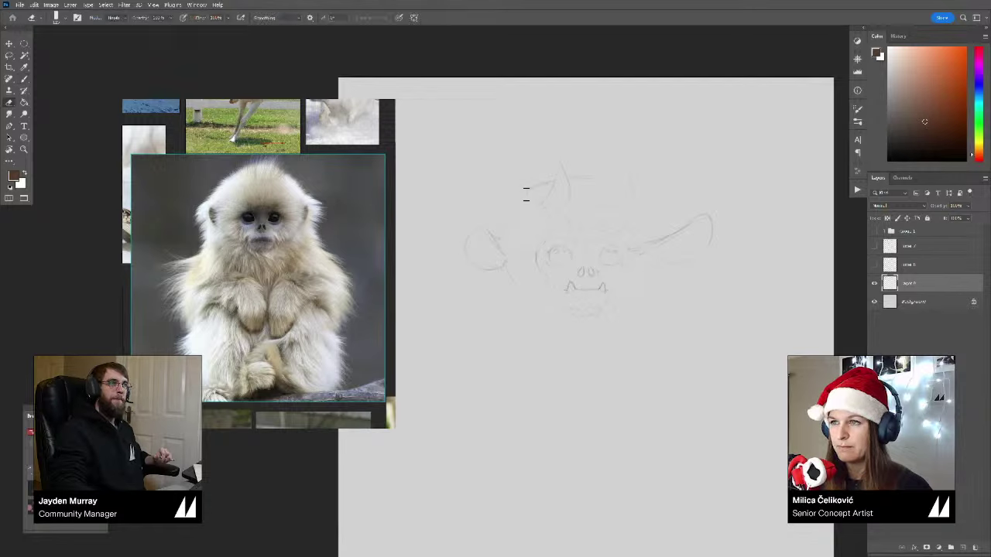
pyautogui.press('e')
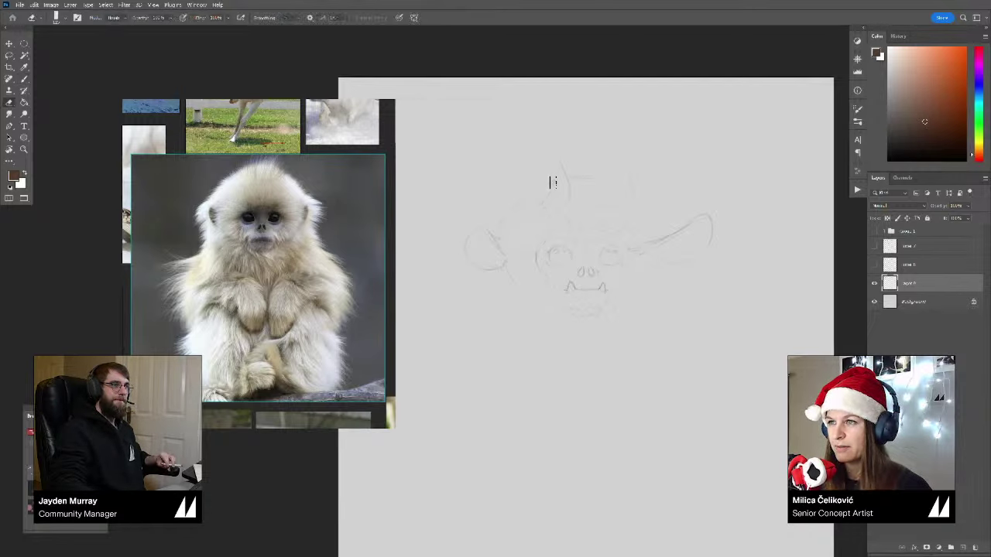
pyautogui.press('b')
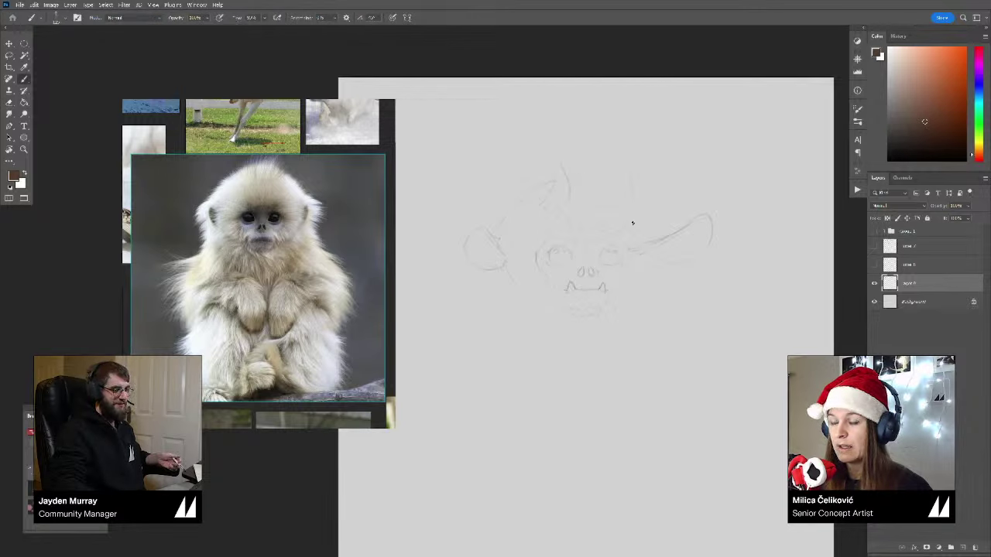
# Step: Outline the right side of the head past the ear and the furry lower-left jaw, cleaning up strokes with the eraser
pyautogui.moveTo(632, 175); pyautogui.dragTo(635, 202)
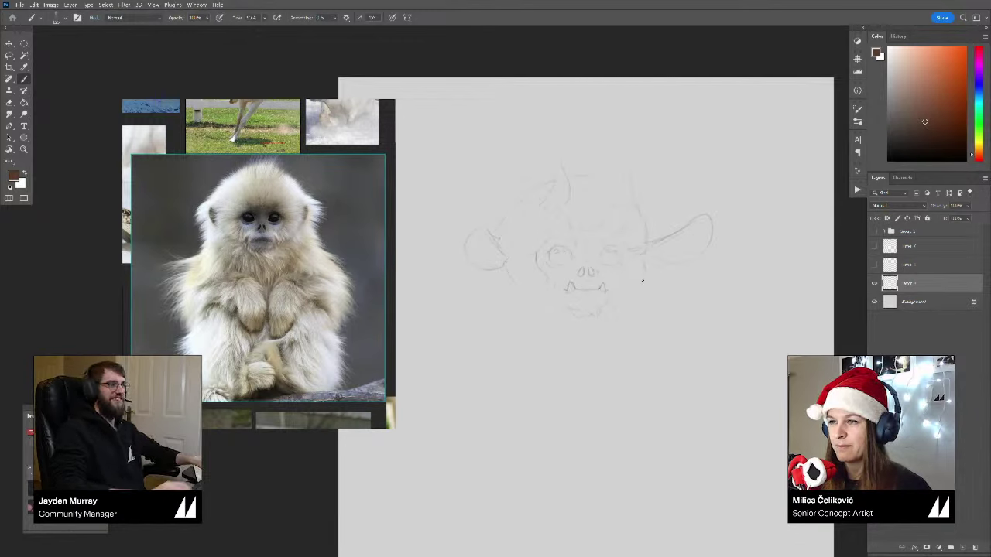
pyautogui.press('e')
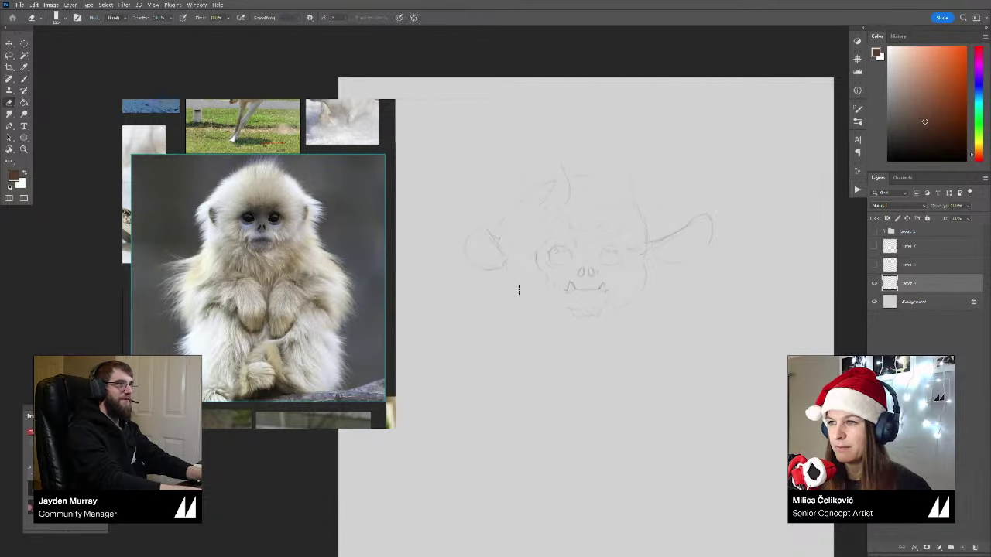
pyautogui.press('b')
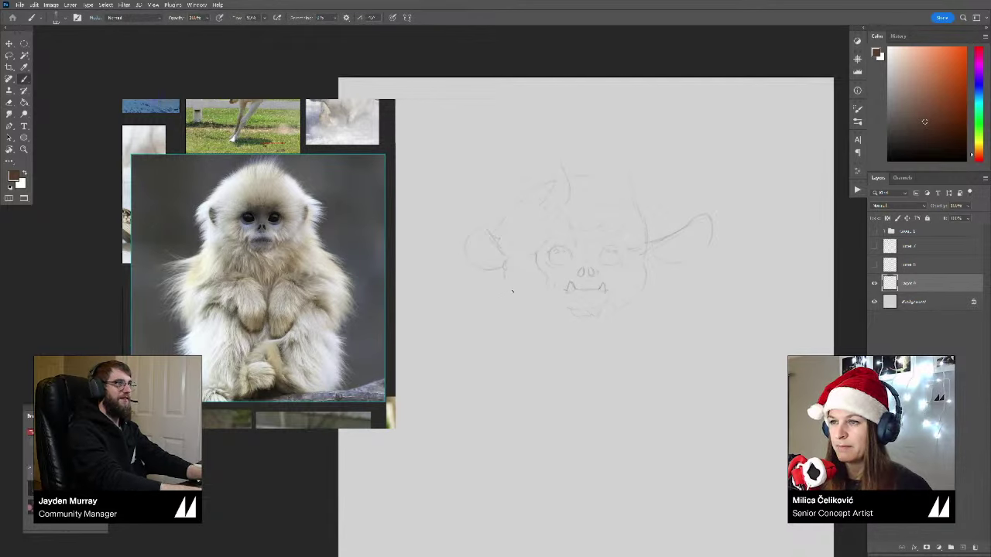
pyautogui.moveTo(498, 284)
pyautogui.mouseDown()
pyautogui.moveTo(518, 308)
pyautogui.moveTo(493, 268)
pyautogui.moveTo(524, 309)
pyautogui.mouseUp()
pyautogui.press('e')
pyautogui.press('b')
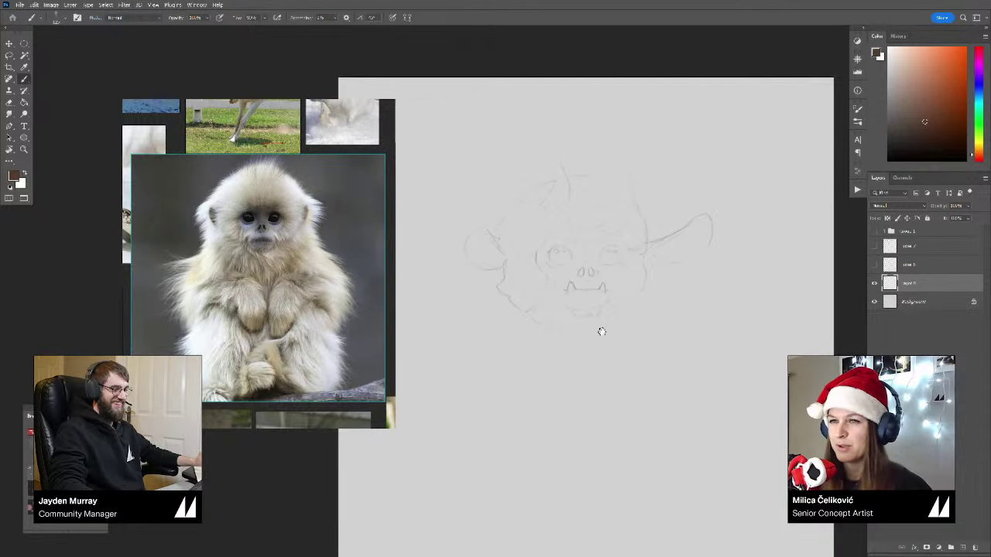
# Step: Sketch a pointed beard tuft below the fanged mouth and connect it to the furry jaw
pyautogui.moveTo(602, 331); pyautogui.dragTo(635, 296)
pyautogui.press('e')
pyautogui.press('b')
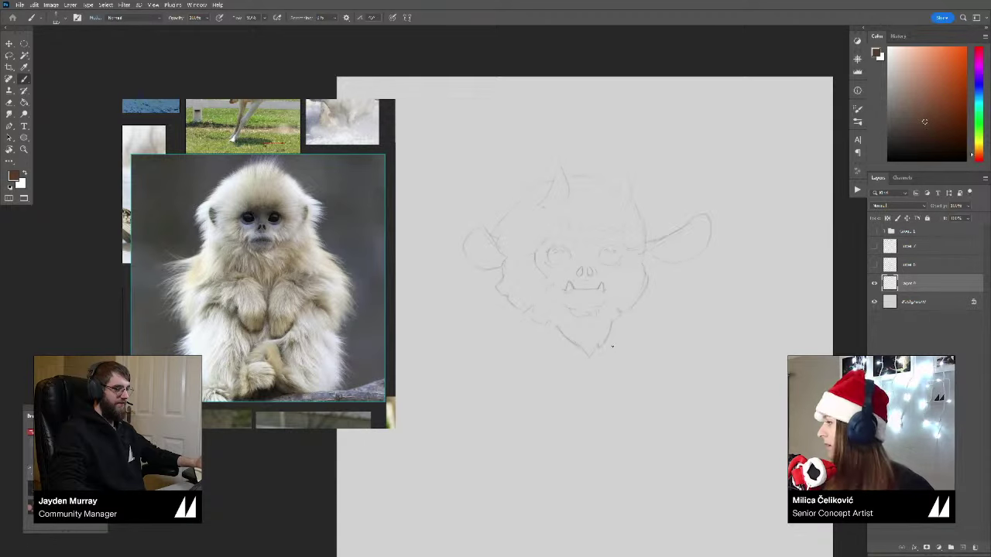
pyautogui.moveTo(613, 351); pyautogui.dragTo(613, 323)
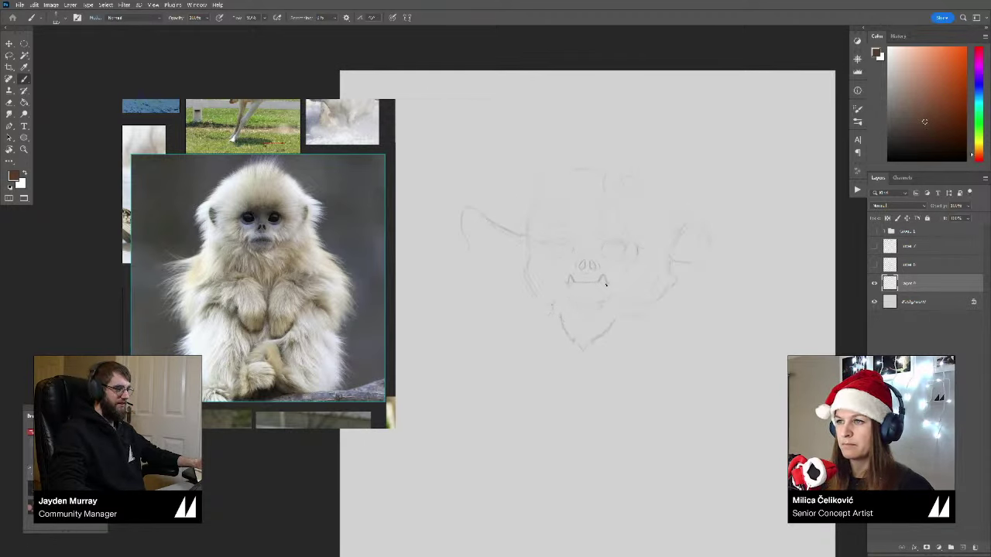
# Step: Mirror the canvas view and refine the ear and jaw outlines, erasing stray strokes
pyautogui.moveTo(642, 294); pyautogui.dragTo(631, 289)
pyautogui.press('e')
pyautogui.moveTo(659, 237)
pyautogui.mouseDown()
pyautogui.moveTo(655, 251)
pyautogui.moveTo(676, 218)
pyautogui.moveTo(666, 241)
pyautogui.mouseUp()
pyautogui.press('b')
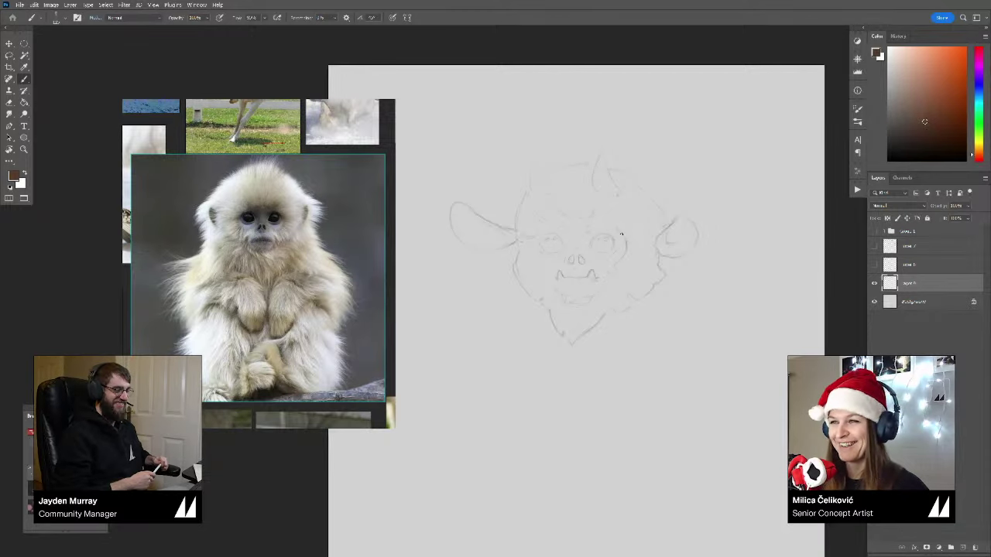
# Step: Check the head against the mirrored monkey photo and sketch brow strokes above the eyes
pyautogui.moveTo(535, 246); pyautogui.dragTo(523, 230)
pyautogui.click(336, 337)
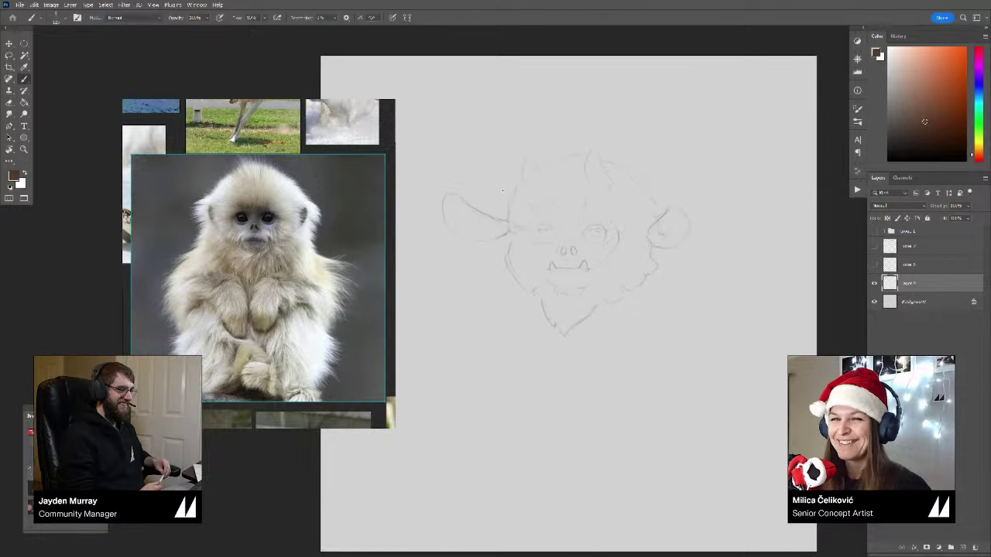
pyautogui.press('e')
pyautogui.press('b')
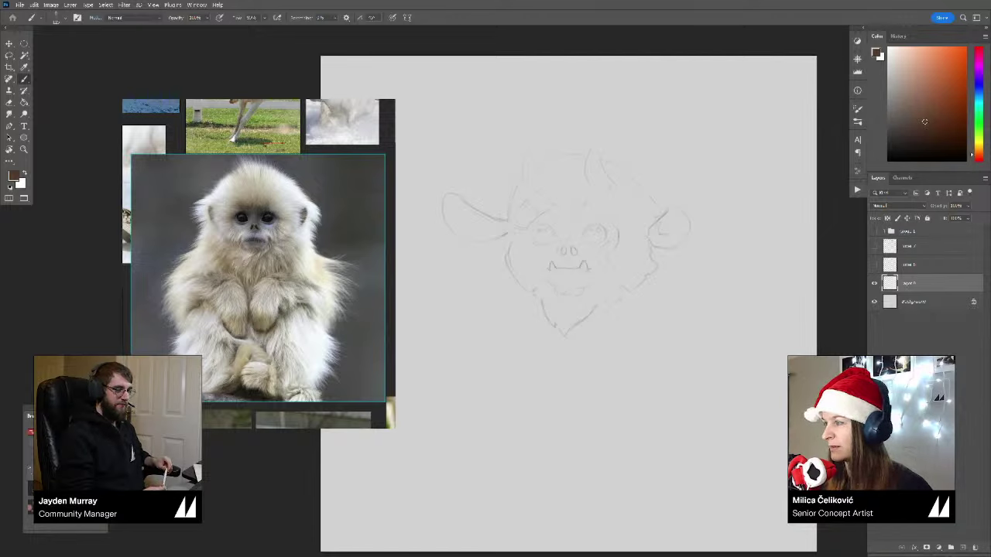
# Step: Sketch two pointed horns on top of the head, erasing excess lines, and outline the face with a heart-shaped brow
pyautogui.press('e')
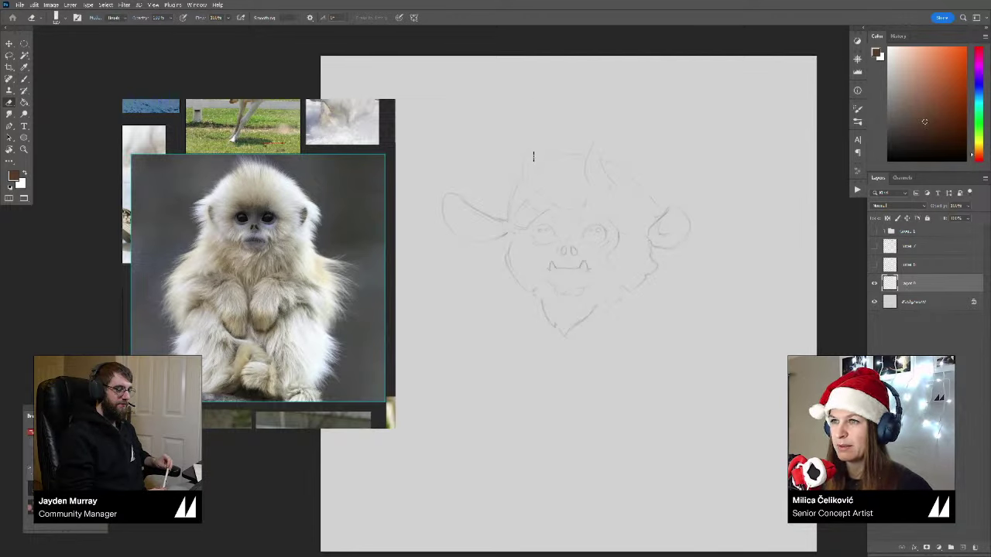
pyautogui.moveTo(542, 176); pyautogui.dragTo(534, 193)
pyautogui.press('b')
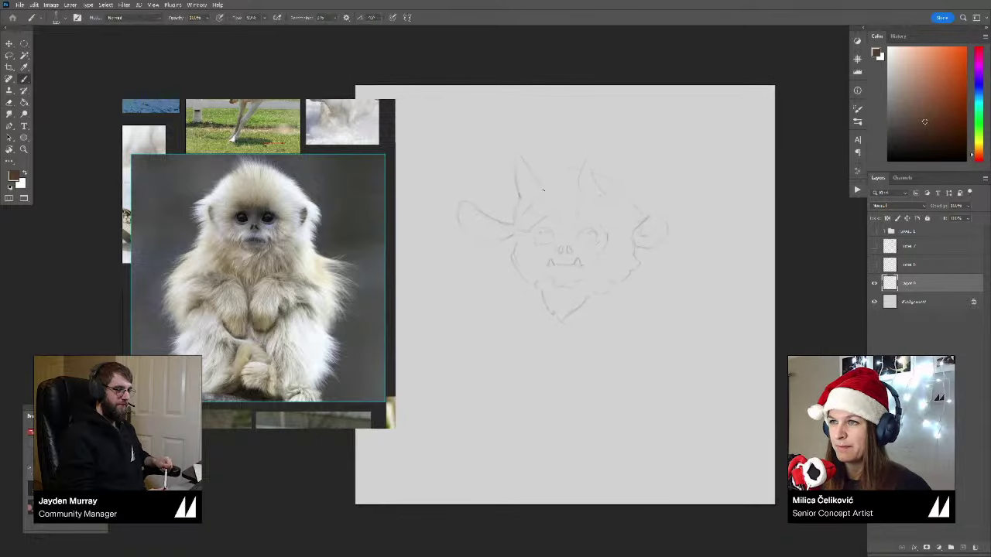
pyautogui.press('e')
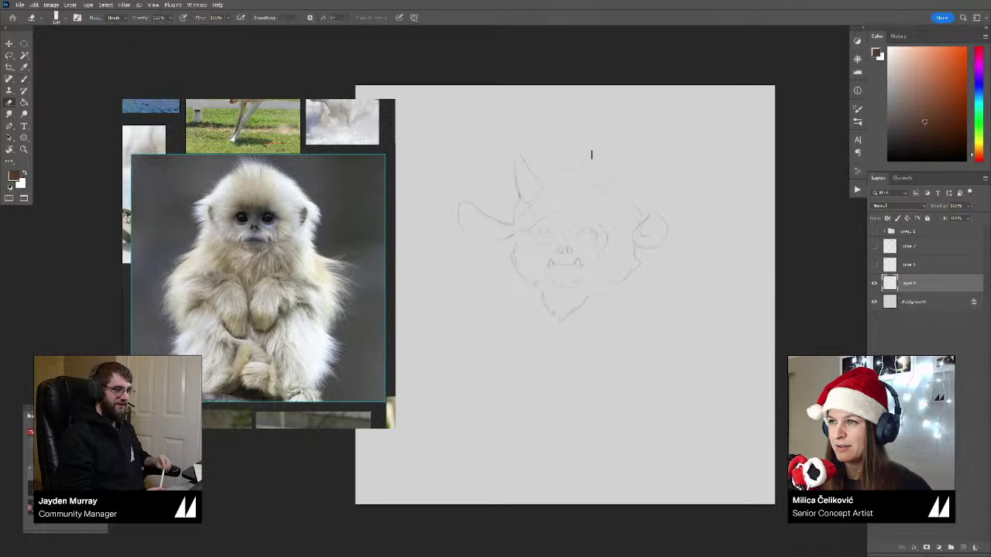
pyautogui.press('b')
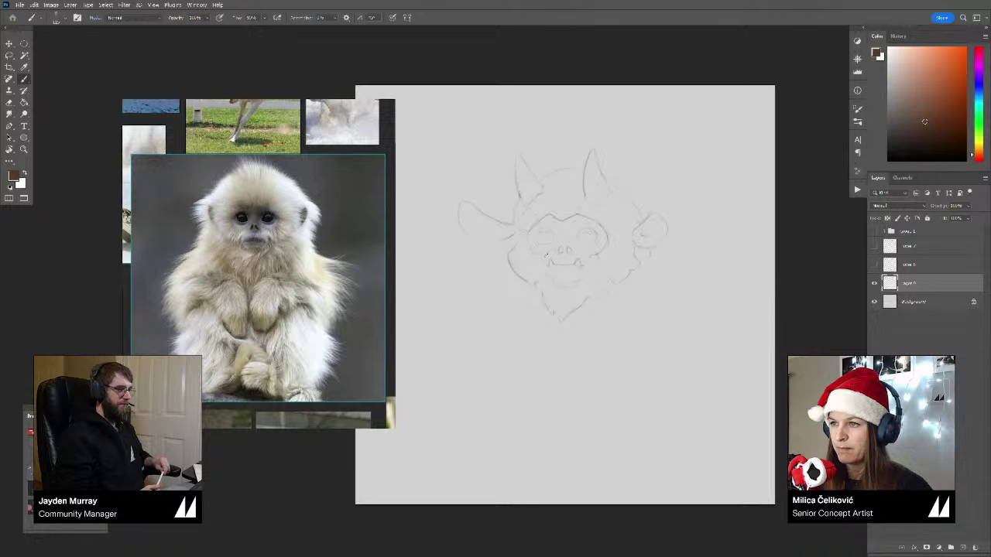
pyautogui.press('e')
pyautogui.press('b')
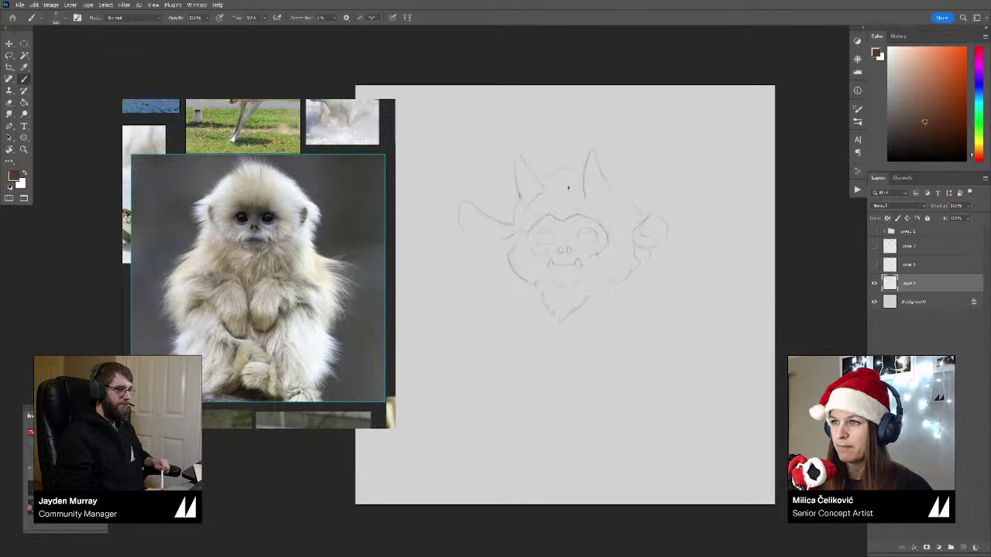
# Step: Sketch a short wrist line below the beard as the start of a raised hand
pyautogui.press('z')
pyautogui.moveTo(582, 265)
pyautogui.mouseDown()
pyautogui.moveTo(553, 299)
pyautogui.moveTo(577, 305)
pyautogui.mouseUp()
pyautogui.press('b')
pyautogui.moveTo(578, 305)
pyautogui.mouseDown()
pyautogui.moveTo(556, 241)
pyautogui.moveTo(571, 245)
pyautogui.mouseUp()
pyautogui.press('v')
pyautogui.hotkey('ctrl', 'z')
pyautogui.press('b')
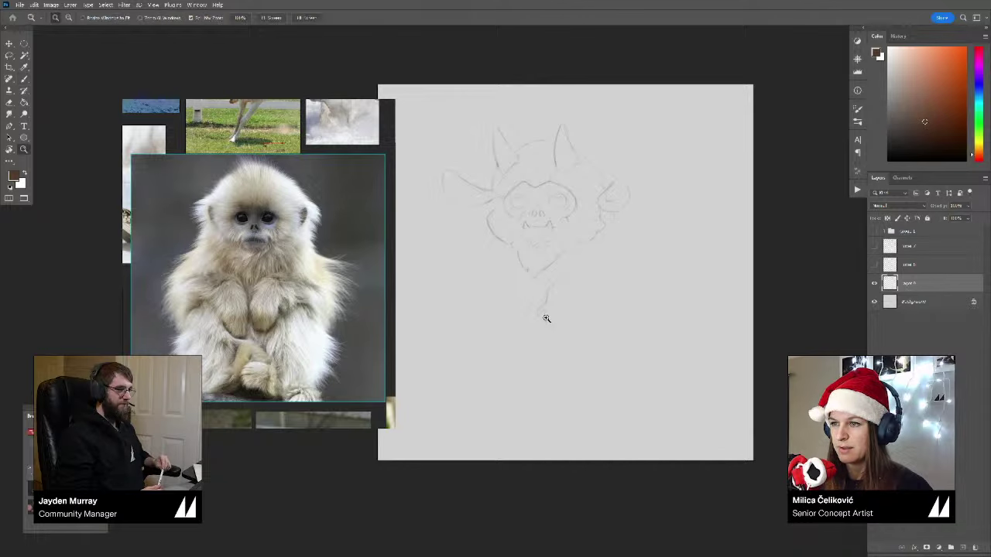
pyautogui.scroll(1, 555, 313)
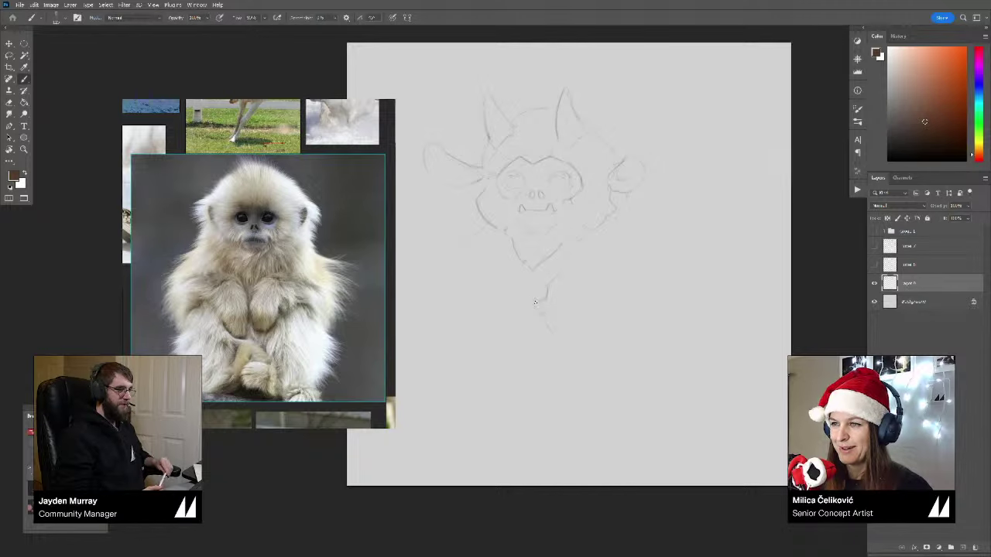
# Step: Try to sketch the curled fingers of a hand below the beard
pyautogui.moveTo(540, 303)
pyautogui.mouseDown()
pyautogui.moveTo(556, 331)
pyautogui.moveTo(570, 324)
pyautogui.mouseUp()
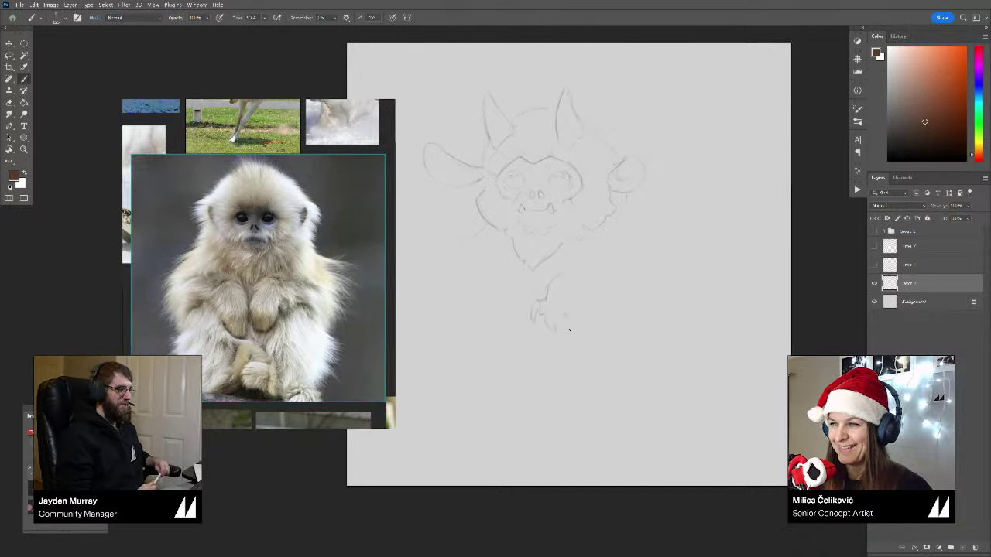
pyautogui.moveTo(582, 276)
pyautogui.mouseDown()
pyautogui.moveTo(563, 277)
pyautogui.moveTo(554, 305)
pyautogui.mouseUp()
pyautogui.press('e')
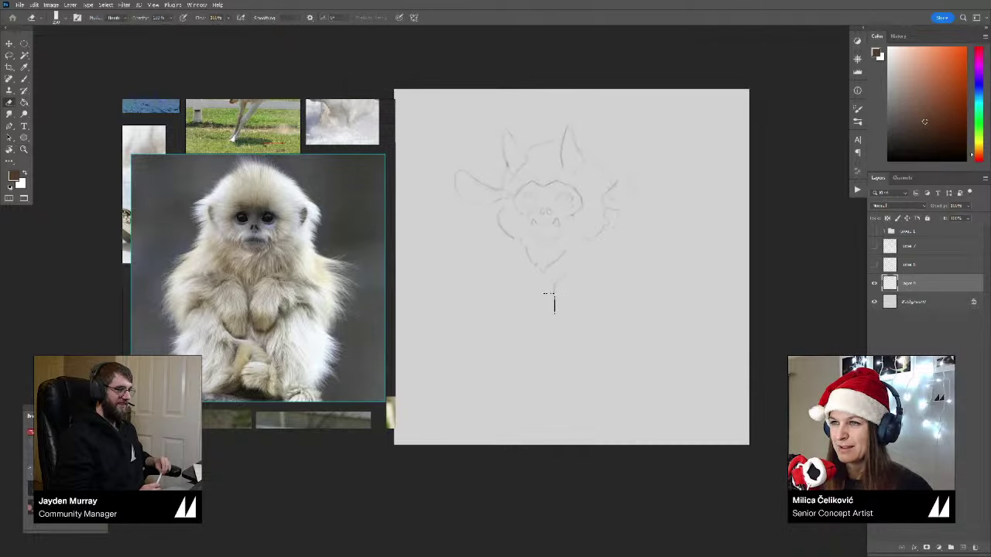
# Step: Sketch the seated body with rounded shoulders, folded arms and bent legs, following the monkey photo's pose
pyautogui.press('b')
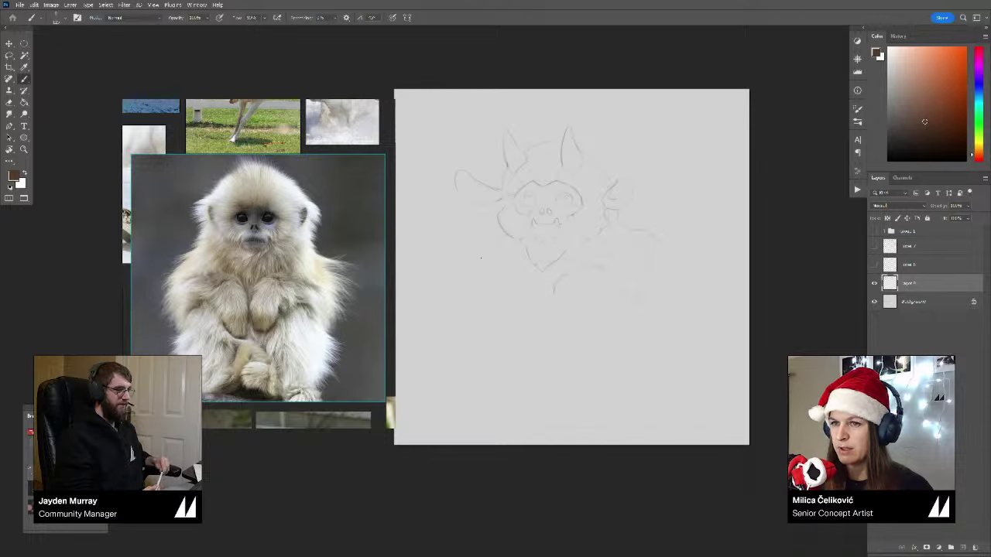
pyautogui.moveTo(479, 280); pyautogui.dragTo(479, 303)
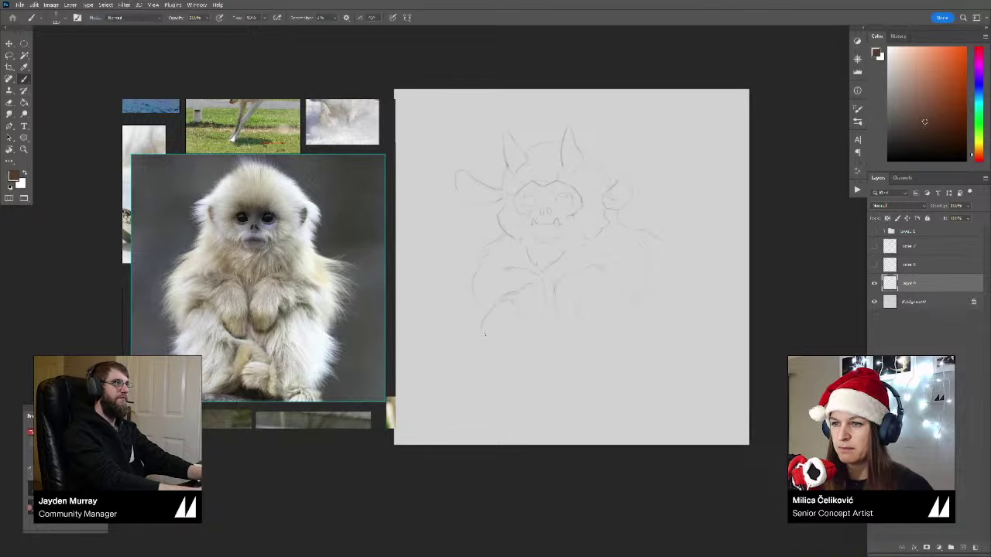
pyautogui.moveTo(487, 349); pyautogui.dragTo(492, 385)
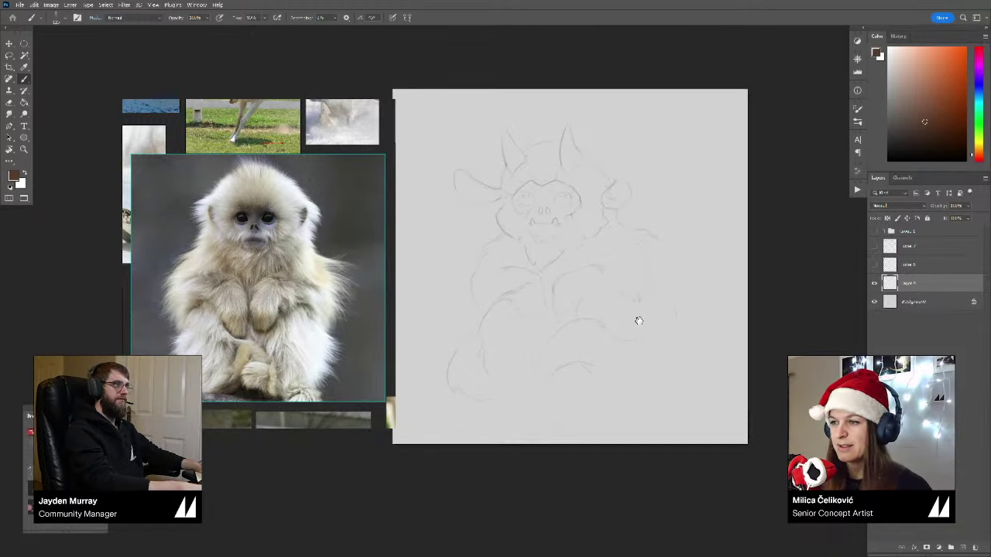
# Step: Sketch a furry tail tip curling up beside the body, erasing excess strokes around it
pyautogui.press('e')
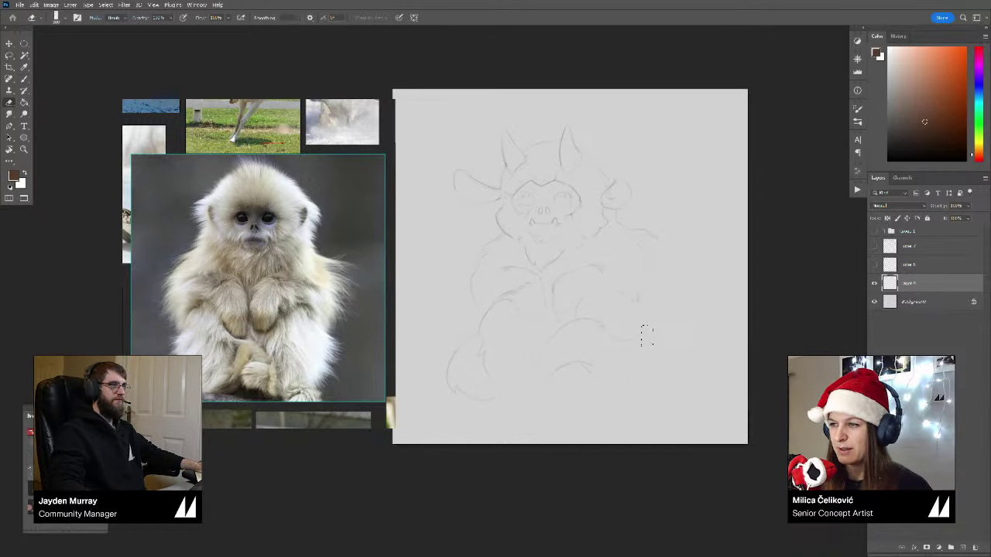
pyautogui.press('b')
pyautogui.press('e')
pyautogui.press('b')
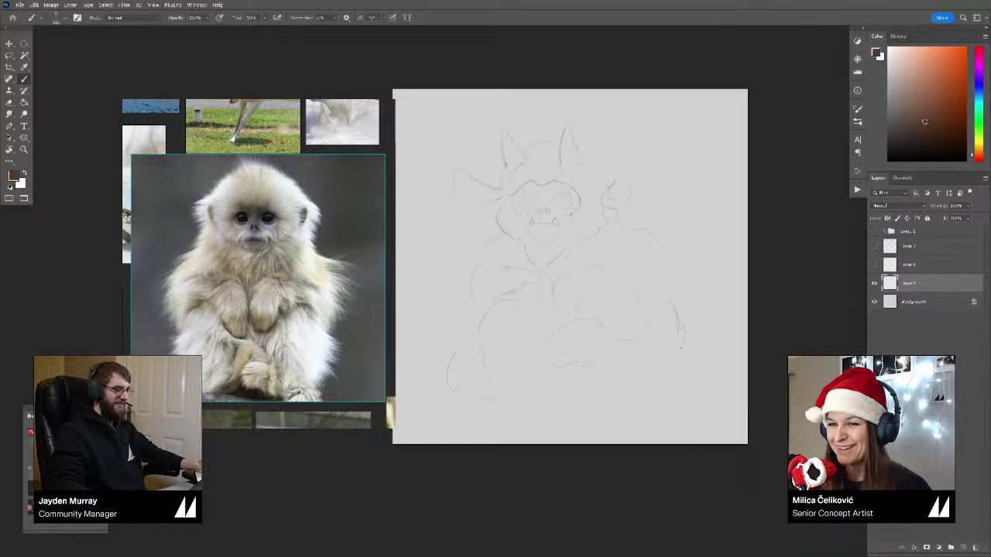
# Step: Draw the foot at the base, the rounded bent knee and the furry outer contours of the arms
pyautogui.moveTo(565, 362); pyautogui.dragTo(585, 370)
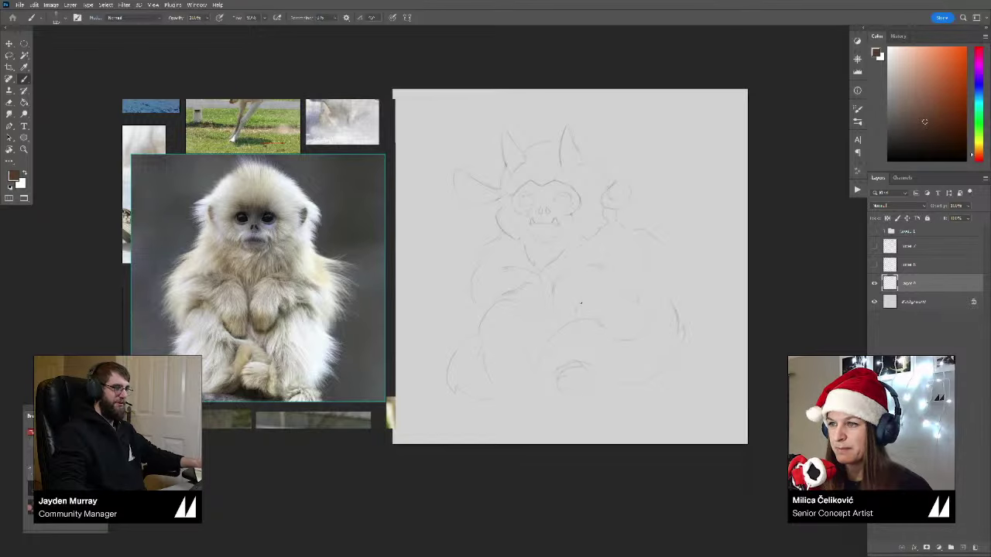
pyautogui.moveTo(585, 295); pyautogui.dragTo(627, 295)
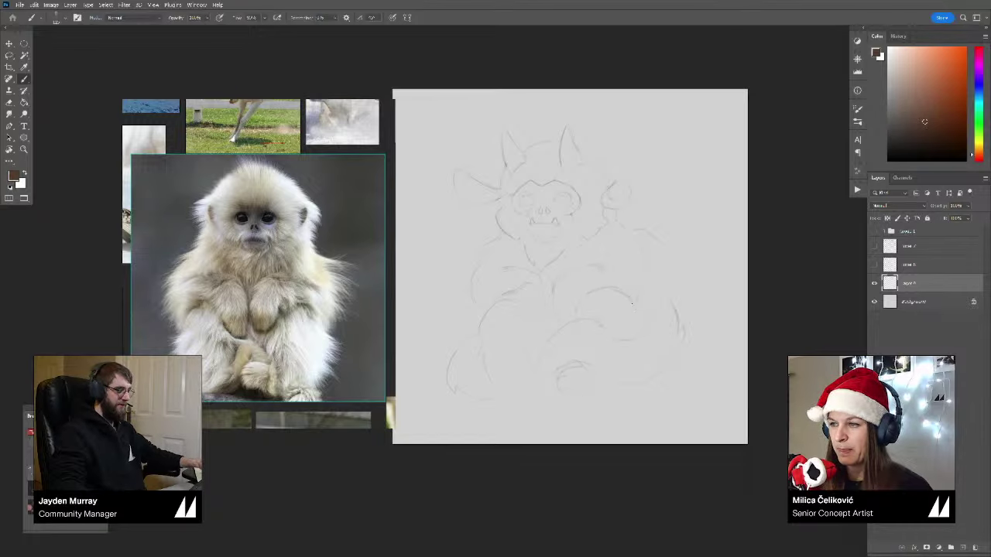
pyautogui.moveTo(635, 335); pyautogui.dragTo(641, 323)
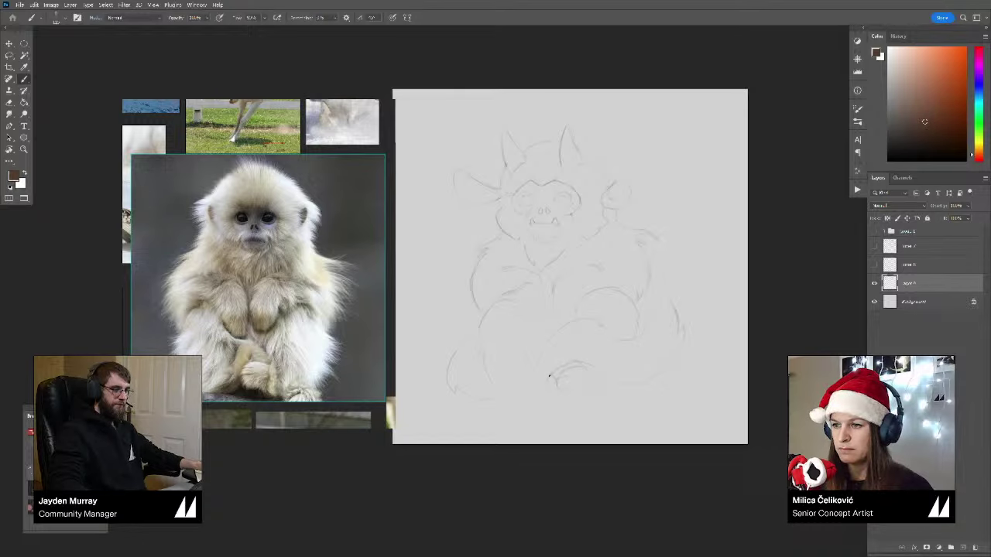
# Step: Mirror the canvas and monkey photo, rework the shoulder, limb and tail contours, and toggle the sketch layer's visibility to check them
pyautogui.keyDown('alt'); pyautogui.click(570, 351); pyautogui.keyUp('alt')
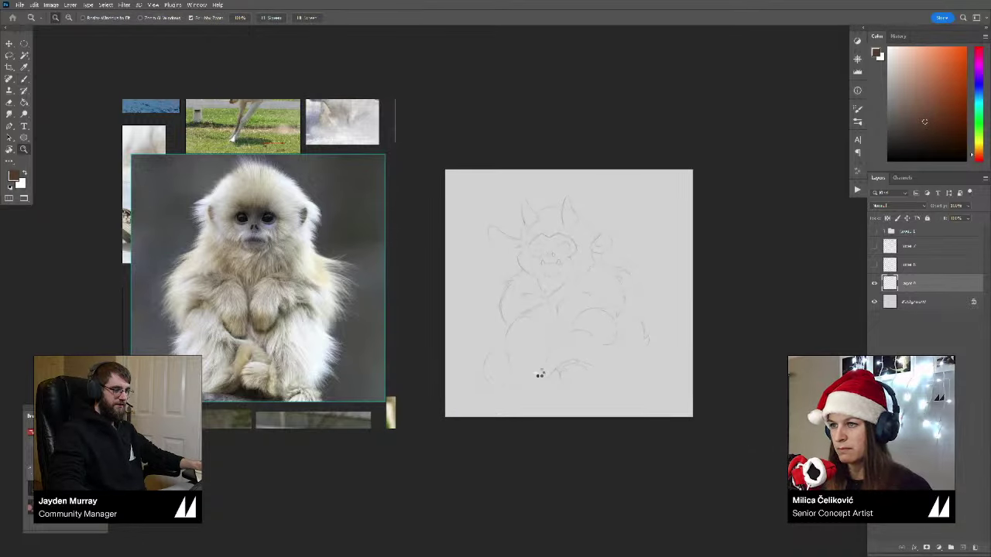
pyautogui.moveTo(375, 322); pyautogui.dragTo(425, 333)
pyautogui.click(521, 414)
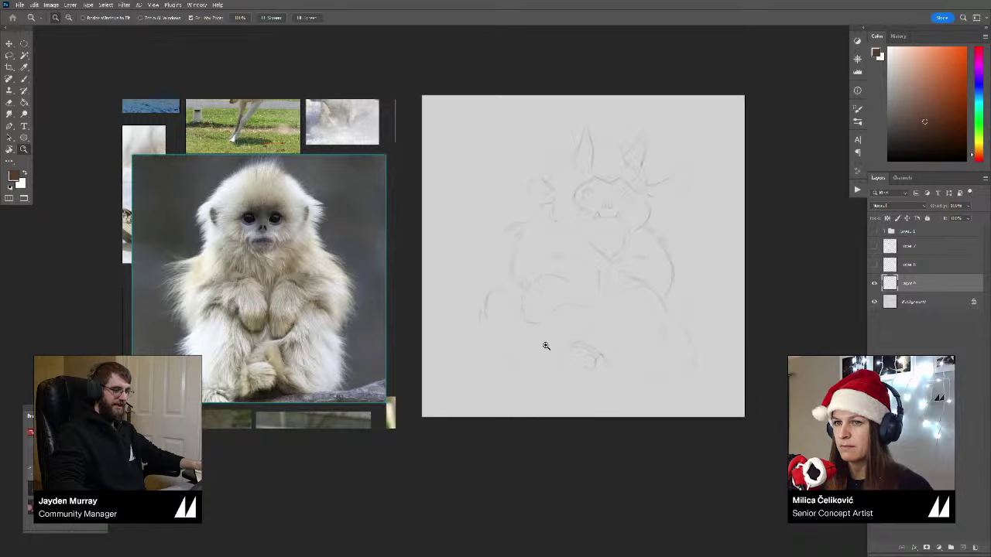
pyautogui.moveTo(619, 301); pyautogui.dragTo(612, 324)
pyautogui.moveTo(611, 328)
pyautogui.mouseDown()
pyautogui.moveTo(590, 333)
pyautogui.moveTo(565, 313)
pyautogui.mouseUp()
pyautogui.moveTo(468, 214); pyautogui.dragTo(477, 233)
pyautogui.press('b')
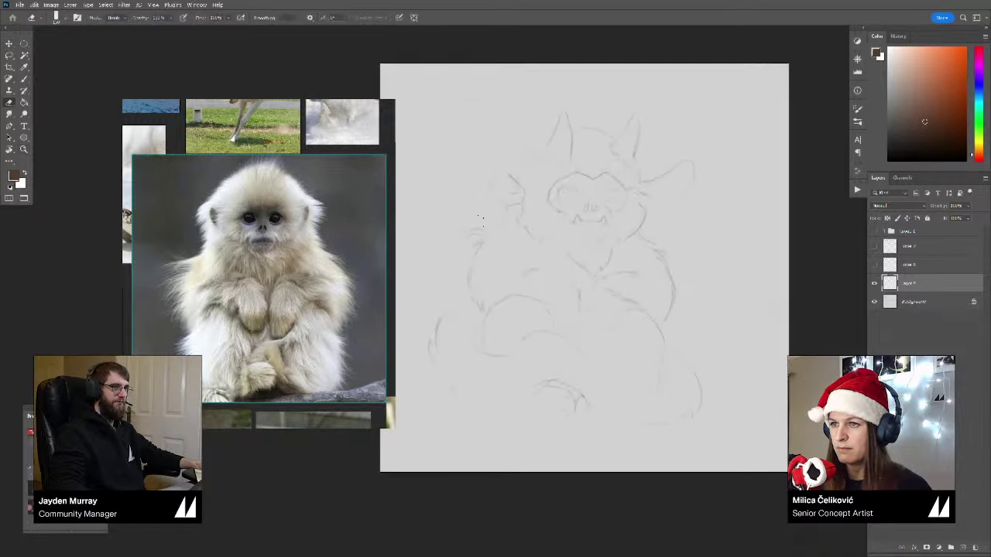
pyautogui.press('b')
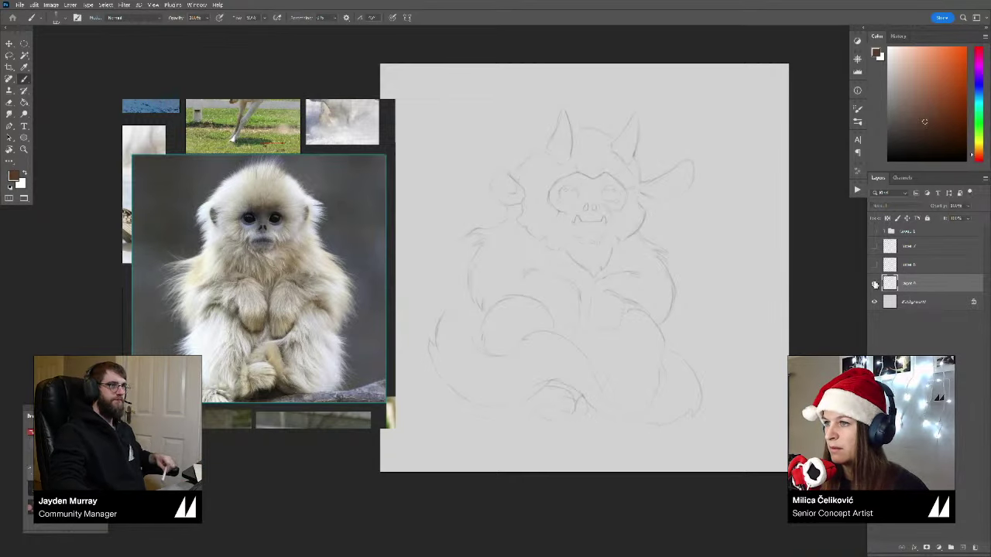
pyautogui.click(875, 283)
pyautogui.click(875, 284)
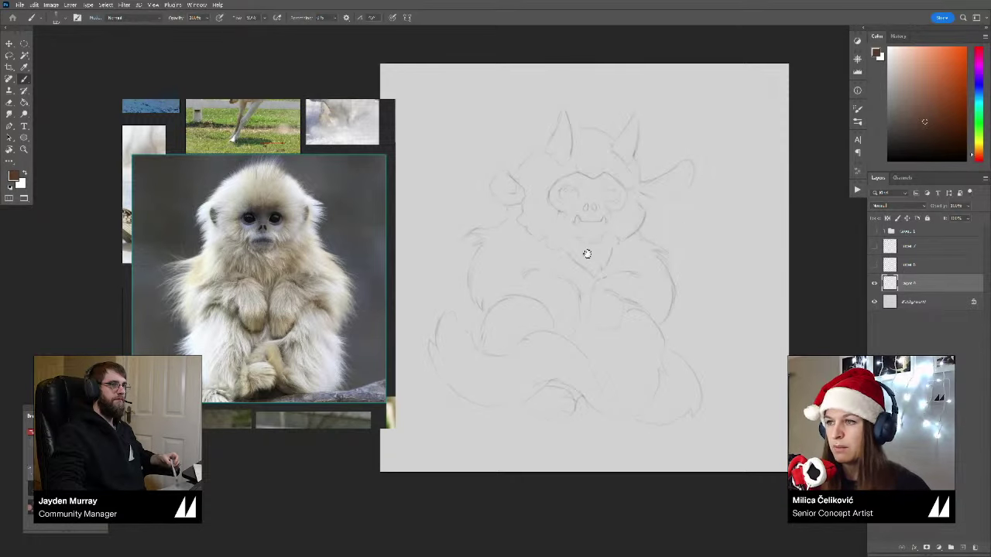
# Step: Strengthen the head contour from the small round ear up to the nearest horn, cleaning up with the eraser
pyautogui.press('e')
pyautogui.press('b')
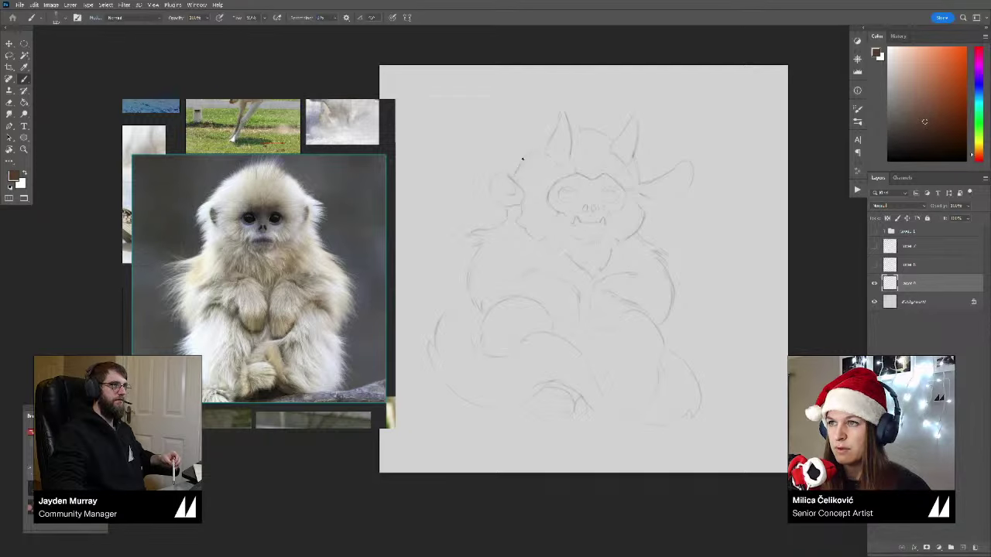
pyautogui.press('e')
pyautogui.press('b')
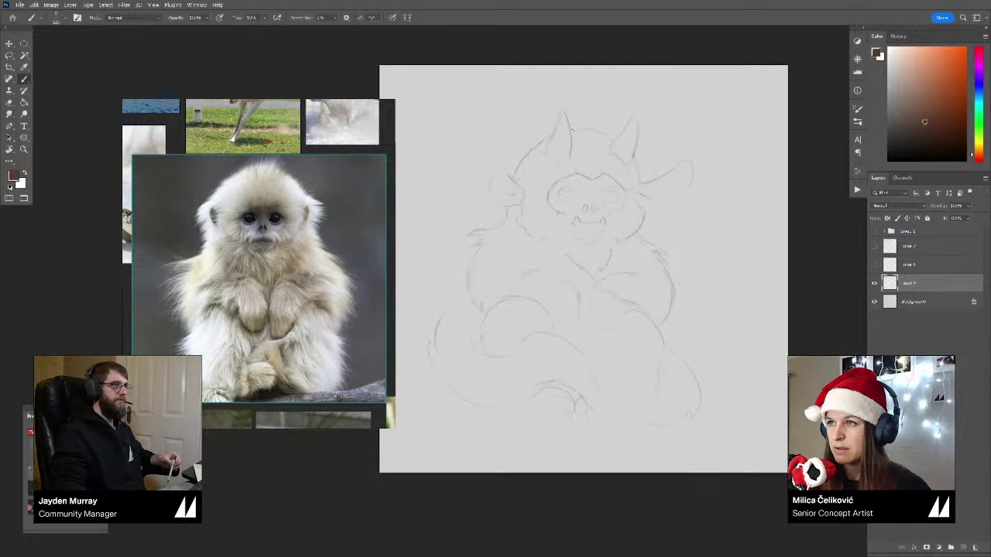
pyautogui.press('e')
pyautogui.press('b')
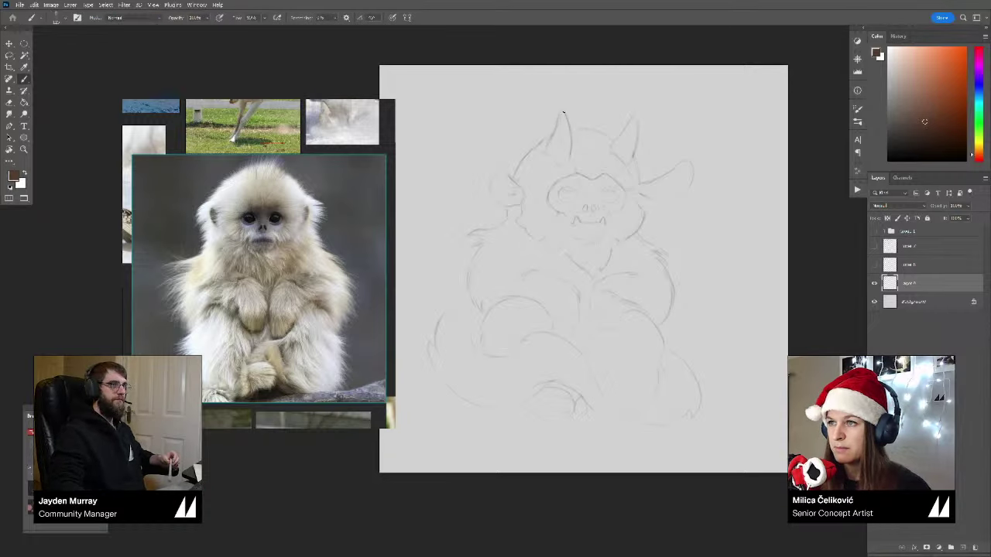
# Step: Darken the furry outer contour of the arm beside the raised tail, down to the bent knee
pyautogui.press('z')
pyautogui.moveTo(577, 201); pyautogui.dragTo(588, 294)
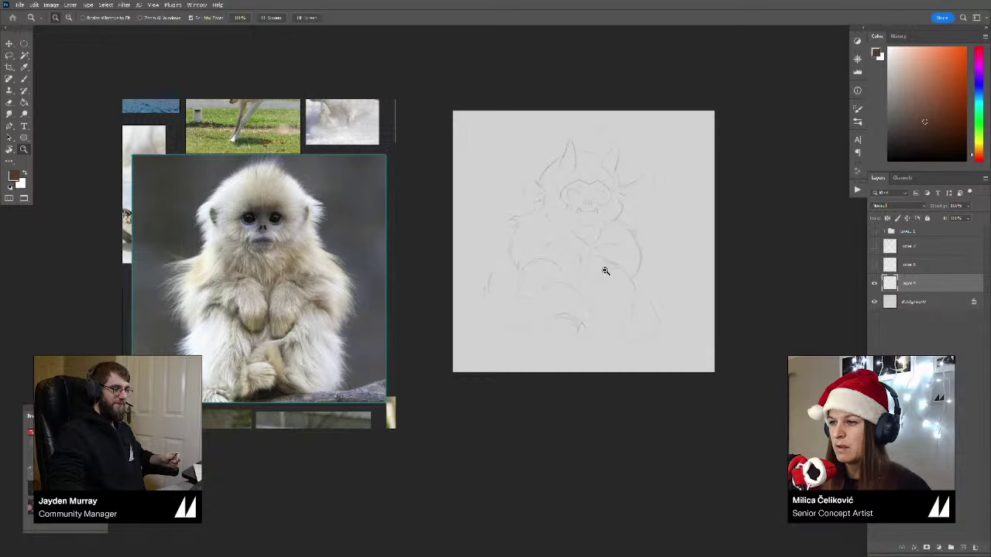
pyautogui.moveTo(578, 262); pyautogui.dragTo(597, 298)
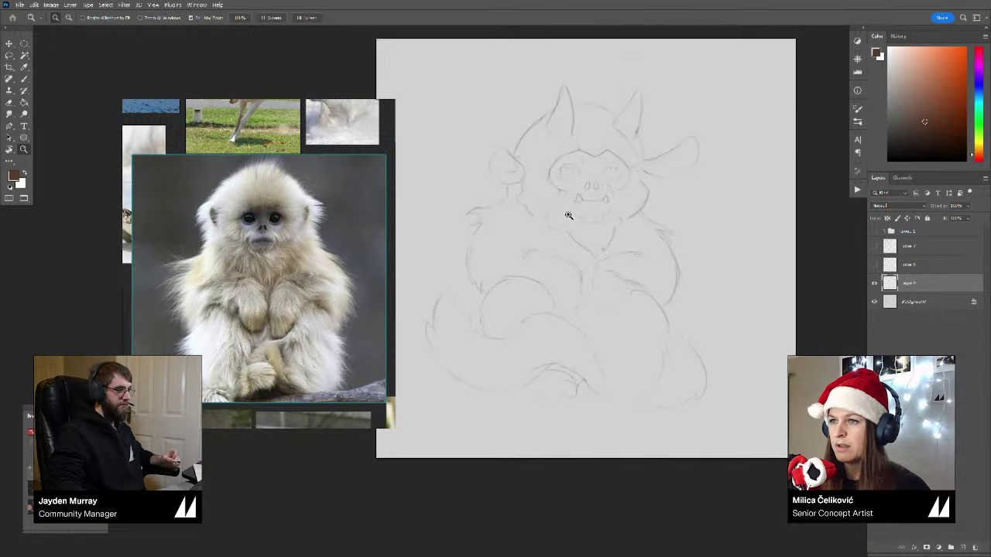
pyautogui.moveTo(569, 216); pyautogui.dragTo(565, 224)
pyautogui.press('z')
pyautogui.moveTo(474, 250); pyautogui.dragTo(487, 249)
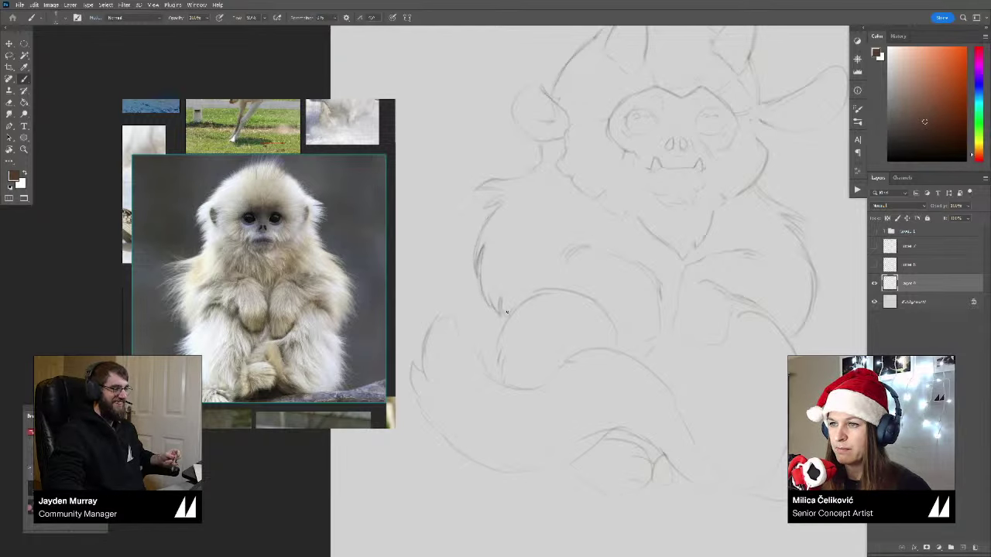
# Step: Strengthen the upper contour of the same arm's forearm across the chest toward the wrist
pyautogui.hotkey('ctrl', '0')
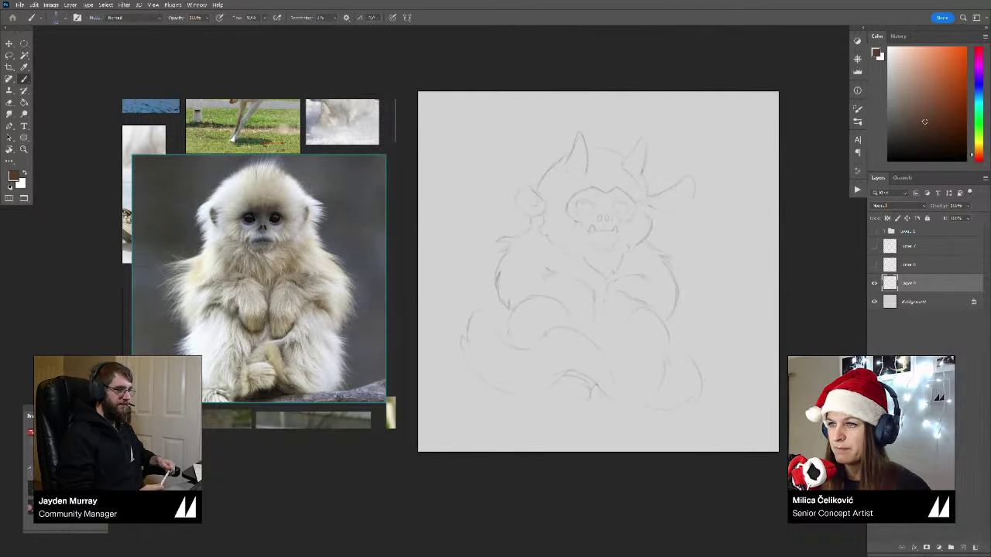
pyautogui.moveTo(589, 293); pyautogui.dragTo(579, 282)
pyautogui.keyDown('ctrl'); pyautogui.click(565, 284); pyautogui.keyUp('ctrl')
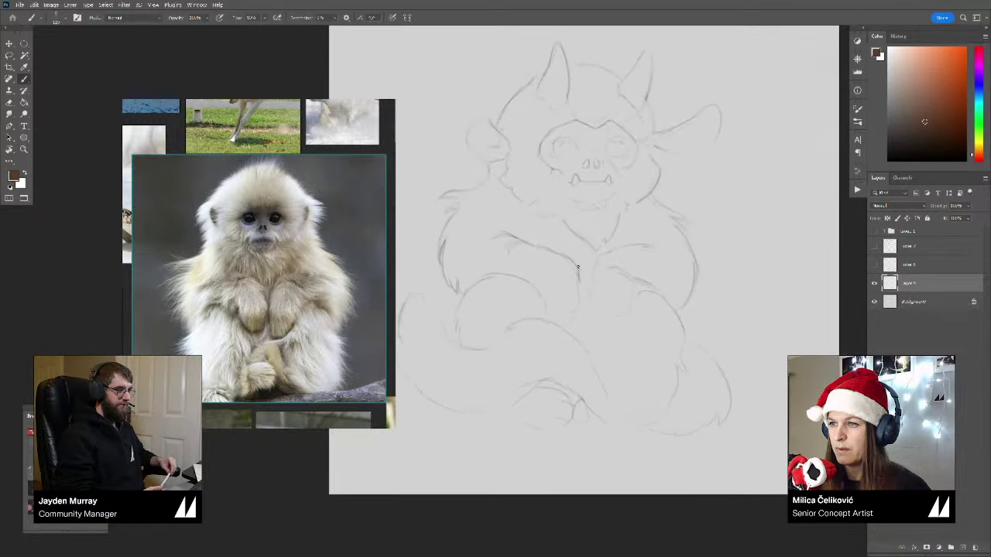
# Step: Outline the two hands hanging in front of the chest and add small rounded fingertips along their lower edges
pyautogui.moveTo(602, 316)
pyautogui.mouseDown()
pyautogui.moveTo(591, 314)
pyautogui.moveTo(592, 291)
pyautogui.moveTo(577, 305)
pyautogui.mouseUp()
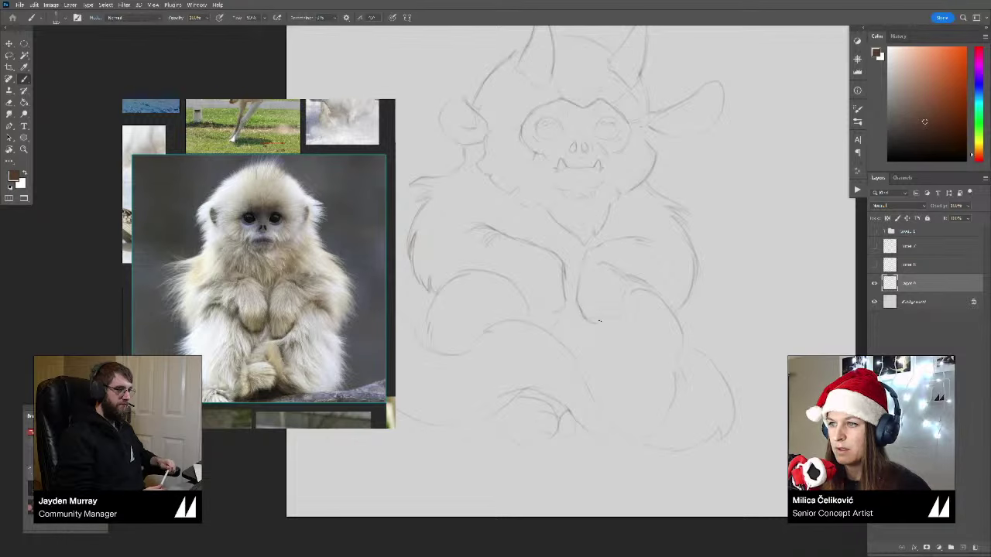
pyautogui.moveTo(622, 308); pyautogui.dragTo(629, 288)
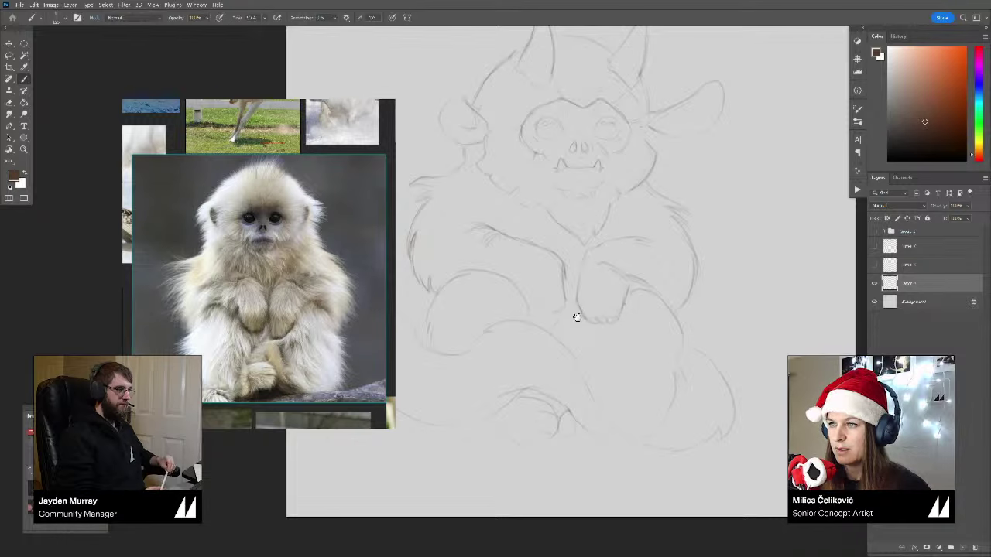
pyautogui.moveTo(577, 315)
pyautogui.mouseDown()
pyautogui.moveTo(589, 318)
pyautogui.moveTo(570, 305)
pyautogui.mouseUp()
pyautogui.press('e')
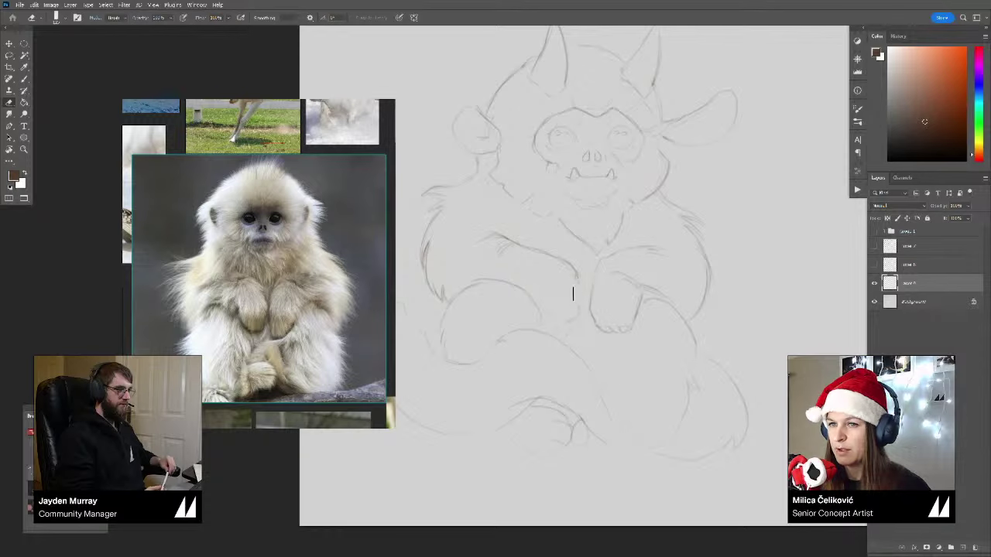
pyautogui.press('b')
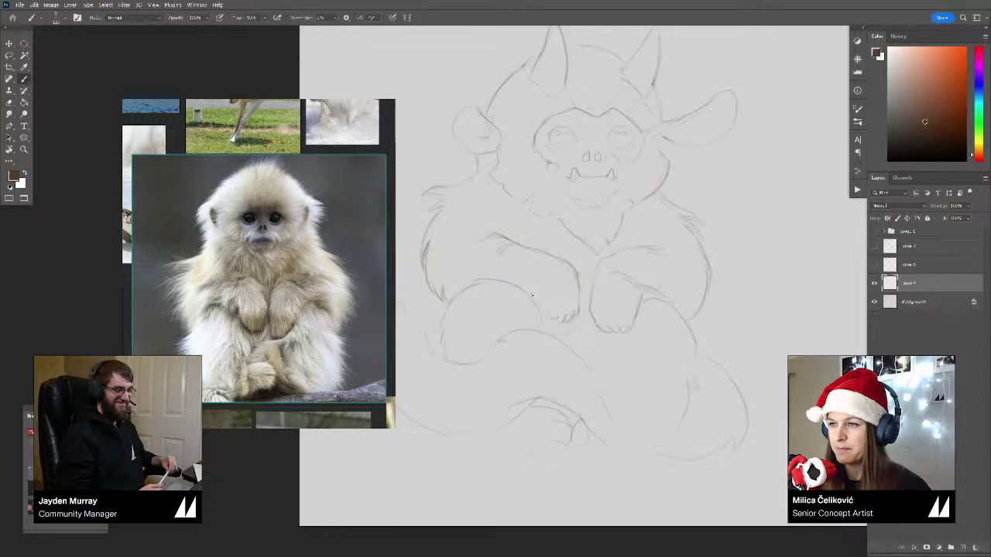
# Step: Draw the short wrist line behind the hand on the raised-tail side and tidy where the forearm meets the bent knee
pyautogui.moveTo(529, 282); pyautogui.dragTo(548, 277)
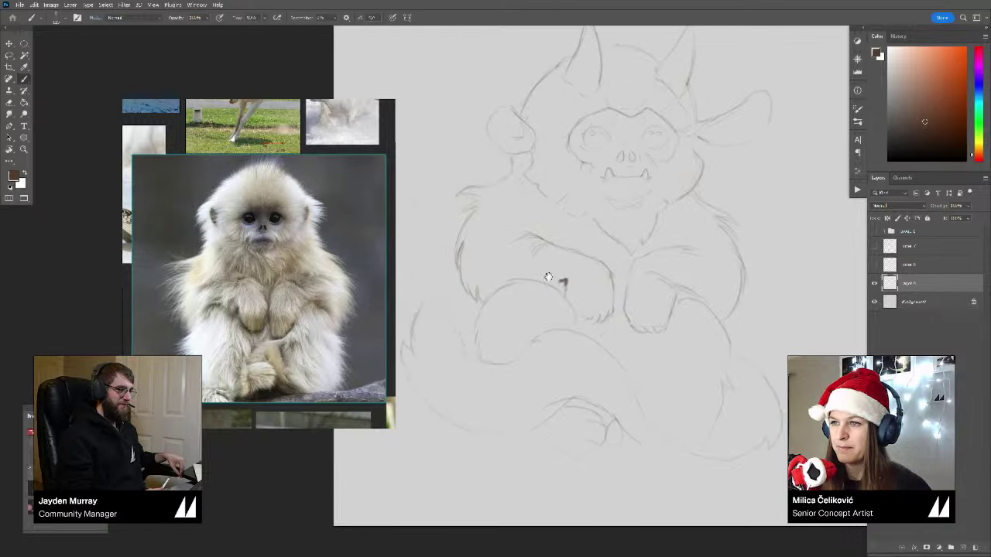
pyautogui.press('e')
pyautogui.press('b')
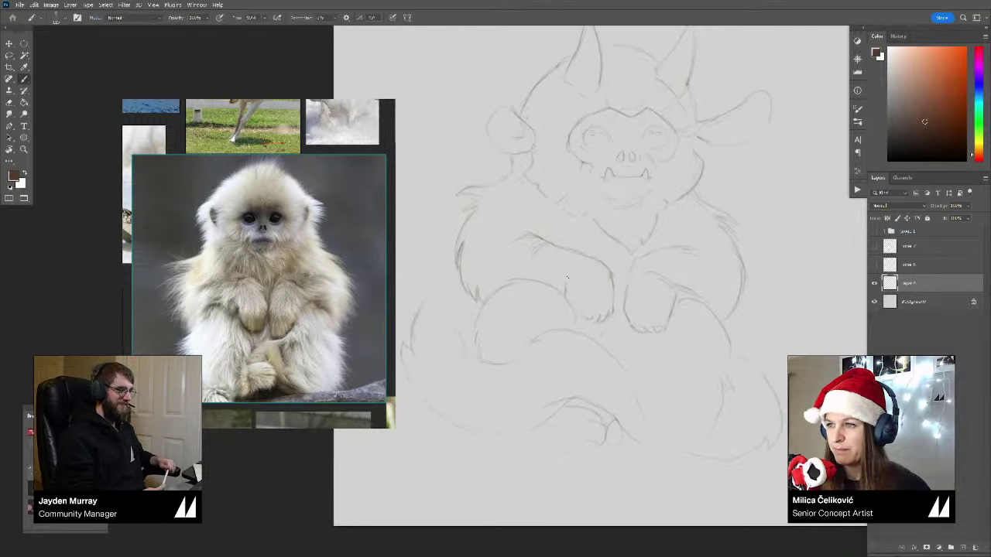
pyautogui.moveTo(594, 317); pyautogui.dragTo(565, 302)
pyautogui.press('e')
pyautogui.press('b')
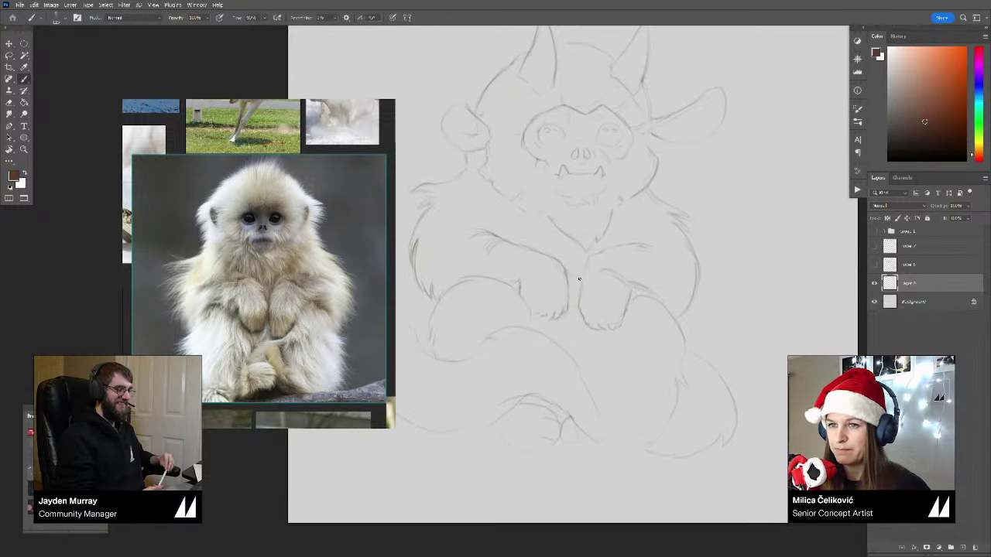
# Step: Mirror the canvas and the monkey photo, and rework the lines where the long ear joins the head
pyautogui.scroll(-5, 580, 279)
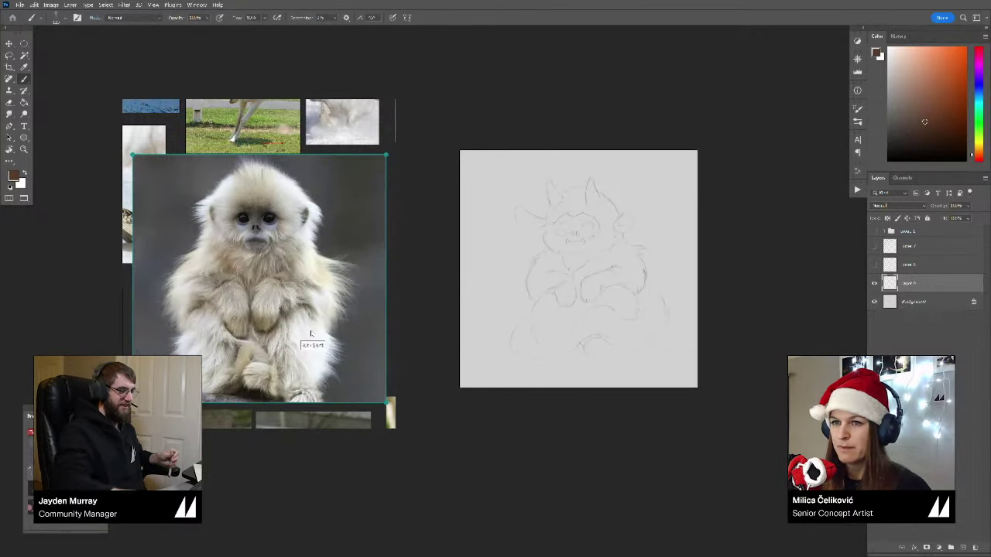
pyautogui.press('z')
pyautogui.click(616, 306)
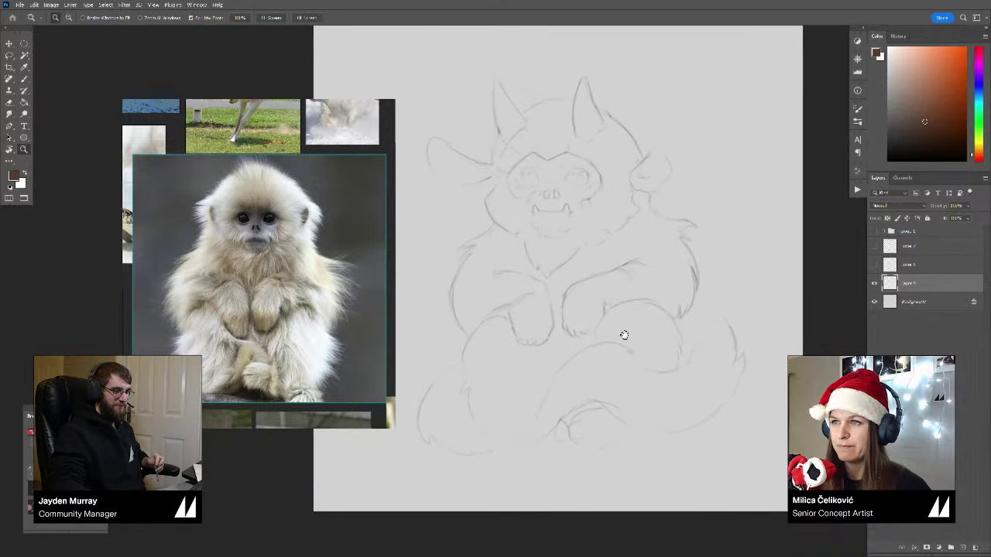
pyautogui.moveTo(625, 335); pyautogui.dragTo(634, 361)
pyautogui.press('e')
pyautogui.moveTo(500, 219); pyautogui.dragTo(498, 214)
pyautogui.press('b')
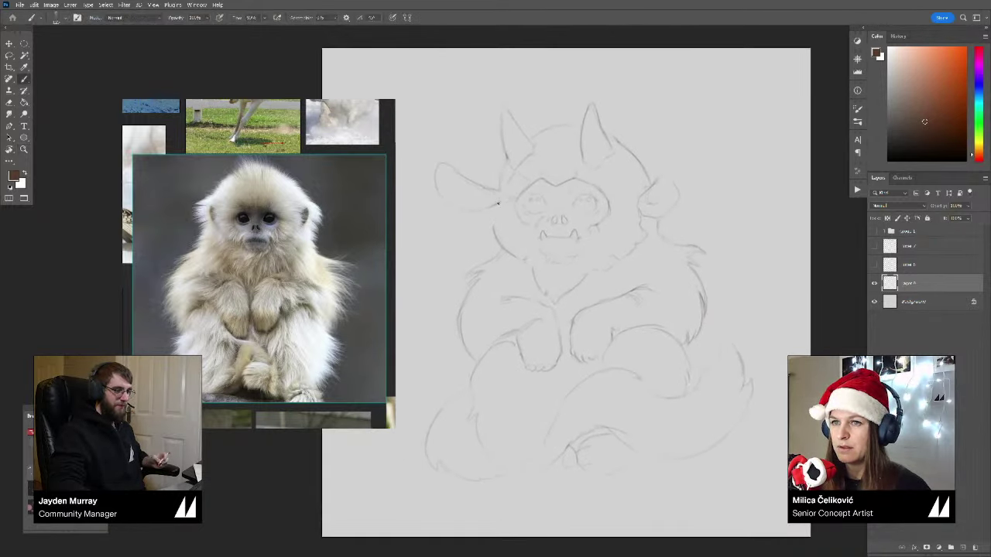
# Step: Examine the golden monkey's face up close on the reference board, then return to the seated white monkey photo
pyautogui.moveTo(387, 287); pyautogui.dragTo(258, 292)
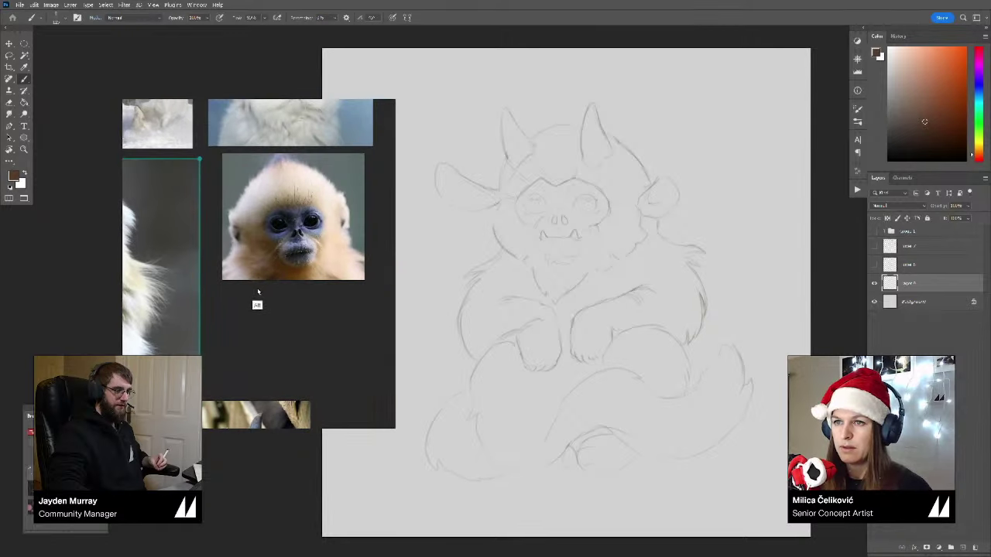
pyautogui.scroll(5, 297, 202)
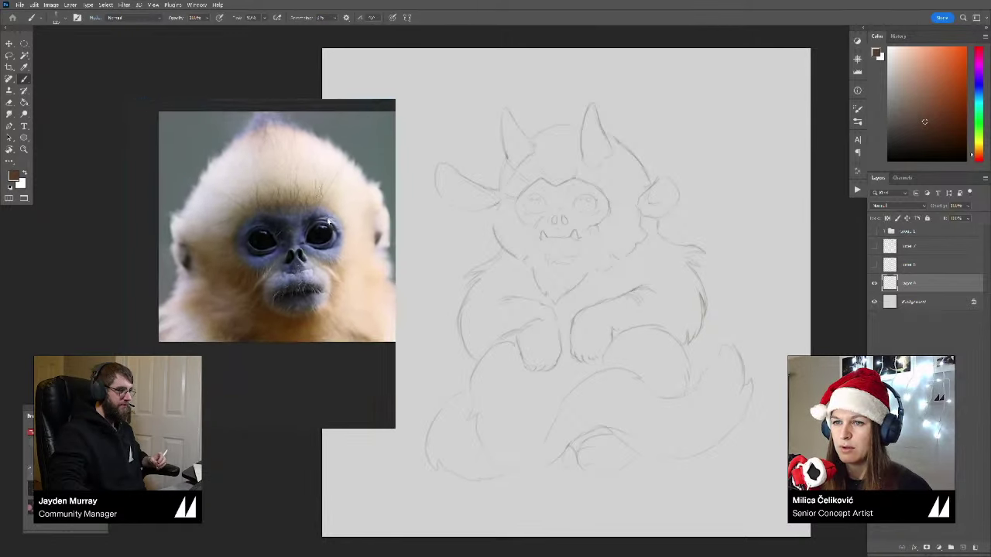
pyautogui.moveTo(336, 244); pyautogui.dragTo(320, 244)
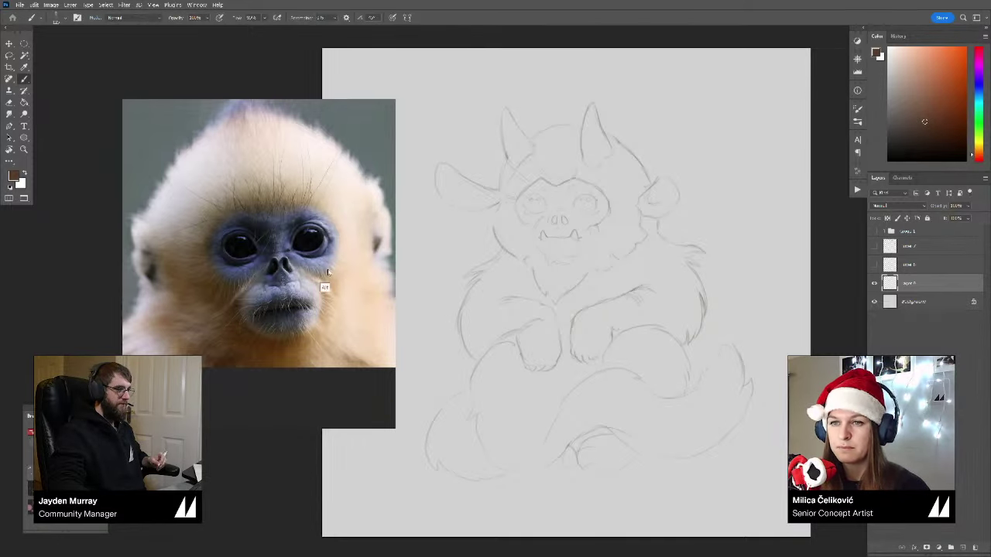
pyautogui.moveTo(314, 273); pyautogui.dragTo(337, 264)
pyautogui.scroll(-5, 343, 266)
pyautogui.moveTo(216, 302); pyautogui.dragTo(338, 286)
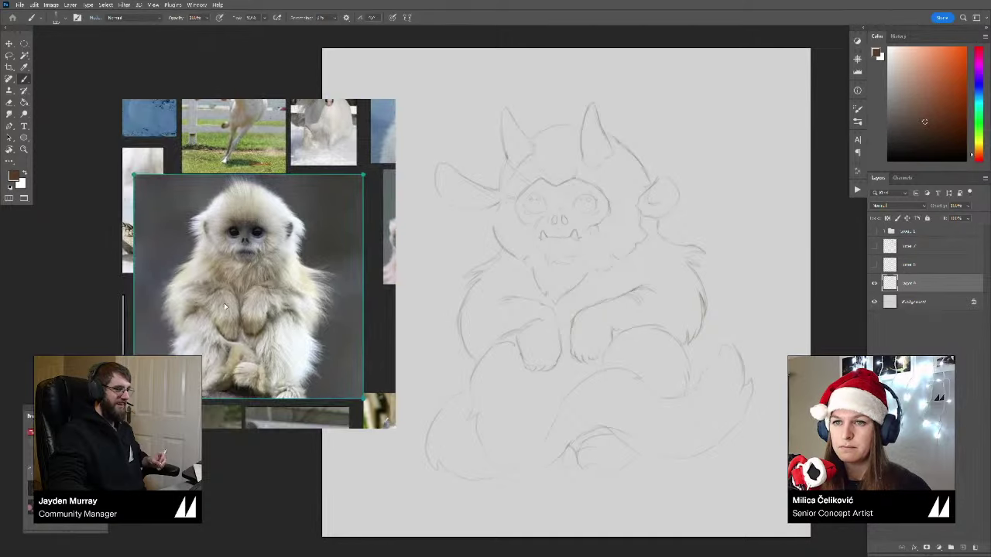
pyautogui.scroll(2, 226, 307)
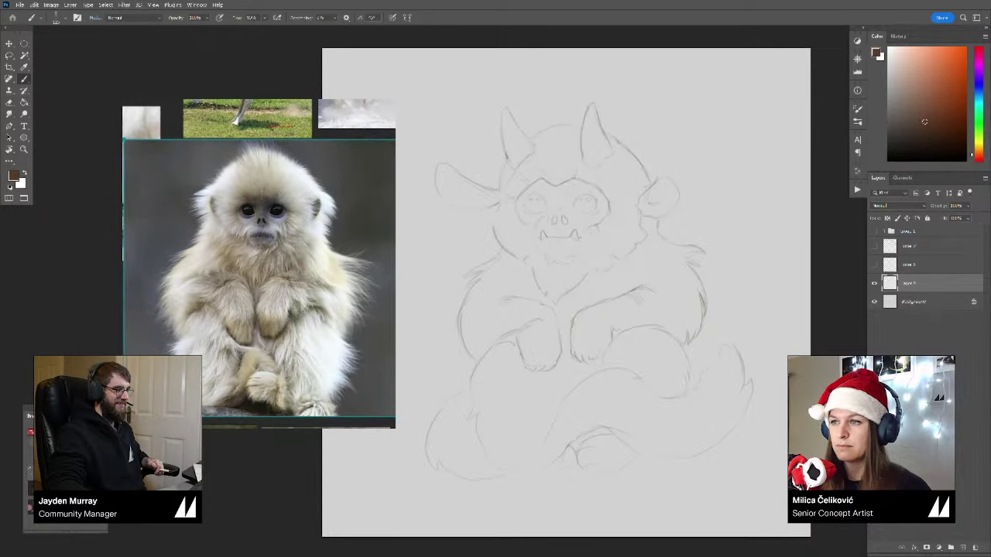
# Step: Redraw the furry cheek contour below the long ear and strengthen the neck line toward the chest point, cleaning up with the eraser
pyautogui.moveTo(492, 187); pyautogui.dragTo(495, 193)
pyautogui.press('e')
pyautogui.moveTo(508, 242); pyautogui.dragTo(496, 233)
pyautogui.press('b')
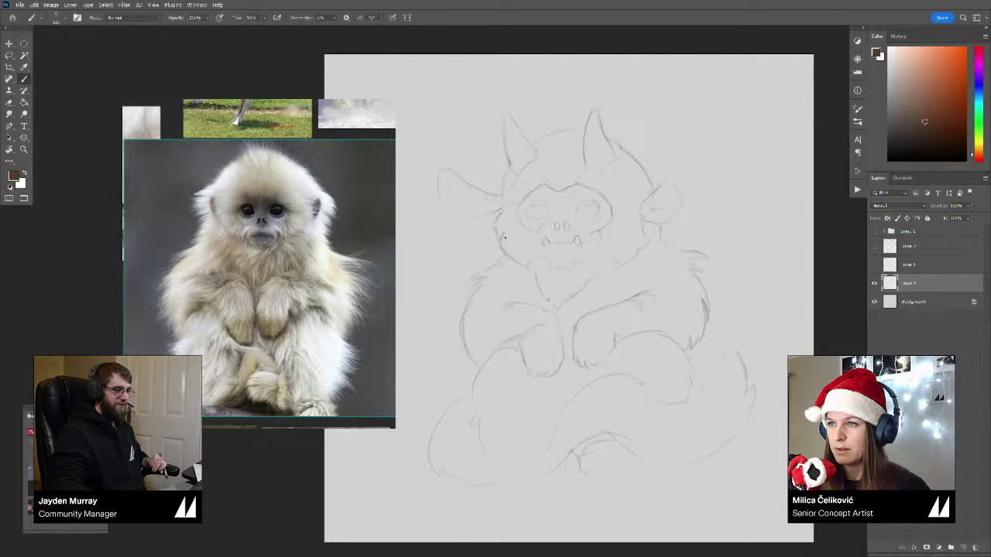
pyautogui.moveTo(557, 263); pyautogui.dragTo(521, 266)
pyautogui.press('e')
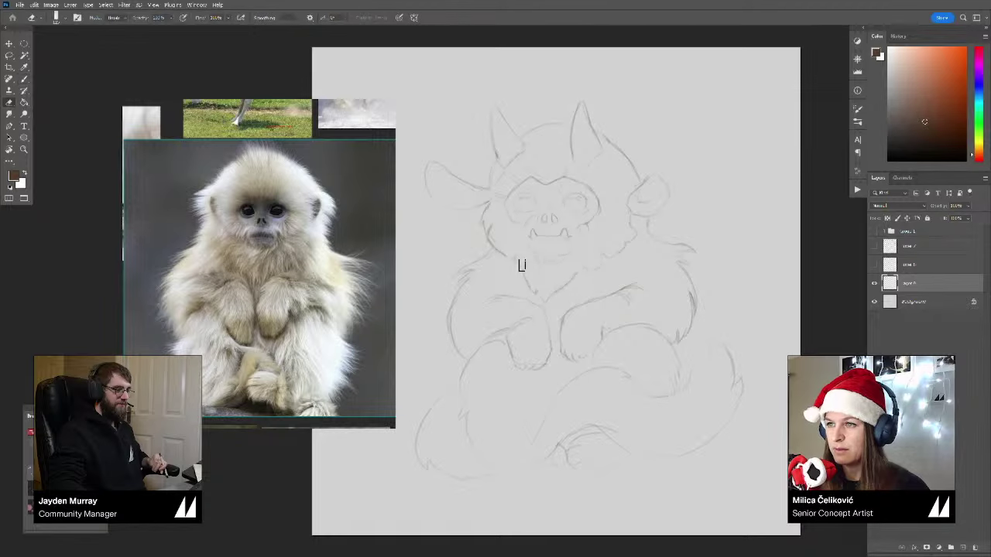
pyautogui.press('b')
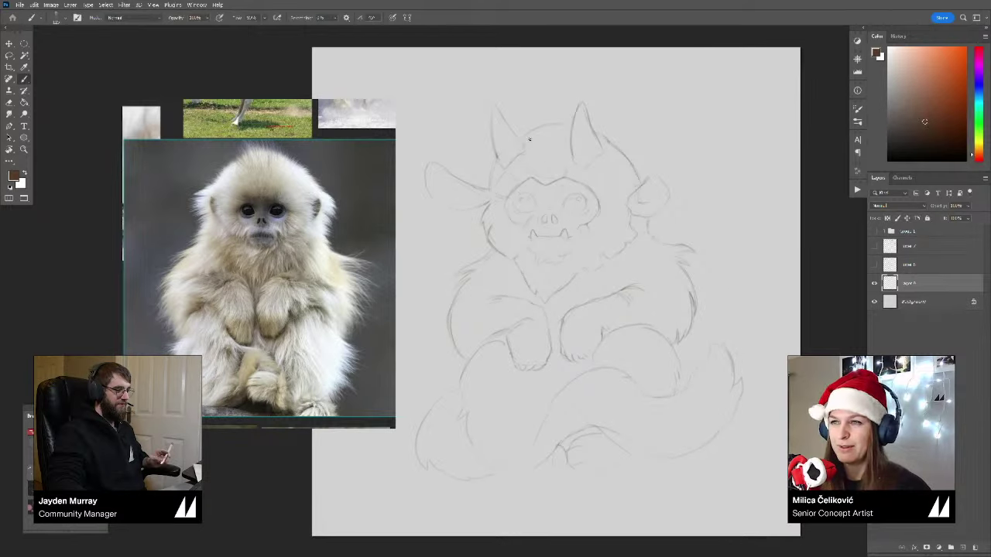
# Step: Enlarge the white monkey's face for reference and outline a large round eye on the creature's long-ear side
pyautogui.scroll(2, 524, 203)
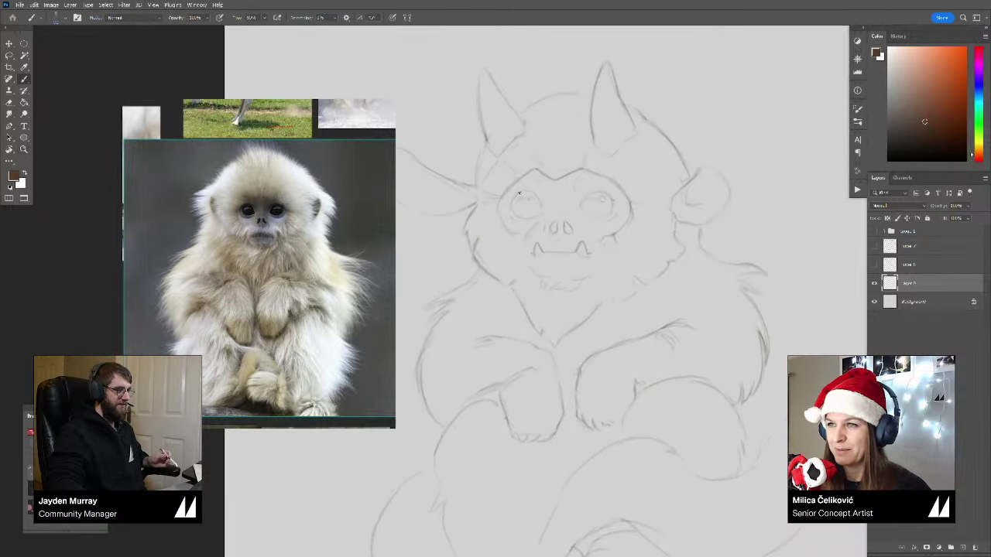
pyautogui.scroll(5, 263, 186)
pyautogui.moveTo(525, 200)
pyautogui.mouseDown()
pyautogui.moveTo(492, 203)
pyautogui.moveTo(507, 194)
pyautogui.moveTo(519, 203)
pyautogui.mouseUp()
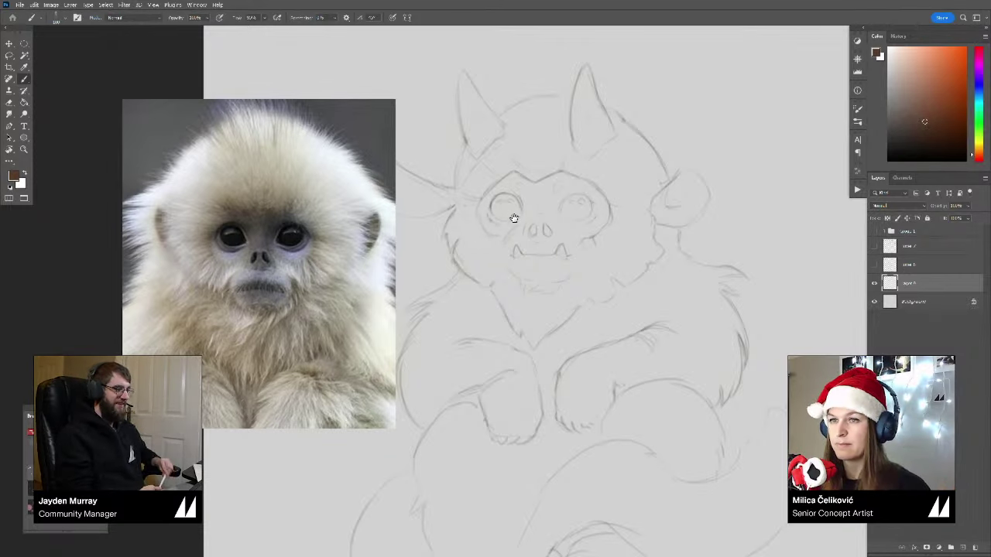
pyautogui.moveTo(513, 217); pyautogui.dragTo(516, 220)
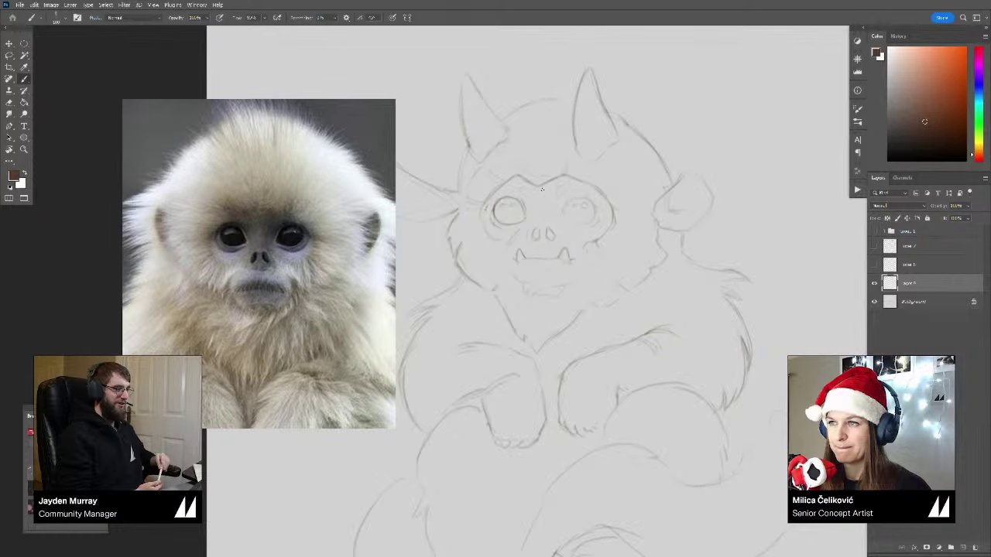
# Step: Outline the matching round eye on the small-ear side and sharpen the rims and socket lines around both eyes
pyautogui.moveTo(577, 214)
pyautogui.mouseDown()
pyautogui.moveTo(558, 206)
pyautogui.moveTo(525, 228)
pyautogui.moveTo(550, 248)
pyautogui.moveTo(582, 218)
pyautogui.mouseUp()
pyautogui.press('z')
pyautogui.press('e')
pyautogui.press('b')
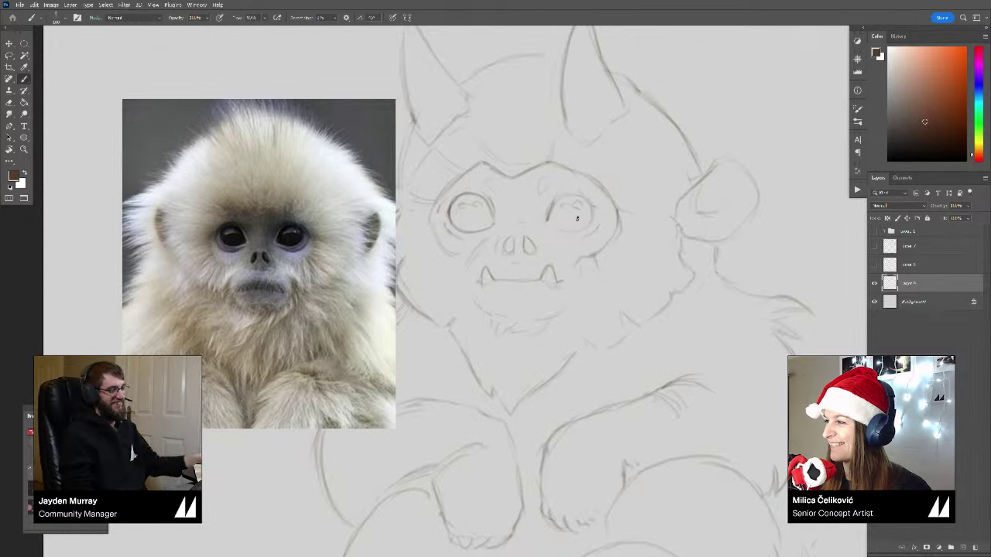
pyautogui.moveTo(553, 212); pyautogui.dragTo(558, 200)
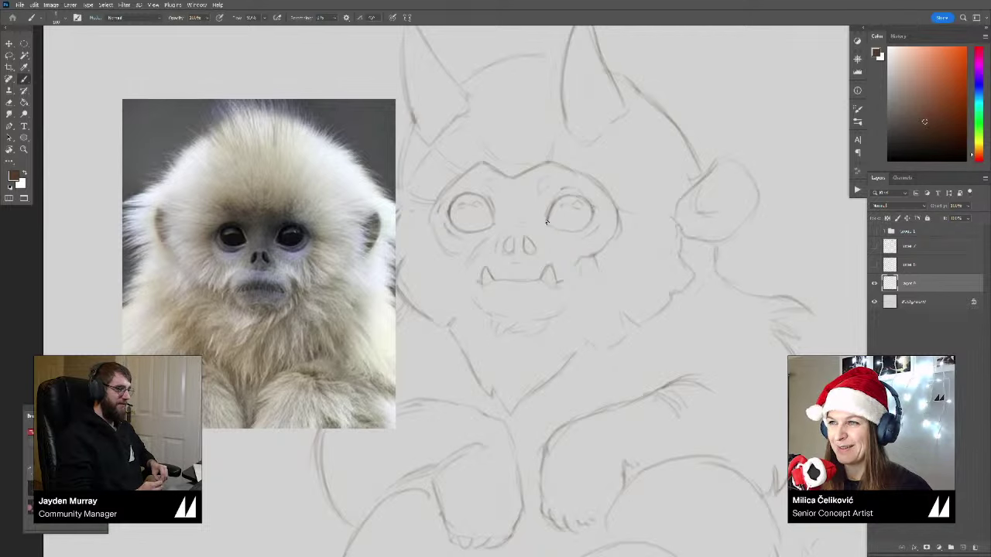
pyautogui.moveTo(565, 241); pyautogui.dragTo(582, 220)
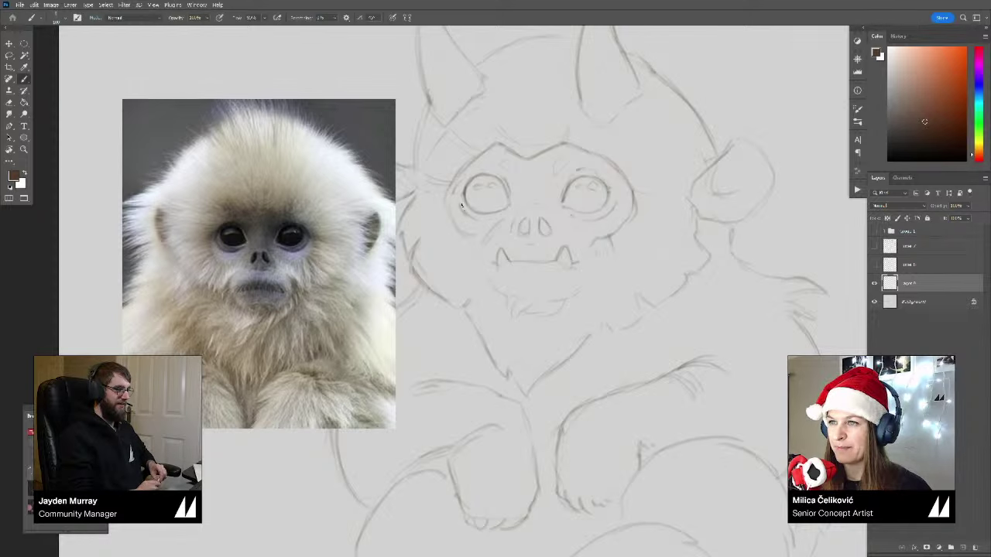
pyautogui.moveTo(549, 201)
pyautogui.mouseDown()
pyautogui.moveTo(524, 228)
pyautogui.moveTo(541, 254)
pyautogui.mouseUp()
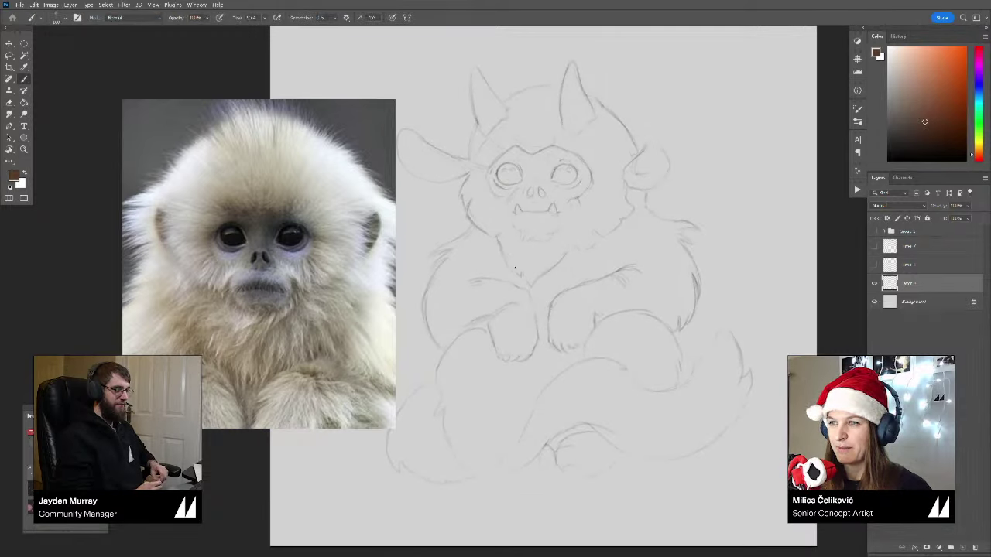
# Step: Show the whole seated monkey photo again and sketch shoulder fur and a rounder forearm contour on the long-ear side
pyautogui.press('z')
pyautogui.scroll(-6, 340, 328)
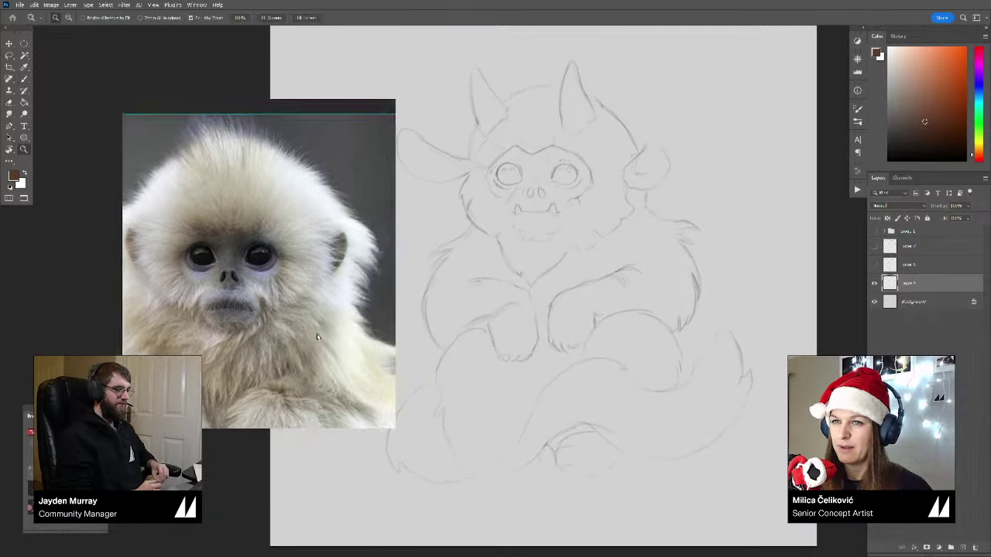
pyautogui.moveTo(292, 282); pyautogui.dragTo(310, 297)
pyautogui.moveTo(403, 278); pyautogui.dragTo(428, 275)
pyautogui.moveTo(410, 276); pyautogui.dragTo(483, 174)
pyautogui.moveTo(534, 224)
pyautogui.mouseDown()
pyautogui.moveTo(501, 244)
pyautogui.moveTo(548, 235)
pyautogui.moveTo(500, 248)
pyautogui.mouseUp()
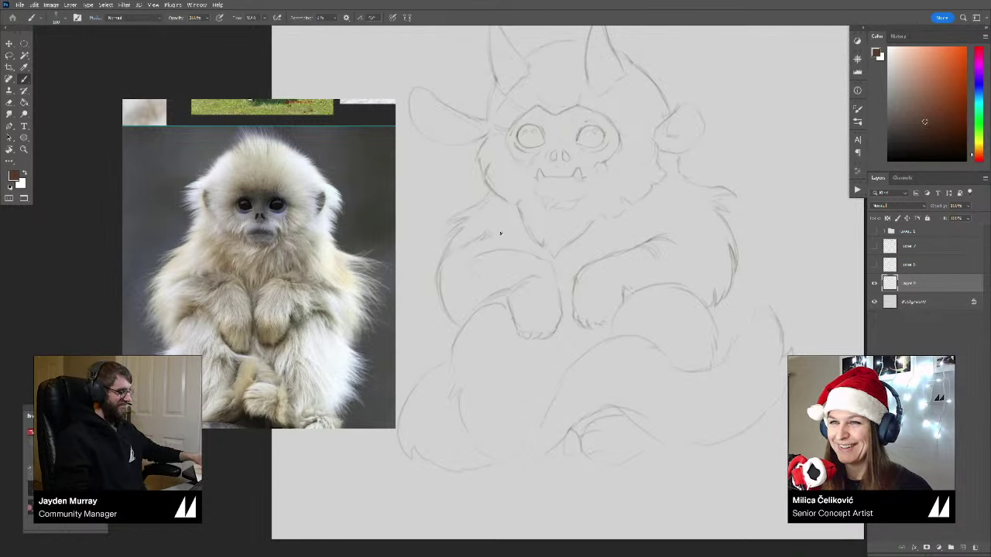
pyautogui.moveTo(562, 255); pyautogui.dragTo(545, 259)
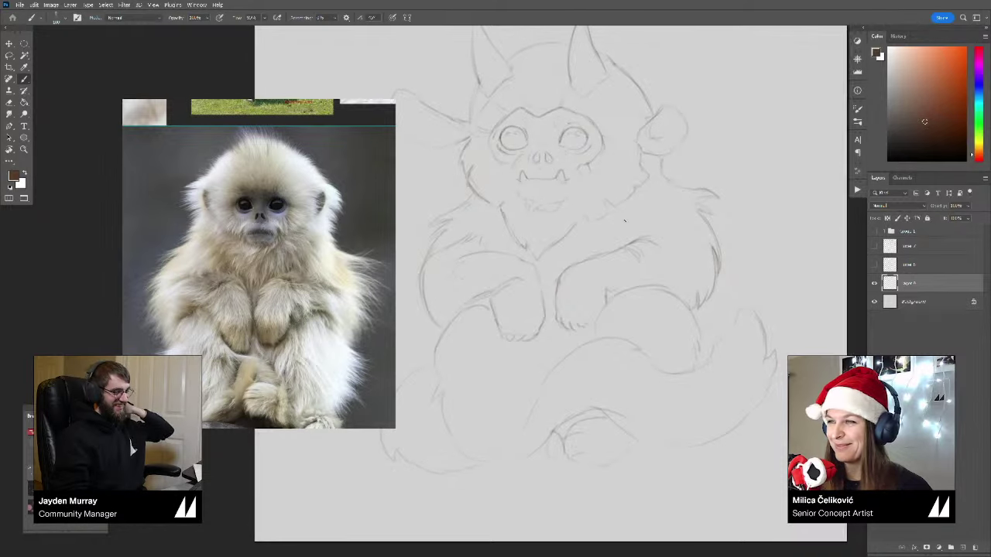
# Step: Add pointed fur tufts to the shoulder and outer arm on the small-ear side, refining them with the eraser
pyautogui.moveTo(622, 238); pyautogui.dragTo(615, 245)
pyautogui.hscroll(2, 653, 243)
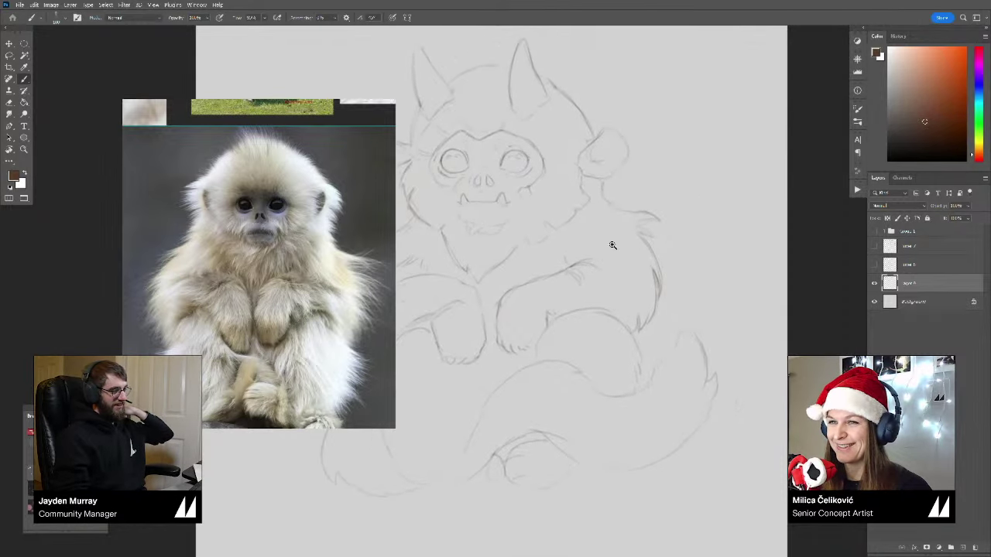
pyautogui.scroll(-3, 611, 245)
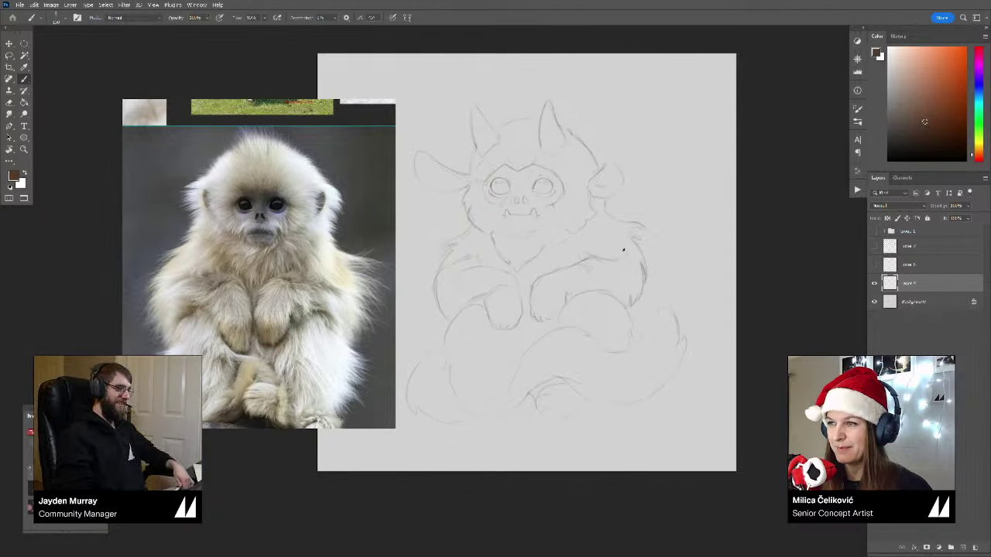
pyautogui.press('e')
pyautogui.press('b')
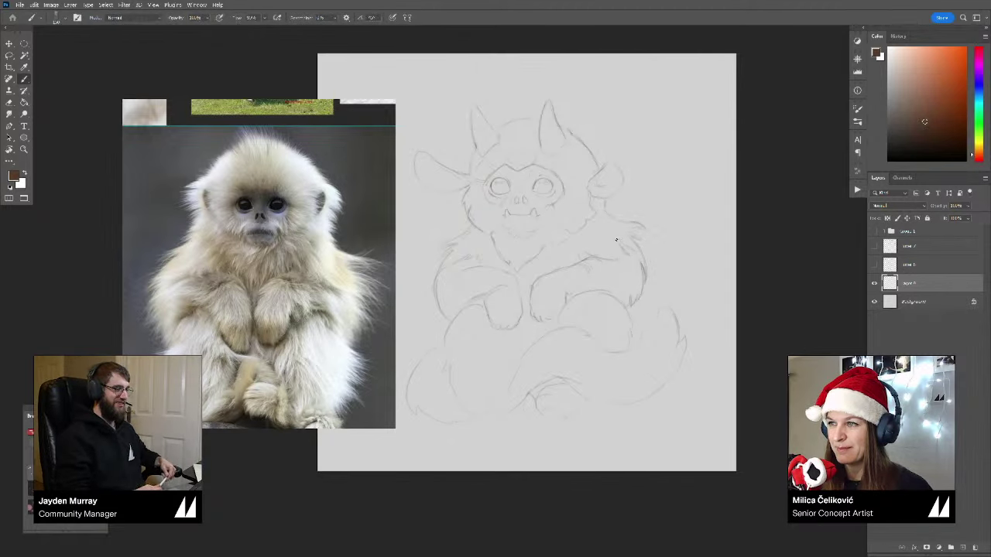
pyautogui.moveTo(599, 253); pyautogui.dragTo(613, 250)
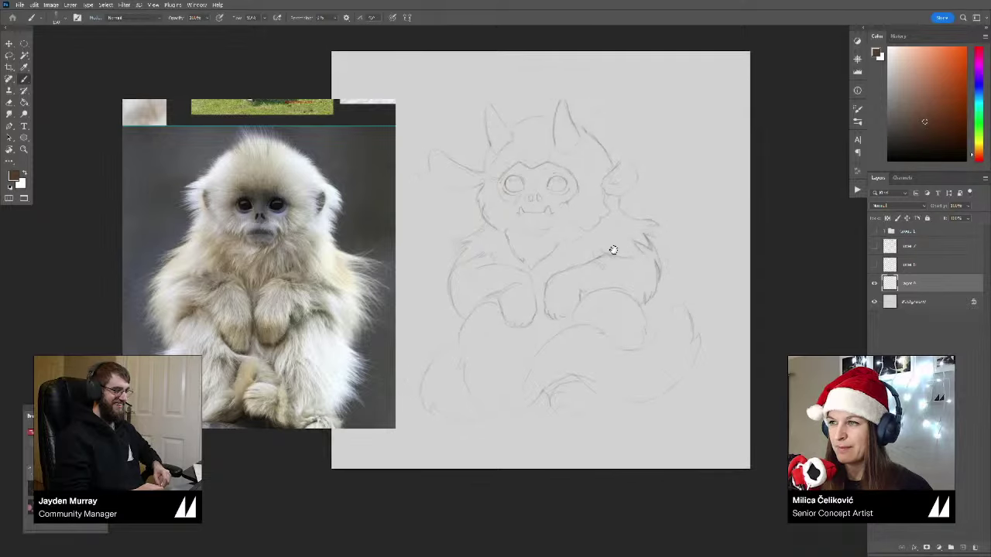
pyautogui.moveTo(535, 234); pyautogui.dragTo(547, 234)
pyautogui.moveTo(621, 313); pyautogui.dragTo(615, 285)
# Step: Define the bent leg's outer contour on the long-ear side with darker lines and pointed fur tufts
pyautogui.moveTo(465, 302); pyautogui.dragTo(476, 290)
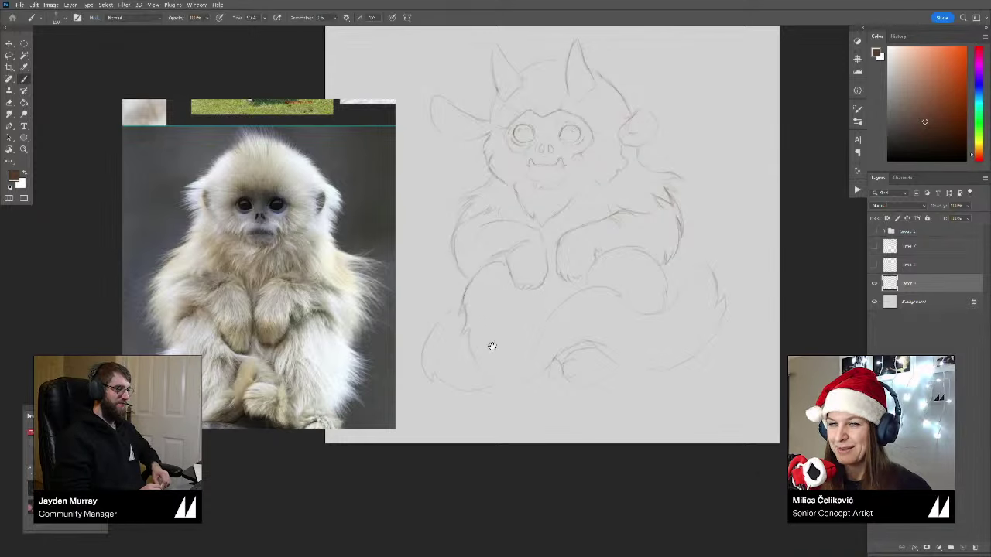
pyautogui.moveTo(492, 347); pyautogui.dragTo(484, 330)
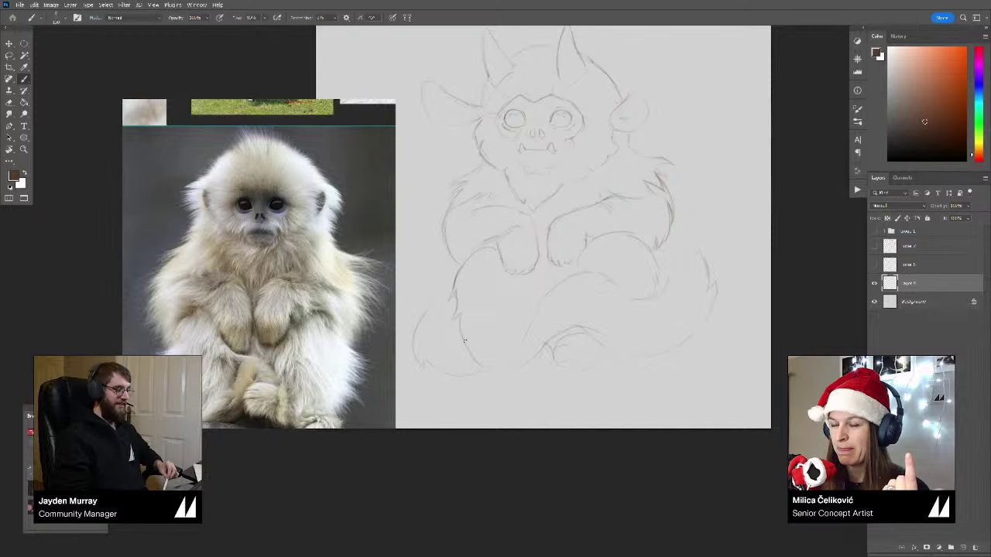
pyautogui.moveTo(528, 257)
pyautogui.mouseDown()
pyautogui.moveTo(533, 282)
pyautogui.moveTo(520, 261)
pyautogui.mouseUp()
# Step: Rework the paw on the long-ear side, rounding the back of the hand and separating the fingers
pyautogui.press('e')
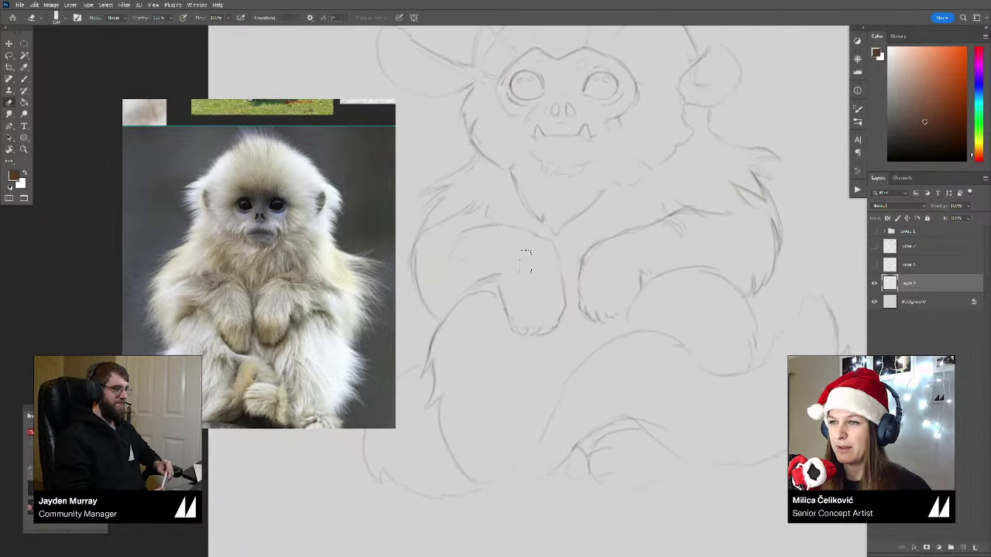
pyautogui.press('b')
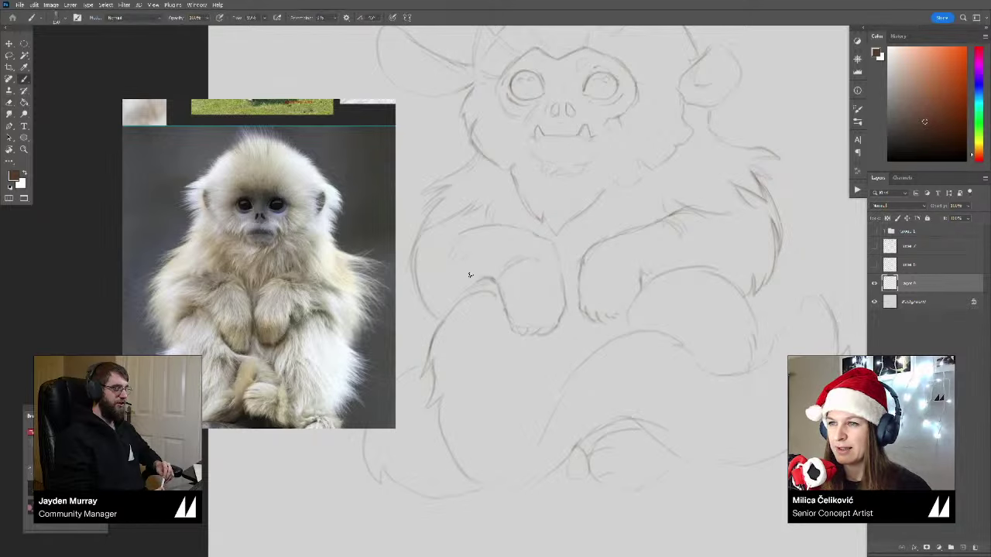
pyautogui.moveTo(517, 298); pyautogui.dragTo(487, 279)
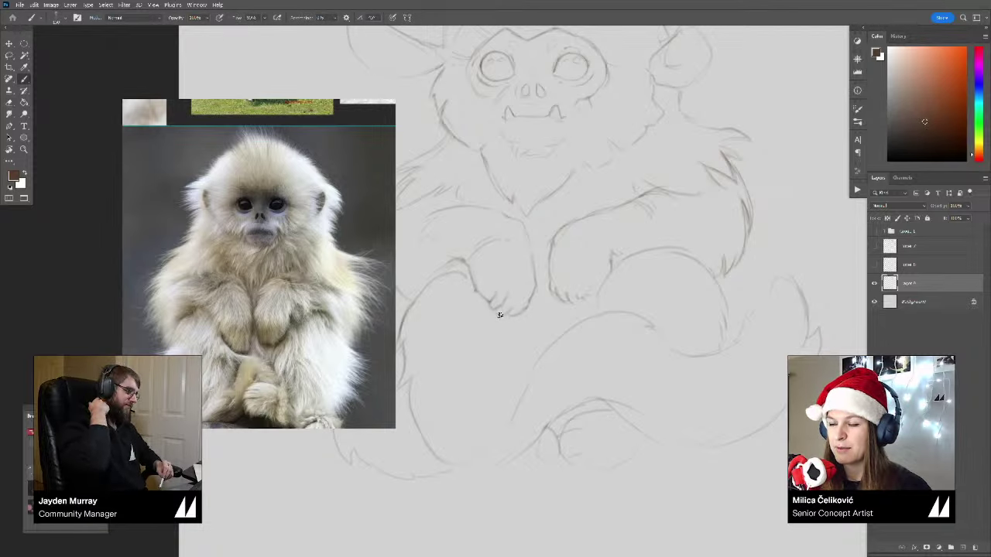
pyautogui.moveTo(511, 311)
pyautogui.mouseDown()
pyautogui.moveTo(539, 296)
pyautogui.moveTo(539, 267)
pyautogui.moveTo(522, 269)
pyautogui.mouseUp()
pyautogui.press('e')
pyautogui.scroll(-2, 531, 265)
pyautogui.press('b')
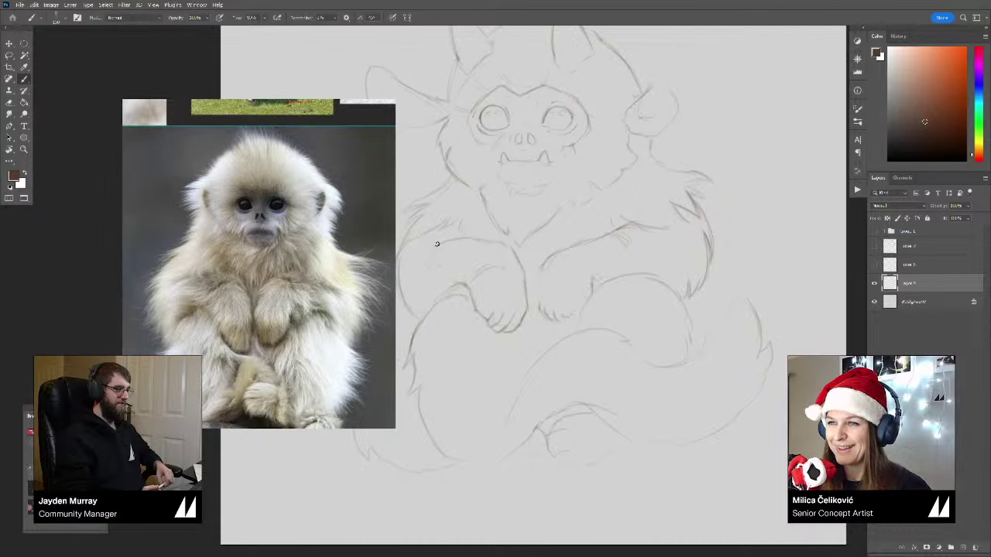
# Step: Erase and redraw the small-ear-side paw and wrist wider, closer to the other paw, with furry edges and fingers
pyautogui.press('e')
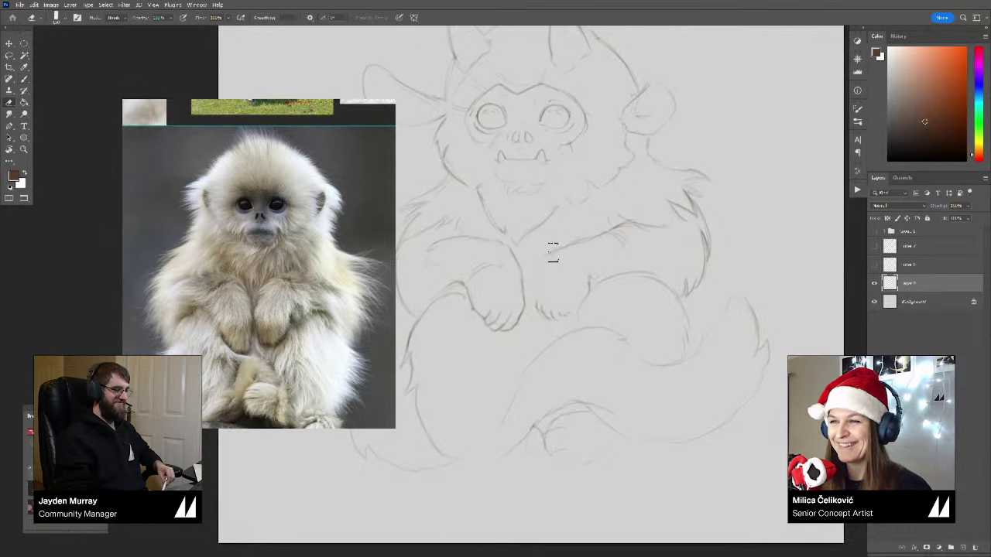
pyautogui.press('b')
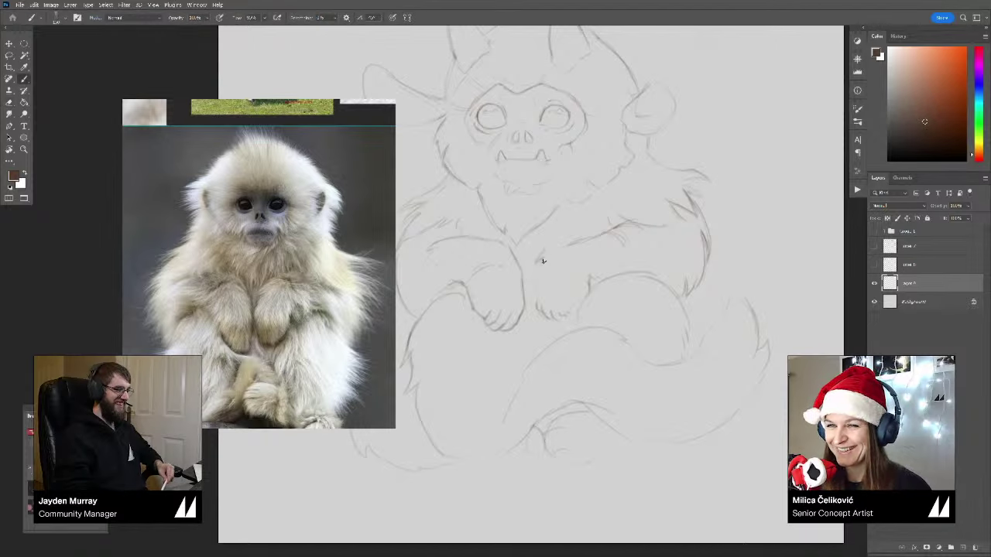
pyautogui.press('e')
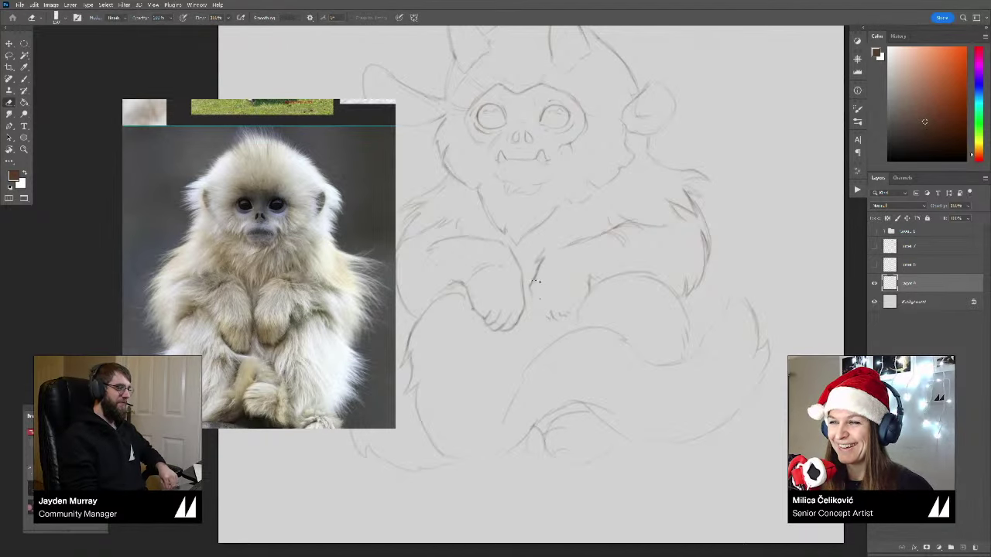
pyautogui.press('b')
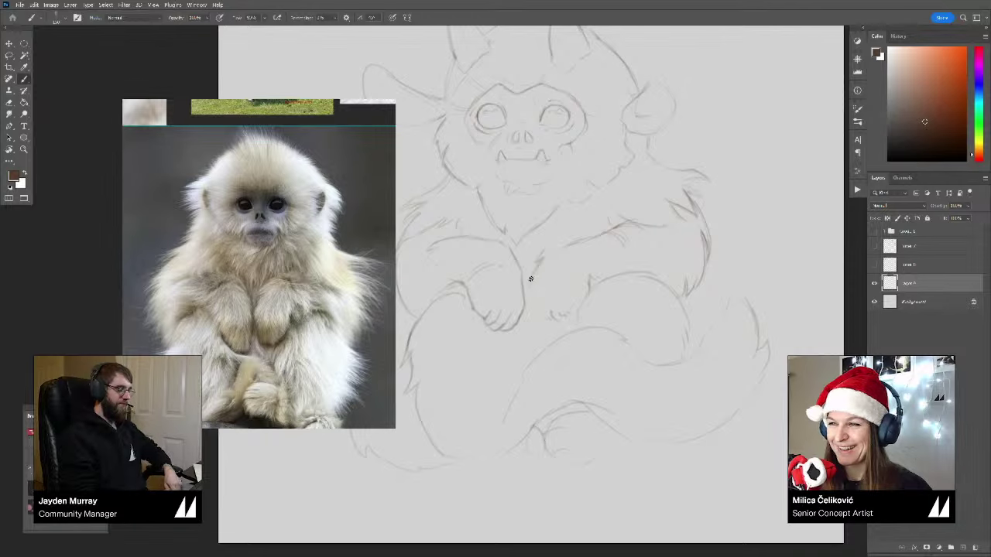
pyautogui.moveTo(530, 279); pyautogui.dragTo(547, 320)
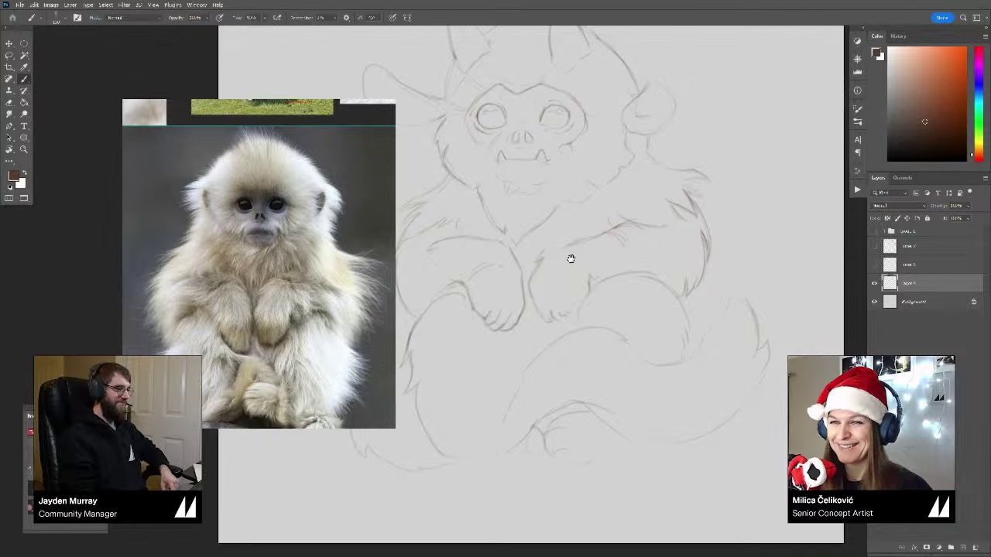
pyautogui.moveTo(571, 259)
pyautogui.mouseDown()
pyautogui.moveTo(548, 254)
pyautogui.moveTo(575, 247)
pyautogui.mouseUp()
pyautogui.press('e')
pyautogui.press('b')
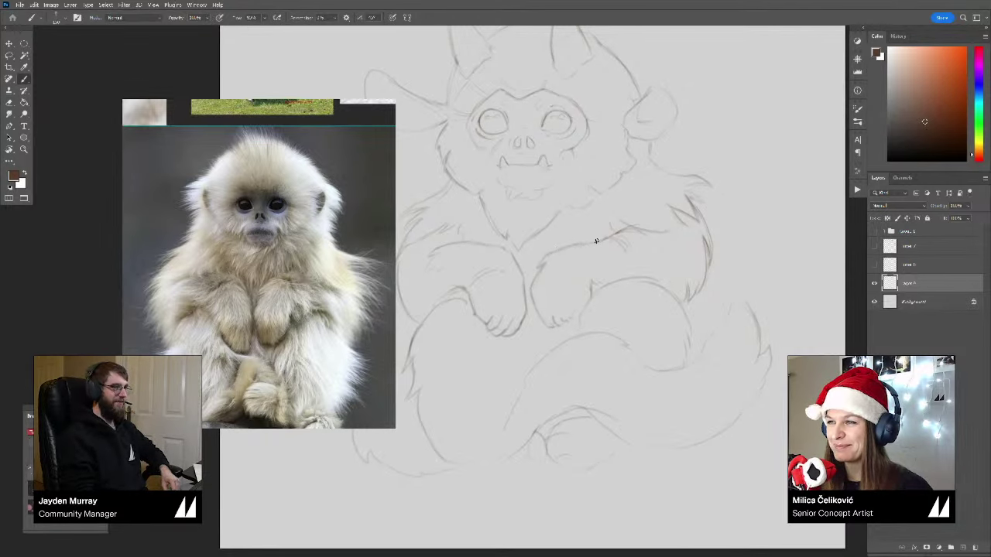
# Step: Check the sketch in a mirrored view, bring up the seated monkey photo showing the feet, and restore the original orientation
pyautogui.scroll(-4, 629, 226)
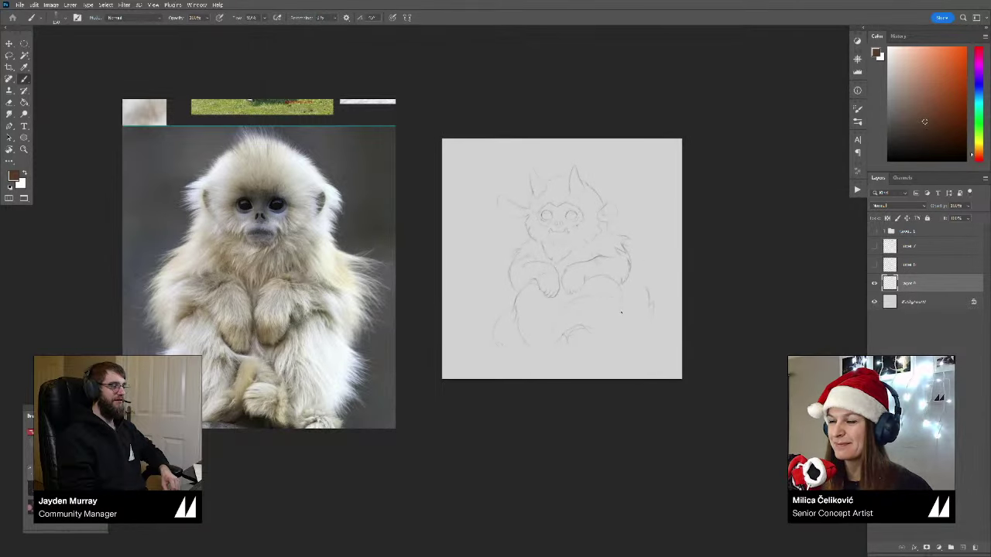
pyautogui.scroll(5, 571, 283)
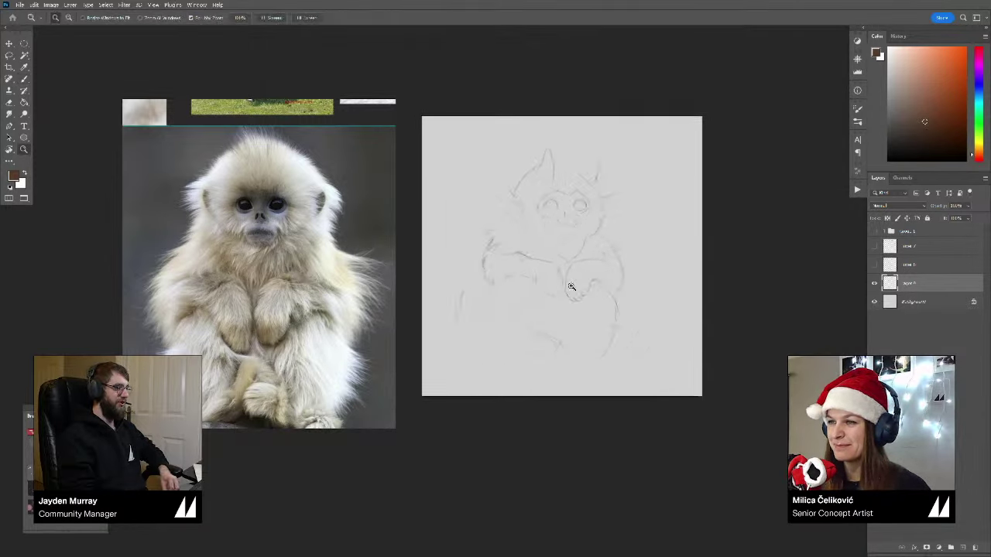
pyautogui.press('b')
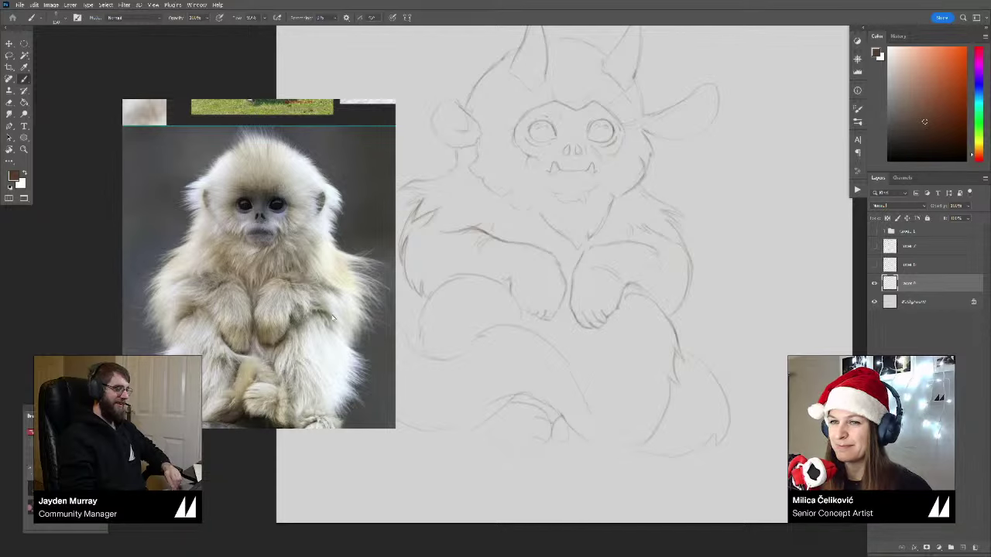
pyautogui.hotkey('alt', 'shift', 'h')
pyautogui.moveTo(326, 377); pyautogui.dragTo(323, 361)
pyautogui.hotkey('ctrl', 'space')
pyautogui.moveTo(581, 366)
pyautogui.mouseDown()
pyautogui.moveTo(563, 372)
pyautogui.moveTo(571, 376)
pyautogui.mouseUp()
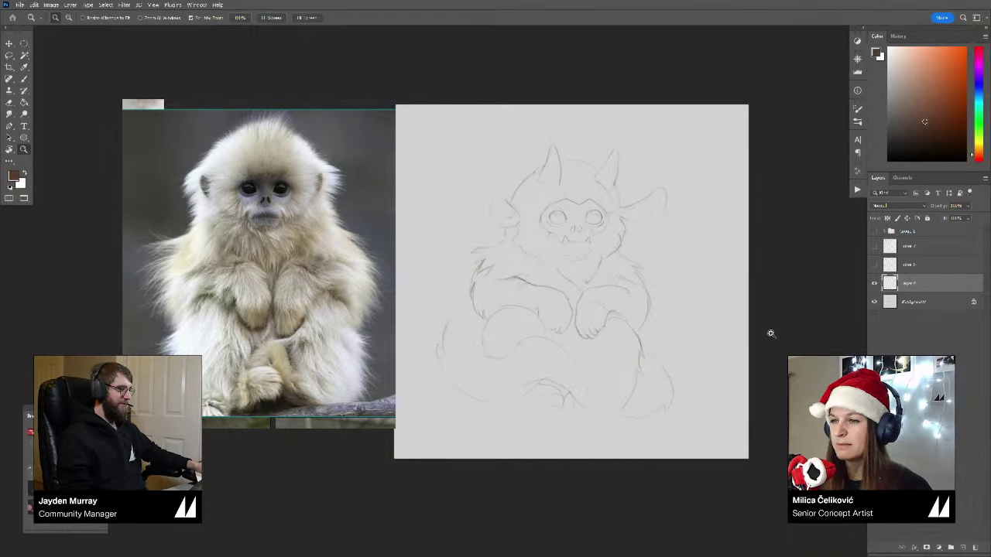
pyautogui.hotkey('ctrl', 'shift', 'h')
pyautogui.moveTo(647, 371); pyautogui.dragTo(641, 356)
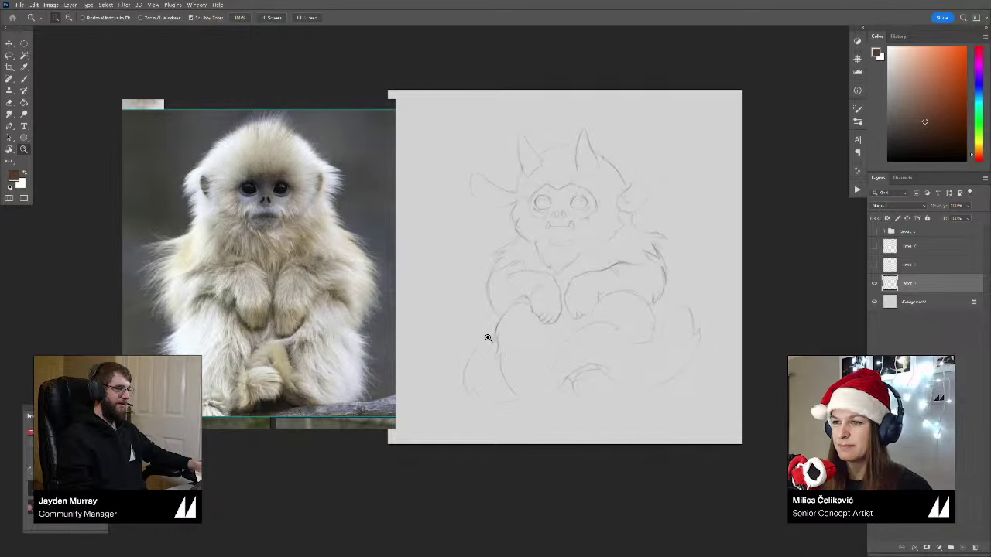
# Step: Erase the rough lower leg lines and draw firmer curves for the small-ear-side leg and the body's base
pyautogui.press('e')
pyautogui.moveTo(562, 381); pyautogui.dragTo(549, 376)
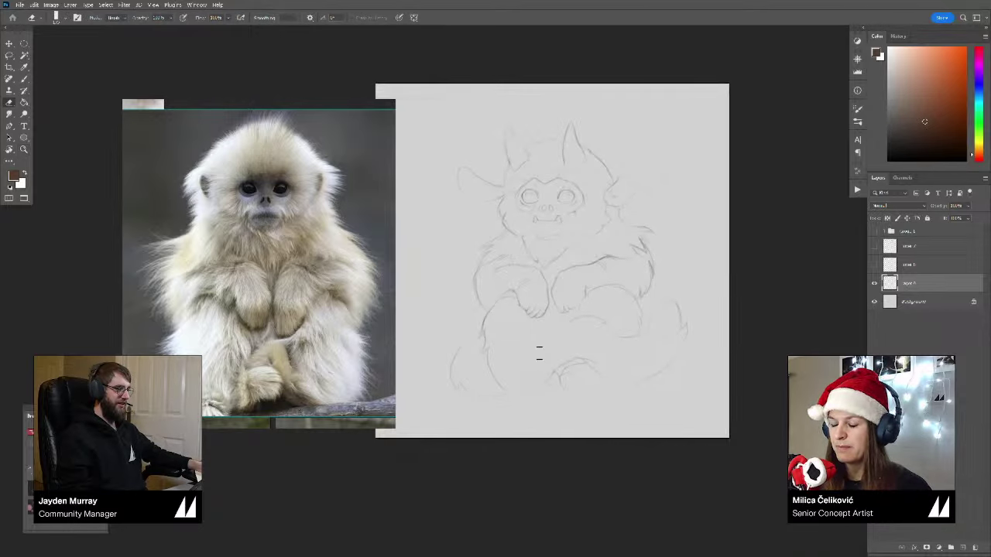
pyautogui.press('b')
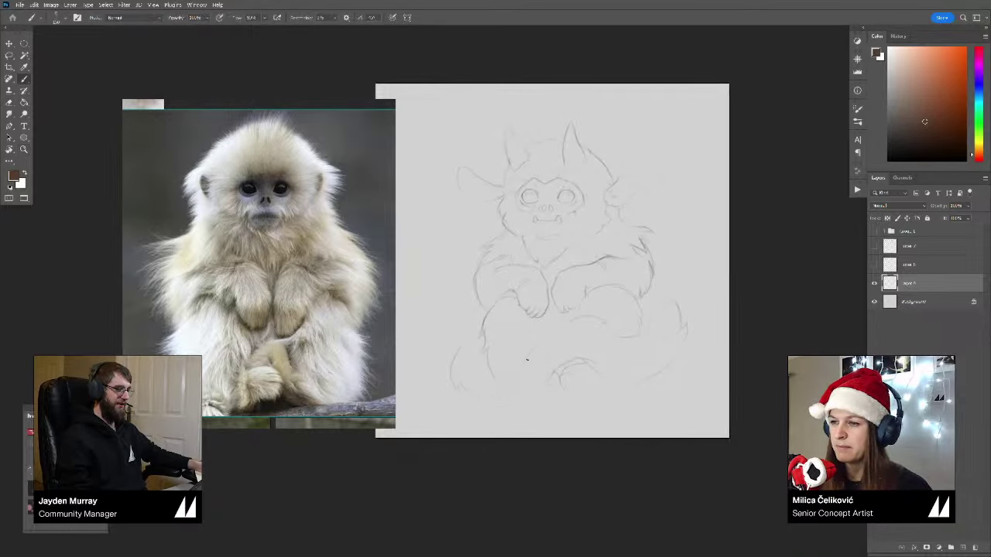
pyautogui.moveTo(522, 366); pyautogui.dragTo(591, 318)
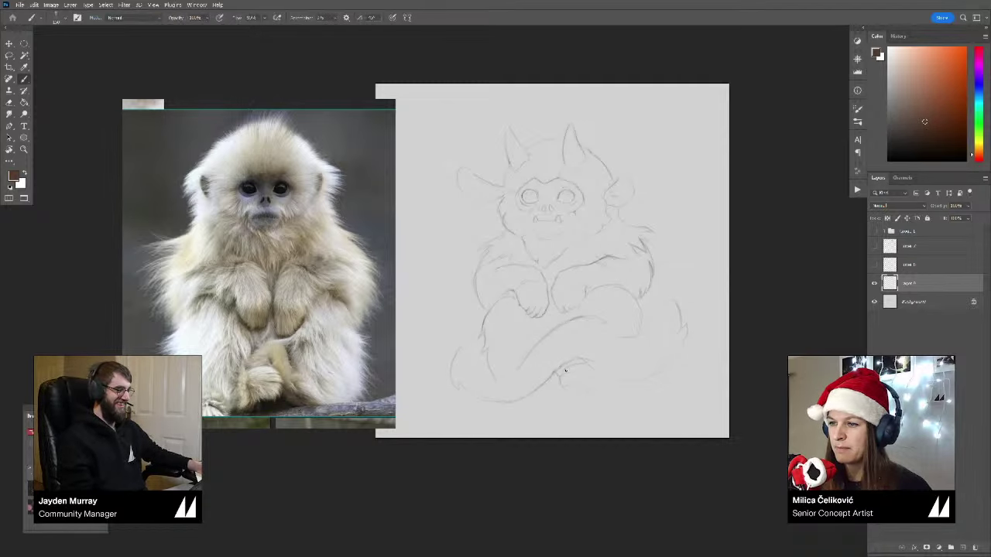
# Step: Erase the lower end of the small-ear-side leg line and sketch a small rounded foot on the long-ear side
pyautogui.press('e')
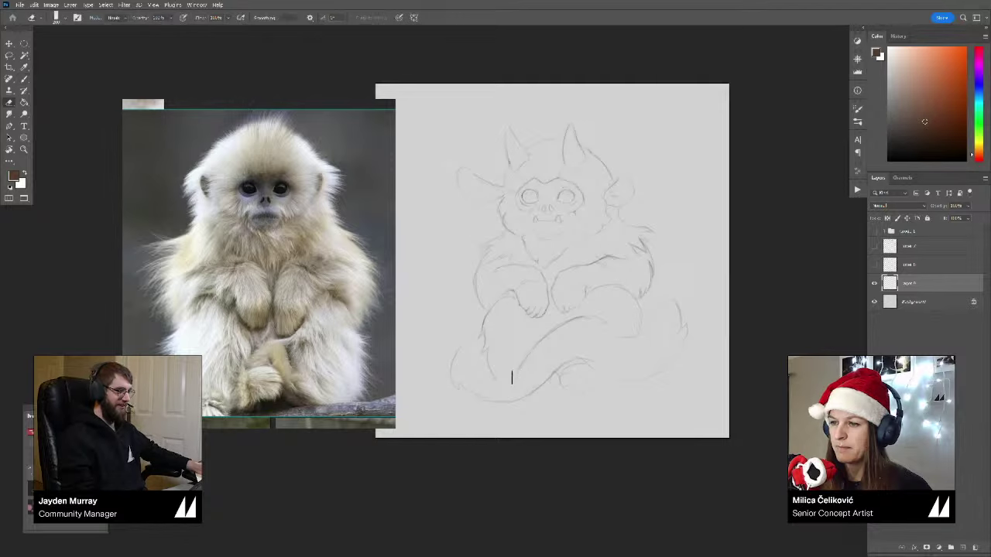
pyautogui.press('b')
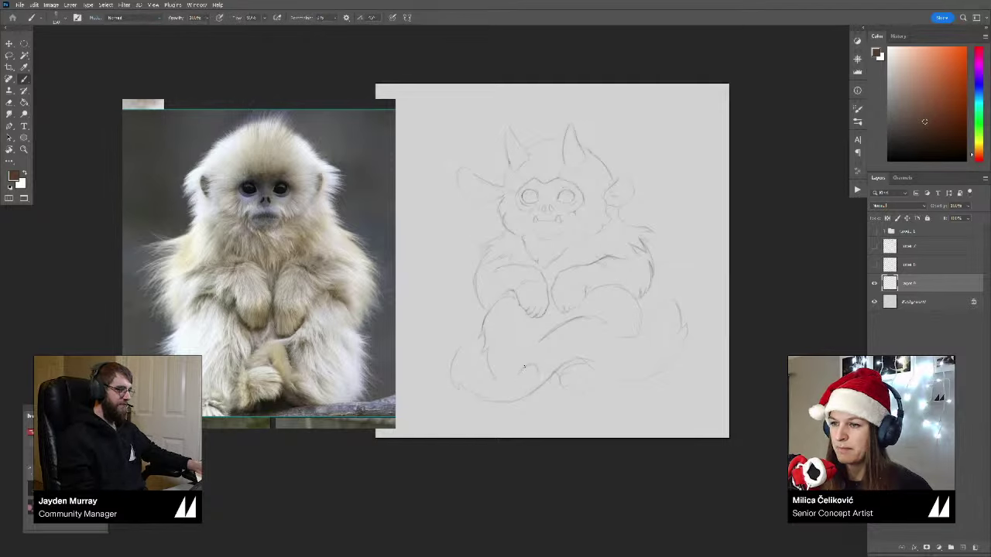
pyautogui.press('e')
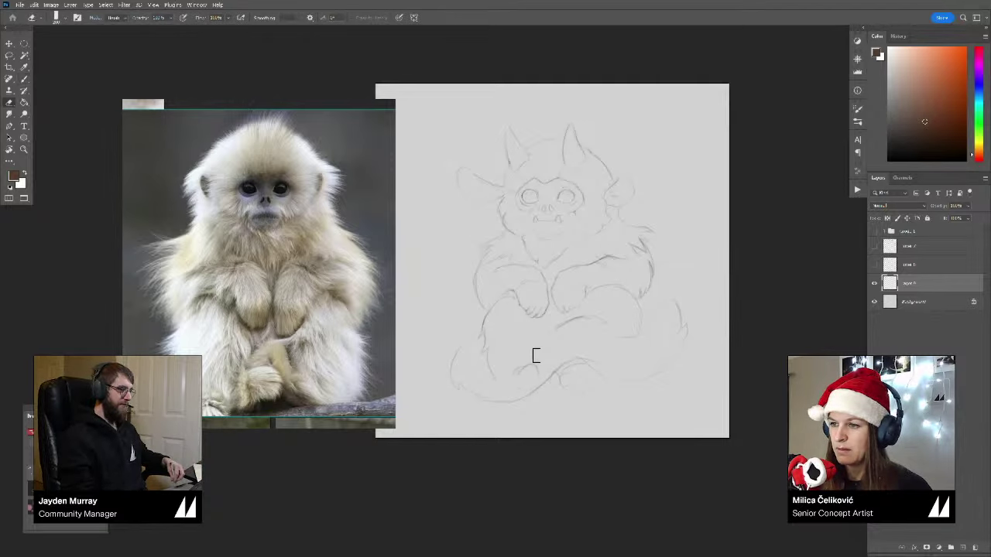
pyautogui.press('b')
pyautogui.press('e')
pyautogui.press('b')
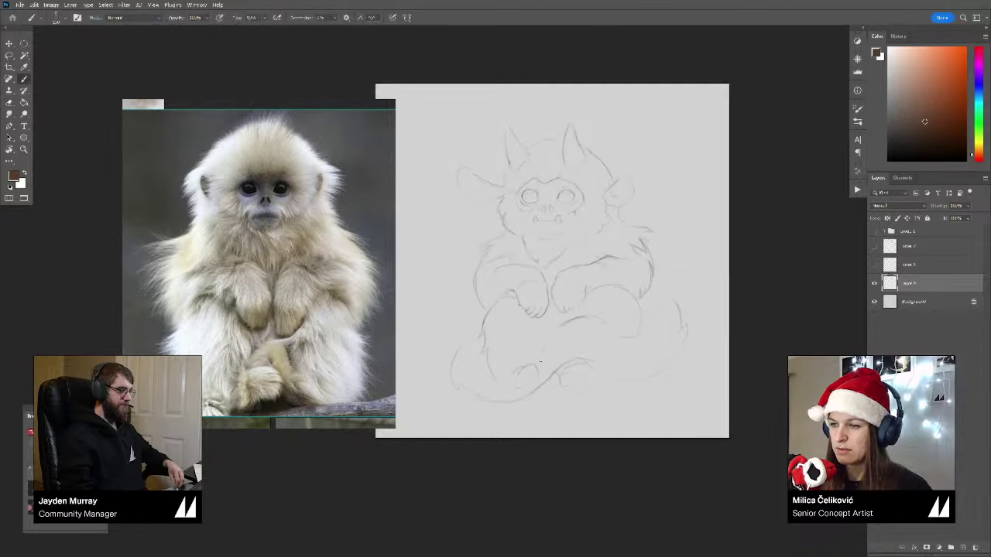
# Step: Redraw the small-ear-side leg line down to the foot and clean up the curve beneath it
pyautogui.moveTo(556, 365)
pyautogui.mouseDown()
pyautogui.moveTo(551, 353)
pyautogui.moveTo(547, 369)
pyautogui.moveTo(566, 352)
pyautogui.mouseUp()
pyautogui.press('e')
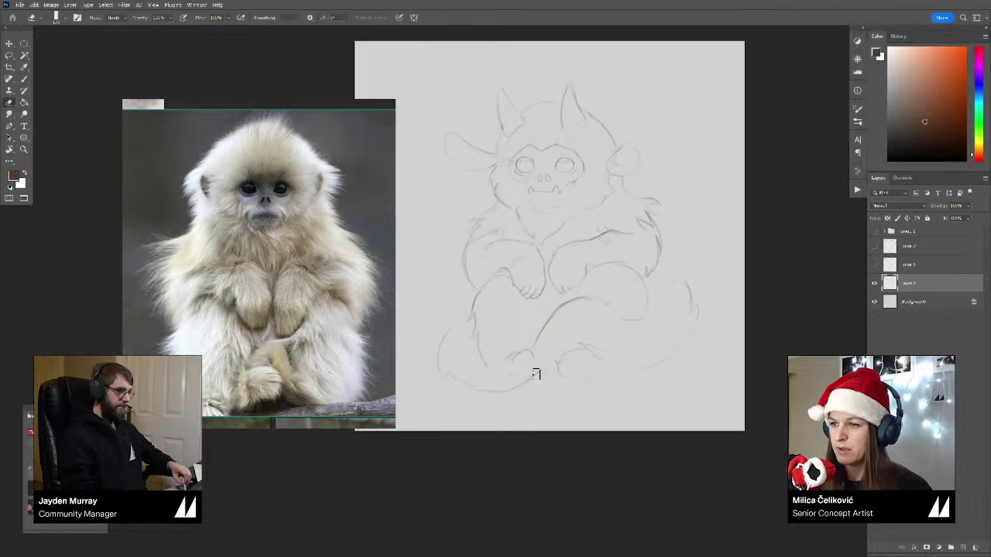
pyautogui.press('b')
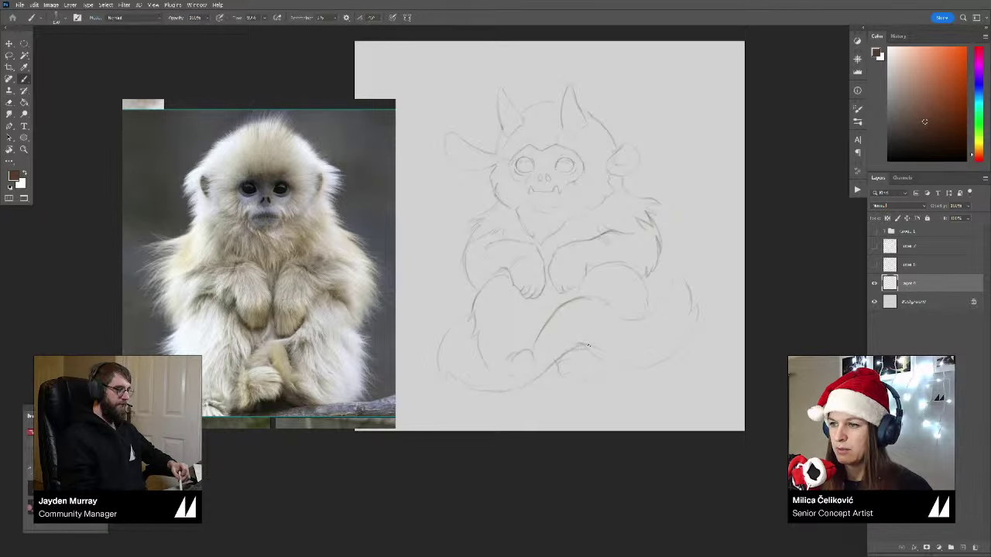
pyautogui.press('e')
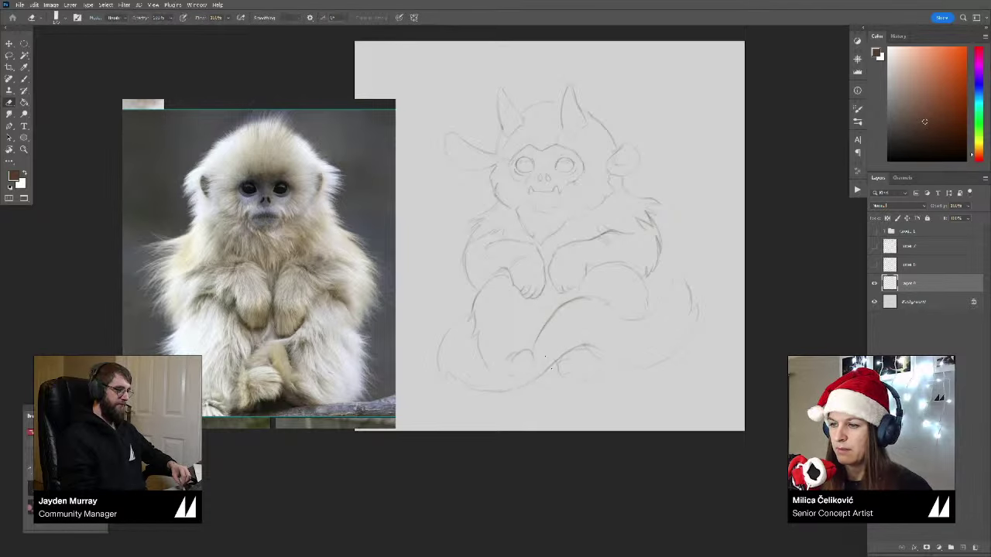
# Step: Refine the foot on the long-ear side, closing its rounded outline and drawing the individual toes
pyautogui.scroll(4, 545, 358)
pyautogui.press('b')
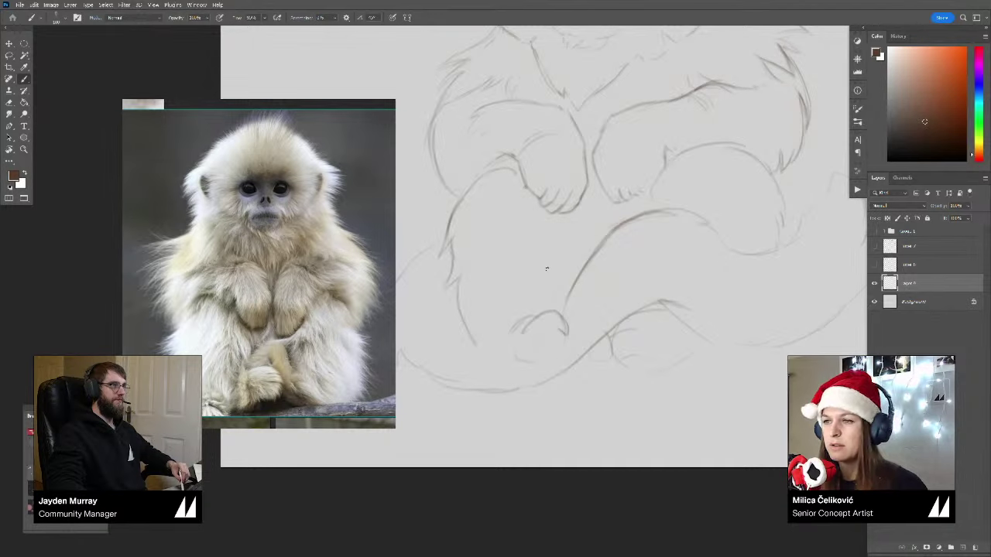
pyautogui.moveTo(556, 346); pyautogui.dragTo(556, 339)
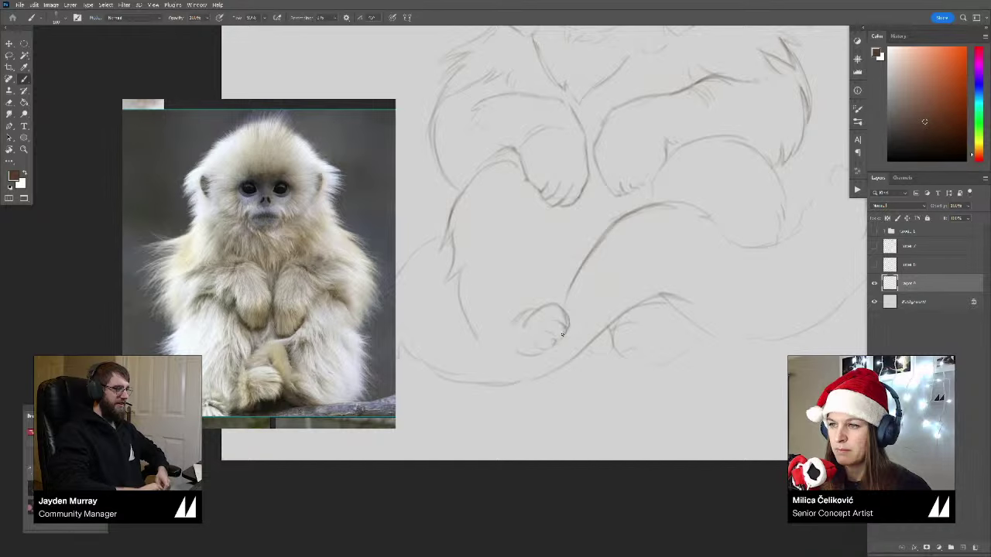
# Step: Outline the second foot on the small-ear side with a rounded front and underside
pyautogui.press('z')
pyautogui.moveTo(564, 333)
pyautogui.mouseDown()
pyautogui.moveTo(538, 362)
pyautogui.moveTo(560, 369)
pyautogui.mouseUp()
pyautogui.moveTo(559, 368); pyautogui.dragTo(529, 362)
pyautogui.scroll(3, 591, 224)
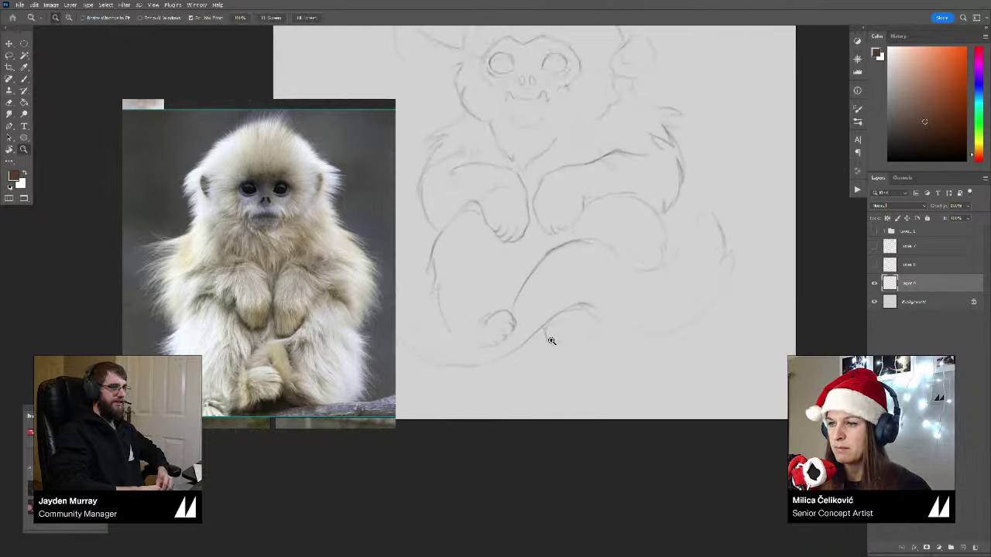
pyautogui.press('b')
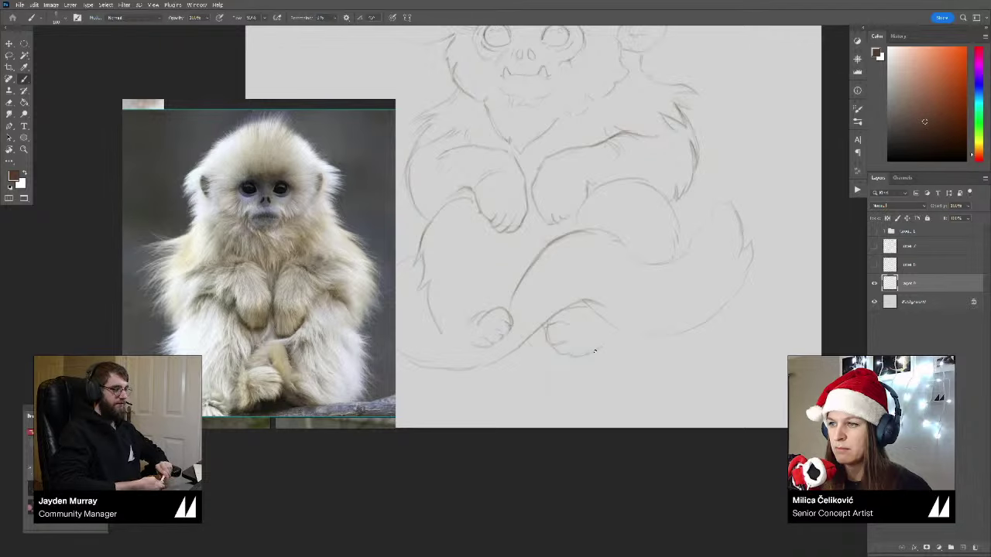
pyautogui.scroll(-3, 617, 335)
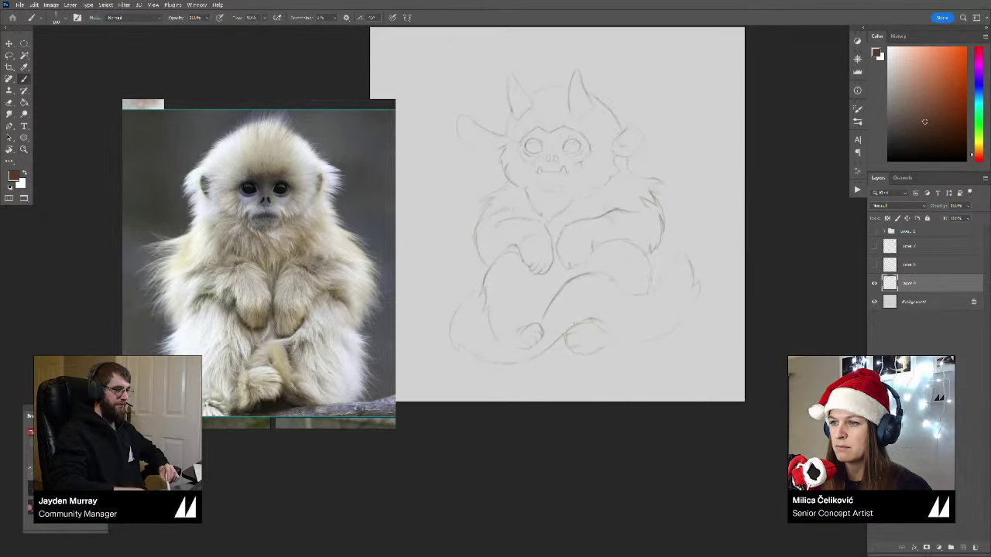
# Step: Reshape the small-ear-side foot with defined toes and rework the curve running between both feet
pyautogui.scroll(3, 604, 347)
pyautogui.press('e')
pyautogui.moveTo(594, 364); pyautogui.dragTo(621, 342)
pyautogui.press('b')
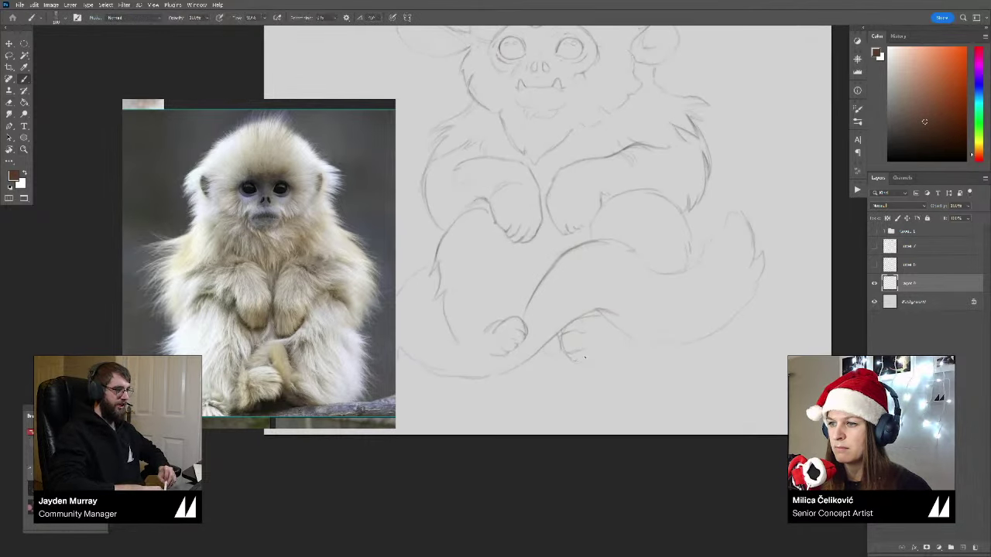
pyautogui.press('e')
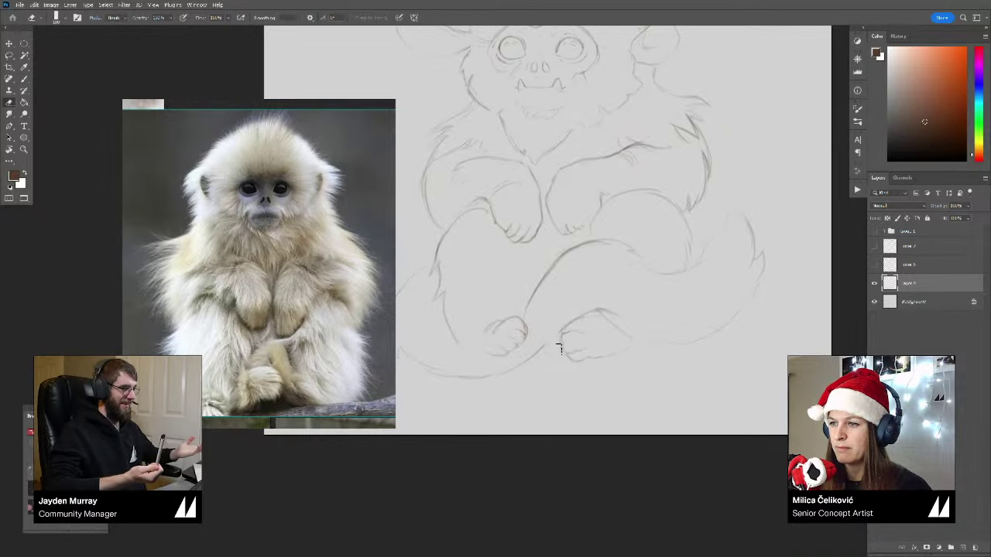
pyautogui.moveTo(549, 340); pyautogui.dragTo(533, 349)
pyautogui.press('b')
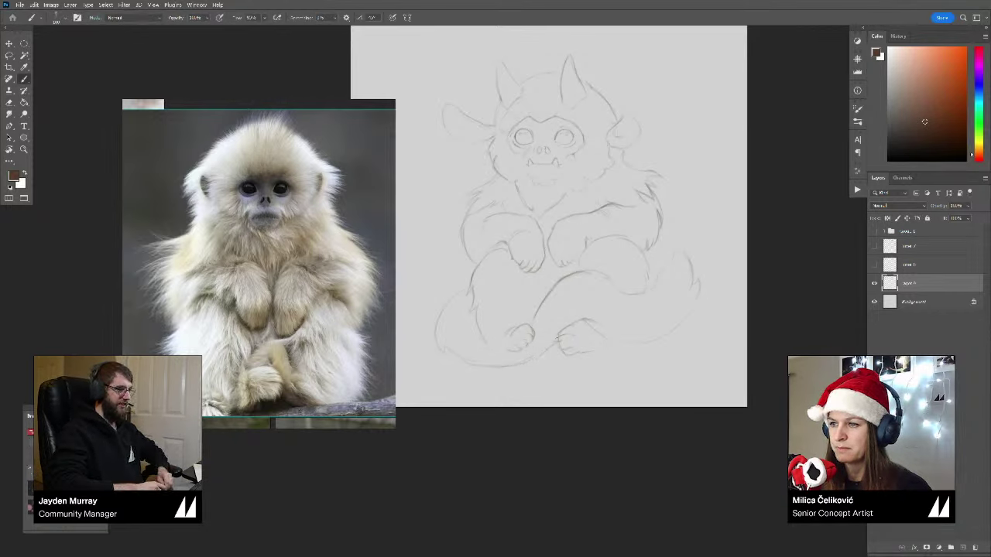
# Step: Refine the small-ear-side leg's long curve along its top and where it runs down to the long-ear-side foot
pyautogui.moveTo(551, 325); pyautogui.dragTo(565, 329)
pyautogui.press('e')
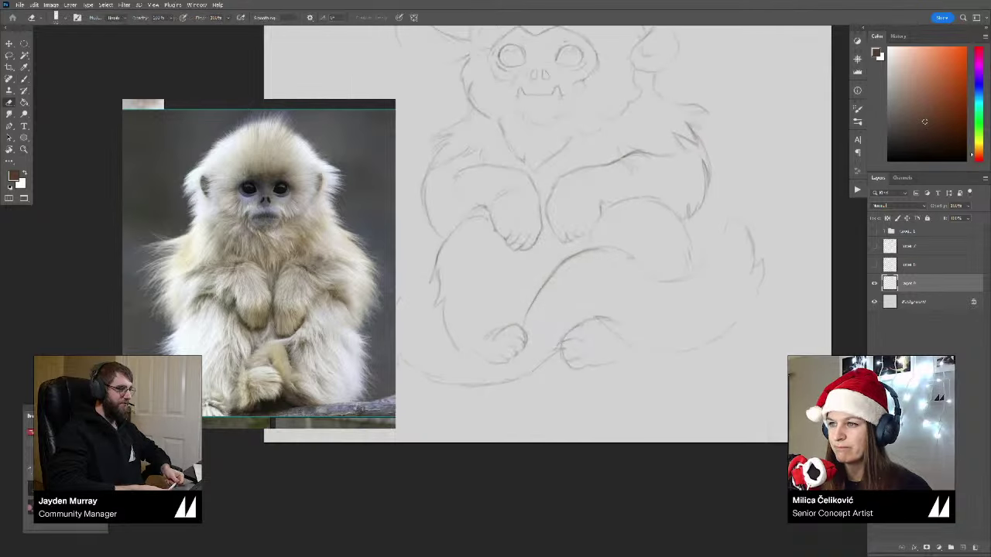
pyautogui.press('b')
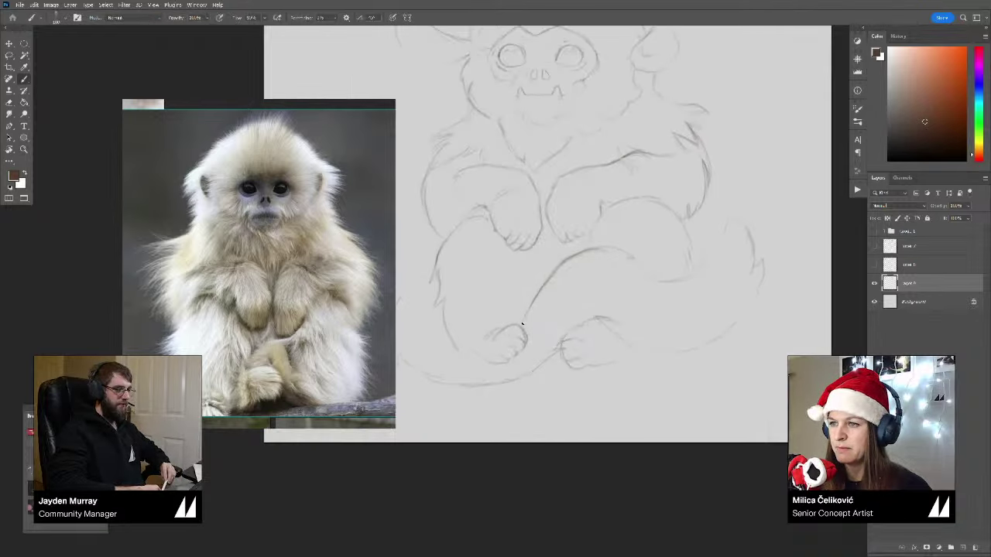
pyautogui.press('e')
pyautogui.moveTo(564, 261); pyautogui.dragTo(574, 257)
pyautogui.press('b')
pyautogui.moveTo(535, 296)
pyautogui.mouseDown()
pyautogui.moveTo(575, 254)
pyautogui.moveTo(592, 294)
pyautogui.mouseUp()
pyautogui.moveTo(600, 315); pyautogui.dragTo(596, 360)
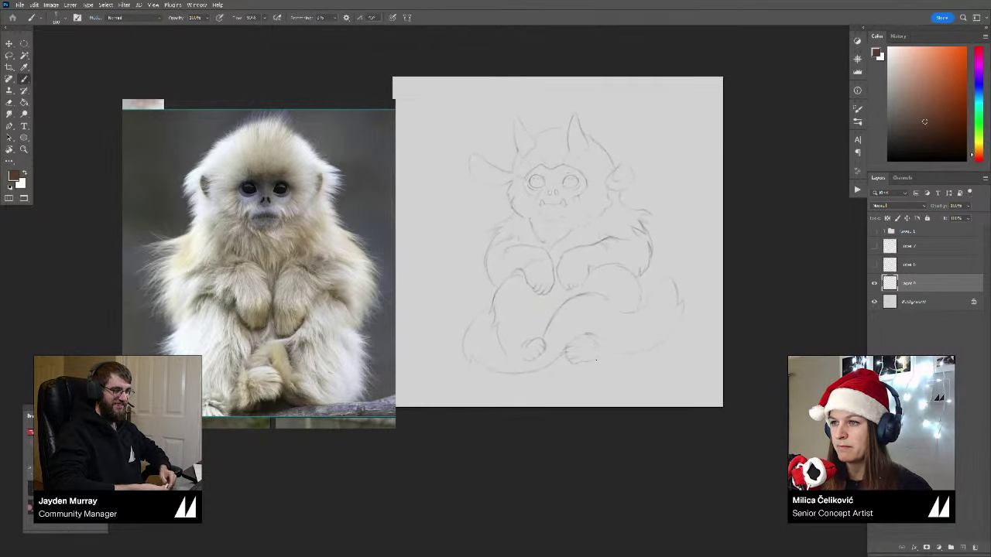
pyautogui.hotkey('ctrl', 'shift', 'h')
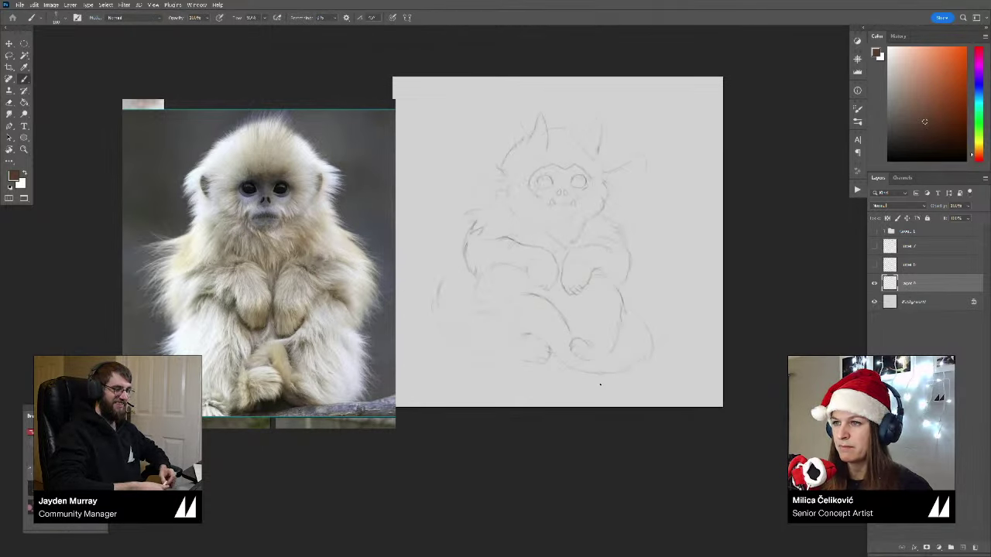
pyautogui.hotkey('ctrl', 'shift', 'h')
pyautogui.moveTo(617, 319)
pyautogui.mouseDown()
pyautogui.moveTo(620, 336)
pyautogui.moveTo(593, 348)
pyautogui.moveTo(606, 362)
pyautogui.mouseUp()
# Step: Select the upright tail tip on the small-ear side and rotate it so it lies low beside the foot
pyautogui.press('l')
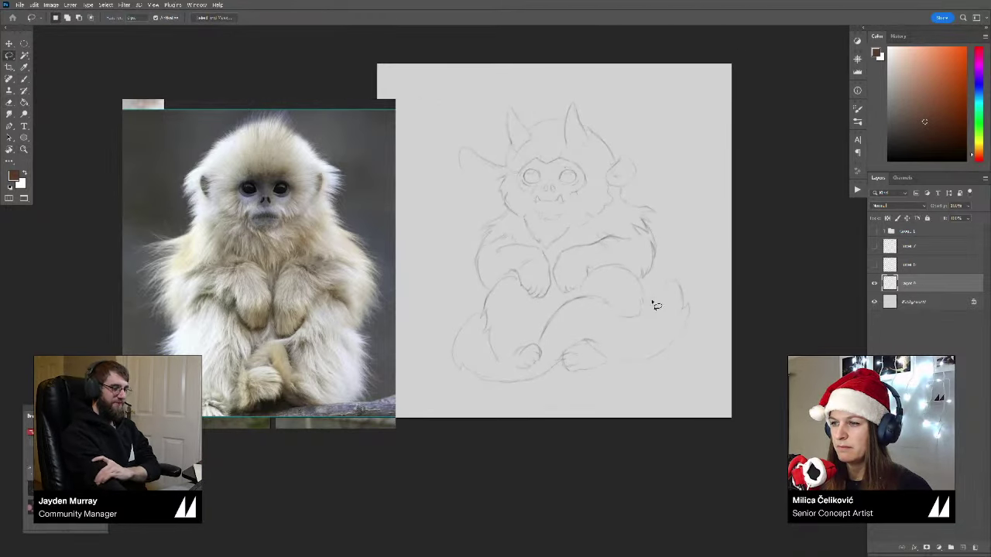
pyautogui.moveTo(651, 289)
pyautogui.mouseDown()
pyautogui.moveTo(642, 317)
pyautogui.moveTo(694, 351)
pyautogui.moveTo(664, 277)
pyautogui.mouseUp()
pyautogui.hotkey('ctrl', 't')
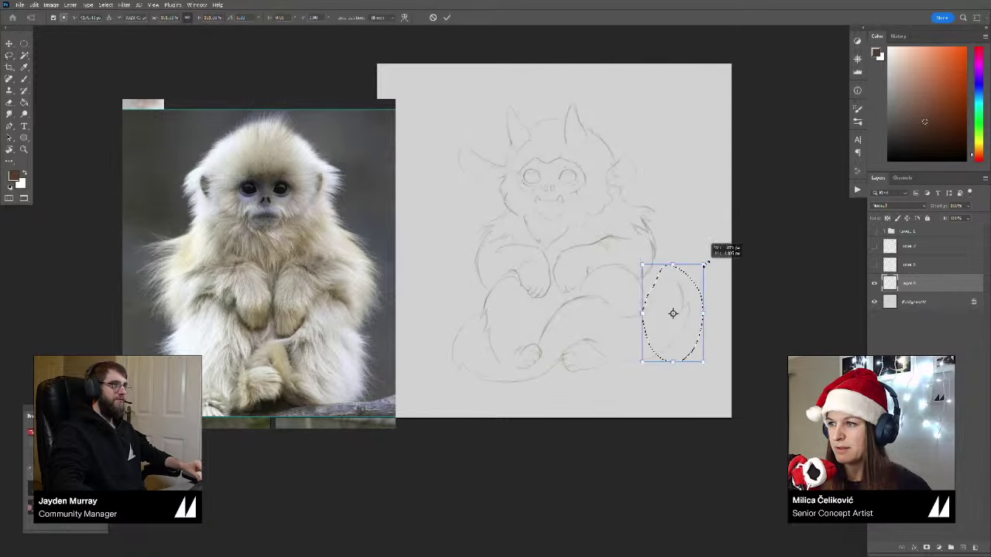
pyautogui.moveTo(714, 258)
pyautogui.mouseDown()
pyautogui.moveTo(679, 327)
pyautogui.moveTo(649, 357)
pyautogui.mouseUp()
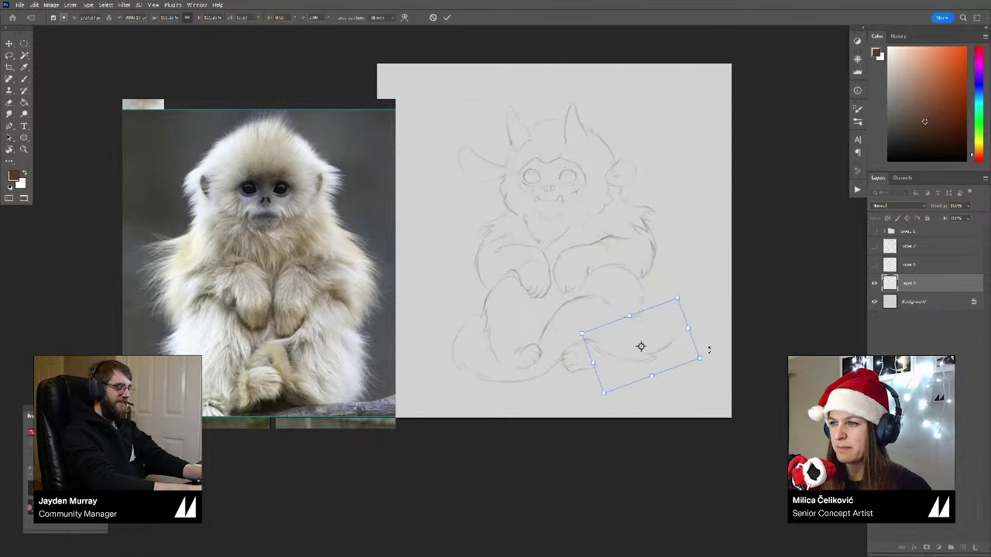
pyautogui.moveTo(709, 349); pyautogui.dragTo(710, 334)
pyautogui.moveTo(658, 353)
pyautogui.mouseDown()
pyautogui.moveTo(578, 336)
pyautogui.moveTo(608, 359)
pyautogui.mouseUp()
pyautogui.click(447, 17)
# Step: Redraw the tail outline around the rotated tip, joining it to the body with a rounded end and furry strokes underneath
pyautogui.press('e')
pyautogui.press('b')
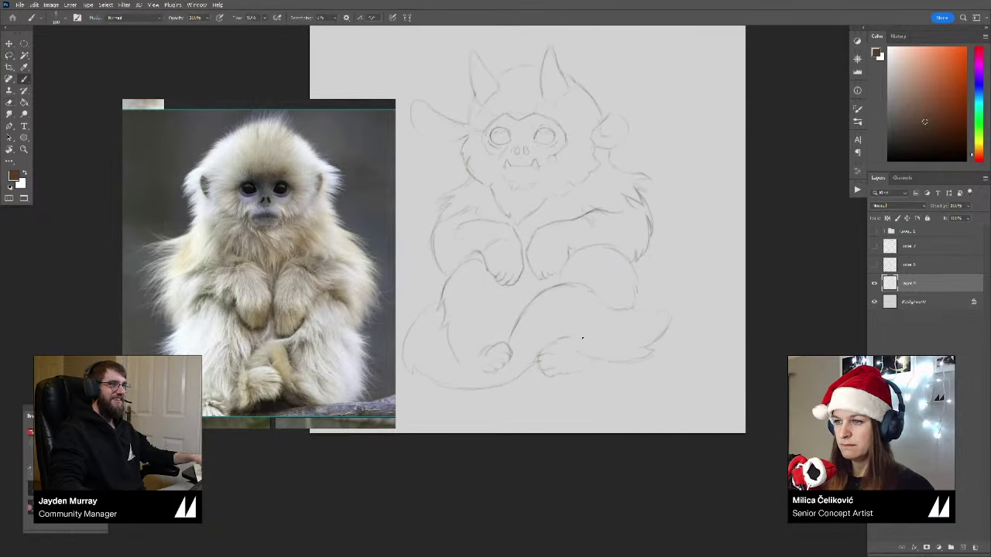
pyautogui.press('e')
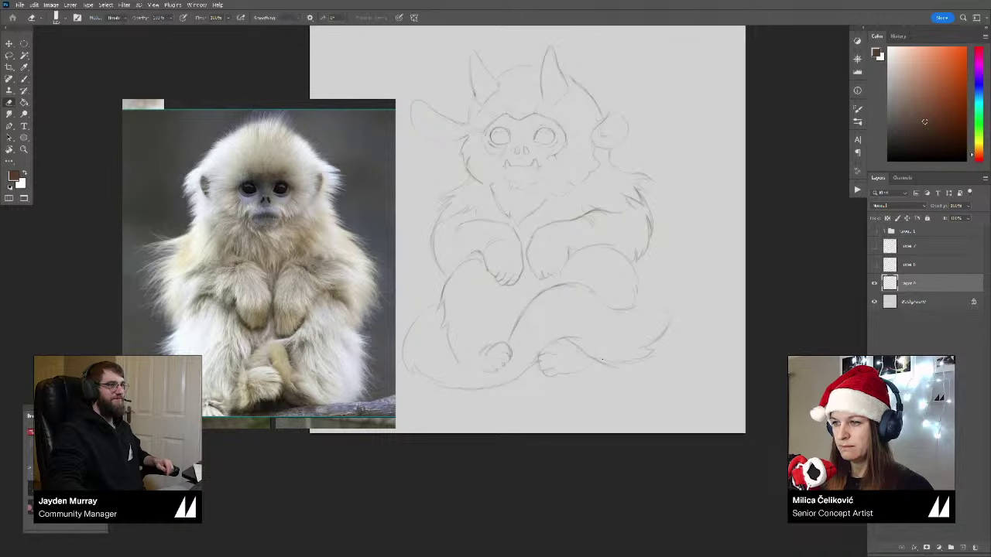
pyautogui.press('b')
pyautogui.press('e')
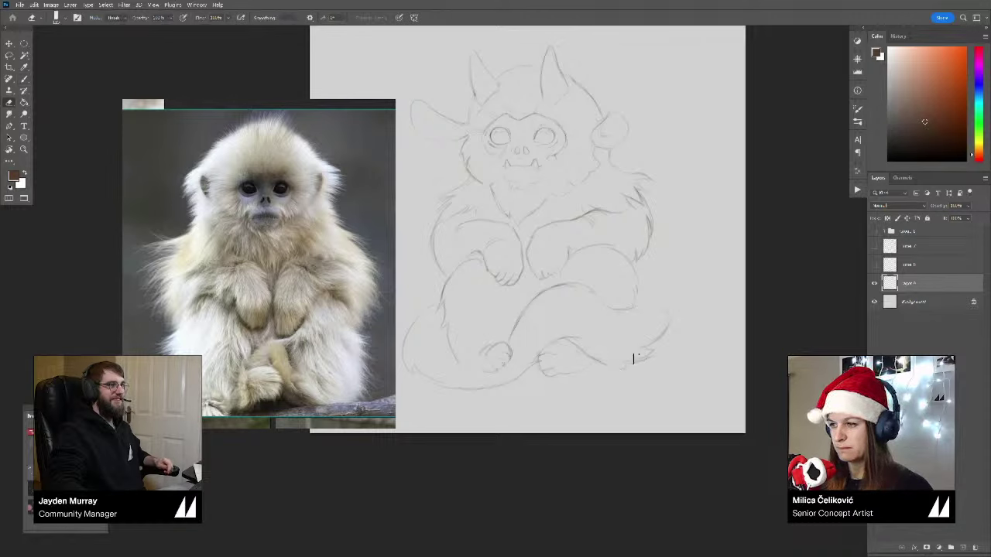
pyautogui.moveTo(639, 358); pyautogui.dragTo(651, 355)
pyautogui.press('b')
pyautogui.press('e')
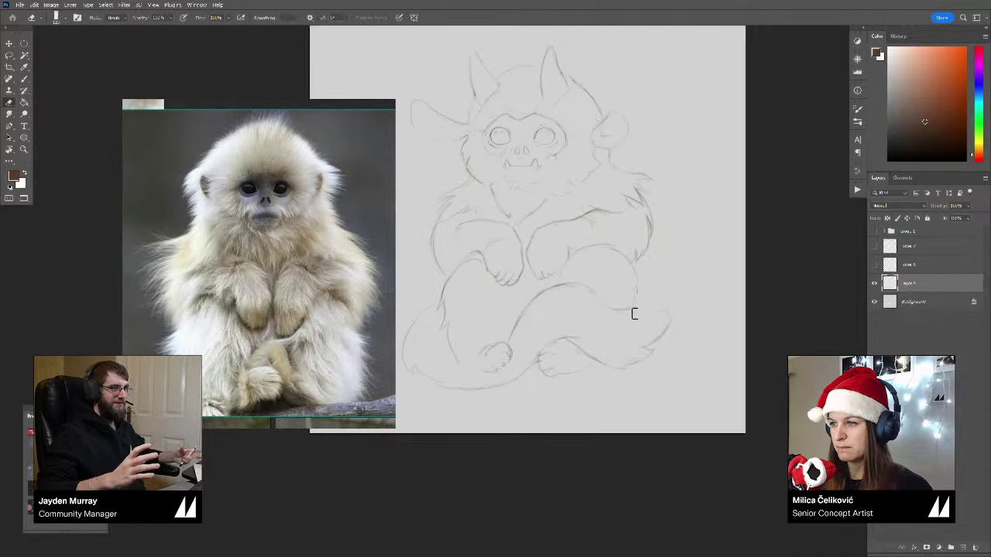
pyautogui.press('b')
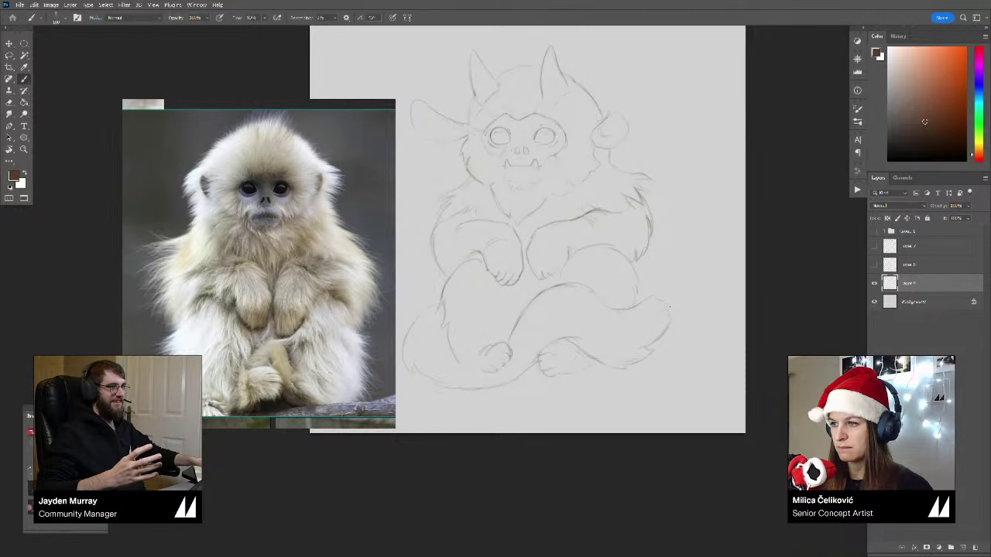
pyautogui.press('e')
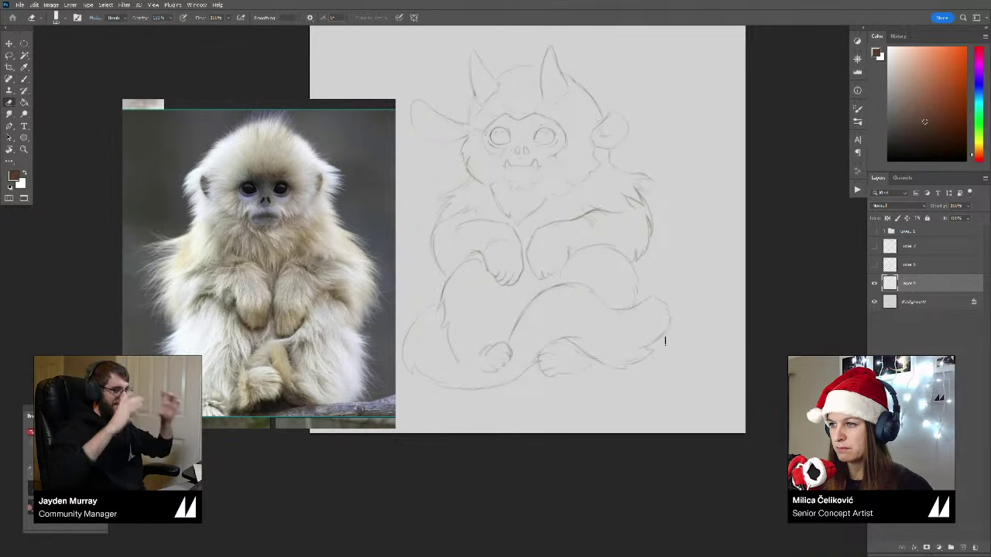
pyautogui.press('b')
# Step: Clean up the contour where the long-ear-side arm meets the raised knee
pyautogui.moveTo(623, 345); pyautogui.dragTo(656, 342)
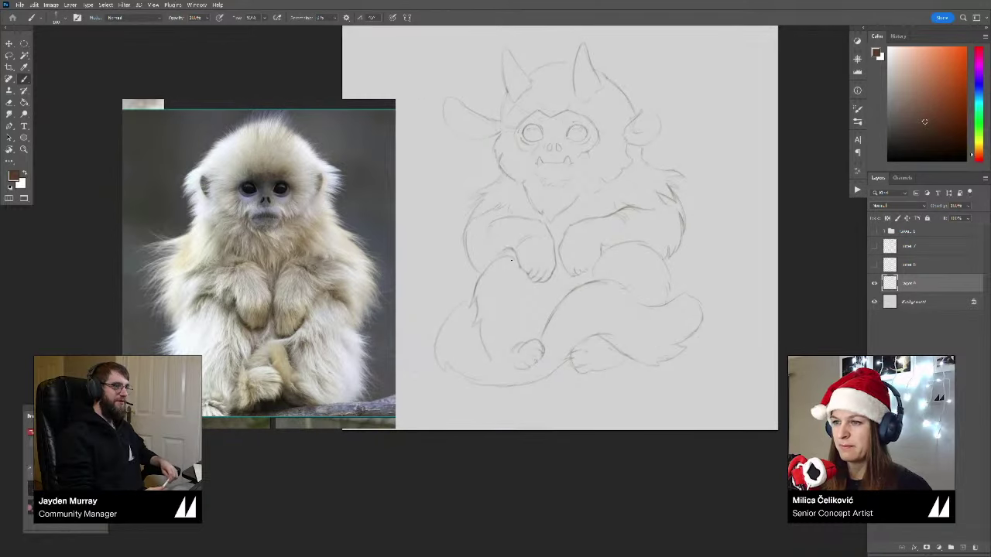
pyautogui.moveTo(502, 302); pyautogui.dragTo(506, 303)
pyautogui.press('e')
pyautogui.press('b')
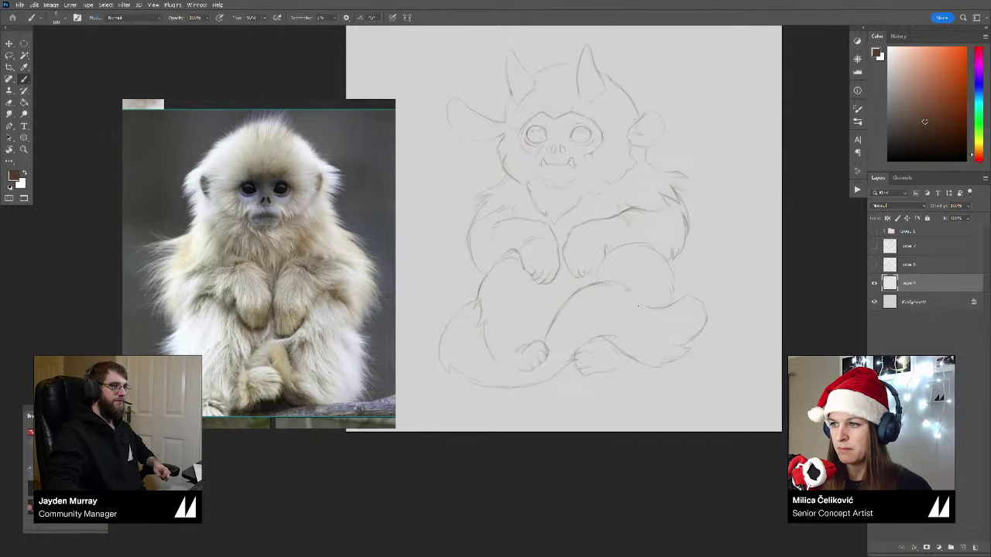
# Step: Mirror the canvas horizontally, then refine the horn bases and close the long ear's outline
pyautogui.press('z')
pyautogui.moveTo(598, 342); pyautogui.dragTo(582, 363)
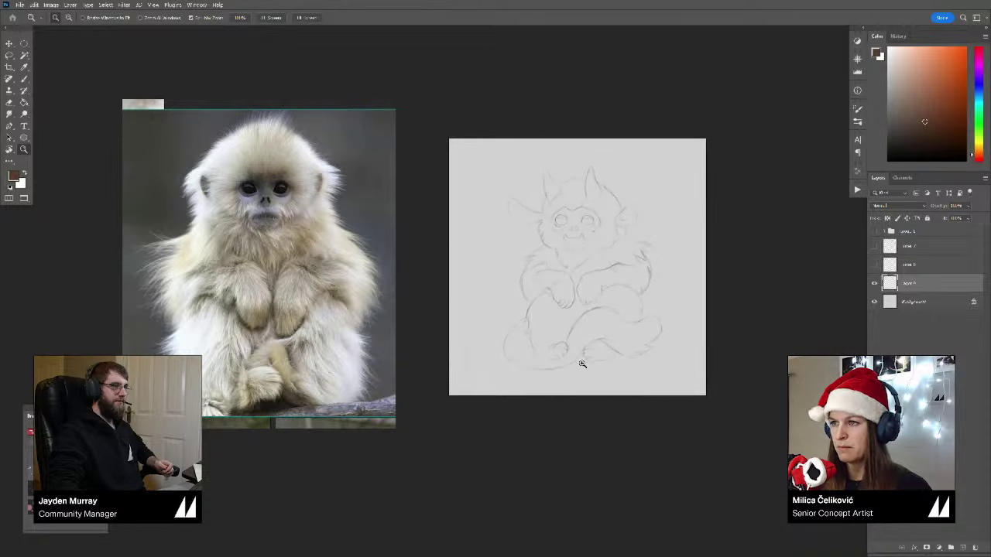
pyautogui.moveTo(595, 251)
pyautogui.mouseDown()
pyautogui.moveTo(615, 294)
pyautogui.moveTo(580, 310)
pyautogui.moveTo(597, 302)
pyautogui.mouseUp()
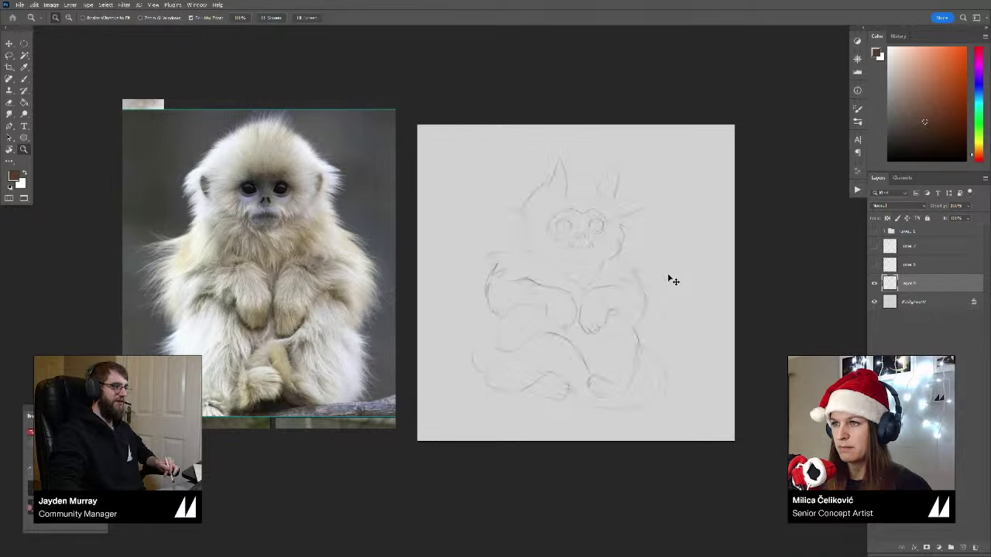
pyautogui.click(544, 175)
pyautogui.press('b')
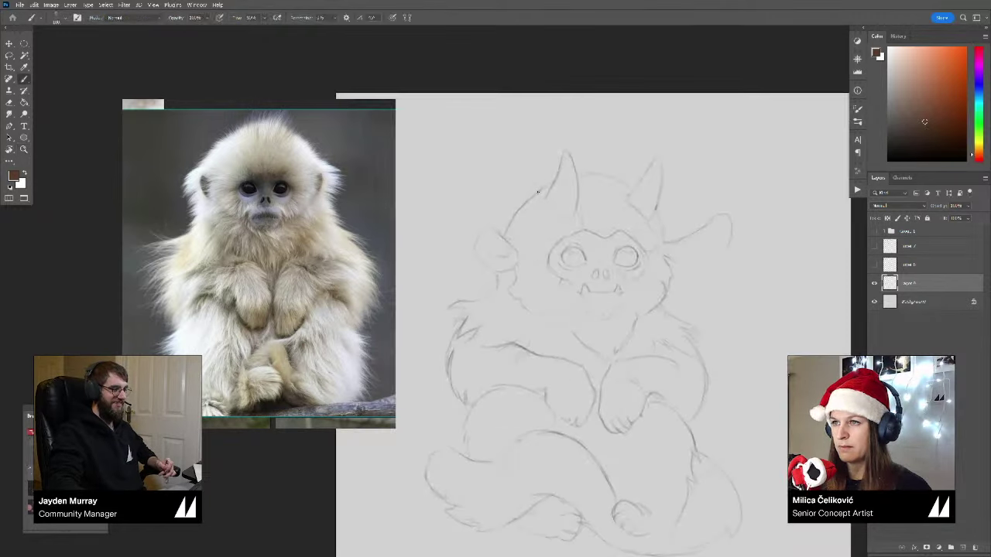
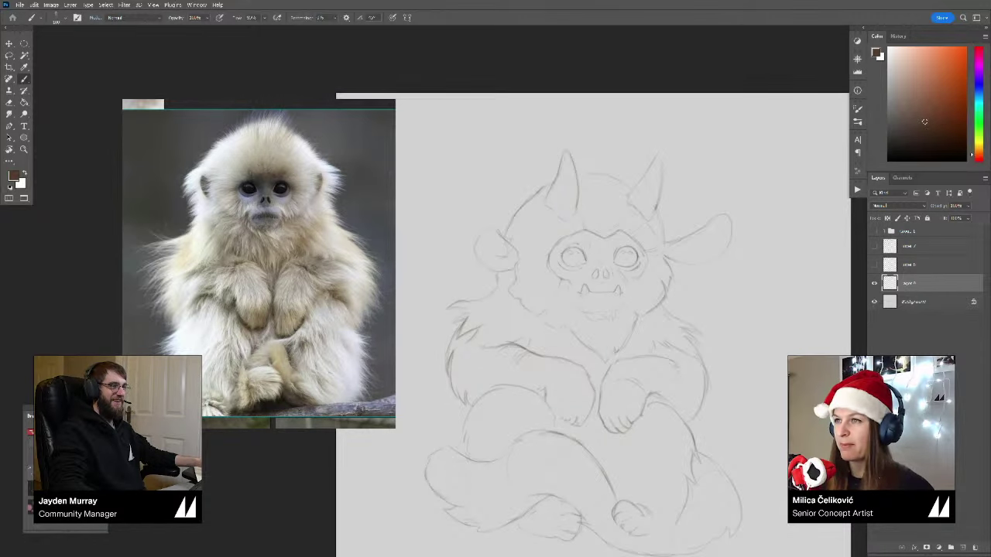
# Step: Redraw the small ear with a more pointed outer outline and a defined inner edge
pyautogui.moveTo(579, 272)
pyautogui.mouseDown()
pyautogui.moveTo(568, 236)
pyautogui.moveTo(568, 275)
pyautogui.mouseUp()
pyautogui.press('z')
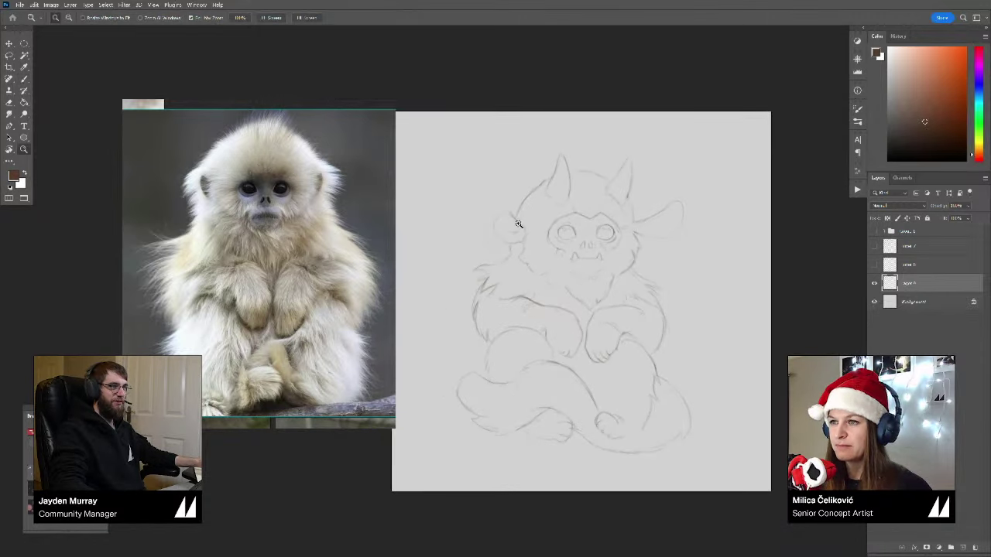
pyautogui.click(519, 224)
pyautogui.press('b')
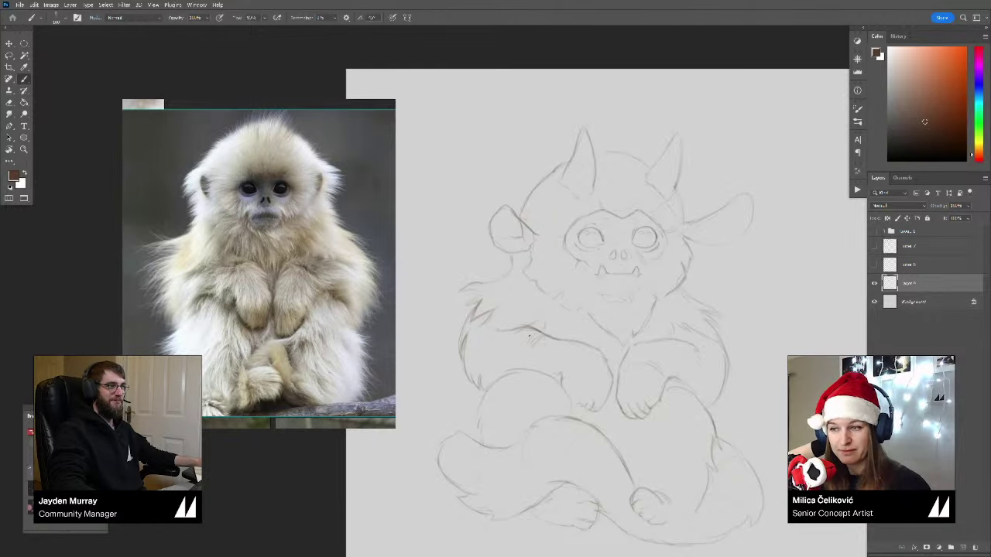
# Step: Clean up both horns and rework the head's top contour between them
pyautogui.moveTo(575, 167)
pyautogui.mouseDown()
pyautogui.moveTo(540, 189)
pyautogui.moveTo(560, 173)
pyautogui.moveTo(554, 195)
pyautogui.mouseUp()
pyautogui.press('e')
pyautogui.press('b')
pyautogui.press('e')
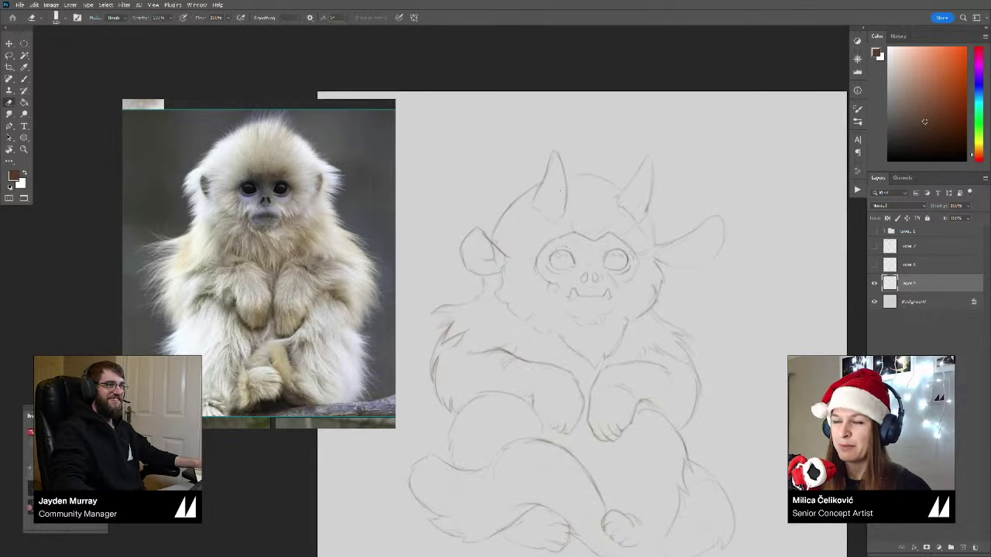
pyautogui.press('b')
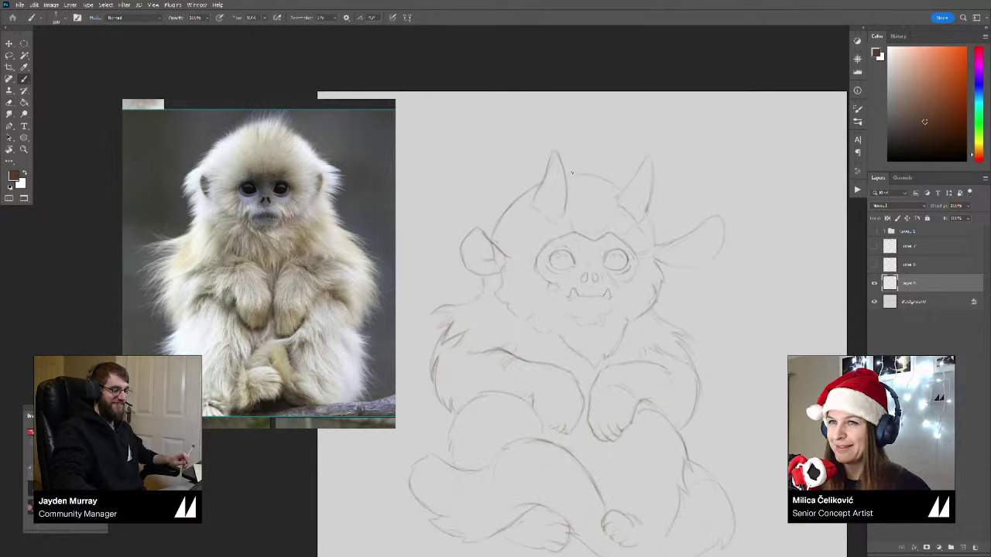
pyautogui.press('e')
pyautogui.press('b')
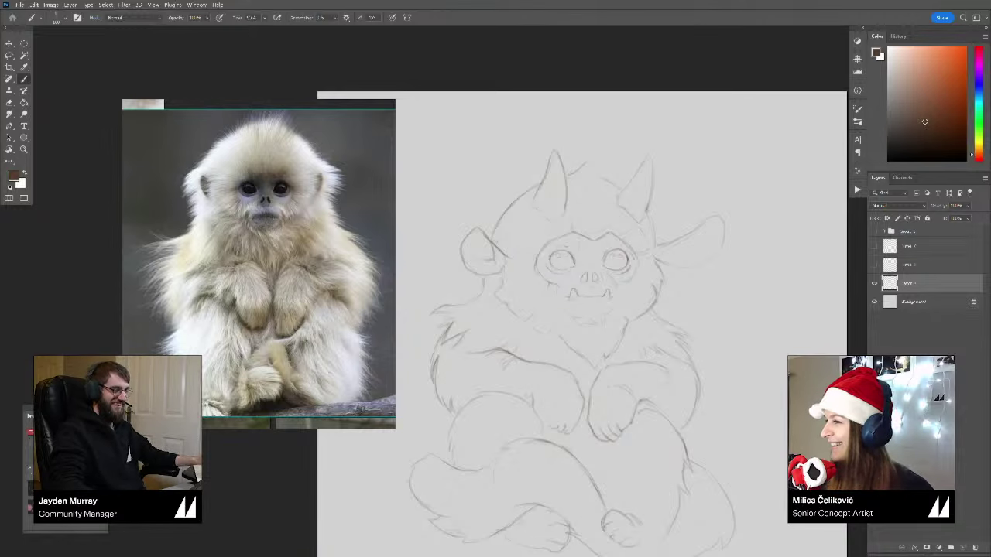
# Step: Erase the head outline beside the small-ear-side horn and sketch small spiky tufts in its place
pyautogui.moveTo(590, 172); pyautogui.dragTo(594, 142)
pyautogui.press('e')
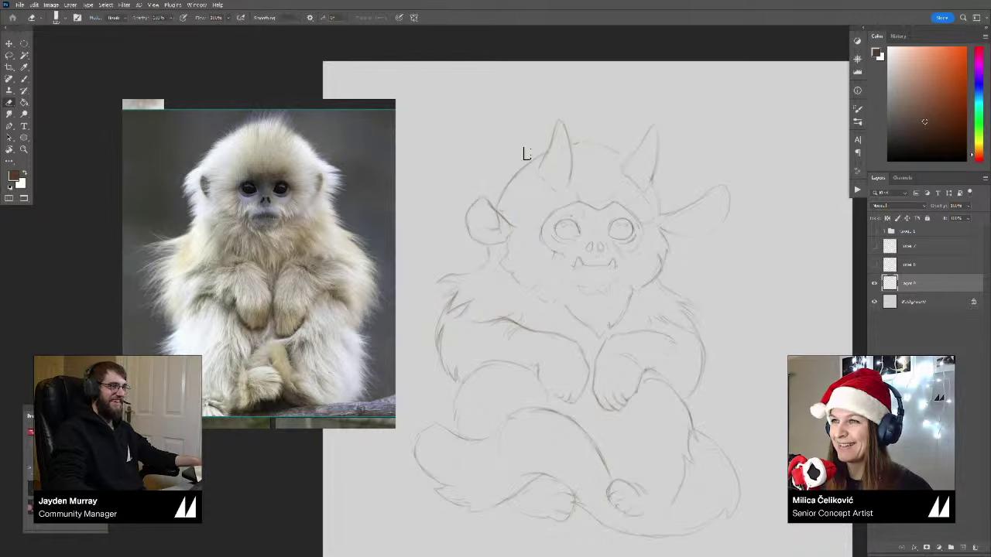
pyautogui.moveTo(538, 162); pyautogui.dragTo(531, 160)
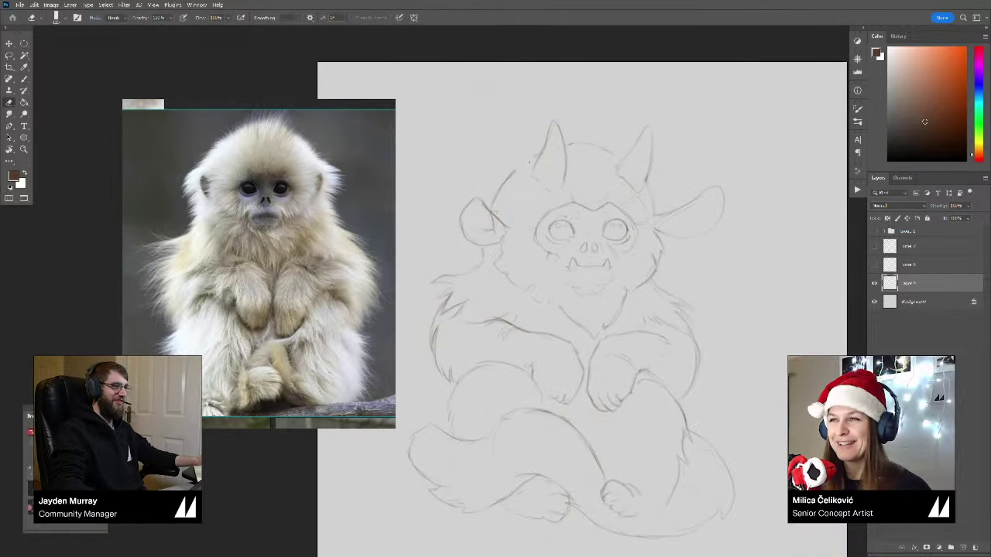
pyautogui.press('b')
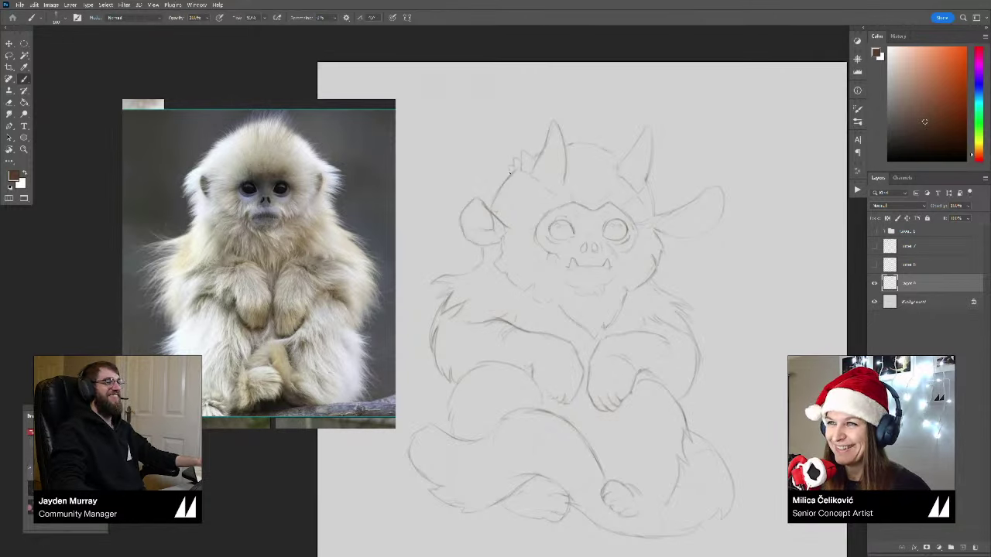
pyautogui.moveTo(558, 184)
pyautogui.mouseDown()
pyautogui.moveTo(535, 213)
pyautogui.moveTo(561, 209)
pyautogui.mouseUp()
pyautogui.press('e')
pyautogui.press('b')
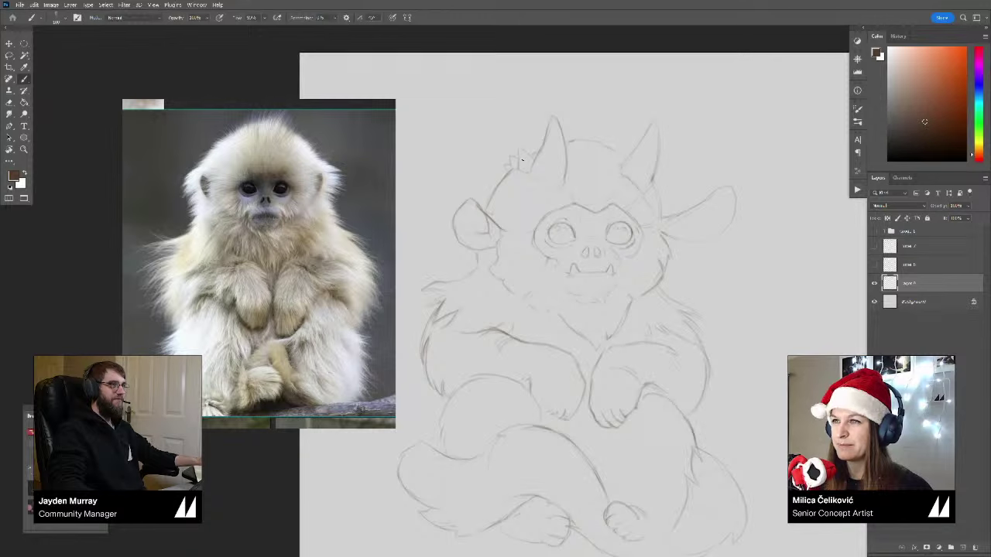
# Step: Erase part of the tufts beside the small-ear-side horn and redraw them as fewer, lighter spikes
pyautogui.press('e')
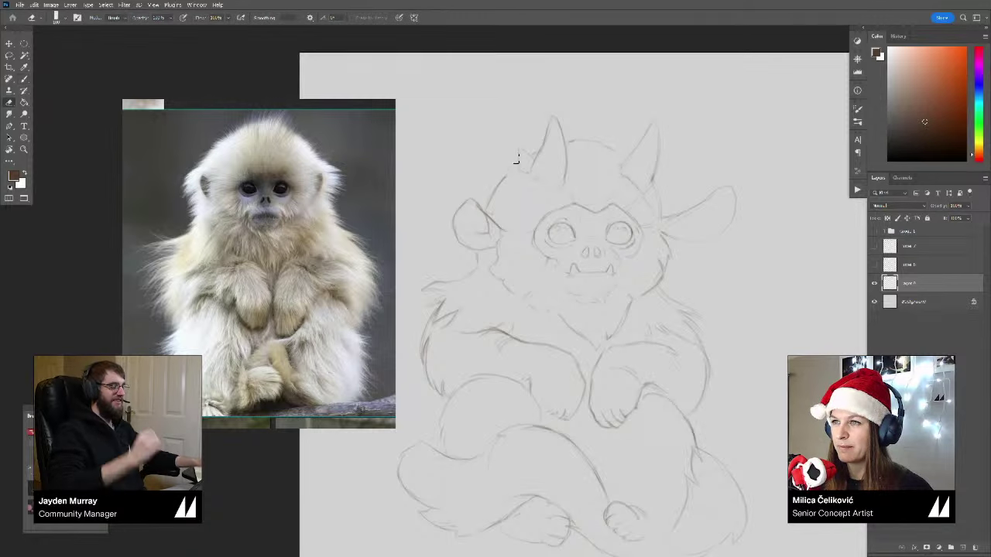
pyautogui.press('b')
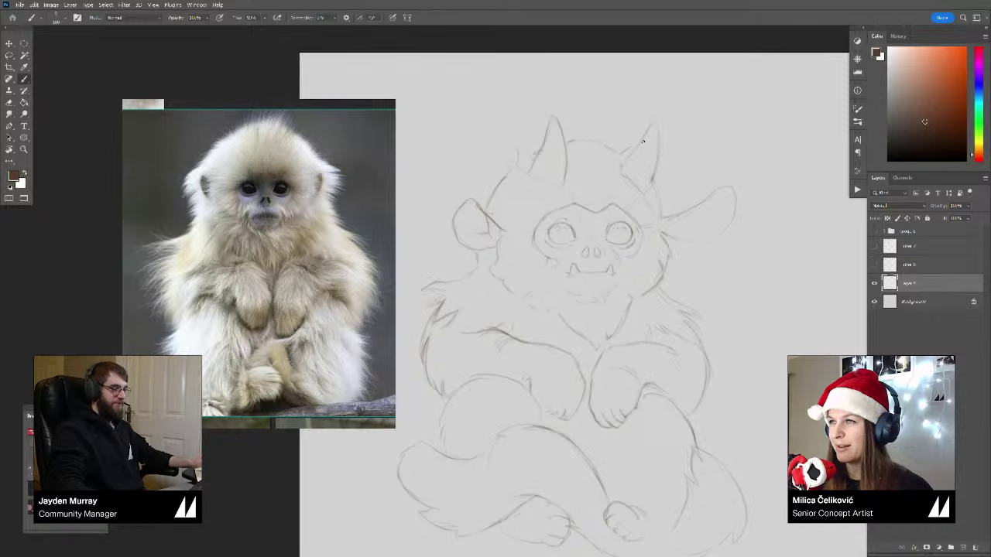
pyautogui.press('e')
# Step: Select the creature's facial features, scale them down slightly within the head, and check the proportions with the canvas mirrored
pyautogui.press('z')
pyautogui.moveTo(608, 136); pyautogui.dragTo(569, 138)
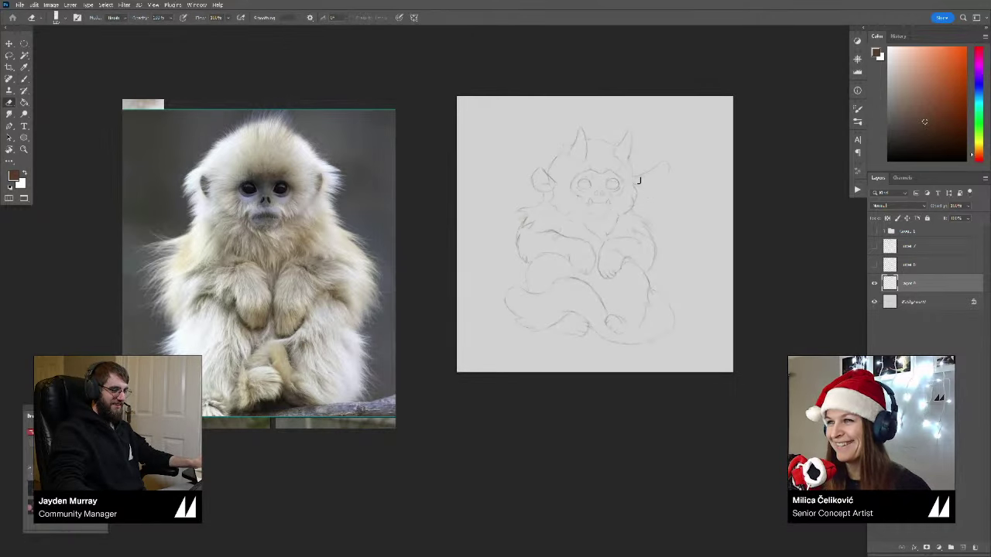
pyautogui.hotkey('ctrl', 'z')
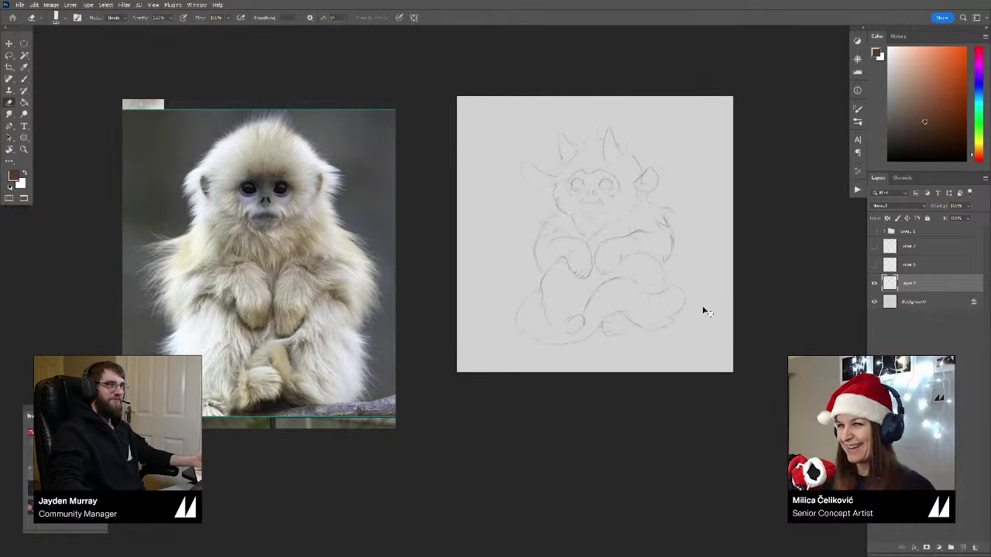
pyautogui.hotkey('ctrl', 'shift', 'z')
pyautogui.press('l')
pyautogui.scroll(3, 615, 143)
pyautogui.moveTo(579, 141)
pyautogui.mouseDown()
pyautogui.moveTo(524, 182)
pyautogui.moveTo(530, 212)
pyautogui.moveTo(589, 265)
pyautogui.moveTo(621, 239)
pyautogui.moveTo(658, 184)
pyautogui.moveTo(647, 153)
pyautogui.moveTo(616, 133)
pyautogui.moveTo(582, 139)
pyautogui.mouseUp()
pyautogui.hotkey('ctrl', 't')
pyautogui.moveTo(592, 263)
pyautogui.mouseDown()
pyautogui.moveTo(592, 245)
pyautogui.moveTo(607, 235)
pyautogui.mouseUp()
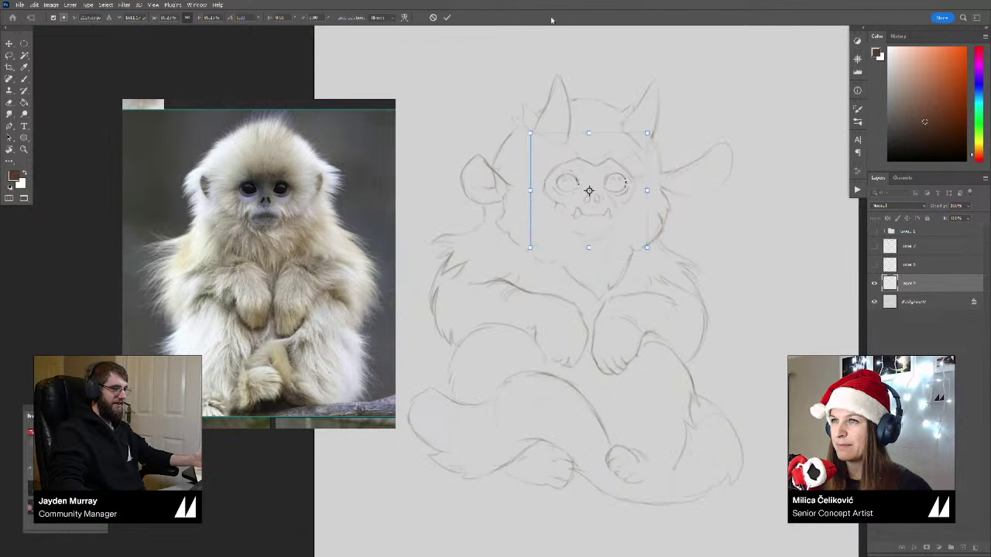
pyautogui.click(447, 17)
pyautogui.press('b')
pyautogui.scroll(-3, 542, 241)
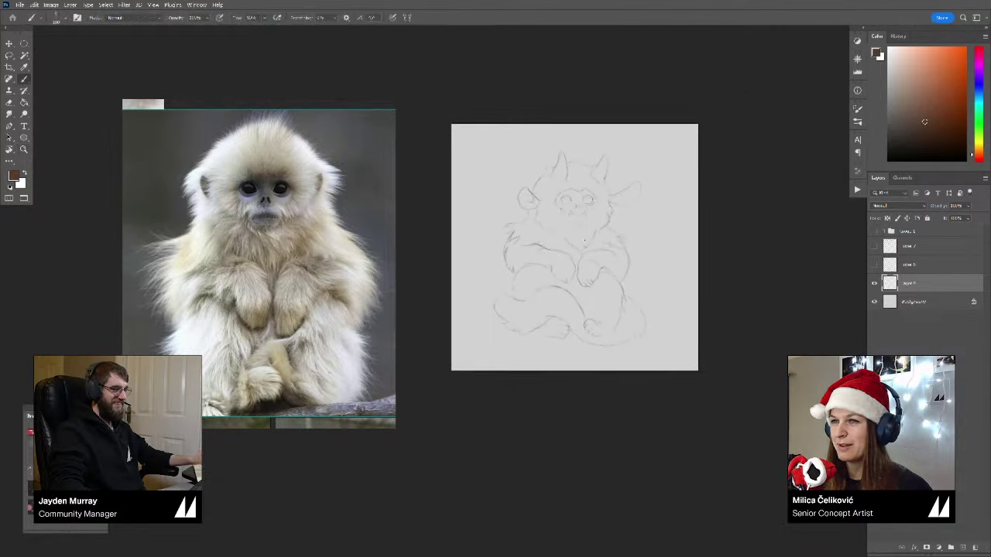
pyautogui.press('z')
pyautogui.click(584, 241)
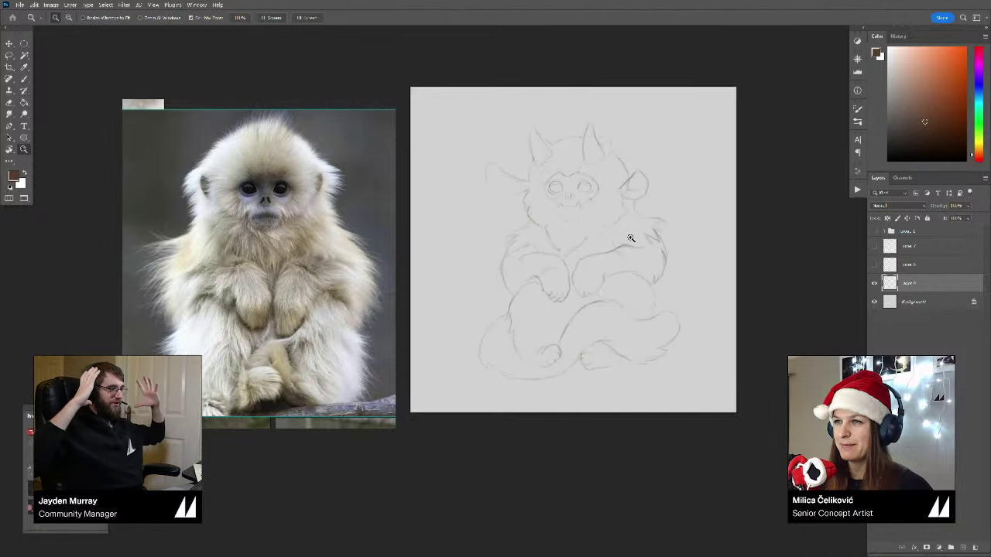
# Step: Restore the canvas from its mirrored view, duplicate the creature sketch layer and hide the original
pyautogui.hotkey('ctrl', 'shift', 'h')
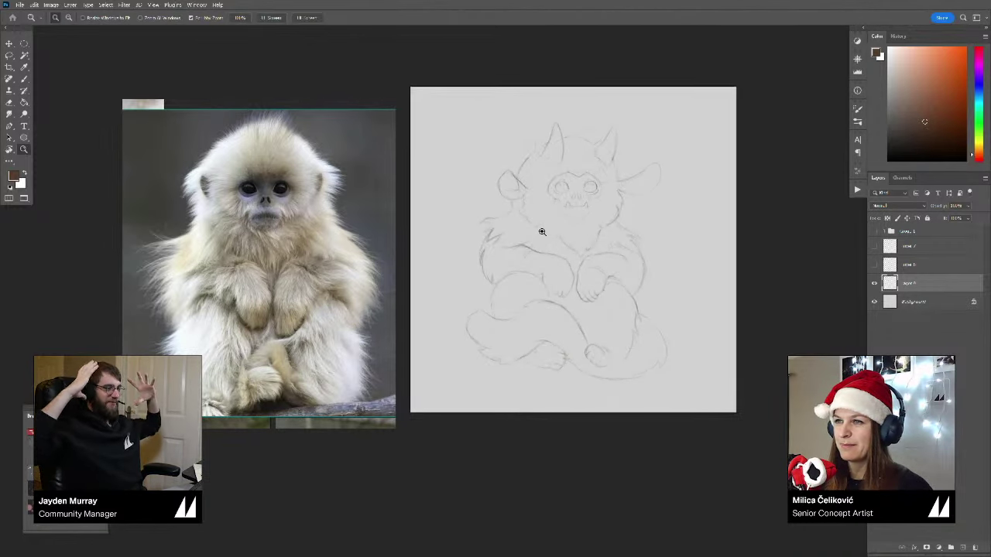
pyautogui.moveTo(579, 239); pyautogui.dragTo(642, 253)
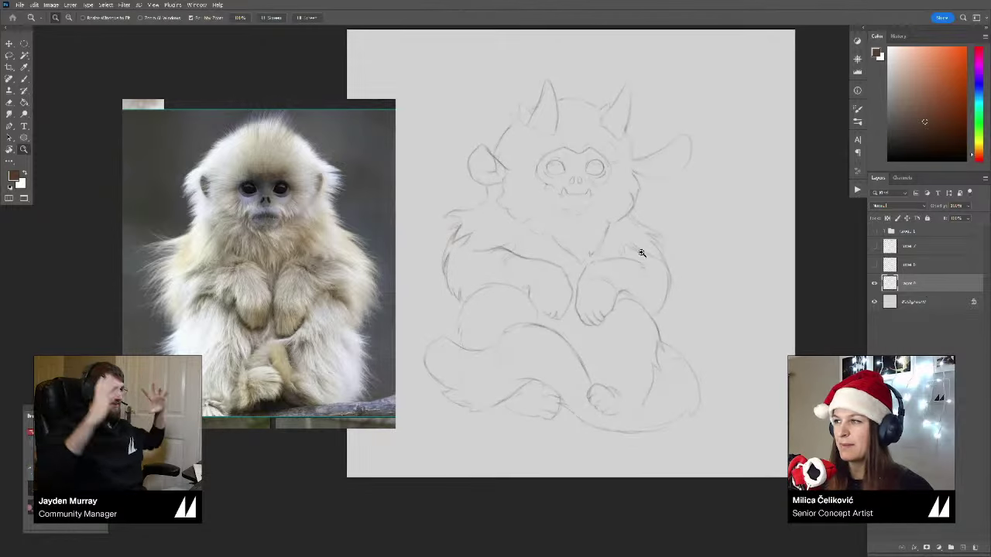
pyautogui.moveTo(930, 283); pyautogui.dragTo(964, 547)
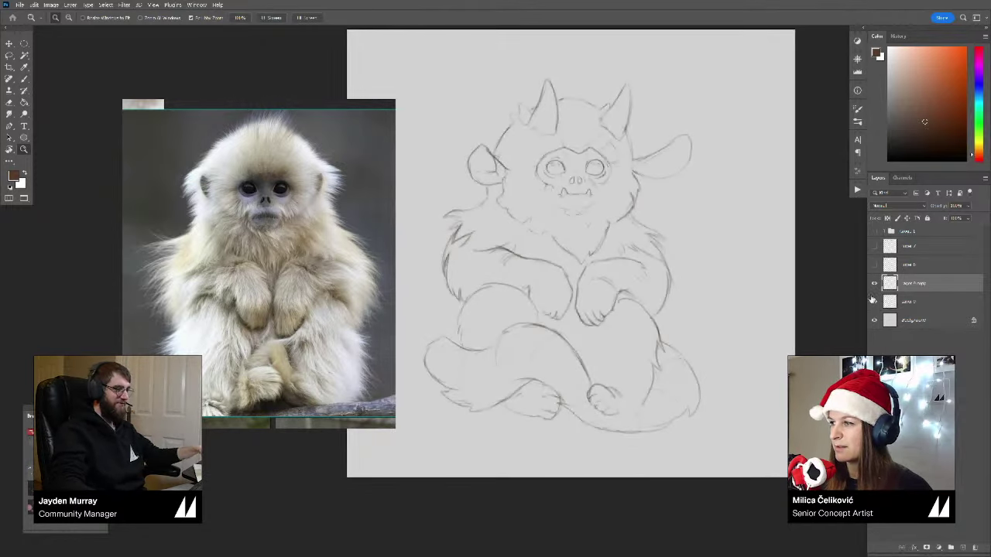
# Step: Erase the long outstretched ear, redraw it much shorter, and refine its outline with the canvas mirrored
pyautogui.scroll(-2, 669, 248)
pyautogui.press('e')
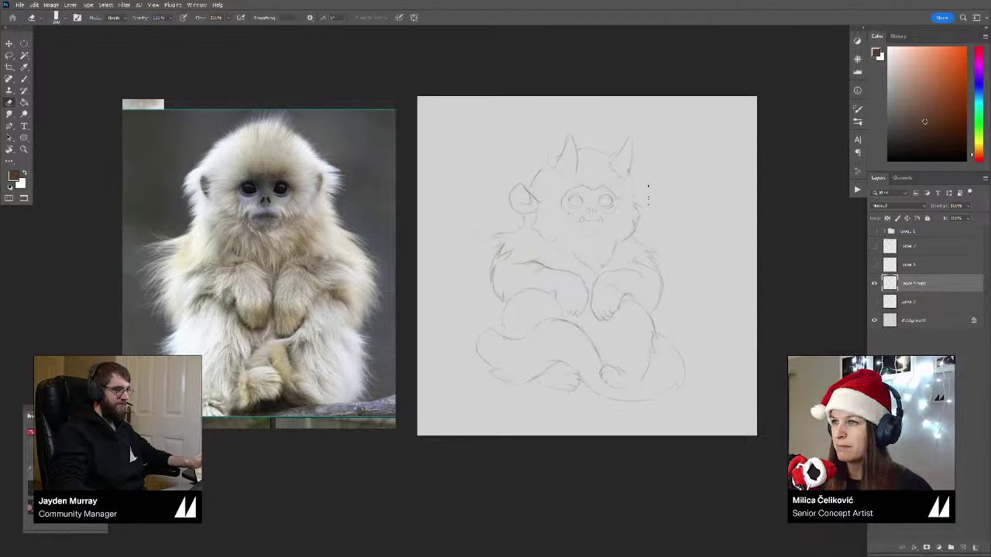
pyautogui.press('b')
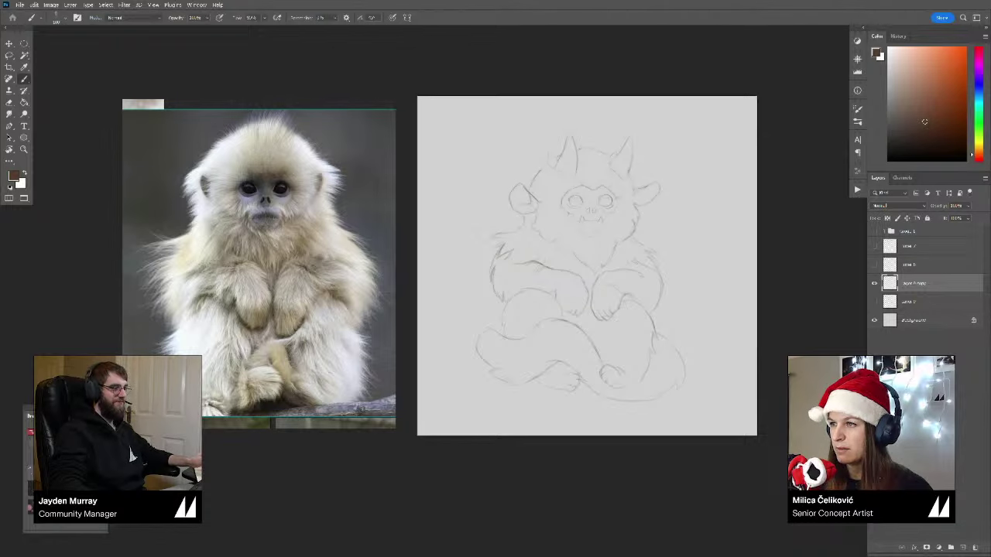
pyautogui.scroll(2, 602, 210)
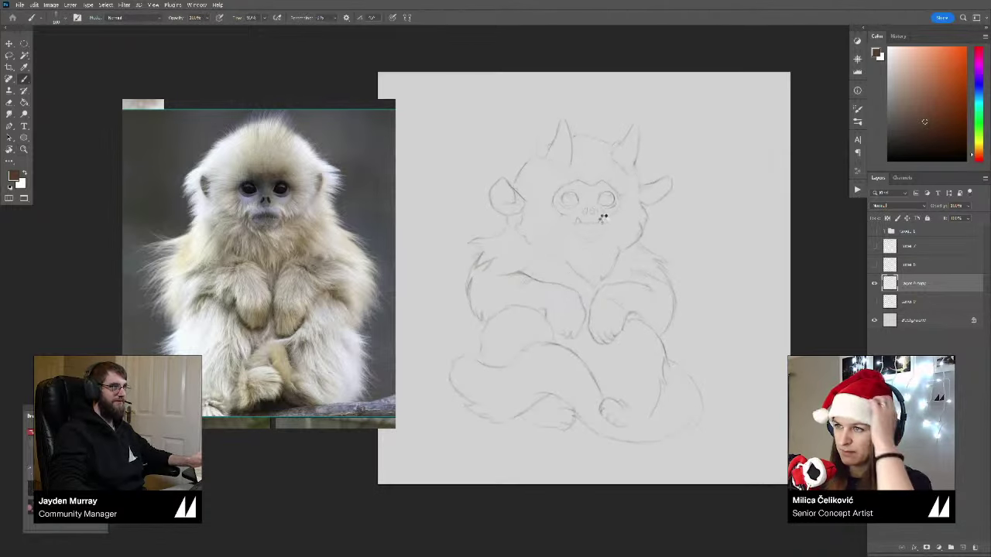
pyautogui.hotkey('ctrl', 'shift', 'h')
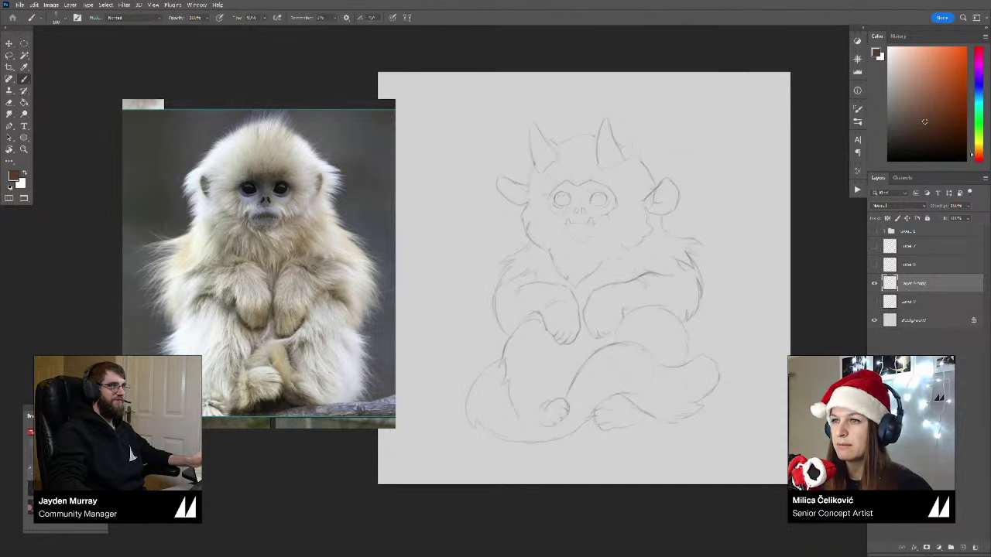
pyautogui.moveTo(496, 178); pyautogui.dragTo(520, 184)
pyautogui.moveTo(504, 151)
pyautogui.mouseDown()
pyautogui.moveTo(540, 150)
pyautogui.moveTo(593, 178)
pyautogui.mouseUp()
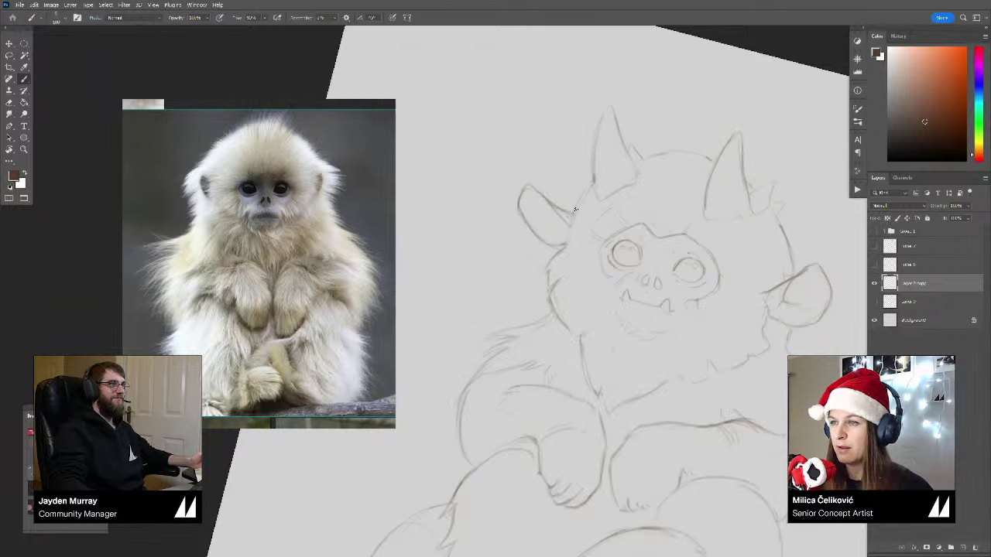
pyautogui.moveTo(597, 193); pyautogui.dragTo(521, 197)
pyautogui.moveTo(699, 144); pyautogui.dragTo(656, 87)
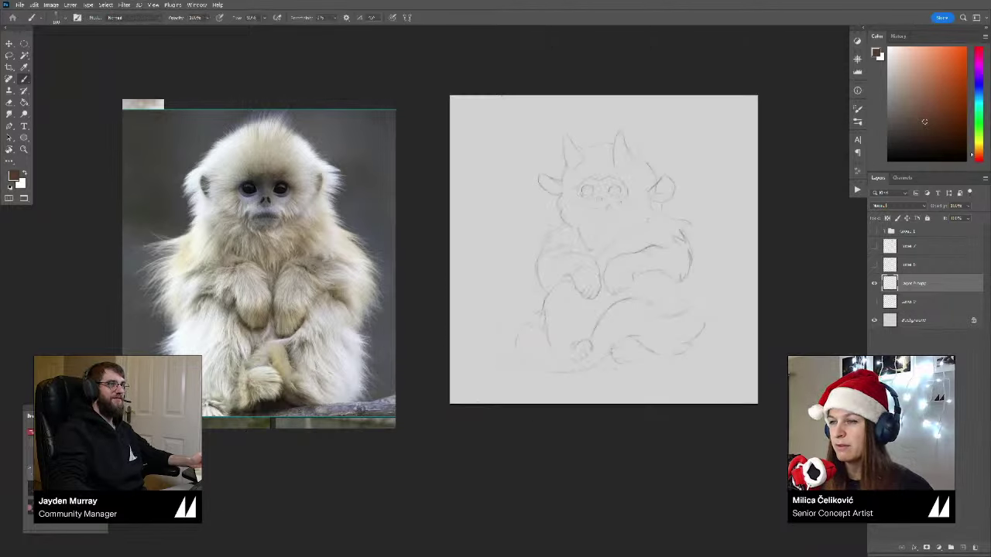
pyautogui.hotkey('ctrl', 'shift', 'h')
pyautogui.moveTo(709, 149); pyautogui.dragTo(705, 157)
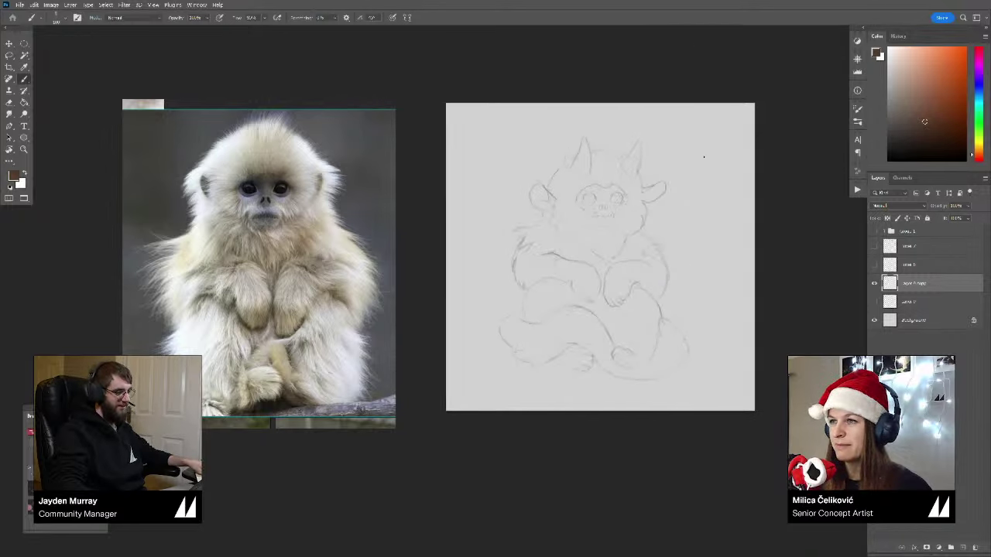
# Step: Sketch chin fur under the fanged mouth and refine the brow and face-patch outline around the eyes with a smaller brush
pyautogui.hotkey('ctrl', 'space')
pyautogui.moveTo(625, 214)
pyautogui.mouseDown()
pyautogui.moveTo(593, 244)
pyautogui.moveTo(625, 259)
pyautogui.moveTo(590, 238)
pyautogui.mouseUp()
pyautogui.press('b')
pyautogui.press('[')
pyautogui.press('[')
pyautogui.press('[')
pyautogui.press('[')
pyautogui.press('[')
pyautogui.press('b')
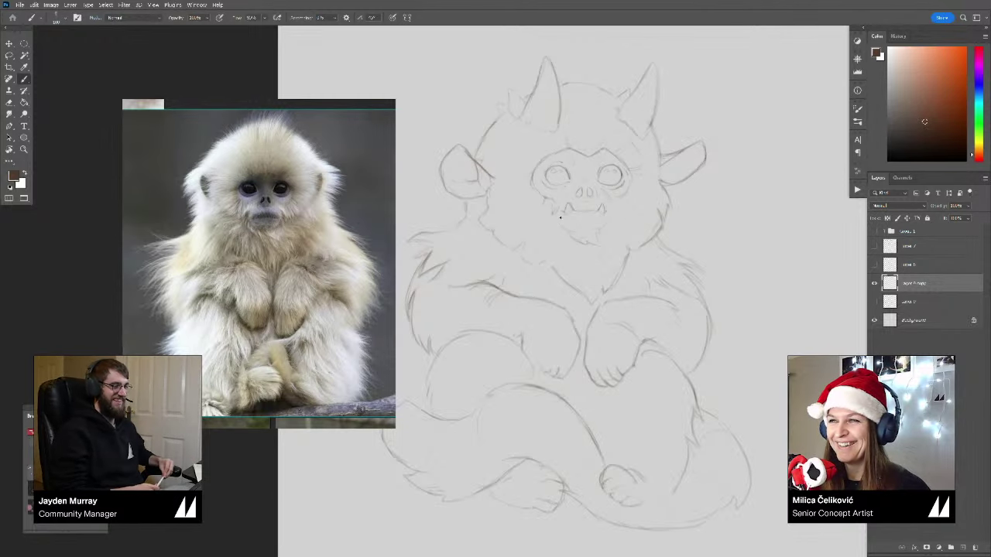
pyautogui.moveTo(566, 231); pyautogui.dragTo(605, 218)
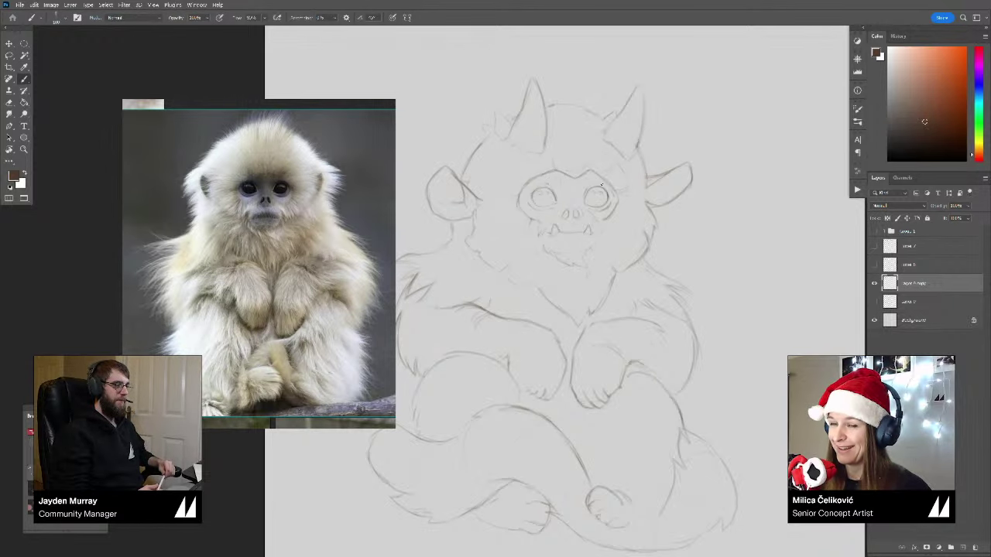
pyautogui.moveTo(588, 181); pyautogui.dragTo(590, 175)
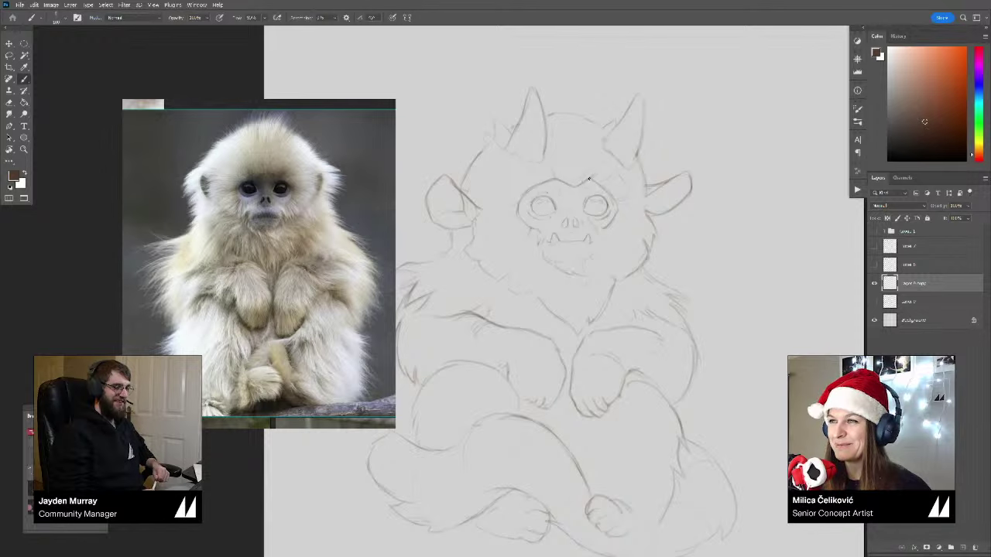
pyautogui.moveTo(618, 210); pyautogui.dragTo(614, 206)
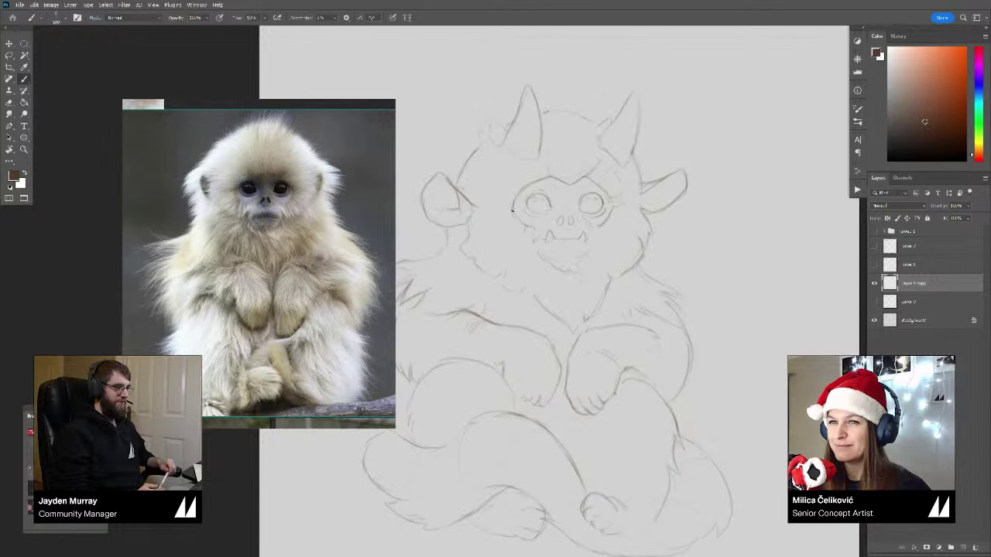
pyautogui.moveTo(580, 225); pyautogui.dragTo(590, 247)
# Step: Review the whole sketch by toggling its layer's visibility, and show the edit history
pyautogui.press('z')
pyautogui.click(576, 296)
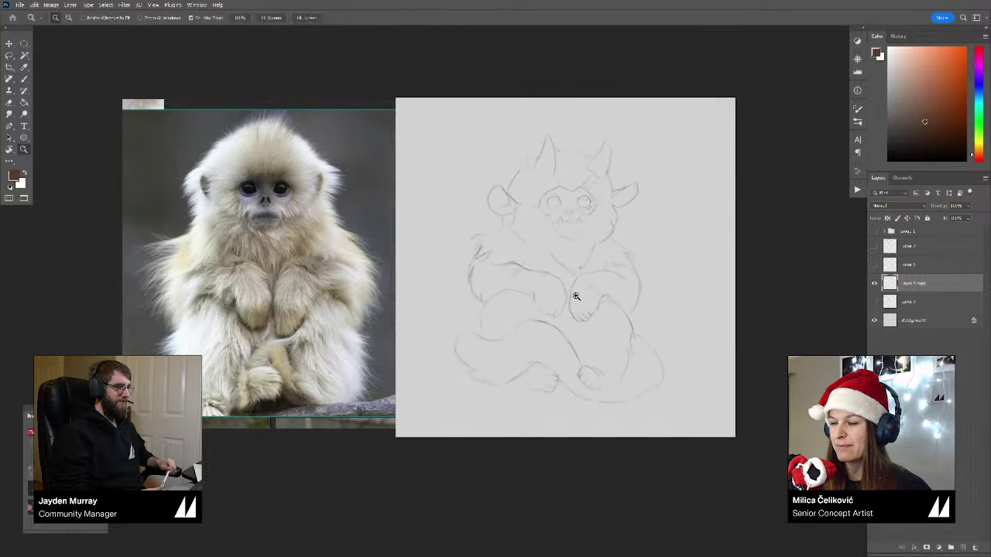
pyautogui.press('b')
pyautogui.click(874, 285)
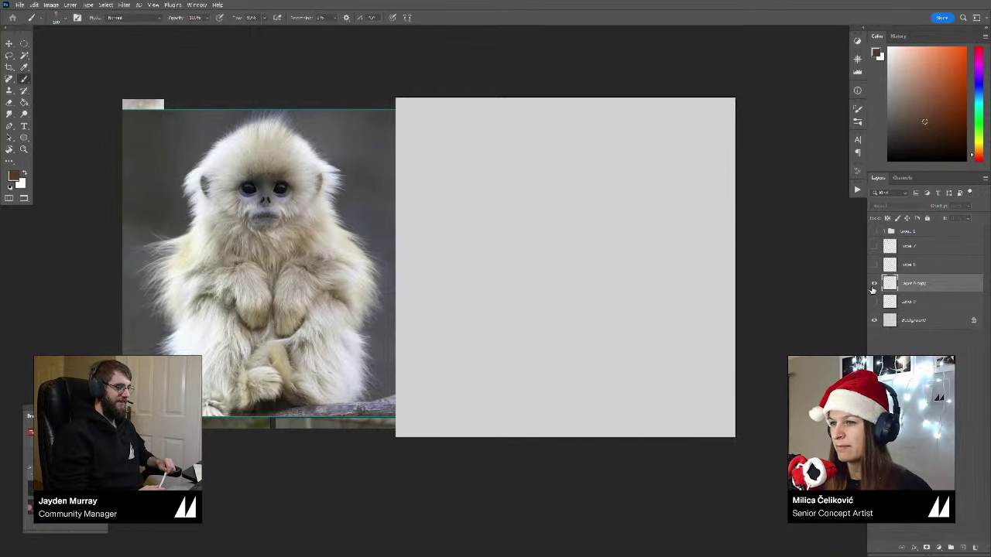
pyautogui.click(874, 285)
pyautogui.press('e')
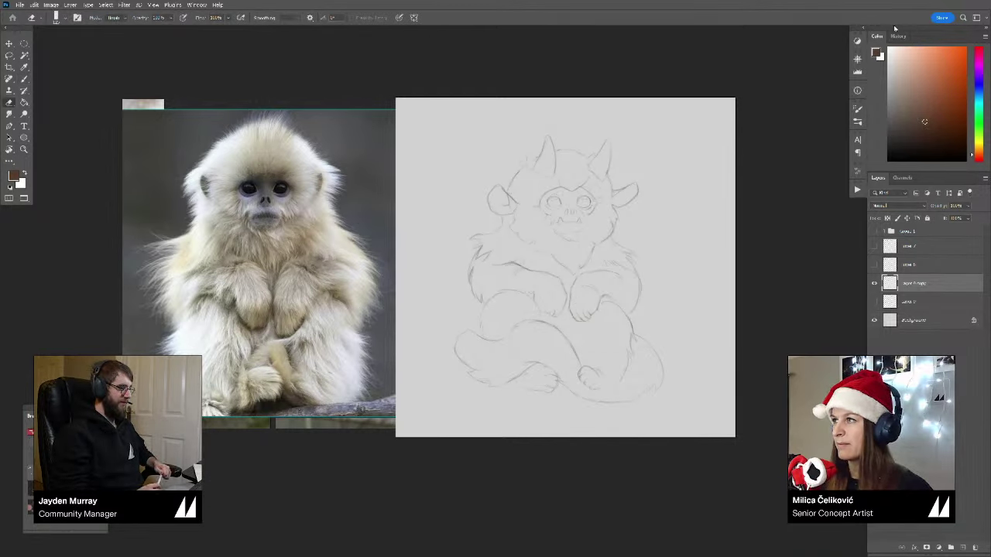
pyautogui.click(898, 36)
# Step: Erase the tail's wide outer loop beside the bent leg and redraw the leg and tail contours closer to the body
pyautogui.moveTo(744, 246); pyautogui.dragTo(761, 235)
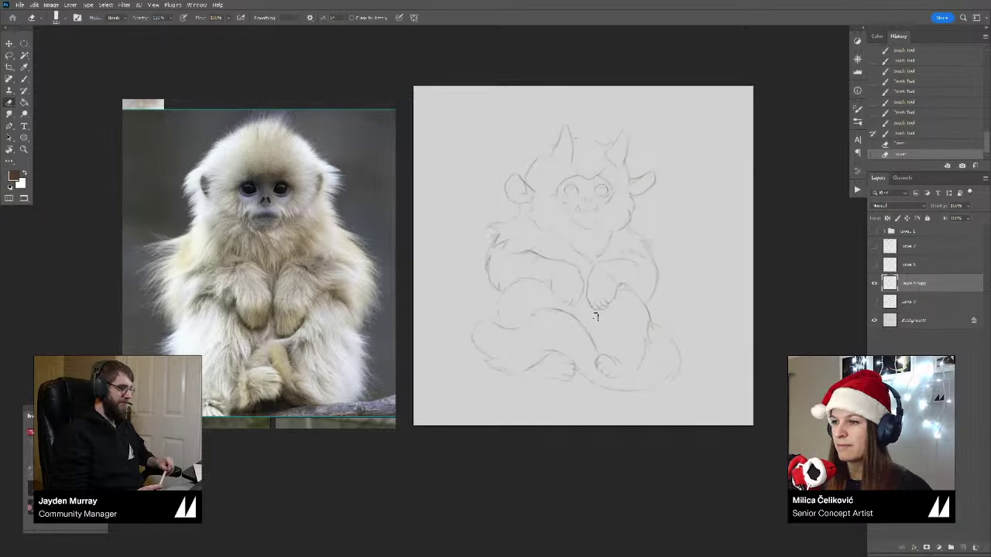
pyautogui.moveTo(650, 315)
pyautogui.mouseDown()
pyautogui.moveTo(651, 353)
pyautogui.moveTo(652, 331)
pyautogui.moveTo(669, 348)
pyautogui.moveTo(661, 356)
pyautogui.moveTo(675, 355)
pyautogui.moveTo(666, 340)
pyautogui.moveTo(671, 355)
pyautogui.moveTo(634, 390)
pyautogui.mouseUp()
pyautogui.press('b')
pyautogui.press('e')
pyautogui.press('b')
pyautogui.moveTo(648, 313)
pyautogui.mouseDown()
pyautogui.moveTo(630, 363)
pyautogui.moveTo(643, 373)
pyautogui.moveTo(623, 390)
pyautogui.mouseUp()
# Step: Erase and redraw the knee contour beneath the forearm on the tail-tip side
pyautogui.press('e')
pyautogui.moveTo(503, 306); pyautogui.dragTo(507, 311)
pyautogui.press('b')
pyautogui.moveTo(506, 303); pyautogui.dragTo(508, 319)
pyautogui.press('e')
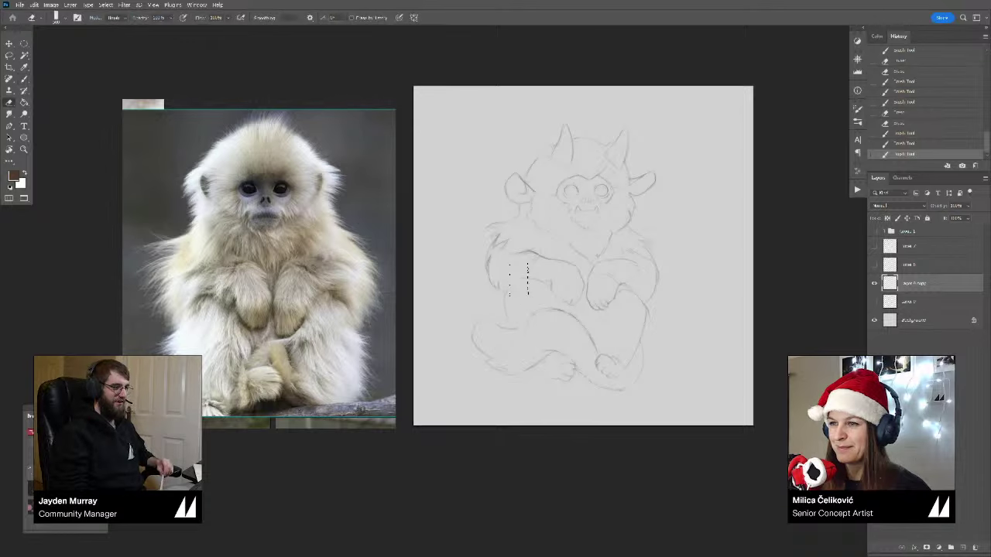
pyautogui.press('b')
pyautogui.moveTo(517, 282); pyautogui.dragTo(506, 318)
pyautogui.moveTo(508, 291); pyautogui.dragTo(505, 310)
pyautogui.press('e')
pyautogui.press('b')
pyautogui.moveTo(507, 301); pyautogui.dragTo(513, 325)
pyautogui.moveTo(508, 319); pyautogui.dragTo(516, 328)
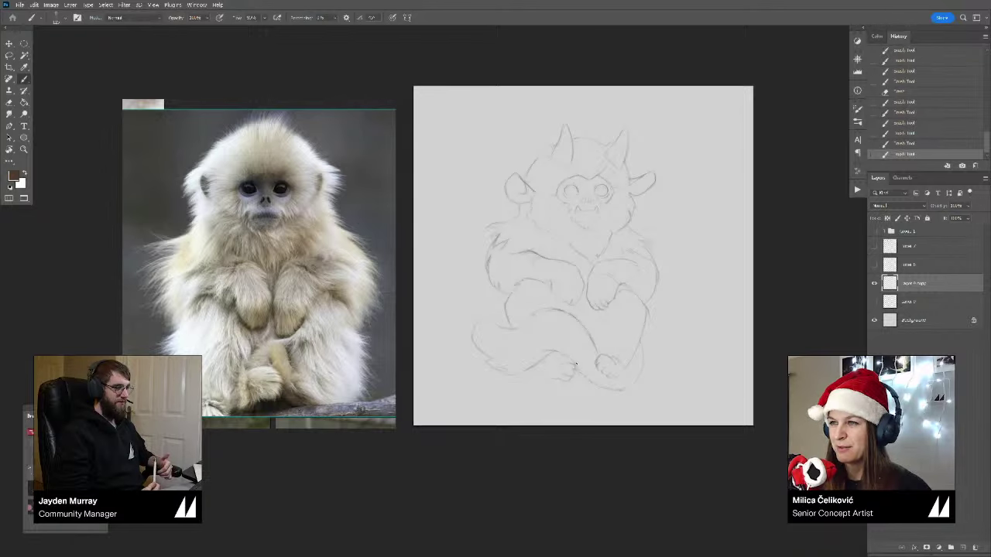
# Step: Mirror the canvas and rework the knee and lower-leg curve where it meets the raised tail tip
pyautogui.hotkey('ctrl', 'shift', 'h')
pyautogui.moveTo(622, 351); pyautogui.dragTo(600, 339)
pyautogui.press('e')
pyautogui.moveTo(657, 311)
pyautogui.mouseDown()
pyautogui.moveTo(664, 308)
pyautogui.moveTo(641, 315)
pyautogui.mouseUp()
pyautogui.press('b')
pyautogui.moveTo(647, 310)
pyautogui.mouseDown()
pyautogui.moveTo(673, 319)
pyautogui.moveTo(662, 346)
pyautogui.moveTo(663, 302)
pyautogui.moveTo(641, 301)
pyautogui.mouseUp()
pyautogui.press('e')
pyautogui.press('b')
pyautogui.moveTo(639, 297); pyautogui.dragTo(640, 314)
pyautogui.press('e')
pyautogui.moveTo(642, 295); pyautogui.dragTo(638, 315)
pyautogui.press('b')
pyautogui.moveTo(640, 303); pyautogui.dragTo(638, 315)
pyautogui.press('e')
pyautogui.press('b')
pyautogui.moveTo(640, 307); pyautogui.dragTo(636, 316)
pyautogui.moveTo(640, 309); pyautogui.dragTo(634, 317)
pyautogui.press('e')
# Step: Try reworking the tail's curve beneath the feet and around the outer side of the bent leg
pyautogui.scroll(2, 581, 371)
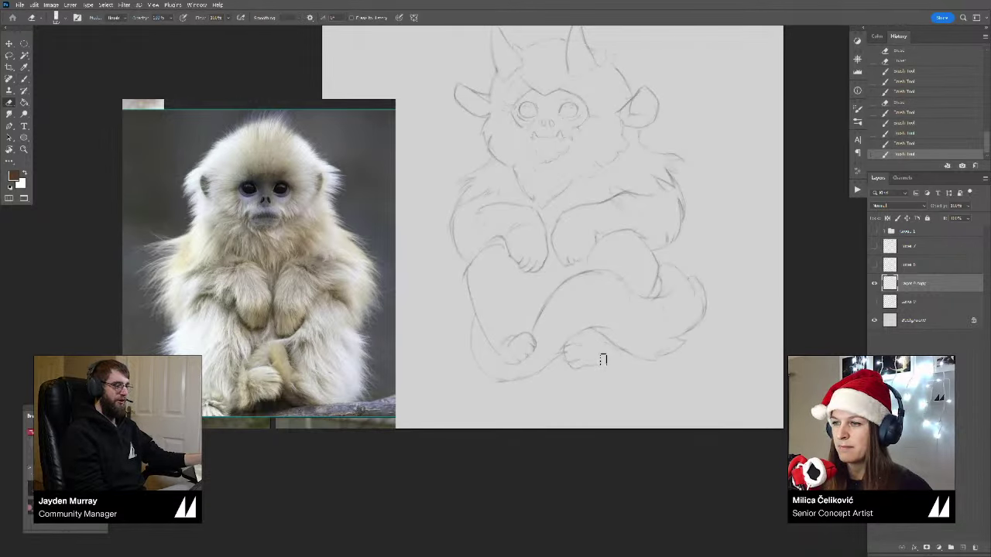
pyautogui.moveTo(602, 356); pyautogui.dragTo(596, 329)
pyautogui.press('b')
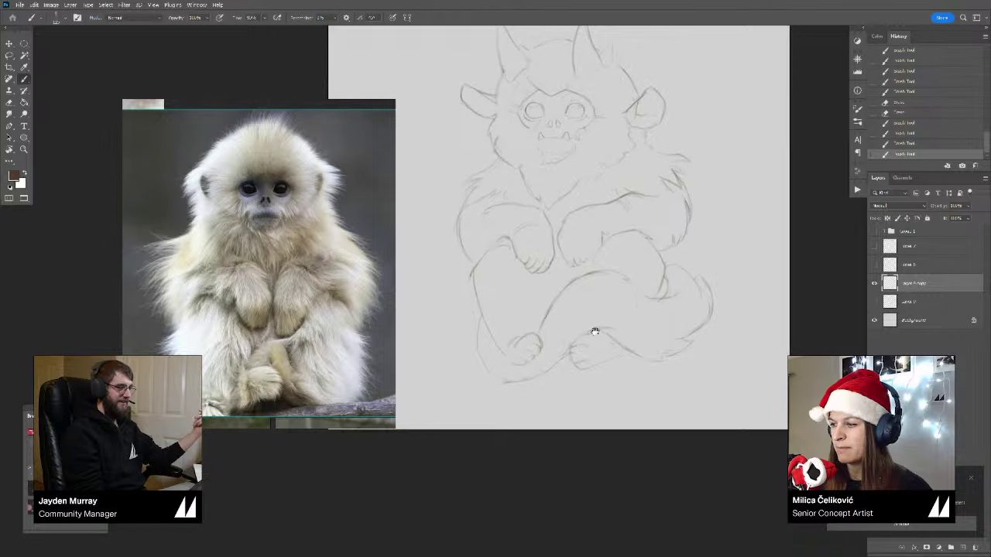
pyautogui.press('z')
pyautogui.moveTo(596, 312); pyautogui.dragTo(589, 323)
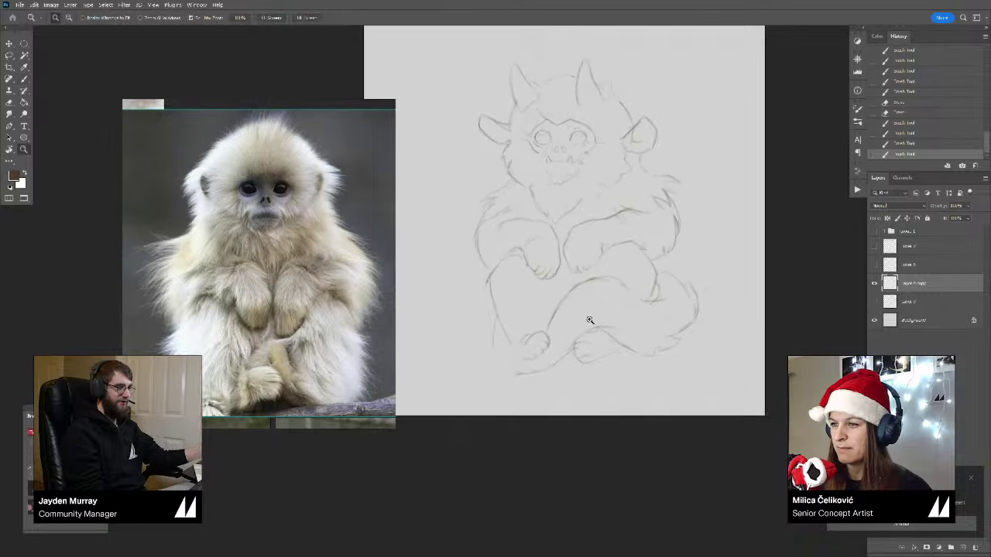
pyautogui.press('b')
pyautogui.moveTo(530, 340); pyautogui.dragTo(503, 372)
pyautogui.press('e')
pyautogui.moveTo(480, 306)
pyautogui.mouseDown()
pyautogui.moveTo(467, 315)
pyautogui.moveTo(485, 308)
pyautogui.mouseUp()
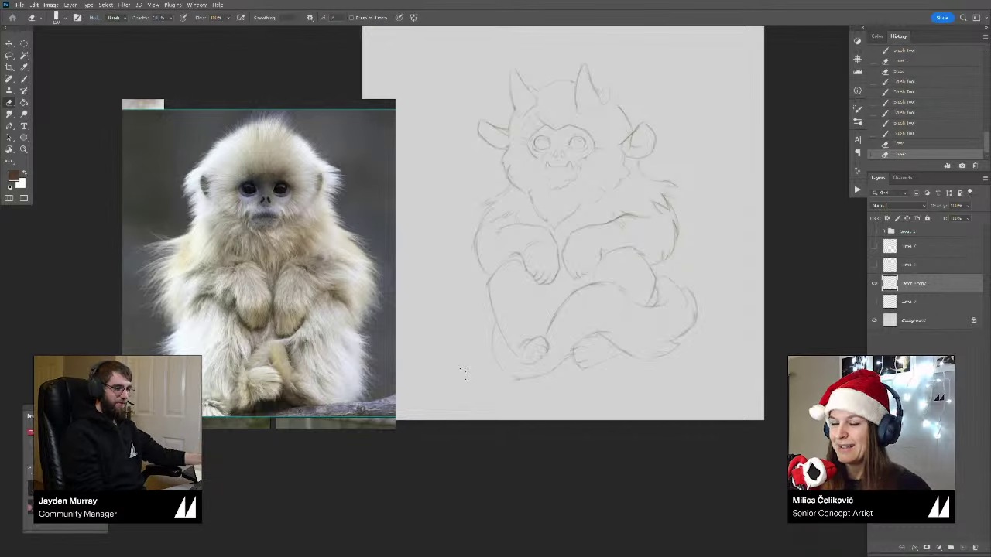
pyautogui.moveTo(464, 374); pyautogui.dragTo(486, 361)
pyautogui.moveTo(487, 361); pyautogui.dragTo(480, 394)
pyautogui.press('b')
pyautogui.click(485, 489)
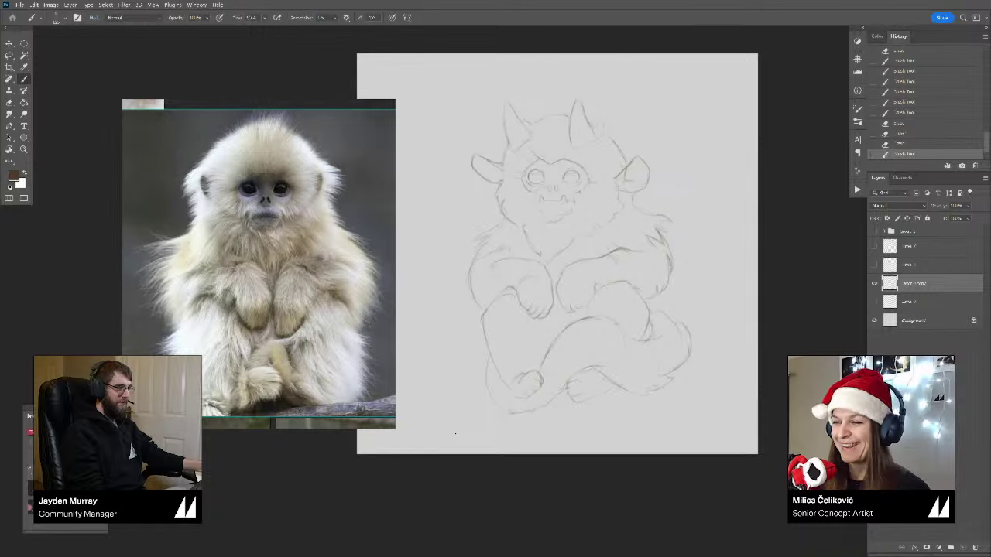
pyautogui.moveTo(553, 415); pyautogui.dragTo(546, 417)
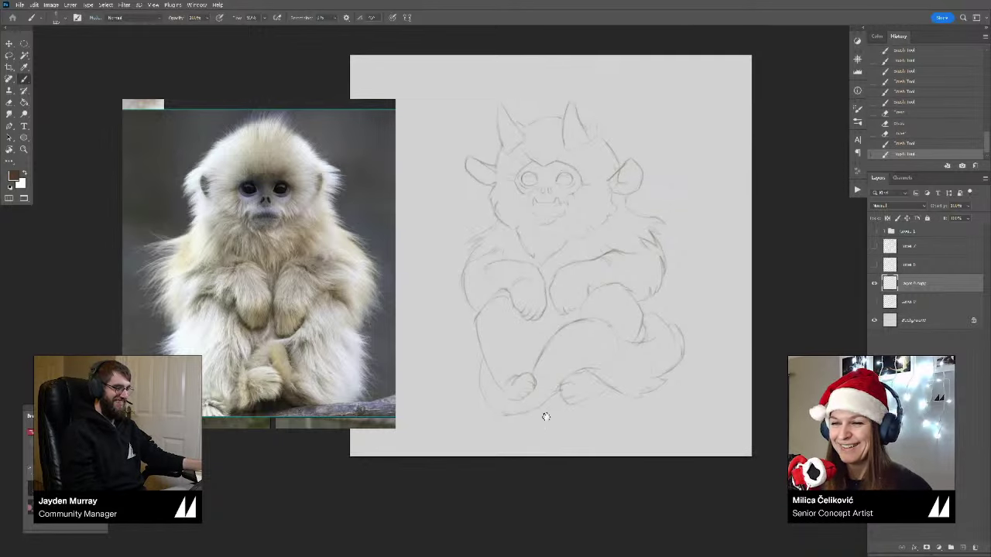
# Step: Try redrawing the tail's upper contour where it sweeps between the two legs
pyautogui.press('e')
pyautogui.moveTo(555, 335)
pyautogui.mouseDown()
pyautogui.moveTo(533, 370)
pyautogui.moveTo(535, 356)
pyautogui.mouseUp()
pyautogui.press('b')
pyautogui.moveTo(539, 345); pyautogui.dragTo(536, 355)
pyautogui.moveTo(548, 335); pyautogui.dragTo(539, 347)
pyautogui.moveTo(556, 332)
pyautogui.mouseDown()
pyautogui.moveTo(541, 344)
pyautogui.moveTo(554, 331)
pyautogui.mouseUp()
pyautogui.press('e')
pyautogui.press('b')
pyautogui.moveTo(573, 322)
pyautogui.mouseDown()
pyautogui.moveTo(511, 357)
pyautogui.moveTo(503, 381)
pyautogui.mouseUp()
pyautogui.press('e')
pyautogui.press('b')
pyautogui.press('z')
pyautogui.press('b')
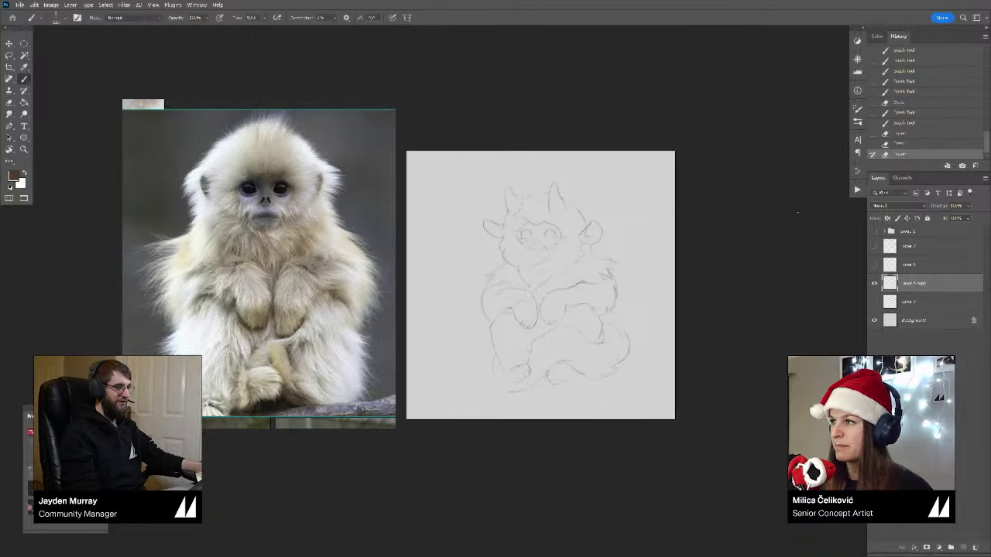
# Step: Erase the tail, both feet and the leftover lower-leg lines beneath the creature's knees
pyautogui.moveTo(693, 265); pyautogui.dragTo(701, 267)
pyautogui.press('e')
pyautogui.moveTo(635, 341)
pyautogui.mouseDown()
pyautogui.moveTo(639, 371)
pyautogui.moveTo(624, 387)
pyautogui.moveTo(631, 352)
pyautogui.moveTo(622, 385)
pyautogui.moveTo(602, 339)
pyautogui.moveTo(635, 362)
pyautogui.moveTo(609, 367)
pyautogui.moveTo(586, 337)
pyautogui.mouseUp()
pyautogui.press('[')
pyautogui.moveTo(577, 335)
pyautogui.mouseDown()
pyautogui.moveTo(553, 343)
pyautogui.moveTo(601, 364)
pyautogui.moveTo(562, 356)
pyautogui.moveTo(566, 363)
pyautogui.moveTo(566, 350)
pyautogui.moveTo(552, 356)
pyautogui.moveTo(580, 379)
pyautogui.moveTo(577, 349)
pyautogui.moveTo(626, 367)
pyautogui.moveTo(643, 355)
pyautogui.moveTo(561, 370)
pyautogui.mouseUp()
pyautogui.press(']')
pyautogui.moveTo(561, 372)
pyautogui.mouseDown()
pyautogui.moveTo(561, 381)
pyautogui.moveTo(559, 369)
pyautogui.mouseUp()
pyautogui.scroll(1, 560, 369)
pyautogui.press('e')
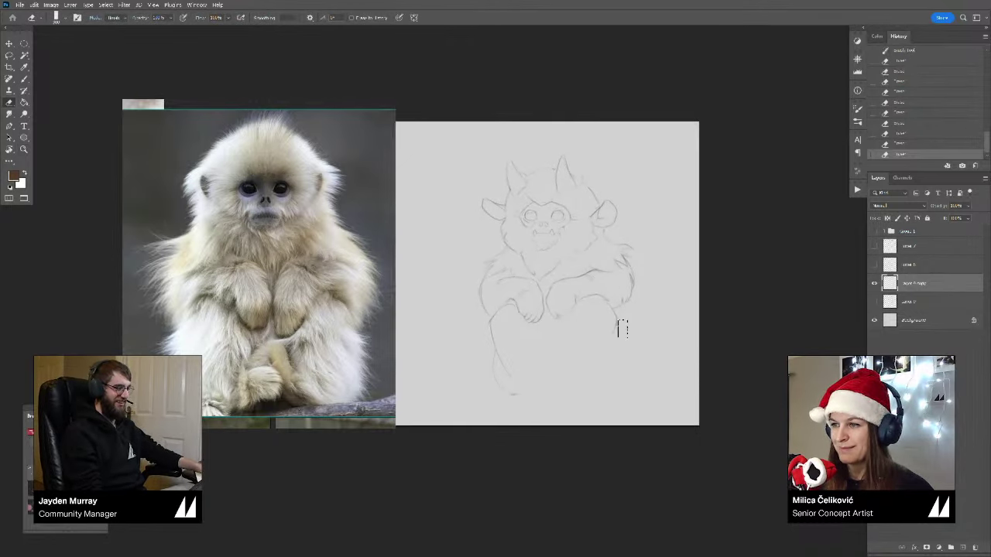
pyautogui.press('z')
pyautogui.scroll(1, 578, 362)
pyautogui.scroll(1, 578, 362)
pyautogui.press('e')
# Step: Sketch light foot contours between the lower ends of the two bent legs
pyautogui.press('b')
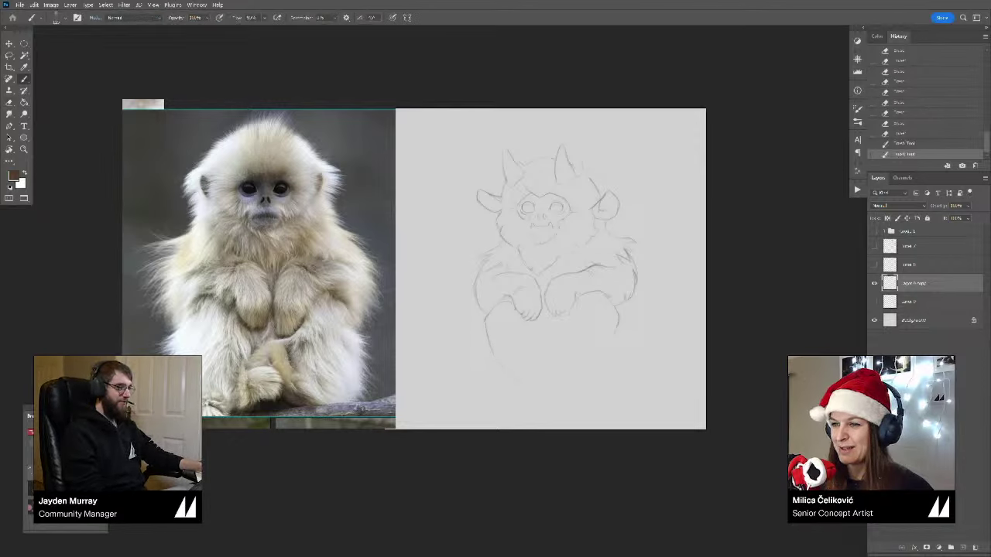
pyautogui.moveTo(504, 366); pyautogui.dragTo(511, 365)
pyautogui.moveTo(516, 362); pyautogui.dragTo(522, 360)
pyautogui.moveTo(526, 360); pyautogui.dragTo(536, 356)
pyautogui.moveTo(535, 359); pyautogui.dragTo(539, 357)
pyautogui.moveTo(539, 359); pyautogui.dragTo(544, 356)
pyautogui.moveTo(542, 358); pyautogui.dragTo(547, 356)
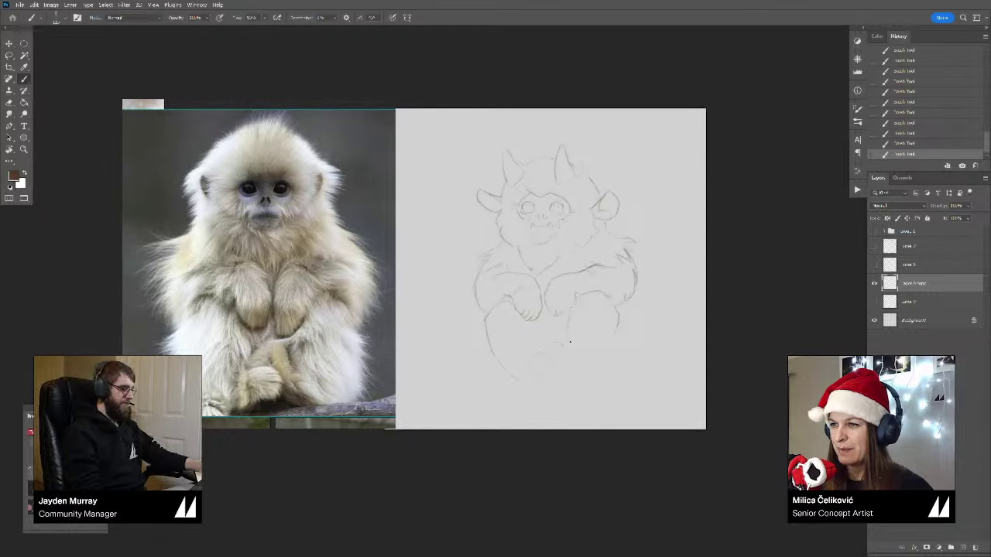
# Step: Redraw the leg under the fluffier forearm as an upright rounded shape with a foot tucked beside it
pyautogui.press('e')
pyautogui.press('b')
pyautogui.moveTo(617, 333); pyautogui.dragTo(617, 312)
pyautogui.moveTo(614, 302); pyautogui.dragTo(613, 347)
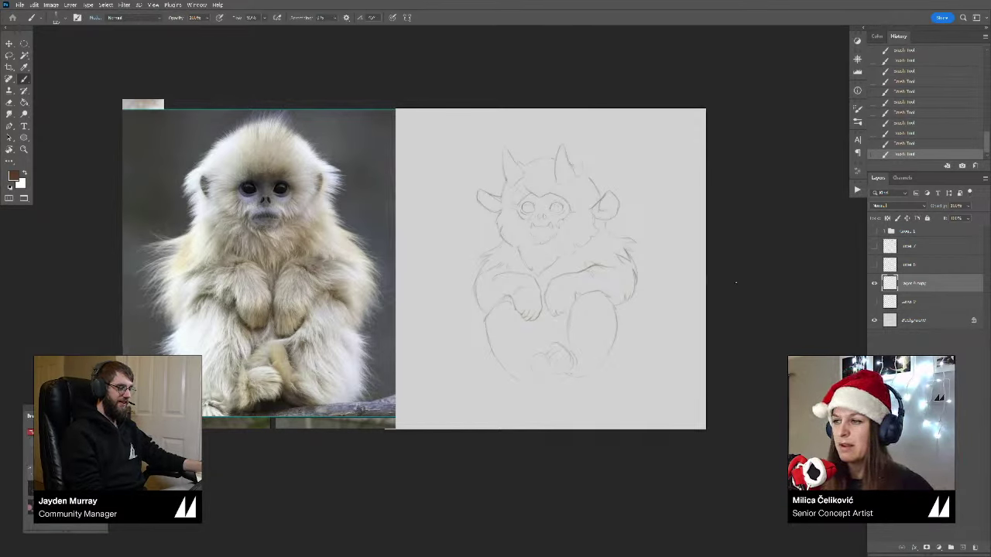
# Step: Soften the lower leg contours with the eraser and mirror the canvas
pyautogui.press('e')
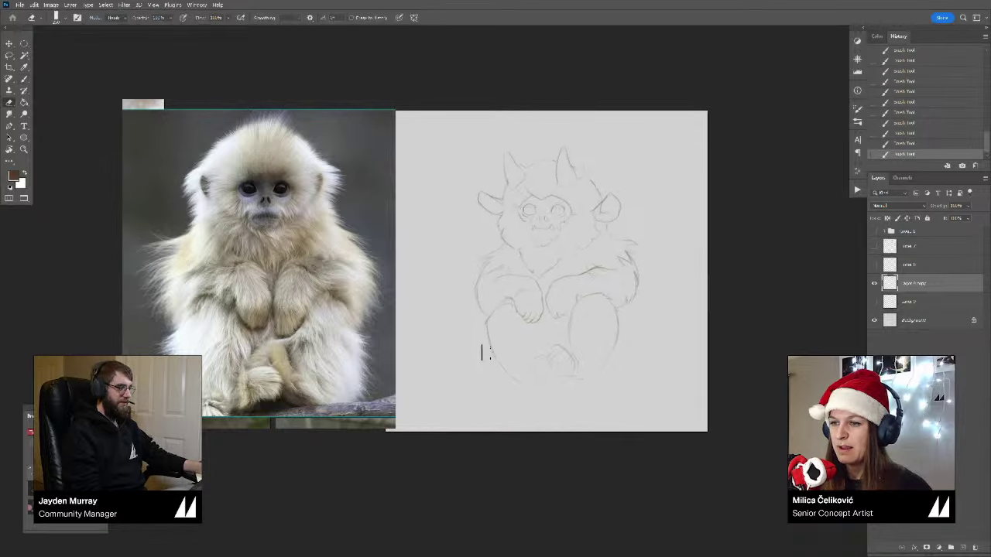
pyautogui.moveTo(484, 352); pyautogui.dragTo(501, 389)
pyautogui.moveTo(578, 394); pyautogui.dragTo(588, 396)
pyautogui.hotkey('ctrl', 'shift', 'h')
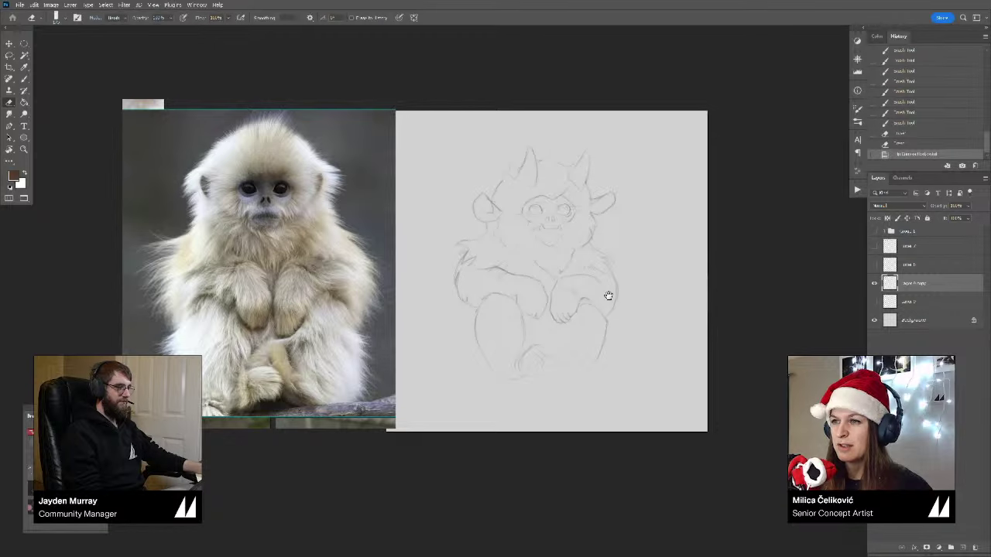
# Step: Sketch the inner thigh contour of the leg below the clawed paw with short strokes towards the feet
pyautogui.press('z')
pyautogui.moveTo(595, 307)
pyautogui.mouseDown()
pyautogui.moveTo(559, 358)
pyautogui.moveTo(574, 360)
pyautogui.moveTo(558, 342)
pyautogui.mouseUp()
pyautogui.press('b')
pyautogui.click(563, 336)
pyautogui.click(562, 335)
pyautogui.moveTo(558, 335); pyautogui.dragTo(558, 339)
pyautogui.moveTo(559, 338); pyautogui.dragTo(556, 343)
pyautogui.moveTo(557, 341); pyautogui.dragTo(554, 351)
pyautogui.moveTo(555, 346); pyautogui.dragTo(553, 351)
pyautogui.moveTo(555, 349); pyautogui.dragTo(521, 329)
# Step: Erase and touch up the inner contour of the opposite leg, just beneath the forearm
pyautogui.press('e')
pyautogui.click(520, 329)
pyautogui.press('b')
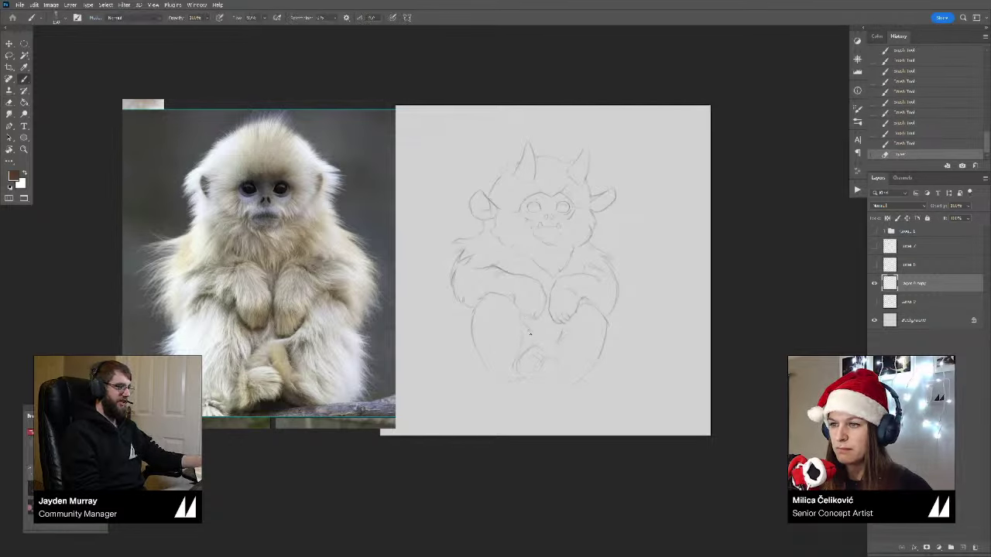
pyautogui.press('e')
pyautogui.click(508, 317)
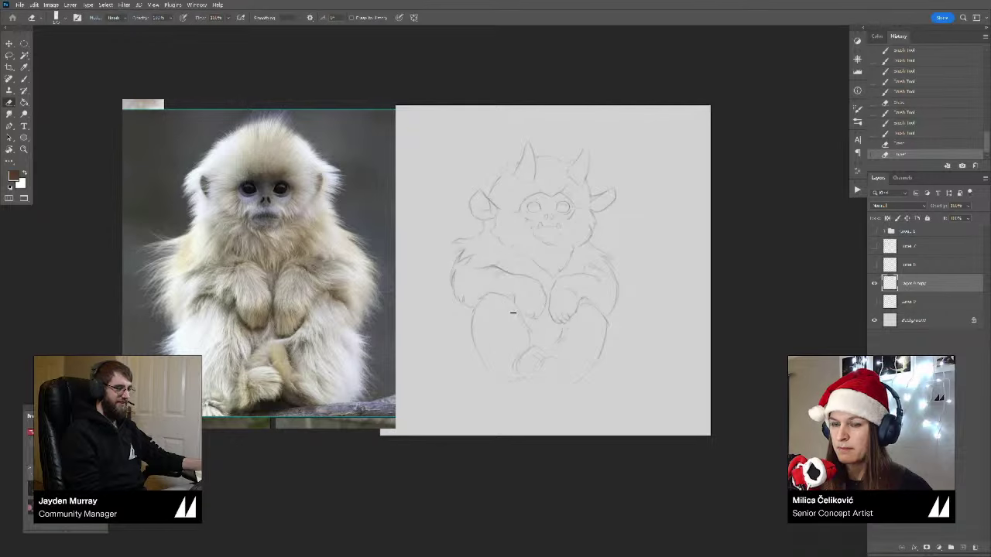
# Step: Rework the underside and upper contour of the fluffier forearm near the wrist with alternating brush and eraser strokes
pyautogui.press('b')
pyautogui.moveTo(502, 294); pyautogui.dragTo(518, 305)
pyautogui.press('e')
pyautogui.press('b')
pyautogui.press('e')
pyautogui.press('b')
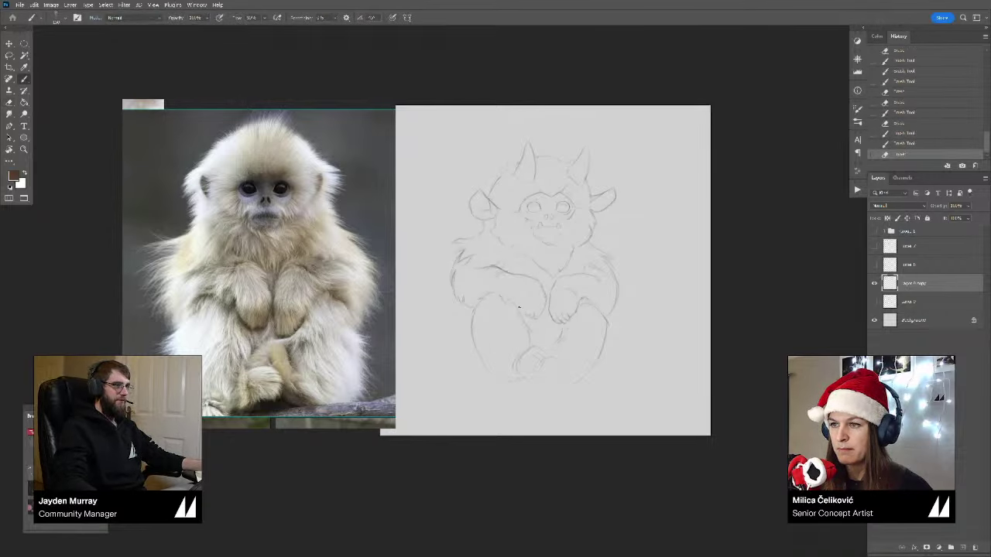
pyautogui.press('e')
pyautogui.click(516, 274)
pyautogui.press('b')
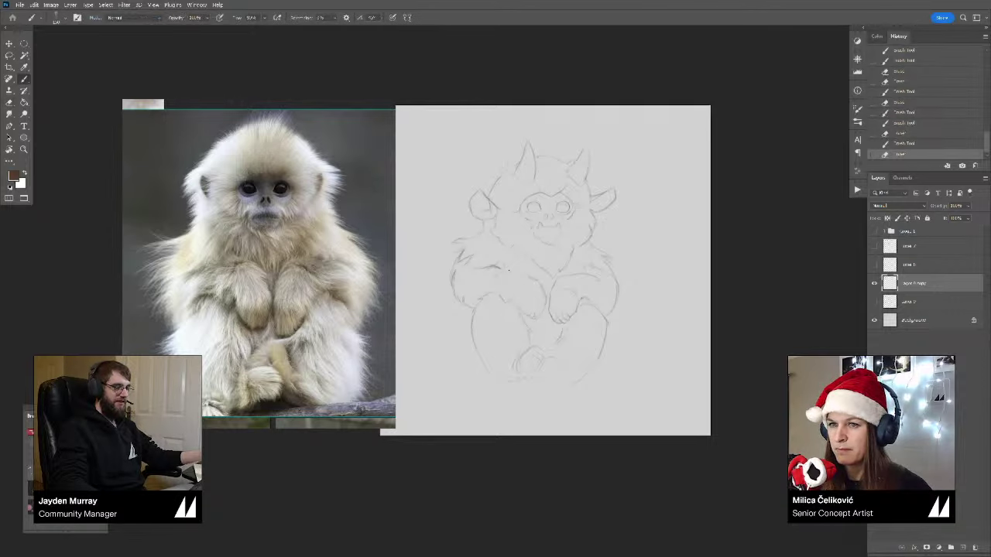
# Step: Redraw the upper contour of the fluffier forearm down to the rounded back of its hand
pyautogui.press('e')
pyautogui.click(499, 271)
pyautogui.press('b')
pyautogui.click(530, 280)
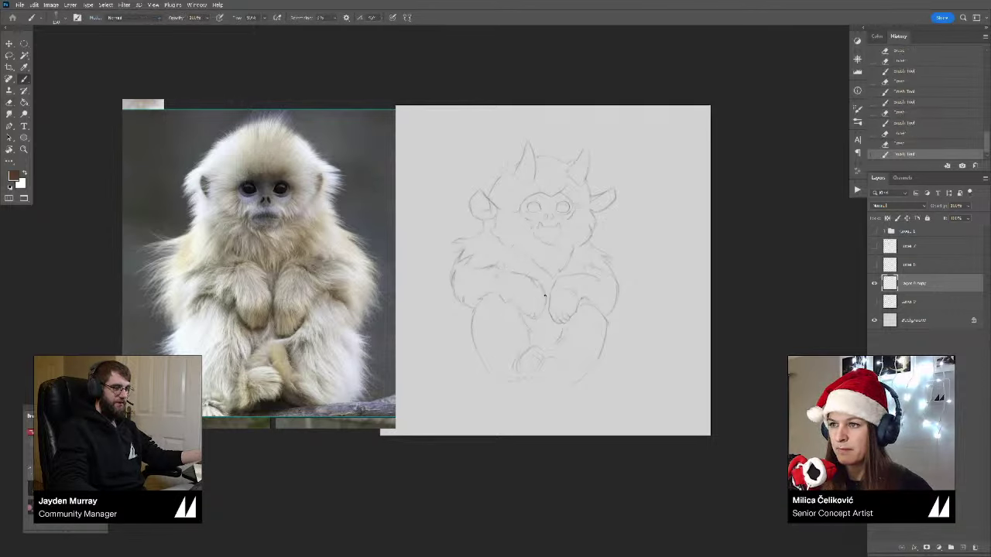
pyautogui.press('e')
pyautogui.click(534, 277)
pyautogui.press('b')
pyautogui.click(540, 295)
pyautogui.press('e')
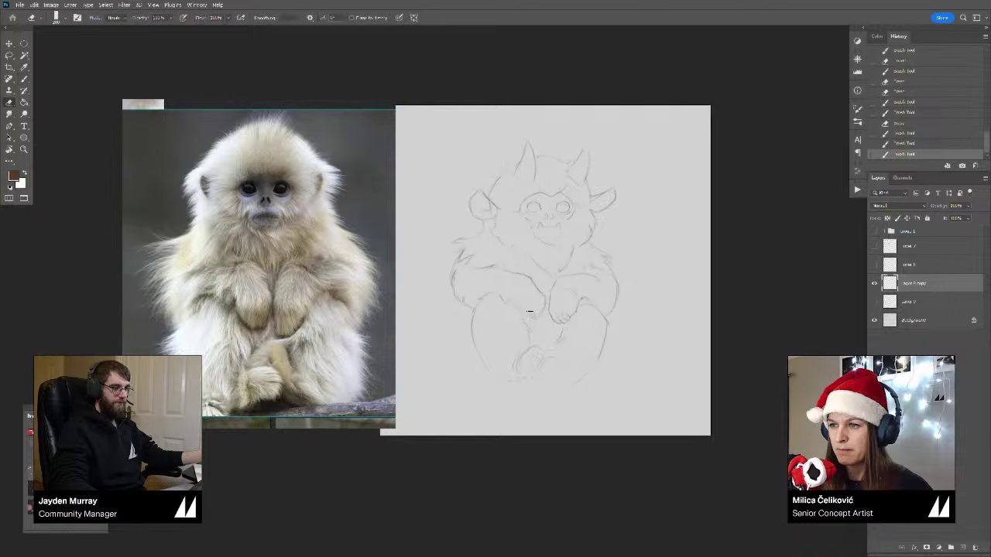
# Step: Clean up the lower edge of the fluffier arm's hand and touch up the creature's fangs
pyautogui.moveTo(529, 312); pyautogui.dragTo(534, 316)
pyautogui.press('b')
pyautogui.click(517, 305)
pyautogui.click(530, 312)
pyautogui.click(560, 229)
pyautogui.click(565, 226)
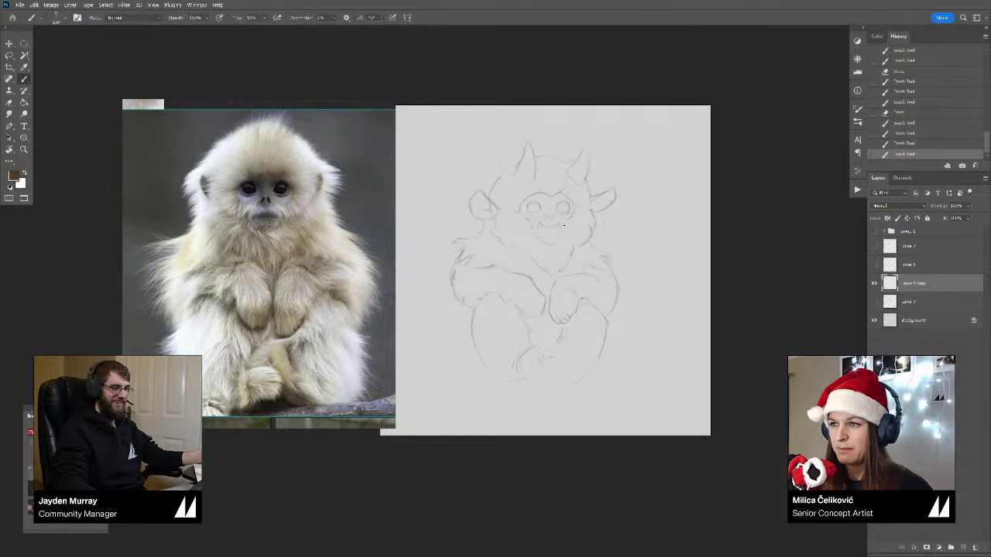
pyautogui.scroll(1, 570, 324)
# Step: Erase and redraw the fingertips of the clawed paw with short strokes
pyautogui.press('e')
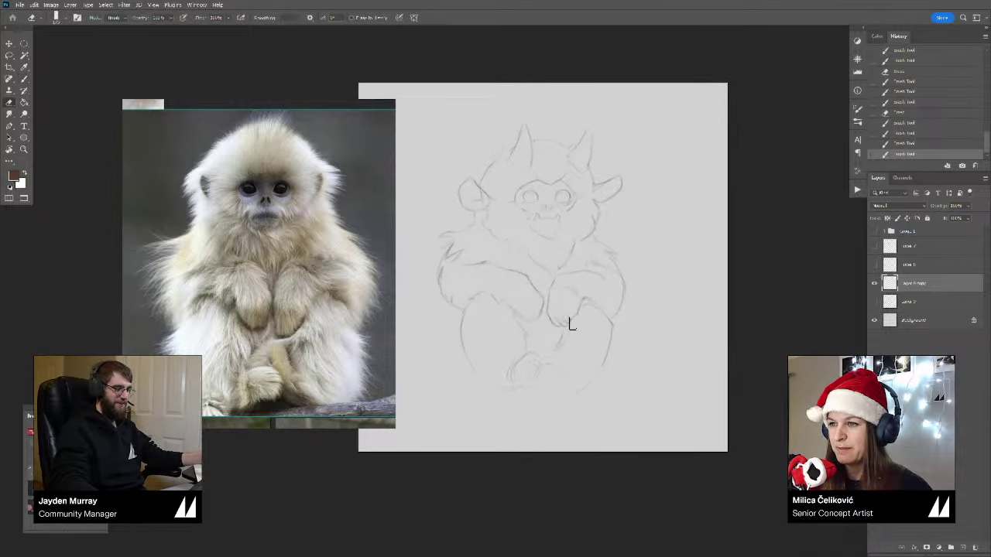
pyautogui.moveTo(565, 328); pyautogui.dragTo(567, 329)
pyautogui.press('b')
pyautogui.moveTo(566, 324); pyautogui.dragTo(569, 328)
pyautogui.moveTo(569, 328); pyautogui.dragTo(571, 325)
pyautogui.moveTo(569, 322); pyautogui.dragTo(575, 321)
pyautogui.moveTo(574, 319); pyautogui.dragTo(576, 322)
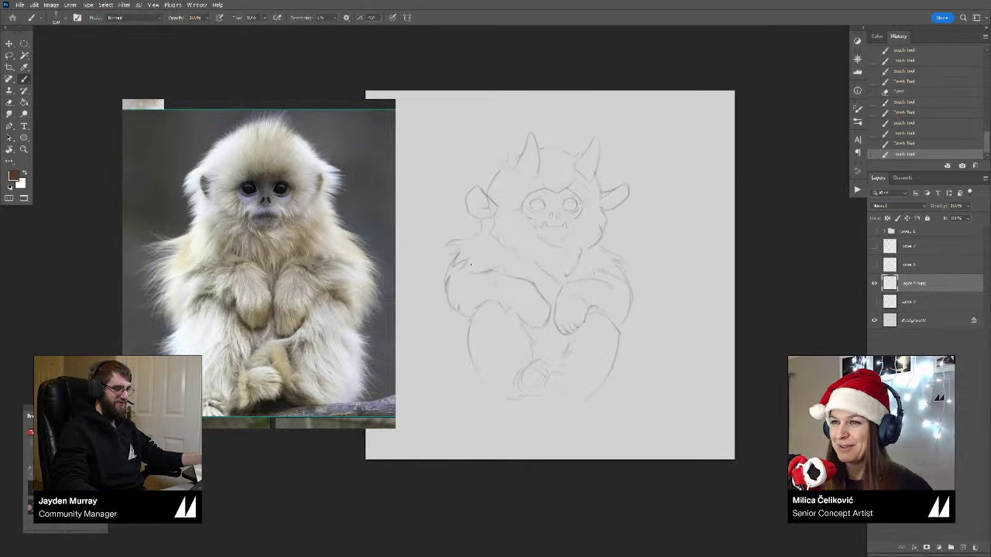
# Step: Clean up the fur around the fluffier arm's shoulder and toggle the creature sketch layer to check it
pyautogui.press('e')
pyautogui.press('b')
pyautogui.moveTo(443, 255); pyautogui.dragTo(488, 284)
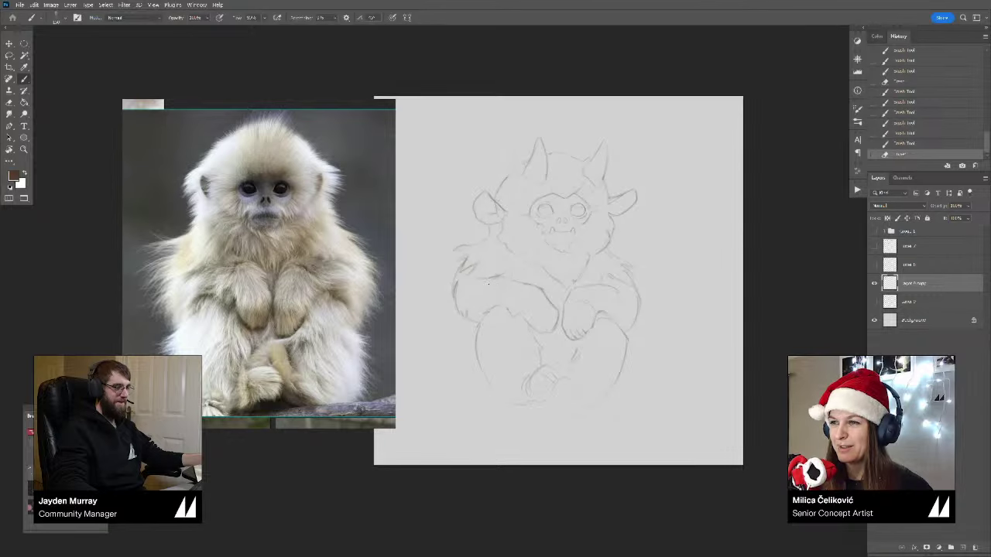
pyautogui.click(874, 284)
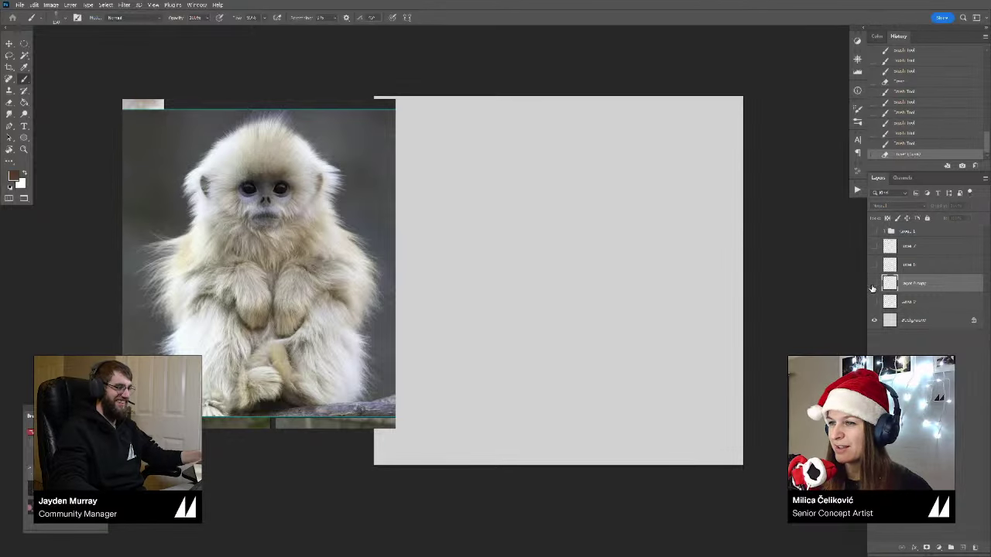
pyautogui.click(874, 285)
pyautogui.click(874, 285)
pyautogui.click(873, 285)
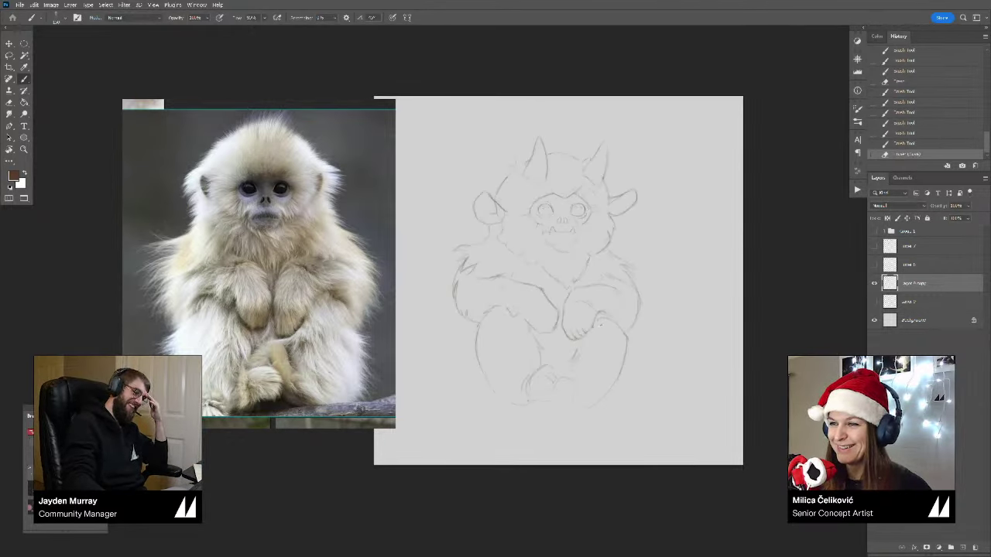
# Step: Strengthen the lower leg contour beneath the fluffier forearm and refine the tucked feet with small strokes
pyautogui.press('z')
pyautogui.moveTo(571, 324)
pyautogui.mouseDown()
pyautogui.moveTo(547, 354)
pyautogui.moveTo(568, 361)
pyautogui.mouseUp()
pyautogui.moveTo(500, 355)
pyautogui.mouseDown()
pyautogui.moveTo(523, 386)
pyautogui.moveTo(580, 387)
pyautogui.moveTo(569, 380)
pyautogui.mouseUp()
pyautogui.press('e')
pyautogui.press('b')
pyautogui.press('e')
pyautogui.press('b')
pyautogui.moveTo(565, 375); pyautogui.dragTo(563, 380)
pyautogui.moveTo(560, 369); pyautogui.dragTo(559, 373)
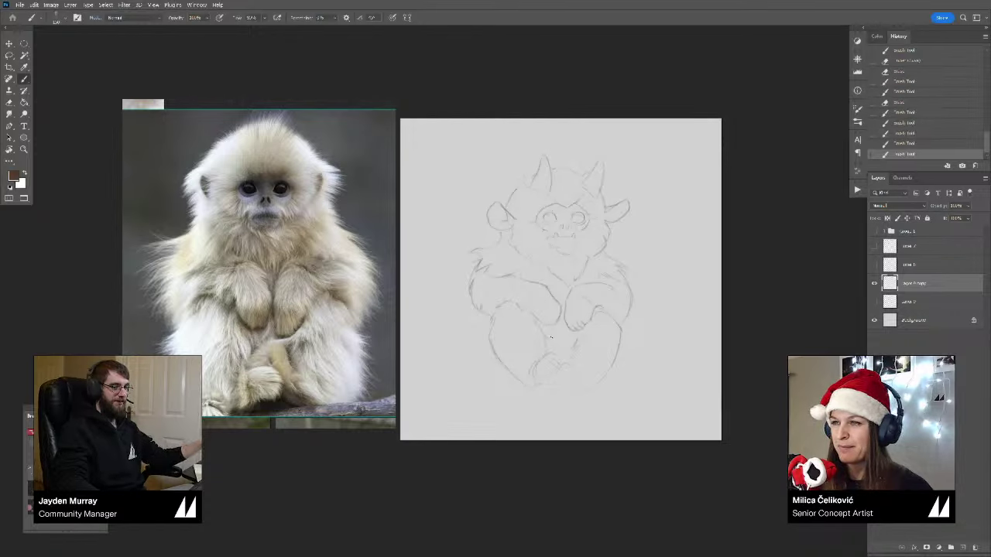
# Step: Add a new layer and rough in a large tail curving under the feet and rising beside the body
pyautogui.hotkey('ctrl', 'shift', 'alt', 'n')
pyautogui.moveTo(509, 399)
pyautogui.mouseDown()
pyautogui.moveTo(481, 370)
pyautogui.moveTo(471, 399)
pyautogui.moveTo(482, 415)
pyautogui.mouseUp()
pyautogui.moveTo(571, 387)
pyautogui.mouseDown()
pyautogui.moveTo(610, 394)
pyautogui.moveTo(604, 374)
pyautogui.mouseUp()
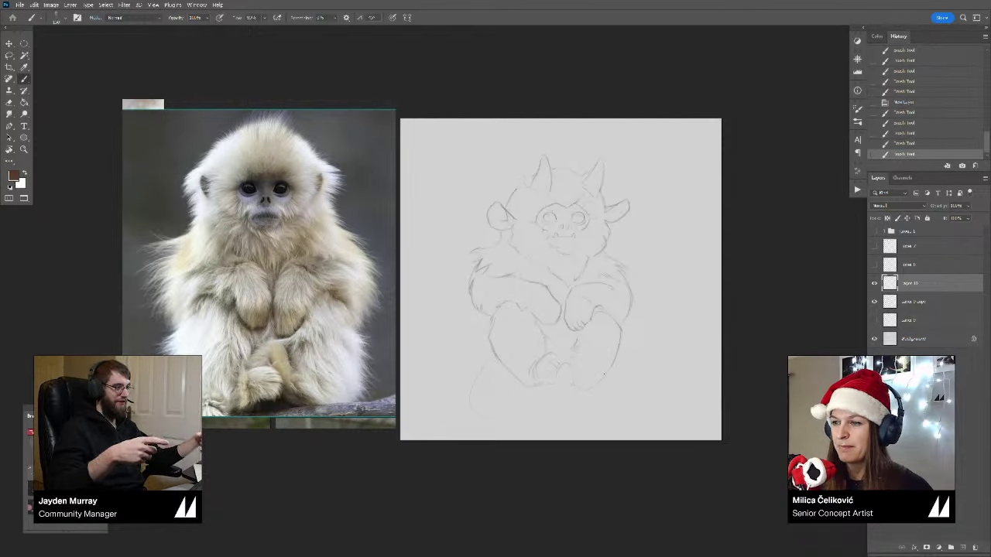
pyautogui.moveTo(693, 262); pyautogui.dragTo(611, 380)
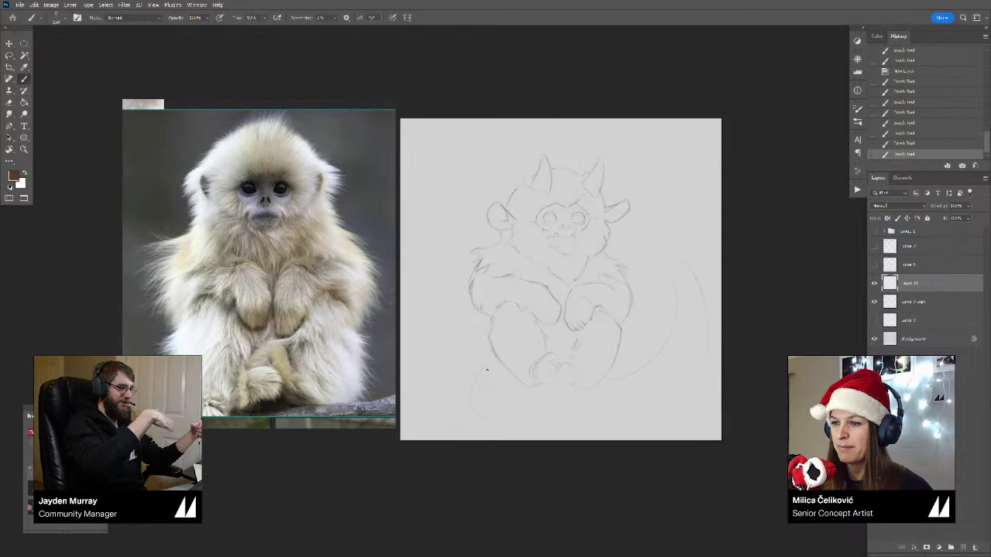
pyautogui.moveTo(475, 381); pyautogui.dragTo(507, 429)
# Step: Erase the rough inner edge of the raised tail and redraw it with short furry strokes
pyautogui.press('e')
pyautogui.moveTo(616, 379)
pyautogui.mouseDown()
pyautogui.moveTo(654, 360)
pyautogui.moveTo(667, 335)
pyautogui.mouseUp()
pyautogui.press('b')
pyautogui.moveTo(650, 350); pyautogui.dragTo(634, 370)
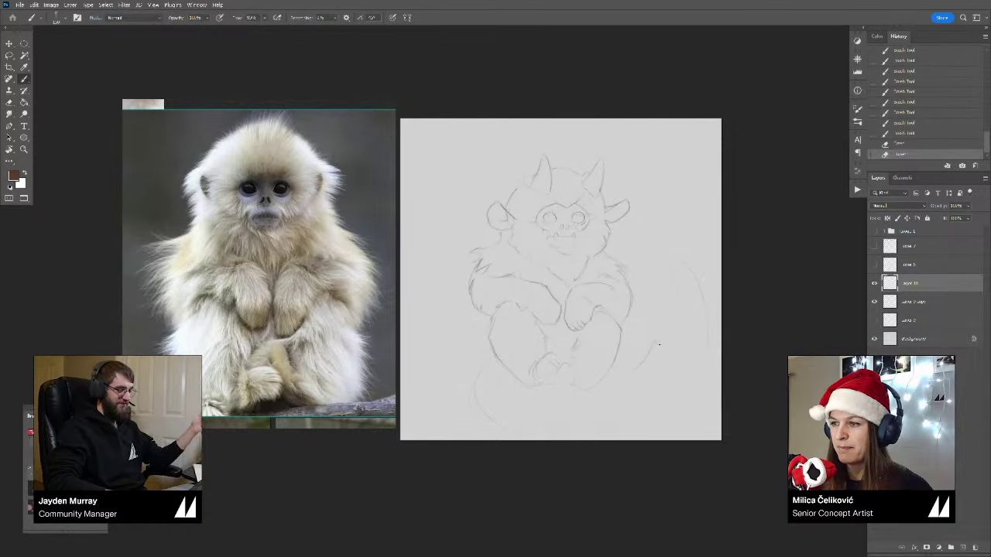
pyautogui.moveTo(671, 333); pyautogui.dragTo(653, 345)
pyautogui.moveTo(676, 308)
pyautogui.mouseDown()
pyautogui.moveTo(669, 333)
pyautogui.moveTo(655, 284)
pyautogui.moveTo(693, 287)
pyautogui.moveTo(698, 333)
pyautogui.mouseUp()
pyautogui.press('e')
pyautogui.press('b')
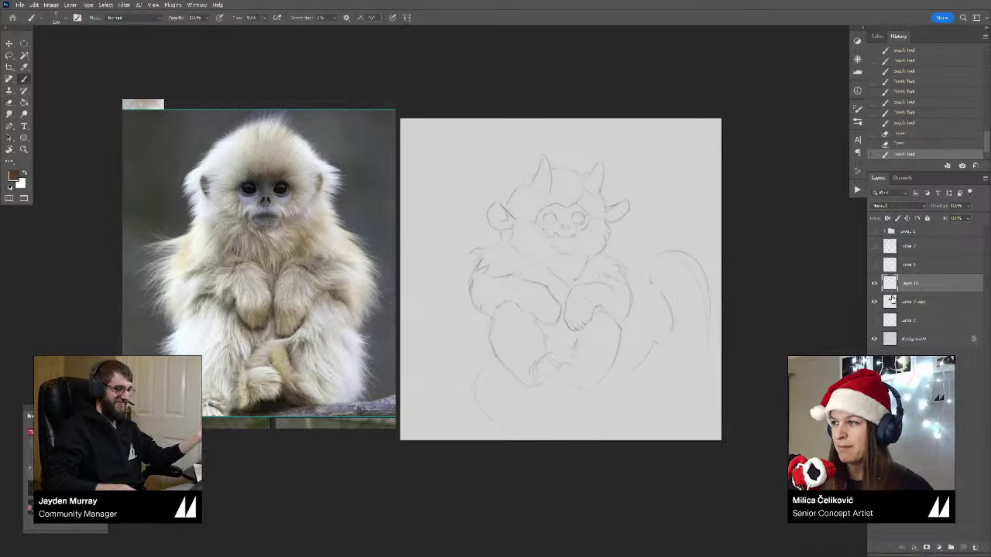
# Step: Soften and adjust the outer edge of the raised tail from its tip down to the base
pyautogui.press('e')
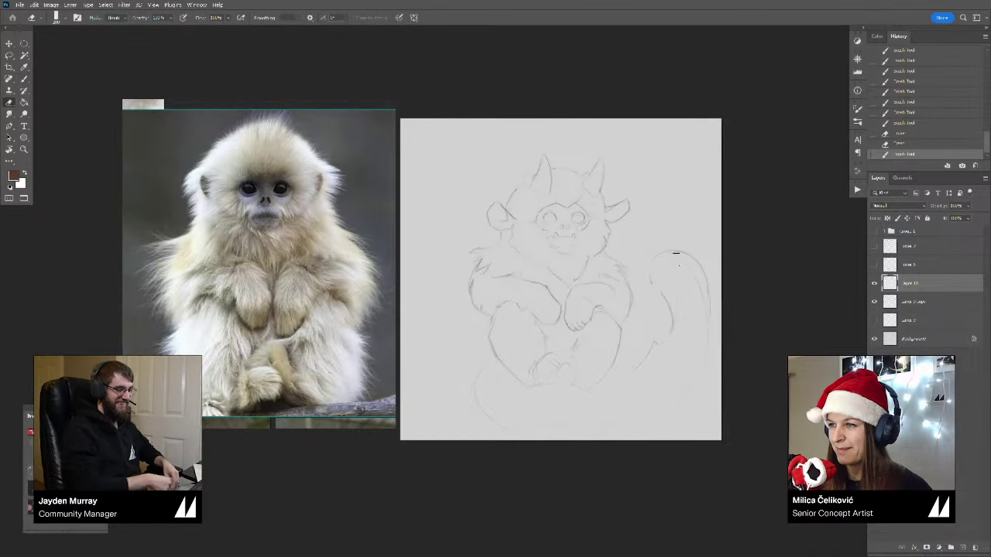
pyautogui.moveTo(674, 252); pyautogui.dragTo(703, 317)
pyautogui.moveTo(707, 273); pyautogui.dragTo(707, 352)
pyautogui.press('e')
pyautogui.moveTo(706, 354); pyautogui.dragTo(694, 372)
pyautogui.moveTo(687, 378); pyautogui.dragTo(676, 387)
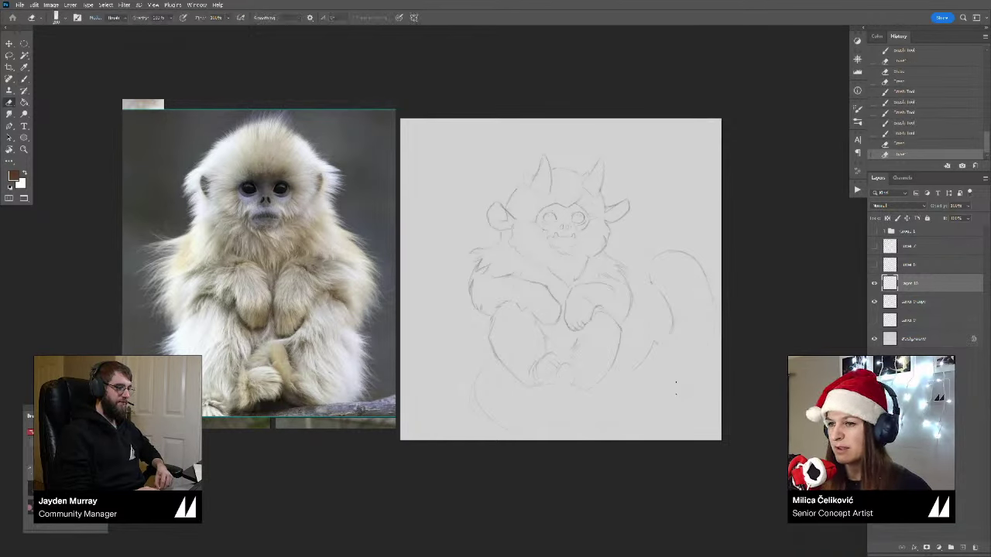
# Step: Mirror the canvas and move the creature sketch and tail layers together higher on the canvas
pyautogui.hotkey('ctrl', 'shift', 'h')
pyautogui.moveTo(551, 358); pyautogui.dragTo(604, 350)
pyautogui.press('v')
pyautogui.moveTo(641, 305); pyautogui.dragTo(656, 296)
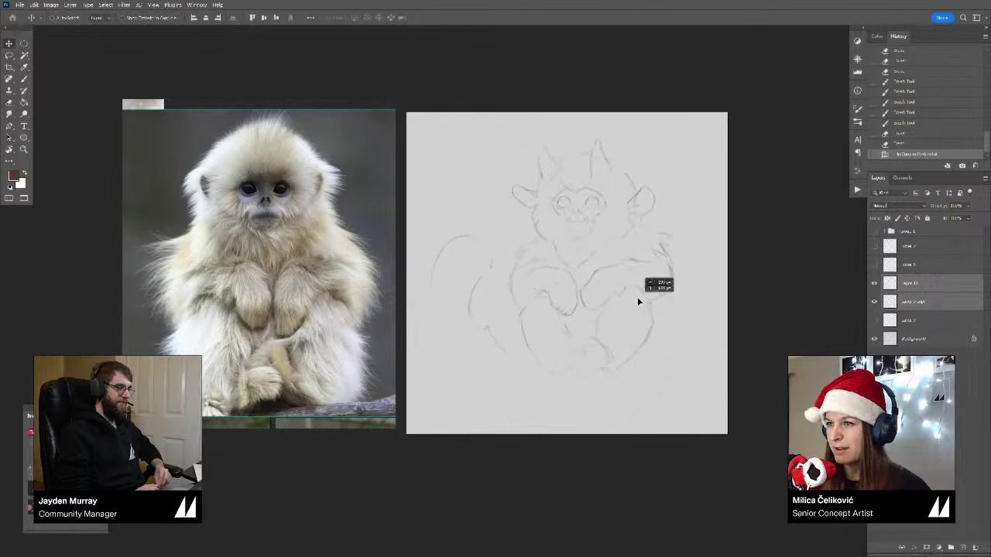
pyautogui.click(873, 284)
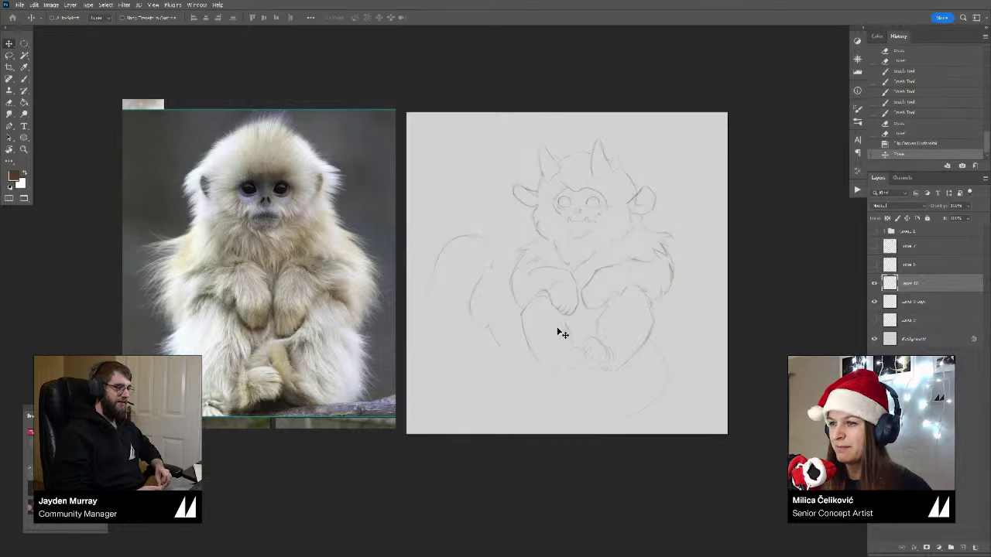
# Step: Rotate the canvas slightly clockwise and rework the raised tail's inner edge with short fur strokes
pyautogui.press('r')
pyautogui.moveTo(562, 333); pyautogui.dragTo(498, 354)
pyautogui.press('b')
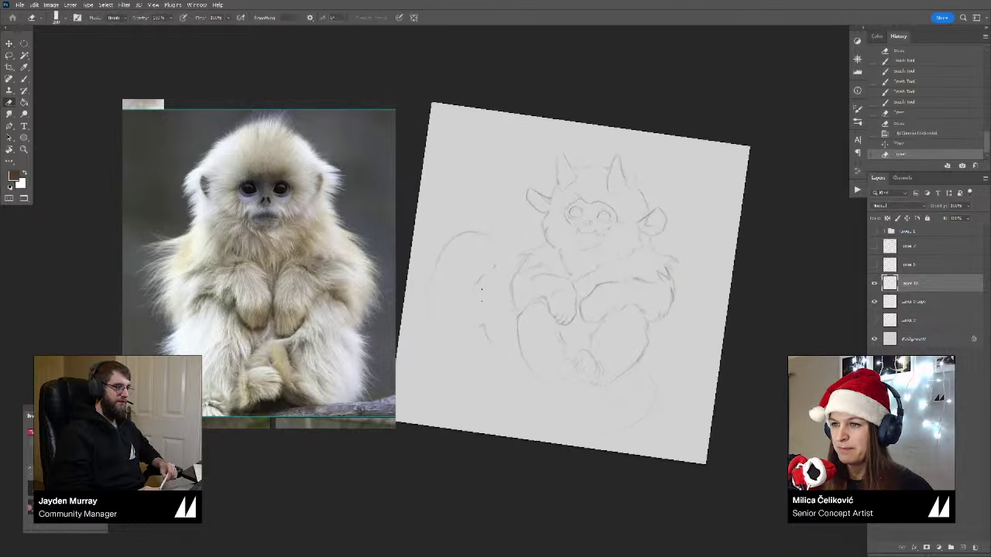
pyautogui.press('b')
pyautogui.moveTo(482, 295); pyautogui.dragTo(477, 298)
pyautogui.moveTo(480, 286)
pyautogui.mouseDown()
pyautogui.moveTo(480, 310)
pyautogui.moveTo(470, 289)
pyautogui.moveTo(491, 280)
pyautogui.mouseUp()
pyautogui.press('e')
pyautogui.press('b')
pyautogui.moveTo(495, 266); pyautogui.dragTo(490, 280)
pyautogui.moveTo(484, 277); pyautogui.dragTo(502, 264)
# Step: Define the raised tail's outer contour down to its base and return the canvas to upright
pyautogui.moveTo(453, 249)
pyautogui.mouseDown()
pyautogui.moveTo(444, 283)
pyautogui.moveTo(465, 381)
pyautogui.mouseUp()
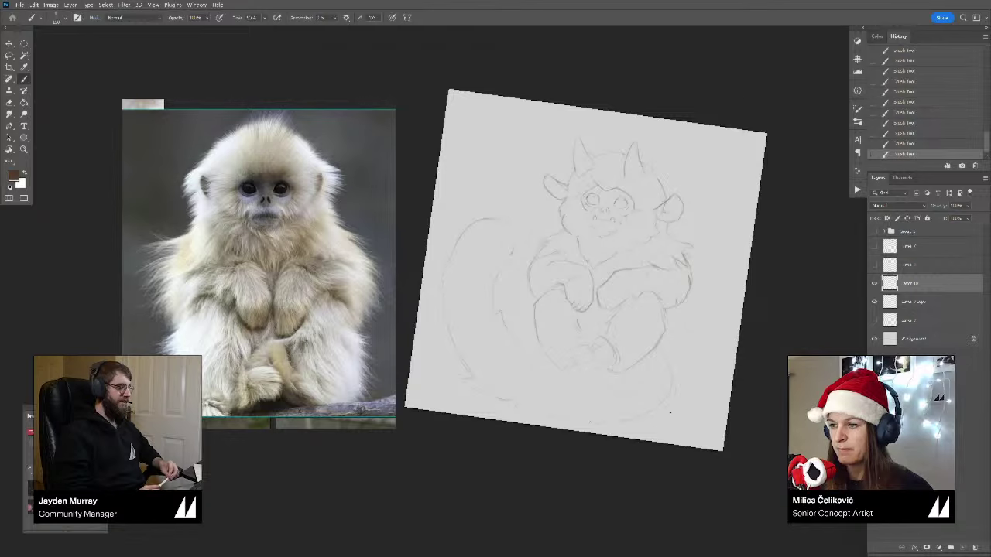
pyautogui.press('r')
pyautogui.moveTo(680, 337); pyautogui.dragTo(679, 309)
pyautogui.moveTo(611, 333); pyautogui.dragTo(582, 347)
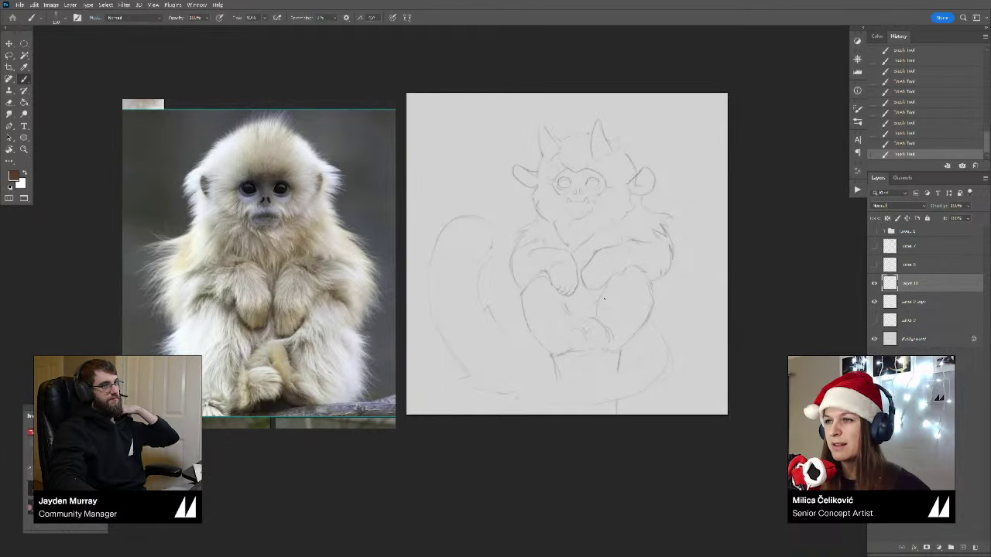
# Step: Check the tail layer's visibility and erase part of the raised tail's curled tip
pyautogui.click(874, 282)
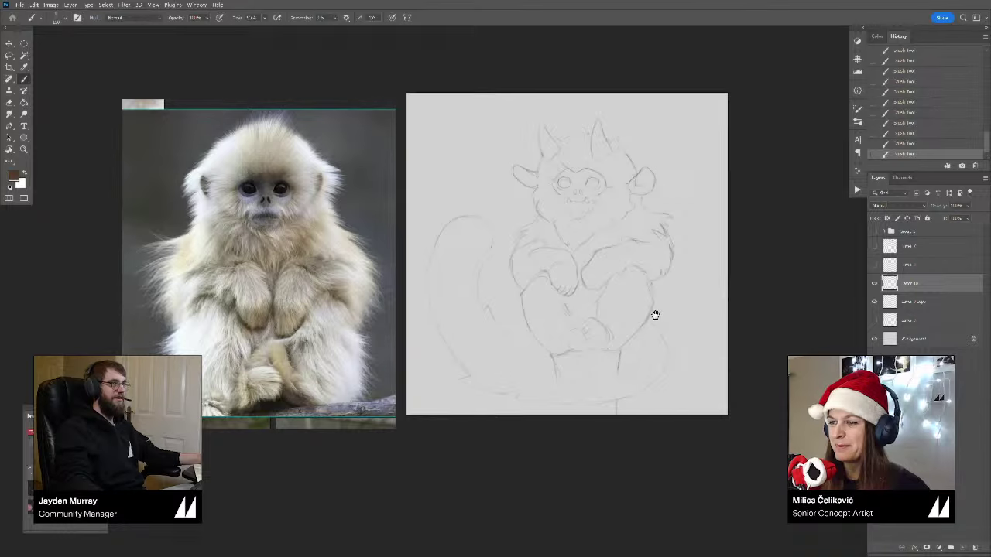
pyautogui.press('e')
pyautogui.moveTo(488, 233); pyautogui.dragTo(487, 227)
pyautogui.moveTo(484, 224); pyautogui.dragTo(474, 222)
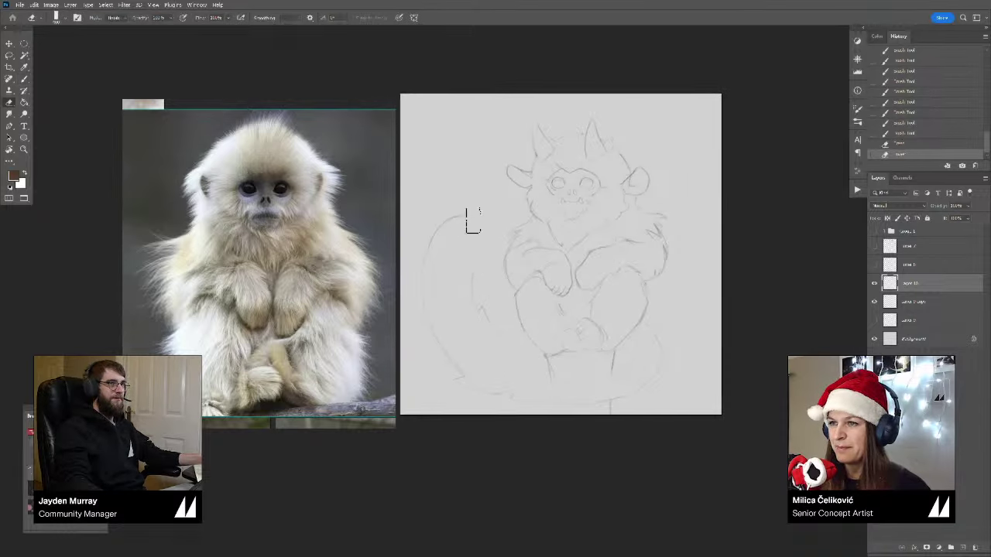
# Step: Redraw the raised tail's inner edge from the tip down towards the leg beside it
pyautogui.press('b')
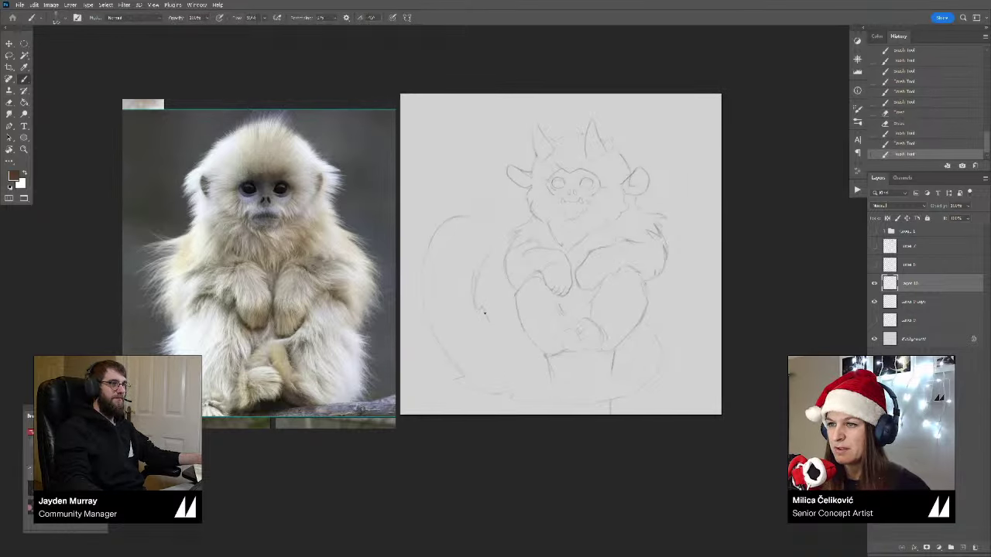
pyautogui.moveTo(485, 312); pyautogui.dragTo(490, 322)
pyautogui.press('e')
pyautogui.moveTo(477, 304)
pyautogui.mouseDown()
pyautogui.moveTo(480, 278)
pyautogui.moveTo(487, 315)
pyautogui.mouseUp()
pyautogui.press('b')
pyautogui.moveTo(489, 318)
pyautogui.mouseDown()
pyautogui.moveTo(479, 304)
pyautogui.moveTo(486, 314)
pyautogui.mouseUp()
pyautogui.press('e')
pyautogui.press('b')
pyautogui.moveTo(483, 310); pyautogui.dragTo(517, 346)
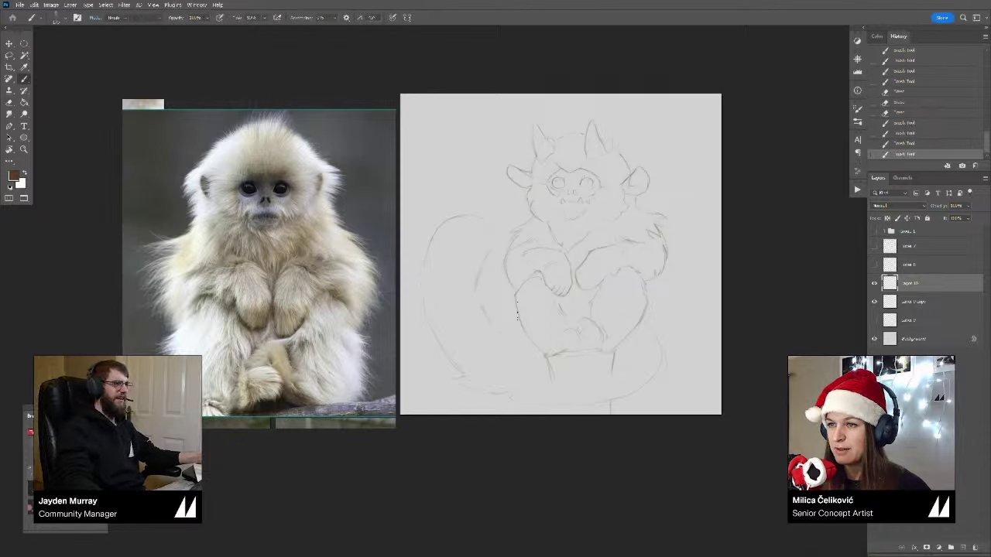
# Step: Erase the tall upper part of the tail and sketch a lower, rounder, fluffier end in its place
pyautogui.press('e')
pyautogui.moveTo(490, 244)
pyautogui.mouseDown()
pyautogui.moveTo(458, 244)
pyautogui.moveTo(445, 284)
pyautogui.moveTo(516, 288)
pyautogui.moveTo(426, 285)
pyautogui.moveTo(436, 269)
pyautogui.moveTo(471, 309)
pyautogui.moveTo(477, 254)
pyautogui.moveTo(487, 307)
pyautogui.moveTo(471, 259)
pyautogui.moveTo(424, 272)
pyautogui.moveTo(510, 334)
pyautogui.moveTo(491, 308)
pyautogui.moveTo(490, 280)
pyautogui.mouseUp()
pyautogui.press('b')
pyautogui.moveTo(488, 283); pyautogui.dragTo(472, 277)
pyautogui.moveTo(471, 278)
pyautogui.mouseDown()
pyautogui.moveTo(441, 290)
pyautogui.moveTo(438, 340)
pyautogui.mouseUp()
pyautogui.moveTo(429, 311)
pyautogui.mouseDown()
pyautogui.moveTo(444, 342)
pyautogui.moveTo(443, 282)
pyautogui.moveTo(448, 302)
pyautogui.moveTo(448, 284)
pyautogui.moveTo(449, 297)
pyautogui.moveTo(470, 267)
pyautogui.moveTo(507, 297)
pyautogui.moveTo(478, 273)
pyautogui.moveTo(507, 269)
pyautogui.moveTo(497, 301)
pyautogui.mouseUp()
# Step: Draw the tail's inner edge sweeping down beside the leg and curving beneath the feet
pyautogui.press('e')
pyautogui.press('b')
pyautogui.moveTo(499, 294); pyautogui.dragTo(509, 346)
pyautogui.moveTo(507, 340)
pyautogui.mouseDown()
pyautogui.moveTo(545, 380)
pyautogui.moveTo(613, 375)
pyautogui.mouseUp()
pyautogui.press('e')
pyautogui.press('b')
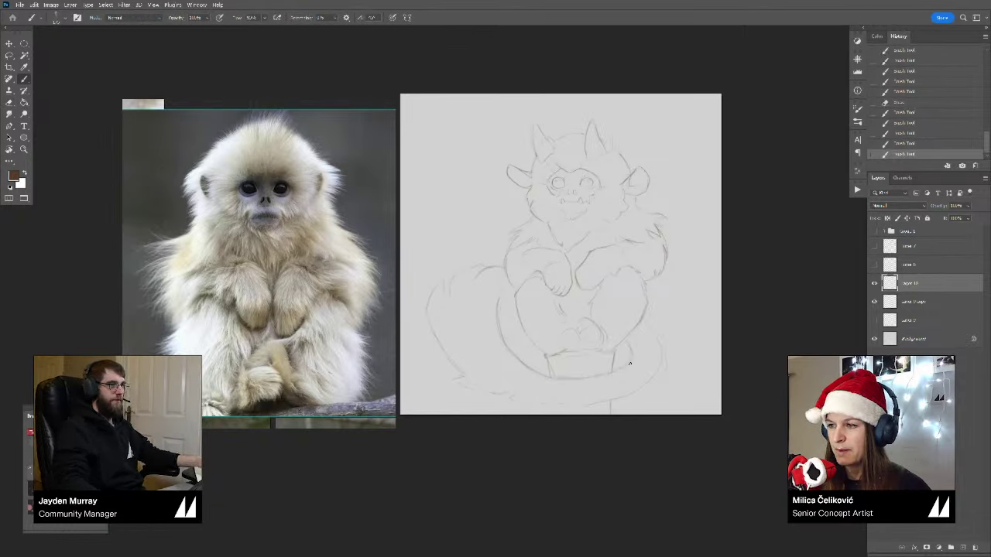
pyautogui.press('e')
pyautogui.press('b')
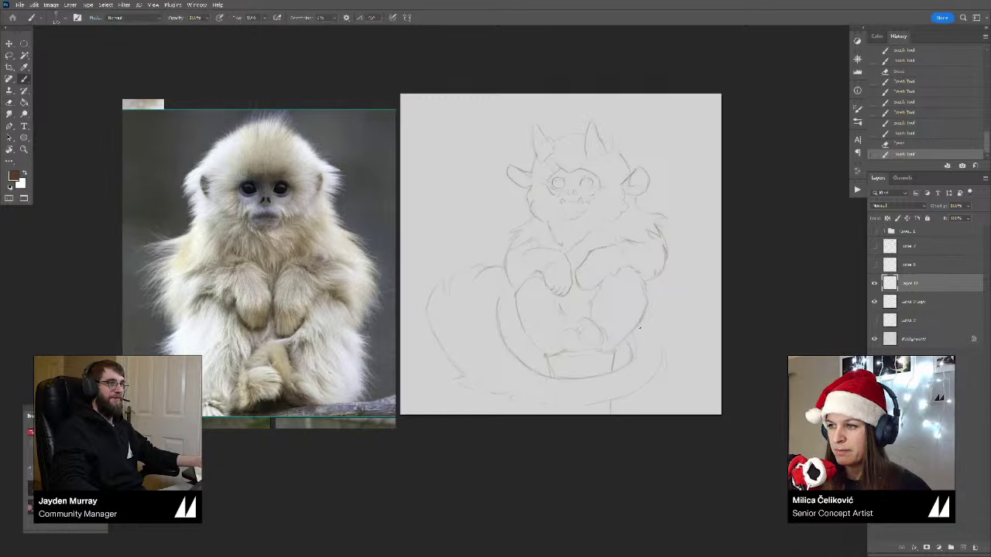
# Step: Adjust the tail's outer bend on the opposite side of the feet, erase stray lines and mirror the canvas
pyautogui.moveTo(648, 333); pyautogui.dragTo(654, 386)
pyautogui.press('e')
pyautogui.moveTo(656, 368)
pyautogui.mouseDown()
pyautogui.moveTo(626, 400)
pyautogui.moveTo(611, 379)
pyautogui.mouseUp()
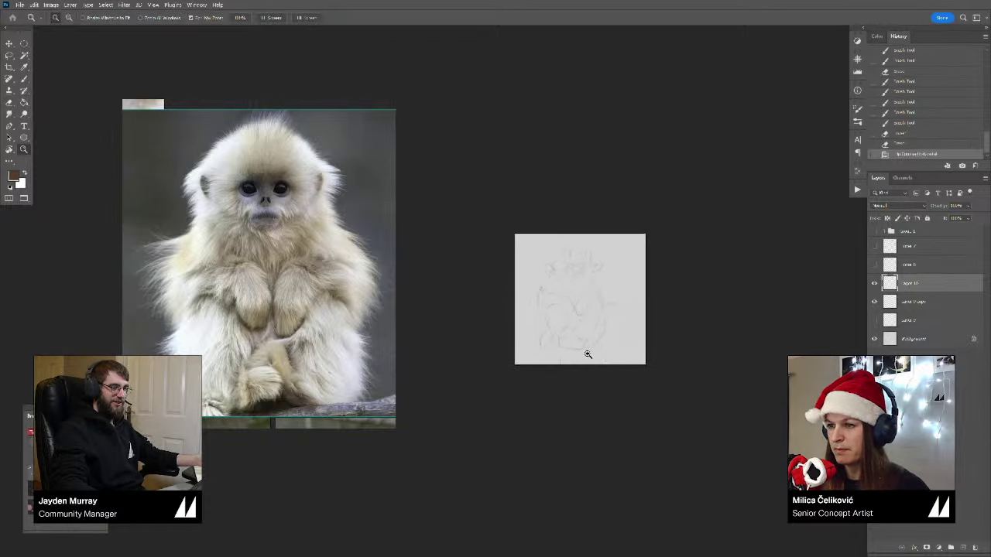
pyautogui.scroll(5, 586, 349)
# Step: Sketch the tail's near bend wrapping around the feet, with inner and outer contours along the ground
pyautogui.press('b')
pyautogui.moveTo(508, 325); pyautogui.dragTo(538, 339)
pyautogui.moveTo(520, 335)
pyautogui.mouseDown()
pyautogui.moveTo(576, 350)
pyautogui.moveTo(554, 356)
pyautogui.moveTo(582, 344)
pyautogui.mouseUp()
pyautogui.press('e')
pyautogui.press('b')
pyautogui.moveTo(542, 343); pyautogui.dragTo(586, 343)
pyautogui.moveTo(483, 343)
pyautogui.mouseDown()
pyautogui.moveTo(526, 370)
pyautogui.moveTo(514, 362)
pyautogui.moveTo(590, 377)
pyautogui.mouseUp()
# Step: Erase stray marks along the tail's lower edge, touch up its contour and check the sketch at reduced size
pyautogui.press('e')
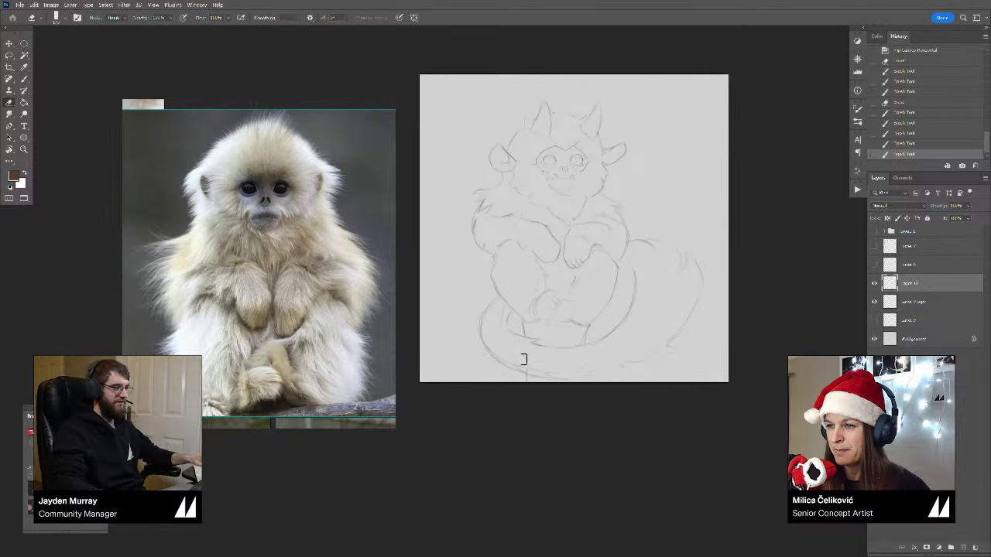
pyautogui.moveTo(527, 366); pyautogui.dragTo(530, 379)
pyautogui.moveTo(539, 378); pyautogui.dragTo(590, 378)
pyautogui.press('b')
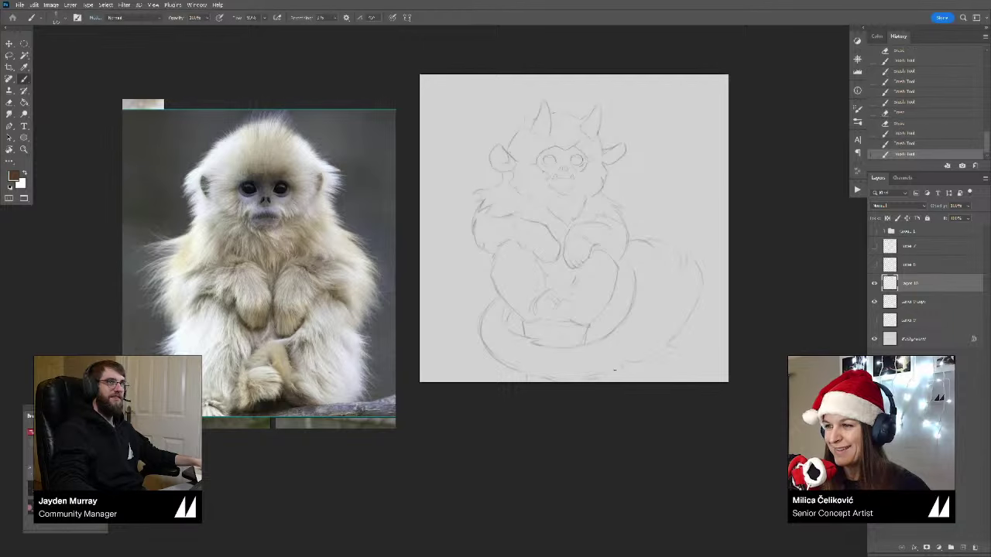
pyautogui.moveTo(628, 345); pyautogui.dragTo(619, 352)
pyautogui.scroll(-4, 593, 336)
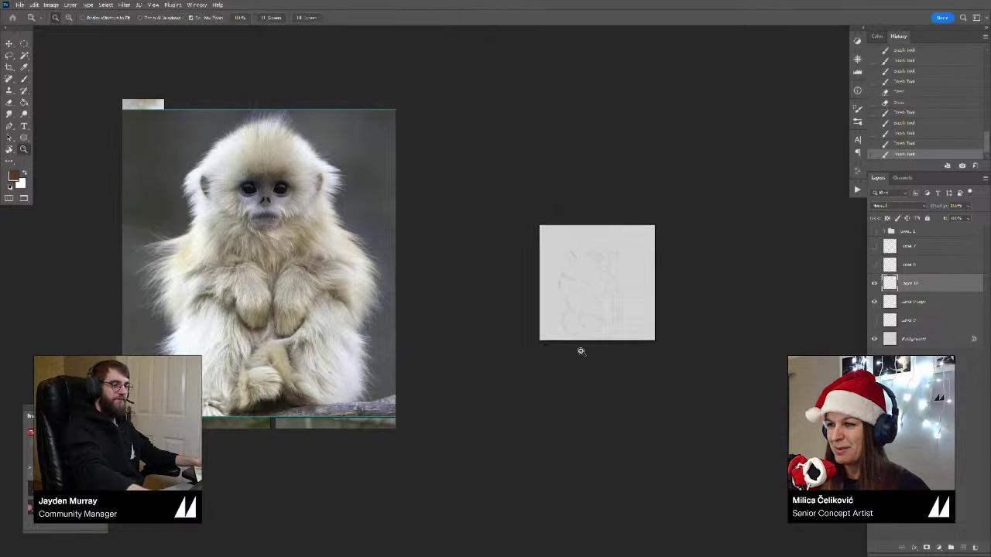
pyautogui.scroll(4, 580, 348)
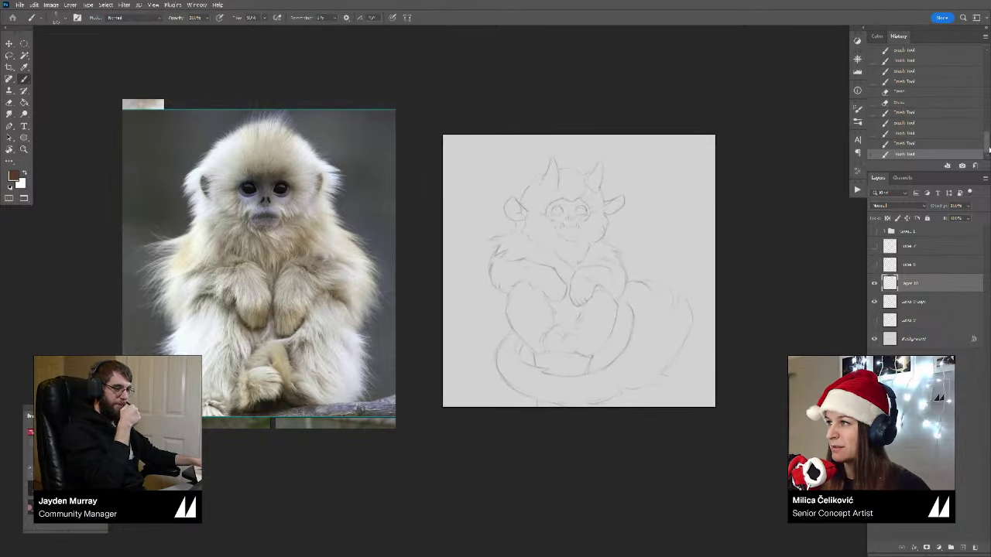
# Step: Compare the current sketch with the earliest erase state in the history and return to the latest version
pyautogui.moveTo(988, 150); pyautogui.dragTo(987, 62)
pyautogui.click(900, 68)
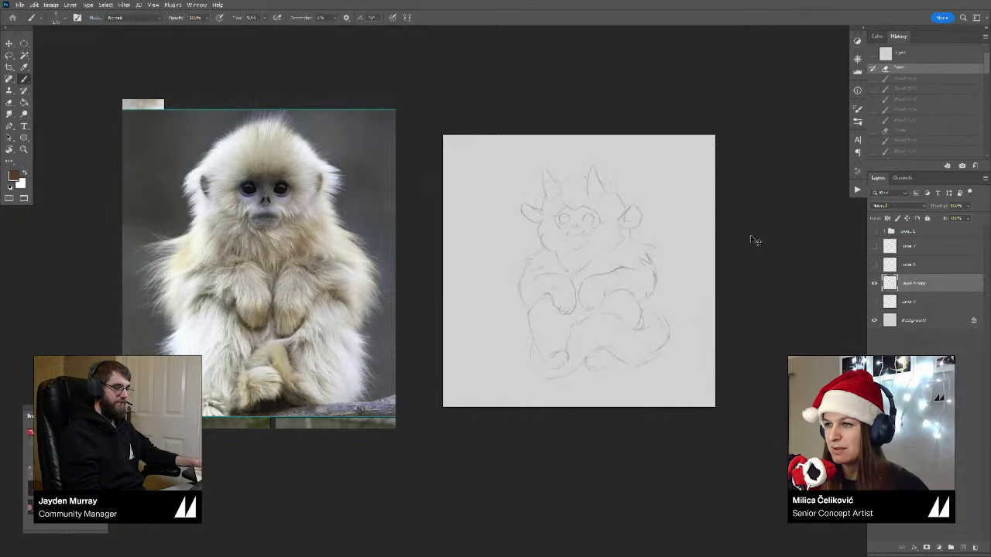
pyautogui.hotkey('ctrl', 'z')
pyautogui.hotkey('ctrl', 'z')
pyautogui.hotkey('ctrl', 'z')
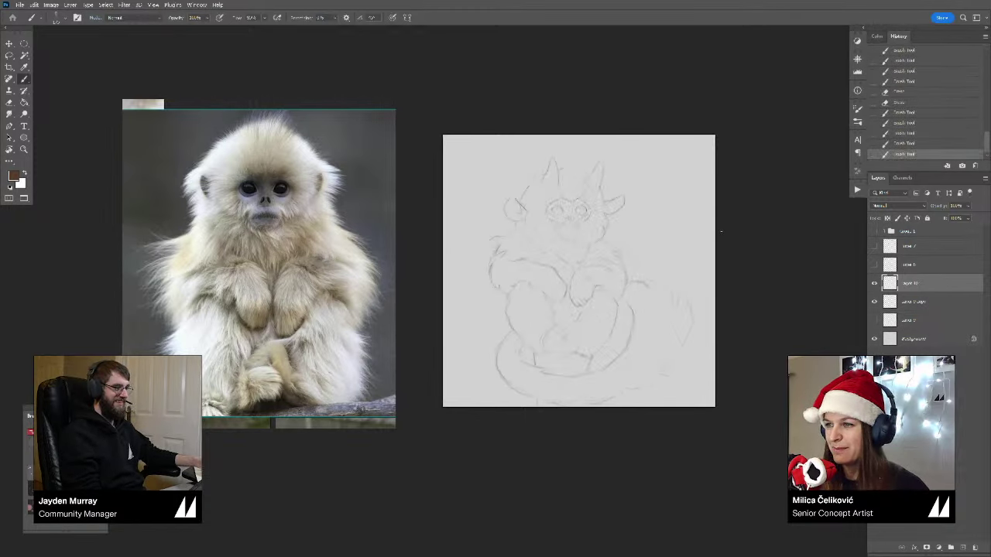
# Step: Sketch the bushy tail's outline beside the creature's leg, erasing and redrawing its furry inner edge
pyautogui.moveTo(661, 334); pyautogui.dragTo(664, 330)
pyautogui.press('e')
pyautogui.moveTo(633, 301)
pyautogui.mouseDown()
pyautogui.moveTo(636, 343)
pyautogui.moveTo(621, 354)
pyautogui.moveTo(636, 324)
pyautogui.mouseUp()
pyautogui.press('b')
pyautogui.moveTo(636, 311); pyautogui.dragTo(636, 332)
pyautogui.moveTo(637, 319); pyautogui.dragTo(629, 345)
pyautogui.moveTo(634, 335); pyautogui.dragTo(624, 352)
pyautogui.moveTo(635, 303)
pyautogui.mouseDown()
pyautogui.moveTo(637, 318)
pyautogui.moveTo(578, 354)
pyautogui.moveTo(652, 325)
pyautogui.mouseUp()
pyautogui.hotkey('ctrl', 'space')
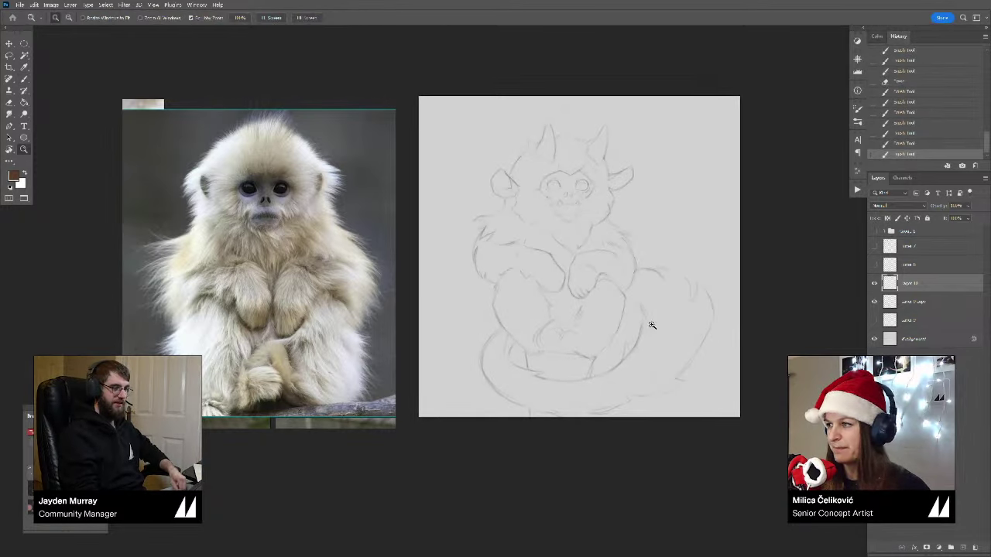
# Step: Scale down both visible creature sketch layers together and reposition the creature inside the canvas
pyautogui.keyDown('shift'); pyautogui.click(916, 302); pyautogui.keyUp('shift')
pyautogui.hotkey('ctrl', 't')
pyautogui.moveTo(587, 75); pyautogui.dragTo(589, 91)
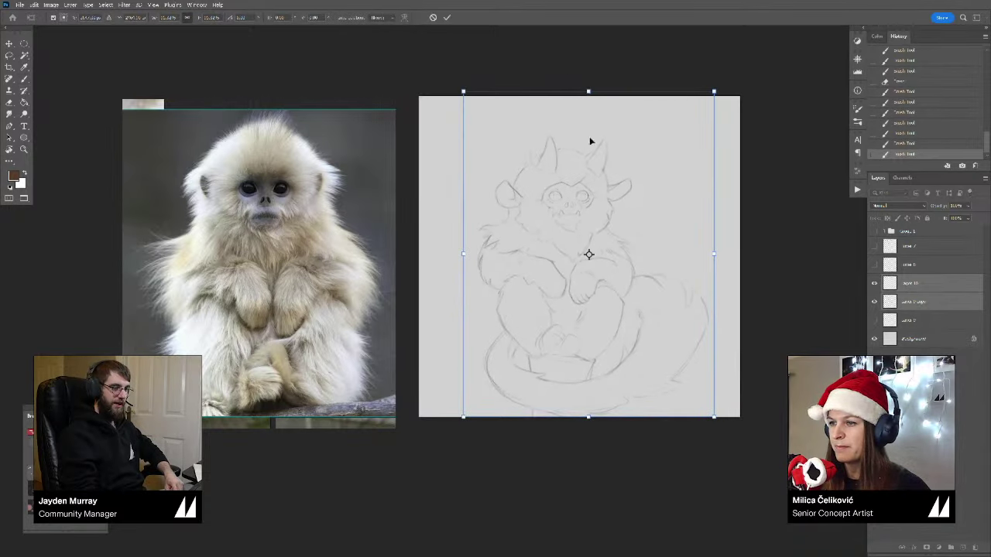
pyautogui.moveTo(621, 210); pyautogui.dragTo(626, 198)
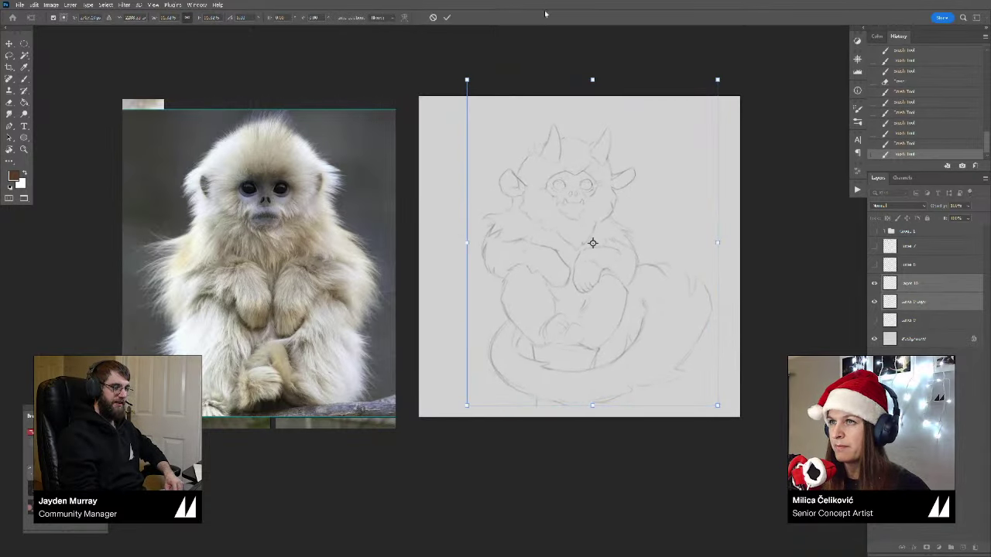
pyautogui.click(447, 17)
pyautogui.press('space')
pyautogui.moveTo(639, 252); pyautogui.dragTo(634, 260)
# Step: On the lower visible sketch layer, erase and redraw the lines around the creature's foot above the curled tail
pyautogui.click(916, 285)
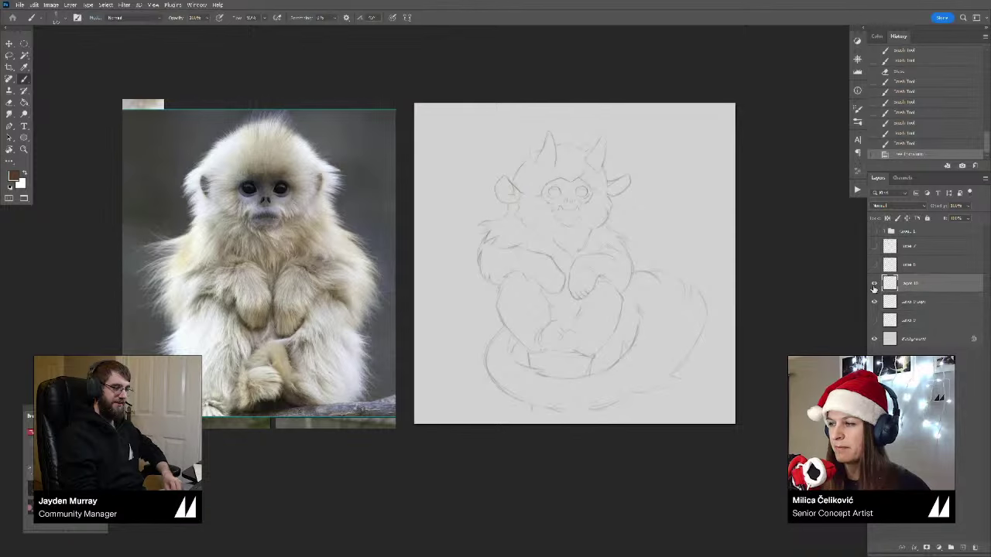
pyautogui.click(875, 285)
pyautogui.click(896, 306)
pyautogui.click(873, 303)
pyautogui.click(873, 304)
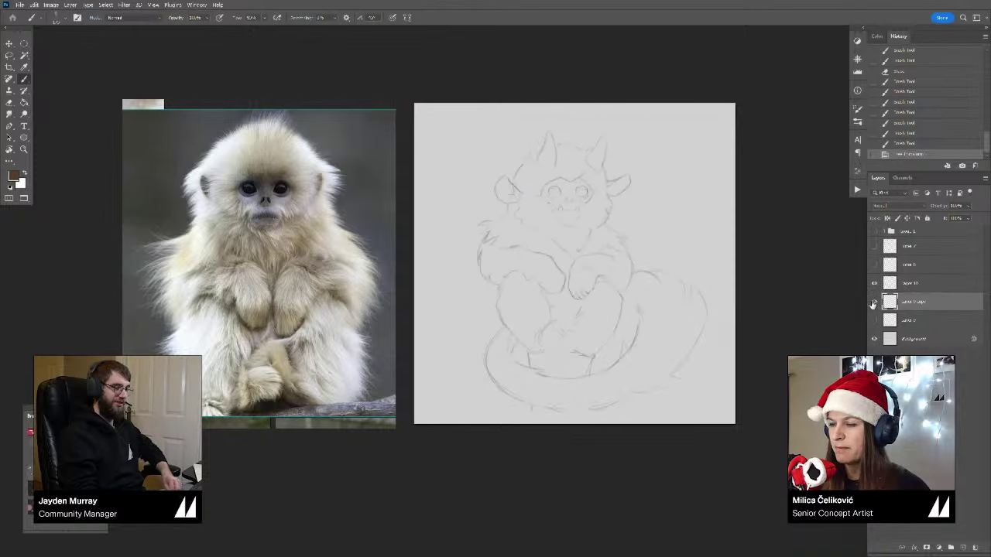
pyautogui.hotkey('ctrl', 'space')
pyautogui.press('e')
pyautogui.moveTo(594, 340)
pyautogui.mouseDown()
pyautogui.moveTo(625, 350)
pyautogui.moveTo(592, 364)
pyautogui.mouseUp()
pyautogui.moveTo(586, 353); pyautogui.dragTo(594, 354)
pyautogui.press('b')
pyautogui.moveTo(595, 358); pyautogui.dragTo(589, 376)
# Step: Examine the long-horned mountain goat and the brown-and-white goat photos on the reference board
pyautogui.scroll(-4, 316, 288)
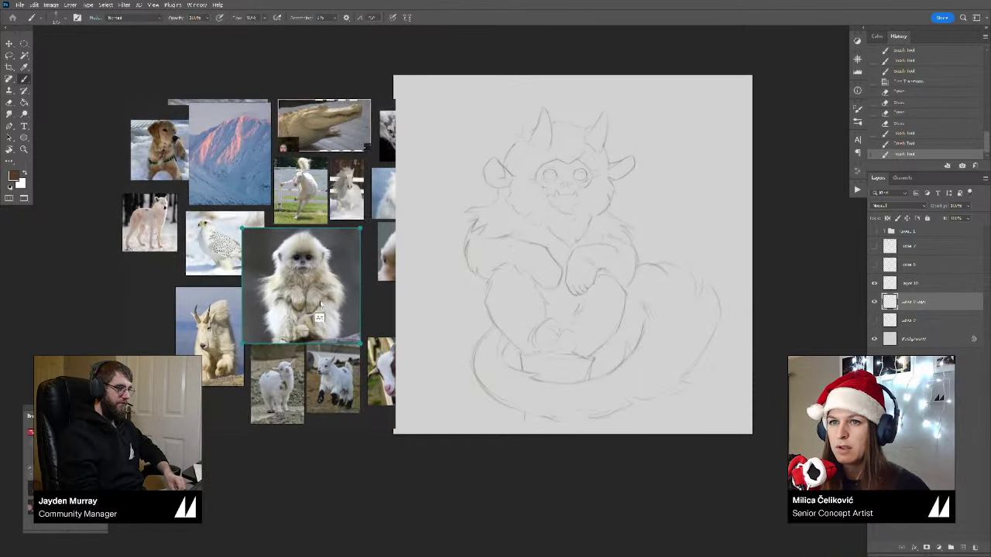
pyautogui.scroll(-1, 300, 314)
pyautogui.scroll(6, 269, 266)
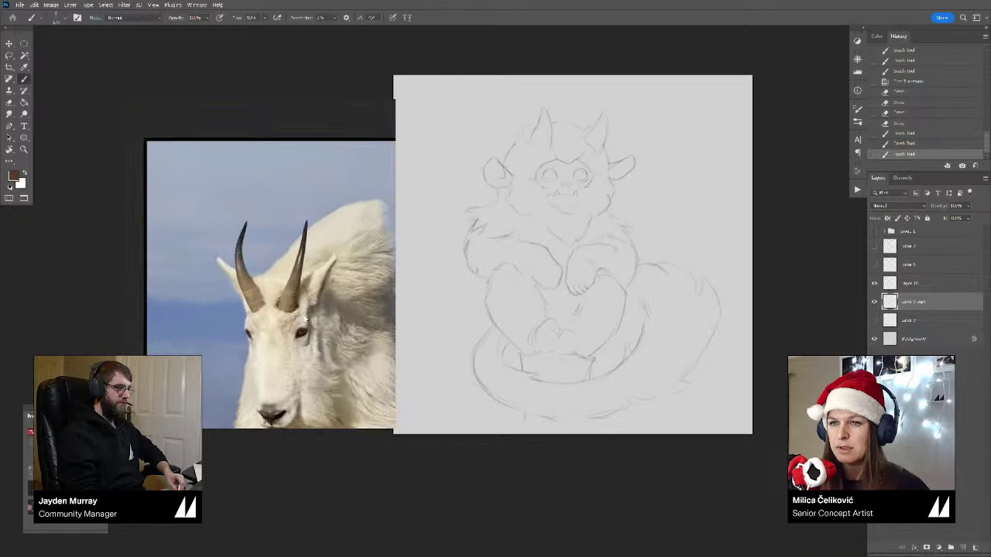
pyautogui.scroll(2, 256, 302)
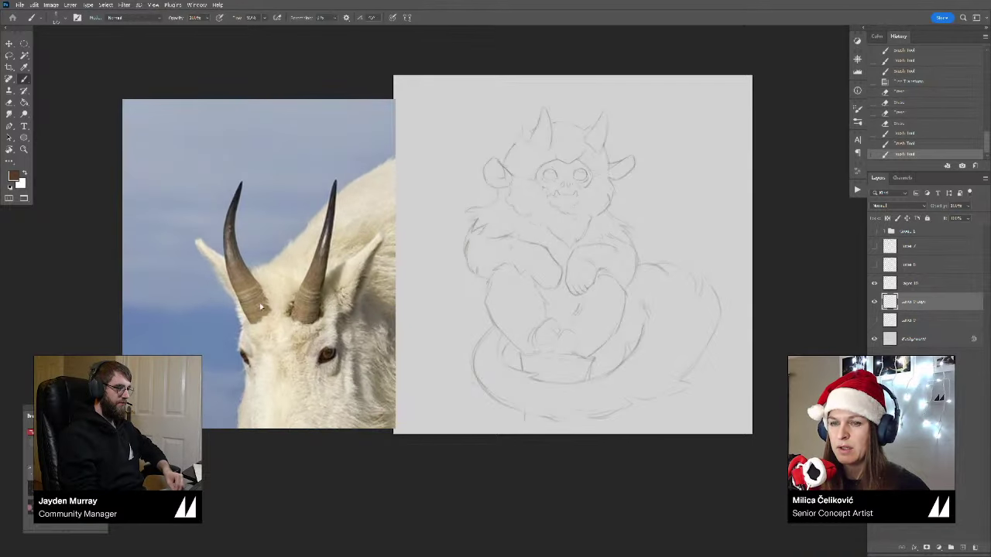
pyautogui.scroll(-5, 334, 307)
pyautogui.moveTo(346, 319); pyautogui.dragTo(147, 328)
pyautogui.moveTo(394, 341); pyautogui.dragTo(301, 319)
pyautogui.scroll(-3, 301, 319)
pyautogui.scroll(5, 290, 318)
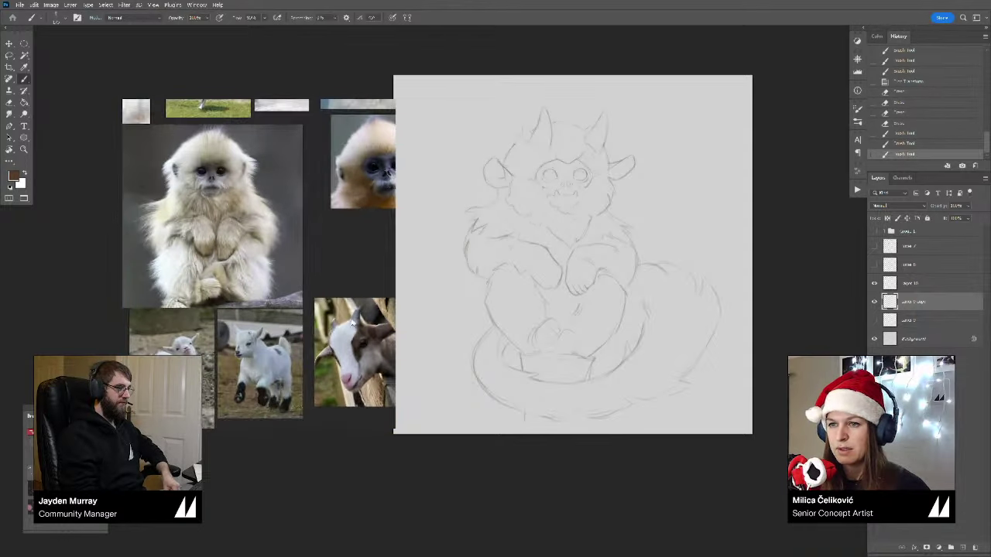
pyautogui.scroll(1, 288, 317)
pyautogui.scroll(-5, 290, 331)
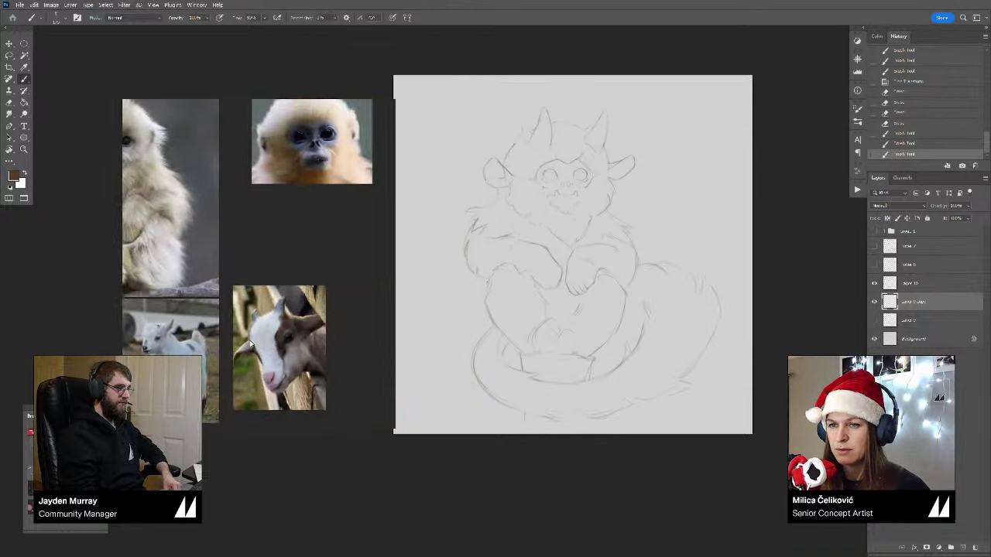
# Step: Look over the polar bear, skull, mountain and bird photos across the reference board
pyautogui.scroll(4, 331, 313)
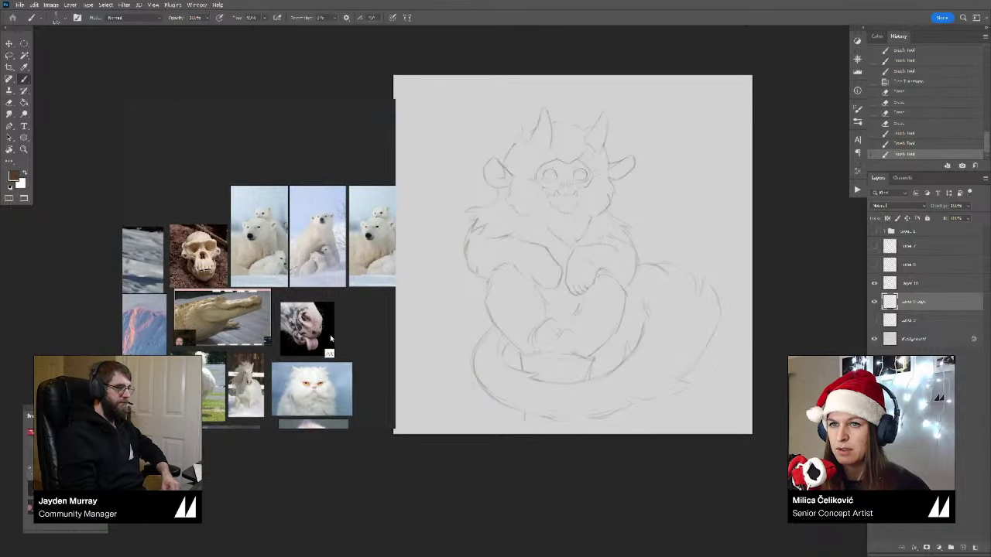
pyautogui.scroll(-2, 306, 327)
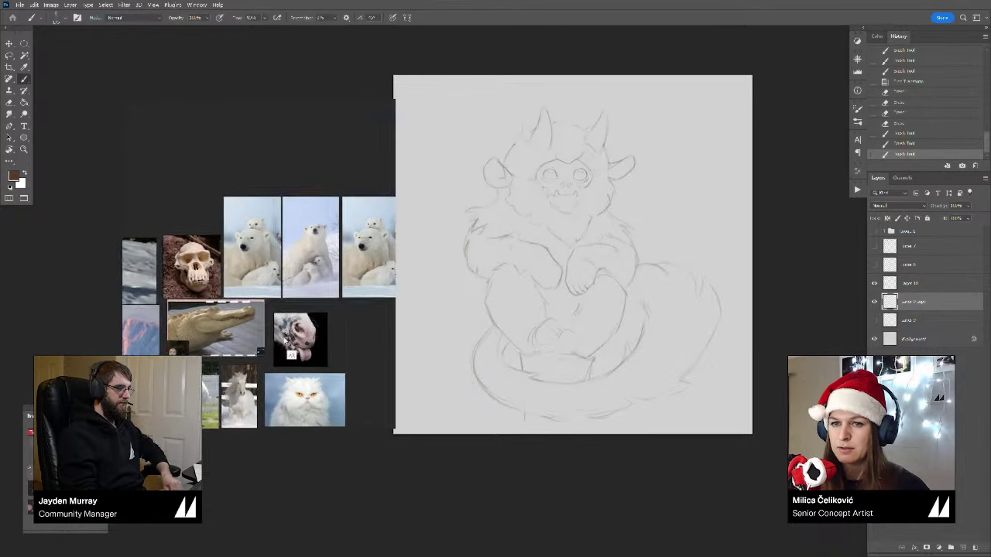
pyautogui.scroll(4, 350, 313)
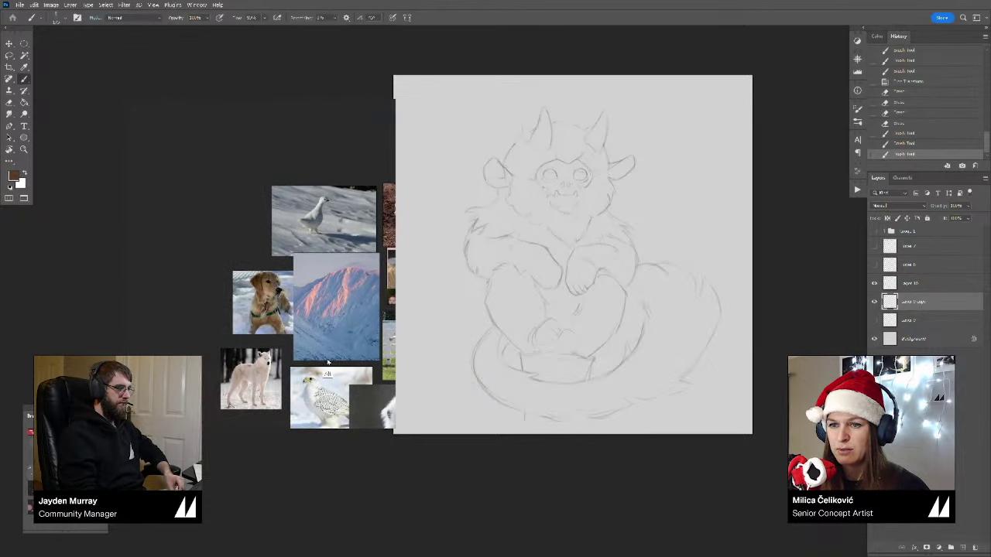
pyautogui.scroll(-1, 329, 362)
pyautogui.scroll(1, 304, 343)
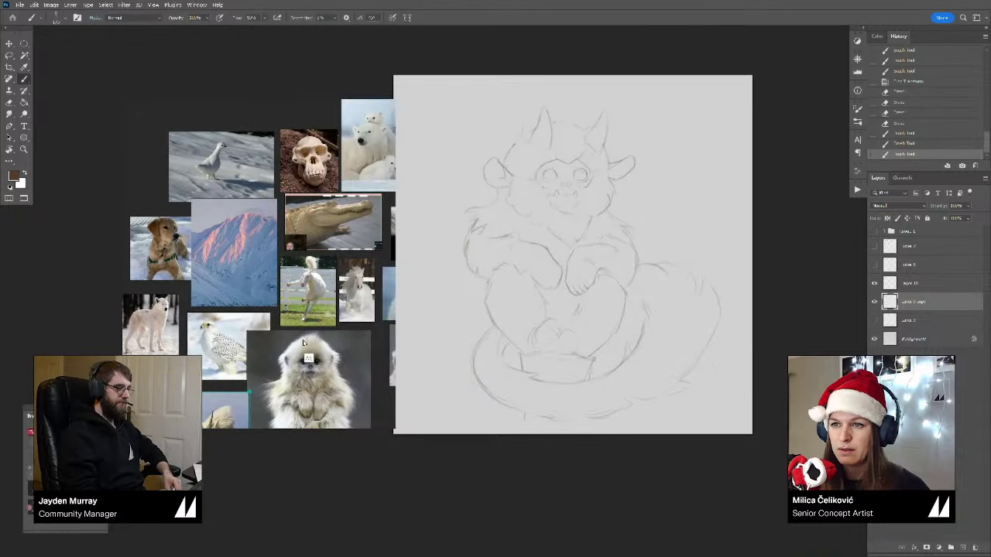
pyautogui.moveTo(303, 343); pyautogui.dragTo(280, 338)
pyautogui.moveTo(353, 348)
pyautogui.mouseDown()
pyautogui.moveTo(292, 367)
pyautogui.moveTo(319, 261)
pyautogui.mouseUp()
pyautogui.moveTo(331, 397); pyautogui.dragTo(320, 316)
# Step: Examine the small goats' horns and heads, and return to the sitting white monkey reference photo
pyautogui.scroll(5, 316, 277)
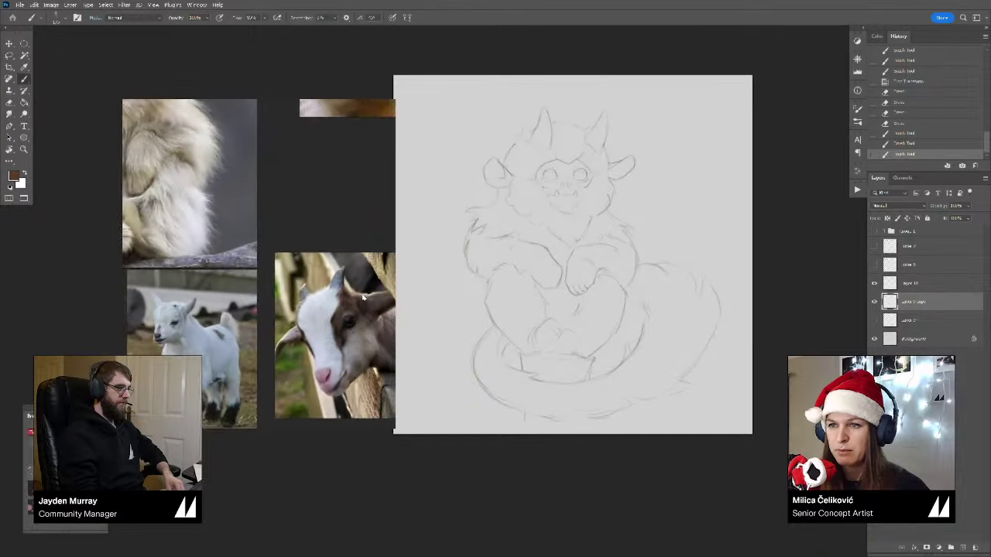
pyautogui.scroll(-2, 362, 297)
pyautogui.scroll(2, 348, 326)
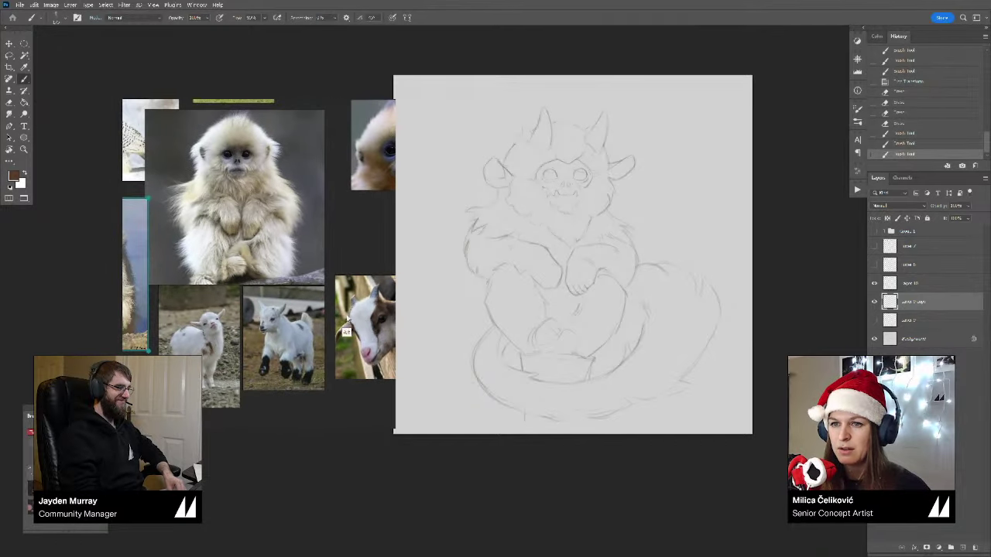
pyautogui.moveTo(314, 319); pyautogui.dragTo(348, 360)
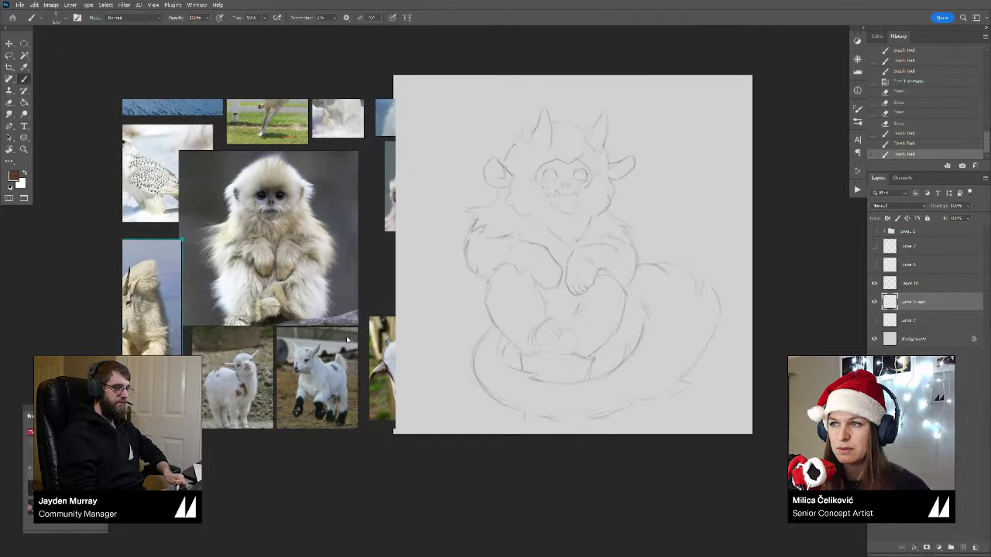
pyautogui.scroll(-5, 349, 332)
pyautogui.scroll(2, 340, 342)
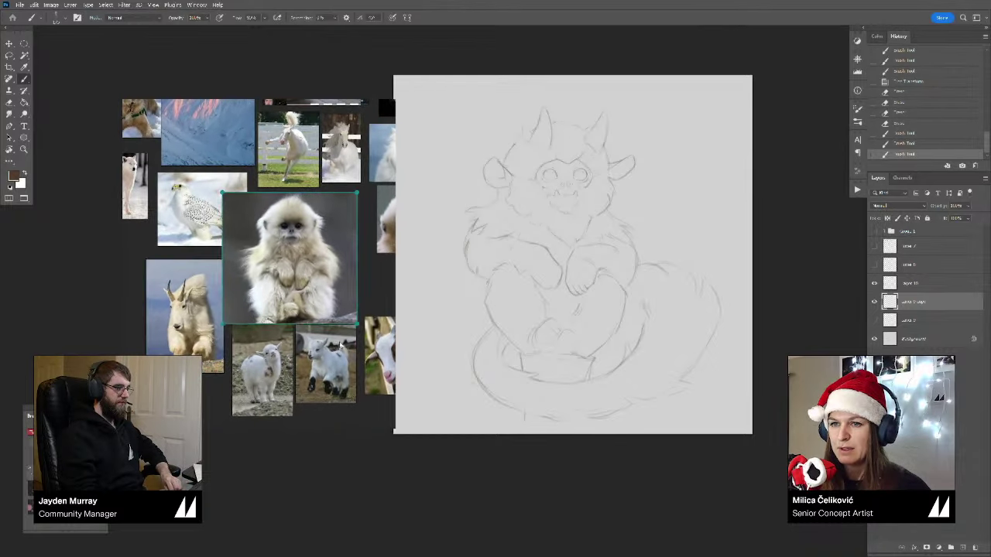
pyautogui.moveTo(341, 346); pyautogui.dragTo(342, 372)
pyautogui.scroll(3, 337, 310)
pyautogui.moveTo(533, 447); pyautogui.dragTo(527, 451)
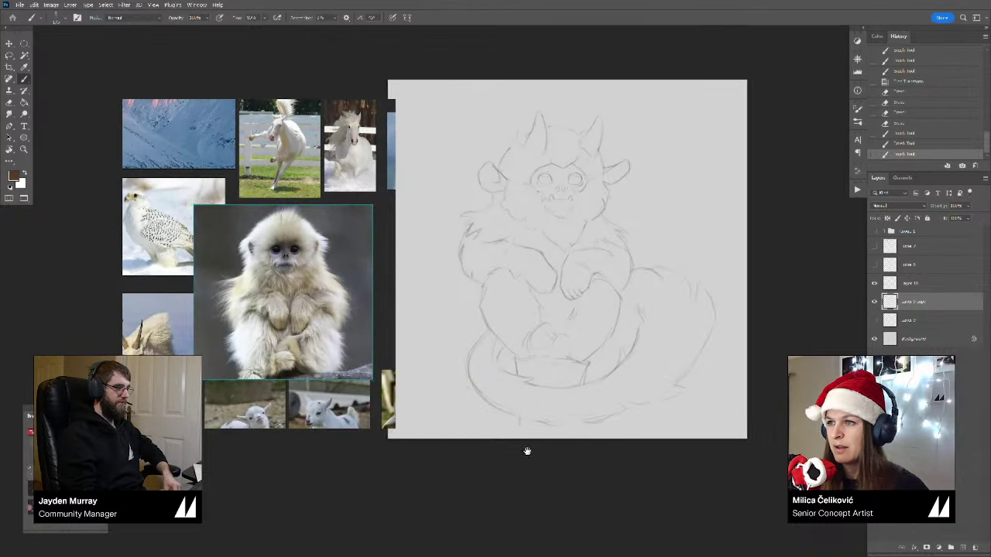
pyautogui.scroll(-2, 559, 333)
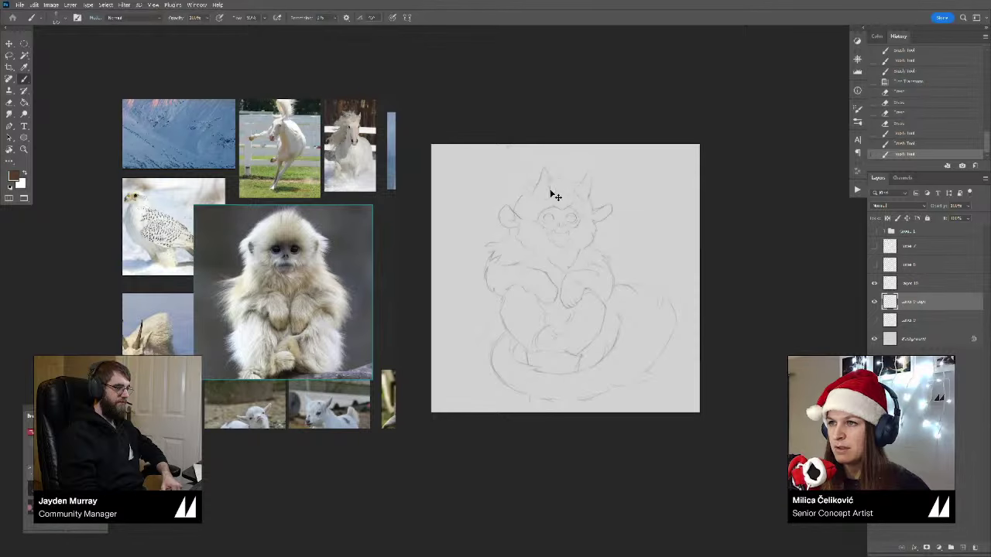
pyautogui.moveTo(542, 187); pyautogui.dragTo(538, 196)
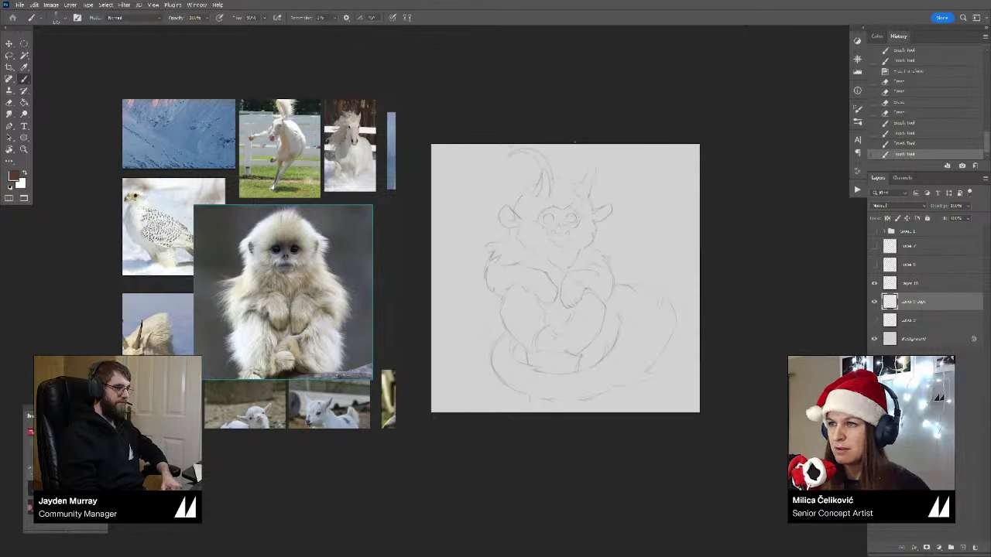
pyautogui.moveTo(587, 158); pyautogui.dragTo(593, 192)
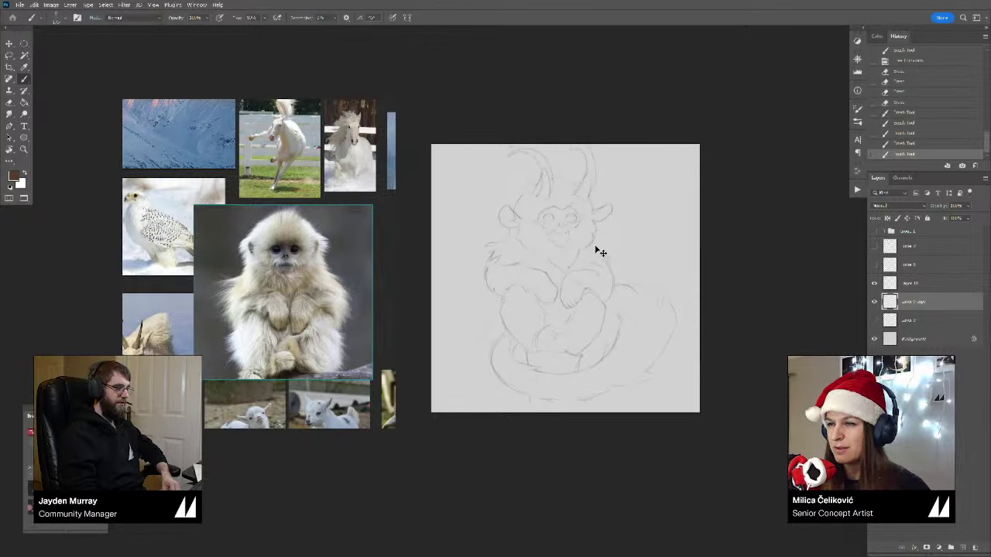
pyautogui.hotkey('ctrl', 'z')
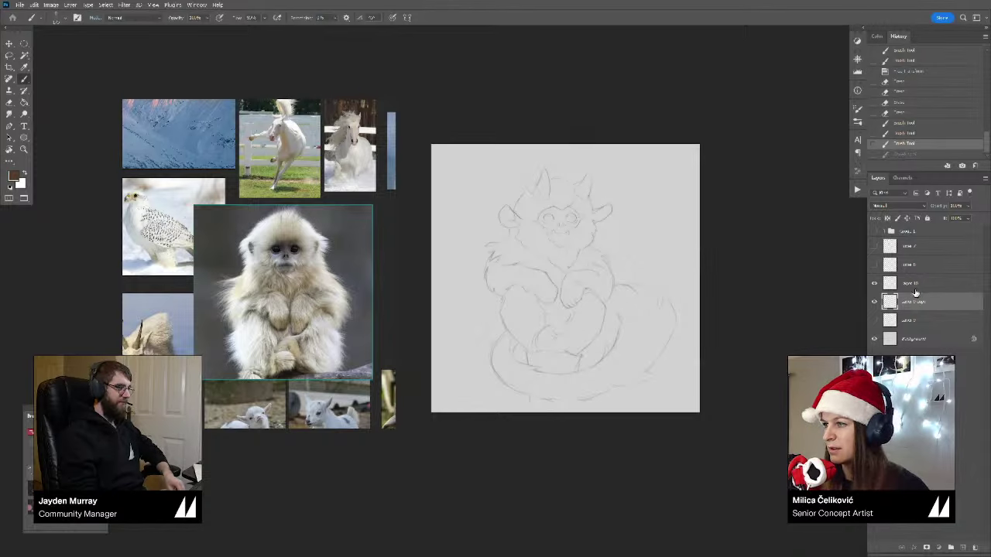
# Step: Scale down both visible sketch layers together and shift the creature slightly, leaving more room above its head
pyautogui.keyDown('shift'); pyautogui.click(910, 283); pyautogui.keyUp('shift')
pyautogui.hotkey('ctrl', 't')
pyautogui.moveTo(576, 129); pyautogui.dragTo(571, 149)
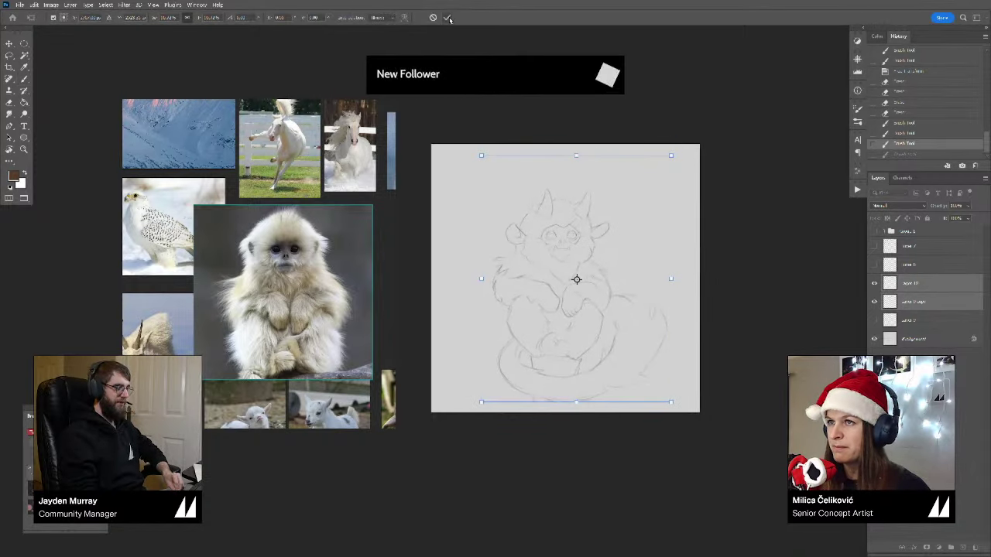
pyautogui.press('Return')
pyautogui.press('v')
pyautogui.moveTo(591, 301); pyautogui.dragTo(587, 295)
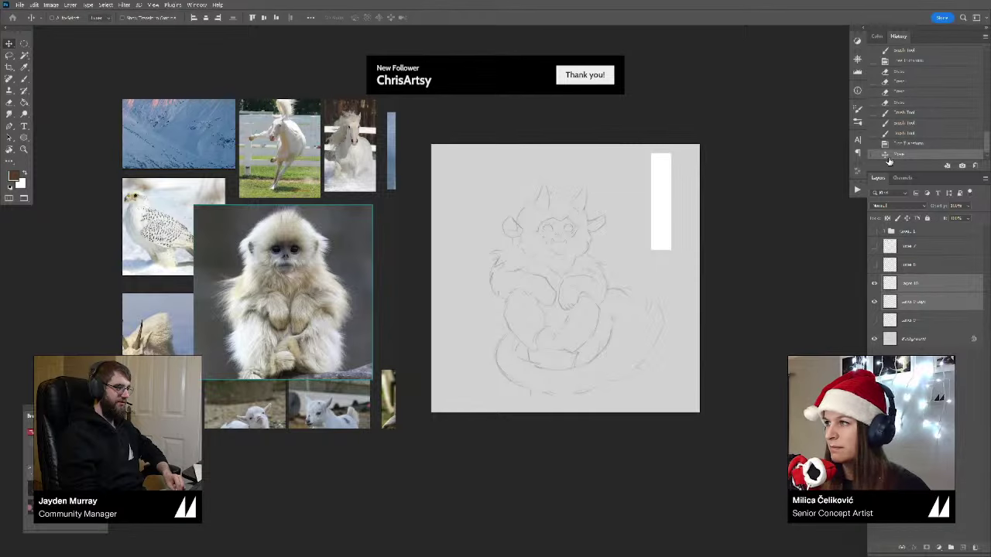
# Step: Flip the canvas horizontally and make the lower visible sketch layer active
pyautogui.press('b')
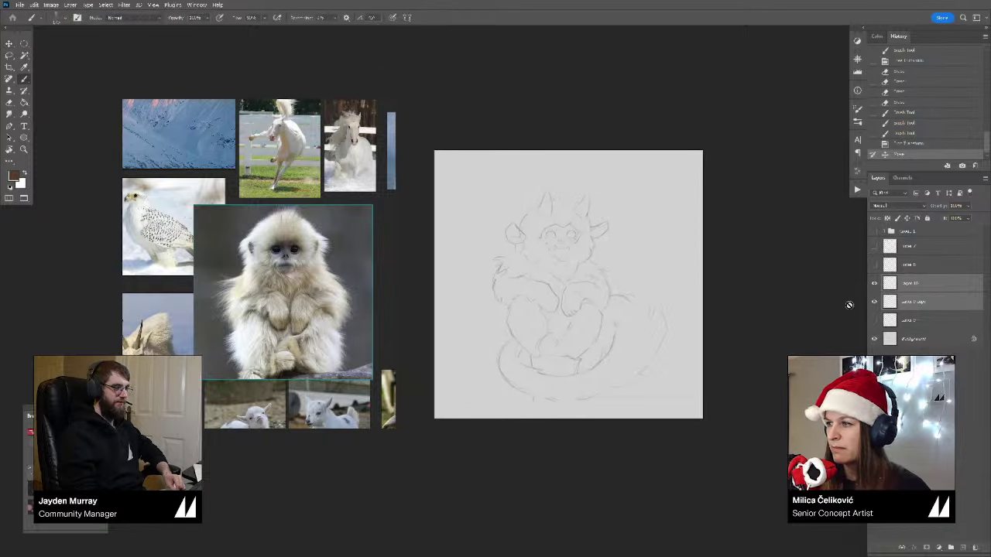
pyautogui.hotkey('ctrl', 'shift', 'f')
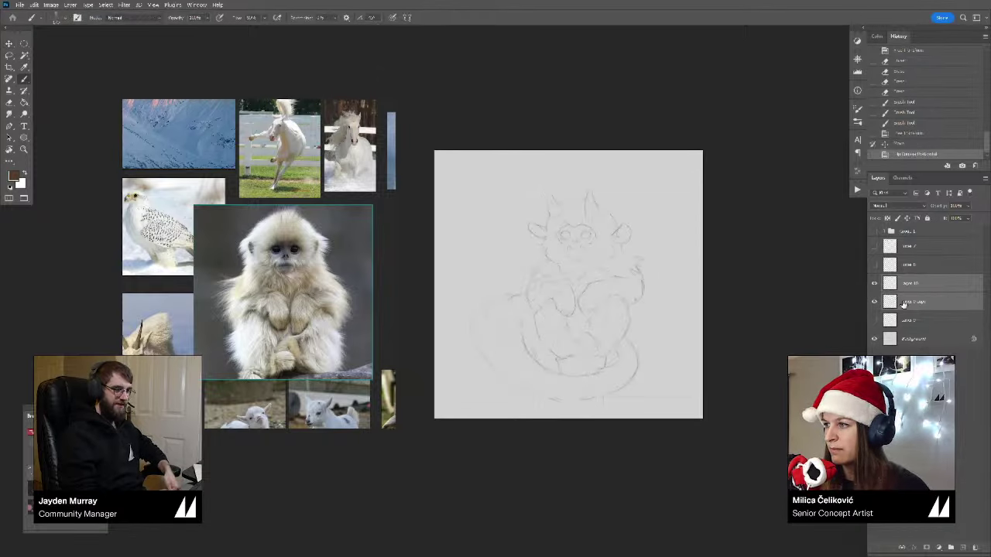
pyautogui.click(904, 303)
pyautogui.click(875, 302)
pyautogui.click(875, 302)
# Step: Sketch a long curved line for a new horn on the head's left side and erase the old short horns
pyautogui.moveTo(785, 323); pyautogui.dragTo(774, 318)
pyautogui.click(749, 198)
pyautogui.scroll(3, 559, 196)
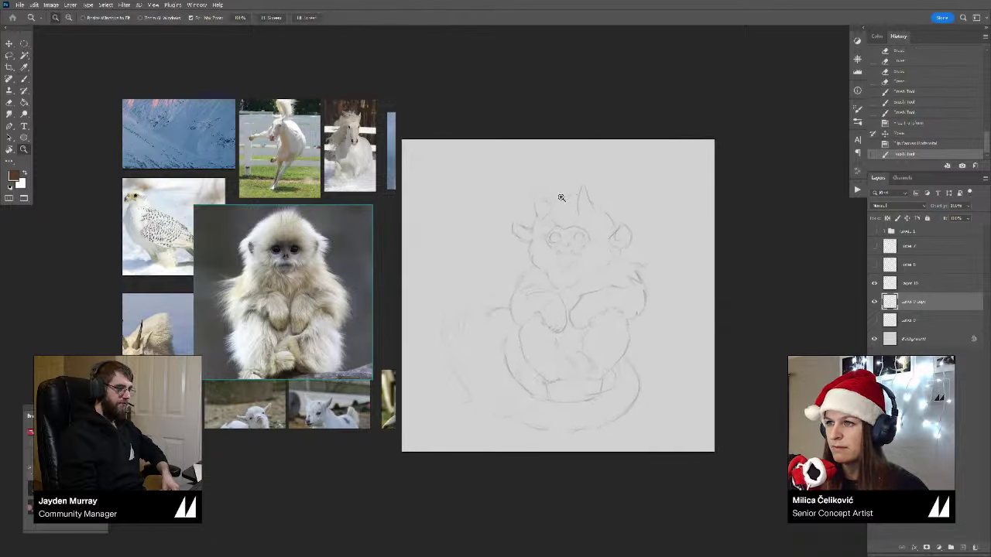
pyautogui.moveTo(521, 176); pyautogui.dragTo(531, 207)
pyautogui.press('e')
pyautogui.moveTo(579, 186)
pyautogui.mouseDown()
pyautogui.moveTo(587, 203)
pyautogui.moveTo(557, 203)
pyautogui.moveTo(542, 158)
pyautogui.mouseUp()
pyautogui.press('b')
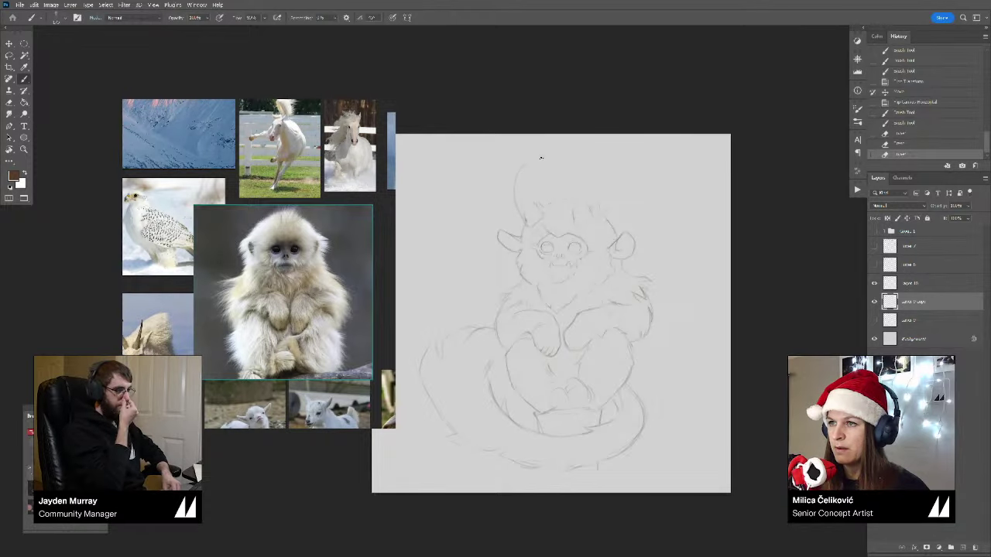
# Step: Redraw the left horn as a tall shape curving inward at the tip, cleaning its lines with the eraser
pyautogui.hotkey('ctrl', 'z')
pyautogui.moveTo(527, 224)
pyautogui.mouseDown()
pyautogui.moveTo(514, 165)
pyautogui.moveTo(558, 150)
pyautogui.moveTo(522, 203)
pyautogui.mouseUp()
pyautogui.press('e')
pyautogui.moveTo(520, 203)
pyautogui.mouseDown()
pyautogui.moveTo(511, 176)
pyautogui.moveTo(527, 161)
pyautogui.mouseUp()
pyautogui.press('b')
pyautogui.press('e')
pyautogui.press('b')
pyautogui.moveTo(525, 201); pyautogui.dragTo(531, 155)
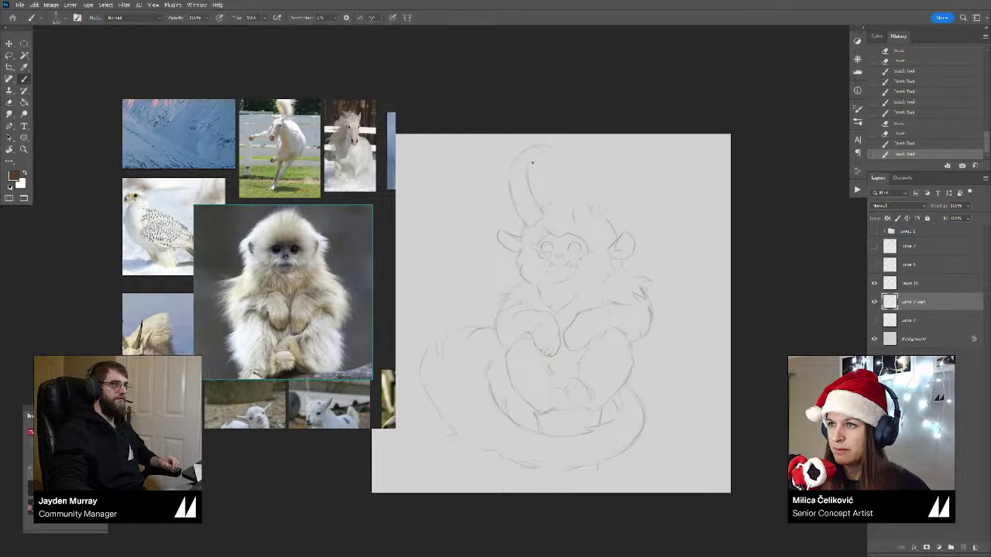
# Step: Sketch a second tall horn on the head's right side, curving outward at its tip, and erase stray lines around it
pyautogui.press('e')
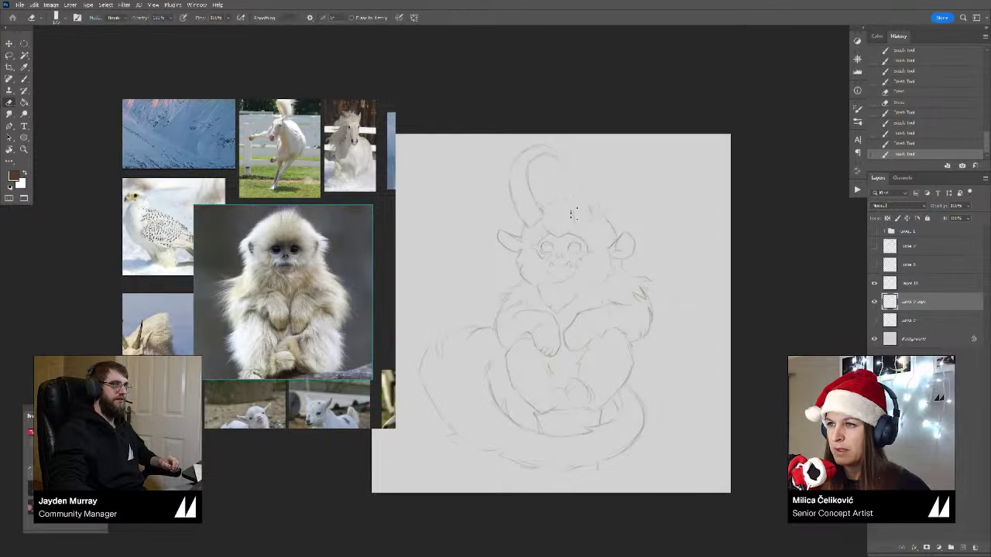
pyautogui.moveTo(575, 217)
pyautogui.mouseDown()
pyautogui.moveTo(577, 206)
pyautogui.moveTo(577, 220)
pyautogui.mouseUp()
pyautogui.press('b')
pyautogui.moveTo(575, 214)
pyautogui.mouseDown()
pyautogui.moveTo(576, 223)
pyautogui.moveTo(575, 210)
pyautogui.mouseUp()
pyautogui.moveTo(577, 156); pyautogui.dragTo(575, 221)
pyautogui.moveTo(575, 182); pyautogui.dragTo(581, 148)
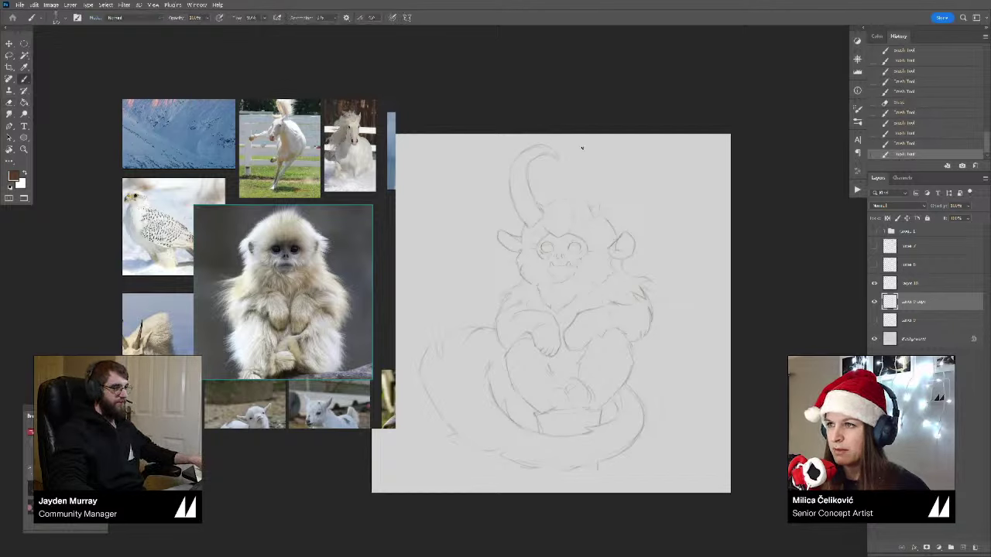
pyautogui.moveTo(591, 213); pyautogui.dragTo(584, 172)
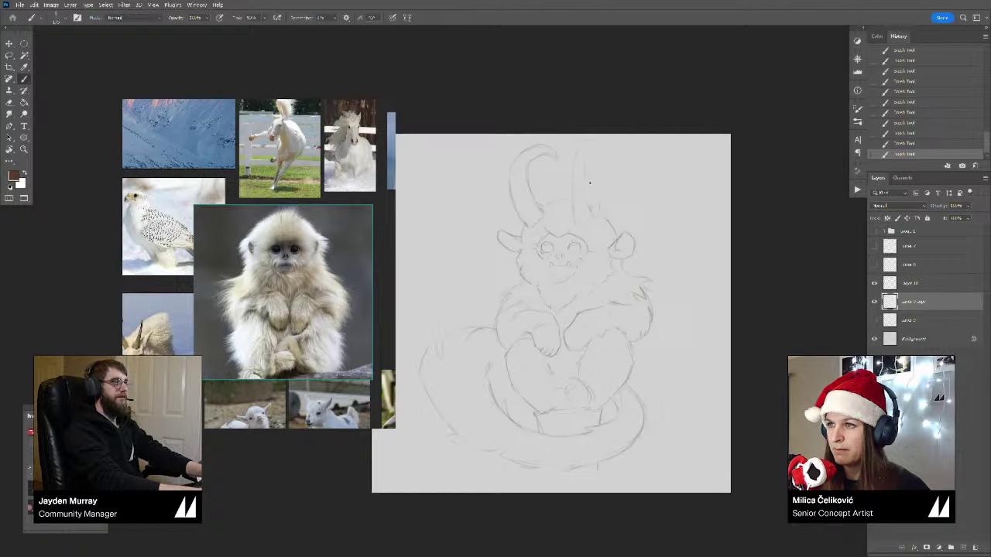
pyautogui.press('e')
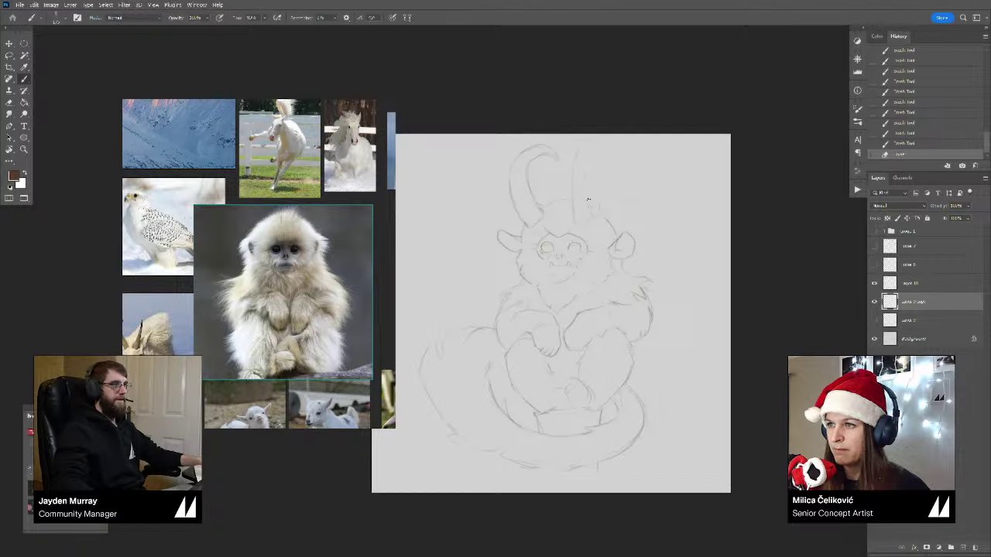
pyautogui.press('b')
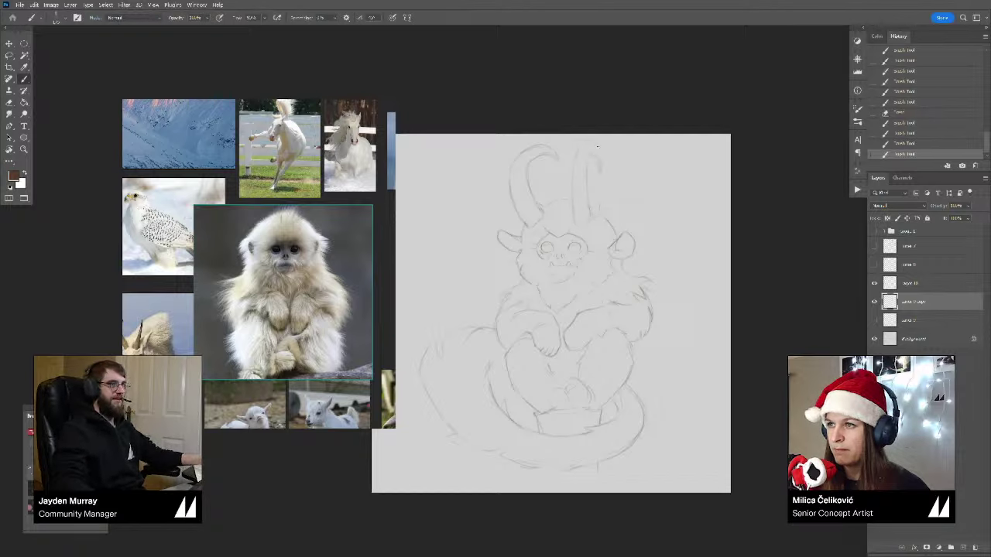
pyautogui.scroll(-4, 576, 156)
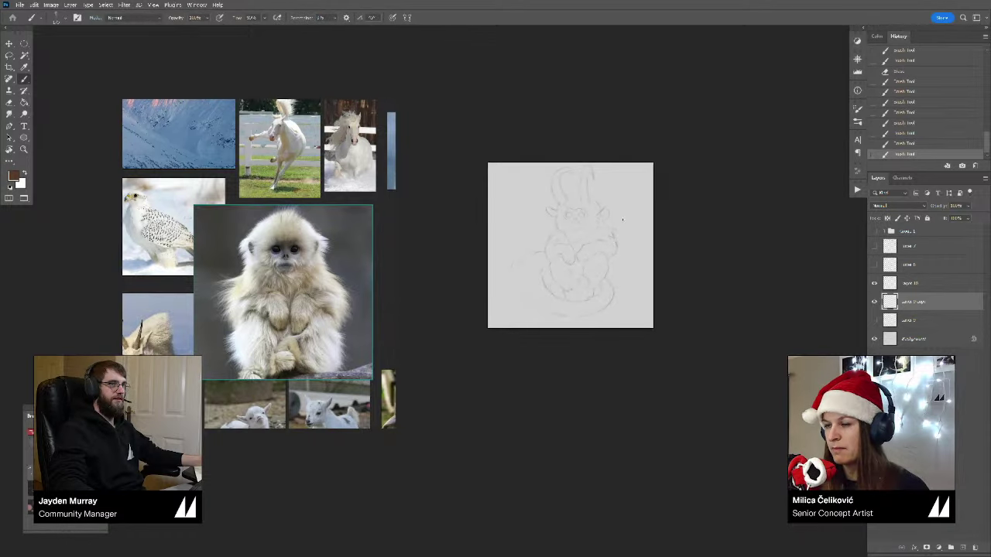
# Step: Flip the canvas horizontally, select the newly drawn horn and warp it into a more curved shape
pyautogui.hotkey('ctrl', 'shift', 'h')
pyautogui.hotkey('ctrl', 'space')
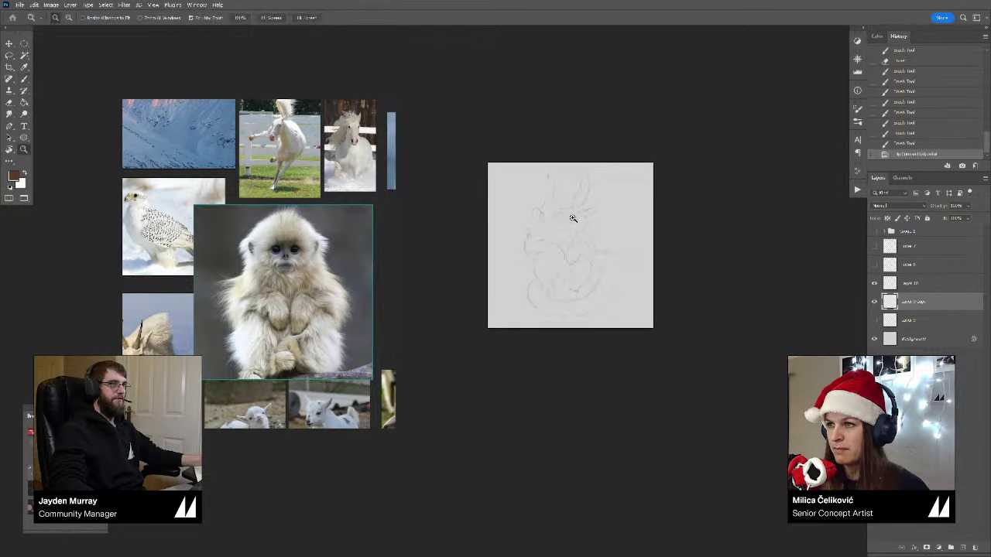
pyautogui.moveTo(570, 217)
pyautogui.mouseDown()
pyautogui.moveTo(569, 179)
pyautogui.moveTo(575, 192)
pyautogui.mouseUp()
pyautogui.press('e')
pyautogui.press('l')
pyautogui.moveTo(553, 122)
pyautogui.mouseDown()
pyautogui.moveTo(525, 166)
pyautogui.moveTo(546, 214)
pyautogui.moveTo(562, 188)
pyautogui.moveTo(561, 146)
pyautogui.moveTo(573, 145)
pyautogui.moveTo(529, 132)
pyautogui.mouseUp()
pyautogui.hotkey('ctrl', 't')
pyautogui.moveTo(567, 202); pyautogui.dragTo(561, 185)
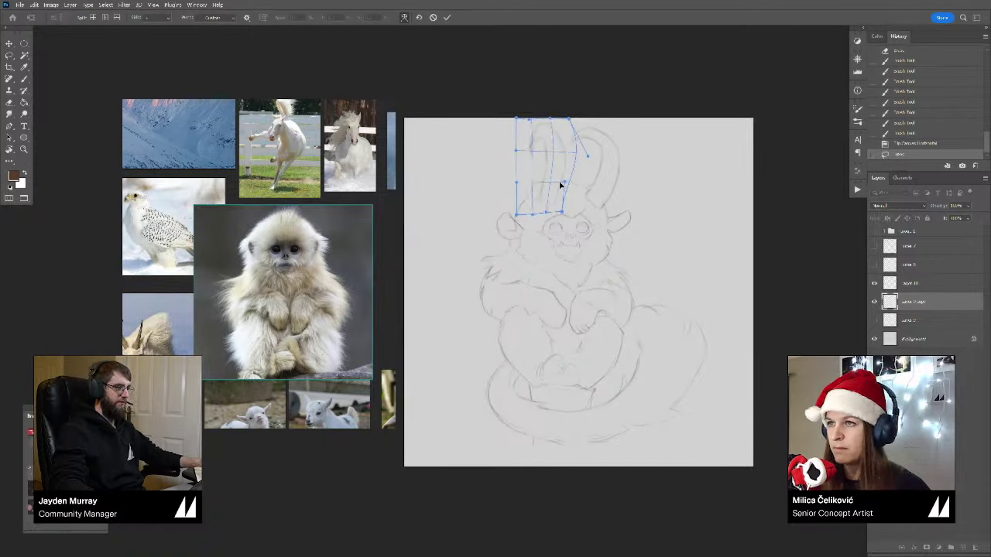
pyautogui.click(448, 17)
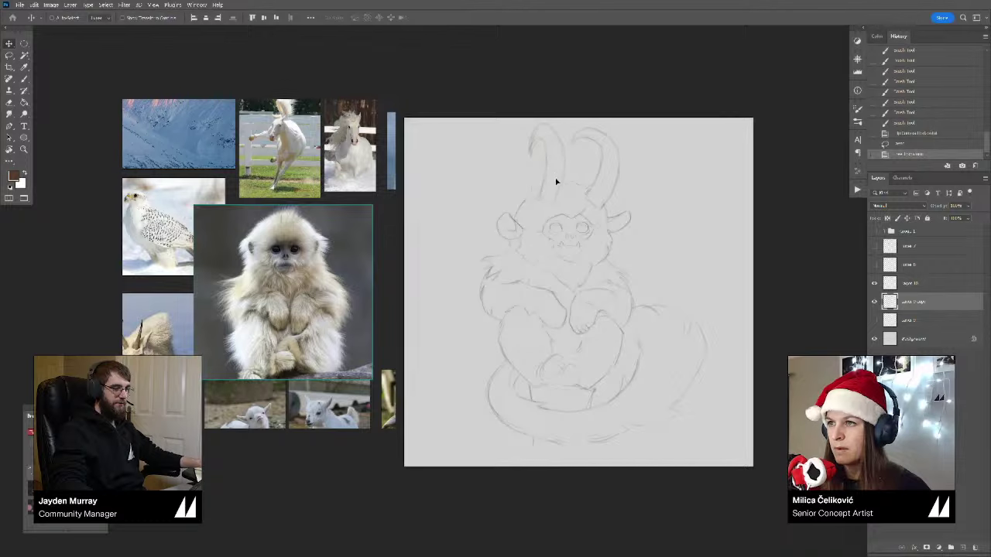
# Step: Erase the outer line of the right horn and redraw its curve closer to the other horn
pyautogui.press('e')
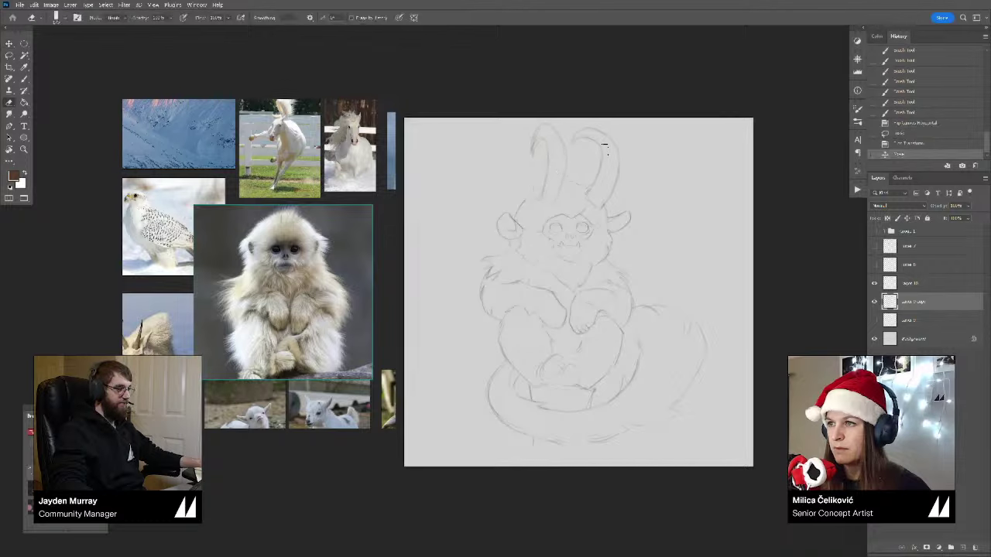
pyautogui.moveTo(606, 145); pyautogui.dragTo(592, 183)
pyautogui.hotkey('ctrl', 'd')
pyautogui.press('b')
pyautogui.moveTo(578, 139)
pyautogui.mouseDown()
pyautogui.moveTo(602, 155)
pyautogui.moveTo(591, 192)
pyautogui.mouseUp()
pyautogui.moveTo(602, 154)
pyautogui.mouseDown()
pyautogui.moveTo(595, 188)
pyautogui.moveTo(613, 196)
pyautogui.moveTo(614, 142)
pyautogui.mouseUp()
pyautogui.press('e')
pyautogui.press('b')
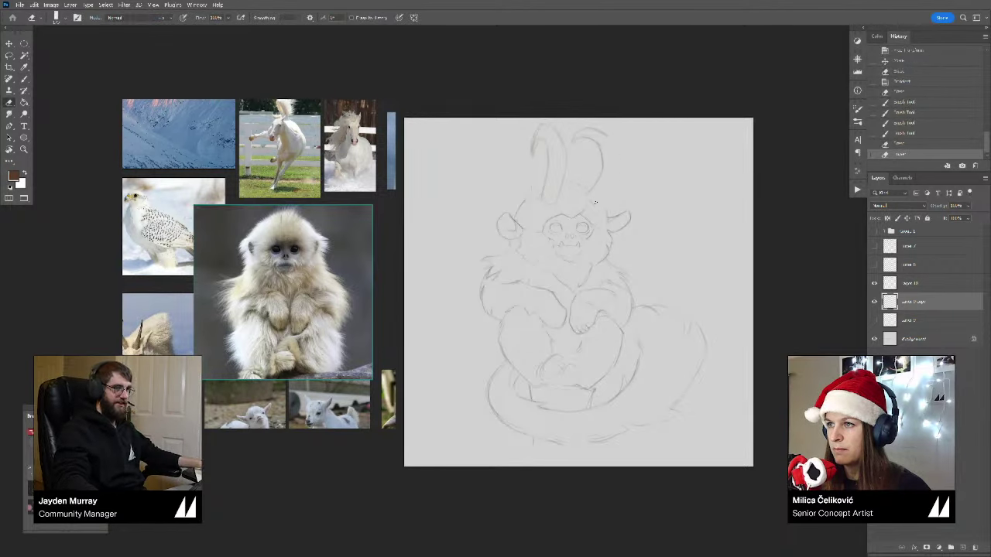
# Step: Redraw the right horn's outer edge and base as a thicker, rounder curve
pyautogui.moveTo(596, 203); pyautogui.dragTo(588, 210)
pyautogui.moveTo(605, 195); pyautogui.dragTo(594, 206)
pyautogui.moveTo(619, 164); pyautogui.dragTo(612, 188)
pyautogui.moveTo(613, 187)
pyautogui.mouseDown()
pyautogui.moveTo(618, 157)
pyautogui.moveTo(593, 206)
pyautogui.moveTo(606, 183)
pyautogui.mouseUp()
pyautogui.press('e')
pyautogui.press('b')
pyautogui.moveTo(610, 161); pyautogui.dragTo(596, 180)
pyautogui.moveTo(600, 173)
pyautogui.mouseDown()
pyautogui.moveTo(590, 206)
pyautogui.moveTo(619, 170)
pyautogui.mouseUp()
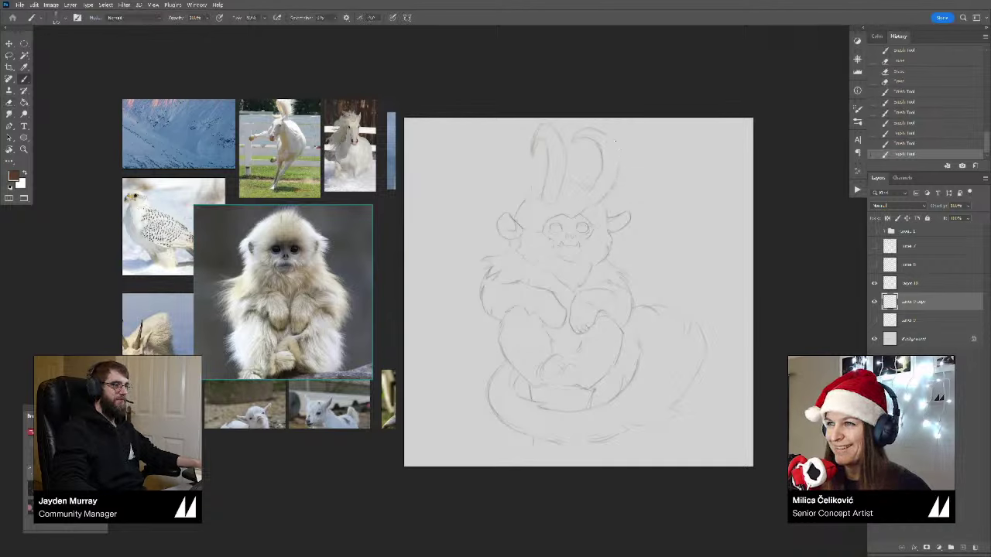
pyautogui.moveTo(607, 134); pyautogui.dragTo(622, 151)
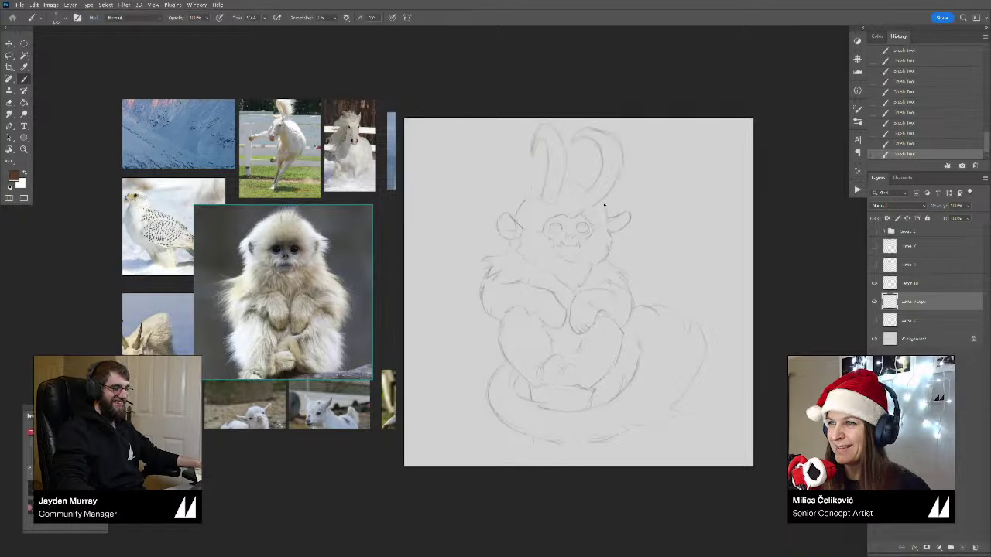
# Step: Undo the latest strokes near the right horn's base and step through the history to compare horn versions
pyautogui.moveTo(588, 189)
pyautogui.mouseDown()
pyautogui.moveTo(560, 225)
pyautogui.moveTo(567, 229)
pyautogui.mouseUp()
pyautogui.hotkey('ctrl', 'z')
pyautogui.hotkey('ctrl', 'z')
pyautogui.hotkey('ctrl', 'z')
pyautogui.hotkey('ctrl', 'z')
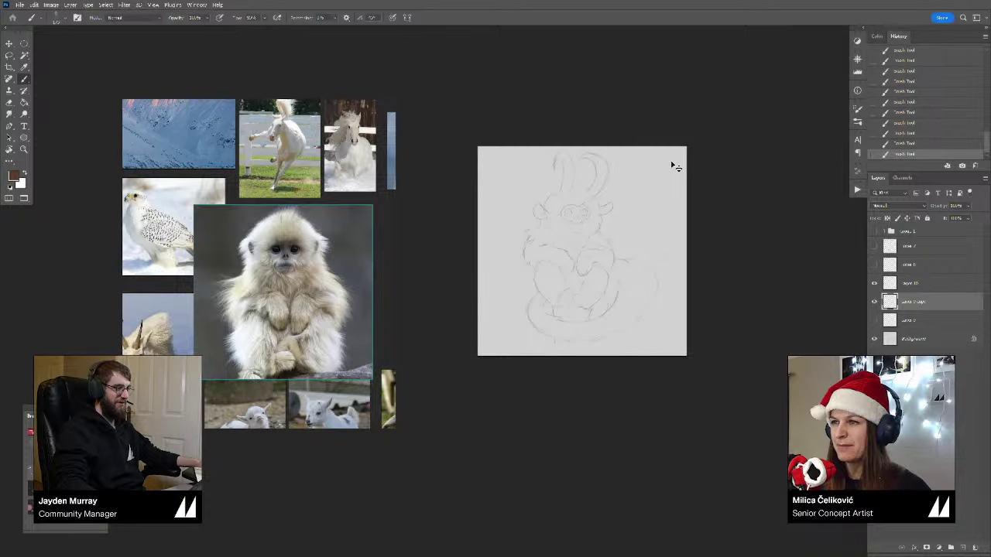
pyautogui.moveTo(979, 141); pyautogui.dragTo(986, 61)
pyautogui.click(927, 70)
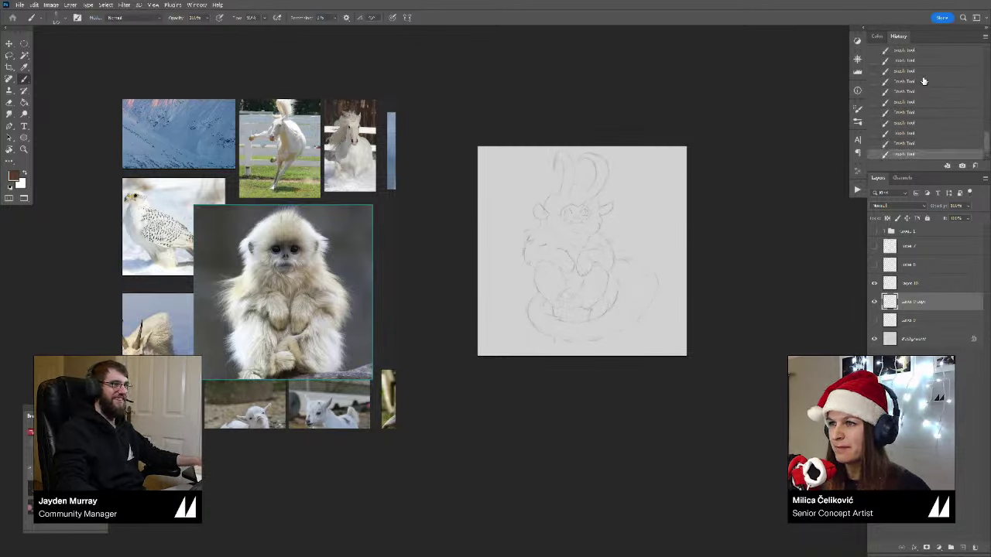
pyautogui.hotkey('ctrl', 'z')
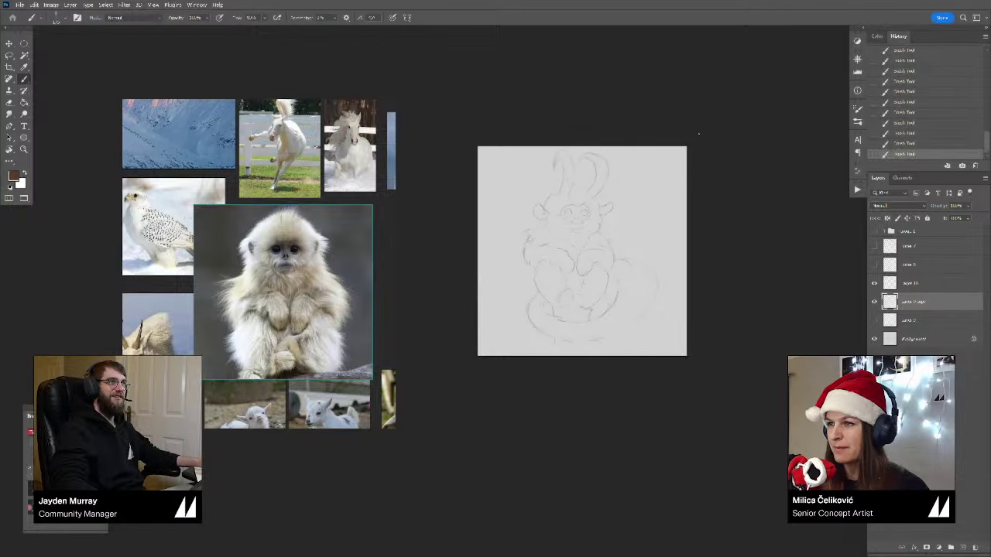
# Step: Flip the canvas horizontally and rework the left horn's outer edge with ridges and bumps
pyautogui.press('z')
pyautogui.click(598, 184)
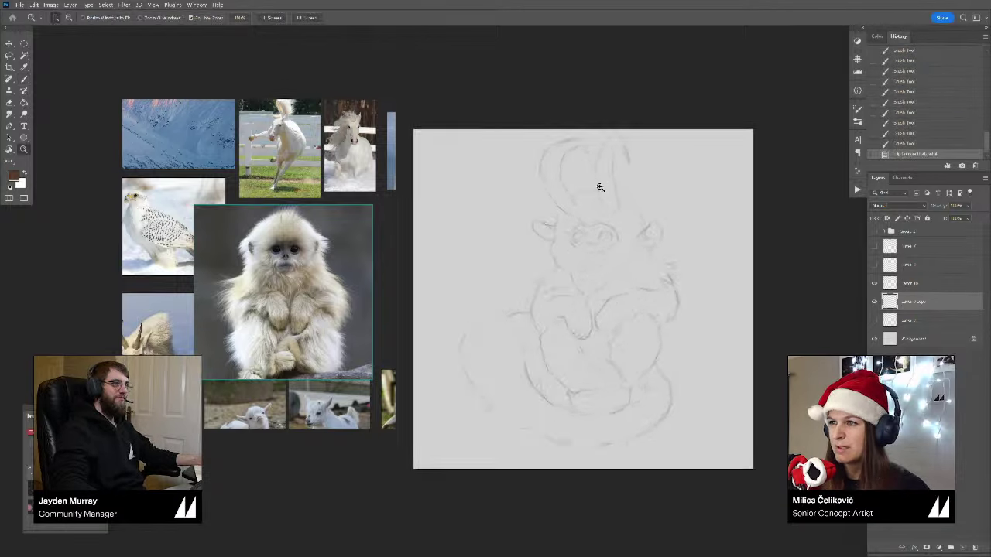
pyautogui.moveTo(600, 187); pyautogui.dragTo(616, 185)
pyautogui.press('e')
pyautogui.moveTo(540, 164)
pyautogui.mouseDown()
pyautogui.moveTo(559, 206)
pyautogui.moveTo(547, 191)
pyautogui.moveTo(536, 218)
pyautogui.moveTo(520, 209)
pyautogui.mouseUp()
pyautogui.press('b')
pyautogui.moveTo(519, 206); pyautogui.dragTo(527, 212)
pyautogui.moveTo(505, 180)
pyautogui.mouseDown()
pyautogui.moveTo(542, 178)
pyautogui.moveTo(513, 154)
pyautogui.mouseUp()
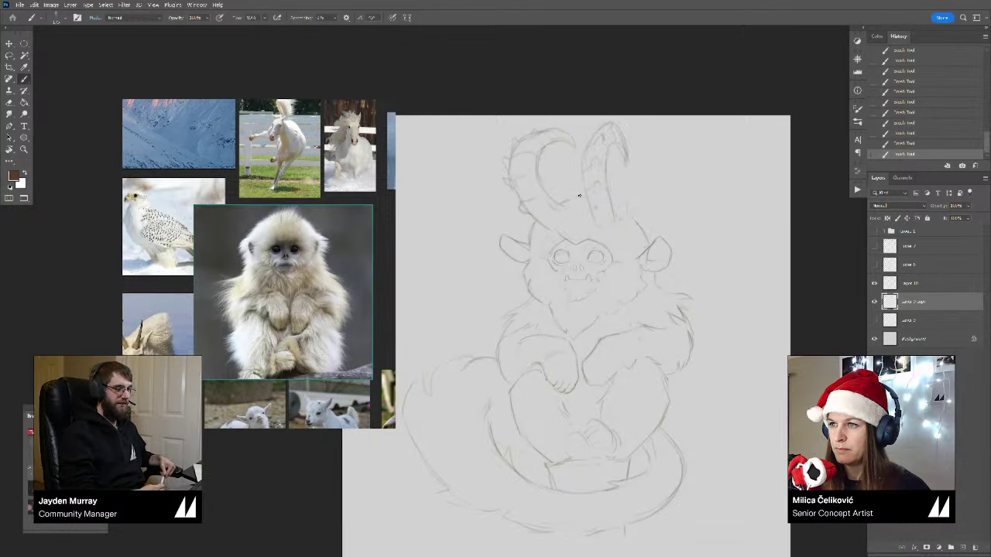
# Step: Tidy the inner edge and base of the right horn with short brush and eraser touches
pyautogui.press('e')
pyautogui.press('b')
pyautogui.moveTo(591, 214)
pyautogui.mouseDown()
pyautogui.moveTo(595, 207)
pyautogui.moveTo(593, 220)
pyautogui.mouseUp()
pyautogui.press('e')
pyautogui.press('b')
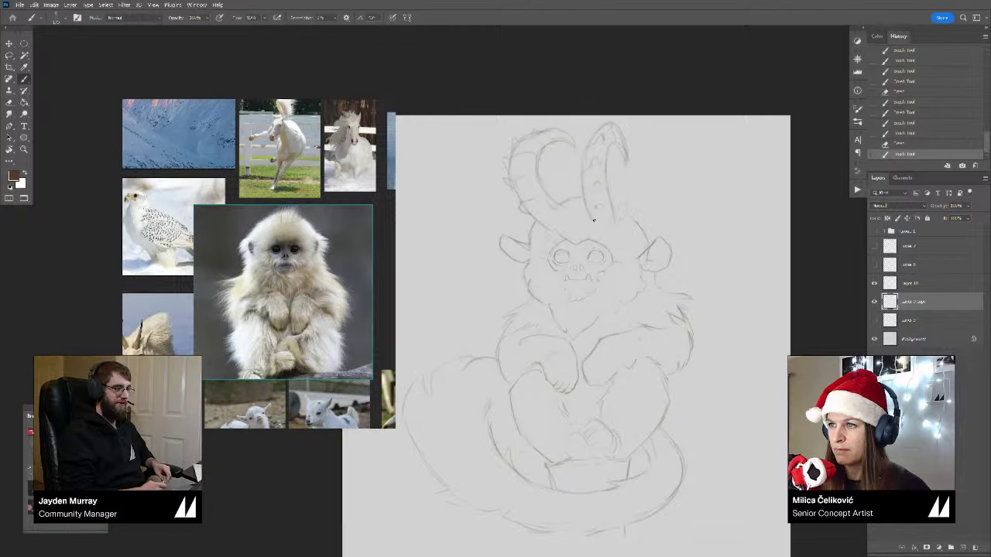
pyautogui.scroll(-3, 594, 221)
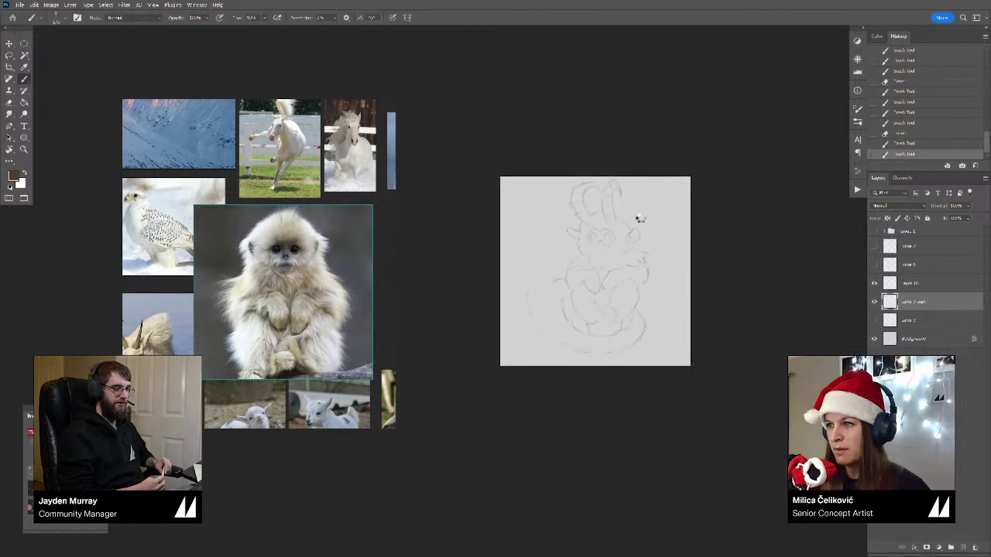
# Step: Flip the canvas horizontally, select the narrower left horn and rotate it outward
pyautogui.press('z')
pyautogui.moveTo(599, 210)
pyautogui.mouseDown()
pyautogui.moveTo(613, 224)
pyautogui.moveTo(533, 205)
pyautogui.moveTo(504, 161)
pyautogui.moveTo(524, 146)
pyautogui.moveTo(487, 156)
pyautogui.mouseUp()
pyautogui.press('l')
pyautogui.hotkey('ctrl', 't')
pyautogui.hotkey('ctrl', 'z')
pyautogui.moveTo(518, 159); pyautogui.dragTo(507, 163)
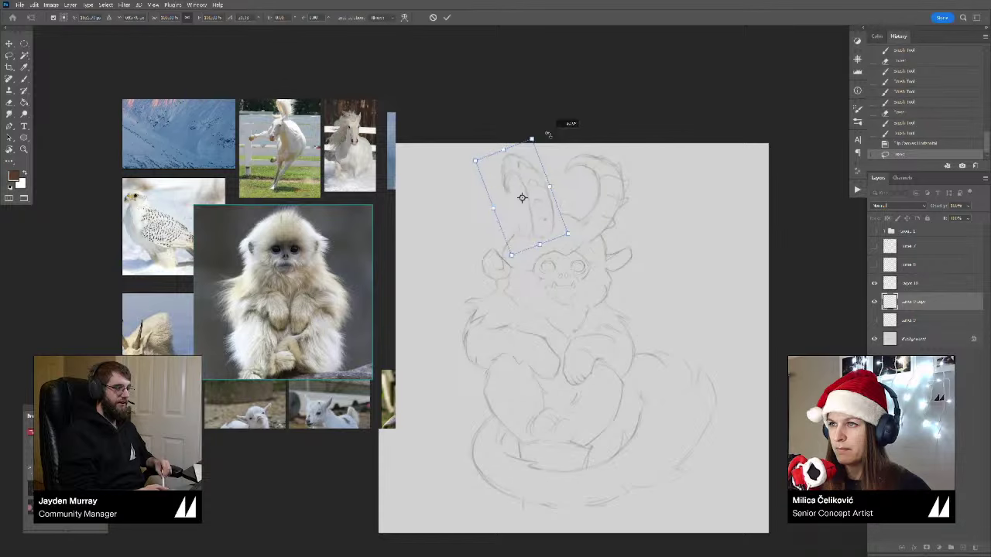
pyautogui.press('Return')
pyautogui.hotkey('ctrl', 'd')
# Step: Redraw the left horn's curled tip and upper edge, erasing the old tip lines
pyautogui.press('e')
pyautogui.moveTo(510, 177); pyautogui.dragTo(507, 186)
pyautogui.press('b')
pyautogui.moveTo(504, 177)
pyautogui.mouseDown()
pyautogui.moveTo(500, 194)
pyautogui.moveTo(508, 183)
pyautogui.mouseUp()
pyautogui.press('e')
pyautogui.press('b')
pyautogui.moveTo(504, 172)
pyautogui.mouseDown()
pyautogui.moveTo(513, 183)
pyautogui.moveTo(528, 161)
pyautogui.mouseUp()
pyautogui.moveTo(514, 158)
pyautogui.mouseDown()
pyautogui.moveTo(541, 208)
pyautogui.moveTo(538, 200)
pyautogui.mouseUp()
# Step: Refine the left horn's ridged outer edge and erase the excess lines at its base
pyautogui.press('e')
pyautogui.press('b')
pyautogui.press('e')
pyautogui.press('b')
pyautogui.press('e')
pyautogui.press('b')
pyautogui.moveTo(542, 181)
pyautogui.mouseDown()
pyautogui.moveTo(529, 182)
pyautogui.moveTo(508, 157)
pyautogui.moveTo(517, 154)
pyautogui.mouseUp()
pyautogui.press('e')
pyautogui.press('b')
pyautogui.moveTo(517, 154); pyautogui.dragTo(528, 159)
pyautogui.moveTo(529, 160); pyautogui.dragTo(542, 172)
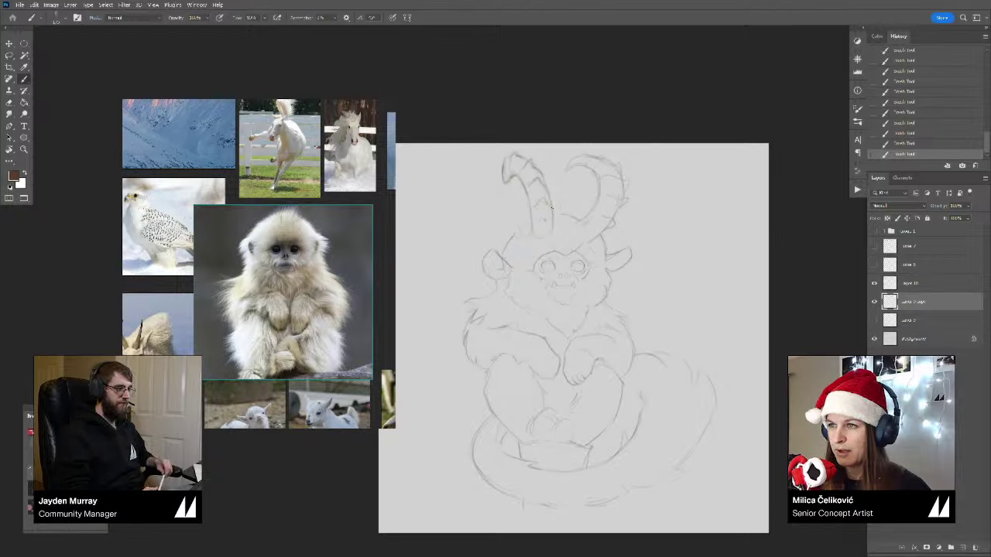
pyautogui.press('e')
pyautogui.moveTo(546, 234); pyautogui.dragTo(539, 241)
pyautogui.press('b')
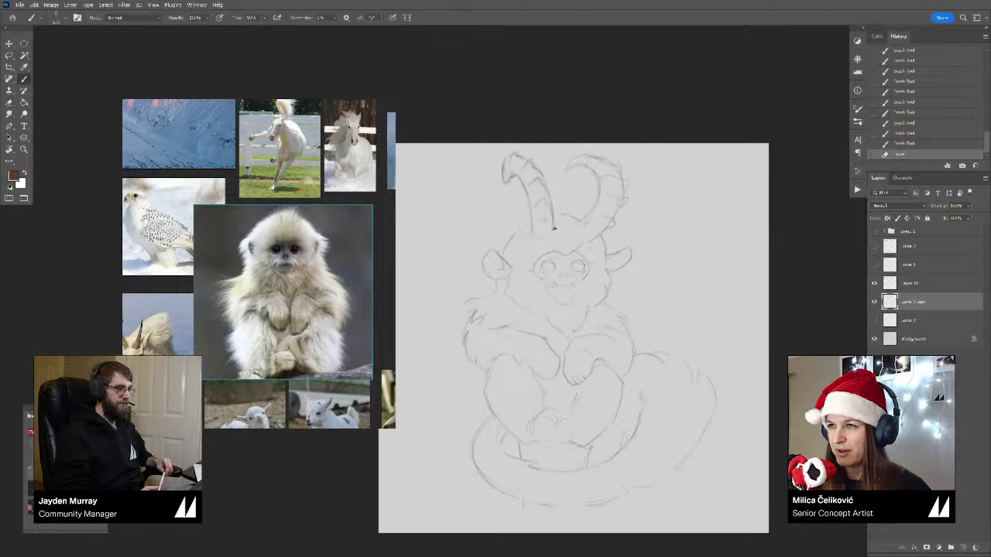
# Step: Add pointed bumps along the right horn's outer edge and clean up the lines between the horns
pyautogui.moveTo(588, 160); pyautogui.dragTo(586, 158)
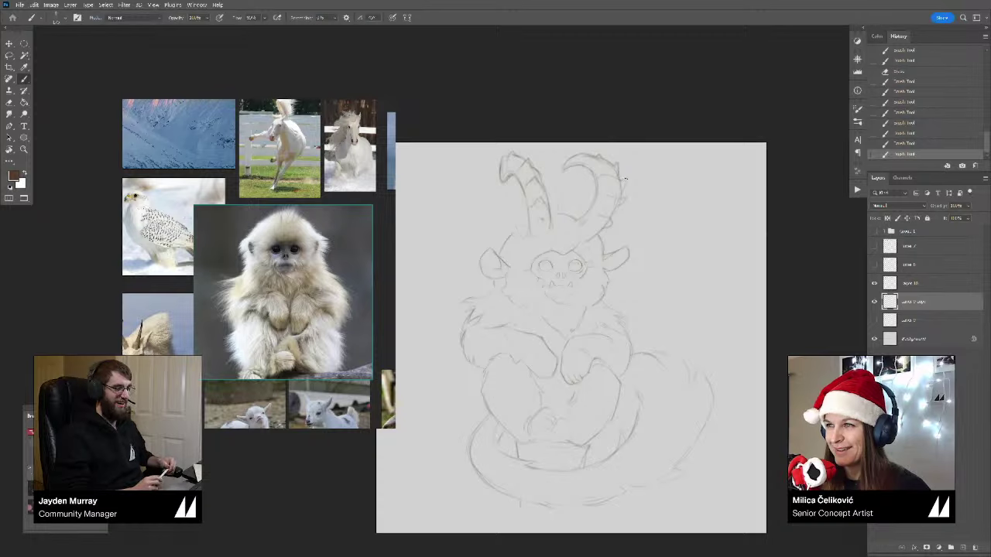
pyautogui.press('e')
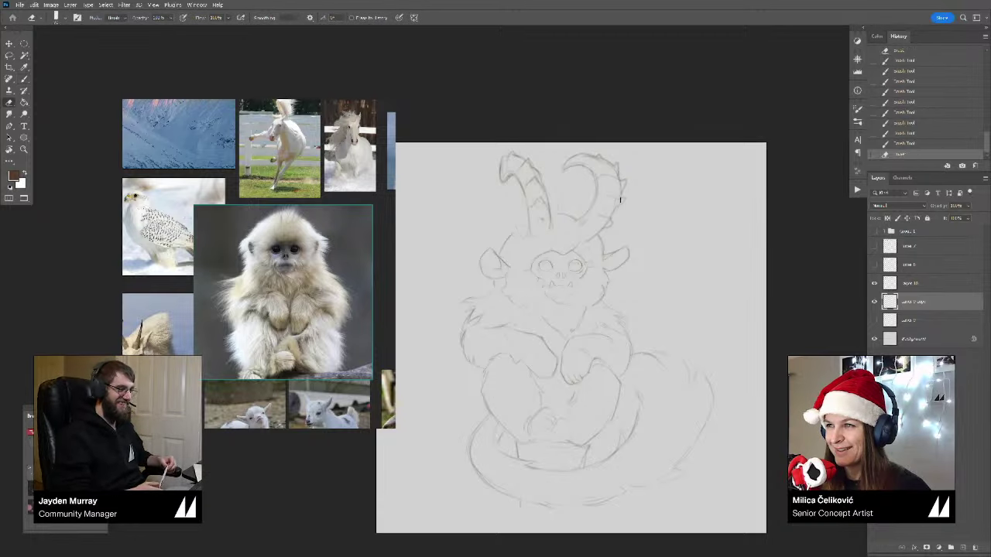
pyautogui.press('b')
pyautogui.moveTo(624, 202); pyautogui.dragTo(615, 208)
pyautogui.moveTo(566, 243)
pyautogui.mouseDown()
pyautogui.moveTo(555, 250)
pyautogui.moveTo(579, 242)
pyautogui.moveTo(559, 256)
pyautogui.mouseUp()
pyautogui.press('e')
pyautogui.press('b')
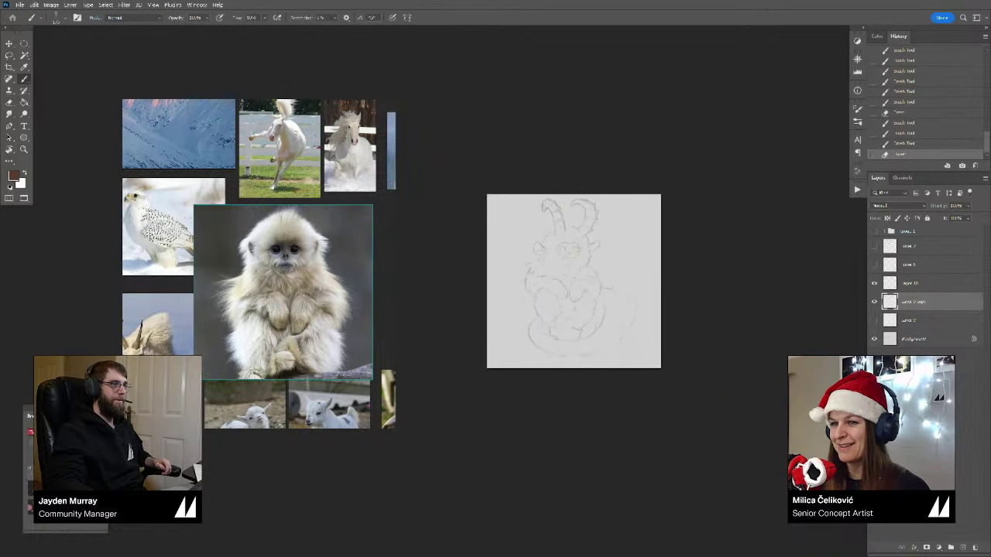
# Step: Check the sketch mirrored, then select both horns and move them slightly lower on the head
pyautogui.hotkey('ctrl', 'shift', 'h')
pyautogui.hotkey('ctrl', 'shift', 'h')
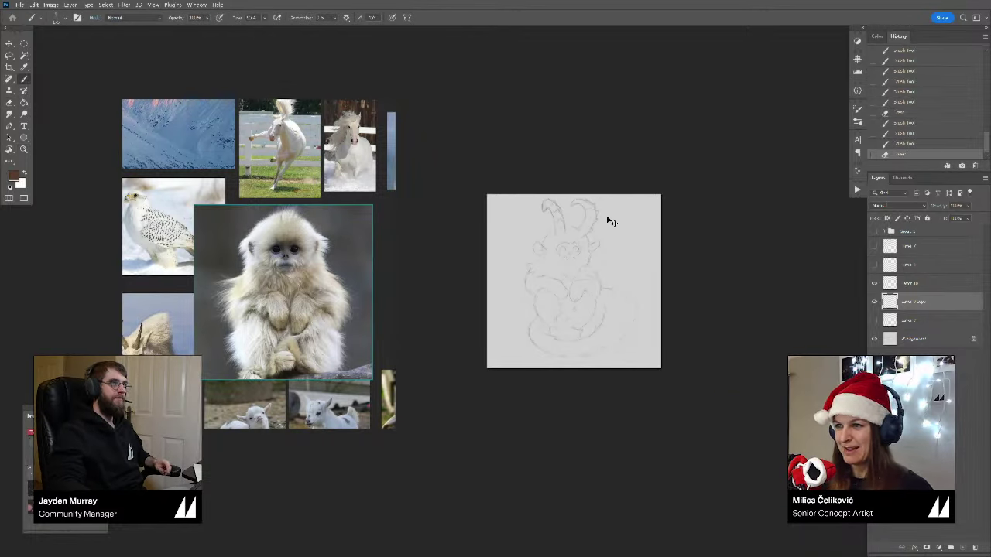
pyautogui.moveTo(578, 233); pyautogui.dragTo(623, 232)
pyautogui.press('l')
pyautogui.moveTo(507, 207)
pyautogui.mouseDown()
pyautogui.moveTo(512, 227)
pyautogui.moveTo(544, 253)
pyautogui.moveTo(584, 253)
pyautogui.moveTo(630, 133)
pyautogui.moveTo(442, 166)
pyautogui.mouseUp()
pyautogui.moveTo(534, 219); pyautogui.dragTo(534, 204)
pyautogui.press('v')
pyautogui.moveTo(600, 200)
pyautogui.mouseDown()
pyautogui.moveTo(598, 214)
pyautogui.moveTo(555, 225)
pyautogui.moveTo(579, 215)
pyautogui.moveTo(571, 208)
pyautogui.mouseUp()
pyautogui.hotkey('ctrl', 'd')
pyautogui.press('l')
pyautogui.press('v')
pyautogui.moveTo(572, 215)
pyautogui.mouseDown()
pyautogui.moveTo(579, 204)
pyautogui.moveTo(577, 214)
pyautogui.mouseUp()
pyautogui.hotkey('ctrl', 'z')
# Step: Touch up the right horn's inner base and erase the old head lines around the lowered horns
pyautogui.press('b')
pyautogui.moveTo(568, 207); pyautogui.dragTo(576, 212)
pyautogui.press('e')
pyautogui.moveTo(566, 207)
pyautogui.mouseDown()
pyautogui.moveTo(577, 212)
pyautogui.moveTo(541, 241)
pyautogui.moveTo(547, 216)
pyautogui.moveTo(539, 244)
pyautogui.mouseUp()
pyautogui.press('b')
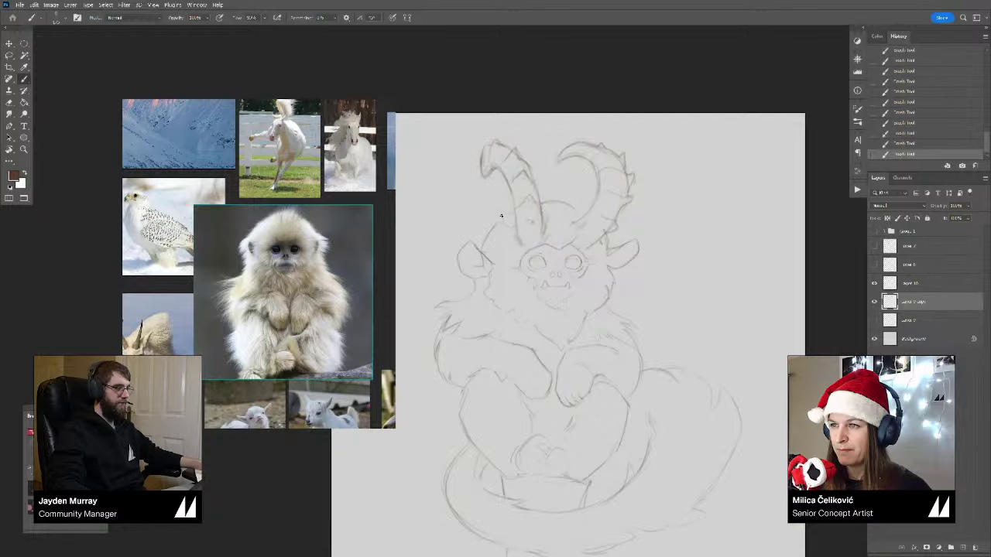
pyautogui.press('e')
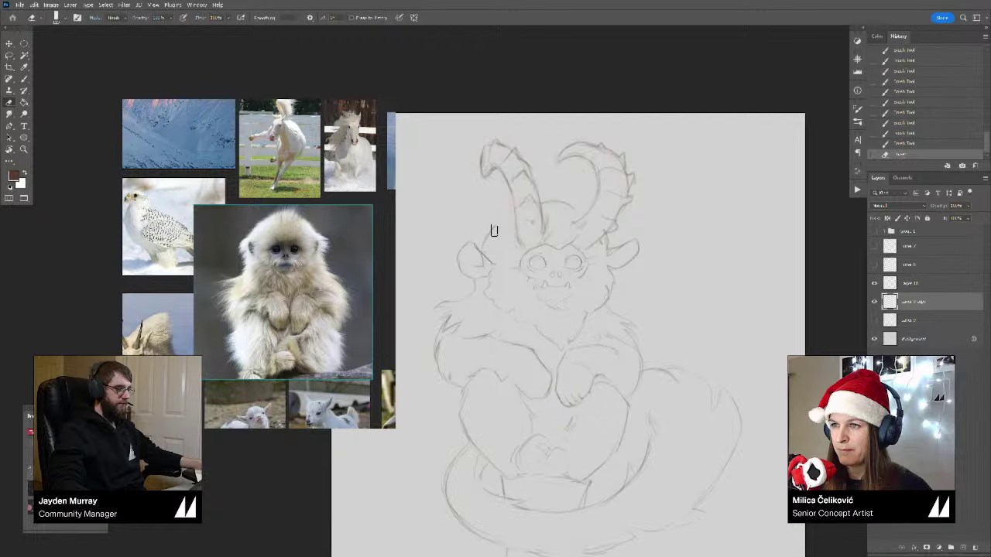
pyautogui.moveTo(493, 230); pyautogui.dragTo(482, 237)
# Step: Draw the rounded top of the head beside the left horn and between the two horns
pyautogui.press('b')
pyautogui.moveTo(512, 206); pyautogui.dragTo(493, 229)
pyautogui.moveTo(533, 199)
pyautogui.mouseDown()
pyautogui.moveTo(507, 211)
pyautogui.moveTo(576, 210)
pyautogui.moveTo(563, 202)
pyautogui.mouseUp()
pyautogui.press('e')
pyautogui.press('b')
pyautogui.moveTo(564, 201); pyautogui.dragTo(586, 213)
pyautogui.moveTo(542, 199)
pyautogui.mouseDown()
pyautogui.moveTo(574, 203)
pyautogui.moveTo(590, 219)
pyautogui.moveTo(516, 202)
pyautogui.mouseUp()
# Step: Flip the canvas horizontally and redraw the inner edge and base of the left horn with cleaner lines
pyautogui.hotkey('ctrl', 'shift', 'h')
pyautogui.press('e')
pyautogui.moveTo(514, 192)
pyautogui.mouseDown()
pyautogui.moveTo(516, 181)
pyautogui.moveTo(531, 211)
pyautogui.mouseUp()
pyautogui.press('b')
pyautogui.moveTo(526, 206); pyautogui.dragTo(536, 223)
pyautogui.press('e')
pyautogui.press('b')
pyautogui.moveTo(528, 207); pyautogui.dragTo(534, 232)
# Step: Redraw the left horn's outer edge up to its top with sharper, spiky ridges, erasing the rough lines
pyautogui.moveTo(507, 224)
pyautogui.mouseDown()
pyautogui.moveTo(528, 241)
pyautogui.moveTo(502, 220)
pyautogui.mouseUp()
pyautogui.press('e')
pyautogui.moveTo(499, 222)
pyautogui.mouseDown()
pyautogui.moveTo(481, 195)
pyautogui.moveTo(487, 164)
pyautogui.mouseUp()
pyautogui.press('b')
pyautogui.press('e')
pyautogui.press('b')
pyautogui.press('e')
pyautogui.press('b')
pyautogui.moveTo(487, 162); pyautogui.dragTo(502, 145)
pyautogui.press('e')
pyautogui.press('b')
pyautogui.moveTo(499, 146); pyautogui.dragTo(510, 140)
# Step: Redraw the inner edge and lower part of the right horn with a cleaner, darker outline
pyautogui.moveTo(585, 161); pyautogui.dragTo(571, 206)
pyautogui.press('e')
pyautogui.moveTo(571, 202)
pyautogui.mouseDown()
pyautogui.moveTo(569, 220)
pyautogui.moveTo(572, 192)
pyautogui.mouseUp()
pyautogui.press('b')
pyautogui.moveTo(573, 184); pyautogui.dragTo(565, 224)
pyautogui.moveTo(571, 216)
pyautogui.mouseDown()
pyautogui.moveTo(586, 215)
pyautogui.moveTo(567, 208)
pyautogui.moveTo(583, 184)
pyautogui.moveTo(590, 192)
pyautogui.mouseUp()
pyautogui.press('e')
pyautogui.press('b')
pyautogui.press('e')
pyautogui.press('b')
# Step: Draw ridges across the upper right horn and define its bumpy edge up to the curved tip
pyautogui.moveTo(577, 176)
pyautogui.mouseDown()
pyautogui.moveTo(580, 166)
pyautogui.moveTo(599, 169)
pyautogui.mouseUp()
pyautogui.press('e')
pyautogui.press('b')
pyautogui.moveTo(581, 164); pyautogui.dragTo(599, 144)
pyautogui.press('e')
pyautogui.press('b')
pyautogui.moveTo(595, 138); pyautogui.dragTo(600, 145)
pyautogui.moveTo(600, 145)
pyautogui.mouseDown()
pyautogui.moveTo(618, 135)
pyautogui.moveTo(629, 155)
pyautogui.moveTo(620, 160)
pyautogui.mouseUp()
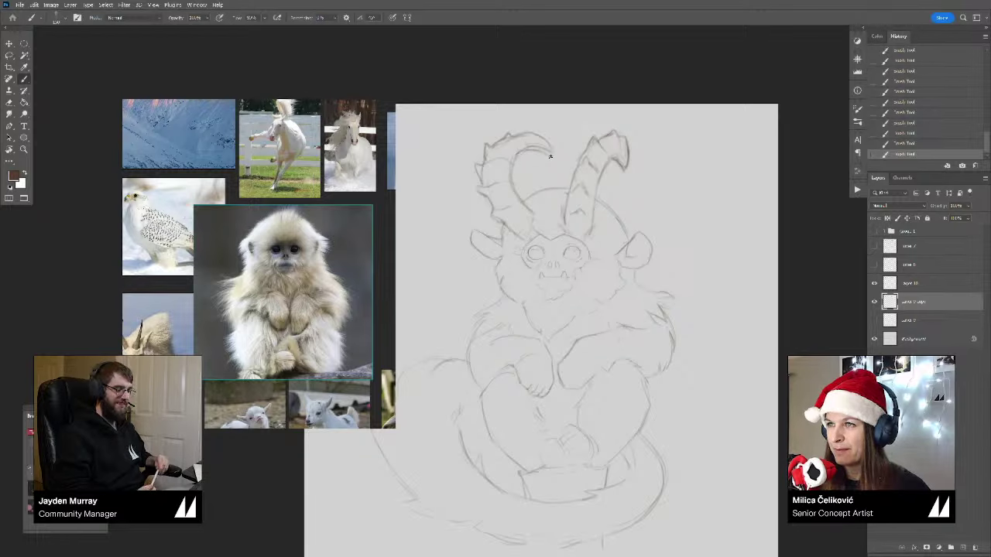
# Step: Redraw the left horn's inner curve up to its pointed tip with a cleaner line
pyautogui.moveTo(550, 156)
pyautogui.mouseDown()
pyautogui.moveTo(525, 138)
pyautogui.moveTo(531, 133)
pyautogui.mouseUp()
pyautogui.press('e')
pyautogui.press('b')
pyautogui.moveTo(540, 137); pyautogui.dragTo(552, 153)
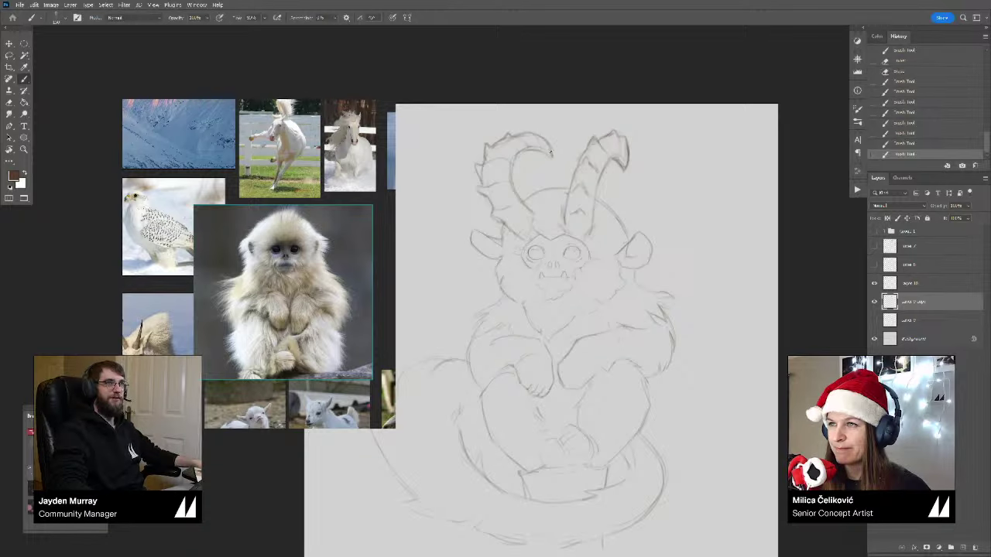
# Step: Redraw the lower left edge of the right horn and erase the rough lines around its base
pyautogui.press('e')
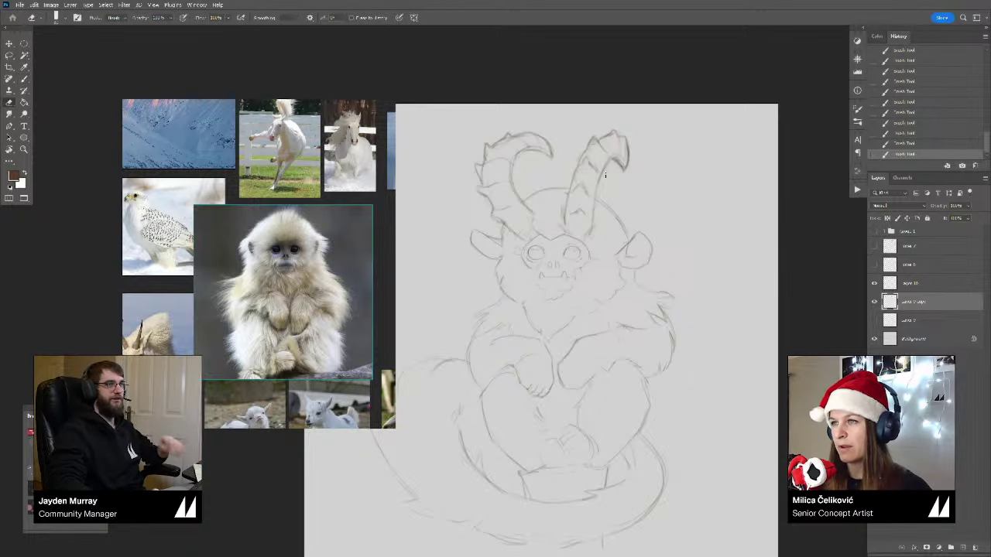
pyautogui.moveTo(593, 211)
pyautogui.mouseDown()
pyautogui.moveTo(596, 197)
pyautogui.moveTo(593, 223)
pyautogui.mouseUp()
pyautogui.press('b')
pyautogui.press('e')
pyautogui.press('b')
pyautogui.moveTo(575, 182); pyautogui.dragTo(566, 223)
pyautogui.hotkey('ctrl', 'z')
pyautogui.press('e')
pyautogui.press('b')
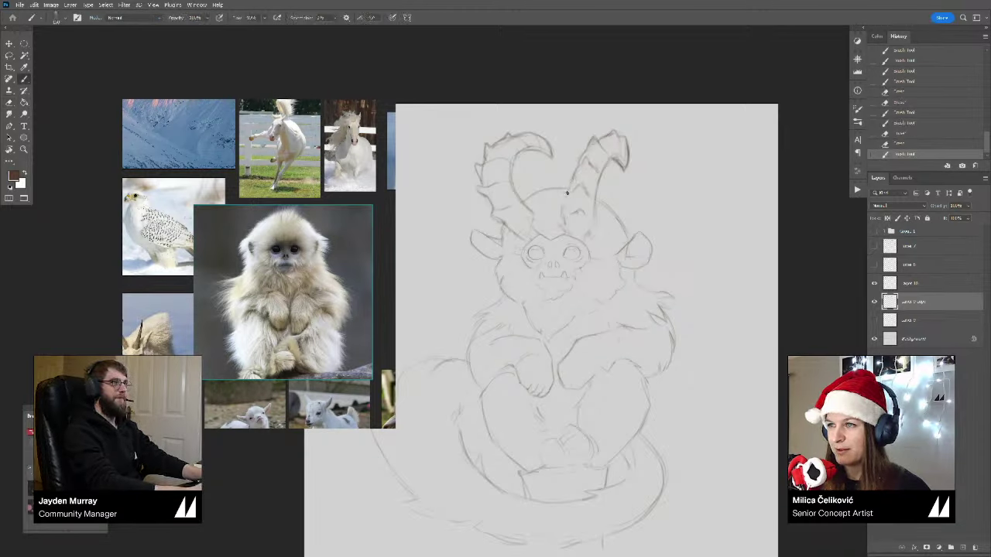
pyautogui.moveTo(571, 182); pyautogui.dragTo(567, 224)
pyautogui.press('e')
pyautogui.moveTo(566, 206)
pyautogui.mouseDown()
pyautogui.moveTo(569, 226)
pyautogui.moveTo(576, 221)
pyautogui.moveTo(542, 226)
pyautogui.mouseUp()
# Step: Check the sketch's balance with the canvas mirrored, restore its orientation, and toggle the horn line layer's visibility for comparison
pyautogui.press('z')
pyautogui.press('b')
pyautogui.hotkey('ctrl', 'shift', 'h')
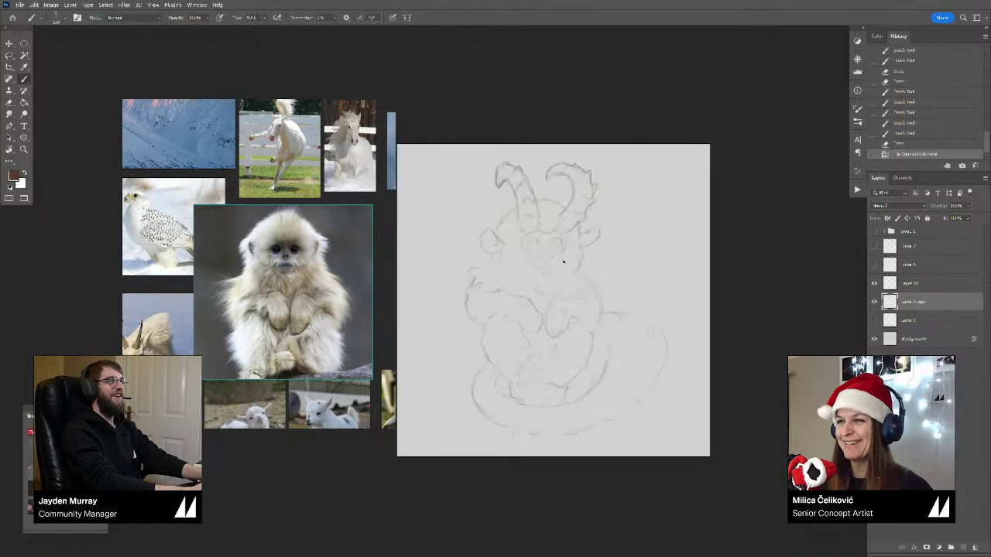
pyautogui.press('z')
pyautogui.moveTo(561, 283)
pyautogui.mouseDown()
pyautogui.moveTo(533, 314)
pyautogui.moveTo(549, 318)
pyautogui.moveTo(564, 349)
pyautogui.moveTo(577, 322)
pyautogui.mouseUp()
pyautogui.press('b')
pyautogui.press('z')
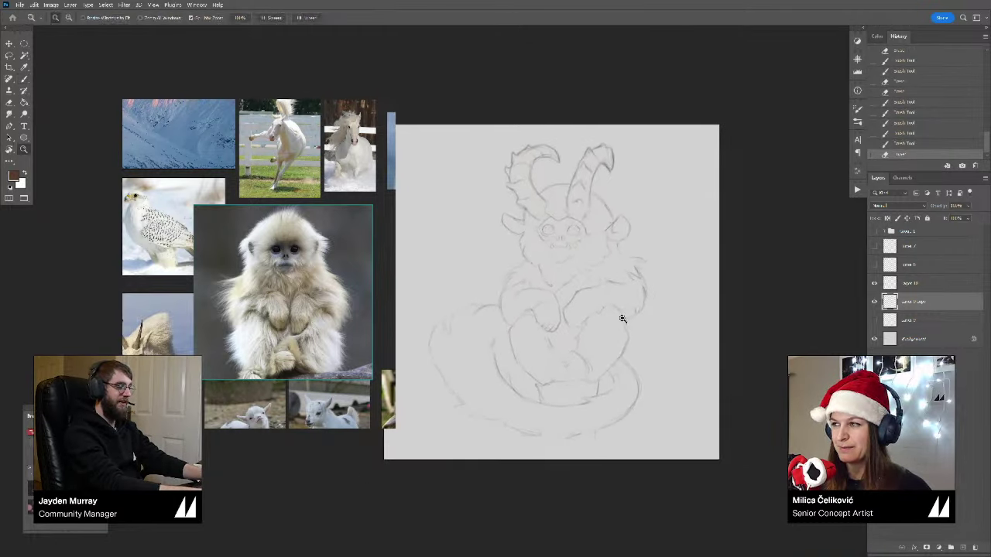
pyautogui.press('b')
pyautogui.click(874, 301)
pyautogui.click(875, 301)
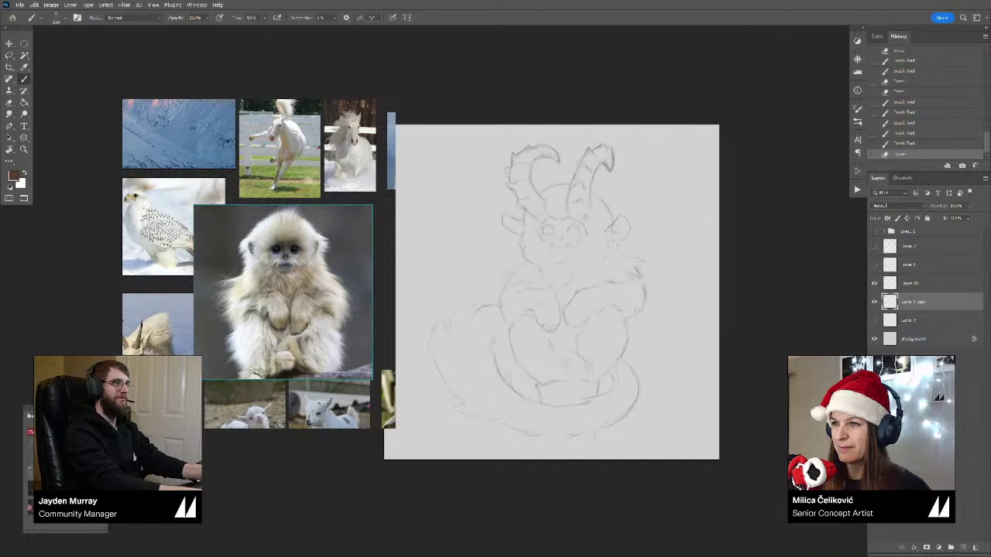
# Step: Lasso the horns and upper head, shift the selected lines slightly, and deselect them
pyautogui.press('z')
pyautogui.moveTo(556, 267)
pyautogui.mouseDown()
pyautogui.moveTo(464, 183)
pyautogui.moveTo(575, 74)
pyautogui.moveTo(686, 134)
pyautogui.moveTo(687, 215)
pyautogui.moveTo(658, 240)
pyautogui.moveTo(649, 234)
pyautogui.moveTo(630, 266)
pyautogui.moveTo(578, 302)
pyautogui.moveTo(542, 268)
pyautogui.mouseUp()
pyautogui.press('l')
pyautogui.press('v')
pyautogui.moveTo(609, 239); pyautogui.dragTo(612, 246)
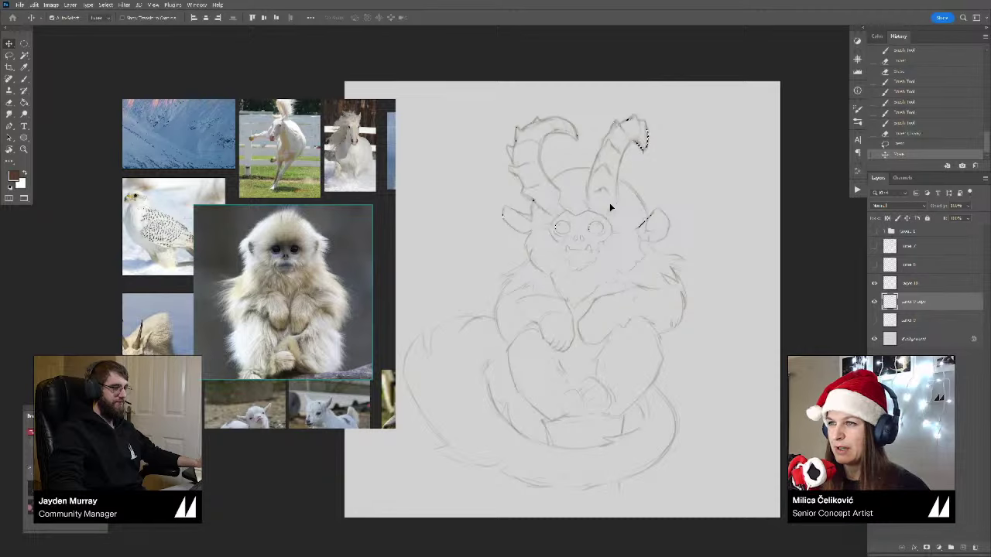
pyautogui.scroll(-3, 612, 210)
pyautogui.hotkey('ctrl', 'd')
pyautogui.press('b')
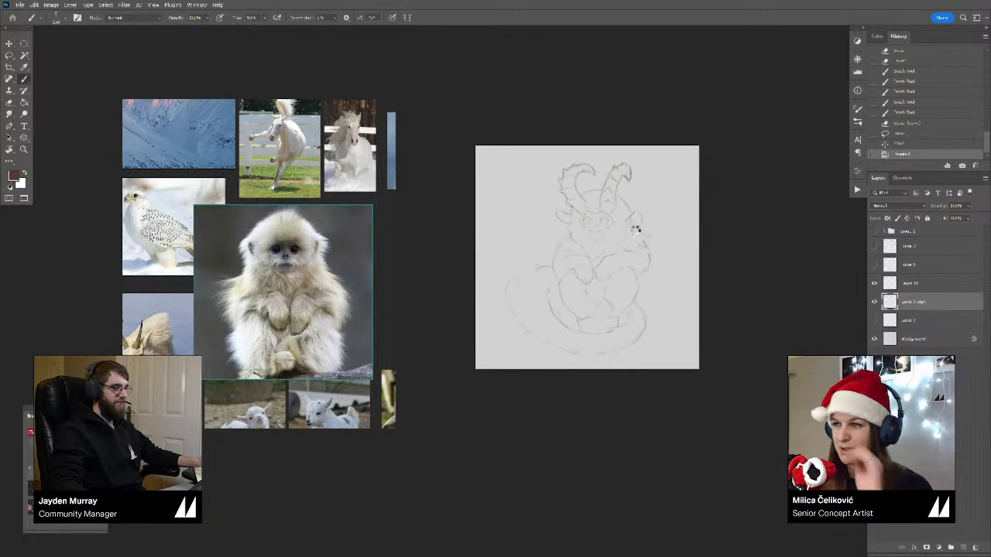
# Step: Compare the adjusted head and horns in mirrored and original canvas orientation, ending in the original one
pyautogui.hotkey('ctrl', 'shift', 'h')
pyautogui.moveTo(655, 209); pyautogui.dragTo(657, 213)
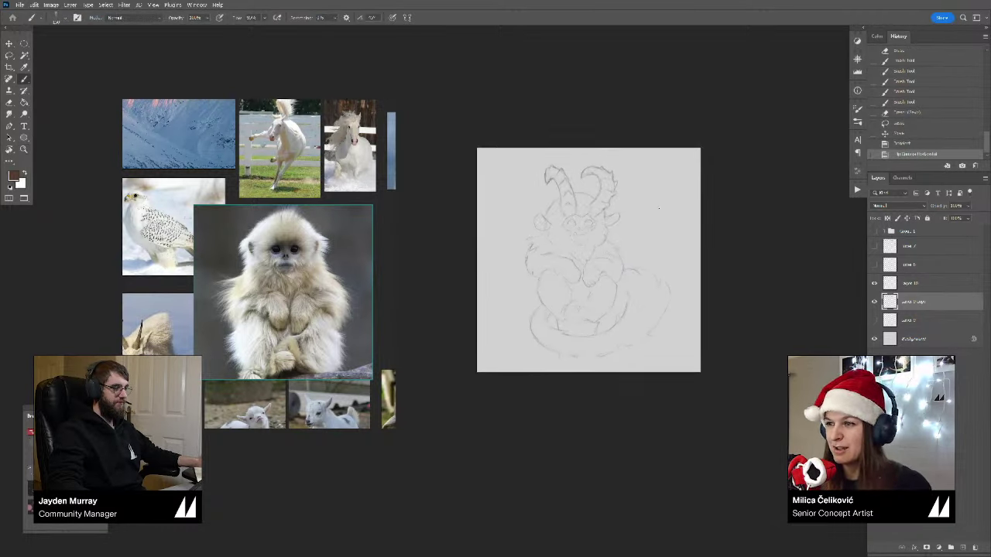
pyautogui.press('z')
pyautogui.moveTo(612, 251); pyautogui.dragTo(624, 272)
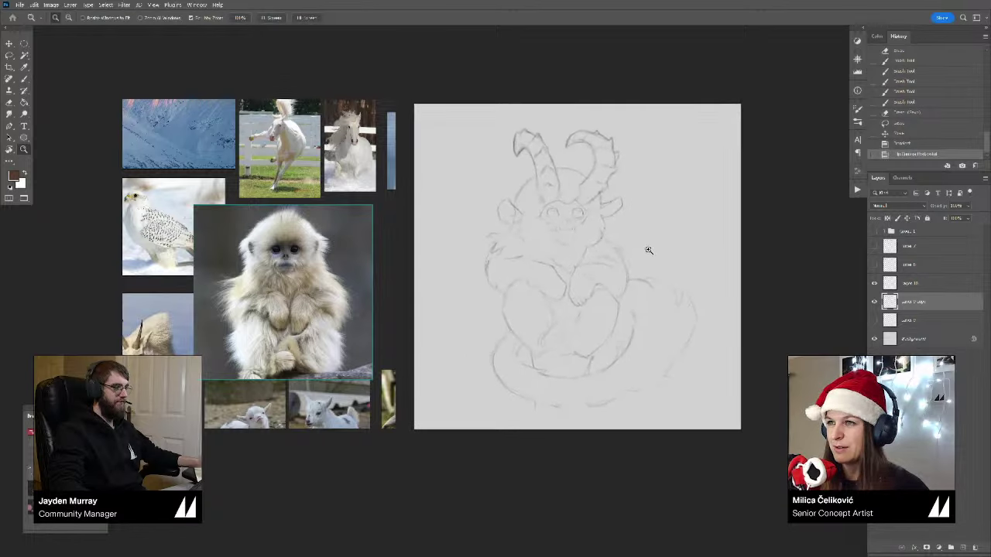
pyautogui.hotkey('ctrl', 'z')
pyautogui.hotkey('ctrl', 'shift', 'z')
pyautogui.hotkey('ctrl', 'z')
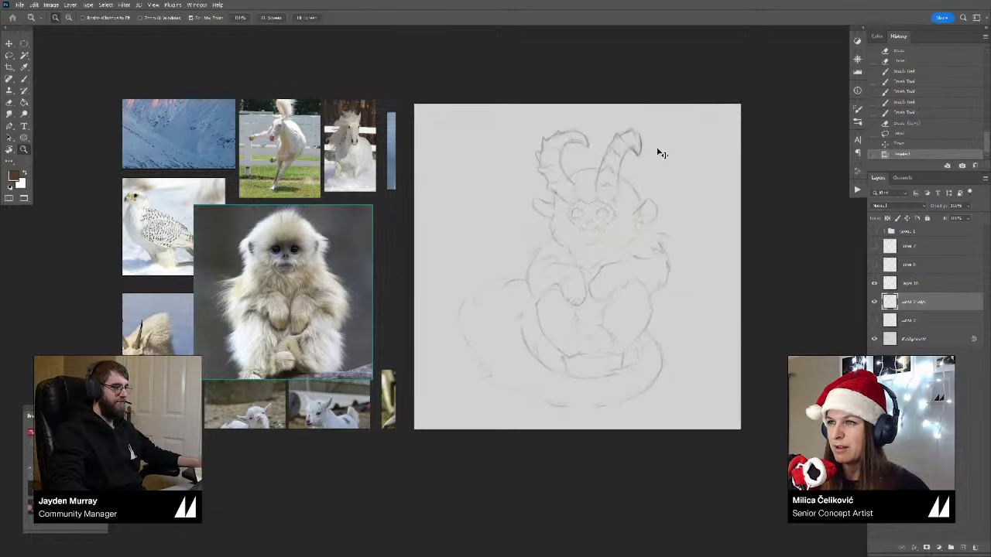
# Step: Erase the right horn's rough upper left edge and redraw it with a smoother, bolder outline
pyautogui.click(621, 152)
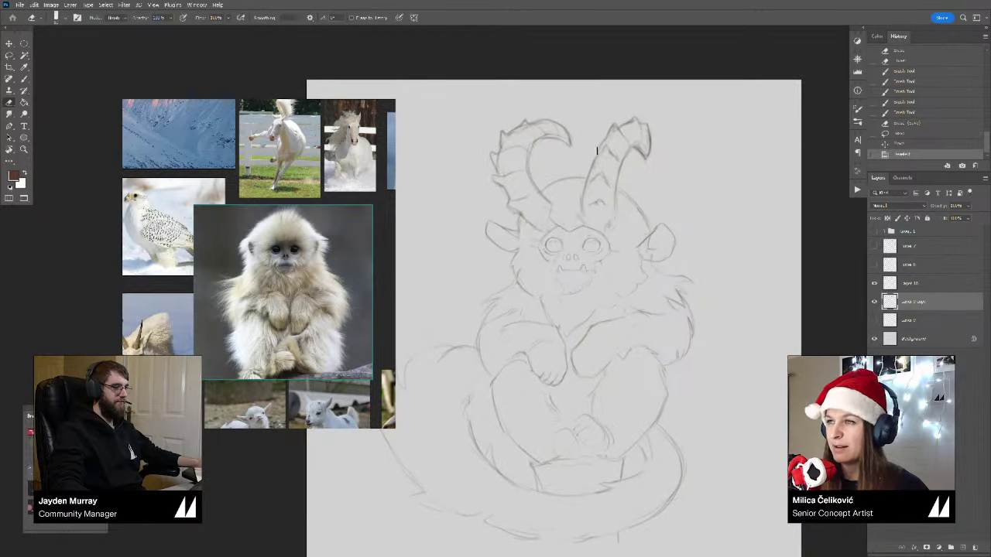
pyautogui.moveTo(603, 139); pyautogui.dragTo(586, 191)
pyautogui.moveTo(589, 175)
pyautogui.mouseDown()
pyautogui.moveTo(594, 152)
pyautogui.moveTo(589, 179)
pyautogui.mouseUp()
pyautogui.moveTo(596, 150); pyautogui.dragTo(590, 169)
pyautogui.press('b')
pyautogui.moveTo(593, 164)
pyautogui.mouseDown()
pyautogui.moveTo(583, 214)
pyautogui.moveTo(584, 188)
pyautogui.mouseUp()
pyautogui.moveTo(594, 157); pyautogui.dragTo(587, 176)
pyautogui.moveTo(606, 139); pyautogui.dragTo(594, 158)
pyautogui.moveTo(602, 144); pyautogui.dragTo(591, 166)
# Step: Clean up the ridge lines inside the right horn and redraw them down towards its base
pyautogui.press('e')
pyautogui.press('b')
pyautogui.press('e')
pyautogui.moveTo(593, 163)
pyautogui.mouseDown()
pyautogui.moveTo(586, 186)
pyautogui.moveTo(597, 174)
pyautogui.mouseUp()
pyautogui.press('b')
pyautogui.moveTo(594, 178); pyautogui.dragTo(598, 173)
pyautogui.press('e')
pyautogui.press('b')
pyautogui.moveTo(596, 173)
pyautogui.mouseDown()
pyautogui.moveTo(603, 201)
pyautogui.moveTo(588, 196)
pyautogui.moveTo(602, 204)
pyautogui.mouseUp()
pyautogui.press('e')
pyautogui.press('b')
pyautogui.moveTo(610, 205); pyautogui.dragTo(601, 206)
# Step: Strengthen the left horn's spiky outer edge and ridges, erasing stray lines near its base
pyautogui.moveTo(511, 203); pyautogui.dragTo(521, 213)
pyautogui.moveTo(508, 193)
pyautogui.mouseDown()
pyautogui.moveTo(511, 205)
pyautogui.moveTo(504, 149)
pyautogui.mouseUp()
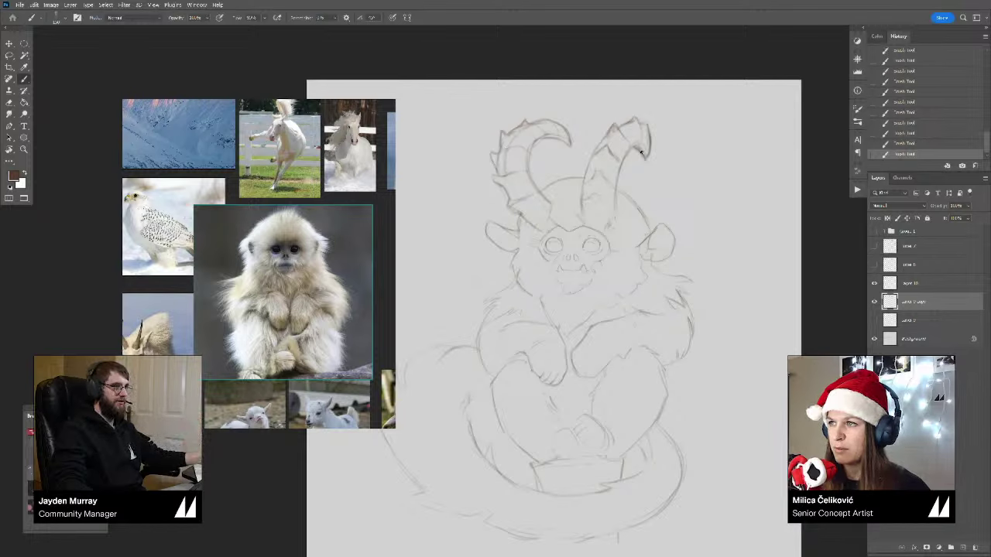
pyautogui.press('z')
pyautogui.moveTo(638, 175)
pyautogui.mouseDown()
pyautogui.moveTo(618, 194)
pyautogui.moveTo(615, 186)
pyautogui.mouseUp()
pyautogui.moveTo(554, 186)
pyautogui.mouseDown()
pyautogui.moveTo(549, 192)
pyautogui.moveTo(563, 190)
pyautogui.mouseUp()
pyautogui.press('e')
pyautogui.press('b')
pyautogui.press('e')
pyautogui.moveTo(556, 179)
pyautogui.mouseDown()
pyautogui.moveTo(570, 200)
pyautogui.moveTo(573, 190)
pyautogui.mouseUp()
# Step: Flip the canvas horizontally and add short strokes to the cheek fur below the right ear
pyautogui.press('z')
pyautogui.moveTo(572, 158)
pyautogui.mouseDown()
pyautogui.moveTo(563, 177)
pyautogui.moveTo(517, 203)
pyautogui.mouseUp()
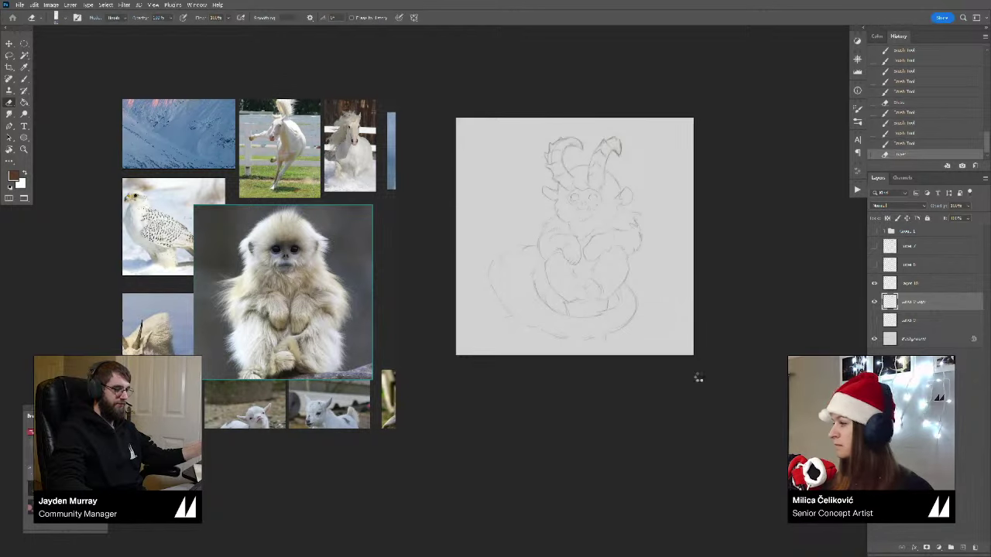
pyautogui.hotkey('ctrl', 'shift', 'h')
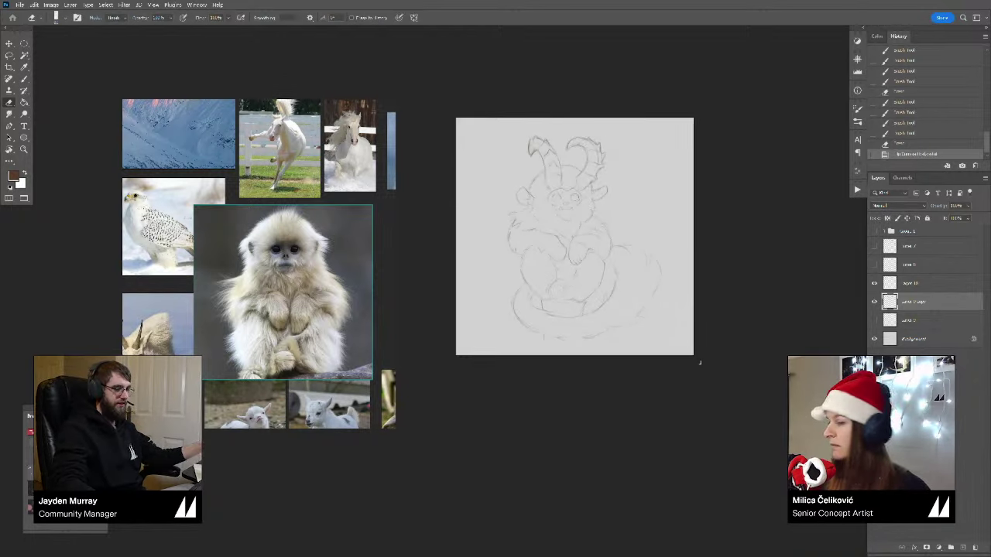
pyautogui.press('z')
pyautogui.moveTo(568, 179); pyautogui.dragTo(591, 195)
pyautogui.moveTo(593, 195)
pyautogui.mouseDown()
pyautogui.moveTo(618, 184)
pyautogui.moveTo(620, 169)
pyautogui.moveTo(629, 203)
pyautogui.mouseUp()
pyautogui.press('b')
pyautogui.moveTo(627, 198); pyautogui.dragTo(627, 206)
pyautogui.moveTo(626, 206); pyautogui.dragTo(629, 202)
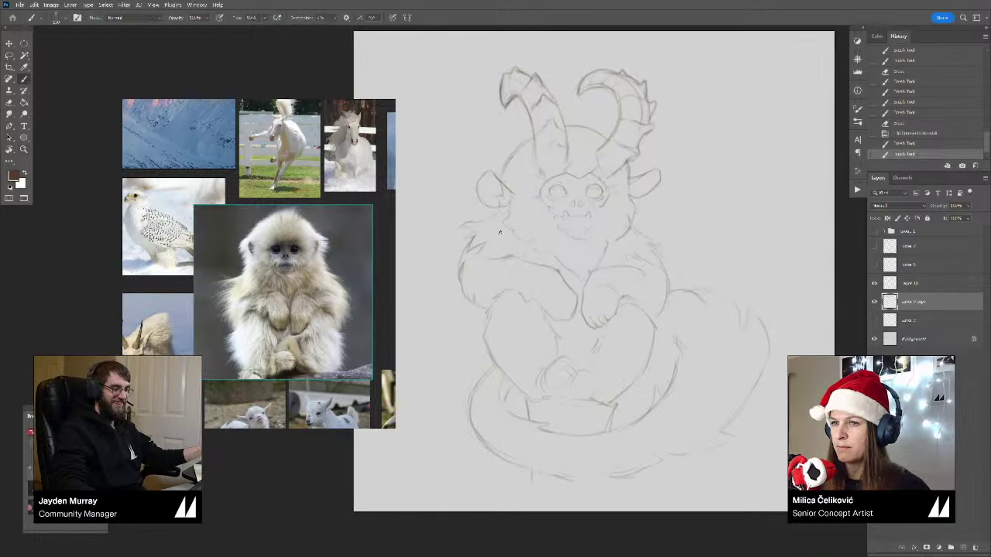
# Step: Examine the baby goat photos on the reference board and return to the sketch with the board hidden
pyautogui.moveTo(364, 391); pyautogui.dragTo(287, 257)
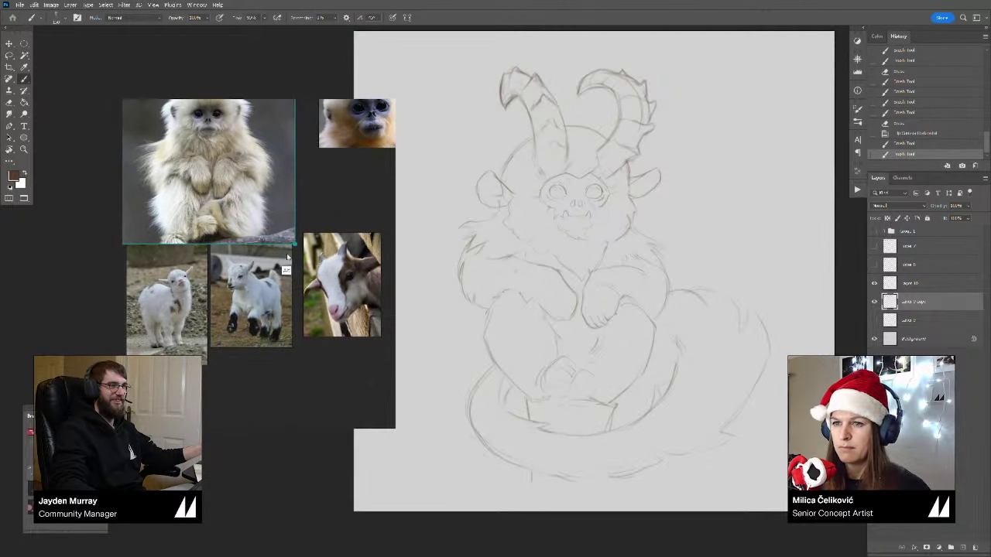
pyautogui.scroll(2, 298, 290)
pyautogui.scroll(3, 302, 301)
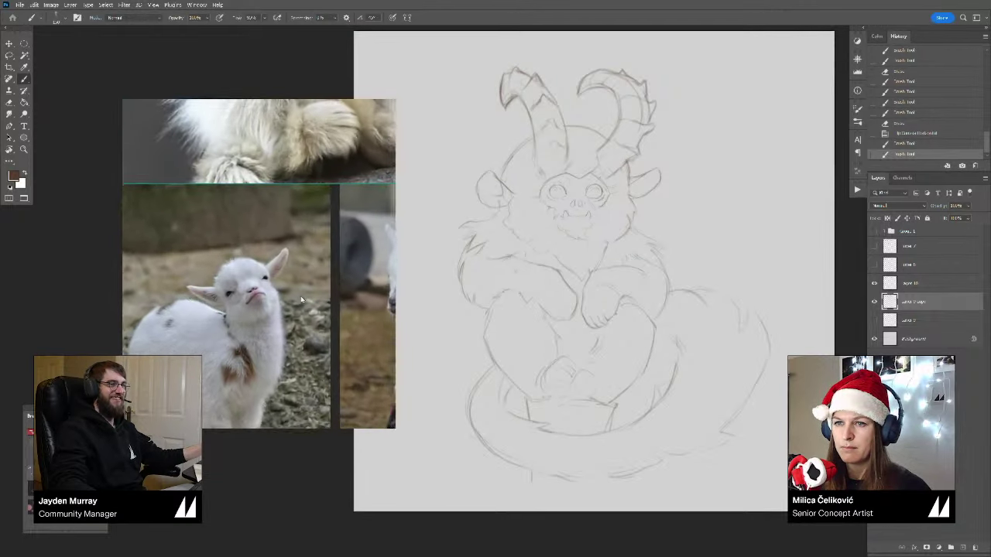
pyautogui.scroll(-6, 302, 300)
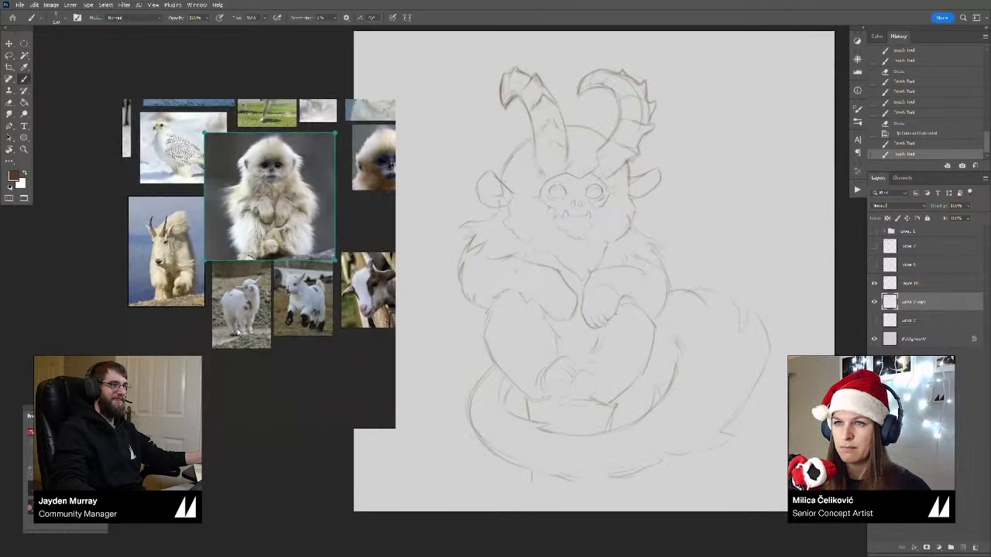
pyautogui.hotkey('alt', 'Tab')
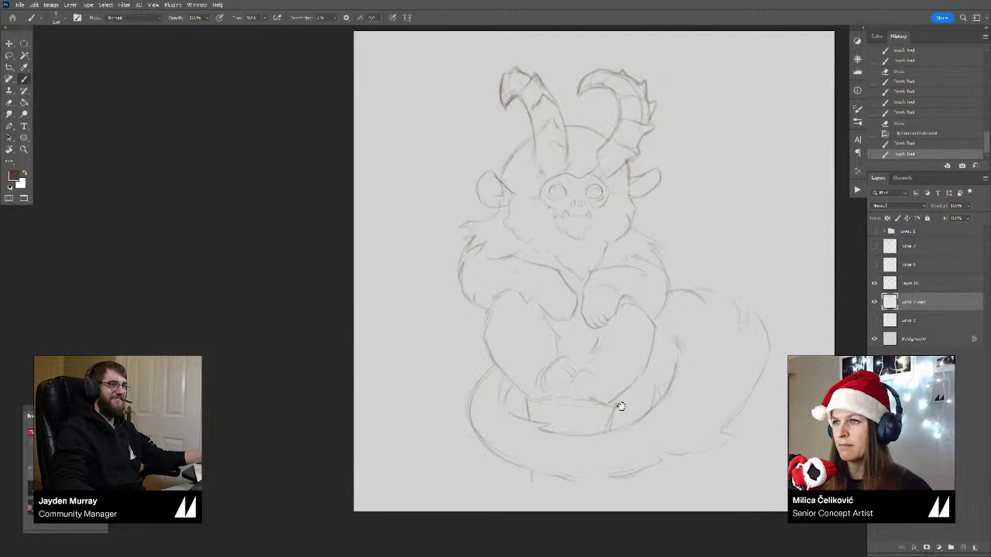
# Step: Select the line layer above the horn layer and redraw the tail's outer left curve beside the leg
pyautogui.moveTo(610, 412); pyautogui.dragTo(641, 382)
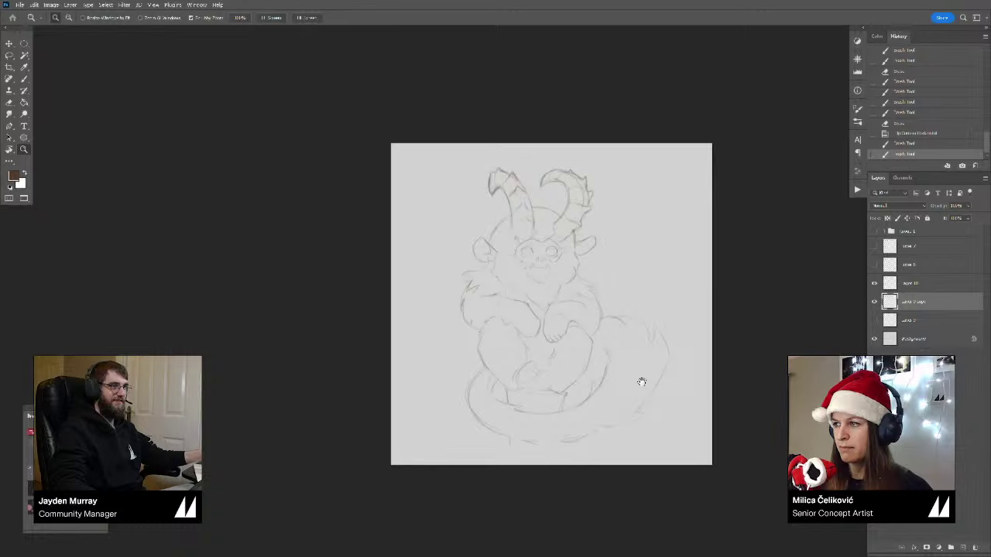
pyautogui.click(874, 303)
pyautogui.click(874, 284)
pyautogui.click(874, 284)
pyautogui.click(907, 284)
pyautogui.press('v')
pyautogui.moveTo(589, 411)
pyautogui.mouseDown()
pyautogui.moveTo(606, 417)
pyautogui.moveTo(595, 424)
pyautogui.mouseUp()
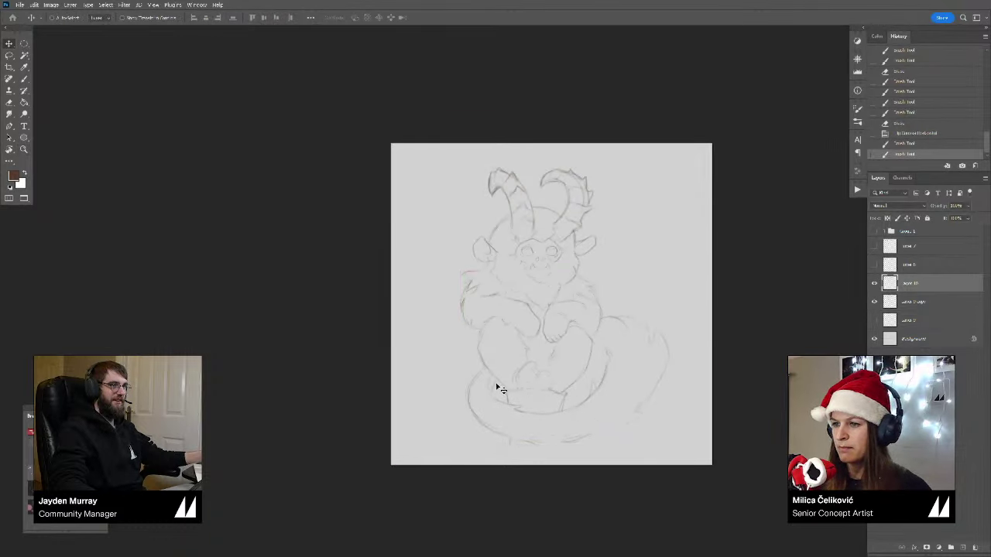
pyautogui.press('b')
pyautogui.moveTo(497, 379)
pyautogui.mouseDown()
pyautogui.moveTo(511, 406)
pyautogui.moveTo(485, 369)
pyautogui.moveTo(476, 396)
pyautogui.mouseUp()
pyautogui.press('e')
pyautogui.press('b')
pyautogui.moveTo(479, 352); pyautogui.dragTo(488, 370)
pyautogui.moveTo(483, 369)
pyautogui.mouseDown()
pyautogui.moveTo(467, 396)
pyautogui.moveTo(488, 426)
pyautogui.mouseUp()
# Step: Redraw the tail's lower left and bottom edge with cleaner strokes, erasing the rough lines
pyautogui.press('e')
pyautogui.moveTo(478, 415); pyautogui.dragTo(507, 437)
pyautogui.press('b')
pyautogui.moveTo(497, 434)
pyautogui.mouseDown()
pyautogui.moveTo(530, 444)
pyautogui.moveTo(487, 420)
pyautogui.moveTo(504, 438)
pyautogui.mouseUp()
pyautogui.press('e')
pyautogui.moveTo(513, 444); pyautogui.dragTo(520, 444)
pyautogui.press('b')
pyautogui.moveTo(511, 443); pyautogui.dragTo(537, 438)
pyautogui.press('e')
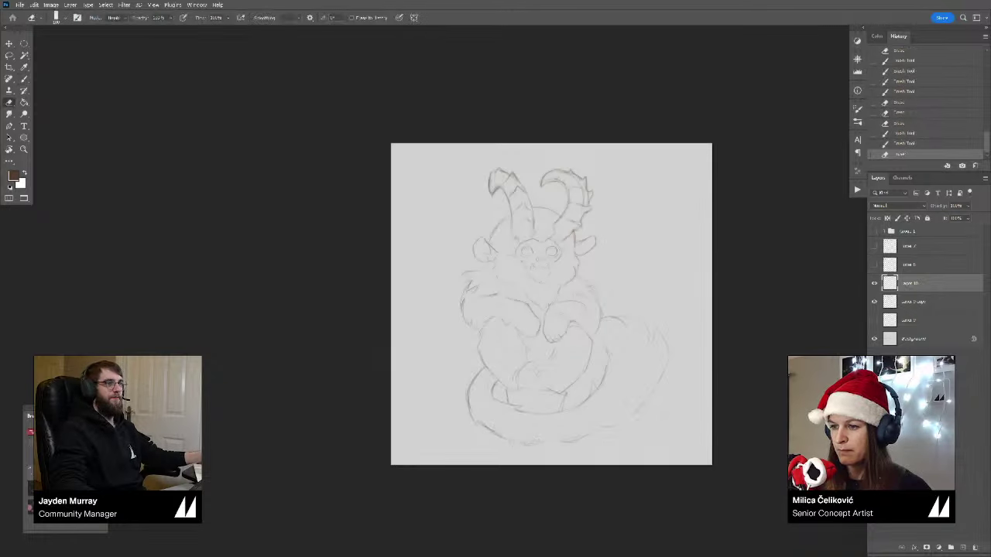
# Step: Clean up and redraw the tail's inner curve beneath the left foot
pyautogui.press('b')
pyautogui.press('e')
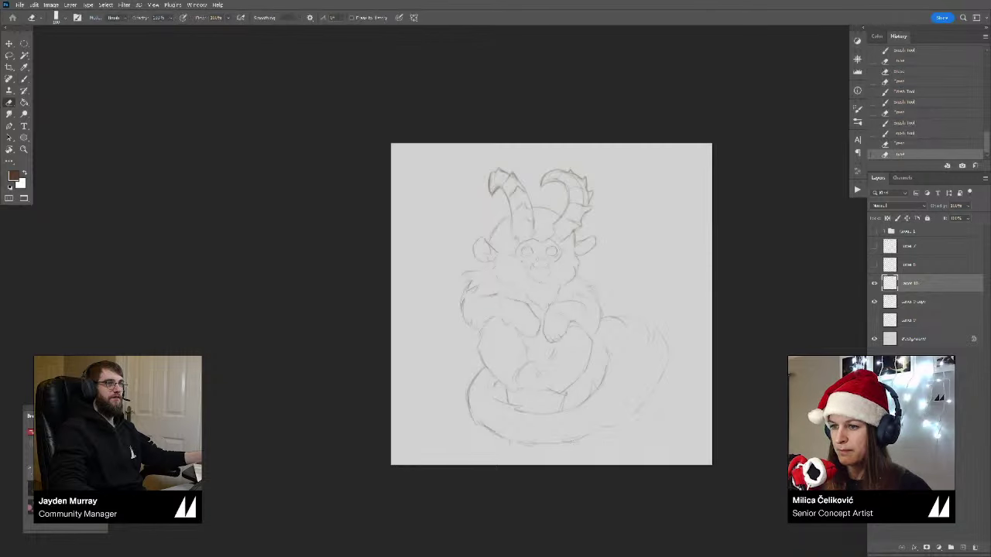
pyautogui.press('b')
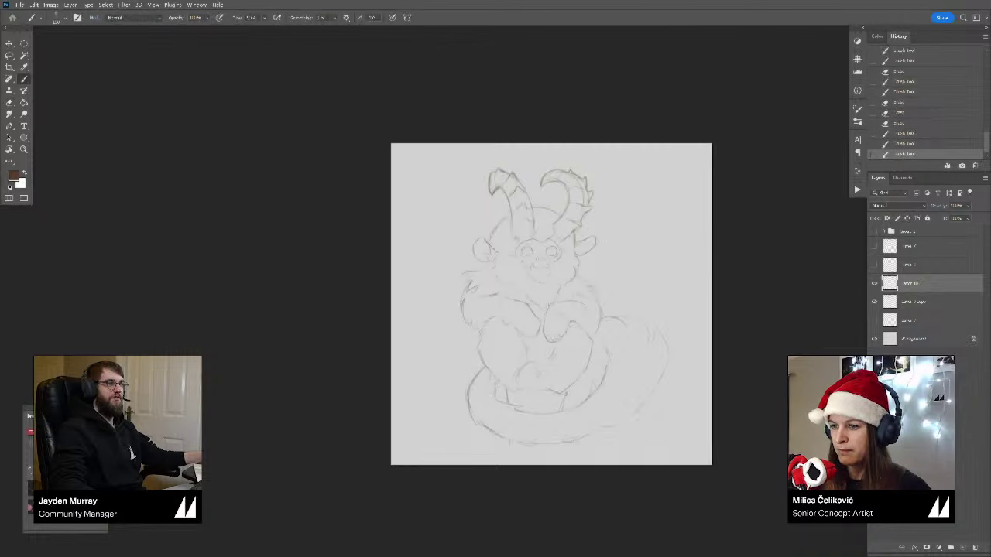
pyautogui.moveTo(506, 401); pyautogui.dragTo(511, 404)
pyautogui.moveTo(498, 395); pyautogui.dragTo(508, 403)
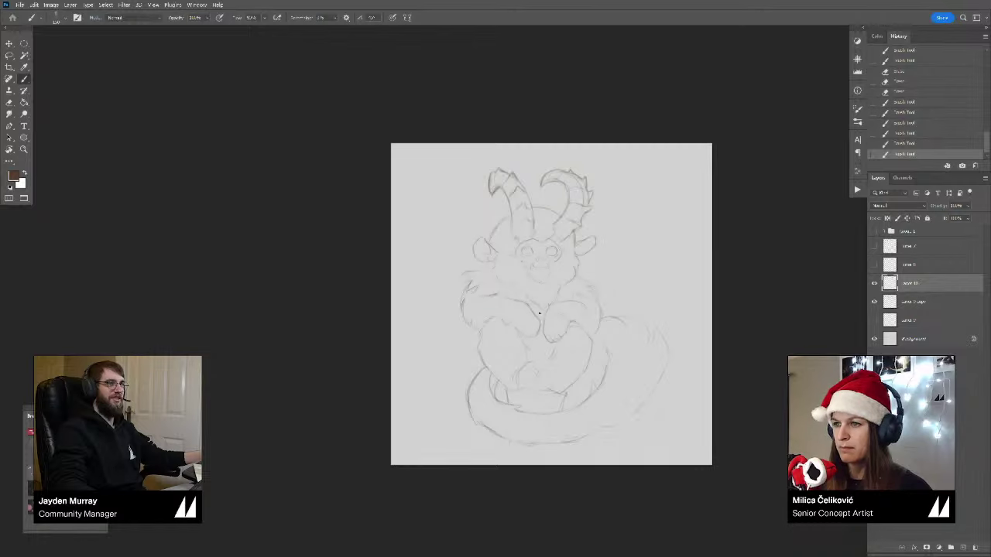
# Step: Erase the right paw's rough fingertips, merge the line layer down, and redraw the paw's rounded fingers
pyautogui.press('e')
pyautogui.scroll(5, 544, 354)
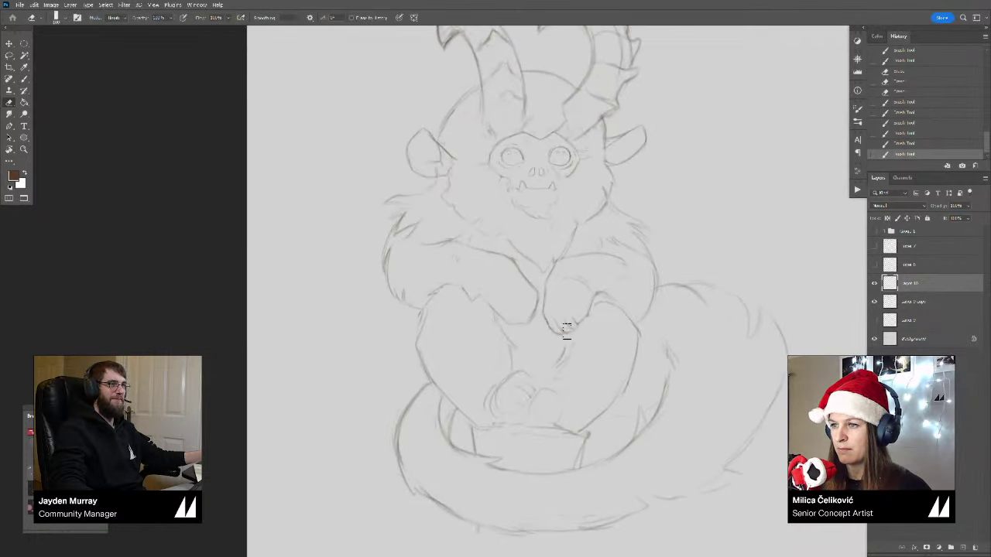
pyautogui.moveTo(566, 330); pyautogui.dragTo(569, 325)
pyautogui.hotkey('ctrl', 'e')
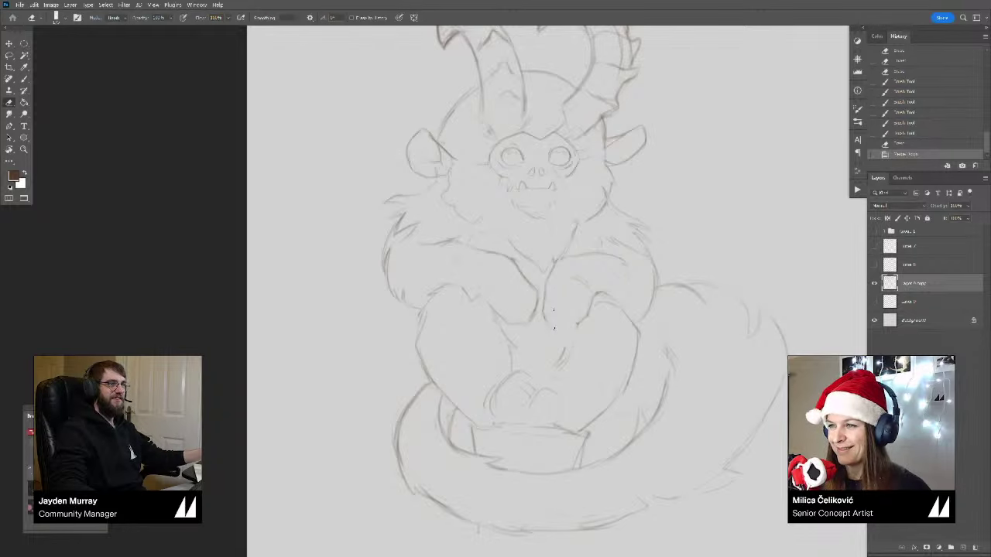
pyautogui.press('b')
pyautogui.moveTo(563, 330); pyautogui.dragTo(583, 316)
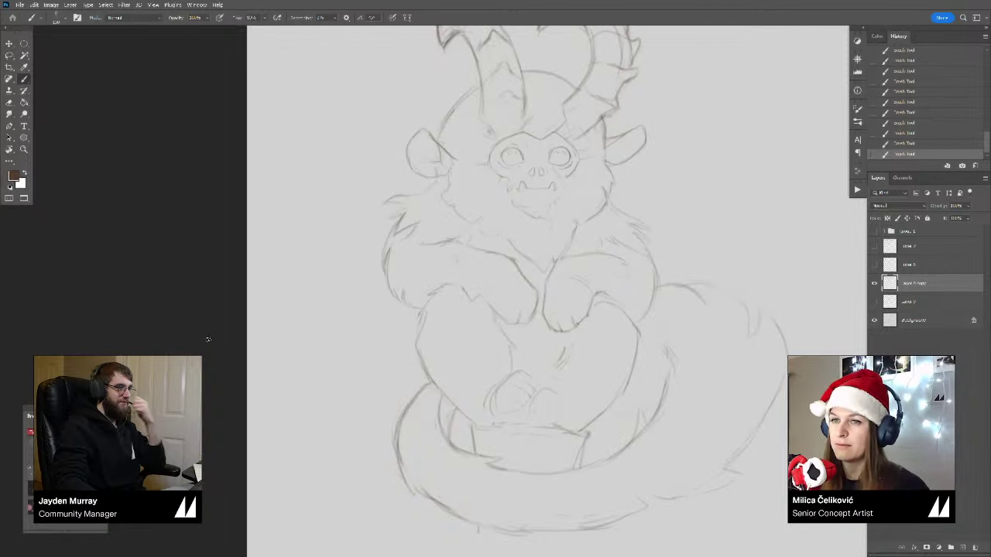
# Step: Erase the left horn's rough left edge and redraw it down to the base above the brow
pyautogui.scroll(-3, 549, 261)
pyautogui.moveTo(576, 269); pyautogui.dragTo(565, 287)
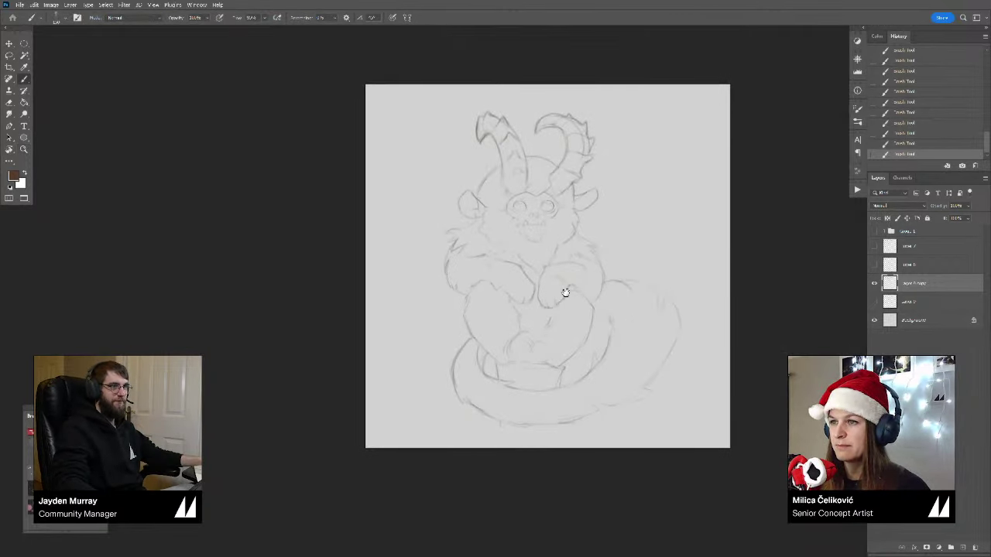
pyautogui.scroll(2, 517, 140)
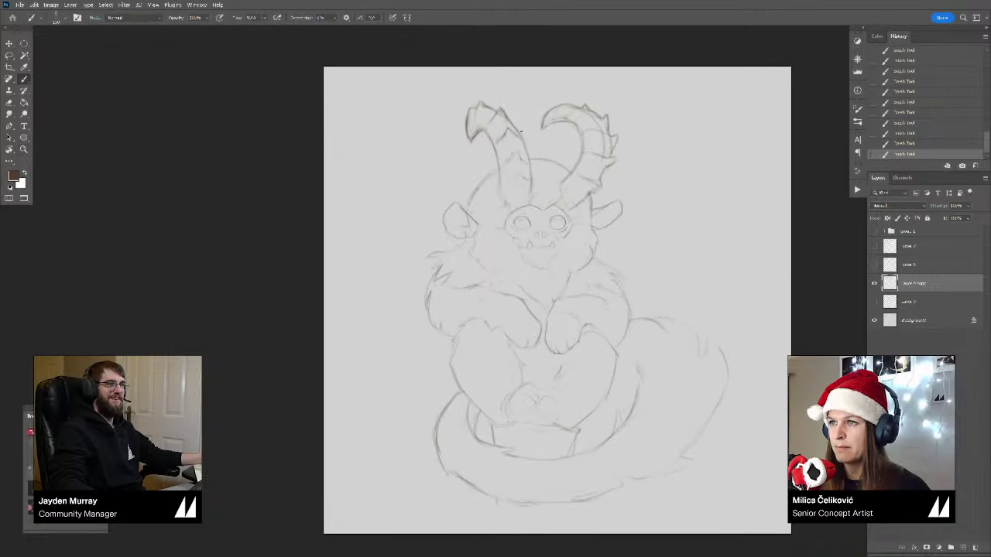
pyautogui.press('e')
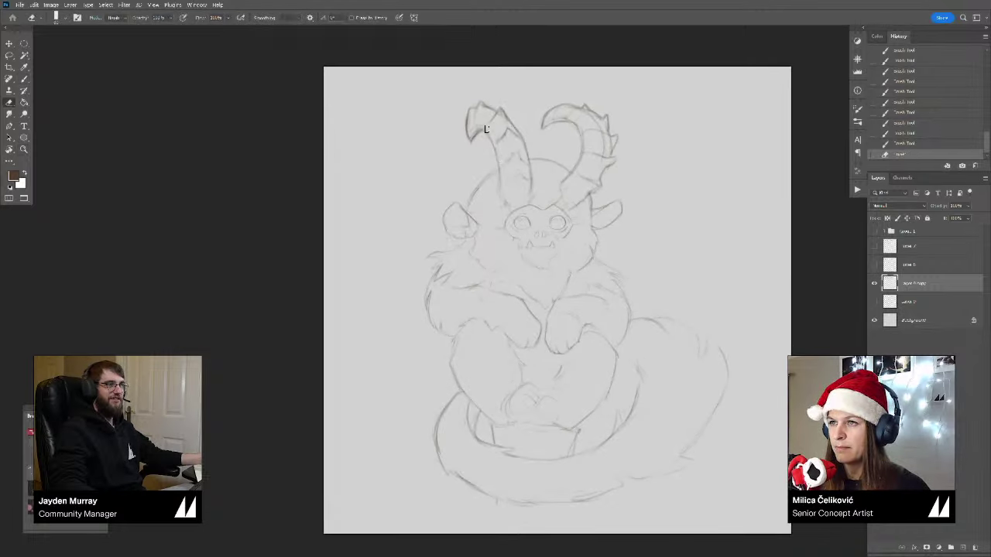
pyautogui.moveTo(491, 143); pyautogui.dragTo(502, 164)
pyautogui.moveTo(495, 159); pyautogui.dragTo(500, 192)
pyautogui.press('b')
pyautogui.moveTo(501, 193); pyautogui.dragTo(521, 208)
# Step: Redraw the brow line between the horns and the inner base of the right horn, erasing rough strokes
pyautogui.press('e')
pyautogui.press('b')
pyautogui.press('e')
pyautogui.moveTo(520, 206); pyautogui.dragTo(529, 205)
pyautogui.press('b')
pyautogui.moveTo(528, 207)
pyautogui.mouseDown()
pyautogui.moveTo(571, 205)
pyautogui.moveTo(564, 182)
pyautogui.mouseUp()
pyautogui.press('e')
pyautogui.press('b')
pyautogui.press('b')
pyautogui.moveTo(563, 185); pyautogui.dragTo(567, 196)
pyautogui.moveTo(563, 180); pyautogui.dragTo(567, 205)
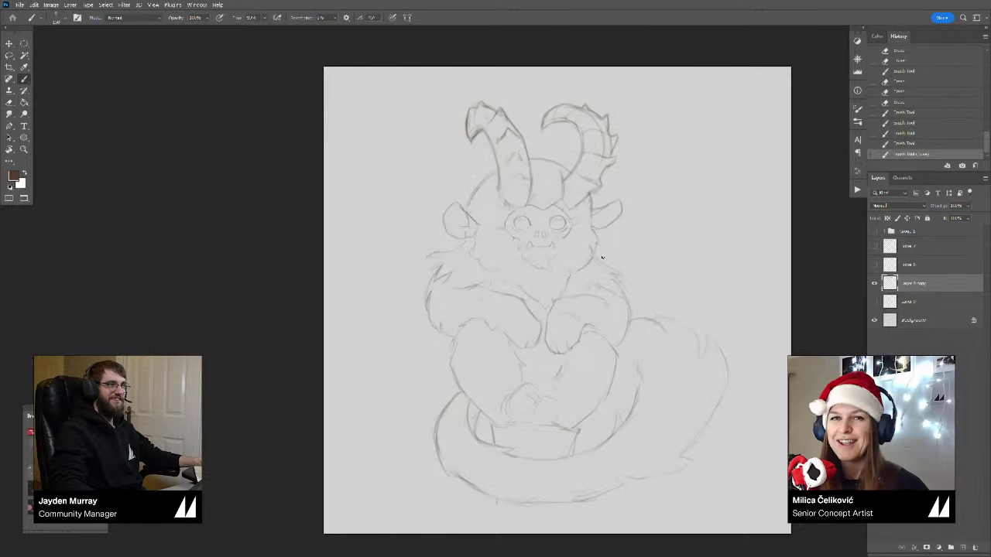
pyautogui.moveTo(677, 256); pyautogui.dragTo(653, 241)
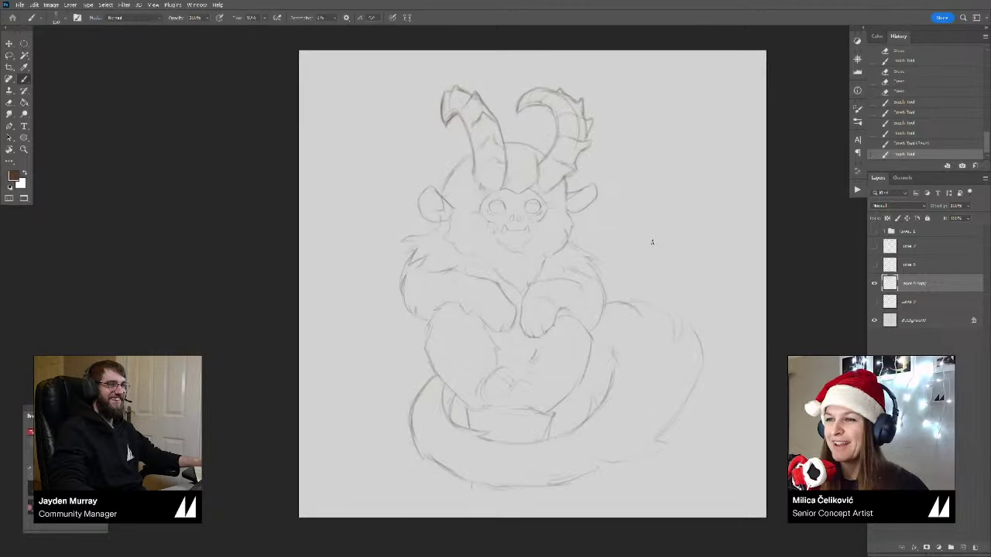
pyautogui.press('z')
pyautogui.moveTo(561, 294); pyautogui.dragTo(548, 309)
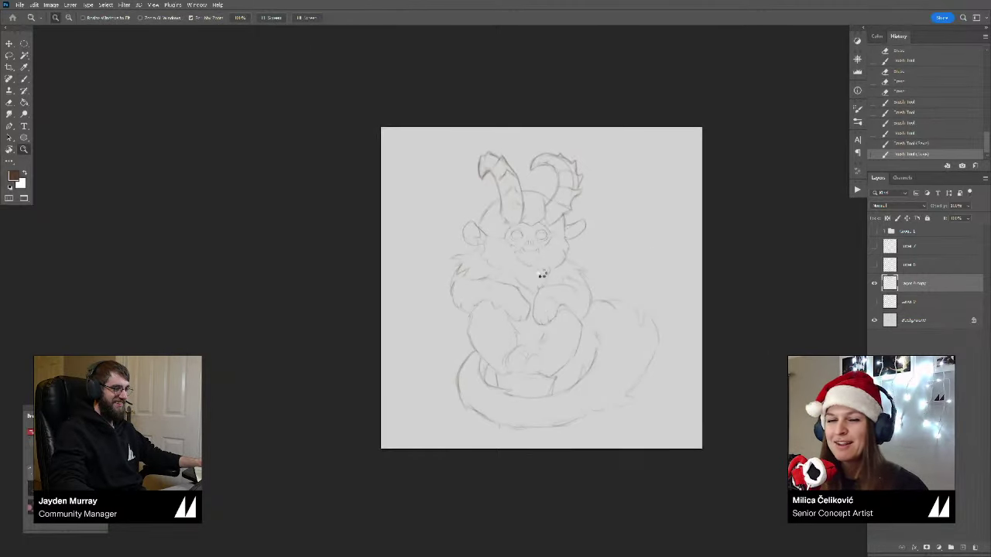
# Step: Flip the canvas horizontally and compare the drawing with the sketch layer hidden and shown
pyautogui.hotkey('ctrl', 'shift', 'h')
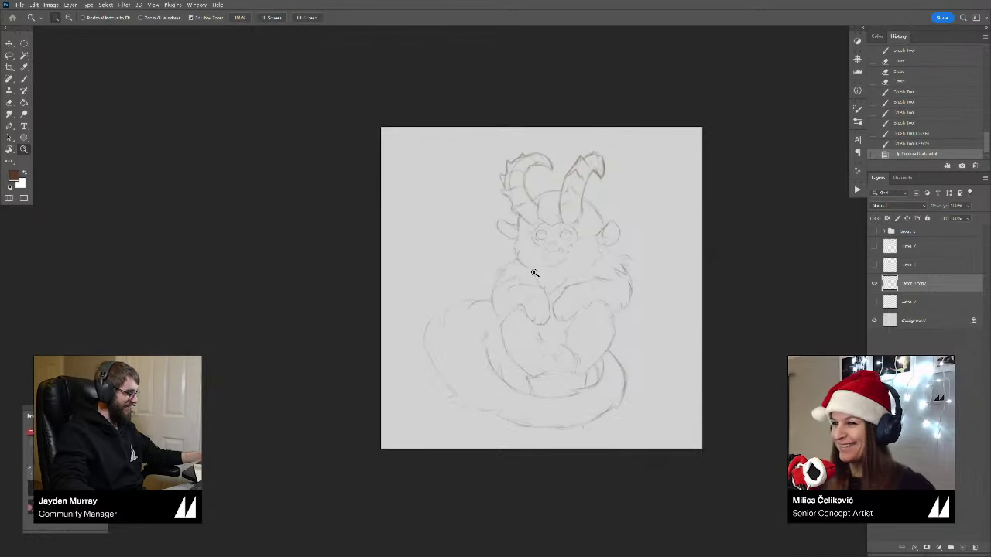
pyautogui.click(875, 284)
pyautogui.click(875, 284)
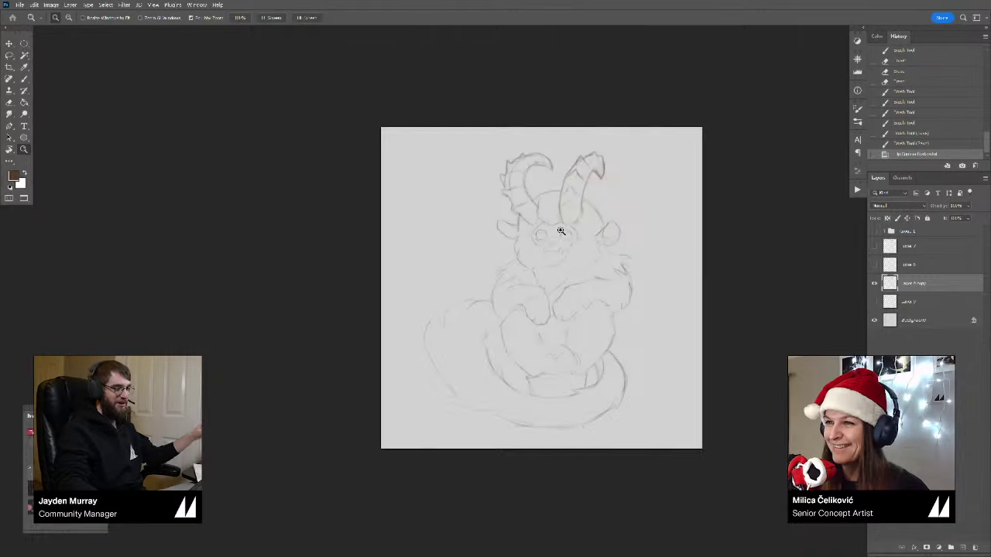
# Step: Refine the right horn's curved tip and upper edge, alternating clean strokes with erasing rough lines
pyautogui.moveTo(565, 226)
pyautogui.mouseDown()
pyautogui.moveTo(616, 112)
pyautogui.moveTo(609, 143)
pyautogui.mouseUp()
pyautogui.press('b')
pyautogui.moveTo(603, 138); pyautogui.dragTo(612, 154)
pyautogui.press('e')
pyautogui.moveTo(614, 158); pyautogui.dragTo(625, 136)
pyautogui.press('b')
pyautogui.moveTo(619, 113); pyautogui.dragTo(625, 128)
pyautogui.press('e')
pyautogui.press('b')
pyautogui.press('e')
pyautogui.moveTo(602, 96)
pyautogui.mouseDown()
pyautogui.moveTo(586, 104)
pyautogui.moveTo(603, 98)
pyautogui.moveTo(586, 125)
pyautogui.moveTo(465, 147)
pyautogui.mouseUp()
pyautogui.press('b')
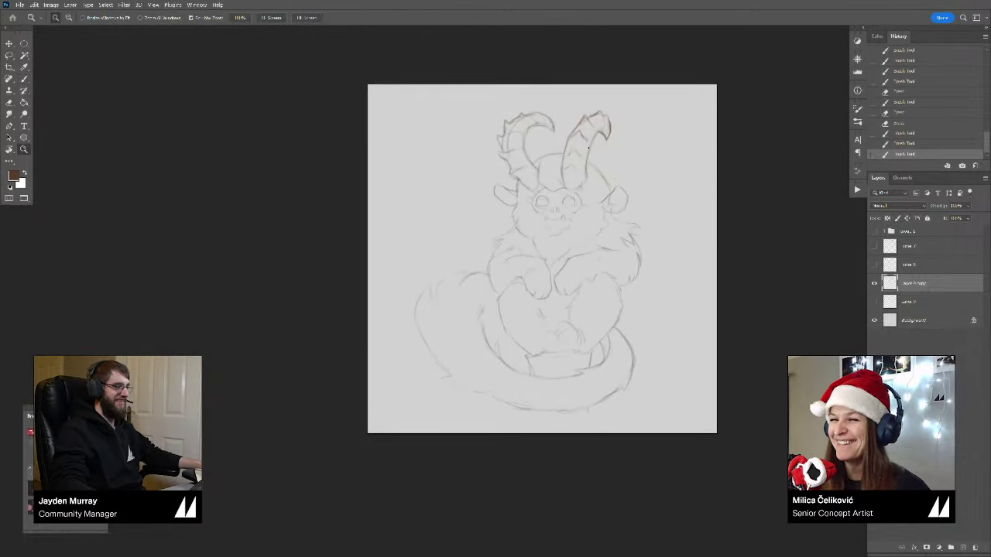
# Step: Redraw the right horn's outer edge below the curled tip and erase the excess line
pyautogui.moveTo(599, 232); pyautogui.dragTo(590, 250)
pyautogui.click(590, 250)
pyautogui.press('b')
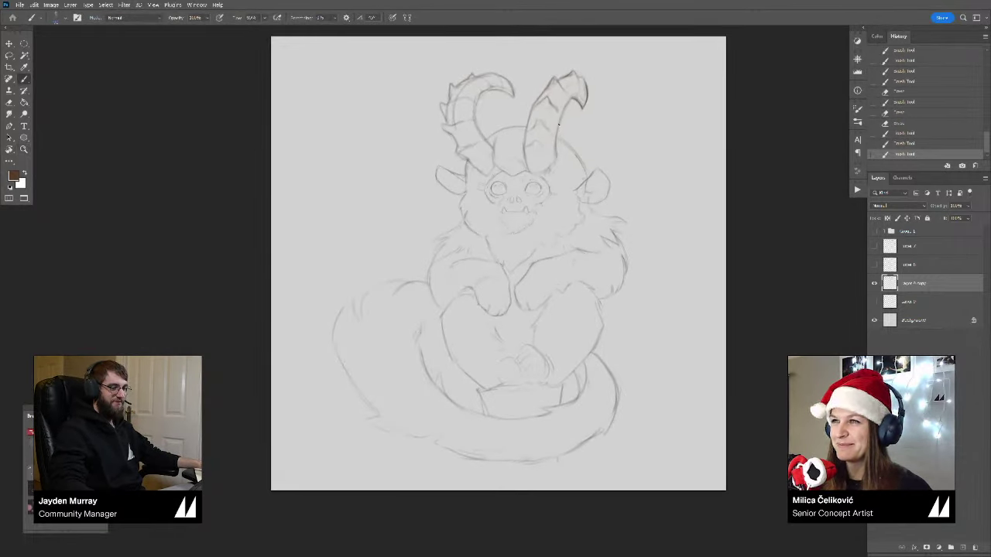
pyautogui.moveTo(559, 125); pyautogui.dragTo(557, 133)
pyautogui.moveTo(558, 123)
pyautogui.mouseDown()
pyautogui.moveTo(585, 126)
pyautogui.moveTo(568, 104)
pyautogui.moveTo(559, 146)
pyautogui.mouseUp()
pyautogui.press('e')
pyautogui.press('b')
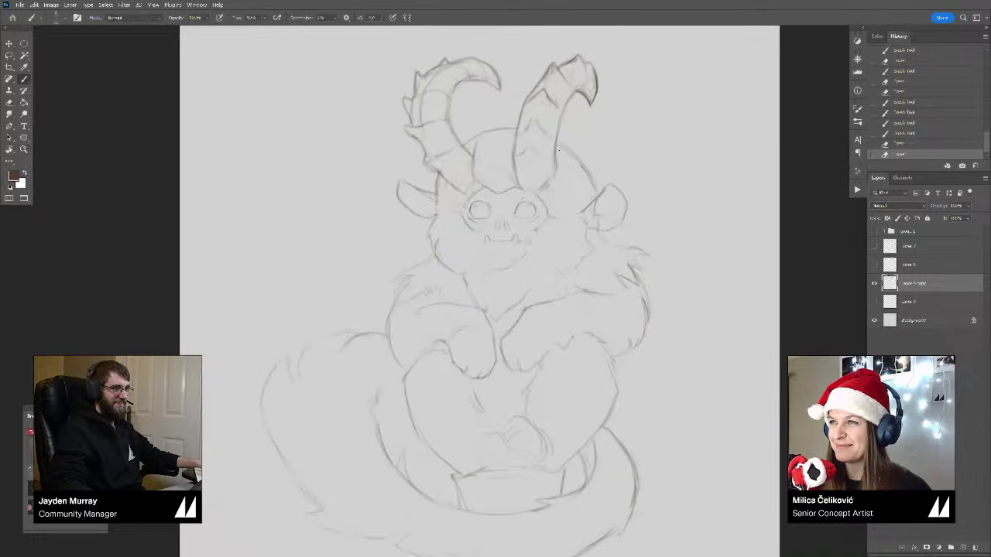
# Step: Clean up the lower outer edge of the right horn, redraw it to the base, and add a ridge line near the base
pyautogui.press('e')
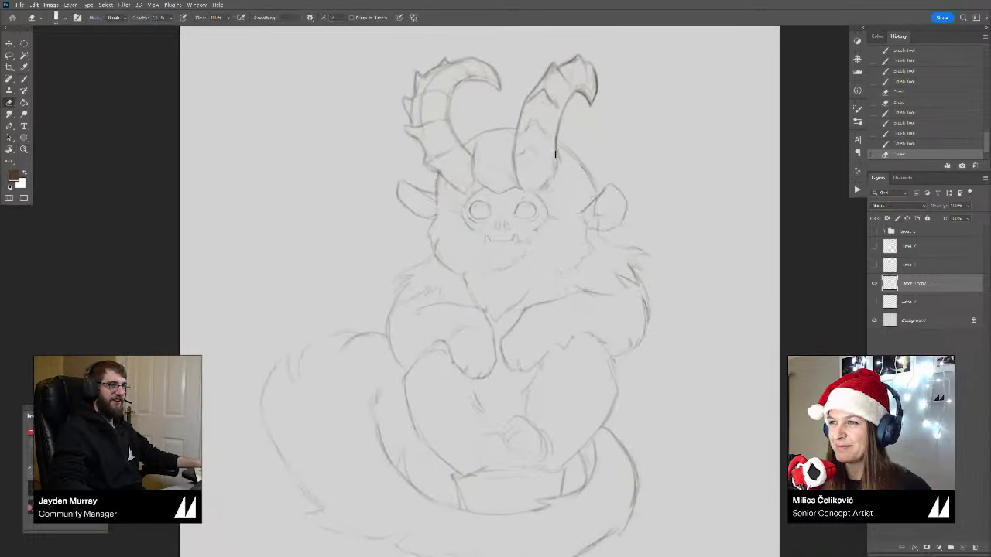
pyautogui.moveTo(556, 151); pyautogui.dragTo(556, 113)
pyautogui.moveTo(556, 158); pyautogui.dragTo(555, 168)
pyautogui.press('b')
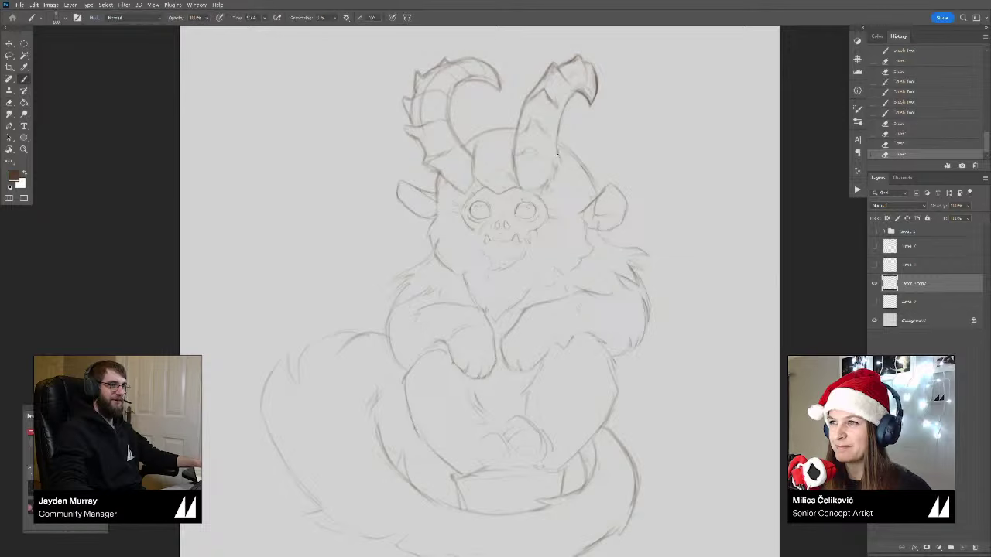
pyautogui.moveTo(558, 129); pyautogui.dragTo(558, 161)
pyautogui.moveTo(557, 160); pyautogui.dragTo(552, 172)
pyautogui.moveTo(533, 150); pyautogui.dragTo(522, 154)
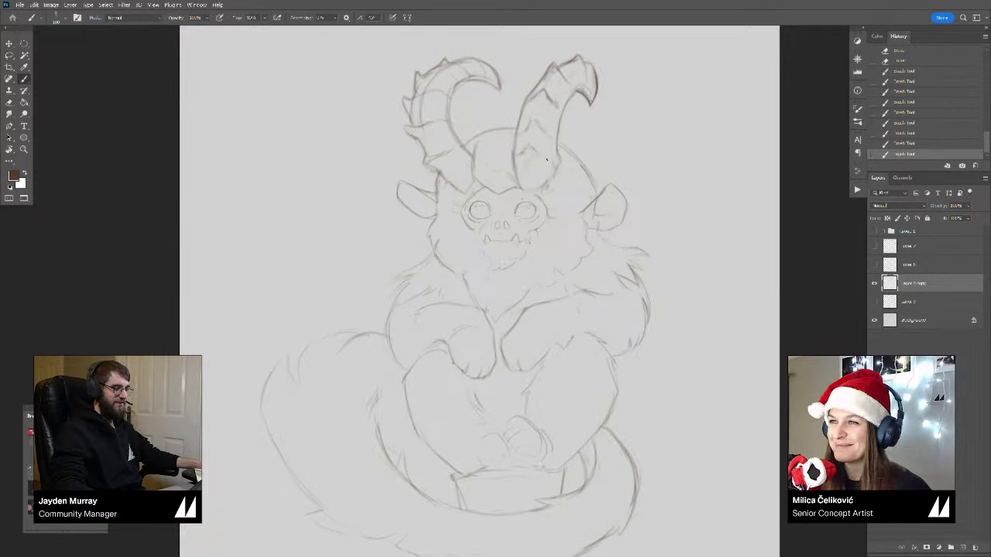
# Step: Erase the rough lower outer edge of the left horn and redraw its base down to the brow
pyautogui.scroll(1, 535, 120)
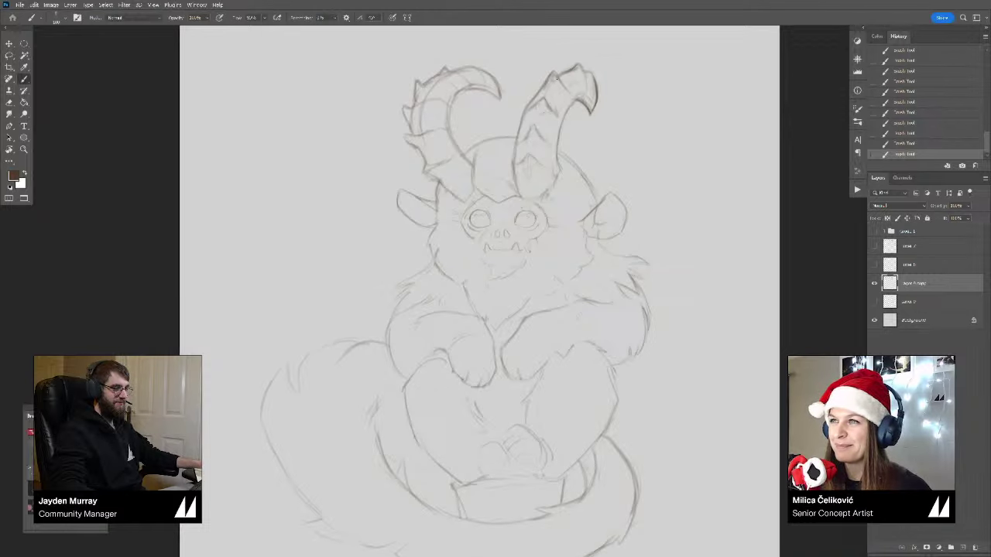
pyautogui.scroll(-3, 550, 85)
pyautogui.moveTo(480, 180); pyautogui.dragTo(534, 178)
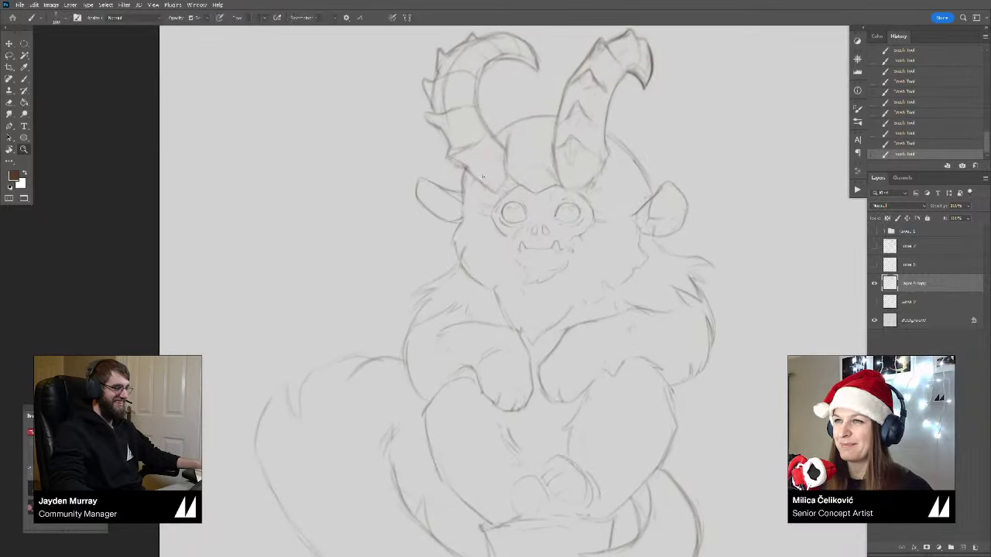
pyautogui.press('r')
pyautogui.moveTo(570, 106); pyautogui.dragTo(645, 159)
pyautogui.press('e')
pyautogui.moveTo(535, 168)
pyautogui.mouseDown()
pyautogui.moveTo(527, 174)
pyautogui.moveTo(500, 152)
pyautogui.mouseUp()
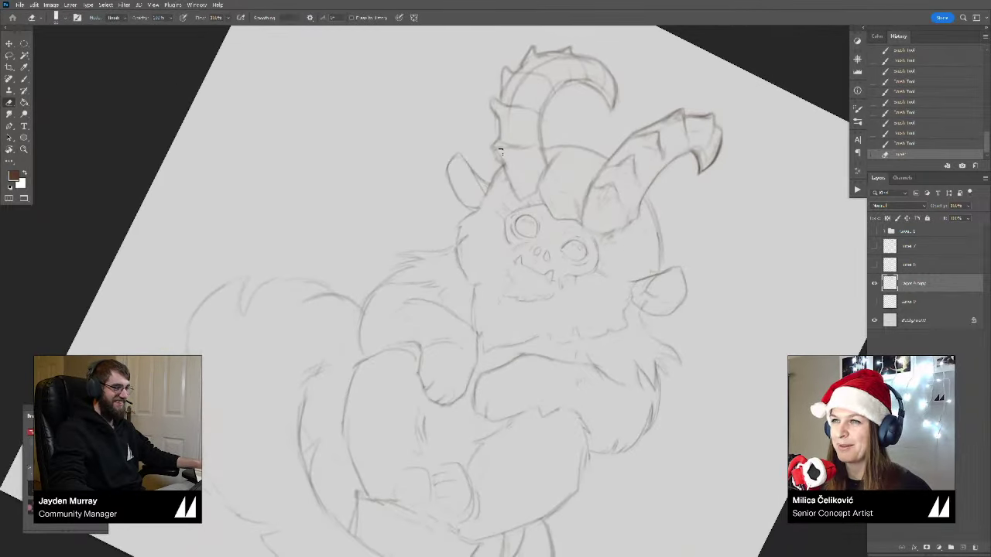
pyautogui.press('b')
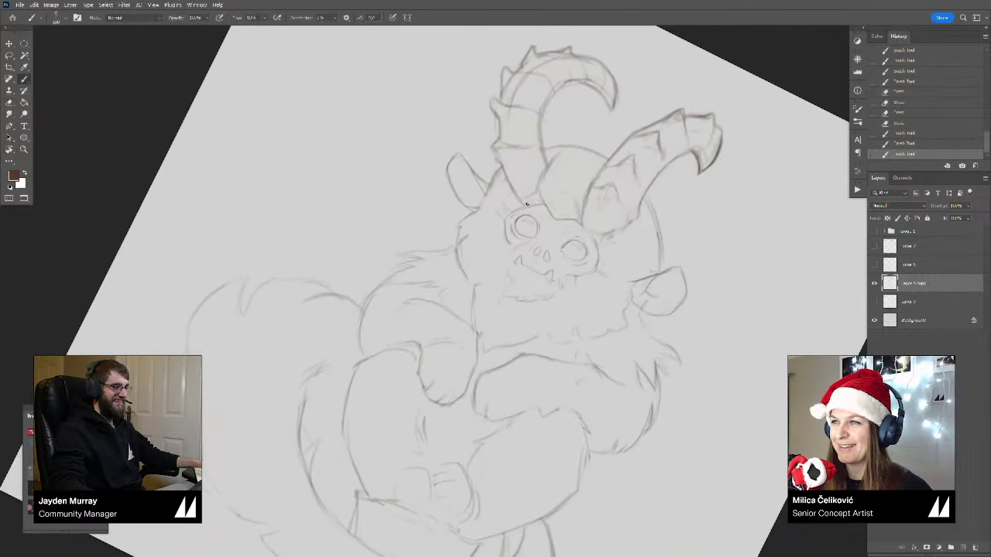
pyautogui.moveTo(528, 204); pyautogui.dragTo(532, 207)
# Step: Redraw the left horn's inner edge down to the head and erase the old line beside it
pyautogui.press('z')
pyautogui.moveTo(545, 214); pyautogui.dragTo(505, 209)
pyautogui.press('r')
pyautogui.moveTo(580, 123)
pyautogui.mouseDown()
pyautogui.moveTo(524, 106)
pyautogui.moveTo(520, 116)
pyautogui.mouseUp()
pyautogui.press('z')
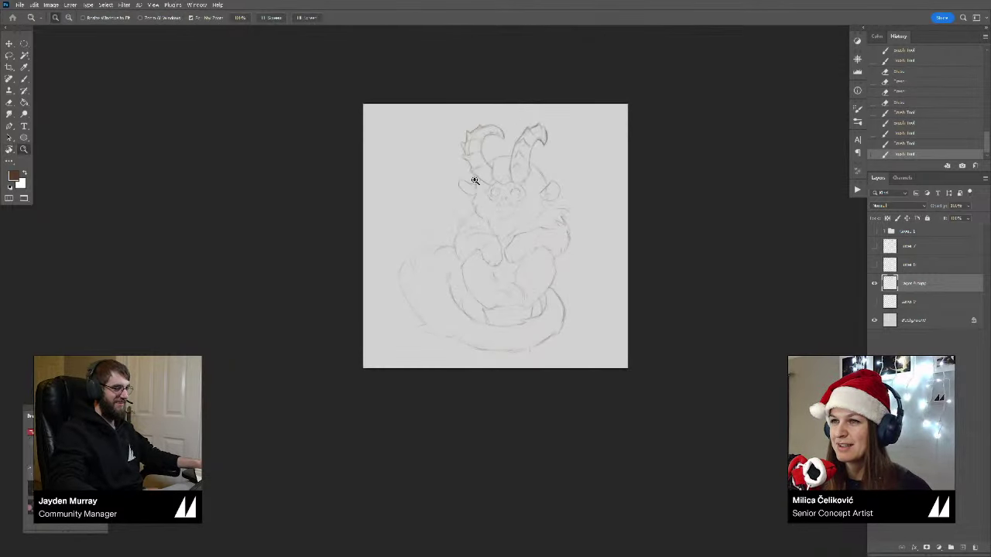
pyautogui.moveTo(475, 181); pyautogui.dragTo(501, 203)
pyautogui.press('r')
pyautogui.moveTo(573, 82); pyautogui.dragTo(615, 96)
pyautogui.press('b')
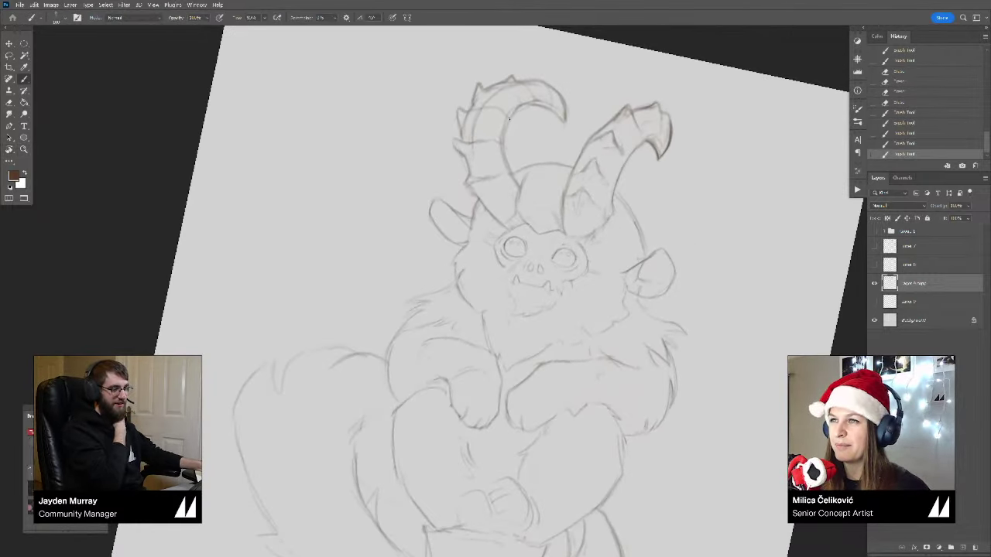
pyautogui.moveTo(510, 116); pyautogui.dragTo(511, 175)
pyautogui.moveTo(507, 164); pyautogui.dragTo(517, 184)
pyautogui.press('e')
pyautogui.moveTo(502, 144); pyautogui.dragTo(506, 165)
pyautogui.press('b')
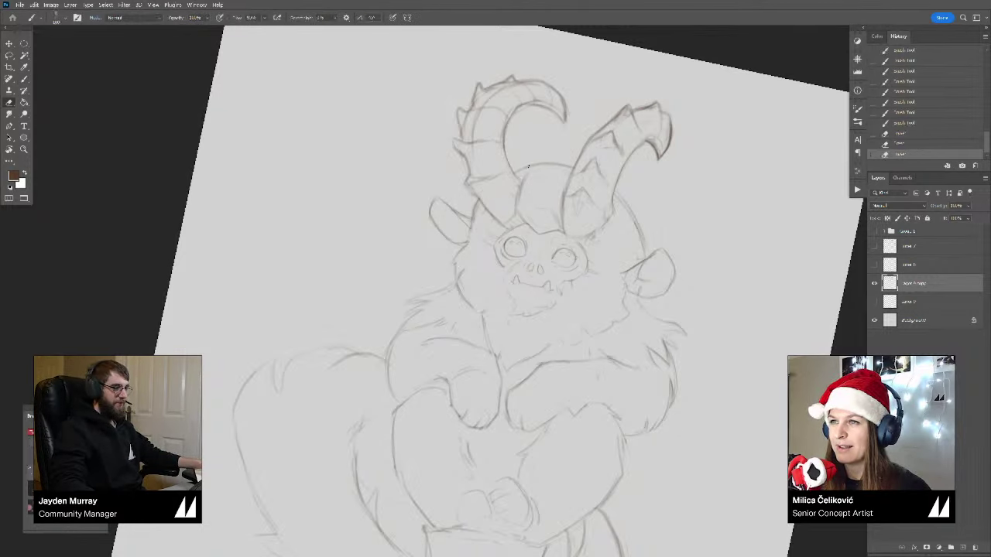
# Step: Review the whole creature with the canvas upright, toggling the sketch layer's visibility to check the drawing
pyautogui.press('z')
pyautogui.moveTo(559, 186); pyautogui.dragTo(540, 199)
pyautogui.press('r')
pyautogui.moveTo(703, 203); pyautogui.dragTo(679, 150)
pyautogui.press('b')
pyautogui.moveTo(750, 249); pyautogui.dragTo(762, 271)
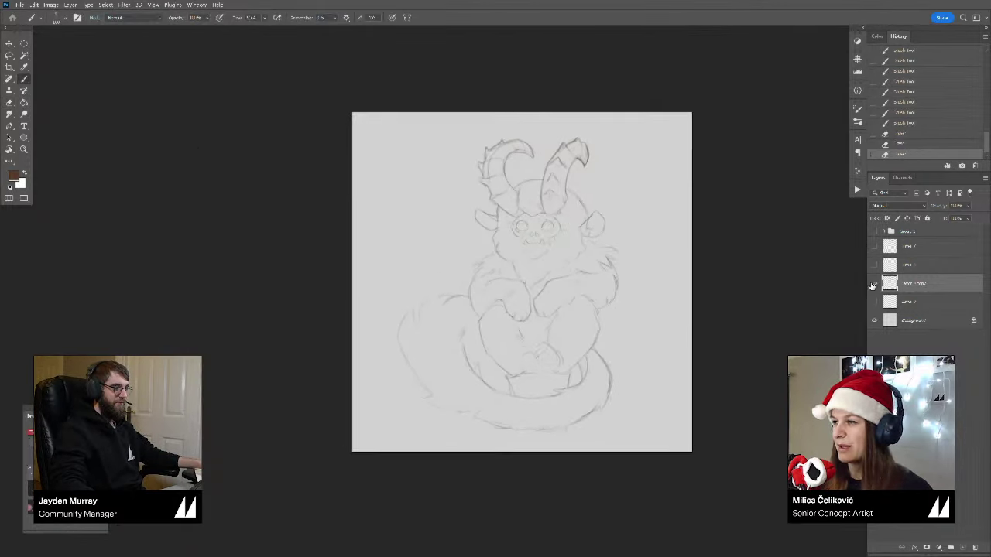
pyautogui.click(874, 285)
pyautogui.click(874, 285)
pyautogui.click(874, 285)
pyautogui.click(874, 283)
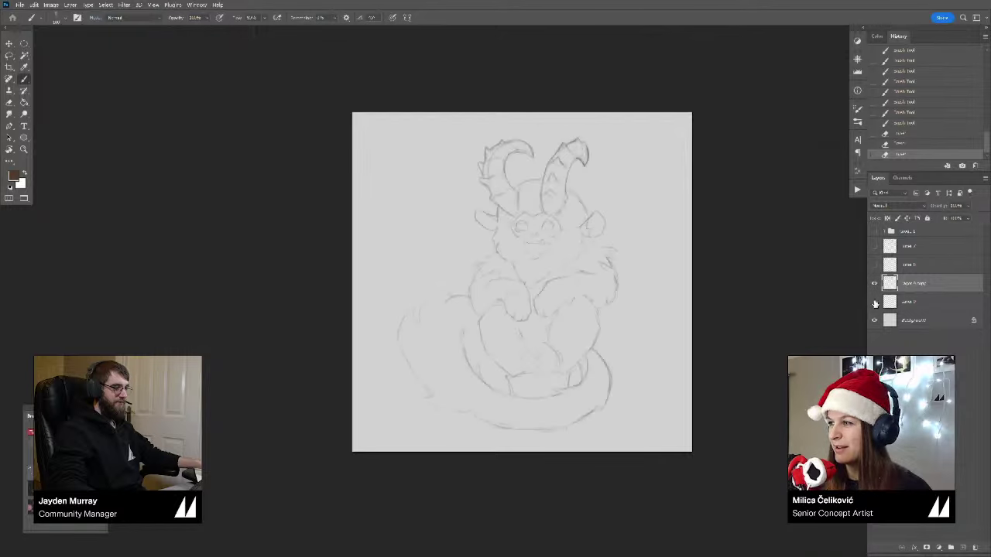
# Step: Move the refined sketch layer directly above the background, then group the three older layers above it and hide that group
pyautogui.moveTo(908, 285); pyautogui.dragTo(908, 308)
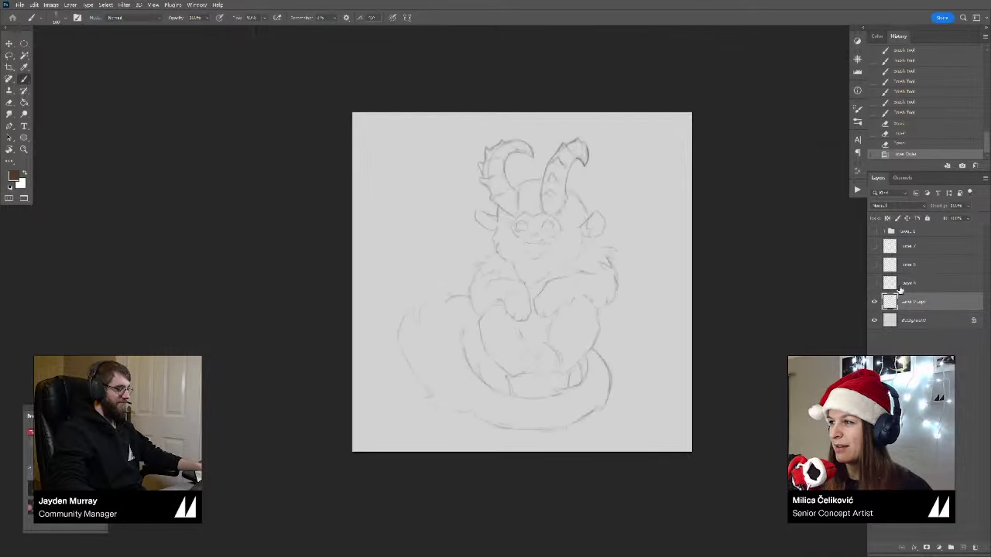
pyautogui.click(904, 284)
pyautogui.keyDown('shift'); pyautogui.click(912, 246); pyautogui.keyUp('shift')
pyautogui.hotkey('ctrl', 'g')
pyautogui.click(900, 260)
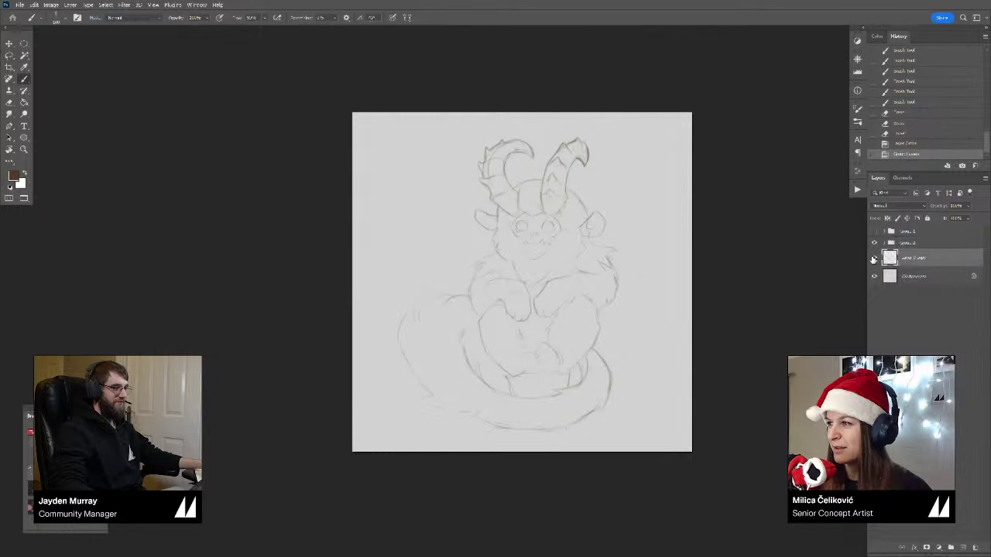
pyautogui.click(875, 261)
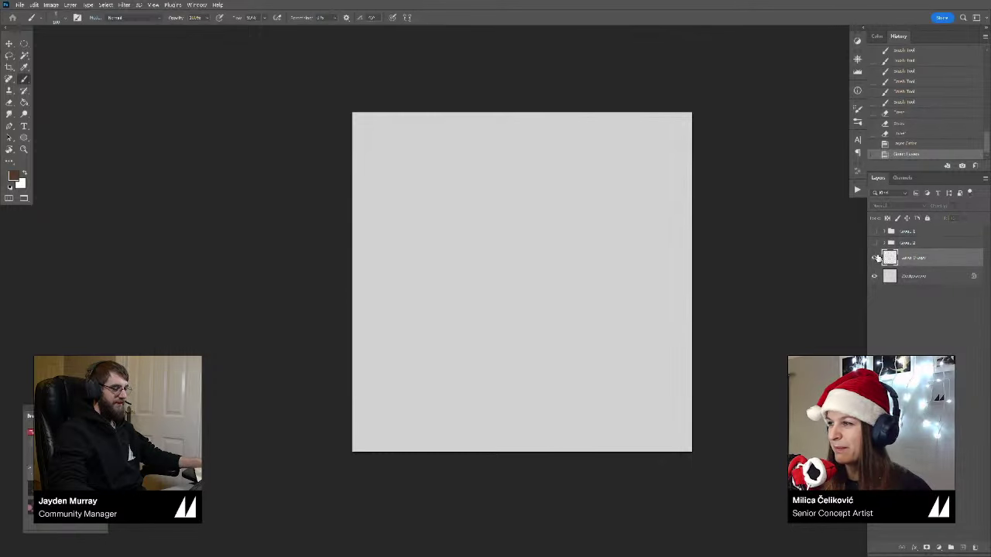
pyautogui.click(875, 260)
# Step: Set the sketch layer to Multiply, lower its opacity, and lock its transparent pixels
pyautogui.click(891, 206)
pyautogui.click(879, 241)
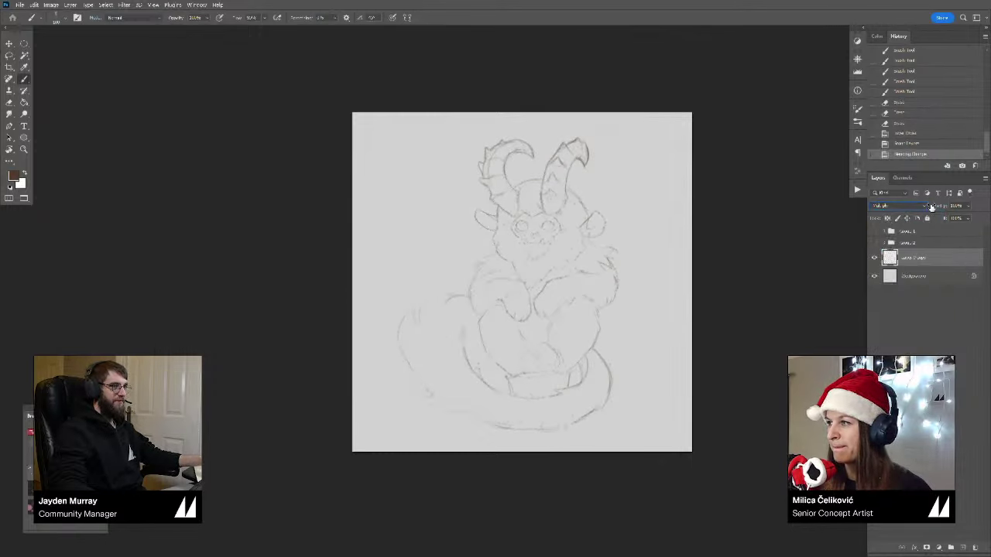
pyautogui.moveTo(940, 209); pyautogui.dragTo(934, 210)
pyautogui.moveTo(825, 281); pyautogui.dragTo(834, 262)
pyautogui.click(888, 220)
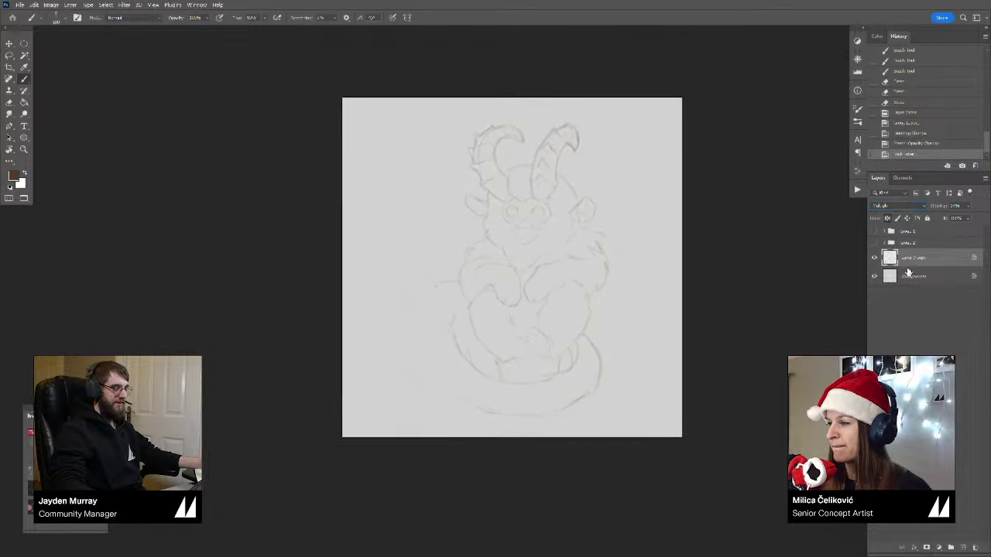
# Step: Add a new layer beneath the sketch and lasso the left side of the head, including the cheek fur tufts
pyautogui.click(910, 274)
pyautogui.hotkey('ctrl', 'alt', 'shift', 'n')
pyautogui.press('z')
pyautogui.moveTo(478, 166)
pyautogui.mouseDown()
pyautogui.moveTo(504, 190)
pyautogui.moveTo(512, 224)
pyautogui.mouseUp()
pyautogui.moveTo(512, 224)
pyautogui.mouseDown()
pyautogui.moveTo(508, 162)
pyautogui.moveTo(497, 185)
pyautogui.mouseUp()
pyautogui.press('l')
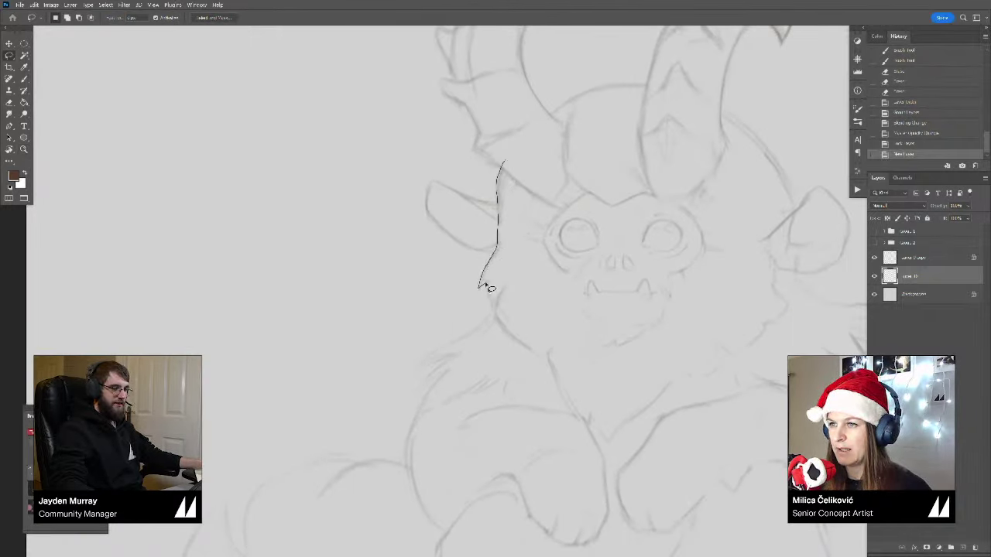
pyautogui.moveTo(508, 341); pyautogui.dragTo(657, 165)
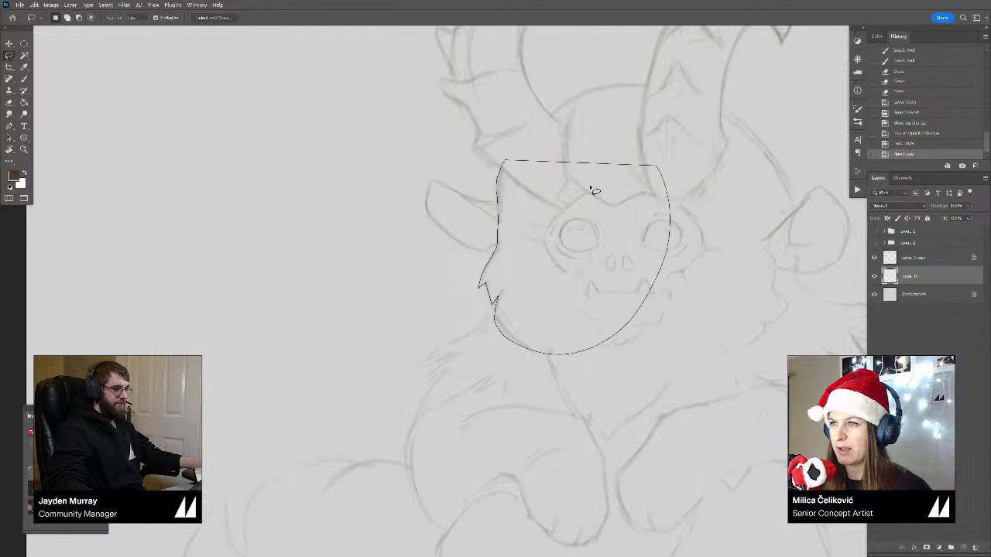
pyautogui.moveTo(505, 290)
pyautogui.mouseDown()
pyautogui.moveTo(568, 166)
pyautogui.moveTo(557, 191)
pyautogui.mouseUp()
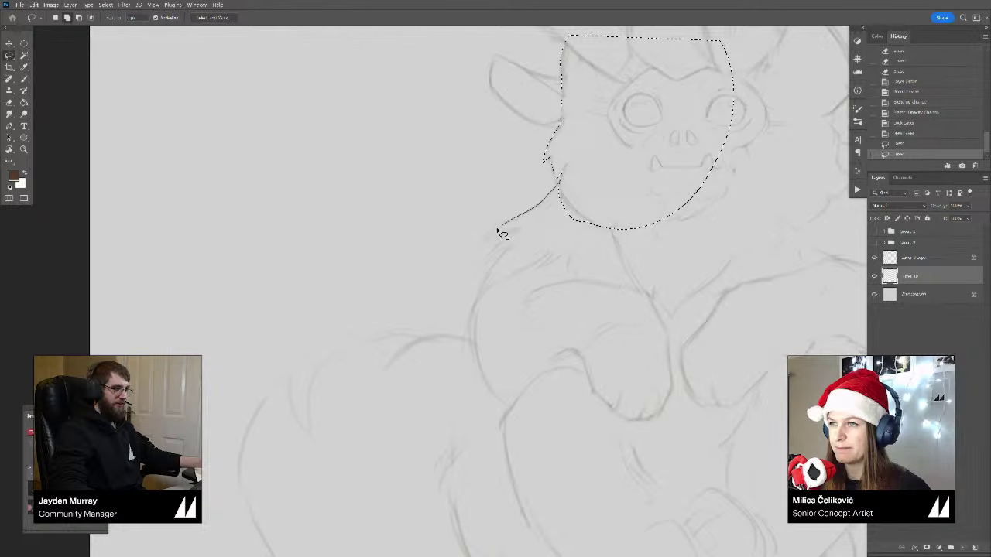
# Step: Extend the lasso selection along the neck fur, the pointed shoulder tufts and the left upper arm
pyautogui.moveTo(598, 222); pyautogui.dragTo(595, 225)
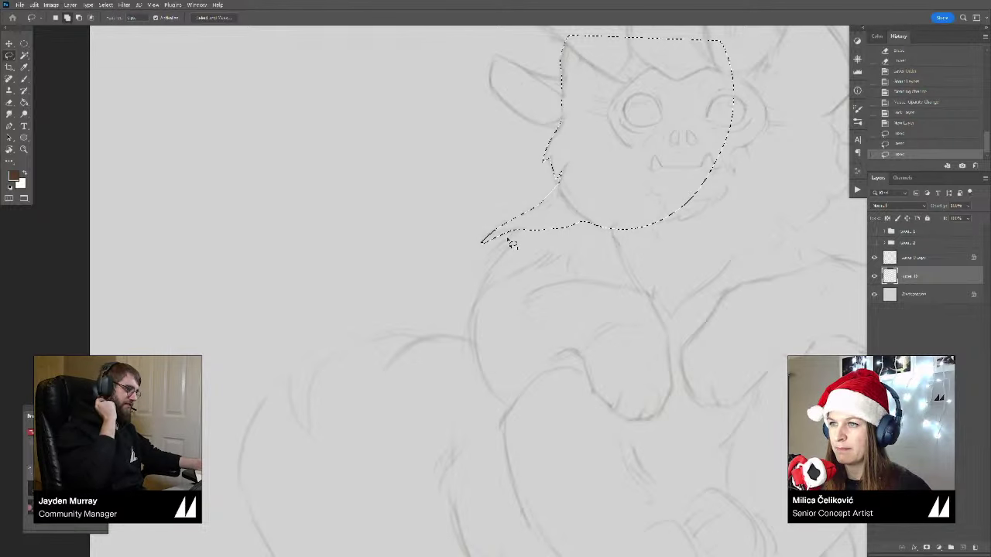
pyautogui.moveTo(506, 249); pyautogui.dragTo(594, 206)
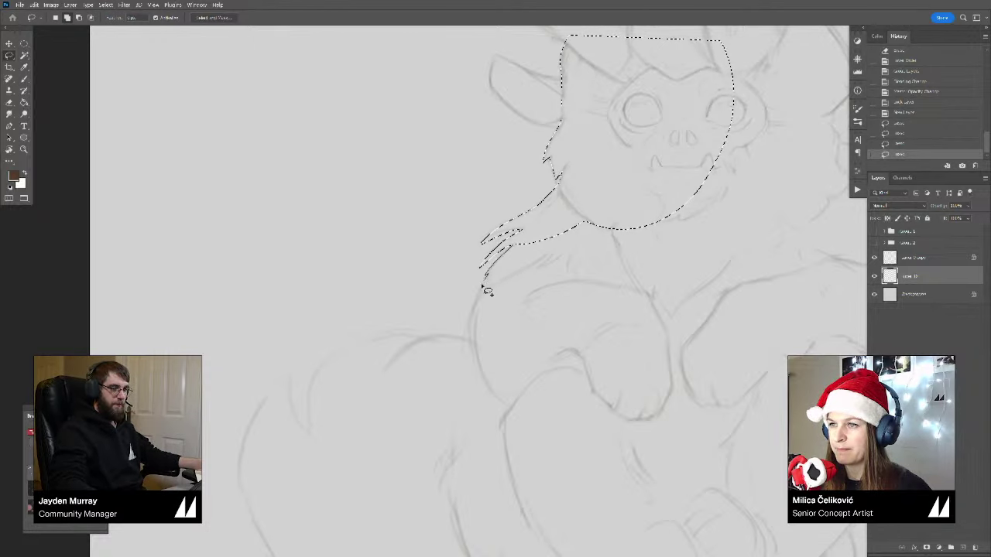
pyautogui.moveTo(500, 391); pyautogui.dragTo(515, 246)
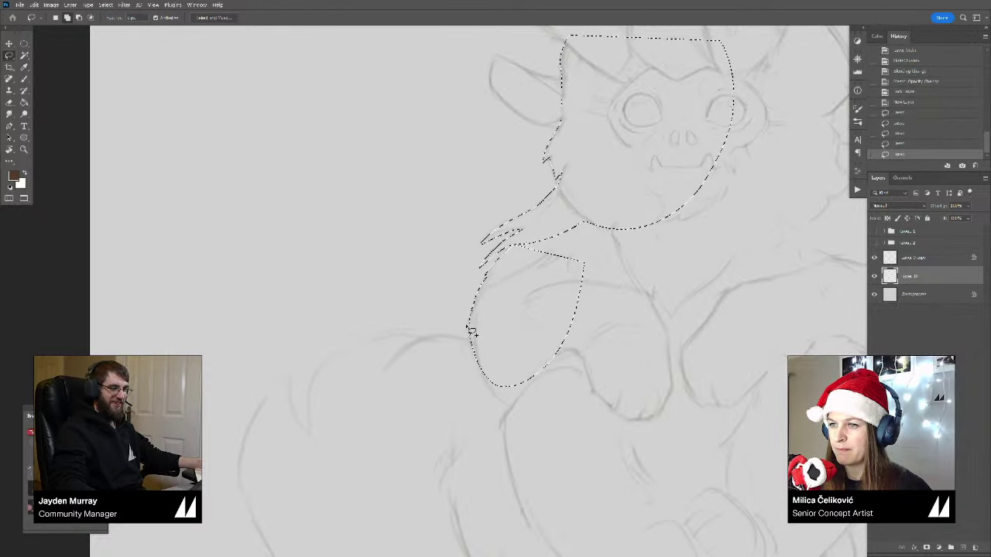
pyautogui.moveTo(518, 303); pyautogui.dragTo(520, 305)
pyautogui.moveTo(492, 325); pyautogui.dragTo(537, 267)
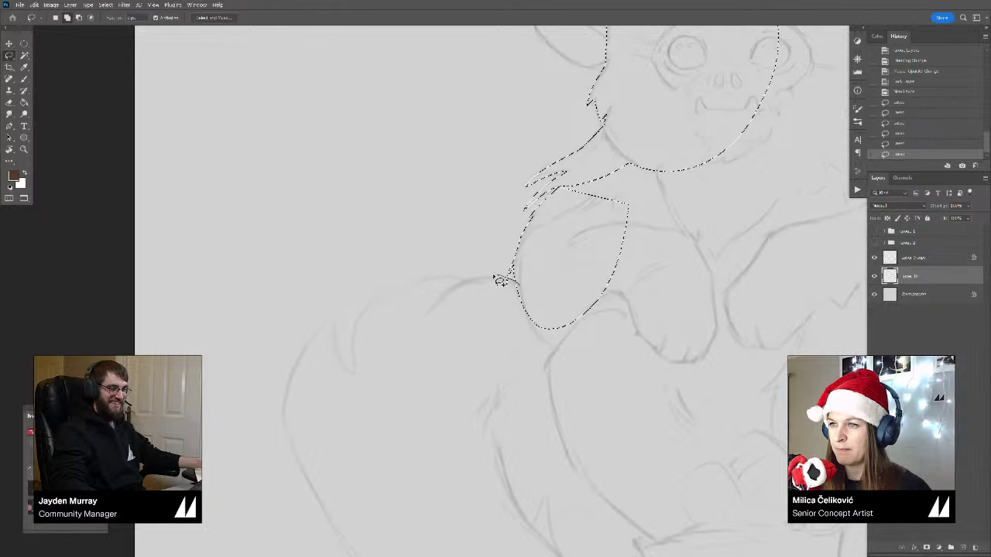
# Step: Add the tail's upper curve and left knee to the selection, then subtract the gap between the tail and leg
pyautogui.moveTo(432, 314); pyautogui.dragTo(428, 331)
pyautogui.hotkey('ctrl', 'z')
pyautogui.moveTo(520, 286)
pyautogui.mouseDown()
pyautogui.moveTo(455, 285)
pyautogui.moveTo(413, 355)
pyautogui.moveTo(500, 444)
pyautogui.moveTo(633, 372)
pyautogui.moveTo(598, 277)
pyautogui.moveTo(529, 192)
pyautogui.moveTo(517, 221)
pyautogui.mouseUp()
pyautogui.moveTo(450, 308); pyautogui.dragTo(457, 257)
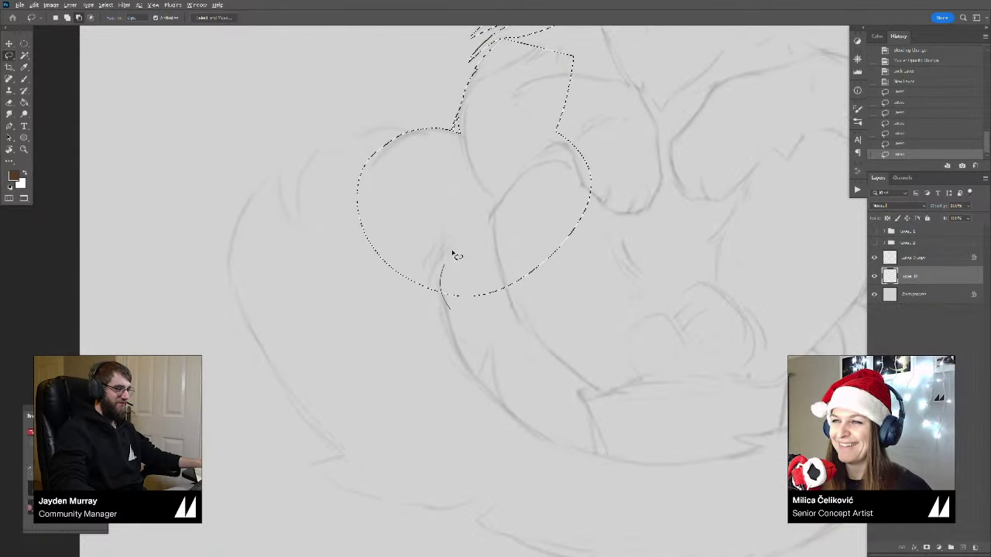
pyautogui.moveTo(509, 288); pyautogui.dragTo(429, 280)
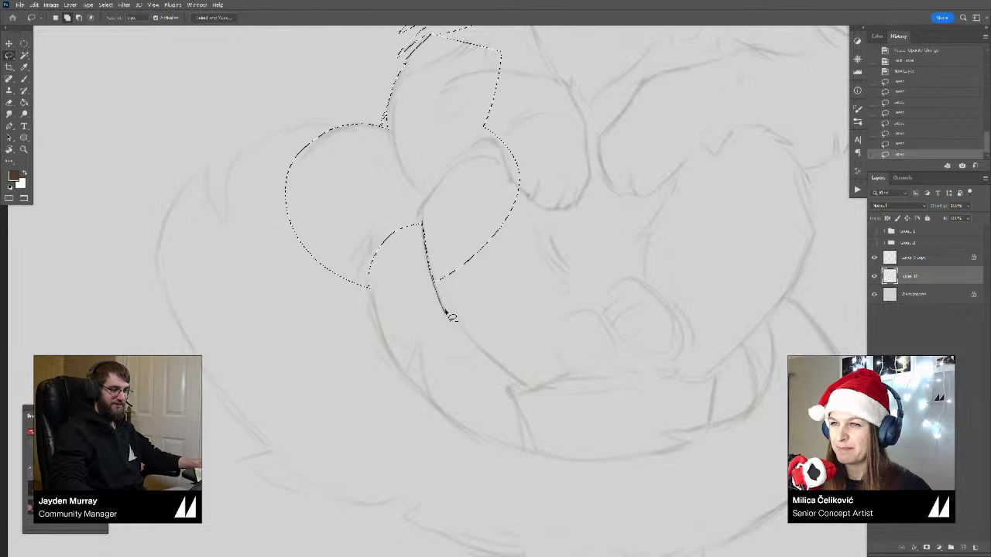
# Step: Extend the selection down the left thigh and around the base beneath the feet
pyautogui.moveTo(494, 362)
pyautogui.mouseDown()
pyautogui.moveTo(595, 373)
pyautogui.moveTo(581, 189)
pyautogui.moveTo(471, 225)
pyautogui.mouseUp()
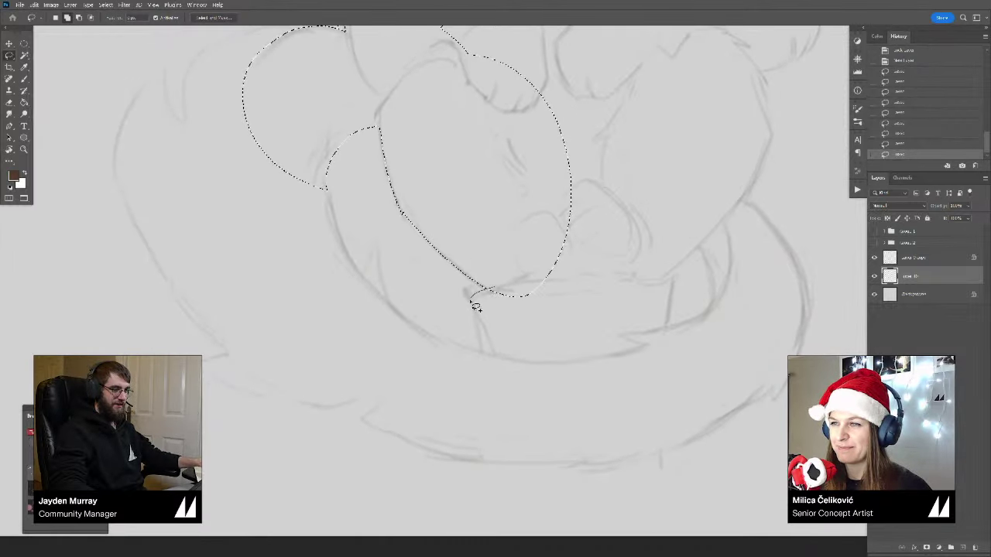
pyautogui.moveTo(505, 391)
pyautogui.mouseDown()
pyautogui.moveTo(617, 392)
pyautogui.moveTo(571, 199)
pyautogui.mouseUp()
pyautogui.moveTo(672, 280); pyautogui.dragTo(570, 283)
pyautogui.moveTo(560, 367); pyautogui.dragTo(520, 384)
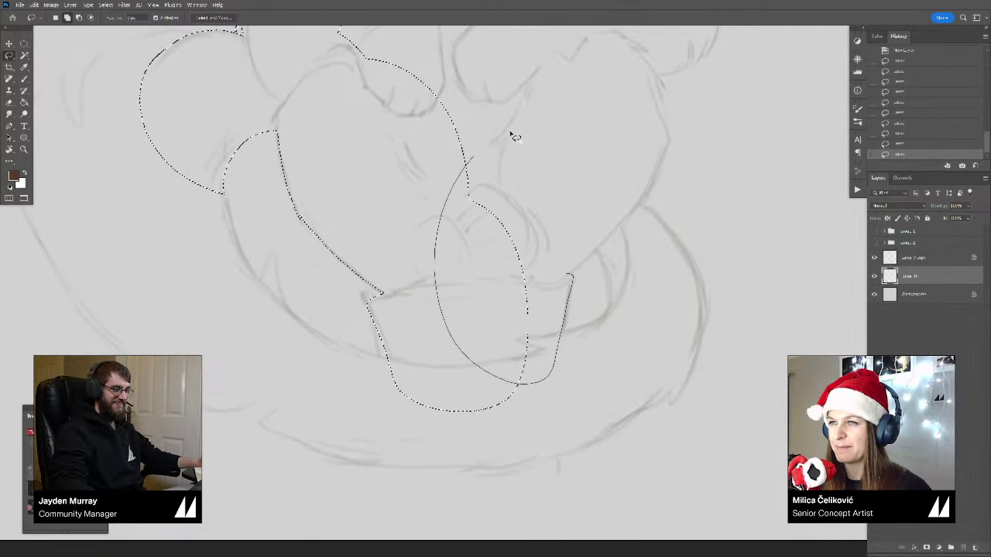
# Step: Extend the lasso selection around the right side of the base and up the outer edge of the right thigh
pyautogui.moveTo(565, 281); pyautogui.dragTo(453, 377)
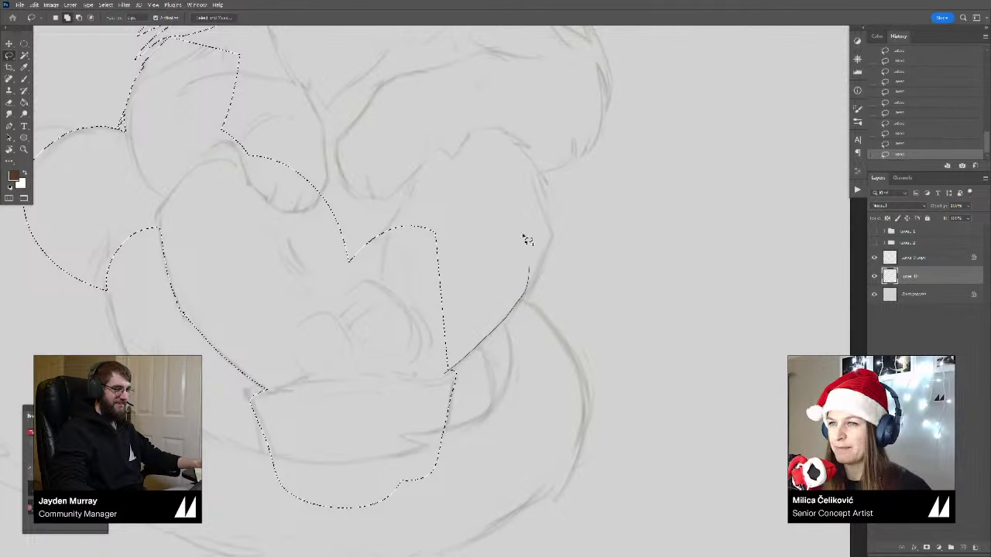
pyautogui.moveTo(523, 236)
pyautogui.mouseDown()
pyautogui.moveTo(335, 219)
pyautogui.moveTo(420, 280)
pyautogui.mouseUp()
pyautogui.moveTo(523, 170); pyautogui.dragTo(544, 201)
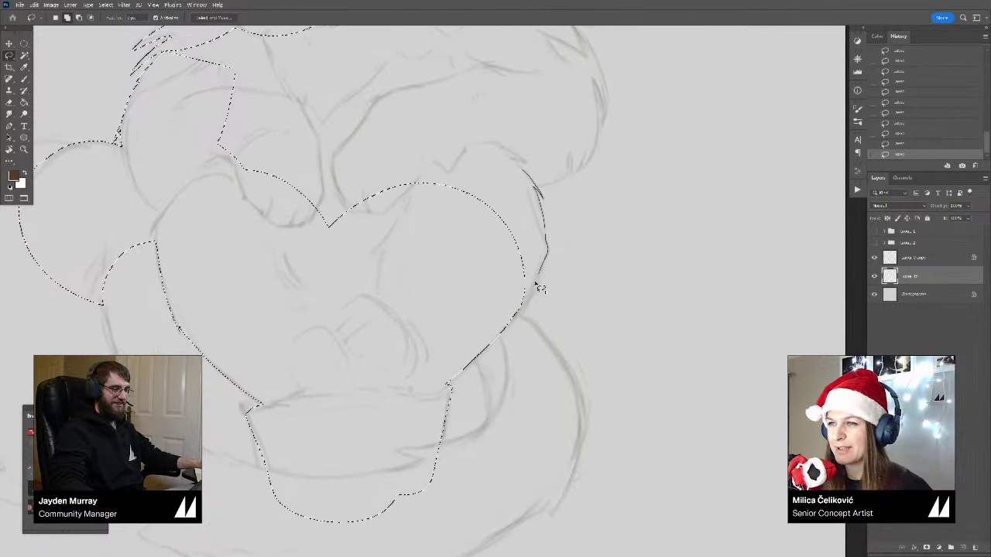
pyautogui.moveTo(540, 288); pyautogui.dragTo(534, 304)
# Step: Add the right knee, forearm fur and upper arm up to the shoulder to the selection
pyautogui.moveTo(519, 129)
pyautogui.mouseDown()
pyautogui.moveTo(507, 279)
pyautogui.moveTo(520, 352)
pyautogui.mouseUp()
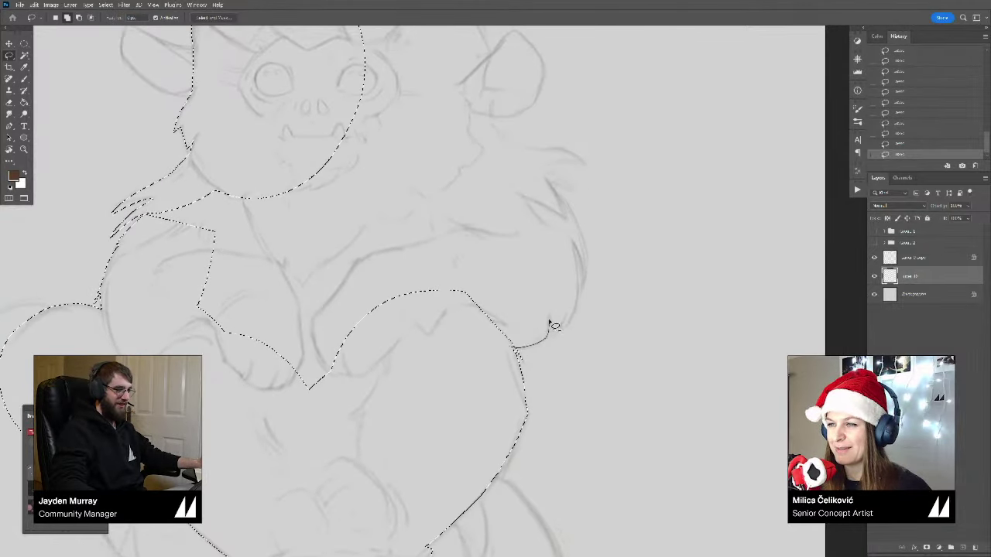
pyautogui.moveTo(570, 332)
pyautogui.mouseDown()
pyautogui.moveTo(567, 253)
pyautogui.moveTo(472, 256)
pyautogui.mouseUp()
pyautogui.moveTo(580, 283)
pyautogui.mouseDown()
pyautogui.moveTo(569, 314)
pyautogui.moveTo(568, 283)
pyautogui.moveTo(458, 310)
pyautogui.mouseUp()
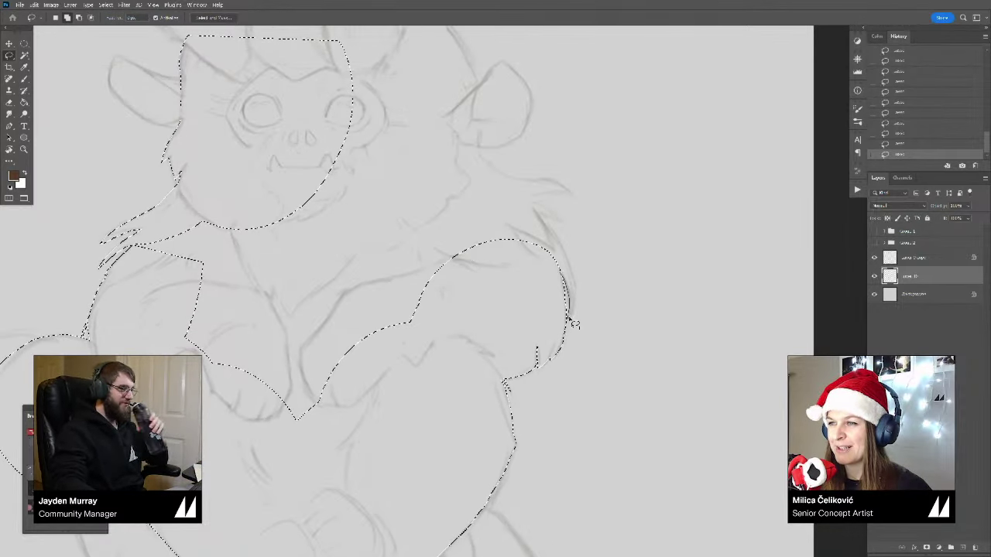
pyautogui.moveTo(574, 304)
pyautogui.mouseDown()
pyautogui.moveTo(572, 270)
pyautogui.moveTo(547, 233)
pyautogui.moveTo(468, 255)
pyautogui.moveTo(507, 283)
pyautogui.moveTo(531, 247)
pyautogui.moveTo(542, 284)
pyautogui.moveTo(518, 256)
pyautogui.moveTo(453, 324)
pyautogui.mouseUp()
pyautogui.moveTo(502, 261); pyautogui.dragTo(515, 281)
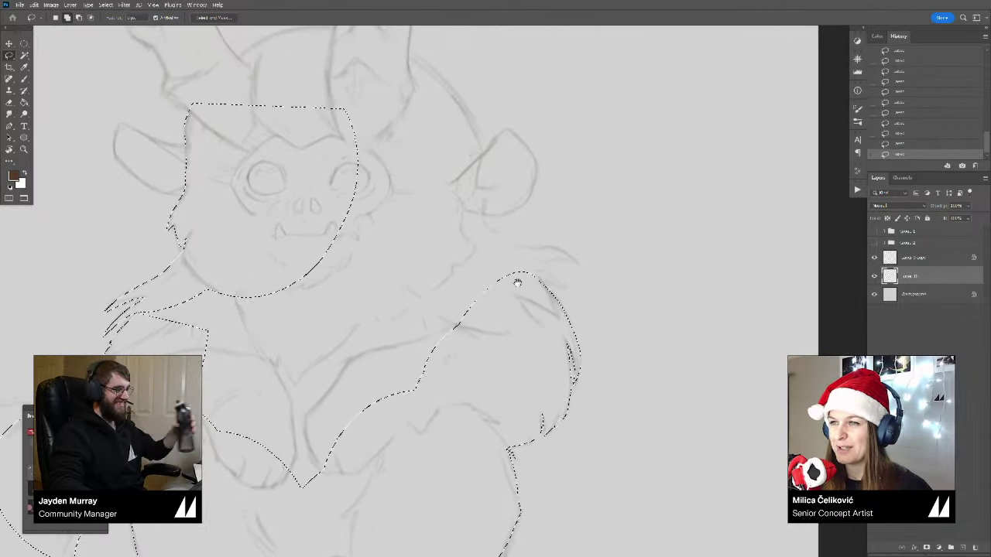
# Step: Add the pointed fur tufts on the right shoulder and the outline of the right ear to the selection
pyautogui.moveTo(482, 213)
pyautogui.mouseDown()
pyautogui.moveTo(497, 234)
pyautogui.moveTo(575, 262)
pyautogui.moveTo(558, 273)
pyautogui.mouseUp()
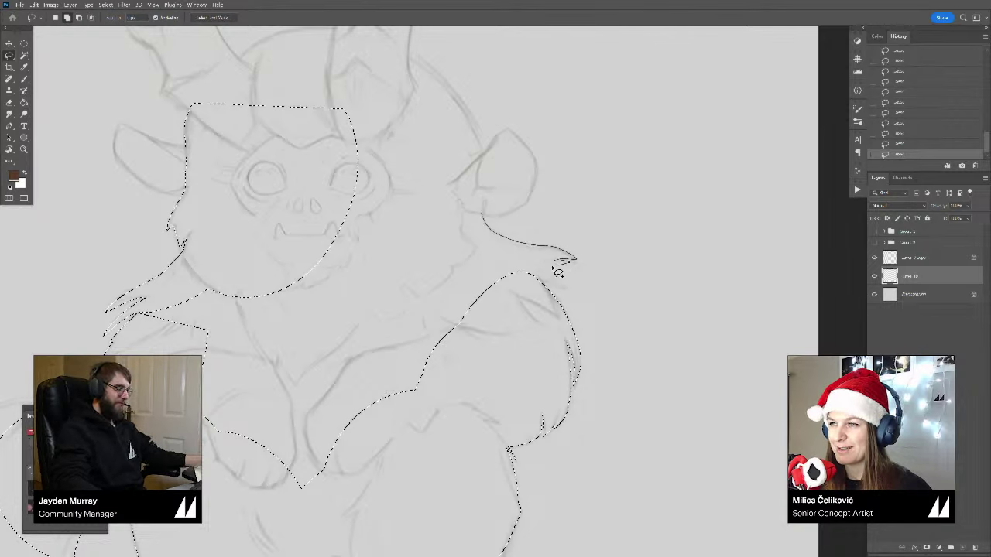
pyautogui.moveTo(475, 287); pyautogui.dragTo(469, 283)
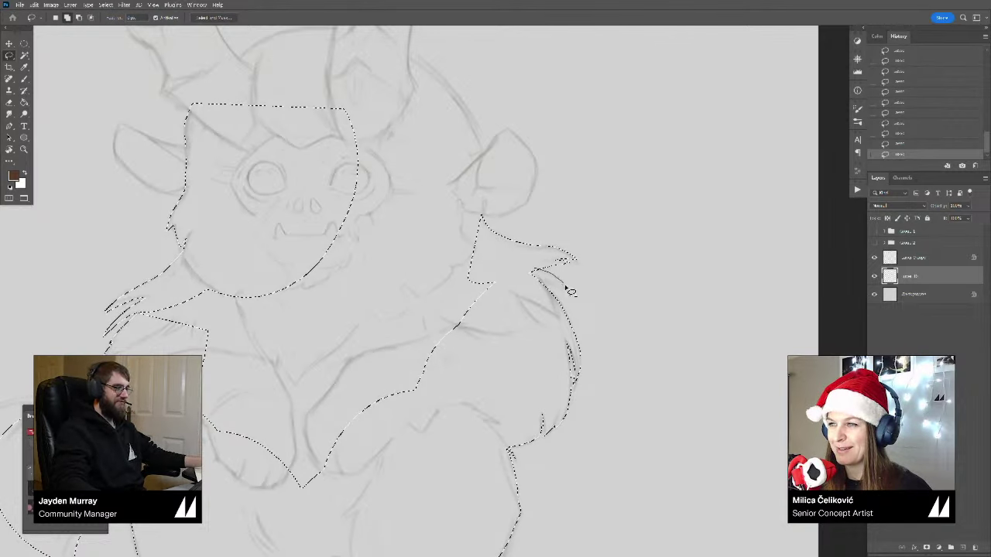
pyautogui.moveTo(510, 260); pyautogui.dragTo(515, 259)
pyautogui.moveTo(501, 222); pyautogui.dragTo(557, 291)
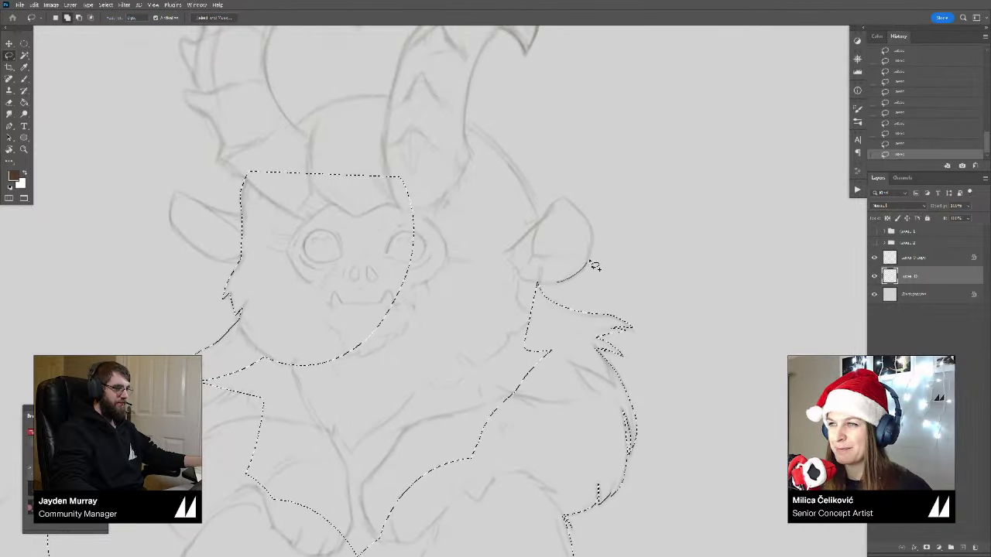
pyautogui.moveTo(555, 211); pyautogui.dragTo(472, 299)
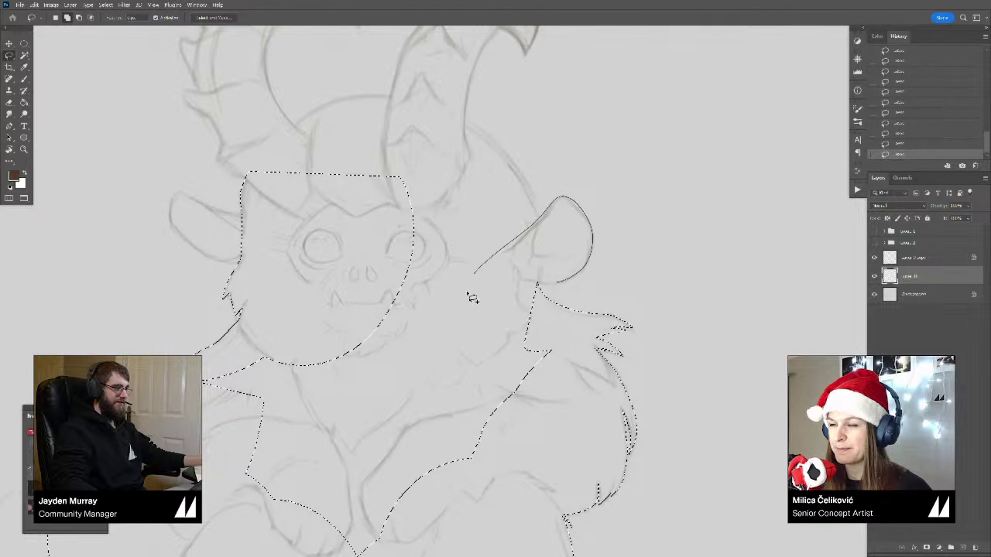
pyautogui.moveTo(547, 325); pyautogui.dragTo(538, 332)
# Step: Extend the selection along the rounded top of the head from the right ear across to the left horn's base
pyautogui.scroll(2, 534, 309)
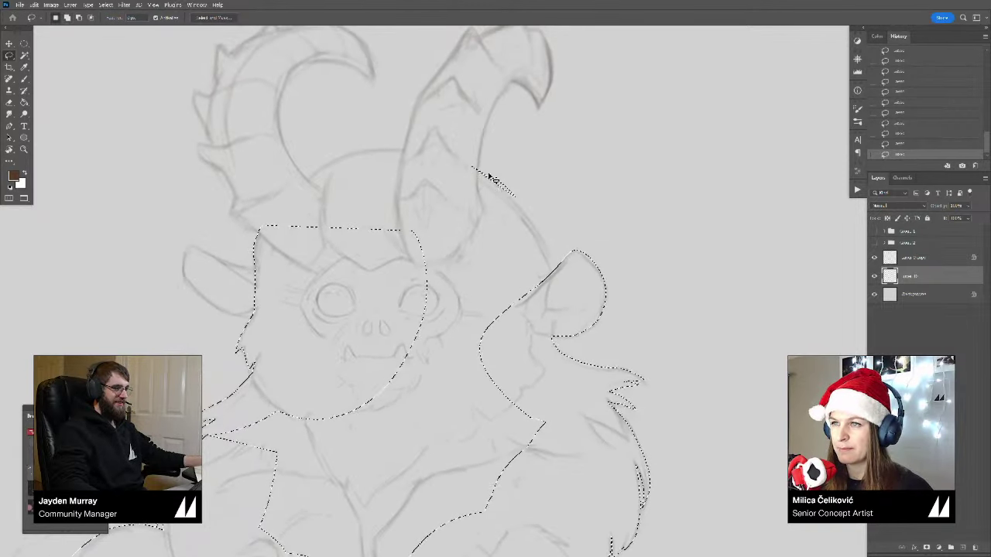
pyautogui.moveTo(469, 162); pyautogui.dragTo(522, 206)
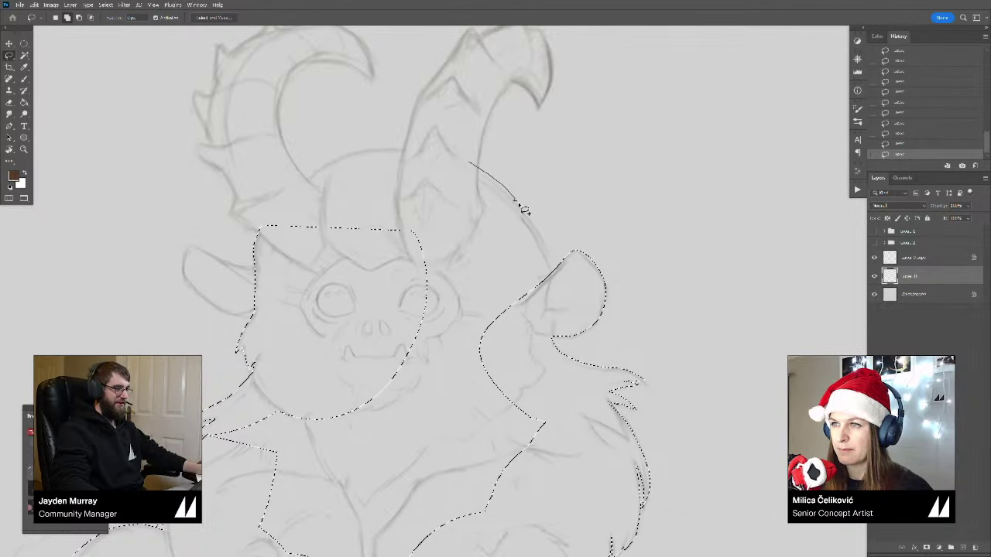
pyautogui.moveTo(554, 279)
pyautogui.mouseDown()
pyautogui.moveTo(387, 336)
pyautogui.moveTo(462, 167)
pyautogui.mouseUp()
pyautogui.moveTo(440, 215)
pyautogui.mouseDown()
pyautogui.moveTo(480, 245)
pyautogui.moveTo(564, 279)
pyautogui.mouseUp()
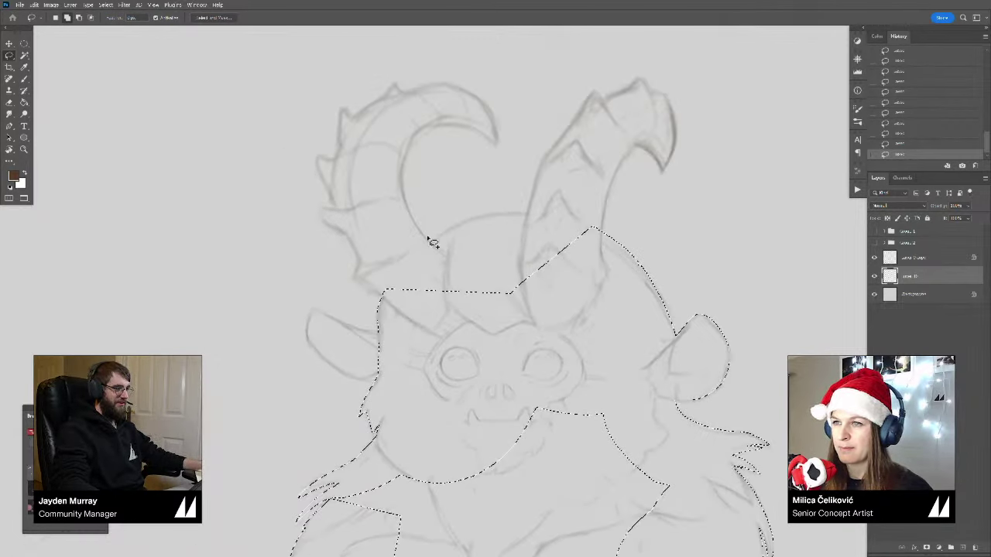
pyautogui.moveTo(543, 216)
pyautogui.mouseDown()
pyautogui.moveTo(519, 358)
pyautogui.moveTo(445, 319)
pyautogui.mouseUp()
pyautogui.moveTo(467, 284); pyautogui.dragTo(514, 184)
pyautogui.moveTo(475, 153)
pyautogui.mouseDown()
pyautogui.moveTo(458, 177)
pyautogui.moveTo(499, 195)
pyautogui.mouseUp()
pyautogui.scroll(-3, 531, 316)
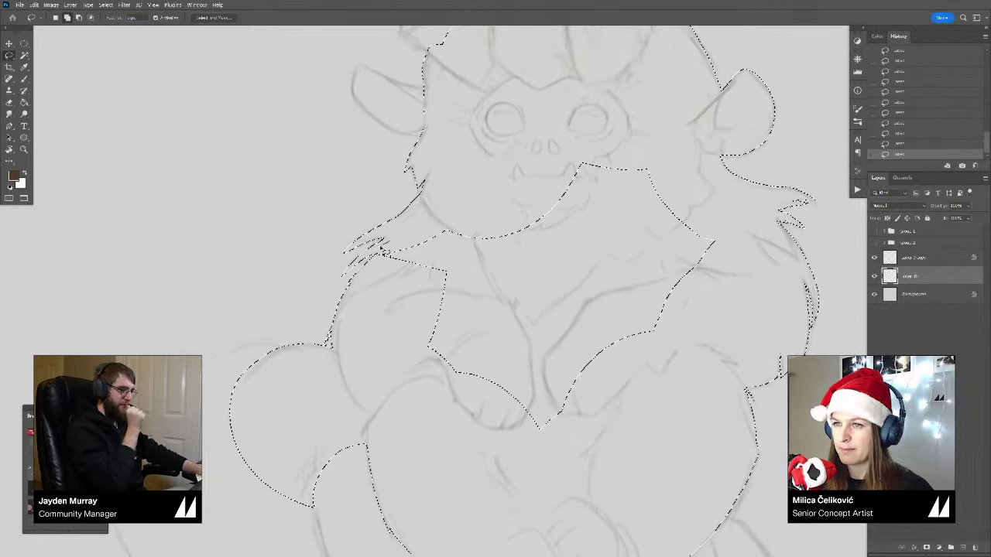
# Step: Fill the unselected gap inside the silhouette across the lower face, chest and arms
pyautogui.moveTo(377, 254)
pyautogui.mouseDown()
pyautogui.moveTo(389, 303)
pyautogui.moveTo(647, 435)
pyautogui.moveTo(633, 144)
pyautogui.moveTo(480, 220)
pyautogui.mouseUp()
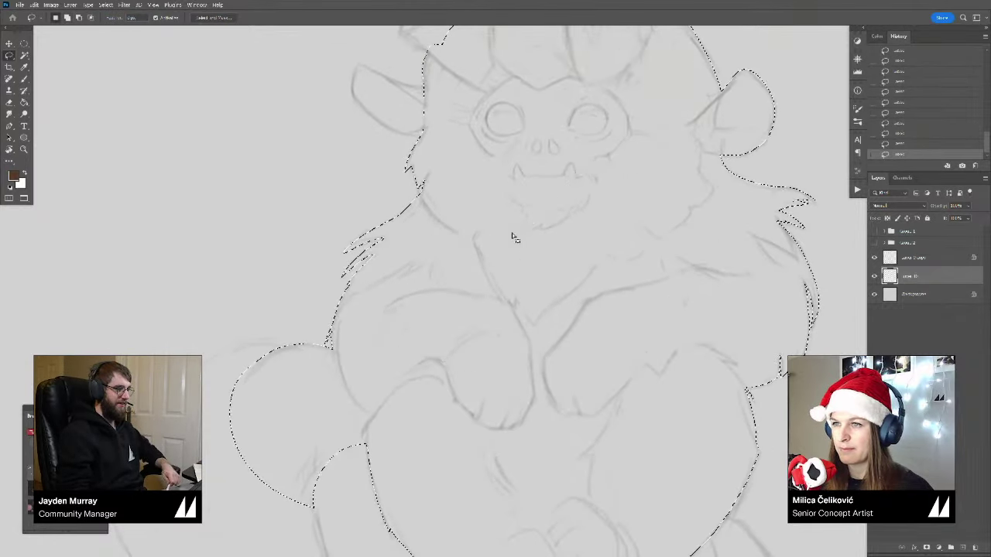
pyautogui.press('z')
pyautogui.moveTo(537, 273); pyautogui.dragTo(500, 298)
pyautogui.scroll(1, 571, 320)
pyautogui.hscroll(1, 571, 321)
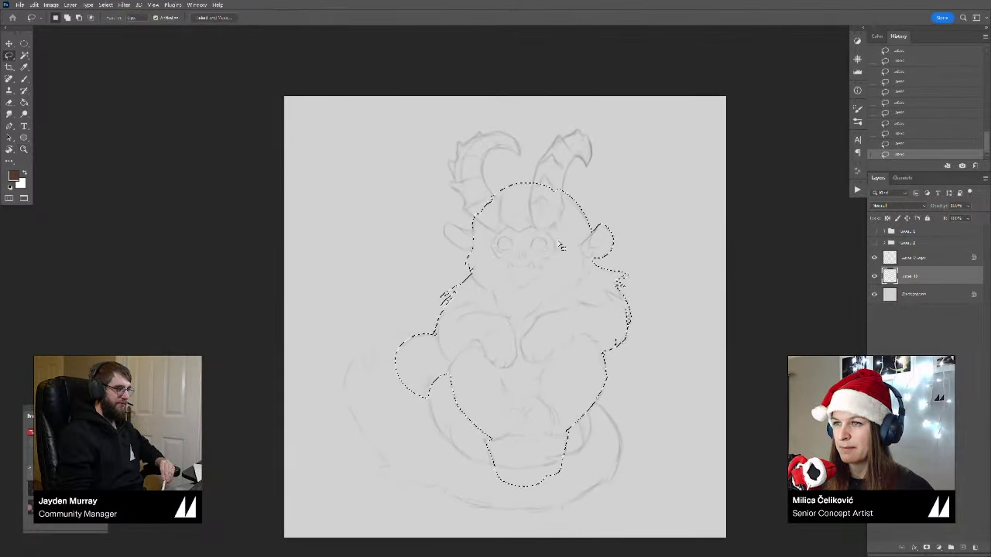
# Step: Add the pointed left ear to the selection, following its lower and upper edges
pyautogui.click(466, 235)
pyautogui.click(466, 235)
pyautogui.press('l')
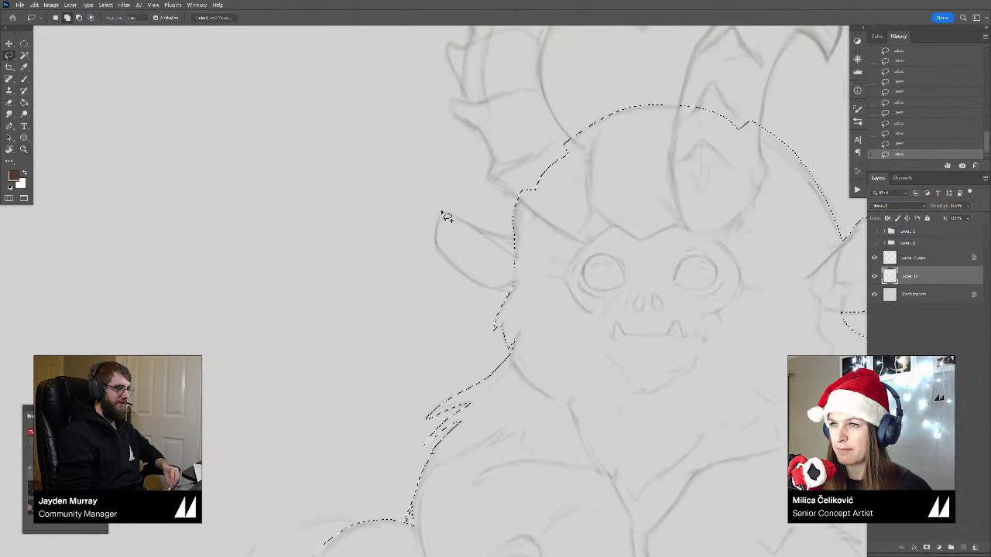
pyautogui.moveTo(441, 213); pyautogui.dragTo(441, 245)
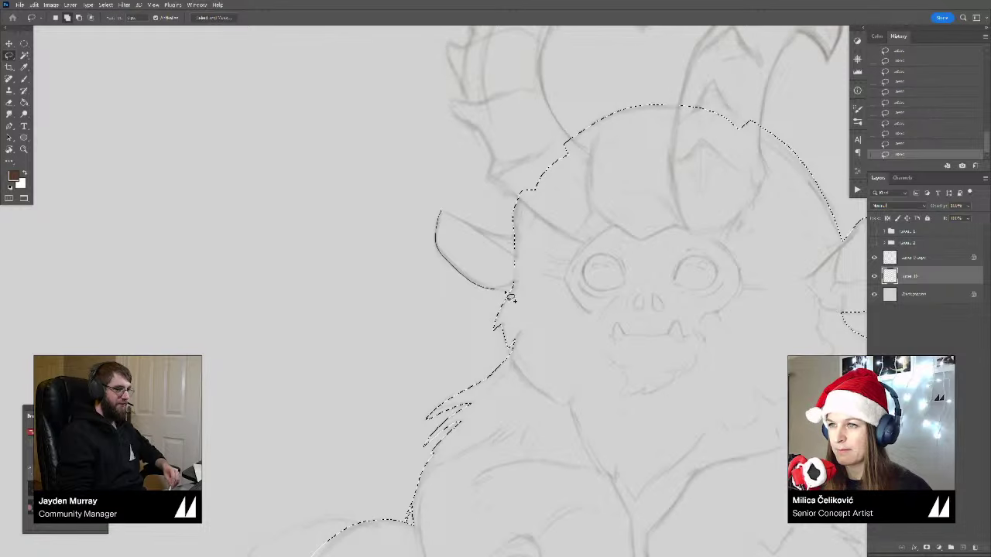
pyautogui.moveTo(507, 294); pyautogui.dragTo(441, 214)
pyautogui.moveTo(443, 220); pyautogui.dragTo(436, 239)
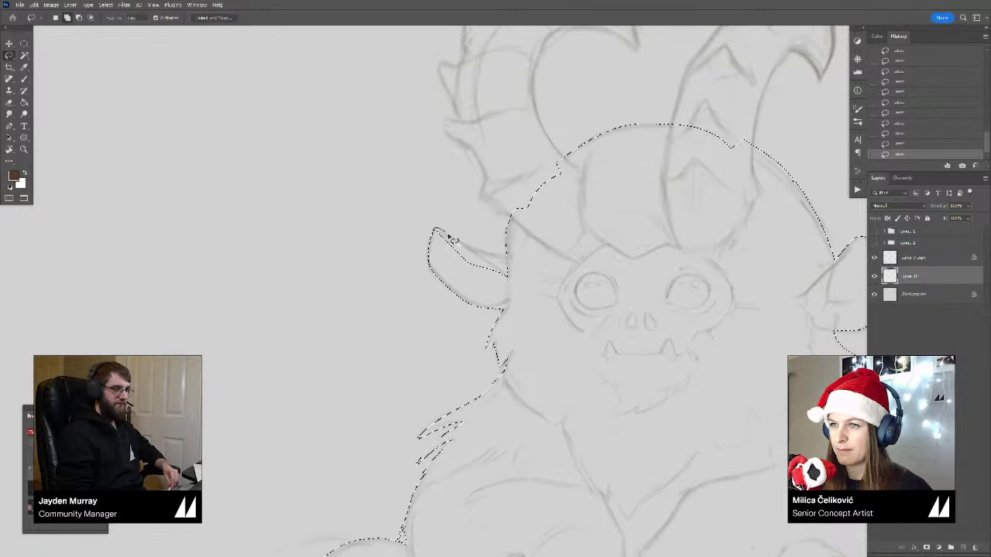
pyautogui.moveTo(495, 288); pyautogui.dragTo(478, 279)
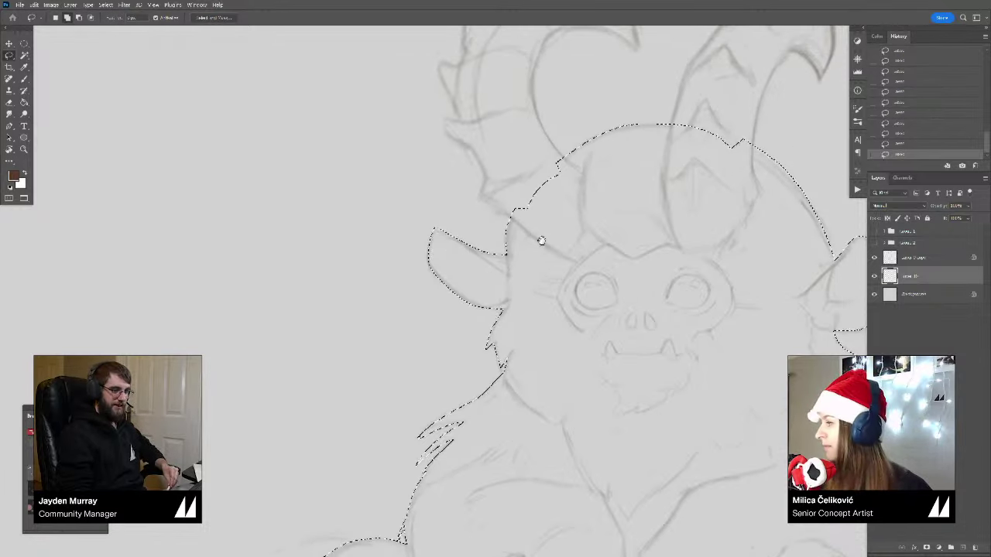
# Step: Add the lower left portion of the right horn to the selection
pyautogui.moveTo(539, 239); pyautogui.dragTo(534, 247)
pyautogui.moveTo(575, 166)
pyautogui.mouseDown()
pyautogui.moveTo(489, 250)
pyautogui.moveTo(462, 235)
pyautogui.moveTo(502, 302)
pyautogui.mouseUp()
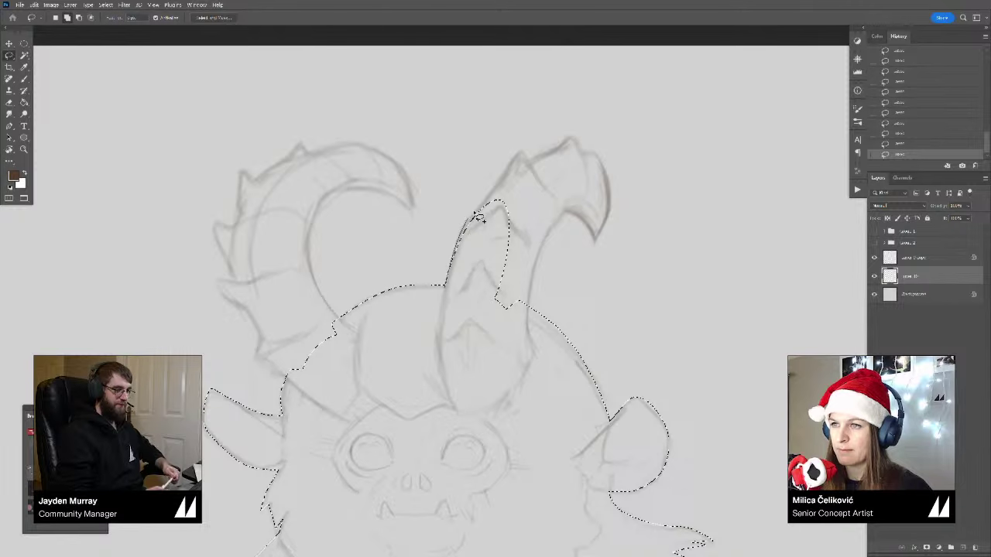
# Step: Toggle the visibility of the sketch layer and the new layer to examine the selection outline on its own
pyautogui.click(875, 276)
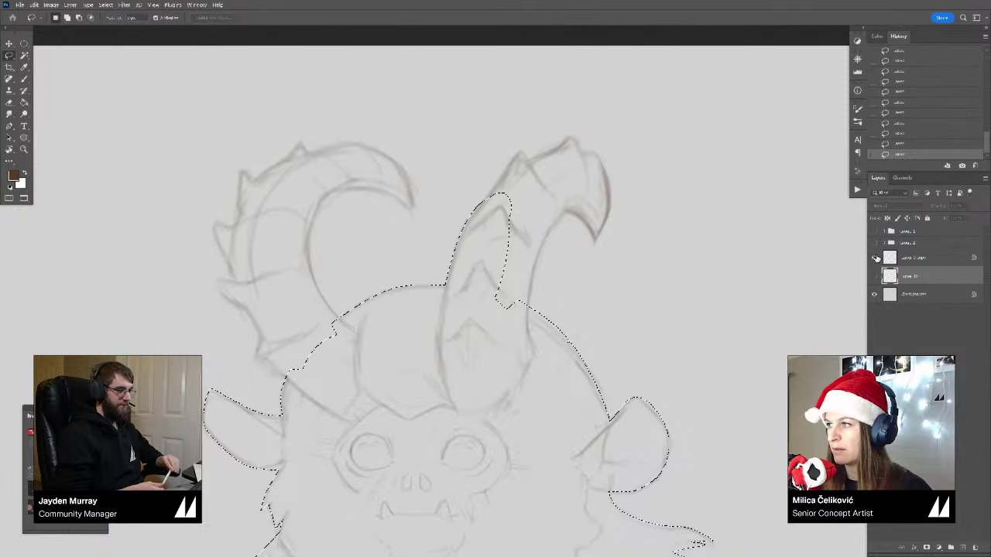
pyautogui.click(875, 257)
pyautogui.click(875, 275)
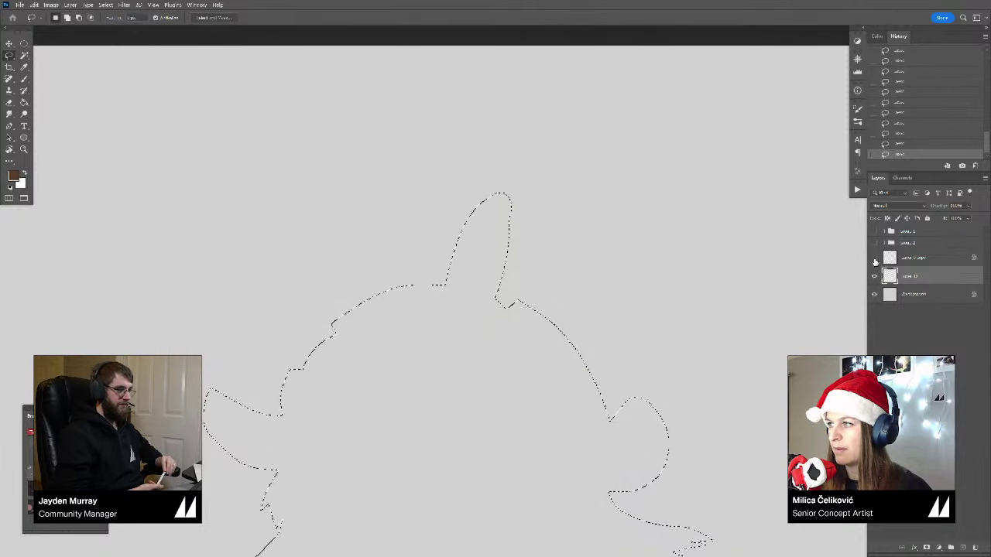
pyautogui.click(875, 258)
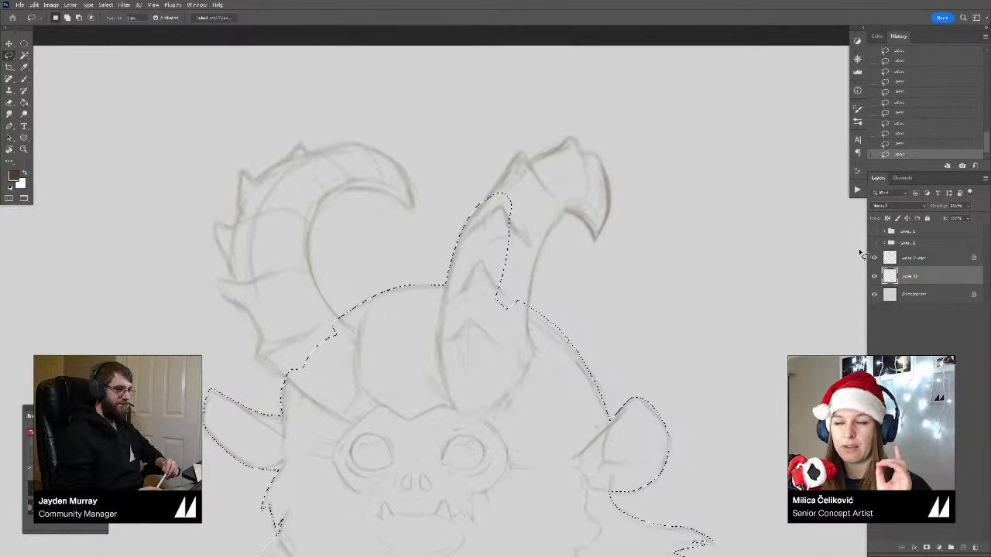
# Step: Extend the selection over the rest of the right horn, including its upper spikes, inner curve and hooked tip
pyautogui.scroll(3, 552, 210)
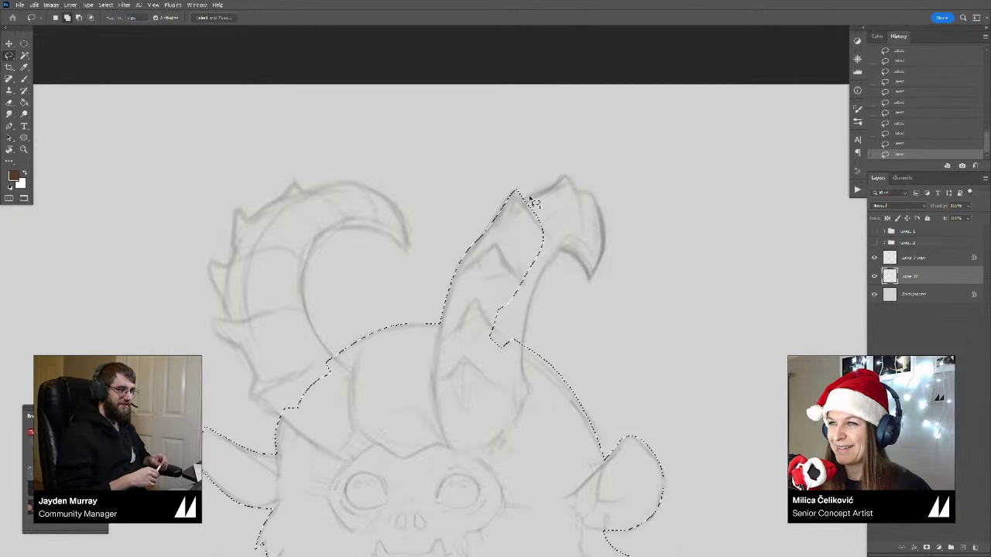
pyautogui.moveTo(519, 200); pyautogui.dragTo(578, 190)
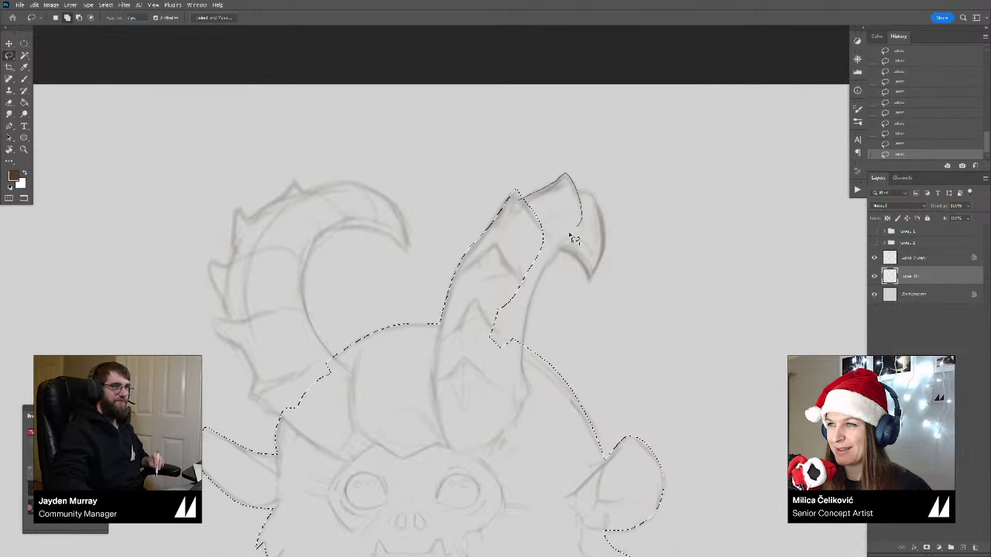
pyautogui.moveTo(570, 234)
pyautogui.mouseDown()
pyautogui.moveTo(486, 325)
pyautogui.moveTo(489, 314)
pyautogui.mouseUp()
pyautogui.moveTo(527, 295); pyautogui.dragTo(535, 241)
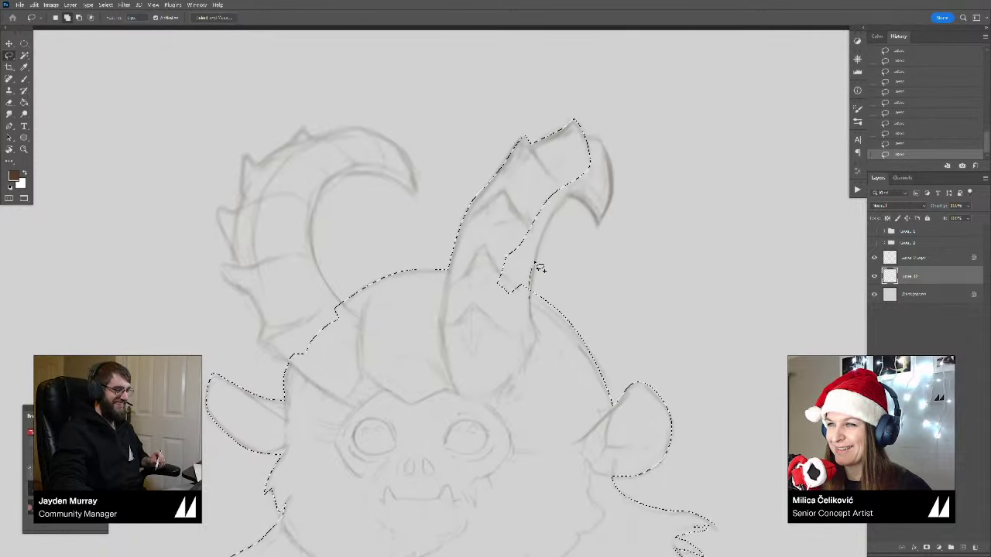
pyautogui.moveTo(561, 186)
pyautogui.mouseDown()
pyautogui.moveTo(571, 213)
pyautogui.moveTo(534, 299)
pyautogui.mouseUp()
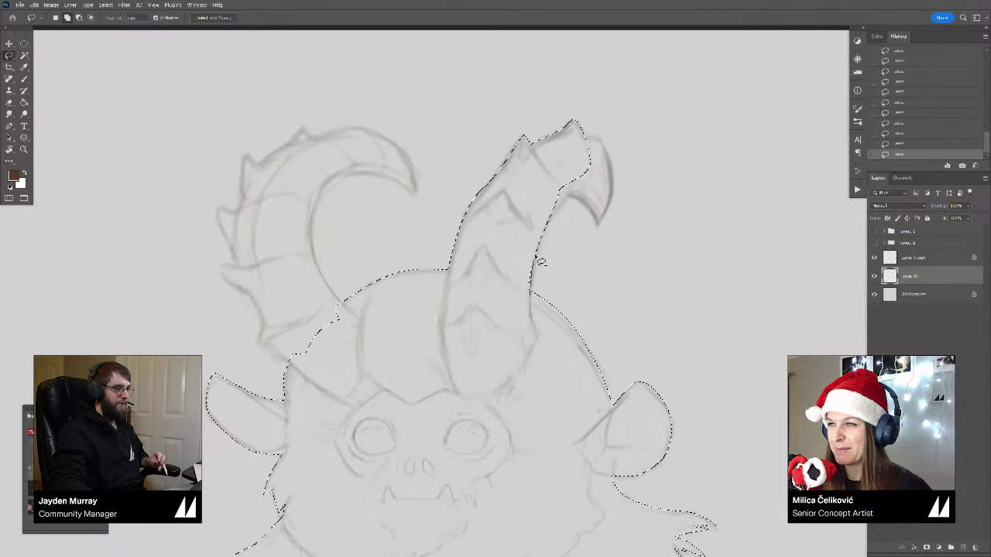
pyautogui.moveTo(586, 193)
pyautogui.mouseDown()
pyautogui.moveTo(564, 163)
pyautogui.moveTo(548, 215)
pyautogui.mouseUp()
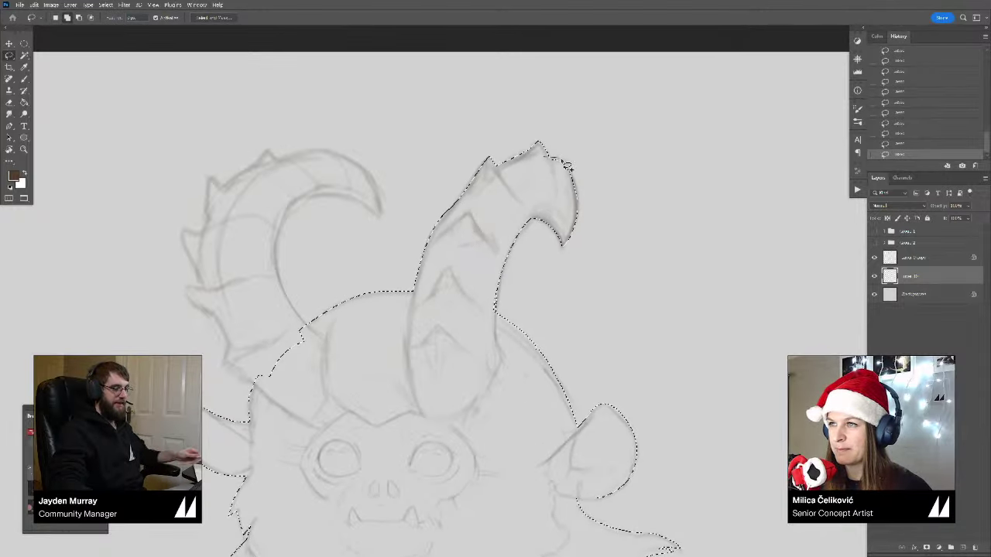
# Step: Add the left horn's curved tip and trace its inner edge down to the head
pyautogui.scroll(-2, 558, 178)
pyautogui.hscroll(-8, 558, 178)
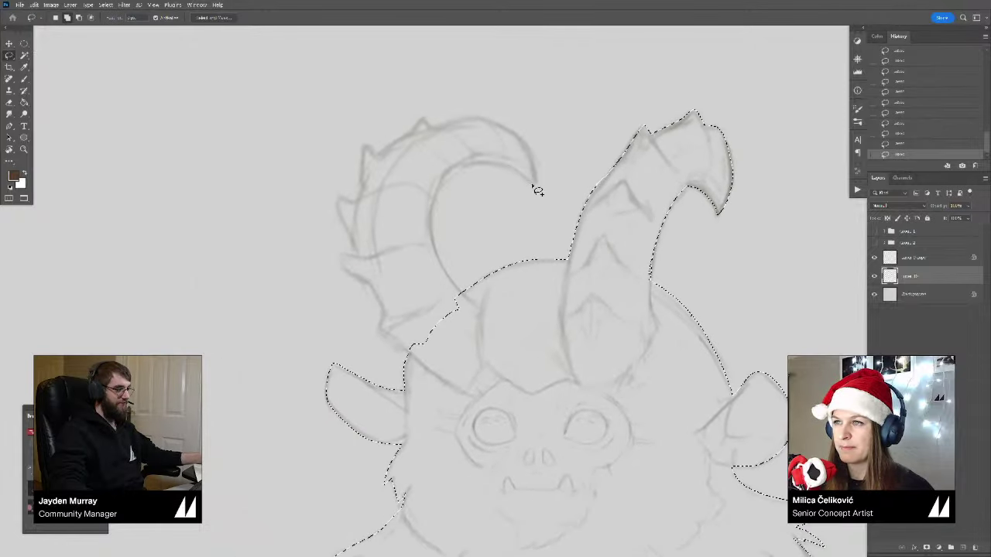
pyautogui.moveTo(537, 188); pyautogui.dragTo(537, 161)
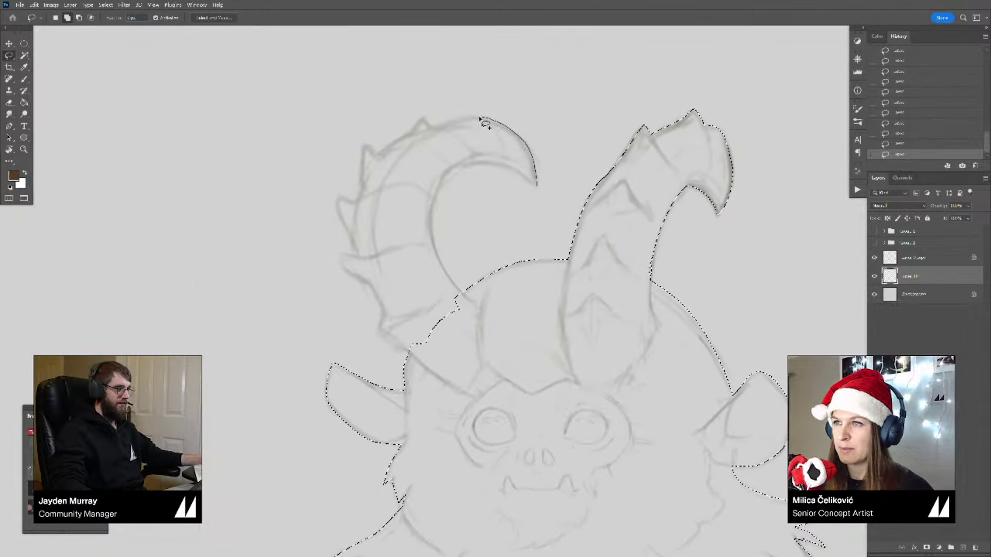
pyautogui.moveTo(477, 152)
pyautogui.mouseDown()
pyautogui.moveTo(557, 195)
pyautogui.moveTo(463, 186)
pyautogui.moveTo(499, 154)
pyautogui.moveTo(514, 159)
pyautogui.mouseUp()
pyautogui.moveTo(472, 184)
pyautogui.mouseDown()
pyautogui.moveTo(502, 172)
pyautogui.moveTo(442, 228)
pyautogui.moveTo(453, 175)
pyautogui.moveTo(464, 169)
pyautogui.mouseUp()
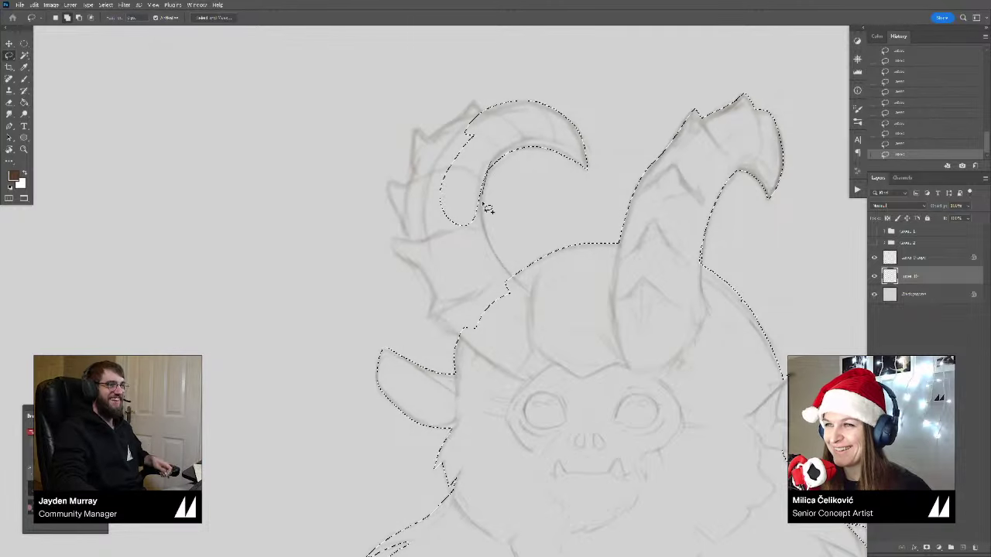
pyautogui.moveTo(497, 259)
pyautogui.mouseDown()
pyautogui.moveTo(459, 310)
pyautogui.moveTo(461, 171)
pyautogui.moveTo(515, 197)
pyautogui.mouseUp()
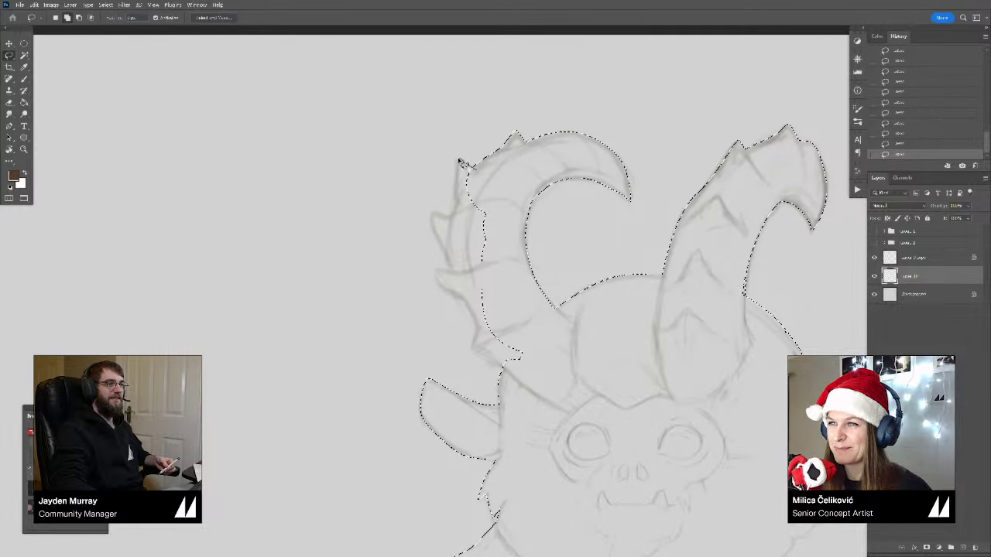
# Step: Add the spikes along the left horn's outer edge to the selection, down to where the horn meets the head
pyautogui.moveTo(456, 210); pyautogui.dragTo(508, 203)
pyautogui.moveTo(449, 225); pyautogui.dragTo(479, 189)
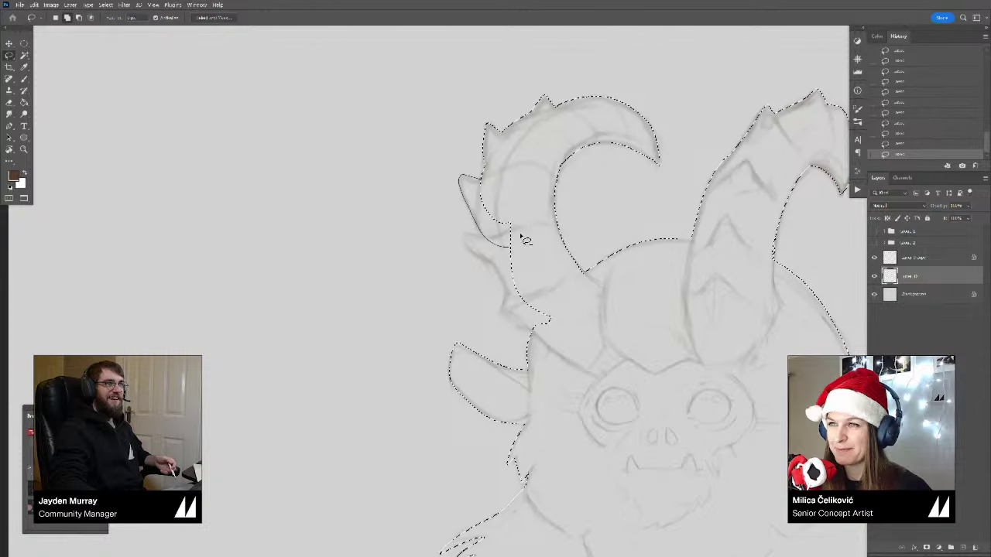
pyautogui.moveTo(521, 234); pyautogui.dragTo(519, 232)
pyautogui.moveTo(501, 231)
pyautogui.mouseDown()
pyautogui.moveTo(508, 193)
pyautogui.moveTo(474, 195)
pyautogui.moveTo(514, 189)
pyautogui.moveTo(488, 220)
pyautogui.mouseUp()
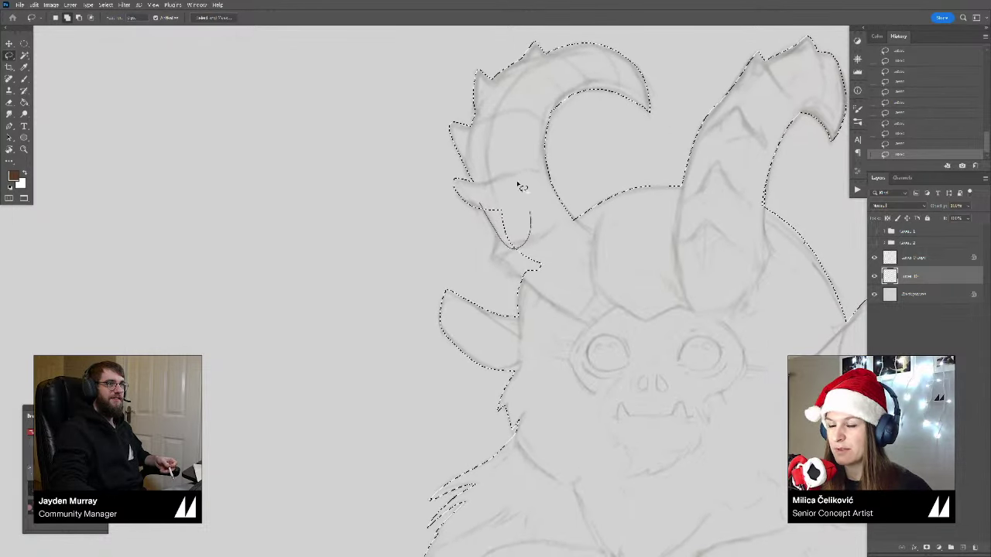
pyautogui.moveTo(518, 185); pyautogui.dragTo(483, 203)
pyautogui.moveTo(484, 204)
pyautogui.mouseDown()
pyautogui.moveTo(505, 237)
pyautogui.moveTo(511, 231)
pyautogui.mouseUp()
pyautogui.moveTo(506, 232); pyautogui.dragTo(502, 211)
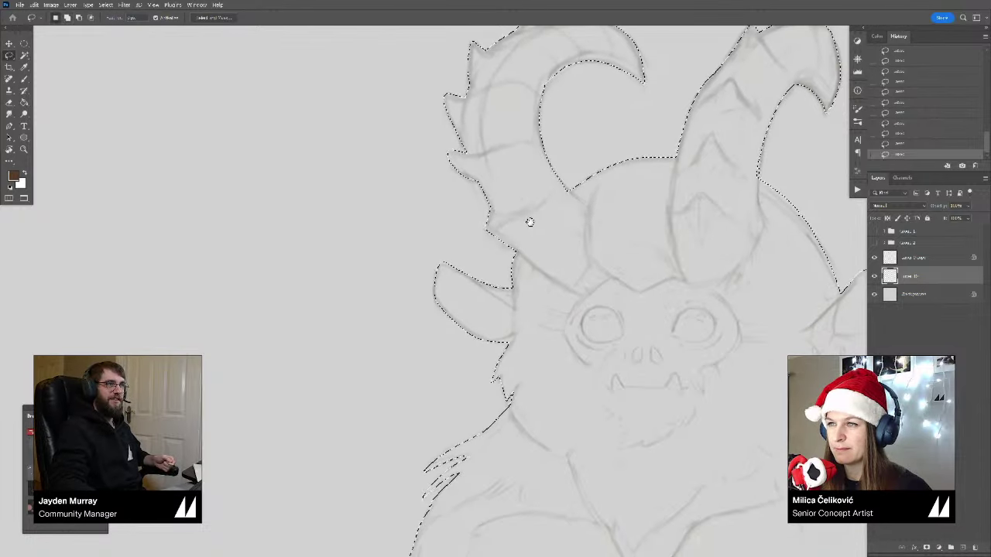
# Step: Add the tail's curve beside the pedestal to the selection, keeping the gap between the pedestal and the tail's inner edge open
pyautogui.scroll(-8, 503, 186)
pyautogui.scroll(-10, 502, 290)
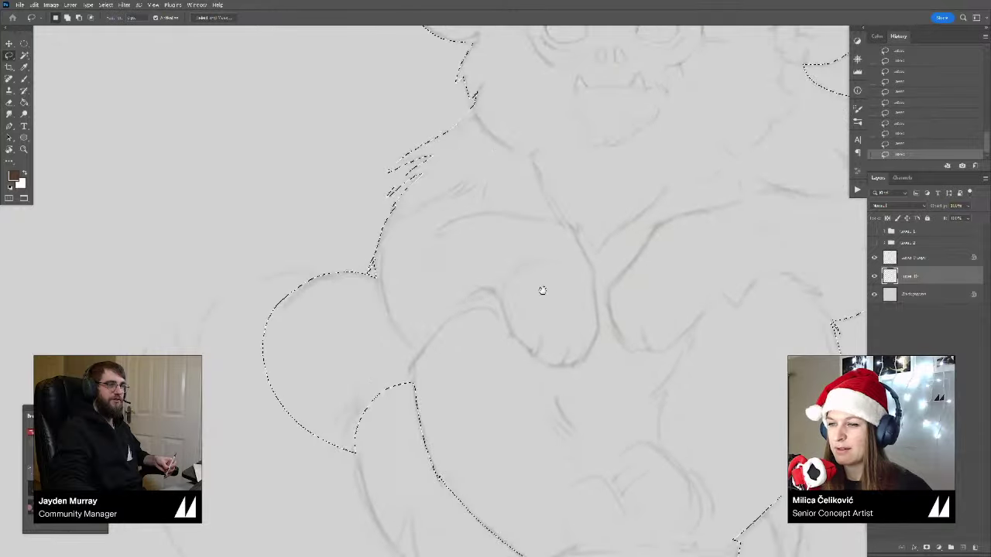
pyautogui.moveTo(604, 241)
pyautogui.mouseDown()
pyautogui.moveTo(549, 203)
pyautogui.moveTo(581, 187)
pyautogui.moveTo(599, 234)
pyautogui.mouseUp()
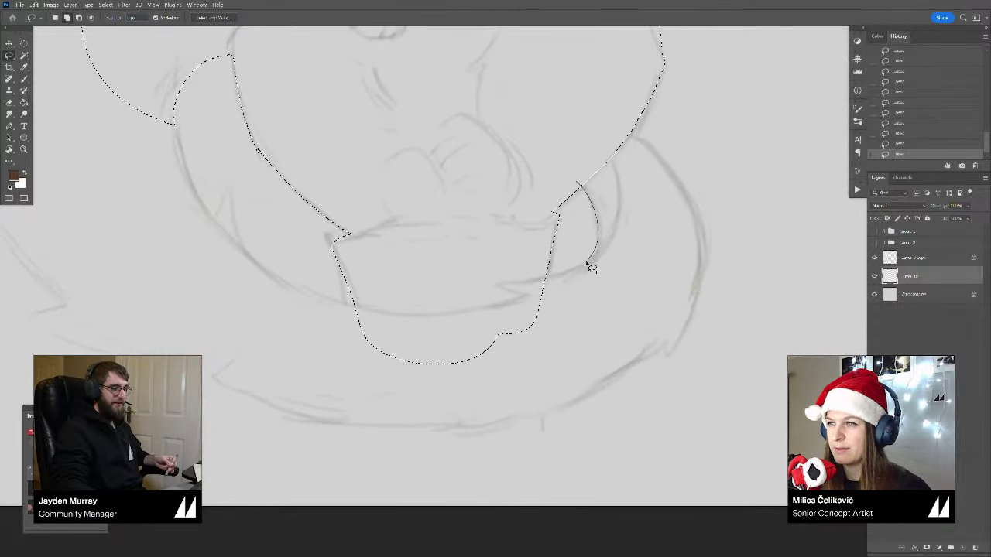
pyautogui.moveTo(558, 352)
pyautogui.mouseDown()
pyautogui.moveTo(580, 150)
pyautogui.moveTo(560, 270)
pyautogui.moveTo(532, 299)
pyautogui.mouseUp()
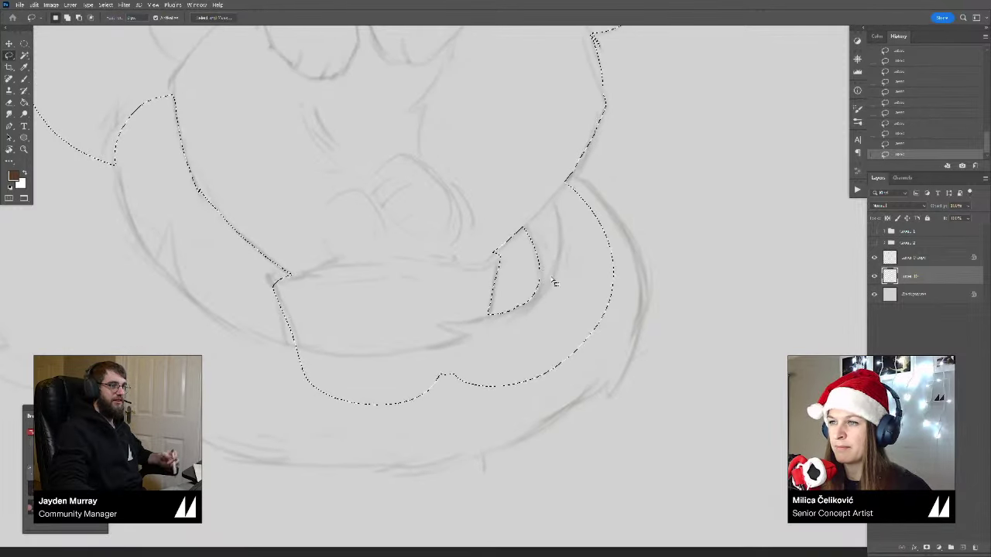
pyautogui.moveTo(564, 191)
pyautogui.mouseDown()
pyautogui.moveTo(611, 211)
pyautogui.moveTo(638, 271)
pyautogui.moveTo(602, 295)
pyautogui.mouseUp()
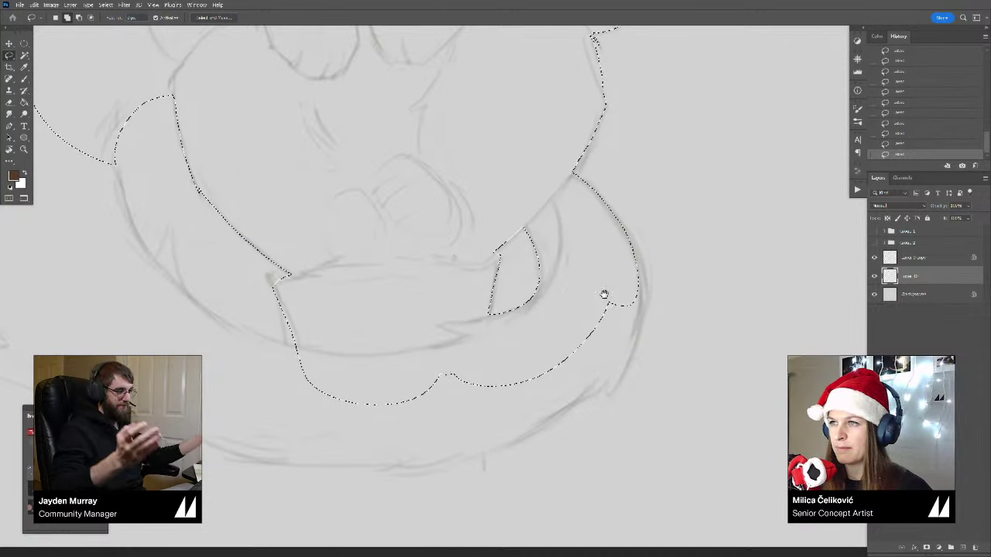
# Step: Extend the selection along the tail's outer right curve and its underside, including the pointed fur tips
pyautogui.scroll(-2, 602, 295)
pyautogui.moveTo(612, 165)
pyautogui.mouseDown()
pyautogui.moveTo(636, 241)
pyautogui.moveTo(628, 213)
pyautogui.moveTo(626, 265)
pyautogui.moveTo(605, 285)
pyautogui.moveTo(596, 212)
pyautogui.moveTo(628, 229)
pyautogui.moveTo(628, 262)
pyautogui.moveTo(635, 237)
pyautogui.moveTo(621, 282)
pyautogui.moveTo(575, 250)
pyautogui.moveTo(645, 242)
pyautogui.moveTo(650, 217)
pyautogui.mouseUp()
pyautogui.moveTo(641, 274)
pyautogui.mouseDown()
pyautogui.moveTo(616, 301)
pyautogui.moveTo(615, 293)
pyautogui.moveTo(567, 321)
pyautogui.moveTo(517, 332)
pyautogui.moveTo(608, 209)
pyautogui.mouseUp()
pyautogui.moveTo(530, 269); pyautogui.dragTo(624, 233)
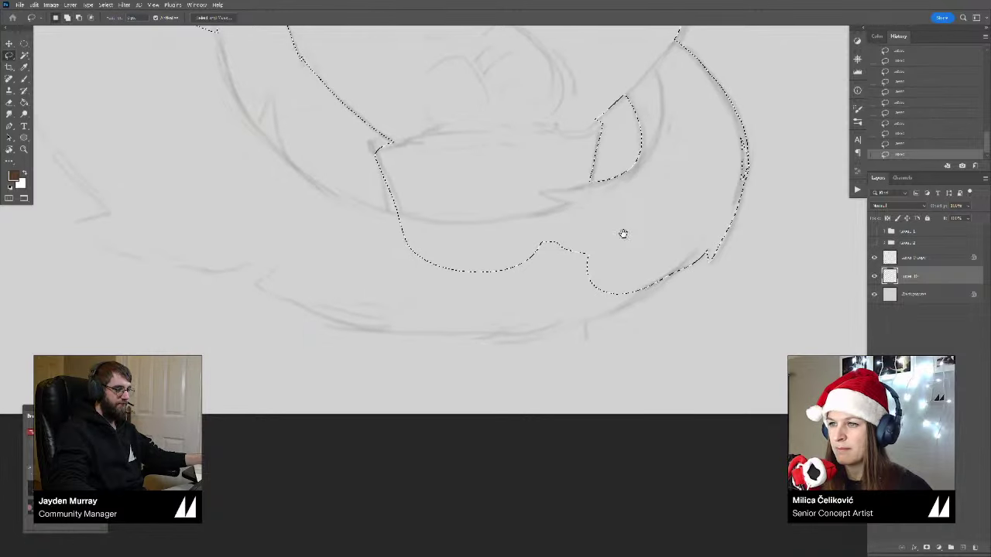
pyautogui.moveTo(503, 331)
pyautogui.mouseDown()
pyautogui.moveTo(475, 341)
pyautogui.moveTo(518, 342)
pyautogui.moveTo(632, 302)
pyautogui.moveTo(646, 261)
pyautogui.moveTo(498, 277)
pyautogui.mouseUp()
pyautogui.moveTo(571, 273); pyautogui.dragTo(615, 332)
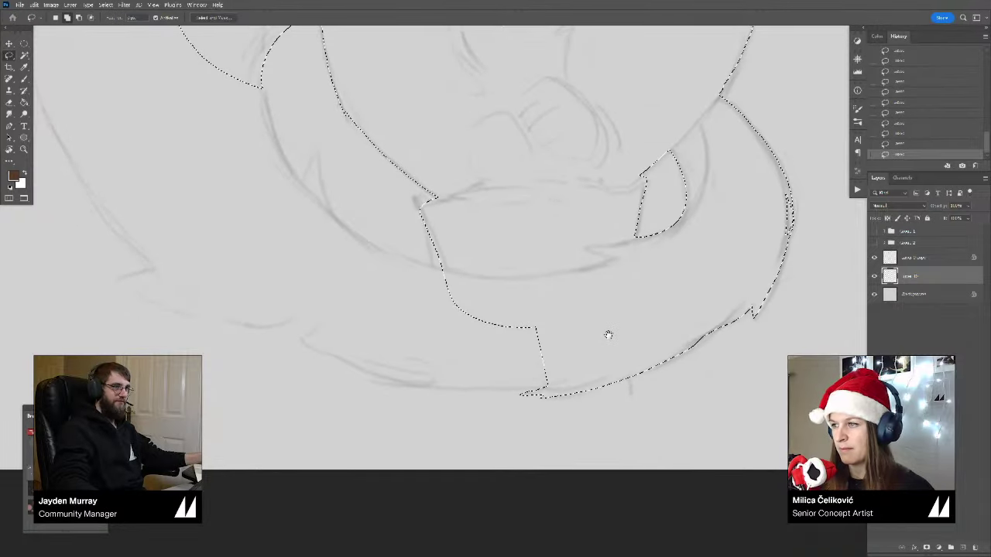
pyautogui.moveTo(526, 326); pyautogui.dragTo(593, 324)
# Step: Rotate the canvas and add the tail's inner edge beside the leg to the selection, including the small inward fur tuft
pyautogui.scroll(-4, 515, 234)
pyautogui.press('r')
pyautogui.moveTo(580, 165); pyautogui.dragTo(625, 345)
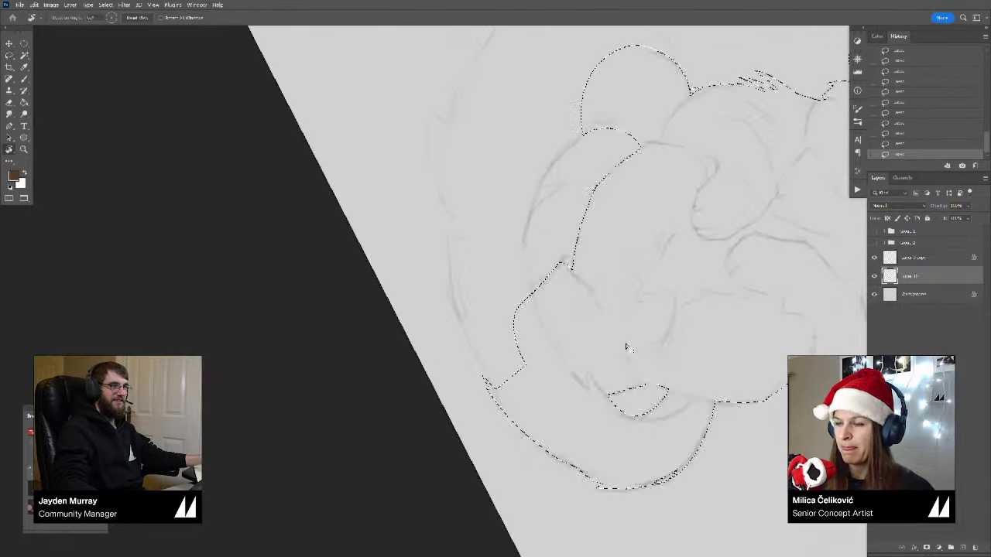
pyautogui.moveTo(525, 223); pyautogui.dragTo(524, 243)
pyautogui.moveTo(498, 298); pyautogui.dragTo(534, 286)
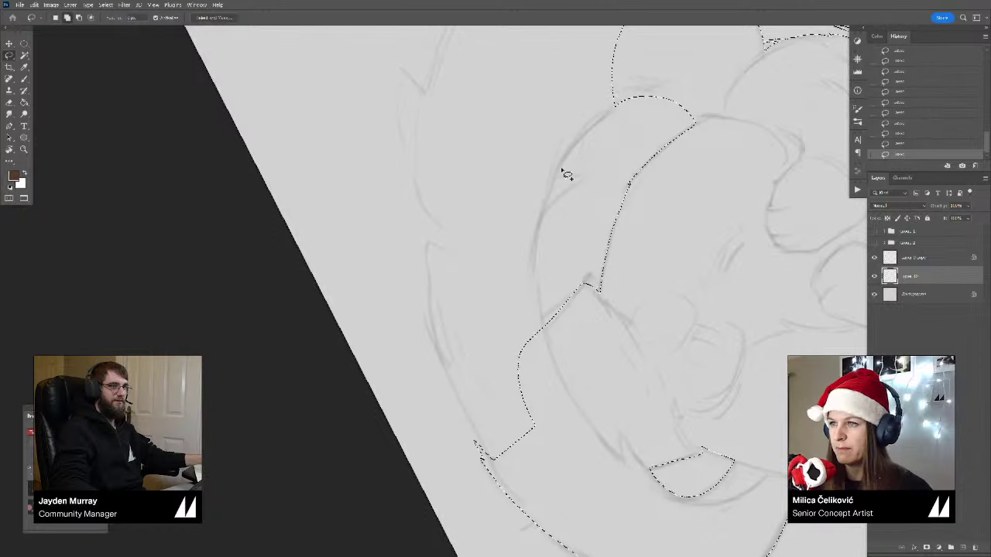
pyautogui.moveTo(562, 161)
pyautogui.mouseDown()
pyautogui.moveTo(579, 170)
pyautogui.moveTo(546, 250)
pyautogui.moveTo(547, 358)
pyautogui.moveTo(498, 132)
pyautogui.mouseUp()
pyautogui.moveTo(453, 203); pyautogui.dragTo(478, 193)
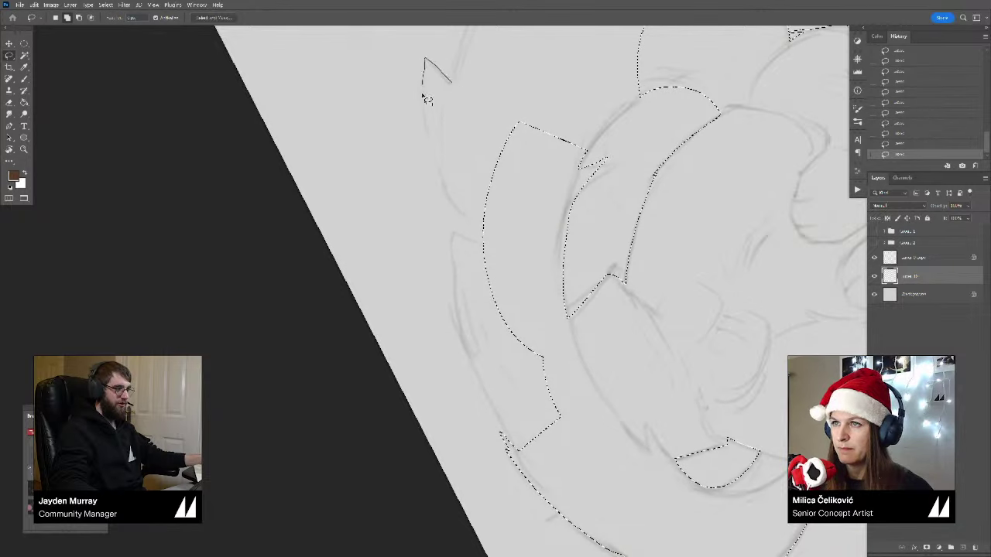
# Step: Extend the selection along the tail's outer left edge, following its fur tufts up to the pointed tip
pyautogui.moveTo(423, 96)
pyautogui.mouseDown()
pyautogui.moveTo(445, 189)
pyautogui.moveTo(460, 212)
pyautogui.moveTo(499, 233)
pyautogui.moveTo(549, 124)
pyautogui.mouseUp()
pyautogui.moveTo(489, 240)
pyautogui.mouseDown()
pyautogui.moveTo(490, 212)
pyautogui.moveTo(460, 279)
pyautogui.moveTo(465, 306)
pyautogui.moveTo(485, 368)
pyautogui.moveTo(524, 426)
pyautogui.moveTo(529, 267)
pyautogui.mouseUp()
pyautogui.moveTo(521, 183)
pyautogui.mouseDown()
pyautogui.moveTo(491, 298)
pyautogui.moveTo(563, 243)
pyautogui.moveTo(552, 177)
pyautogui.moveTo(471, 233)
pyautogui.mouseUp()
pyautogui.scroll(5, 454, 237)
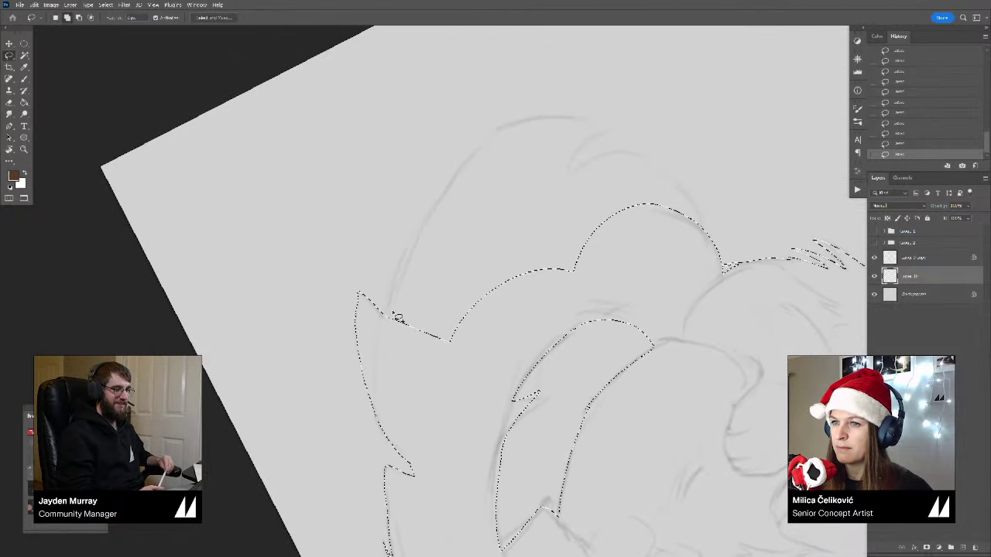
# Step: Add the top of the tail to the selection, from the notch beside its pointed tip across to the arm
pyautogui.moveTo(396, 317)
pyautogui.mouseDown()
pyautogui.moveTo(383, 310)
pyautogui.moveTo(442, 190)
pyautogui.moveTo(488, 144)
pyautogui.moveTo(554, 119)
pyautogui.moveTo(607, 131)
pyautogui.moveTo(571, 178)
pyautogui.moveTo(518, 338)
pyautogui.moveTo(482, 363)
pyautogui.mouseUp()
pyautogui.press('r')
pyautogui.moveTo(704, 275)
pyautogui.mouseDown()
pyautogui.moveTo(704, 193)
pyautogui.moveTo(562, 124)
pyautogui.moveTo(540, 254)
pyautogui.mouseUp()
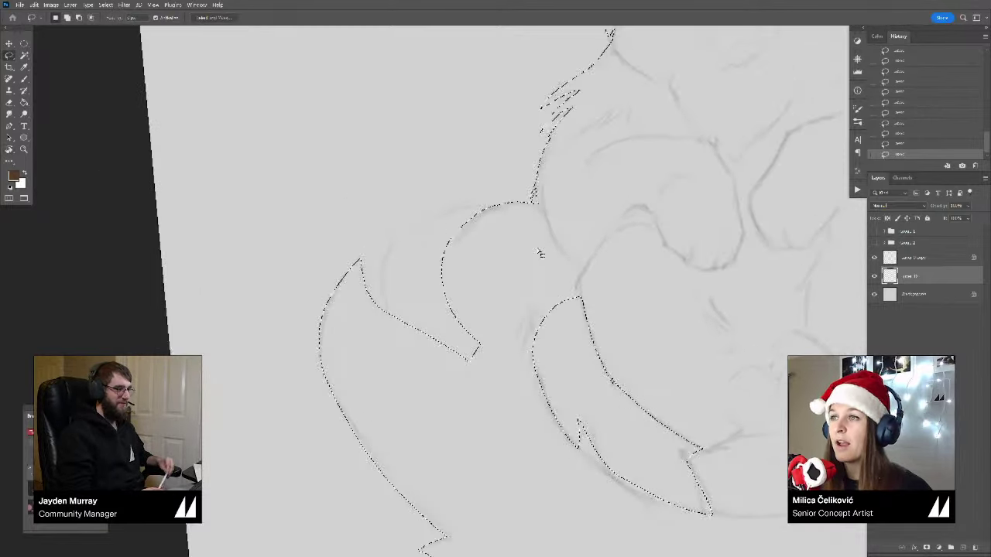
pyautogui.press('r')
pyautogui.moveTo(486, 230); pyautogui.dragTo(472, 235)
pyautogui.moveTo(417, 287)
pyautogui.mouseDown()
pyautogui.moveTo(432, 301)
pyautogui.moveTo(415, 347)
pyautogui.moveTo(411, 284)
pyautogui.moveTo(415, 349)
pyautogui.mouseUp()
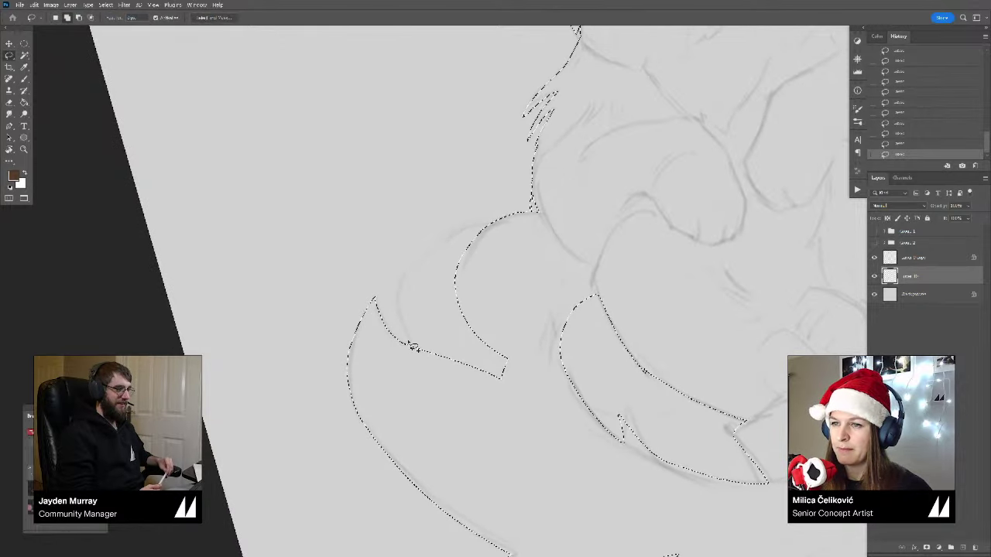
pyautogui.moveTo(419, 264)
pyautogui.mouseDown()
pyautogui.moveTo(459, 227)
pyautogui.moveTo(483, 220)
pyautogui.moveTo(461, 232)
pyautogui.moveTo(488, 223)
pyautogui.moveTo(505, 232)
pyautogui.moveTo(532, 372)
pyautogui.moveTo(467, 418)
pyautogui.mouseUp()
# Step: Straighten the canvas, then close the tail gap beside the pedestal and extend the pedestal's base down to the canvas edge
pyautogui.hotkey('ctrl', '0')
pyautogui.press('r')
pyautogui.moveTo(724, 296)
pyautogui.mouseDown()
pyautogui.moveTo(704, 258)
pyautogui.moveTo(708, 286)
pyautogui.mouseUp()
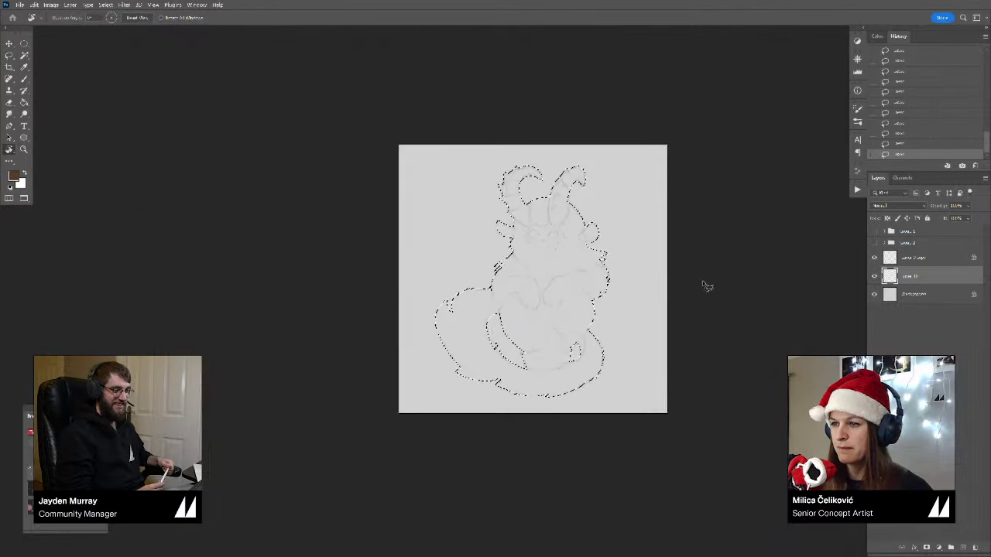
pyautogui.press('z')
pyautogui.moveTo(537, 405); pyautogui.dragTo(592, 395)
pyautogui.press('b')
pyautogui.press('l')
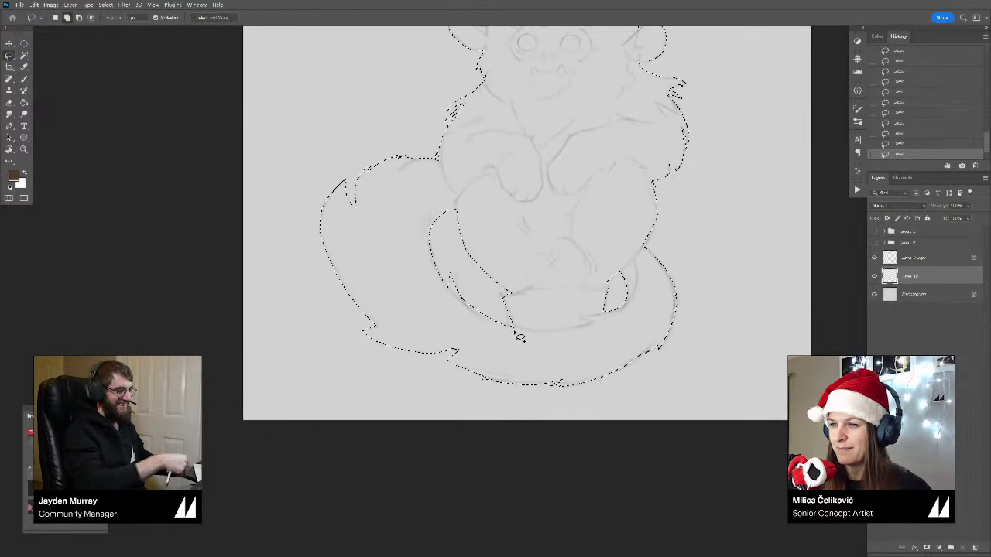
pyautogui.moveTo(514, 326)
pyautogui.mouseDown()
pyautogui.moveTo(526, 438)
pyautogui.moveTo(566, 444)
pyautogui.moveTo(602, 429)
pyautogui.moveTo(599, 360)
pyautogui.moveTo(574, 332)
pyautogui.mouseUp()
pyautogui.moveTo(577, 254)
pyautogui.mouseDown()
pyautogui.moveTo(555, 283)
pyautogui.moveTo(549, 343)
pyautogui.moveTo(586, 321)
pyautogui.moveTo(612, 331)
pyautogui.mouseUp()
pyautogui.hotkey('ctrl', '-')
# Step: Bring up the reference image board beside the canvas and show the color picker
pyautogui.hotkey('alt', 'Tab')
pyautogui.click(877, 36)
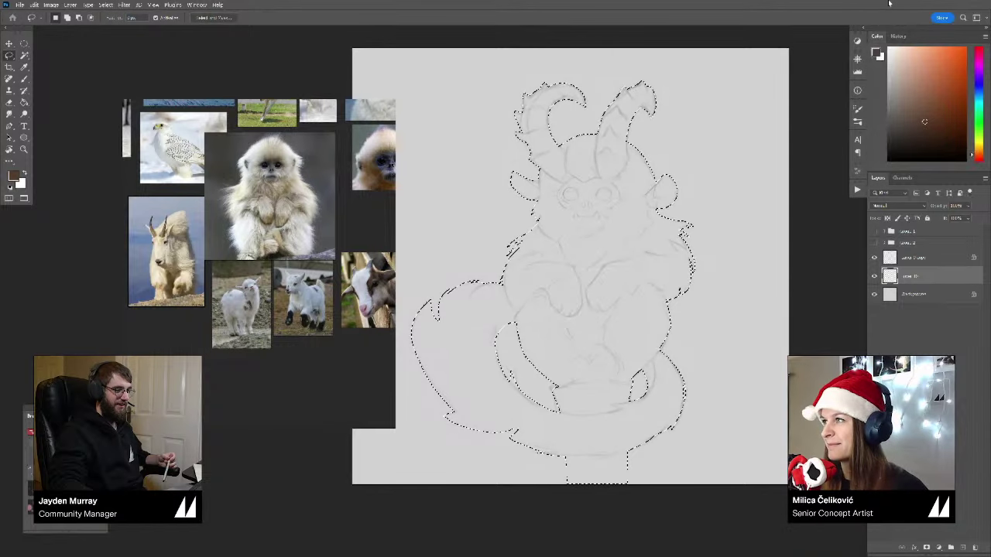
# Step: Try filling the selected silhouette with a brown and a lighter pinkish beige, undoing each fill
pyautogui.click(912, 101)
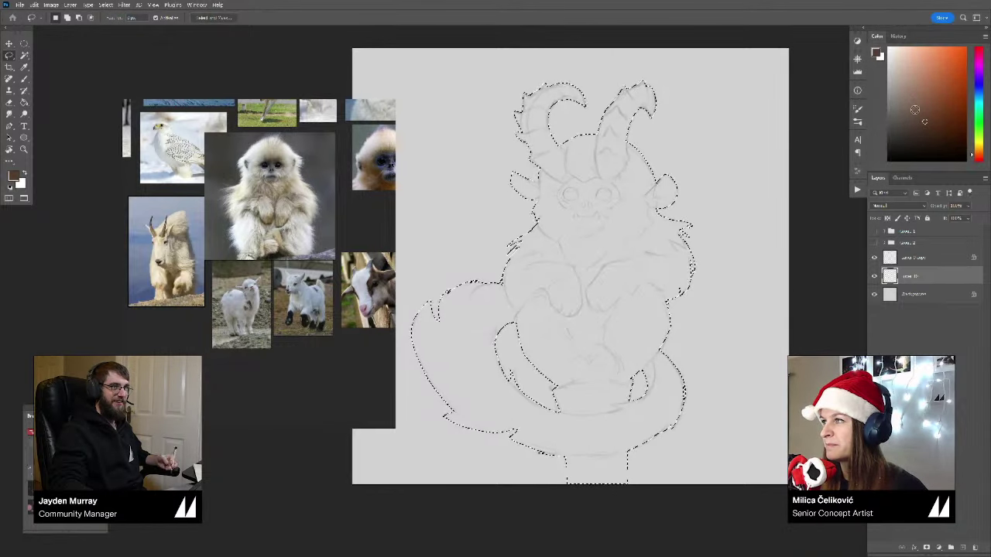
pyautogui.click(914, 106)
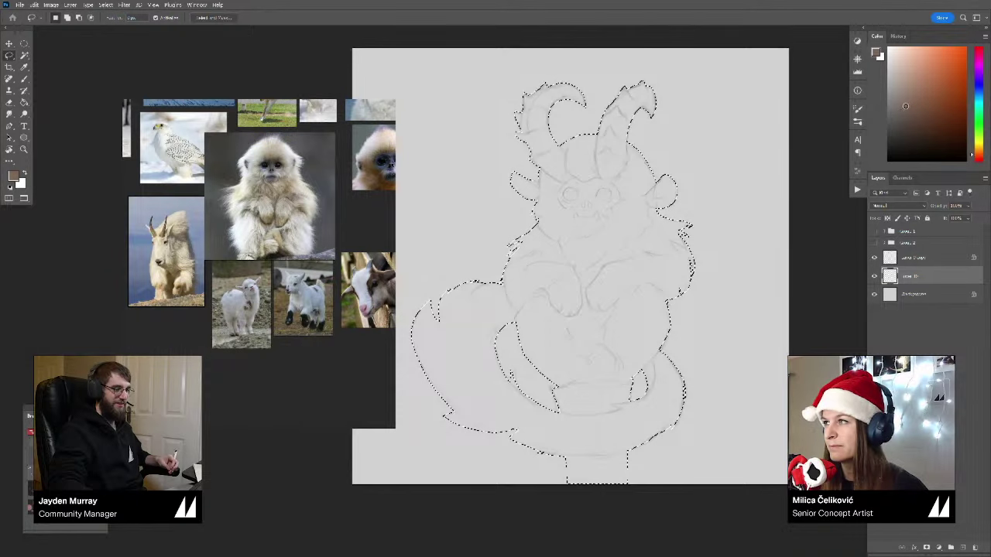
pyautogui.press('g')
pyautogui.click(594, 261)
pyautogui.hotkey('ctrl', 'z')
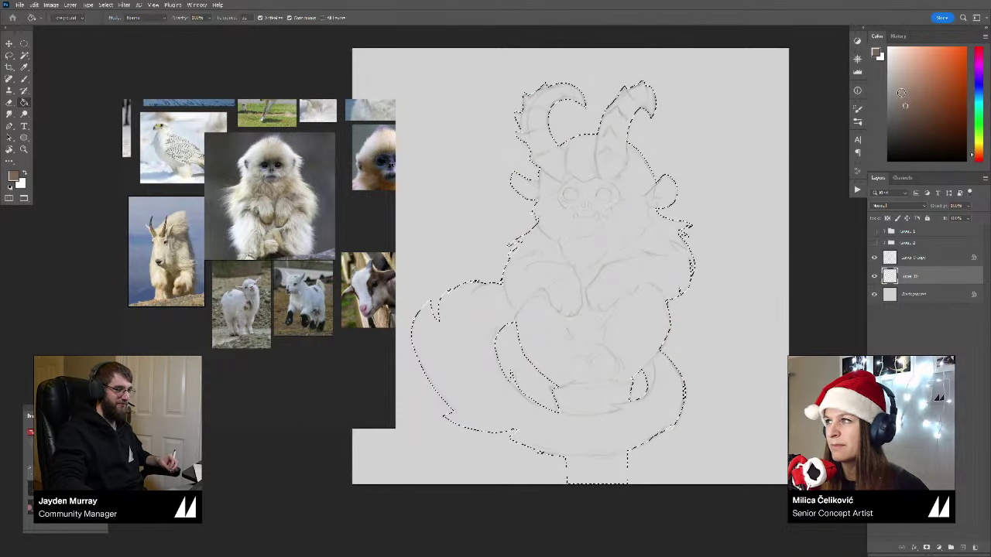
pyautogui.moveTo(901, 93); pyautogui.dragTo(899, 76)
pyautogui.click(604, 235)
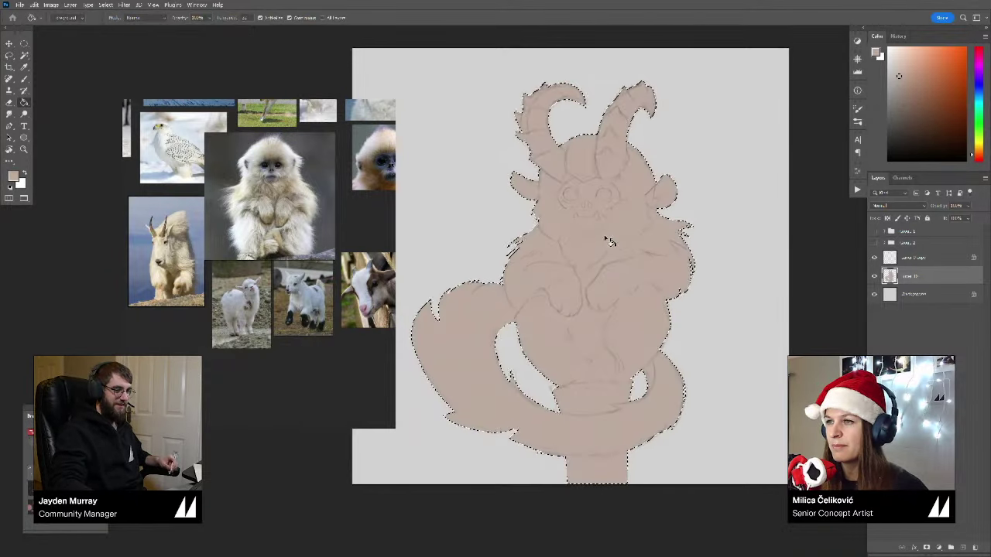
pyautogui.hotkey('ctrl', 'z')
# Step: Fill the silhouette with a muted yellowish gray-beige, deselect it, and lock the layer's transparent pixels
pyautogui.moveTo(979, 153); pyautogui.dragTo(980, 149)
pyautogui.click(898, 82)
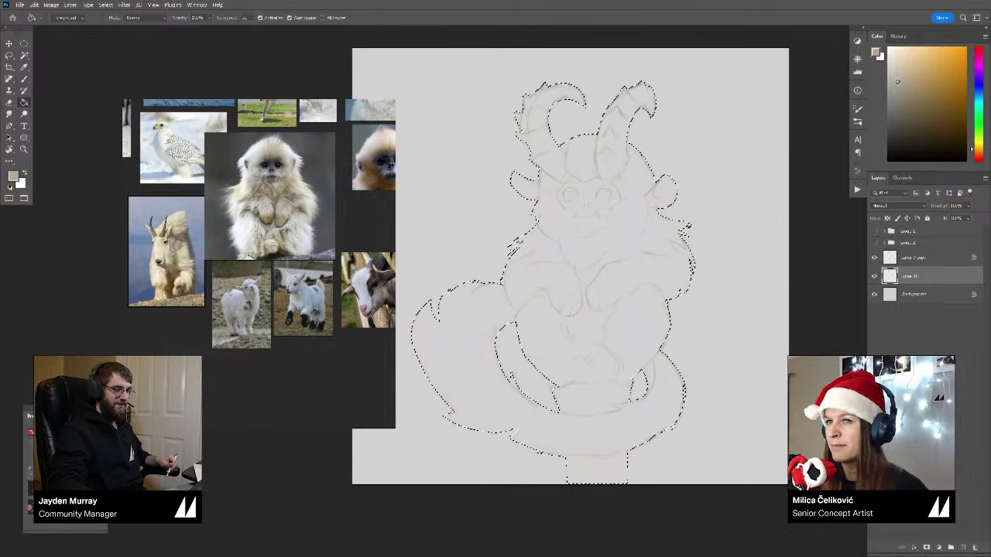
pyautogui.click(573, 260)
pyautogui.hotkey('ctrl', 'd')
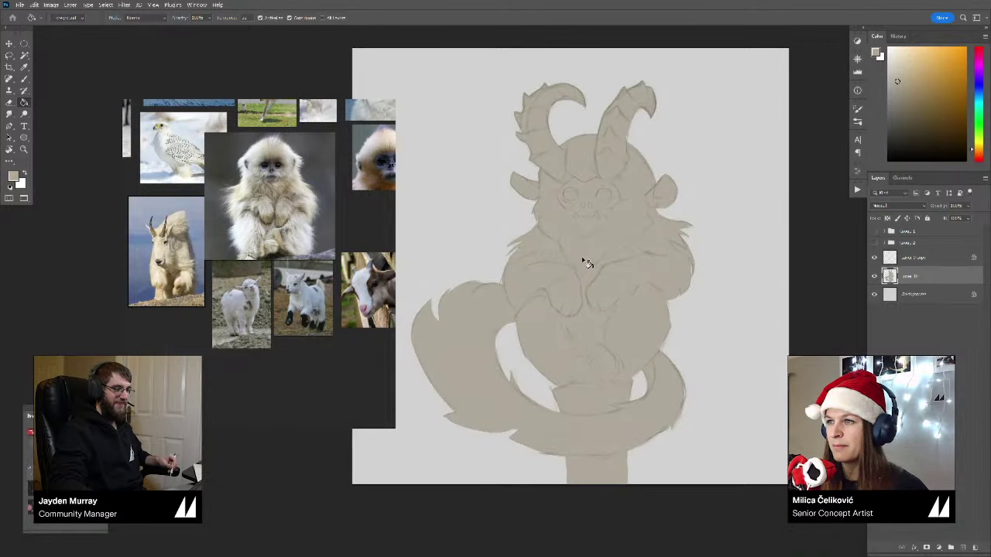
pyautogui.moveTo(612, 279); pyautogui.dragTo(597, 301)
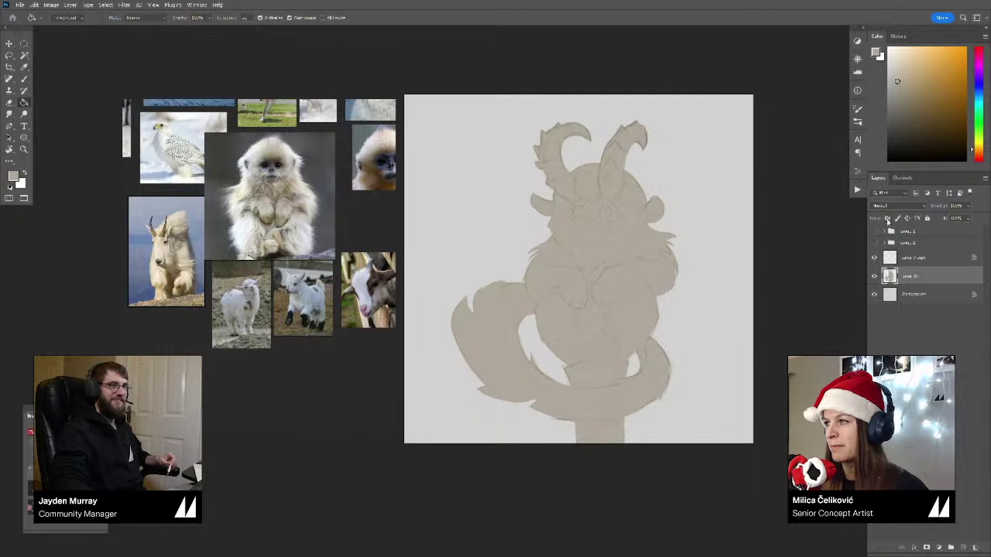
pyautogui.press('b')
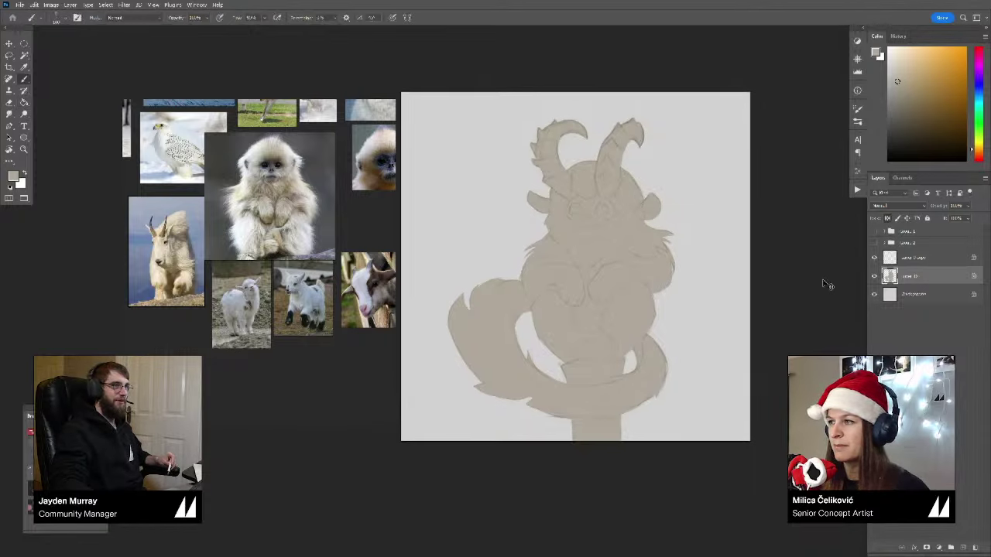
# Step: Stamp the visible artwork onto a new layer above the two groups and hide that merged layer
pyautogui.click(926, 230)
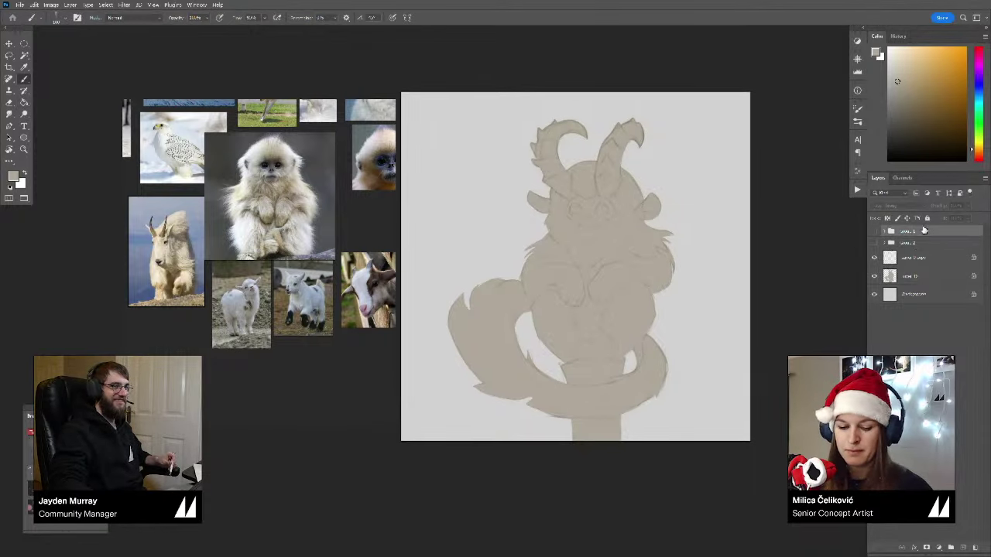
pyautogui.hotkey('ctrl', 'shift', 'alt', 'n')
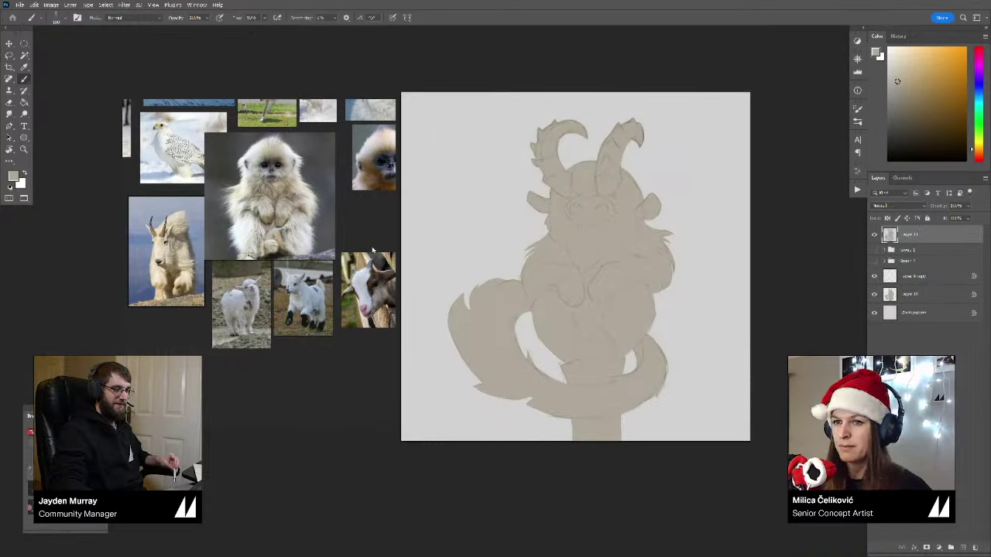
pyautogui.scroll(5, 319, 314)
pyautogui.click(337, 338)
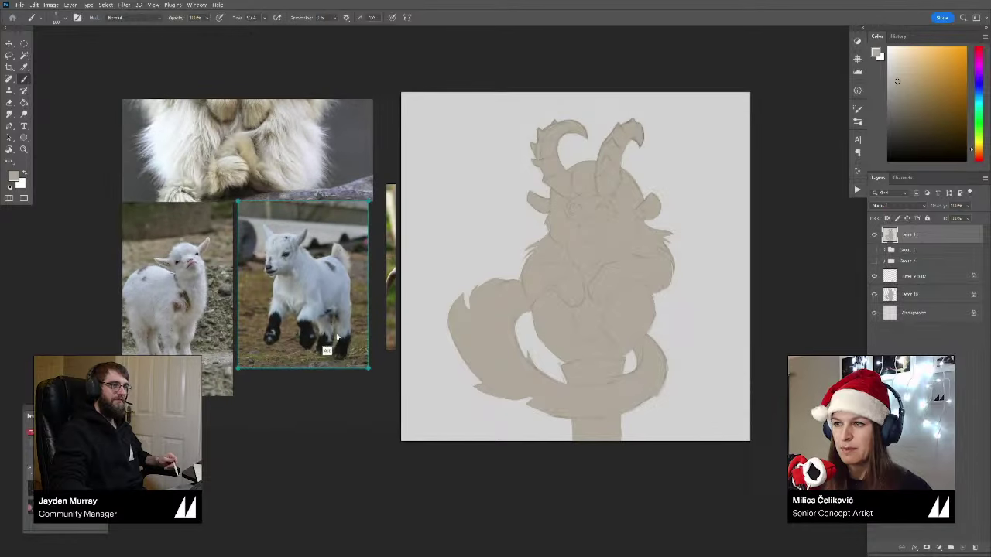
pyautogui.moveTo(844, 305); pyautogui.dragTo(853, 305)
pyautogui.click(874, 234)
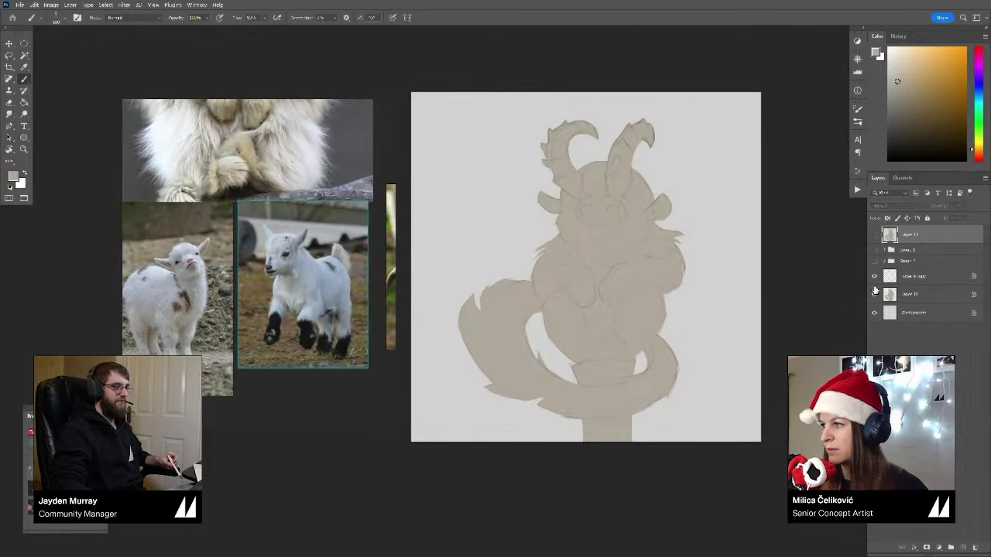
# Step: Check the creature's silhouette by toggling its fill layer and viewing the canvas mirrored horizontally
pyautogui.click(874, 294)
pyautogui.click(874, 294)
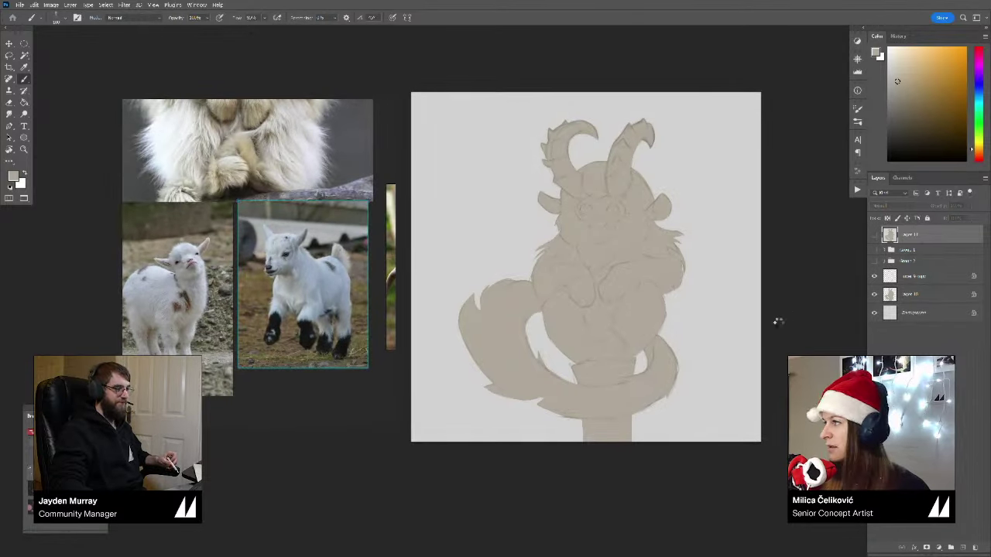
pyautogui.hotkey('ctrl', 'shift', 'h')
pyautogui.press('z')
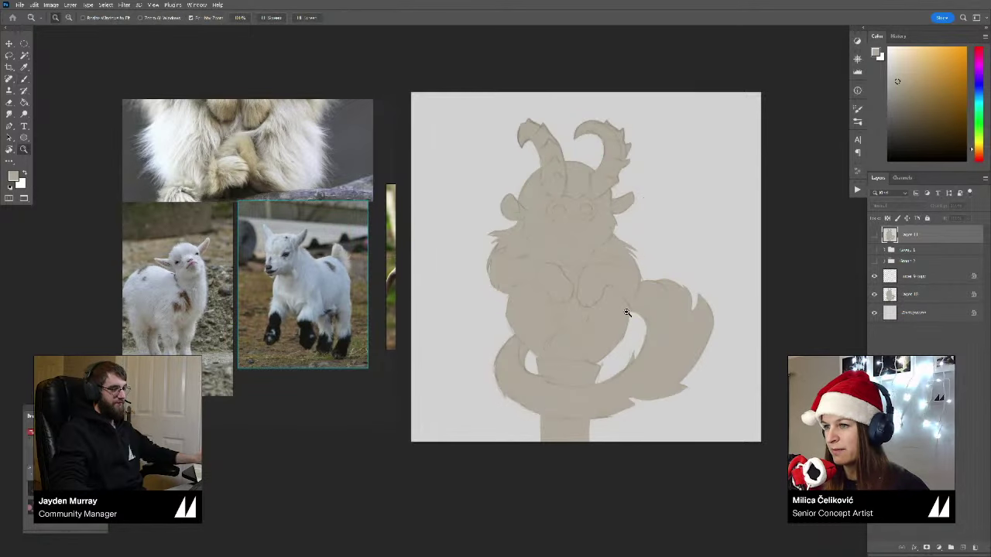
pyautogui.moveTo(643, 295)
pyautogui.mouseDown()
pyautogui.moveTo(495, 317)
pyautogui.moveTo(712, 335)
pyautogui.mouseUp()
pyautogui.hotkey('ctrl', 'shift', 'h')
# Step: Hide the creature's fill and sketch layers, and show only the walking goat sketch inside Group 2, selecting its layer
pyautogui.click(875, 294)
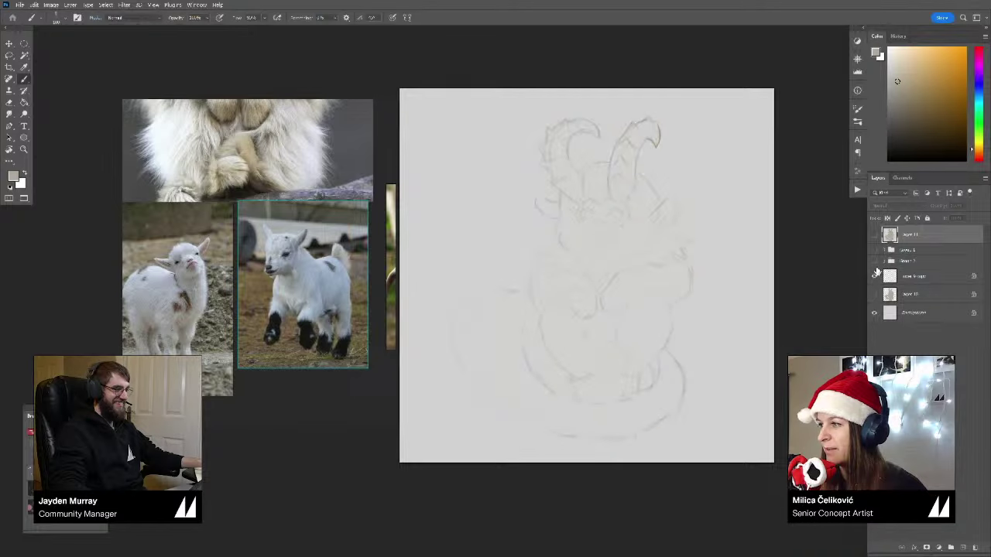
pyautogui.click(875, 276)
pyautogui.click(875, 261)
pyautogui.click(885, 262)
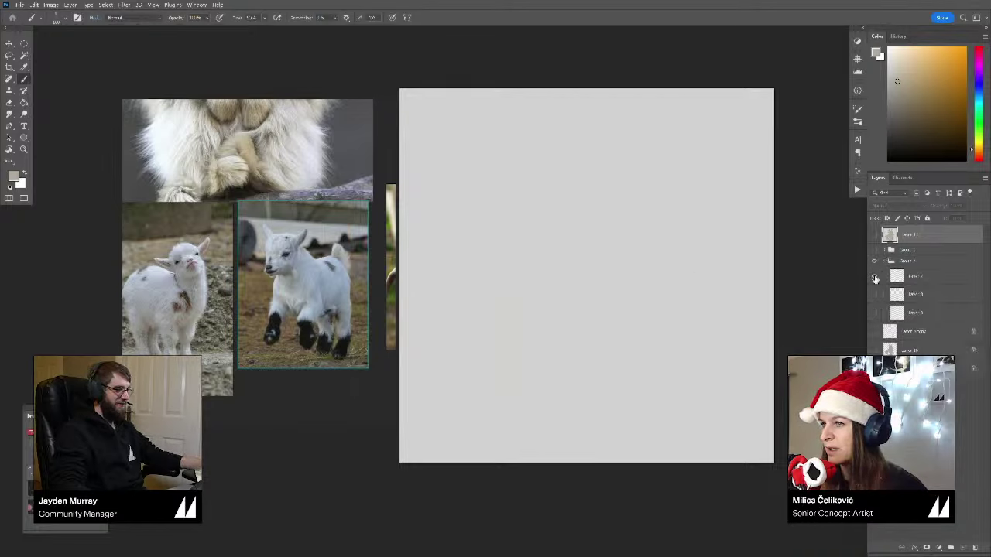
pyautogui.click(875, 277)
pyautogui.click(875, 278)
pyautogui.click(875, 295)
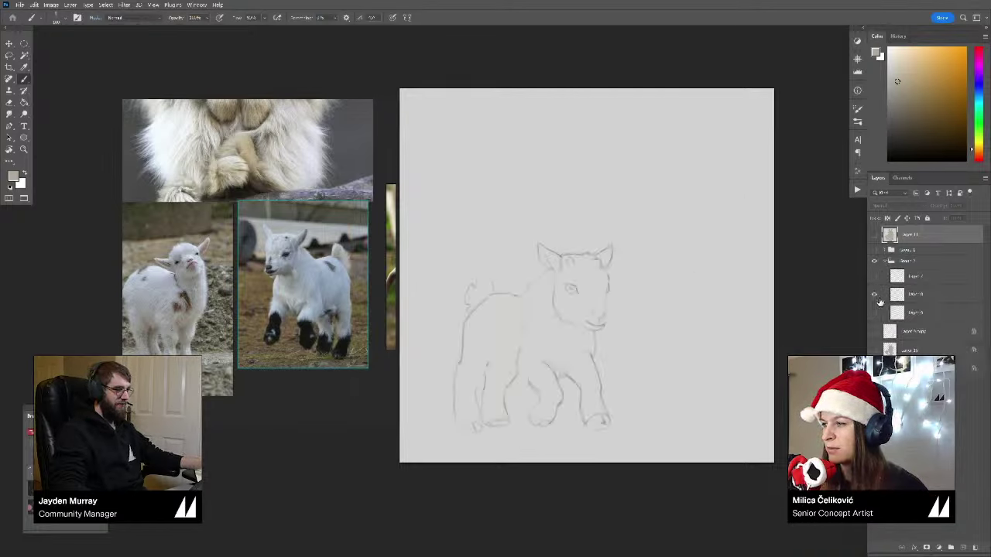
pyautogui.click(875, 313)
pyautogui.click(875, 313)
pyautogui.click(896, 297)
# Step: Flip the canvas horizontally so the goat faces left, and add a new layer above the goat sketch
pyautogui.moveTo(587, 352)
pyautogui.mouseDown()
pyautogui.moveTo(586, 320)
pyautogui.moveTo(619, 261)
pyautogui.mouseUp()
pyautogui.press('v')
pyautogui.hotkey('ctrl', 'shift', 'h')
pyautogui.press('b')
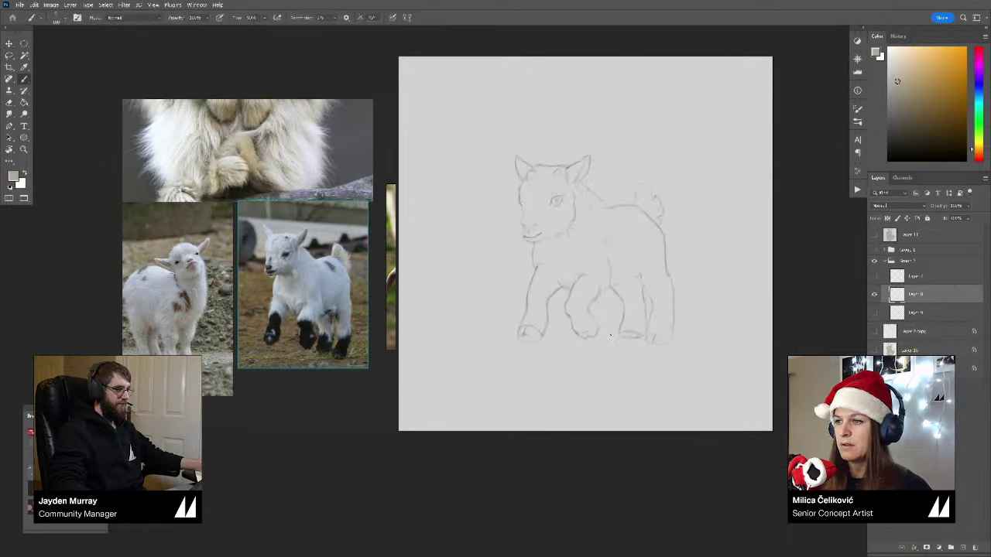
pyautogui.moveTo(608, 340)
pyautogui.mouseDown()
pyautogui.moveTo(620, 352)
pyautogui.moveTo(607, 354)
pyautogui.mouseUp()
pyautogui.hotkey('ctrl', 'shift', 'alt', 'n')
# Step: Refine the opening of the goat's leading front hoof, using the running baby goat reference for its feet
pyautogui.moveTo(690, 322); pyautogui.dragTo(706, 300)
pyautogui.moveTo(529, 328); pyautogui.dragTo(535, 332)
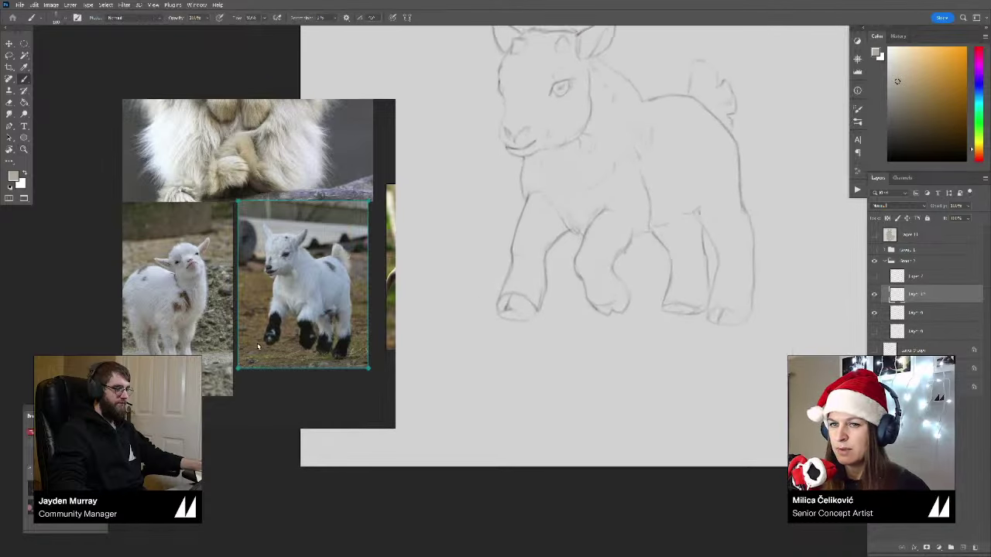
pyautogui.scroll(2, 258, 347)
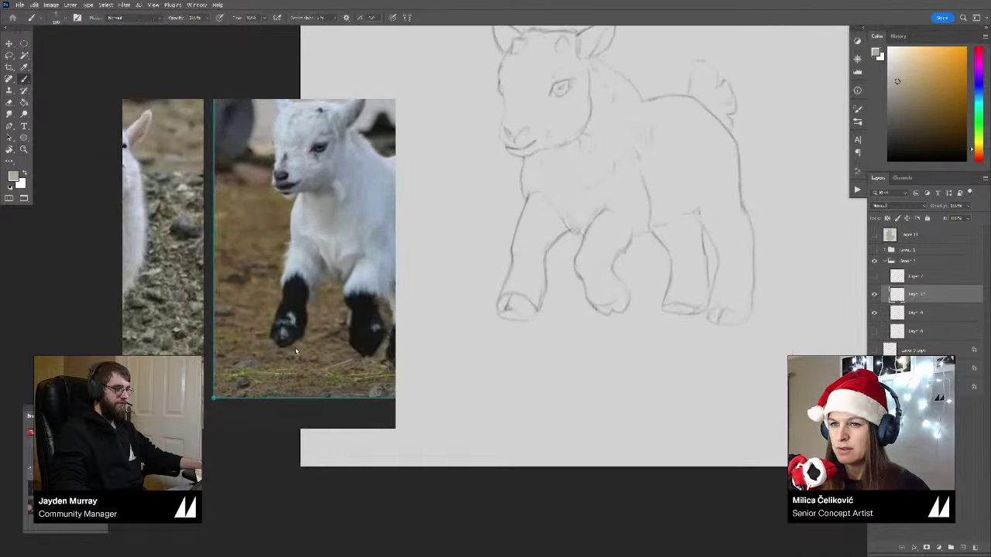
pyautogui.moveTo(537, 299); pyautogui.dragTo(508, 316)
# Step: Switch the brush colour to dark brown and sketch a separate hoof study below the goat's front legs
pyautogui.keyDown('alt'); pyautogui.click(499, 310); pyautogui.keyUp('alt')
pyautogui.moveTo(511, 307); pyautogui.dragTo(517, 319)
pyautogui.hotkey('ctrl', 'z')
pyautogui.hotkey('ctrl', 'z')
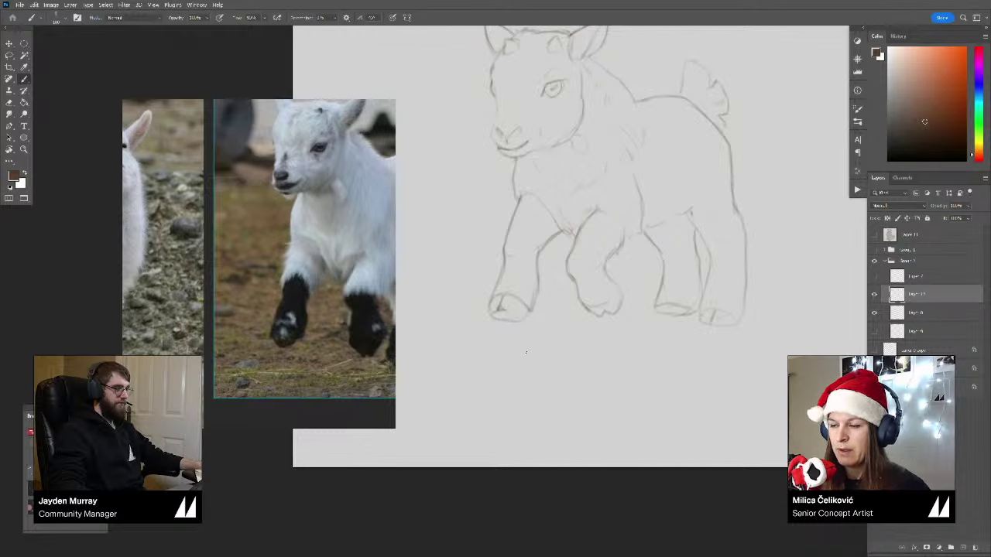
pyautogui.moveTo(504, 384)
pyautogui.mouseDown()
pyautogui.moveTo(551, 391)
pyautogui.moveTo(526, 370)
pyautogui.mouseUp()
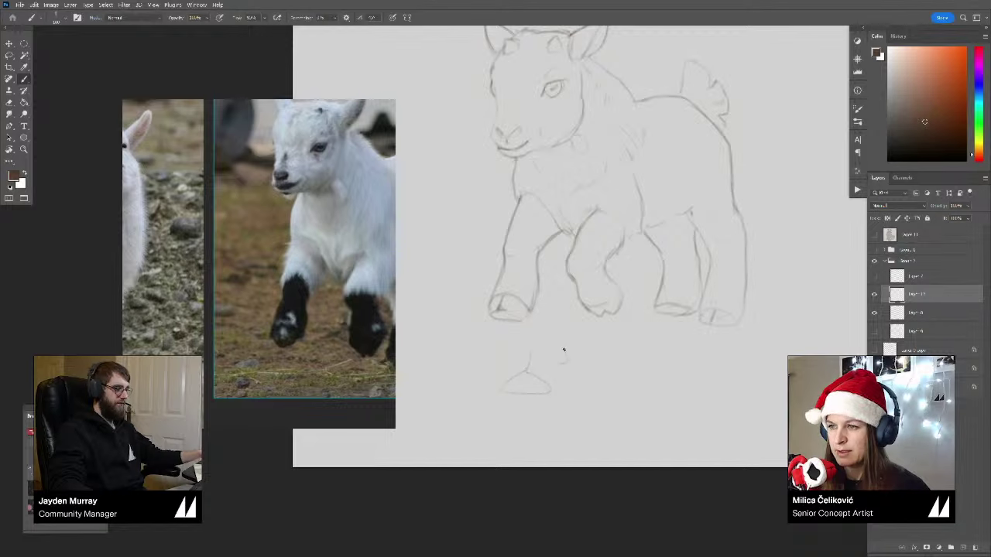
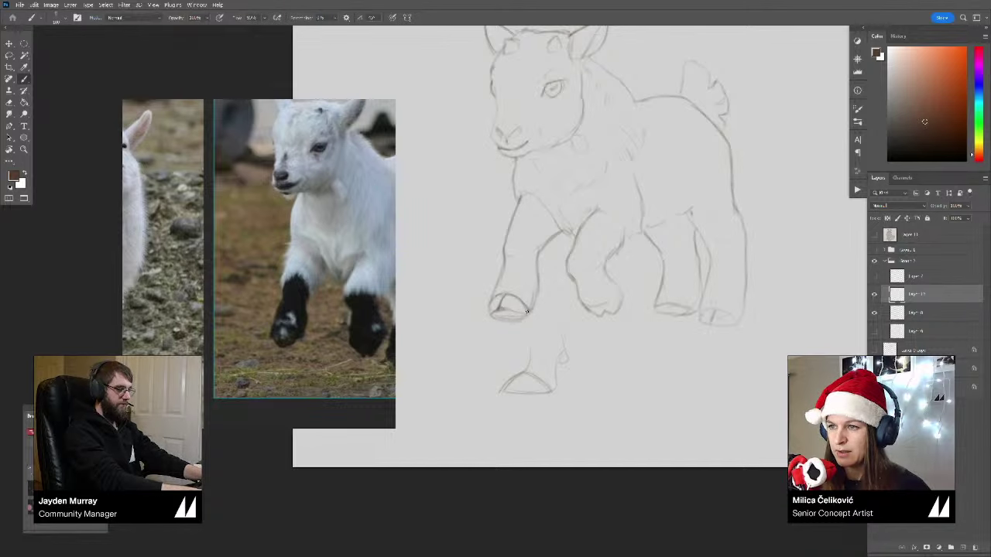
# Step: Draw the dark cleft between the toes of the goat's raised front hoof
pyautogui.moveTo(581, 325); pyautogui.dragTo(528, 339)
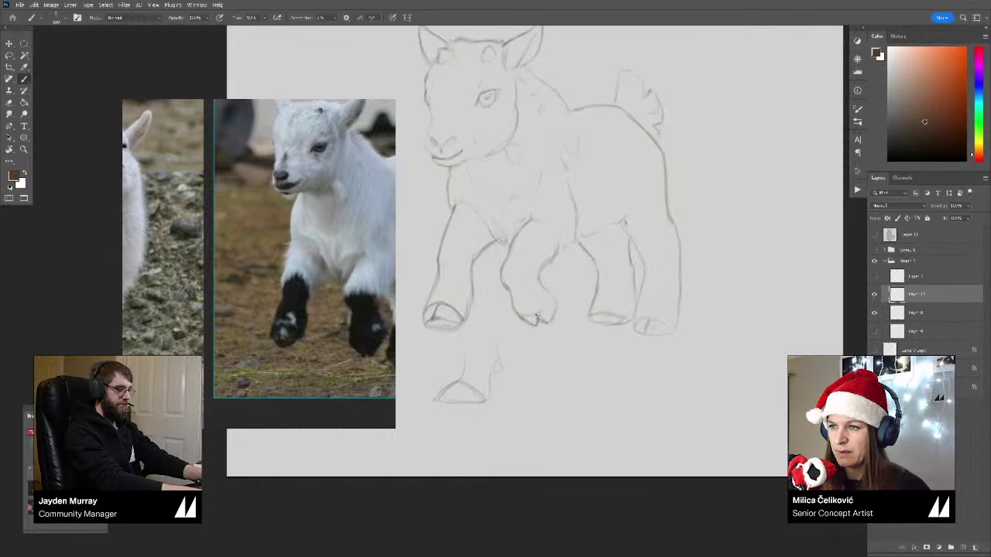
pyautogui.scroll(2, 536, 316)
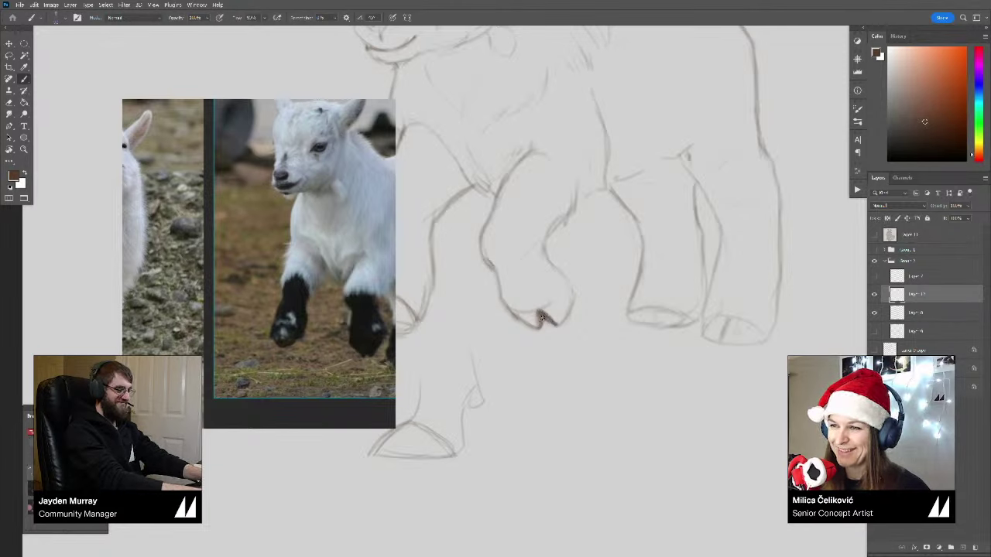
pyautogui.moveTo(542, 316)
pyautogui.mouseDown()
pyautogui.moveTo(545, 307)
pyautogui.moveTo(534, 317)
pyautogui.moveTo(564, 292)
pyautogui.moveTo(558, 305)
pyautogui.moveTo(573, 301)
pyautogui.mouseUp()
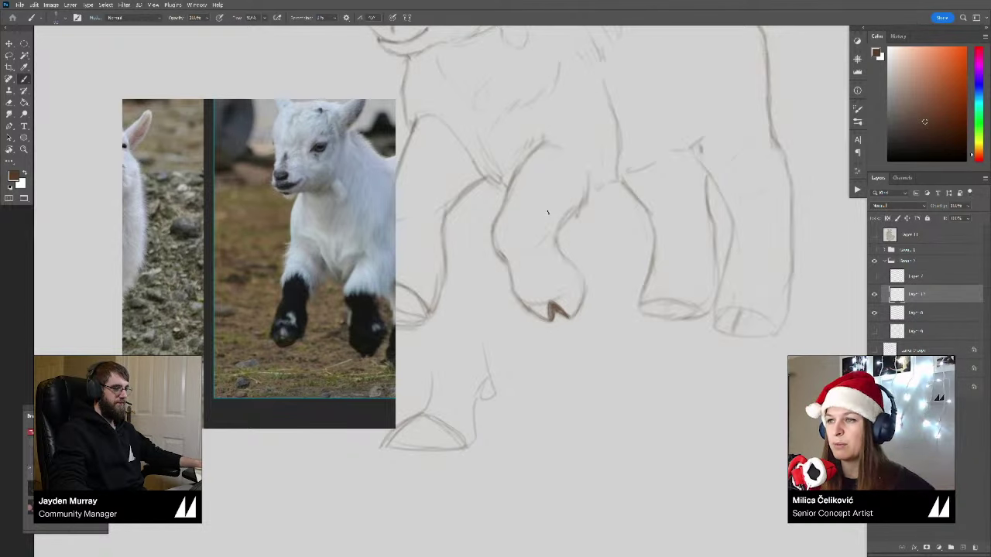
# Step: Sketch short fur strokes around the nearer hind leg above its hoof, using the running goat reference, and undo the last stroke
pyautogui.press('r')
pyautogui.moveTo(645, 238); pyautogui.dragTo(658, 246)
pyautogui.moveTo(582, 314); pyautogui.dragTo(540, 309)
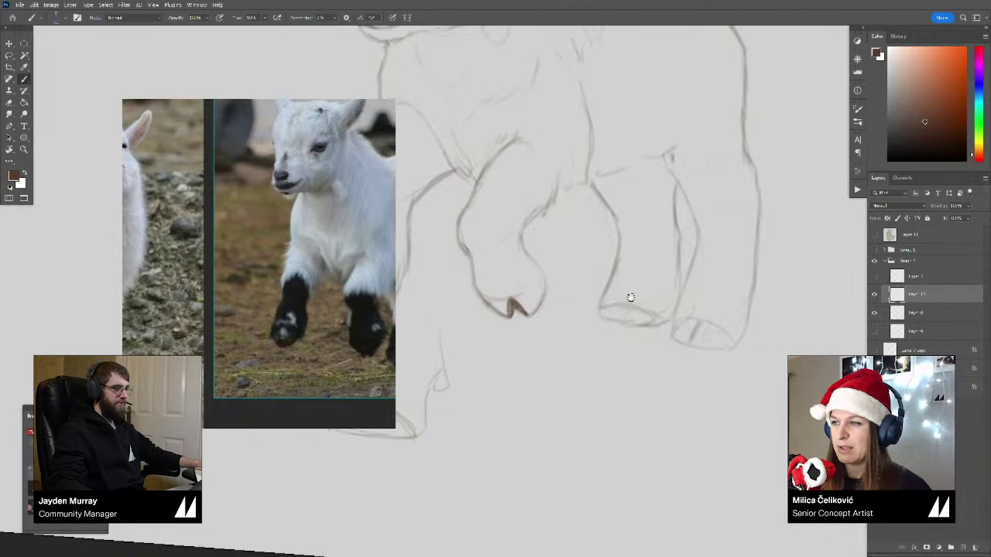
pyautogui.moveTo(630, 299); pyautogui.dragTo(545, 299)
pyautogui.press('r')
pyautogui.moveTo(696, 285); pyautogui.dragTo(697, 273)
pyautogui.moveTo(367, 331)
pyautogui.mouseDown()
pyautogui.moveTo(288, 327)
pyautogui.moveTo(308, 328)
pyautogui.mouseUp()
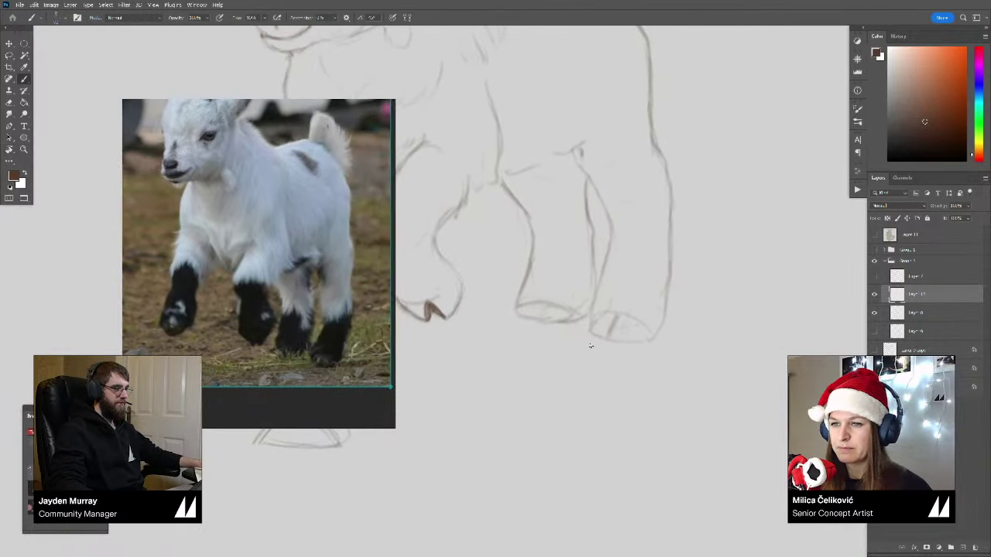
pyautogui.moveTo(627, 327); pyautogui.dragTo(611, 326)
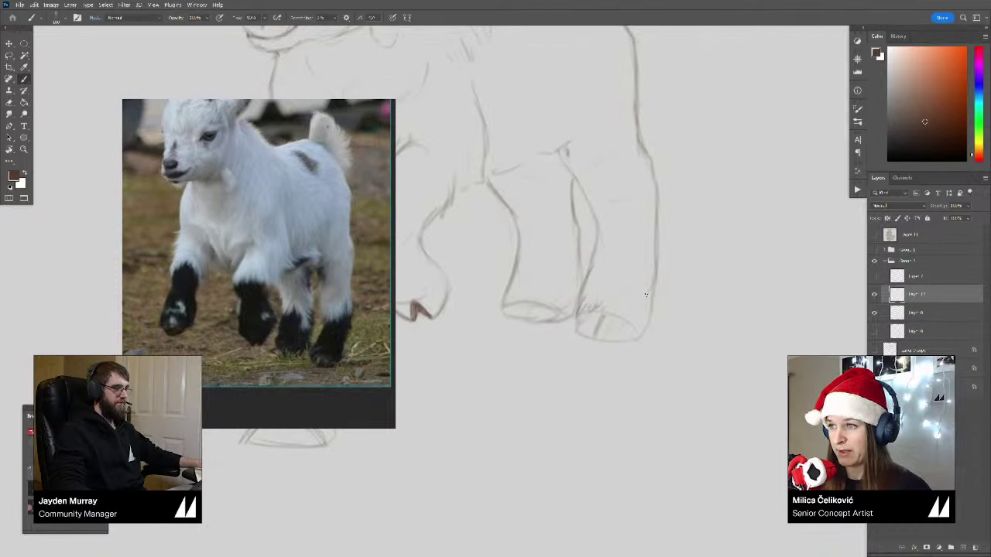
pyautogui.moveTo(599, 227); pyautogui.dragTo(606, 271)
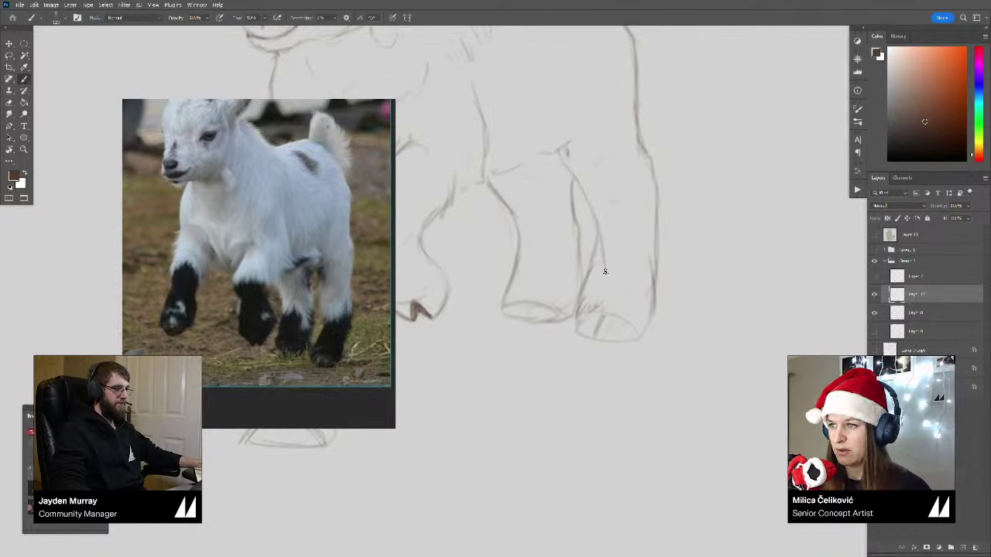
pyautogui.hotkey('ctrl', 'z')
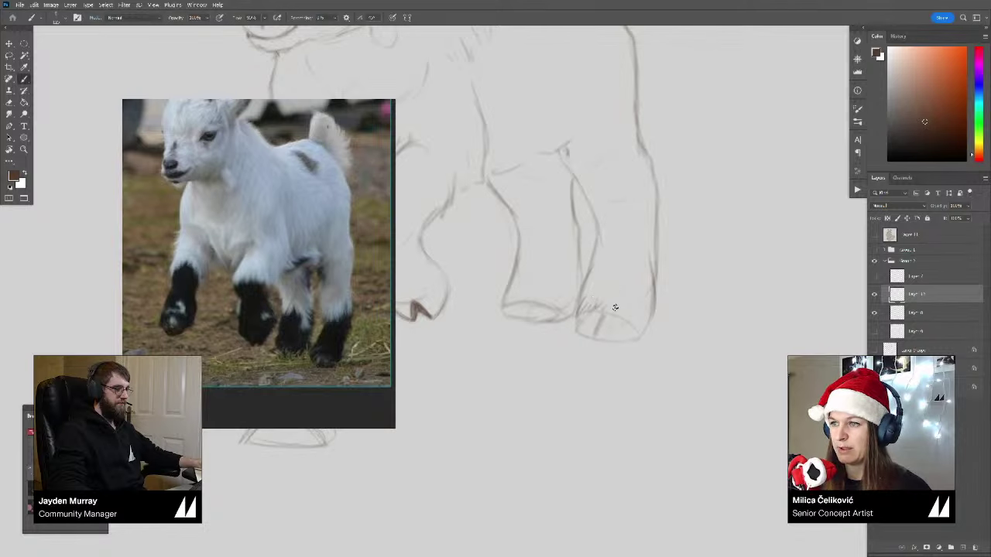
# Step: Draw the toe split and darken the lower outline of the nearer hind hoof
pyautogui.press('r')
pyautogui.moveTo(684, 277); pyautogui.dragTo(688, 272)
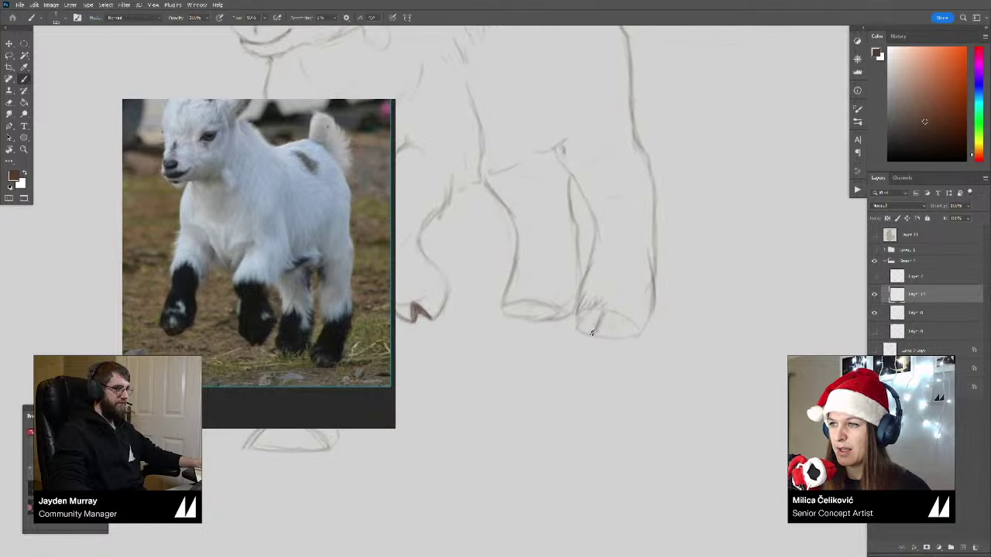
pyautogui.moveTo(603, 315); pyautogui.dragTo(594, 333)
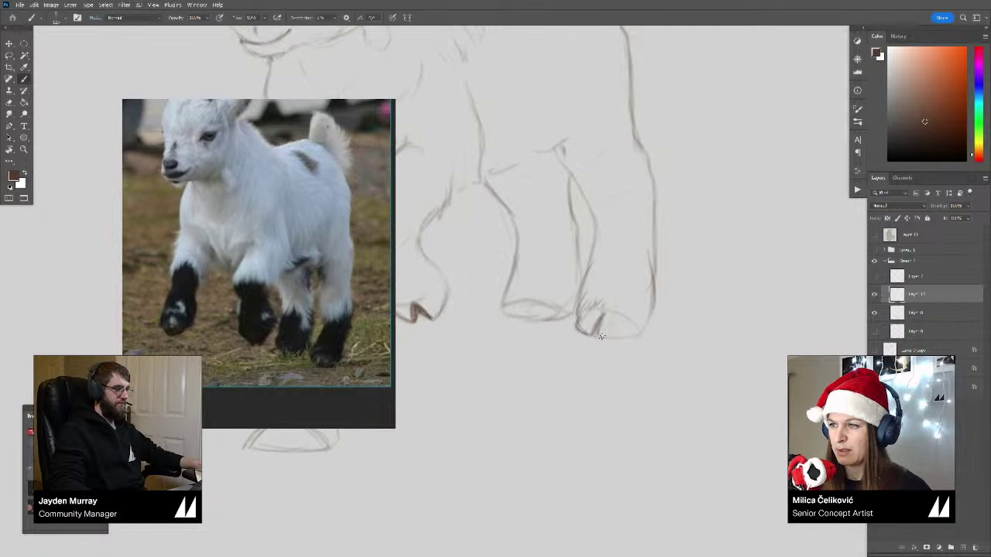
pyautogui.moveTo(601, 336); pyautogui.dragTo(644, 333)
pyautogui.moveTo(569, 313)
pyautogui.mouseDown()
pyautogui.moveTo(614, 315)
pyautogui.moveTo(607, 336)
pyautogui.moveTo(562, 339)
pyautogui.moveTo(584, 332)
pyautogui.mouseUp()
# Step: Compare the goat sketch with and without the new hoof line layer, leaving the layer visible
pyautogui.press('z')
pyautogui.press('e')
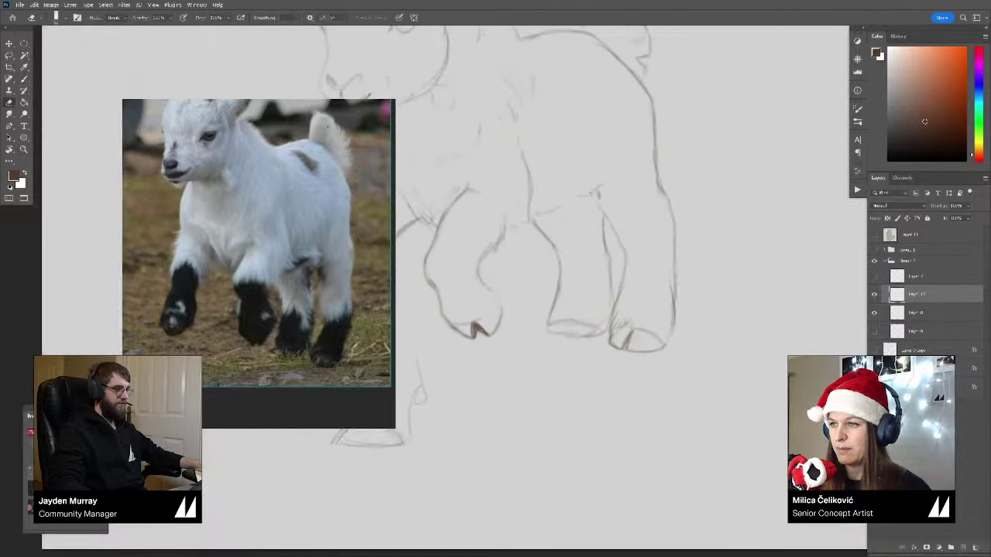
pyautogui.click(876, 295)
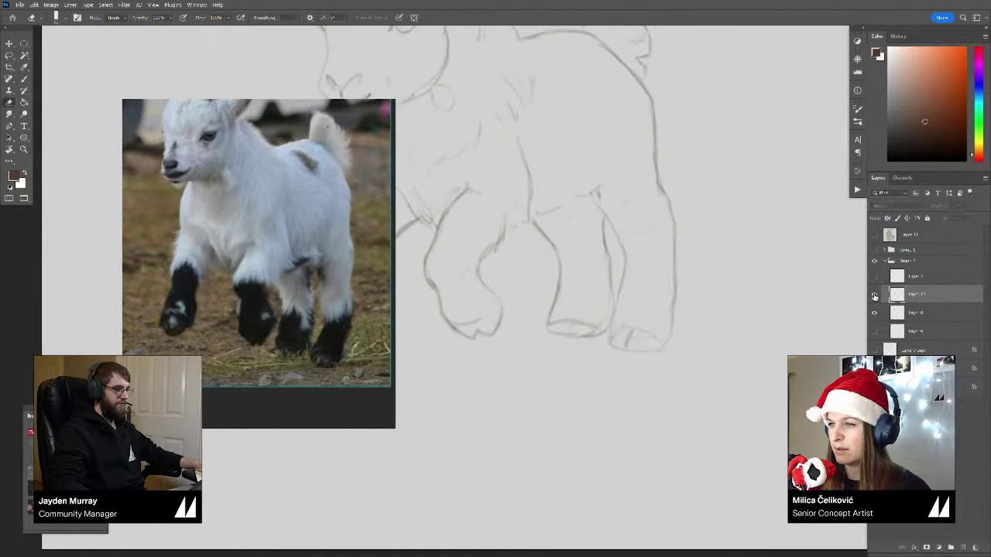
pyautogui.click(876, 295)
pyautogui.click(875, 295)
pyautogui.press('z')
pyautogui.moveTo(831, 307); pyautogui.dragTo(817, 323)
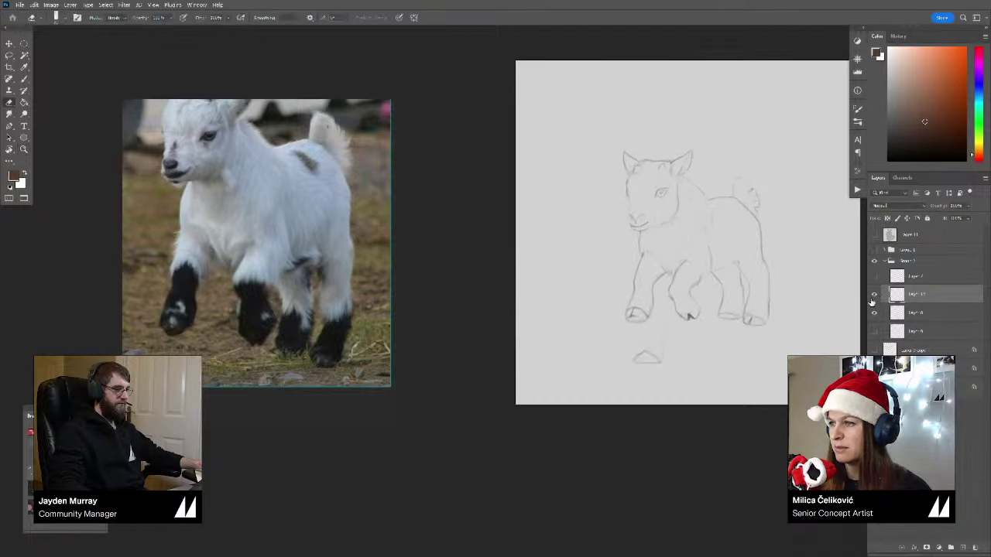
# Step: Merge the hoof line layer down into the goat sketch layer
pyautogui.click(756, 336)
pyautogui.click(745, 335)
pyautogui.moveTo(745, 335); pyautogui.dragTo(757, 327)
pyautogui.hotkey('ctrl', 'e')
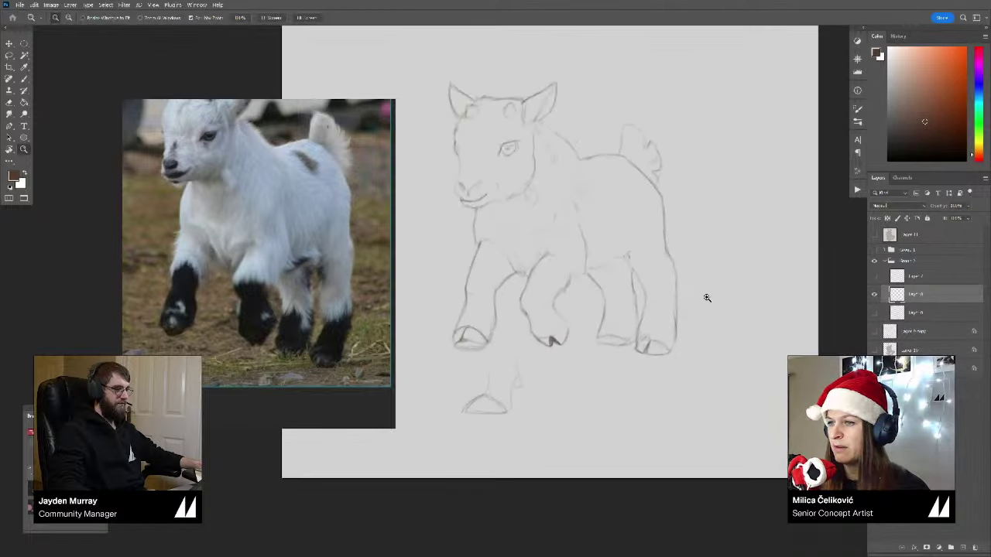
# Step: Refine the top edge of the farther hind hoof on the merged goat sketch
pyautogui.moveTo(641, 342); pyautogui.dragTo(701, 337)
pyautogui.press('b')
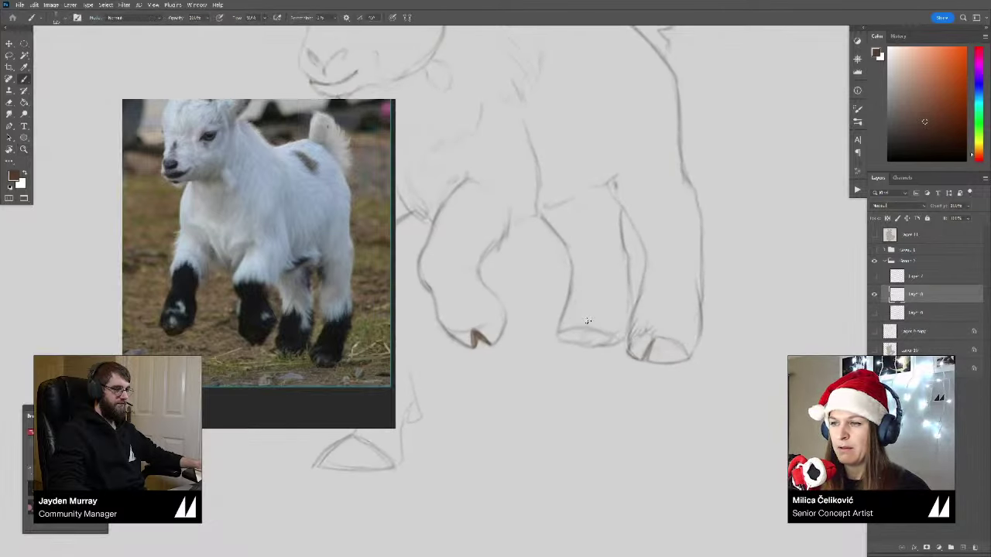
pyautogui.press('e')
pyautogui.press('b')
pyautogui.moveTo(581, 331)
pyautogui.mouseDown()
pyautogui.moveTo(570, 332)
pyautogui.moveTo(608, 338)
pyautogui.moveTo(598, 342)
pyautogui.moveTo(599, 320)
pyautogui.moveTo(622, 334)
pyautogui.mouseUp()
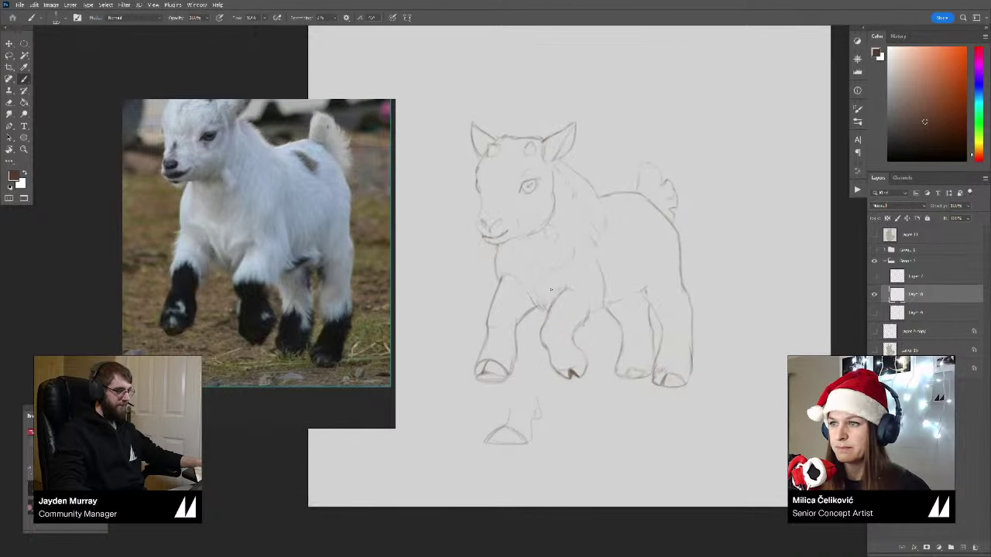
pyautogui.moveTo(599, 299); pyautogui.dragTo(594, 310)
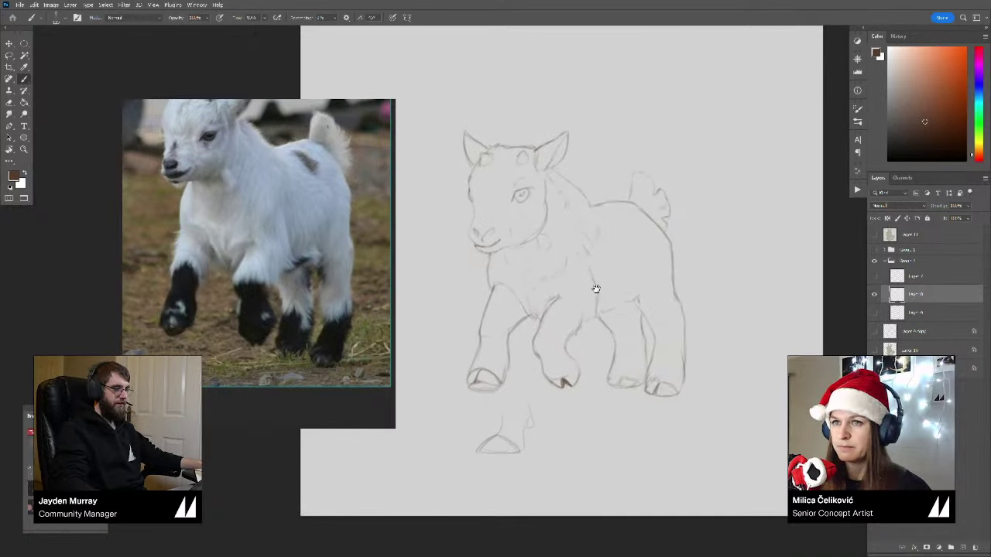
pyautogui.moveTo(585, 258); pyautogui.dragTo(585, 275)
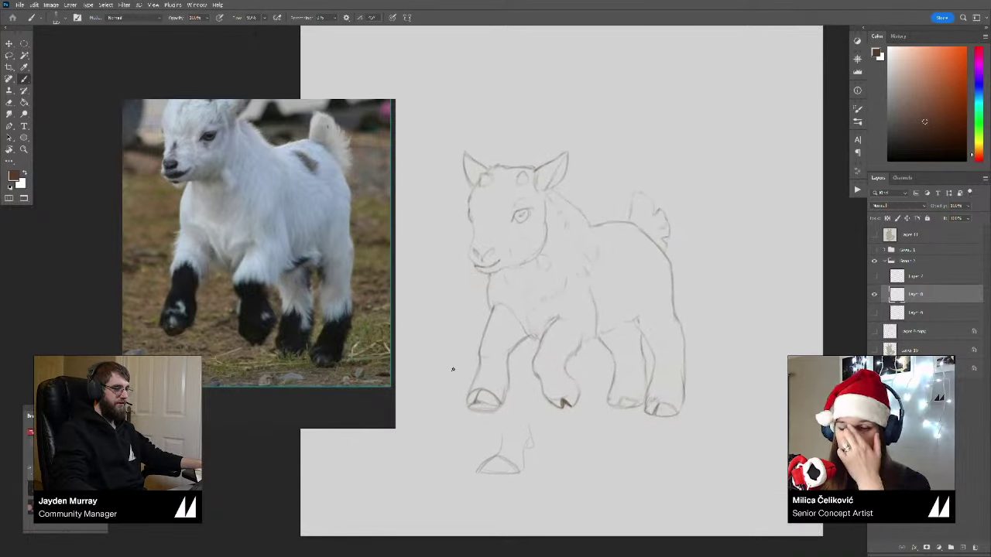
# Step: Examine the raised front hoof and leg fur in the mountain goat reference
pyautogui.scroll(-4, 270, 313)
pyautogui.scroll(-2, 270, 313)
pyautogui.moveTo(207, 279); pyautogui.dragTo(279, 297)
pyautogui.scroll(5, 179, 277)
pyautogui.scroll(2, 275, 301)
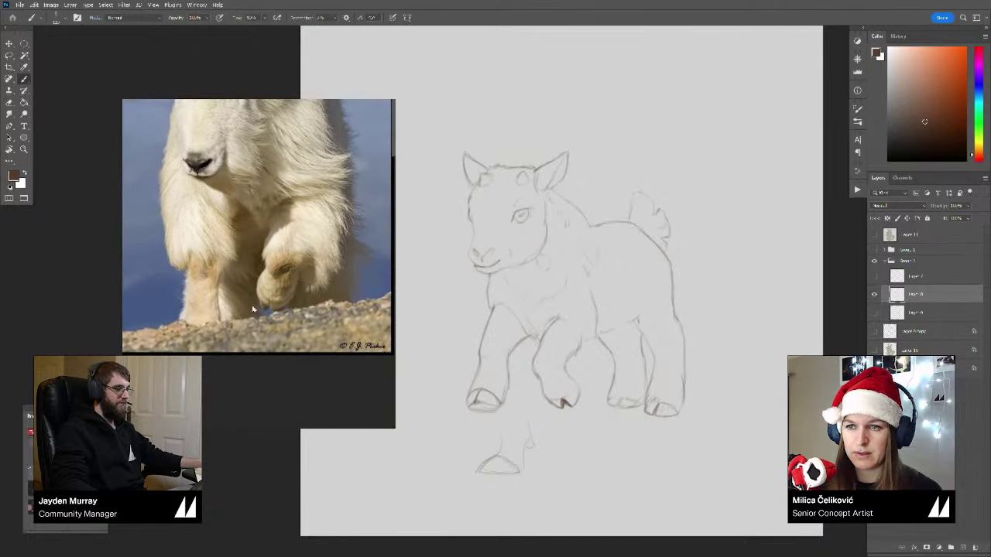
pyautogui.scroll(2, 266, 311)
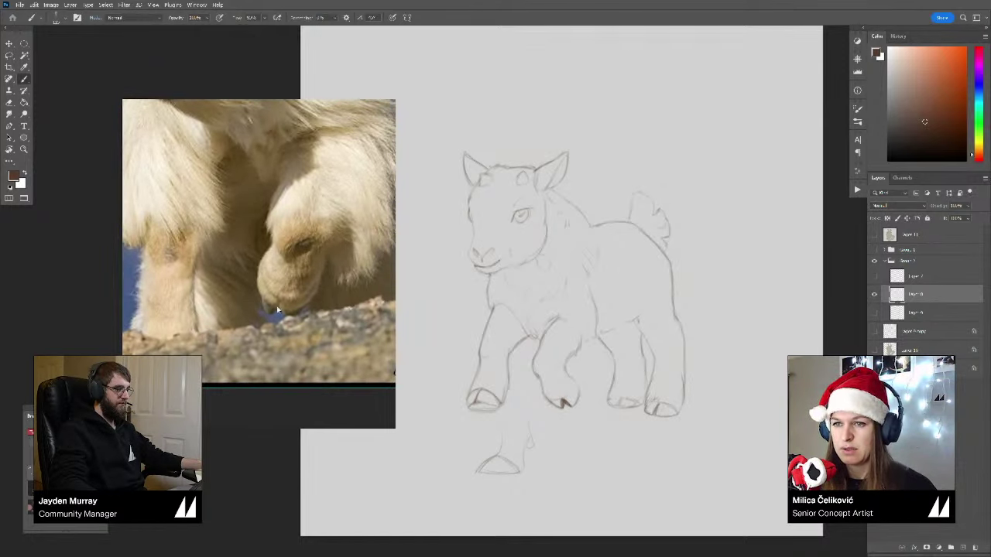
pyautogui.doubleClick(287, 322)
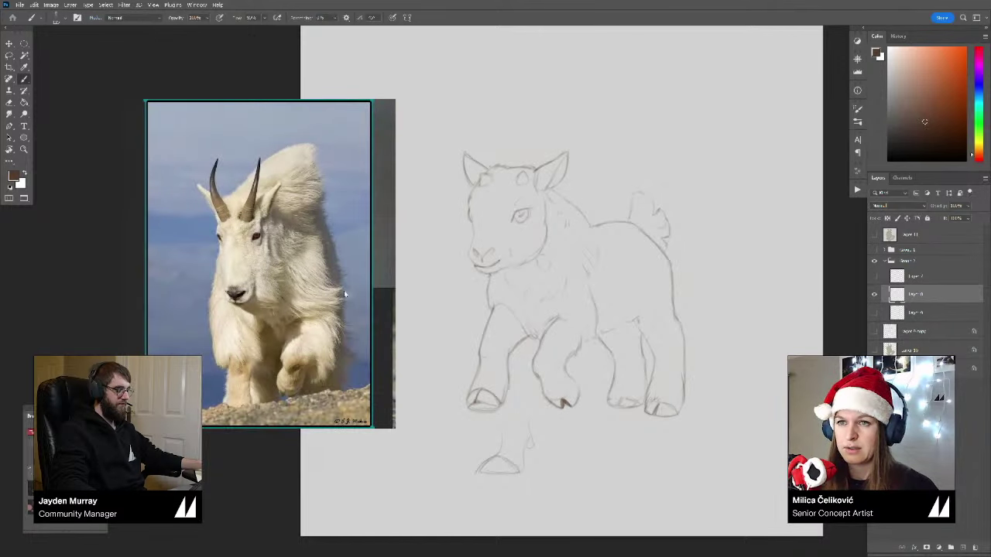
# Step: Examine the legs and hooves of the standing baby goat in the reference board
pyautogui.scroll(-5, 344, 291)
pyautogui.moveTo(376, 310); pyautogui.dragTo(284, 330)
pyautogui.scroll(8, 285, 332)
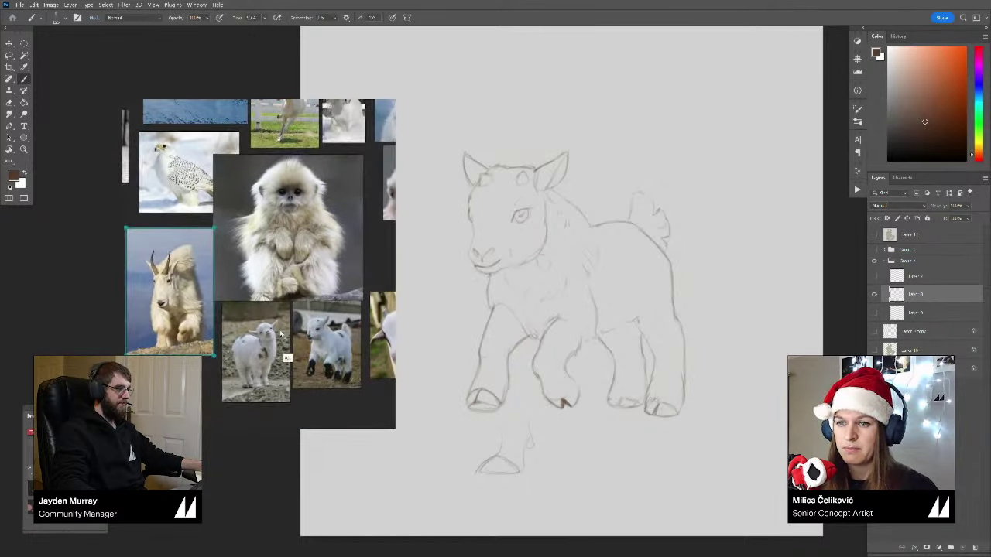
pyautogui.moveTo(208, 361); pyautogui.dragTo(274, 354)
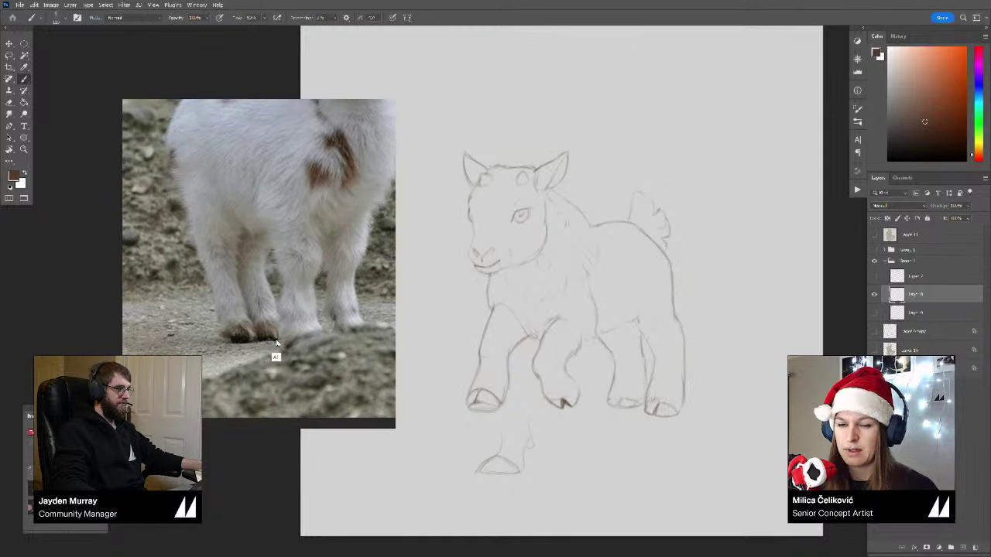
pyautogui.scroll(2, 275, 356)
pyautogui.scroll(-4, 238, 353)
pyautogui.scroll(-5, 237, 354)
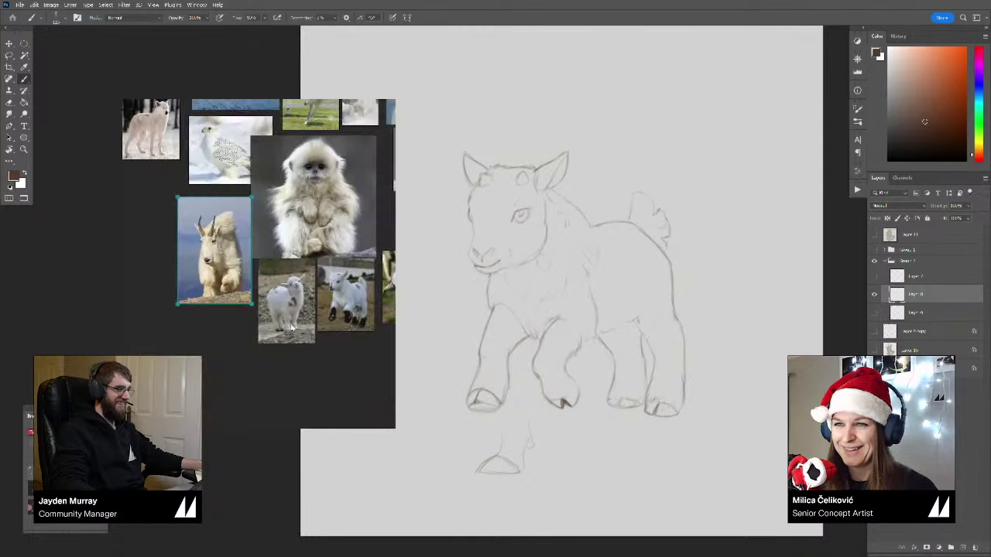
# Step: Study the leg pose and hooves of the bucking white horse in the reference board
pyautogui.scroll(3, 273, 365)
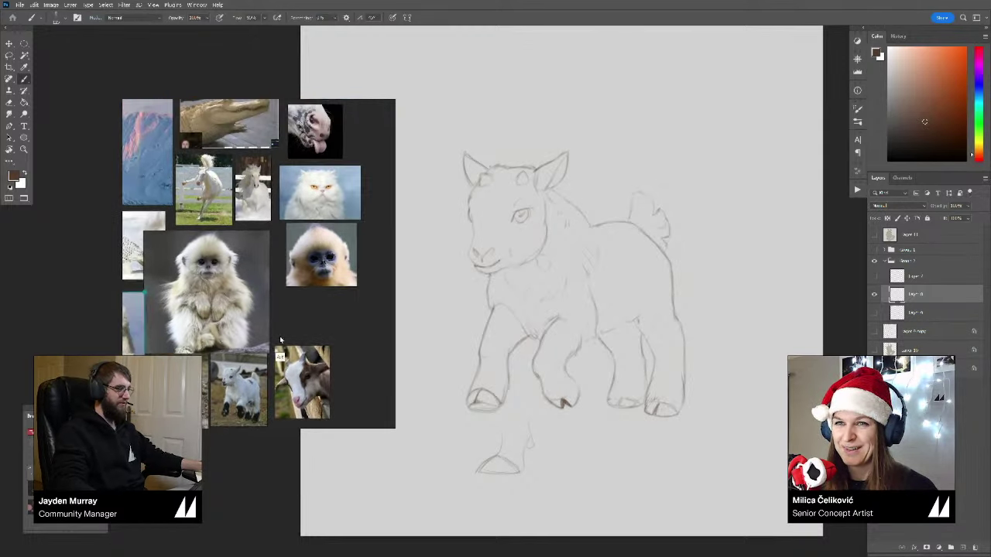
pyautogui.scroll(-4, 279, 336)
pyautogui.scroll(6, 272, 333)
pyautogui.scroll(8, 271, 329)
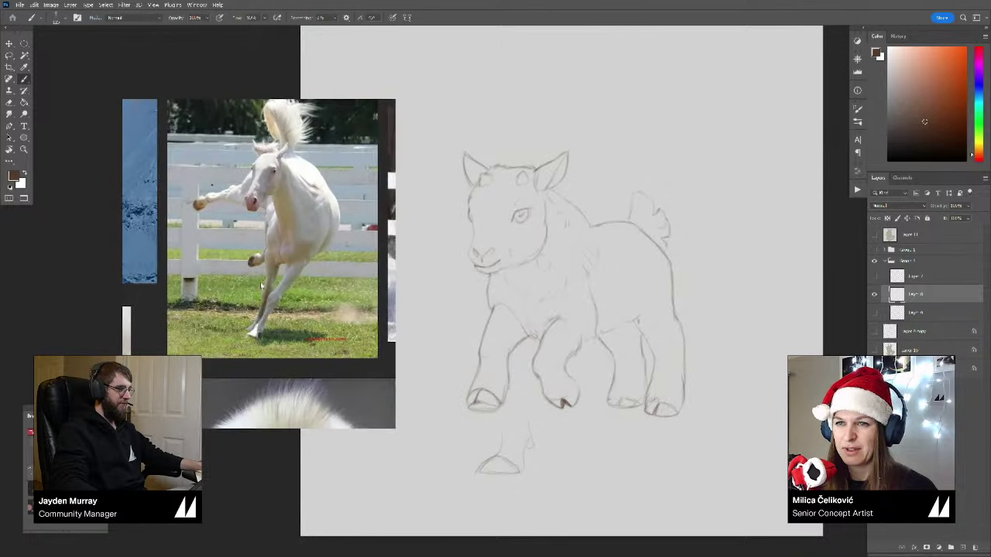
pyautogui.scroll(-2, 286, 297)
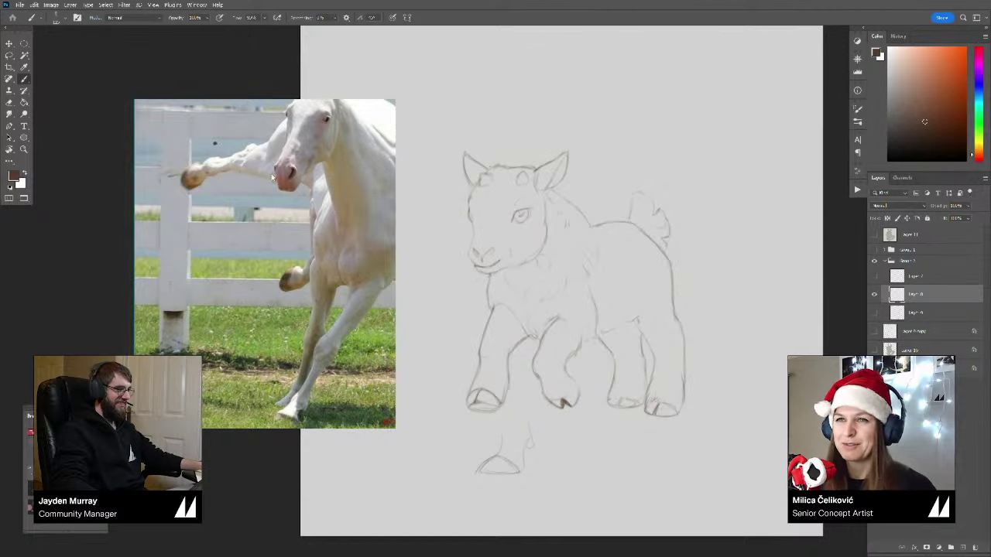
pyautogui.scroll(2, 275, 179)
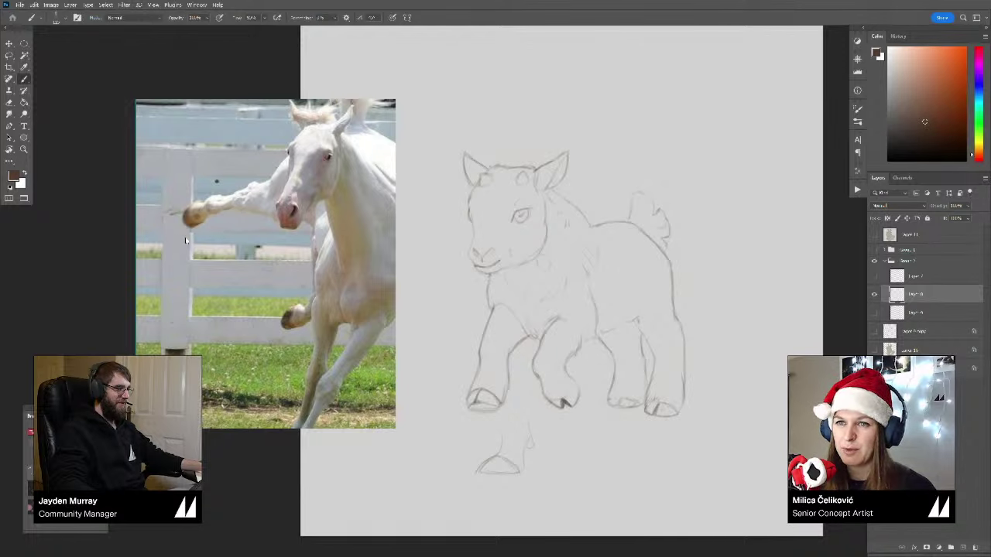
pyautogui.doubleClick(287, 257)
pyautogui.doubleClick(324, 323)
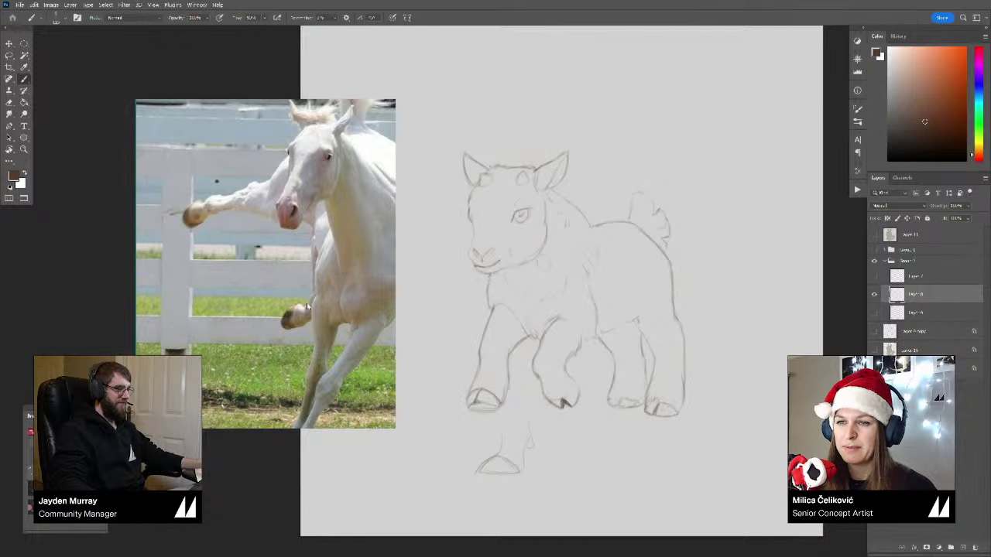
pyautogui.doubleClick(347, 287)
pyautogui.scroll(-3, 348, 287)
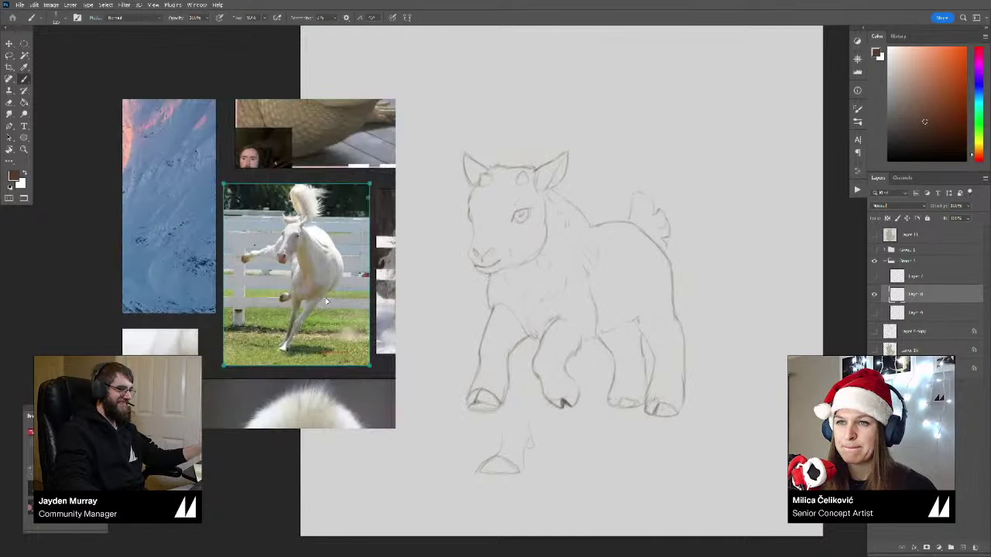
# Step: Examine the chest and forelegs of the white horse running through snow in the reference board
pyautogui.moveTo(340, 319); pyautogui.dragTo(275, 308)
pyautogui.scroll(3, 310, 301)
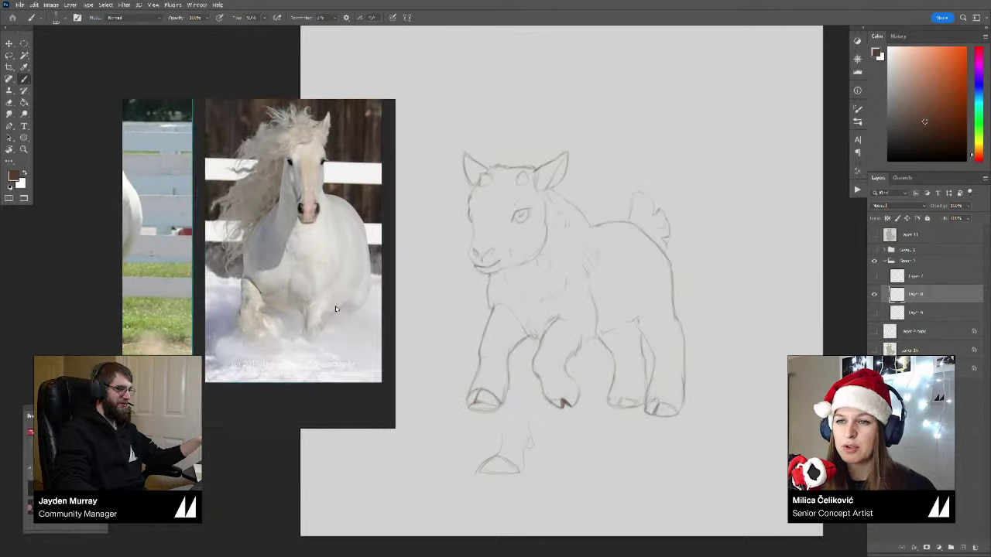
pyautogui.click(340, 319)
pyautogui.moveTo(342, 319); pyautogui.dragTo(325, 331)
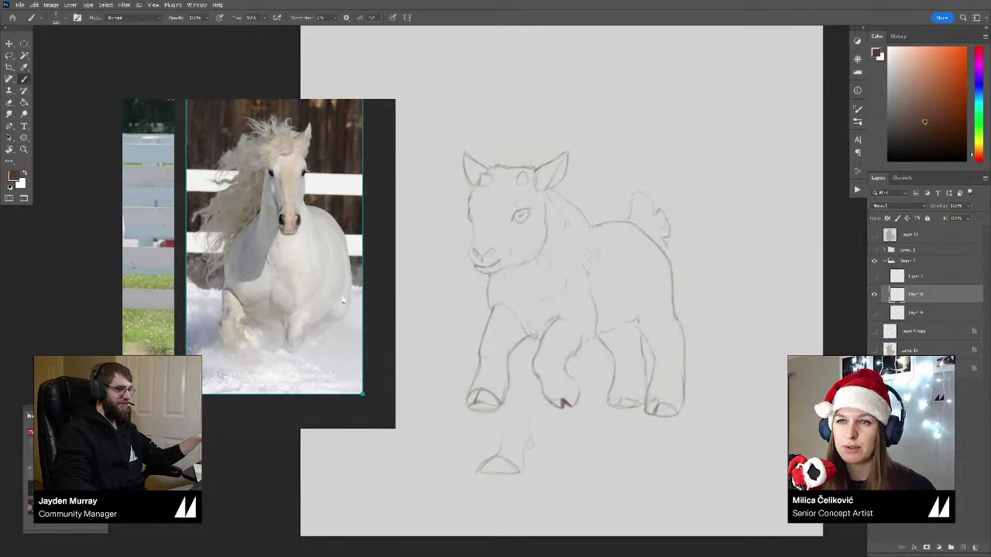
pyautogui.scroll(-5, 305, 280)
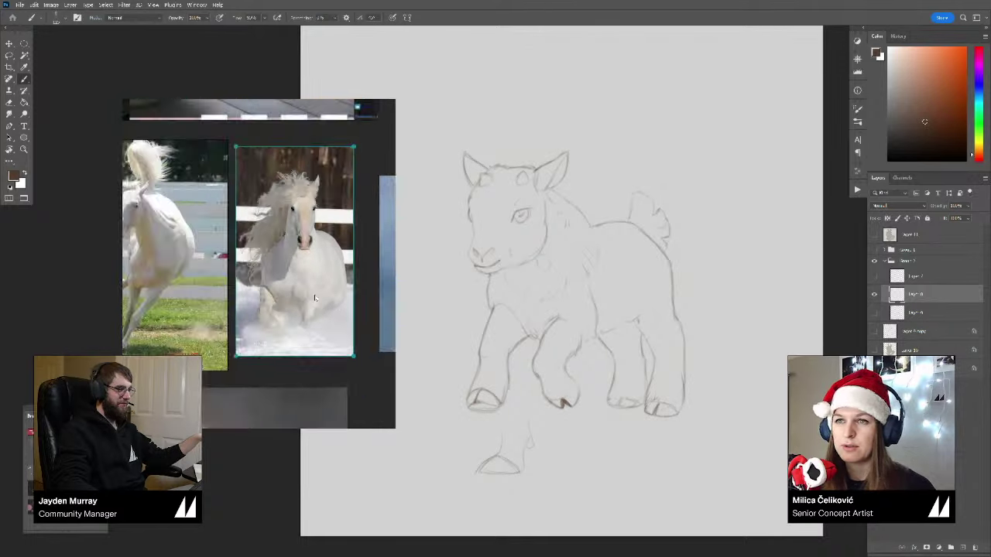
pyautogui.scroll(-8, 297, 316)
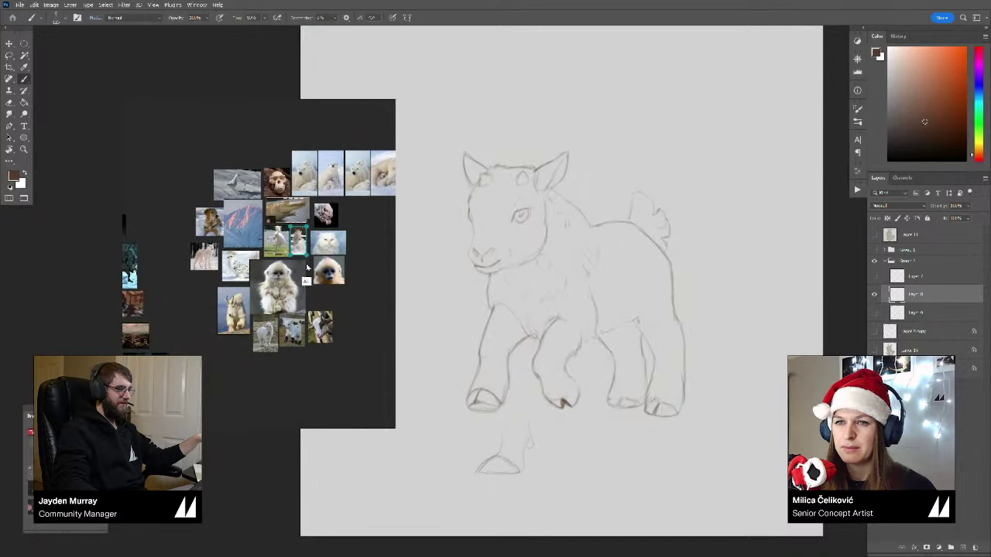
# Step: Look over the reference board and examine the close-up of the spotted horse muzzle
pyautogui.scroll(4, 290, 337)
pyautogui.scroll(3, 297, 357)
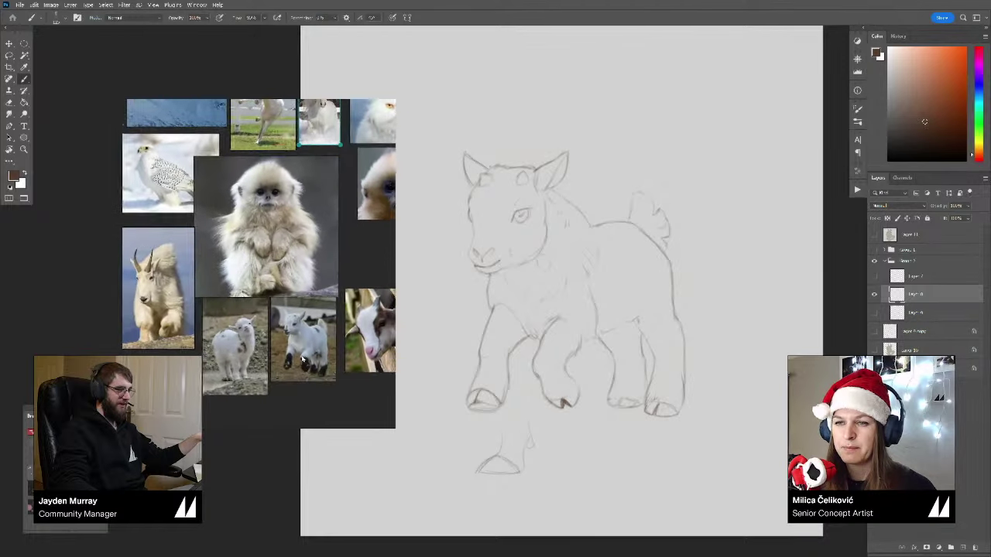
pyautogui.scroll(-2, 309, 357)
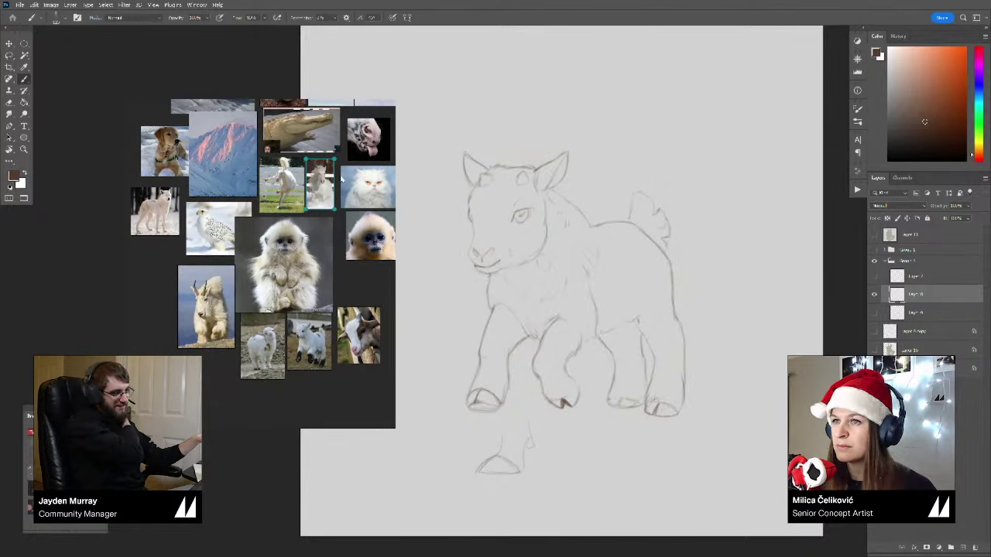
pyautogui.doubleClick(369, 140)
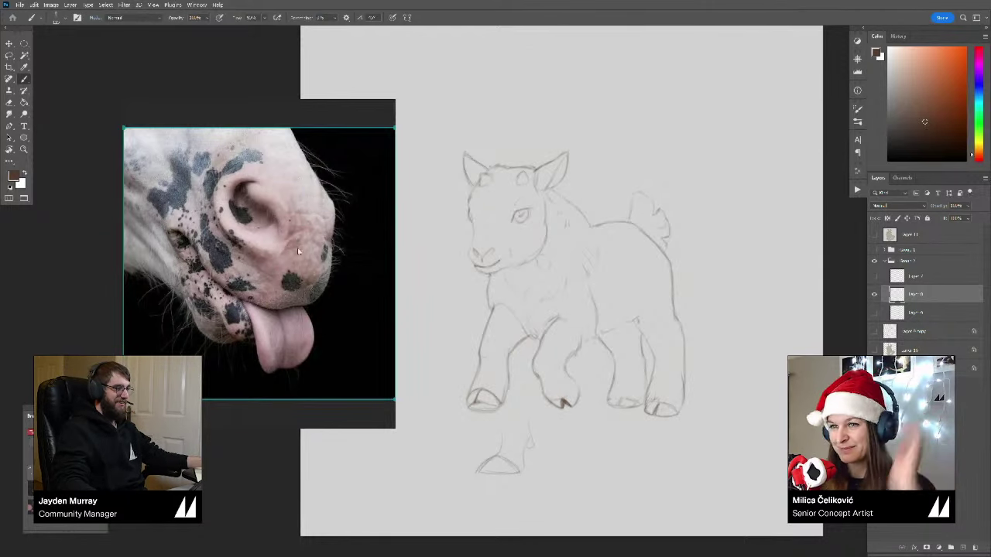
pyautogui.scroll(-5, 328, 251)
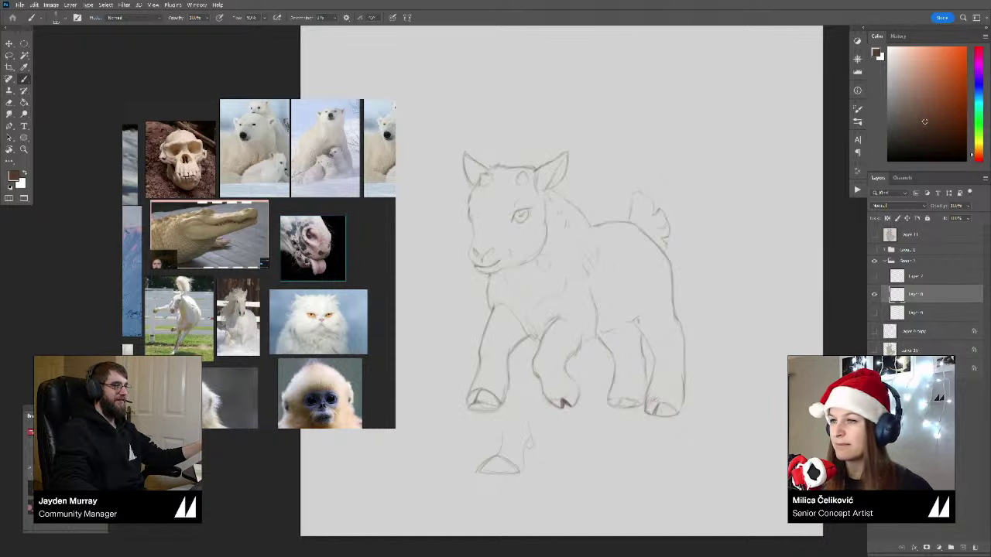
# Step: Bring up the seated white monkey photo and swap the visible goat sketch for the horned creature's silhouette and line sketch
pyautogui.scroll(-3, 333, 254)
pyautogui.doubleClick(258, 394)
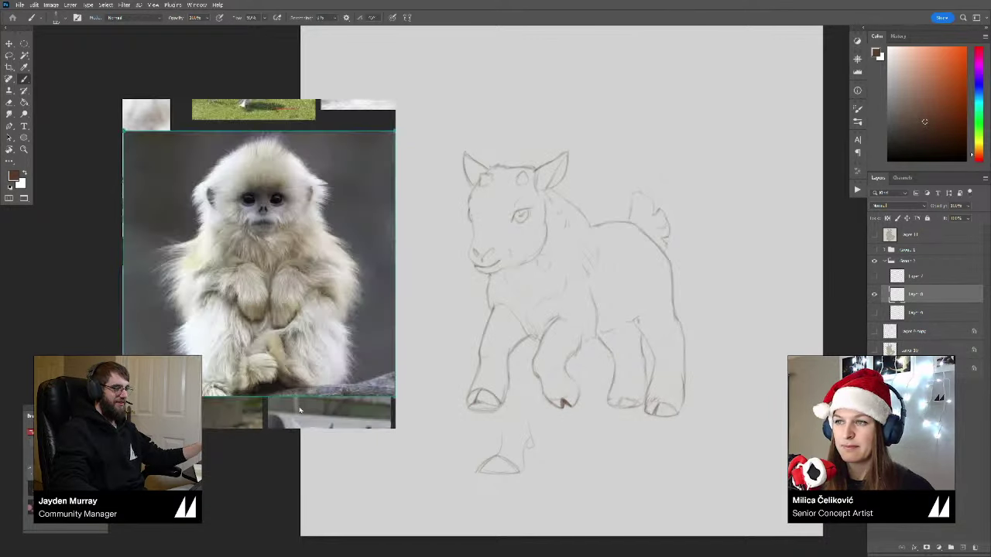
pyautogui.moveTo(627, 314); pyautogui.dragTo(577, 313)
pyautogui.click(884, 262)
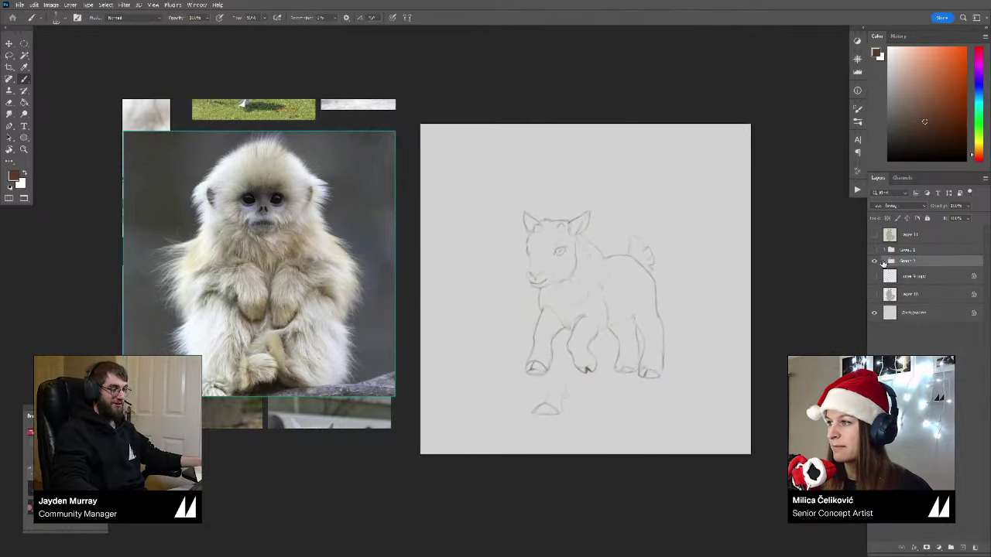
pyautogui.click(874, 261)
pyautogui.click(913, 294)
pyautogui.click(874, 294)
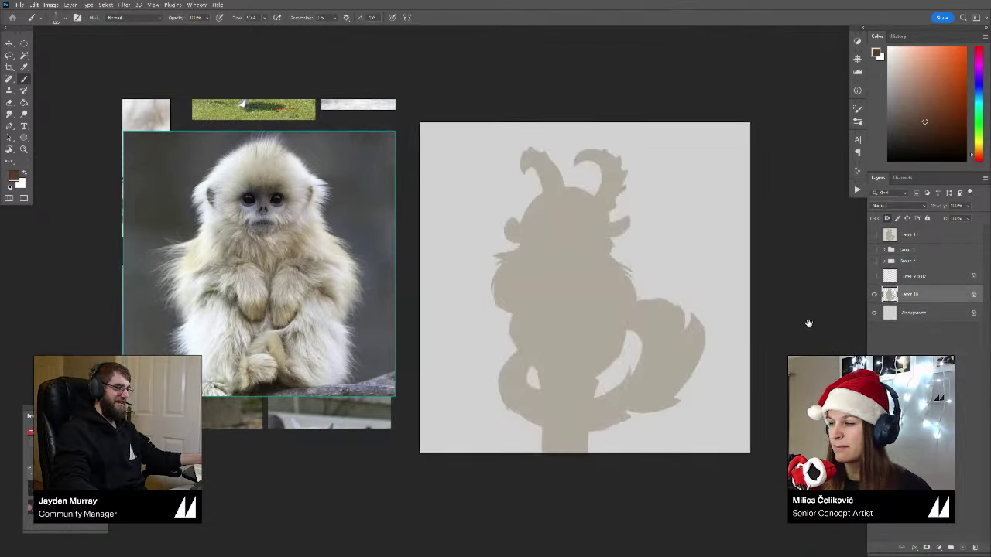
pyautogui.moveTo(809, 324); pyautogui.dragTo(806, 318)
pyautogui.click(875, 277)
# Step: Add two empty layers above the horned creature's silhouette and clip them to it
pyautogui.hotkey('ctrl', 'alt', 'shift', 'n')
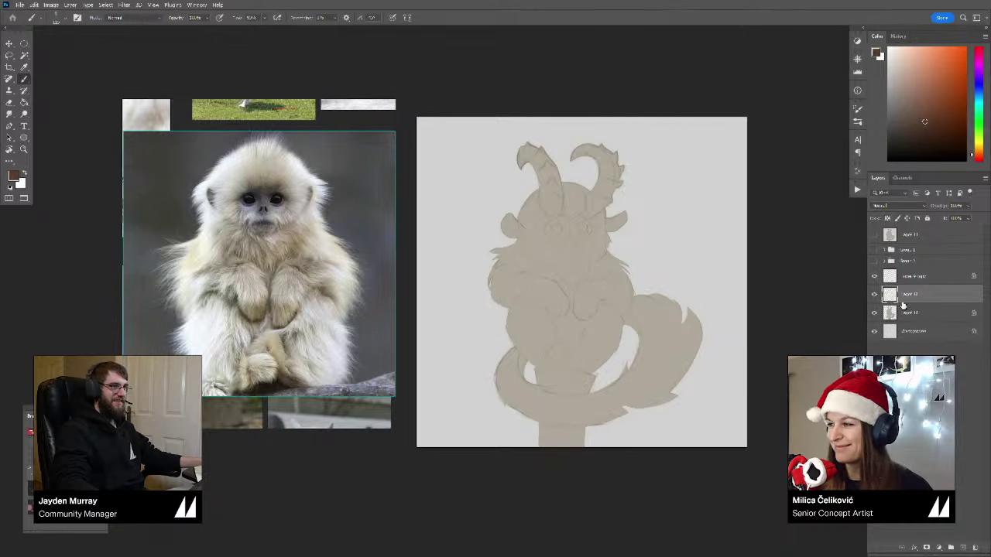
pyautogui.keyDown('alt'); pyautogui.click(909, 303); pyautogui.keyUp('alt')
pyautogui.click(899, 314)
pyautogui.hotkey('ctrl', 'alt', 'shift', 'n')
pyautogui.moveTo(778, 340); pyautogui.dragTo(767, 334)
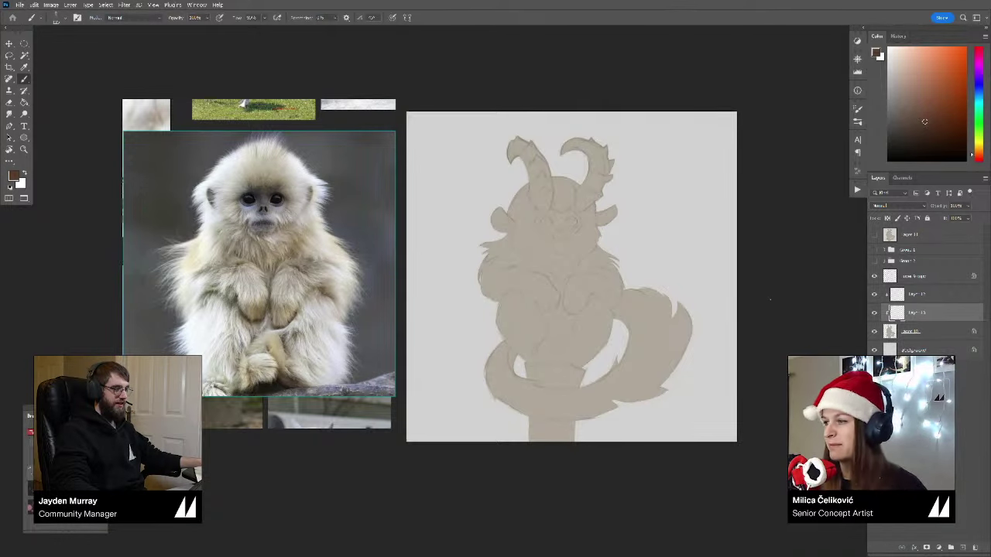
pyautogui.moveTo(755, 314); pyautogui.dragTo(751, 307)
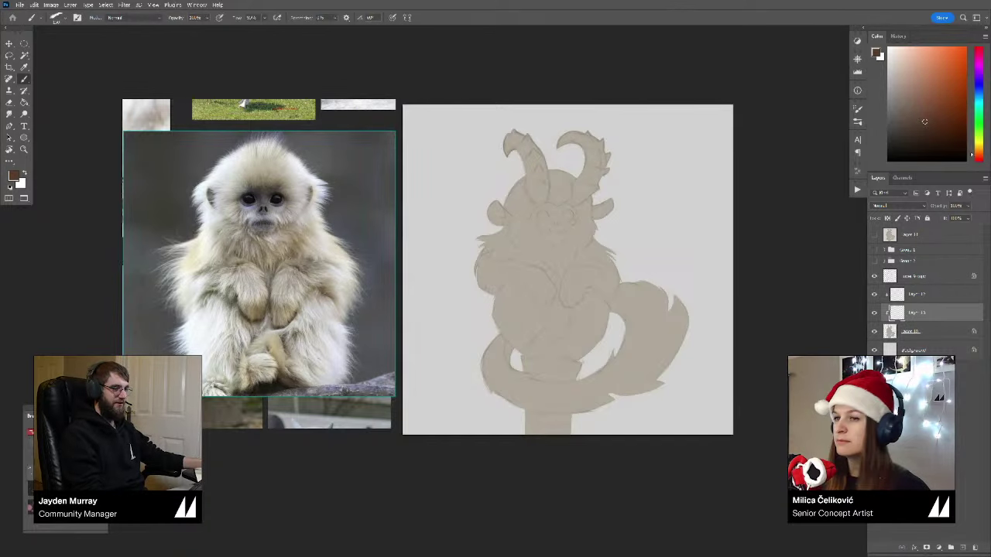
# Step: Crop the canvas narrower on both sides of the horned creature
pyautogui.moveTo(762, 280); pyautogui.dragTo(735, 269)
pyautogui.press('c')
pyautogui.moveTo(423, 275); pyautogui.dragTo(428, 274)
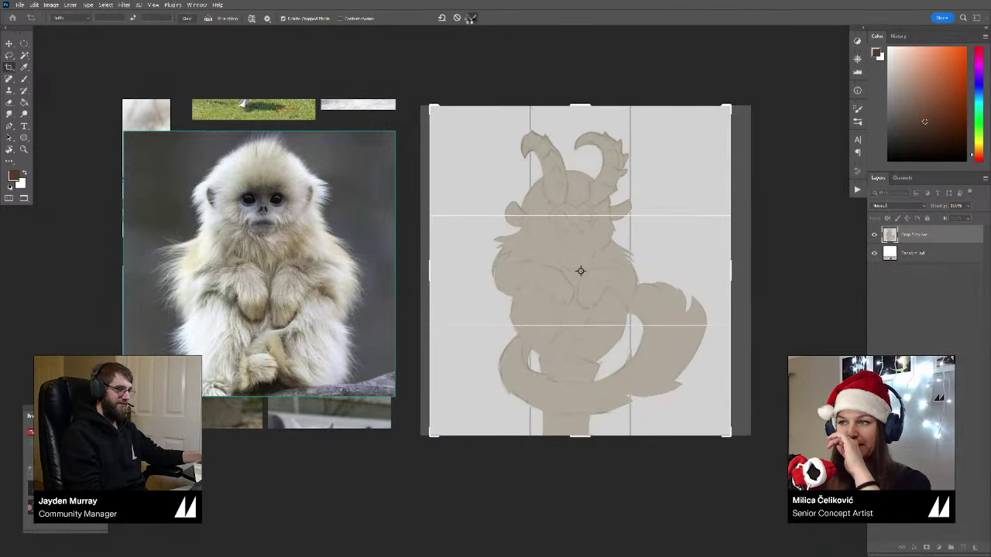
pyautogui.click(472, 17)
# Step: Bring up the snowy mountain photo in the reference board next to the canvas
pyautogui.scroll(-8, 340, 274)
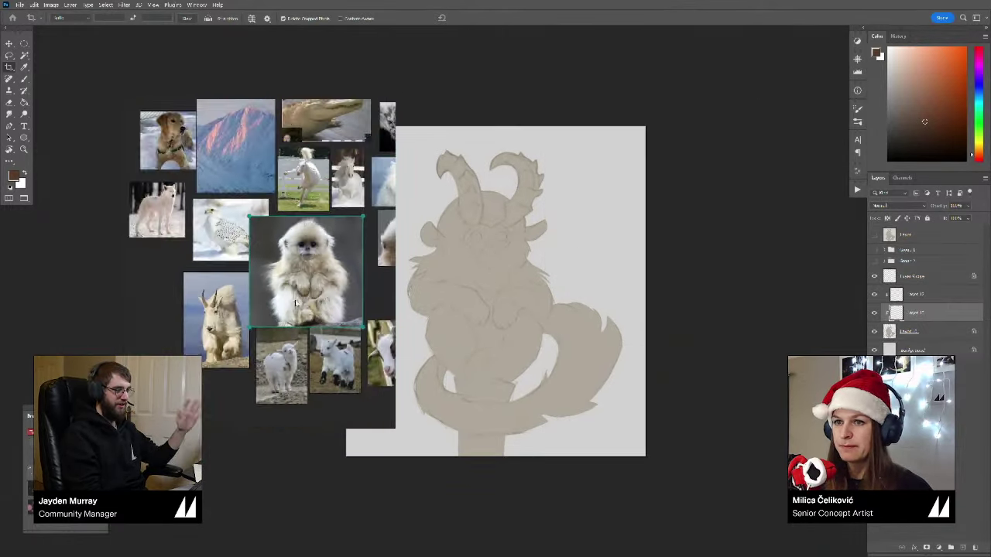
pyautogui.doubleClick(277, 197)
pyautogui.moveTo(779, 312); pyautogui.dragTo(815, 312)
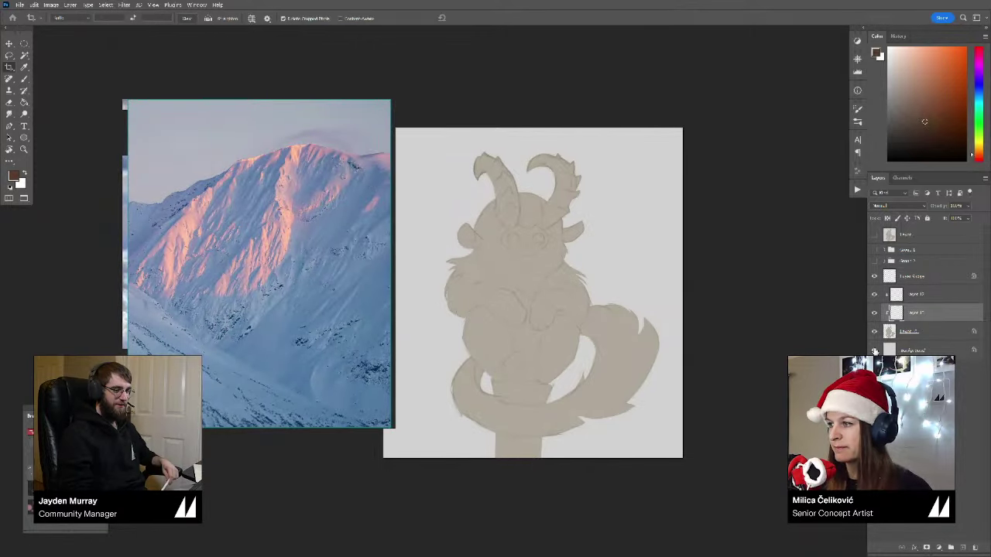
# Step: Add a new empty layer directly above the background, beneath the creature's silhouette
pyautogui.click(921, 350)
pyautogui.moveTo(743, 325); pyautogui.dragTo(777, 319)
pyautogui.press('b')
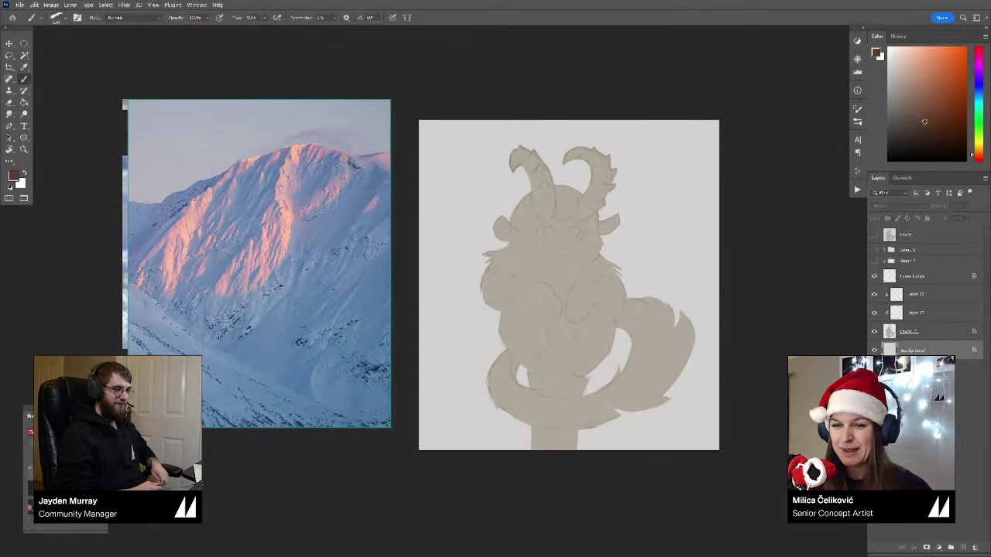
pyautogui.press('z')
pyautogui.moveTo(461, 383); pyautogui.dragTo(457, 394)
pyautogui.moveTo(553, 354); pyautogui.dragTo(567, 353)
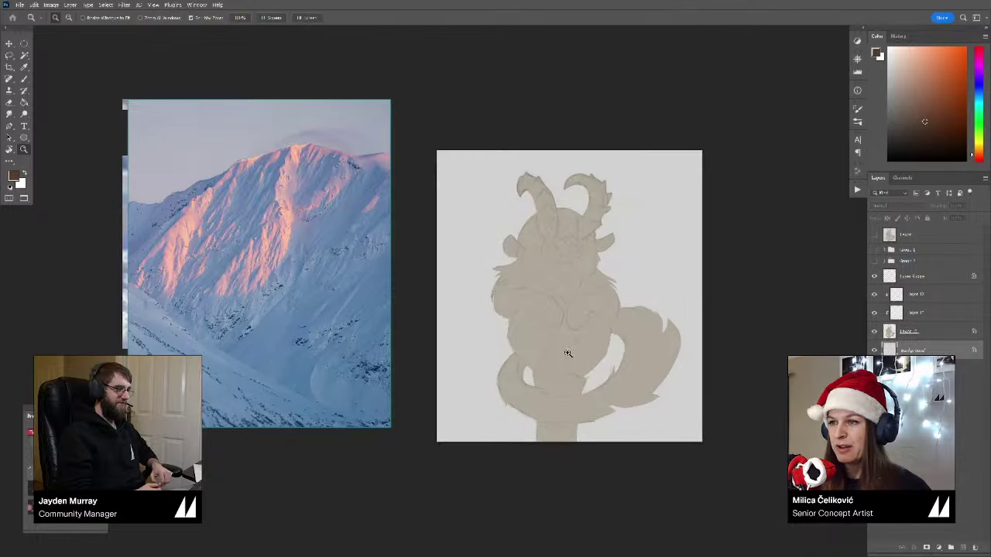
pyautogui.press('b')
pyautogui.press('z')
pyautogui.moveTo(525, 380); pyautogui.dragTo(534, 365)
pyautogui.press('b')
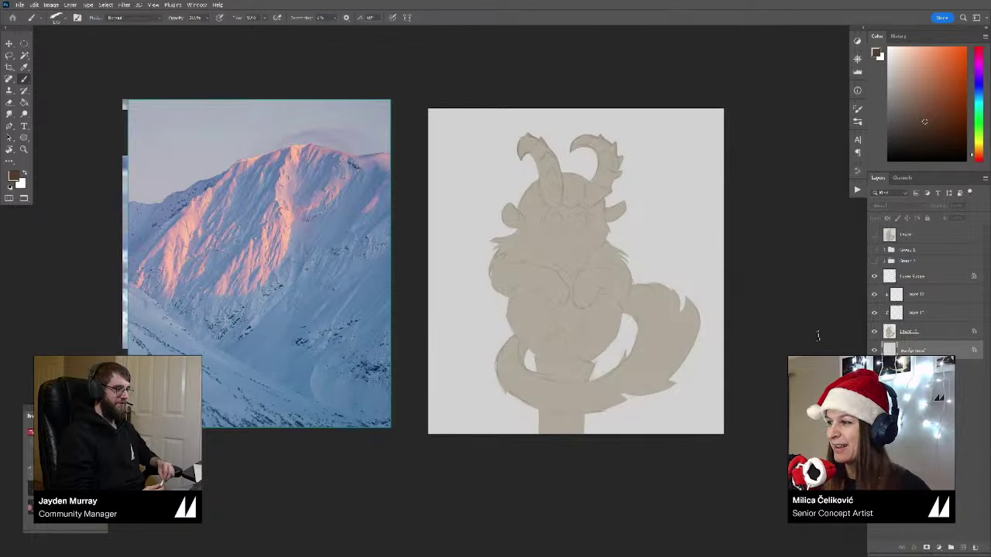
pyautogui.hotkey('ctrl', 'shift', 'alt', 'n')
pyautogui.moveTo(411, 331); pyautogui.dragTo(416, 329)
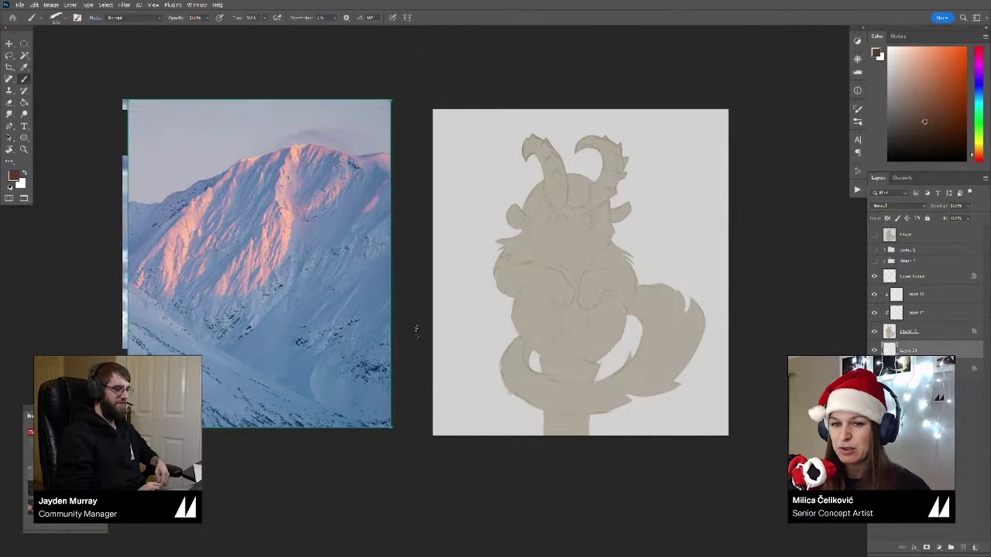
# Step: Paint a soft pale blue sky across the upper background behind the creature with a large brush
pyautogui.moveTo(540, 411); pyautogui.dragTo(523, 408)
pyautogui.moveTo(562, 372)
pyautogui.mouseDown()
pyautogui.moveTo(546, 371)
pyautogui.moveTo(565, 331)
pyautogui.mouseUp()
pyautogui.press('b')
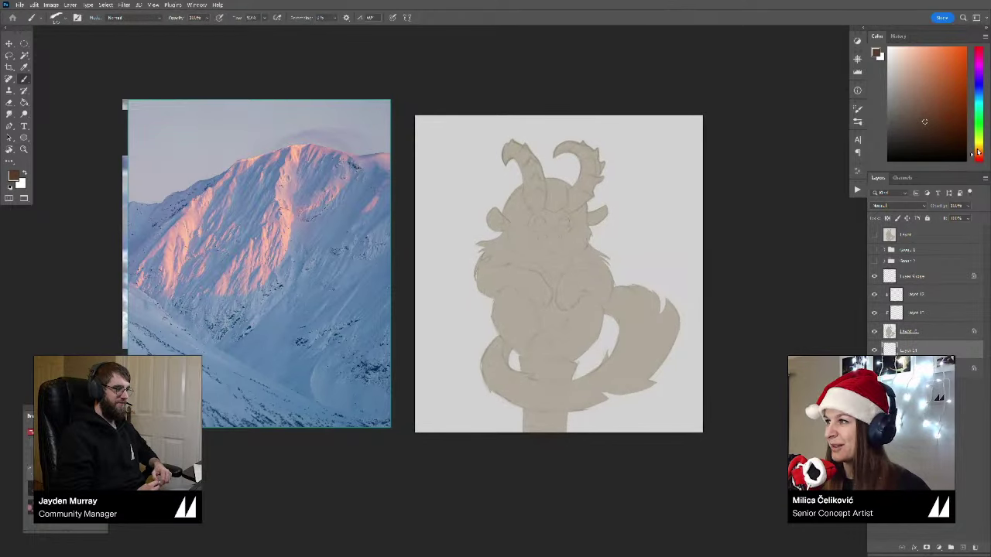
pyautogui.moveTo(979, 151)
pyautogui.mouseDown()
pyautogui.moveTo(981, 91)
pyautogui.moveTo(907, 75)
pyautogui.mouseUp()
pyautogui.moveTo(420, 132)
pyautogui.mouseDown()
pyautogui.moveTo(453, 143)
pyautogui.moveTo(519, 126)
pyautogui.moveTo(504, 147)
pyautogui.moveTo(721, 133)
pyautogui.mouseUp()
pyautogui.click(905, 68)
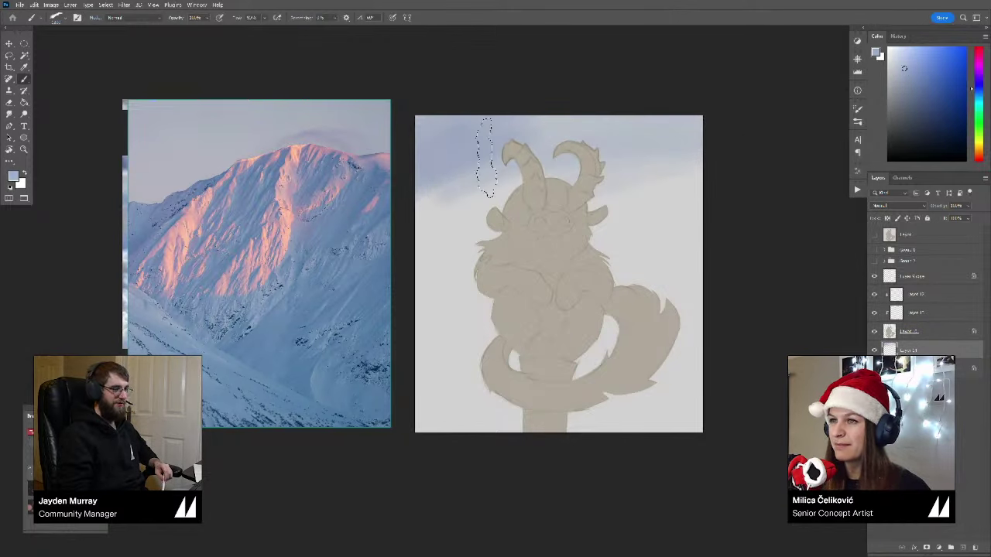
pyautogui.moveTo(566, 167)
pyautogui.mouseDown()
pyautogui.moveTo(563, 195)
pyautogui.moveTo(673, 201)
pyautogui.moveTo(675, 116)
pyautogui.moveTo(479, 137)
pyautogui.moveTo(431, 227)
pyautogui.moveTo(582, 210)
pyautogui.moveTo(686, 216)
pyautogui.moveTo(469, 247)
pyautogui.moveTo(542, 259)
pyautogui.moveTo(664, 304)
pyautogui.moveTo(404, 214)
pyautogui.mouseUp()
pyautogui.moveTo(928, 90); pyautogui.dragTo(918, 91)
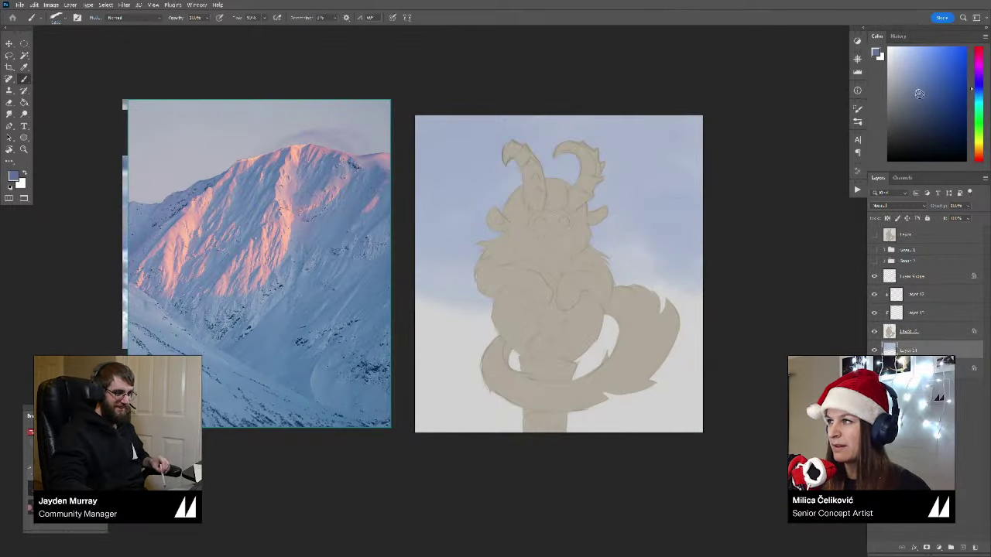
pyautogui.click(973, 90)
pyautogui.moveTo(635, 223); pyautogui.dragTo(633, 232)
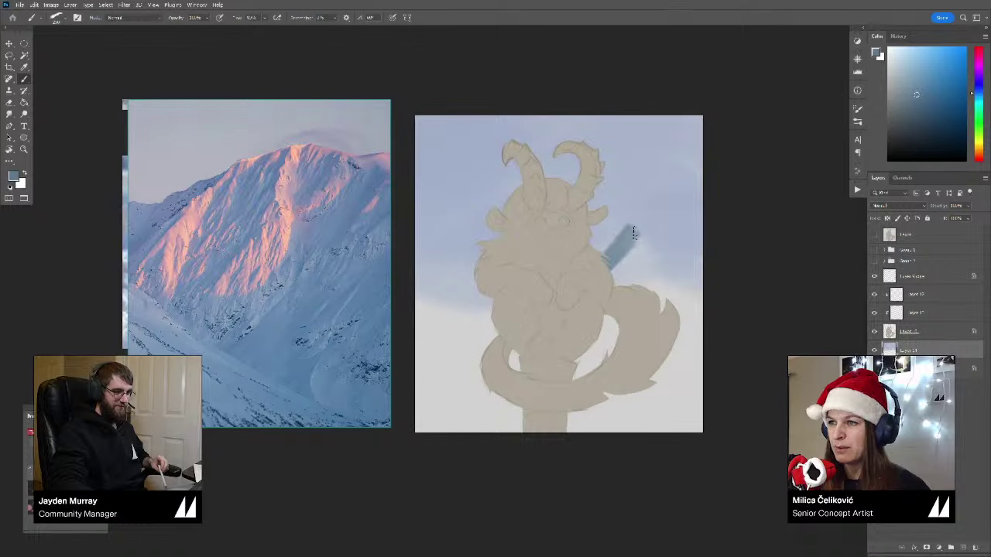
pyautogui.hotkey('ctrl', 'z')
pyautogui.hotkey('ctrl', 'shift', 'z')
pyautogui.hotkey('ctrl', 'z')
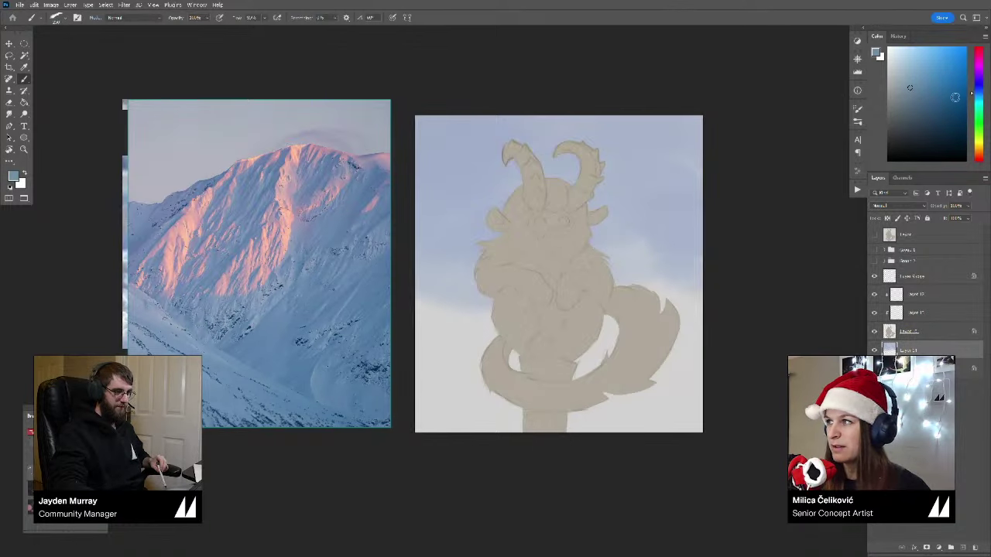
# Step: Block in a large rounded violet-blue mountain behind the creature on its tail side with an enlarged brush
pyautogui.click(980, 88)
pyautogui.moveTo(623, 224)
pyautogui.mouseDown()
pyautogui.moveTo(700, 194)
pyautogui.moveTo(664, 188)
pyautogui.moveTo(575, 225)
pyautogui.moveTo(649, 201)
pyautogui.moveTo(602, 202)
pyautogui.moveTo(667, 197)
pyautogui.moveTo(636, 236)
pyautogui.moveTo(662, 236)
pyautogui.moveTo(623, 276)
pyautogui.moveTo(596, 244)
pyautogui.moveTo(669, 244)
pyautogui.moveTo(695, 226)
pyautogui.moveTo(693, 257)
pyautogui.moveTo(662, 267)
pyautogui.mouseUp()
pyautogui.hotkey('ctrl', 'z')
pyautogui.press(']')
pyautogui.press(']')
pyautogui.moveTo(614, 288); pyautogui.dragTo(632, 285)
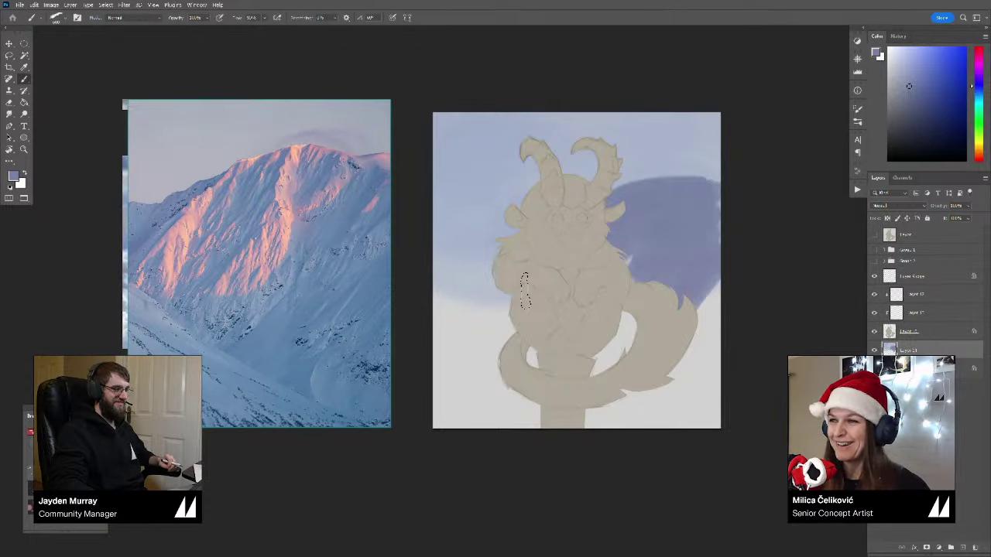
# Step: Extend the violet-blue mountain color into a lower hill on the opposite side and across the lower background
pyautogui.moveTo(655, 251); pyautogui.dragTo(663, 247)
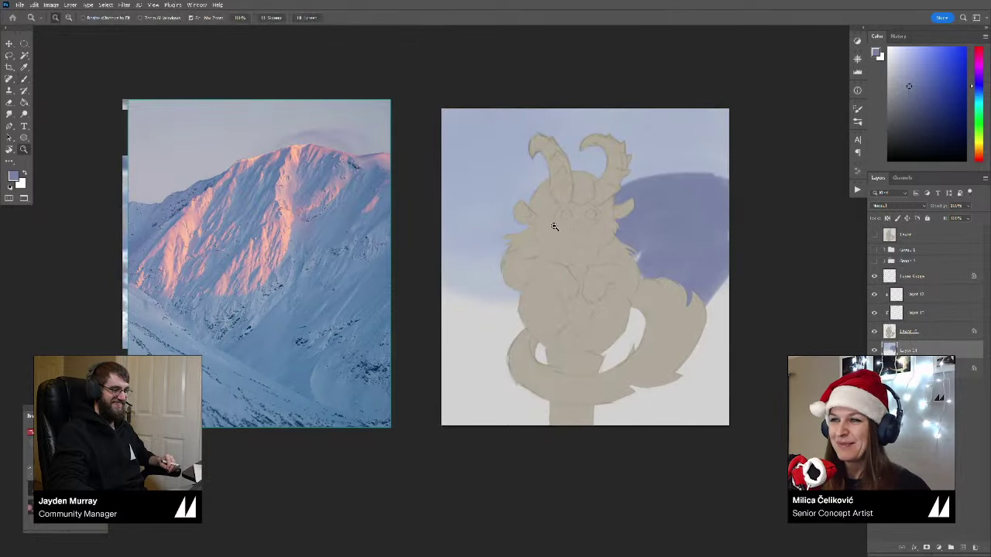
pyautogui.moveTo(557, 228)
pyautogui.mouseDown()
pyautogui.moveTo(470, 259)
pyautogui.moveTo(502, 271)
pyautogui.moveTo(463, 252)
pyautogui.moveTo(532, 263)
pyautogui.moveTo(474, 287)
pyautogui.moveTo(473, 310)
pyautogui.moveTo(504, 297)
pyautogui.moveTo(487, 347)
pyautogui.mouseUp()
pyautogui.moveTo(485, 347)
pyautogui.mouseDown()
pyautogui.moveTo(460, 368)
pyautogui.moveTo(526, 354)
pyautogui.moveTo(553, 323)
pyautogui.moveTo(608, 330)
pyautogui.moveTo(681, 264)
pyautogui.moveTo(692, 342)
pyautogui.moveTo(621, 384)
pyautogui.moveTo(501, 364)
pyautogui.mouseUp()
pyautogui.moveTo(589, 323); pyautogui.dragTo(586, 326)
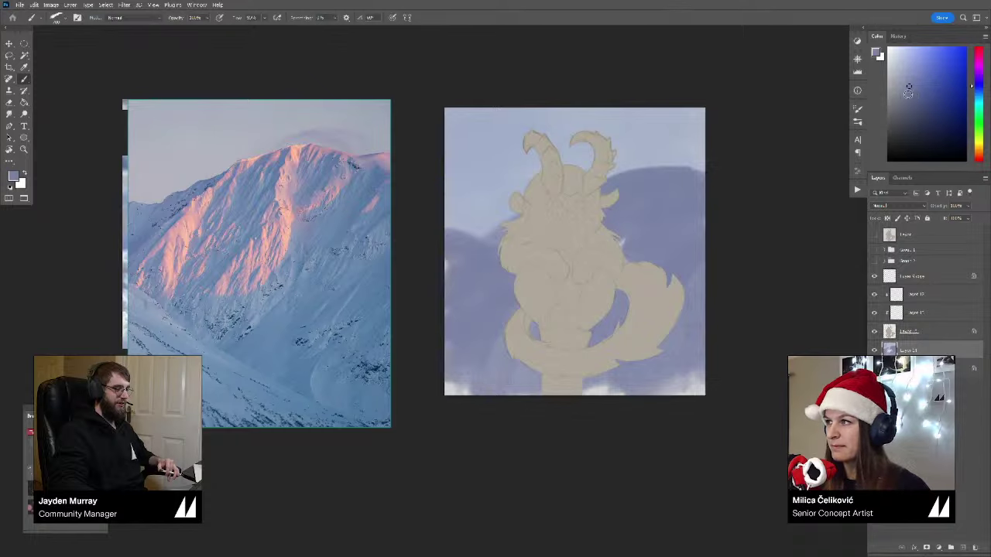
pyautogui.click(909, 94)
pyautogui.moveTo(479, 240)
pyautogui.mouseDown()
pyautogui.moveTo(459, 257)
pyautogui.moveTo(488, 257)
pyautogui.mouseUp()
pyautogui.hotkey('ctrl', 'z')
# Step: Paint darker violet-blue shadow strokes down the slopes of the lower hill opposite the tail
pyautogui.click(919, 94)
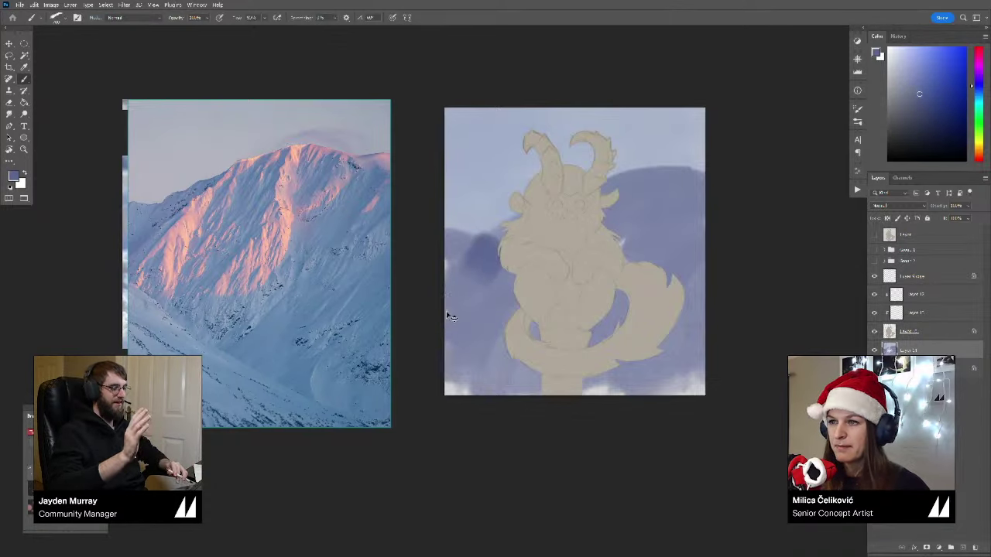
pyautogui.hotkey('ctrl', 'z')
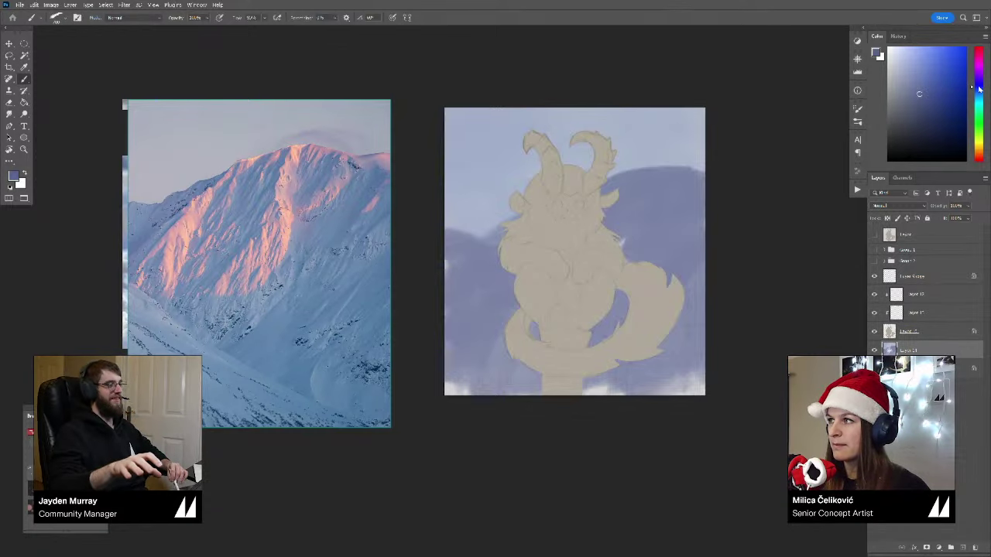
pyautogui.moveTo(662, 198); pyautogui.dragTo(631, 229)
pyautogui.hotkey('ctrl', 'z')
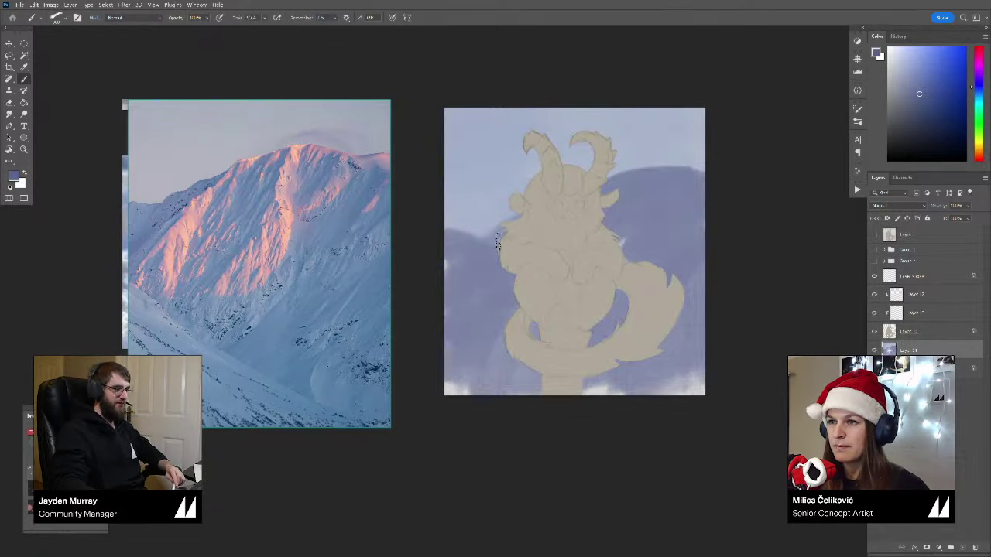
pyautogui.moveTo(502, 233)
pyautogui.mouseDown()
pyautogui.moveTo(454, 250)
pyautogui.moveTo(457, 267)
pyautogui.moveTo(488, 251)
pyautogui.moveTo(444, 293)
pyautogui.moveTo(490, 268)
pyautogui.moveTo(492, 280)
pyautogui.moveTo(502, 275)
pyautogui.moveTo(481, 326)
pyautogui.moveTo(504, 314)
pyautogui.moveTo(496, 333)
pyautogui.moveTo(457, 350)
pyautogui.moveTo(513, 391)
pyautogui.mouseUp()
# Step: Paint a grayish-blue foreground slope descending toward the creature's perch in the lower corner opposite the tail
pyautogui.click(914, 88)
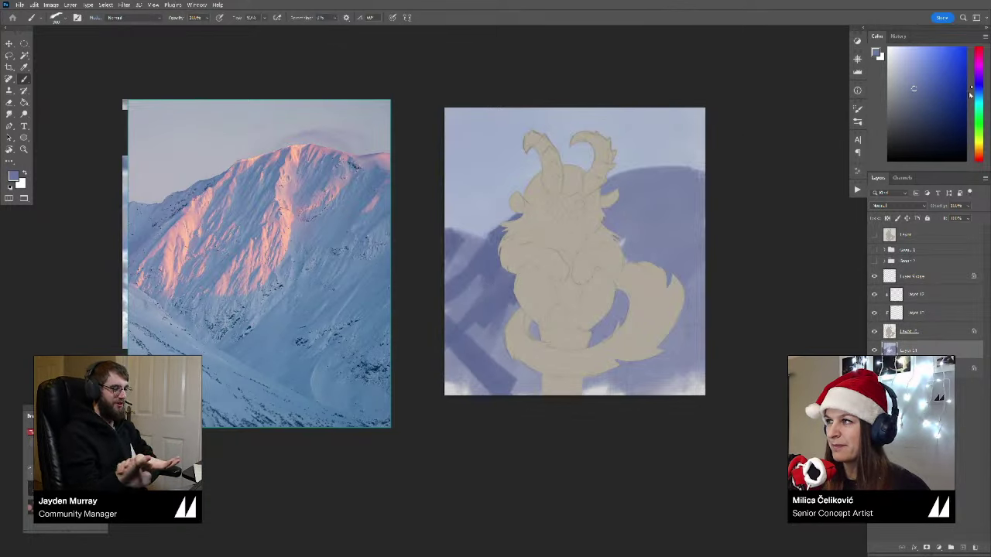
pyautogui.click(979, 91)
pyautogui.moveTo(426, 332)
pyautogui.mouseDown()
pyautogui.moveTo(499, 400)
pyautogui.moveTo(434, 319)
pyautogui.moveTo(510, 391)
pyautogui.moveTo(447, 349)
pyautogui.moveTo(450, 419)
pyautogui.moveTo(456, 360)
pyautogui.moveTo(550, 405)
pyautogui.mouseUp()
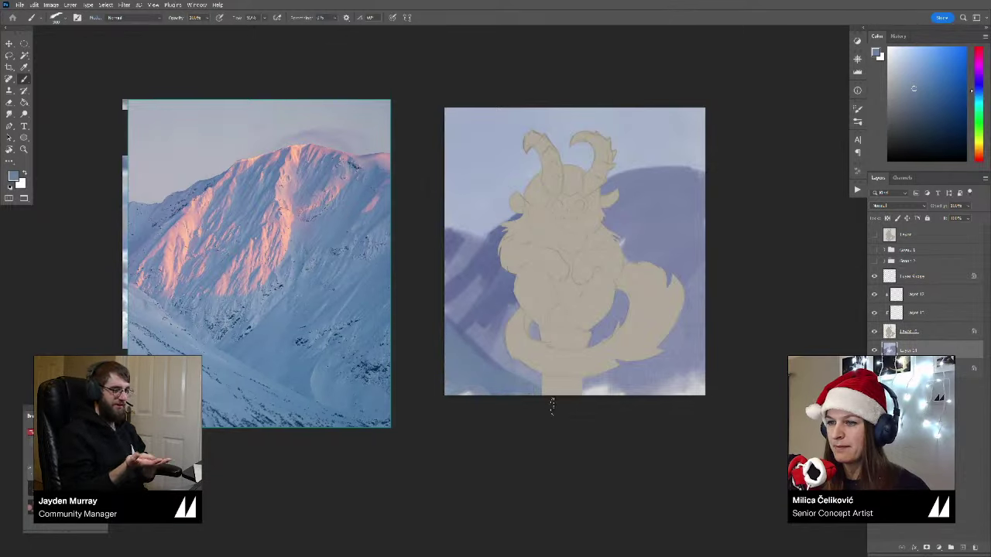
# Step: Paint a darker slate-blue slope behind the tail and across the lower mountain area, enlarging the brush for broad coverage
pyautogui.click(920, 98)
pyautogui.press('[')
pyautogui.moveTo(507, 353)
pyautogui.mouseDown()
pyautogui.moveTo(537, 382)
pyautogui.moveTo(701, 380)
pyautogui.moveTo(691, 230)
pyautogui.mouseUp()
pyautogui.moveTo(658, 267)
pyautogui.mouseDown()
pyautogui.moveTo(676, 241)
pyautogui.moveTo(705, 249)
pyautogui.moveTo(703, 265)
pyautogui.mouseUp()
pyautogui.press(']')
pyautogui.press(']')
pyautogui.press(']')
pyautogui.press(']')
pyautogui.press(']')
pyautogui.press(']')
pyautogui.press(']')
pyautogui.press(']')
pyautogui.press(']')
pyautogui.press(']')
pyautogui.press(']')
pyautogui.moveTo(621, 308)
pyautogui.mouseDown()
pyautogui.moveTo(690, 220)
pyautogui.moveTo(662, 236)
pyautogui.mouseUp()
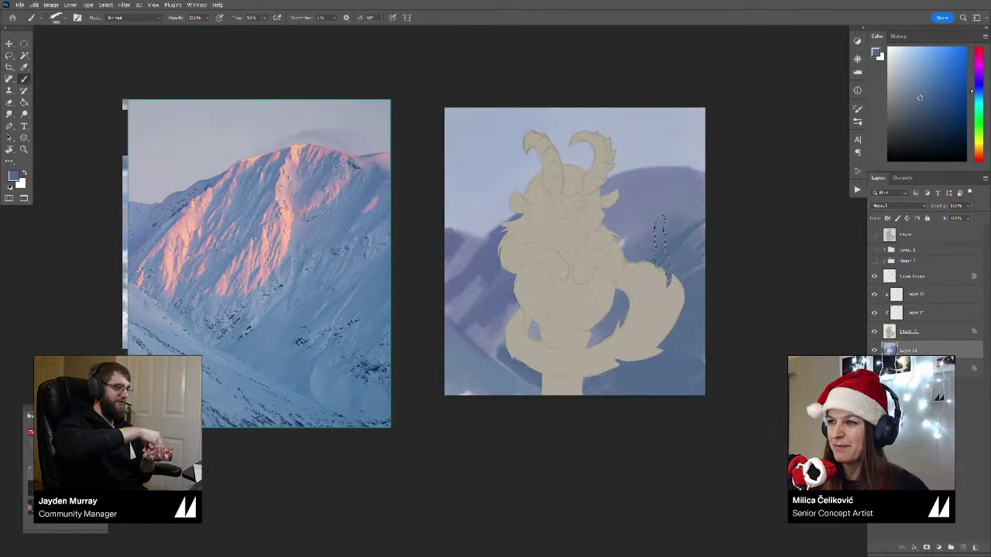
# Step: Add slate-blue strokes to the lower slope opposite the tail and to the mountain above the tail
pyautogui.moveTo(508, 332)
pyautogui.mouseDown()
pyautogui.moveTo(496, 309)
pyautogui.moveTo(526, 359)
pyautogui.moveTo(480, 323)
pyautogui.mouseUp()
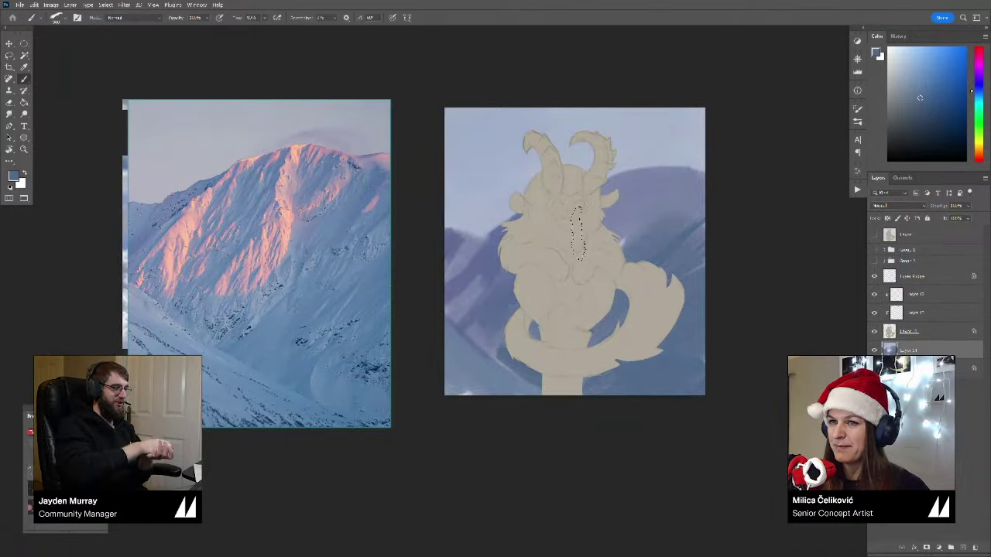
pyautogui.moveTo(622, 219); pyautogui.dragTo(663, 231)
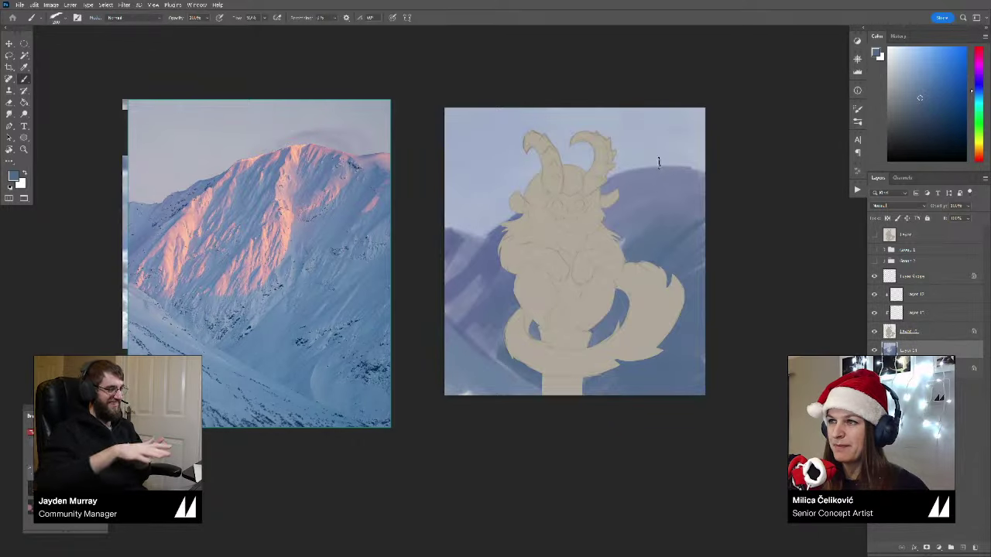
pyautogui.keyDown('alt'); pyautogui.click(641, 193); pyautogui.keyUp('alt')
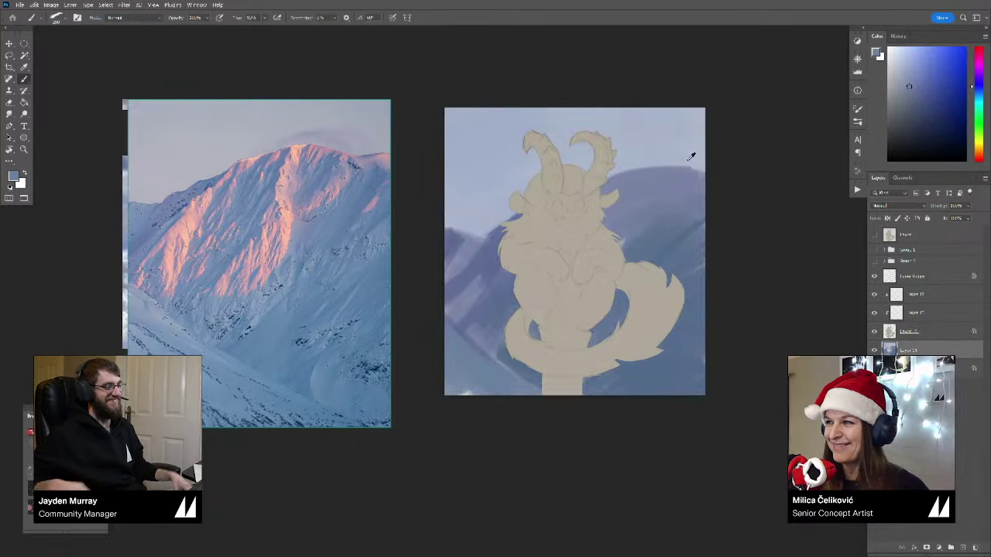
pyautogui.moveTo(977, 89); pyautogui.dragTo(978, 83)
pyautogui.click(911, 72)
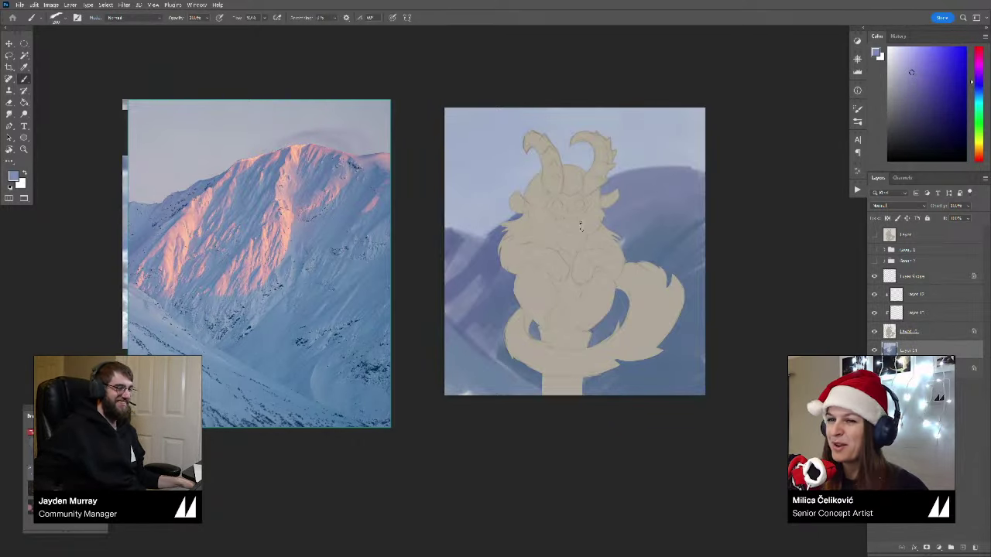
pyautogui.moveTo(623, 212); pyautogui.dragTo(623, 235)
pyautogui.hotkey('ctrl', 'z')
# Step: Paint light lilac patches of light on the mountain slopes along both sides of the creature's torso with a smaller brush
pyautogui.click(979, 75)
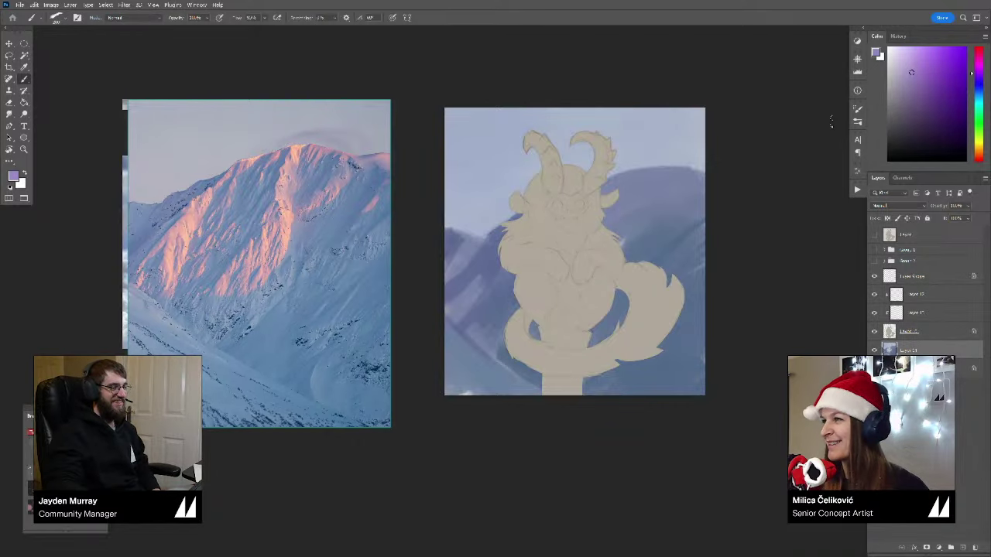
pyautogui.moveTo(648, 192); pyautogui.dragTo(637, 236)
pyautogui.hotkey('ctrl', 'z')
pyautogui.click(910, 65)
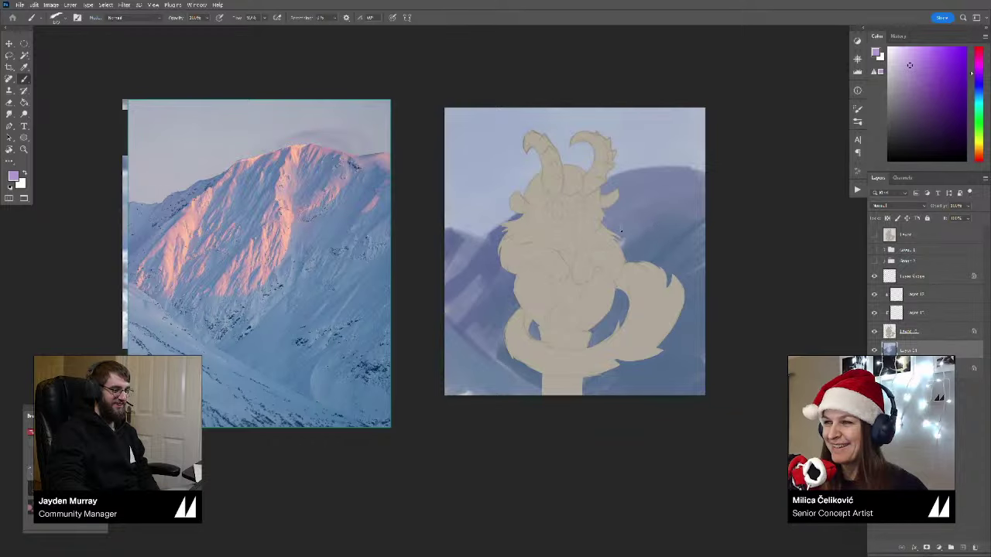
pyautogui.press('[')
pyautogui.moveTo(635, 205)
pyautogui.mouseDown()
pyautogui.moveTo(621, 239)
pyautogui.moveTo(611, 232)
pyautogui.moveTo(619, 225)
pyautogui.mouseUp()
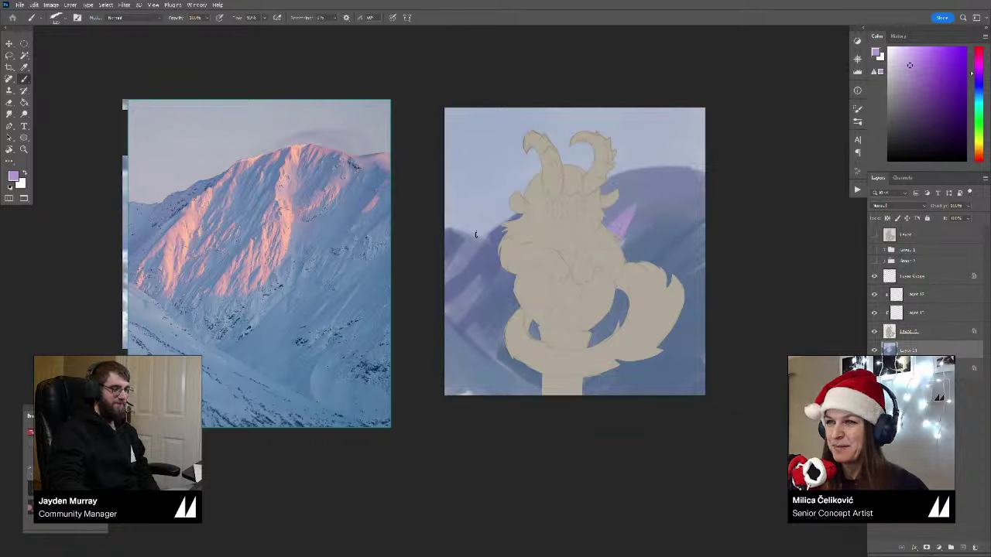
pyautogui.moveTo(499, 265)
pyautogui.mouseDown()
pyautogui.moveTo(478, 299)
pyautogui.moveTo(507, 274)
pyautogui.moveTo(502, 296)
pyautogui.moveTo(476, 312)
pyautogui.mouseUp()
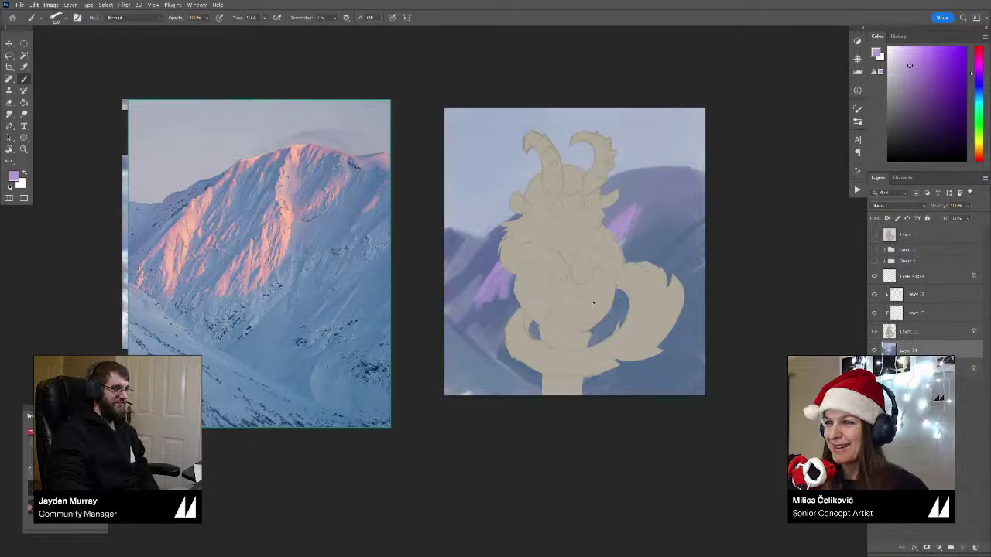
# Step: Layer peach-pink highlights over the lilac patches on both mountain slopes
pyautogui.click(979, 156)
pyautogui.moveTo(979, 158); pyautogui.dragTo(979, 159)
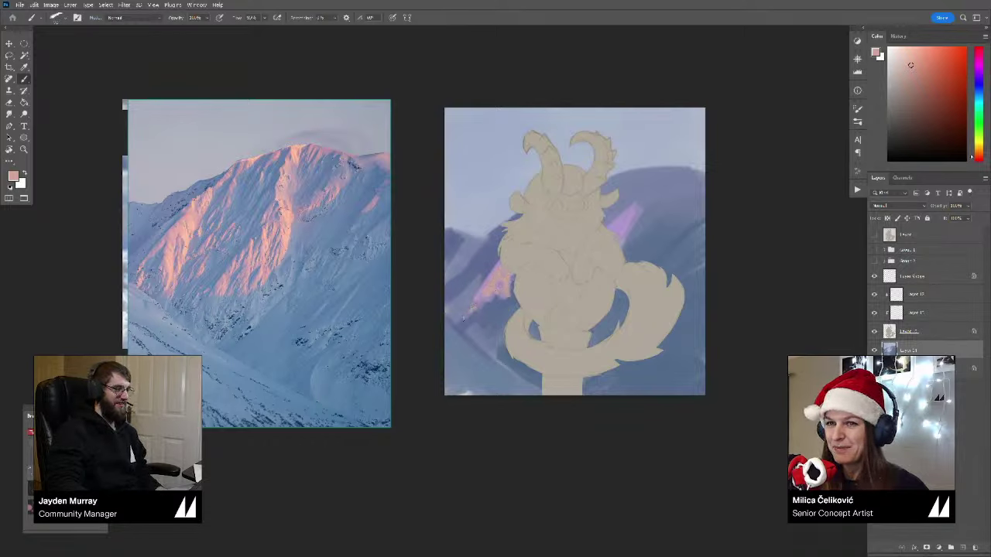
pyautogui.moveTo(630, 243)
pyautogui.mouseDown()
pyautogui.moveTo(602, 240)
pyautogui.moveTo(640, 200)
pyautogui.moveTo(609, 229)
pyautogui.moveTo(620, 224)
pyautogui.moveTo(617, 252)
pyautogui.moveTo(638, 200)
pyautogui.moveTo(636, 211)
pyautogui.moveTo(660, 203)
pyautogui.mouseUp()
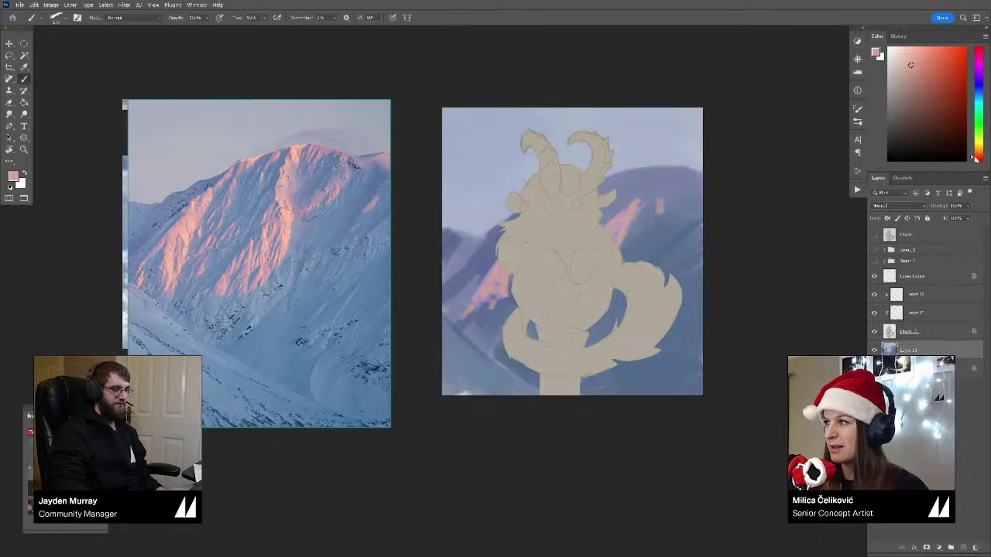
# Step: Enlarge the brush and paint coral-pink light across the mountain face above the tail, blending it with sampled pinks
pyautogui.click(979, 161)
pyautogui.click(918, 72)
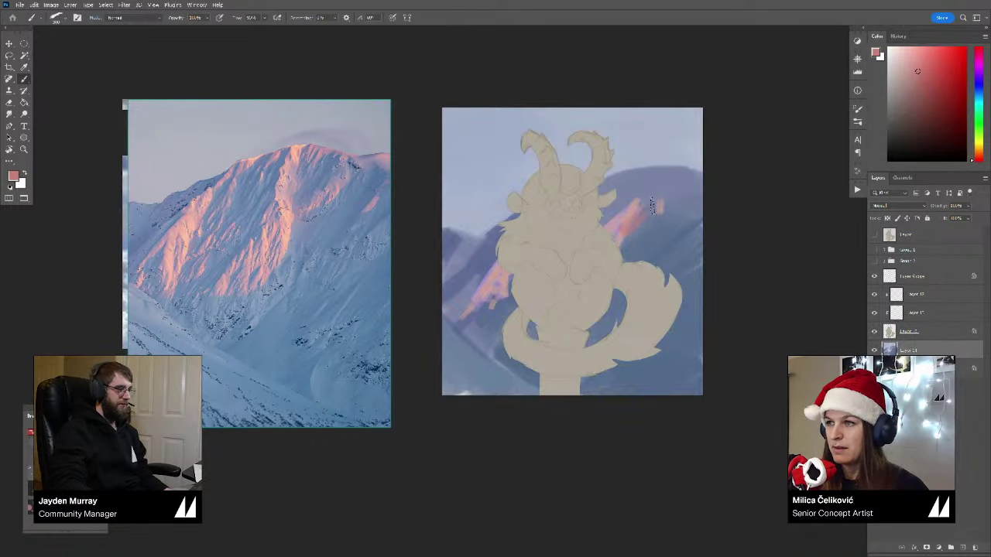
pyautogui.press(']')
pyautogui.press(']')
pyautogui.moveTo(658, 205); pyautogui.dragTo(612, 238)
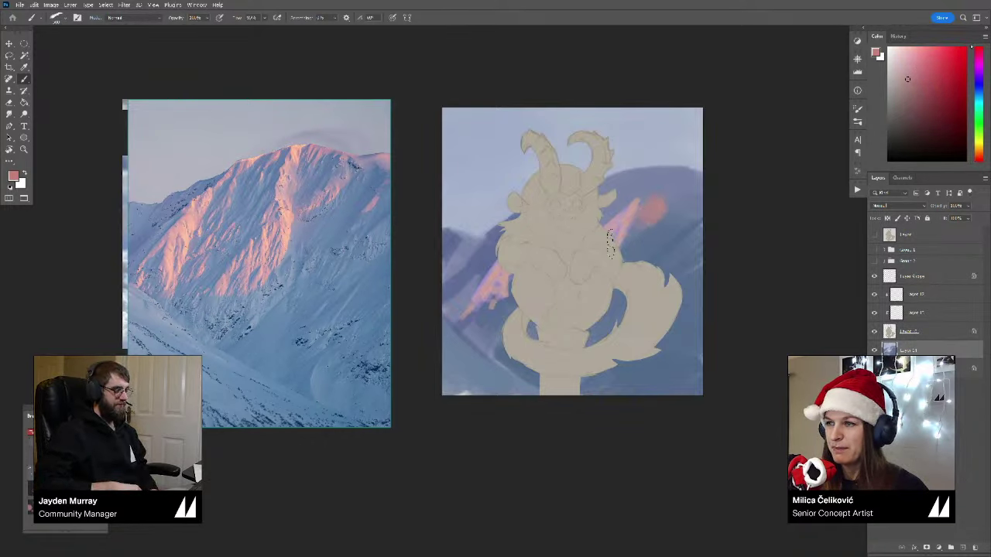
pyautogui.keyDown('alt'); pyautogui.click(632, 210); pyautogui.keyUp('alt')
pyautogui.keyDown('alt'); pyautogui.click(631, 205); pyautogui.keyUp('alt')
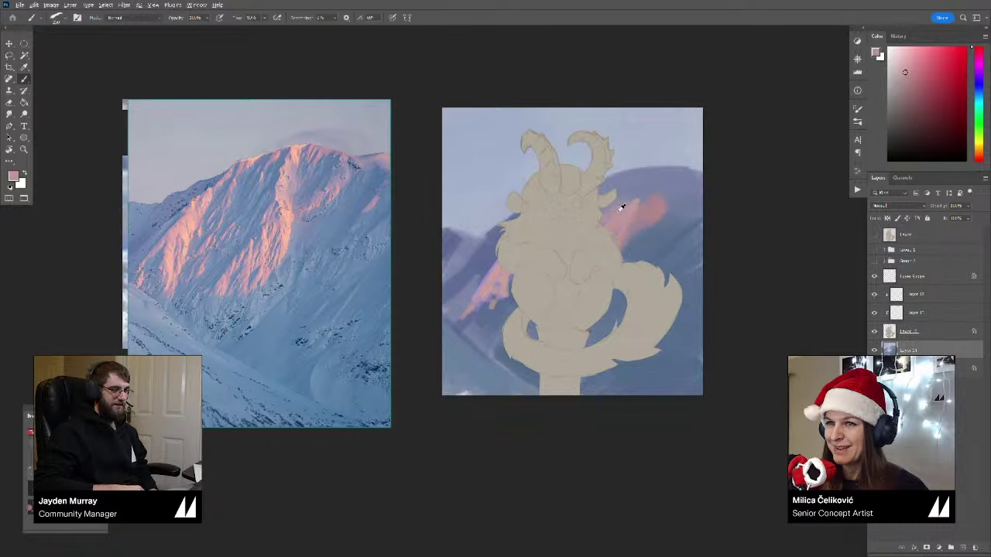
pyautogui.keyDown('alt'); pyautogui.click(629, 203); pyautogui.keyUp('alt')
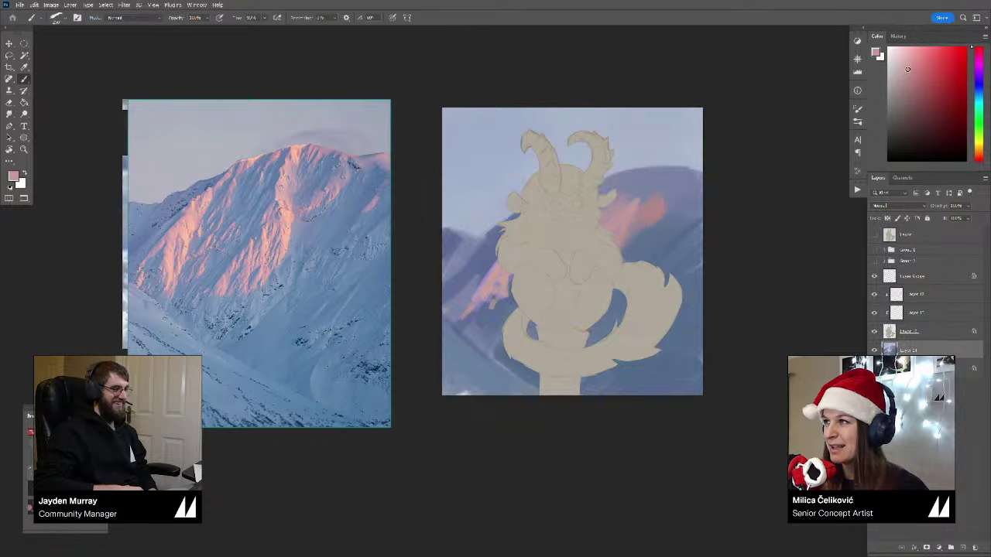
# Step: Paint a pink sunlit rim along the mountain's summit ridge and refine its outline with sampled sky and pink colors
pyautogui.moveTo(628, 177)
pyautogui.mouseDown()
pyautogui.moveTo(607, 179)
pyautogui.moveTo(632, 176)
pyautogui.mouseUp()
pyautogui.keyDown('alt'); pyautogui.click(638, 164); pyautogui.keyUp('alt')
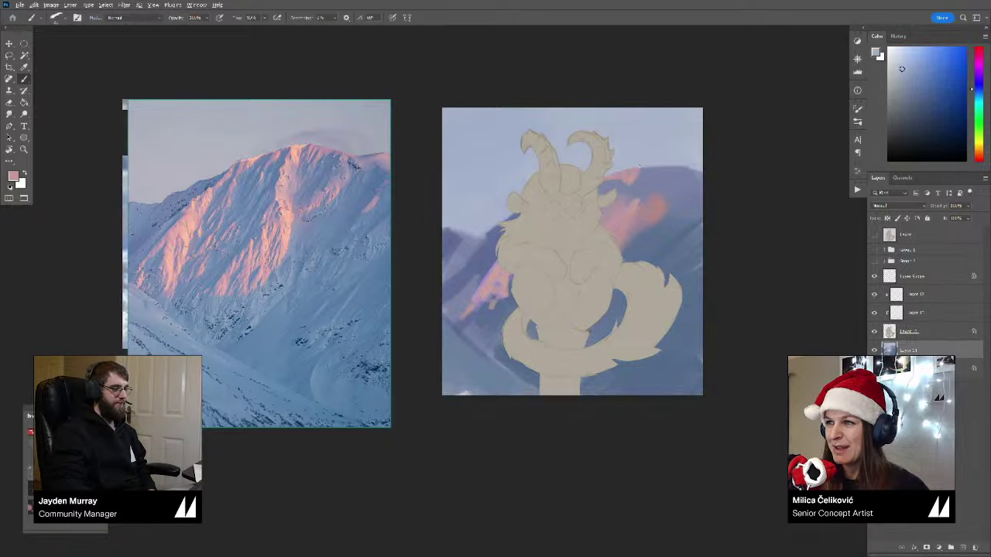
pyautogui.keyDown('alt'); pyautogui.click(637, 173); pyautogui.keyUp('alt')
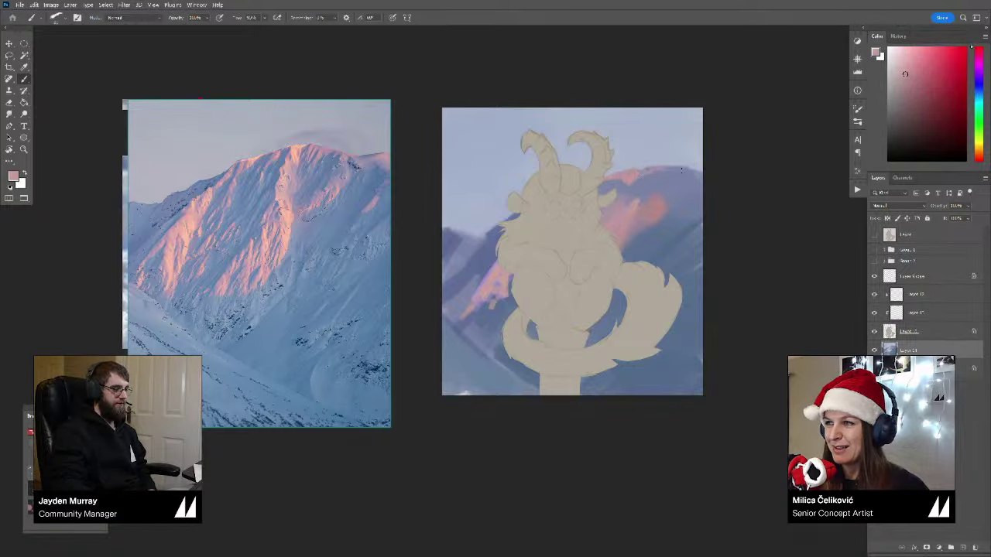
pyautogui.keyDown('alt'); pyautogui.click(656, 160); pyautogui.keyUp('alt')
pyautogui.moveTo(661, 164); pyautogui.dragTo(687, 169)
pyautogui.keyDown('alt'); pyautogui.click(652, 169); pyautogui.keyUp('alt')
pyautogui.keyDown('alt'); pyautogui.click(650, 174); pyautogui.keyUp('alt')
pyautogui.keyDown('alt'); pyautogui.click(666, 160); pyautogui.keyUp('alt')
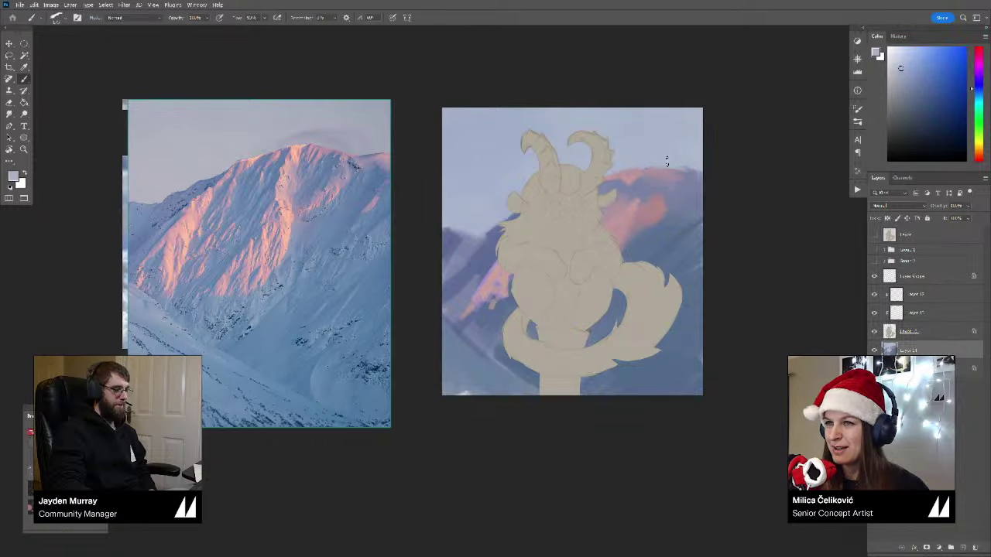
pyautogui.keyDown('alt'); pyautogui.click(616, 174); pyautogui.keyUp('alt')
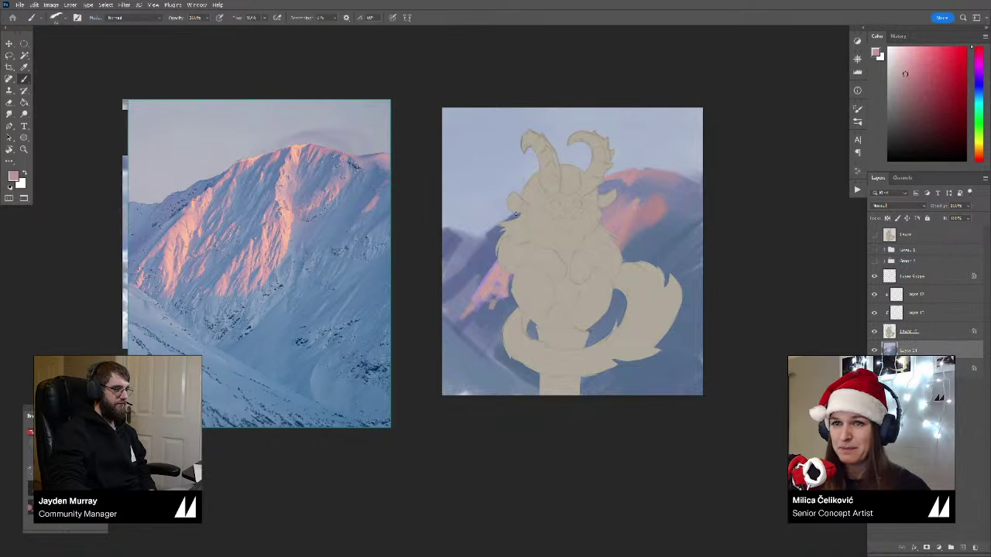
# Step: Paint darker slate-blue shadows across the lower background and the foreground slope around the creature's perch
pyautogui.keyDown('alt'); pyautogui.click(494, 234); pyautogui.keyUp('alt')
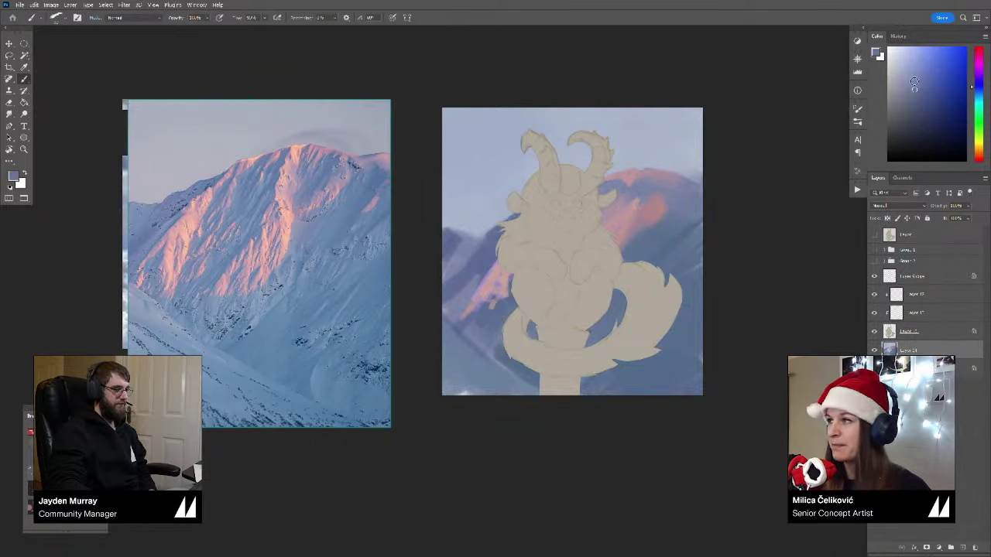
pyautogui.click(919, 96)
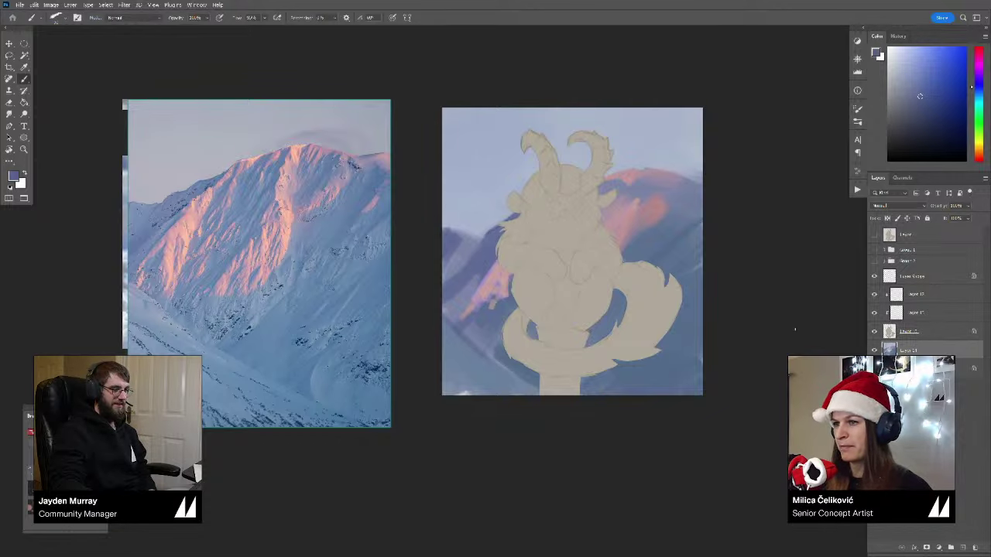
pyautogui.press('z')
pyautogui.moveTo(579, 266)
pyautogui.mouseDown()
pyautogui.moveTo(551, 311)
pyautogui.moveTo(568, 318)
pyautogui.mouseUp()
pyautogui.press('b')
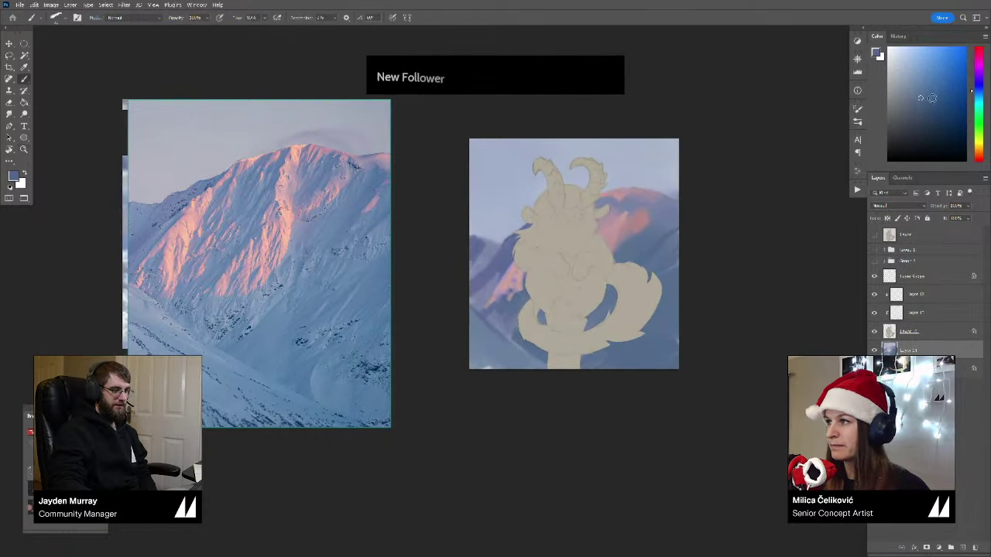
pyautogui.click(979, 89)
pyautogui.click(917, 111)
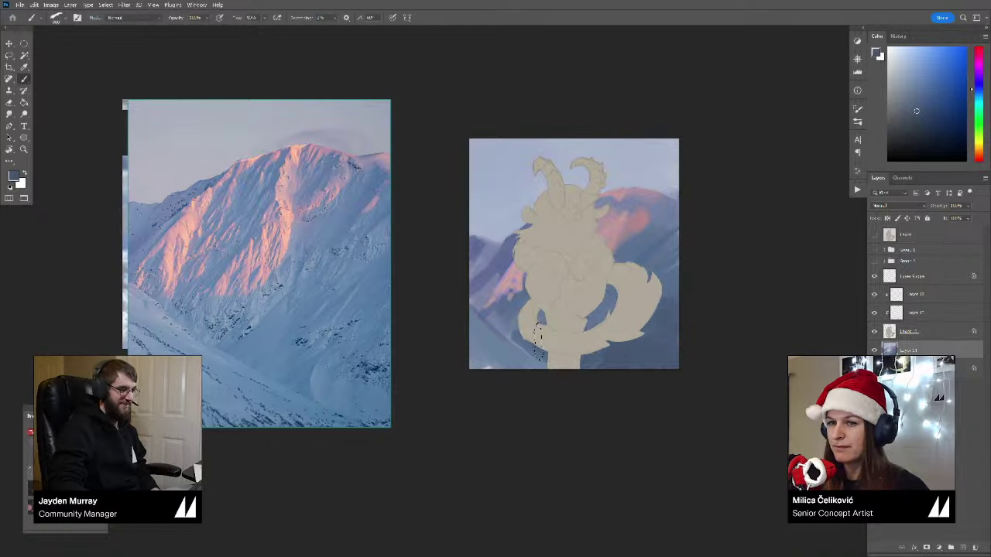
pyautogui.press('[')
pyautogui.press('[')
pyautogui.press('[')
pyautogui.moveTo(519, 362); pyautogui.dragTo(501, 367)
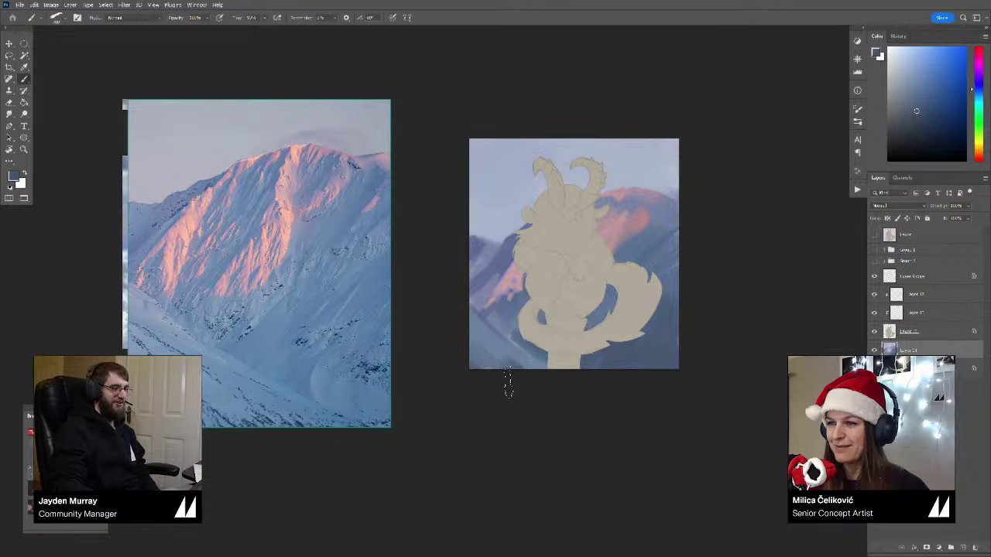
# Step: Blend the lower edge of the pink-lit slope opposite the tail with sampled mountain colors and a smaller brush
pyautogui.scroll(2, 587, 325)
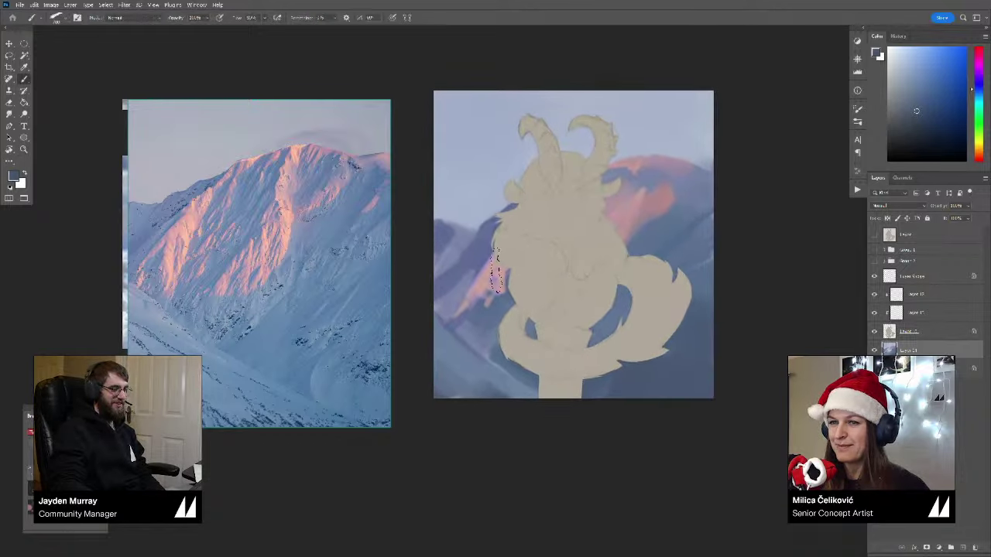
pyautogui.press('[')
pyautogui.press('[')
pyautogui.press('[')
pyautogui.press('[')
pyautogui.keyDown('alt'); pyautogui.click(488, 313); pyautogui.keyUp('alt')
pyautogui.moveTo(483, 313)
pyautogui.mouseDown()
pyautogui.moveTo(491, 286)
pyautogui.moveTo(452, 318)
pyautogui.moveTo(466, 290)
pyautogui.mouseUp()
pyautogui.keyDown('alt'); pyautogui.click(476, 308); pyautogui.keyUp('alt')
pyautogui.keyDown('alt'); pyautogui.click(456, 302); pyautogui.keyUp('alt')
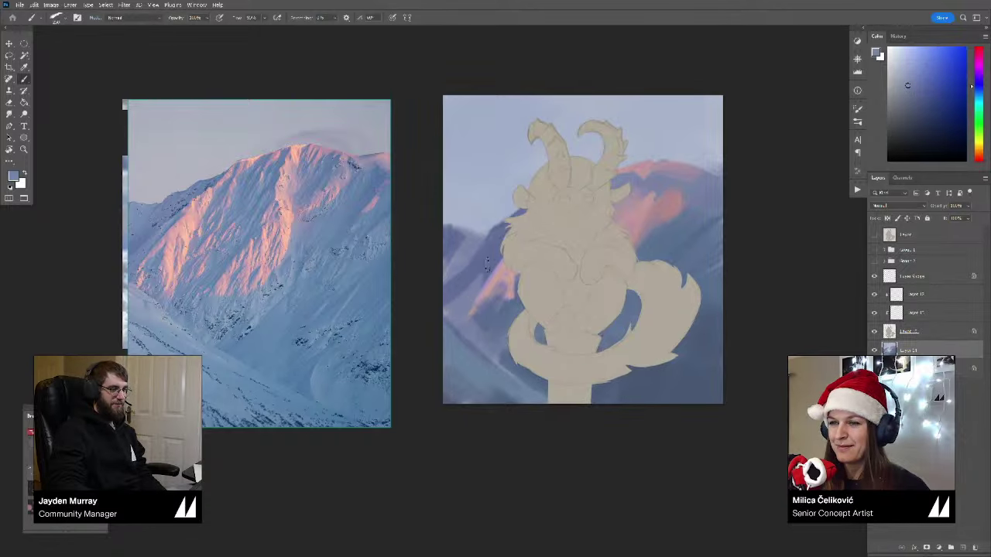
# Step: Add small light grayish-blue strokes to the hill slopes opposite the tail with a reduced brush
pyautogui.keyDown('alt'); pyautogui.click(486, 265); pyautogui.keyUp('alt')
pyautogui.click(975, 91)
pyautogui.click(914, 82)
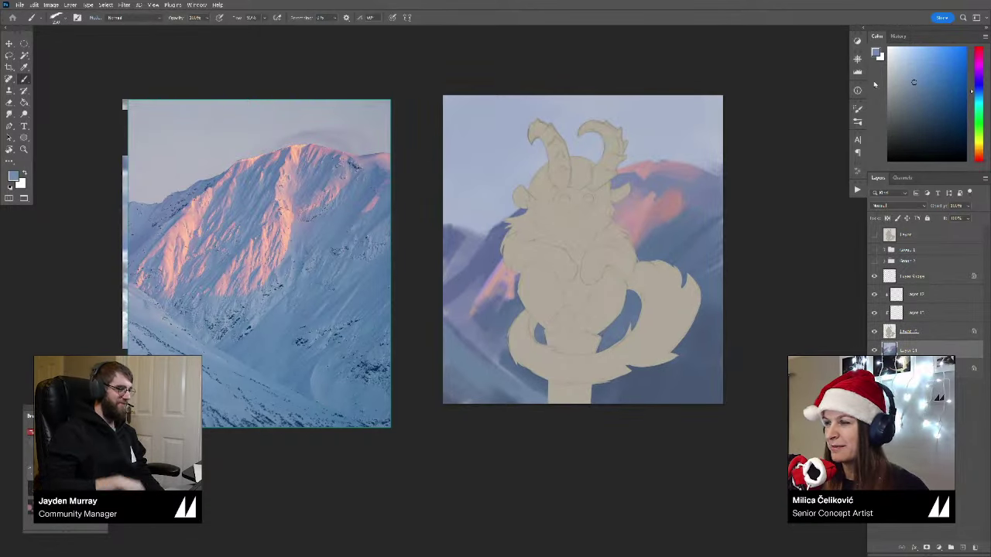
pyautogui.press('[')
pyautogui.press('[')
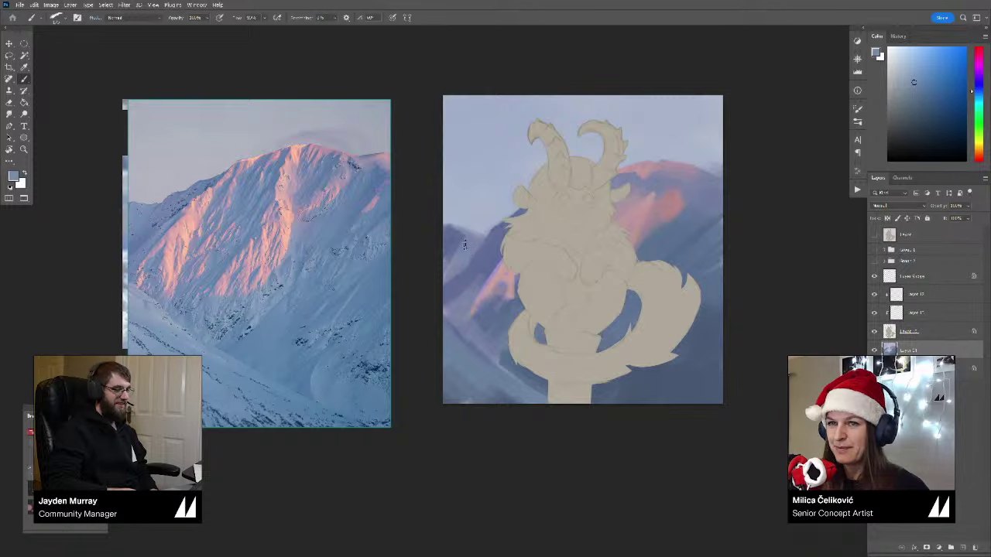
pyautogui.moveTo(540, 257); pyautogui.dragTo(534, 249)
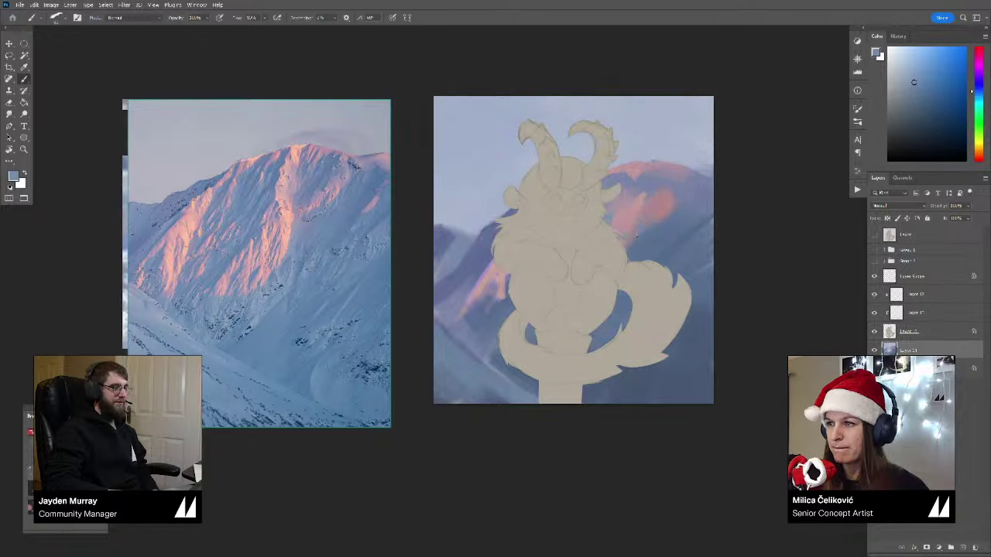
# Step: Break up the pink light on both mountain slopes with small violet-blue strokes and sampled slope colors
pyautogui.moveTo(980, 89); pyautogui.dragTo(980, 83)
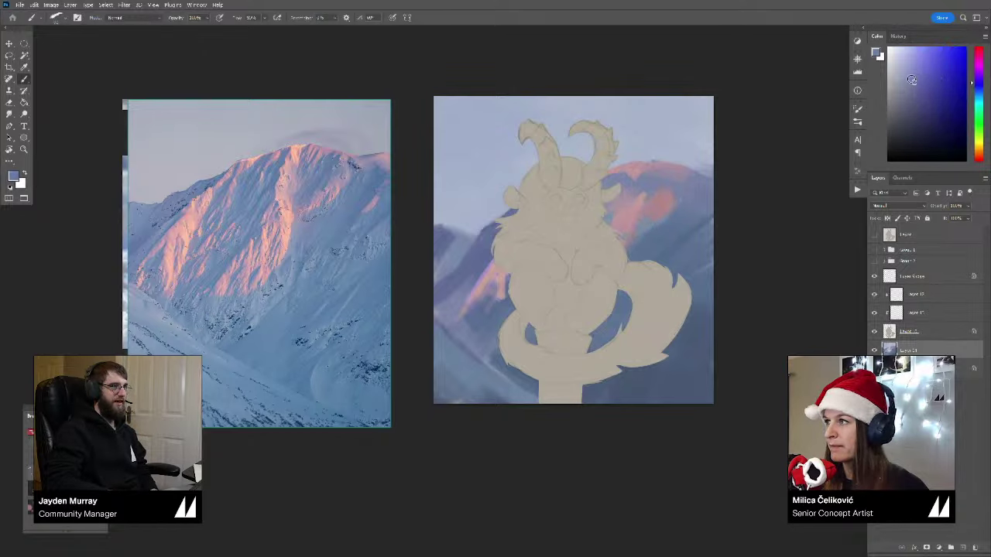
pyautogui.click(910, 77)
pyautogui.moveTo(911, 78); pyautogui.dragTo(917, 74)
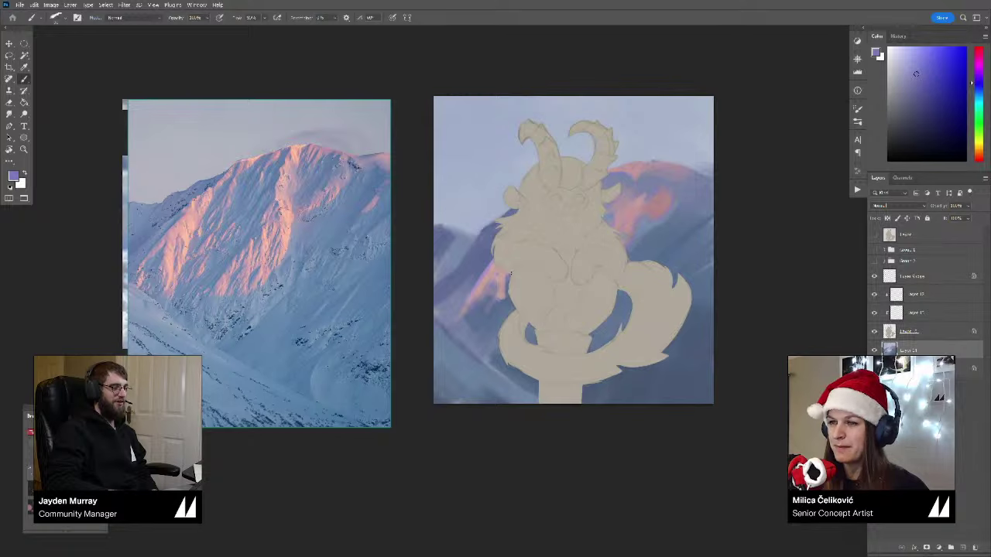
pyautogui.keyDown('alt'); pyautogui.click(505, 295); pyautogui.keyUp('alt')
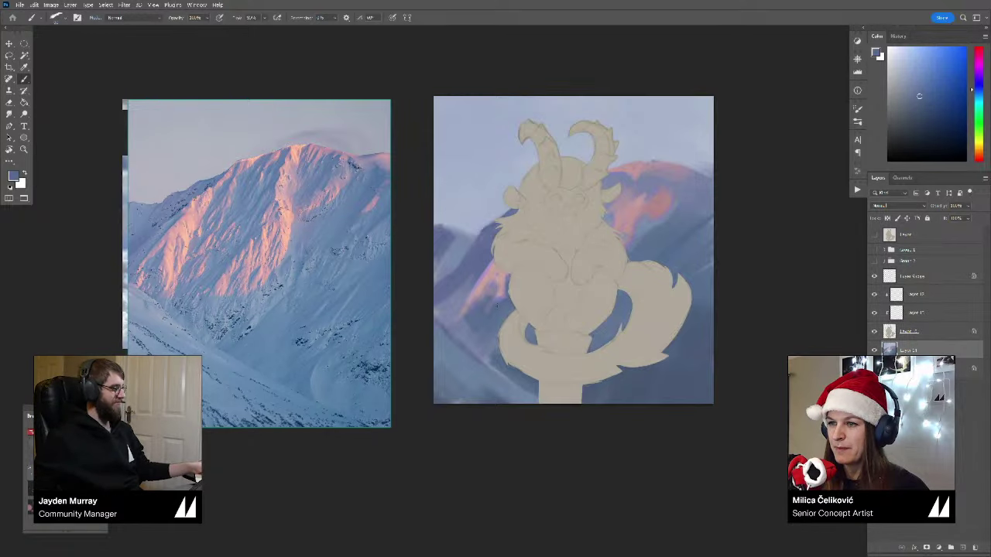
pyautogui.keyDown('alt'); pyautogui.click(482, 306); pyautogui.keyUp('alt')
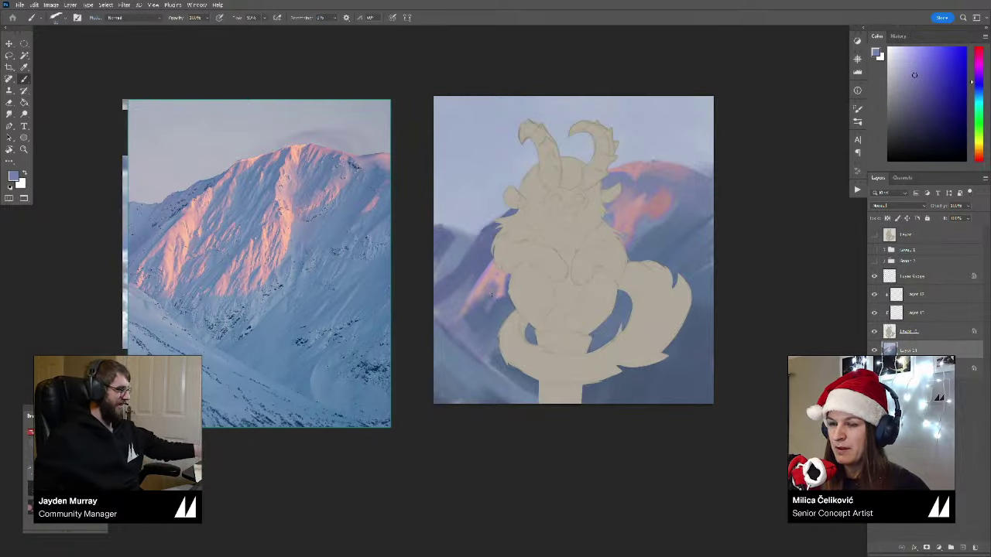
pyautogui.keyDown('alt'); pyautogui.click(481, 306); pyautogui.keyUp('alt')
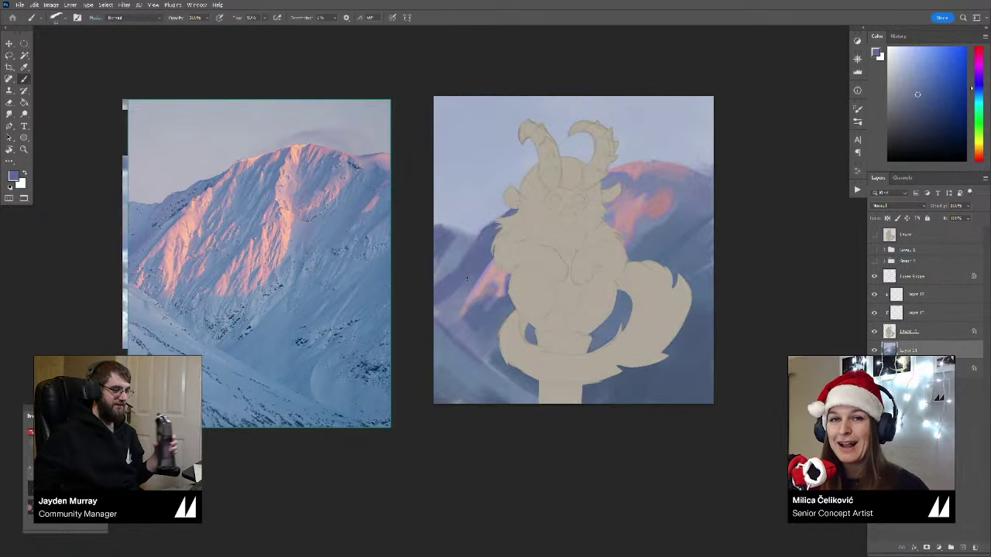
# Step: Rework the pink light patch on the mountain beside the creature's ear using pink tones sampled from the slope
pyautogui.moveTo(545, 246)
pyautogui.mouseDown()
pyautogui.moveTo(534, 271)
pyautogui.moveTo(565, 291)
pyautogui.mouseUp()
pyautogui.press('z')
pyautogui.moveTo(585, 275); pyautogui.dragTo(587, 276)
pyautogui.moveTo(600, 248)
pyautogui.mouseDown()
pyautogui.moveTo(604, 258)
pyautogui.moveTo(631, 243)
pyautogui.mouseUp()
pyautogui.press('b')
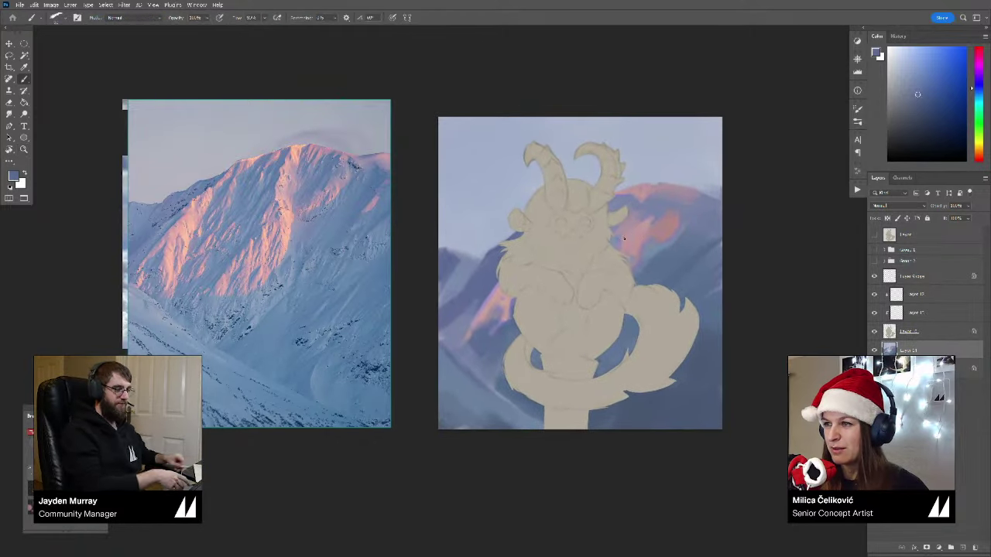
pyautogui.keyDown('alt'); pyautogui.click(637, 231); pyautogui.keyUp('alt')
pyautogui.keyDown('alt'); pyautogui.click(650, 220); pyautogui.keyUp('alt')
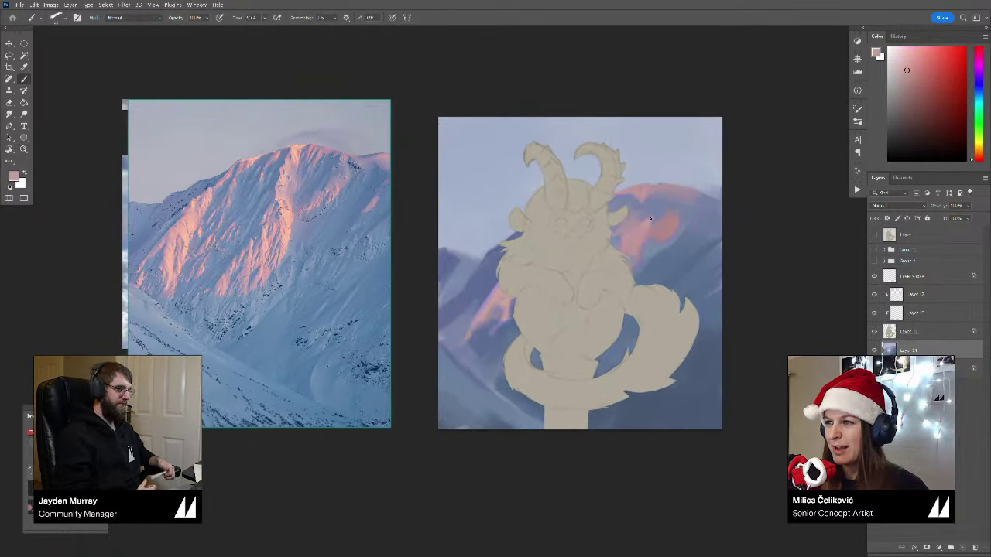
pyautogui.moveTo(639, 216); pyautogui.dragTo(659, 218)
pyautogui.keyDown('alt'); pyautogui.click(655, 212); pyautogui.keyUp('alt')
pyautogui.keyDown('alt'); pyautogui.click(660, 219); pyautogui.keyUp('alt')
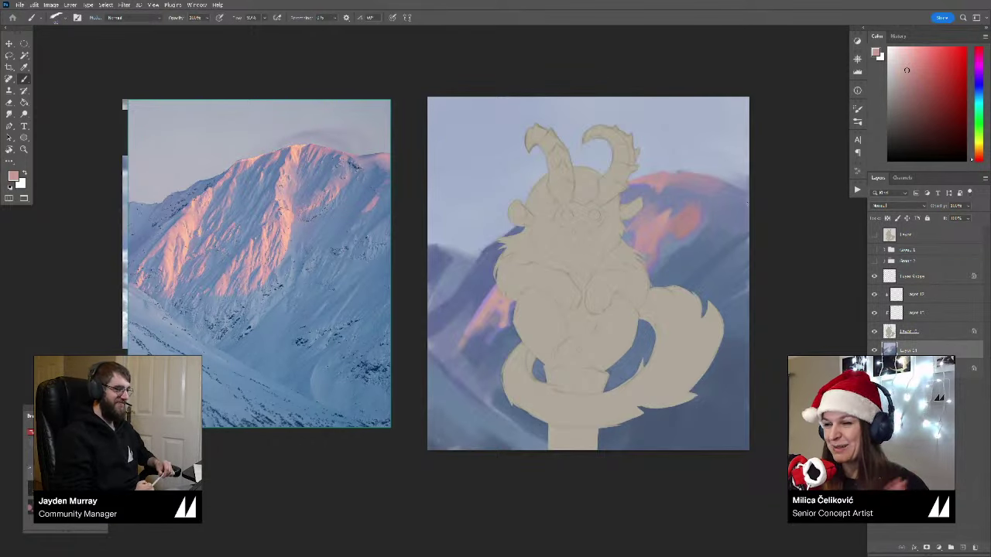
# Step: Mix a lighter, warmer peach pink from the ridge color and paint highlights into the sunlit patch beside the creature's head
pyautogui.keyDown('alt'); pyautogui.click(663, 181); pyautogui.keyUp('alt')
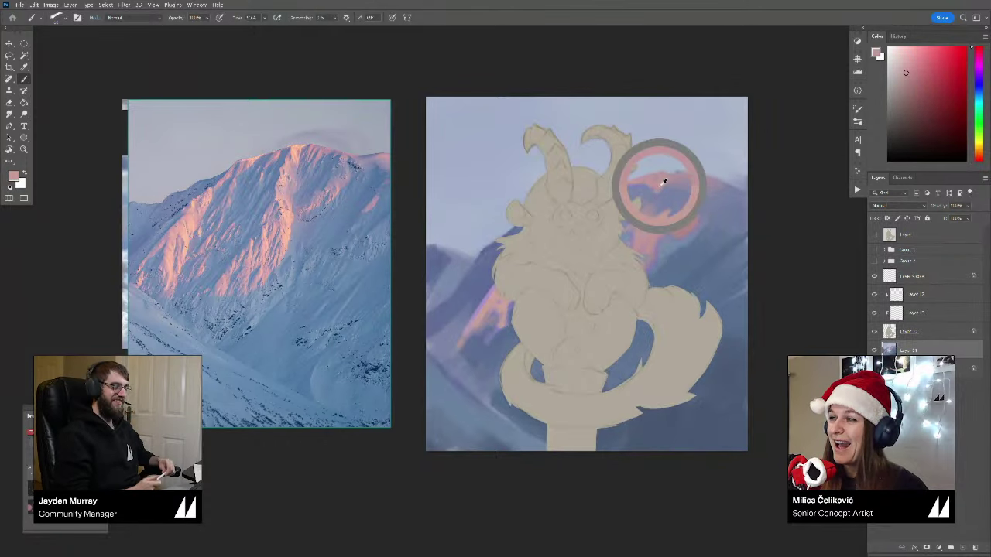
pyautogui.click(980, 157)
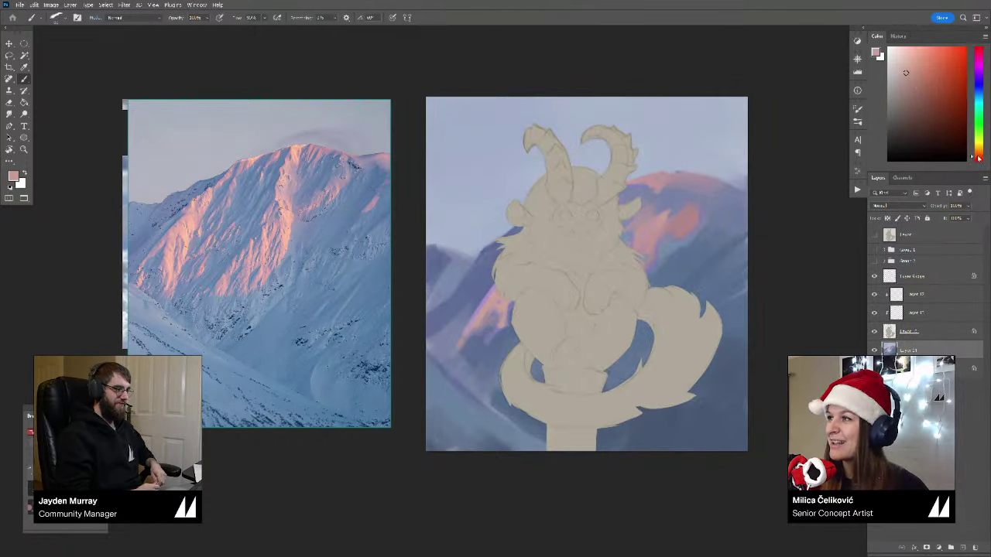
pyautogui.moveTo(906, 70); pyautogui.dragTo(907, 64)
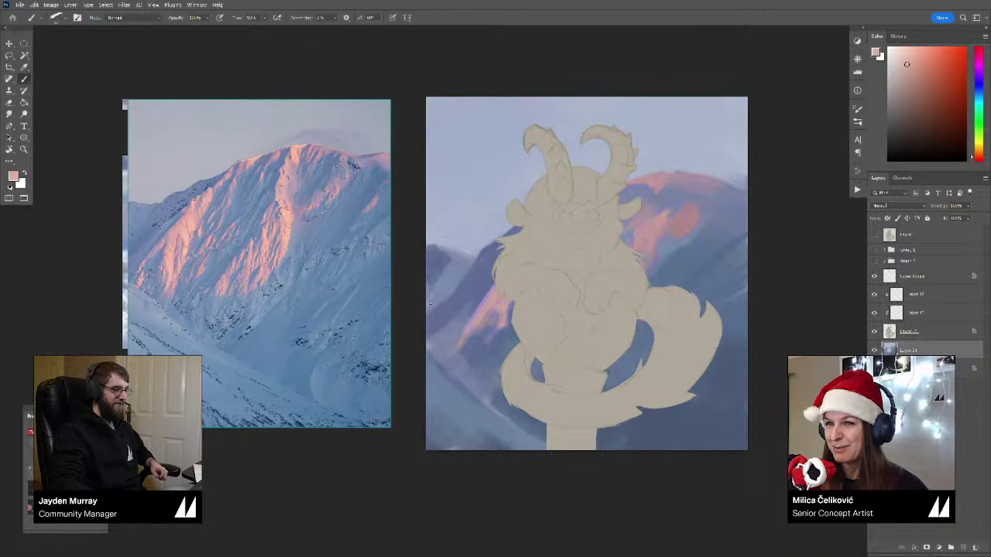
pyautogui.moveTo(657, 241); pyautogui.dragTo(656, 243)
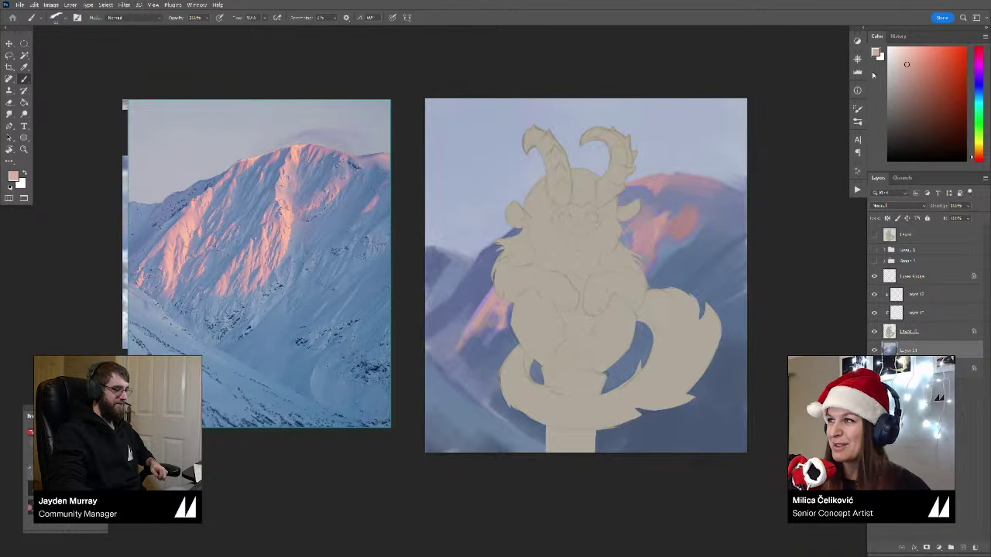
pyautogui.click(908, 61)
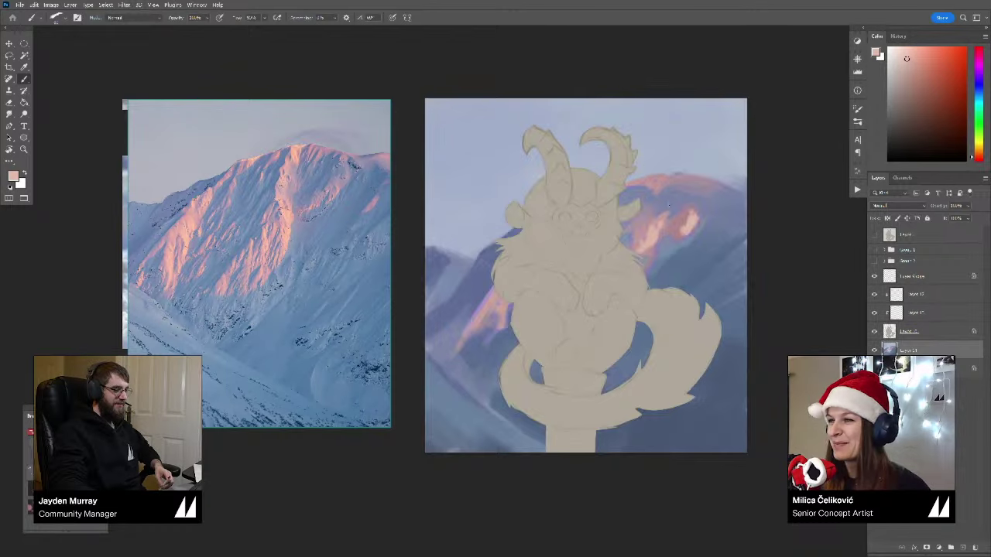
pyautogui.moveTo(668, 218); pyautogui.dragTo(658, 221)
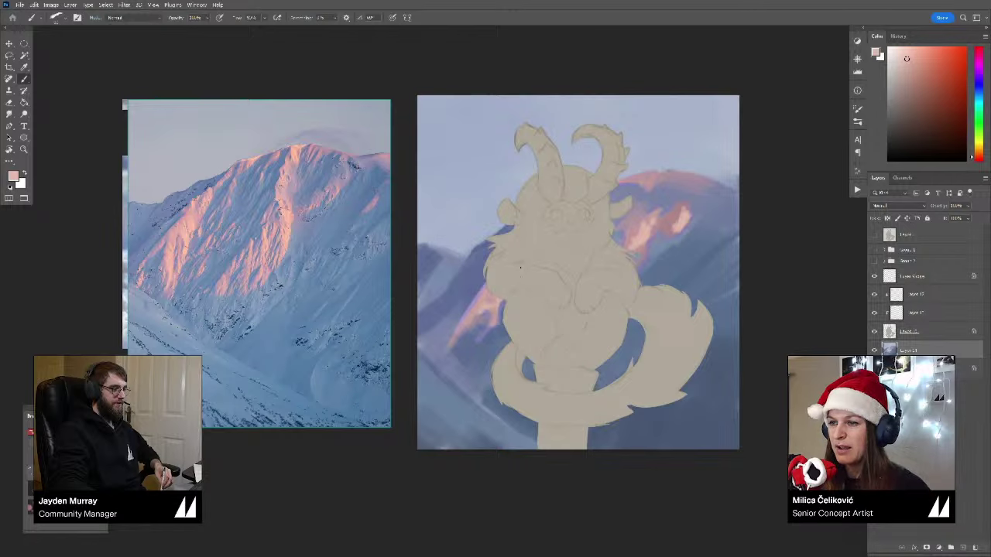
pyautogui.moveTo(640, 244); pyautogui.dragTo(627, 254)
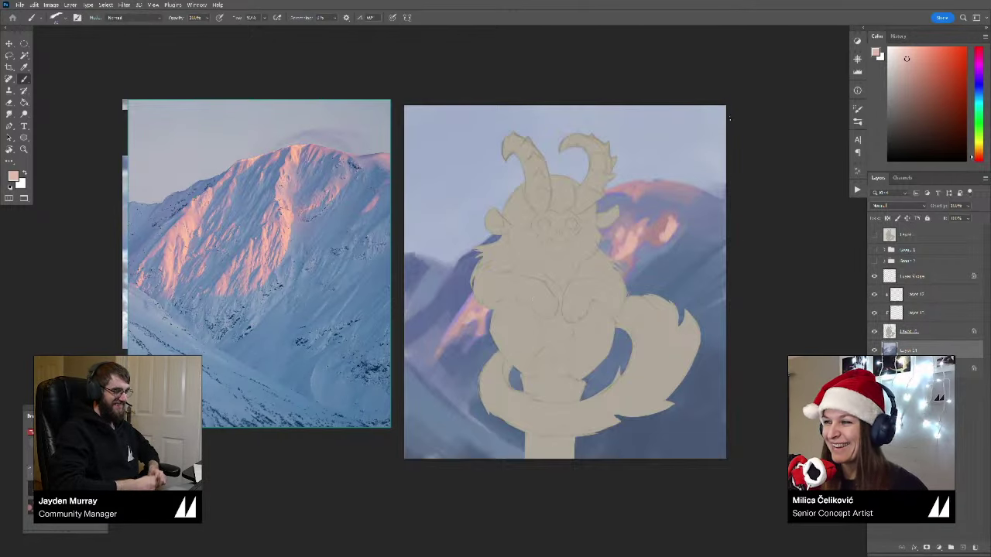
# Step: Brighten the summit ridge beside the horn with coral strokes and refine its edges with sampled sky and violet shadow colors
pyautogui.moveTo(686, 199); pyautogui.dragTo(683, 196)
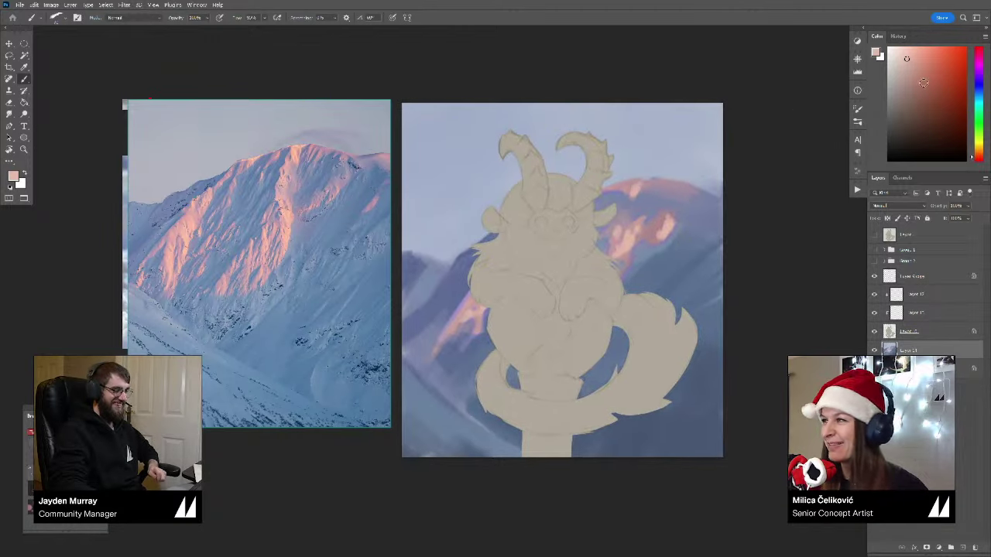
pyautogui.keyDown('alt'); pyautogui.click(633, 196); pyautogui.keyUp('alt')
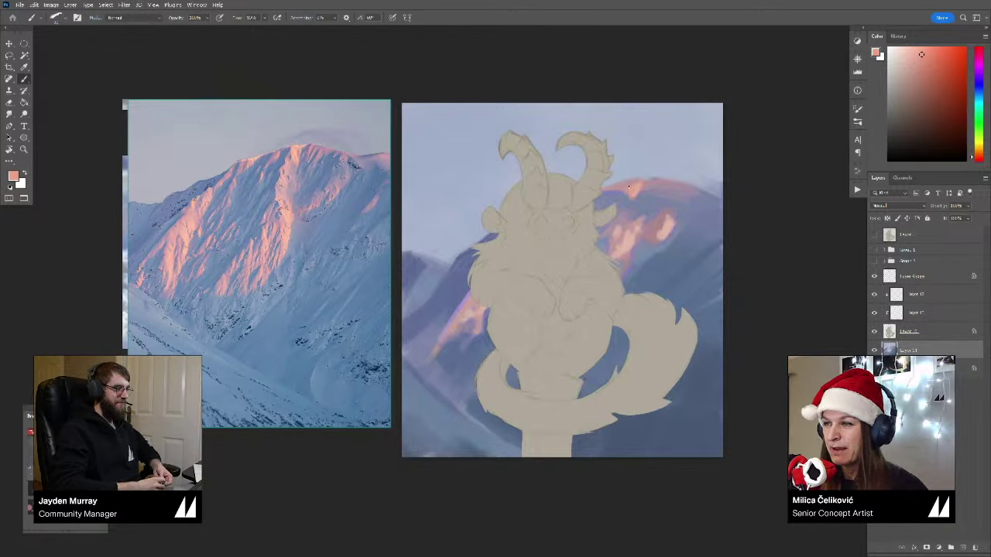
pyautogui.keyDown('alt'); pyautogui.click(633, 188); pyautogui.keyUp('alt')
pyautogui.keyDown('alt'); pyautogui.click(633, 189); pyautogui.keyUp('alt')
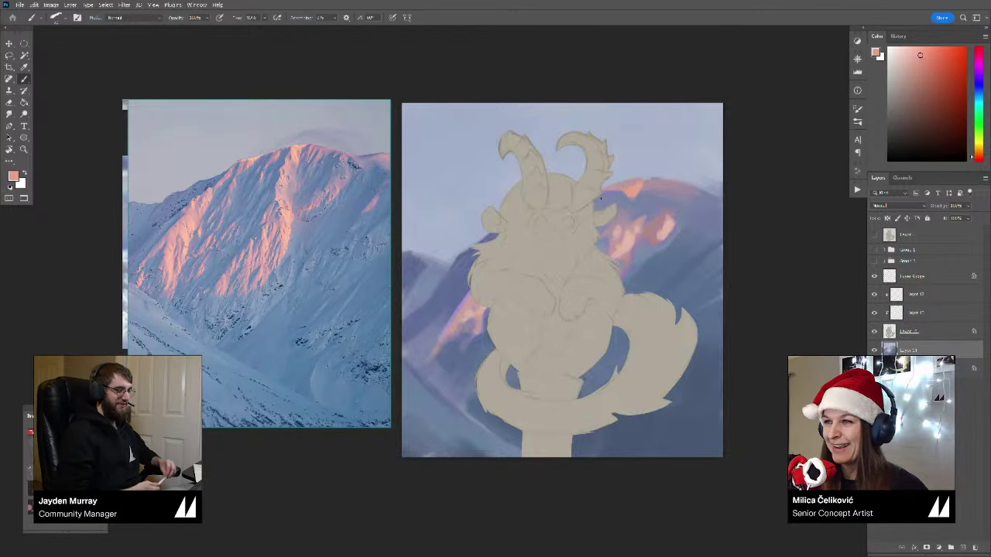
pyautogui.keyDown('alt'); pyautogui.click(614, 189); pyautogui.keyUp('alt')
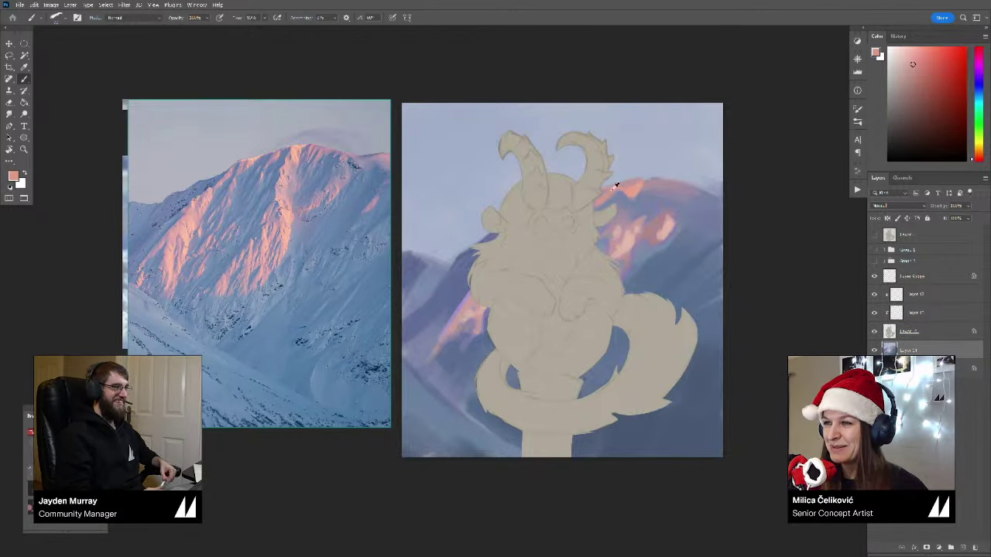
pyautogui.keyDown('alt'); pyautogui.click(616, 186); pyautogui.keyUp('alt')
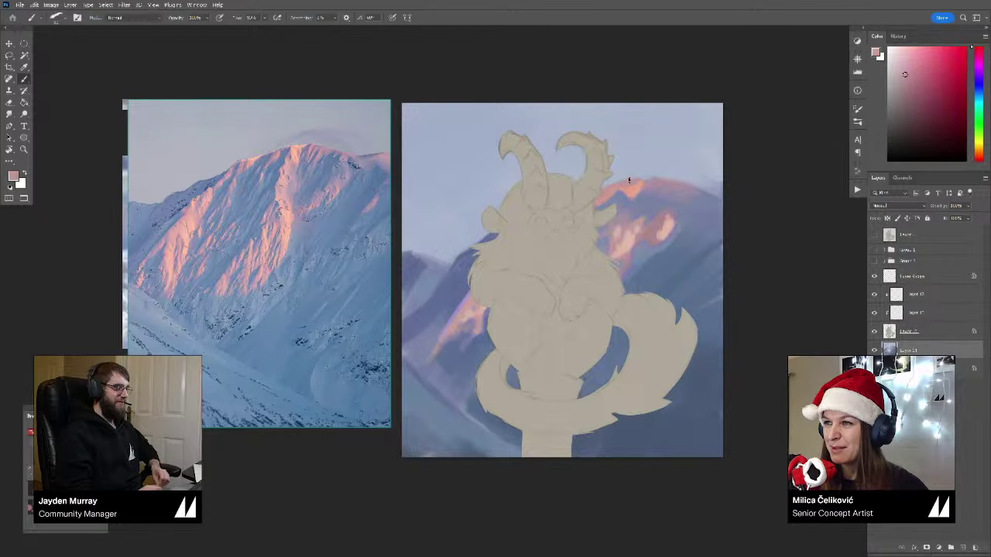
pyautogui.keyDown('alt'); pyautogui.click(629, 180); pyautogui.keyUp('alt')
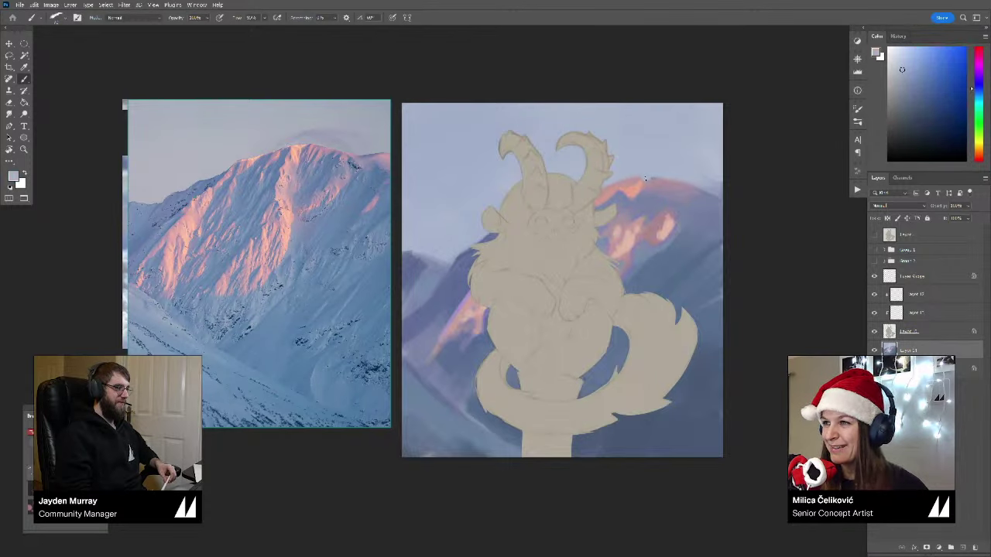
pyautogui.keyDown('alt'); pyautogui.click(639, 194); pyautogui.keyUp('alt')
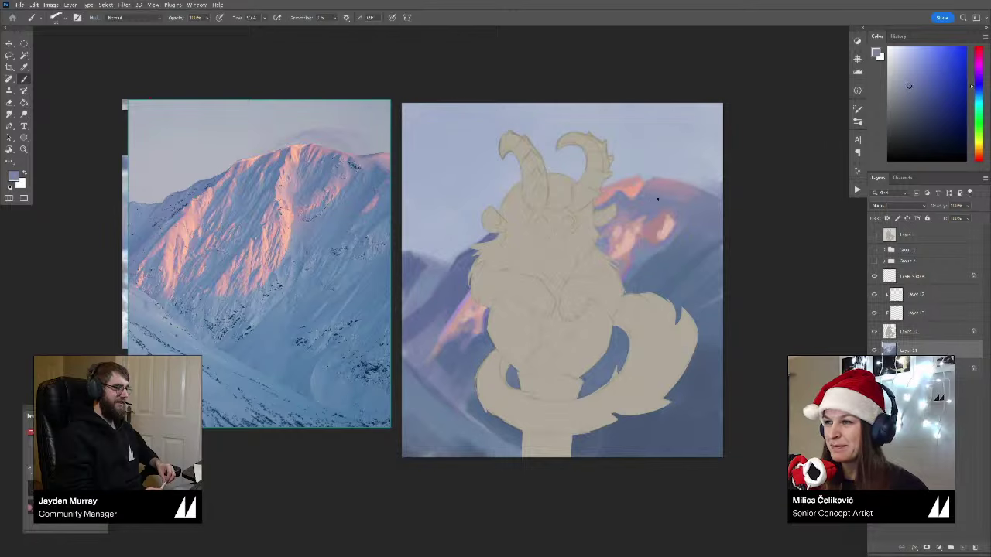
# Step: Extend the coral light along the ridge to the canvas edge and blend it into the slope with sampled pinks and violets
pyautogui.keyDown('alt'); pyautogui.click(673, 192); pyautogui.keyUp('alt')
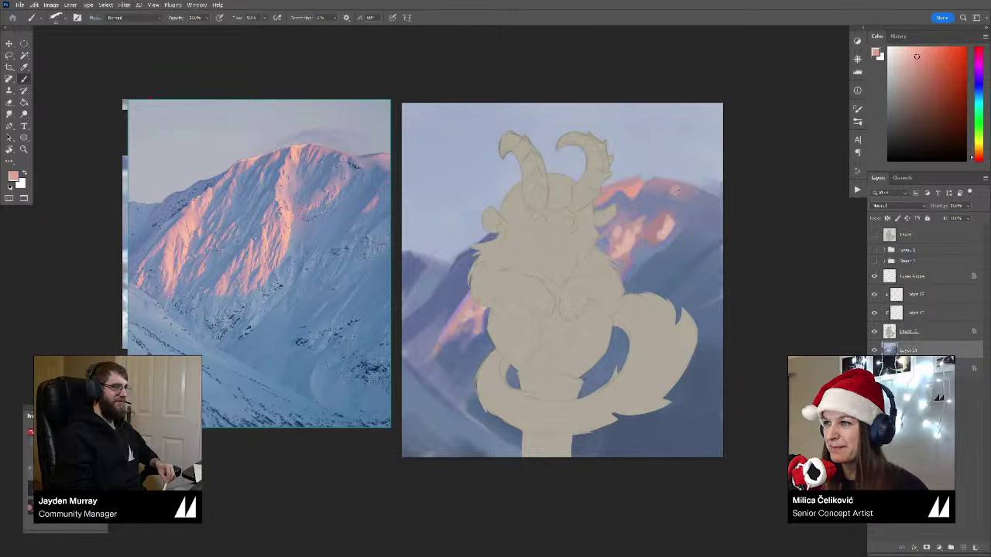
pyautogui.keyDown('alt'); pyautogui.click(679, 189); pyautogui.keyUp('alt')
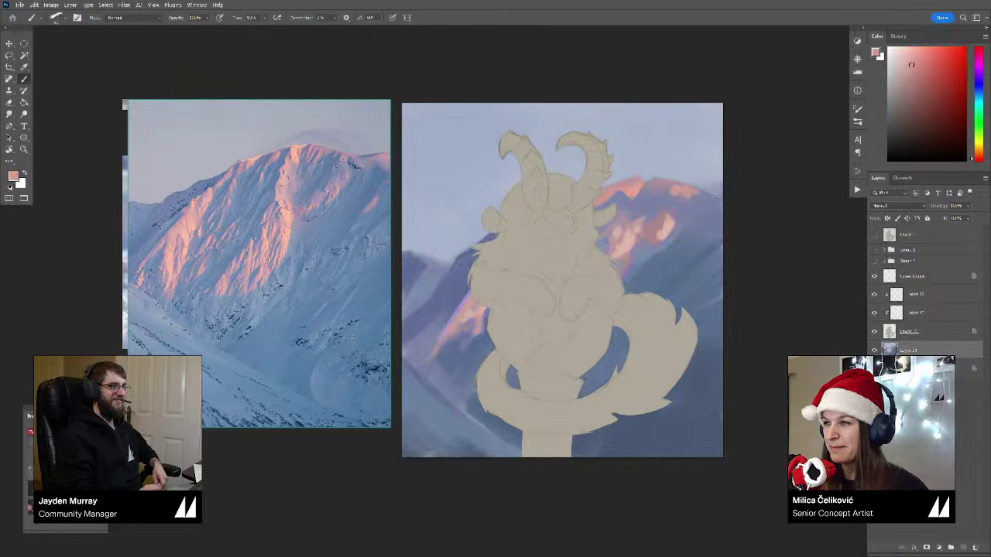
pyautogui.moveTo(714, 200)
pyautogui.mouseDown()
pyautogui.moveTo(723, 194)
pyautogui.moveTo(699, 209)
pyautogui.mouseUp()
pyautogui.keyDown('alt'); pyautogui.click(707, 202); pyautogui.keyUp('alt')
pyautogui.keyDown('alt'); pyautogui.click(701, 211); pyautogui.keyUp('alt')
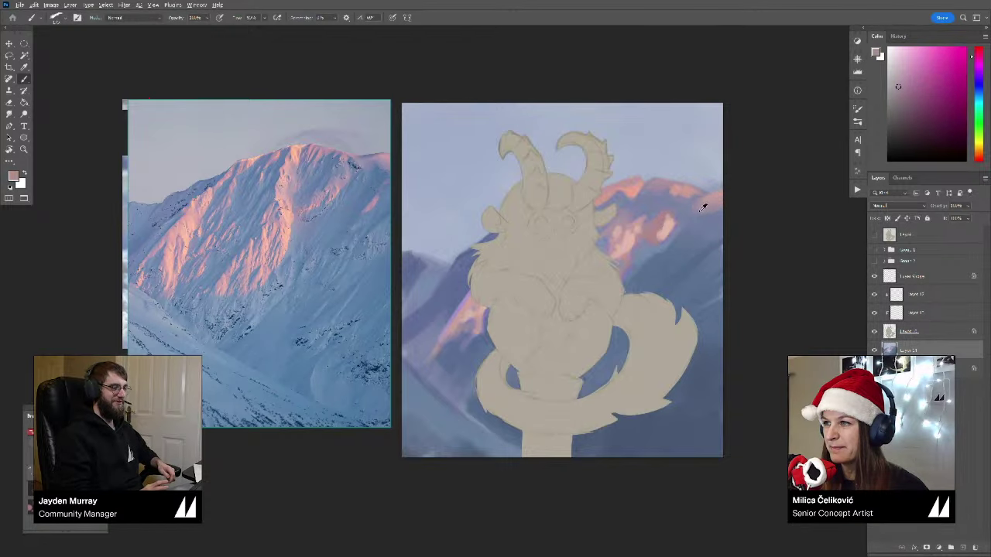
pyautogui.keyDown('alt'); pyautogui.click(703, 208); pyautogui.keyUp('alt')
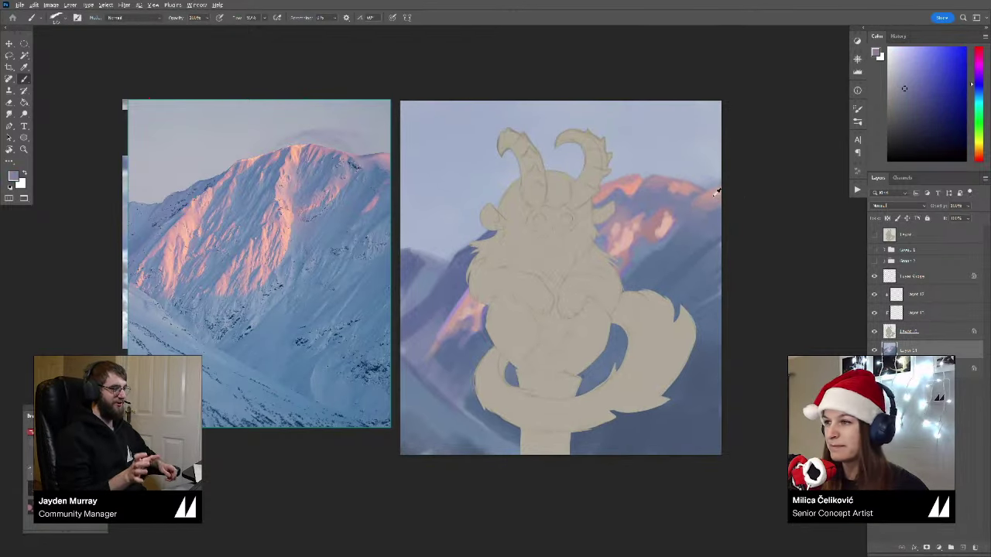
pyautogui.keyDown('alt'); pyautogui.click(717, 191); pyautogui.keyUp('alt')
# Step: Mirror the canvas view horizontally and view the painting at a reduced size to check the composition against the mountain reference
pyautogui.keyDown('alt'); pyautogui.scroll(-5, 631, 248); pyautogui.keyUp('alt')
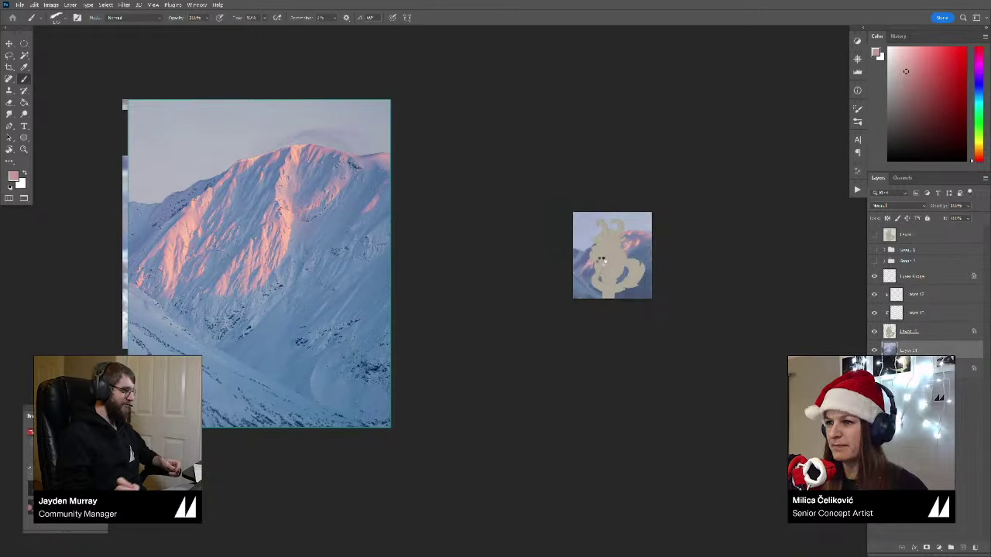
pyautogui.moveTo(625, 238)
pyautogui.mouseDown()
pyautogui.moveTo(641, 264)
pyautogui.moveTo(626, 255)
pyautogui.mouseUp()
pyautogui.moveTo(251, 325); pyautogui.dragTo(288, 341)
pyautogui.moveTo(496, 406)
pyautogui.mouseDown()
pyautogui.moveTo(561, 391)
pyautogui.moveTo(537, 398)
pyautogui.mouseUp()
pyautogui.moveTo(581, 331)
pyautogui.mouseDown()
pyautogui.moveTo(556, 336)
pyautogui.moveTo(557, 354)
pyautogui.mouseUp()
pyautogui.press('b')
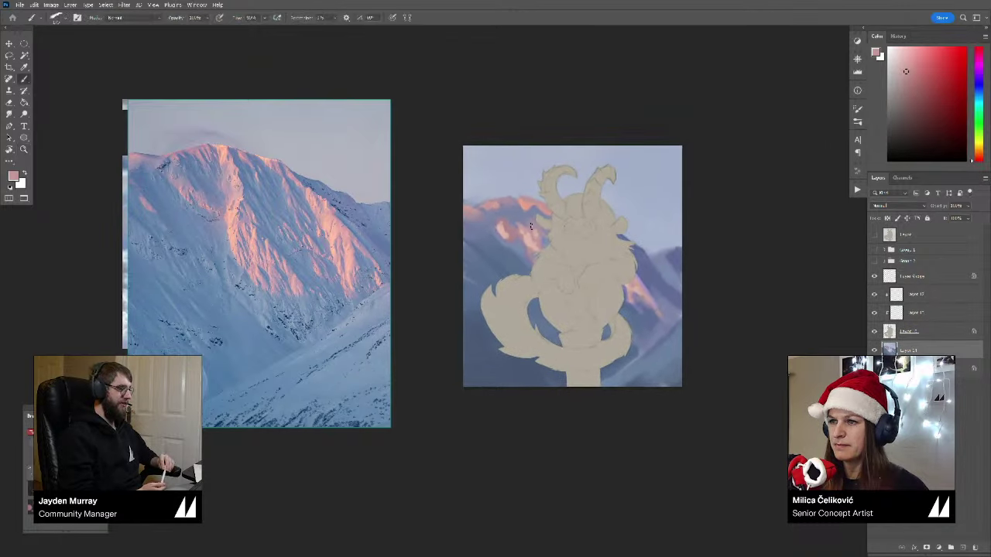
# Step: Add a coral glow to the sunlit slopes with a soft round brush, blending the lower edge opposite the tail with sampled colors
pyautogui.keyDown('alt'); pyautogui.click(540, 205); pyautogui.keyUp('alt')
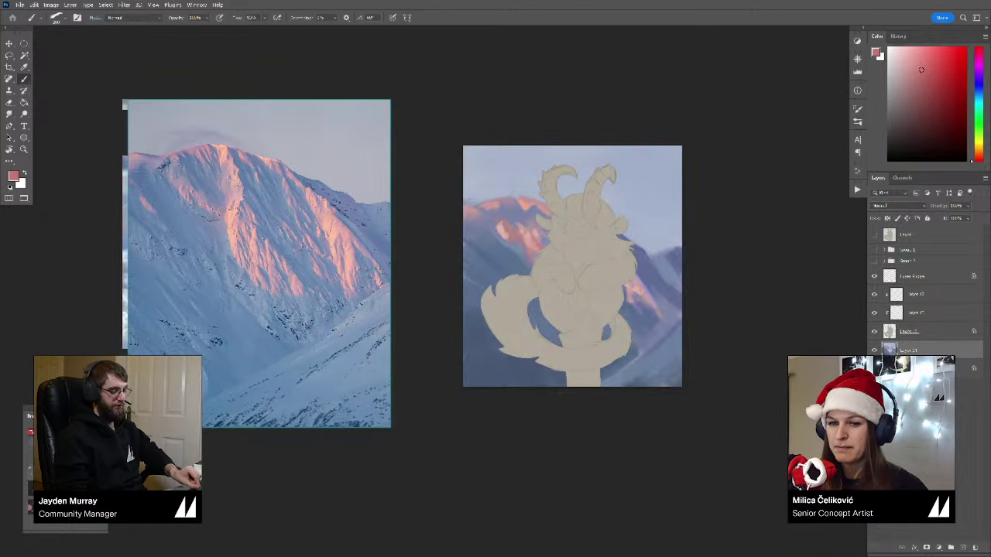
pyautogui.click(62, 457)
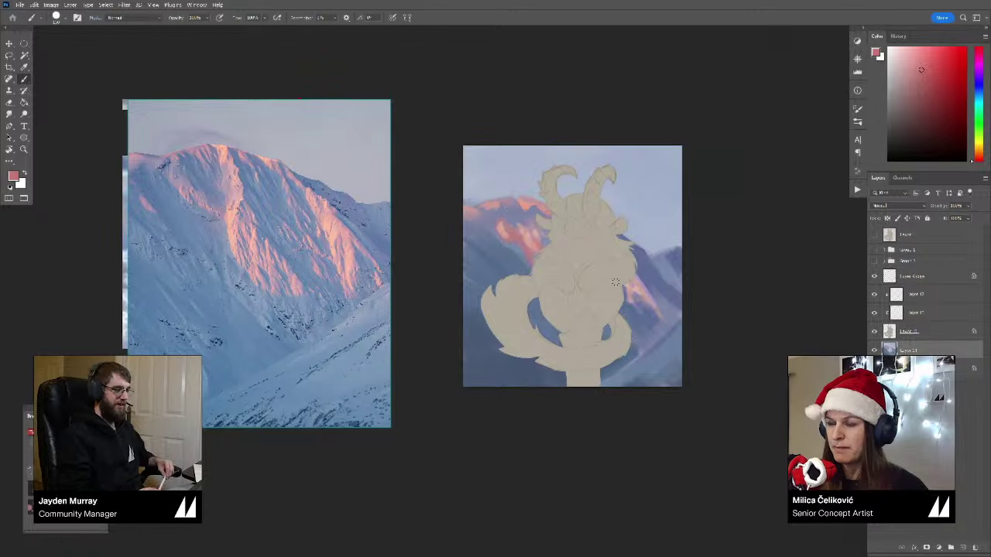
pyautogui.moveTo(616, 282); pyautogui.dragTo(608, 281)
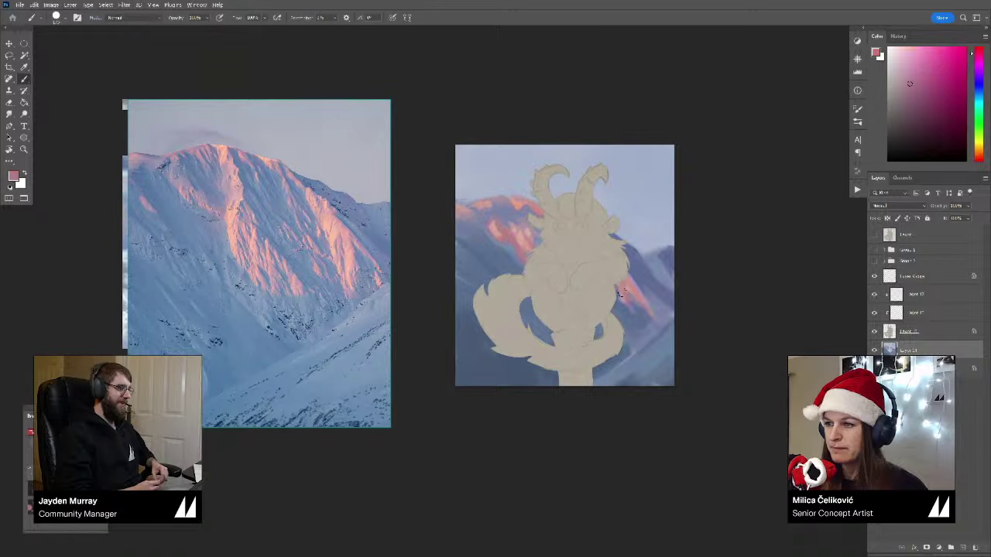
pyautogui.keyDown('alt'); pyautogui.click(628, 298); pyautogui.keyUp('alt')
pyautogui.keyDown('alt'); pyautogui.click(629, 317); pyautogui.keyUp('alt')
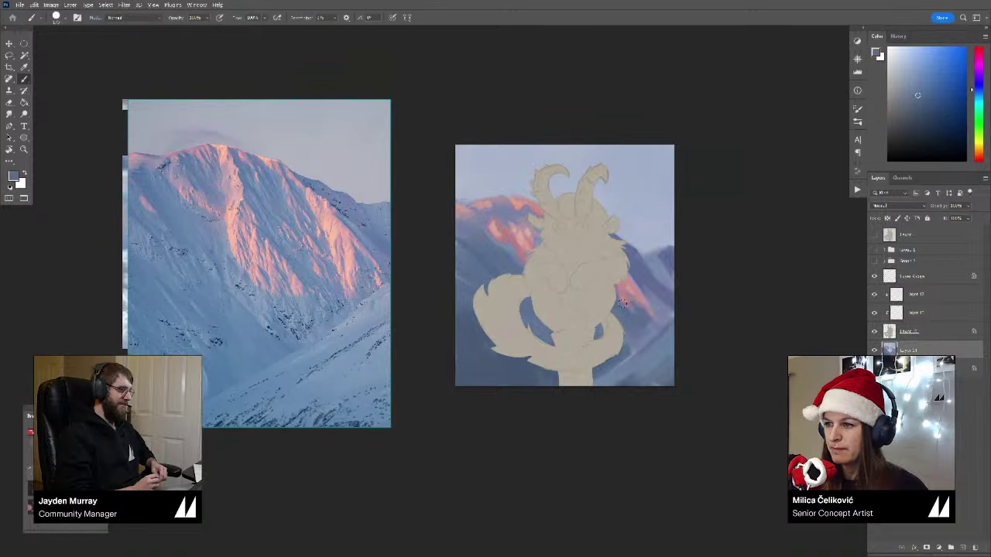
pyautogui.keyDown('alt'); pyautogui.click(640, 286); pyautogui.keyUp('alt')
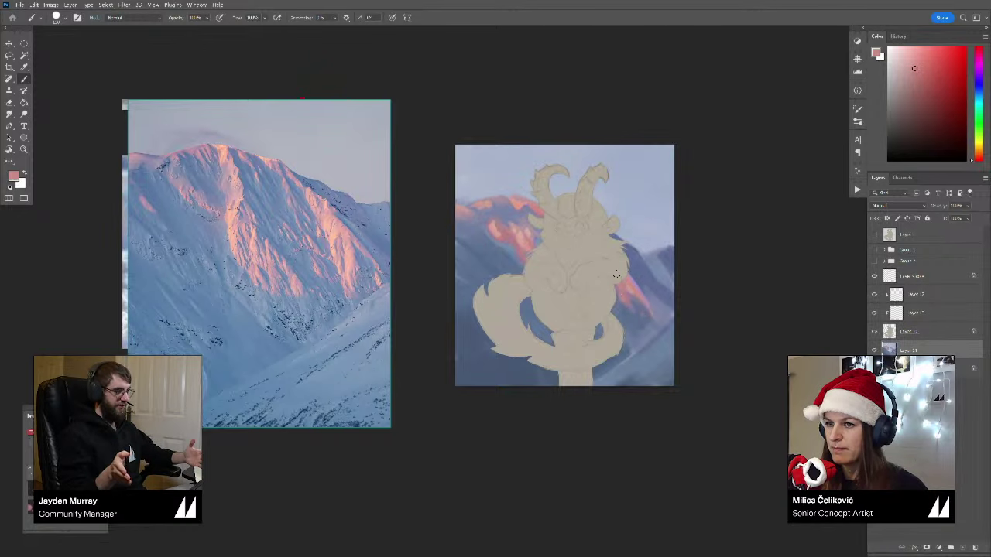
pyautogui.keyDown('alt'); pyautogui.click(620, 288); pyautogui.keyUp('alt')
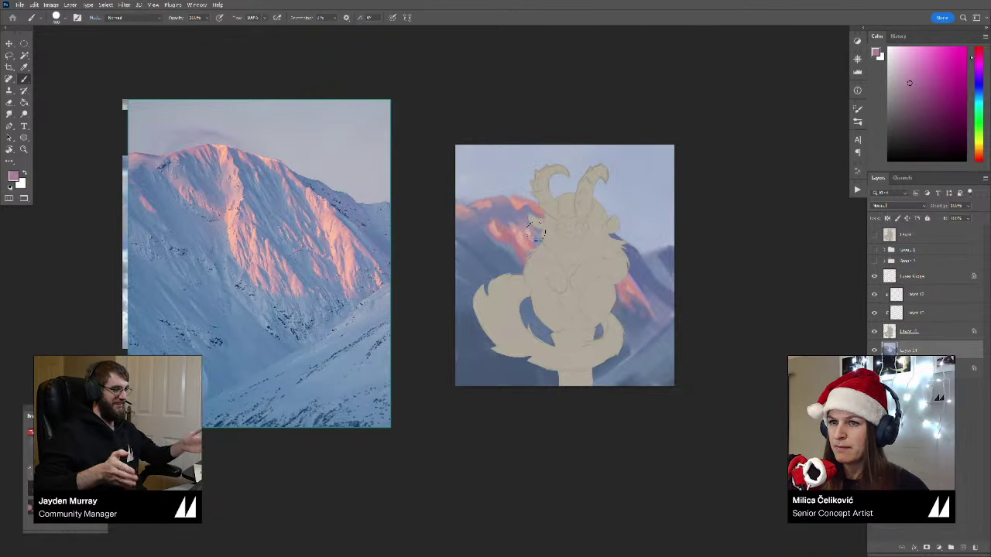
# Step: Glaze more saturated blue over the shadowed slopes and foreground with the soft round brush, and return the mirrored view to normal
pyautogui.keyDown('alt'); pyautogui.click(505, 249); pyautogui.keyUp('alt')
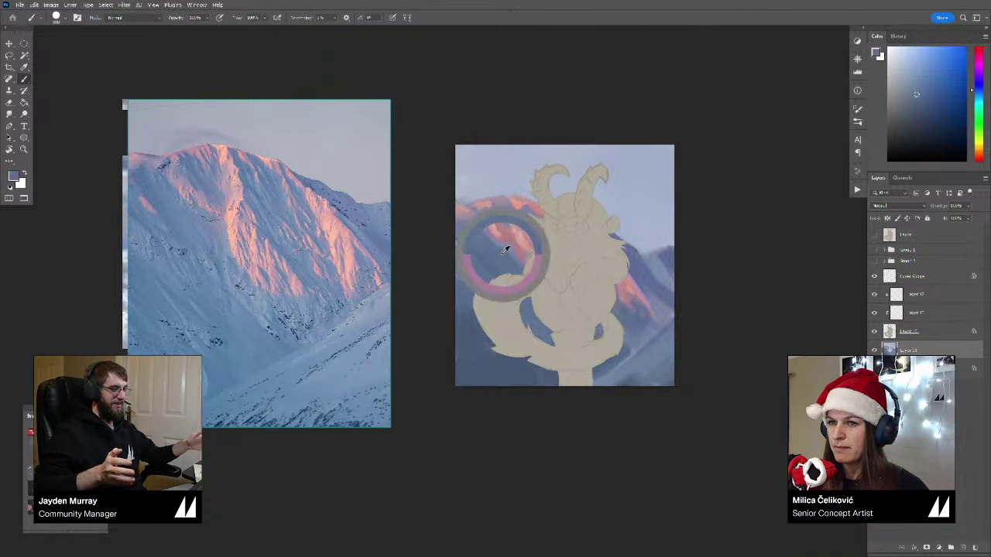
pyautogui.click(925, 84)
pyautogui.press('[')
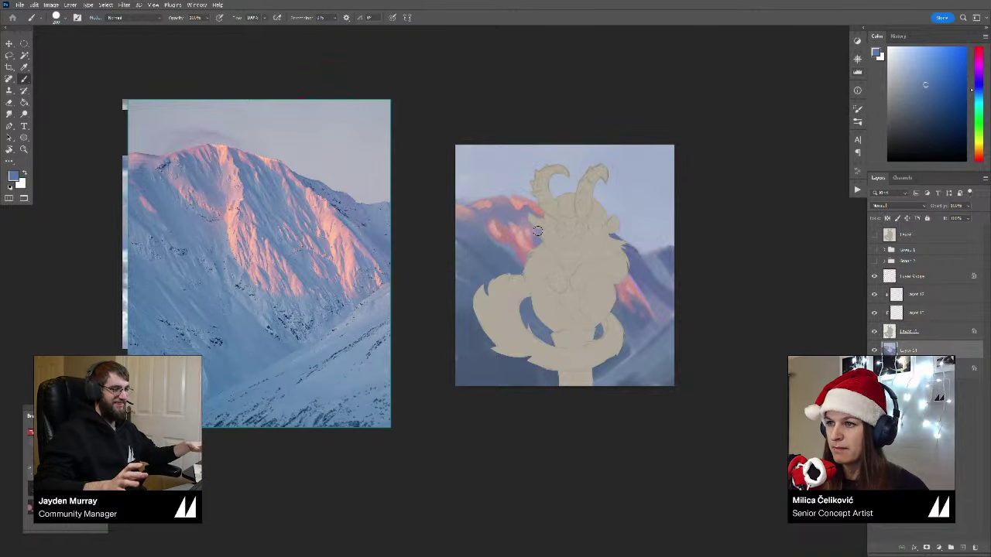
pyautogui.keyDown('alt'); pyautogui.click(635, 171); pyautogui.keyUp('alt')
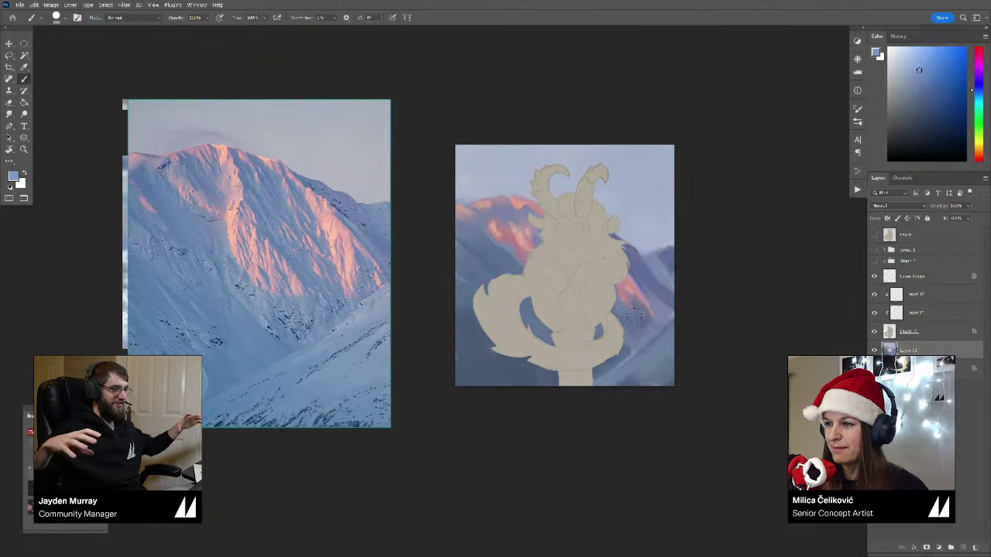
pyautogui.click(929, 75)
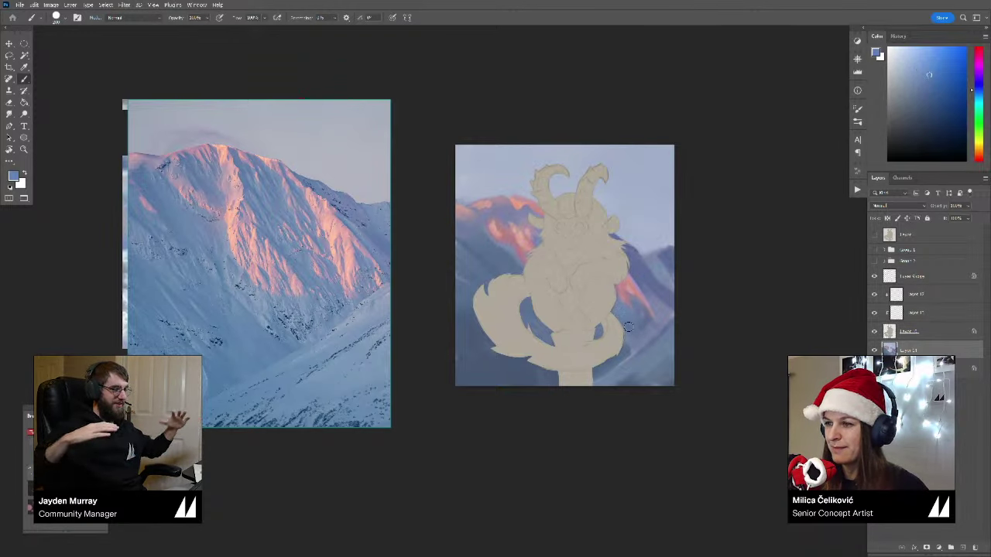
pyautogui.press('[')
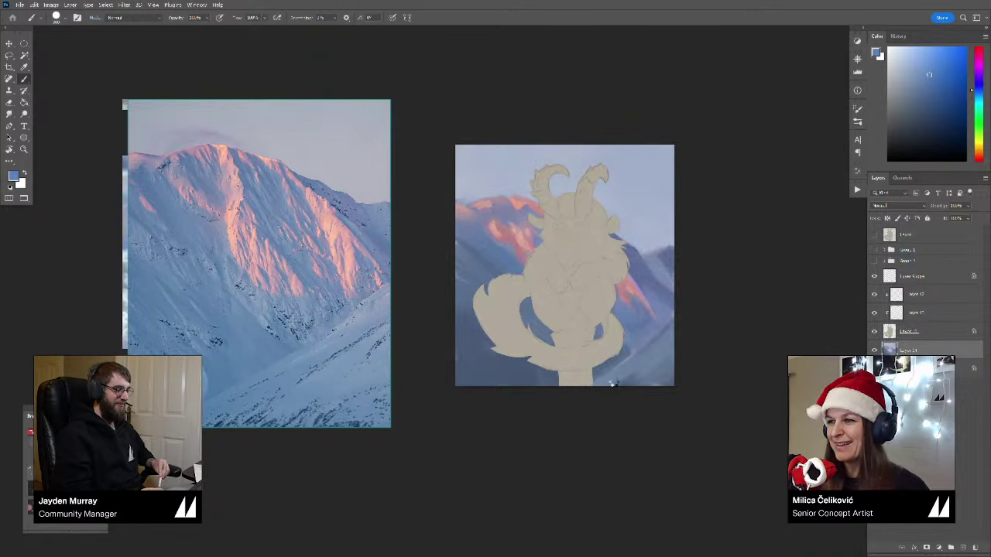
pyautogui.press('h')
pyautogui.moveTo(344, 259); pyautogui.dragTo(320, 273)
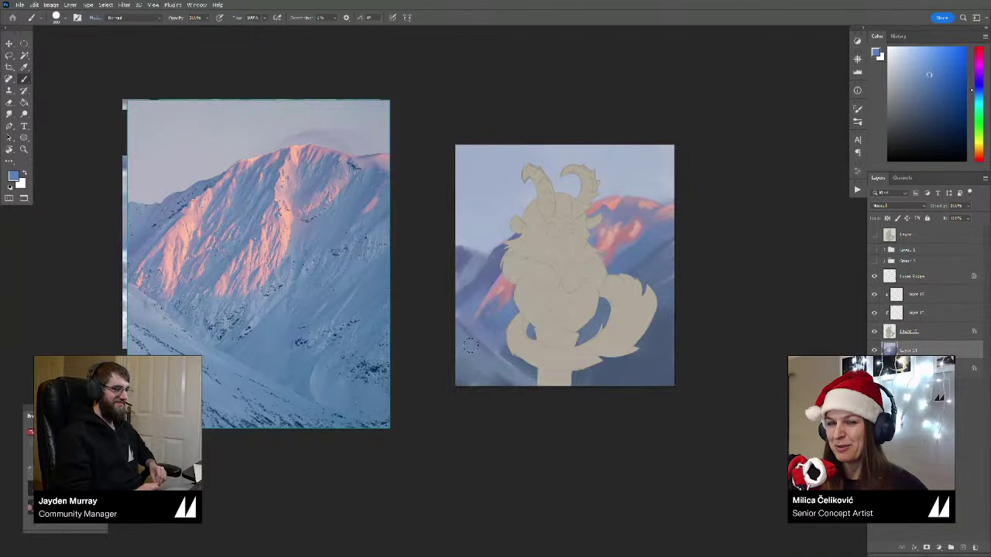
# Step: Paint a brighter, more saturated blue into the shadowed slope beneath the coral ridge beside the tail, blending with sampled blues
pyautogui.scroll(-1, 641, 229)
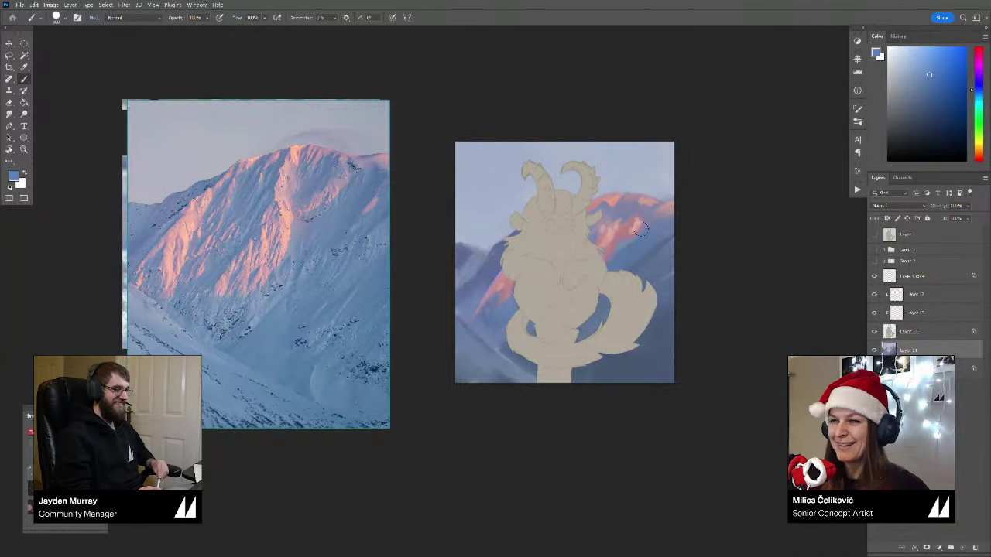
pyautogui.moveTo(628, 254); pyautogui.dragTo(608, 264)
pyautogui.click(934, 61)
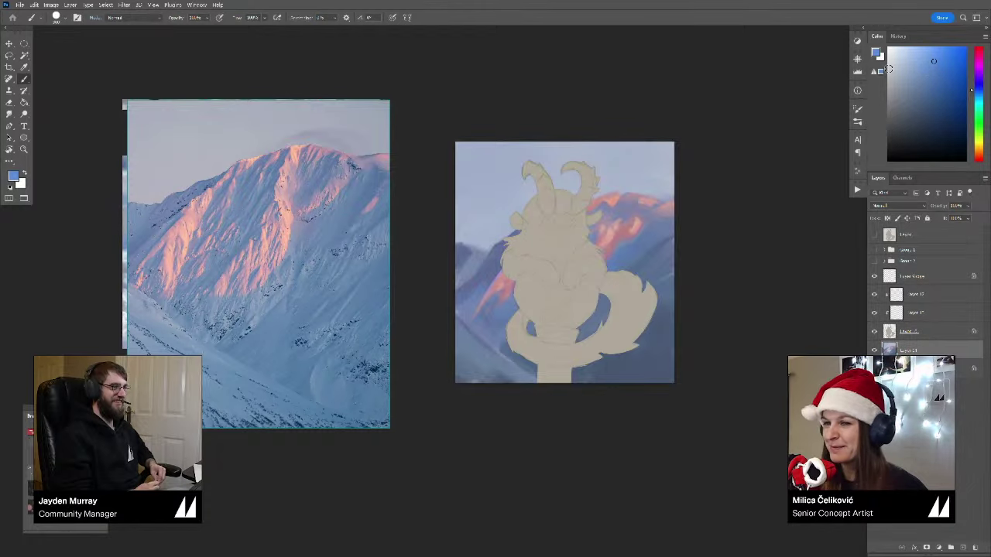
pyautogui.press('[')
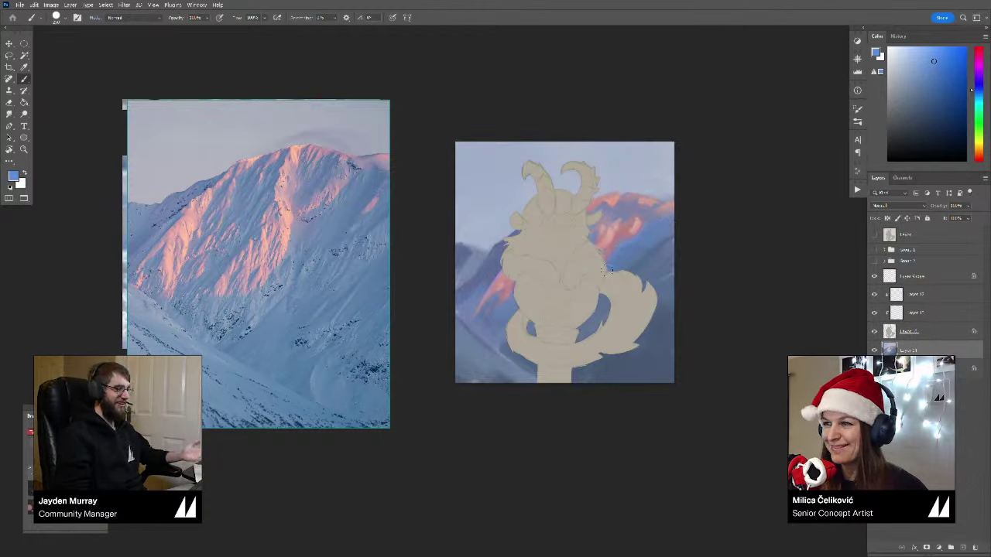
pyautogui.press('z')
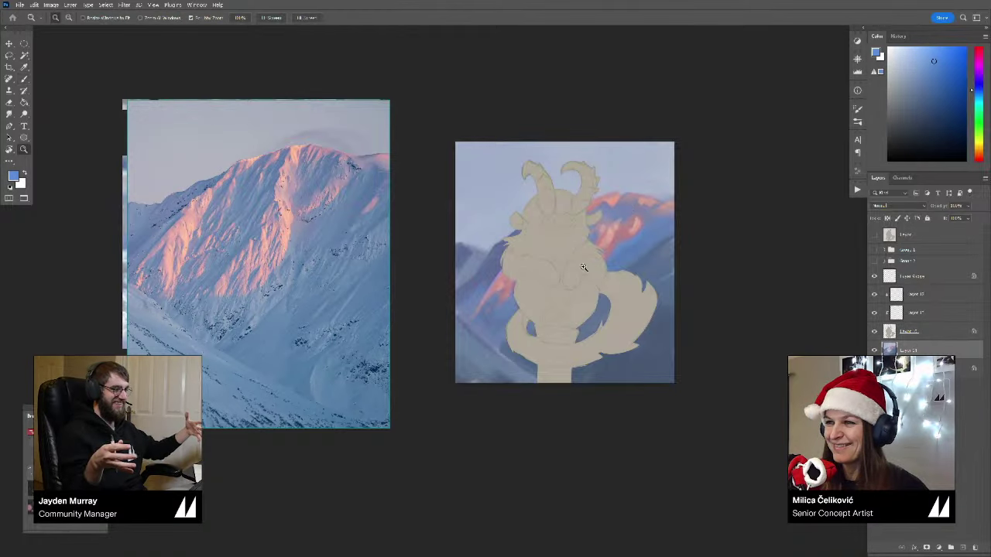
pyautogui.moveTo(593, 257)
pyautogui.mouseDown()
pyautogui.moveTo(554, 296)
pyautogui.moveTo(784, 288)
pyautogui.mouseUp()
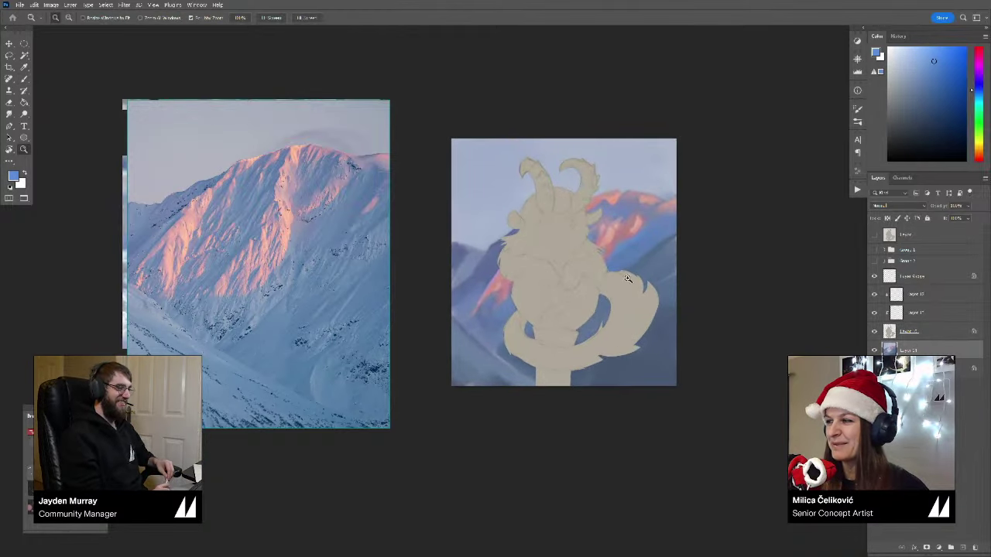
pyautogui.press('b')
pyautogui.press('x')
pyautogui.keyDown('alt'); pyautogui.click(630, 260); pyautogui.keyUp('alt')
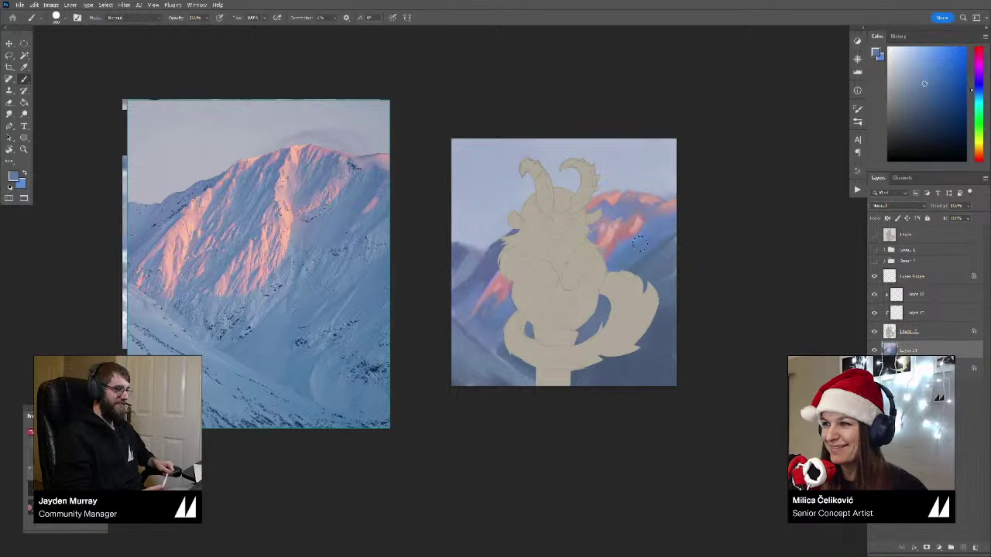
pyautogui.keyDown('alt'); pyautogui.click(629, 249); pyautogui.keyUp('alt')
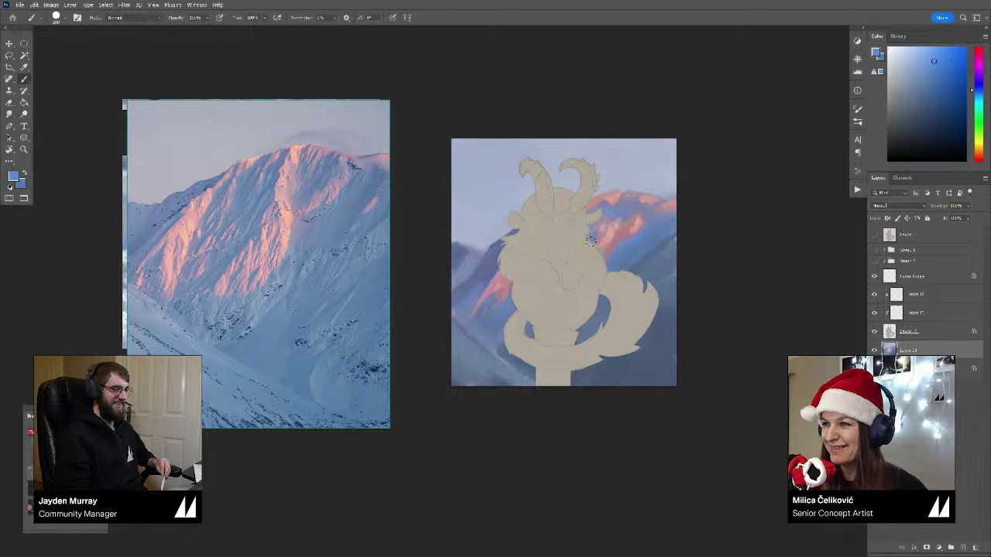
# Step: Refine the distant ridge on the side opposite the tail with a smaller brush, using blues and violets sampled along its edge
pyautogui.press('z')
pyautogui.moveTo(556, 298); pyautogui.dragTo(565, 298)
pyautogui.press('b')
pyautogui.press('[')
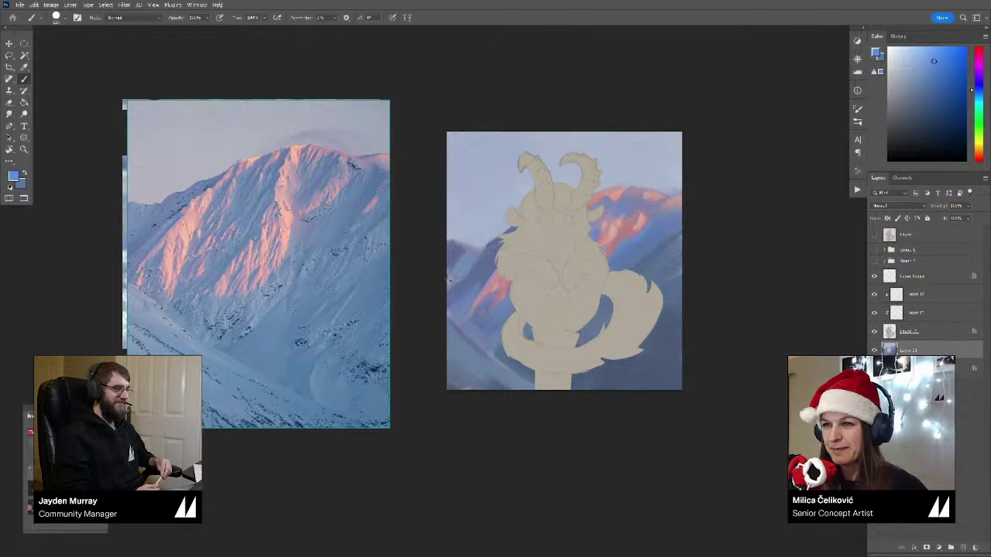
pyautogui.keyDown('alt'); pyautogui.click(456, 249); pyautogui.keyUp('alt')
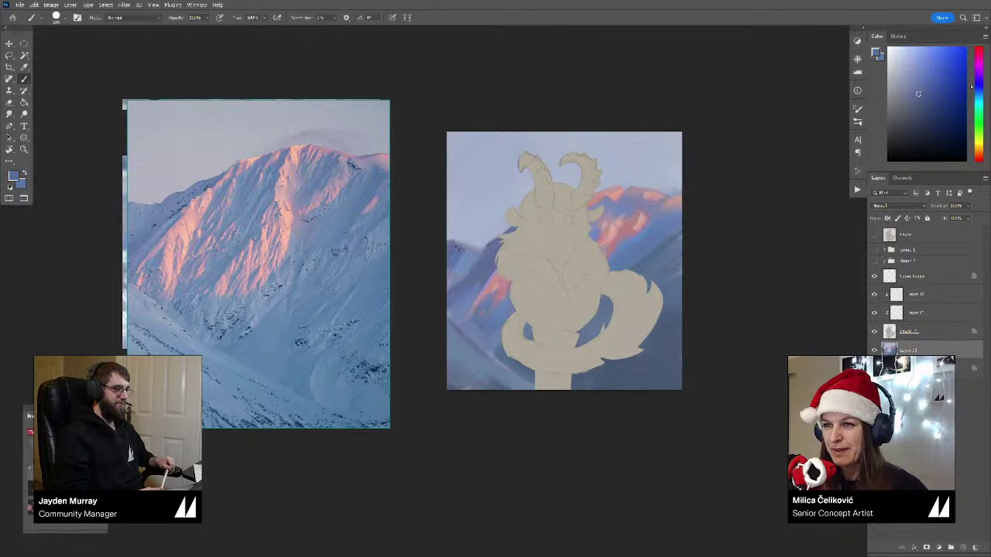
pyautogui.keyDown('alt'); pyautogui.click(459, 250); pyautogui.keyUp('alt')
pyautogui.keyDown('alt'); pyautogui.click(463, 248); pyautogui.keyUp('alt')
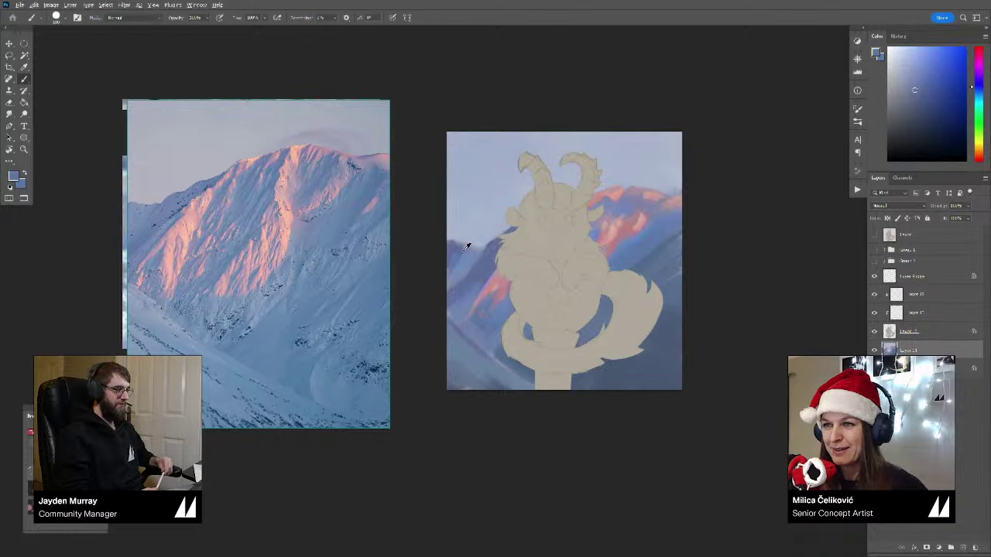
pyautogui.keyDown('alt'); pyautogui.click(469, 248); pyautogui.keyUp('alt')
pyautogui.keyDown('alt'); pyautogui.click(479, 250); pyautogui.keyUp('alt')
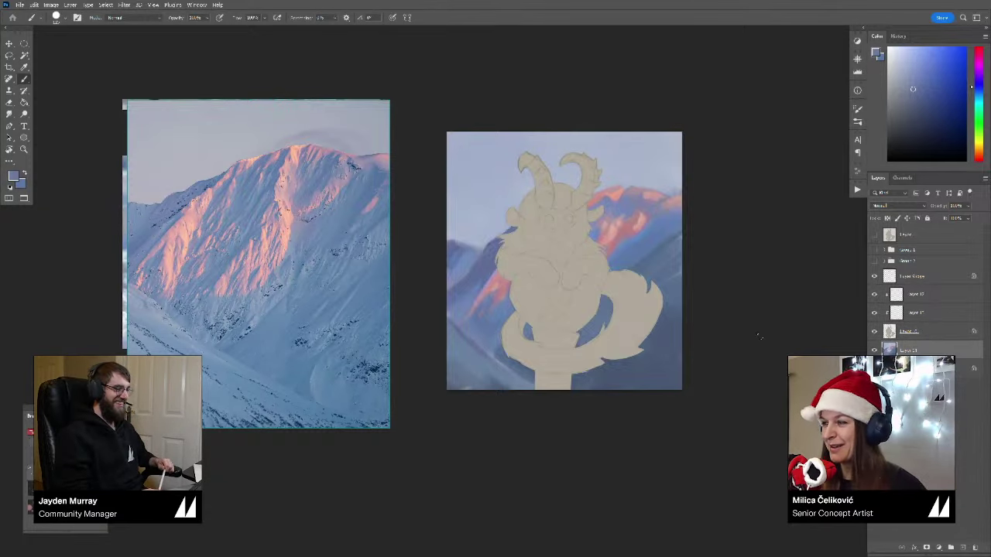
# Step: Hide and show the mountain background layer and view the painting at a reduced size to check the composition
pyautogui.click(876, 350)
pyautogui.click(876, 350)
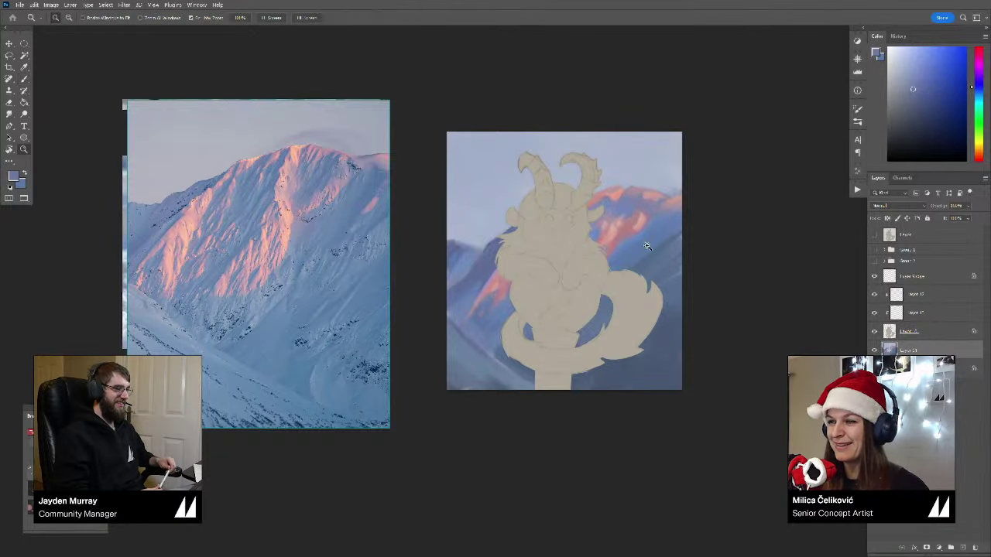
pyautogui.moveTo(635, 288); pyautogui.dragTo(629, 288)
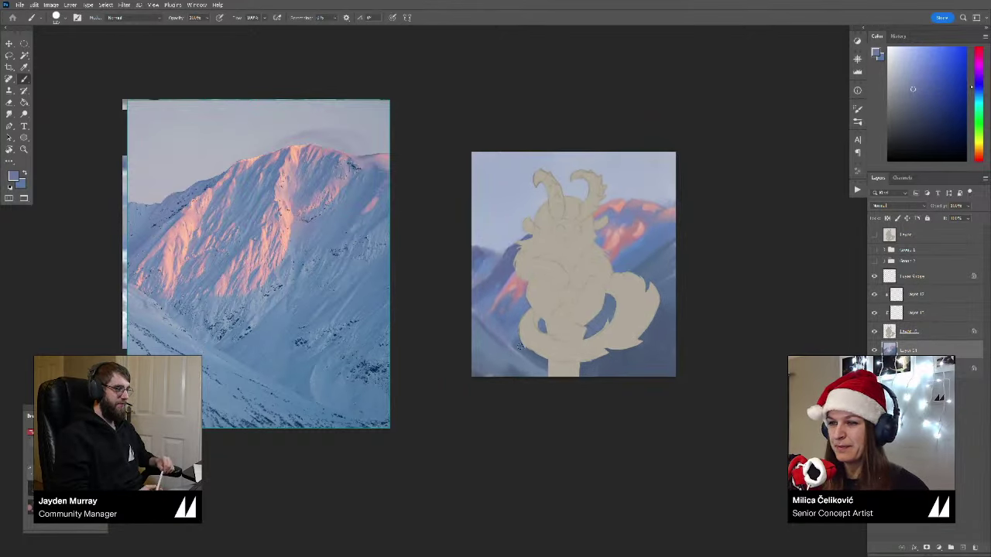
pyautogui.keyDown('alt'); pyautogui.click(587, 270); pyautogui.keyUp('alt')
pyautogui.keyDown('alt'); pyautogui.click(586, 270); pyautogui.keyUp('alt')
pyautogui.press('g')
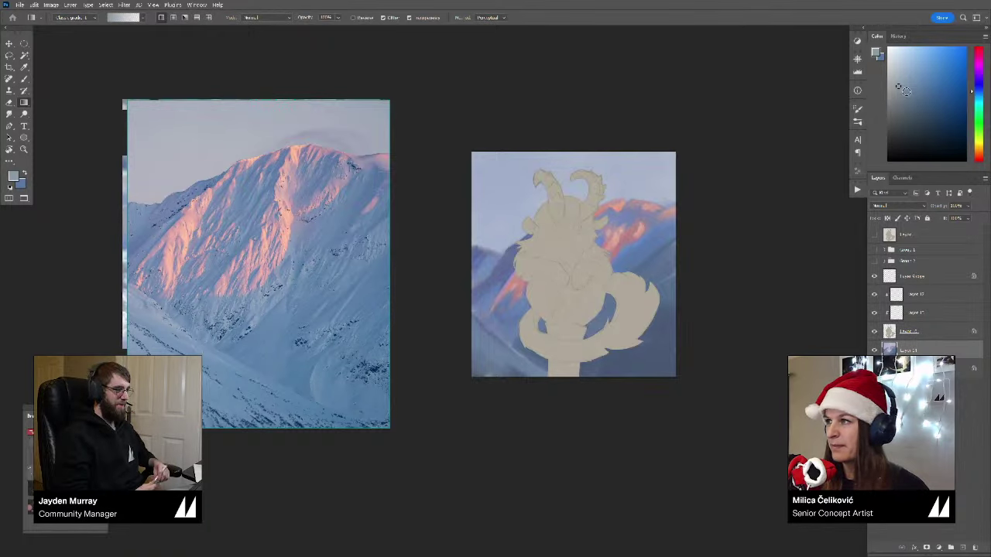
pyautogui.click(903, 96)
pyautogui.moveTo(574, 198); pyautogui.dragTo(575, 200)
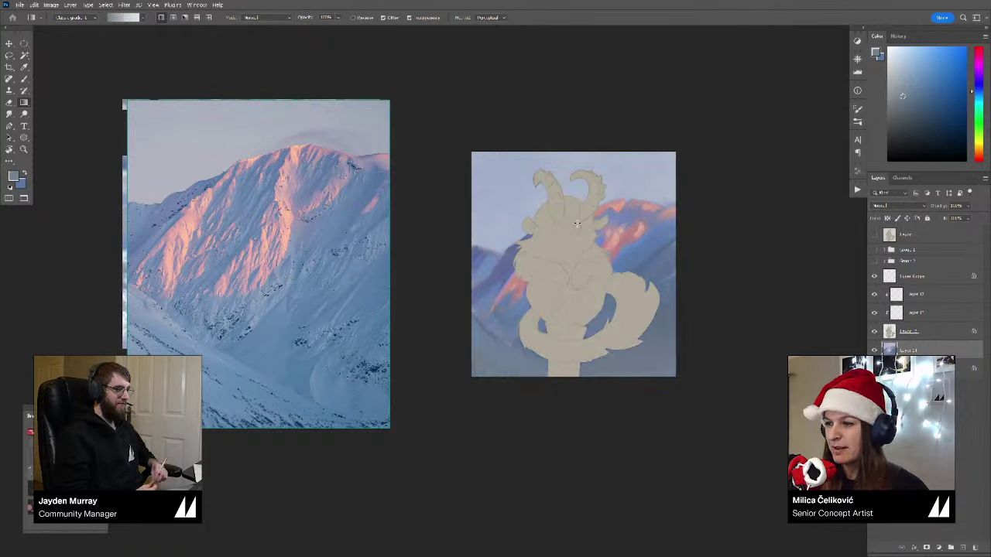
pyautogui.hotkey('ctrl', 'z')
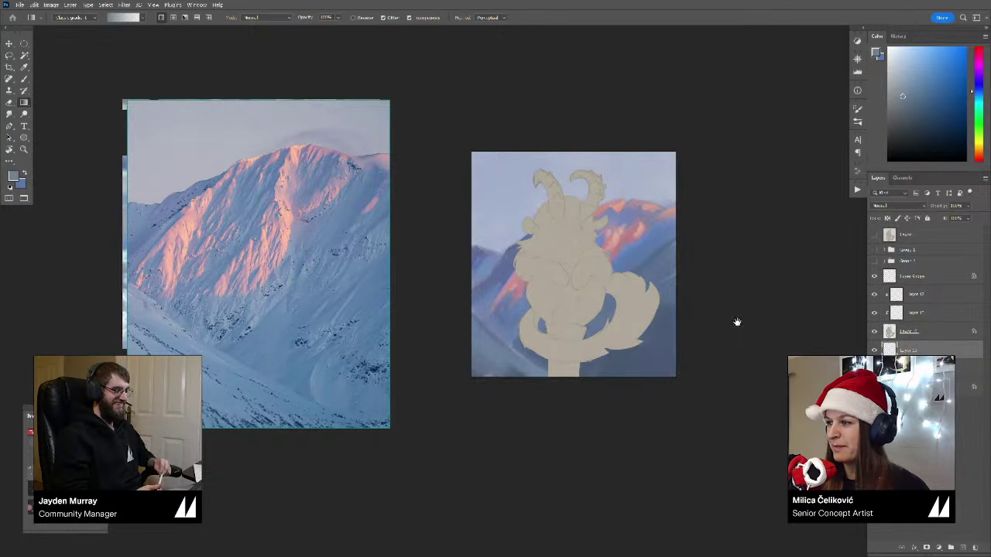
# Step: Draw a muted blue gradient from below the canvas up to the creature's chest, on a new layer above the mountain background
pyautogui.moveTo(737, 323); pyautogui.dragTo(730, 331)
pyautogui.click(911, 99)
pyautogui.moveTo(911, 99); pyautogui.dragTo(914, 100)
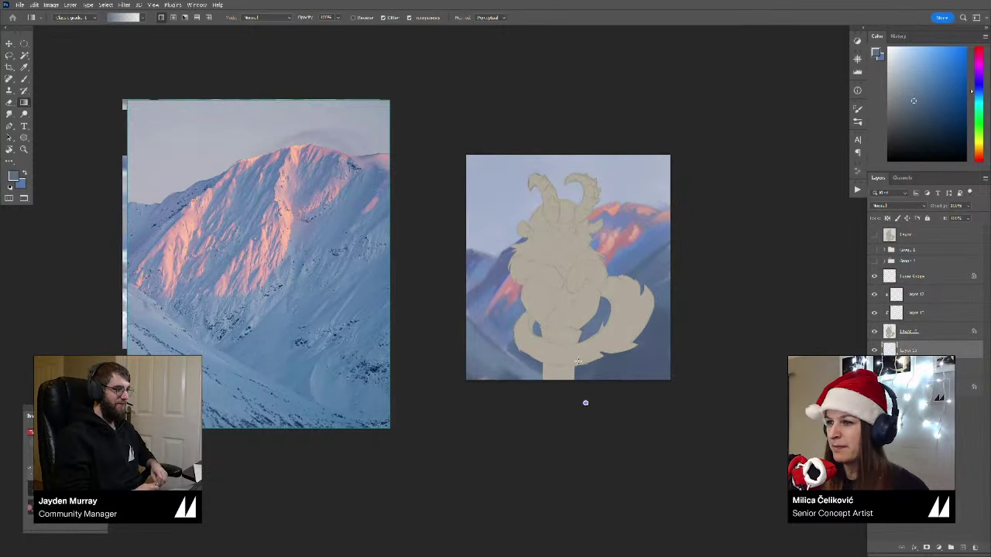
pyautogui.moveTo(586, 403); pyautogui.dragTo(560, 271)
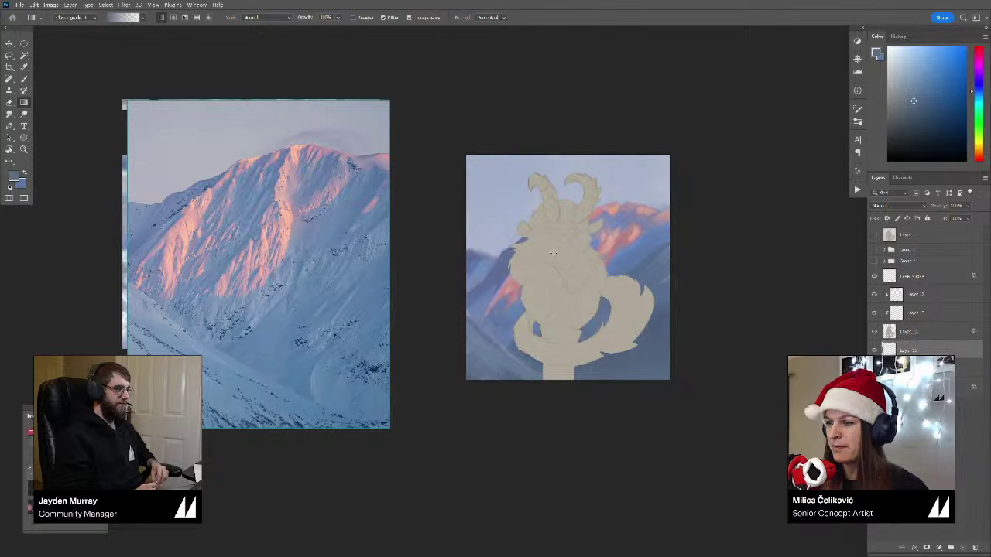
# Step: Duplicate the mountain background layer and soften the copy with a stronger Field Blur from the Blur Gallery
pyautogui.press('b')
pyautogui.moveTo(952, 416); pyautogui.dragTo(963, 547)
pyautogui.moveTo(348, 317); pyautogui.dragTo(350, 319)
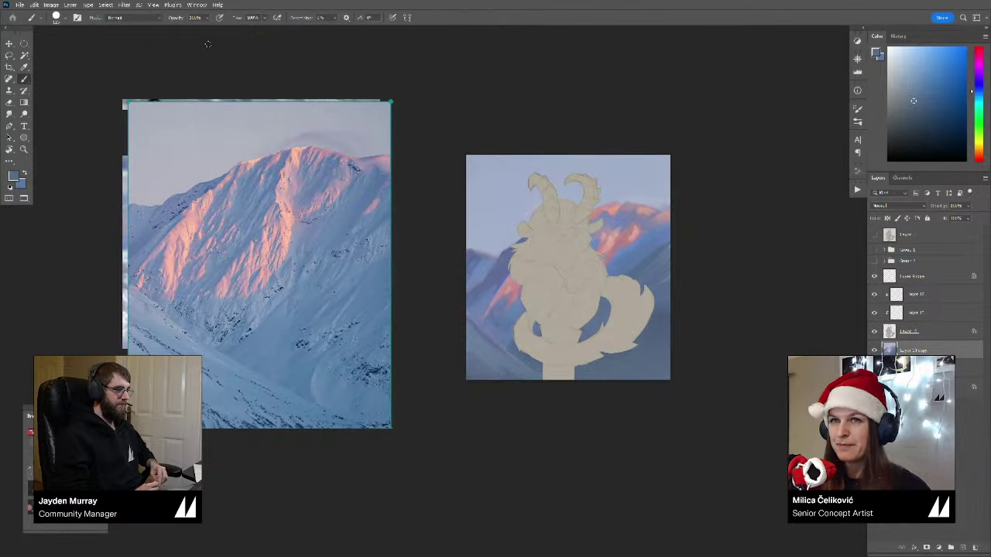
pyautogui.click(124, 5)
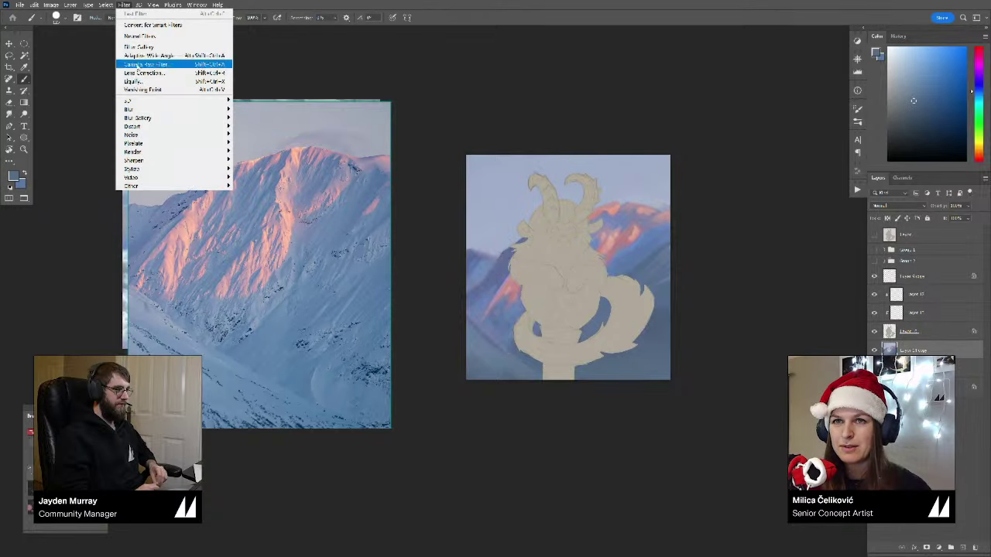
pyautogui.moveTo(144, 110)
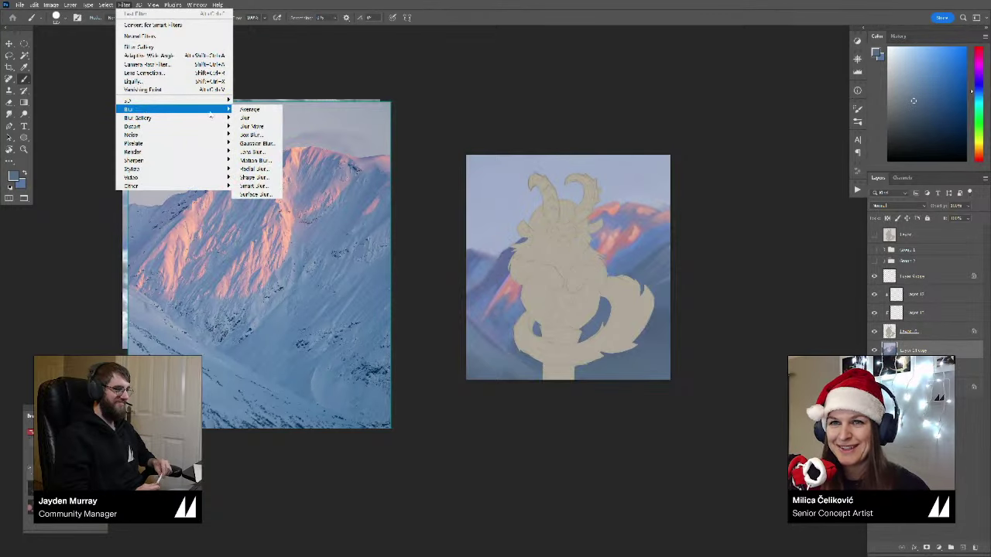
pyautogui.moveTo(211, 118)
pyautogui.click(247, 119)
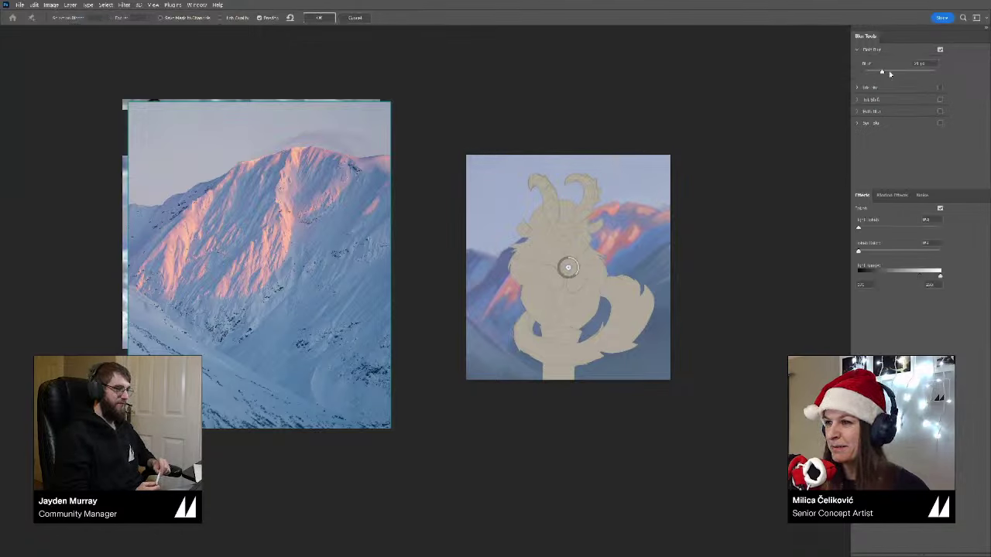
pyautogui.moveTo(889, 70); pyautogui.dragTo(899, 73)
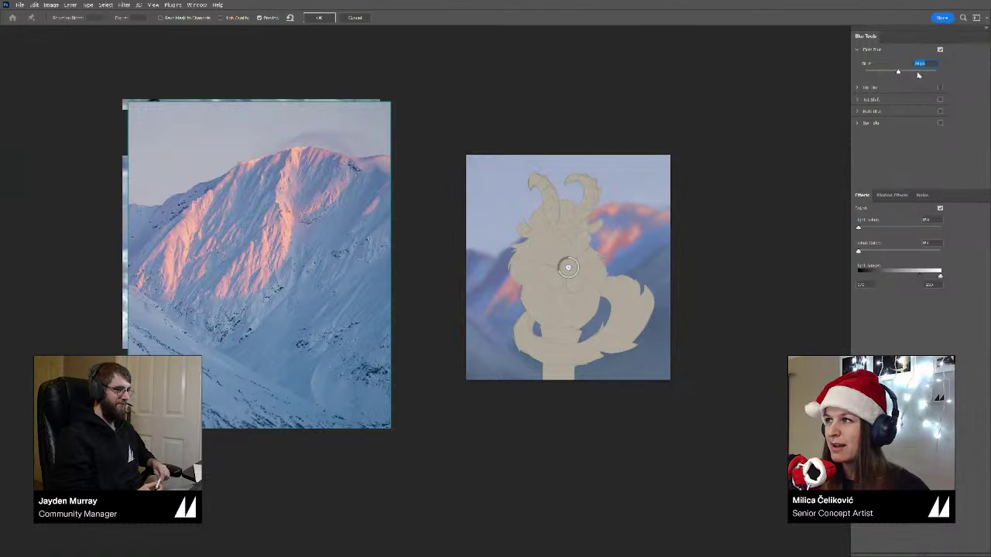
pyautogui.click(319, 17)
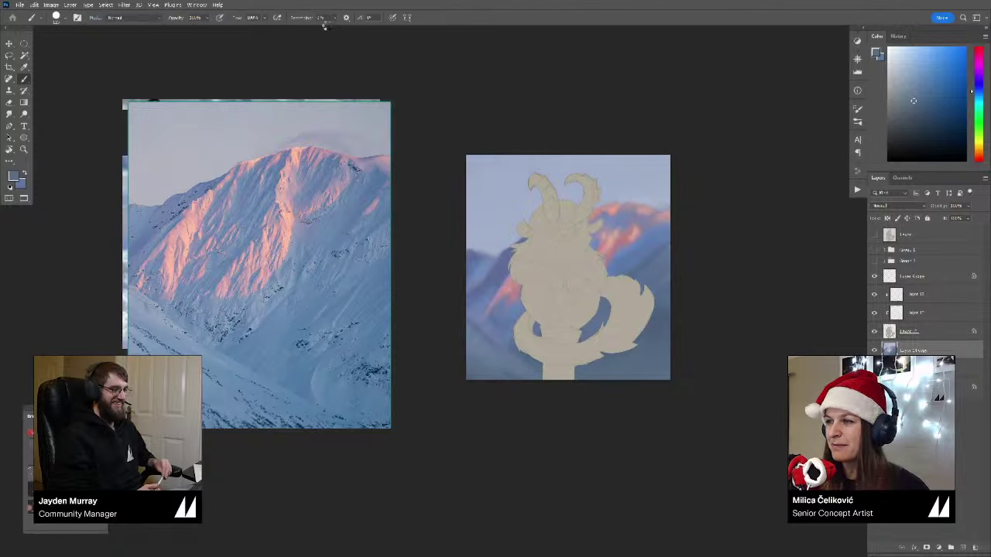
# Step: Mirror the canvas view back and forth to check the composition of the creature against the blurred background
pyautogui.moveTo(711, 228); pyautogui.dragTo(724, 233)
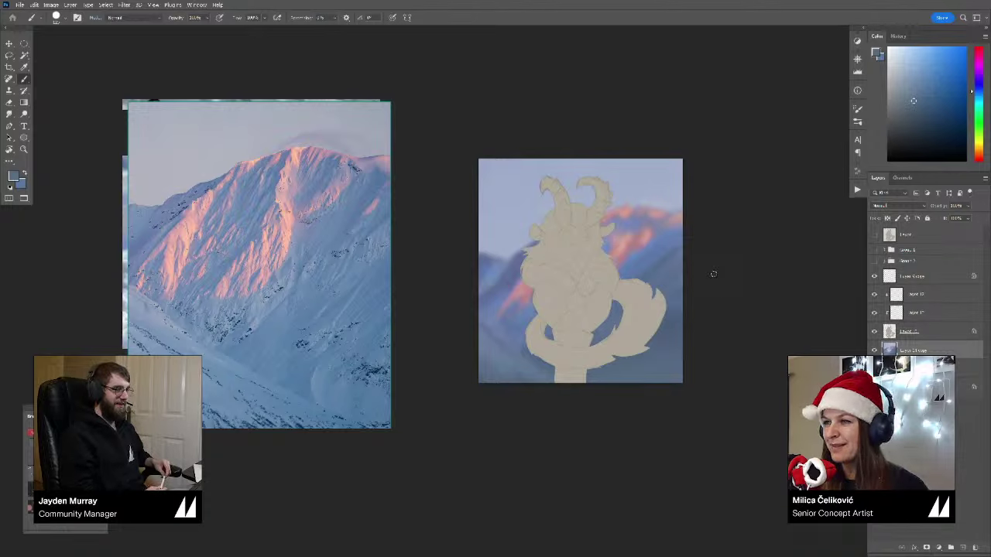
pyautogui.hotkey('ctrl', 'shift', 'h')
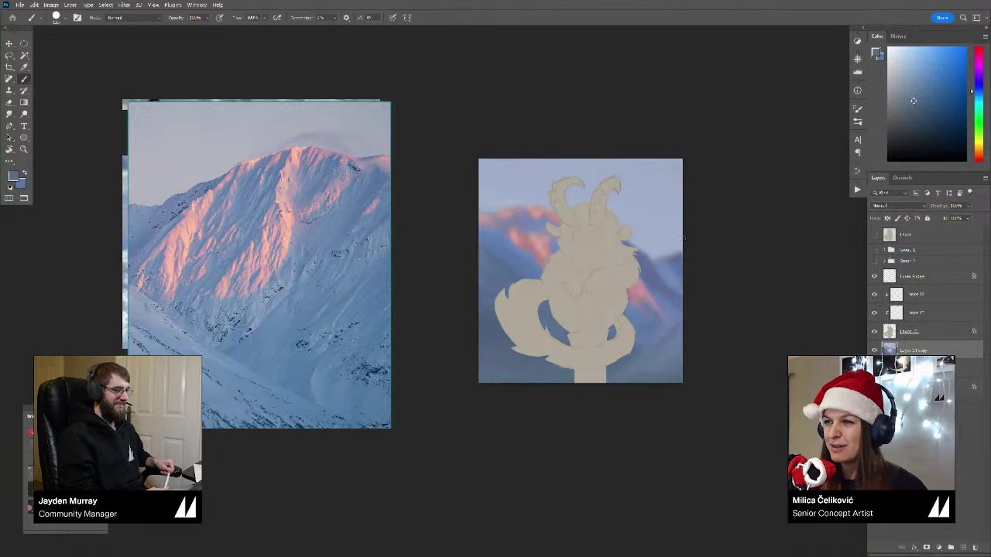
pyautogui.press('h')
pyautogui.press('h')
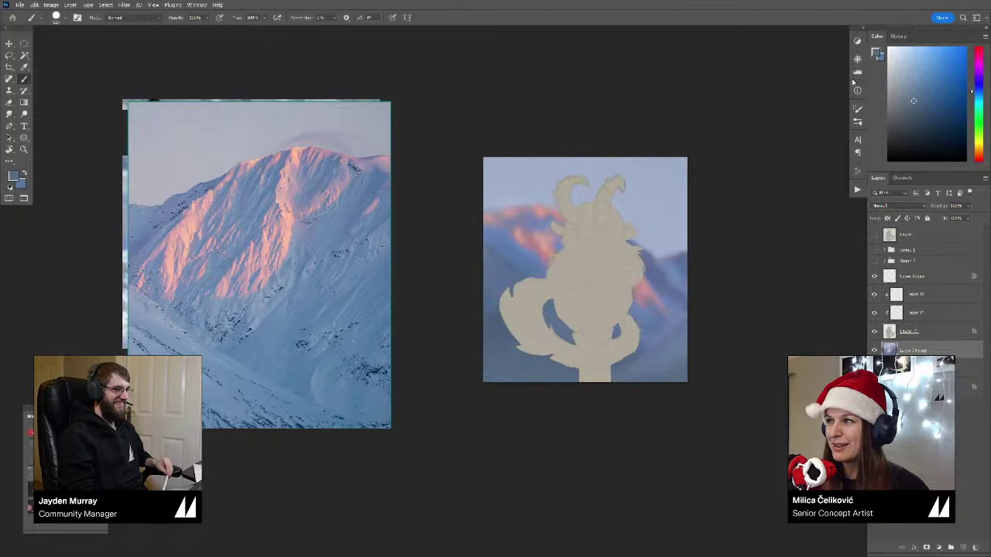
pyautogui.press('h')
pyautogui.press('h')
pyautogui.press('h')
pyautogui.press('h')
pyautogui.press('h')
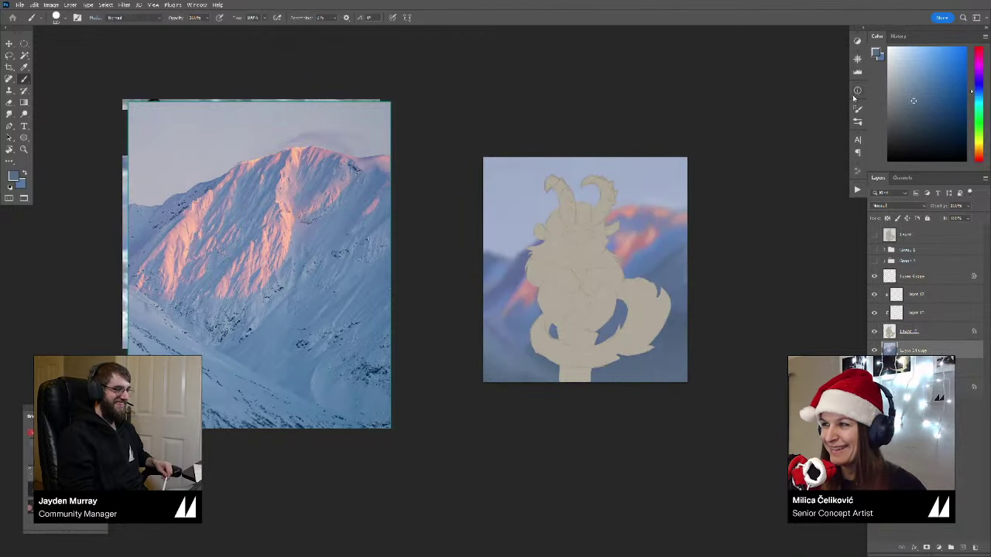
pyautogui.press('h')
pyautogui.press('h')
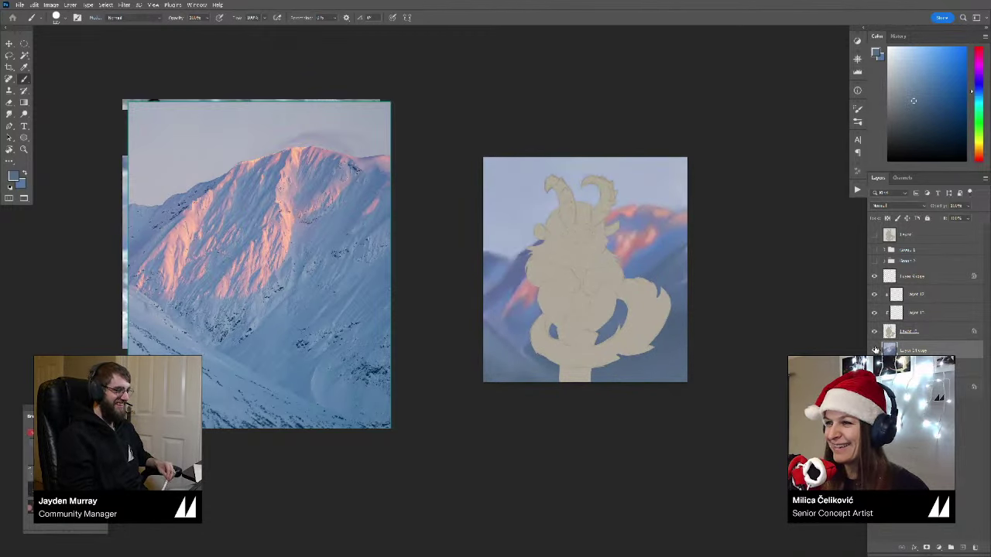
# Step: Select the lower clipped layer above the creature's silhouette and switch the reference board from the mountain photo to the white monkey photo
pyautogui.hotkey('alt', ']')
pyautogui.hotkey('alt', ']')
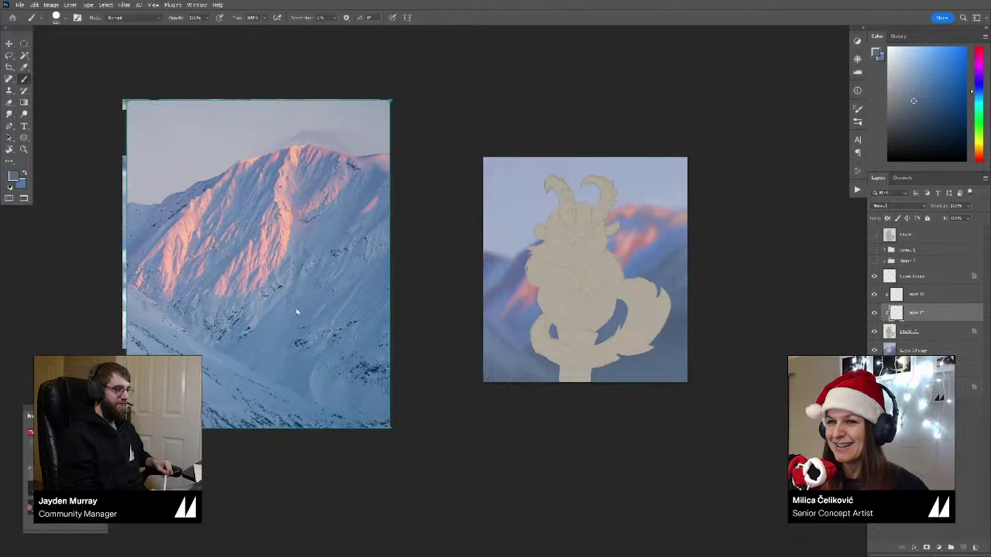
pyautogui.doubleClick(296, 311)
pyautogui.moveTo(295, 367); pyautogui.dragTo(225, 295)
pyautogui.doubleClick(284, 309)
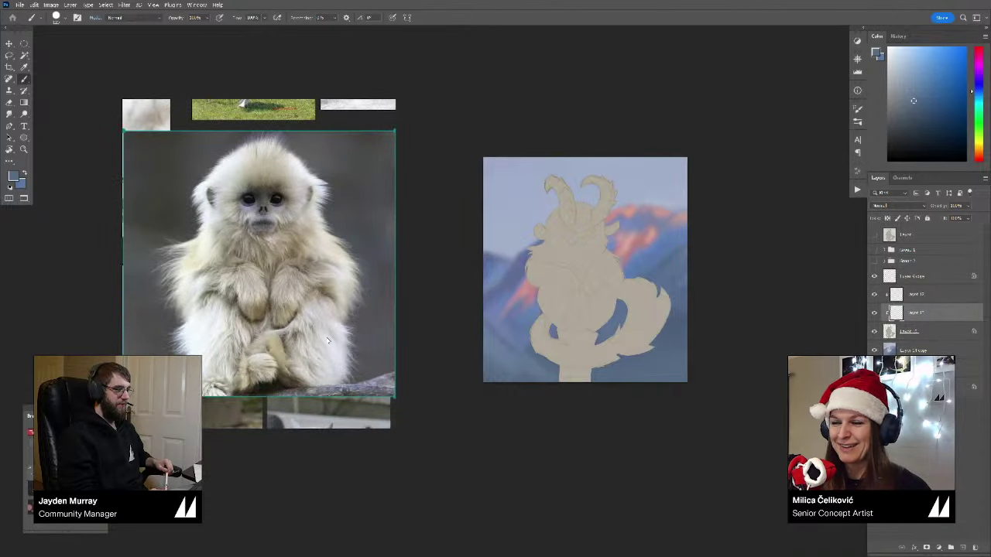
# Step: Create a new layer above Group 1 and dab pale lavender snowflakes across the sky around the creature
pyautogui.moveTo(599, 329); pyautogui.dragTo(593, 340)
pyautogui.moveTo(578, 303); pyautogui.dragTo(639, 325)
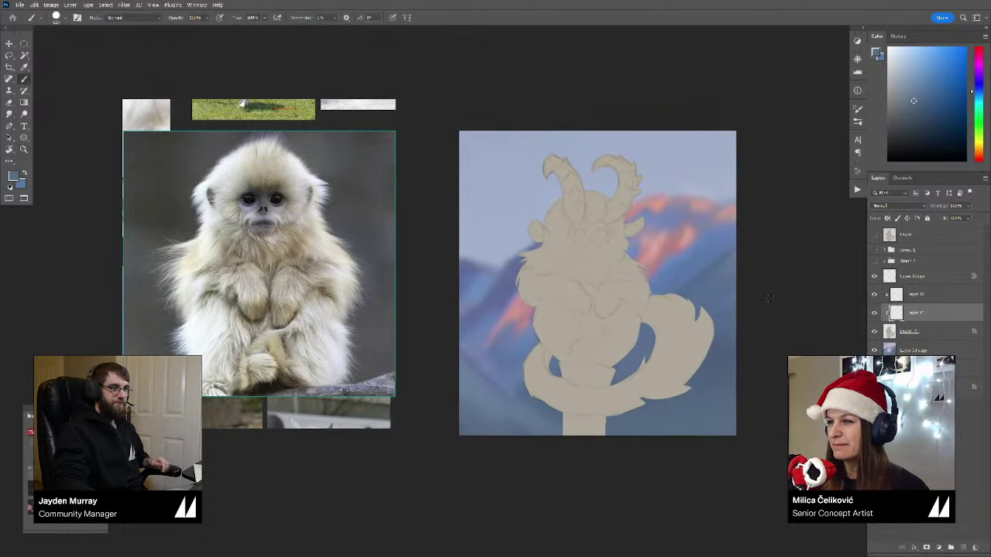
pyautogui.click(914, 238)
pyautogui.click(917, 250)
pyautogui.hotkey('ctrl', 'shift', 'alt', 'n')
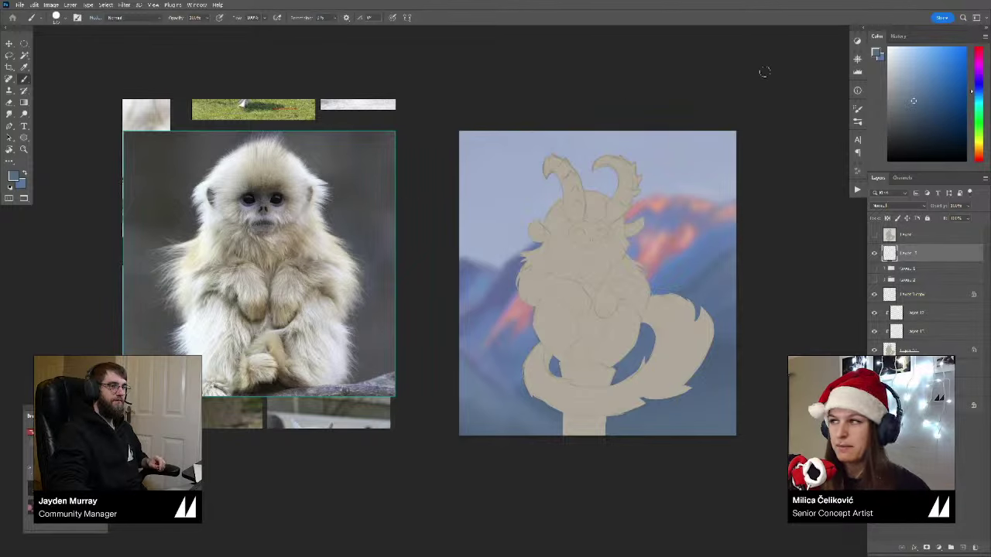
pyautogui.moveTo(979, 144); pyautogui.dragTo(978, 161)
pyautogui.moveTo(901, 67); pyautogui.dragTo(903, 55)
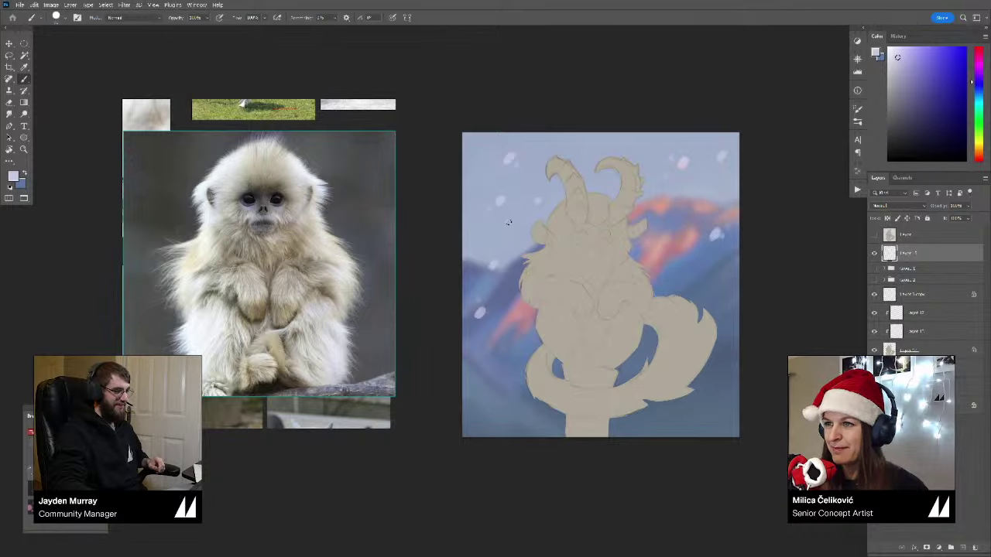
# Step: Add more pale snowflakes to the sky, along the painting's upper edge and over the mountain slope on the right
pyautogui.click(508, 221)
pyautogui.moveTo(564, 217); pyautogui.dragTo(561, 216)
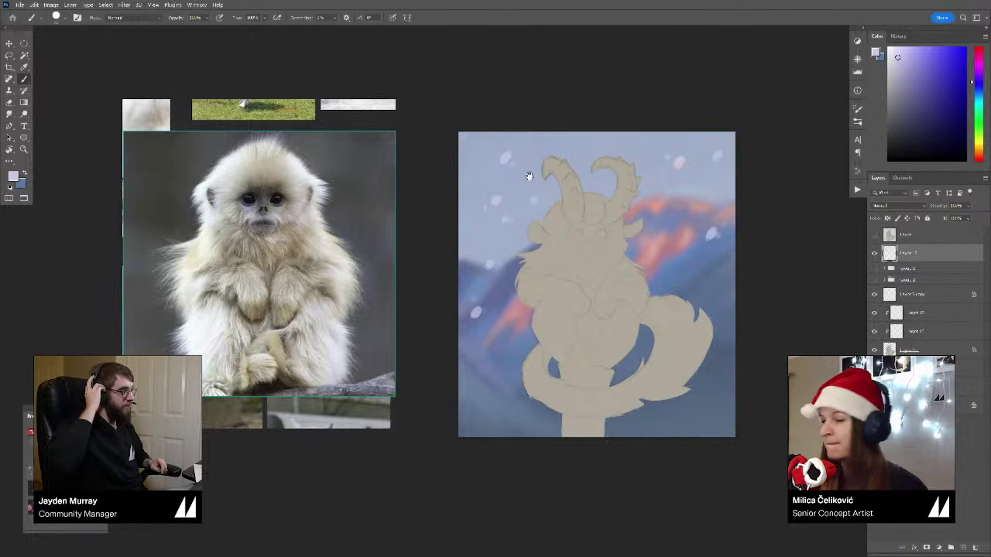
pyautogui.moveTo(530, 176)
pyautogui.mouseDown()
pyautogui.moveTo(537, 173)
pyautogui.moveTo(525, 172)
pyautogui.mouseUp()
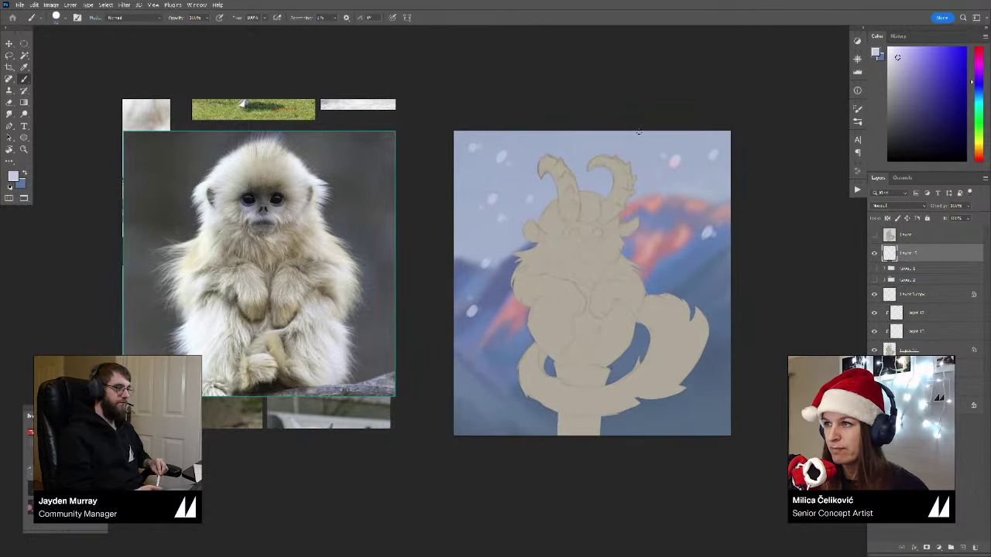
pyautogui.moveTo(695, 236); pyautogui.dragTo(687, 229)
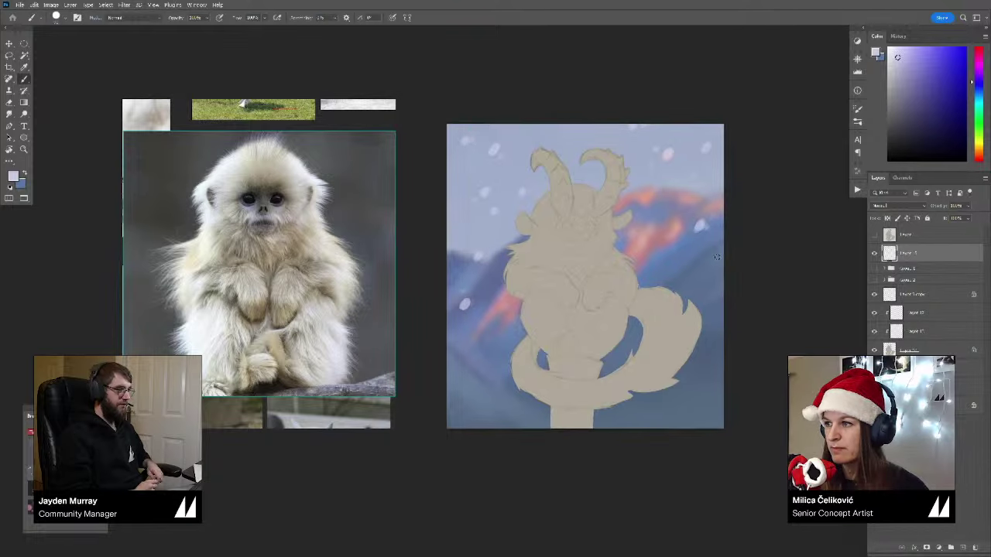
pyautogui.click(717, 257)
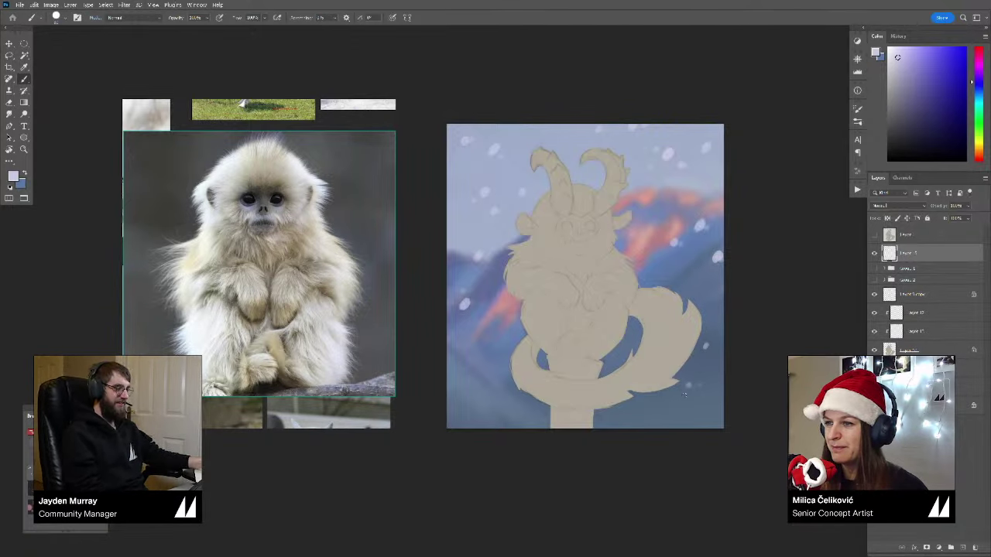
# Step: Paint muted blue snowflakes in the painting's lower-left area, using colours sampled from the lower background and a nearby flake
pyautogui.keyDown('alt'); pyautogui.click(498, 378); pyautogui.keyUp('alt')
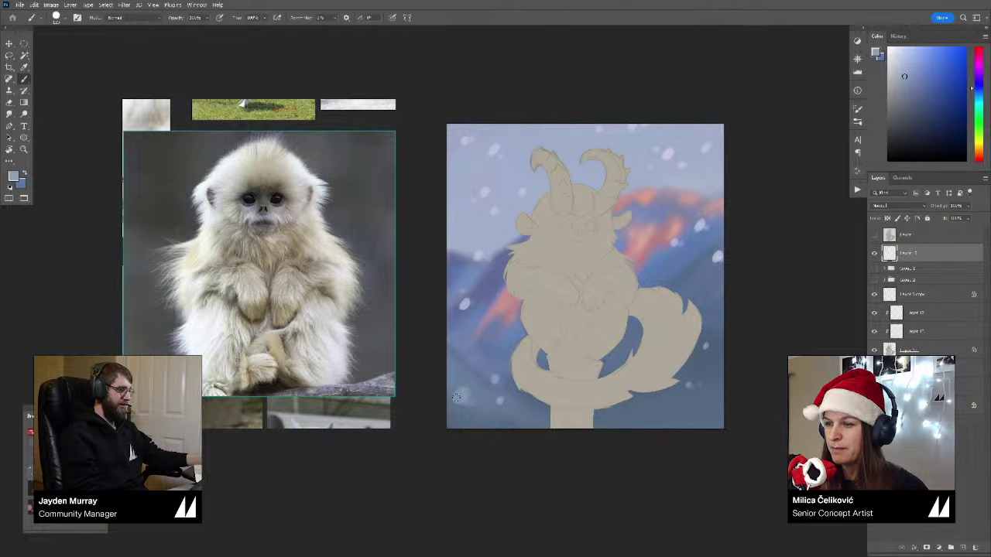
pyautogui.keyDown('alt'); pyautogui.click(464, 303); pyautogui.keyUp('alt')
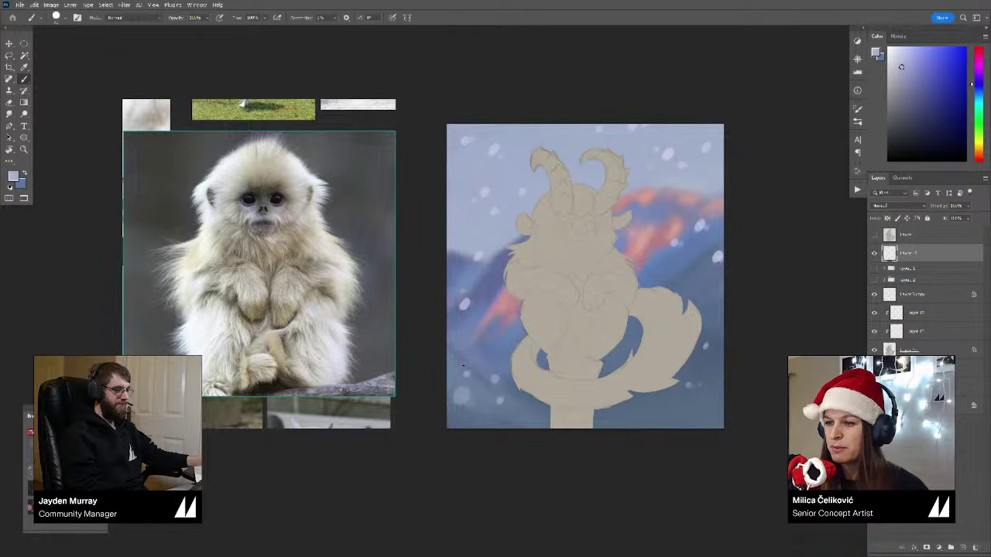
pyautogui.moveTo(487, 340); pyautogui.dragTo(490, 344)
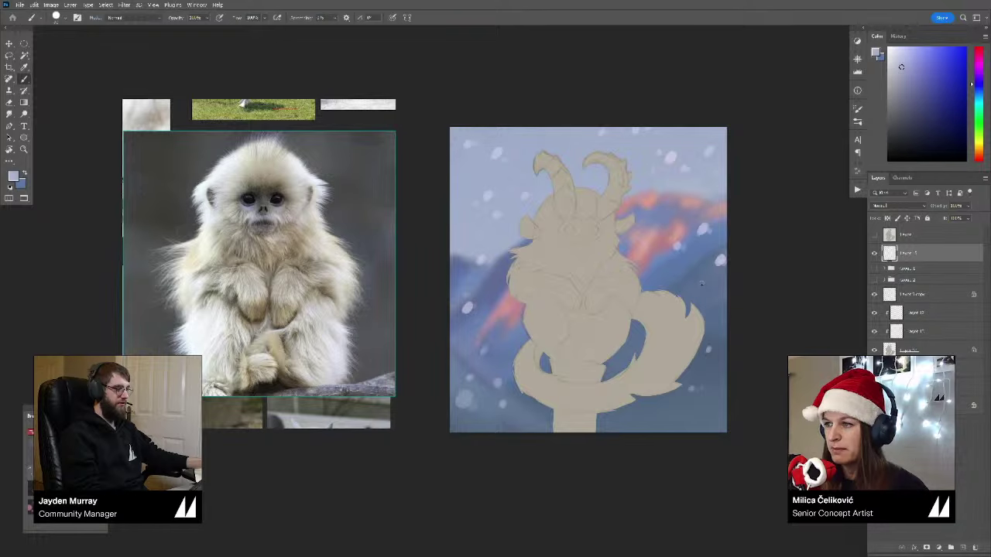
pyautogui.moveTo(615, 304); pyautogui.dragTo(648, 267)
pyautogui.moveTo(636, 332); pyautogui.dragTo(634, 334)
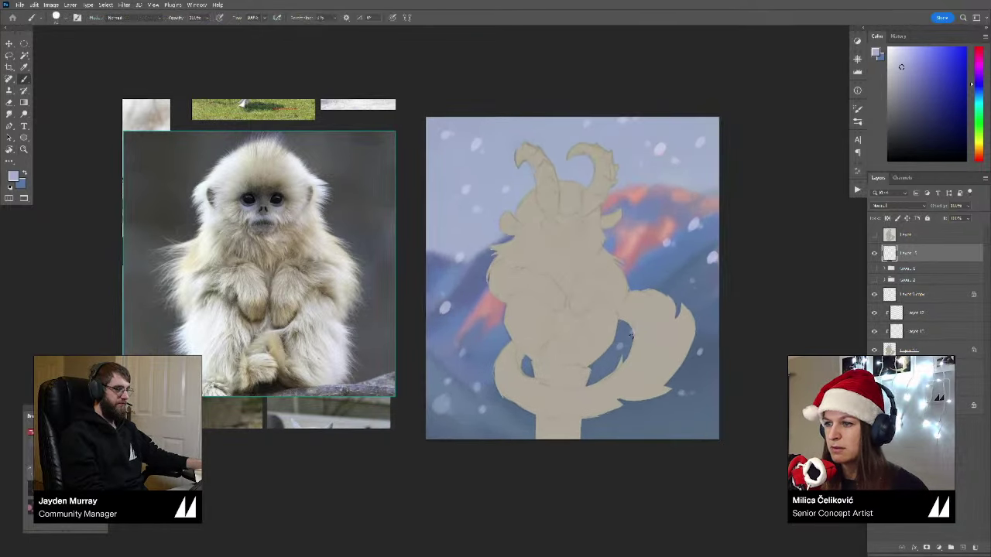
# Step: Dab additional snowflakes in the lower-right area and the sky, sampling blue, lavender and pinkish tones from the painting
pyautogui.keyDown('alt'); pyautogui.click(671, 415); pyautogui.keyUp('alt')
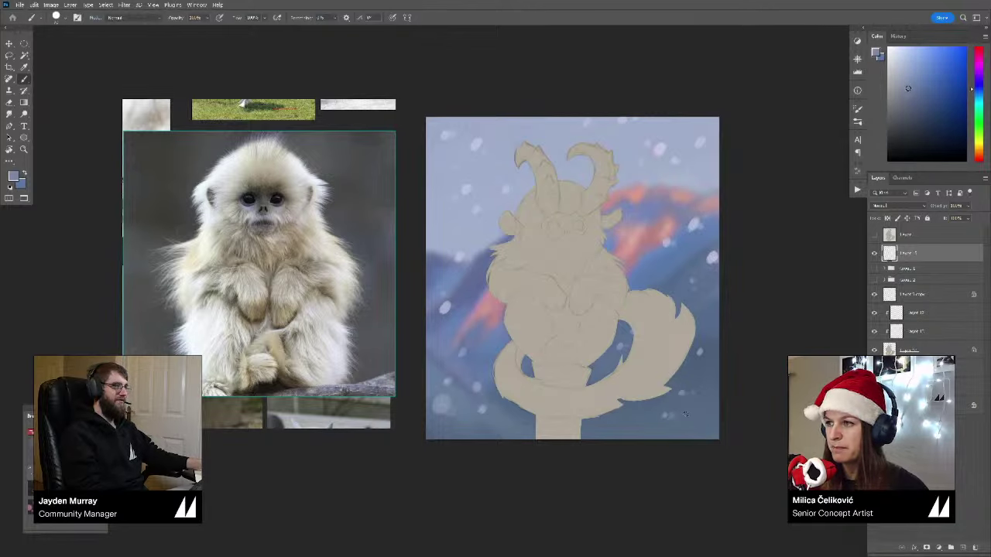
pyautogui.keyDown('alt'); pyautogui.click(694, 225); pyautogui.keyUp('alt')
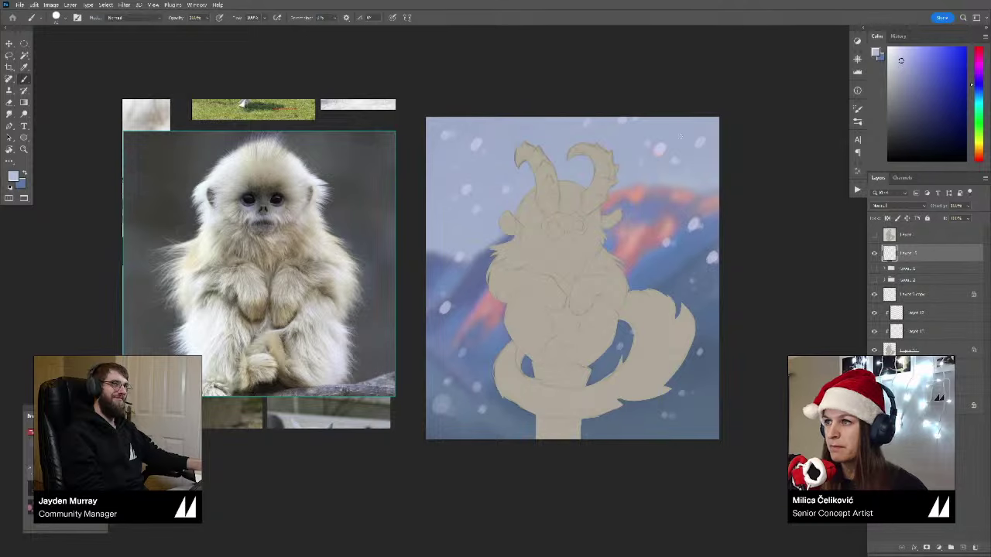
pyautogui.keyDown('alt'); pyautogui.click(660, 149); pyautogui.keyUp('alt')
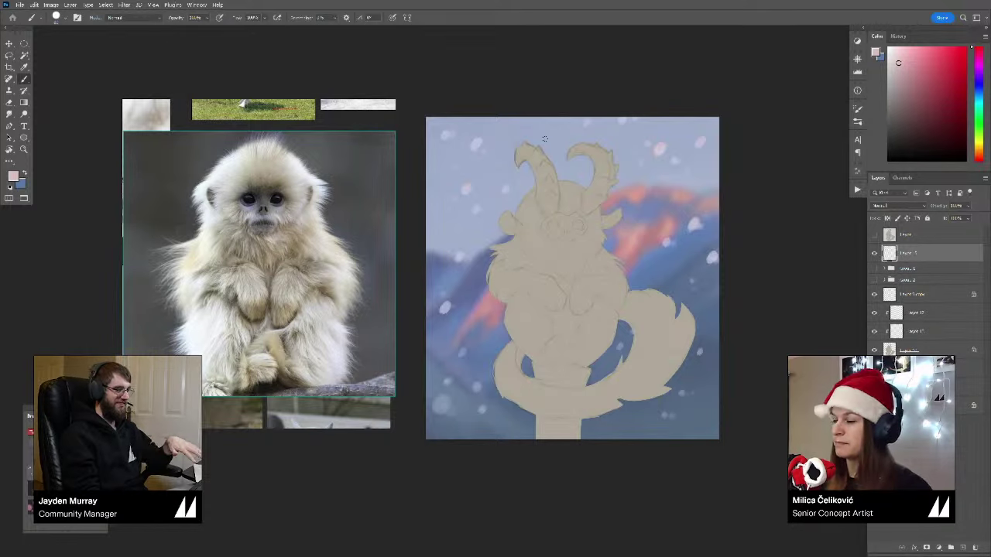
pyautogui.moveTo(598, 211); pyautogui.dragTo(641, 200)
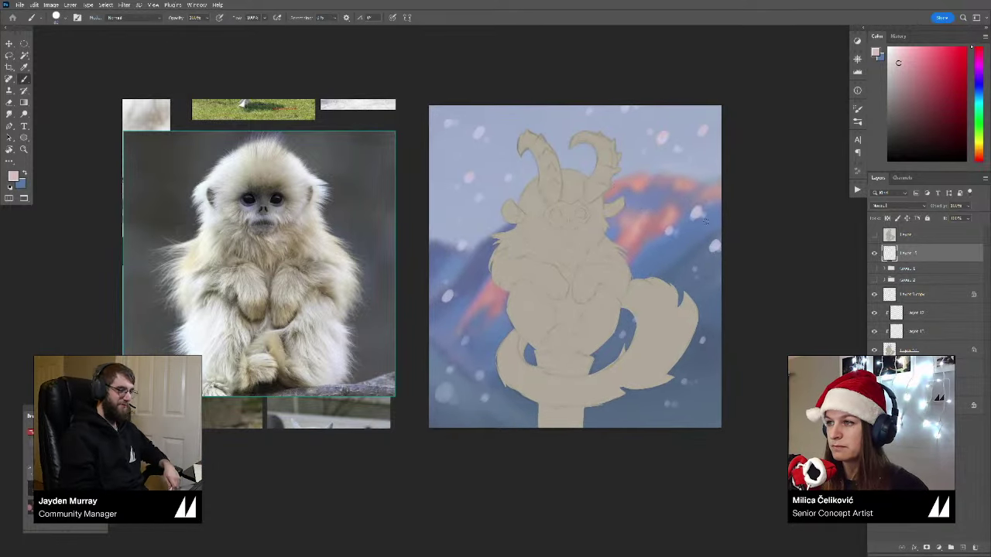
pyautogui.keyDown('alt'); pyautogui.click(695, 215); pyautogui.keyUp('alt')
# Step: Hide and show the snowflake layer to compare the whole painting with and without the snow
pyautogui.moveTo(697, 234); pyautogui.dragTo(694, 225)
pyautogui.moveTo(757, 332); pyautogui.dragTo(754, 324)
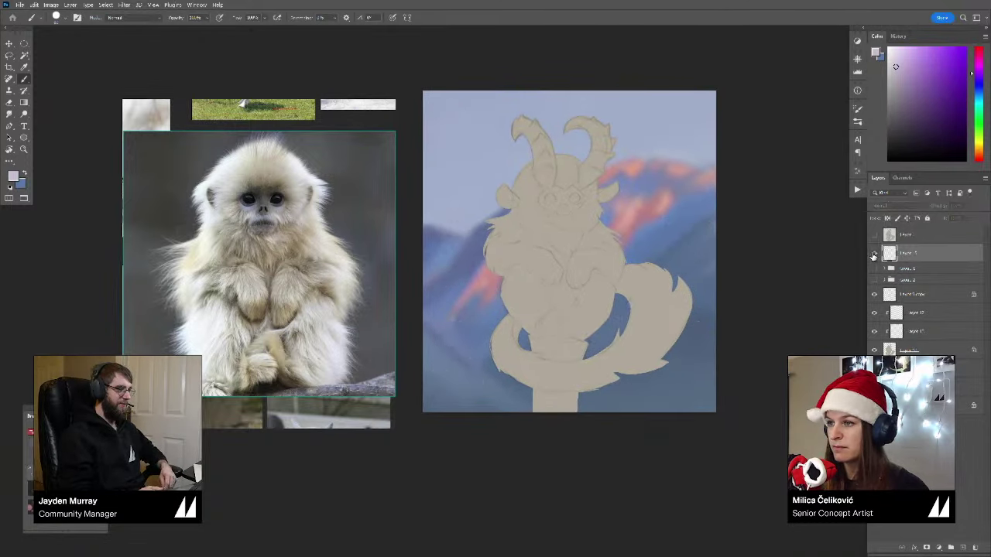
pyautogui.press('z')
pyautogui.moveTo(581, 271)
pyautogui.mouseDown()
pyautogui.moveTo(542, 294)
pyautogui.moveTo(581, 325)
pyautogui.mouseUp()
pyautogui.press('b')
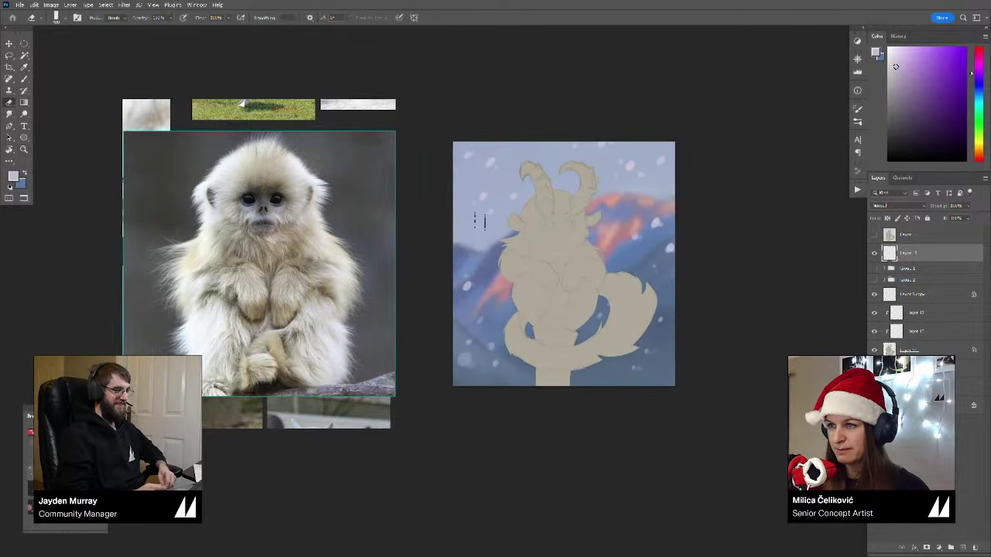
# Step: Select the clipped layer directly above the creature's base colour layer and switch to a broader, textured brush
pyautogui.press('z')
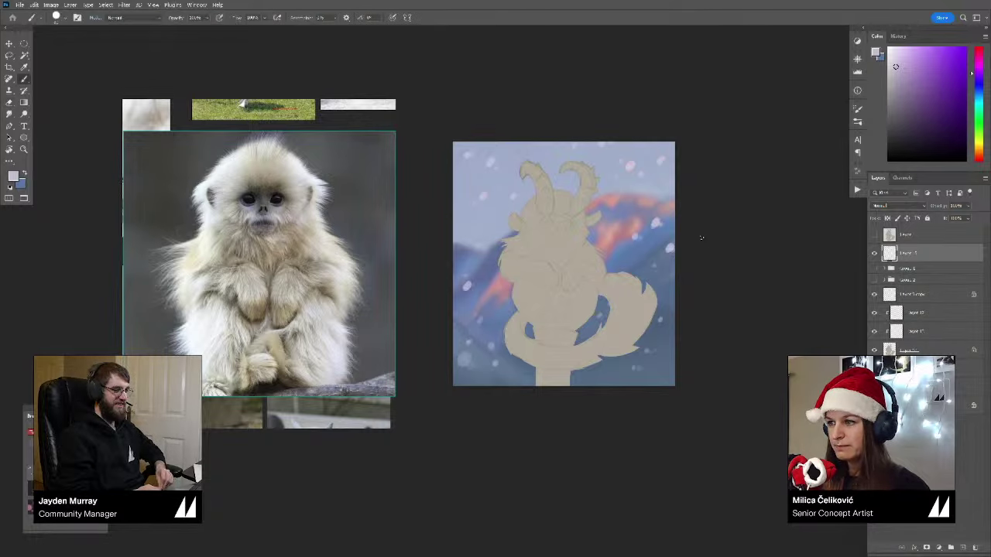
pyautogui.moveTo(610, 246)
pyautogui.mouseDown()
pyautogui.moveTo(590, 274)
pyautogui.moveTo(617, 294)
pyautogui.moveTo(639, 294)
pyautogui.moveTo(607, 283)
pyautogui.moveTo(619, 306)
pyautogui.mouseUp()
pyautogui.press('b')
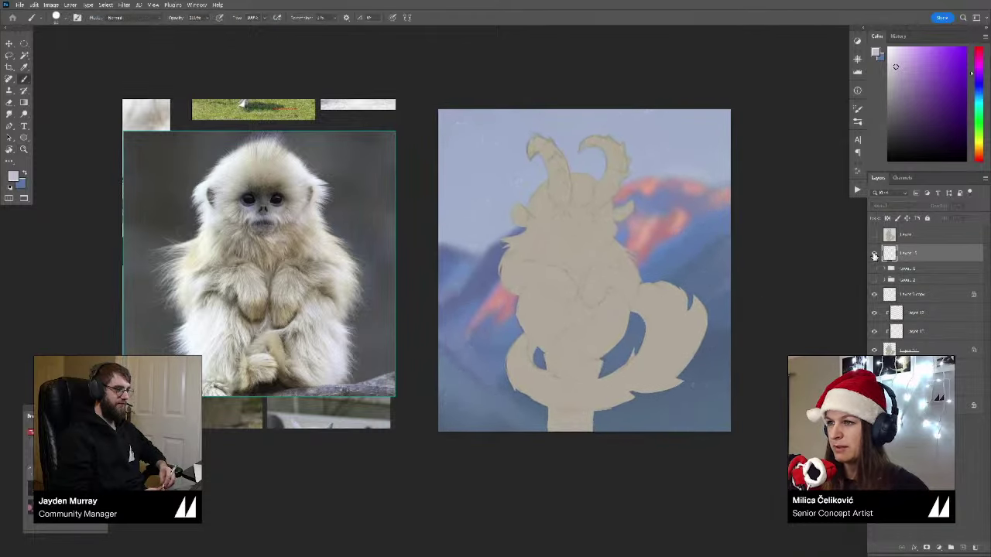
pyautogui.click(916, 330)
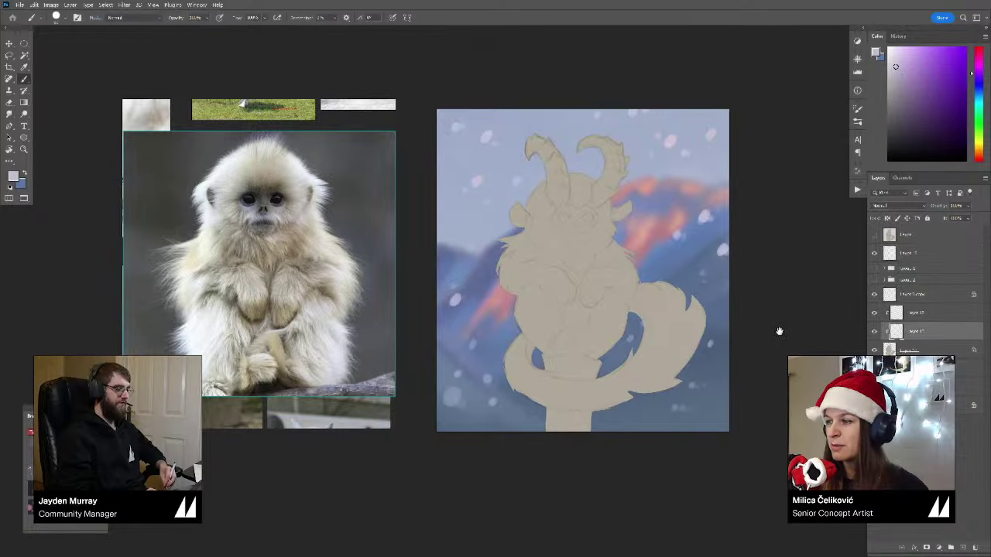
pyautogui.moveTo(786, 357); pyautogui.dragTo(775, 353)
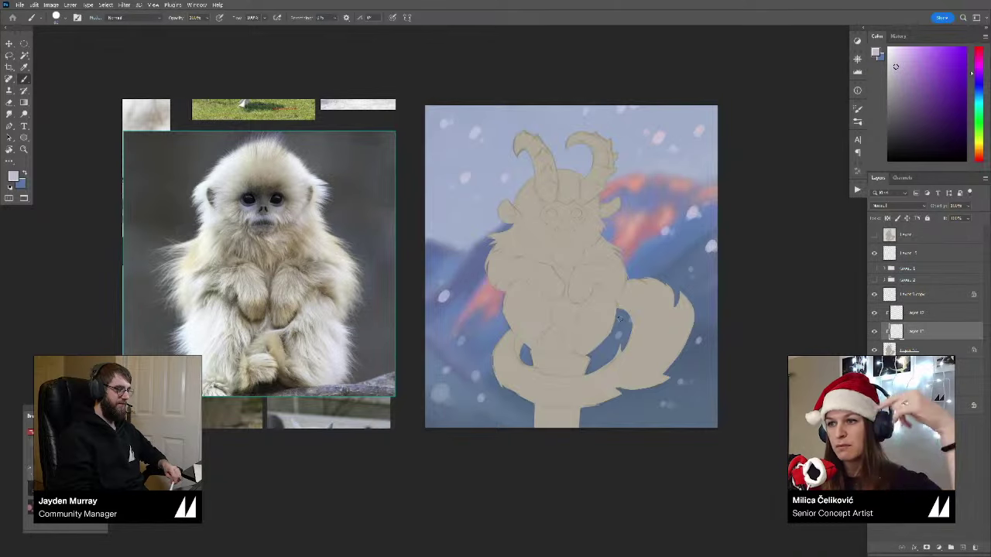
pyautogui.moveTo(751, 313); pyautogui.dragTo(739, 311)
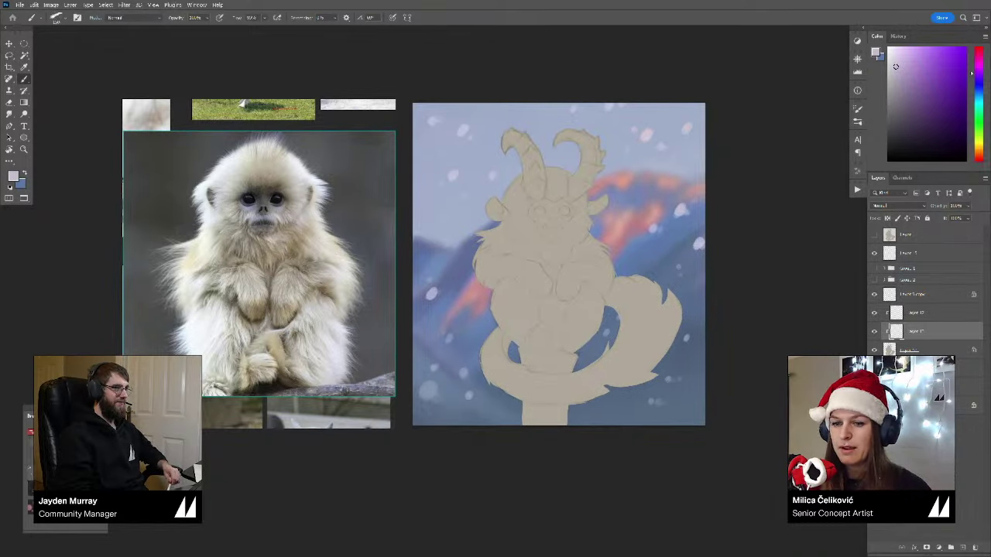
pyautogui.moveTo(309, 466); pyautogui.dragTo(319, 465)
pyautogui.press('z')
pyautogui.moveTo(572, 339); pyautogui.dragTo(559, 340)
pyautogui.moveTo(560, 333); pyautogui.dragTo(556, 343)
pyautogui.press('b')
pyautogui.moveTo(537, 195)
pyautogui.mouseDown()
pyautogui.moveTo(543, 227)
pyautogui.moveTo(579, 234)
pyautogui.moveTo(574, 212)
pyautogui.mouseUp()
pyautogui.hotkey('ctrl', 'z')
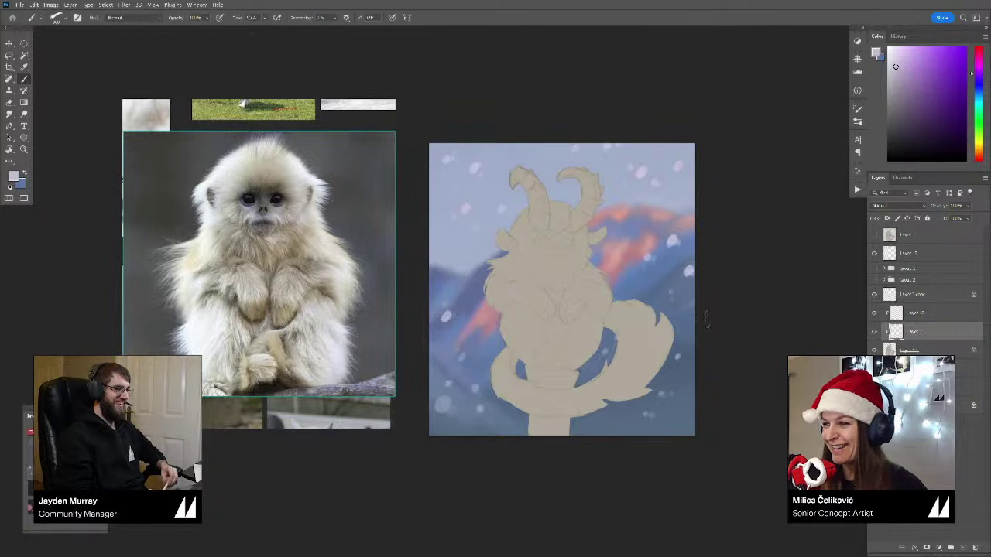
# Step: Sample the creature's beige fur colour and paint brownish shading over its shoulder and upper arm on the left
pyautogui.moveTo(737, 325); pyautogui.dragTo(770, 316)
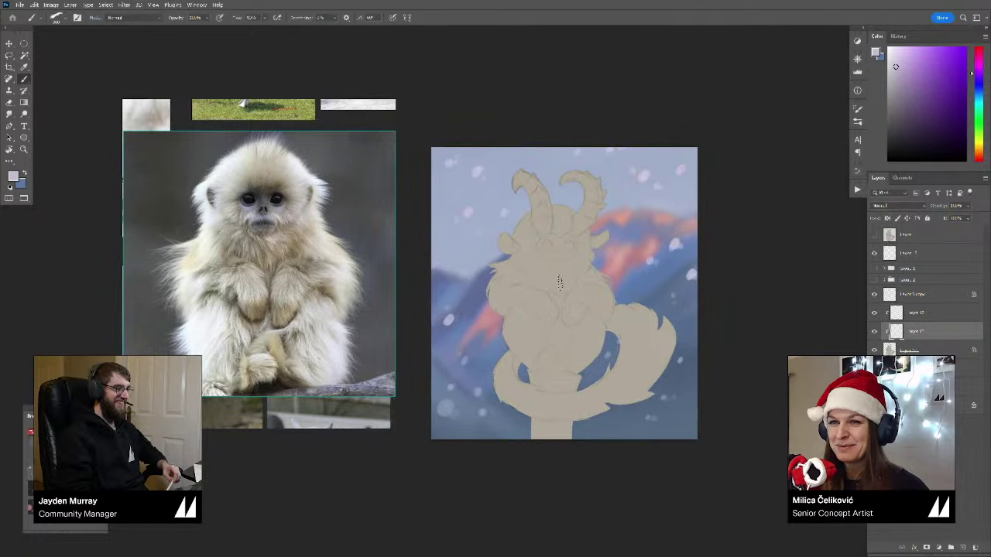
pyautogui.moveTo(555, 301); pyautogui.dragTo(559, 300)
pyautogui.keyDown('alt'); pyautogui.click(555, 271); pyautogui.keyUp('alt')
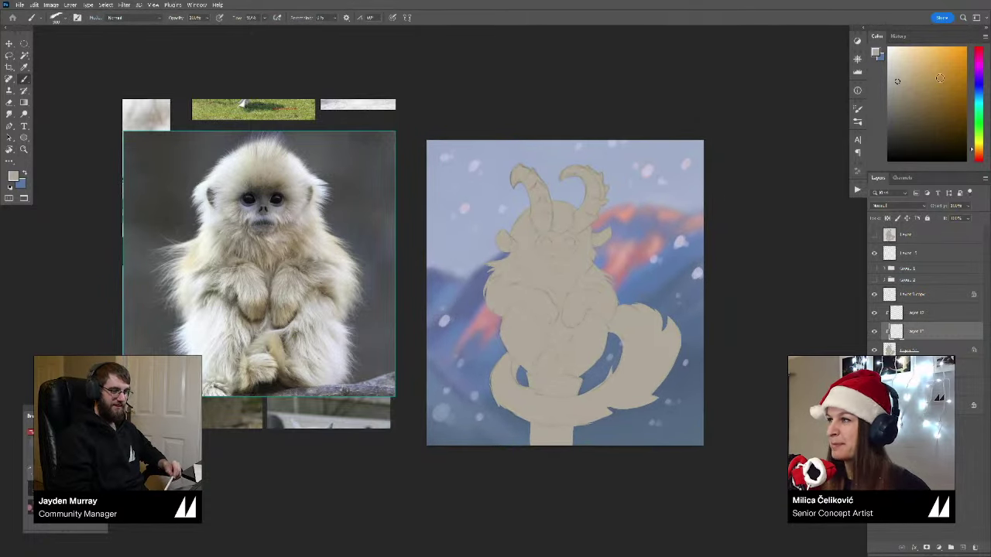
pyautogui.moveTo(531, 284)
pyautogui.mouseDown()
pyautogui.moveTo(510, 303)
pyautogui.moveTo(521, 276)
pyautogui.moveTo(509, 274)
pyautogui.moveTo(520, 271)
pyautogui.moveTo(505, 257)
pyautogui.moveTo(482, 263)
pyautogui.moveTo(497, 259)
pyautogui.moveTo(497, 279)
pyautogui.moveTo(480, 287)
pyautogui.moveTo(520, 284)
pyautogui.moveTo(494, 284)
pyautogui.moveTo(489, 296)
pyautogui.moveTo(528, 287)
pyautogui.moveTo(511, 287)
pyautogui.moveTo(502, 315)
pyautogui.mouseUp()
pyautogui.press('[')
pyautogui.keyDown('alt'); pyautogui.click(517, 273); pyautogui.keyUp('alt')
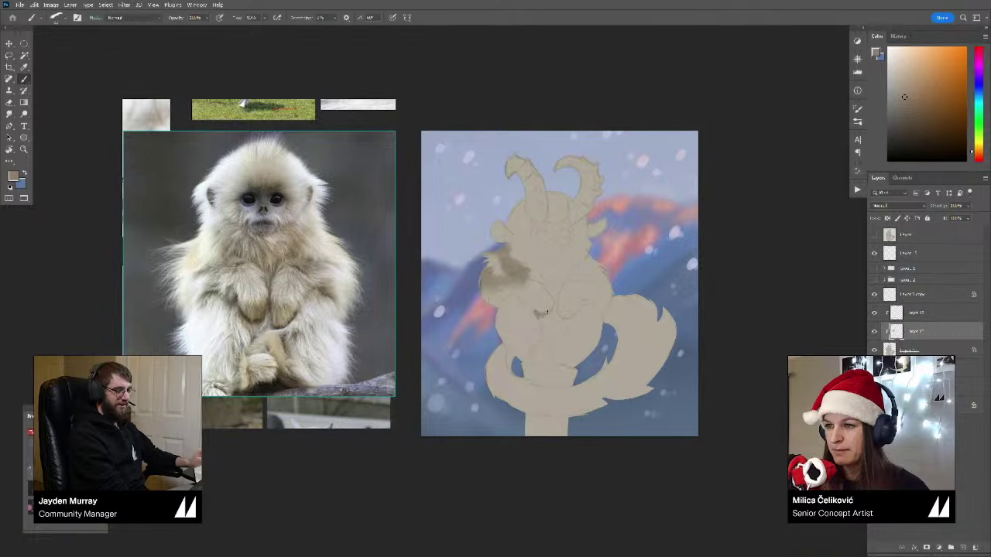
# Step: Paint brown shadows under the chin, around the hands and across the belly, using tones sampled from the shoulder shading
pyautogui.moveTo(549, 308)
pyautogui.mouseDown()
pyautogui.moveTo(528, 303)
pyautogui.moveTo(540, 325)
pyautogui.moveTo(566, 312)
pyautogui.mouseUp()
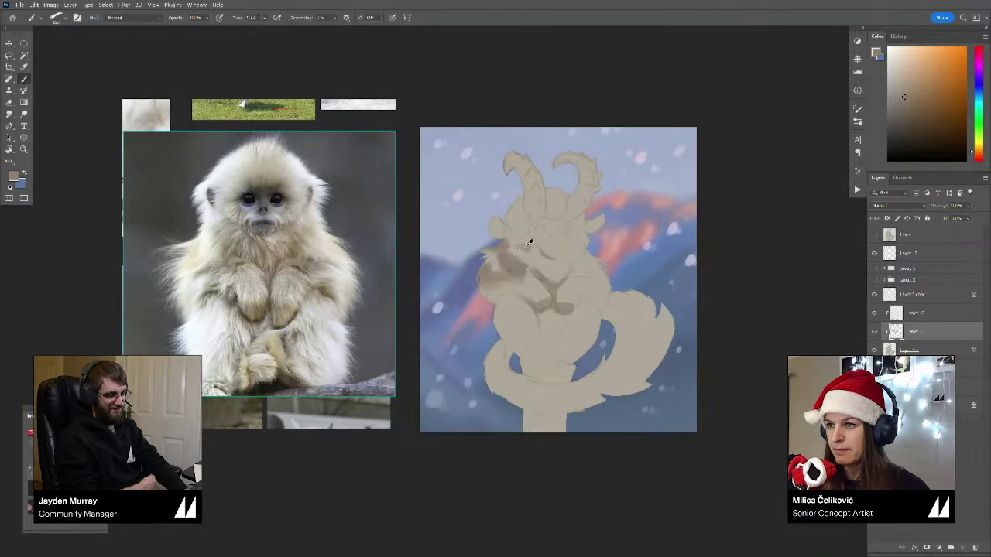
pyautogui.keyDown('alt'); pyautogui.click(520, 246); pyautogui.keyUp('alt')
pyautogui.keyDown('alt'); pyautogui.click(512, 249); pyautogui.keyUp('alt')
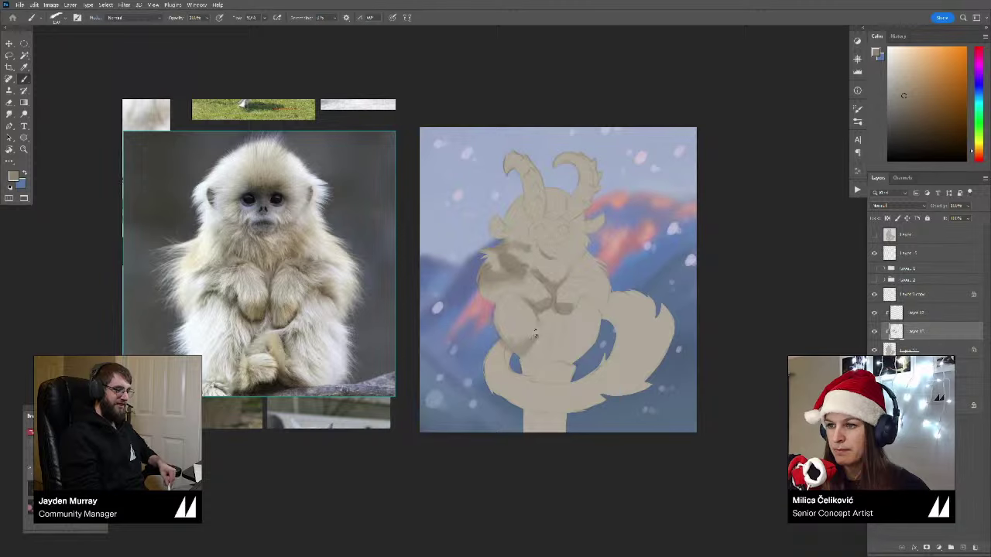
pyautogui.moveTo(543, 350)
pyautogui.mouseDown()
pyautogui.moveTo(516, 354)
pyautogui.moveTo(566, 351)
pyautogui.moveTo(560, 328)
pyautogui.moveTo(554, 337)
pyautogui.moveTo(544, 311)
pyautogui.mouseUp()
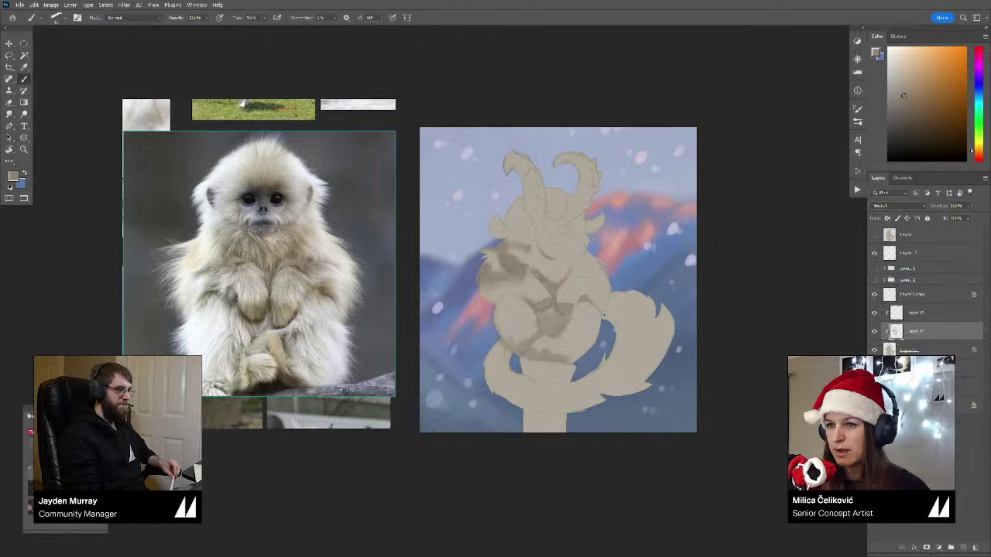
# Step: Shade the tail beside the body on the right and the inside of its curl on the left, using a smaller brush
pyautogui.moveTo(607, 315); pyautogui.dragTo(608, 310)
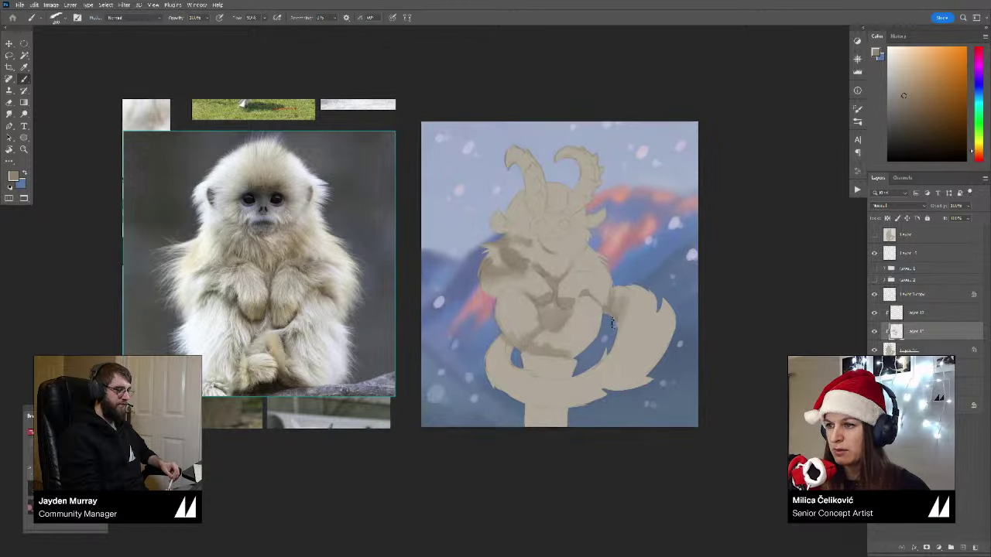
pyautogui.moveTo(620, 306)
pyautogui.mouseDown()
pyautogui.moveTo(619, 339)
pyautogui.moveTo(582, 338)
pyautogui.mouseUp()
pyautogui.press('[')
pyautogui.press('[')
pyautogui.press('[')
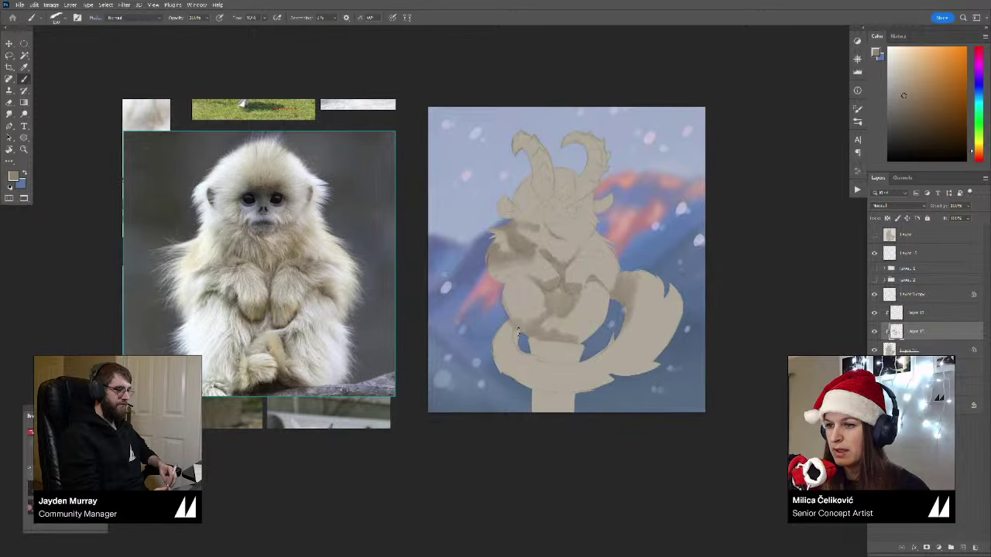
pyautogui.moveTo(518, 332); pyautogui.dragTo(522, 347)
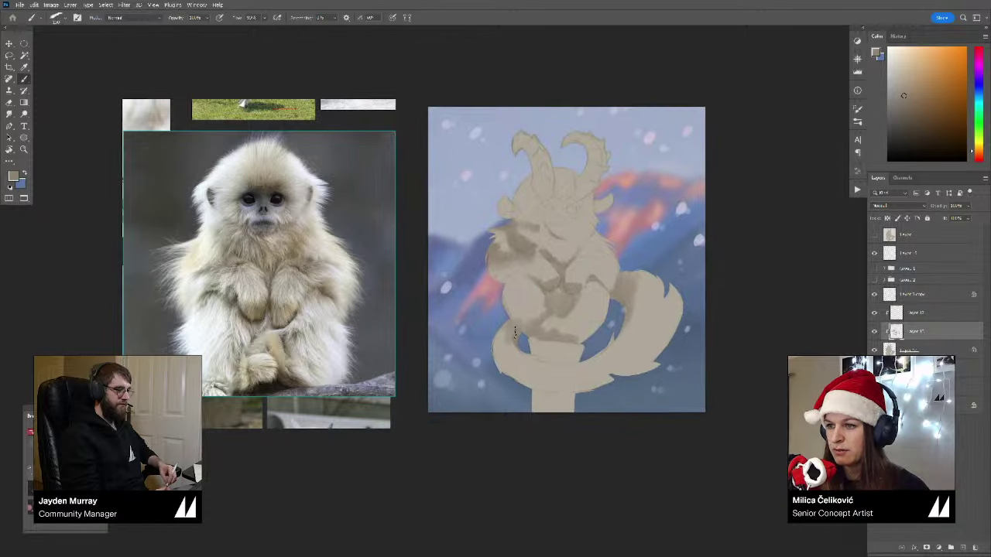
pyautogui.keyDown('alt'); pyautogui.click(507, 332); pyautogui.keyUp('alt')
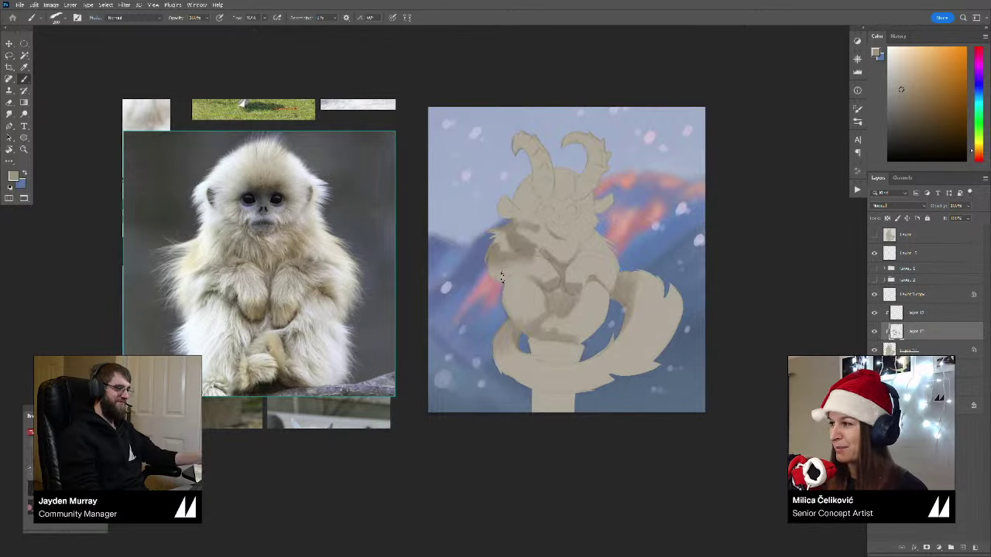
# Step: Extend the soft brown shading along the lower tail and the legs with a larger brush and a tone sampled from the tail
pyautogui.moveTo(595, 368); pyautogui.dragTo(592, 366)
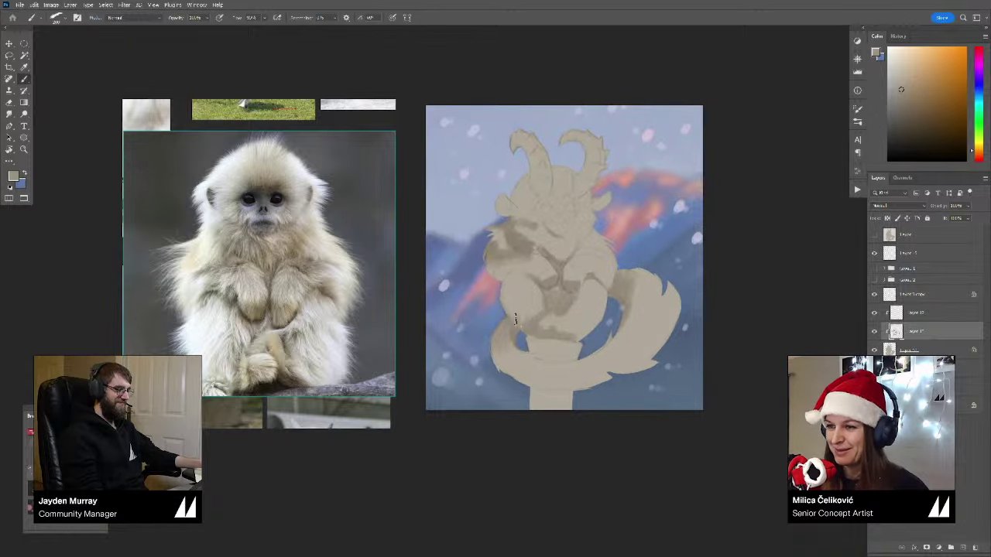
pyautogui.keyDown('alt'); pyautogui.click(507, 323); pyautogui.keyUp('alt')
pyautogui.press(']')
pyautogui.press(']')
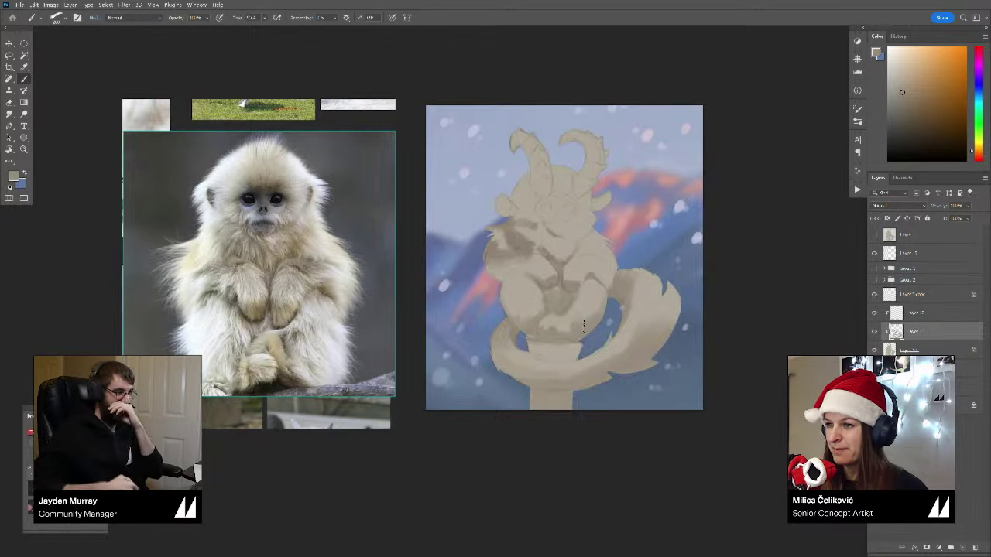
pyautogui.moveTo(586, 326); pyautogui.dragTo(586, 331)
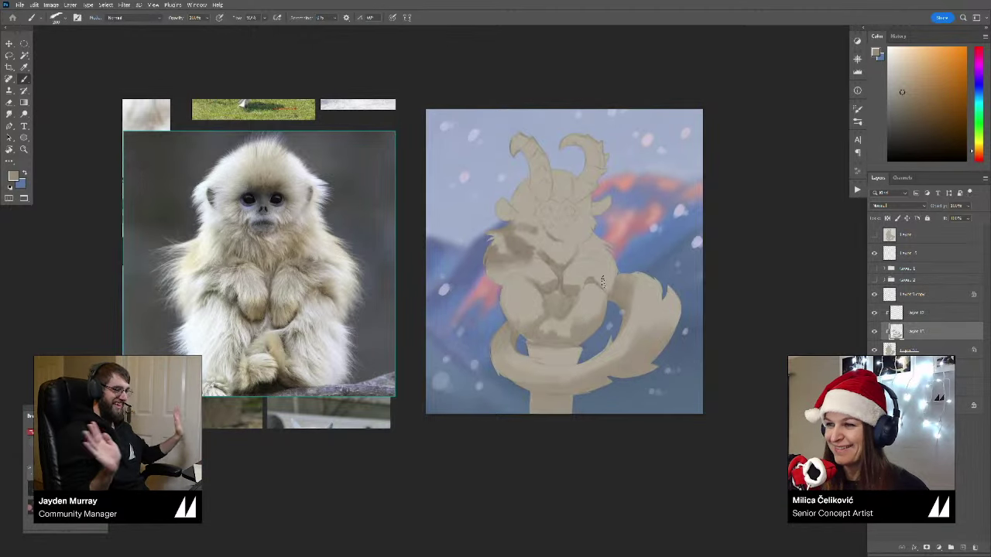
# Step: Shade the creature's arm and chest on the right, using fur tones sampled near the tail and the chest
pyautogui.moveTo(609, 292); pyautogui.dragTo(610, 279)
pyautogui.keyDown('alt'); pyautogui.click(614, 281); pyautogui.keyUp('alt')
pyautogui.keyDown('alt'); pyautogui.click(613, 275); pyautogui.keyUp('alt')
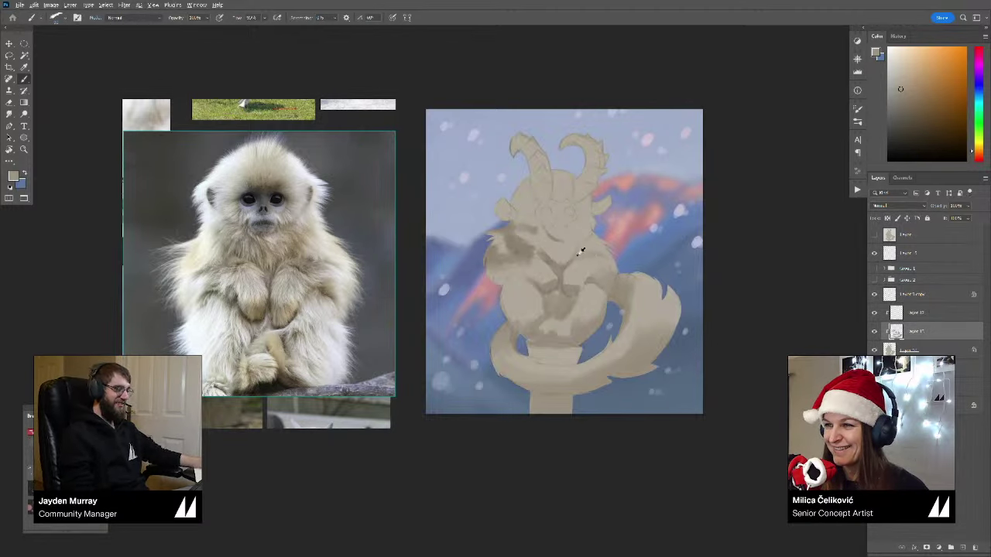
pyautogui.moveTo(569, 265)
pyautogui.mouseDown()
pyautogui.moveTo(552, 298)
pyautogui.moveTo(594, 289)
pyautogui.mouseUp()
pyautogui.keyDown('alt'); pyautogui.click(563, 271); pyautogui.keyUp('alt')
pyautogui.press(']')
# Step: Copy the whole painting merged and paste it as a new layer at the top of the layer stack
pyautogui.hotkey('ctrl', 'space')
pyautogui.hotkey('ctrl', 'shift', 'h')
pyautogui.hotkey('ctrl', 'space')
pyautogui.hotkey('ctrl', 'shift', 'h')
pyautogui.click(917, 237)
pyautogui.hotkey('ctrl', 'a')
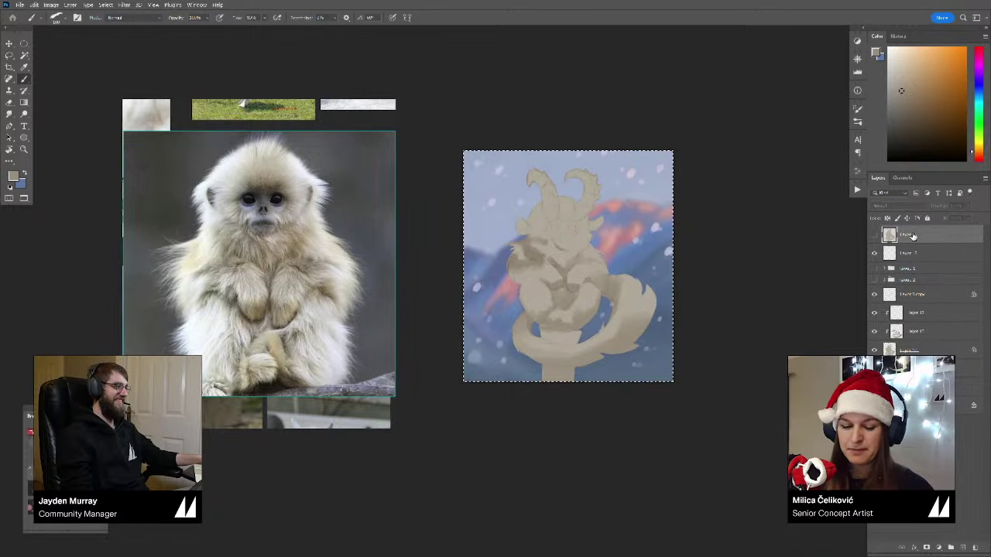
pyautogui.hotkey('ctrl', 'shift', 'c')
pyautogui.hotkey('ctrl', 'v')
pyautogui.hotkey('ctrl', 'b')
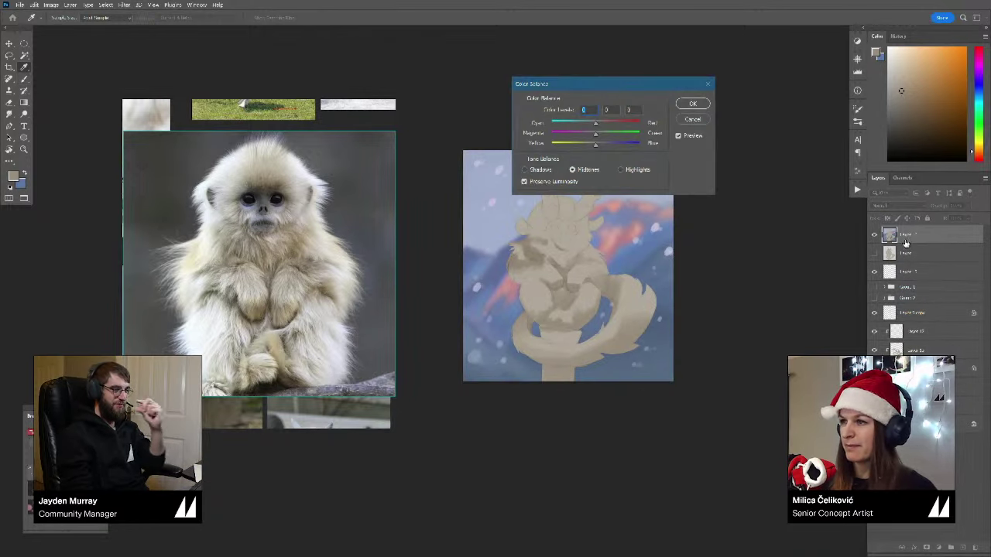
pyautogui.press('Escape')
# Step: Compare the merged copy with the flat grey early version beneath it, and hide both layers
pyautogui.press('space')
pyautogui.moveTo(828, 269); pyautogui.dragTo(825, 267)
pyautogui.click(875, 254)
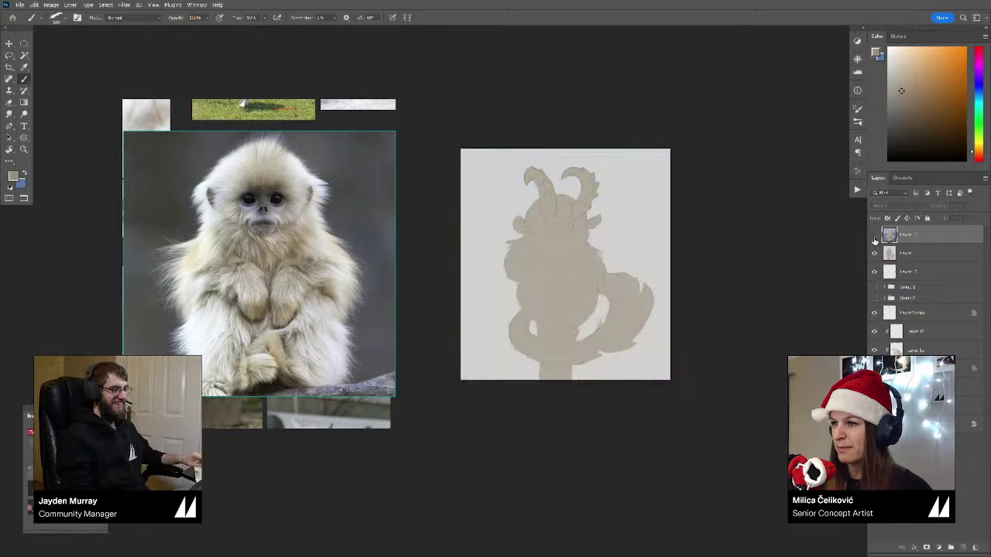
pyautogui.click(875, 254)
pyautogui.click(875, 236)
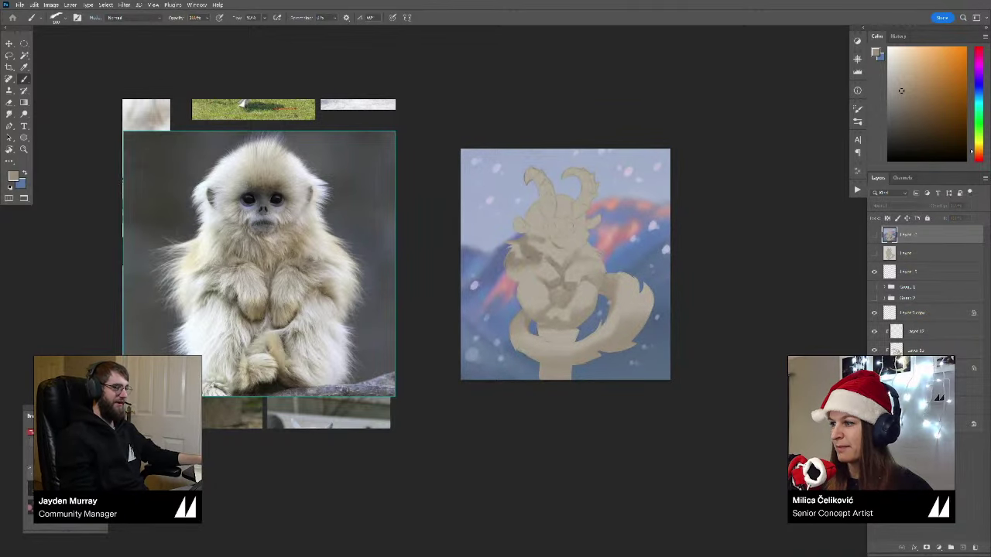
# Step: Select the creature's shading layer and paint a light greyish-blue patch around the eye on the left
pyautogui.click(904, 350)
pyautogui.press('z')
pyautogui.click(573, 299)
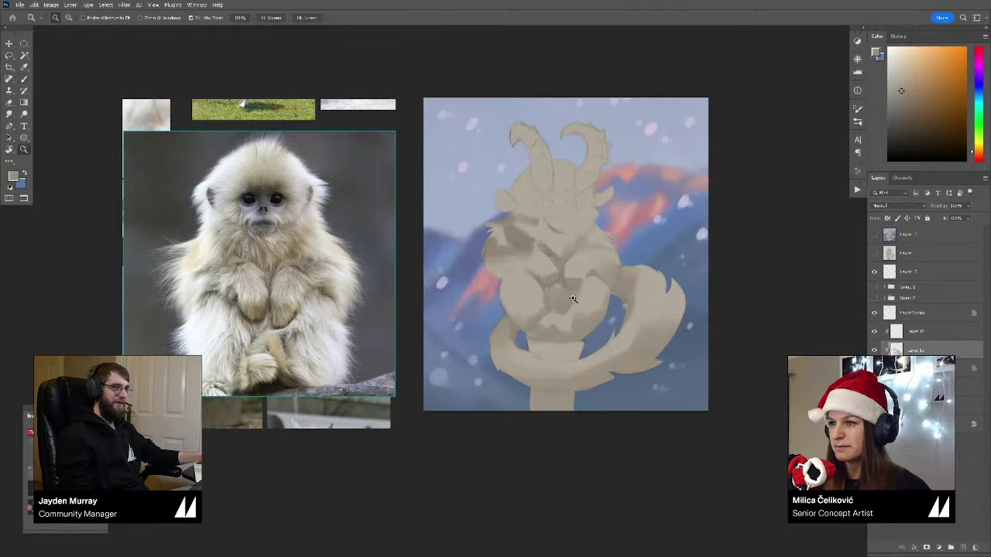
pyautogui.click(546, 196)
pyautogui.press('b')
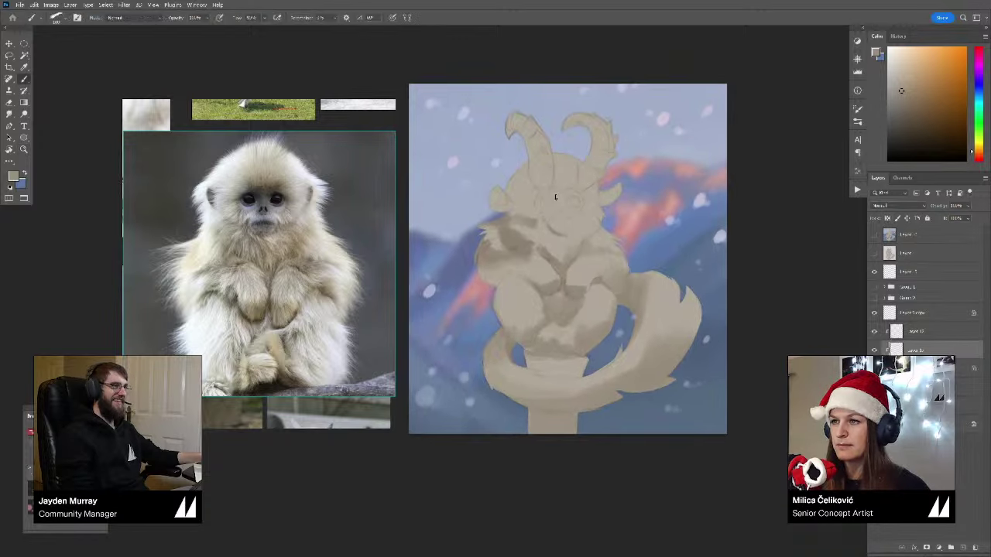
pyautogui.click(972, 95)
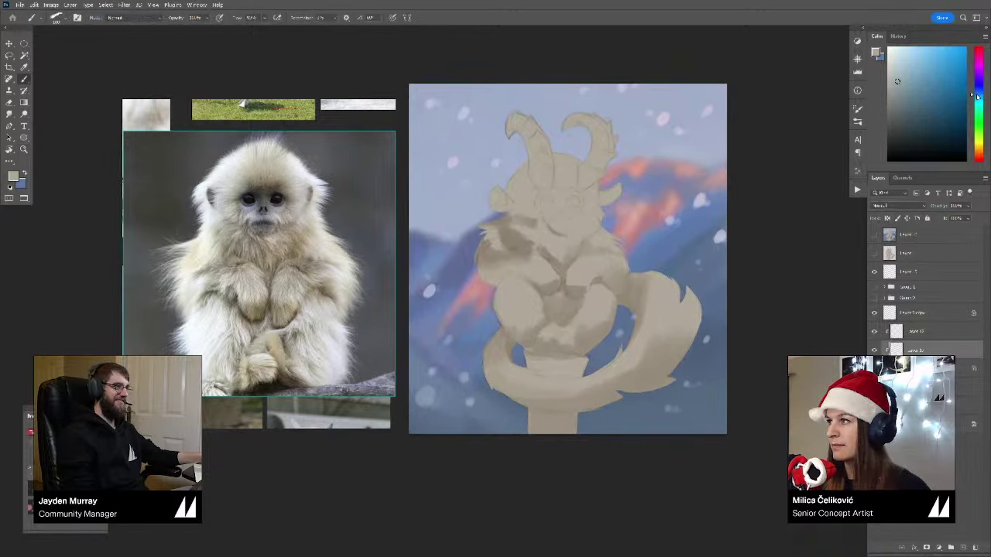
pyautogui.click(900, 87)
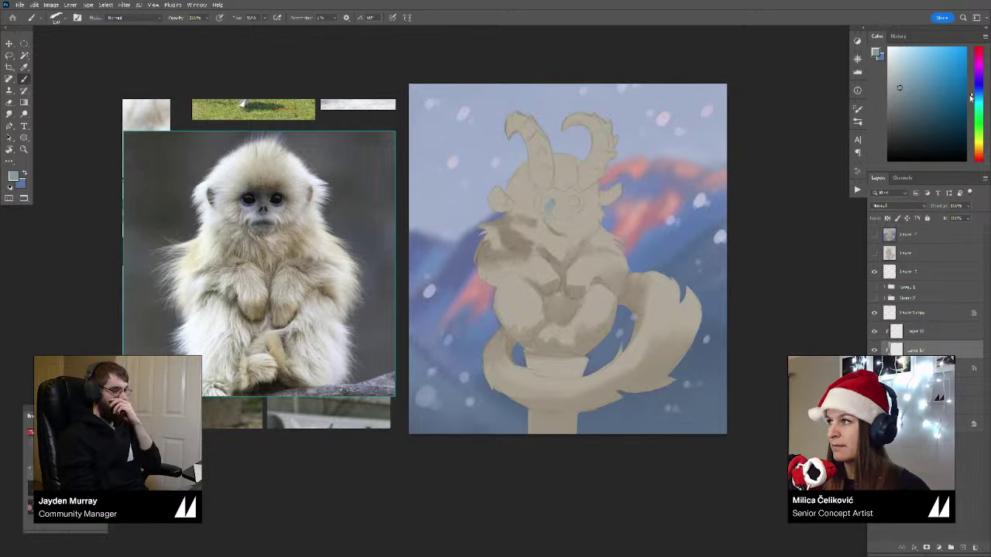
# Step: Paint darker muted blue patches around both eyes and extend the bluish tone over the nose, sampling colours from the face
pyautogui.click(971, 91)
pyautogui.click(902, 96)
pyautogui.moveTo(555, 198)
pyautogui.mouseDown()
pyautogui.moveTo(538, 203)
pyautogui.moveTo(579, 201)
pyautogui.moveTo(571, 193)
pyautogui.mouseUp()
pyautogui.keyDown('alt'); pyautogui.click(548, 213); pyautogui.keyUp('alt')
pyautogui.keyDown('alt'); pyautogui.click(552, 196); pyautogui.keyUp('alt')
pyautogui.keyDown('alt'); pyautogui.click(563, 210); pyautogui.keyUp('alt')
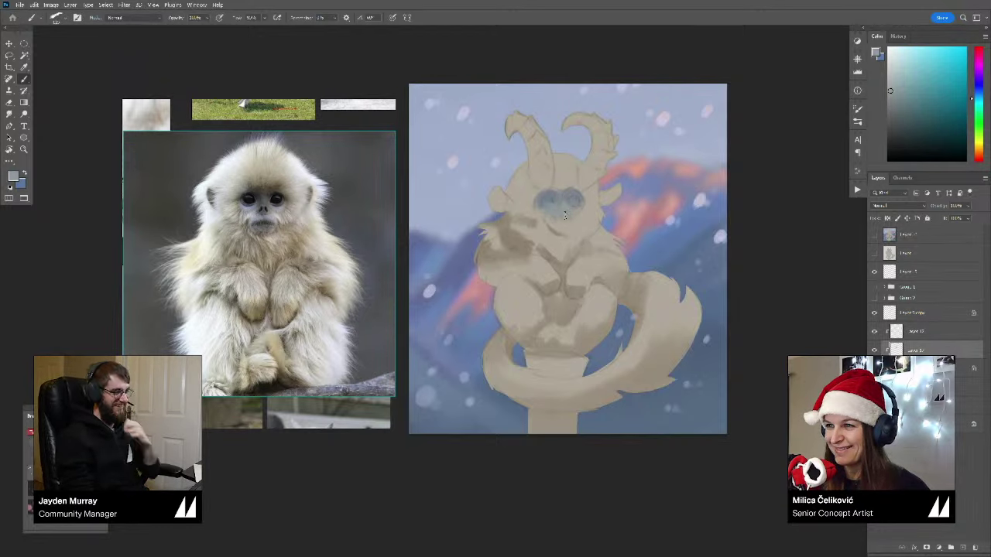
# Step: Join the eye patches across the nose bridge and blend the blue down to the muzzle, using tones sampled around the eyes
pyautogui.keyDown('alt'); pyautogui.click(543, 201); pyautogui.keyUp('alt')
pyautogui.keyDown('alt'); pyautogui.click(557, 197); pyautogui.keyUp('alt')
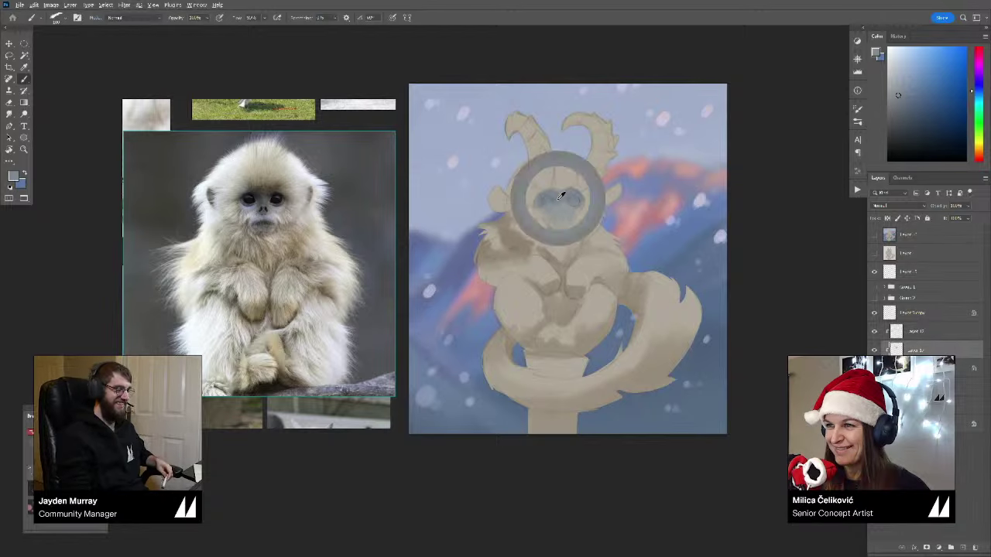
pyautogui.keyDown('alt'); pyautogui.click(554, 197); pyautogui.keyUp('alt')
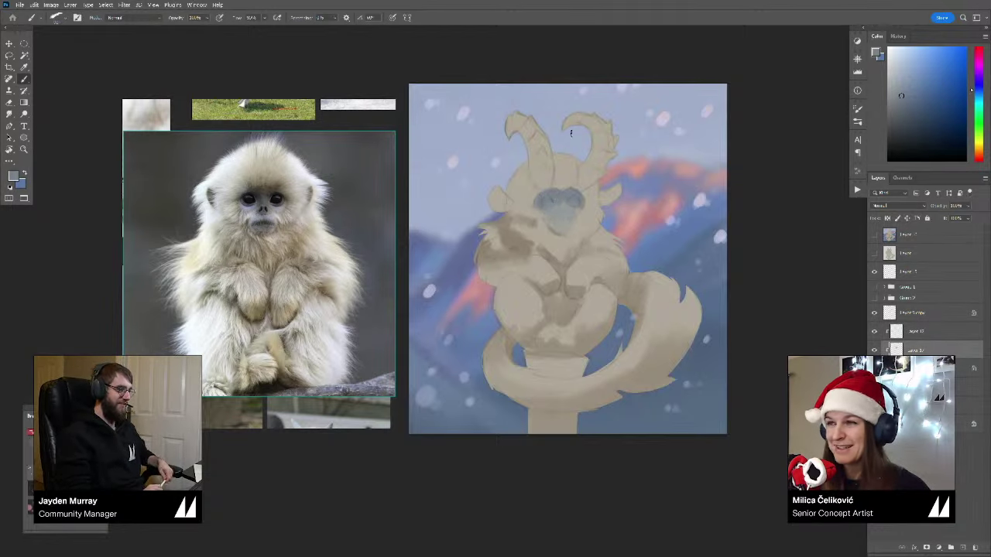
pyautogui.moveTo(580, 196); pyautogui.dragTo(579, 203)
# Step: Enlarge the close-up reference photo of the blue-faced monkey and frame the creature's face to compare them
pyautogui.scroll(-4, 341, 277)
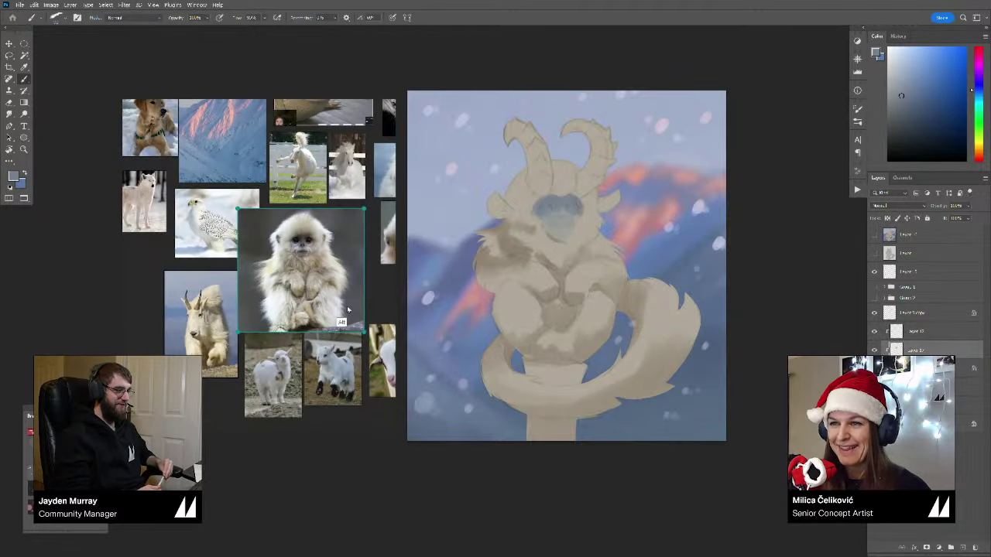
pyautogui.moveTo(343, 318); pyautogui.dragTo(252, 324)
pyautogui.doubleClick(325, 226)
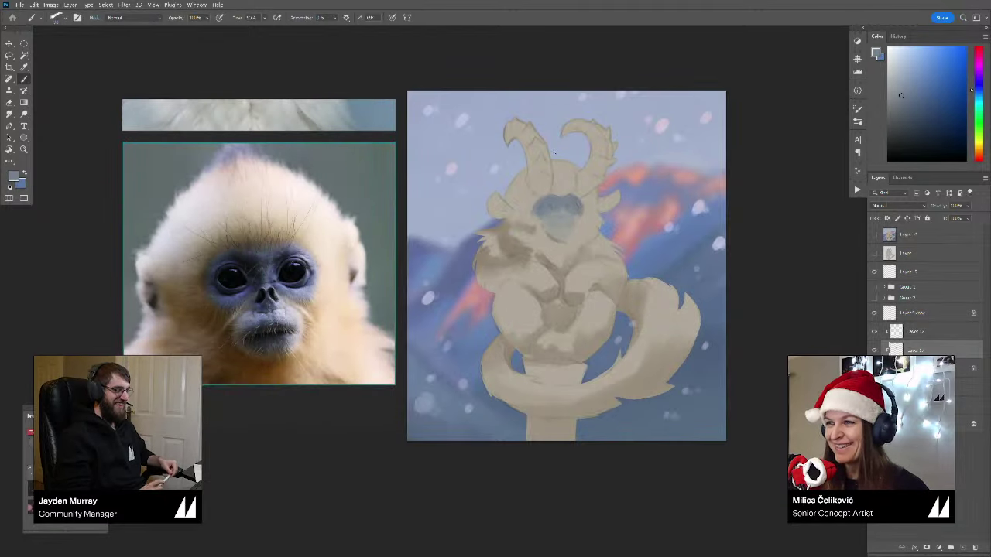
pyautogui.scroll(5, 526, 203)
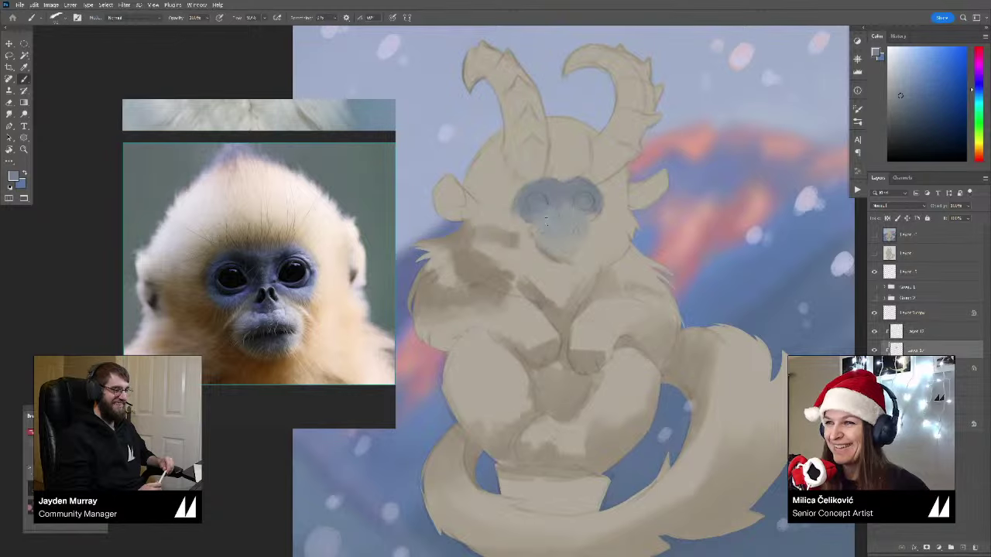
pyautogui.press('z')
pyautogui.click(528, 206)
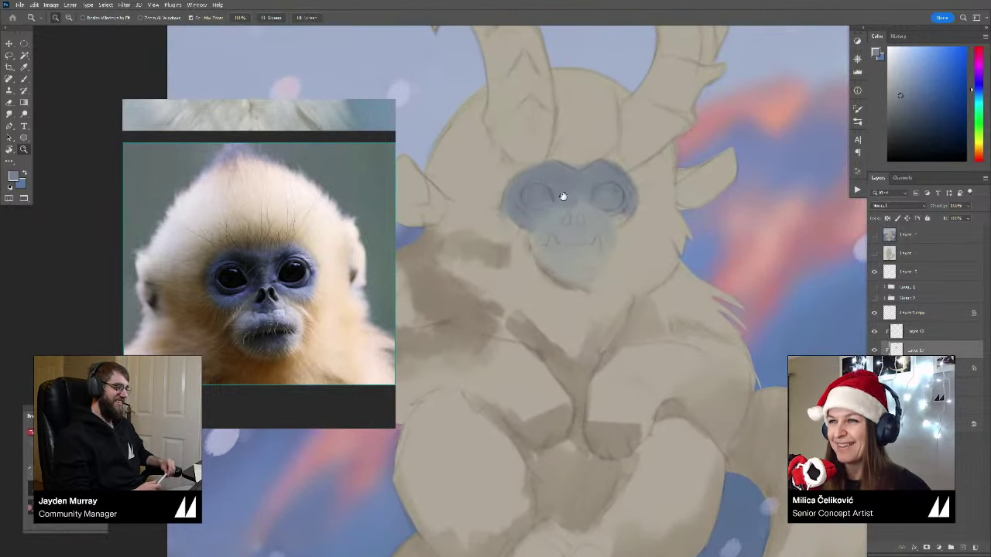
# Step: Outline the eye on the left with a darker muted blue rim, blending it with tones sampled around the eye
pyautogui.click(564, 195)
pyautogui.press('b')
pyautogui.click(907, 108)
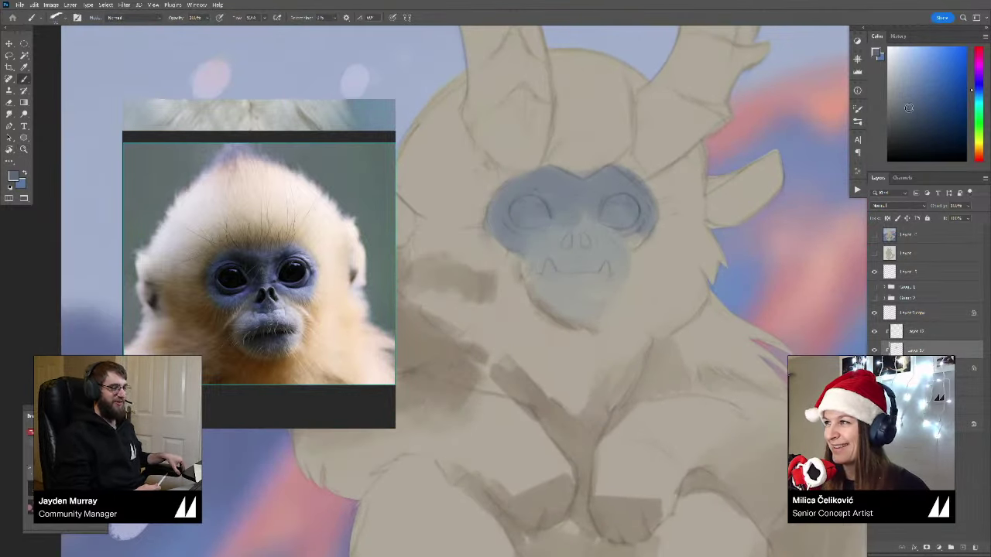
pyautogui.click(980, 89)
pyautogui.moveTo(729, 161); pyautogui.dragTo(727, 174)
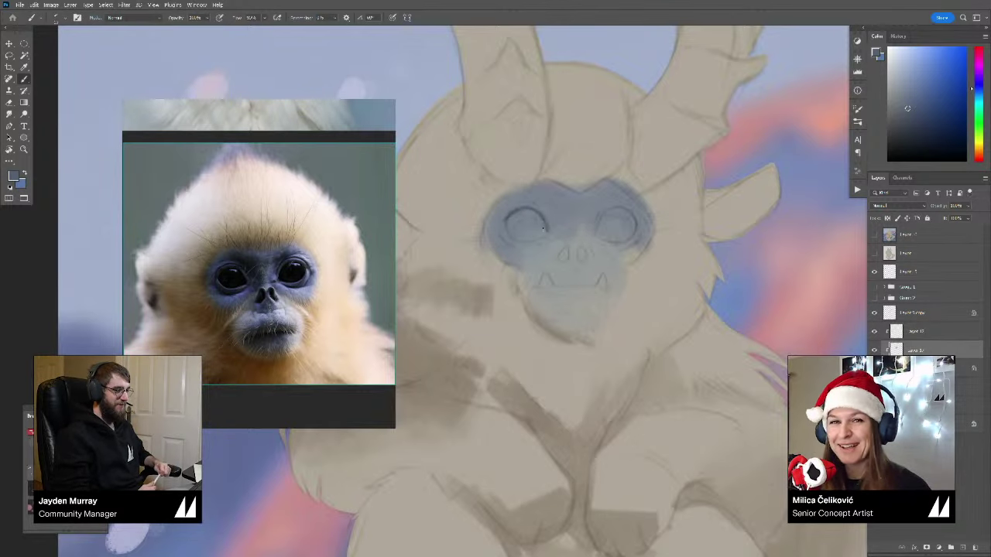
pyautogui.scroll(2, 511, 228)
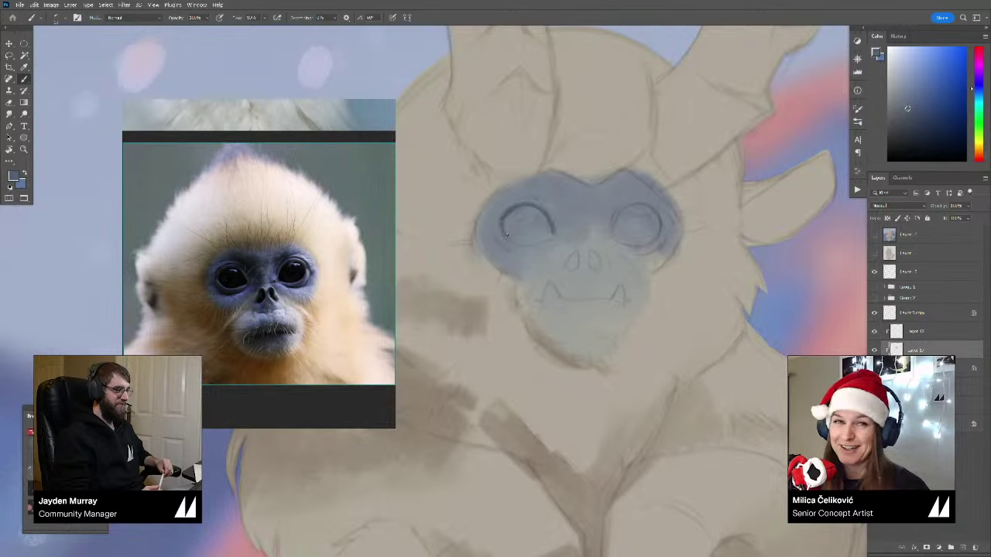
pyautogui.moveTo(496, 231)
pyautogui.mouseDown()
pyautogui.moveTo(519, 253)
pyautogui.moveTo(543, 244)
pyautogui.mouseUp()
pyautogui.keyDown('alt'); pyautogui.click(512, 240); pyautogui.keyUp('alt')
pyautogui.keyDown('alt'); pyautogui.click(537, 242); pyautogui.keyUp('alt')
pyautogui.keyDown('alt'); pyautogui.click(498, 224); pyautogui.keyUp('alt')
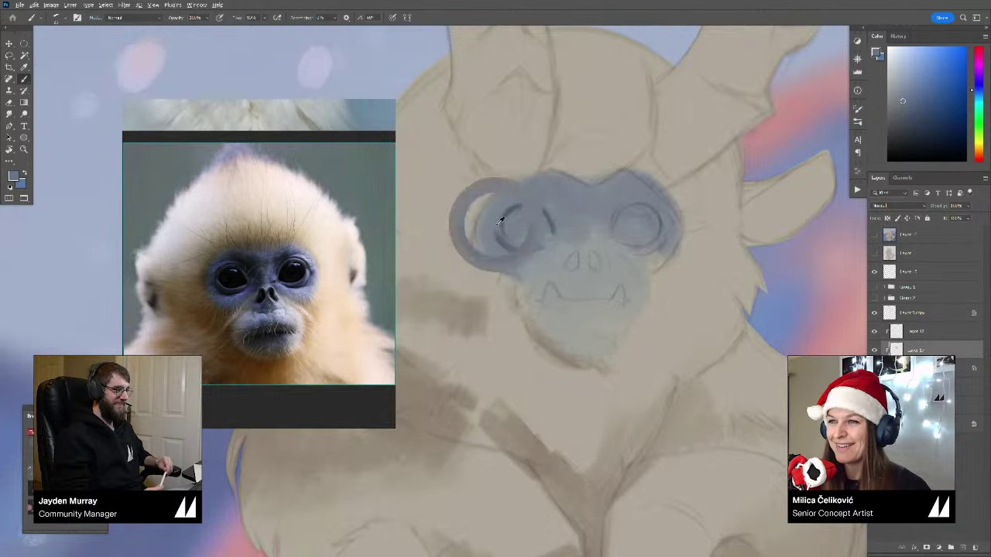
pyautogui.keyDown('alt'); pyautogui.click(502, 243); pyautogui.keyUp('alt')
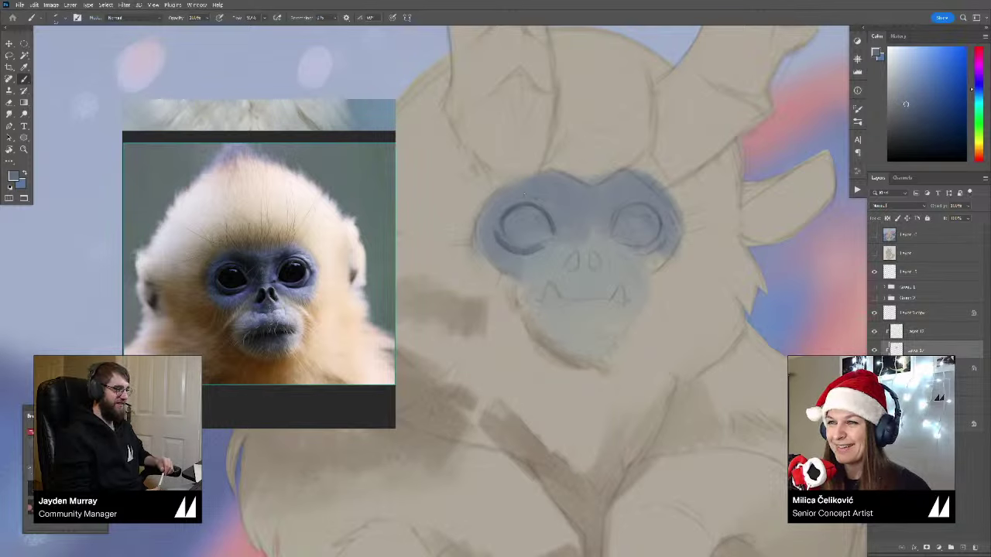
# Step: Darken the rim of the eye on the right and define the lower corner of its blue patch with sampled tones
pyautogui.moveTo(566, 217); pyautogui.dragTo(606, 220)
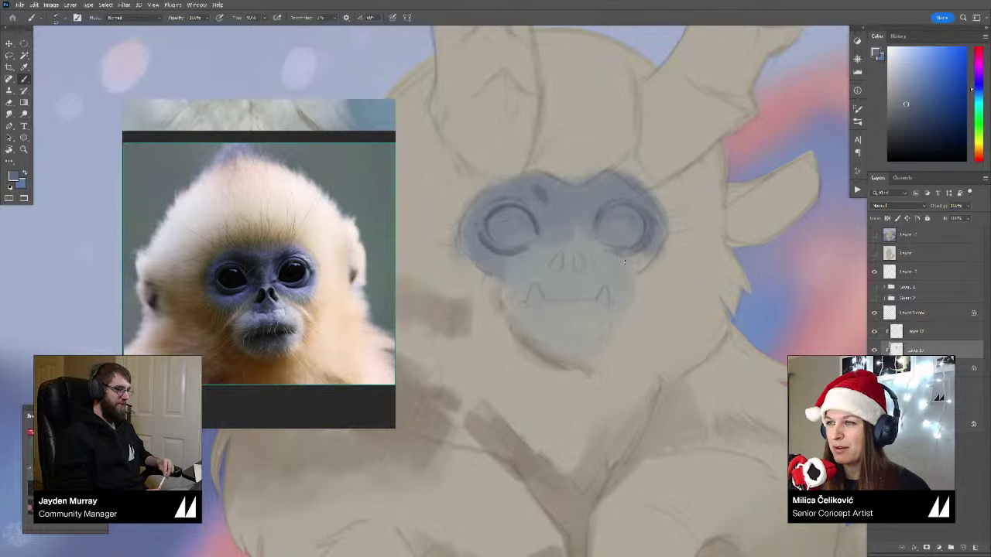
pyautogui.moveTo(628, 275); pyautogui.dragTo(628, 271)
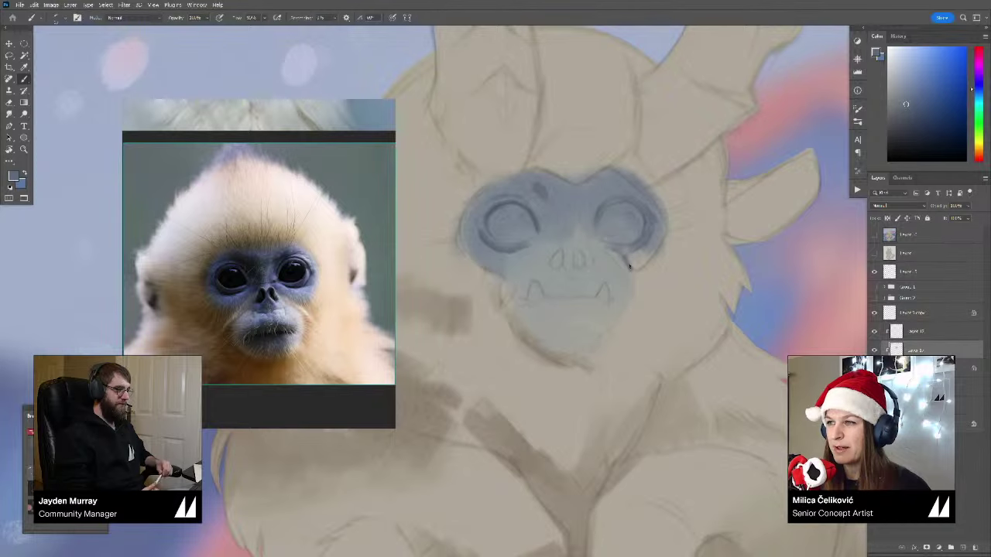
pyautogui.keyDown('alt'); pyautogui.click(630, 266); pyautogui.keyUp('alt')
pyautogui.keyDown('alt'); pyautogui.click(640, 262); pyautogui.keyUp('alt')
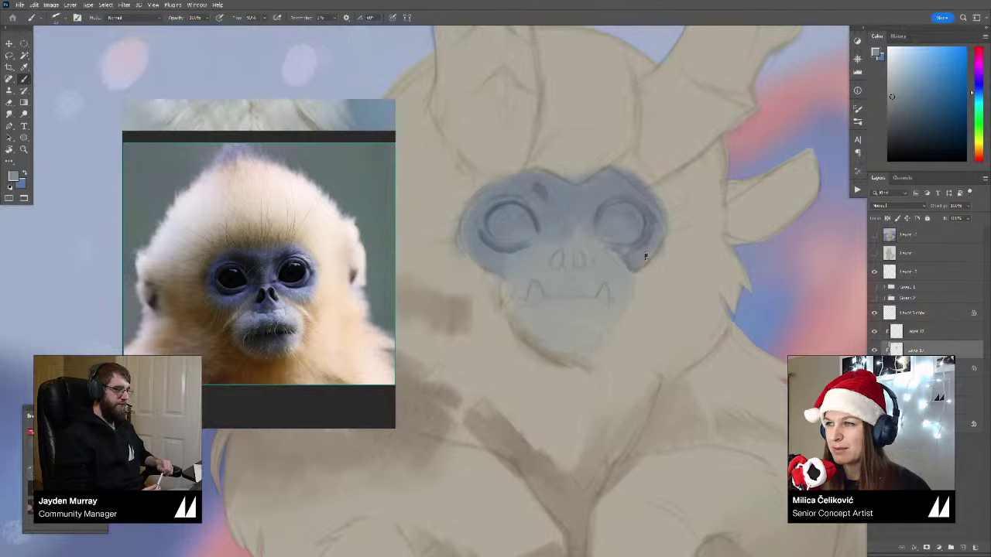
pyautogui.keyDown('alt'); pyautogui.click(635, 274); pyautogui.keyUp('alt')
pyautogui.moveTo(576, 248); pyautogui.dragTo(593, 255)
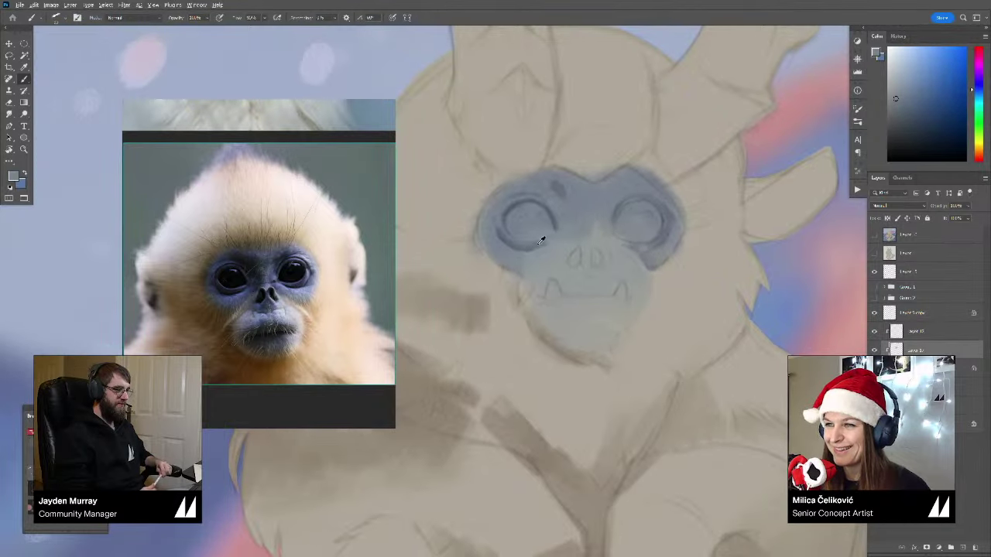
# Step: Deepen the blue patch below and along the outer edge of the eye on the left
pyautogui.moveTo(525, 267)
pyautogui.mouseDown()
pyautogui.moveTo(535, 275)
pyautogui.moveTo(531, 263)
pyautogui.moveTo(519, 267)
pyautogui.mouseUp()
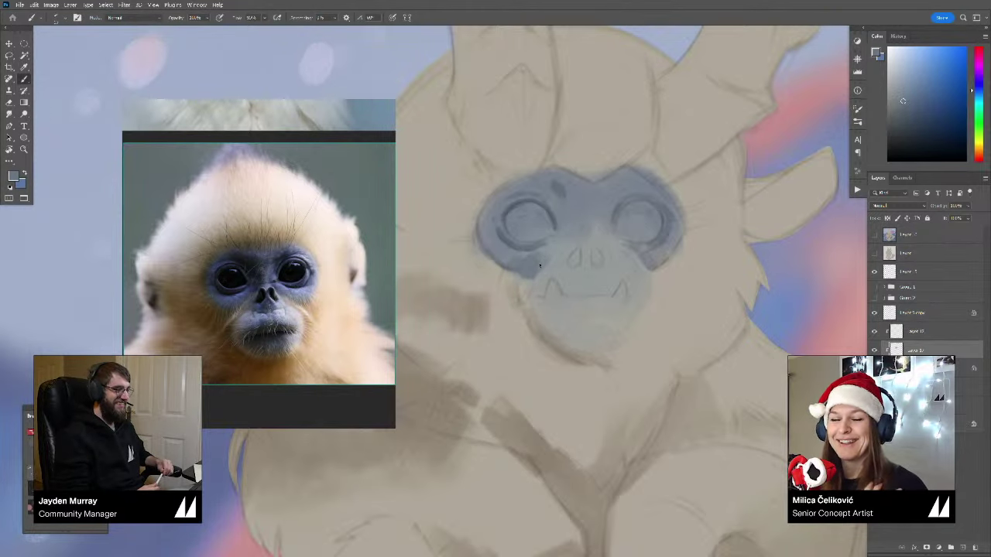
pyautogui.moveTo(490, 209)
pyautogui.mouseDown()
pyautogui.moveTo(504, 176)
pyautogui.moveTo(531, 223)
pyautogui.mouseUp()
pyautogui.keyDown('alt'); pyautogui.click(502, 193); pyautogui.keyUp('alt')
# Step: Paint a dark blue brow spot above the inner corner of the eye on the right and fill both nostrils
pyautogui.press('z')
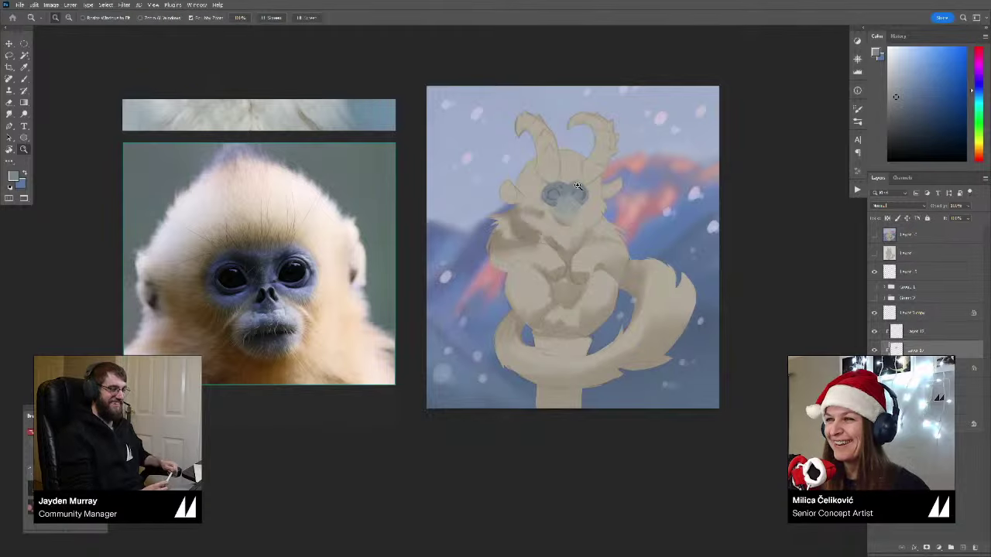
pyautogui.click(577, 186)
pyautogui.press('b')
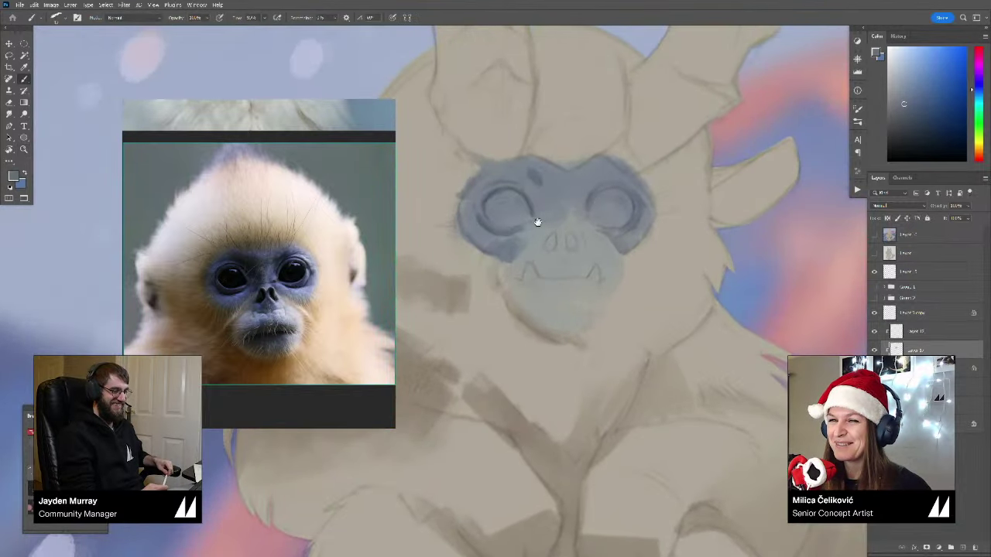
pyautogui.moveTo(538, 222)
pyautogui.mouseDown()
pyautogui.moveTo(539, 235)
pyautogui.moveTo(582, 205)
pyautogui.mouseUp()
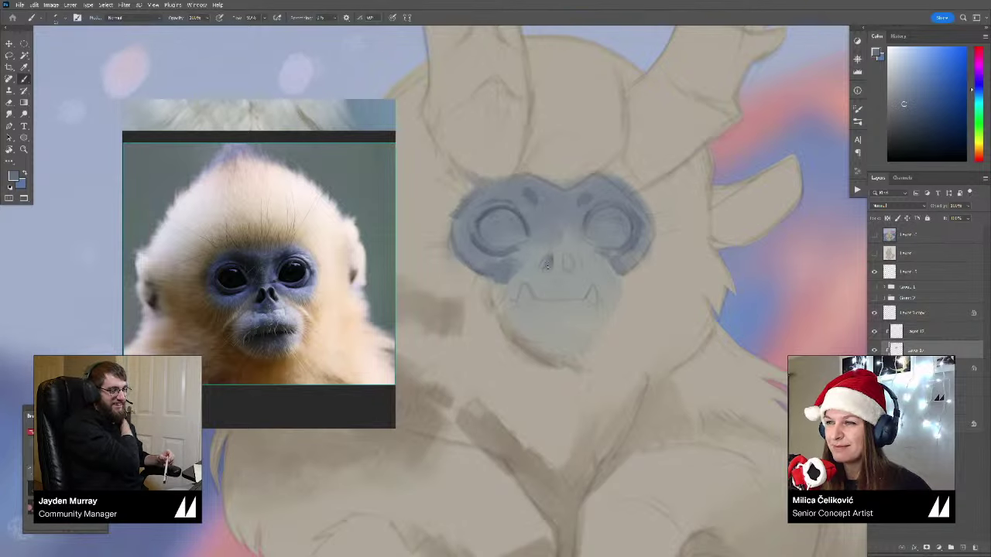
pyautogui.moveTo(567, 260); pyautogui.dragTo(565, 264)
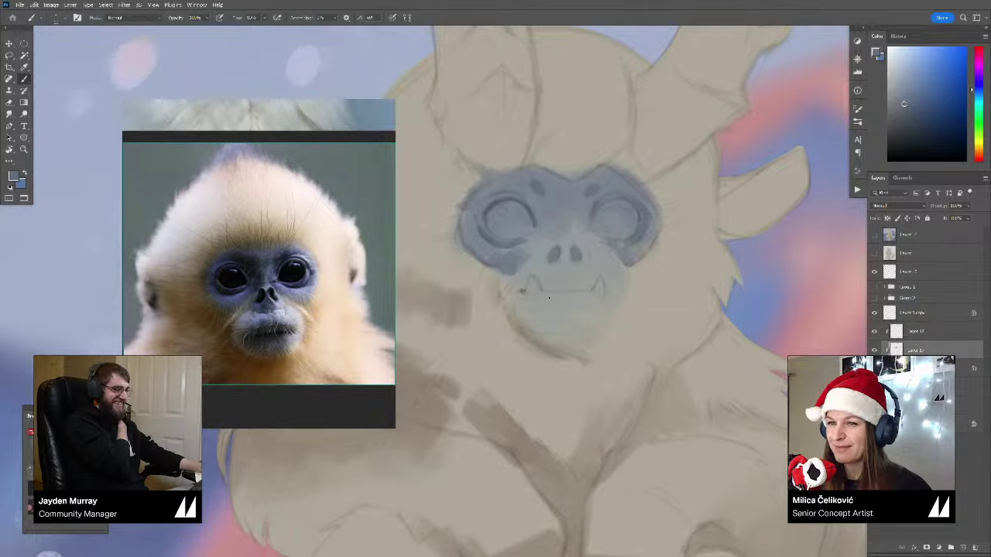
# Step: Paint a darker blue smiling mouth between the tusks, sampling tones from the muzzle to blend its edges
pyautogui.moveTo(549, 297)
pyautogui.mouseDown()
pyautogui.moveTo(540, 268)
pyautogui.moveTo(606, 243)
pyautogui.moveTo(483, 277)
pyautogui.moveTo(594, 226)
pyautogui.mouseUp()
pyautogui.moveTo(589, 268)
pyautogui.mouseDown()
pyautogui.moveTo(542, 273)
pyautogui.moveTo(567, 274)
pyautogui.moveTo(549, 280)
pyautogui.moveTo(589, 259)
pyautogui.moveTo(545, 288)
pyautogui.mouseUp()
pyautogui.keyDown('alt'); pyautogui.click(585, 265); pyautogui.keyUp('alt')
pyautogui.keyDown('alt'); pyautogui.click(582, 264); pyautogui.keyUp('alt')
pyautogui.keyDown('alt'); pyautogui.click(570, 266); pyautogui.keyUp('alt')
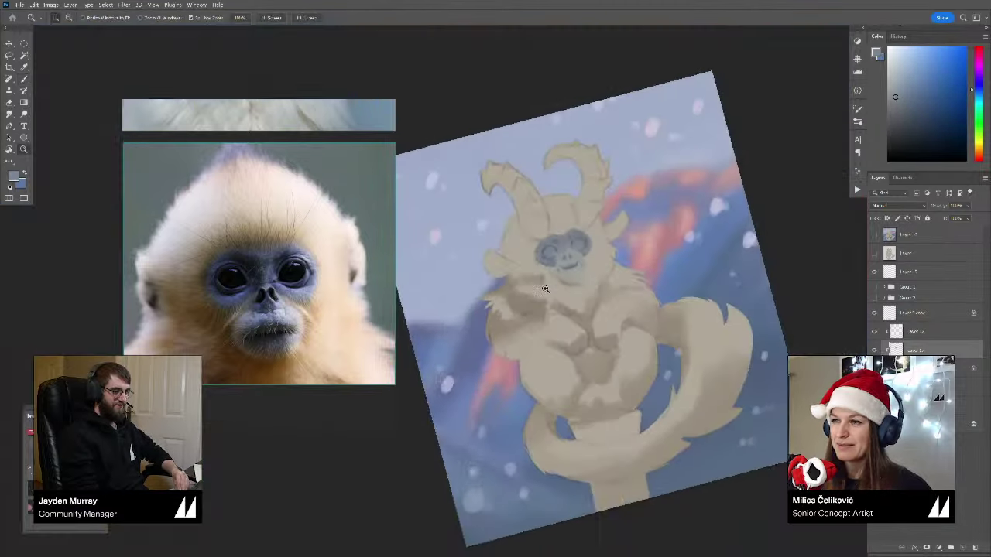
# Step: Straighten the canvas and toggle the face layer's visibility to compare the creature with and without the blue face
pyautogui.press('r')
pyautogui.moveTo(650, 199); pyautogui.dragTo(695, 243)
pyautogui.press('z')
pyautogui.moveTo(586, 299); pyautogui.dragTo(606, 298)
pyautogui.press('b')
pyautogui.click(874, 351)
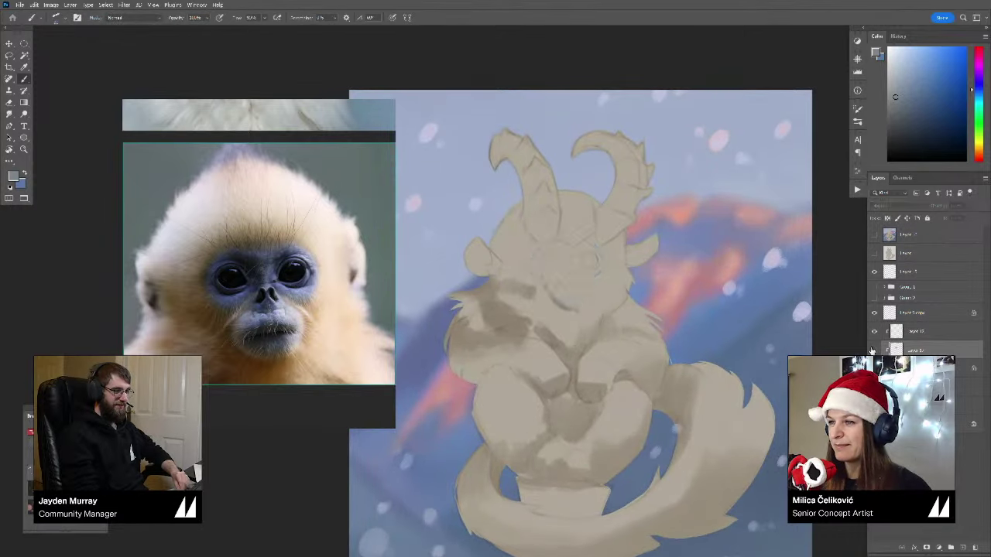
pyautogui.click(874, 350)
# Step: Fill both eyeballs with a dark greyish blue using a smaller brush
pyautogui.press('z')
pyautogui.click(570, 279)
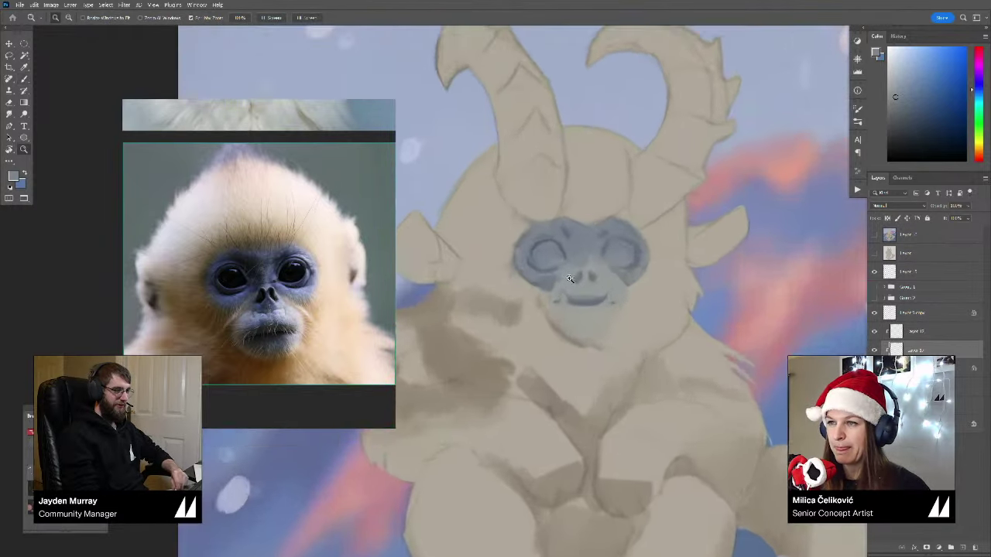
pyautogui.moveTo(570, 279); pyautogui.dragTo(570, 288)
pyautogui.press('b')
pyautogui.moveTo(897, 97); pyautogui.dragTo(899, 122)
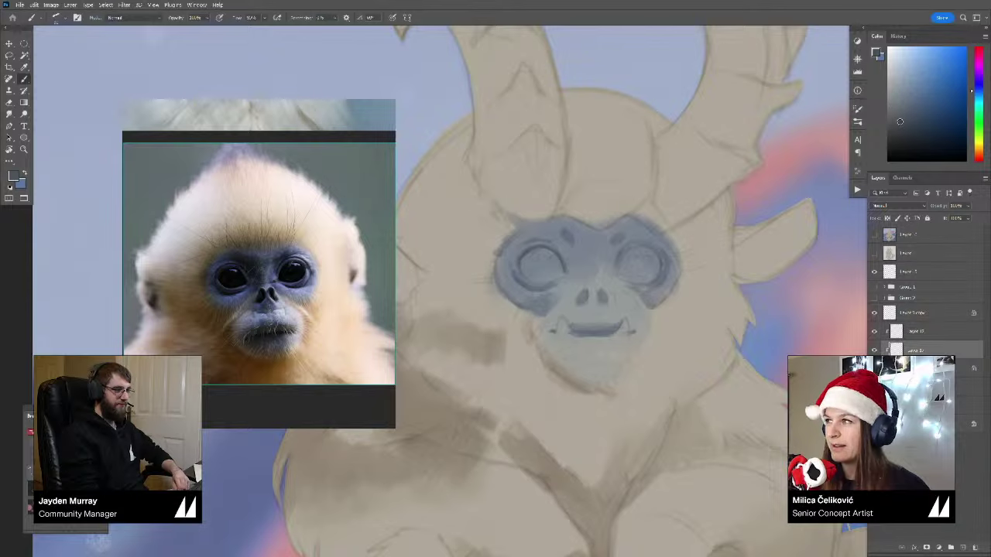
pyautogui.press('[')
pyautogui.press('[')
pyautogui.moveTo(540, 255)
pyautogui.mouseDown()
pyautogui.moveTo(558, 275)
pyautogui.moveTo(528, 261)
pyautogui.moveTo(525, 271)
pyautogui.moveTo(546, 281)
pyautogui.moveTo(559, 278)
pyautogui.moveTo(555, 268)
pyautogui.mouseUp()
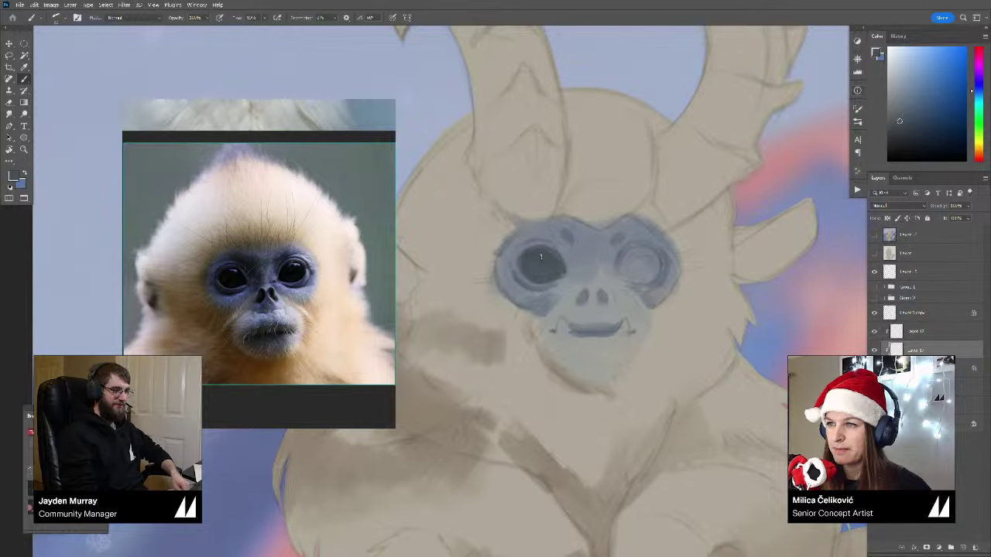
pyautogui.moveTo(583, 210); pyautogui.dragTo(571, 204)
pyautogui.moveTo(618, 258)
pyautogui.mouseDown()
pyautogui.moveTo(640, 255)
pyautogui.moveTo(642, 270)
pyautogui.moveTo(613, 267)
pyautogui.moveTo(620, 264)
pyautogui.mouseUp()
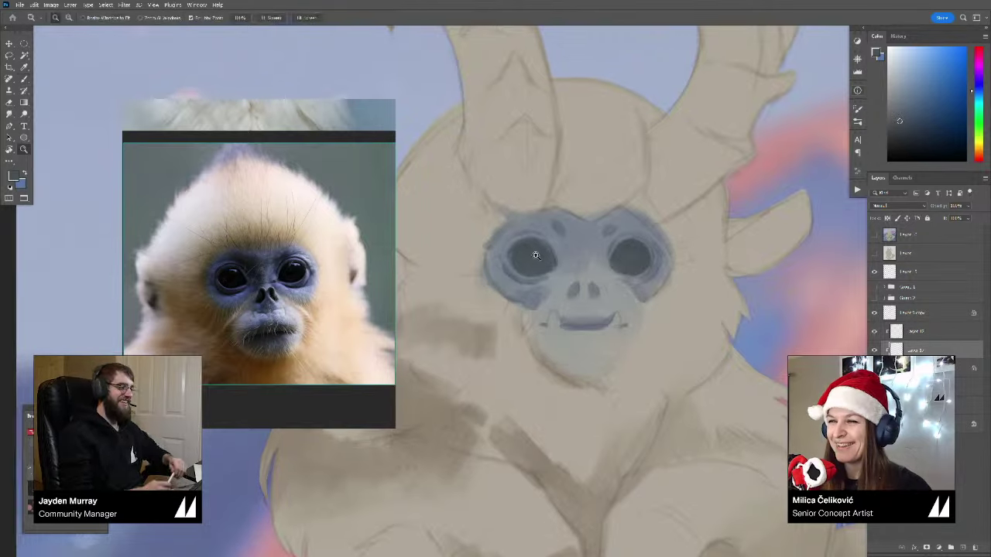
# Step: Paint near-black blue shading into both eyes, leaving lighter reflections in their lower halves
pyautogui.scroll(1, 540, 252)
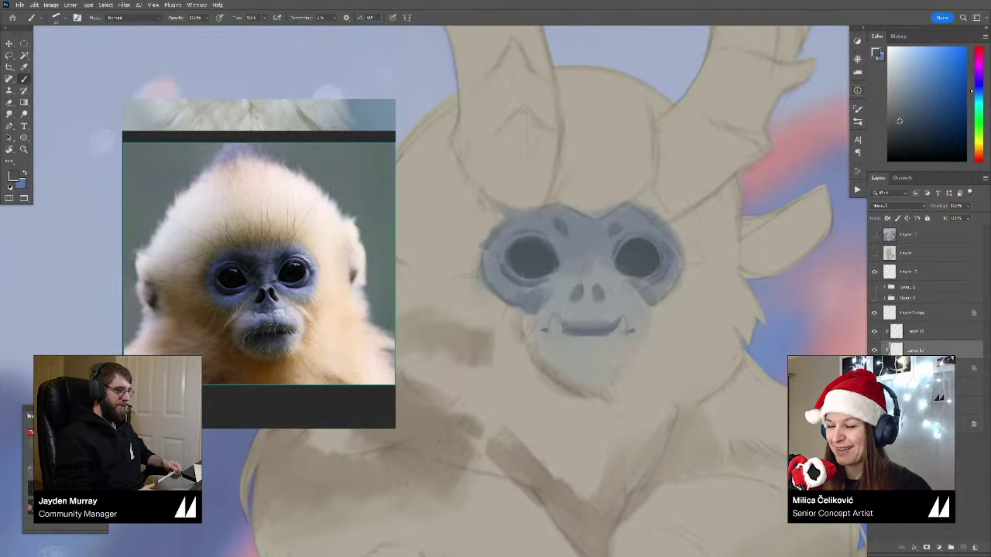
pyautogui.click(902, 138)
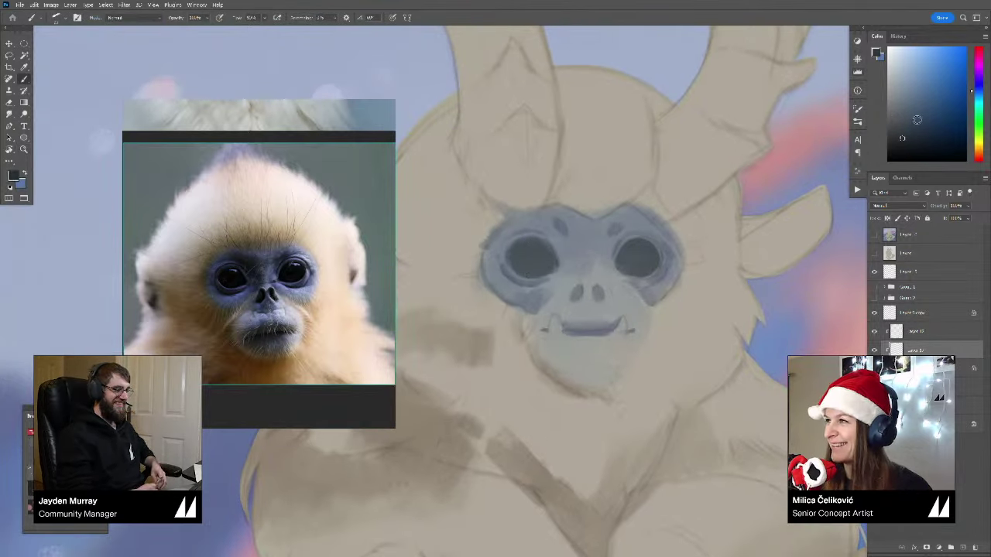
pyautogui.moveTo(533, 244)
pyautogui.mouseDown()
pyautogui.moveTo(511, 265)
pyautogui.moveTo(524, 250)
pyautogui.moveTo(554, 266)
pyautogui.moveTo(541, 250)
pyautogui.moveTo(510, 255)
pyautogui.moveTo(549, 263)
pyautogui.moveTo(516, 266)
pyautogui.mouseUp()
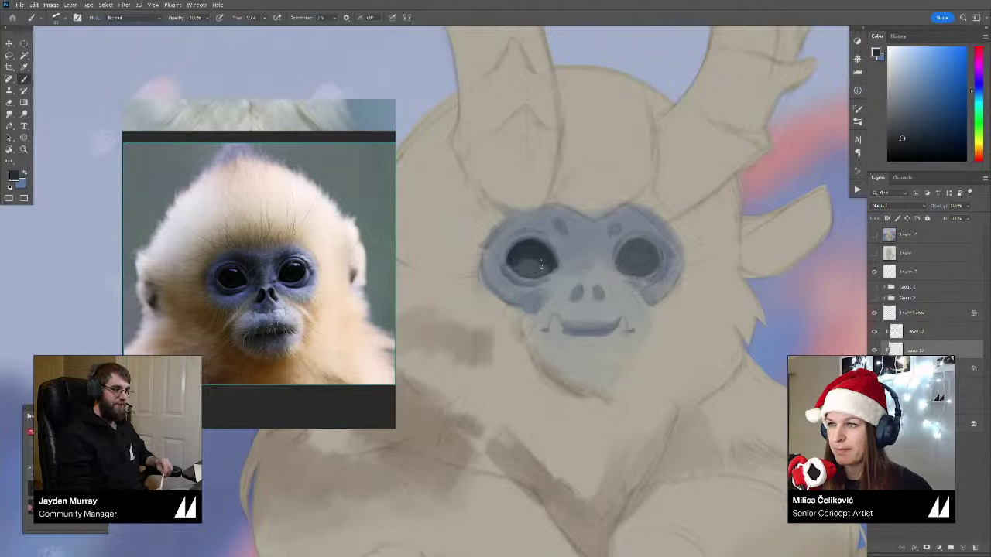
pyautogui.press('[')
pyautogui.moveTo(539, 265); pyautogui.dragTo(526, 266)
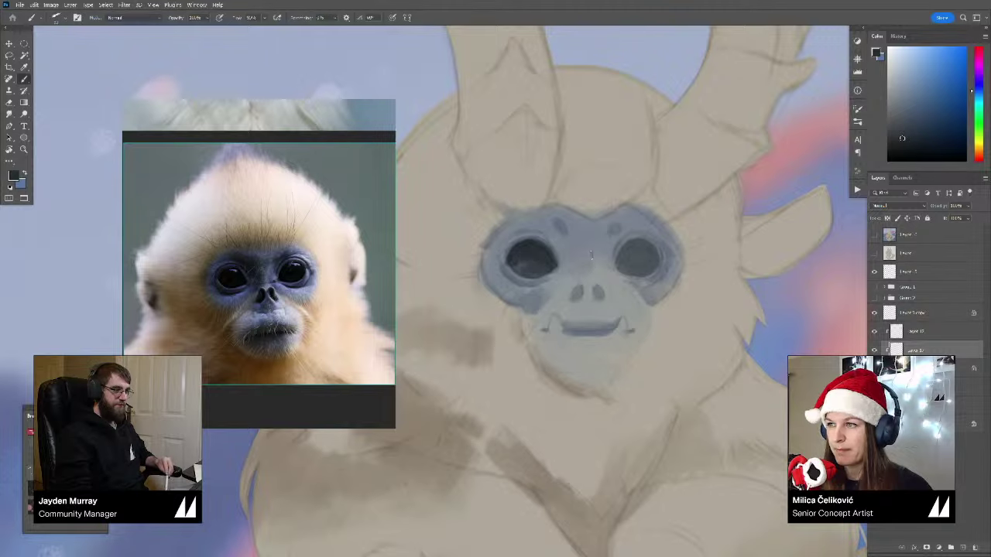
pyautogui.moveTo(619, 260)
pyautogui.mouseDown()
pyautogui.moveTo(657, 252)
pyautogui.moveTo(645, 242)
pyautogui.moveTo(650, 270)
pyautogui.moveTo(650, 252)
pyautogui.moveTo(622, 253)
pyautogui.moveTo(620, 263)
pyautogui.moveTo(656, 259)
pyautogui.moveTo(627, 259)
pyautogui.mouseUp()
# Step: Refine the near-black shading and soften the lower reflections inside the eyes, sampling the dark eye tone
pyautogui.press('z')
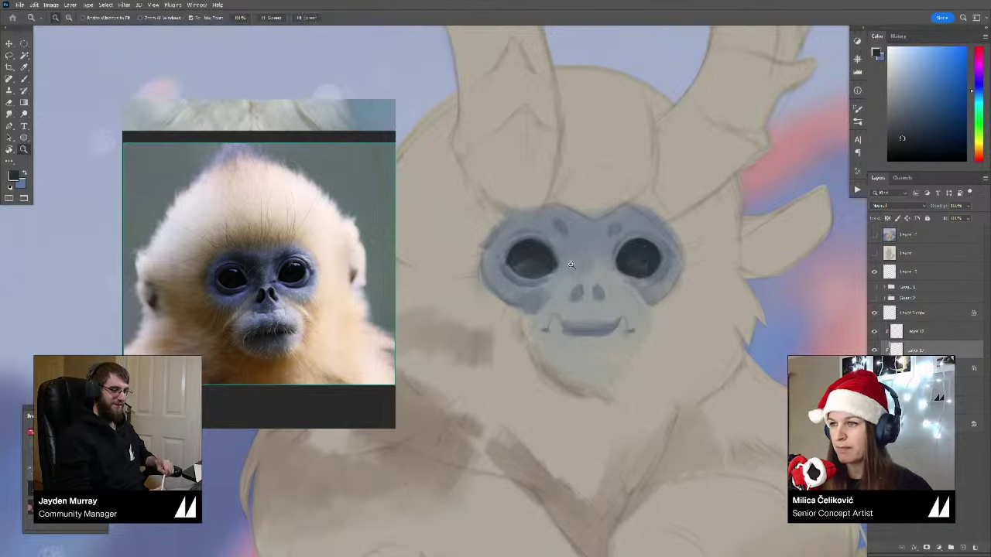
pyautogui.moveTo(569, 271)
pyautogui.mouseDown()
pyautogui.moveTo(539, 297)
pyautogui.moveTo(553, 290)
pyautogui.moveTo(528, 262)
pyautogui.moveTo(533, 270)
pyautogui.mouseUp()
pyautogui.press('b')
pyautogui.moveTo(549, 259)
pyautogui.mouseDown()
pyautogui.moveTo(553, 284)
pyautogui.moveTo(540, 284)
pyautogui.mouseUp()
pyautogui.press('z')
pyautogui.press('b')
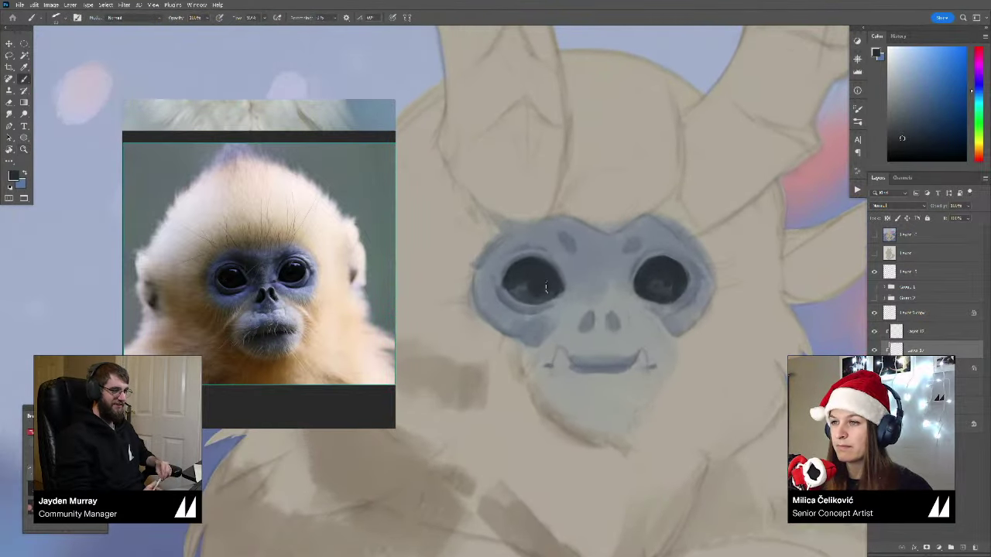
pyautogui.hotkey('ctrl', 'shift', 'alt', 'n')
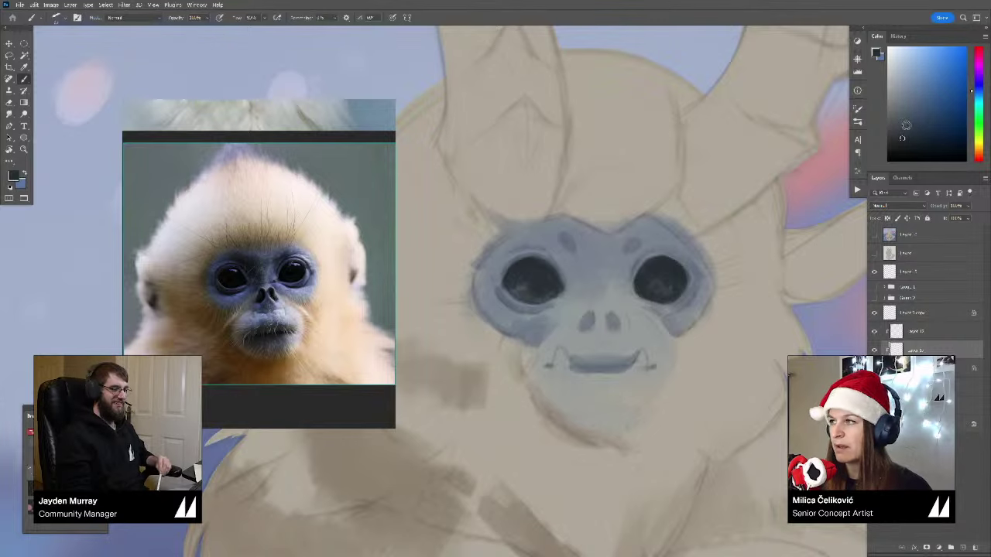
pyautogui.moveTo(602, 247); pyautogui.dragTo(609, 250)
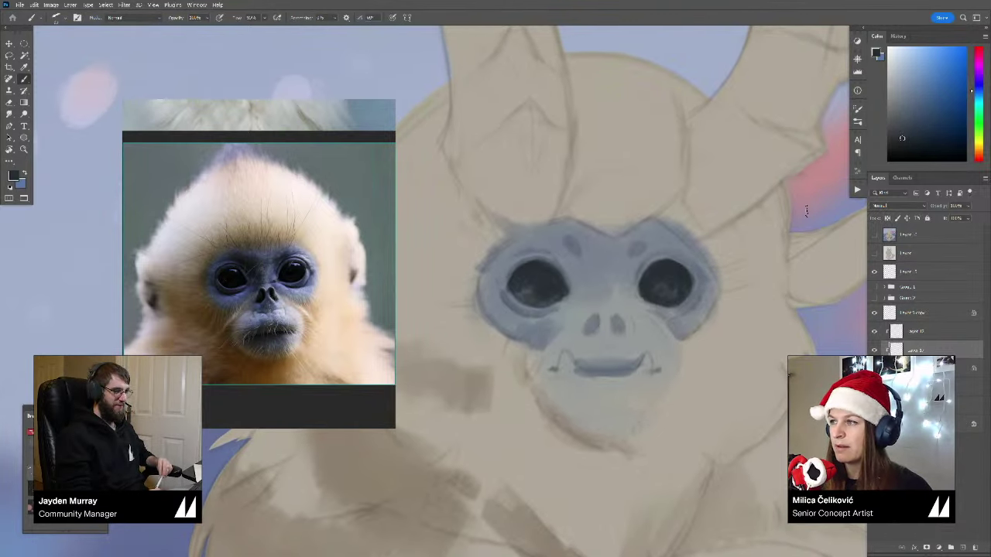
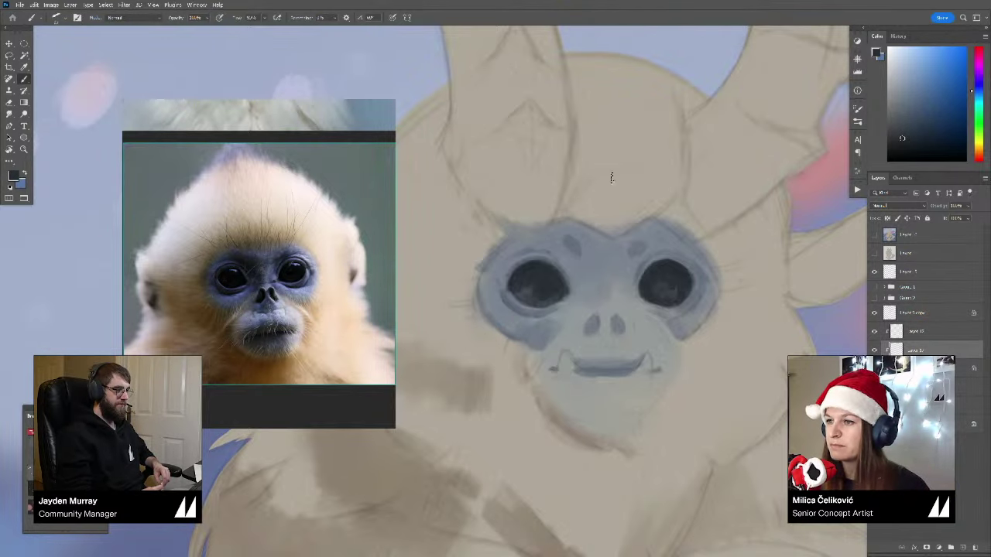
pyautogui.moveTo(544, 280); pyautogui.dragTo(540, 284)
pyautogui.keyDown('alt'); pyautogui.click(541, 286); pyautogui.keyUp('alt')
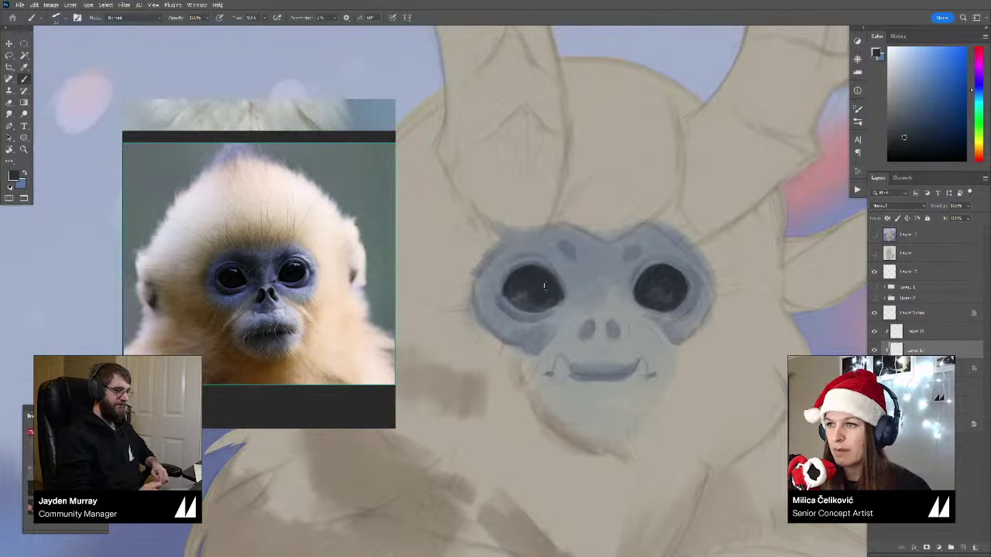
# Step: Add small light bluish-grey highlights to the upper part of both eyes
pyautogui.moveTo(905, 129); pyautogui.dragTo(903, 74)
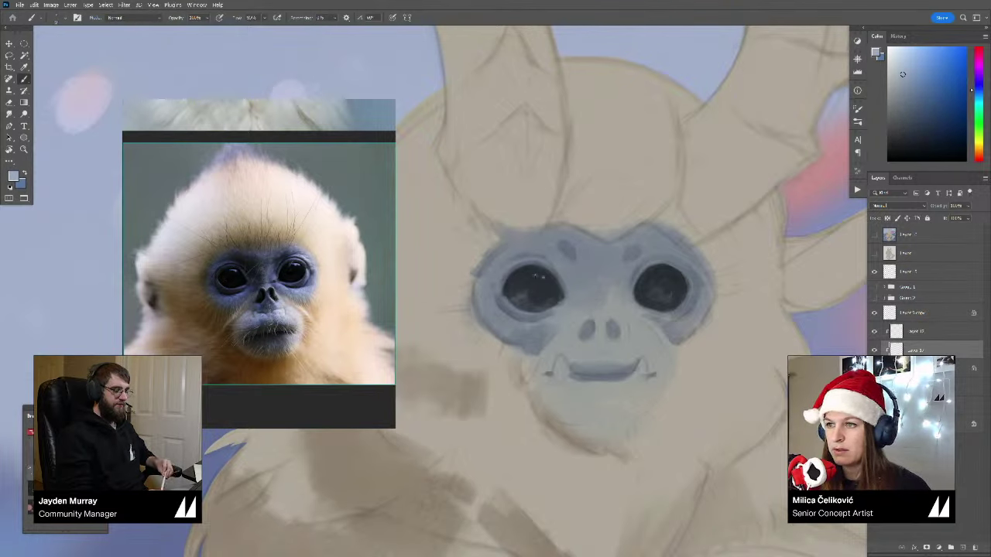
pyautogui.moveTo(594, 284); pyautogui.dragTo(588, 284)
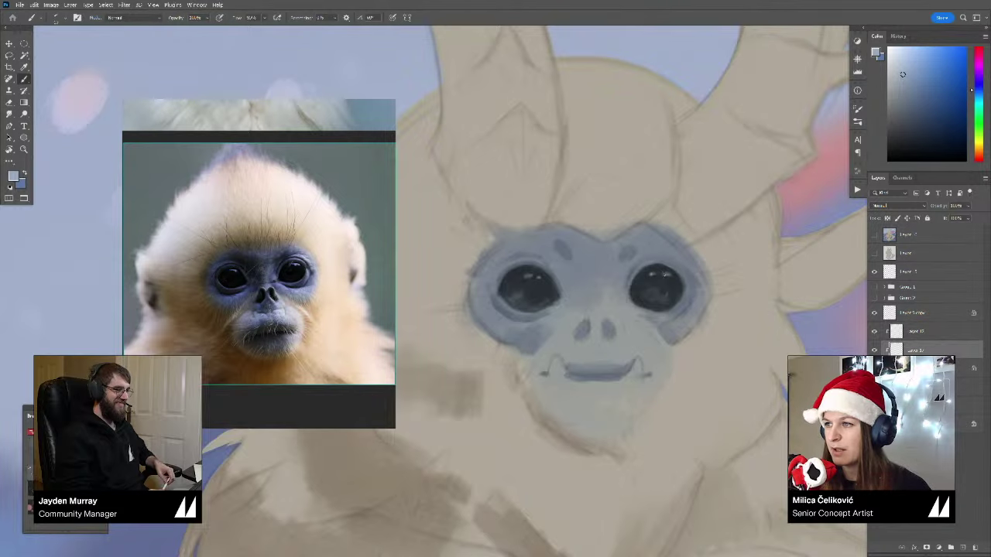
pyautogui.keyDown('alt'); pyautogui.click(673, 281); pyautogui.keyUp('alt')
pyautogui.keyDown('alt'); pyautogui.click(534, 273); pyautogui.keyUp('alt')
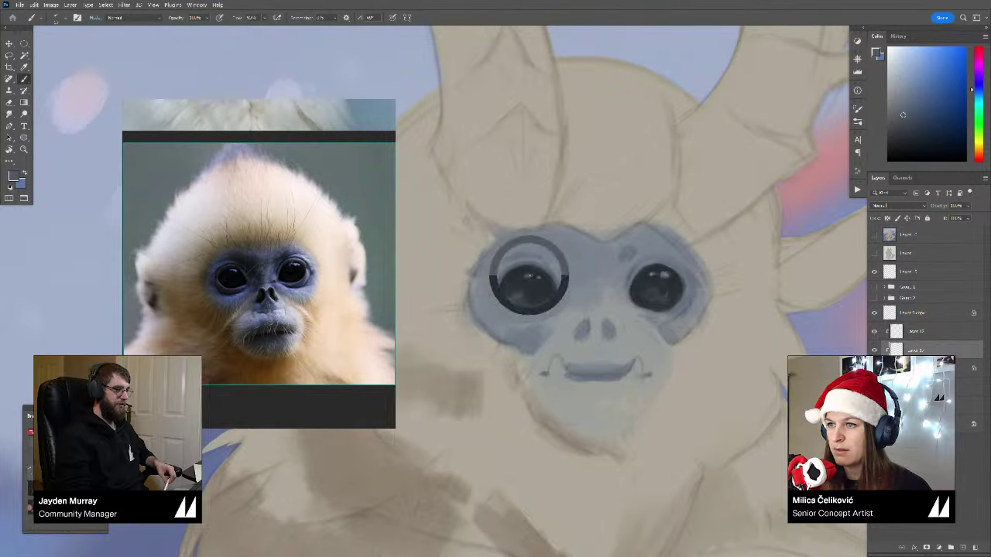
# Step: Deepen the creature's left eye with a near-black blue, darkening the sampled eye tone around the highlights and lower reflection
pyautogui.press('z')
pyautogui.click(522, 286)
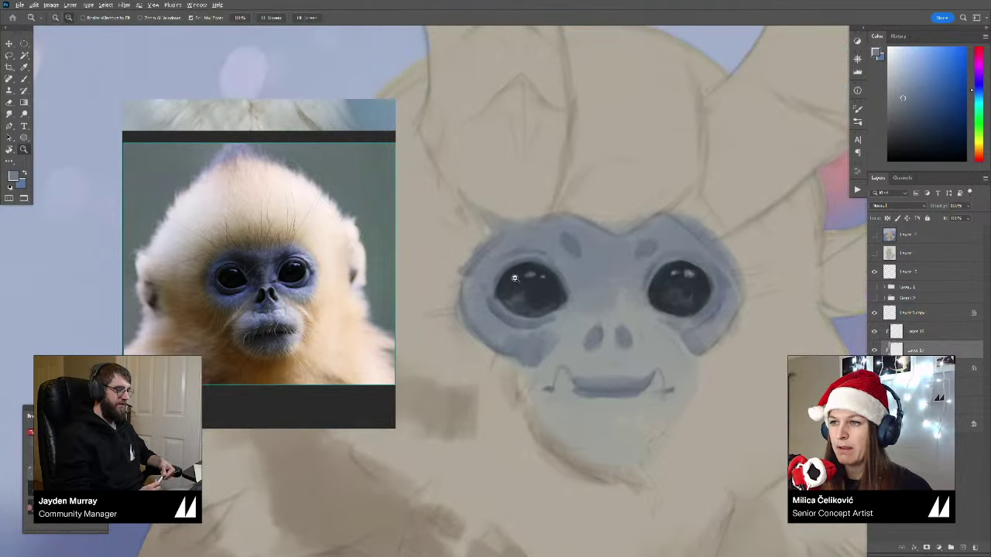
pyautogui.press('r')
pyautogui.moveTo(516, 279)
pyautogui.mouseDown()
pyautogui.moveTo(580, 209)
pyautogui.moveTo(619, 250)
pyautogui.mouseUp()
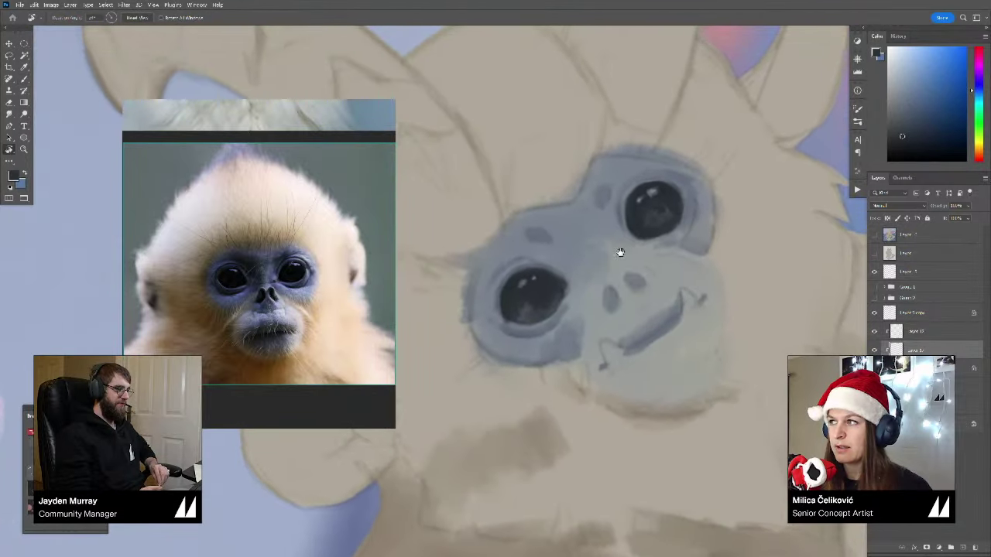
pyautogui.press('b')
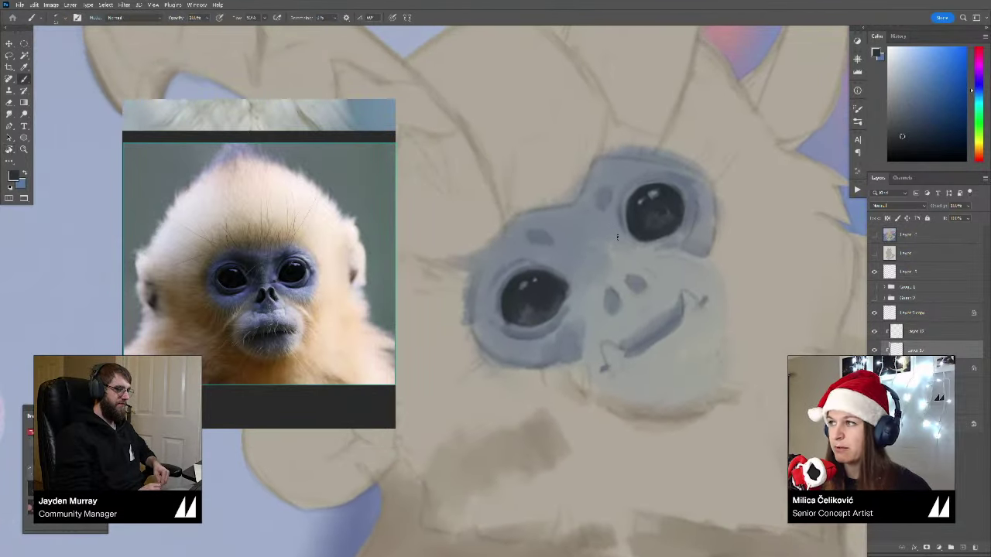
pyautogui.moveTo(524, 226); pyautogui.dragTo(529, 230)
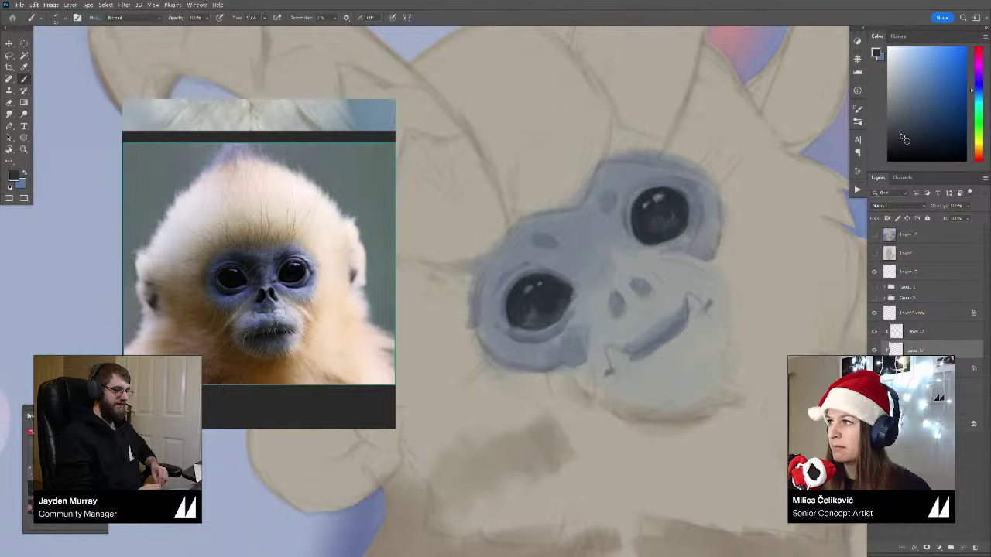
pyautogui.click(908, 141)
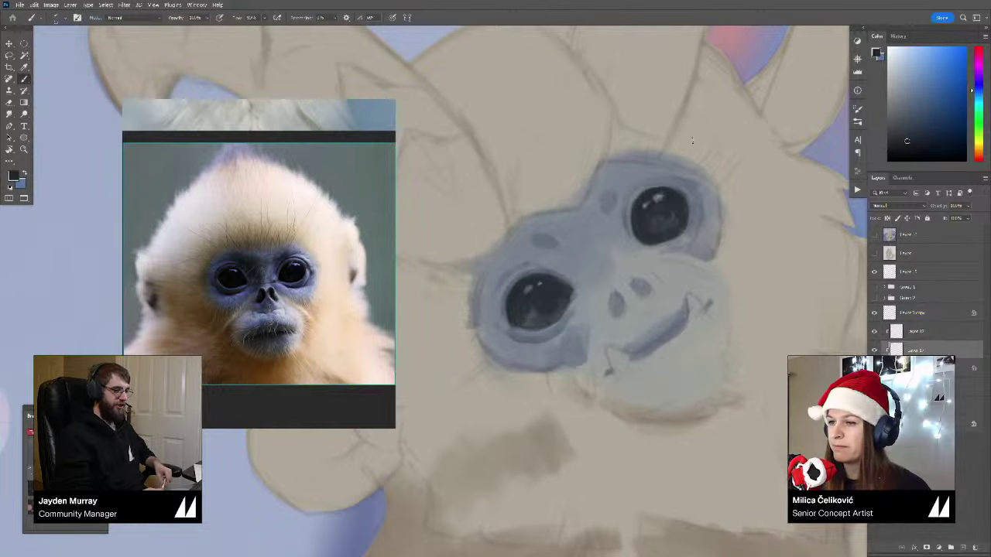
pyautogui.keyDown('alt'); pyautogui.click(510, 294); pyautogui.keyUp('alt')
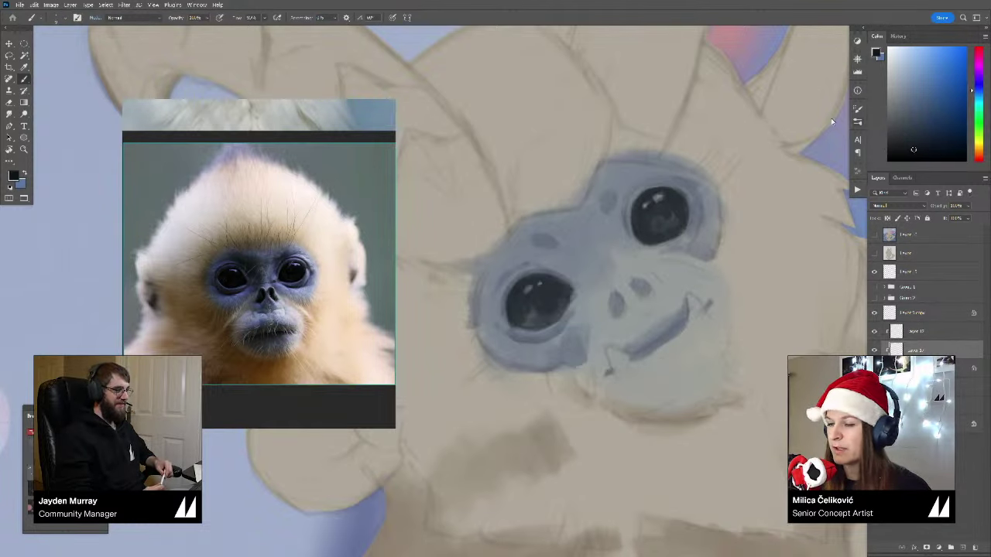
pyautogui.keyDown('alt'); pyautogui.click(511, 295); pyautogui.keyUp('alt')
pyautogui.keyDown('alt'); pyautogui.click(529, 316); pyautogui.keyUp('alt')
pyautogui.keyDown('alt'); pyautogui.click(531, 306); pyautogui.keyUp('alt')
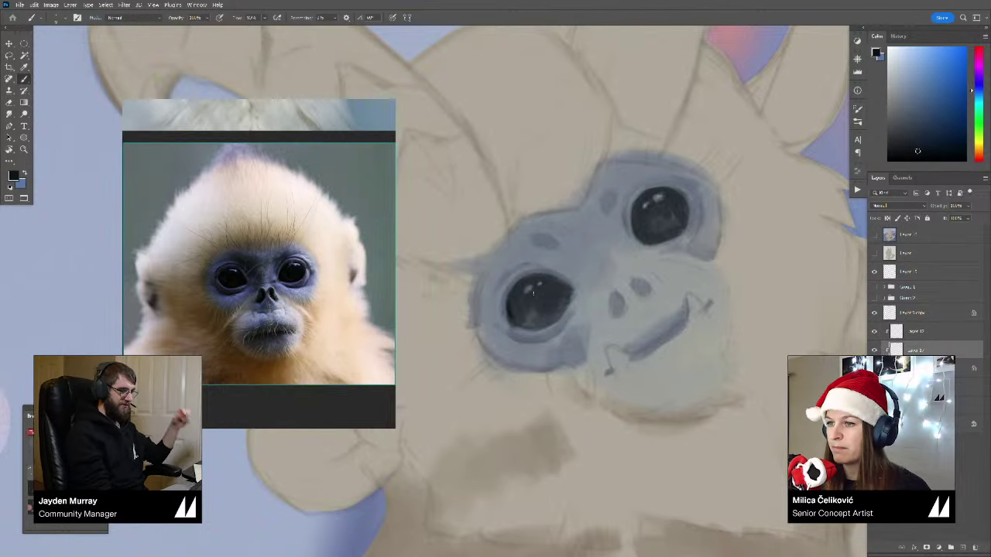
pyautogui.moveTo(526, 311); pyautogui.dragTo(542, 298)
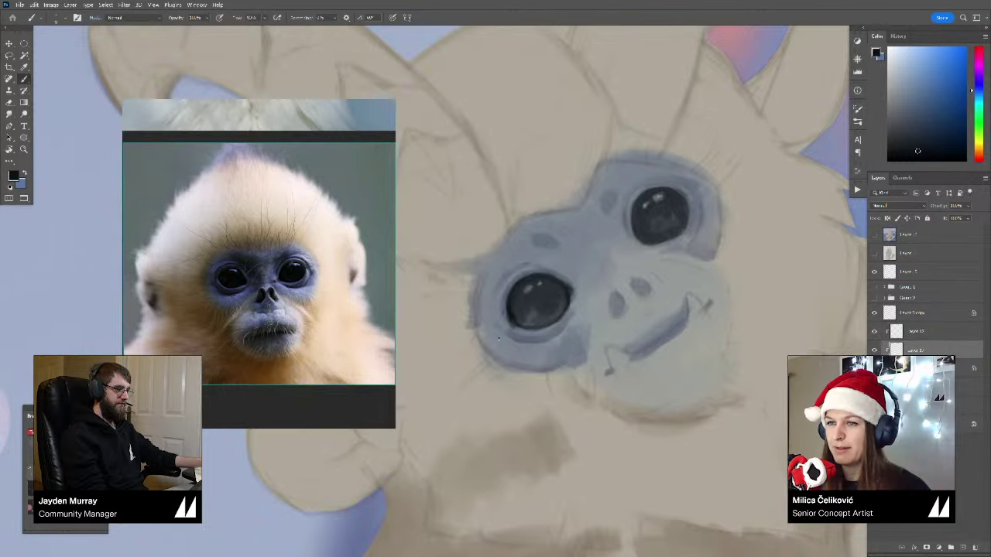
# Step: Paint near-black shading into the creature's right eye around its highlights to match the other eye
pyautogui.press('r')
pyautogui.moveTo(498, 339)
pyautogui.mouseDown()
pyautogui.moveTo(542, 279)
pyautogui.moveTo(714, 255)
pyautogui.moveTo(629, 260)
pyautogui.mouseUp()
pyautogui.press('b')
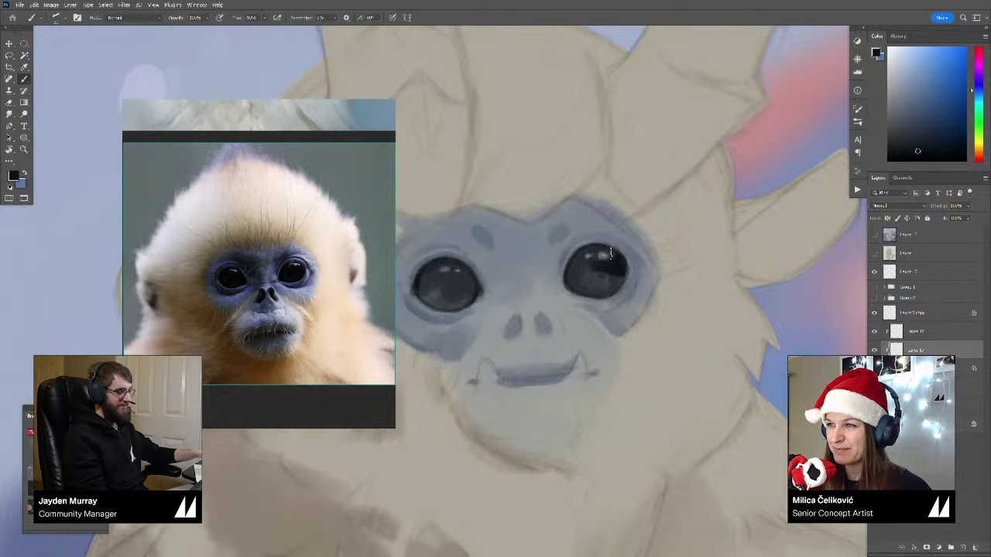
pyautogui.moveTo(613, 254)
pyautogui.mouseDown()
pyautogui.moveTo(584, 258)
pyautogui.moveTo(576, 302)
pyautogui.moveTo(537, 305)
pyautogui.mouseUp()
pyautogui.press('z')
pyautogui.press('r')
pyautogui.press('Escape')
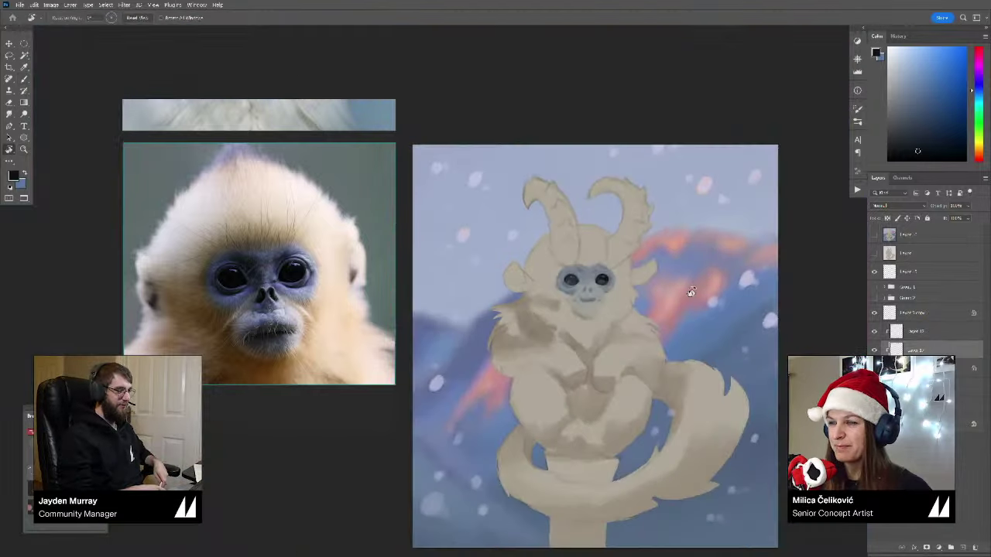
# Step: Sample the brow's blue, darken it, and paint shadows along the inner brow and upper socket of the left eye
pyautogui.press('b')
pyautogui.press('z')
pyautogui.moveTo(577, 277)
pyautogui.mouseDown()
pyautogui.moveTo(634, 283)
pyautogui.moveTo(729, 205)
pyautogui.mouseUp()
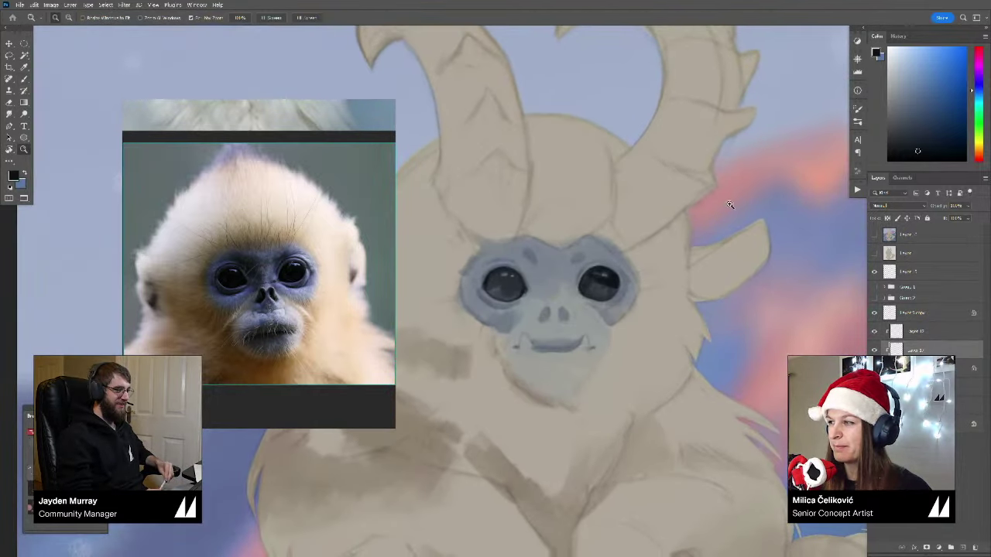
pyautogui.click(875, 351)
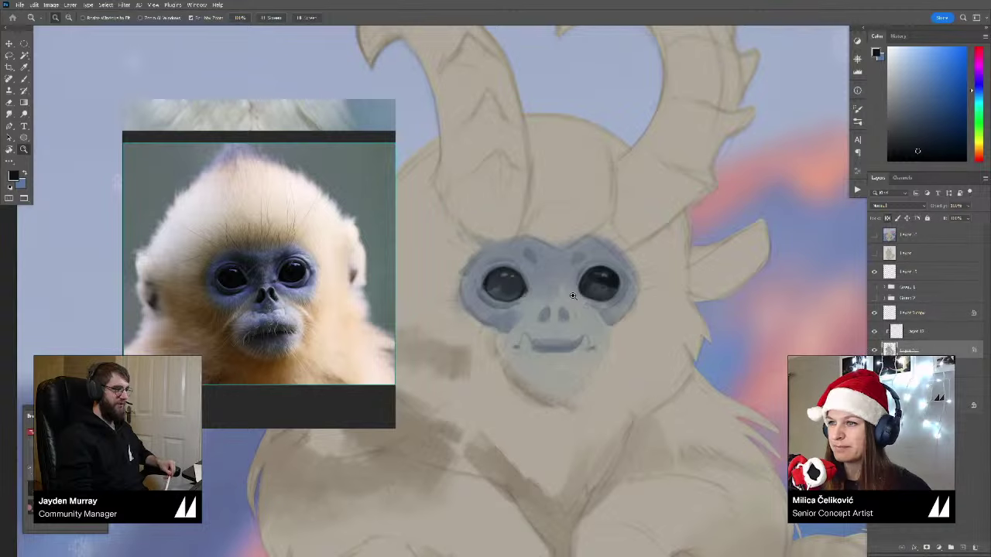
pyautogui.press('b')
pyautogui.keyDown('alt'); pyautogui.click(536, 262); pyautogui.keyUp('alt')
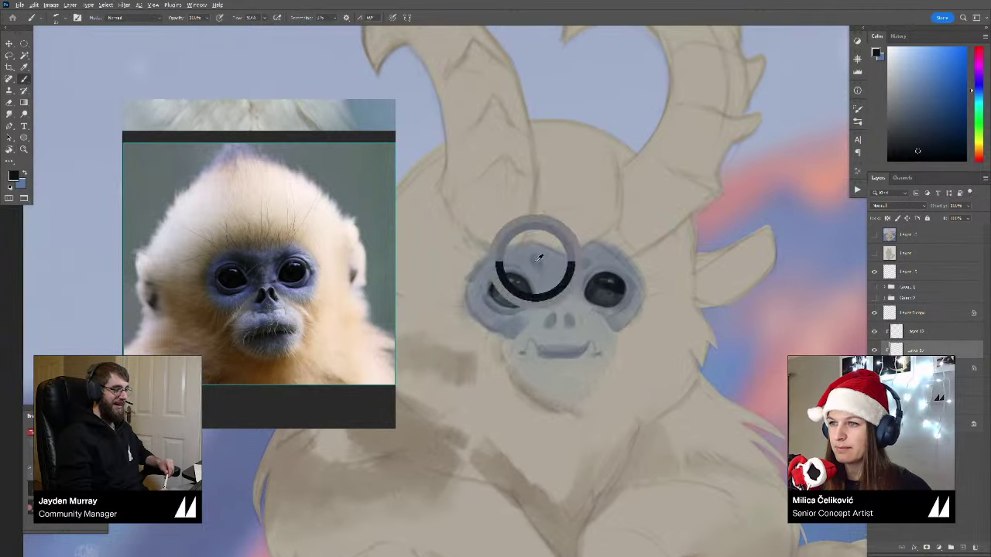
pyautogui.hotkey('ctrl', 'space')
pyautogui.moveTo(545, 262); pyautogui.dragTo(526, 261)
pyautogui.moveTo(921, 119); pyautogui.dragTo(914, 120)
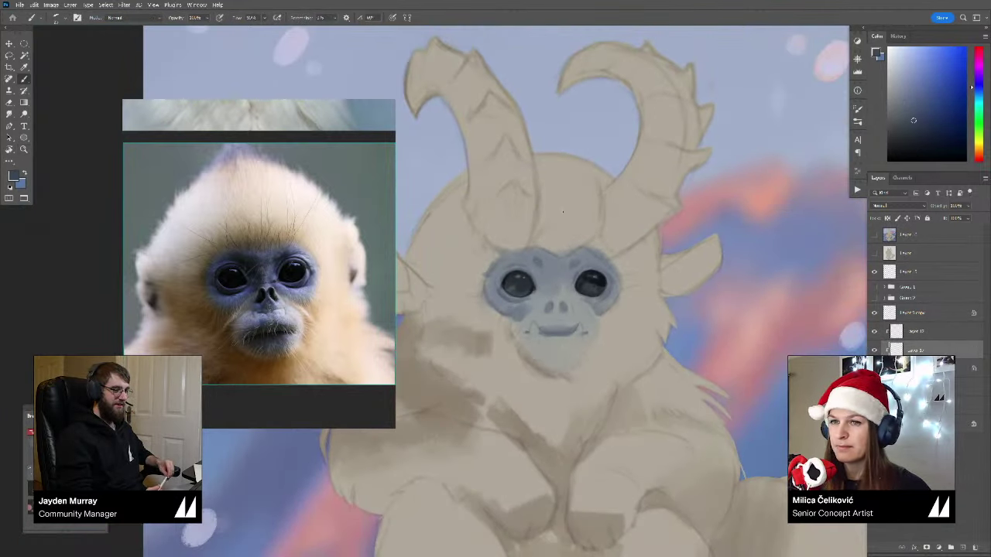
pyautogui.scroll(1, 547, 254)
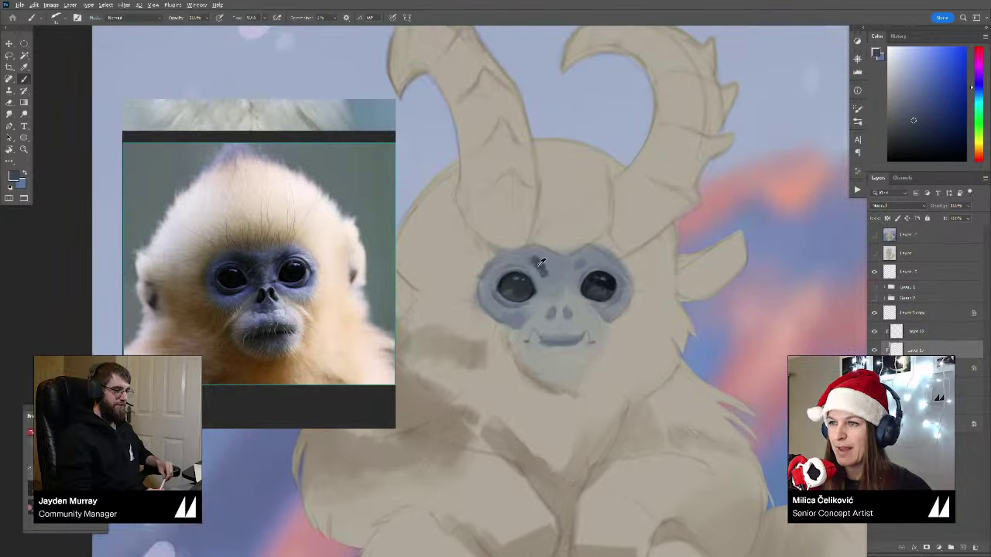
pyautogui.keyDown('alt'); pyautogui.click(534, 265); pyautogui.keyUp('alt')
pyautogui.keyDown('alt'); pyautogui.click(544, 275); pyautogui.keyUp('alt')
pyautogui.moveTo(536, 264); pyautogui.dragTo(540, 305)
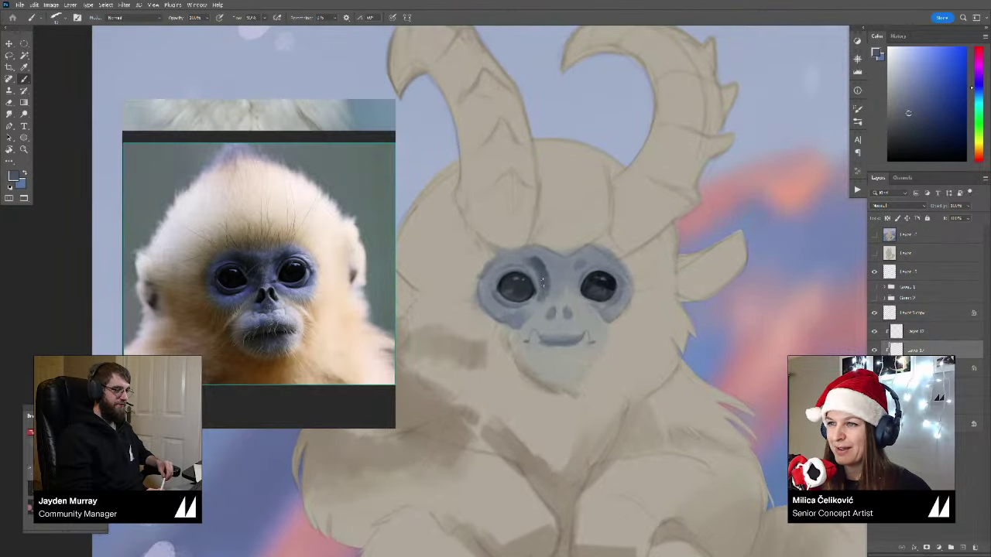
pyautogui.moveTo(508, 265)
pyautogui.mouseDown()
pyautogui.moveTo(528, 254)
pyautogui.moveTo(503, 256)
pyautogui.moveTo(493, 274)
pyautogui.moveTo(521, 265)
pyautogui.mouseUp()
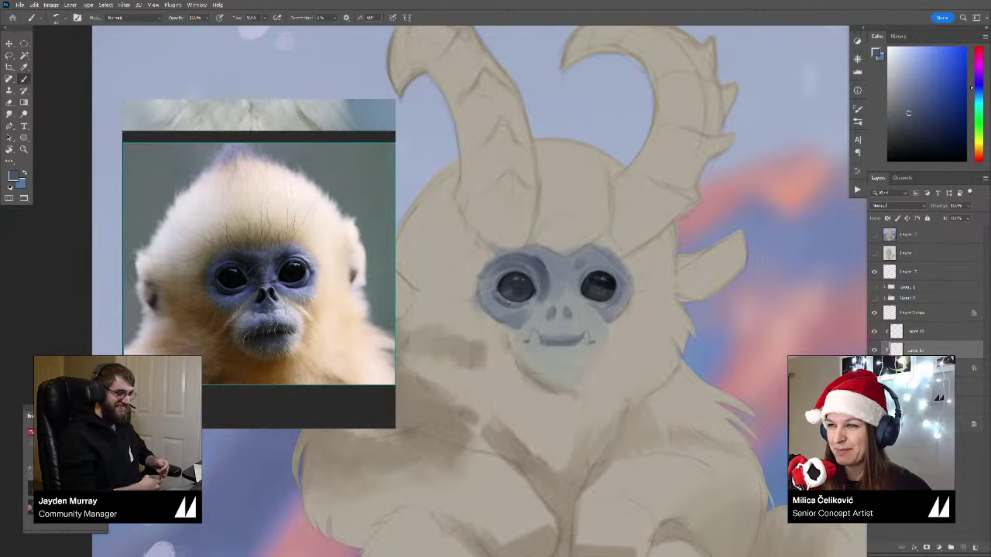
# Step: Shade below the left eye, down the side of the muzzle and across the chin with dark greyish blue
pyautogui.moveTo(502, 301)
pyautogui.mouseDown()
pyautogui.moveTo(488, 253)
pyautogui.moveTo(513, 319)
pyautogui.moveTo(503, 311)
pyautogui.moveTo(534, 308)
pyautogui.moveTo(520, 341)
pyautogui.moveTo(516, 327)
pyautogui.moveTo(516, 348)
pyautogui.moveTo(538, 366)
pyautogui.moveTo(523, 355)
pyautogui.moveTo(556, 360)
pyautogui.moveTo(534, 352)
pyautogui.mouseUp()
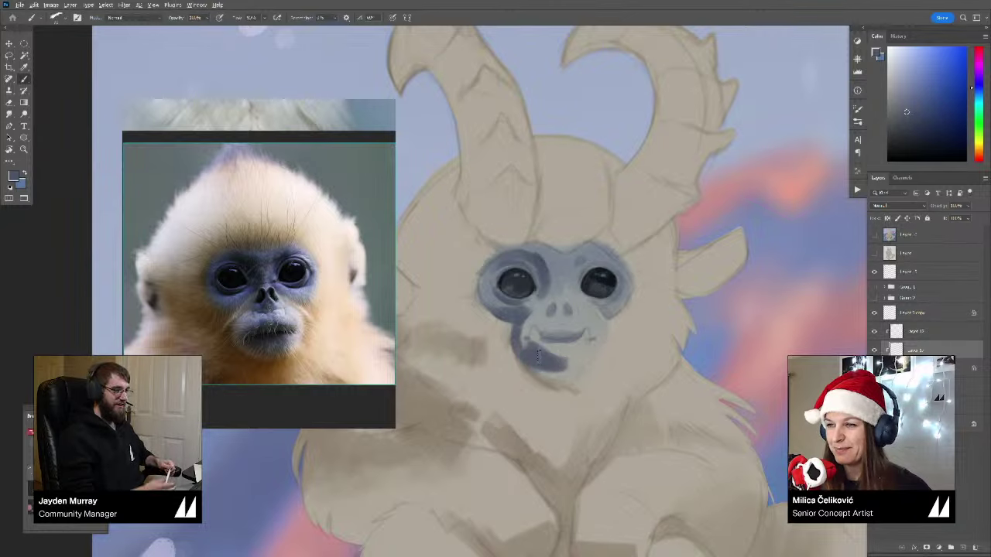
pyautogui.keyDown('alt'); pyautogui.click(556, 350); pyautogui.keyUp('alt')
pyautogui.keyDown('alt'); pyautogui.click(545, 359); pyautogui.keyUp('alt')
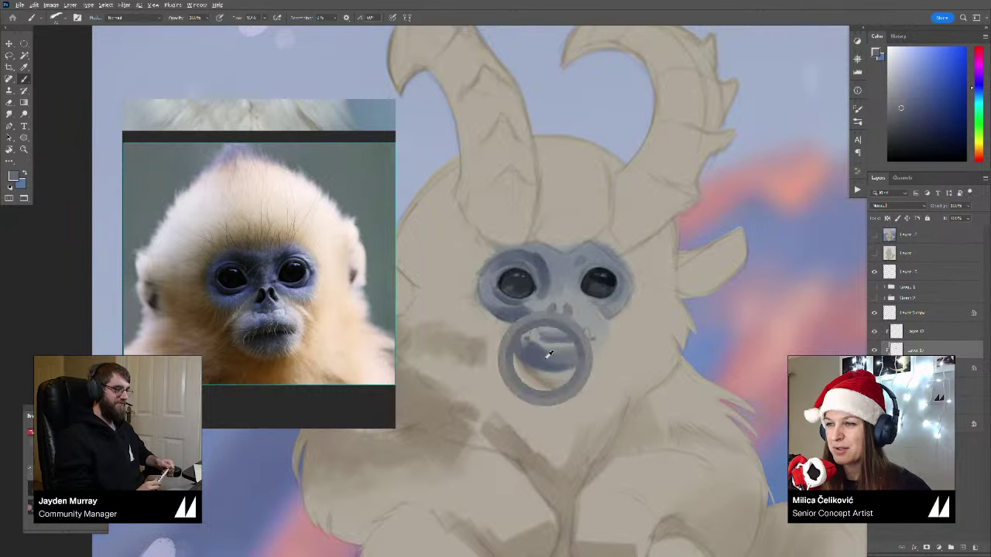
pyautogui.keyDown('alt'); pyautogui.click(556, 362); pyautogui.keyUp('alt')
pyautogui.moveTo(597, 343); pyautogui.dragTo(585, 359)
pyautogui.keyDown('alt'); pyautogui.click(579, 355); pyautogui.keyUp('alt')
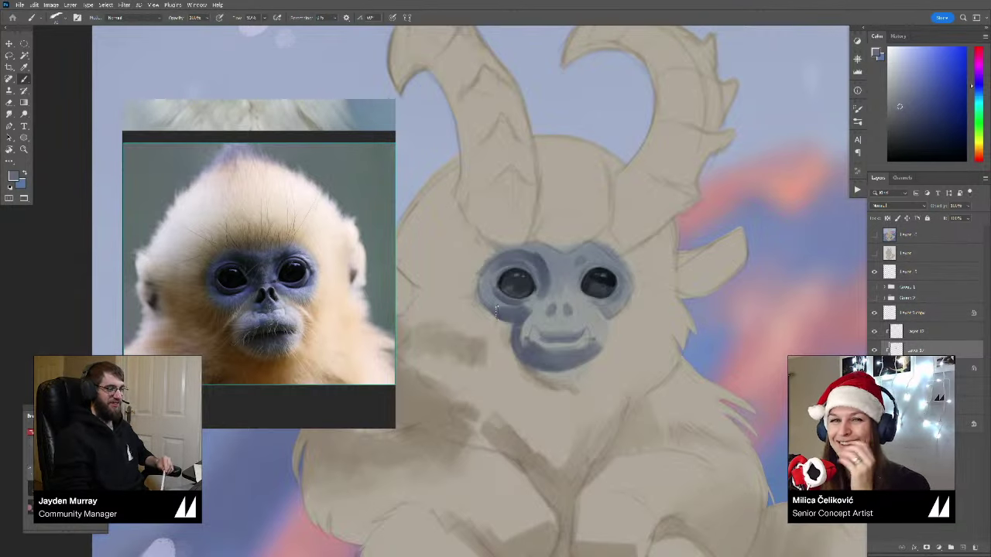
# Step: Blend the dark muzzle shading into the lighter cheek and mouth area using sampled intermediate blues
pyautogui.moveTo(549, 346)
pyautogui.mouseDown()
pyautogui.moveTo(518, 333)
pyautogui.moveTo(532, 328)
pyautogui.moveTo(536, 307)
pyautogui.moveTo(520, 335)
pyautogui.mouseUp()
pyautogui.keyDown('alt'); pyautogui.click(514, 334); pyautogui.keyUp('alt')
pyautogui.keyDown('alt'); pyautogui.click(522, 328); pyautogui.keyUp('alt')
pyautogui.keyDown('alt'); pyautogui.click(525, 326); pyautogui.keyUp('alt')
pyautogui.keyDown('alt'); pyautogui.click(531, 330); pyautogui.keyUp('alt')
pyautogui.keyDown('alt'); pyautogui.click(530, 323); pyautogui.keyUp('alt')
pyautogui.keyDown('alt'); pyautogui.click(525, 318); pyautogui.keyUp('alt')
pyautogui.keyDown('alt'); pyautogui.click(534, 311); pyautogui.keyUp('alt')
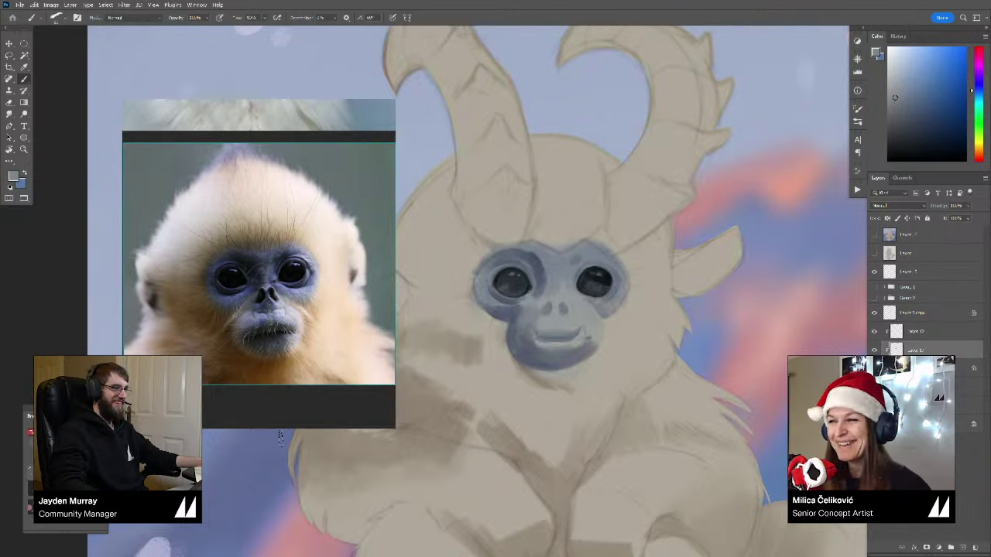
# Step: Touch up the blue face around the brow and below the left eye, sampling the fur beige and dark face blue
pyautogui.moveTo(566, 256); pyautogui.dragTo(570, 258)
pyautogui.keyDown('alt'); pyautogui.click(583, 224); pyautogui.keyUp('alt')
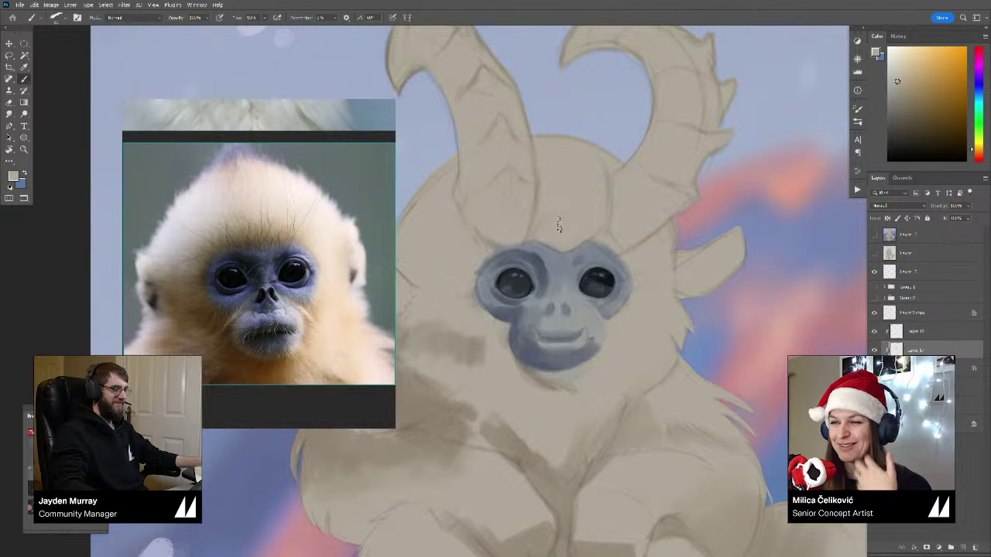
pyautogui.moveTo(513, 289); pyautogui.dragTo(514, 291)
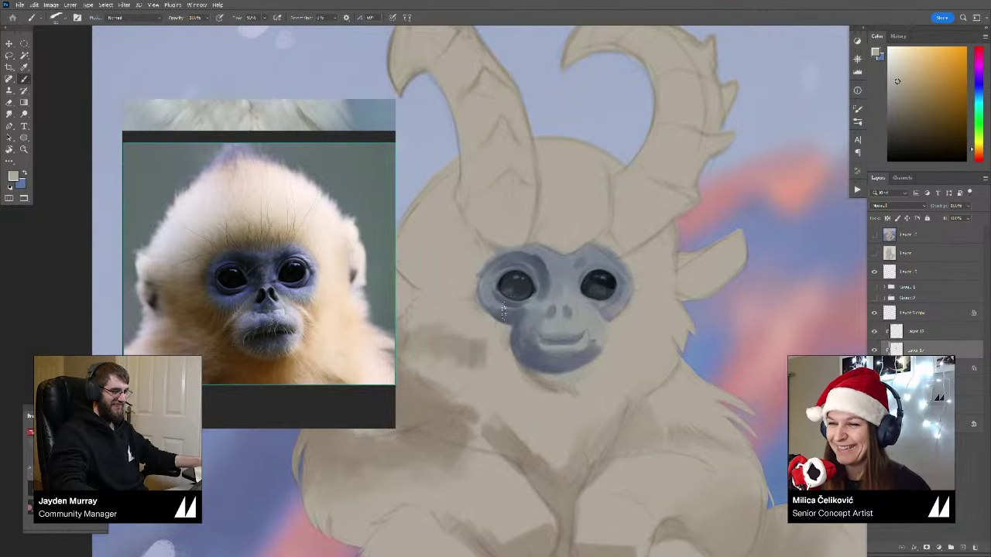
pyautogui.keyDown('alt'); pyautogui.click(501, 313); pyautogui.keyUp('alt')
pyautogui.keyDown('alt'); pyautogui.click(495, 308); pyautogui.keyUp('alt')
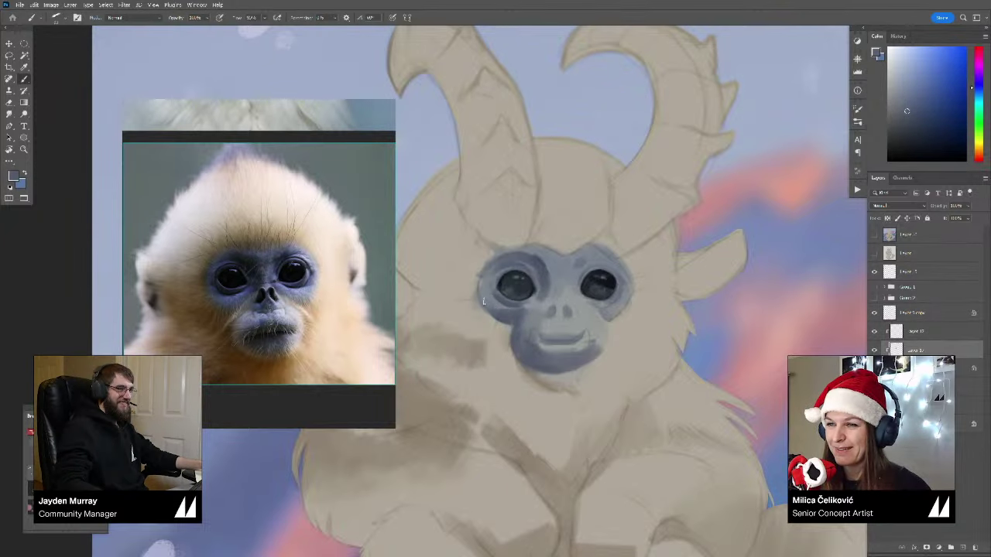
# Step: Glaze a muted purplish blue around both eyes and over the bridge of the nose
pyautogui.keyDown('alt'); pyautogui.click(501, 307); pyautogui.keyUp('alt')
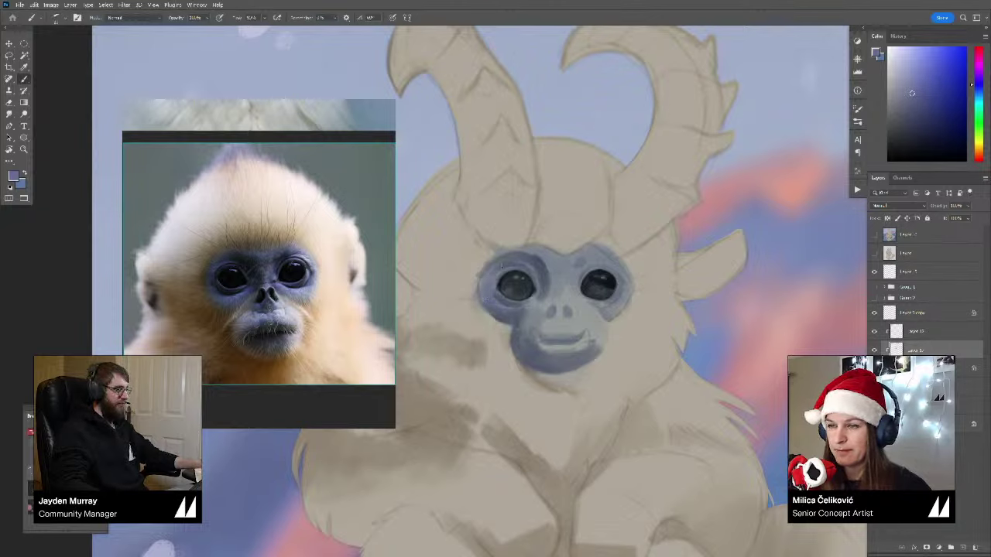
pyautogui.moveTo(564, 223); pyautogui.dragTo(559, 214)
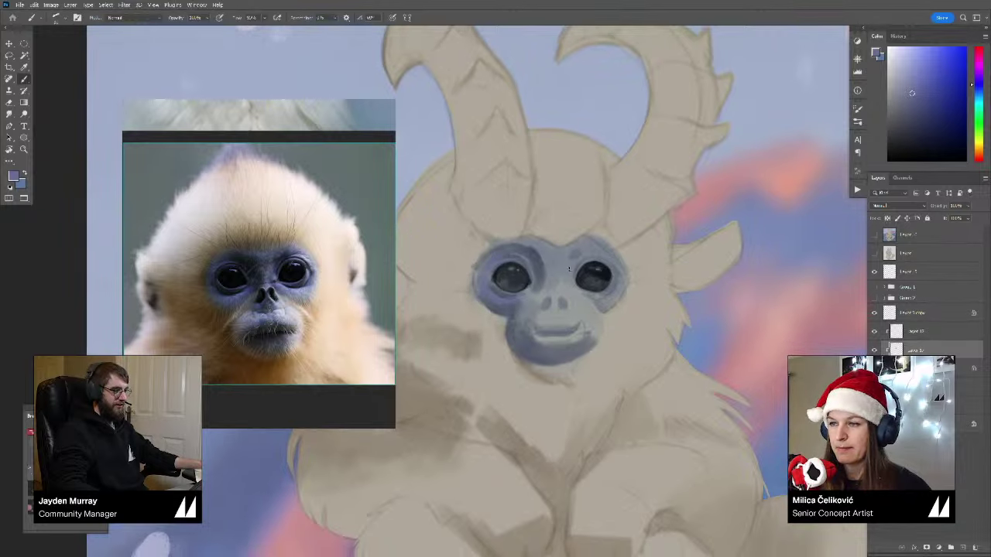
pyautogui.moveTo(572, 269)
pyautogui.mouseDown()
pyautogui.moveTo(570, 282)
pyautogui.moveTo(552, 275)
pyautogui.mouseUp()
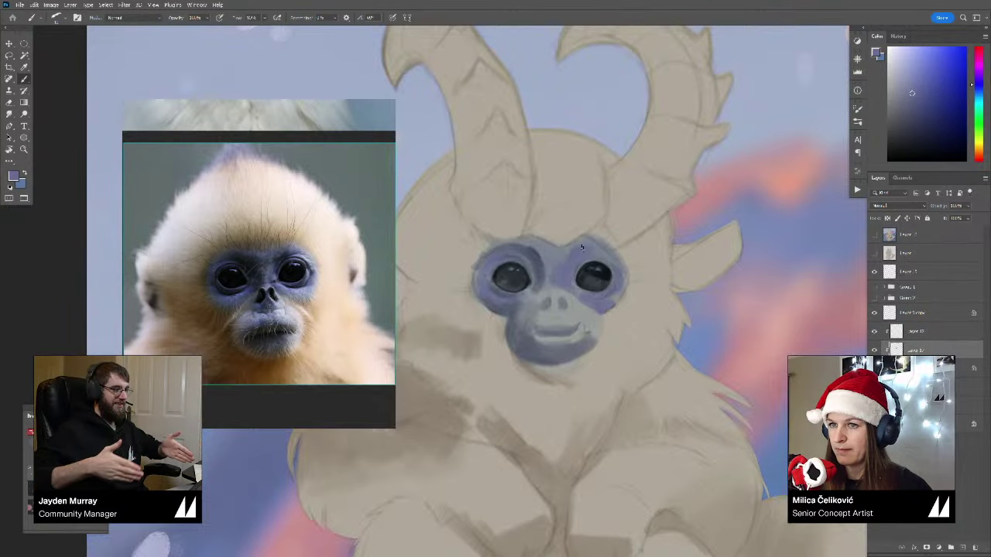
# Step: Choose a darker, slightly less purple blue and paint shadows around the right eye's socket and lower lid
pyautogui.click(918, 103)
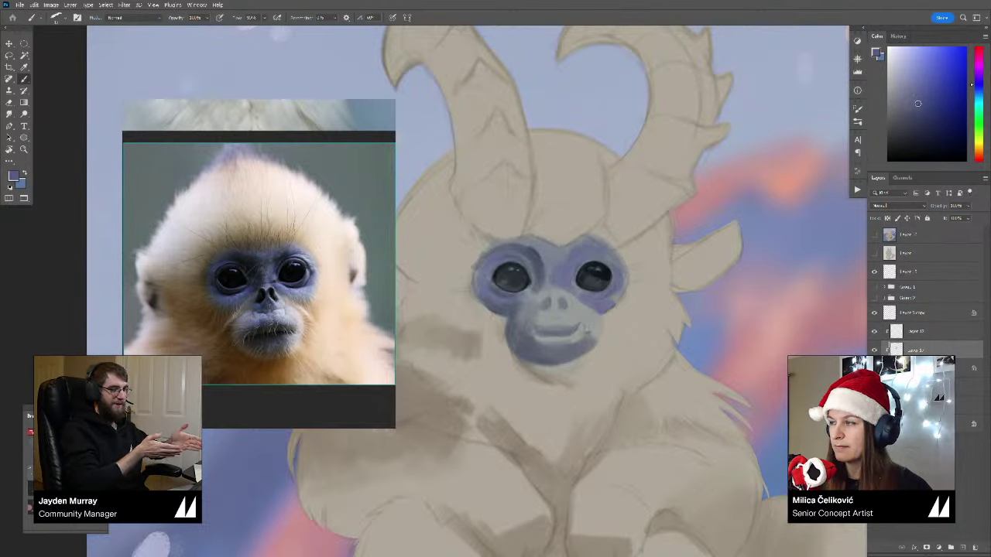
pyautogui.click(979, 87)
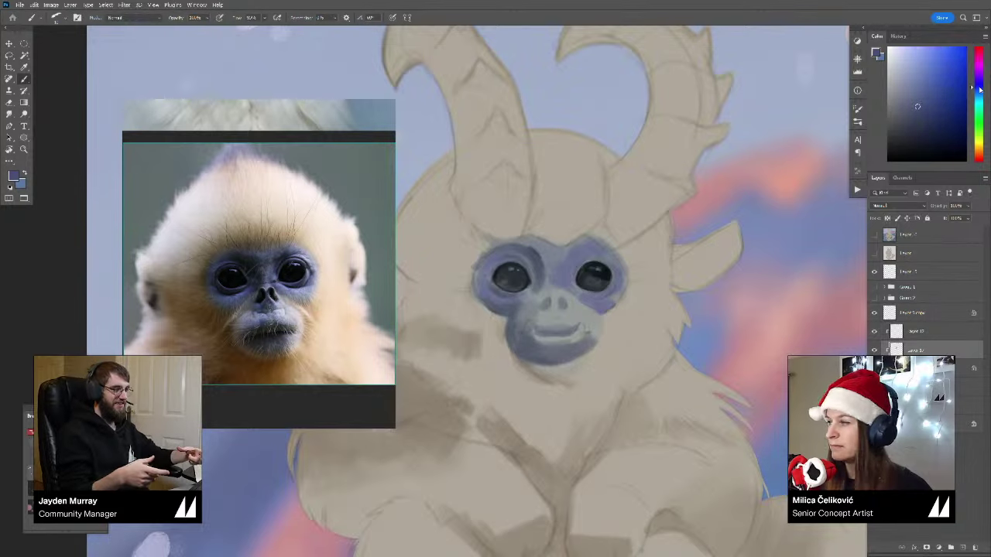
pyautogui.moveTo(662, 262); pyautogui.dragTo(666, 254)
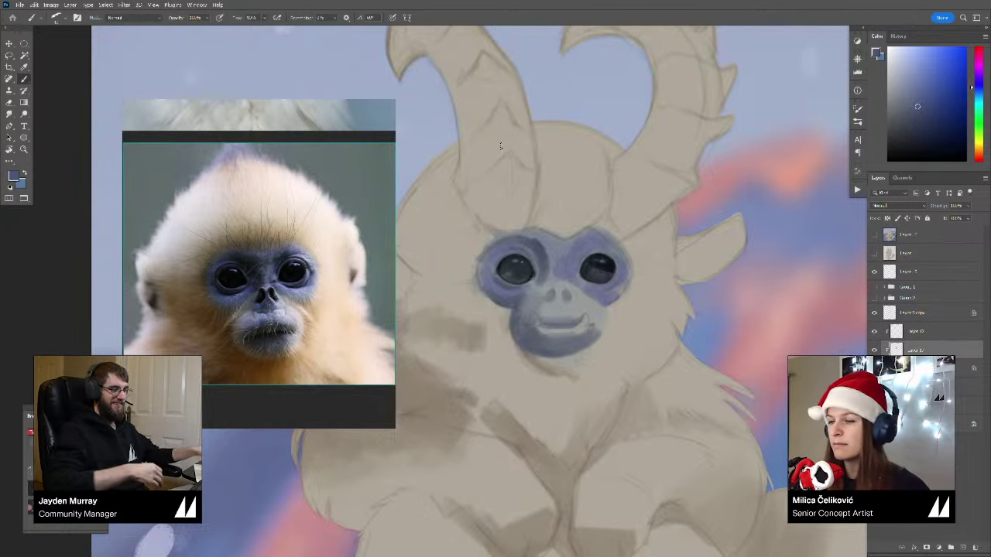
pyautogui.click(592, 167)
pyautogui.moveTo(600, 206); pyautogui.dragTo(597, 206)
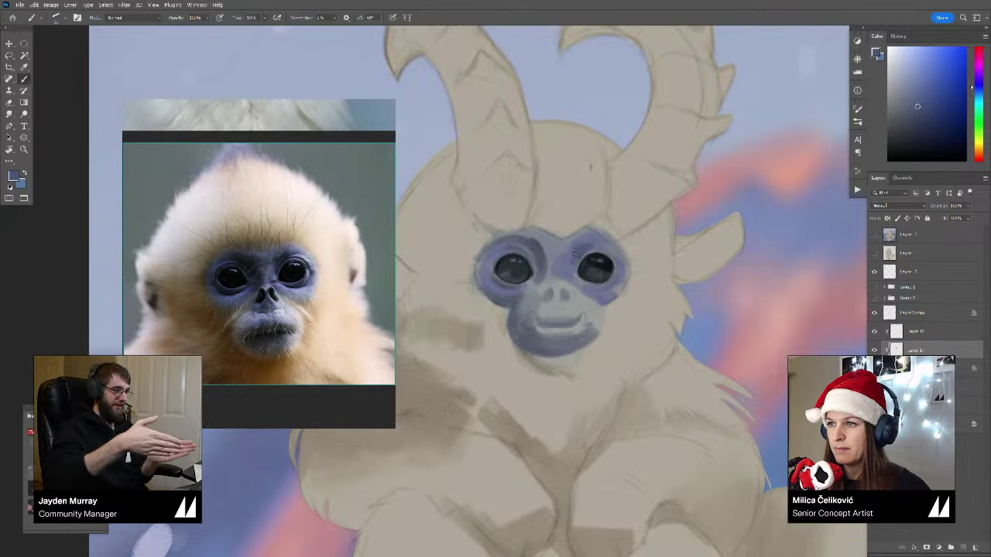
pyautogui.moveTo(592, 254); pyautogui.dragTo(590, 250)
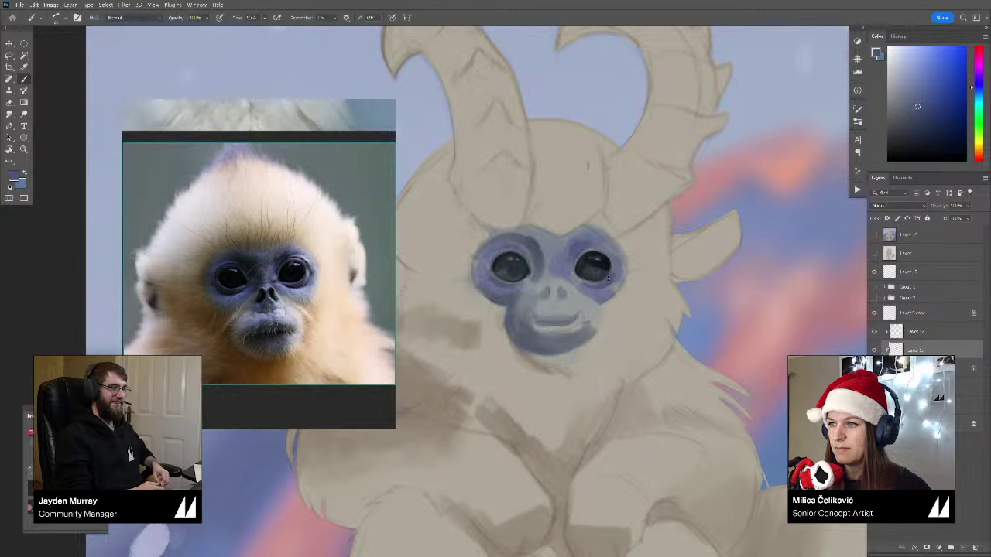
pyautogui.moveTo(581, 283); pyautogui.dragTo(584, 282)
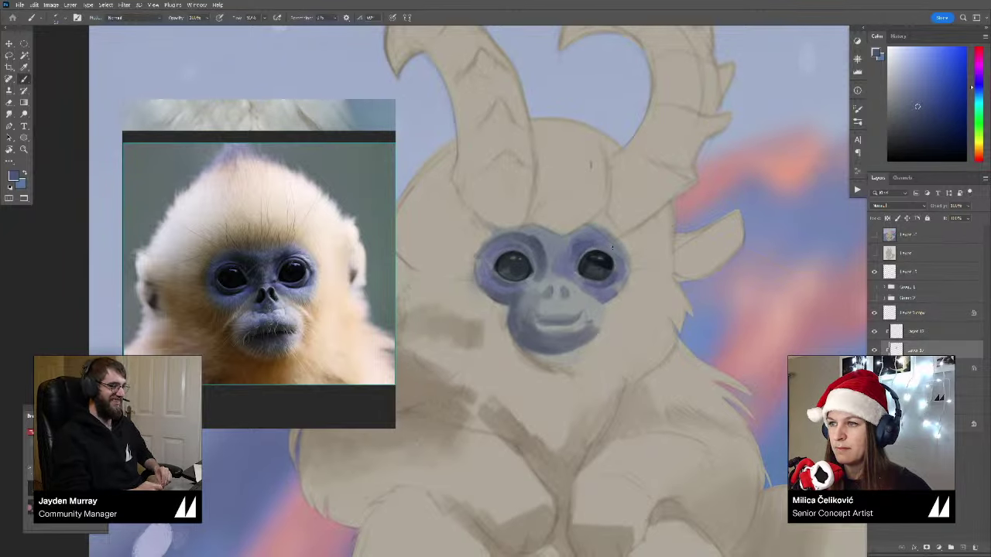
# Step: Blend the bridge of the nose and the inner brow using several blues sampled from the face
pyautogui.moveTo(580, 235)
pyautogui.mouseDown()
pyautogui.moveTo(592, 234)
pyautogui.moveTo(554, 230)
pyautogui.moveTo(566, 256)
pyautogui.mouseUp()
pyautogui.press(']')
pyautogui.keyDown('alt'); pyautogui.click(567, 243); pyautogui.keyUp('alt')
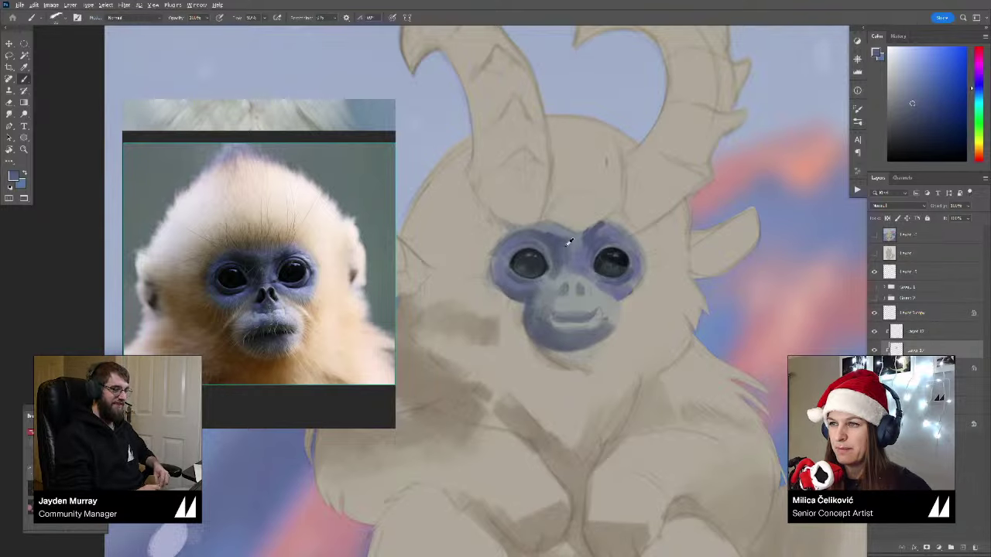
pyautogui.keyDown('alt'); pyautogui.click(586, 240); pyautogui.keyUp('alt')
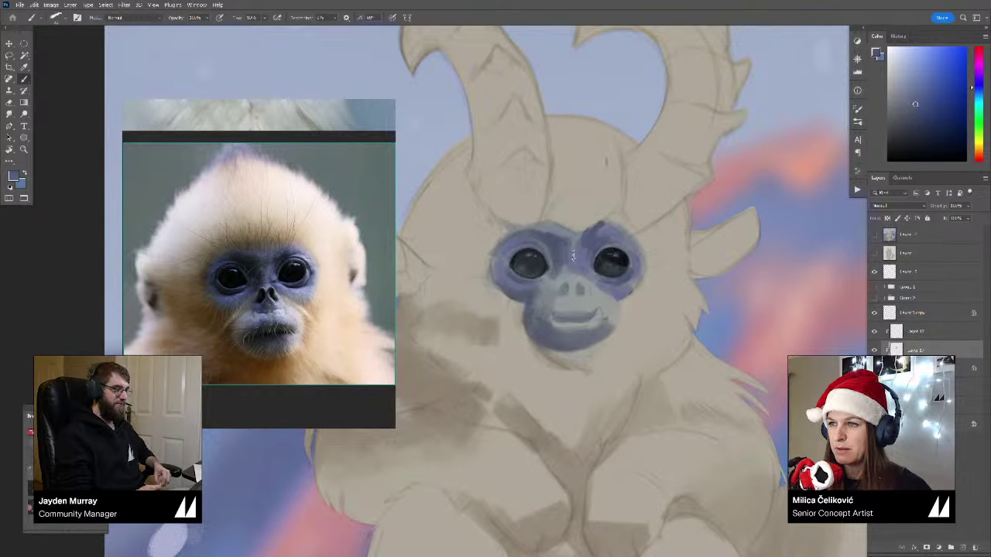
pyautogui.keyDown('alt'); pyautogui.click(583, 243); pyautogui.keyUp('alt')
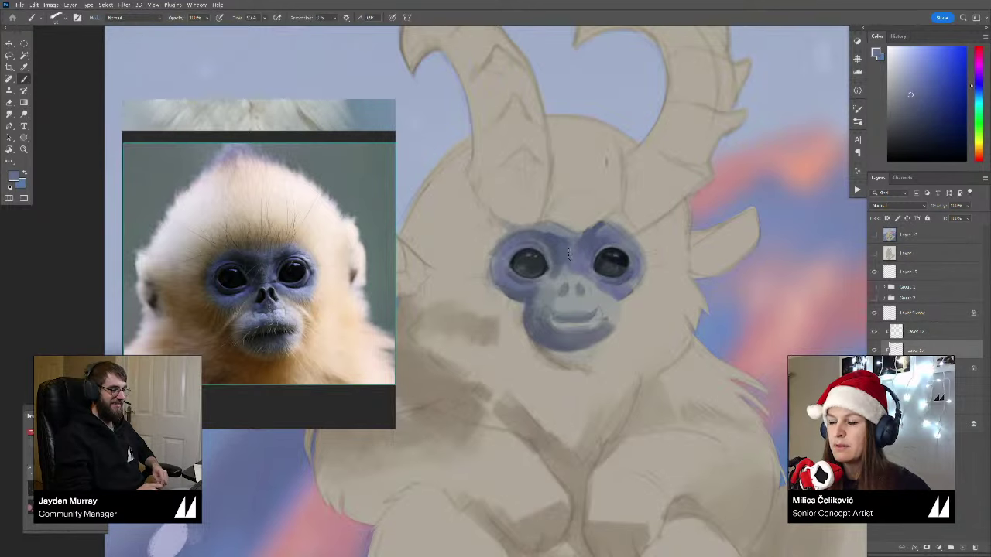
pyautogui.keyDown('alt'); pyautogui.click(577, 241); pyautogui.keyUp('alt')
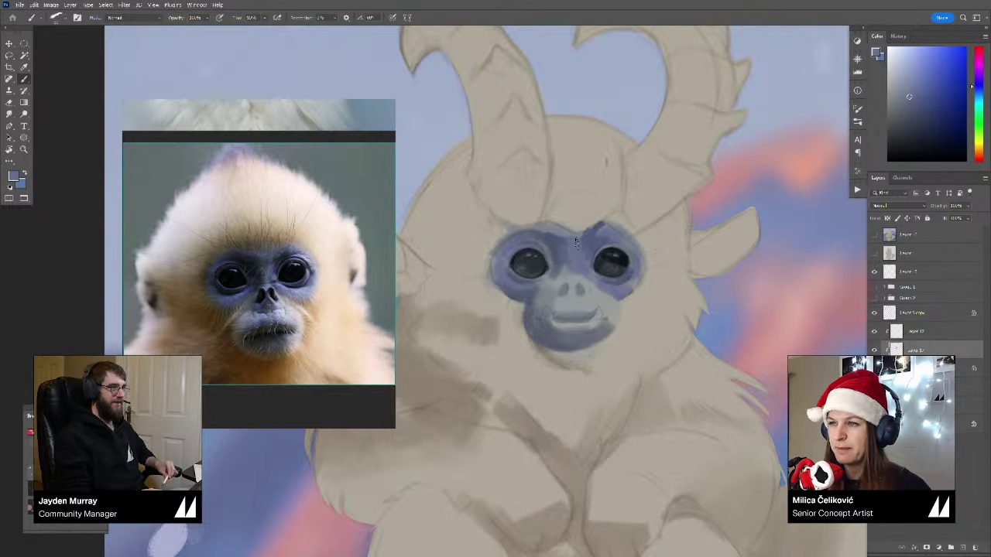
pyautogui.keyDown('alt'); pyautogui.click(558, 236); pyautogui.keyUp('alt')
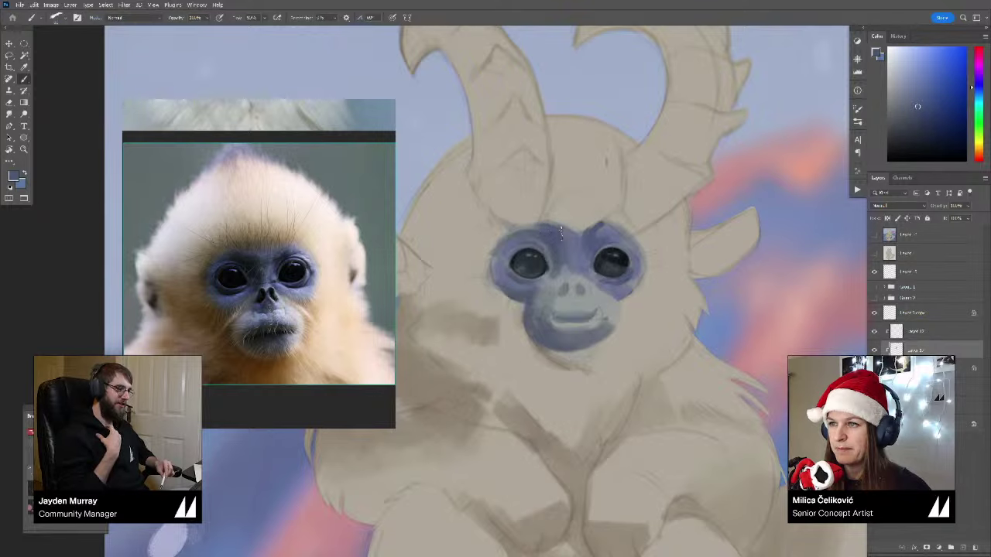
# Step: Paint darker blue over the brow above the left eye, sampling nearby face blues to smooth the transitions
pyautogui.moveTo(545, 228)
pyautogui.mouseDown()
pyautogui.moveTo(497, 252)
pyautogui.moveTo(511, 238)
pyautogui.moveTo(504, 234)
pyautogui.moveTo(517, 231)
pyautogui.moveTo(498, 249)
pyautogui.moveTo(499, 284)
pyautogui.moveTo(497, 256)
pyautogui.moveTo(495, 267)
pyautogui.moveTo(508, 242)
pyautogui.mouseUp()
pyautogui.press('[')
pyautogui.keyDown('alt'); pyautogui.click(503, 267); pyautogui.keyUp('alt')
pyautogui.keyDown('alt'); pyautogui.click(538, 234); pyautogui.keyUp('alt')
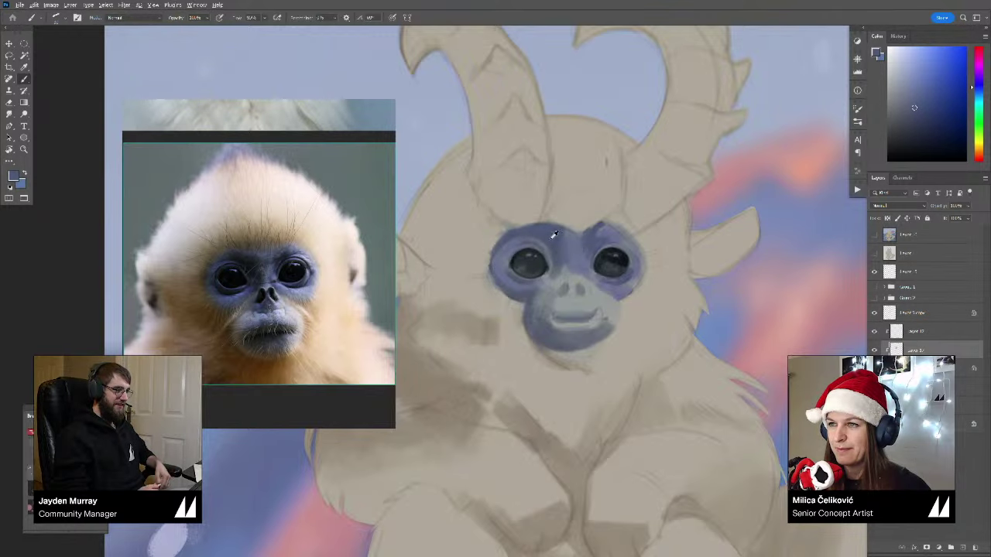
pyautogui.keyDown('alt'); pyautogui.click(552, 236); pyautogui.keyUp('alt')
pyautogui.moveTo(570, 264)
pyautogui.mouseDown()
pyautogui.moveTo(474, 264)
pyautogui.moveTo(514, 264)
pyautogui.mouseUp()
# Step: Compare the whole figure with and without the current face paint layer
pyautogui.click(874, 350)
pyautogui.click(874, 350)
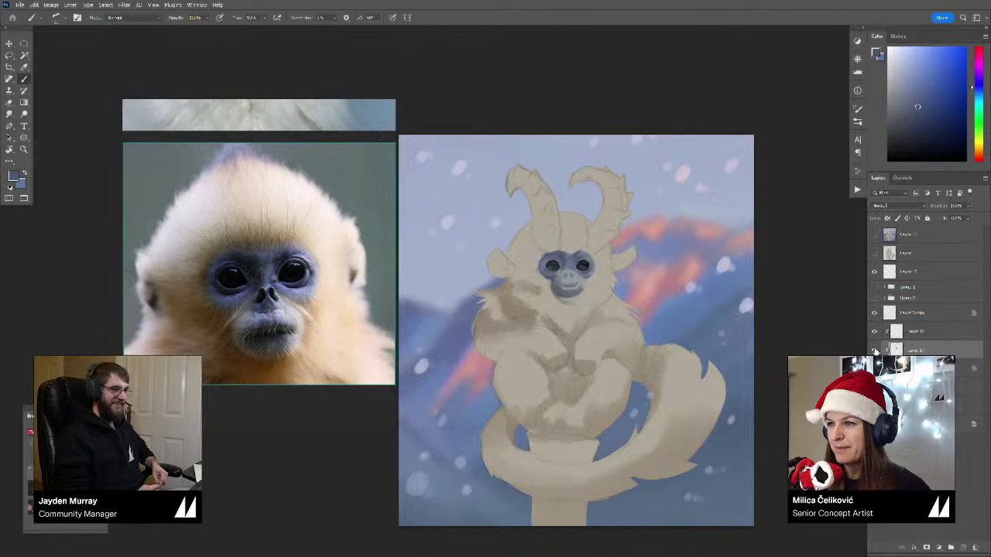
pyautogui.click(874, 350)
pyautogui.click(875, 351)
# Step: Touch up the blue shading around the muzzle and cheek with sampled face blues
pyautogui.press('e')
pyautogui.moveTo(565, 239)
pyautogui.mouseDown()
pyautogui.moveTo(596, 225)
pyautogui.moveTo(576, 178)
pyautogui.mouseUp()
pyautogui.press('b')
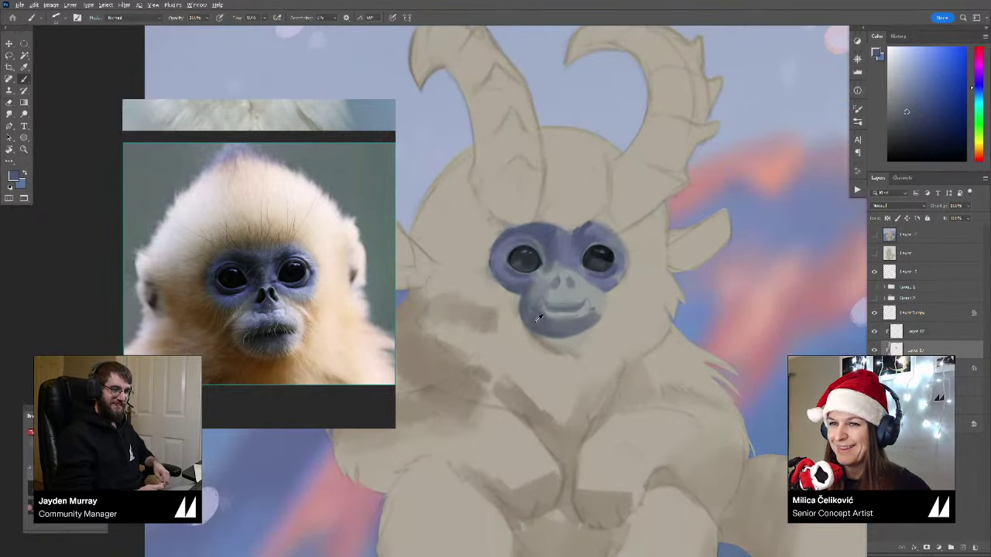
pyautogui.keyDown('alt'); pyautogui.click(545, 234); pyautogui.keyUp('alt')
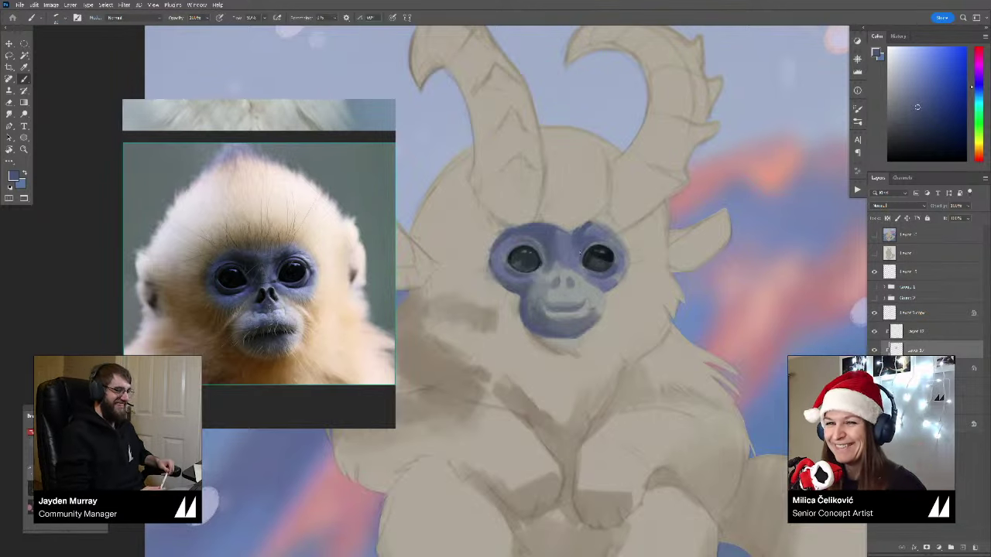
# Step: Sample a dark navy blue and paint creases and shadows around the left eye and its outer rim
pyautogui.press('z')
pyautogui.moveTo(501, 275)
pyautogui.mouseDown()
pyautogui.moveTo(532, 276)
pyautogui.moveTo(518, 262)
pyautogui.mouseUp()
pyautogui.press('r')
pyautogui.keyDown('alt'); pyautogui.click(626, 291); pyautogui.keyUp('alt')
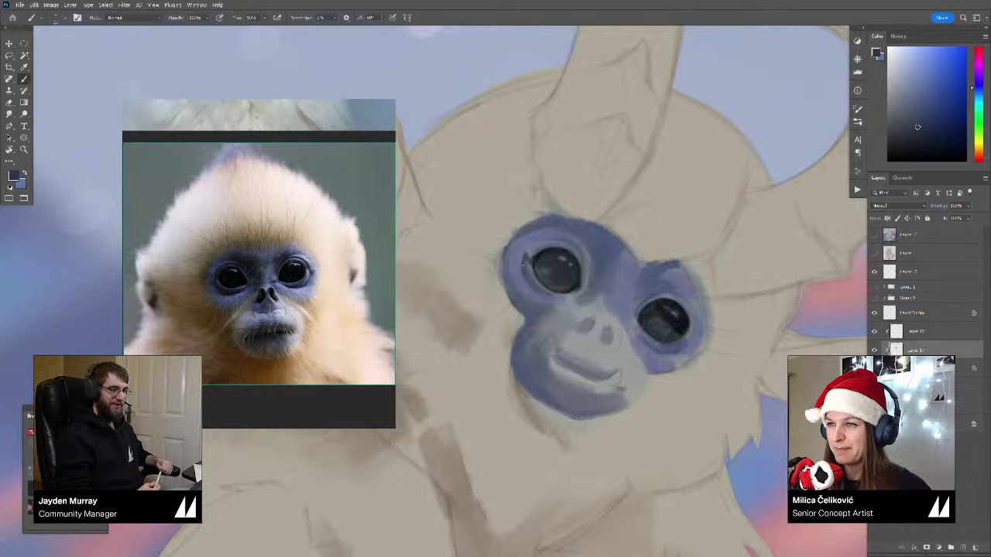
pyautogui.scroll(-2, 549, 300)
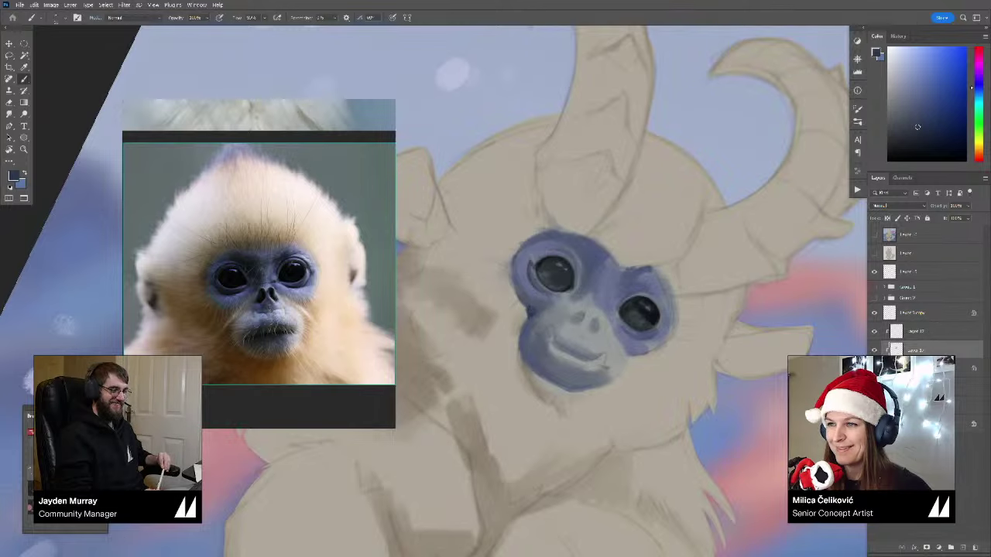
pyautogui.press('r')
pyautogui.moveTo(586, 228)
pyautogui.mouseDown()
pyautogui.moveTo(532, 206)
pyautogui.moveTo(495, 209)
pyautogui.mouseUp()
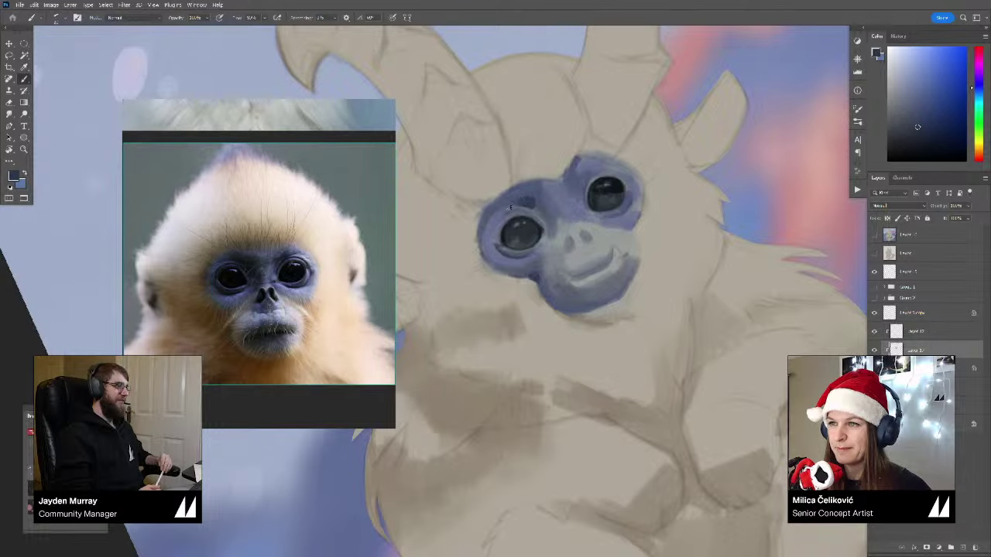
pyautogui.moveTo(487, 203)
pyautogui.mouseDown()
pyautogui.moveTo(479, 243)
pyautogui.moveTo(500, 275)
pyautogui.mouseUp()
pyautogui.press('z')
pyautogui.moveTo(528, 271); pyautogui.dragTo(492, 285)
pyautogui.press('r')
pyautogui.moveTo(622, 170); pyautogui.dragTo(659, 259)
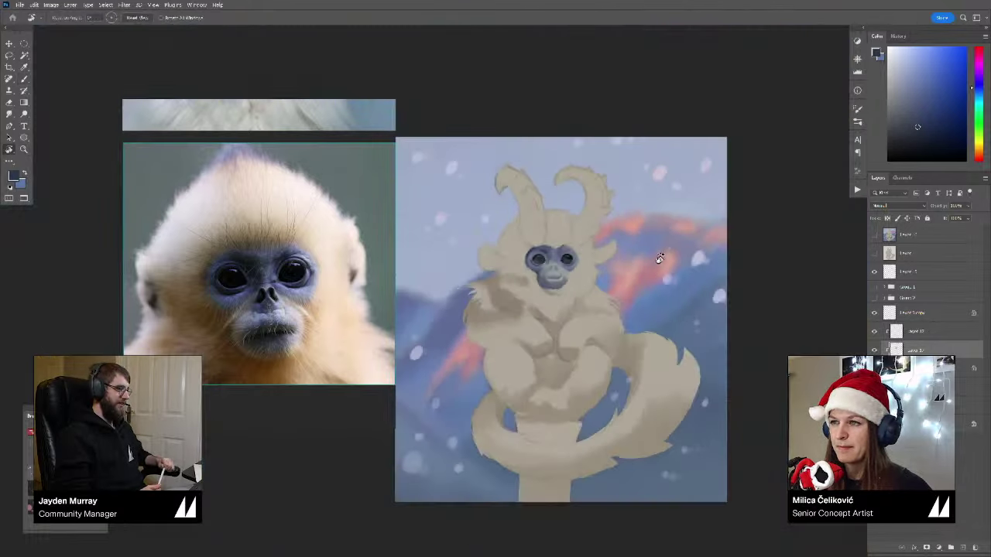
# Step: Darken the brow edge above the right eye and define the two nostrils with the dark blue
pyautogui.press('z')
pyautogui.moveTo(560, 267)
pyautogui.mouseDown()
pyautogui.moveTo(586, 226)
pyautogui.moveTo(594, 233)
pyautogui.mouseUp()
pyautogui.press('b')
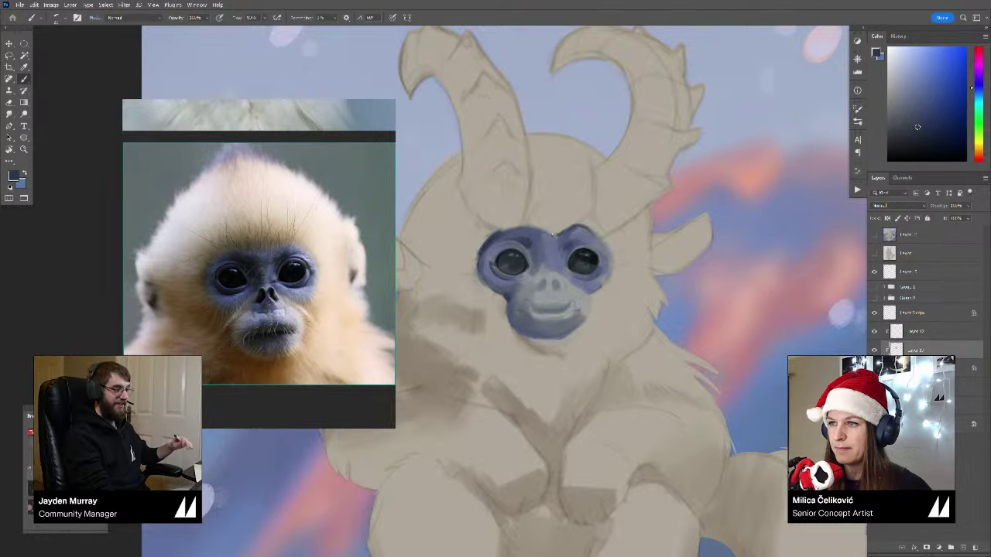
pyautogui.moveTo(575, 228); pyautogui.dragTo(576, 225)
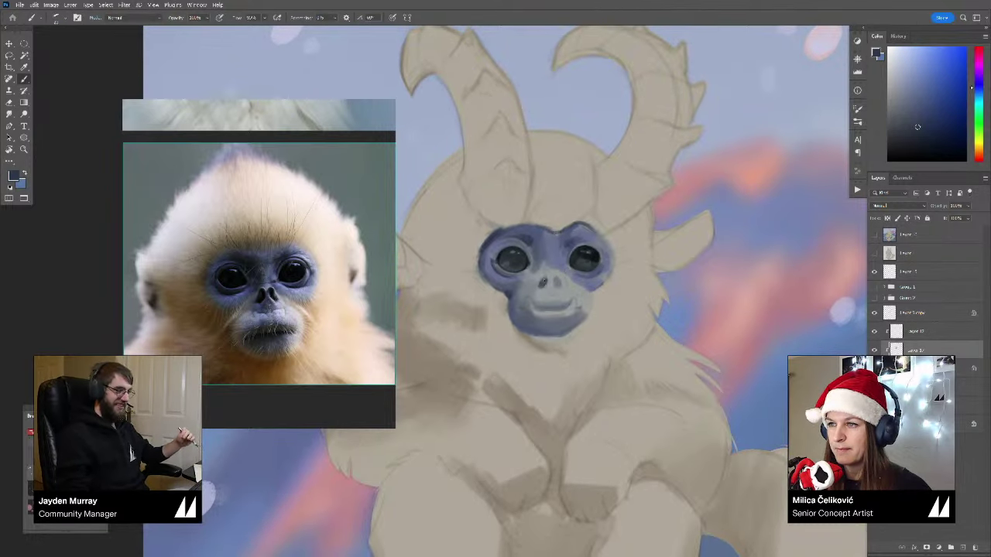
pyautogui.moveTo(545, 279); pyautogui.dragTo(557, 286)
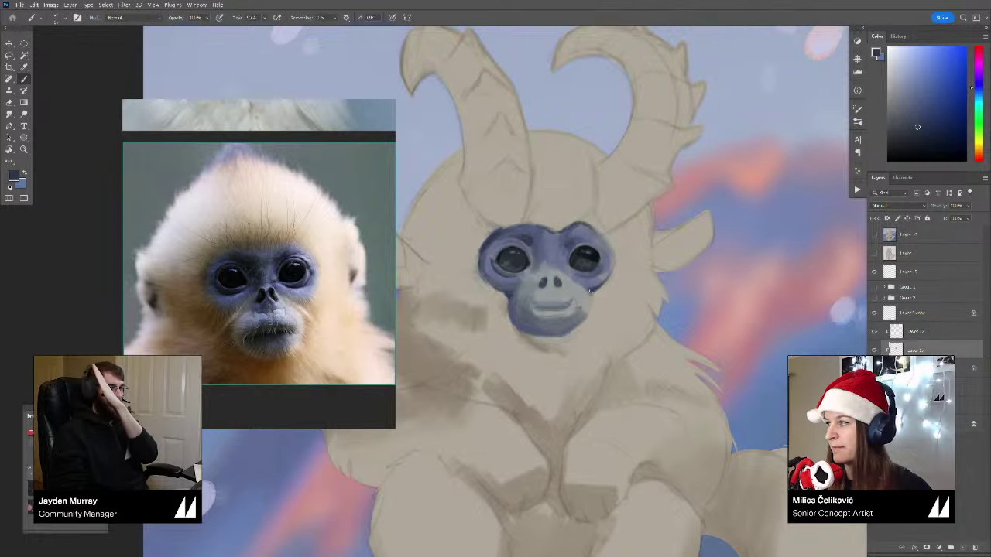
# Step: Refine the right eye's inner corner and upper lid with sampled light greyish blue and darker blues
pyautogui.press('z')
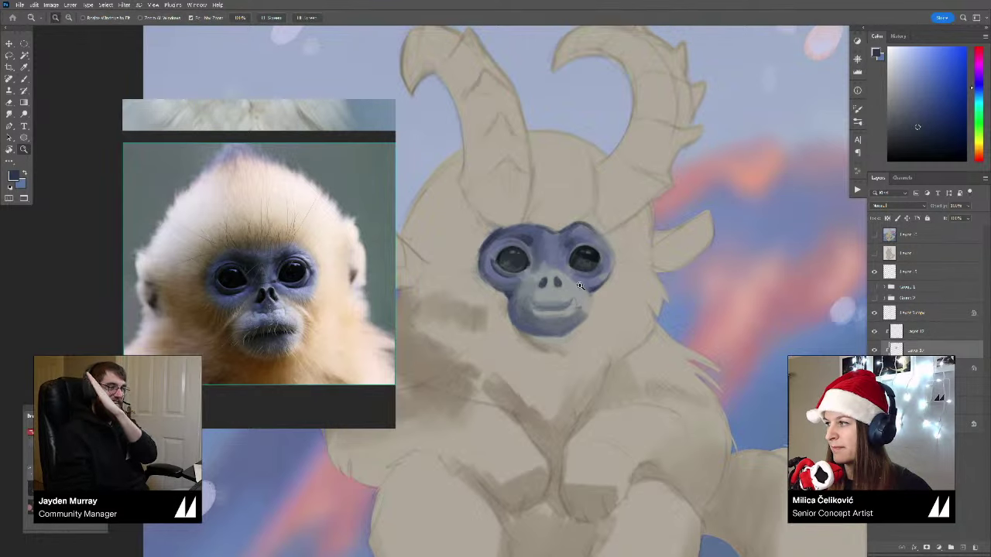
pyautogui.moveTo(576, 287); pyautogui.dragTo(586, 291)
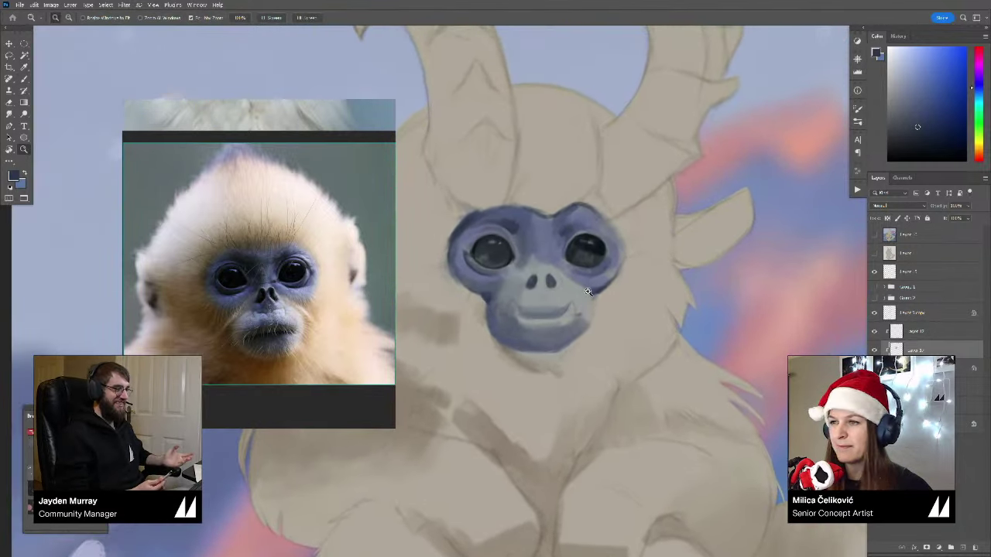
pyautogui.press('b')
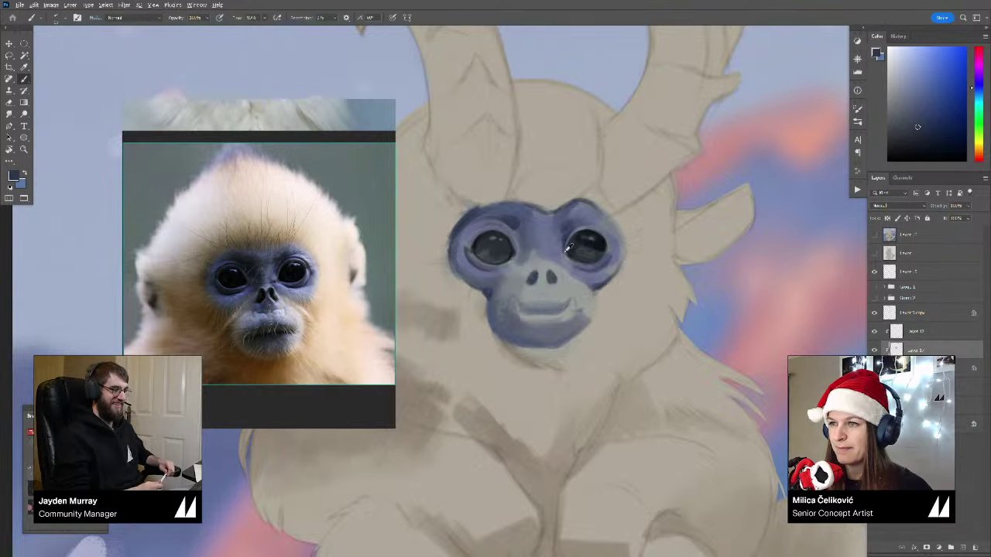
pyautogui.keyDown('alt'); pyautogui.click(566, 258); pyautogui.keyUp('alt')
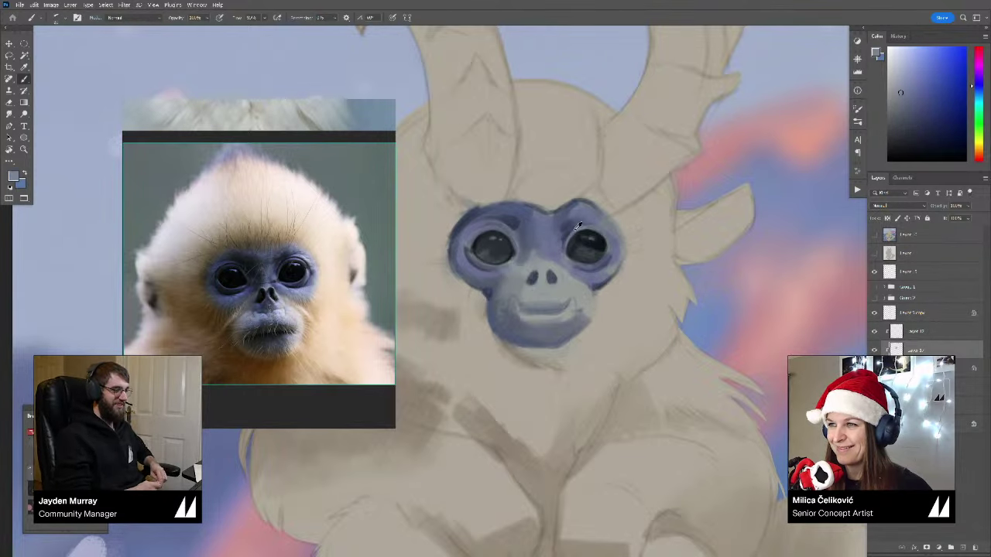
pyautogui.moveTo(567, 256); pyautogui.dragTo(566, 241)
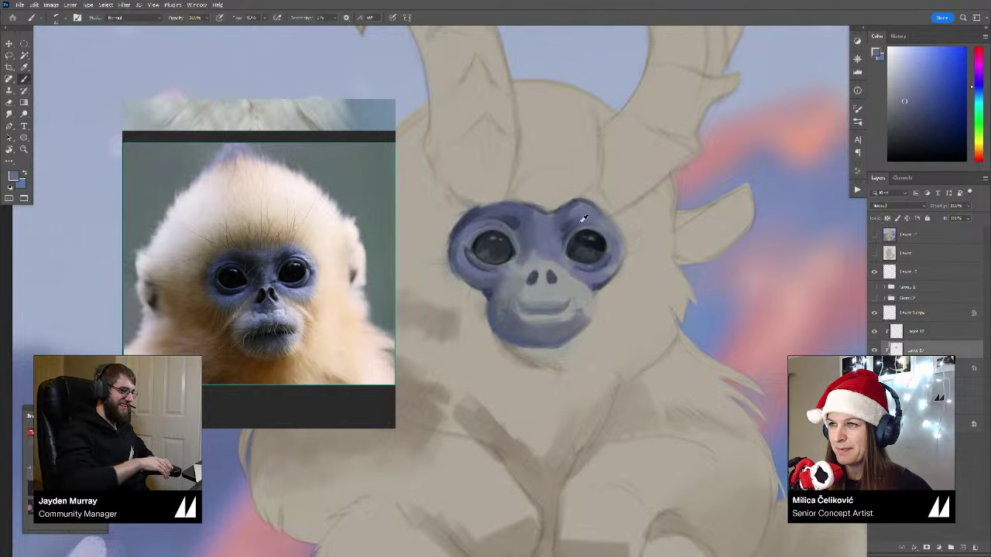
pyautogui.keyDown('alt'); pyautogui.click(574, 224); pyautogui.keyUp('alt')
pyautogui.keyDown('alt'); pyautogui.click(572, 226); pyautogui.keyUp('alt')
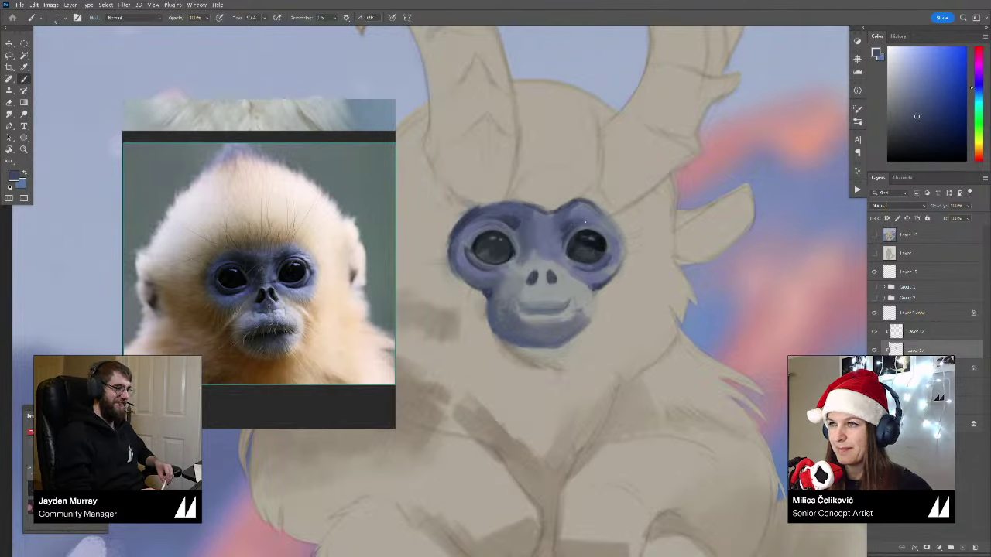
# Step: Toggle the face paint layer's visibility to compare the blue face before and after the new shading
pyautogui.press('z')
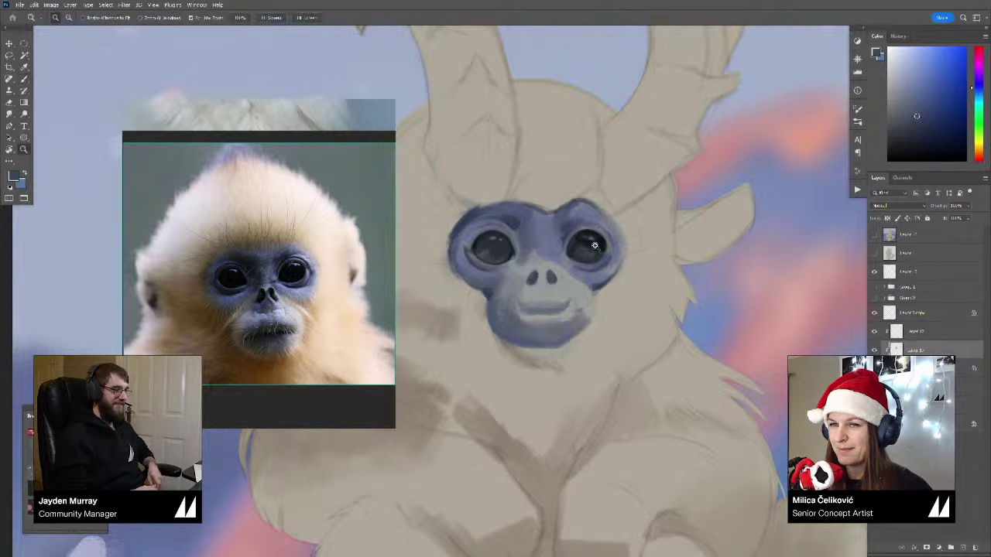
pyautogui.moveTo(595, 245)
pyautogui.mouseDown()
pyautogui.moveTo(498, 249)
pyautogui.moveTo(551, 256)
pyautogui.mouseUp()
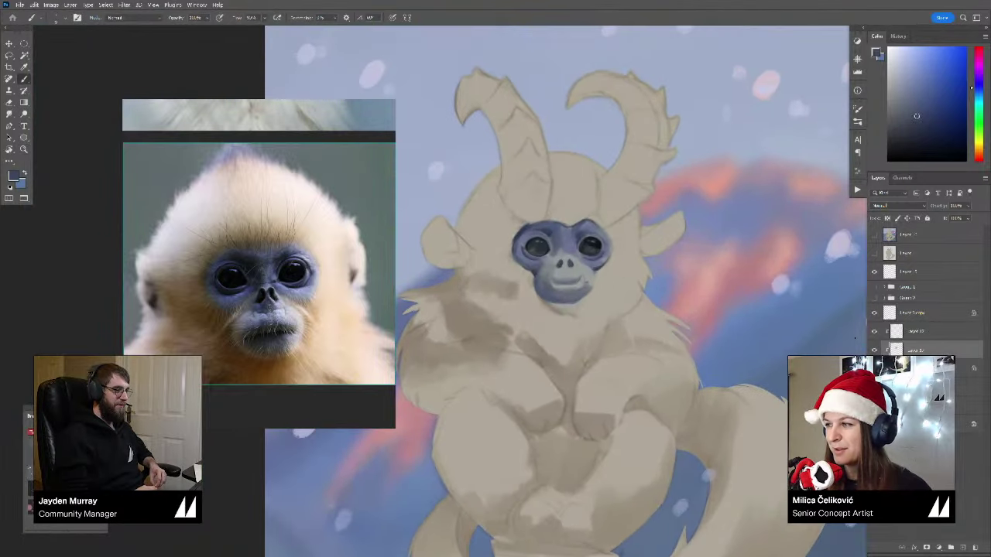
pyautogui.click(873, 352)
pyautogui.click(872, 351)
pyautogui.click(873, 351)
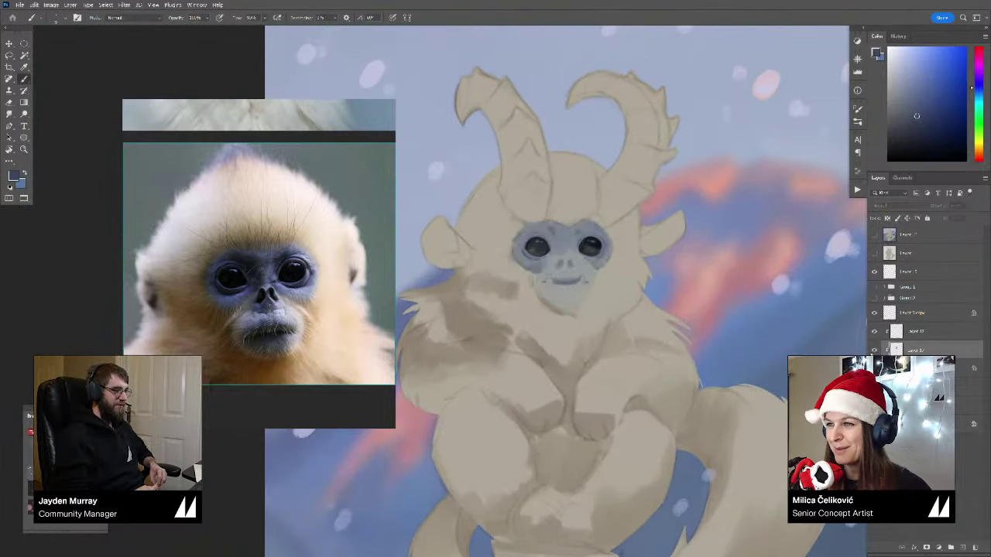
pyautogui.click(872, 352)
# Step: Deepen the shadow between the left eye and the muzzle with a dark blue sampled from the face
pyautogui.moveTo(659, 371); pyautogui.dragTo(629, 358)
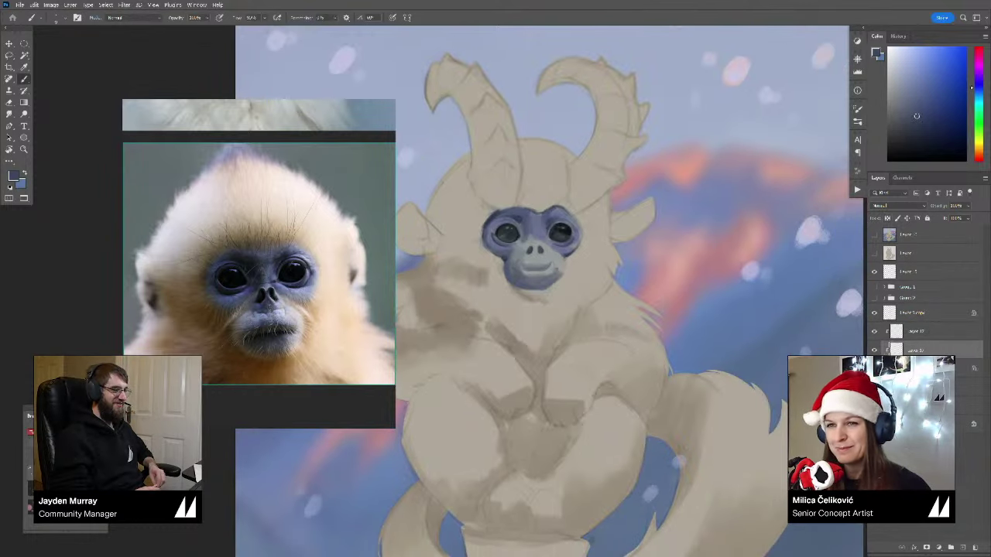
pyautogui.moveTo(549, 350); pyautogui.dragTo(564, 354)
pyautogui.scroll(1, 515, 261)
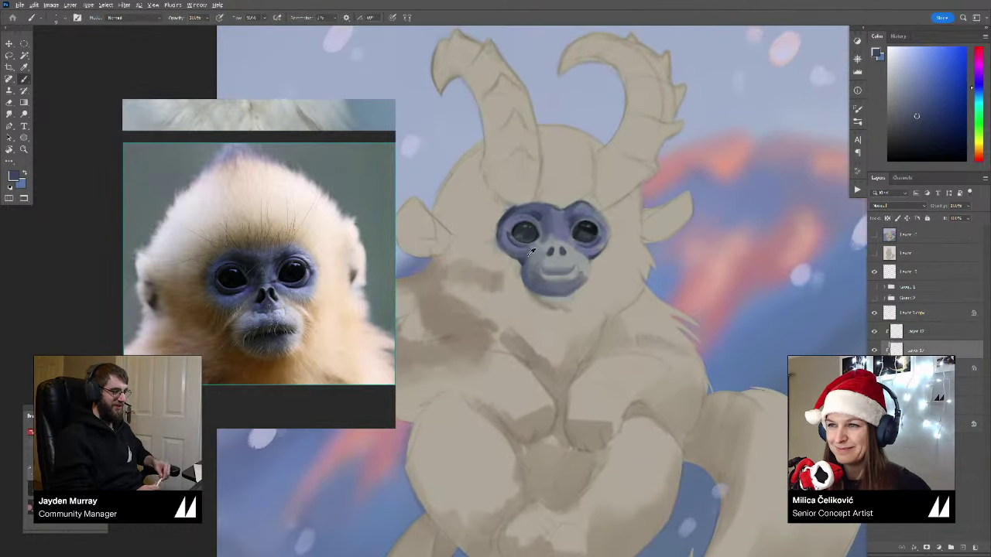
pyautogui.keyDown('alt'); pyautogui.click(525, 259); pyautogui.keyUp('alt')
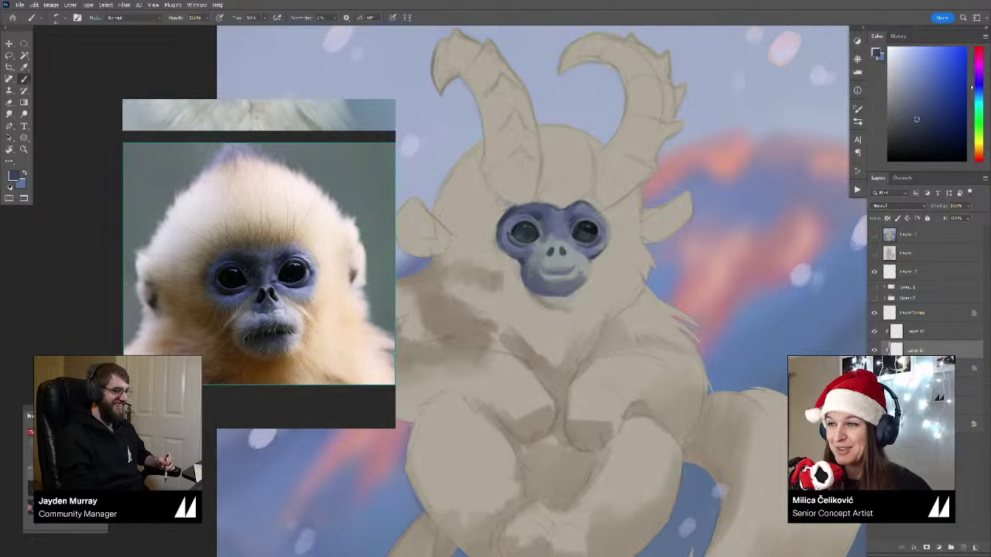
# Step: Sample the fur's beige tones and paint a soft shadow along the left side of the head beside the face
pyautogui.keyDown('alt'); pyautogui.click(518, 284); pyautogui.keyUp('alt')
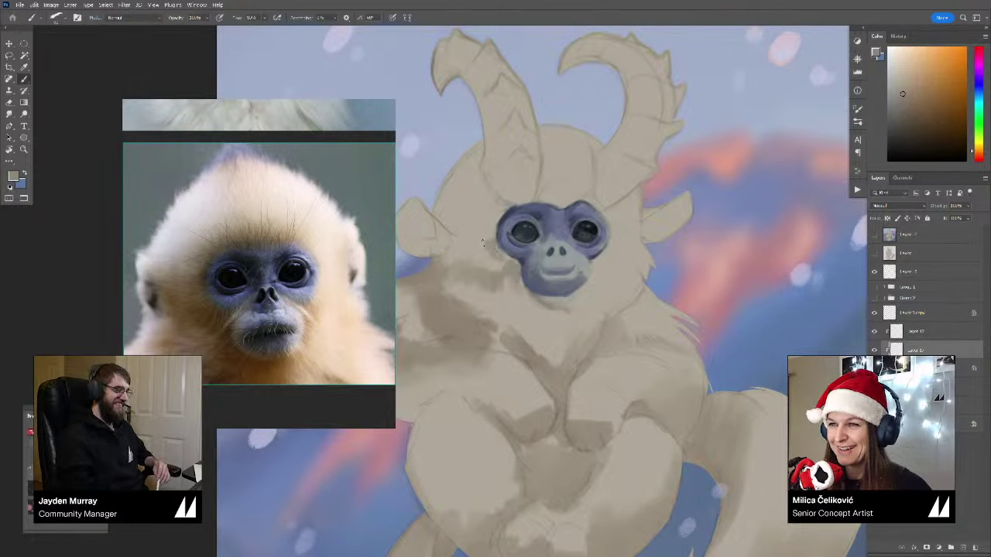
pyautogui.scroll(-1, 517, 250)
pyautogui.moveTo(517, 250)
pyautogui.mouseDown()
pyautogui.moveTo(536, 261)
pyautogui.moveTo(522, 230)
pyautogui.mouseUp()
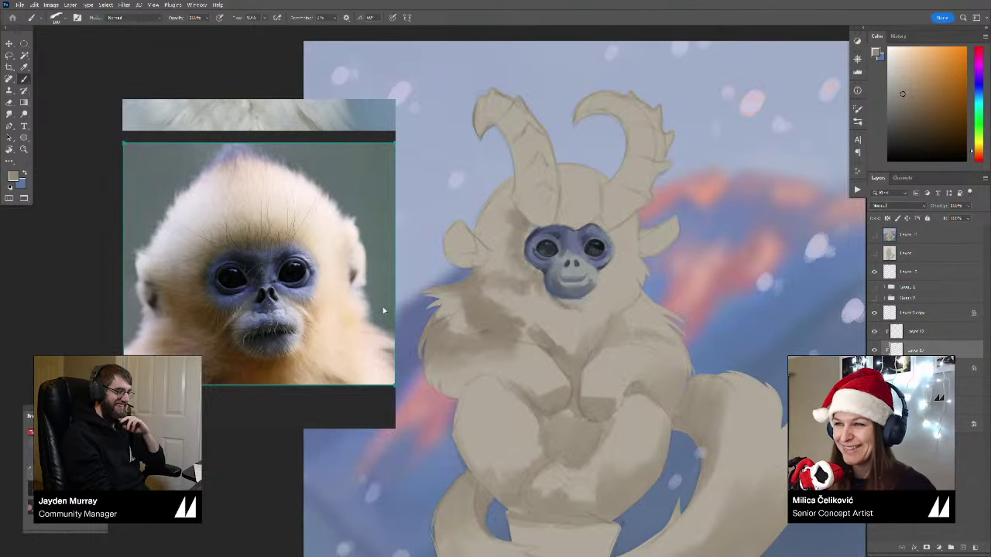
pyautogui.moveTo(543, 211); pyautogui.dragTo(520, 225)
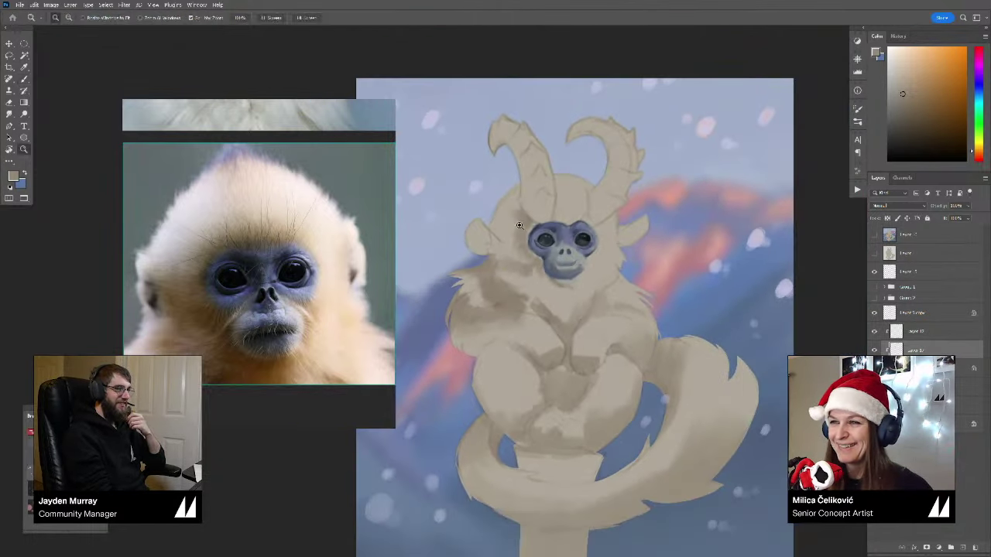
pyautogui.keyDown('alt'); pyautogui.click(522, 226); pyautogui.keyUp('alt')
pyautogui.moveTo(537, 264); pyautogui.dragTo(520, 262)
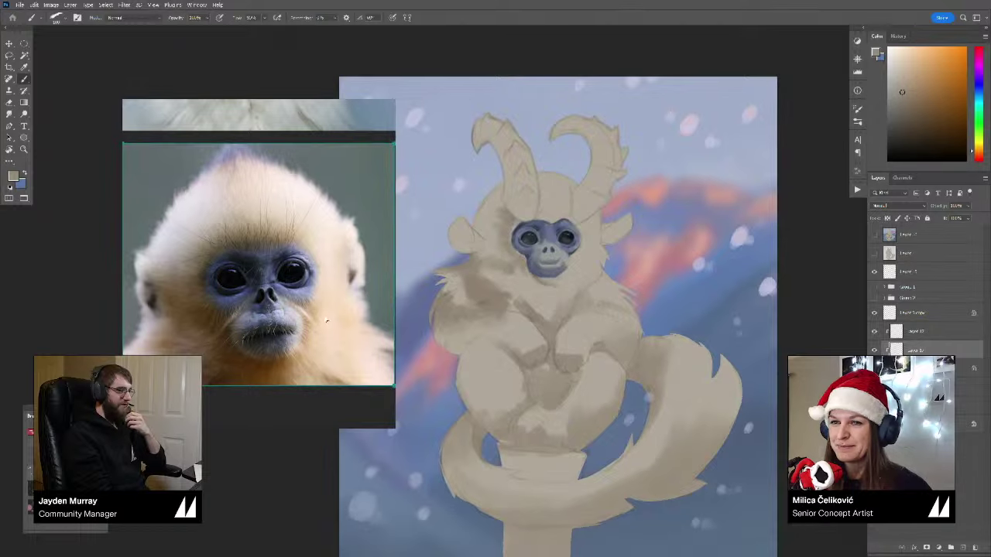
# Step: Browse the reference board and bring the full-body photo of the seated white monkey into view
pyautogui.scroll(-8, 330, 293)
pyautogui.keyDown('alt'); pyautogui.moveTo(261, 297); pyautogui.dragTo(347, 273); pyautogui.keyUp('alt')
pyautogui.scroll(6, 286, 291)
pyautogui.keyDown('alt'); pyautogui.moveTo(316, 308); pyautogui.dragTo(293, 278); pyautogui.keyUp('alt')
pyautogui.scroll(-3, 297, 278)
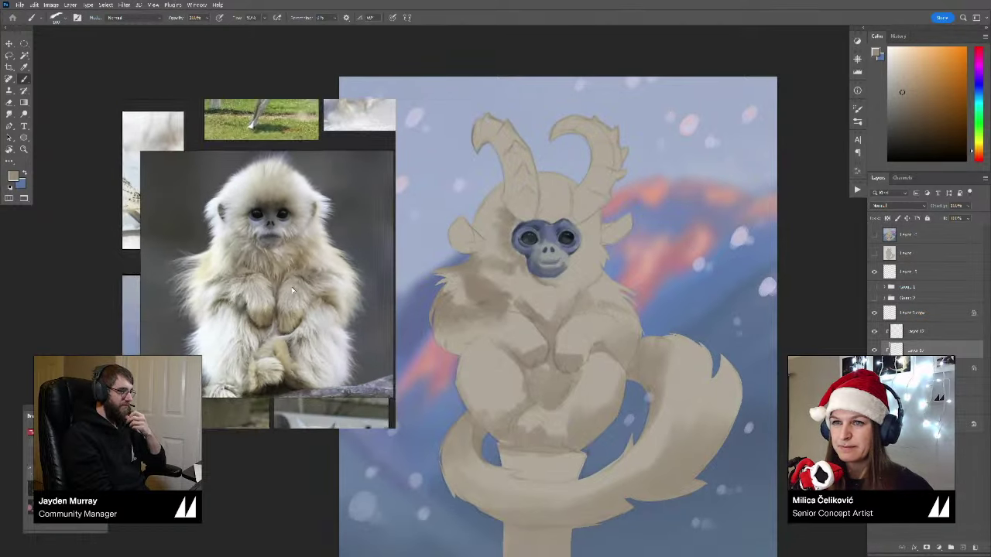
pyautogui.scroll(1, 318, 288)
pyautogui.click(329, 294)
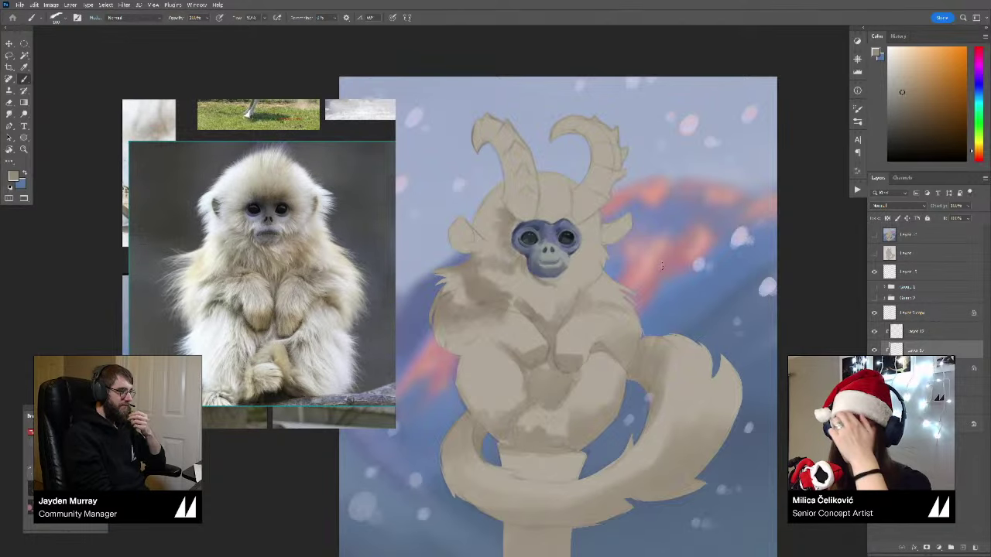
# Step: Sample neighbouring light and dark beige fur tones and soften the chest shading below the creature's chin
pyautogui.moveTo(573, 280); pyautogui.dragTo(570, 282)
pyautogui.keyDown('alt'); pyautogui.click(534, 320); pyautogui.keyUp('alt')
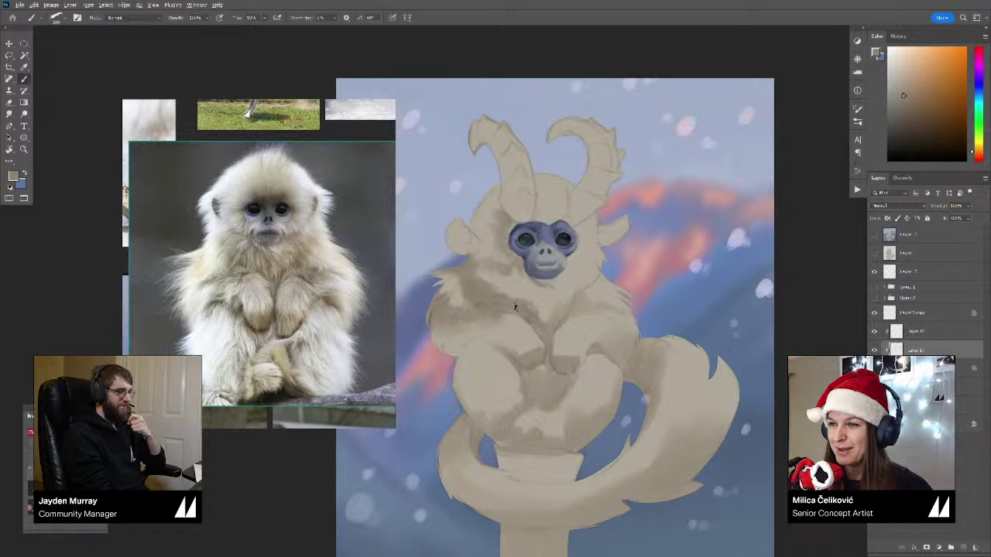
pyautogui.keyDown('alt'); pyautogui.click(542, 296); pyautogui.keyUp('alt')
pyautogui.moveTo(534, 293); pyautogui.dragTo(540, 316)
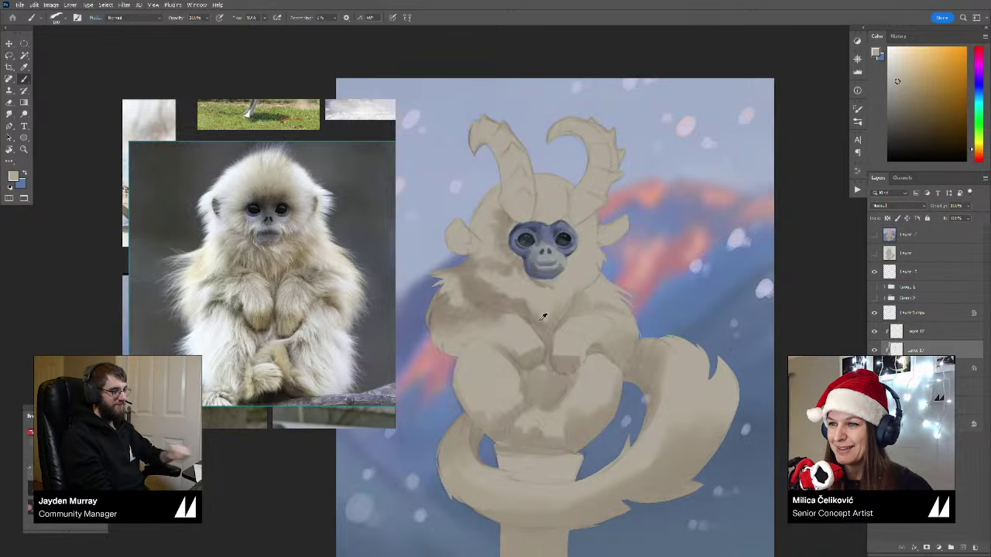
pyautogui.keyDown('alt'); pyautogui.click(542, 318); pyautogui.keyUp('alt')
pyautogui.keyDown('alt'); pyautogui.click(529, 313); pyautogui.keyUp('alt')
pyautogui.keyDown('alt'); pyautogui.click(560, 319); pyautogui.keyUp('alt')
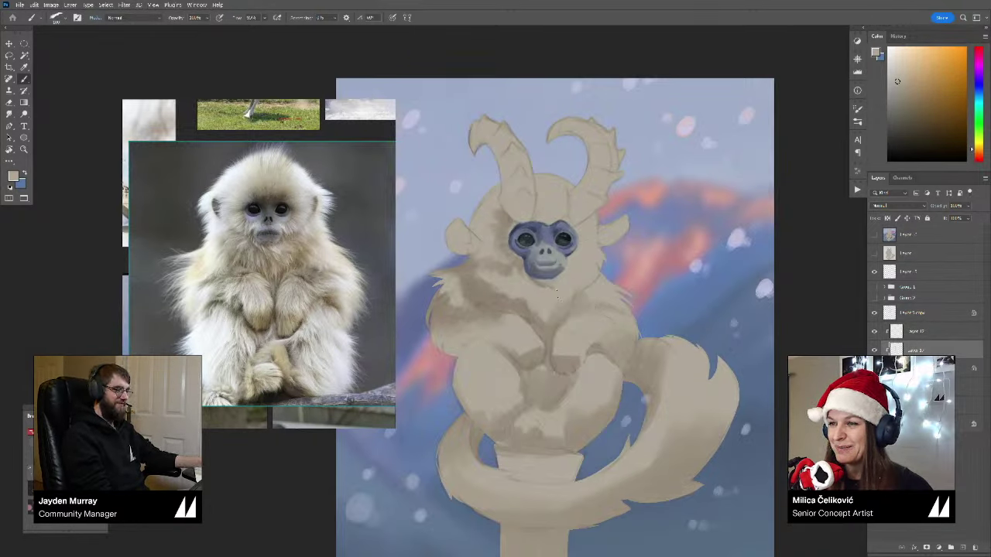
pyautogui.keyDown('alt'); pyautogui.click(563, 295); pyautogui.keyUp('alt')
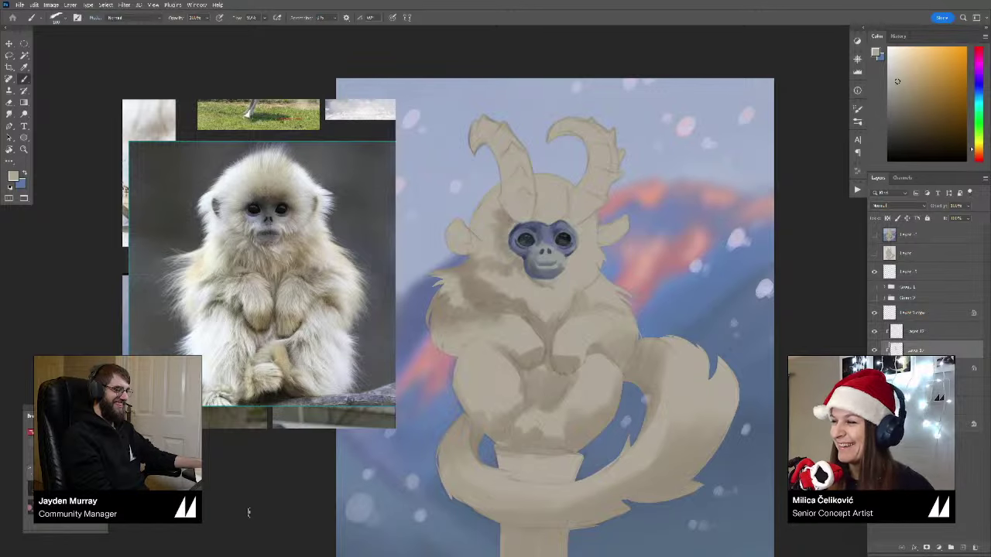
# Step: Choose a darker brown and paint deep shadow accents under the chin, between the arms and beside the neck on the right shoulder
pyautogui.scroll(1, 509, 287)
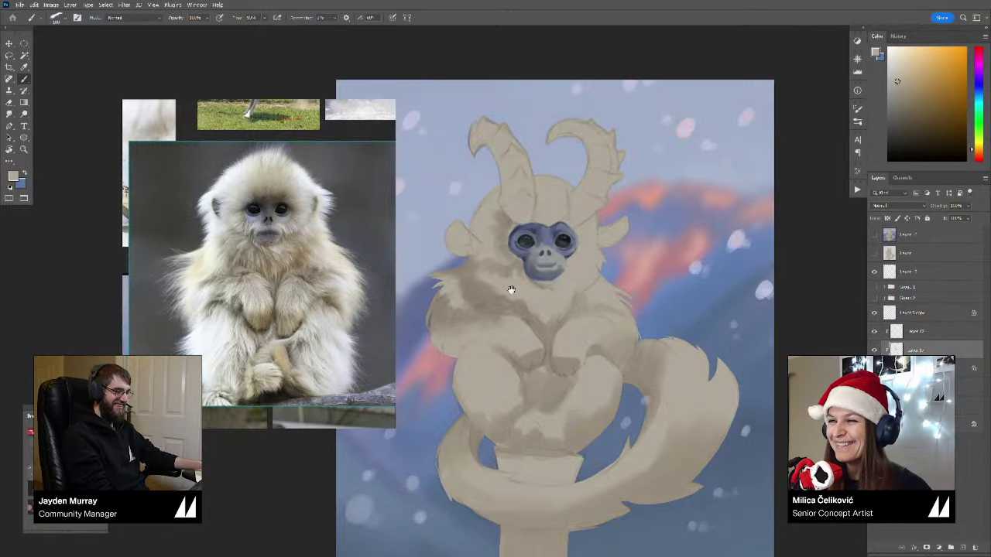
pyautogui.keyDown('alt'); pyautogui.click(545, 332); pyautogui.keyUp('alt')
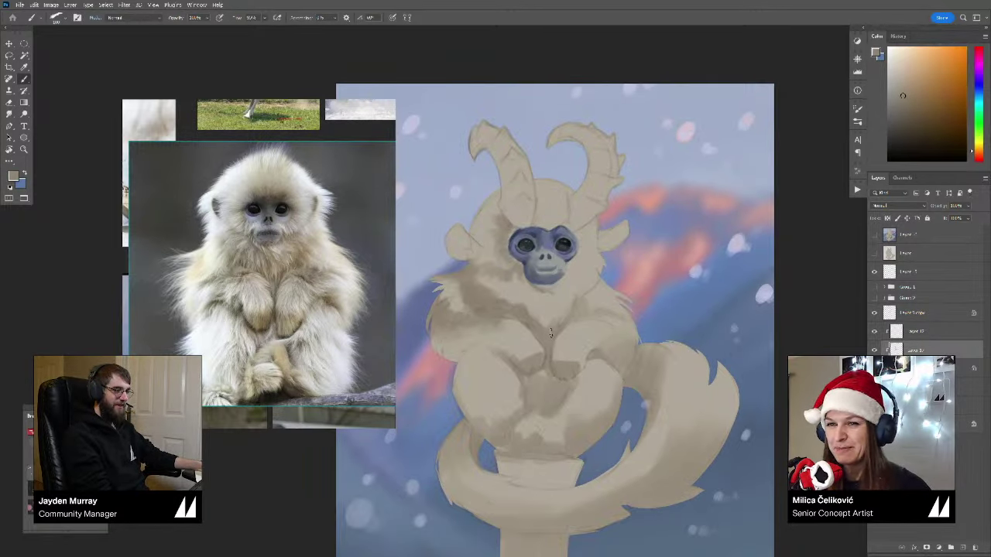
pyautogui.click(912, 111)
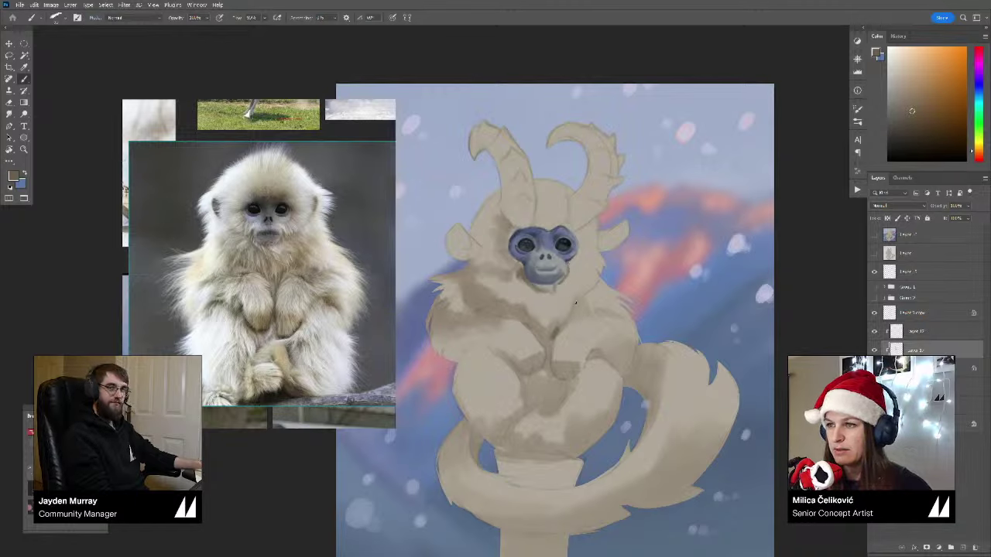
pyautogui.keyDown('alt'); pyautogui.click(582, 296); pyautogui.keyUp('alt')
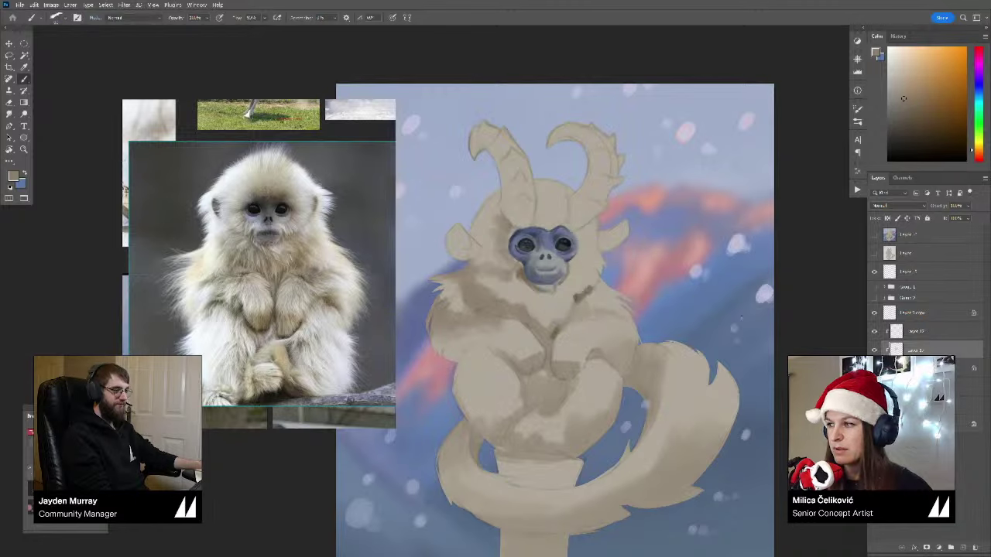
# Step: Hide the mountain background to check the creature's fur values against the plain light backdrop
pyautogui.click(875, 405)
pyautogui.press('z')
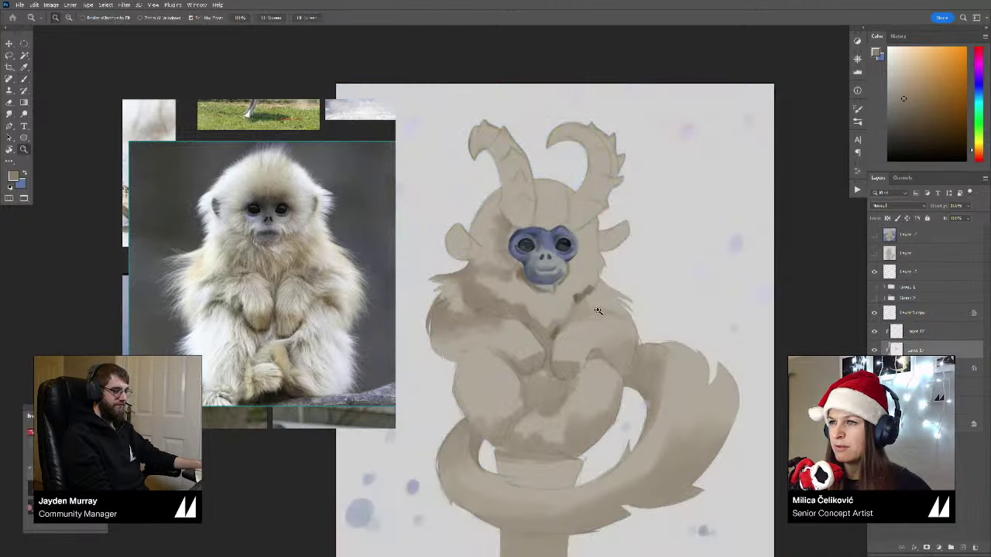
pyautogui.moveTo(598, 310)
pyautogui.mouseDown()
pyautogui.moveTo(571, 339)
pyautogui.moveTo(598, 347)
pyautogui.mouseUp()
pyautogui.moveTo(602, 346); pyautogui.dragTo(623, 332)
pyautogui.press('b')
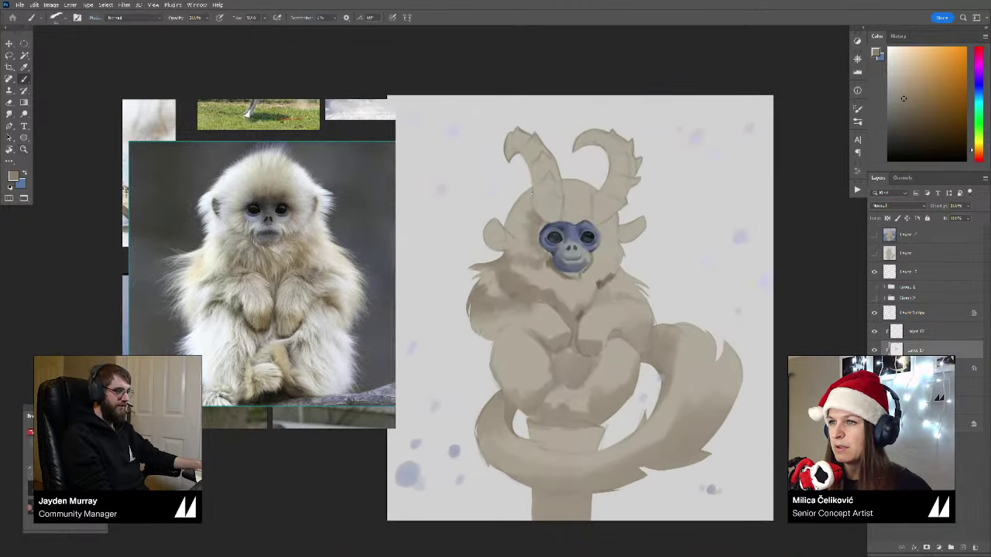
# Step: Sample light beige tones near the left horn and ear and blend them along the left edge of the head
pyautogui.keyDown('alt'); pyautogui.click(519, 202); pyautogui.keyUp('alt')
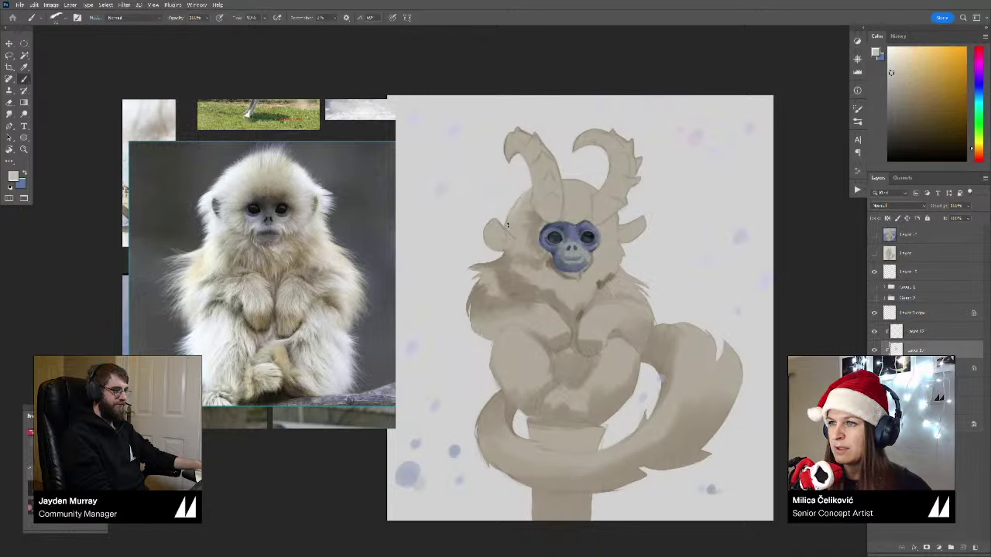
pyautogui.keyDown('alt'); pyautogui.click(520, 191); pyautogui.keyUp('alt')
pyautogui.keyDown('alt'); pyautogui.click(518, 206); pyautogui.keyUp('alt')
pyautogui.keyDown('alt'); pyautogui.click(509, 228); pyautogui.keyUp('alt')
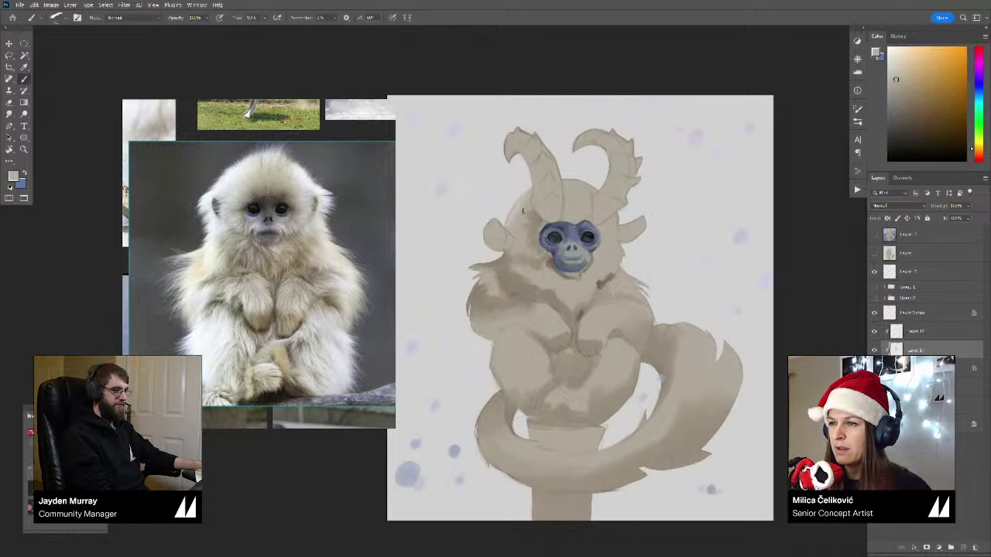
# Step: Show the mountain background again and toggle the fur shading layer's visibility to compare before and after
pyautogui.moveTo(535, 297); pyautogui.dragTo(530, 275)
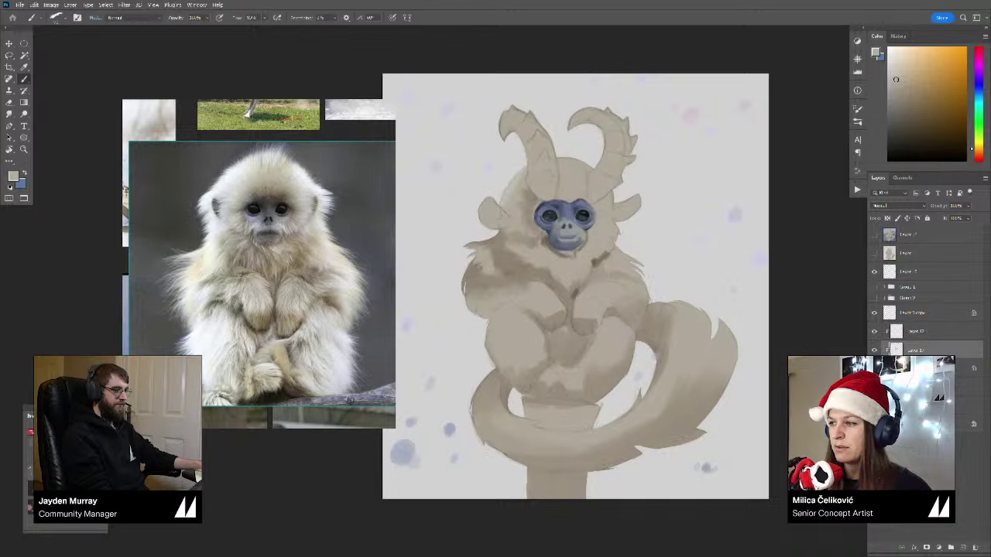
pyautogui.click(874, 350)
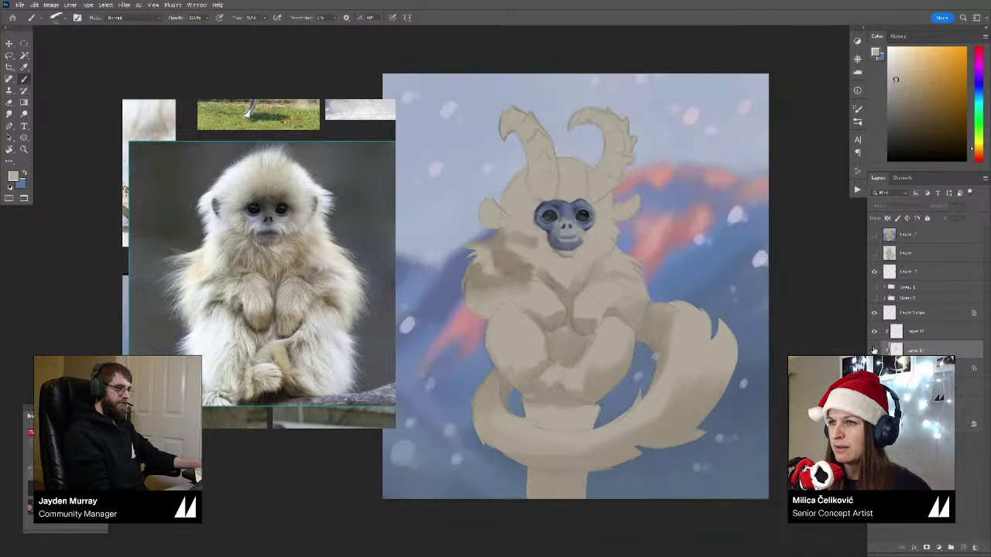
pyautogui.moveTo(581, 256); pyautogui.dragTo(612, 291)
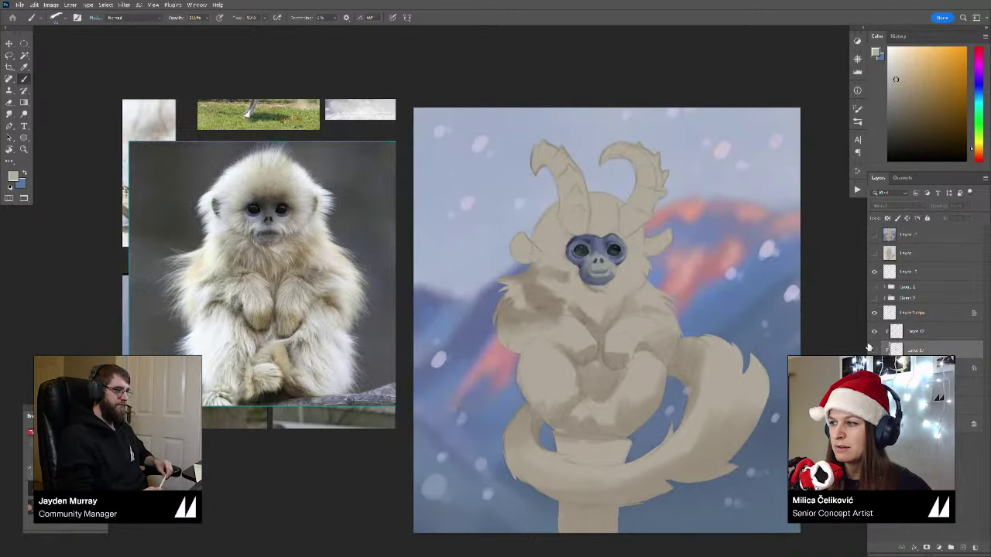
# Step: Sample blue and mauve tones from the background and tint the outer fur edges of both shoulders with muted purple
pyautogui.keyDown('alt'); pyautogui.click(543, 222); pyautogui.keyUp('alt')
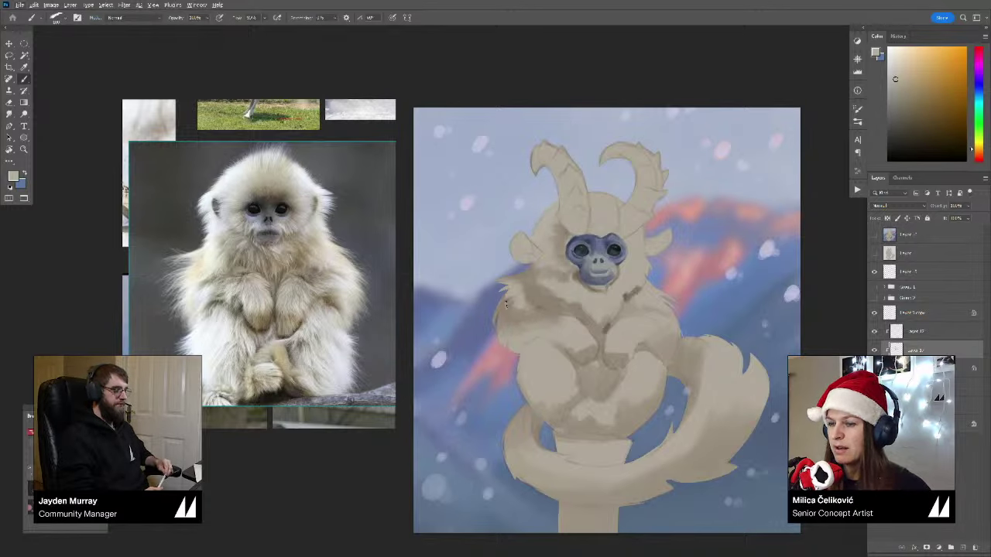
pyautogui.moveTo(506, 305); pyautogui.dragTo(482, 275)
pyautogui.keyDown('alt'); pyautogui.click(462, 273); pyautogui.keyUp('alt')
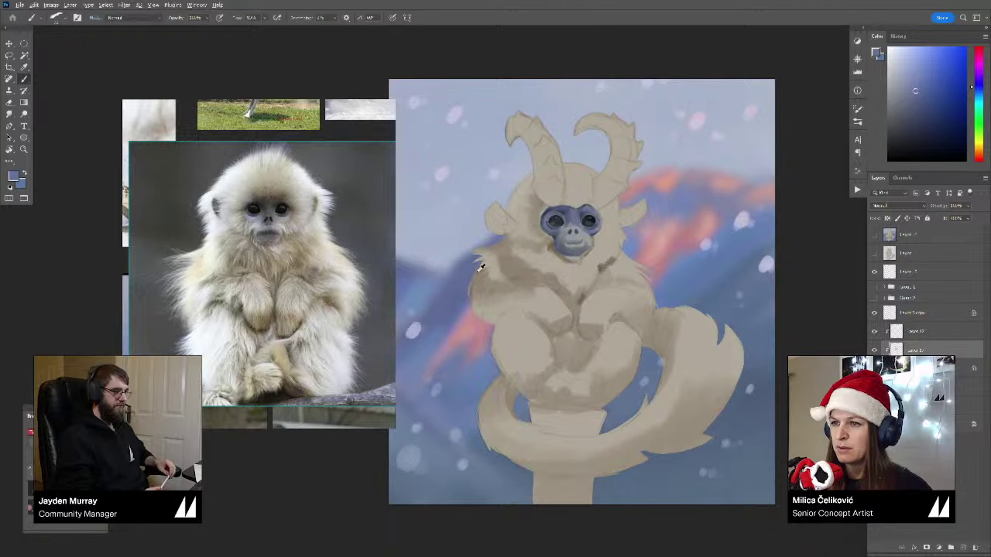
pyautogui.keyDown('alt'); pyautogui.click(478, 287); pyautogui.keyUp('alt')
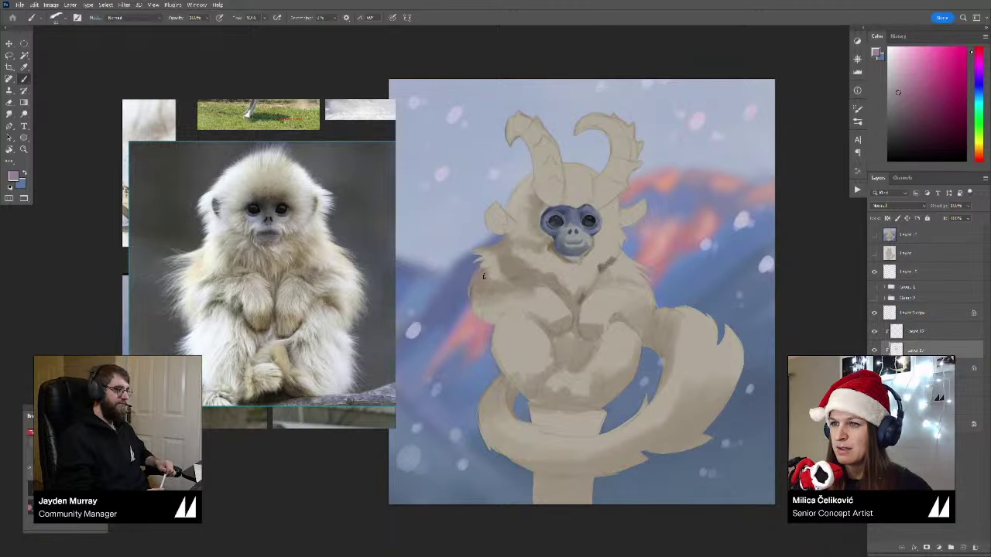
pyautogui.keyDown('alt'); pyautogui.click(486, 279); pyautogui.keyUp('alt')
pyautogui.keyDown('alt'); pyautogui.click(486, 281); pyautogui.keyUp('alt')
pyautogui.keyDown('alt'); pyautogui.click(481, 282); pyautogui.keyUp('alt')
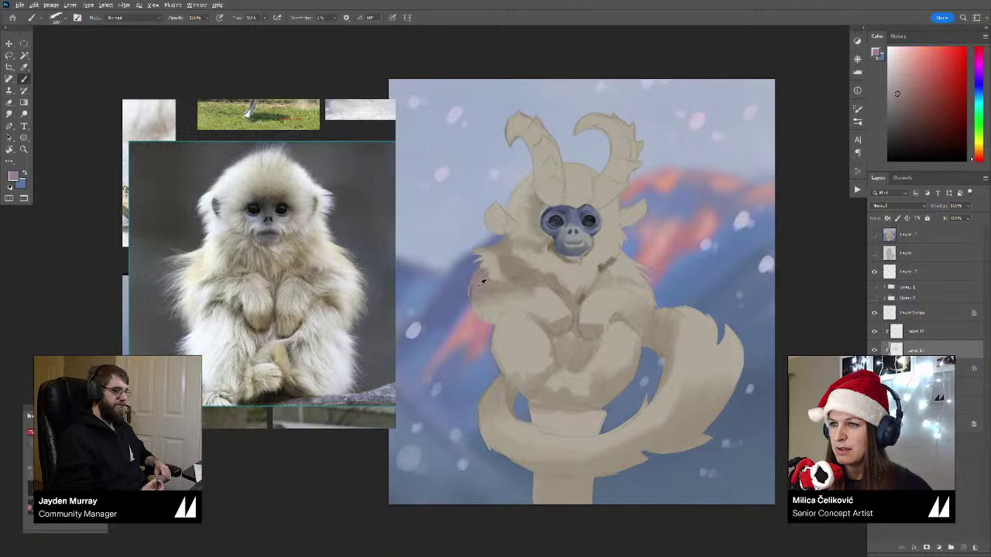
pyautogui.keyDown('alt'); pyautogui.click(662, 267); pyautogui.keyUp('alt')
# Step: Paint cool blue-grey reflected light along the left thigh and blend it into the beige fur with sampled tones
pyautogui.moveTo(500, 362)
pyautogui.mouseDown()
pyautogui.moveTo(512, 377)
pyautogui.moveTo(521, 350)
pyautogui.mouseUp()
pyautogui.keyDown('alt'); pyautogui.click(509, 372); pyautogui.keyUp('alt')
pyautogui.keyDown('alt'); pyautogui.click(509, 368); pyautogui.keyUp('alt')
pyautogui.keyDown('alt'); pyautogui.click(517, 340); pyautogui.keyUp('alt')
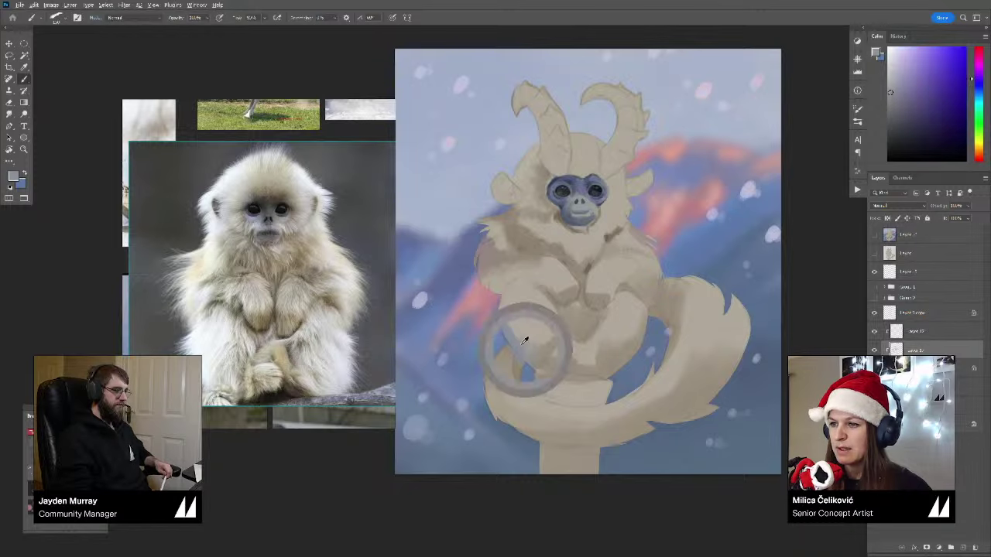
pyautogui.keyDown('alt'); pyautogui.click(549, 343); pyautogui.keyUp('alt')
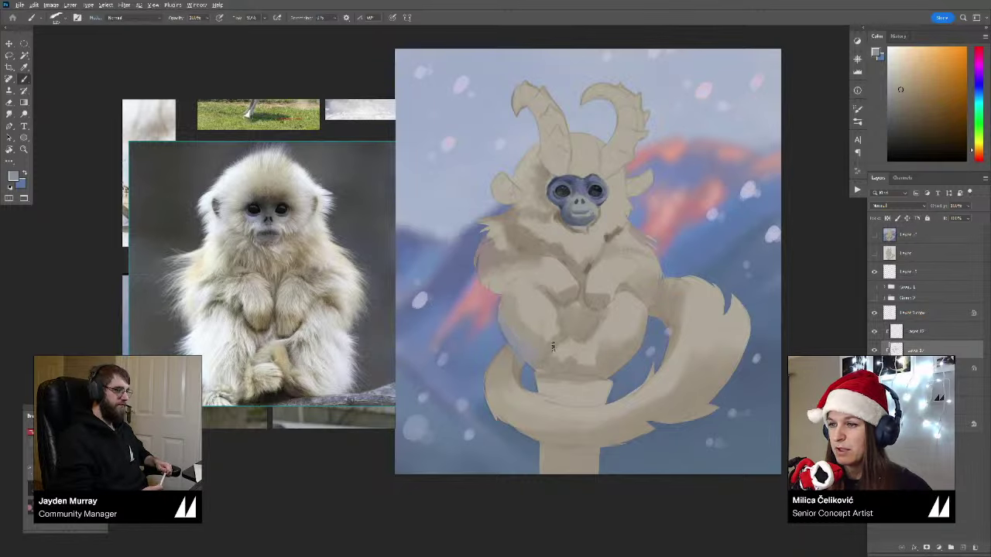
pyautogui.keyDown('alt'); pyautogui.click(556, 337); pyautogui.keyUp('alt')
# Step: Sample the muted mauve from the left shoulder and paint it inside both ears
pyautogui.moveTo(554, 316)
pyautogui.mouseDown()
pyautogui.moveTo(466, 326)
pyautogui.moveTo(557, 357)
pyautogui.moveTo(551, 367)
pyautogui.mouseUp()
pyautogui.press('b')
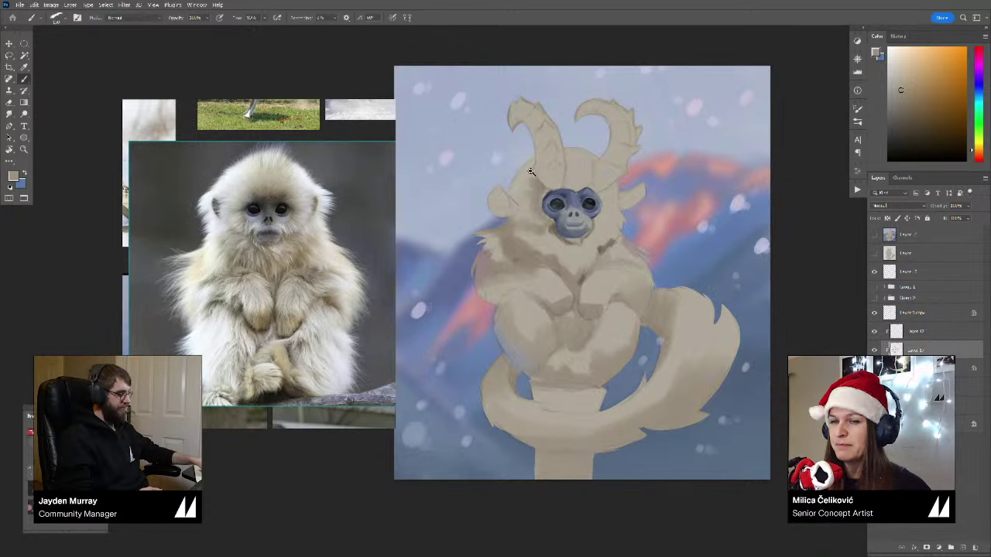
pyautogui.press('z')
pyautogui.moveTo(529, 209); pyautogui.dragTo(542, 209)
pyautogui.press('b')
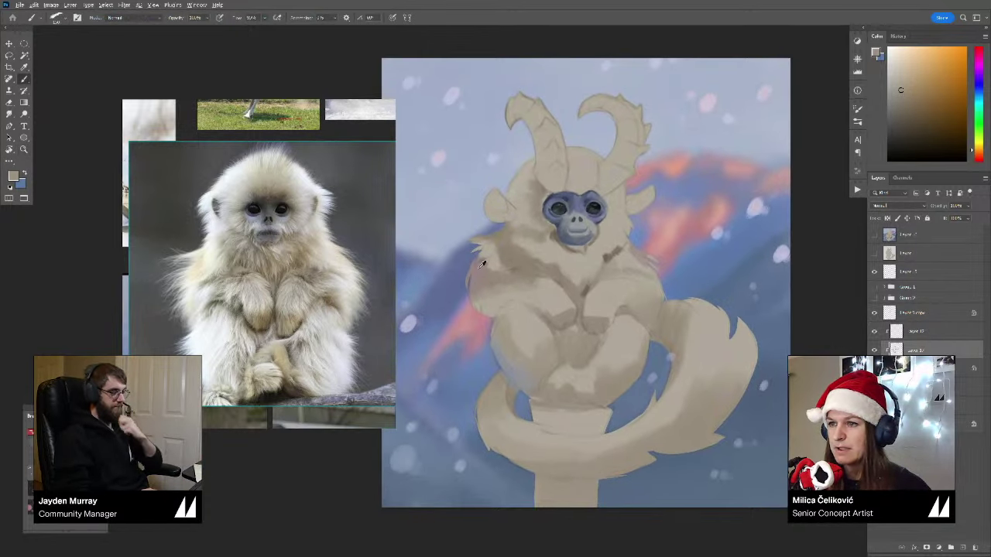
pyautogui.keyDown('alt'); pyautogui.click(482, 268); pyautogui.keyUp('alt')
pyautogui.moveTo(497, 209); pyautogui.dragTo(500, 220)
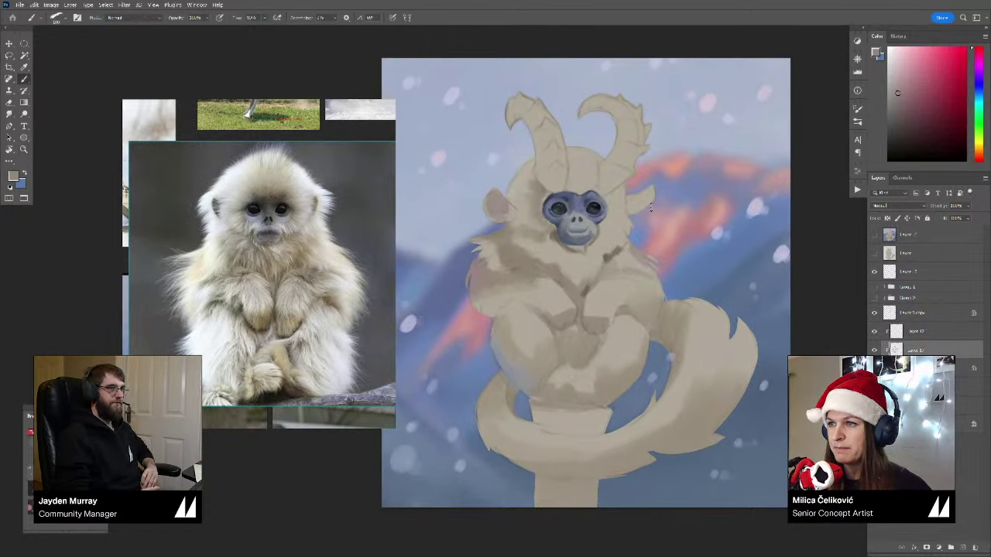
pyautogui.moveTo(647, 198); pyautogui.dragTo(629, 232)
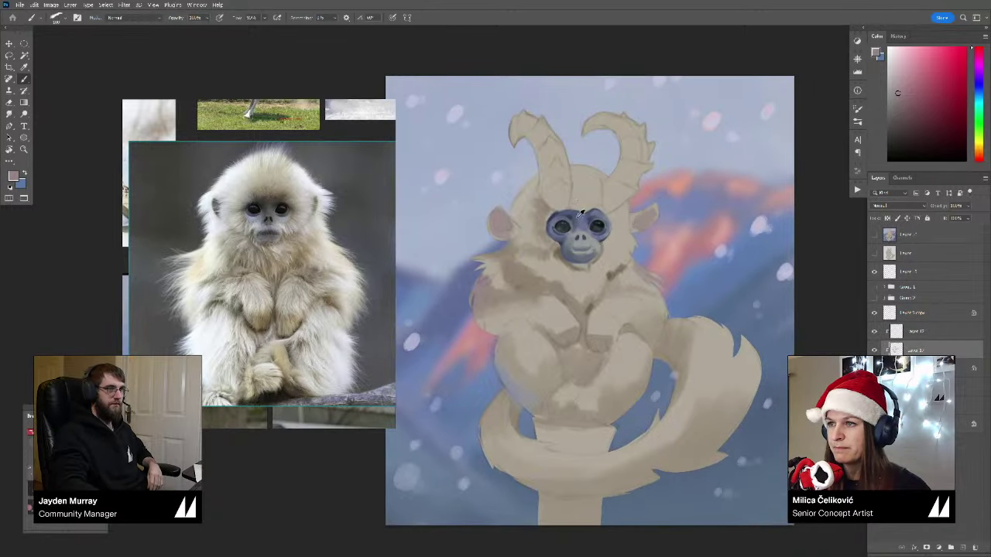
# Step: Sample a dark blue-grey from the face and paint it over both horns as their base colour
pyautogui.keyDown('alt'); pyautogui.click(581, 214); pyautogui.keyUp('alt')
pyautogui.moveTo(523, 115)
pyautogui.mouseDown()
pyautogui.moveTo(549, 149)
pyautogui.moveTo(546, 133)
pyautogui.moveTo(516, 119)
pyautogui.moveTo(504, 139)
pyautogui.moveTo(536, 123)
pyautogui.moveTo(551, 142)
pyautogui.moveTo(559, 158)
pyautogui.moveTo(547, 190)
pyautogui.moveTo(545, 139)
pyautogui.moveTo(549, 198)
pyautogui.moveTo(558, 163)
pyautogui.mouseUp()
pyautogui.moveTo(601, 124)
pyautogui.mouseDown()
pyautogui.moveTo(637, 151)
pyautogui.moveTo(620, 187)
pyautogui.moveTo(615, 175)
pyautogui.moveTo(607, 200)
pyautogui.moveTo(623, 180)
pyautogui.moveTo(613, 203)
pyautogui.mouseUp()
pyautogui.keyDown('alt'); pyautogui.click(619, 179); pyautogui.keyUp('alt')
pyautogui.keyDown('alt'); pyautogui.click(624, 186); pyautogui.keyUp('alt')
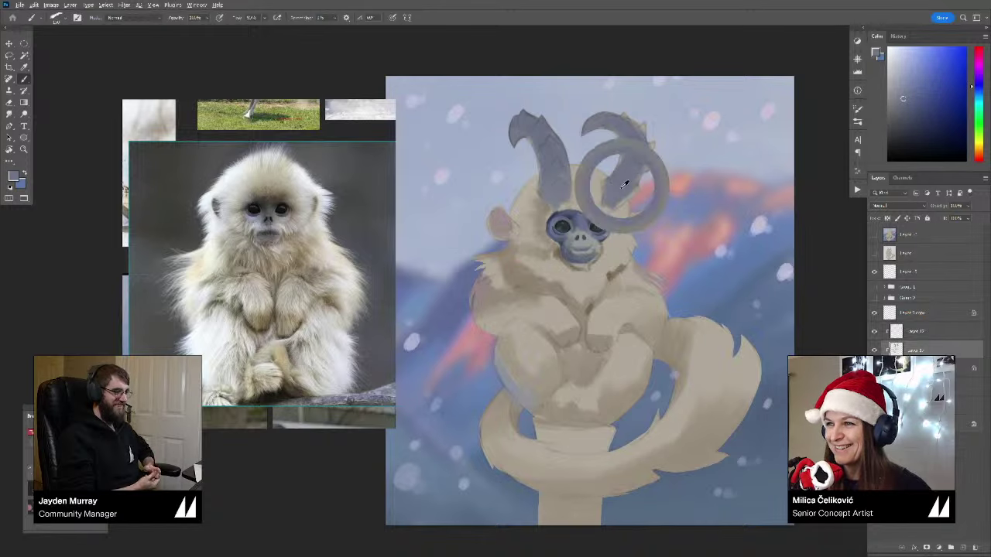
pyautogui.hotkey('ctrl', 'z')
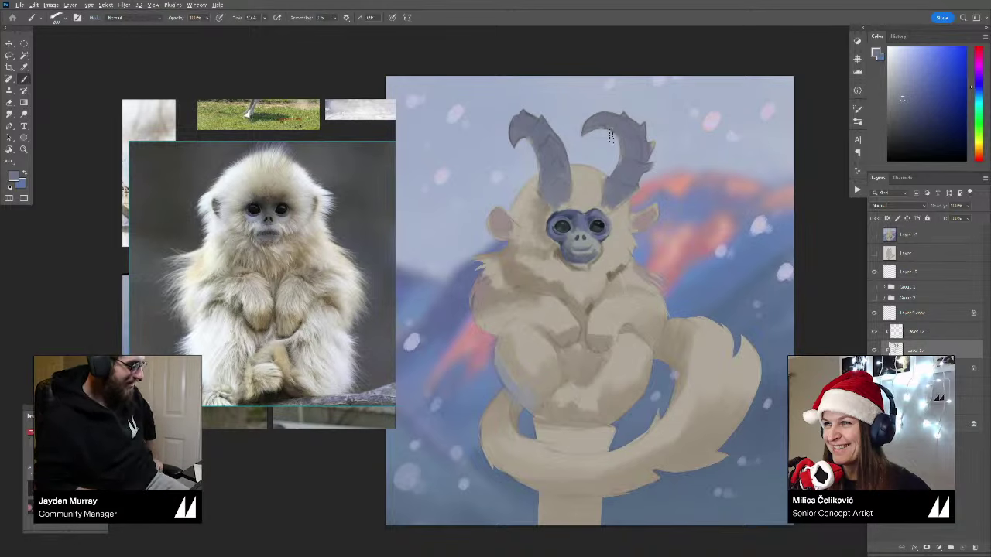
# Step: Sample the blue-grey tones on the left horn and even out its shading
pyautogui.keyDown('alt'); pyautogui.click(541, 135); pyautogui.keyUp('alt')
pyautogui.moveTo(541, 133)
pyautogui.mouseDown()
pyautogui.moveTo(516, 147)
pyautogui.moveTo(554, 151)
pyautogui.mouseUp()
pyautogui.keyDown('alt'); pyautogui.click(534, 136); pyautogui.keyUp('alt')
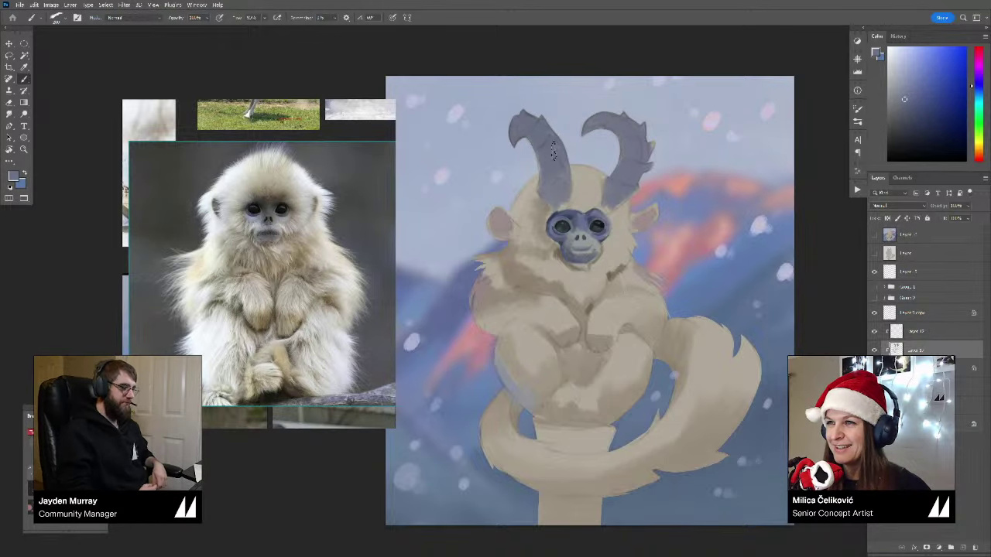
pyautogui.keyDown('alt'); pyautogui.click(546, 145); pyautogui.keyUp('alt')
# Step: Shade the left ear with a smaller brush, blending sampled grey-purple tones around the rim and darkening its inner part
pyautogui.moveTo(640, 220); pyautogui.dragTo(643, 217)
pyautogui.press('[')
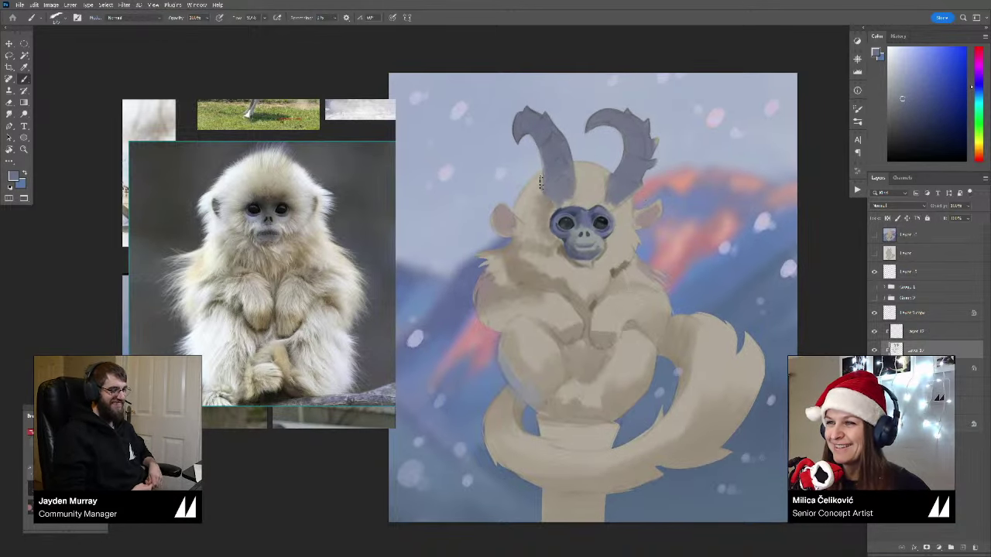
pyautogui.keyDown('alt'); pyautogui.click(508, 232); pyautogui.keyUp('alt')
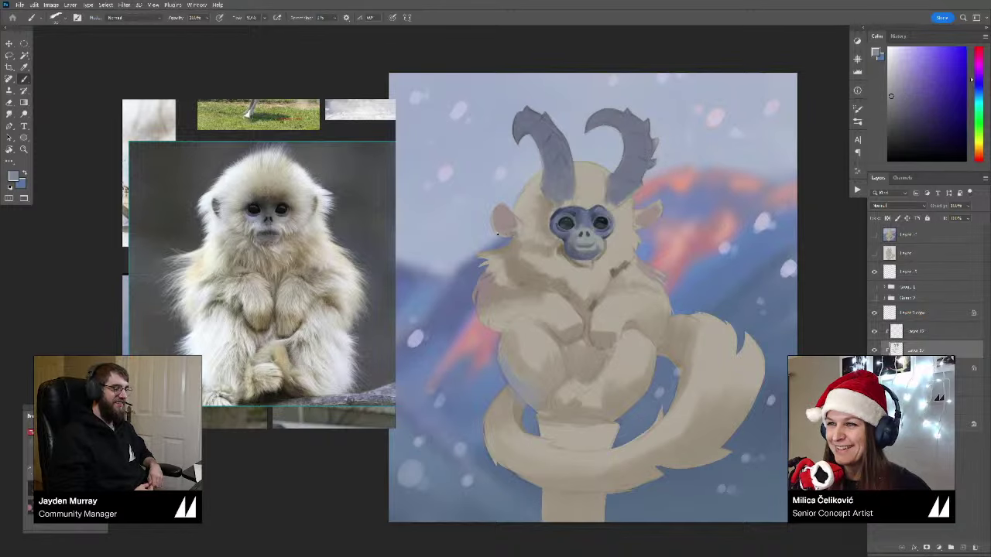
pyautogui.keyDown('alt'); pyautogui.click(501, 232); pyautogui.keyUp('alt')
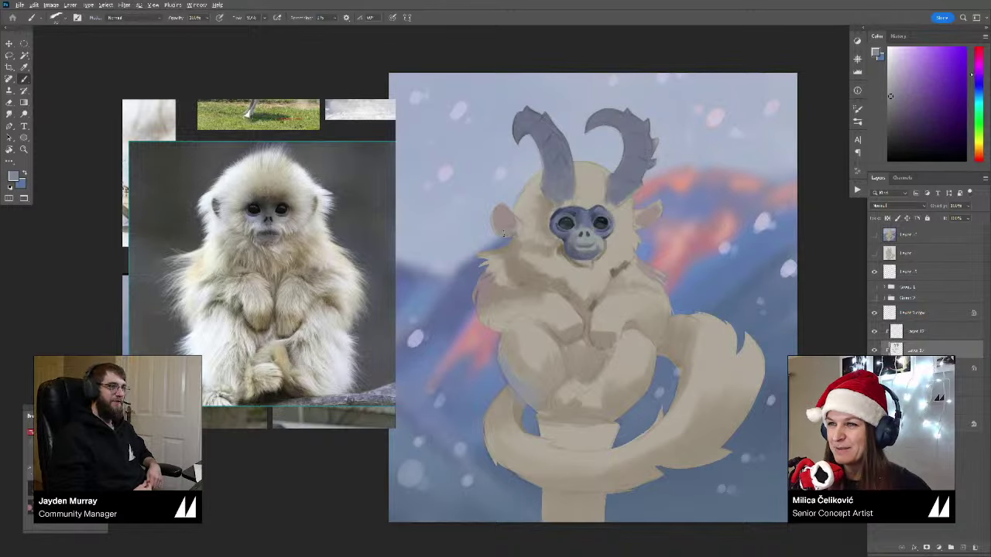
pyautogui.keyDown('alt'); pyautogui.click(567, 211); pyautogui.keyUp('alt')
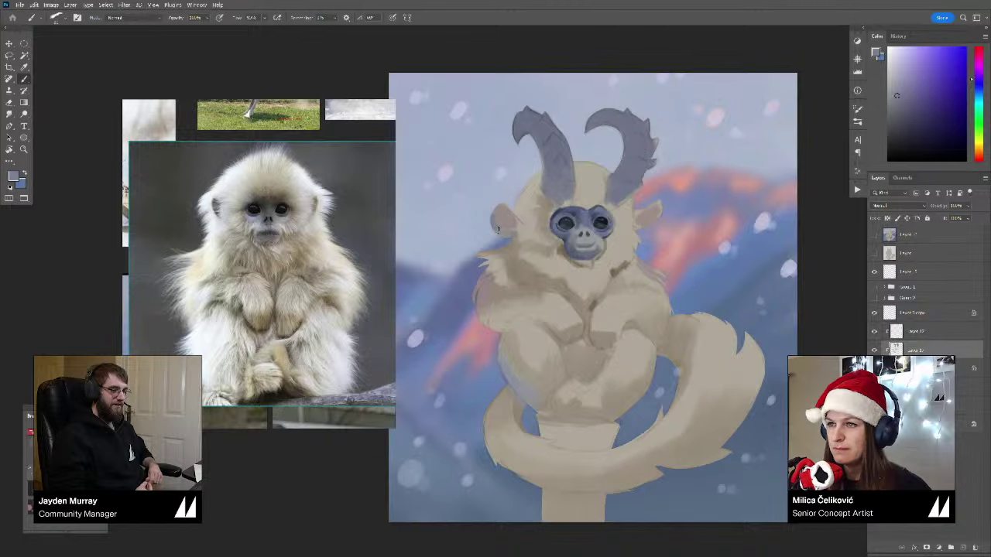
pyautogui.keyDown('alt'); pyautogui.click(502, 226); pyautogui.keyUp('alt')
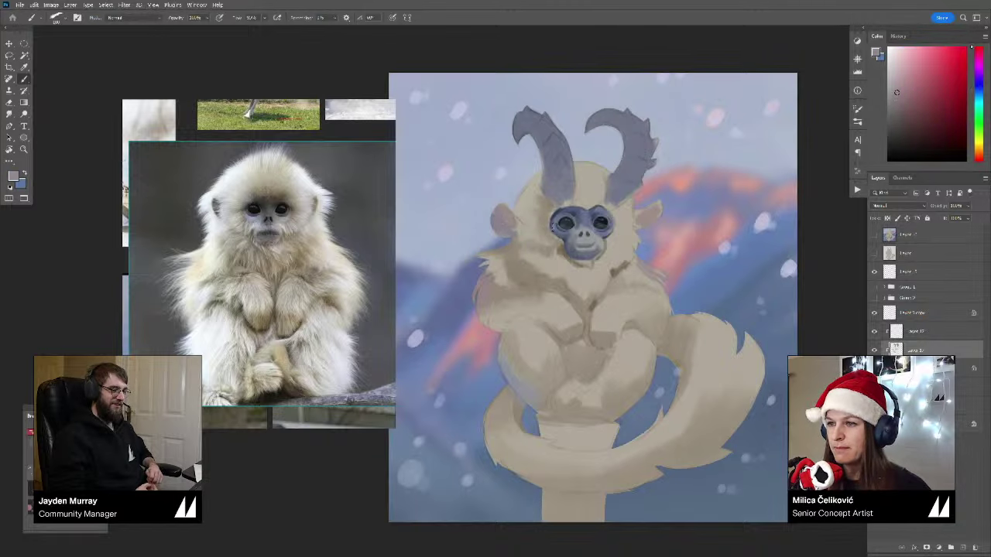
pyautogui.keyDown('alt'); pyautogui.click(505, 219); pyautogui.keyUp('alt')
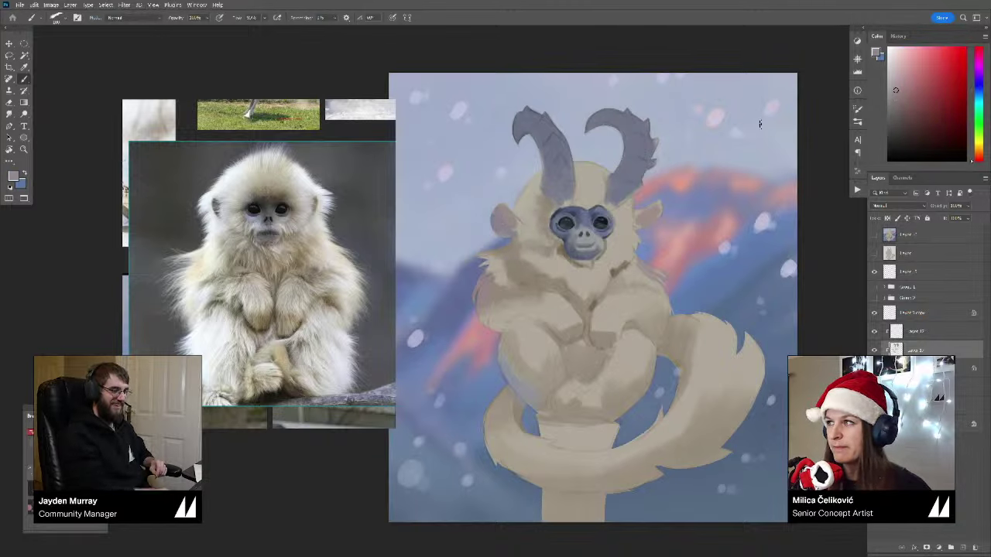
pyautogui.keyDown('alt'); pyautogui.click(510, 219); pyautogui.keyUp('alt')
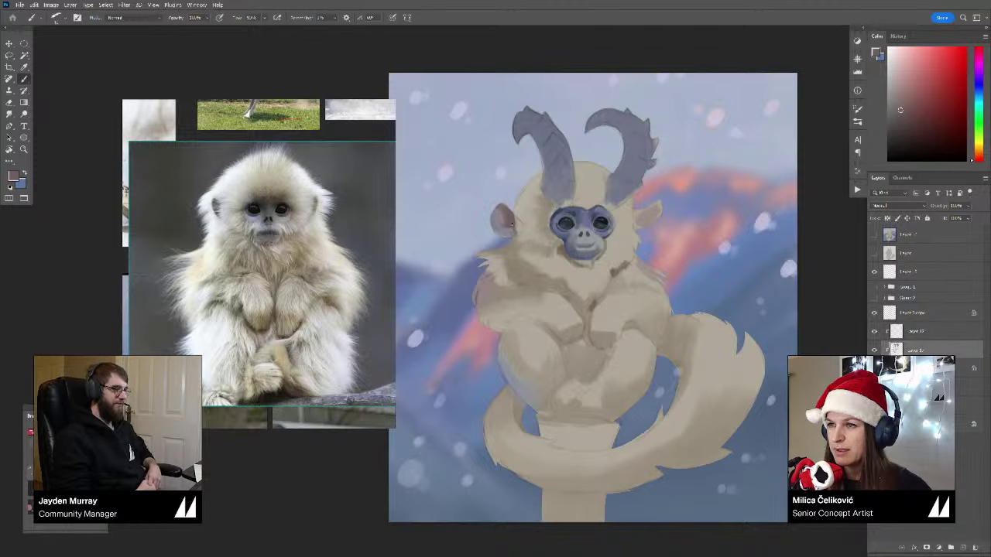
# Step: Compare the painting with and without the clipped shading layer and merge that layer into the creature's base layer
pyautogui.moveTo(556, 233)
pyautogui.mouseDown()
pyautogui.moveTo(501, 233)
pyautogui.moveTo(646, 240)
pyautogui.mouseUp()
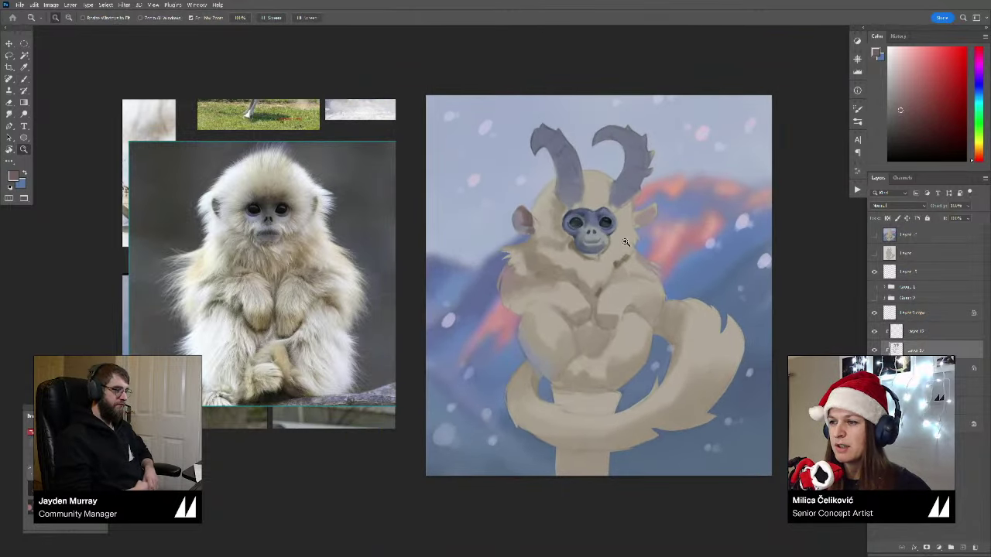
pyautogui.press('b')
pyautogui.moveTo(643, 300)
pyautogui.mouseDown()
pyautogui.moveTo(584, 285)
pyautogui.moveTo(593, 319)
pyautogui.moveTo(614, 321)
pyautogui.moveTo(596, 312)
pyautogui.mouseUp()
pyautogui.moveTo(528, 264)
pyautogui.mouseDown()
pyautogui.moveTo(550, 275)
pyautogui.moveTo(540, 276)
pyautogui.mouseUp()
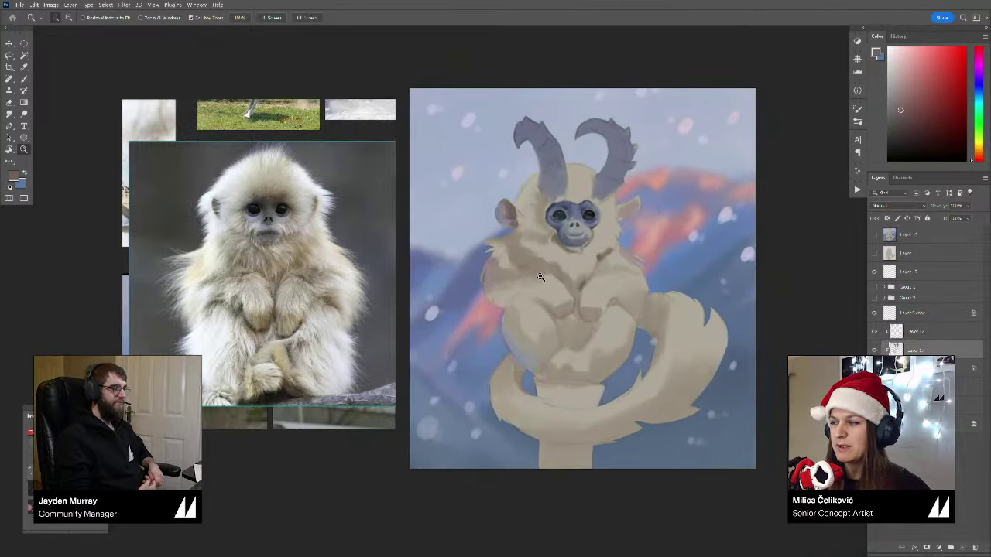
pyautogui.hotkey('ctrl', 'z')
pyautogui.hotkey('ctrl', 'shift', 'z')
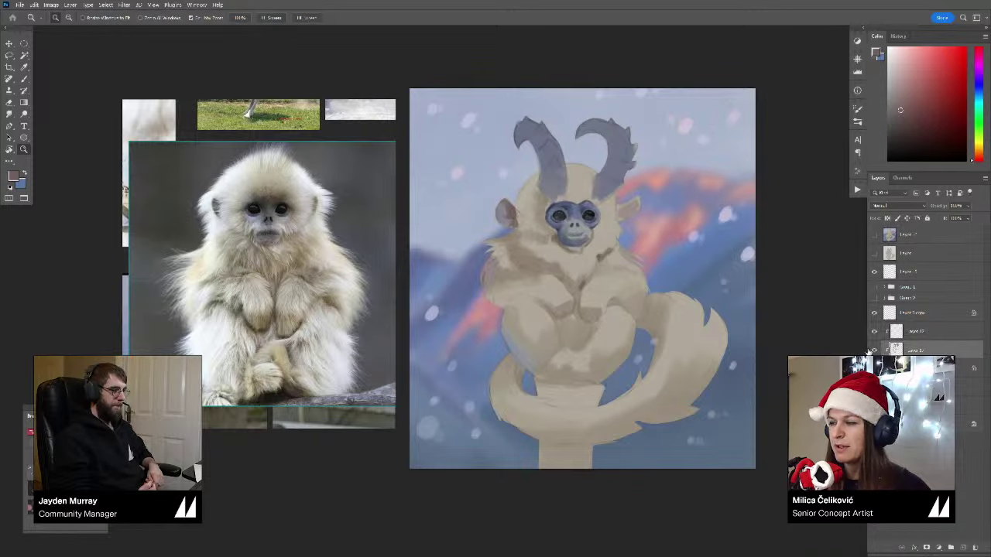
pyautogui.moveTo(701, 362); pyautogui.dragTo(695, 361)
pyautogui.press('b')
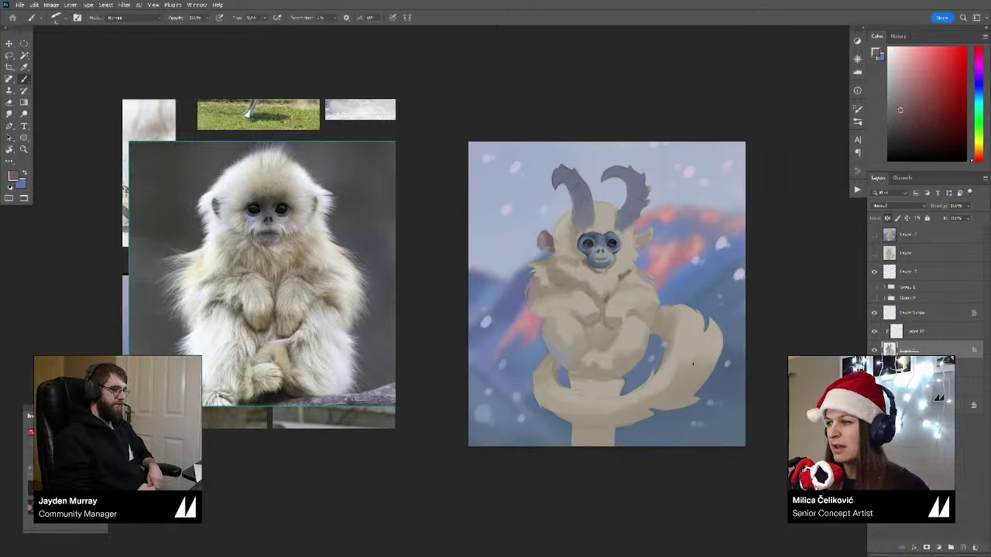
# Step: Try a broad dark brown shadow over the lower body and tail, with a lighter beige mixed for the lit fur
pyautogui.keyDown('alt'); pyautogui.click(691, 341); pyautogui.keyUp('alt')
pyautogui.click(908, 126)
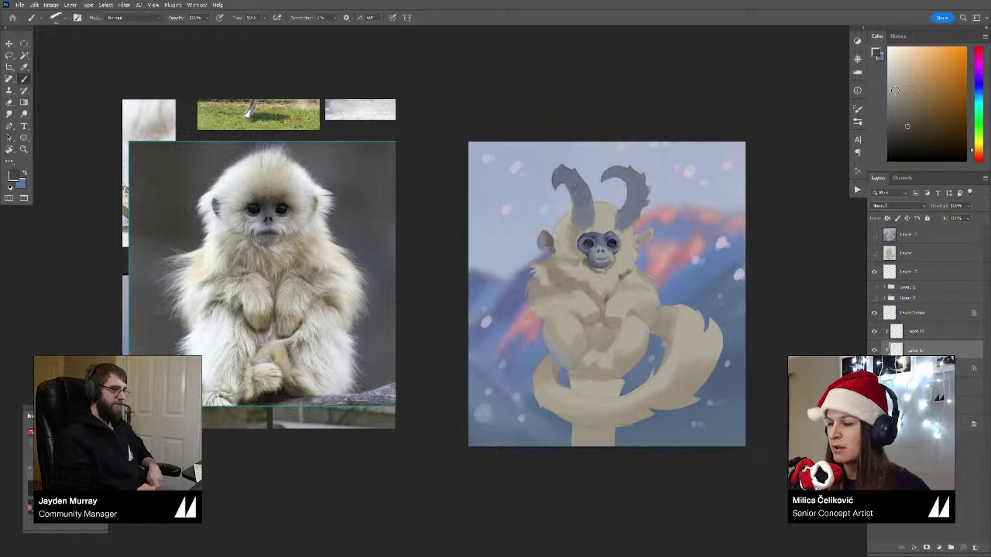
pyautogui.moveTo(697, 305)
pyautogui.mouseDown()
pyautogui.moveTo(584, 414)
pyautogui.moveTo(562, 464)
pyautogui.moveTo(682, 404)
pyautogui.mouseUp()
pyautogui.keyDown('alt'); pyautogui.click(618, 269); pyautogui.keyUp('alt')
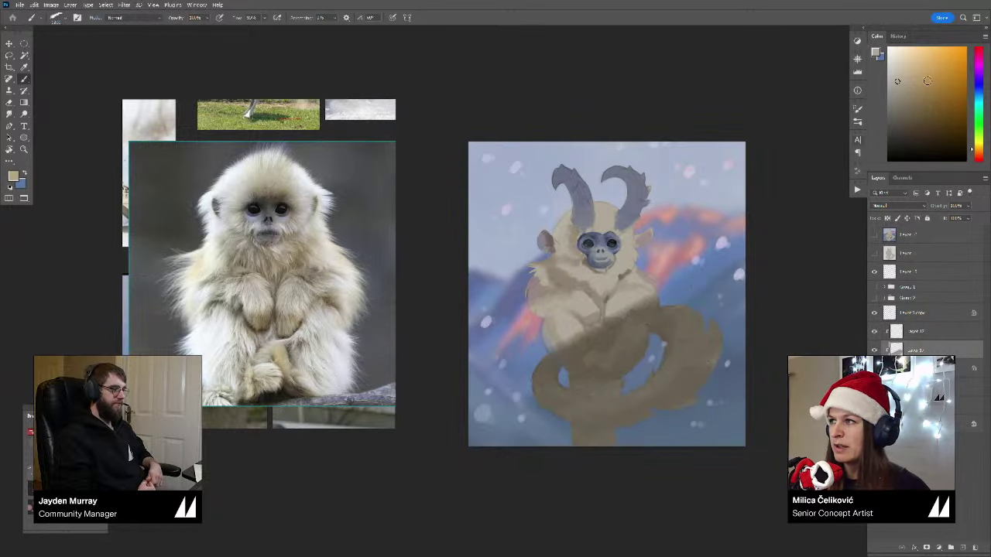
pyautogui.click(908, 59)
pyautogui.moveTo(632, 257)
pyautogui.mouseDown()
pyautogui.moveTo(571, 284)
pyautogui.moveTo(601, 257)
pyautogui.moveTo(633, 189)
pyautogui.moveTo(559, 176)
pyautogui.mouseUp()
pyautogui.press('z')
pyautogui.moveTo(578, 319)
pyautogui.mouseDown()
pyautogui.moveTo(514, 376)
pyautogui.moveTo(572, 391)
pyautogui.mouseUp()
pyautogui.hotkey('ctrl', 'z')
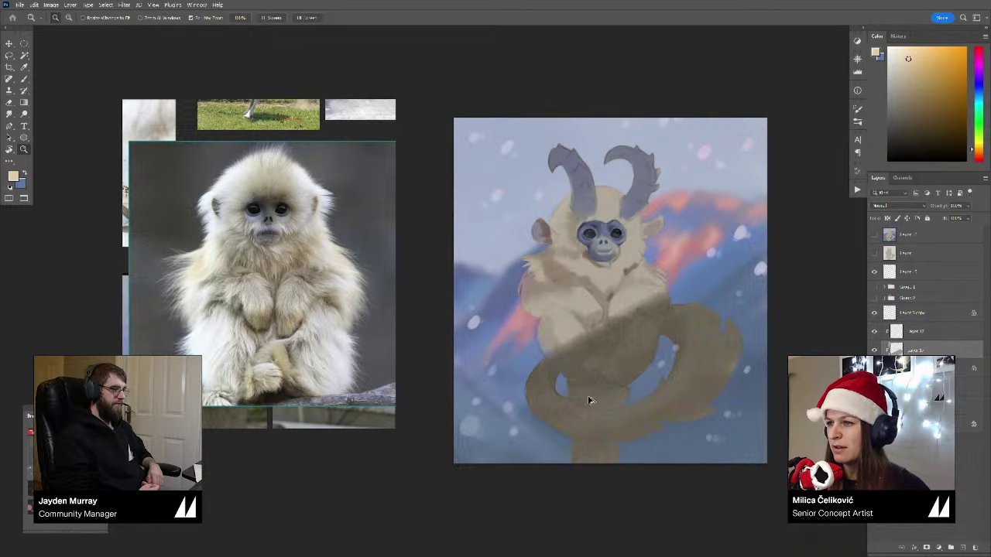
pyautogui.hotkey('ctrl', 'z')
# Step: Sample brown from the chest and deepen the fur shadows along the neckline and between the arms
pyautogui.moveTo(665, 380); pyautogui.dragTo(626, 374)
pyautogui.press('b')
pyautogui.press('z')
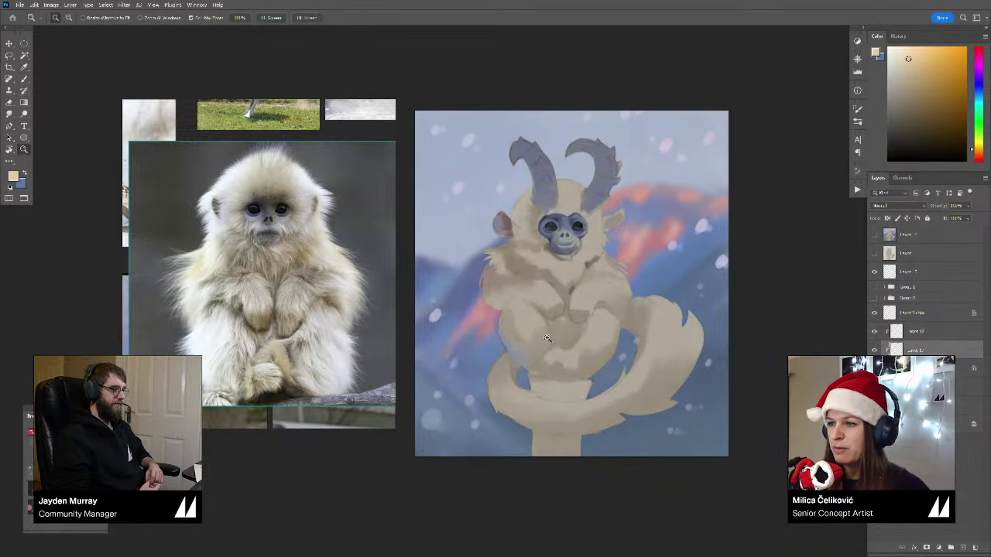
pyautogui.moveTo(547, 334); pyautogui.dragTo(568, 325)
pyautogui.press('b')
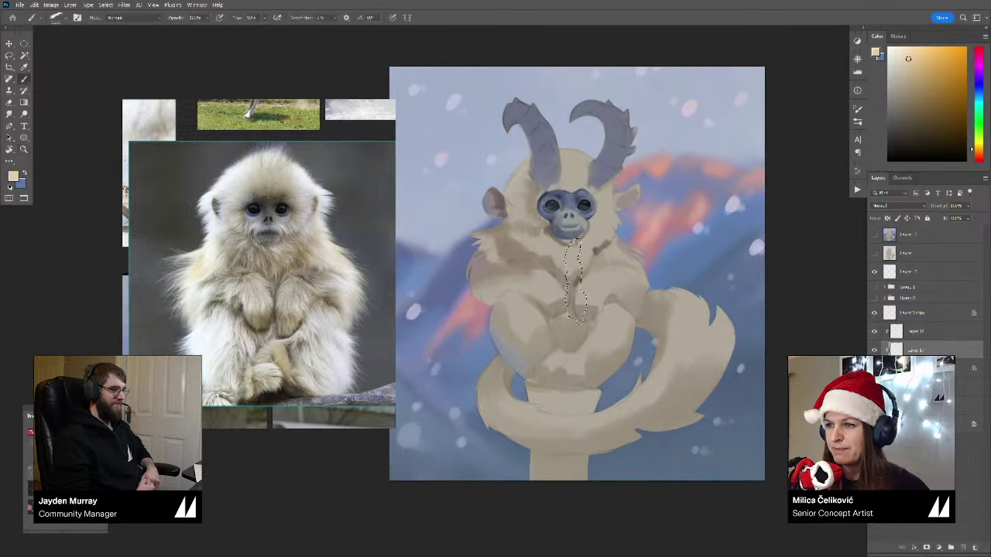
pyautogui.keyDown('alt'); pyautogui.click(577, 279); pyautogui.keyUp('alt')
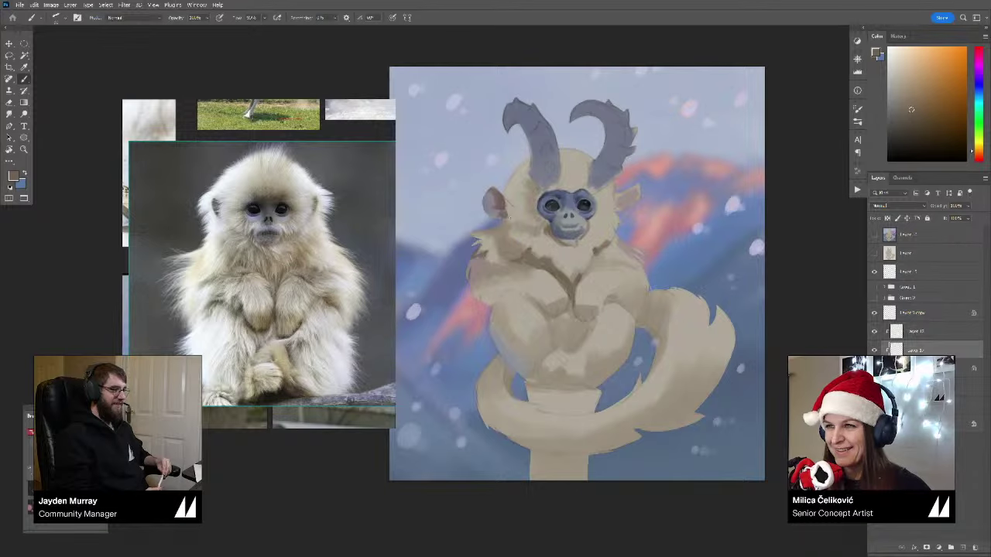
# Step: Sample the brown and beige tones beside the left shoulder and refine the shadow between the neck ruff and shoulder
pyautogui.scroll(2, 502, 204)
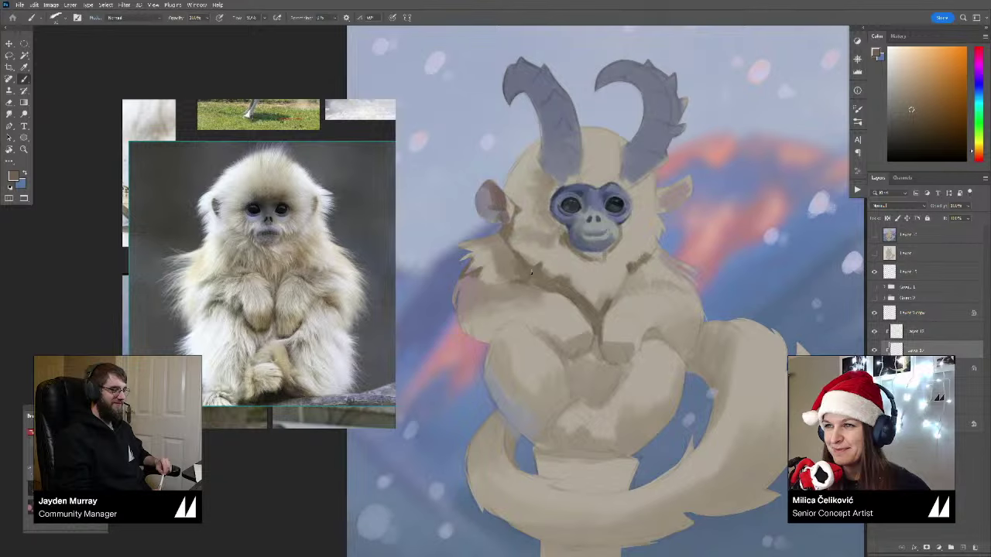
pyautogui.keyDown('alt'); pyautogui.click(511, 267); pyautogui.keyUp('alt')
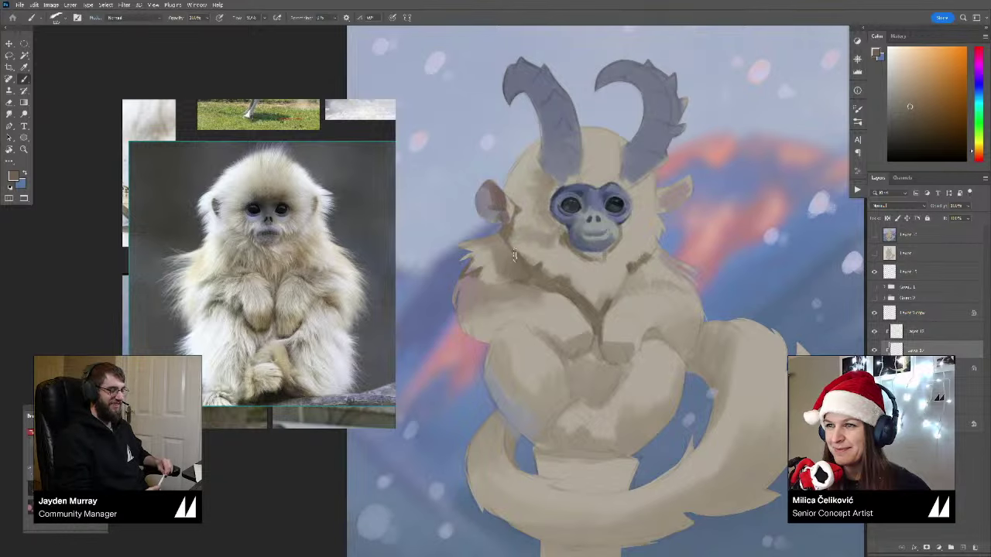
pyautogui.keyDown('alt'); pyautogui.click(506, 240); pyautogui.keyUp('alt')
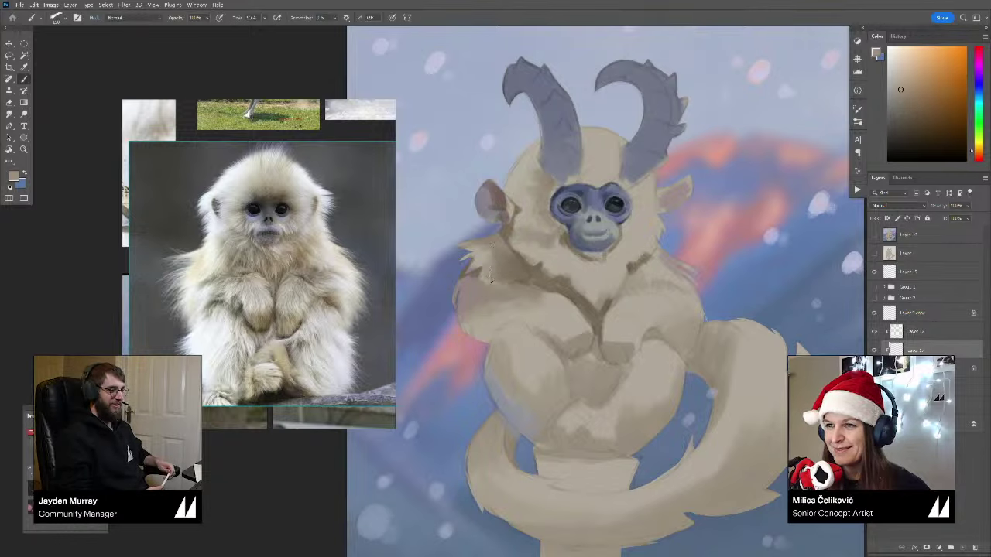
pyautogui.keyDown('alt'); pyautogui.click(503, 231); pyautogui.keyUp('alt')
pyautogui.keyDown('alt'); pyautogui.click(504, 234); pyautogui.keyUp('alt')
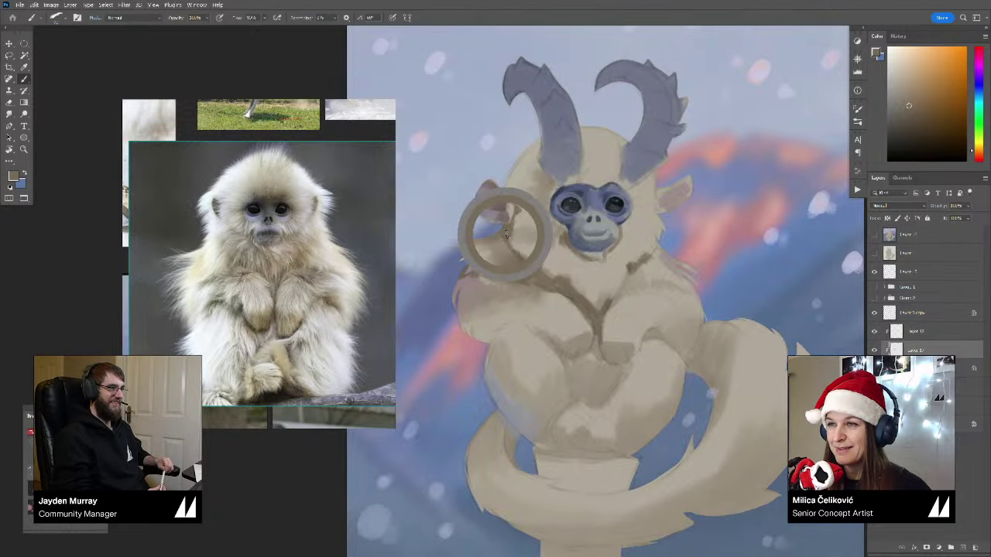
# Step: Sample beige and brown fur tones and extend the shadows beneath the right side of the ruff and across the right shoulder
pyautogui.moveTo(584, 258)
pyautogui.mouseDown()
pyautogui.moveTo(560, 261)
pyautogui.moveTo(602, 280)
pyautogui.mouseUp()
pyautogui.keyDown('alt'); pyautogui.click(604, 265); pyautogui.keyUp('alt')
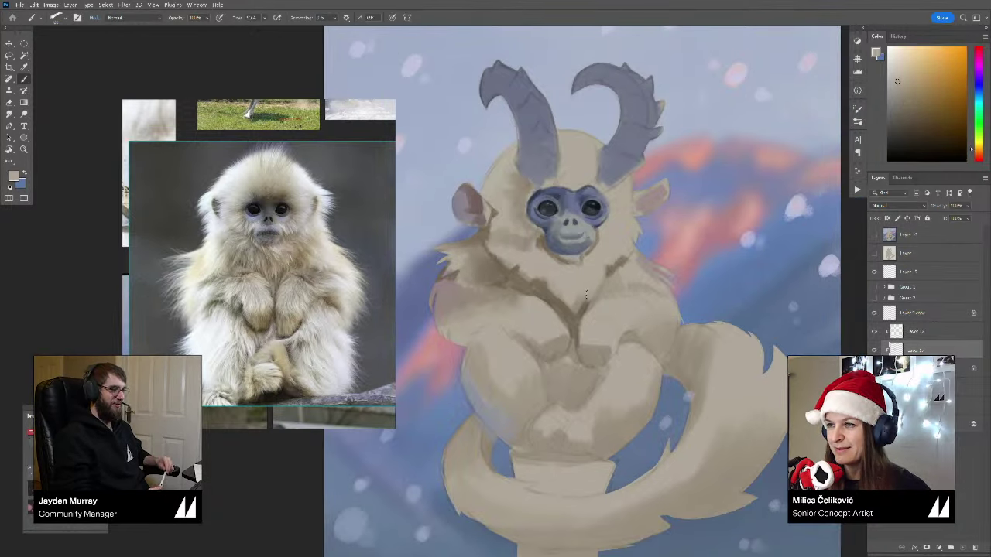
pyautogui.keyDown('alt'); pyautogui.click(608, 274); pyautogui.keyUp('alt')
pyautogui.moveTo(614, 222); pyautogui.dragTo(590, 217)
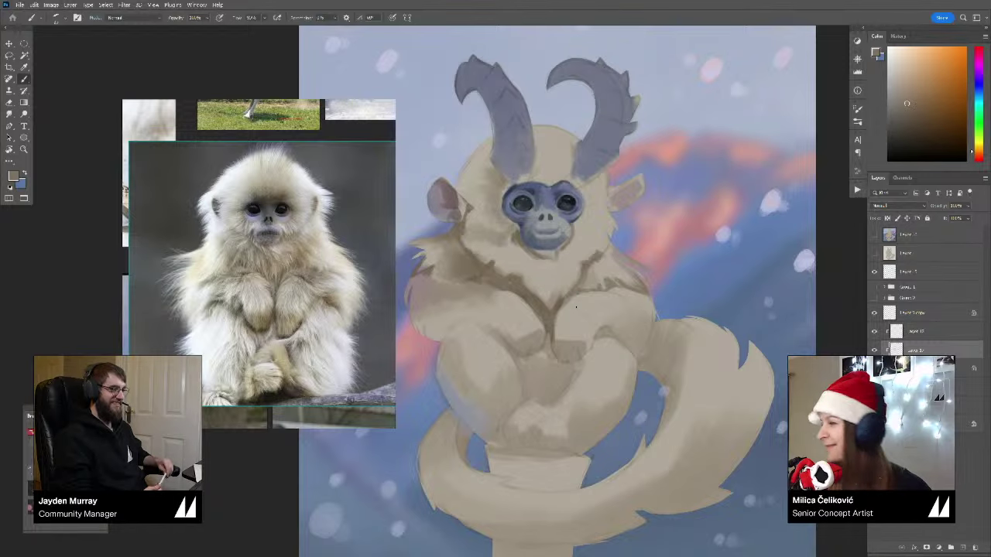
pyautogui.moveTo(587, 301)
pyautogui.mouseDown()
pyautogui.moveTo(583, 288)
pyautogui.moveTo(587, 318)
pyautogui.mouseUp()
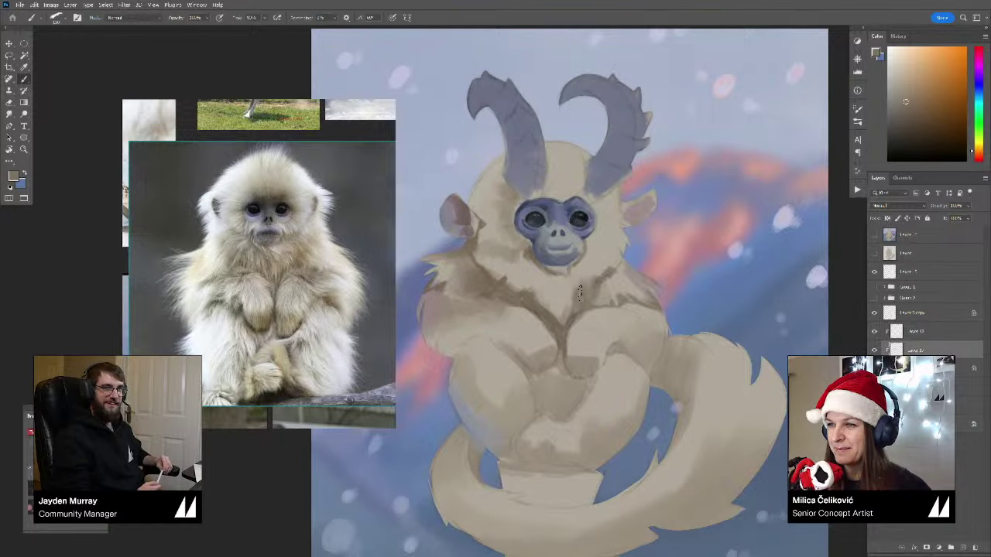
pyautogui.keyDown('alt'); pyautogui.click(600, 264); pyautogui.keyUp('alt')
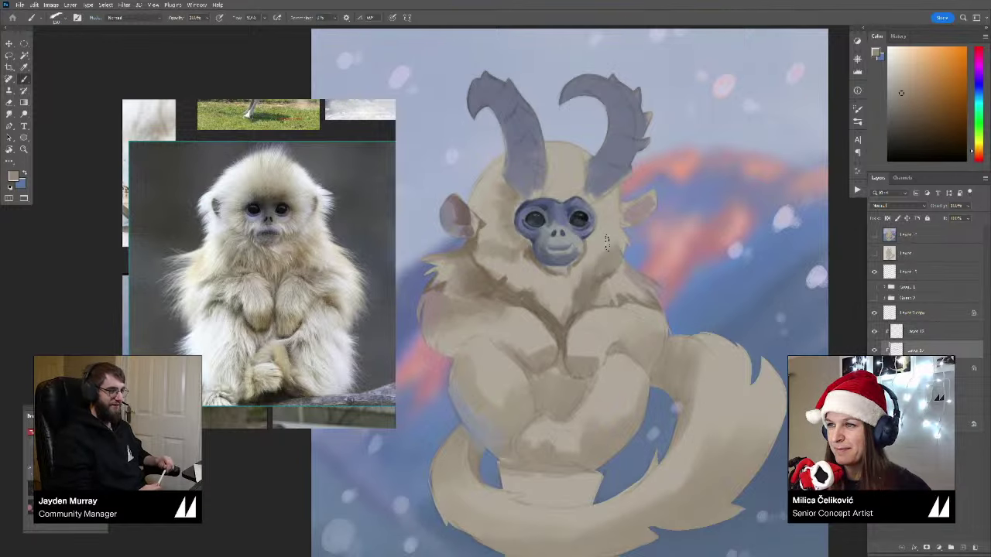
# Step: Sample the muted mauve from the left arm and shade the crown and left side of the head, darkening the forehead fur
pyautogui.scroll(-2, 519, 280)
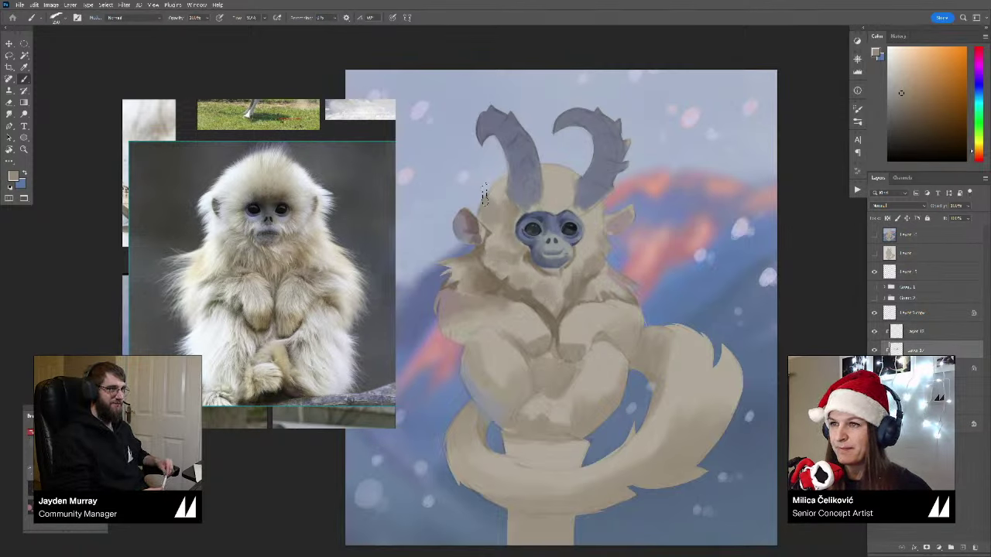
pyautogui.keyDown('alt'); pyautogui.click(452, 305); pyautogui.keyUp('alt')
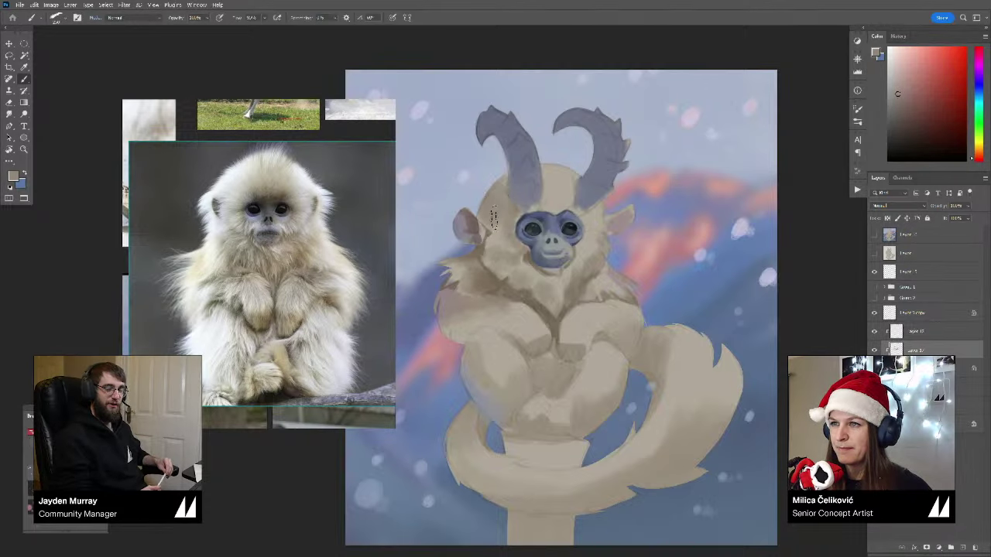
pyautogui.keyDown('alt'); pyautogui.click(555, 171); pyautogui.keyUp('alt')
pyautogui.moveTo(555, 170)
pyautogui.mouseDown()
pyautogui.moveTo(580, 198)
pyautogui.moveTo(541, 208)
pyautogui.moveTo(540, 182)
pyautogui.moveTo(559, 208)
pyautogui.moveTo(575, 205)
pyautogui.mouseUp()
pyautogui.keyDown('alt'); pyautogui.click(550, 211); pyautogui.keyUp('alt')
pyautogui.keyDown('alt'); pyautogui.click(517, 321); pyautogui.keyUp('alt')
pyautogui.press('[')
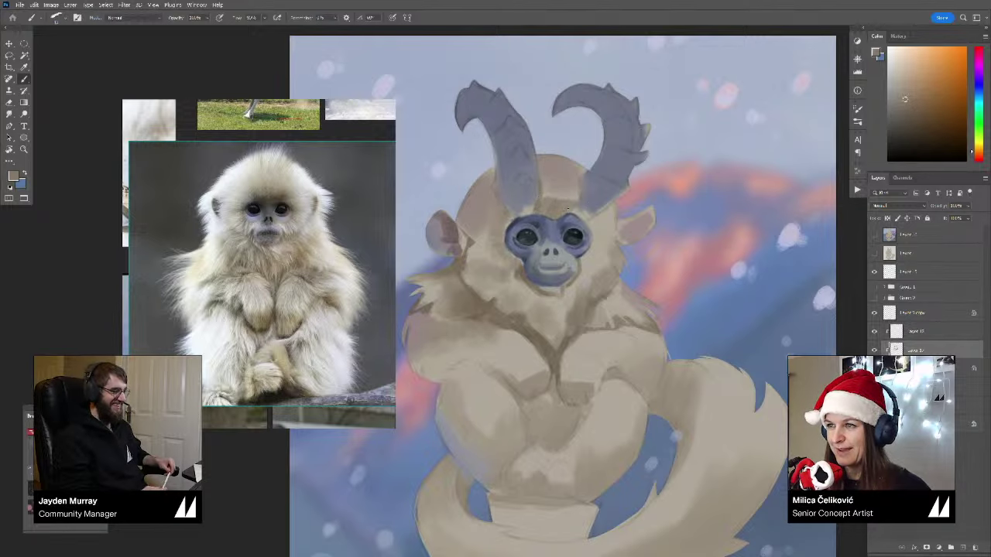
# Step: Blend sampled brown and beige fur tones around the left cheek and beneath the chin
pyautogui.moveTo(517, 229); pyautogui.dragTo(535, 226)
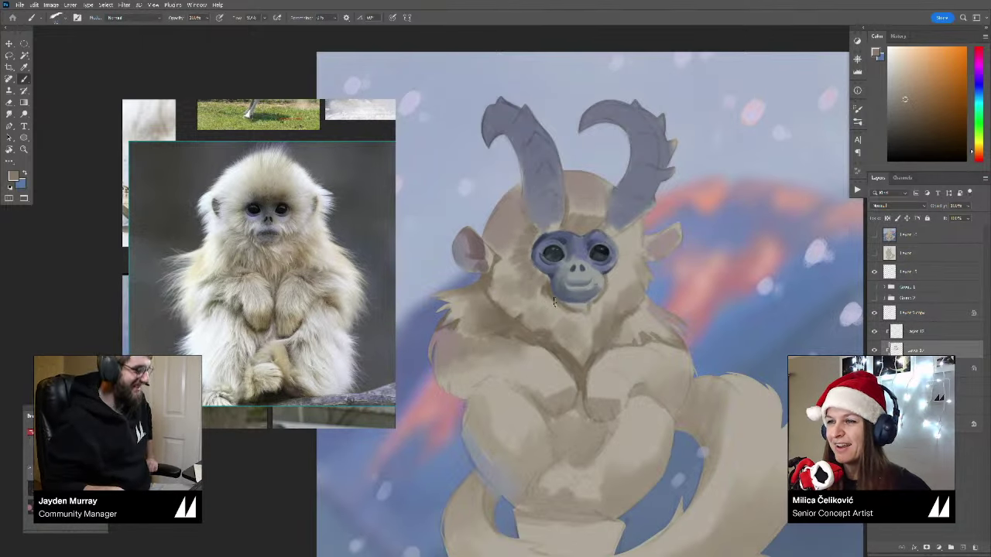
pyautogui.moveTo(531, 266)
pyautogui.mouseDown()
pyautogui.moveTo(508, 249)
pyautogui.moveTo(512, 299)
pyautogui.mouseUp()
pyautogui.keyDown('alt'); pyautogui.click(513, 273); pyautogui.keyUp('alt')
pyautogui.keyDown('alt'); pyautogui.click(524, 297); pyautogui.keyUp('alt')
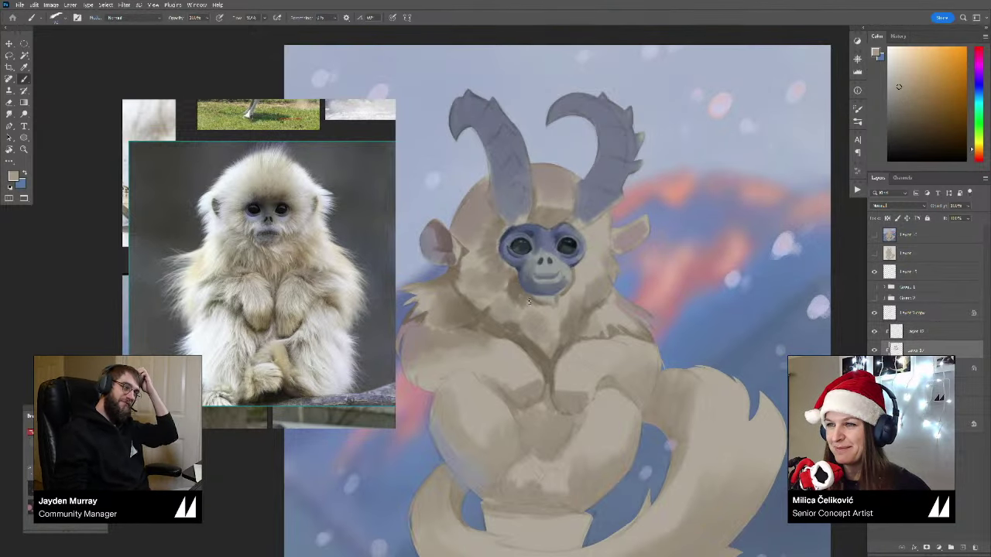
pyautogui.keyDown('alt'); pyautogui.click(517, 282); pyautogui.keyUp('alt')
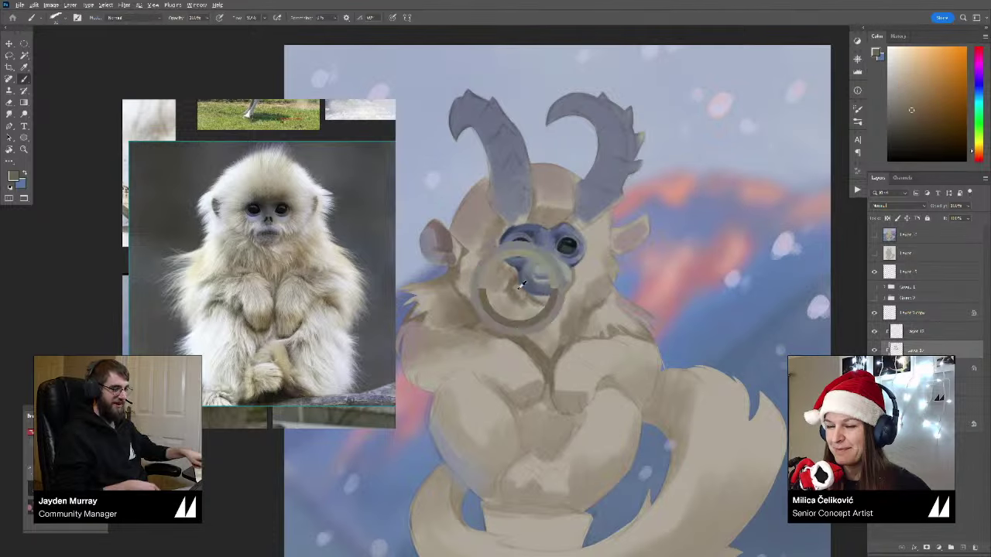
pyautogui.keyDown('alt'); pyautogui.click(526, 301); pyautogui.keyUp('alt')
pyautogui.keyDown('alt'); pyautogui.click(539, 299); pyautogui.keyUp('alt')
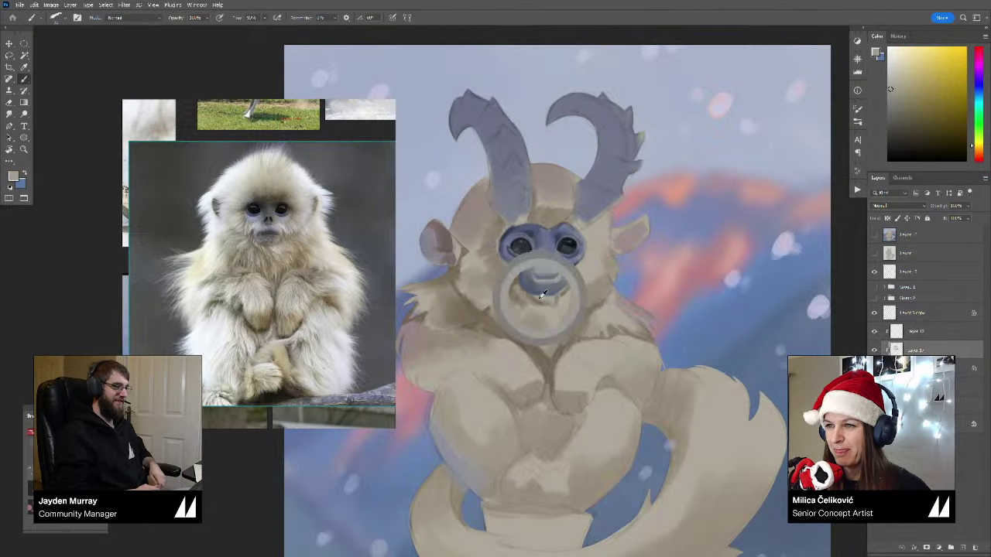
pyautogui.keyDown('alt'); pyautogui.click(557, 308); pyautogui.keyUp('alt')
pyautogui.moveTo(559, 311); pyautogui.dragTo(544, 312)
pyautogui.keyDown('alt'); pyautogui.click(536, 308); pyautogui.keyUp('alt')
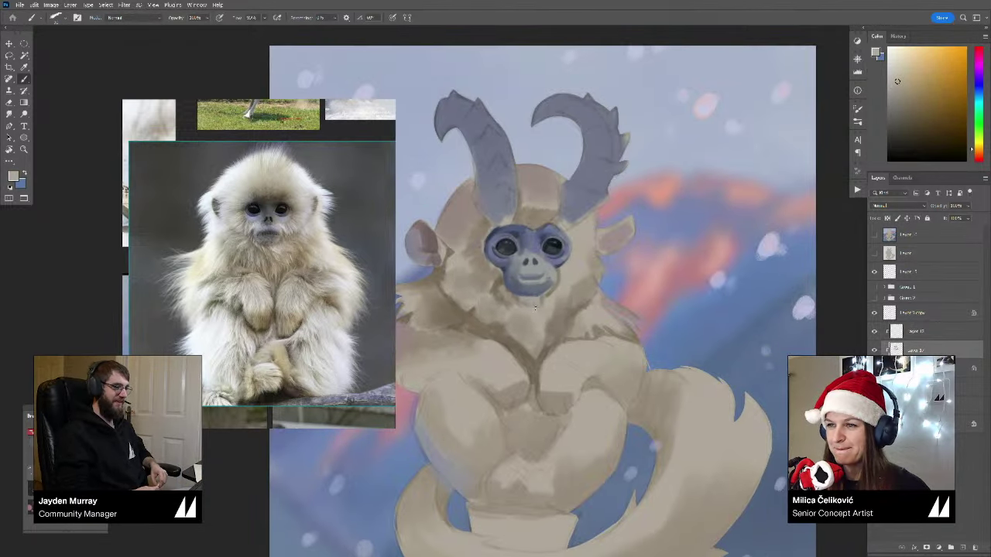
# Step: Flip the canvas horizontally to check the painting, and add a new clipped layer for further fur painting
pyautogui.scroll(-3, 563, 276)
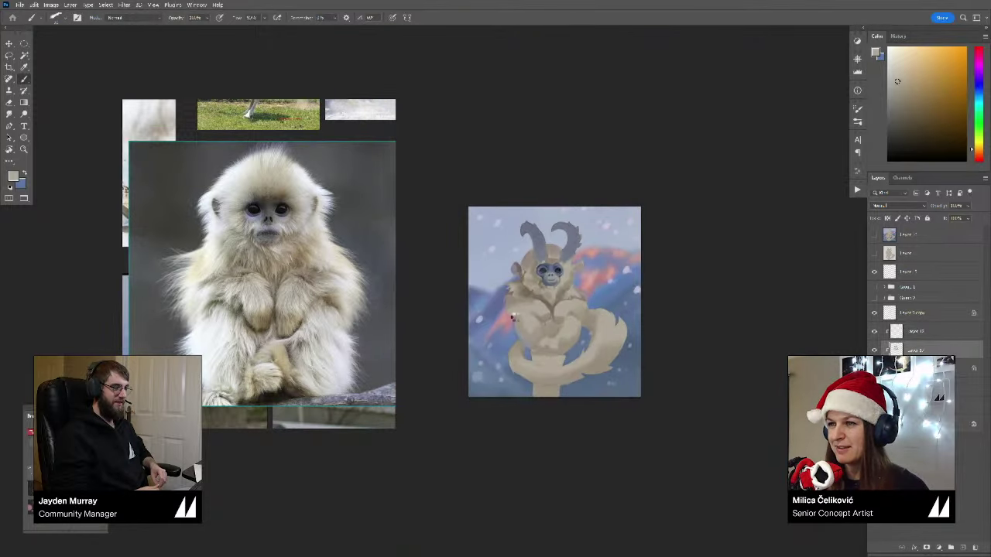
pyautogui.hotkey('ctrl', 'alt', 'shift', 'h')
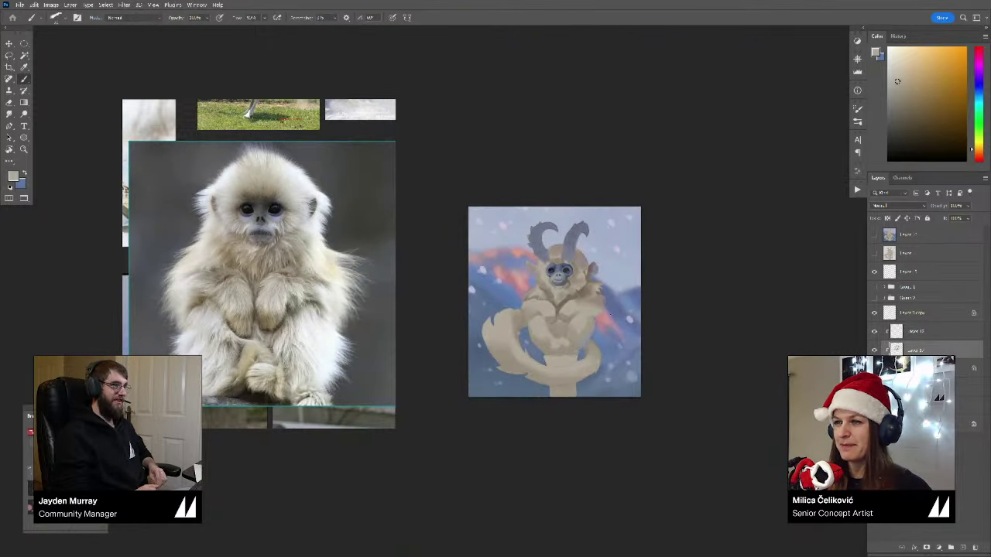
pyautogui.hotkey('ctrl', 'space')
pyautogui.moveTo(573, 301); pyautogui.dragTo(611, 329)
pyautogui.press('b')
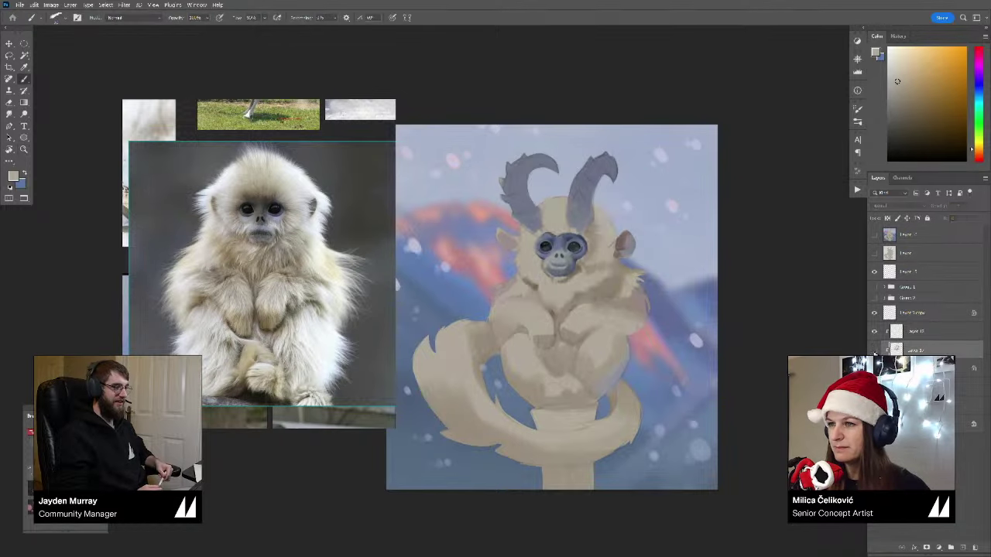
pyautogui.hotkey('ctrl', 'alt', 'shift', 'n')
# Step: Sample beige tones next to the face and brow and refine the fur on the left cheek of the mirrored creature
pyautogui.hotkey('ctrl', 'space')
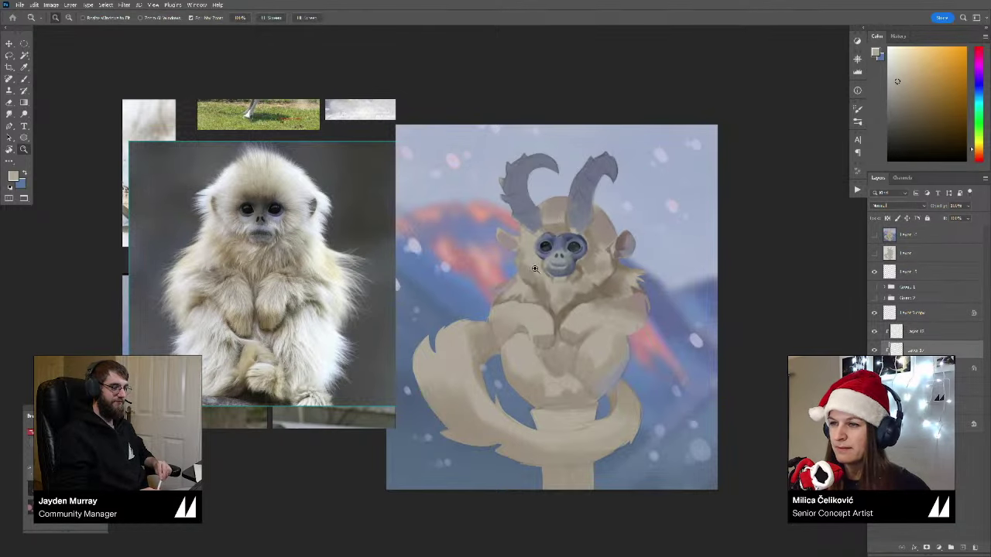
pyautogui.moveTo(534, 273); pyautogui.dragTo(560, 292)
pyautogui.press('b')
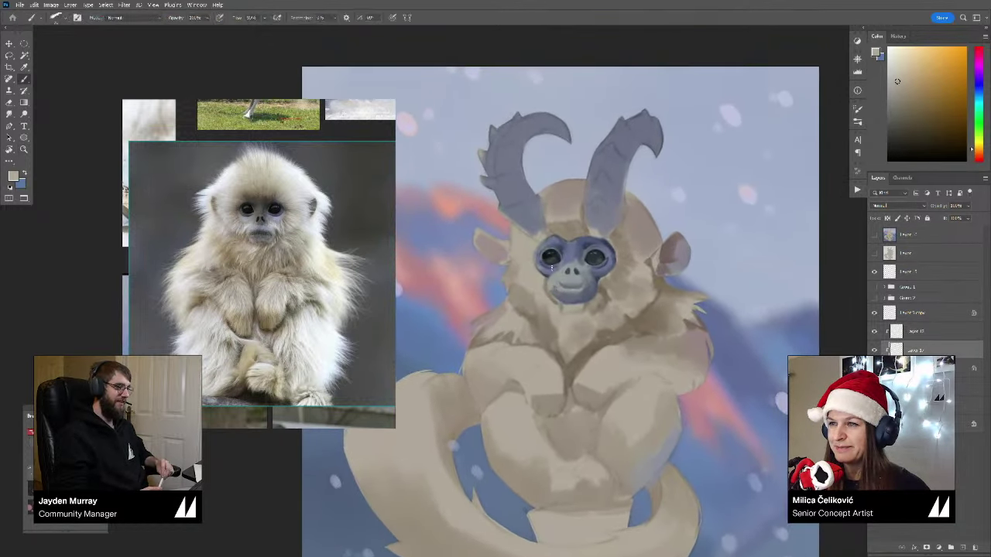
pyautogui.keyDown('alt'); pyautogui.click(547, 277); pyautogui.keyUp('alt')
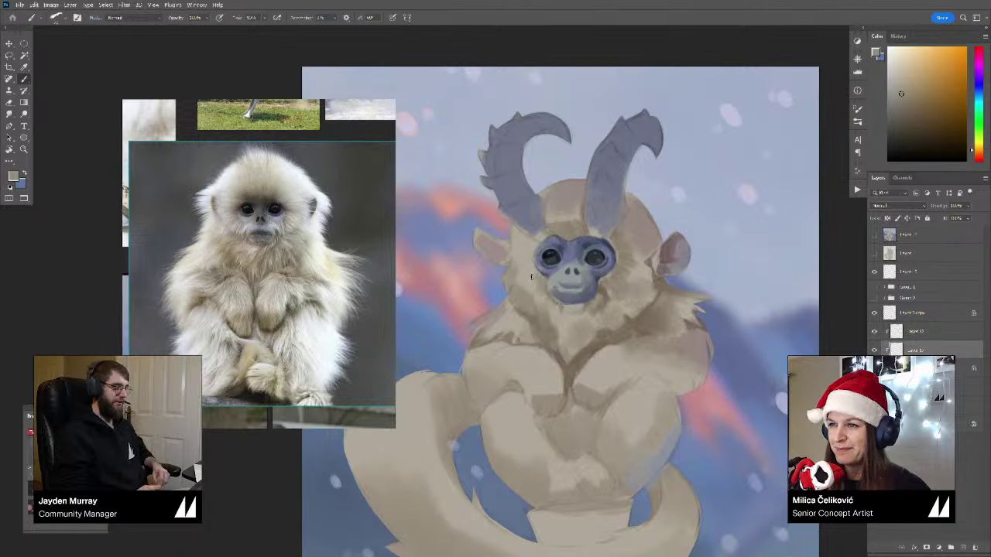
pyautogui.keyDown('alt'); pyautogui.click(524, 239); pyautogui.keyUp('alt')
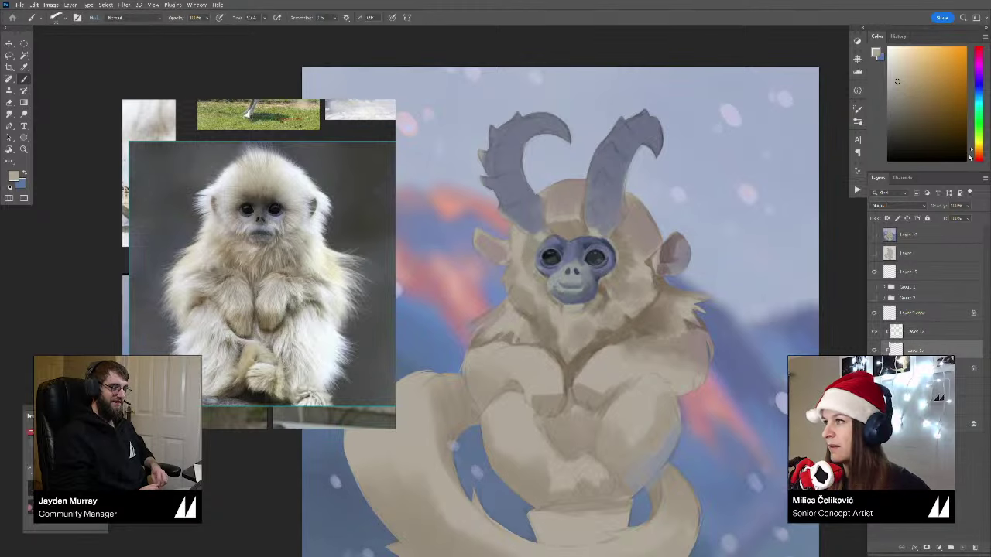
# Step: Mix a pale warm yellow-beige and paint a light tuft of fur directly beneath the chin
pyautogui.moveTo(970, 157); pyautogui.dragTo(973, 145)
pyautogui.click(903, 65)
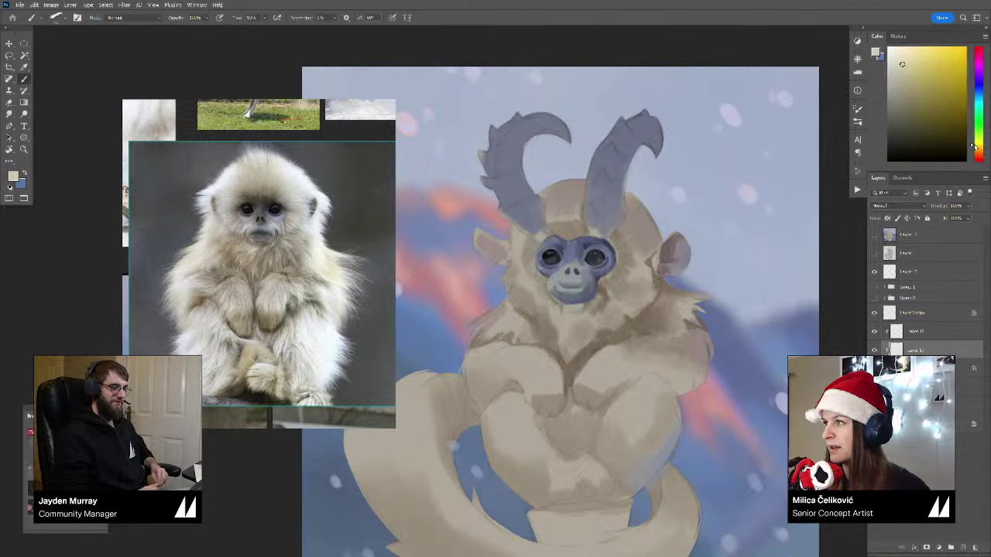
pyautogui.click(977, 147)
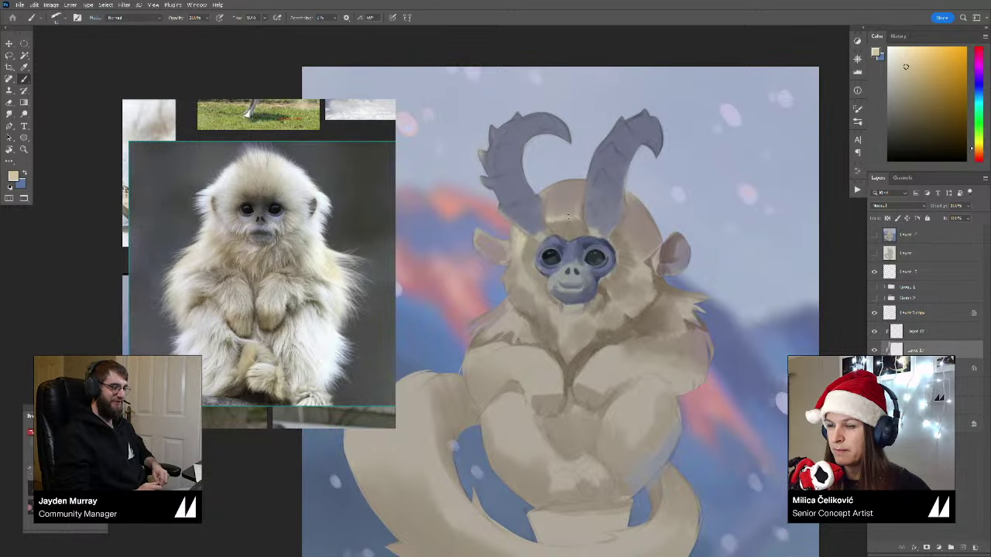
pyautogui.moveTo(568, 278); pyautogui.dragTo(563, 268)
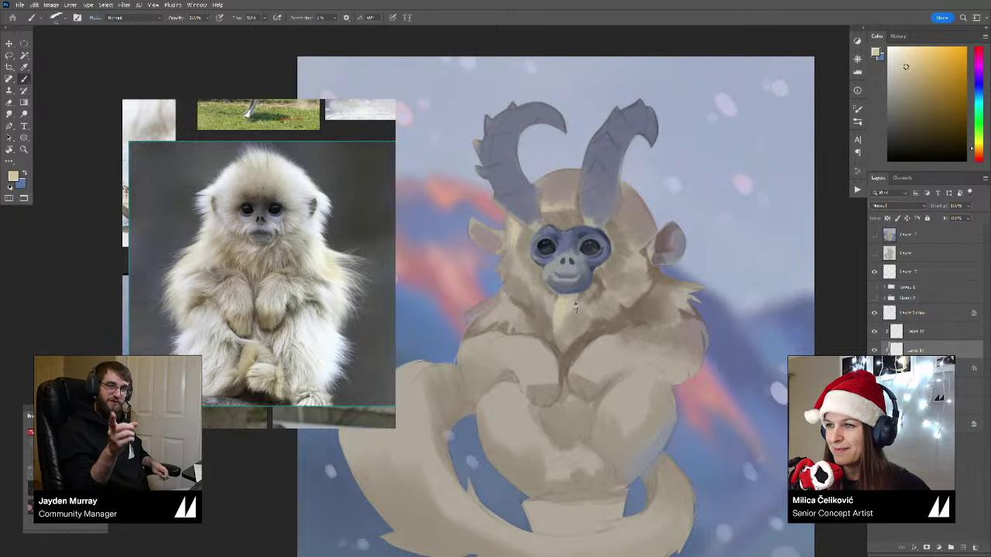
# Step: Sample beige tones around the chin and blend the light fur tuft into the neck fur on its right
pyautogui.keyDown('alt'); pyautogui.click(589, 300); pyautogui.keyUp('alt')
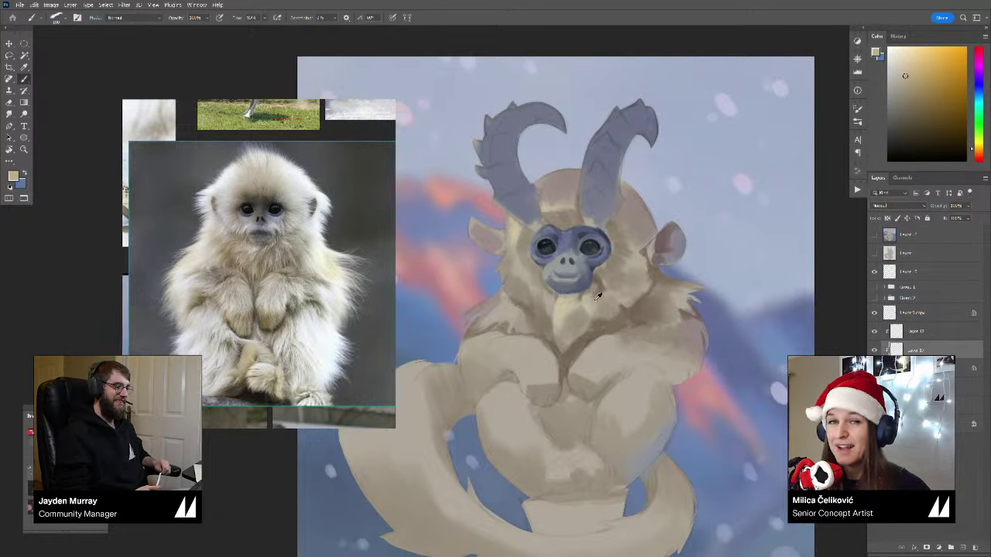
pyautogui.moveTo(596, 296); pyautogui.dragTo(594, 292)
pyautogui.keyDown('alt'); pyautogui.click(593, 294); pyautogui.keyUp('alt')
pyautogui.keyDown('alt'); pyautogui.click(595, 296); pyautogui.keyUp('alt')
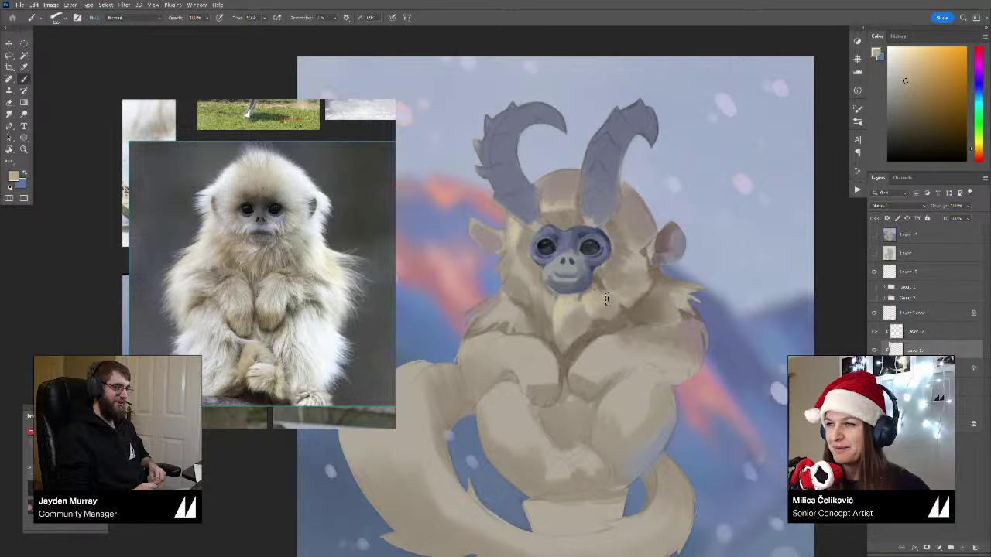
pyautogui.keyDown('alt'); pyautogui.click(563, 310); pyautogui.keyUp('alt')
pyautogui.moveTo(566, 305); pyautogui.dragTo(579, 302)
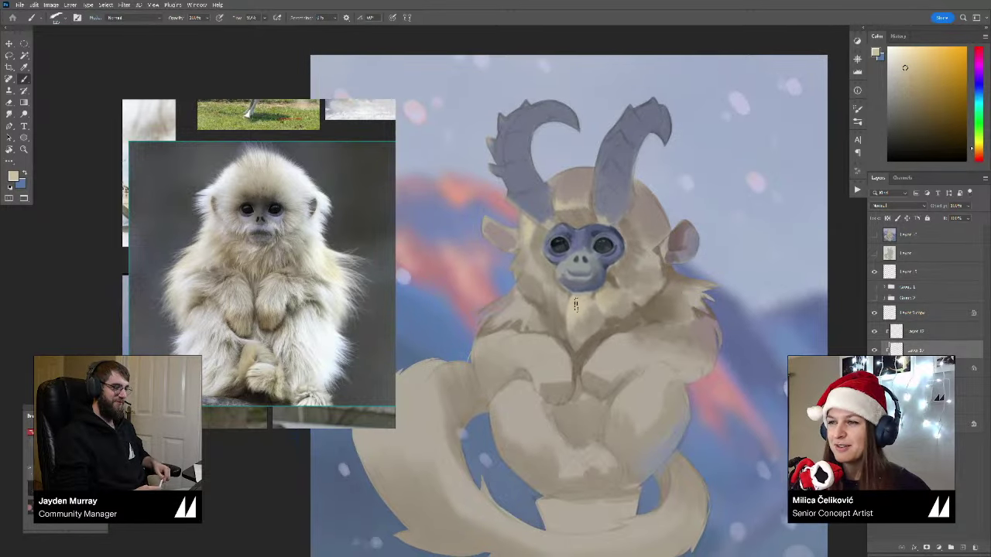
# Step: With a smaller brush, sample nearby beige tones and refine the fur on the left cheek and left of the chin
pyautogui.press('[')
pyautogui.press('[')
pyautogui.press('[')
pyautogui.keyDown('alt'); pyautogui.click(563, 298); pyautogui.keyUp('alt')
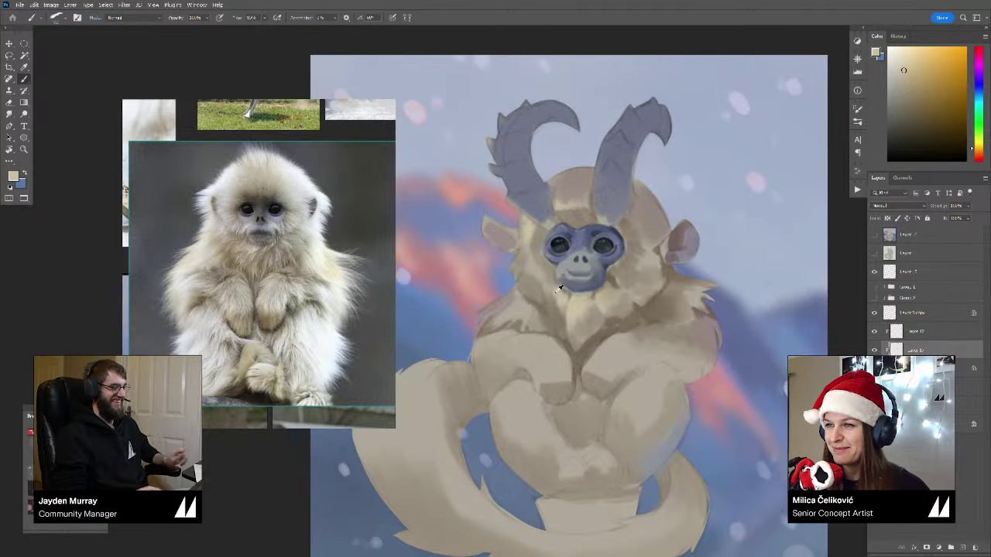
pyautogui.keyDown('alt'); pyautogui.click(531, 233); pyautogui.keyUp('alt')
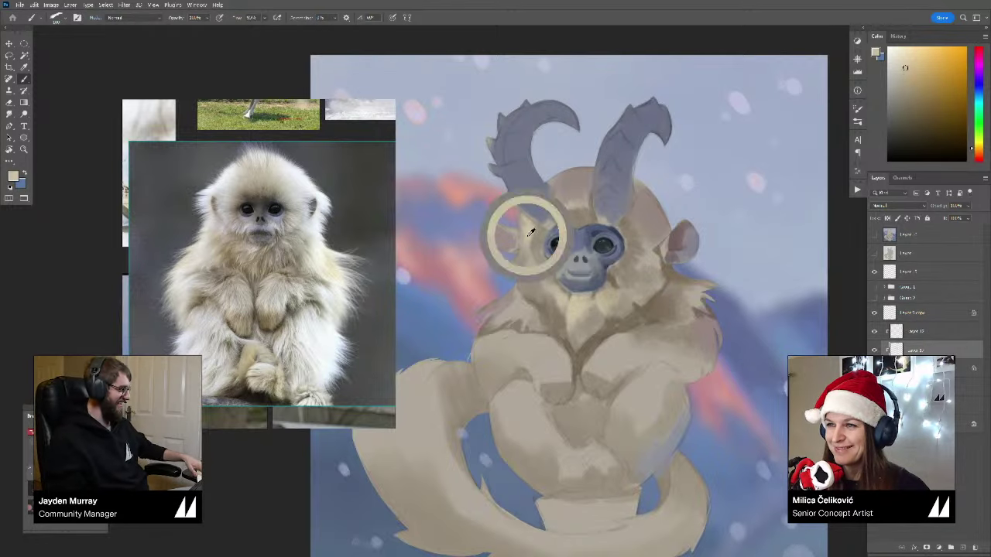
pyautogui.keyDown('alt'); pyautogui.click(537, 273); pyautogui.keyUp('alt')
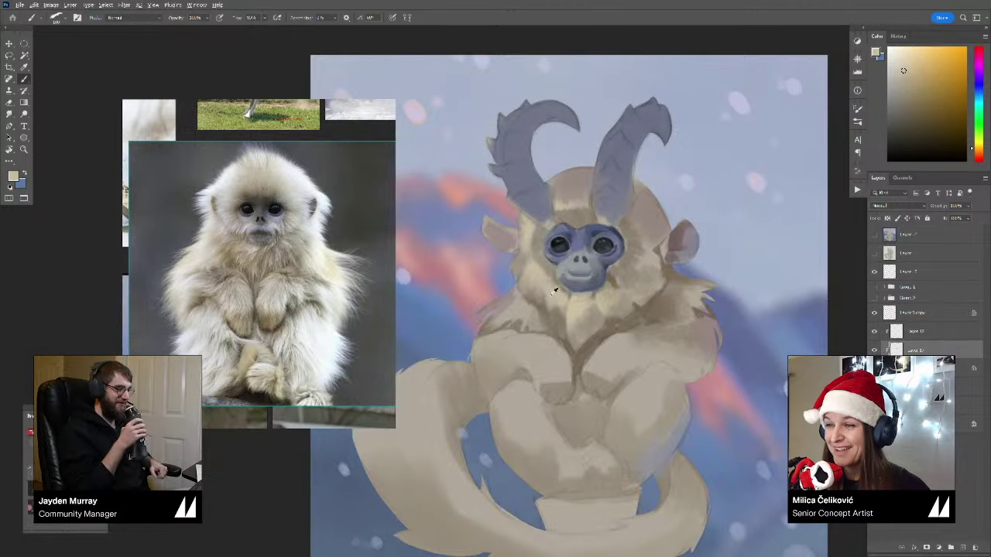
pyautogui.keyDown('alt'); pyautogui.click(553, 300); pyautogui.keyUp('alt')
pyautogui.keyDown('alt'); pyautogui.click(558, 300); pyautogui.keyUp('alt')
pyautogui.keyDown('alt'); pyautogui.click(558, 311); pyautogui.keyUp('alt')
# Step: Flip the canvas horizontally to check the whole painting and merge the clipped fur layer into the layer below
pyautogui.moveTo(593, 294); pyautogui.dragTo(501, 279)
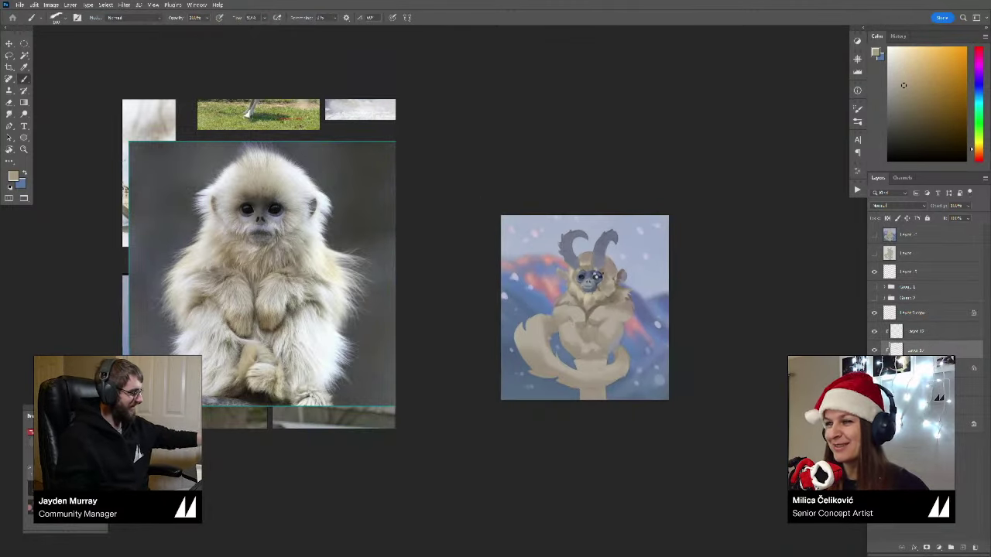
pyautogui.hotkey('ctrl', 'shift', 'h')
pyautogui.moveTo(587, 308)
pyautogui.mouseDown()
pyautogui.moveTo(604, 335)
pyautogui.moveTo(639, 338)
pyautogui.mouseUp()
pyautogui.press('b')
pyautogui.click(875, 351)
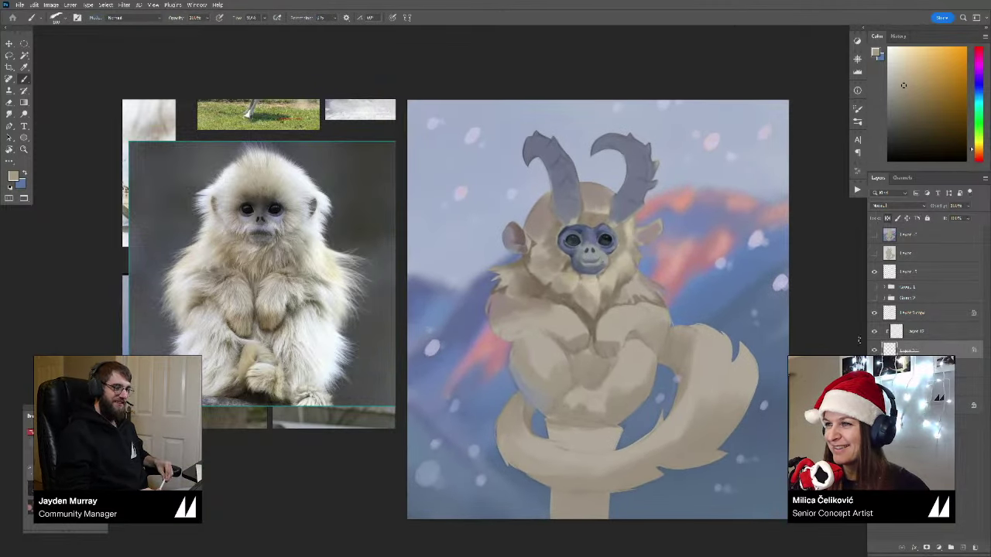
# Step: Choose a warmer, more saturated yellow and paint fur highlights along the left side of the face
pyautogui.moveTo(571, 249); pyautogui.dragTo(547, 270)
pyautogui.keyDown('alt'); pyautogui.click(543, 227); pyautogui.keyUp('alt')
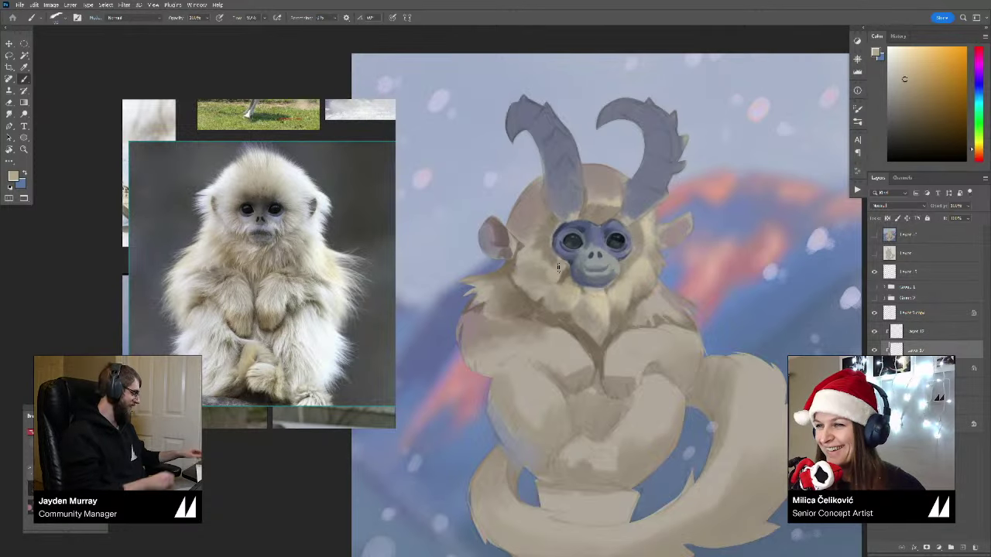
pyautogui.moveTo(979, 152); pyautogui.dragTo(978, 146)
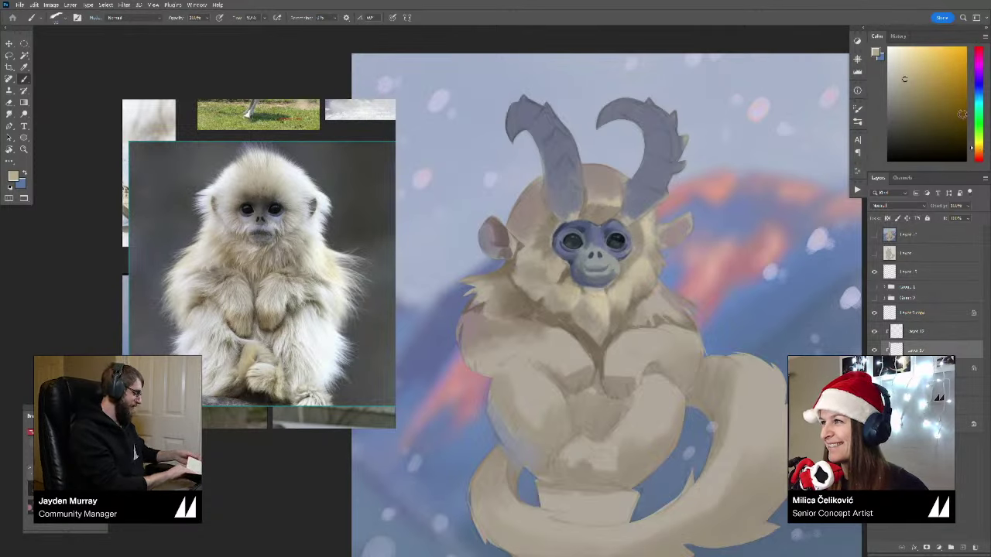
pyautogui.click(918, 63)
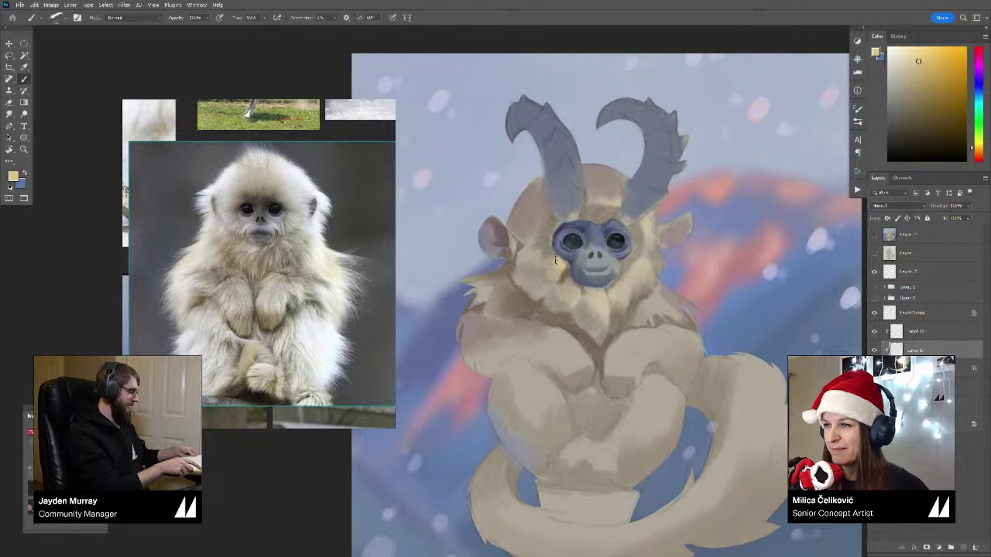
pyautogui.moveTo(549, 249)
pyautogui.mouseDown()
pyautogui.moveTo(525, 237)
pyautogui.moveTo(542, 216)
pyautogui.mouseUp()
pyautogui.press(']')
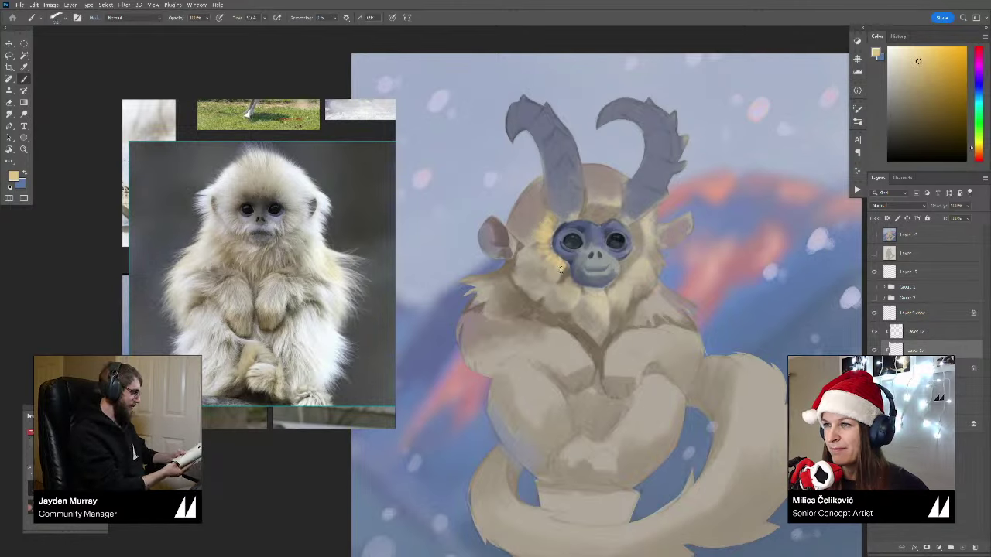
# Step: Carry the warm yellow highlights into the fur beneath the chin and along the right side of the face
pyautogui.moveTo(580, 274); pyautogui.dragTo(576, 311)
pyautogui.moveTo(576, 310); pyautogui.dragTo(558, 300)
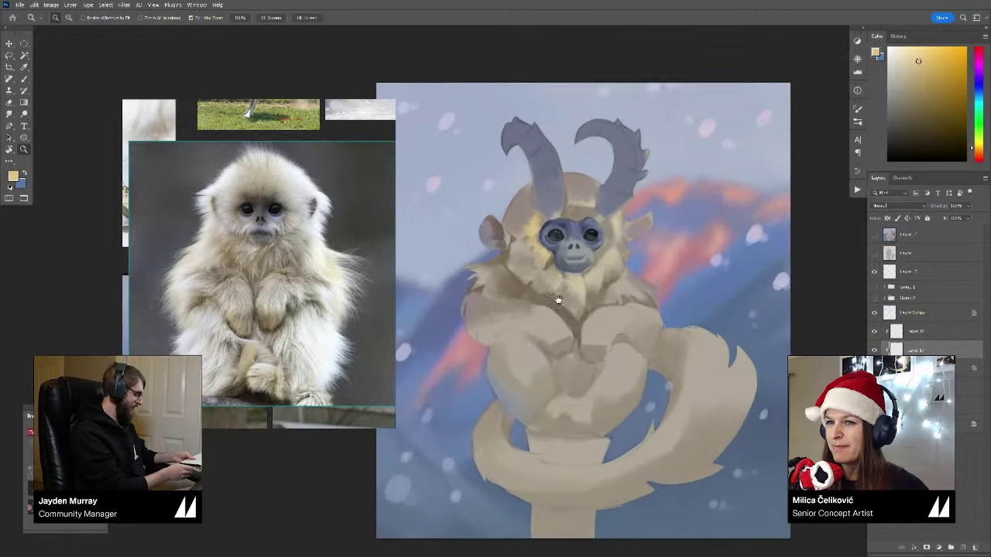
pyautogui.press('b')
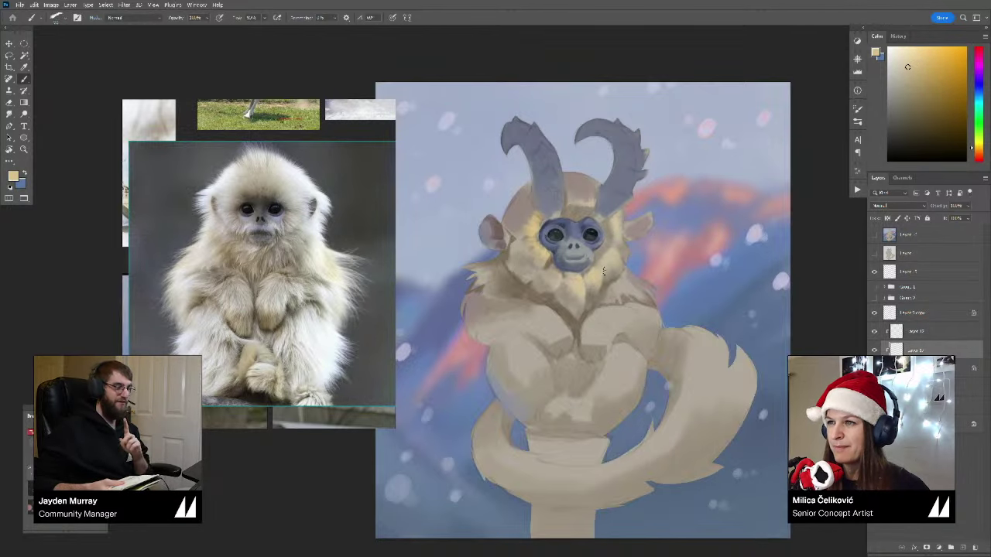
pyautogui.press('z')
pyautogui.moveTo(600, 250)
pyautogui.mouseDown()
pyautogui.moveTo(571, 286)
pyautogui.moveTo(597, 270)
pyautogui.mouseUp()
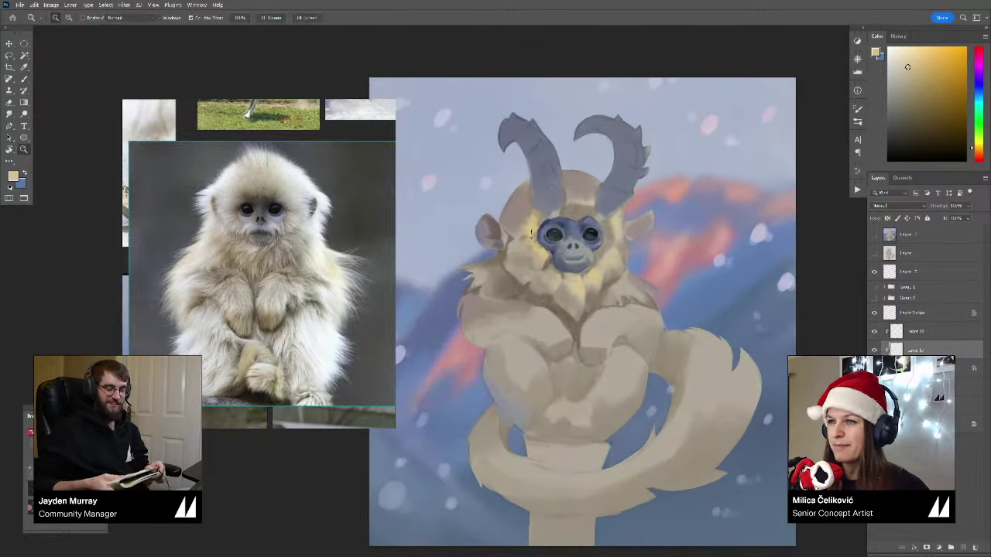
pyautogui.press('b')
# Step: Sample yellow and beige tones to blend the left cheek highlights up to the horn base and soften the forehead fur
pyautogui.keyDown('alt'); pyautogui.click(541, 252); pyautogui.keyUp('alt')
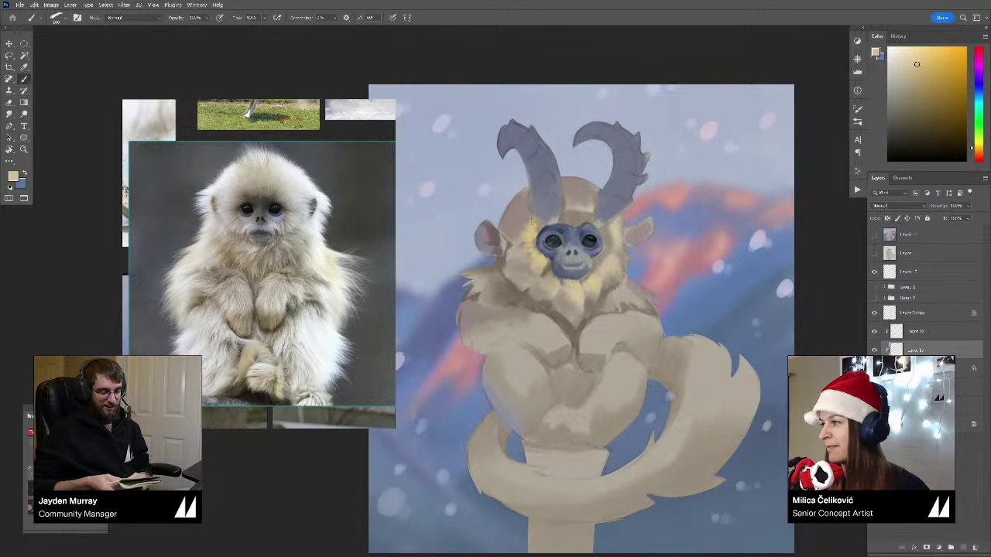
pyautogui.scroll(2, 541, 269)
pyautogui.keyDown('alt'); pyautogui.click(538, 254); pyautogui.keyUp('alt')
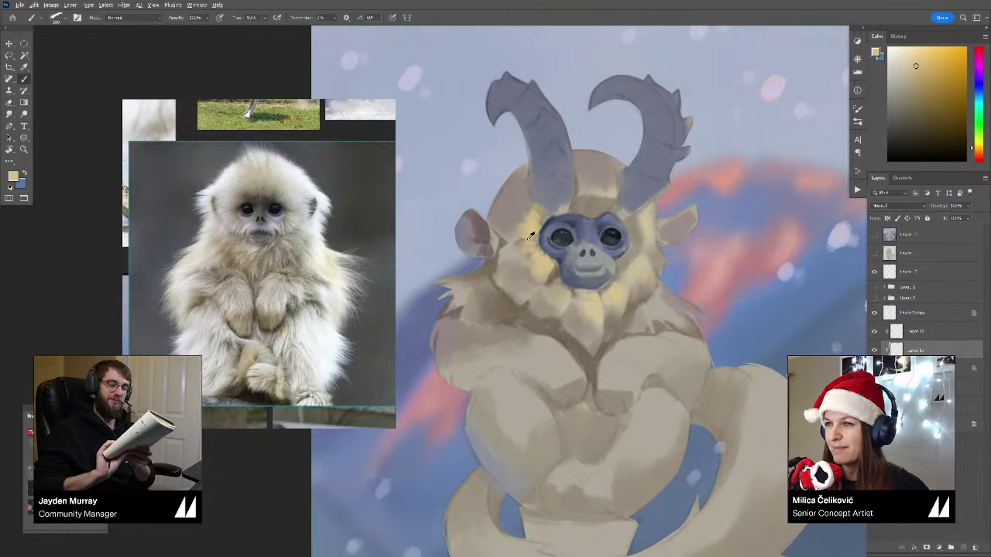
pyautogui.moveTo(532, 235); pyautogui.dragTo(535, 210)
pyautogui.keyDown('alt'); pyautogui.click(533, 228); pyautogui.keyUp('alt')
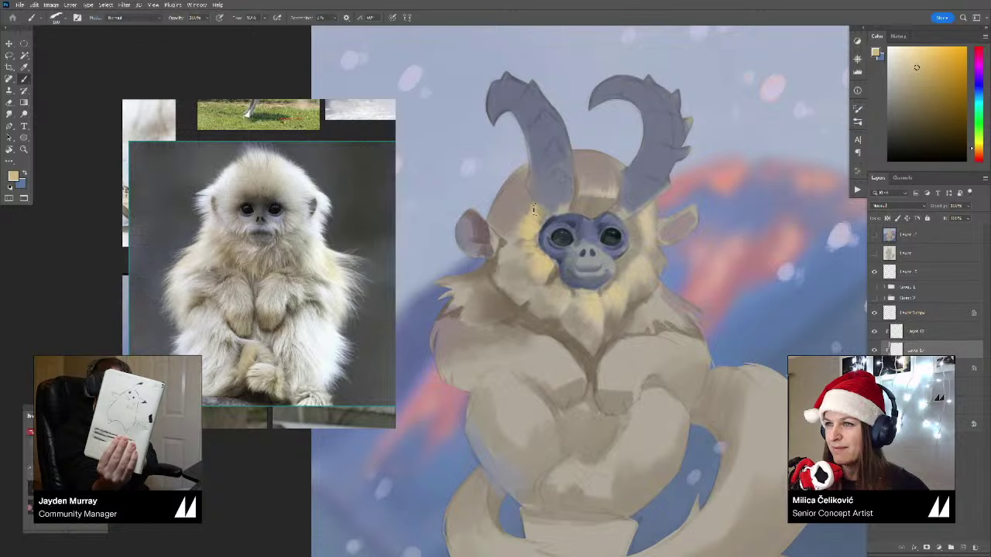
pyautogui.keyDown('alt'); pyautogui.click(612, 192); pyautogui.keyUp('alt')
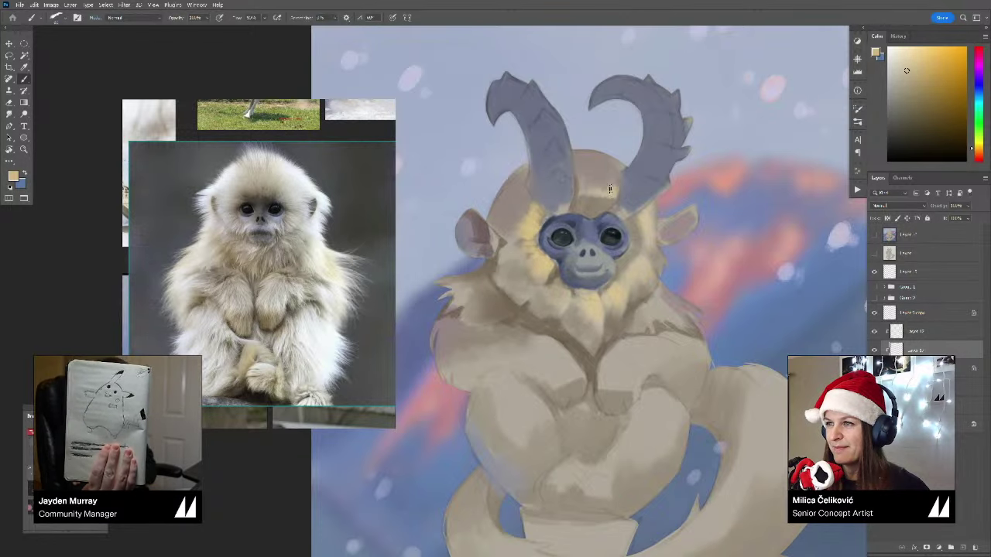
pyautogui.keyDown('alt'); pyautogui.click(612, 186); pyautogui.keyUp('alt')
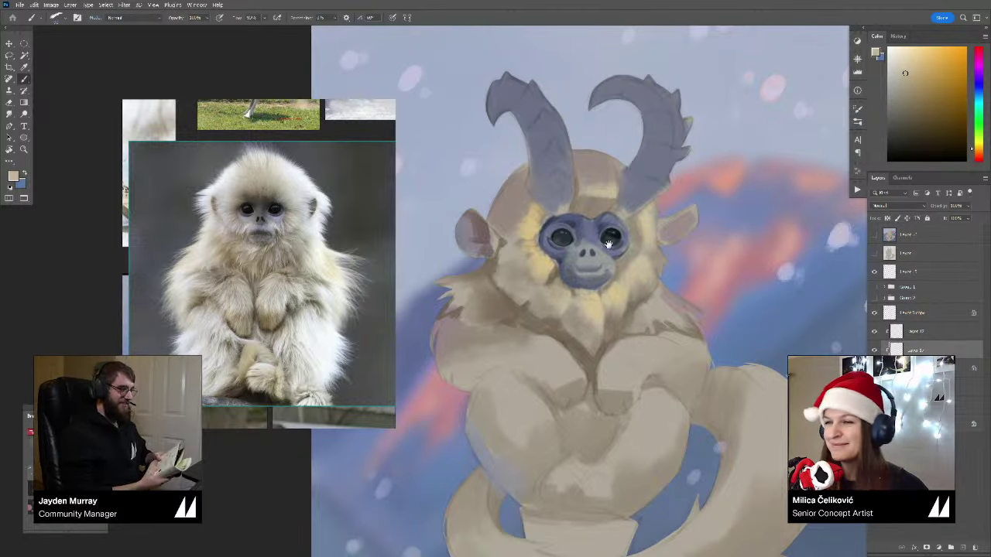
# Step: Sample the light fur tones and paint a soft yellow highlight across the top of the right forearm
pyautogui.moveTo(608, 246)
pyautogui.mouseDown()
pyautogui.moveTo(599, 231)
pyautogui.moveTo(560, 247)
pyautogui.moveTo(588, 262)
pyautogui.moveTo(558, 270)
pyautogui.mouseUp()
pyautogui.press('z')
pyautogui.keyDown('alt'); pyautogui.click(567, 262); pyautogui.keyUp('alt')
pyautogui.keyDown('alt'); pyautogui.click(569, 265); pyautogui.keyUp('alt')
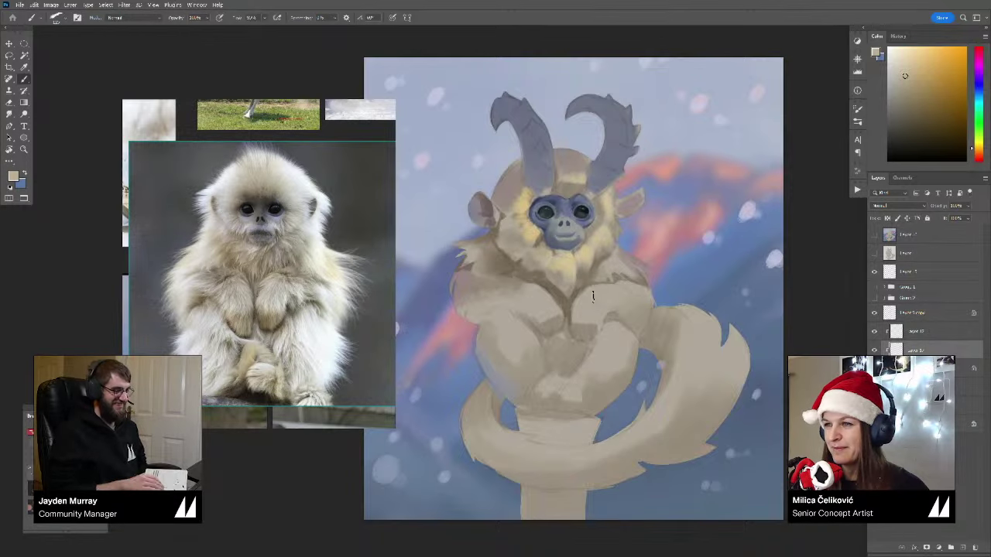
pyautogui.keyDown('alt'); pyautogui.click(583, 253); pyautogui.keyUp('alt')
pyautogui.keyDown('alt'); pyautogui.click(588, 294); pyautogui.keyUp('alt')
pyautogui.moveTo(595, 288); pyautogui.dragTo(579, 302)
pyautogui.keyDown('alt'); pyautogui.click(586, 296); pyautogui.keyUp('alt')
pyautogui.keyDown('alt'); pyautogui.click(597, 290); pyautogui.keyUp('alt')
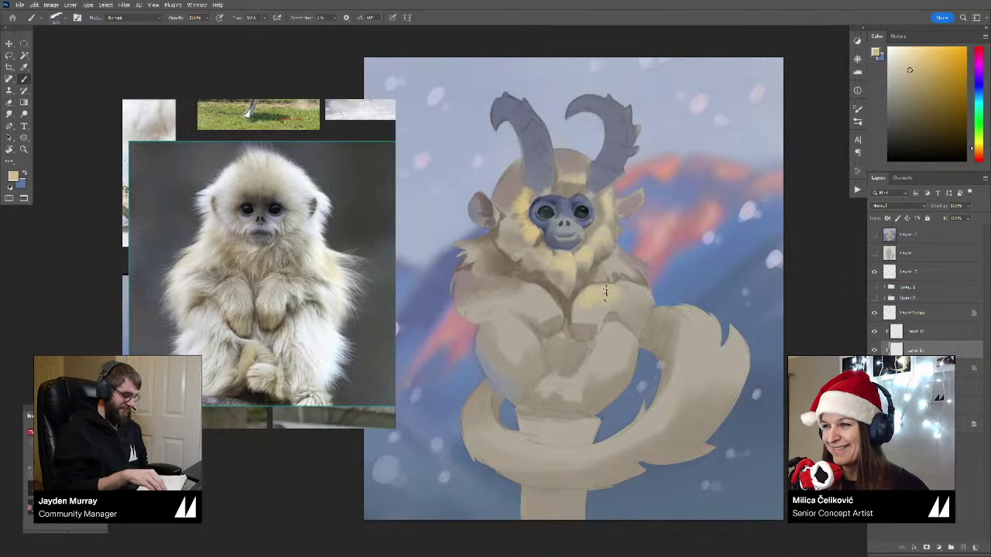
# Step: Shade the right paw with sampled brown, and use a darker brown for its underside and the crease beneath the forearm
pyautogui.keyDown('alt'); pyautogui.click(573, 298); pyautogui.keyUp('alt')
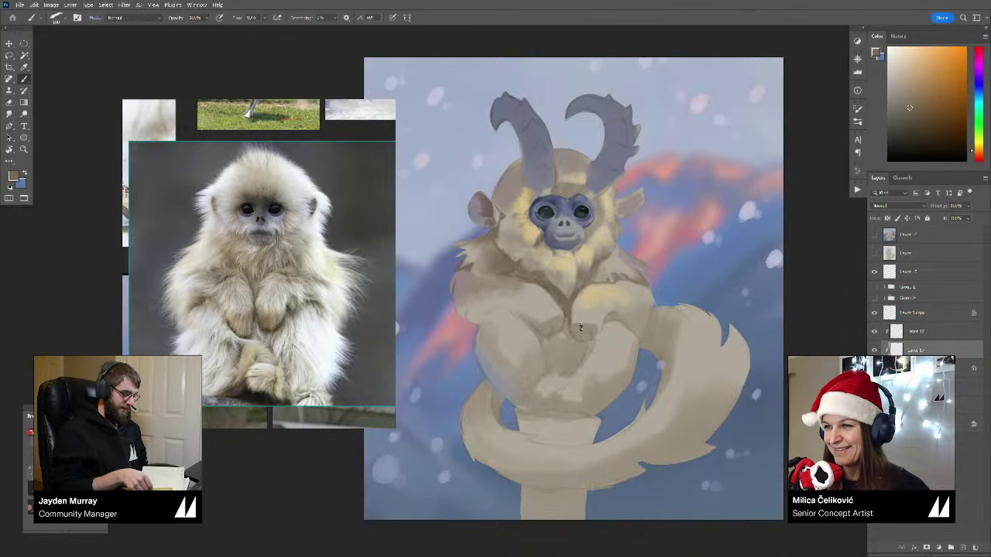
pyautogui.moveTo(580, 326); pyautogui.dragTo(597, 334)
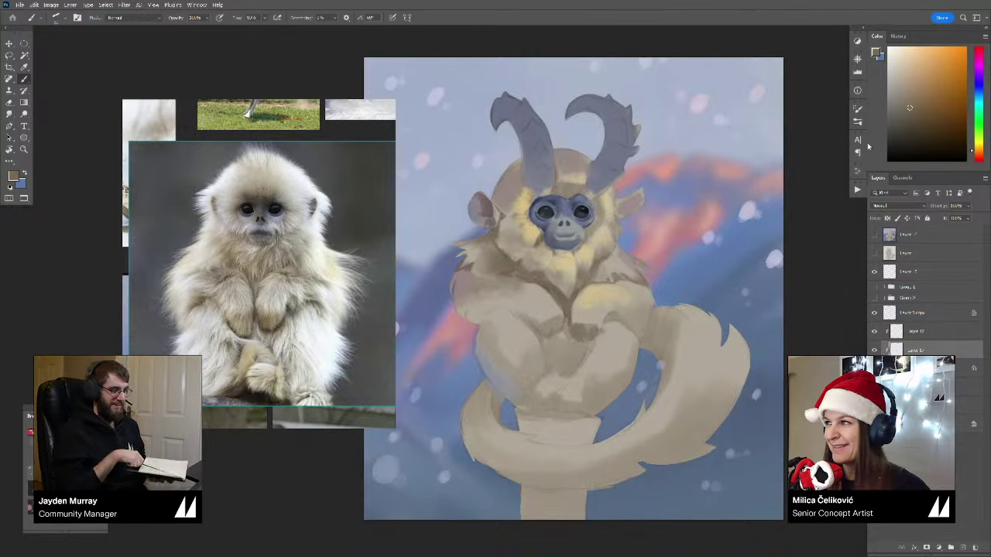
pyautogui.click(914, 121)
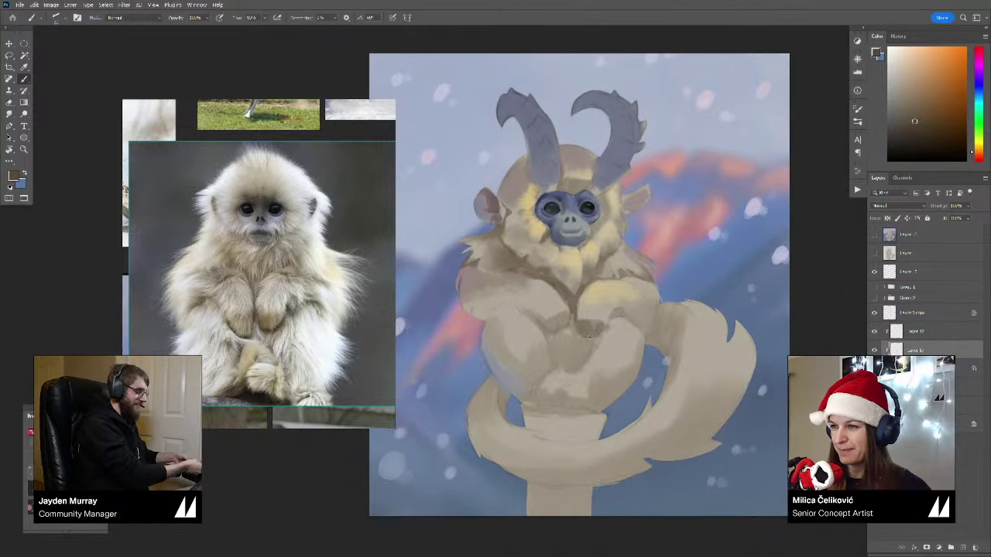
pyautogui.press('z')
pyautogui.click(579, 333)
pyautogui.press('b')
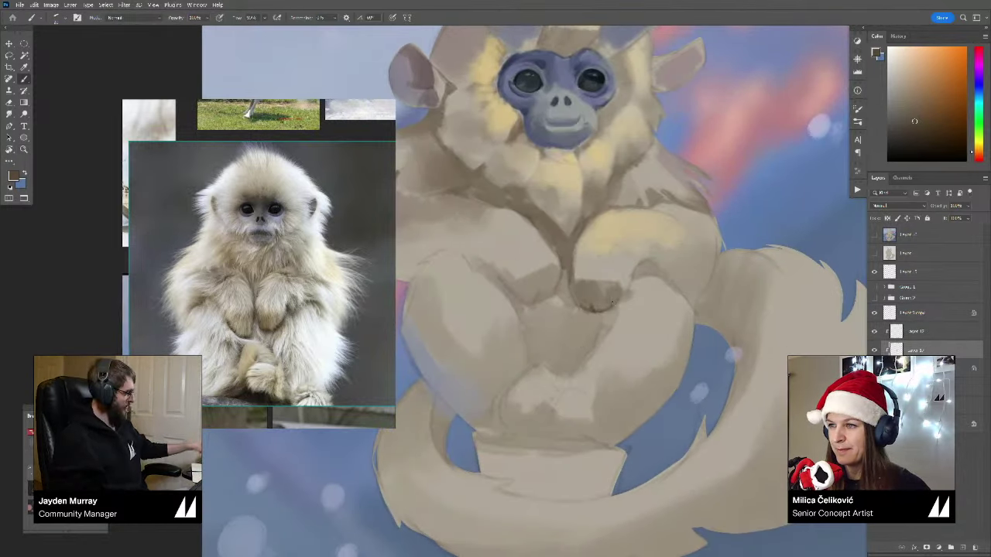
pyautogui.moveTo(646, 272); pyautogui.dragTo(638, 274)
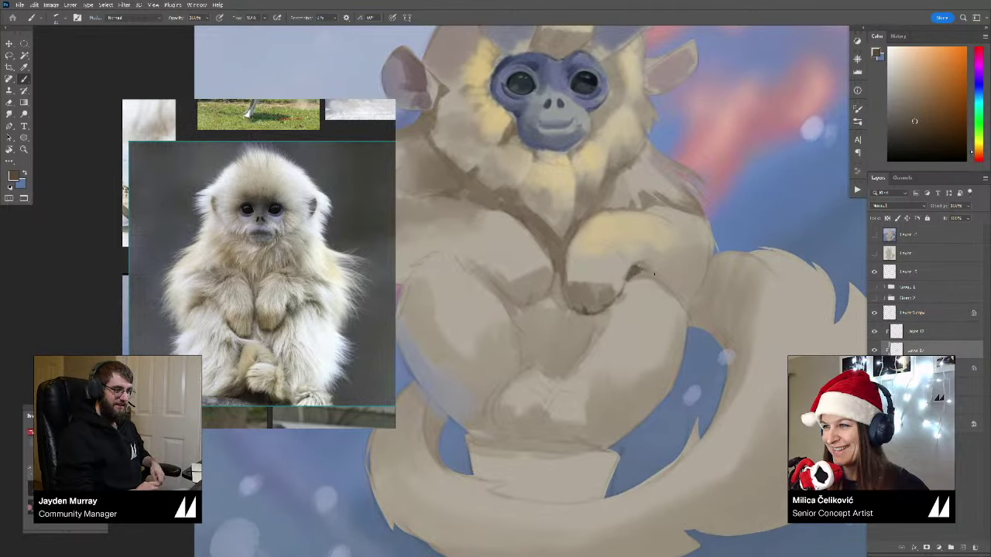
pyautogui.moveTo(646, 268); pyautogui.dragTo(667, 287)
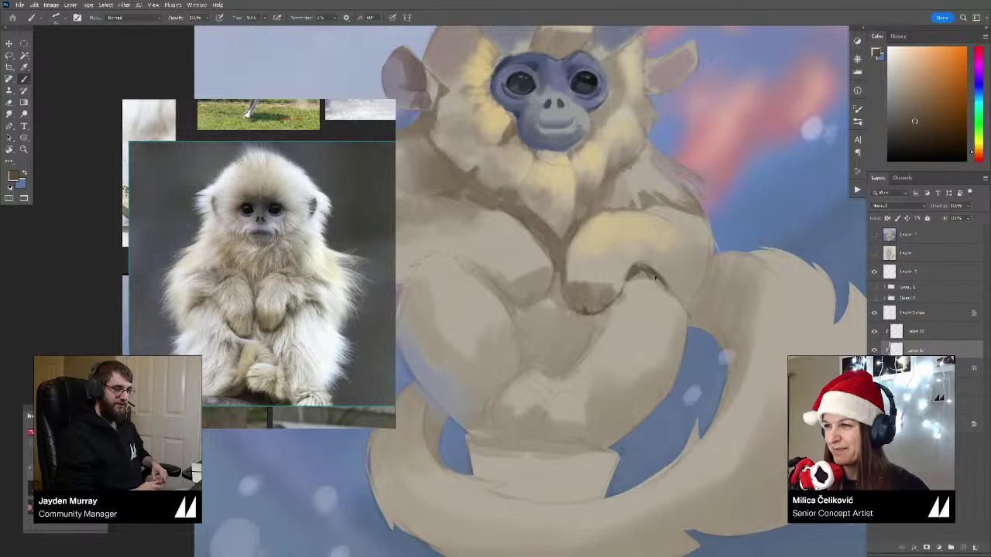
pyautogui.moveTo(596, 306); pyautogui.dragTo(611, 313)
# Step: Paint dark brown creases beneath the left paw and under the left elbow where the arm meets the knee
pyautogui.moveTo(571, 264)
pyautogui.mouseDown()
pyautogui.moveTo(537, 279)
pyautogui.moveTo(527, 301)
pyautogui.mouseUp()
pyautogui.press('b')
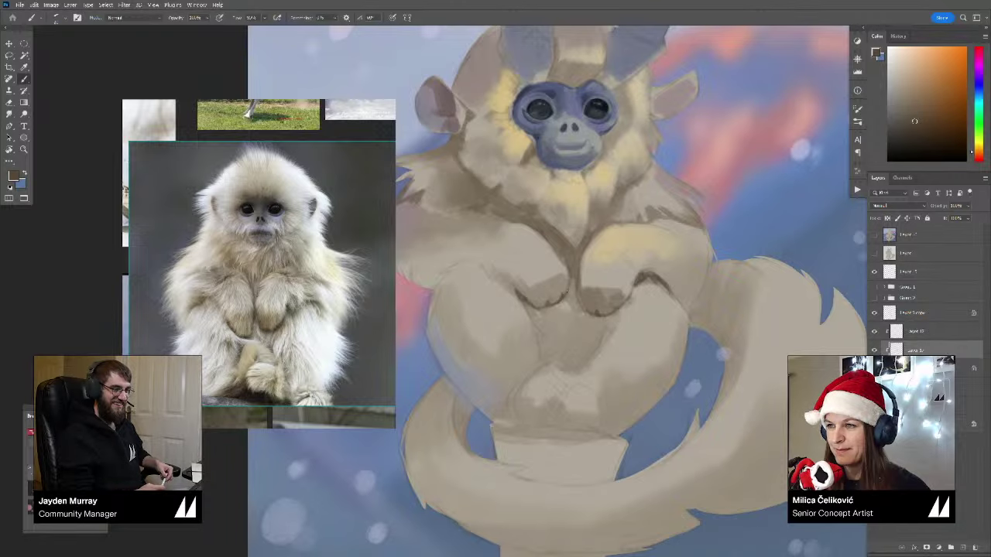
pyautogui.moveTo(568, 280); pyautogui.dragTo(569, 271)
pyautogui.moveTo(574, 269); pyautogui.dragTo(594, 279)
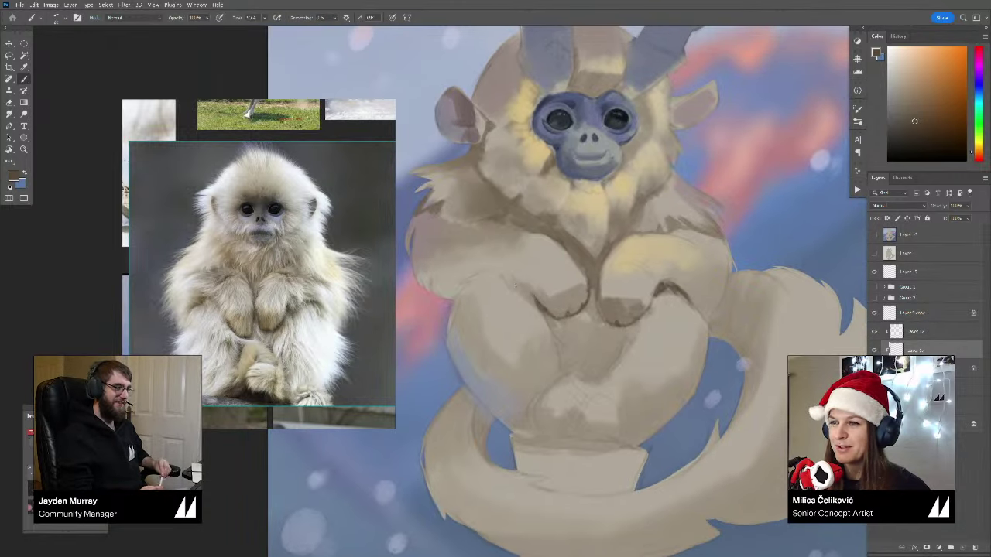
pyautogui.scroll(1, 516, 284)
pyautogui.moveTo(475, 298)
pyautogui.mouseDown()
pyautogui.moveTo(491, 282)
pyautogui.moveTo(471, 302)
pyautogui.mouseUp()
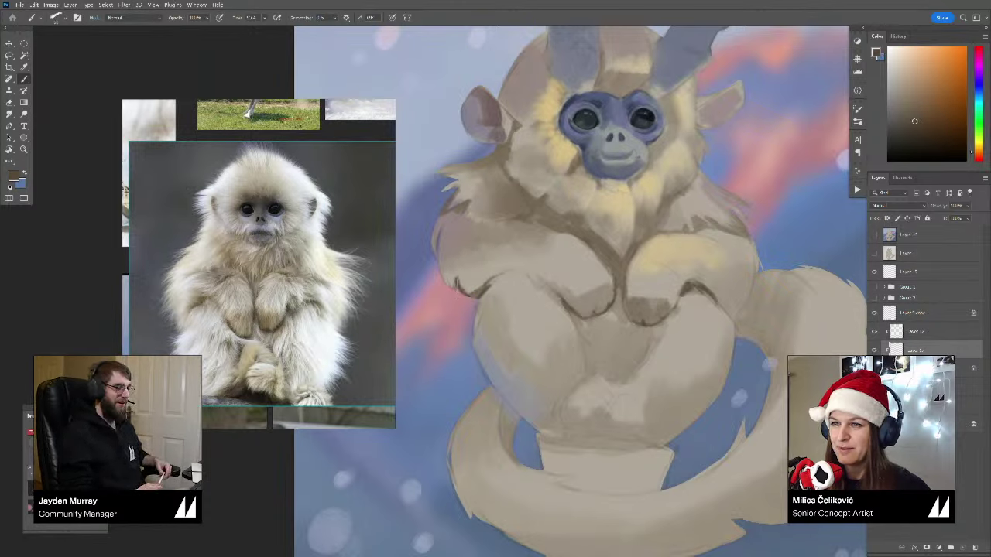
# Step: Sample nearby brown tones and soften the shadows under the left elbow and around the left paw
pyautogui.keyDown('alt'); pyautogui.click(459, 274); pyautogui.keyUp('alt')
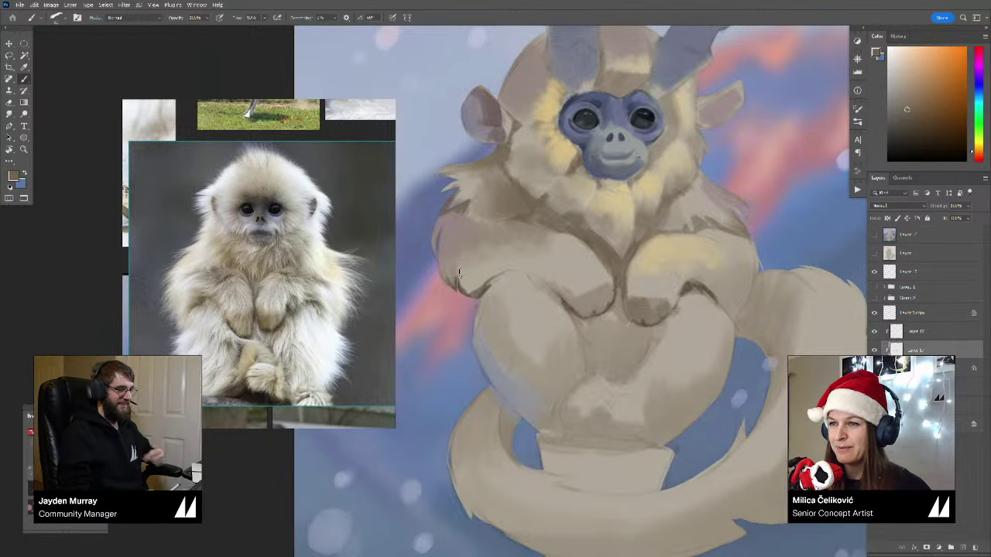
pyautogui.keyDown('alt'); pyautogui.click(472, 285); pyautogui.keyUp('alt')
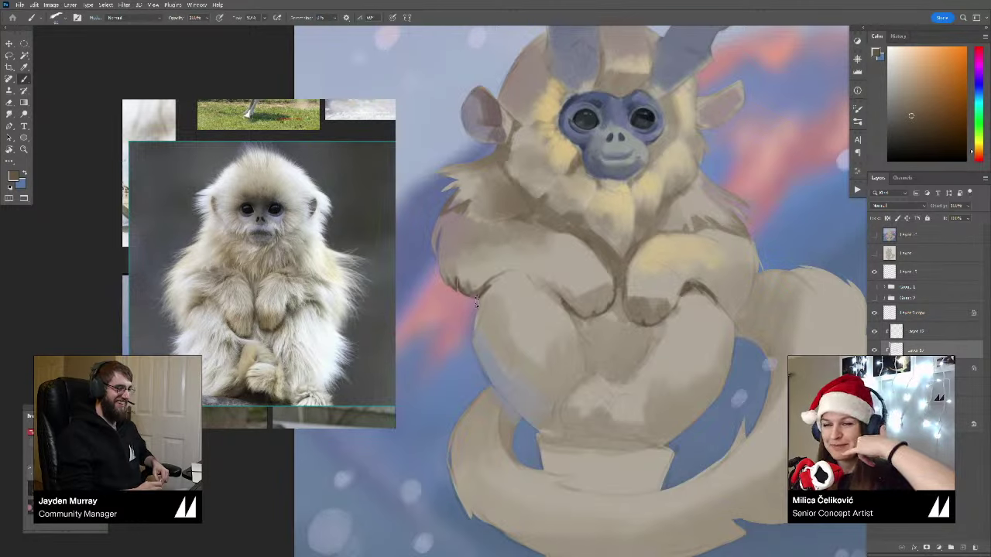
pyautogui.moveTo(565, 279); pyautogui.dragTo(516, 277)
pyautogui.keyDown('alt'); pyautogui.click(519, 303); pyautogui.keyUp('alt')
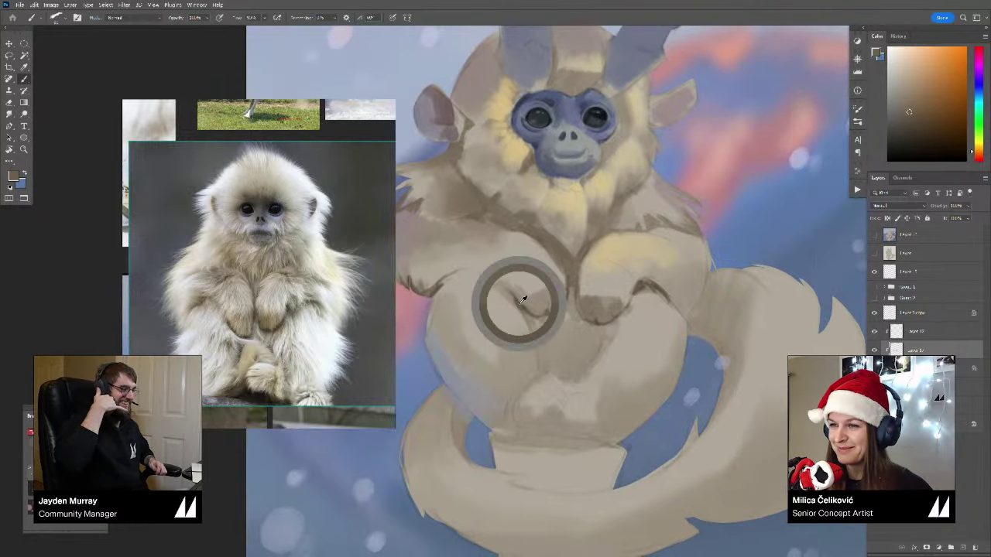
pyautogui.moveTo(556, 340)
pyautogui.mouseDown()
pyautogui.moveTo(524, 358)
pyautogui.moveTo(553, 342)
pyautogui.mouseUp()
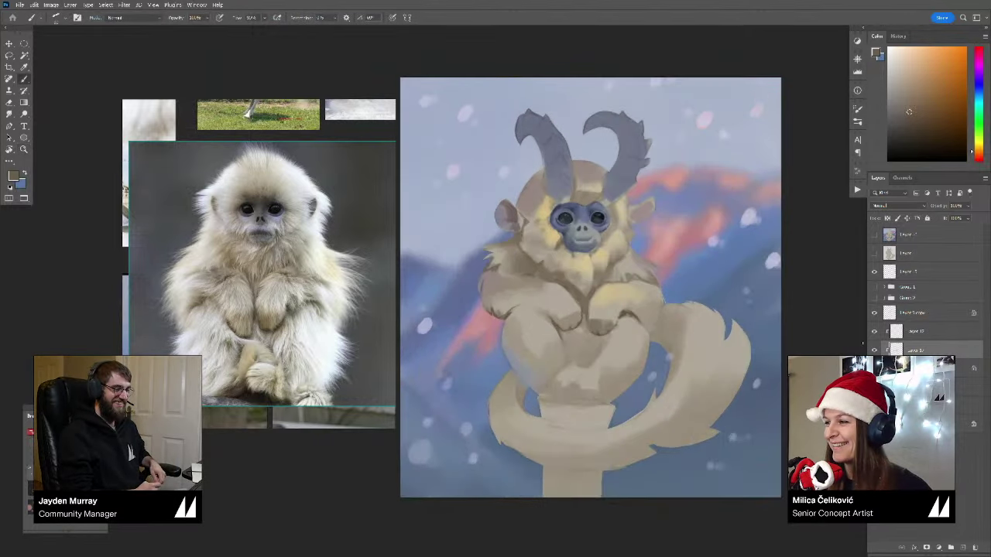
# Step: Merge the shading layer into the creature layer and shade around the feet in brown on a new clipped layer
pyautogui.hotkey('ctrl', 'e')
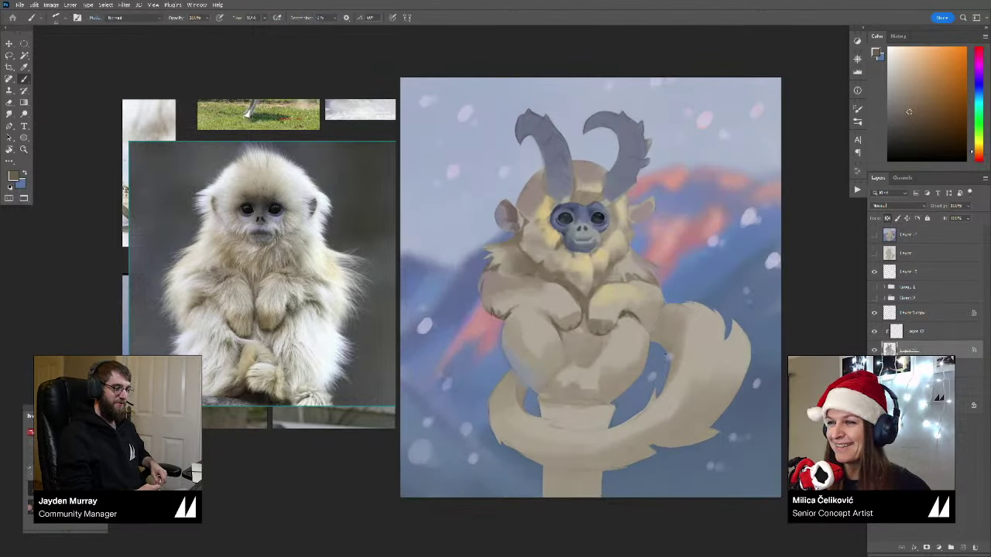
pyautogui.click(963, 548)
pyautogui.moveTo(568, 374); pyautogui.dragTo(570, 343)
pyautogui.press('b')
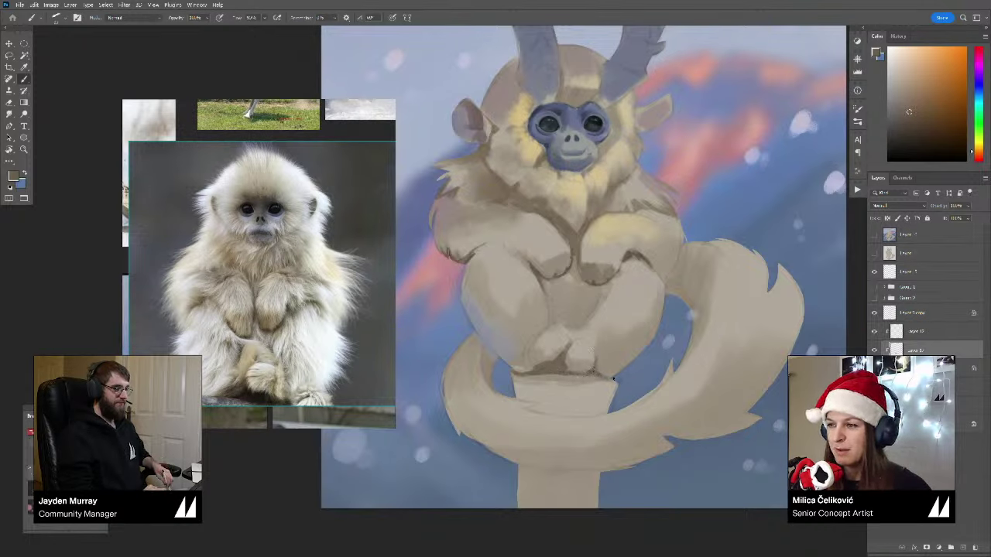
# Step: Sample beige and brown fur tones to shade the right leg's underside with soft fur strokes up to the knee
pyautogui.keyDown('alt'); pyautogui.click(601, 374); pyautogui.keyUp('alt')
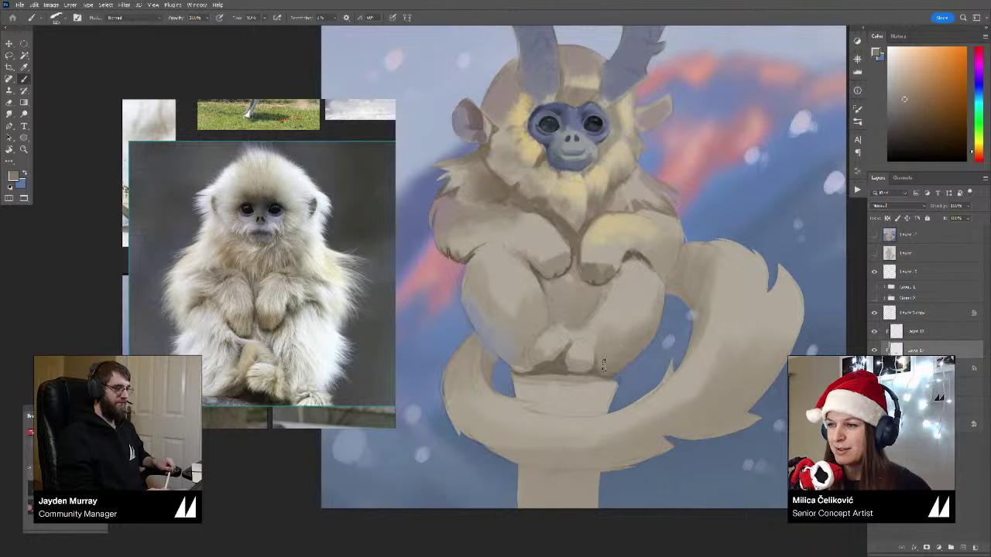
pyautogui.keyDown('alt'); pyautogui.click(614, 361); pyautogui.keyUp('alt')
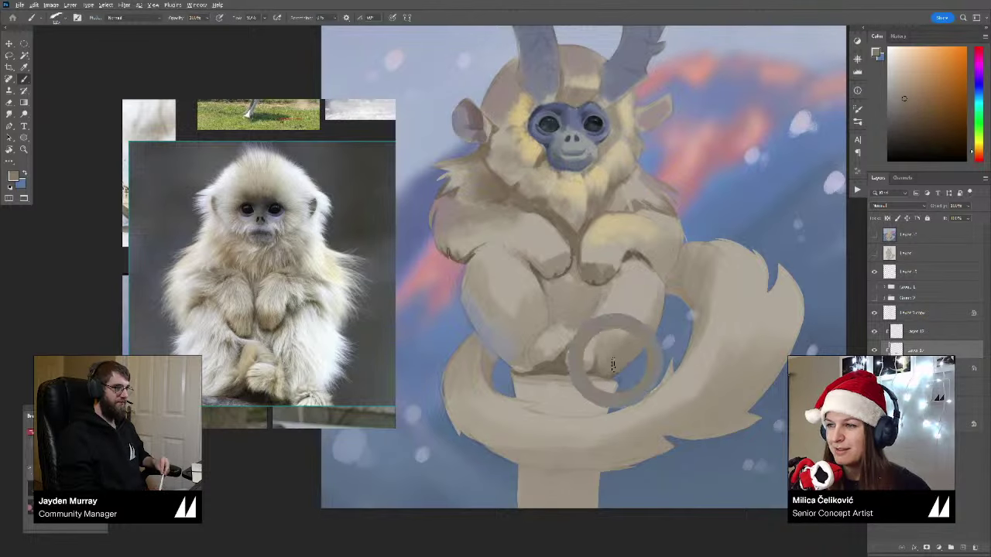
pyautogui.keyDown('alt'); pyautogui.click(631, 322); pyautogui.keyUp('alt')
pyautogui.keyDown('alt'); pyautogui.click(639, 304); pyautogui.keyUp('alt')
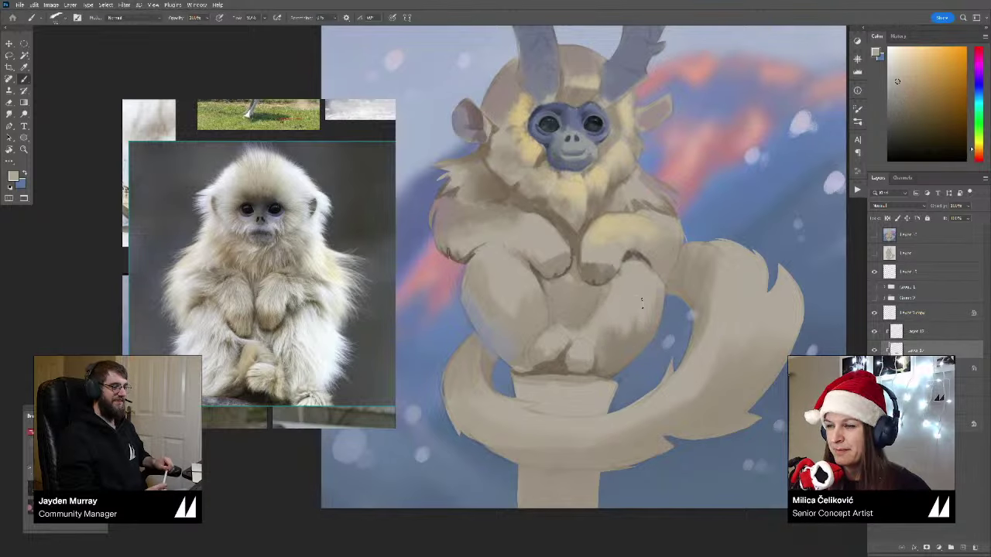
pyautogui.keyDown('alt'); pyautogui.click(649, 327); pyautogui.keyUp('alt')
pyautogui.keyDown('alt'); pyautogui.click(653, 290); pyautogui.keyUp('alt')
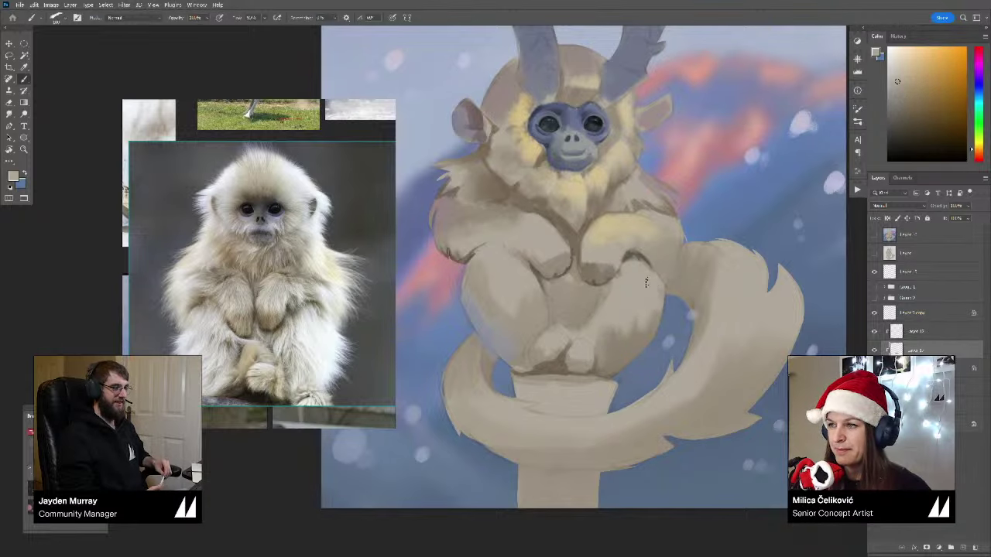
pyautogui.moveTo(647, 282); pyautogui.dragTo(633, 324)
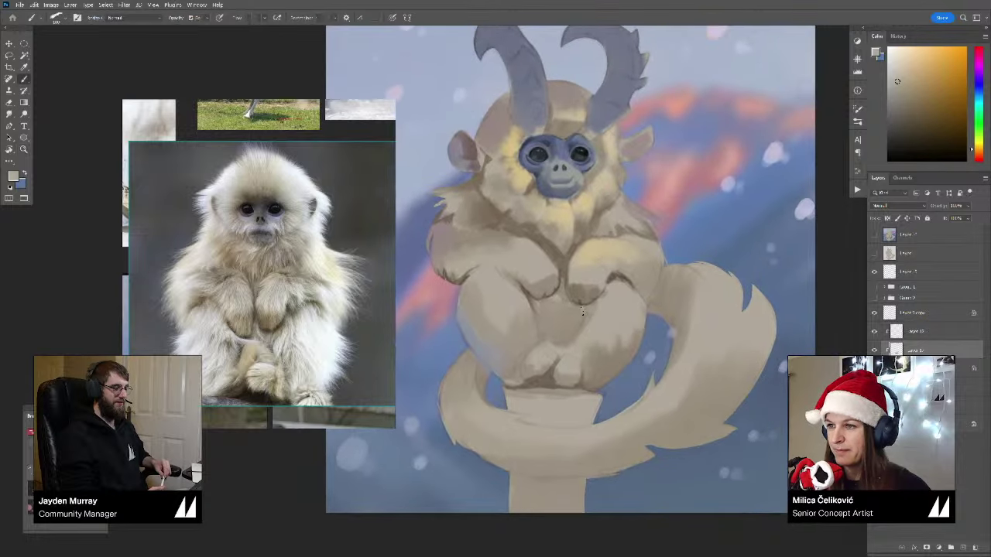
# Step: Sample mid-beige tones and blend the belly shadow into the inner right thigh and the top of the right knee
pyautogui.keyDown('alt'); pyautogui.click(583, 311); pyautogui.keyUp('alt')
pyautogui.keyDown('alt'); pyautogui.click(608, 298); pyautogui.keyUp('alt')
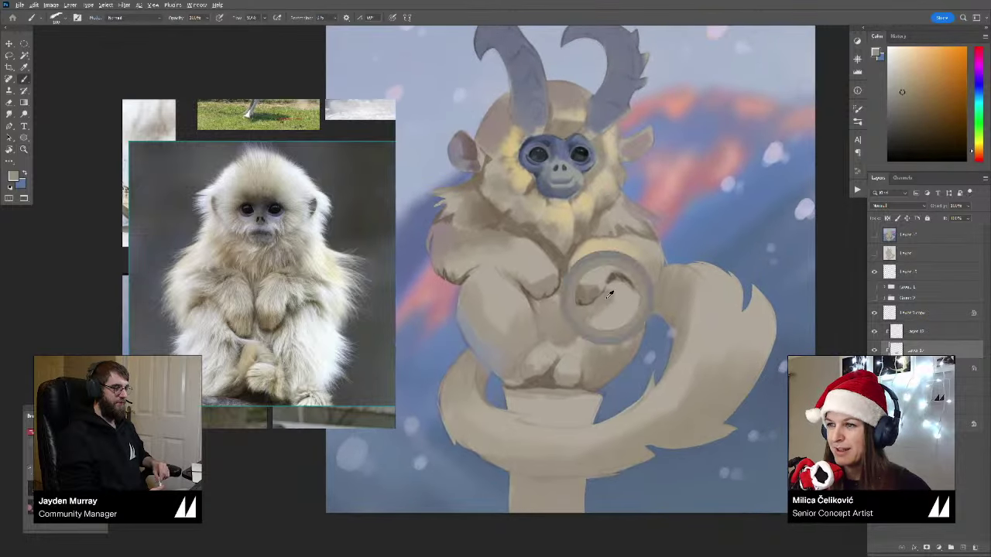
pyautogui.keyDown('alt'); pyautogui.click(618, 284); pyautogui.keyUp('alt')
pyautogui.keyDown('alt'); pyautogui.click(621, 296); pyautogui.keyUp('alt')
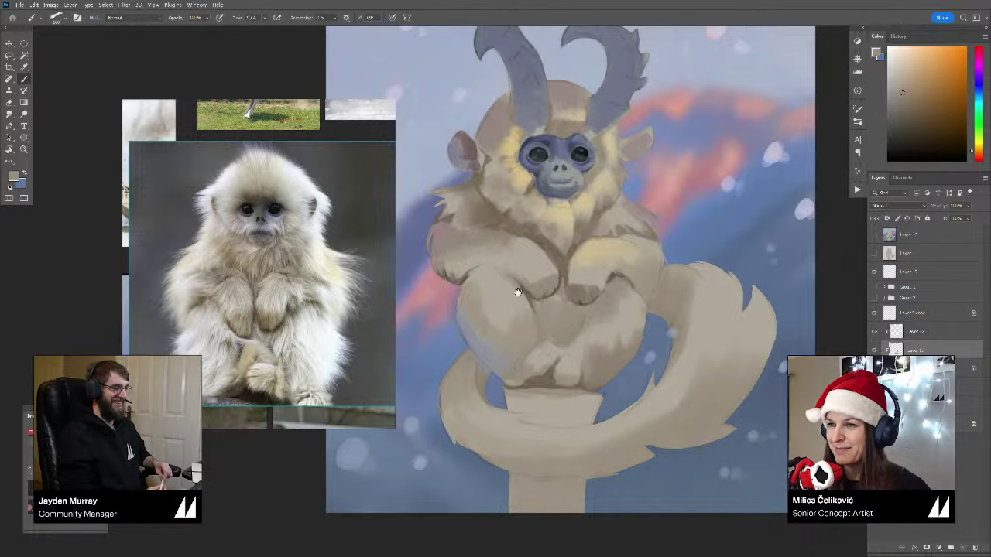
# Step: Sample beige and brown tones to refine the shadow between the left forearm and the left knee
pyautogui.keyDown('alt'); pyautogui.click(541, 314); pyautogui.keyUp('alt')
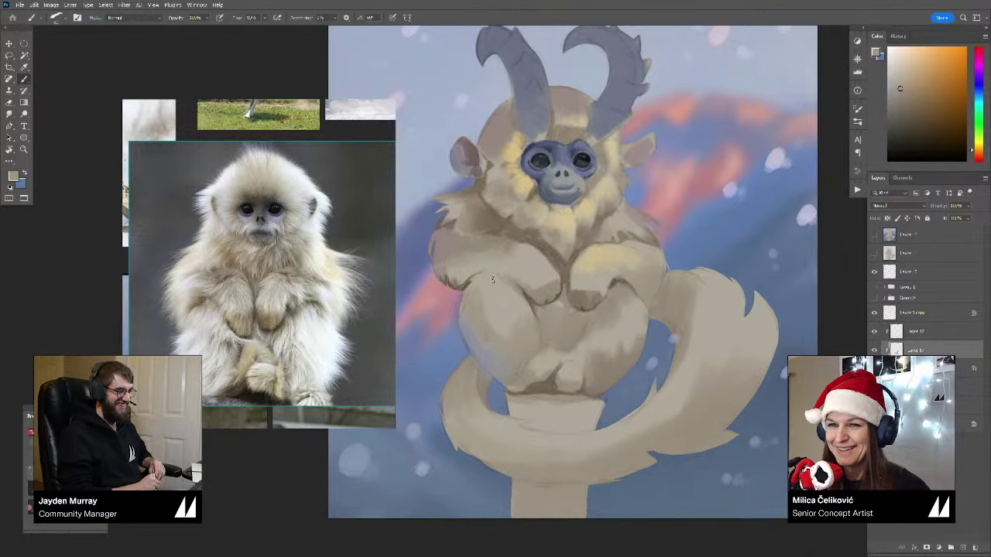
pyautogui.keyDown('alt'); pyautogui.click(460, 287); pyautogui.keyUp('alt')
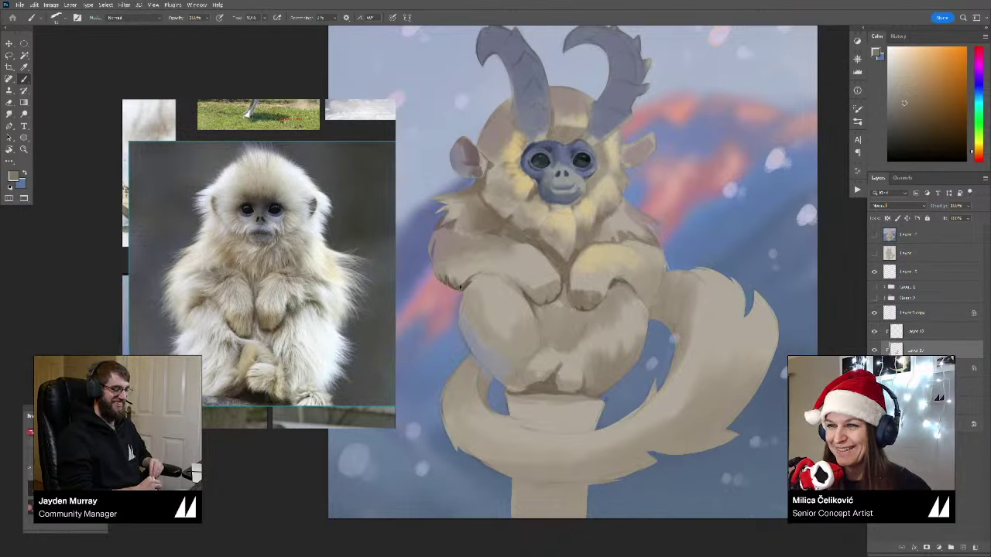
pyautogui.keyDown('alt'); pyautogui.click(470, 280); pyautogui.keyUp('alt')
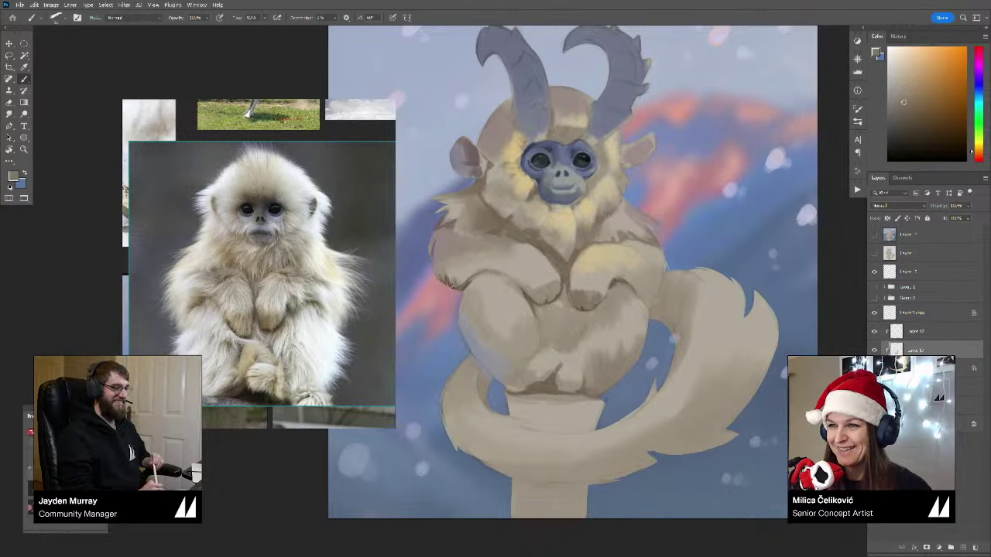
pyautogui.keyDown('alt'); pyautogui.click(486, 268); pyautogui.keyUp('alt')
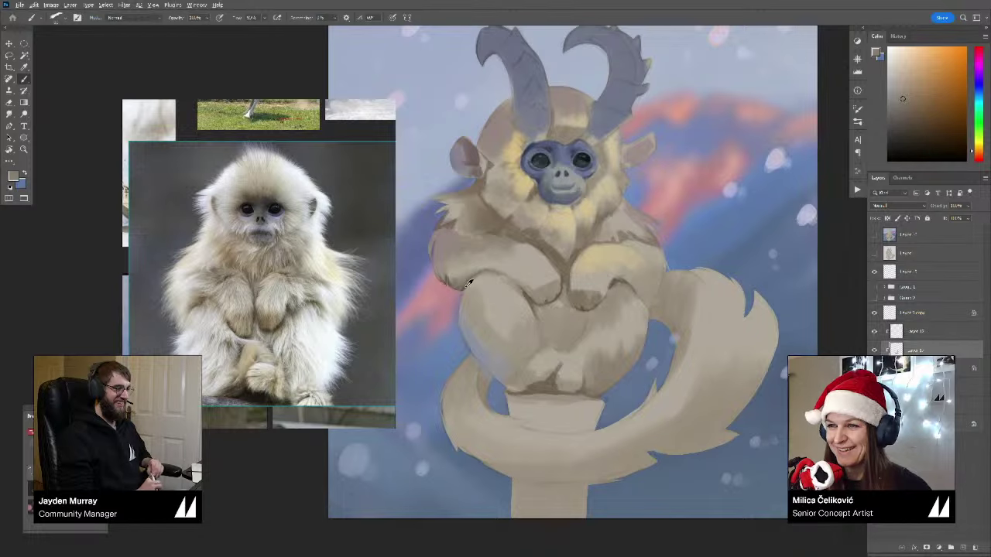
pyautogui.keyDown('alt'); pyautogui.click(467, 285); pyautogui.keyUp('alt')
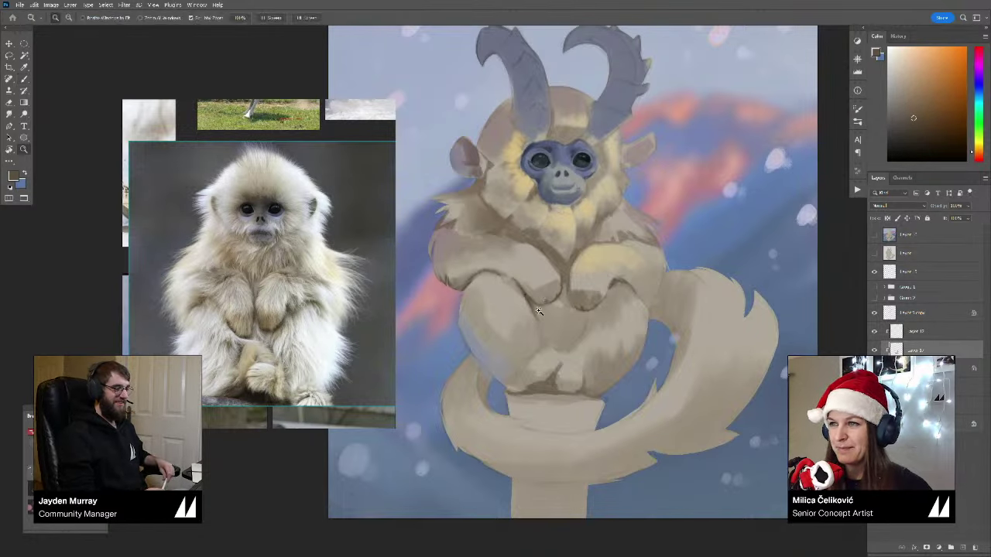
# Step: Merge the shading layer into the creature layer and put a hidden merged copy of the painting atop the layer stack
pyautogui.moveTo(542, 302)
pyautogui.mouseDown()
pyautogui.moveTo(472, 304)
pyautogui.moveTo(508, 304)
pyautogui.mouseUp()
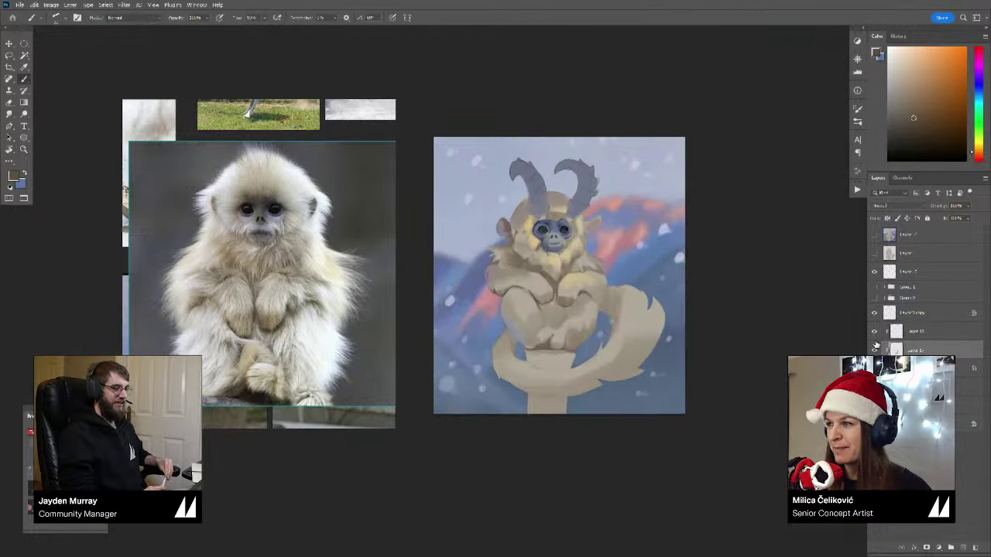
pyautogui.click(875, 271)
pyautogui.click(874, 271)
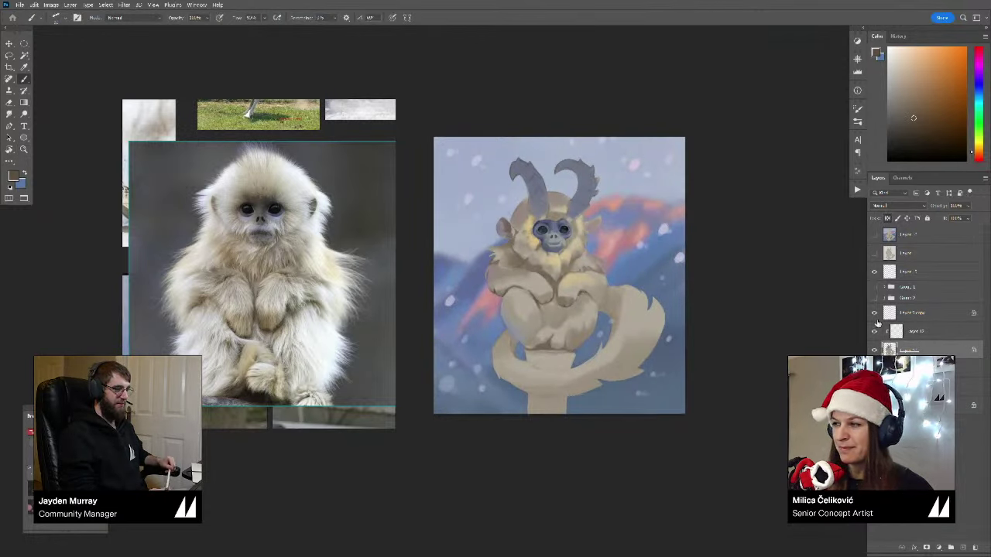
pyautogui.click(903, 315)
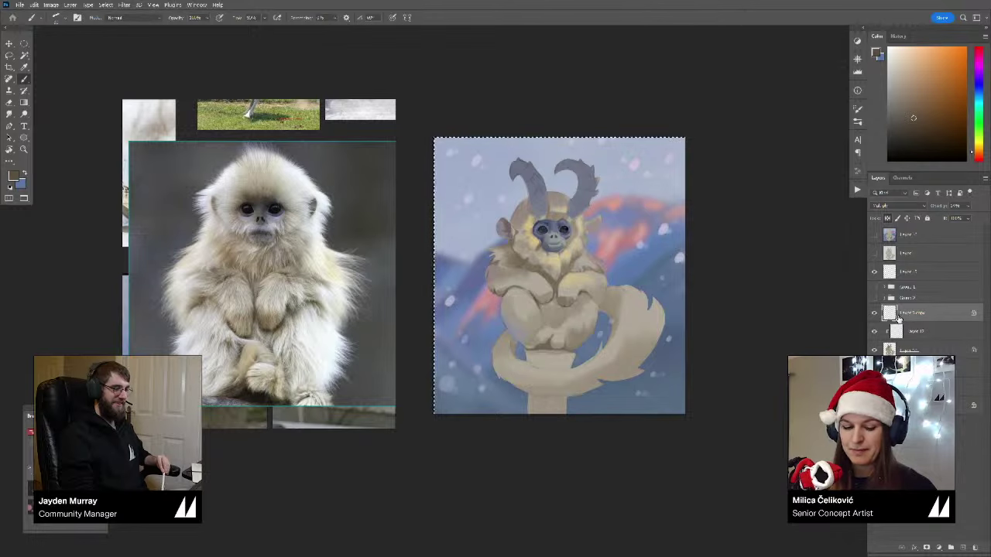
pyautogui.hotkey('ctrl', 'shift', 'alt', 'e')
pyautogui.moveTo(908, 316); pyautogui.dragTo(887, 233)
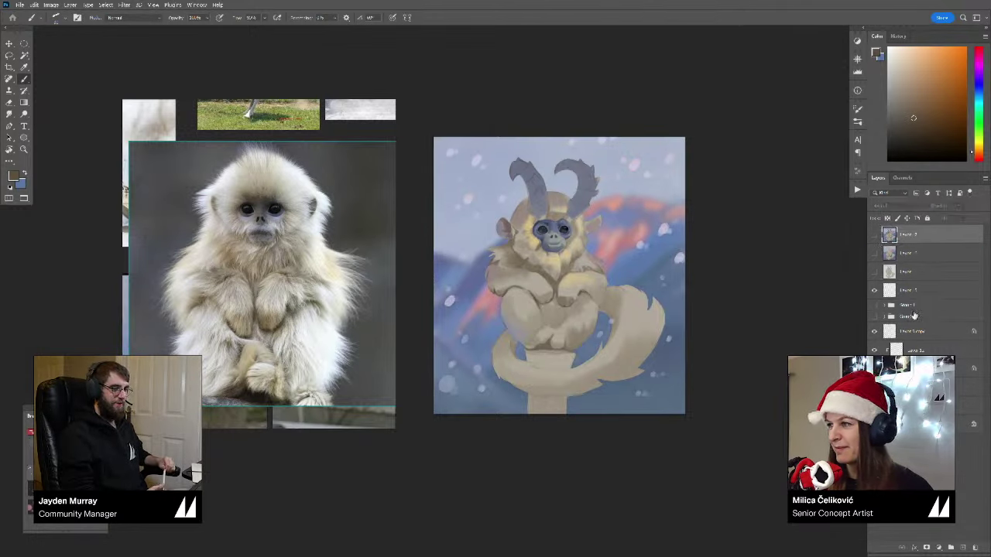
# Step: On a new layer above the creature layer, paint pale cyan highlights across both legs and the feet
pyautogui.click(914, 369)
pyautogui.hotkey('ctrl', 'shift', 'alt', 'n')
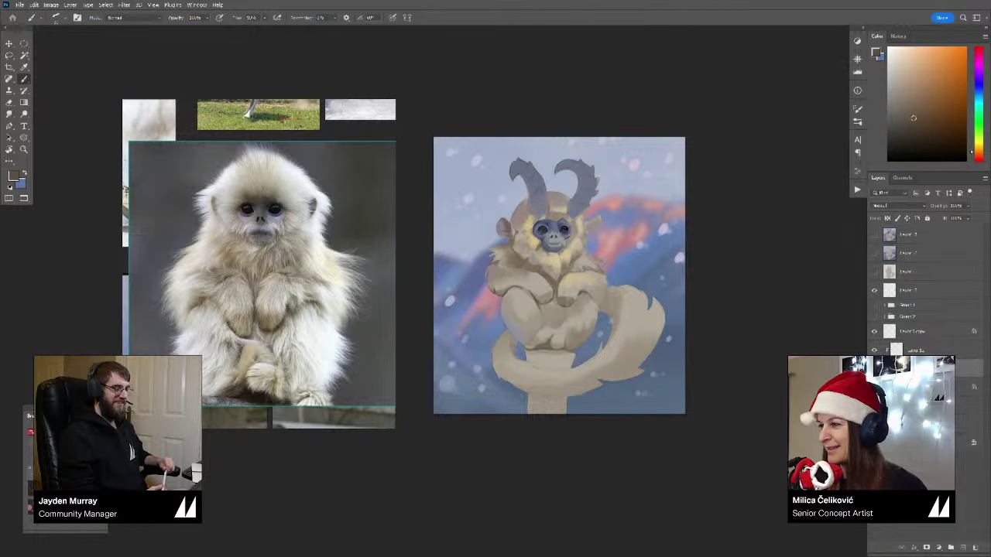
pyautogui.moveTo(533, 263); pyautogui.dragTo(527, 252)
pyautogui.press('z')
pyautogui.moveTo(527, 308); pyautogui.dragTo(545, 310)
pyautogui.scroll(2, 544, 311)
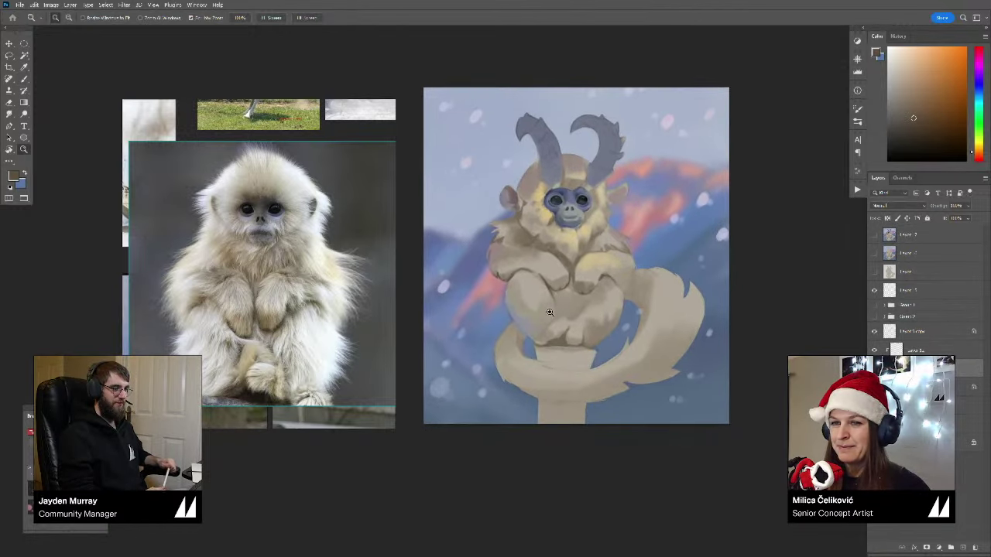
pyautogui.press('b')
pyautogui.keyDown('alt'); pyautogui.click(621, 301); pyautogui.keyUp('alt')
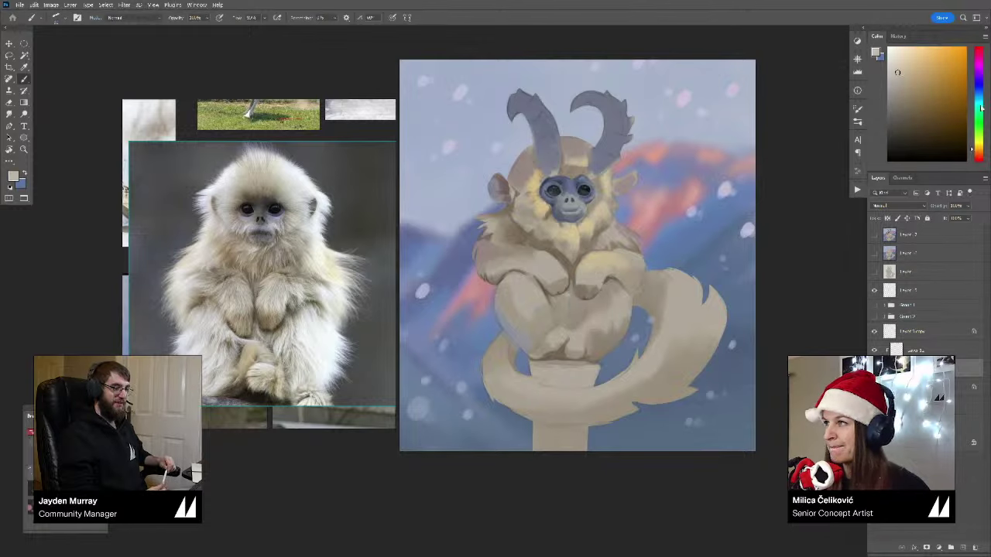
pyautogui.click(978, 102)
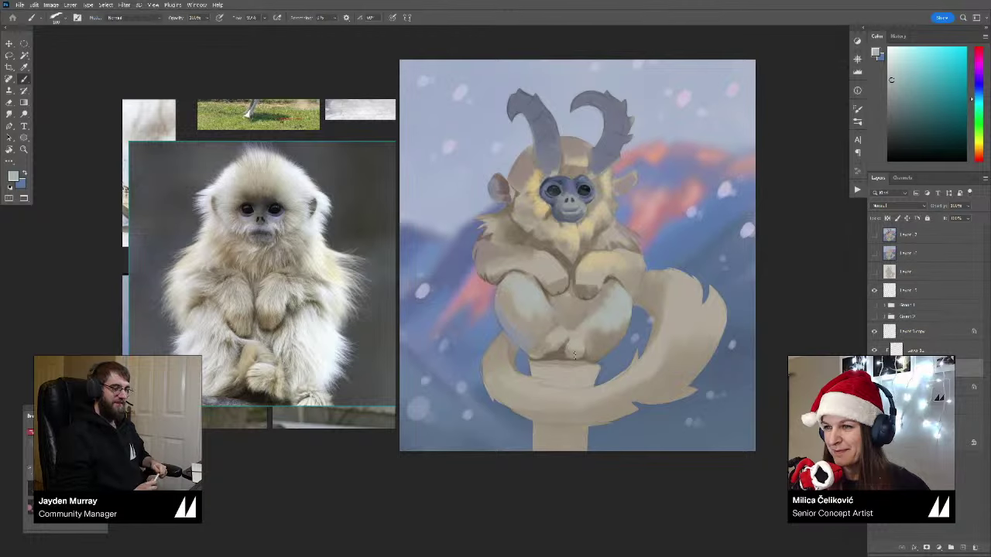
pyautogui.moveTo(586, 312)
pyautogui.mouseDown()
pyautogui.moveTo(552, 348)
pyautogui.moveTo(604, 333)
pyautogui.moveTo(529, 354)
pyautogui.mouseUp()
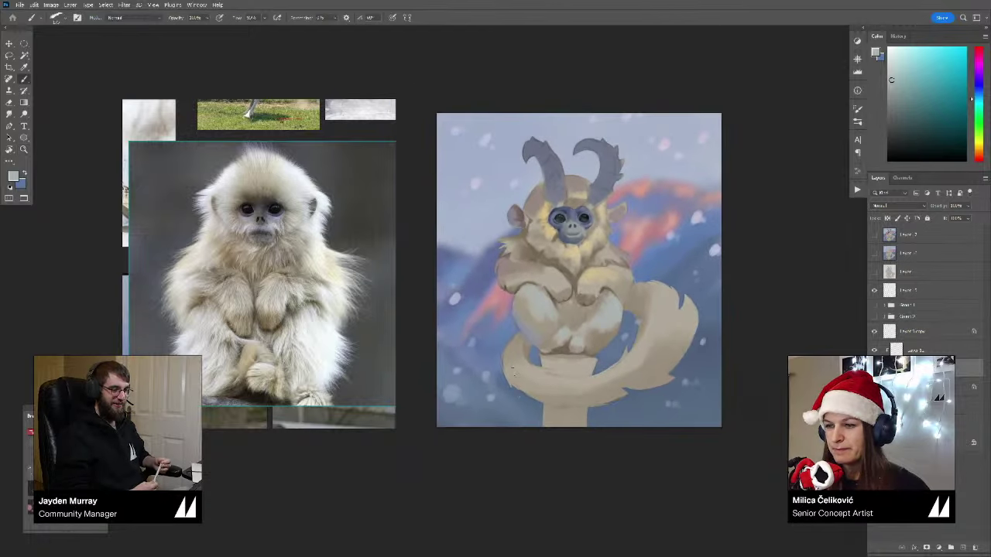
# Step: Paint pale cyan along the tail's lower curve and a light blue tint on the underside of its right end
pyautogui.moveTo(530, 391)
pyautogui.mouseDown()
pyautogui.moveTo(517, 394)
pyautogui.moveTo(621, 396)
pyautogui.mouseUp()
pyautogui.press(']')
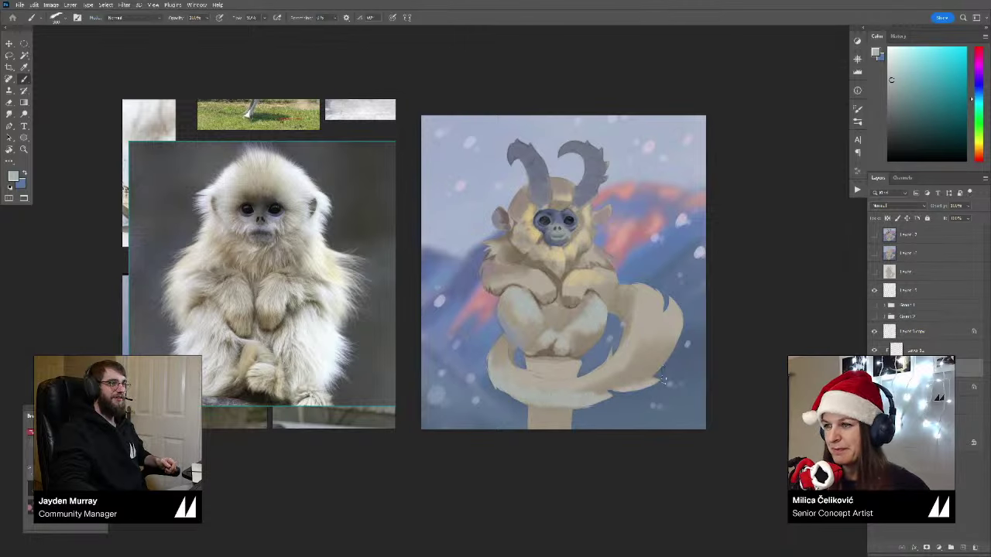
pyautogui.keyDown('alt'); pyautogui.click(655, 267); pyautogui.keyUp('alt')
pyautogui.keyDown('alt'); pyautogui.click(638, 388); pyautogui.keyUp('alt')
pyautogui.moveTo(642, 384)
pyautogui.mouseDown()
pyautogui.moveTo(663, 369)
pyautogui.moveTo(550, 409)
pyautogui.moveTo(569, 403)
pyautogui.moveTo(515, 408)
pyautogui.mouseUp()
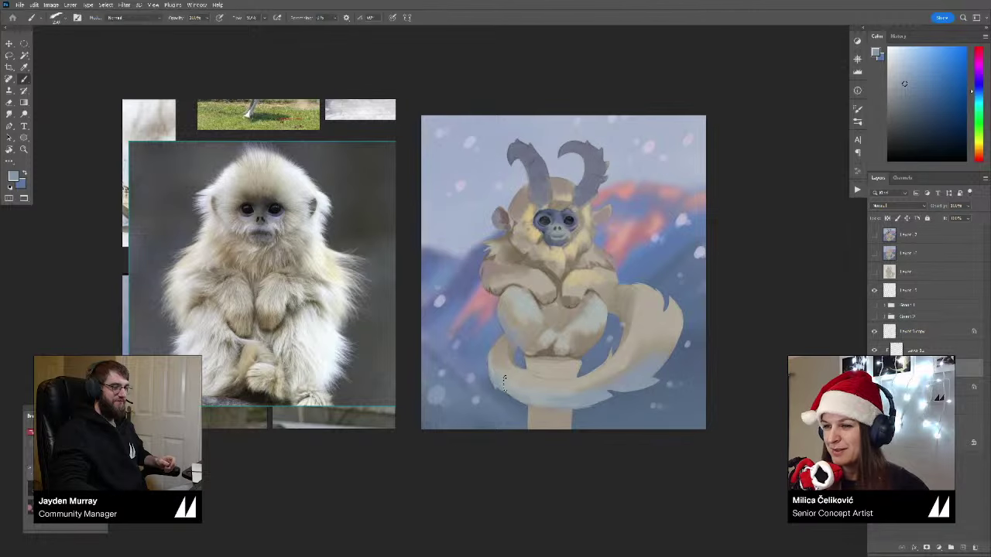
# Step: Sample blue-grey and brown tones to cool the left thigh's outer edge and darken the tail where it curls in below the thigh
pyautogui.moveTo(595, 378)
pyautogui.mouseDown()
pyautogui.moveTo(569, 402)
pyautogui.moveTo(608, 371)
pyautogui.mouseUp()
pyautogui.moveTo(544, 347); pyautogui.dragTo(562, 371)
pyautogui.moveTo(501, 340); pyautogui.dragTo(513, 336)
pyautogui.keyDown('alt'); pyautogui.click(473, 353); pyautogui.keyUp('alt')
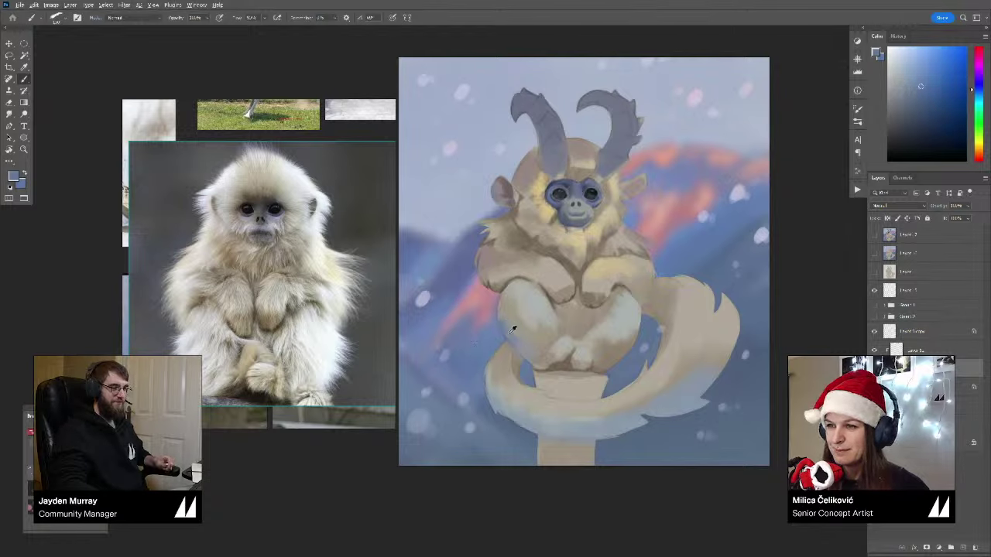
pyautogui.keyDown('alt'); pyautogui.click(502, 325); pyautogui.keyUp('alt')
pyautogui.keyDown('alt'); pyautogui.click(501, 314); pyautogui.keyUp('alt')
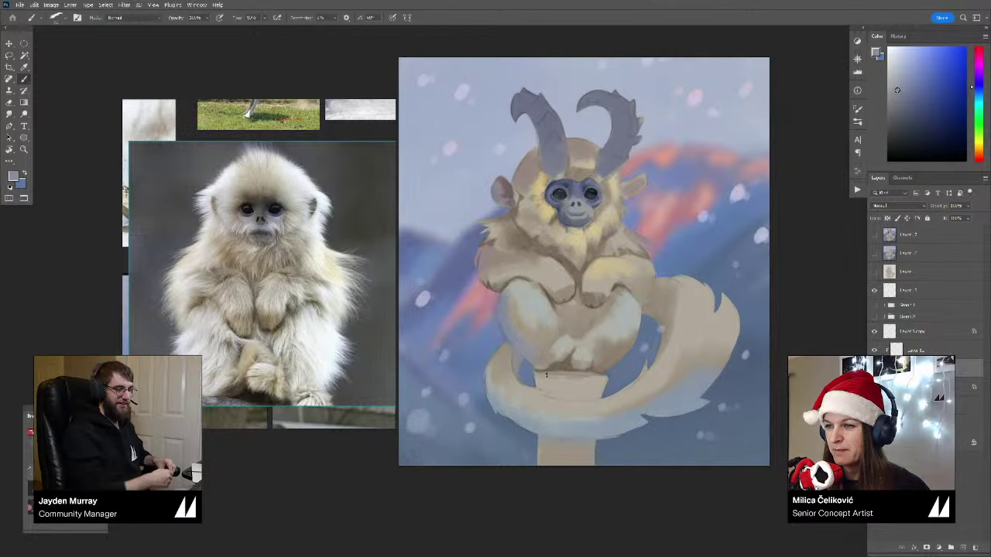
pyautogui.keyDown('alt'); pyautogui.click(517, 362); pyautogui.keyUp('alt')
pyautogui.moveTo(515, 360); pyautogui.dragTo(519, 381)
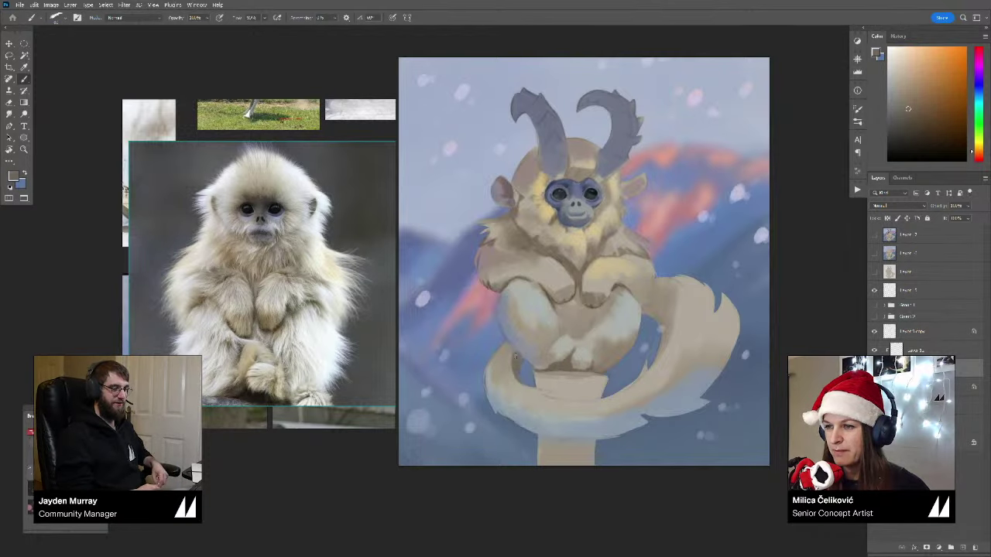
# Step: Flip the canvas horizontally to view the whole painting mirrored
pyautogui.hotkey('ctrl', '-')
pyautogui.hotkey('ctrl', '-')
pyautogui.hotkey('ctrl', '-')
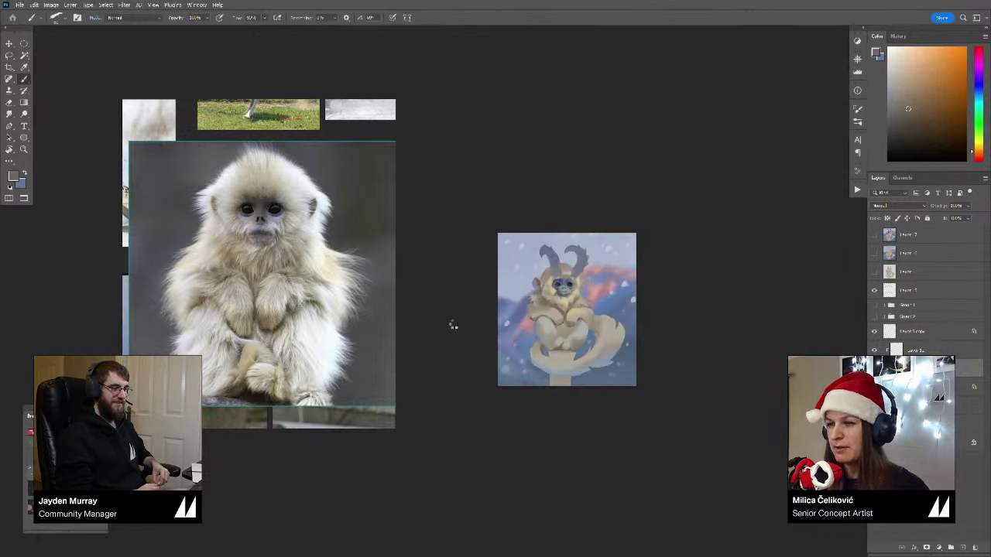
pyautogui.hotkey('ctrl', 'shift', 'h')
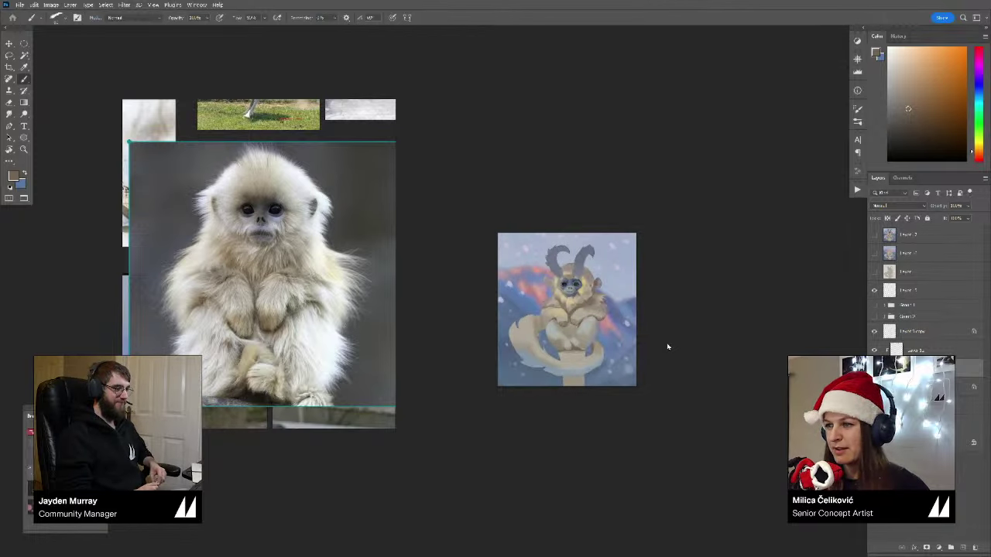
pyautogui.press('z')
pyautogui.moveTo(540, 333)
pyautogui.mouseDown()
pyautogui.moveTo(575, 370)
pyautogui.moveTo(541, 376)
pyautogui.mouseUp()
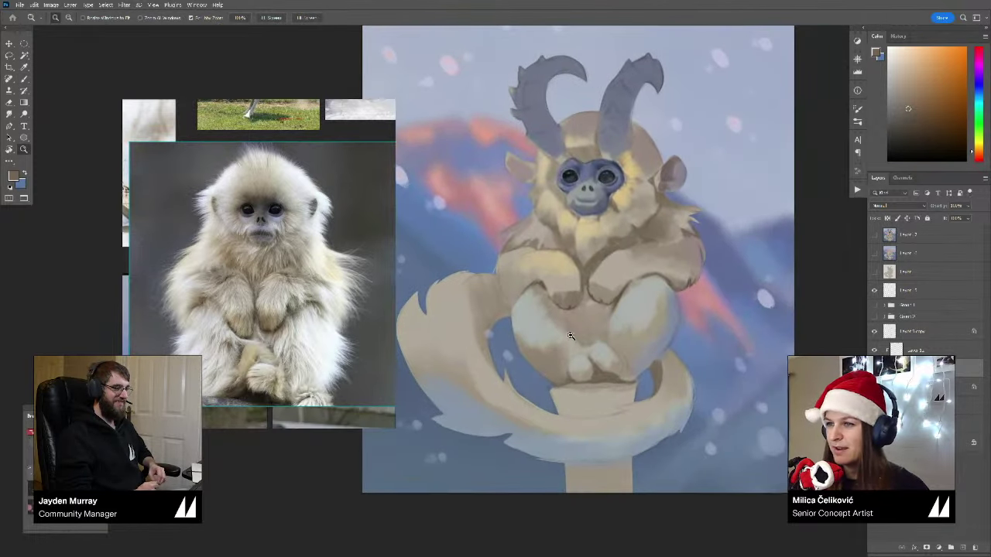
pyautogui.moveTo(571, 336)
pyautogui.mouseDown()
pyautogui.moveTo(564, 357)
pyautogui.moveTo(550, 359)
pyautogui.mouseUp()
pyautogui.press('b')
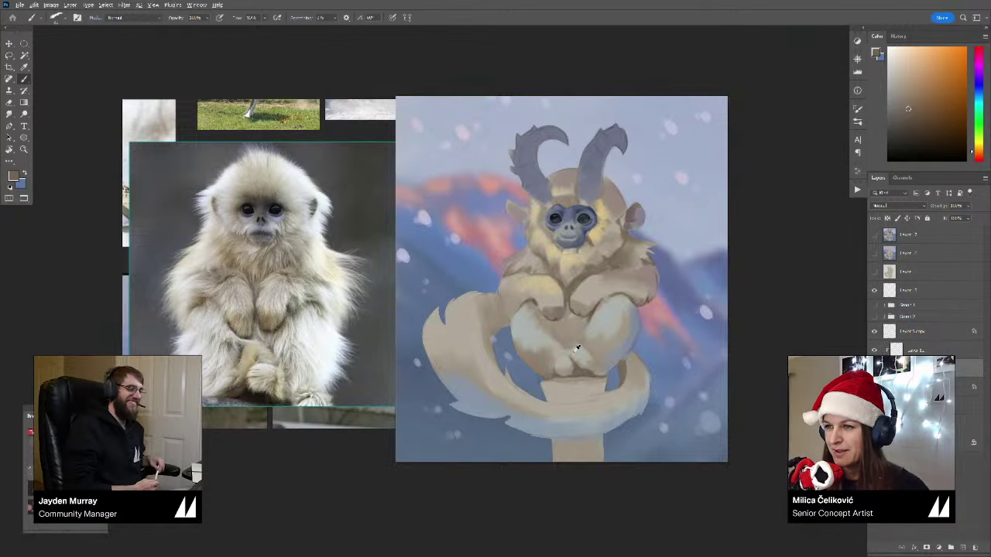
pyautogui.moveTo(675, 366); pyautogui.dragTo(661, 364)
pyautogui.press('z')
pyautogui.moveTo(489, 344); pyautogui.dragTo(527, 343)
pyautogui.press('b')
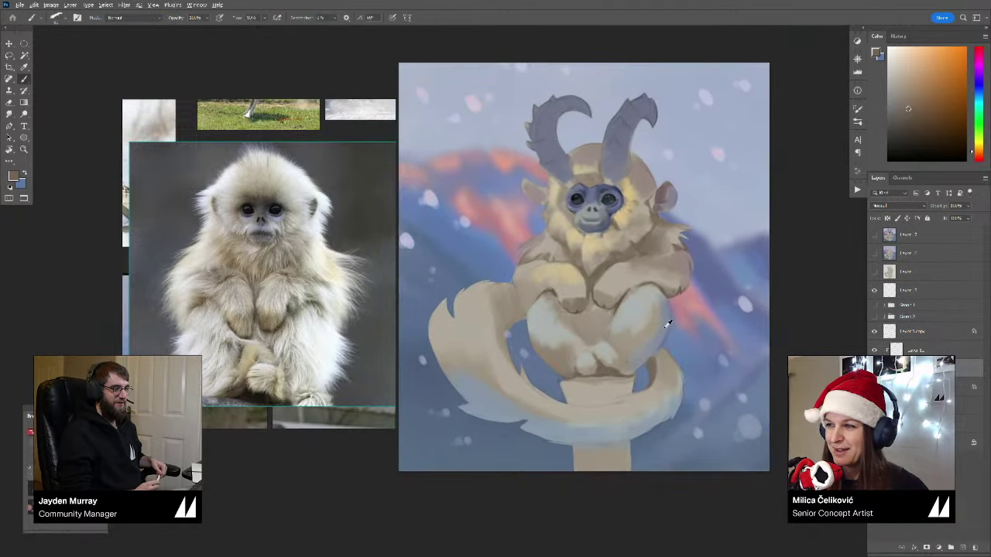
# Step: Sample blue-grey and beige-brown tones and paint a soft brown shadow on the tail's base beside the elbow
pyautogui.keyDown('alt'); pyautogui.click(668, 324); pyautogui.keyUp('alt')
pyautogui.moveTo(643, 221); pyautogui.dragTo(629, 223)
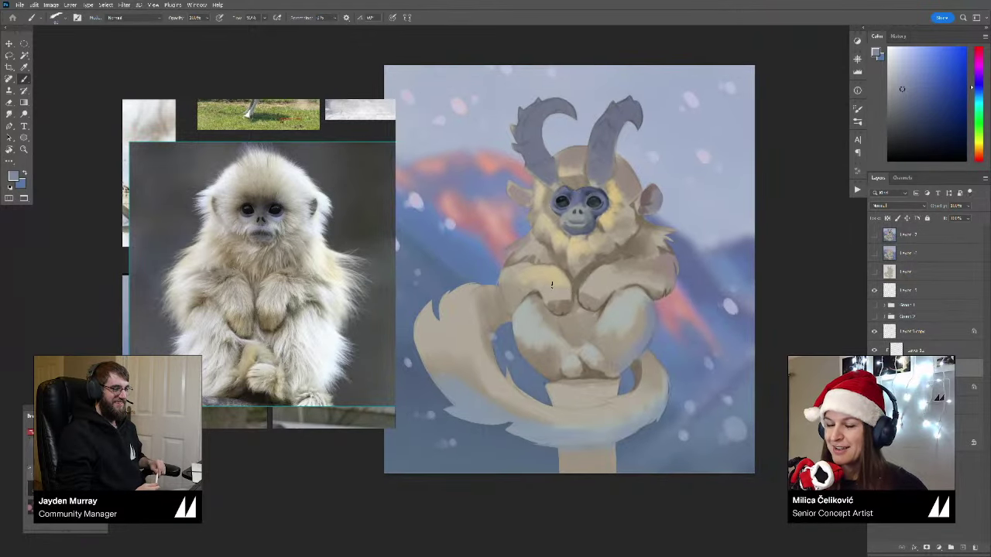
pyautogui.keyDown('alt'); pyautogui.click(669, 245); pyautogui.keyUp('alt')
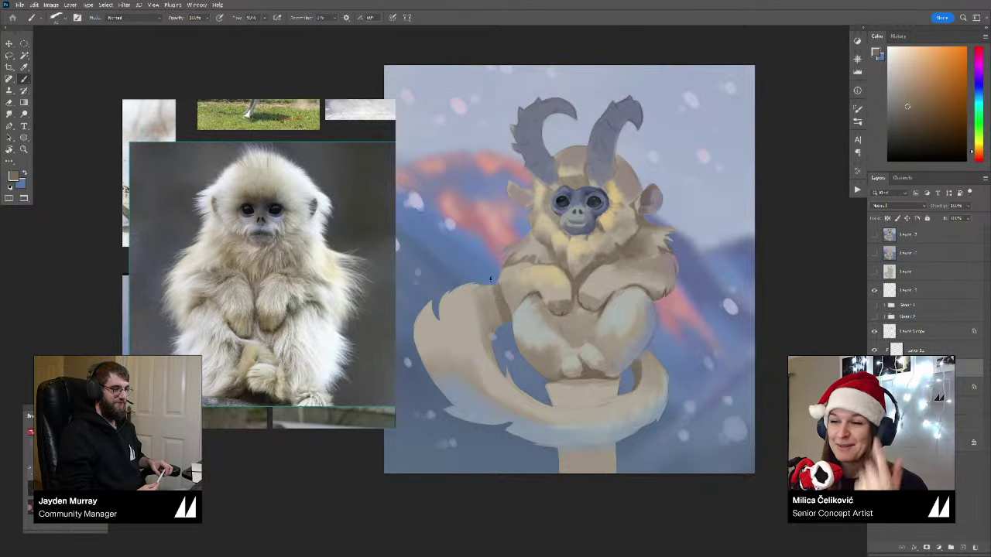
pyautogui.keyDown('alt'); pyautogui.click(499, 299); pyautogui.keyUp('alt')
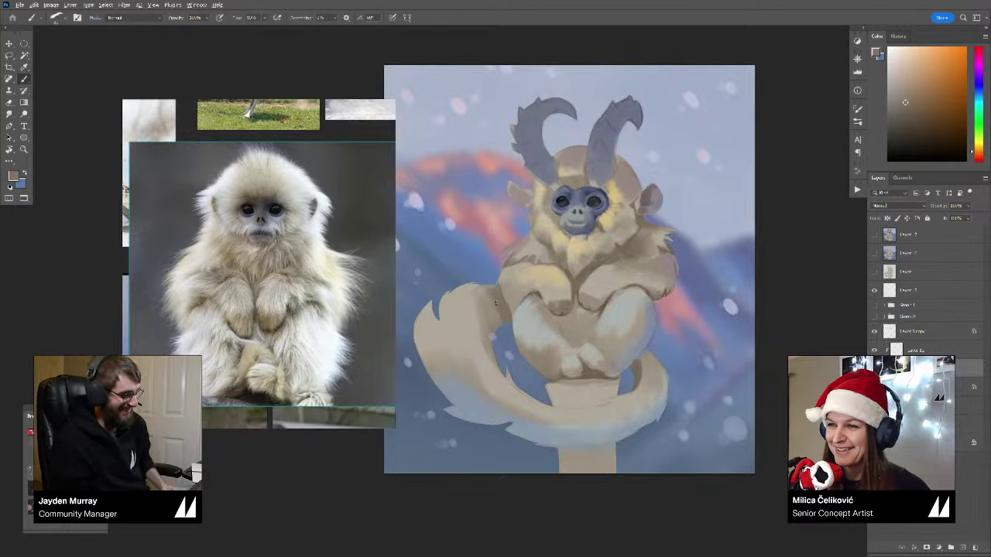
pyautogui.keyDown('alt'); pyautogui.click(494, 305); pyautogui.keyUp('alt')
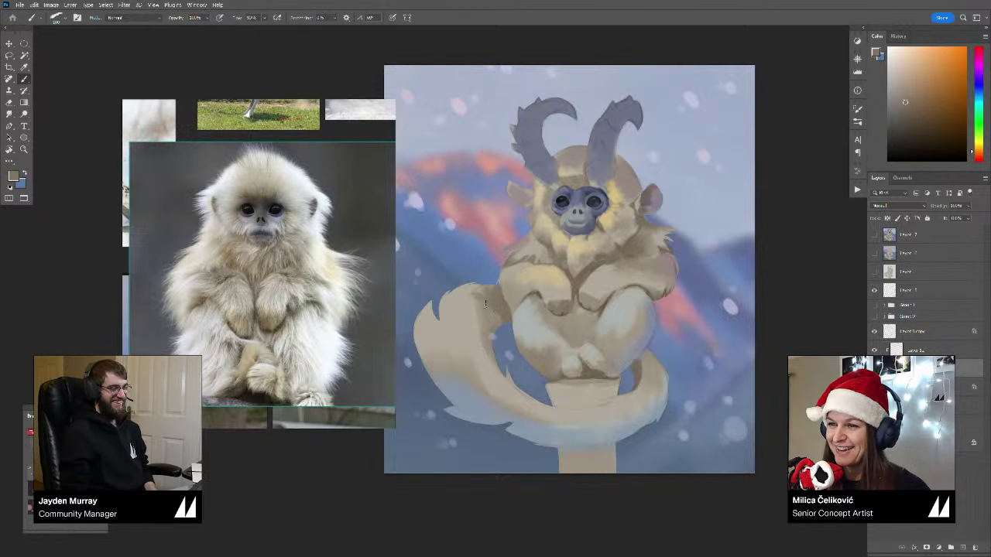
pyautogui.keyDown('alt'); pyautogui.click(489, 311); pyautogui.keyUp('alt')
pyautogui.keyDown('alt'); pyautogui.click(495, 311); pyautogui.keyUp('alt')
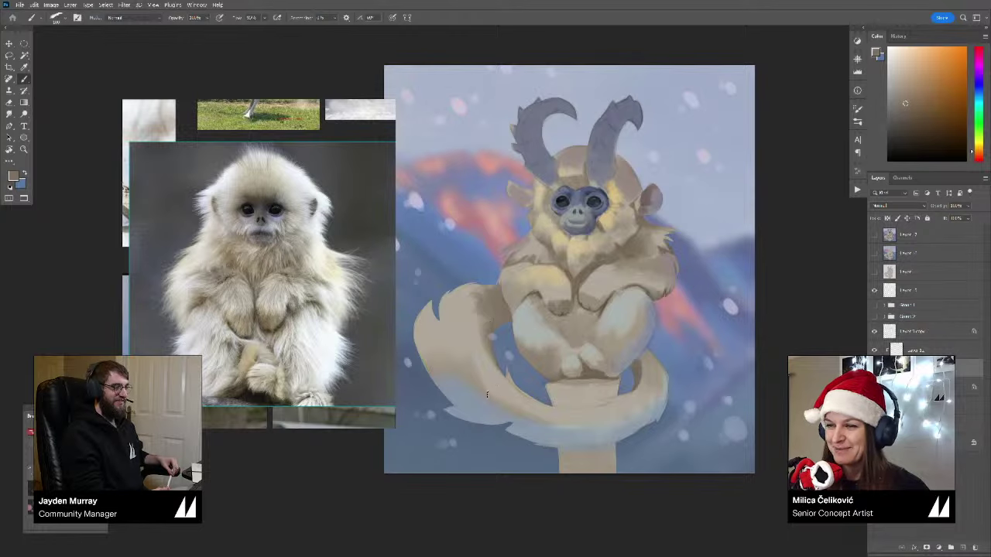
# Step: Paint brown fur shading down the middle of the tail's large outer curve and blend it with sampled beige tones
pyautogui.press('r')
pyautogui.moveTo(487, 395)
pyautogui.mouseDown()
pyautogui.moveTo(522, 256)
pyautogui.moveTo(509, 229)
pyautogui.moveTo(488, 263)
pyautogui.mouseUp()
pyautogui.press('[')
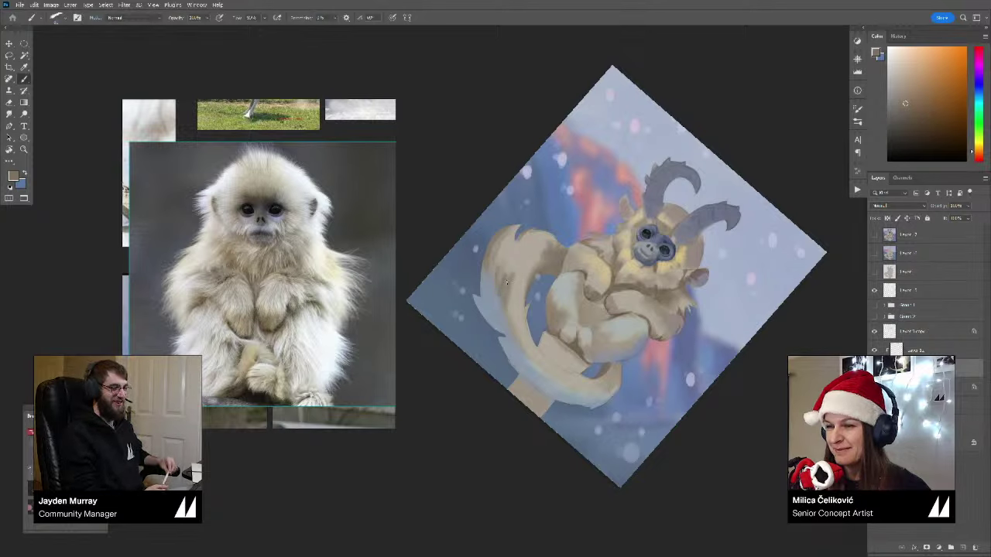
pyautogui.keyDown('alt'); pyautogui.click(510, 319); pyautogui.keyUp('alt')
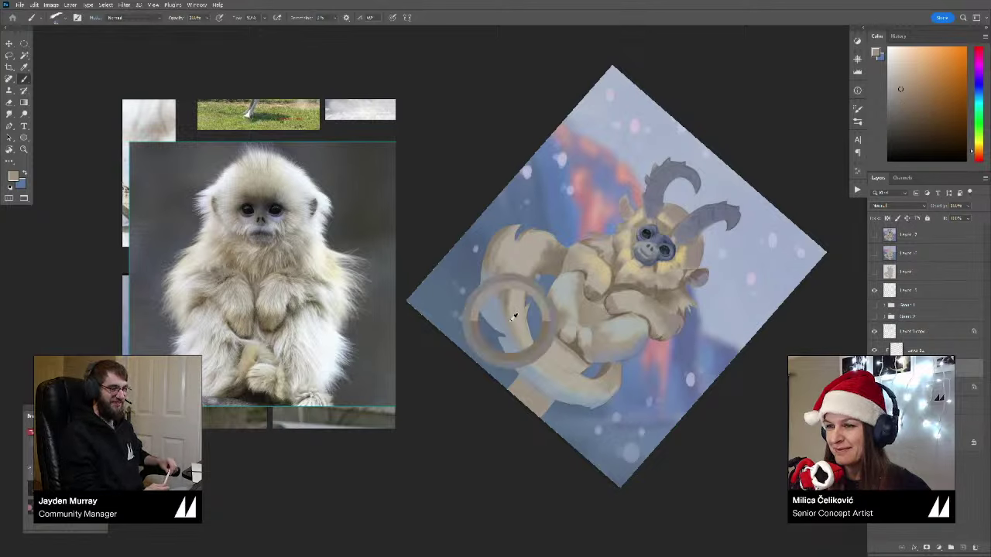
pyautogui.keyDown('alt'); pyautogui.click(492, 269); pyautogui.keyUp('alt')
pyautogui.keyDown('alt'); pyautogui.click(505, 289); pyautogui.keyUp('alt')
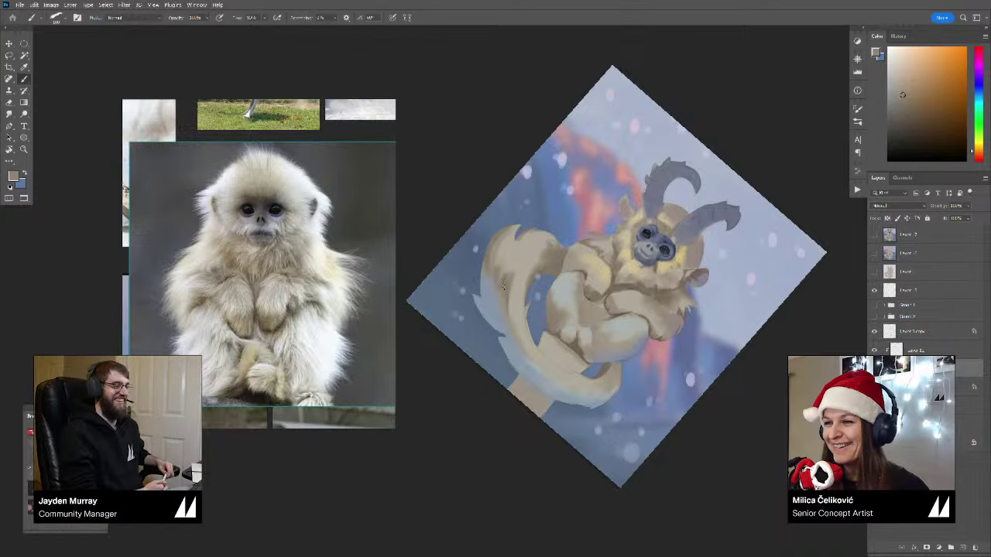
pyautogui.press(']')
pyautogui.press(']')
pyautogui.press(']')
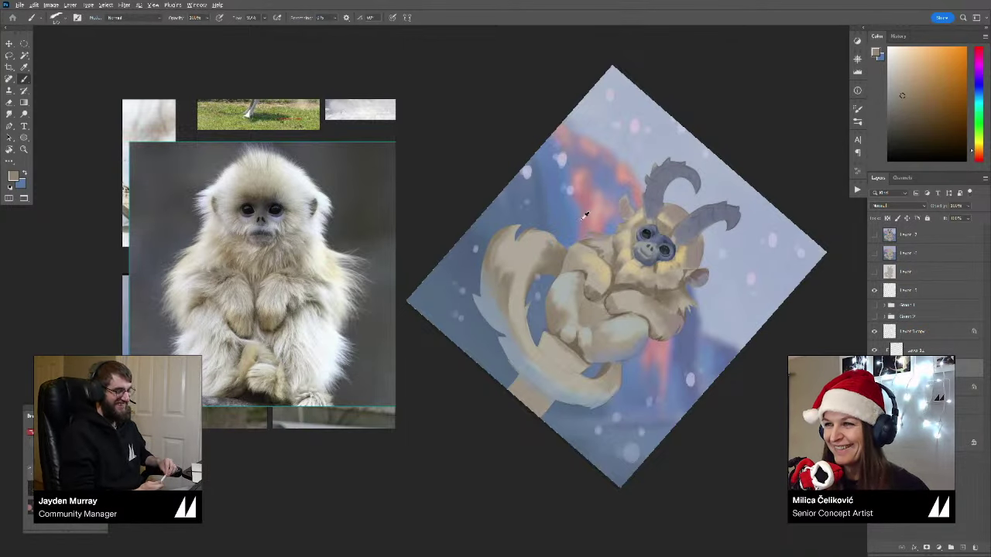
# Step: Sample mauve-grey tones and blend them into the shaded outer edge of the tail's large curve
pyautogui.keyDown('alt'); pyautogui.click(582, 218); pyautogui.keyUp('alt')
pyautogui.keyDown('alt'); pyautogui.click(501, 288); pyautogui.keyUp('alt')
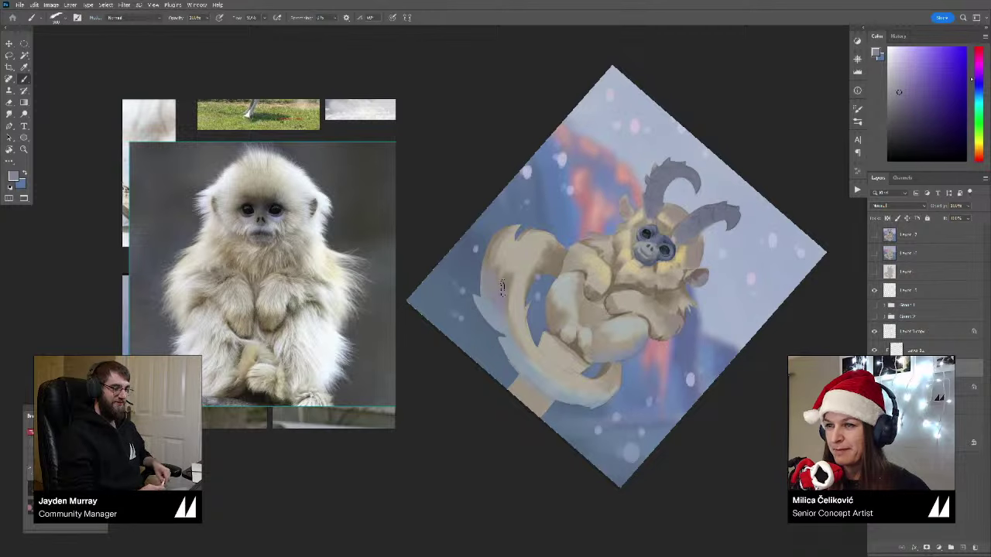
pyautogui.keyDown('alt'); pyautogui.click(509, 288); pyautogui.keyUp('alt')
pyautogui.keyDown('alt'); pyautogui.click(515, 311); pyautogui.keyUp('alt')
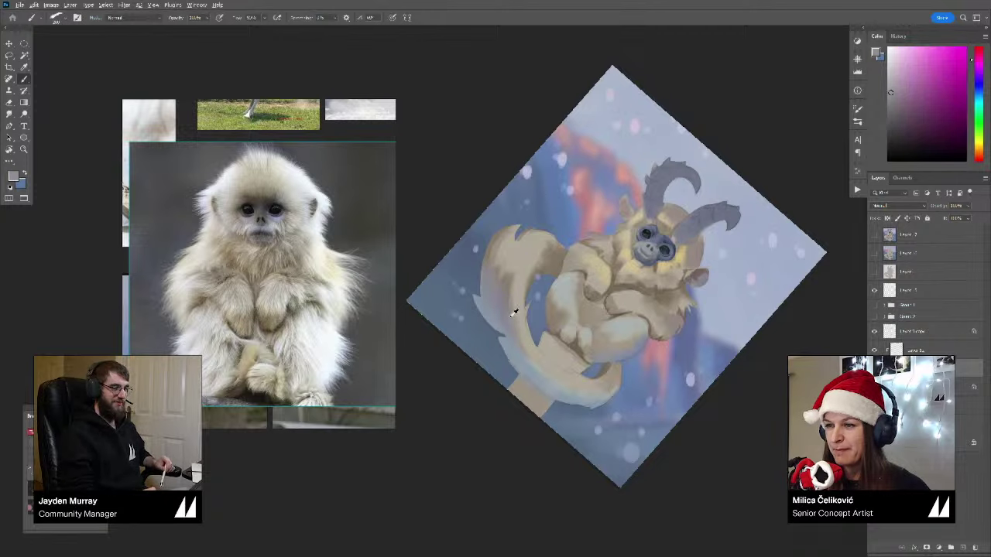
pyautogui.keyDown('alt'); pyautogui.click(525, 339); pyautogui.keyUp('alt')
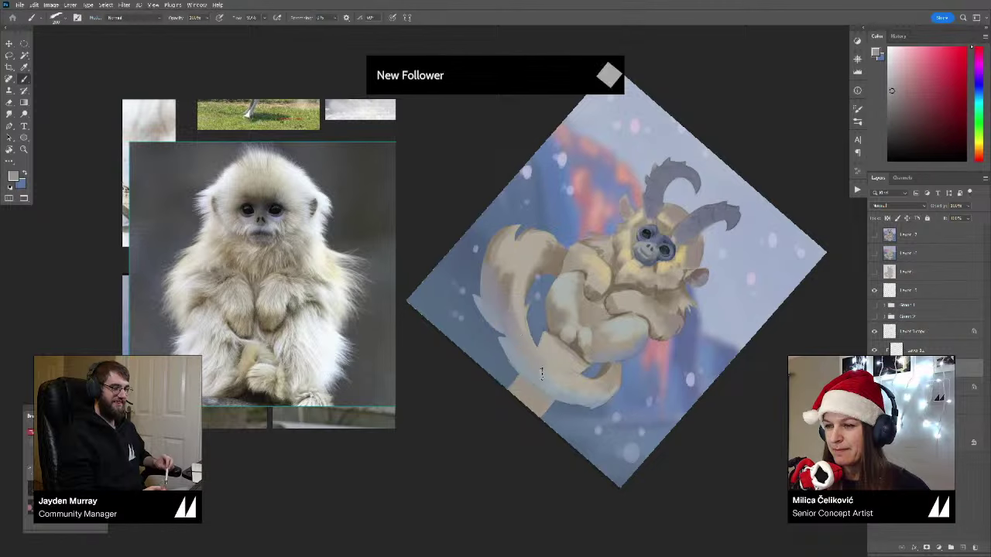
# Step: Sample light warm greys and soften the shading along the tail's lower curve in front of the post
pyautogui.press('r')
pyautogui.moveTo(625, 405); pyautogui.dragTo(685, 308)
pyautogui.keyDown('alt'); pyautogui.click(640, 319); pyautogui.keyUp('alt')
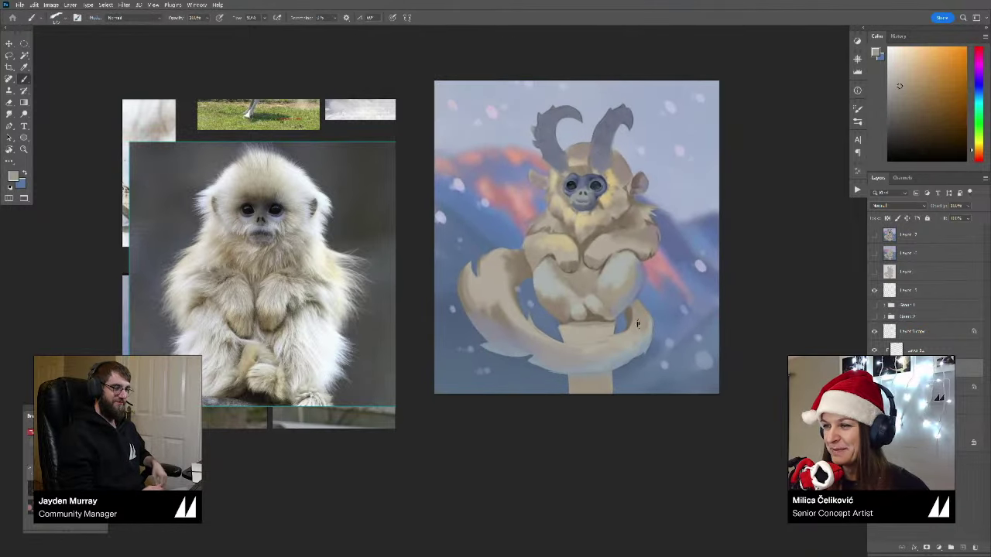
pyautogui.keyDown('alt'); pyautogui.click(595, 353); pyautogui.keyUp('alt')
pyautogui.press('z')
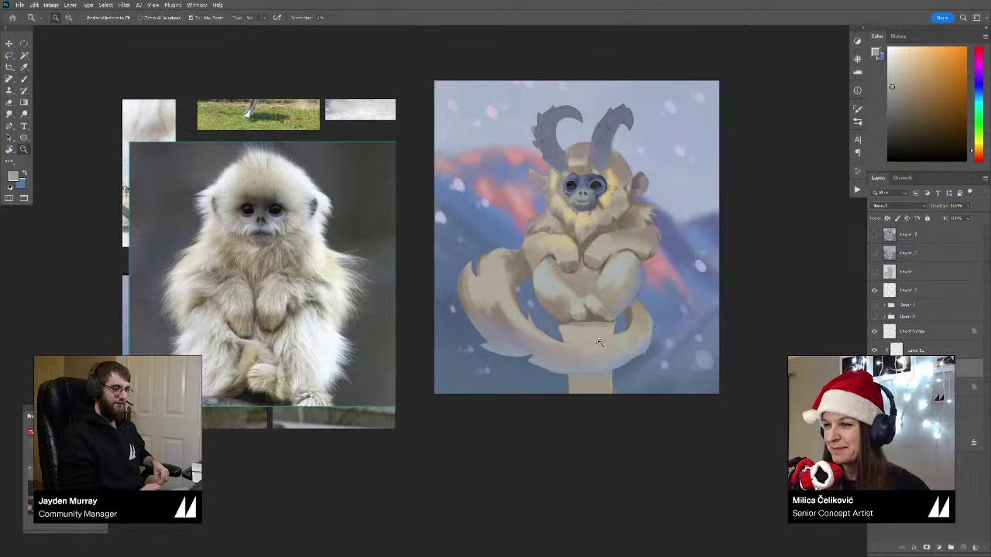
pyautogui.keyDown('alt'); pyautogui.click(589, 357); pyautogui.keyUp('alt')
pyautogui.click(589, 356)
pyautogui.press('b')
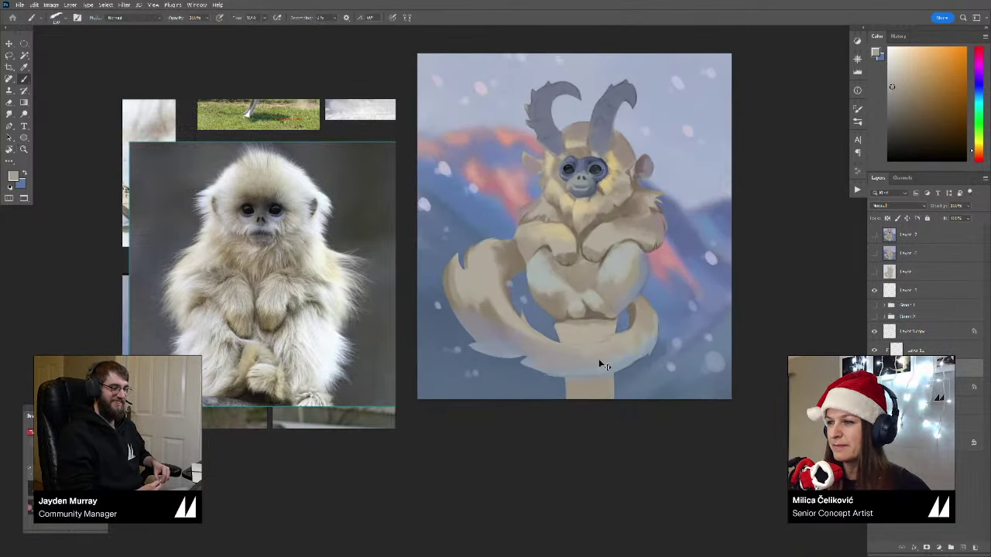
# Step: Pick a medium brown and paint over the beige wooden post, both beneath the feet and below the tail
pyautogui.hotkey('ctrl', 'shift', 'alt', 'n')
pyautogui.press('r')
pyautogui.moveTo(694, 359); pyautogui.dragTo(705, 351)
pyautogui.press('b')
pyautogui.keyDown('alt'); pyautogui.click(607, 337); pyautogui.keyUp('alt')
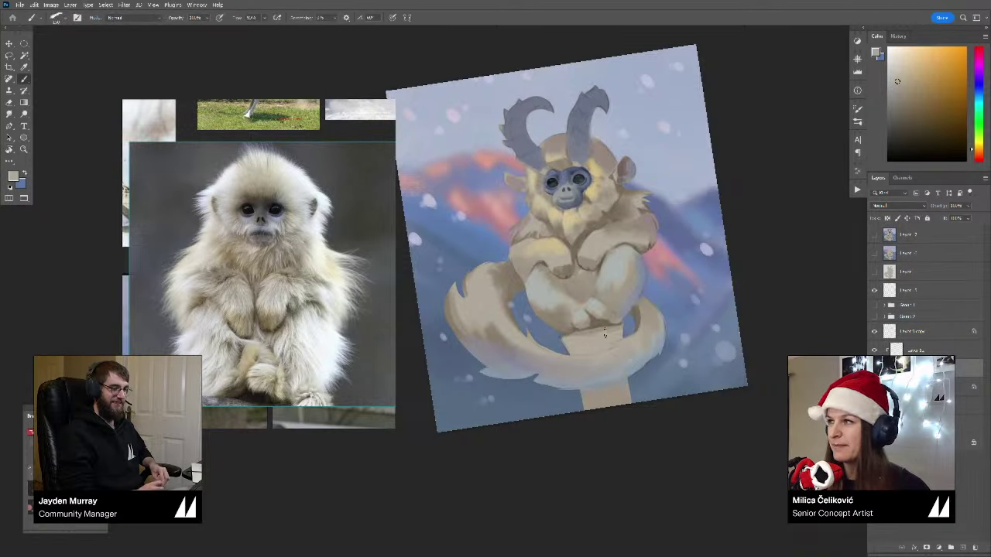
pyautogui.click(976, 147)
pyautogui.click(902, 95)
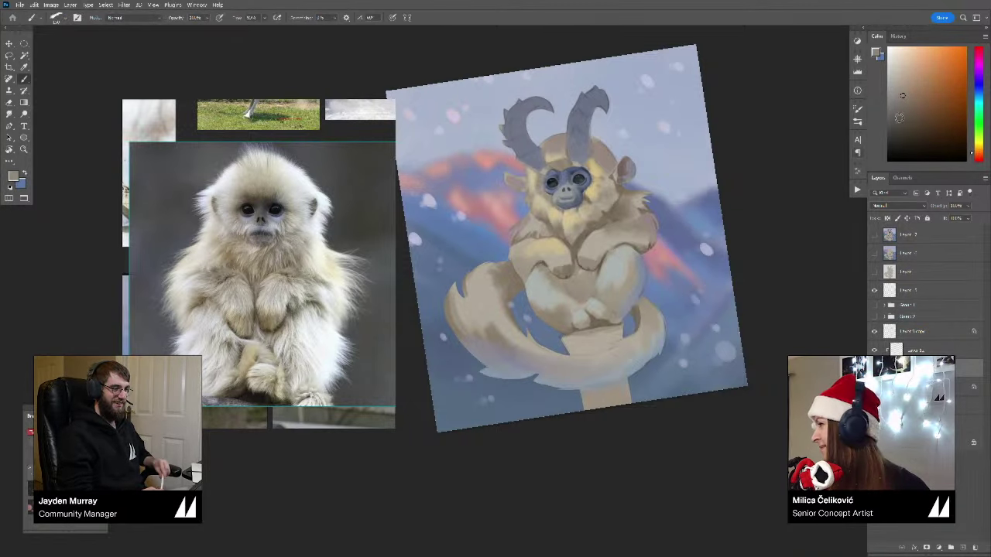
pyautogui.moveTo(654, 260); pyautogui.dragTo(652, 268)
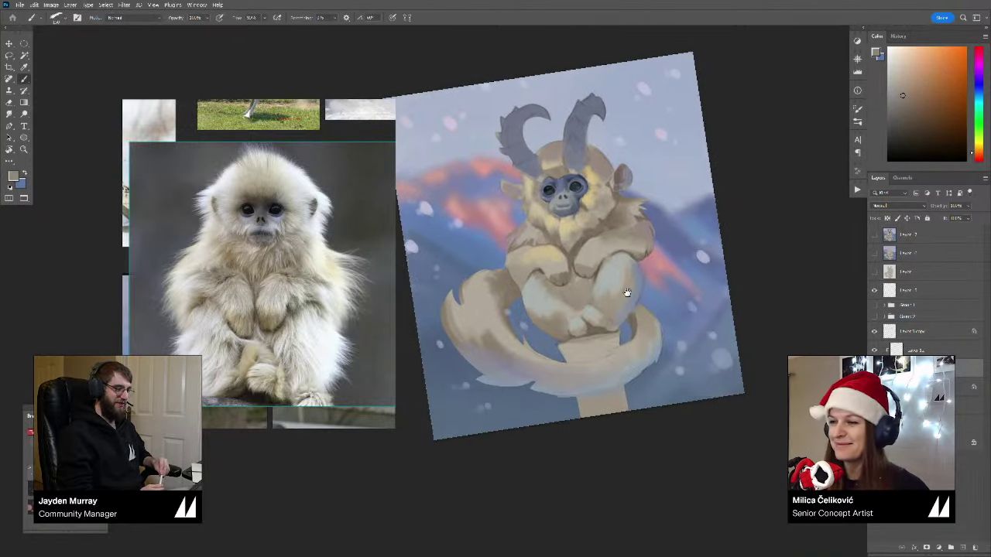
pyautogui.click(913, 107)
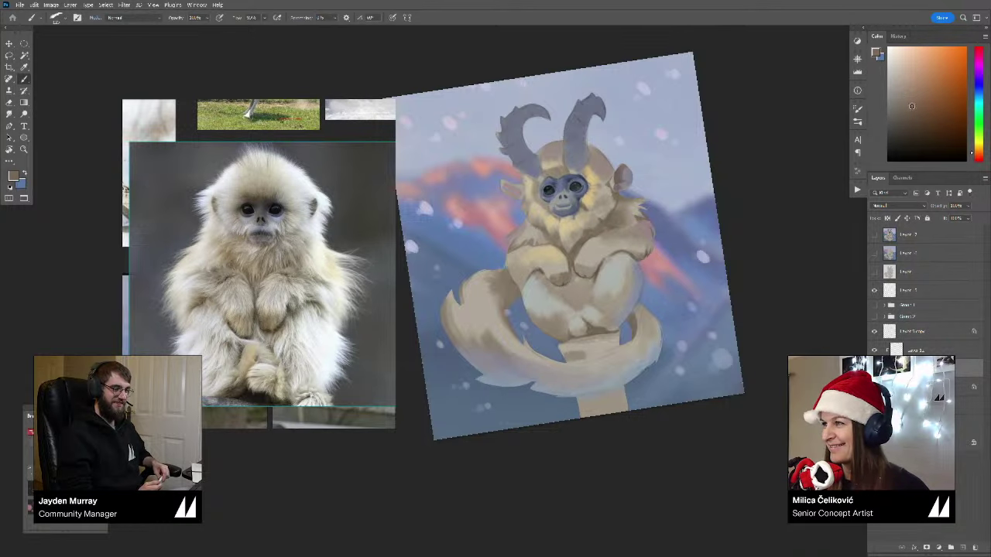
pyautogui.moveTo(565, 352)
pyautogui.mouseDown()
pyautogui.moveTo(581, 357)
pyautogui.moveTo(619, 336)
pyautogui.mouseUp()
pyautogui.keyDown('alt'); pyautogui.click(579, 351); pyautogui.keyUp('alt')
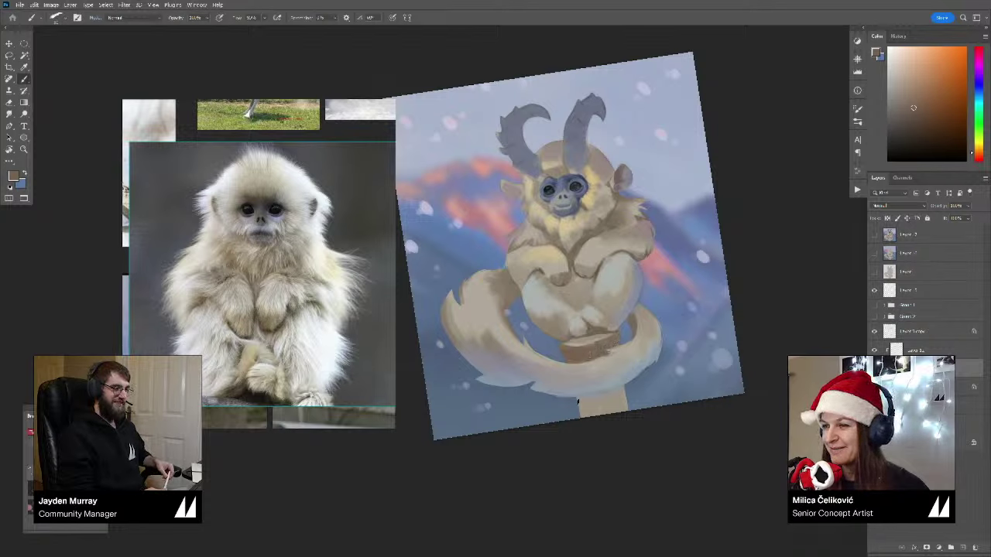
pyautogui.moveTo(578, 401)
pyautogui.mouseDown()
pyautogui.moveTo(614, 395)
pyautogui.moveTo(566, 403)
pyautogui.moveTo(628, 384)
pyautogui.moveTo(591, 413)
pyautogui.mouseUp()
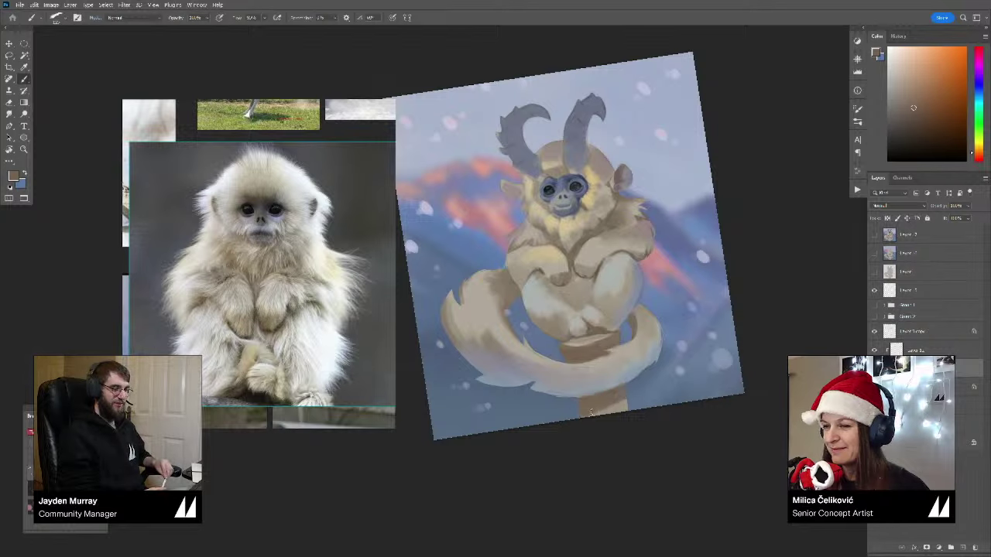
# Step: Pick a dark brown and paint shadows along the post's side edges below the tail and under its top surface
pyautogui.click(917, 131)
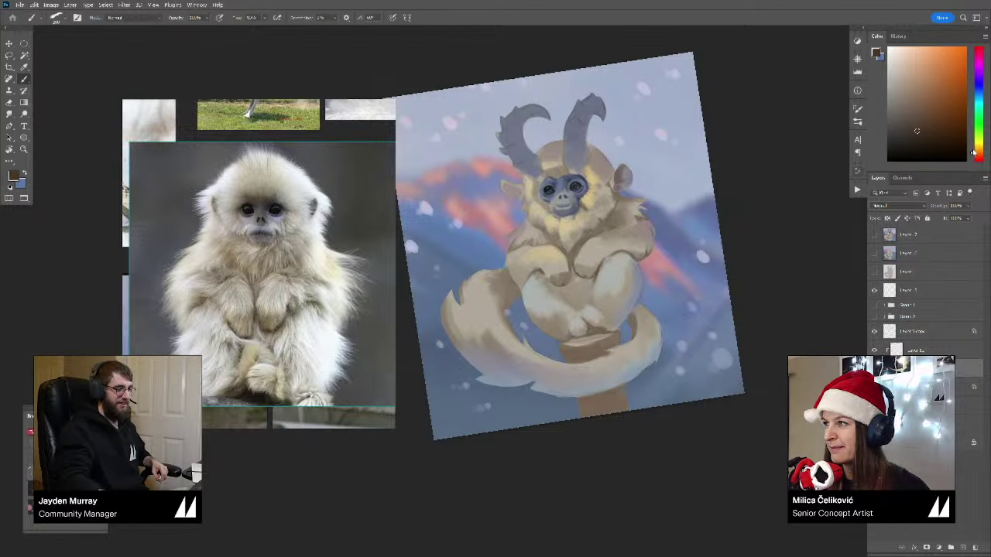
pyautogui.moveTo(574, 400); pyautogui.dragTo(587, 434)
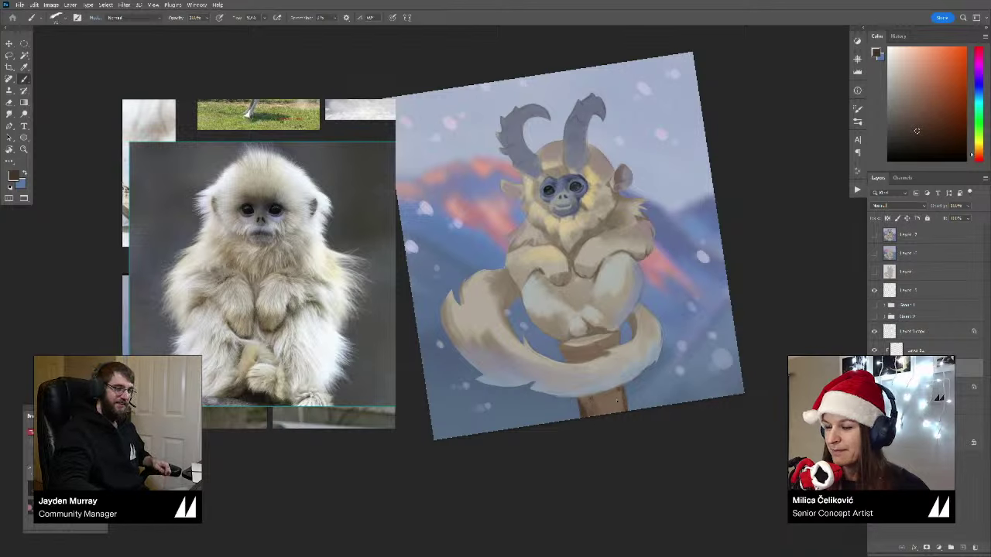
pyautogui.moveTo(617, 399); pyautogui.dragTo(624, 411)
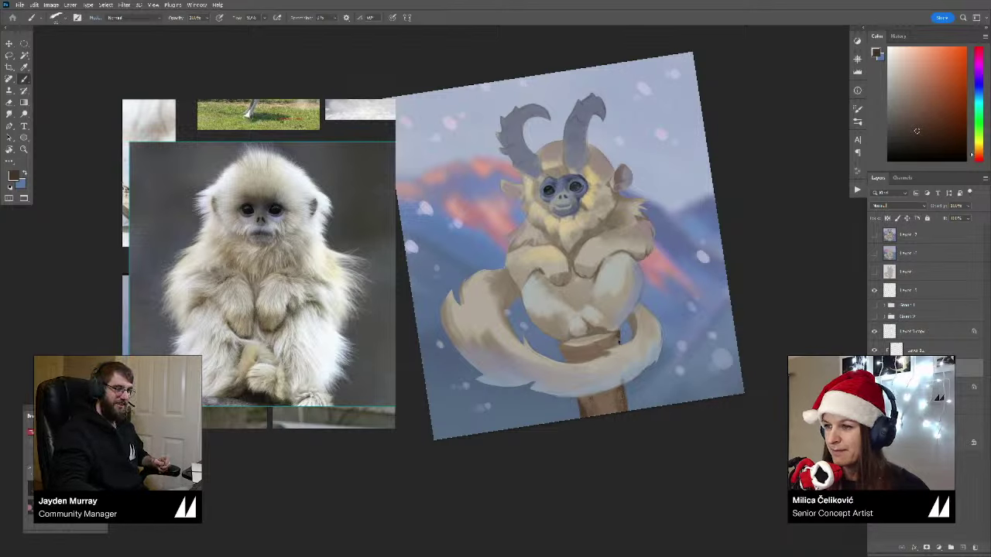
pyautogui.moveTo(562, 347)
pyautogui.mouseDown()
pyautogui.moveTo(574, 351)
pyautogui.moveTo(569, 362)
pyautogui.mouseUp()
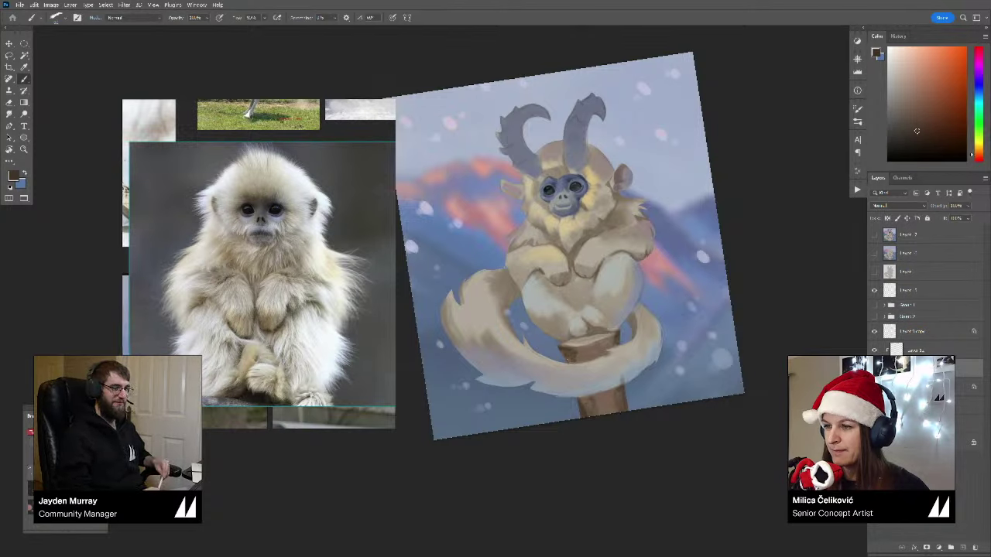
# Step: Blend sampled browns across the post's upper section beneath the feet, and reset the canvas rotation
pyautogui.keyDown('alt'); pyautogui.click(590, 352); pyautogui.keyUp('alt')
pyautogui.keyDown('alt'); pyautogui.click(577, 350); pyautogui.keyUp('alt')
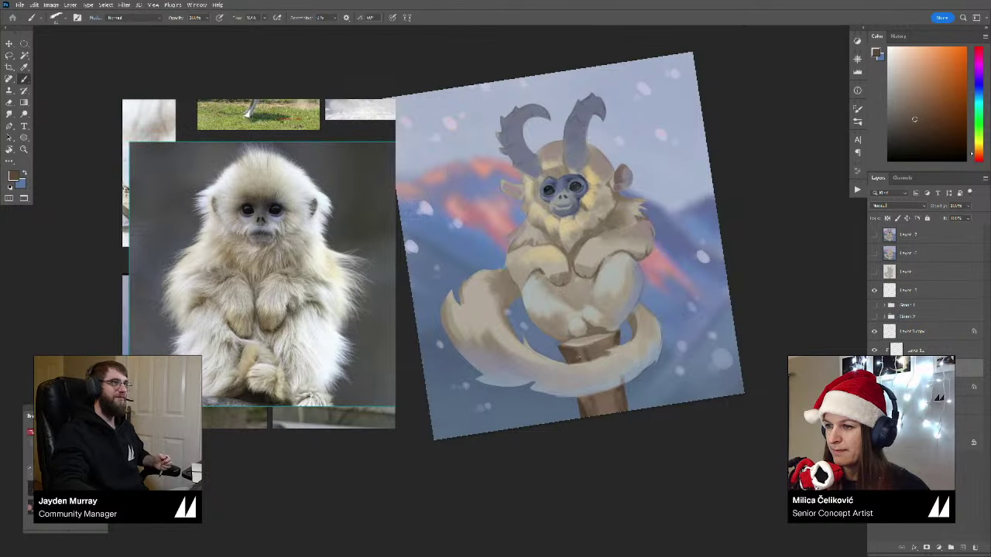
pyautogui.keyDown('alt'); pyautogui.click(582, 353); pyautogui.keyUp('alt')
pyautogui.moveTo(577, 360); pyautogui.dragTo(484, 360)
pyautogui.press('r')
pyautogui.press('Escape')
pyautogui.press('b')
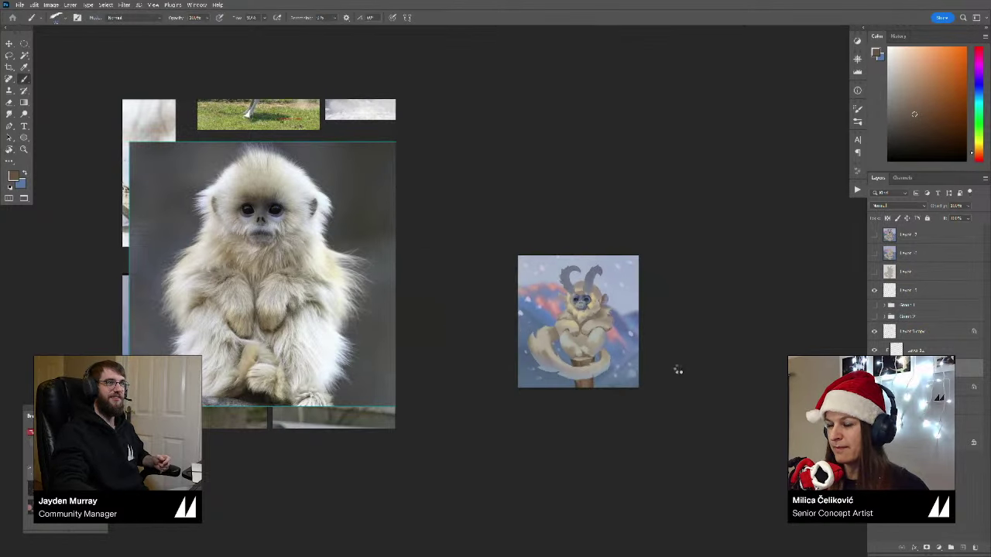
# Step: Sample cool blue-greys and paint soft shadow over the upper inner part of the tail beside the creature's body
pyautogui.press('z')
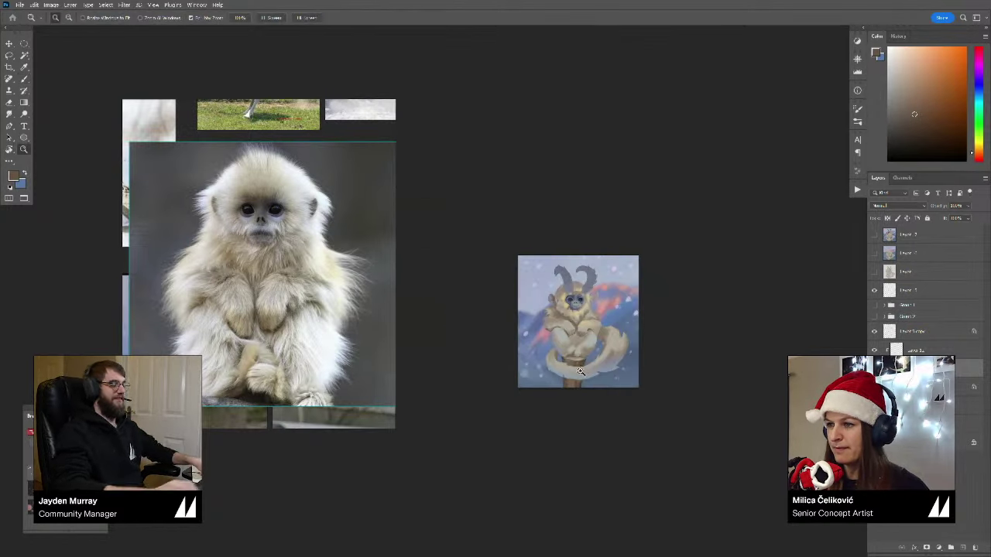
pyautogui.moveTo(580, 365); pyautogui.dragTo(595, 389)
pyautogui.press('b')
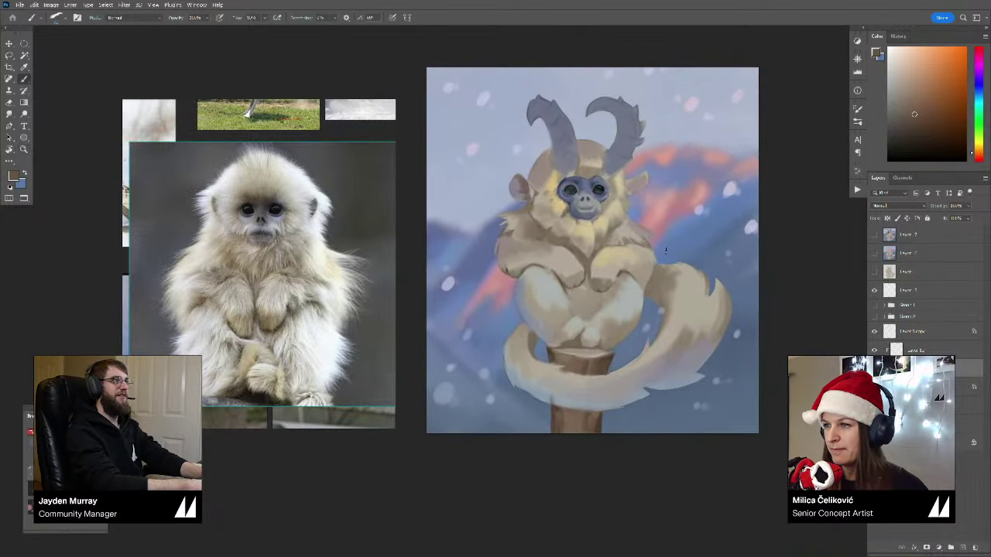
pyautogui.keyDown('alt'); pyautogui.click(657, 270); pyautogui.keyUp('alt')
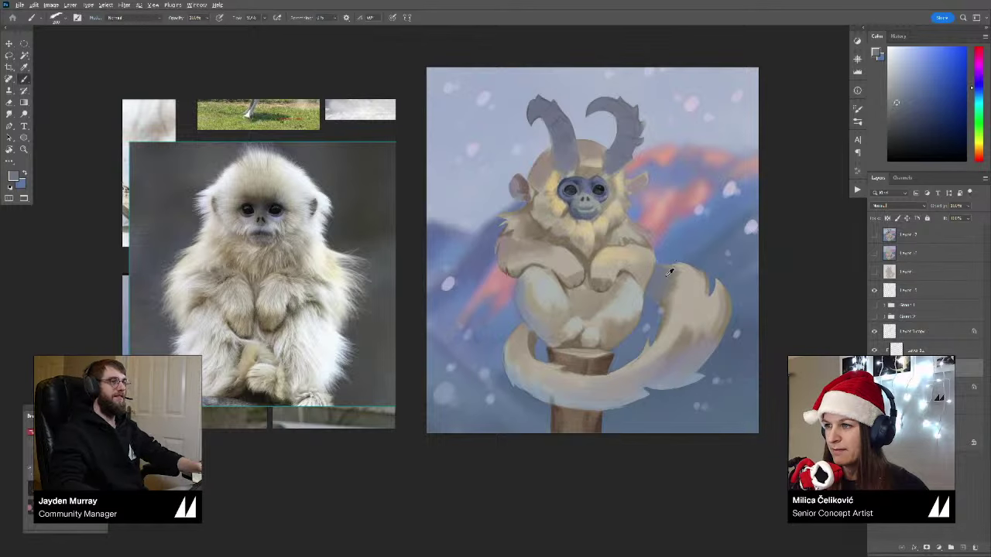
pyautogui.keyDown('alt'); pyautogui.click(662, 282); pyautogui.keyUp('alt')
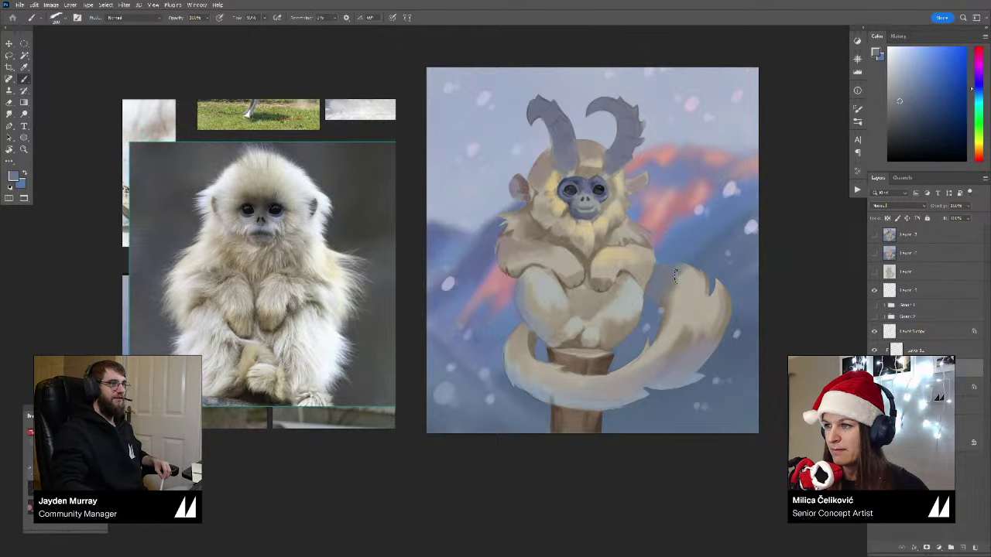
pyautogui.keyDown('alt'); pyautogui.click(665, 285); pyautogui.keyUp('alt')
pyautogui.keyDown('alt'); pyautogui.click(663, 290); pyautogui.keyUp('alt')
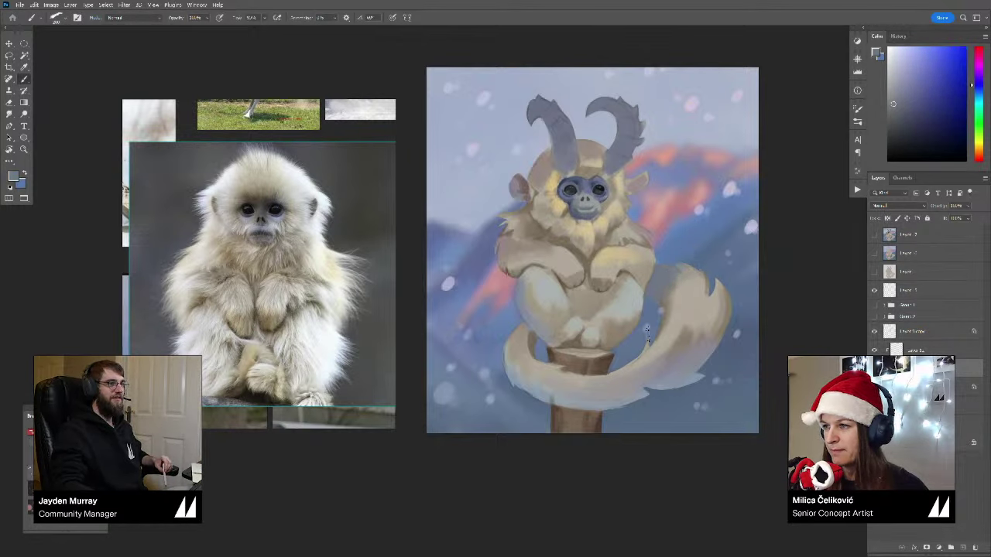
pyautogui.keyDown('alt'); pyautogui.click(652, 294); pyautogui.keyUp('alt')
pyautogui.keyDown('alt'); pyautogui.click(652, 299); pyautogui.keyUp('alt')
pyautogui.moveTo(651, 313); pyautogui.dragTo(657, 294)
pyautogui.press('[')
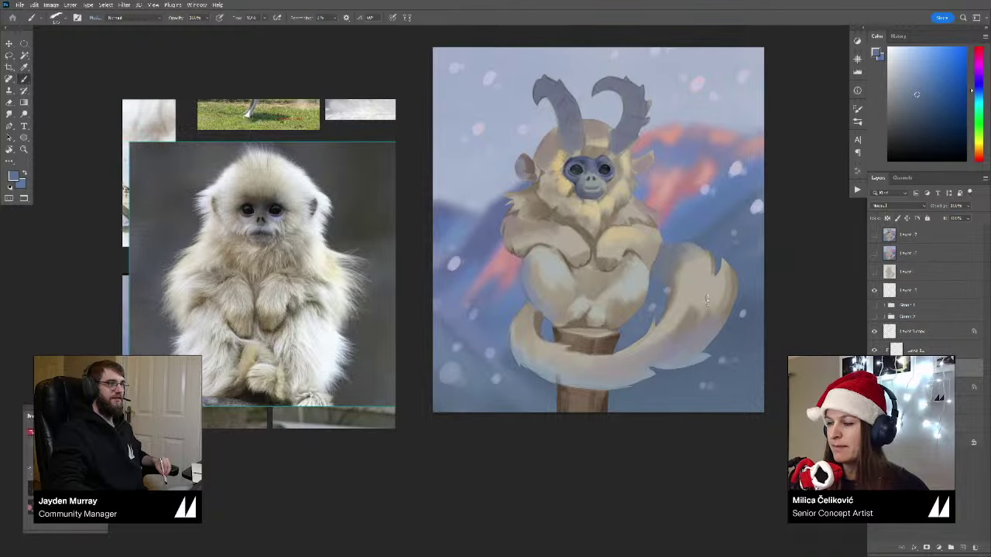
# Step: Sample warm greys and muted beiges from the tail and blend the fur shading across its wide outer curve
pyautogui.scroll(1, 717, 315)
pyautogui.keyDown('alt'); pyautogui.click(731, 288); pyautogui.keyUp('alt')
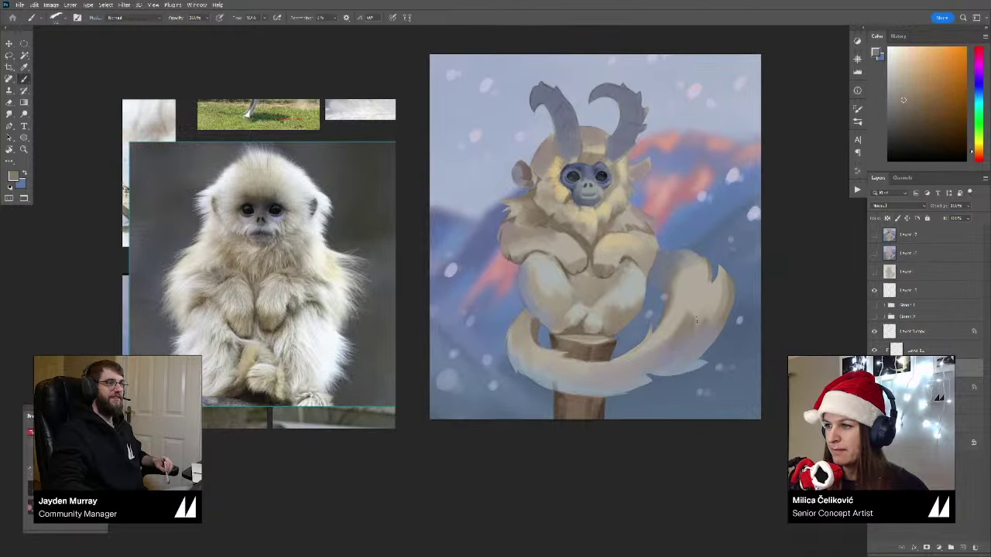
pyautogui.keyDown('alt'); pyautogui.click(683, 345); pyautogui.keyUp('alt')
pyautogui.keyDown('alt'); pyautogui.click(694, 332); pyautogui.keyUp('alt')
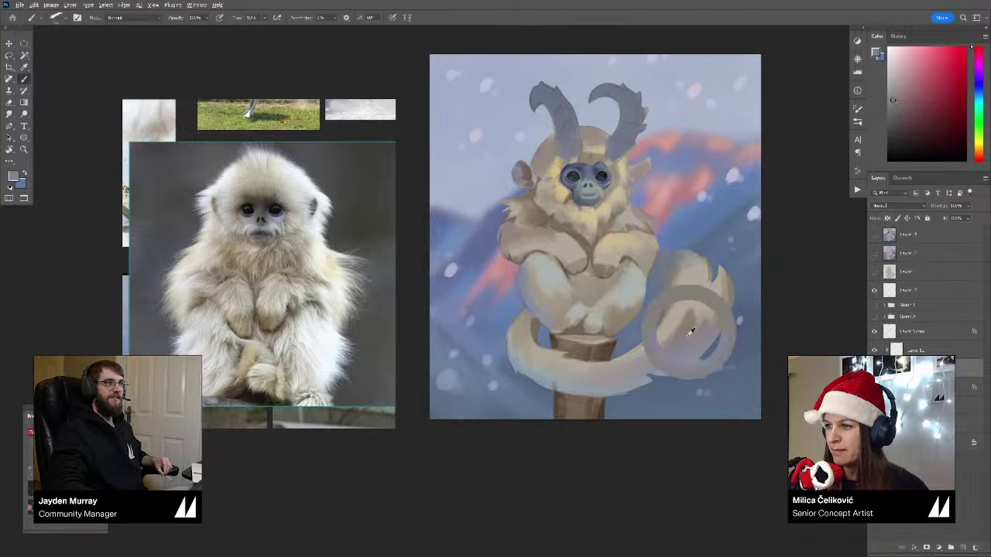
pyautogui.keyDown('alt'); pyautogui.click(695, 314); pyautogui.keyUp('alt')
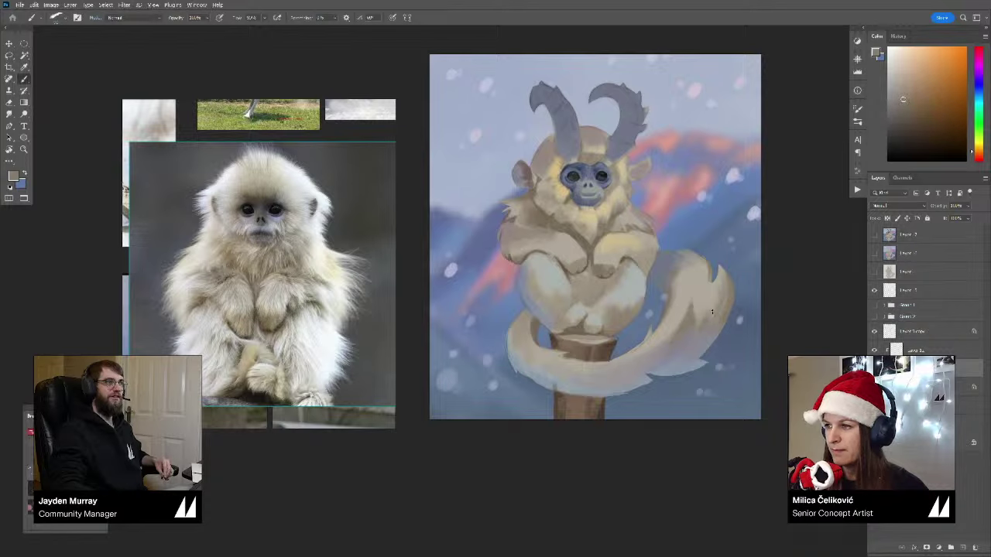
pyautogui.keyDown('alt'); pyautogui.click(713, 304); pyautogui.keyUp('alt')
pyautogui.keyDown('alt'); pyautogui.click(716, 298); pyautogui.keyUp('alt')
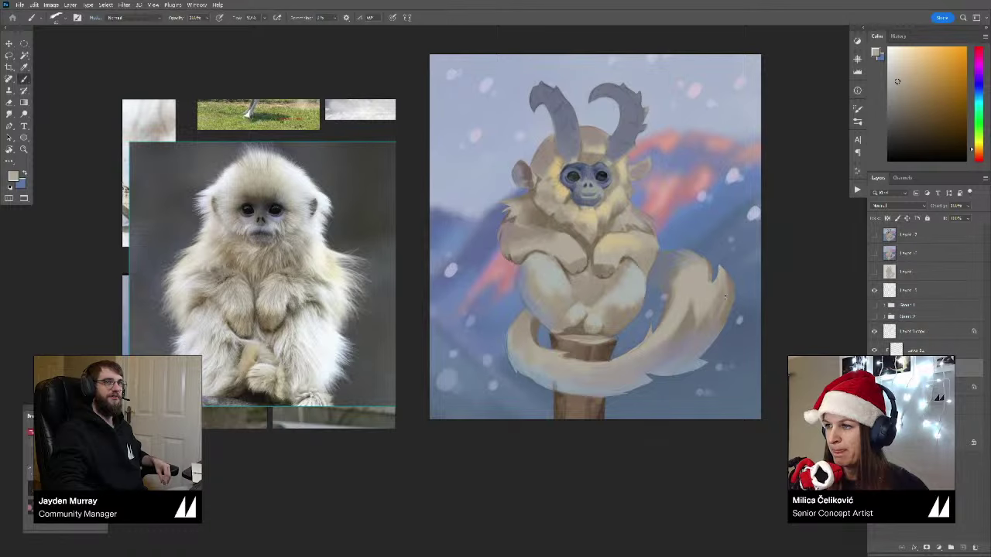
# Step: Paint fur strokes on the creature's curled tail with beige and taupe colours sampled from the surrounding fur
pyautogui.keyDown('alt'); pyautogui.click(719, 299); pyautogui.keyUp('alt')
pyautogui.keyDown('alt'); pyautogui.click(722, 319); pyautogui.keyUp('alt')
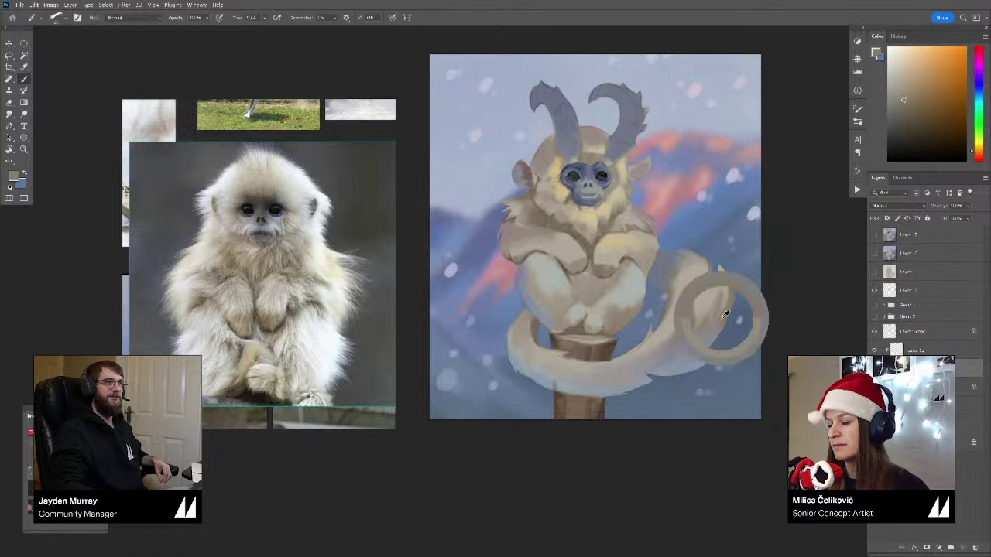
pyautogui.moveTo(717, 292); pyautogui.dragTo(720, 284)
pyautogui.keyDown('alt'); pyautogui.click(682, 303); pyautogui.keyUp('alt')
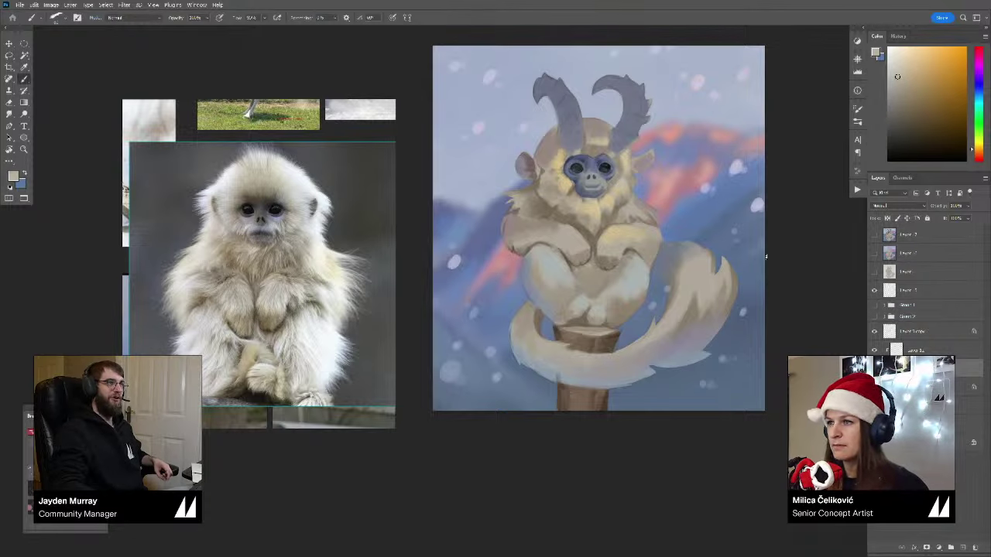
pyautogui.moveTo(776, 274); pyautogui.dragTo(772, 277)
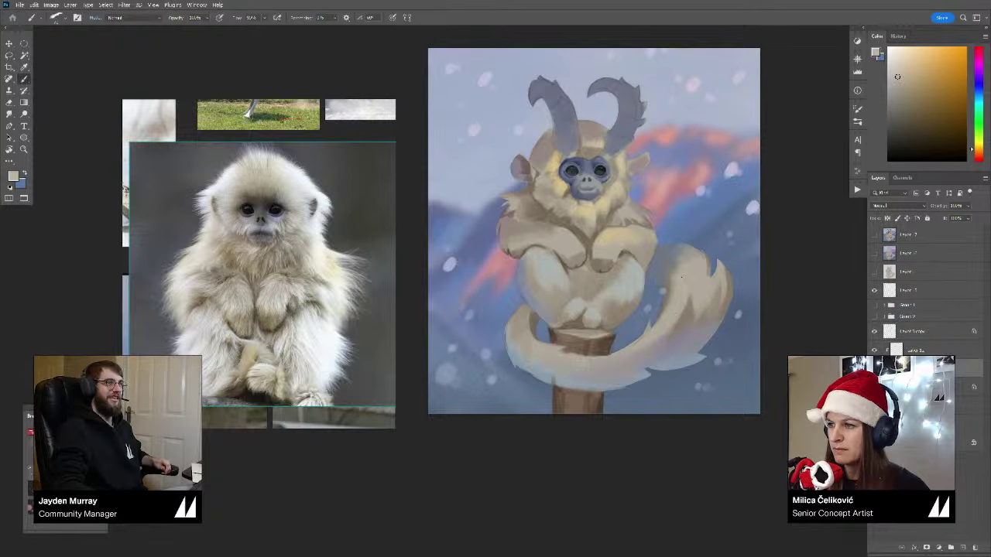
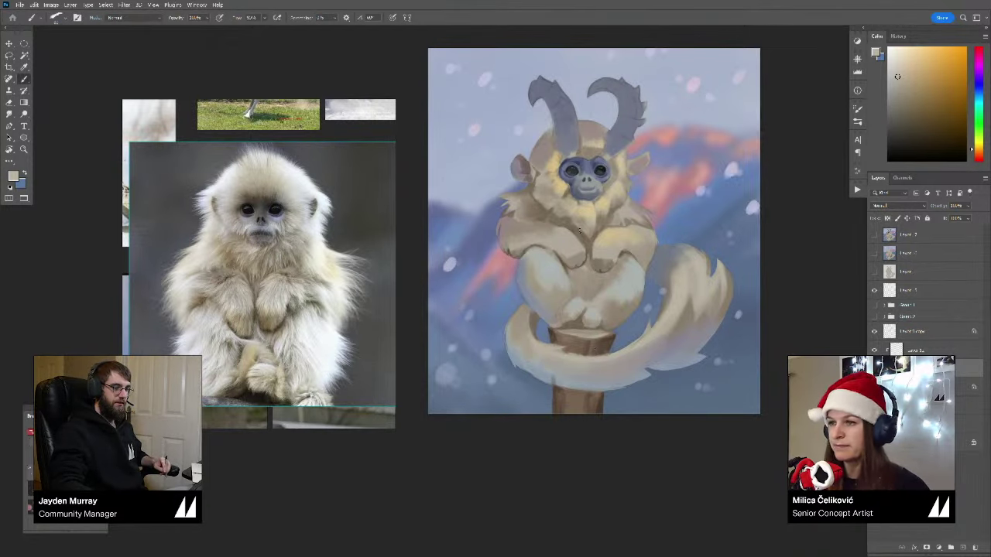
# Step: Paint a pale yellow highlight on the creature's left forearm above the paw, using colours sampled from the nearby fur
pyautogui.moveTo(620, 310); pyautogui.dragTo(612, 326)
pyautogui.moveTo(592, 232)
pyautogui.mouseDown()
pyautogui.moveTo(593, 251)
pyautogui.moveTo(590, 241)
pyautogui.mouseUp()
pyautogui.keyDown('alt'); pyautogui.click(590, 244); pyautogui.keyUp('alt')
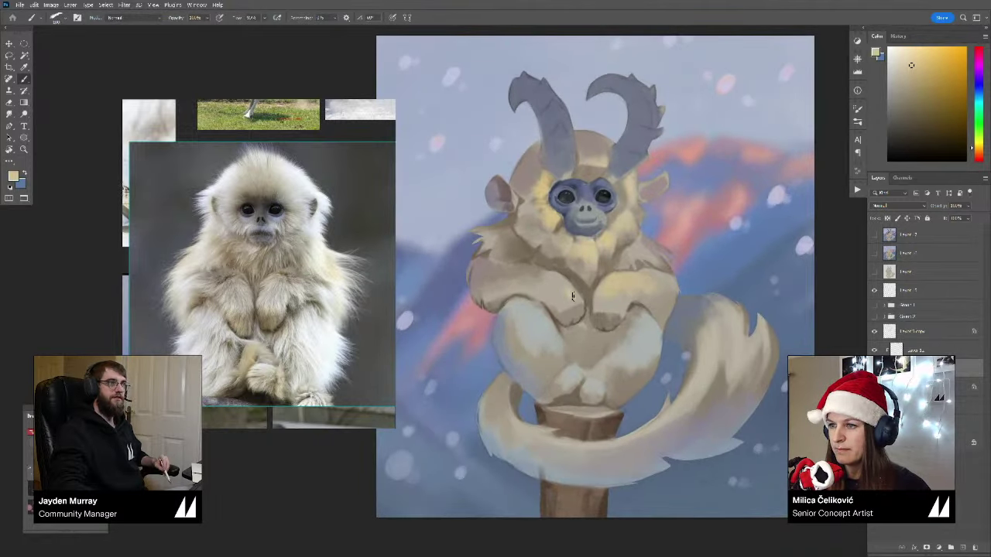
pyautogui.moveTo(563, 281)
pyautogui.mouseDown()
pyautogui.moveTo(550, 283)
pyautogui.moveTo(569, 298)
pyautogui.mouseUp()
pyautogui.keyDown('alt'); pyautogui.click(559, 285); pyautogui.keyUp('alt')
pyautogui.keyDown('alt'); pyautogui.click(565, 285); pyautogui.keyUp('alt')
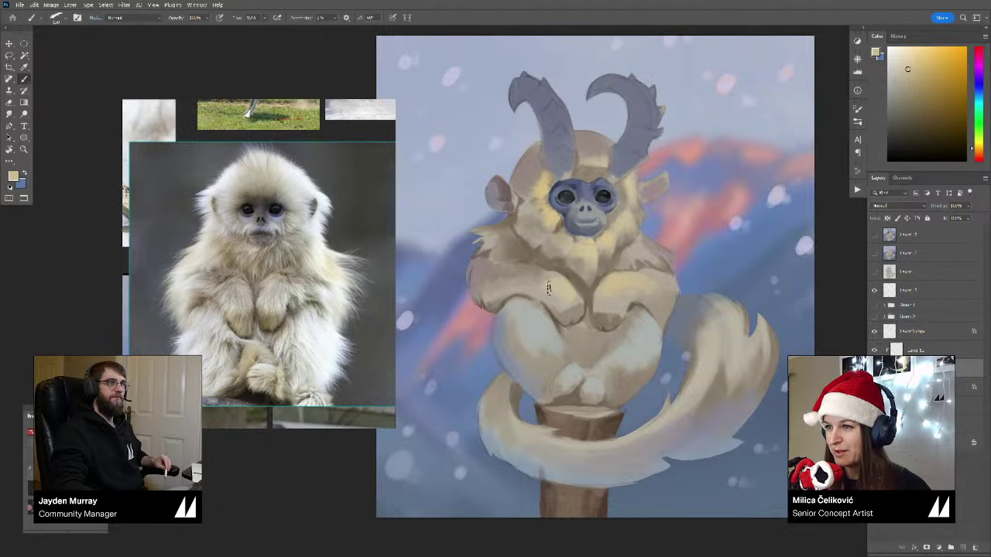
pyautogui.keyDown('alt'); pyautogui.click(555, 291); pyautogui.keyUp('alt')
pyautogui.keyDown('alt'); pyautogui.click(570, 291); pyautogui.keyUp('alt')
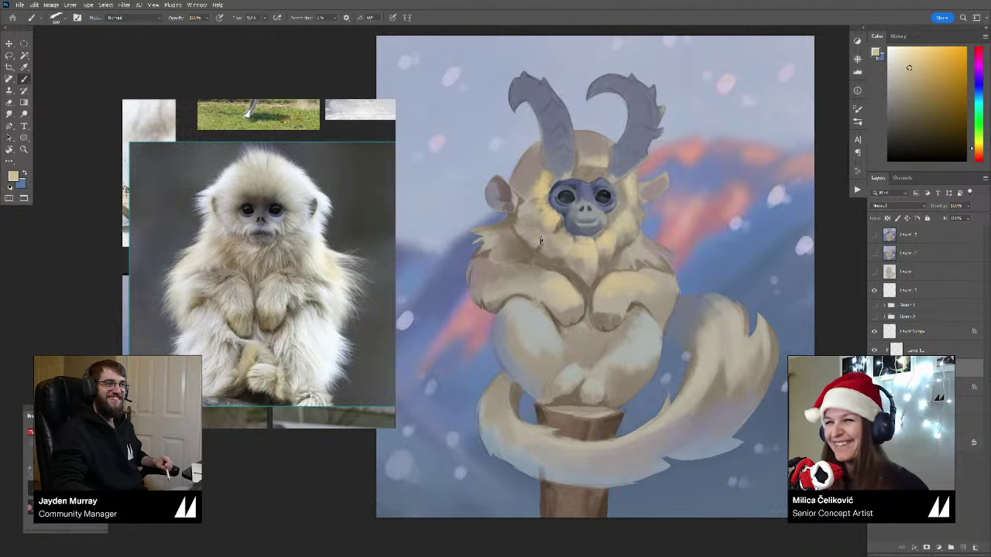
pyautogui.moveTo(562, 297); pyautogui.dragTo(564, 299)
pyautogui.keyDown('alt'); pyautogui.click(560, 288); pyautogui.keyUp('alt')
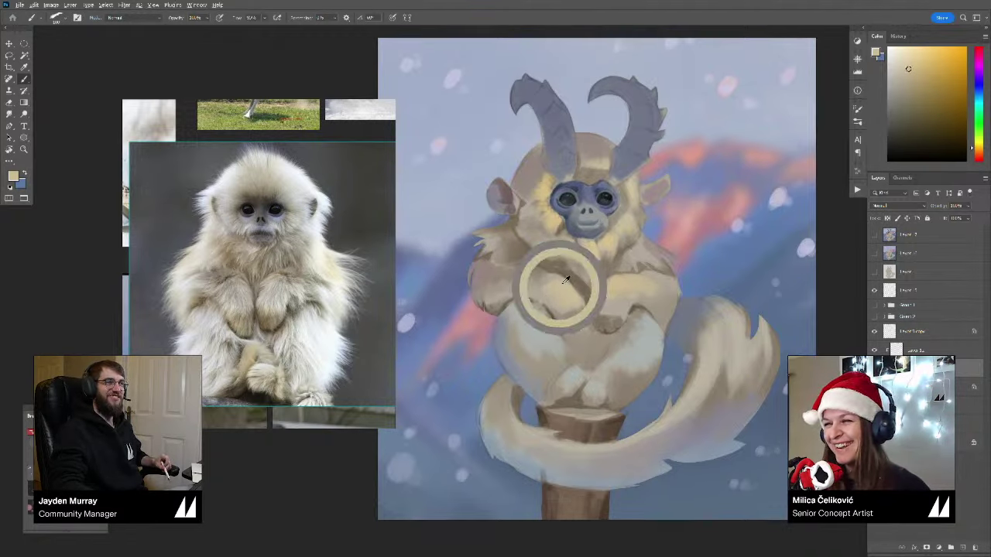
# Step: Rotate the canvas and blend the edge of the left forearm's yellow highlight into the beige fur with sampled tones
pyautogui.press('r')
pyautogui.moveTo(564, 298); pyautogui.dragTo(619, 179)
pyautogui.moveTo(526, 251); pyautogui.dragTo(558, 229)
pyautogui.moveTo(543, 234); pyautogui.dragTo(549, 262)
pyautogui.keyDown('alt'); pyautogui.click(502, 279); pyautogui.keyUp('alt')
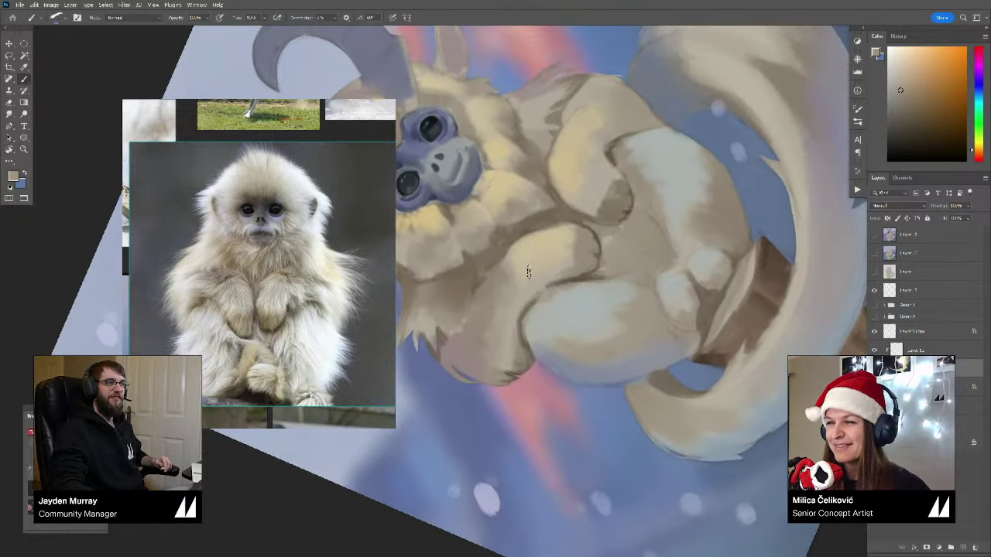
pyautogui.keyDown('alt'); pyautogui.click(516, 276); pyautogui.keyUp('alt')
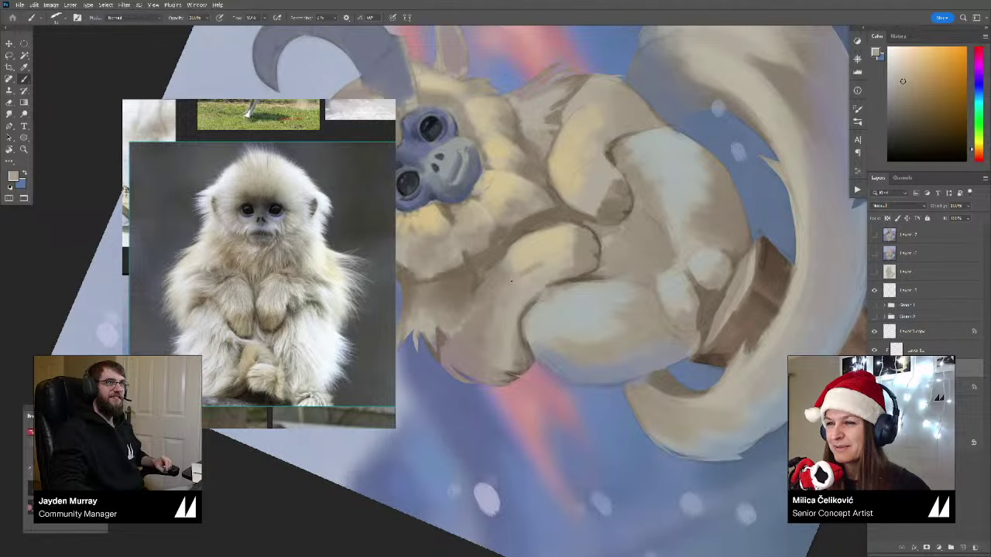
pyautogui.keyDown('alt'); pyautogui.click(535, 265); pyautogui.keyUp('alt')
pyautogui.keyDown('alt'); pyautogui.click(513, 290); pyautogui.keyUp('alt')
# Step: Smooth the fur shading between the left upper arm and forearm with sampled grey-beige tones at a new canvas angle
pyautogui.press('r')
pyautogui.moveTo(642, 219); pyautogui.dragTo(649, 293)
pyautogui.moveTo(581, 287)
pyautogui.mouseDown()
pyautogui.moveTo(616, 286)
pyautogui.moveTo(555, 301)
pyautogui.mouseUp()
pyautogui.press('b')
pyautogui.keyDown('alt'); pyautogui.click(582, 330); pyautogui.keyUp('alt')
pyautogui.keyDown('alt'); pyautogui.click(558, 293); pyautogui.keyUp('alt')
pyautogui.keyDown('alt'); pyautogui.click(535, 312); pyautogui.keyUp('alt')
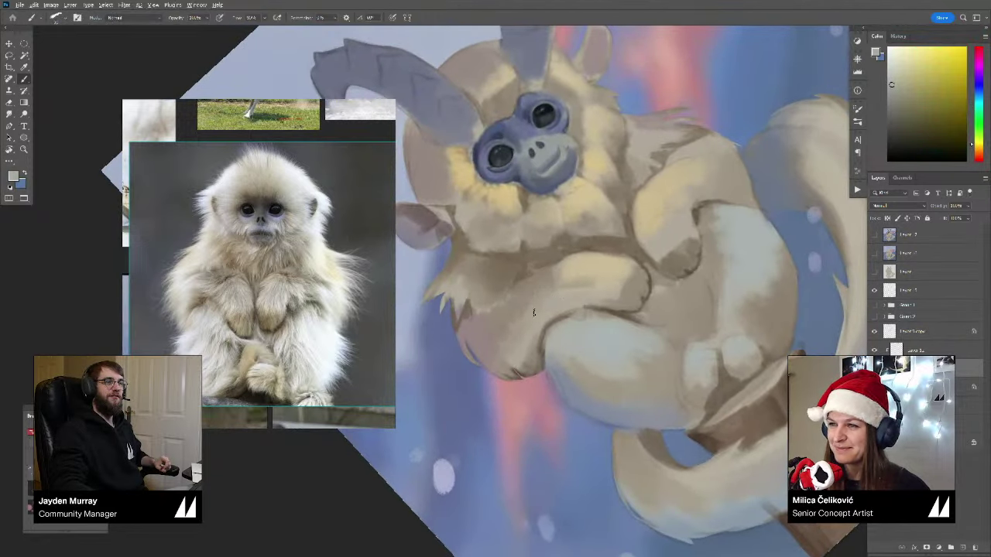
pyautogui.keyDown('alt'); pyautogui.click(591, 287); pyautogui.keyUp('alt')
pyautogui.keyDown('alt'); pyautogui.click(586, 288); pyautogui.keyUp('alt')
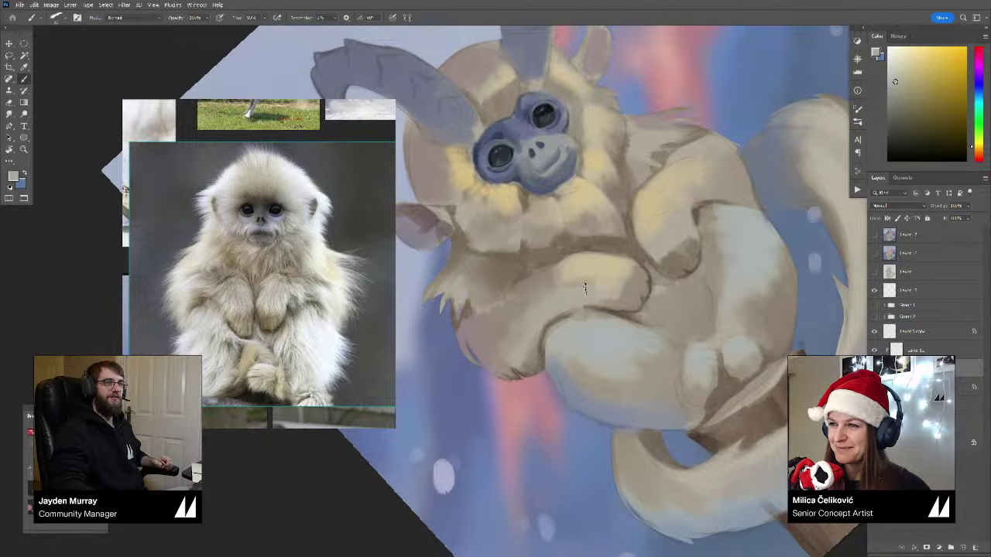
# Step: Straighten the canvas and compare the whole painting with the copied layer hidden and shown
pyautogui.press('r')
pyautogui.hotkey('ctrl', '0')
pyautogui.press('Escape')
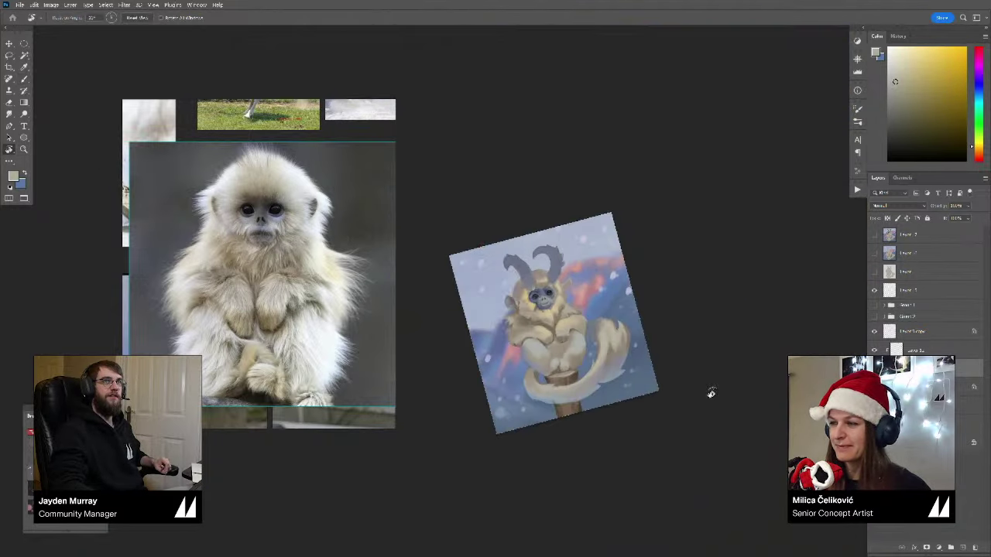
pyautogui.press('b')
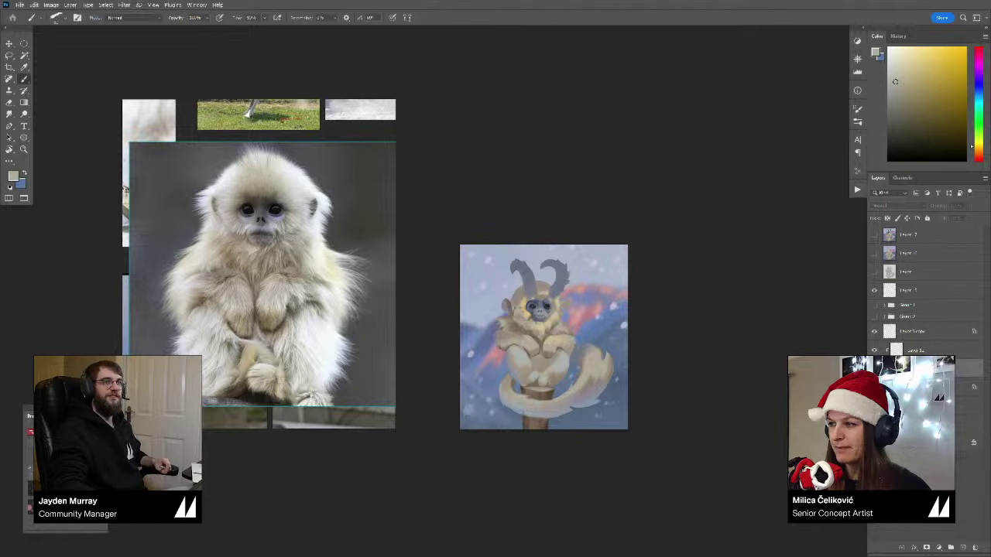
pyautogui.hotkey('ctrl', 'space')
pyautogui.moveTo(511, 378); pyautogui.dragTo(555, 377)
pyautogui.click(875, 333)
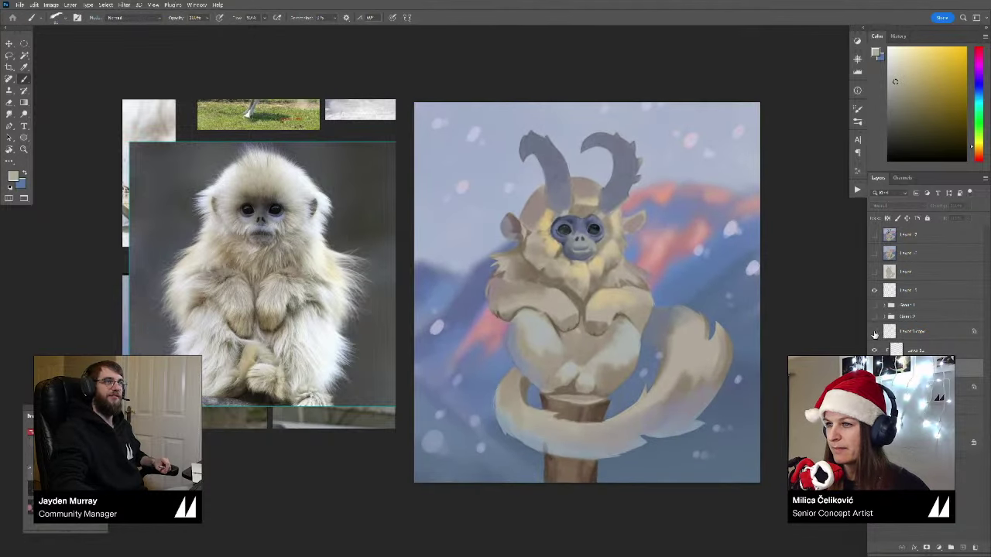
pyautogui.click(874, 333)
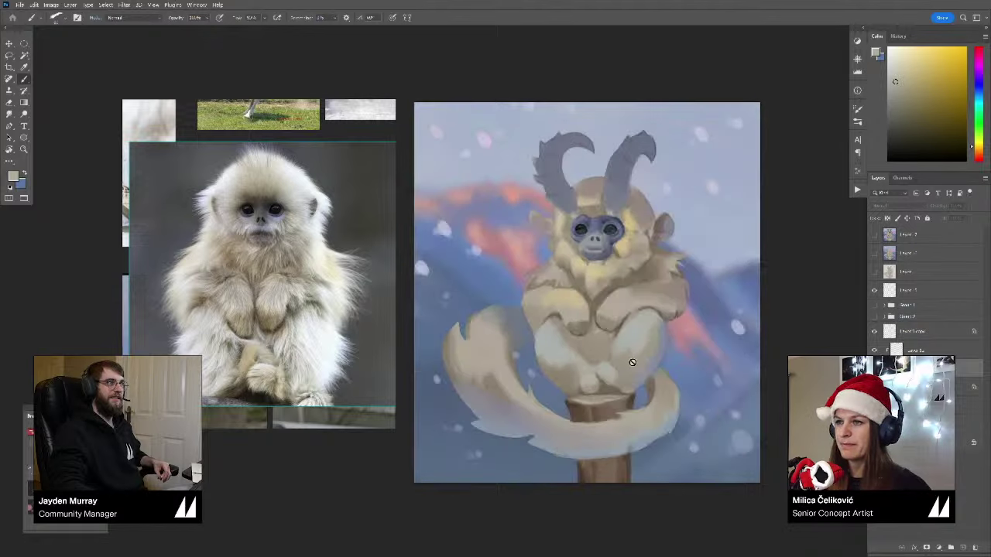
# Step: Flip the canvas horizontally to check the composition
pyautogui.press('z')
pyautogui.moveTo(593, 349)
pyautogui.mouseDown()
pyautogui.moveTo(557, 392)
pyautogui.moveTo(584, 403)
pyautogui.mouseUp()
pyautogui.press('b')
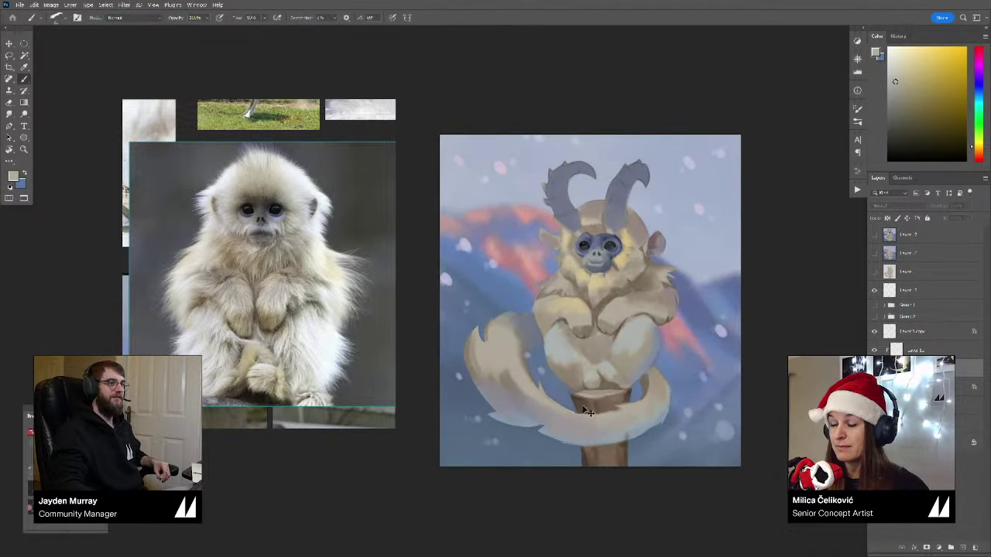
pyautogui.hotkey('ctrl', 'shift', 'h')
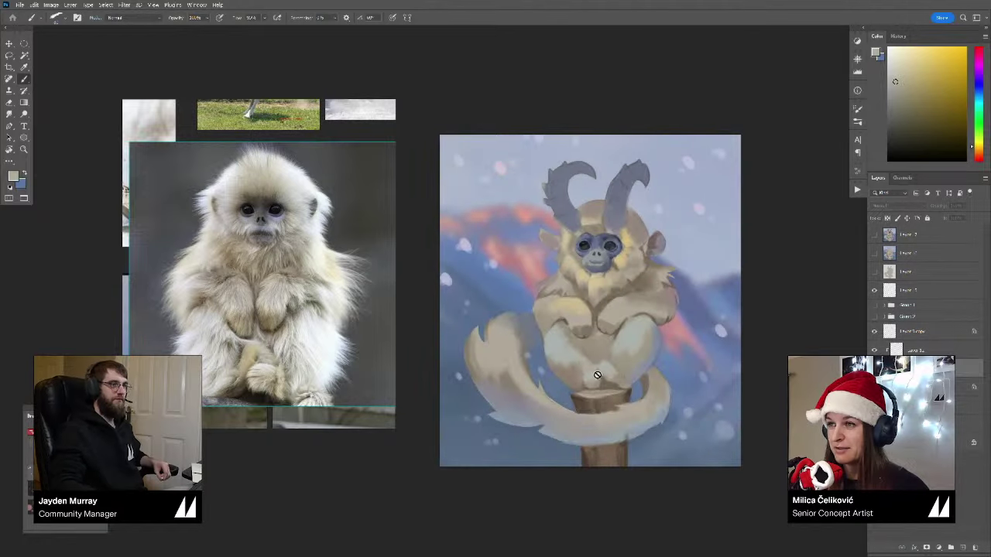
# Step: Paint dark blue shading along the spiked outer edge of the left horn, using colours sampled from the face and horn
pyautogui.press('z')
pyautogui.moveTo(610, 275)
pyautogui.mouseDown()
pyautogui.moveTo(626, 284)
pyautogui.moveTo(618, 316)
pyautogui.mouseUp()
pyautogui.press('b')
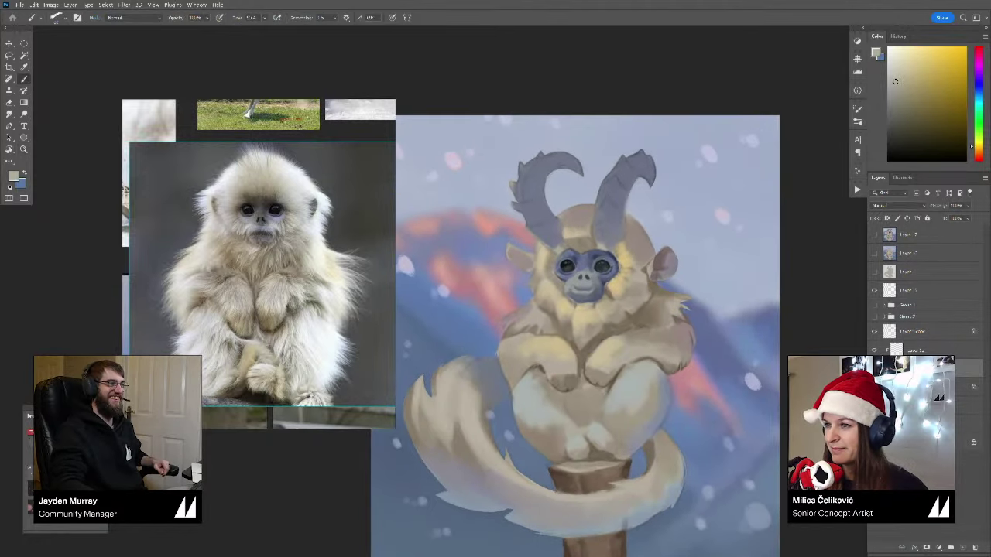
pyautogui.moveTo(548, 187); pyautogui.dragTo(546, 196)
pyautogui.press('z')
pyautogui.click(546, 196)
pyautogui.press('b')
pyautogui.keyDown('alt'); pyautogui.click(580, 280); pyautogui.keyUp('alt')
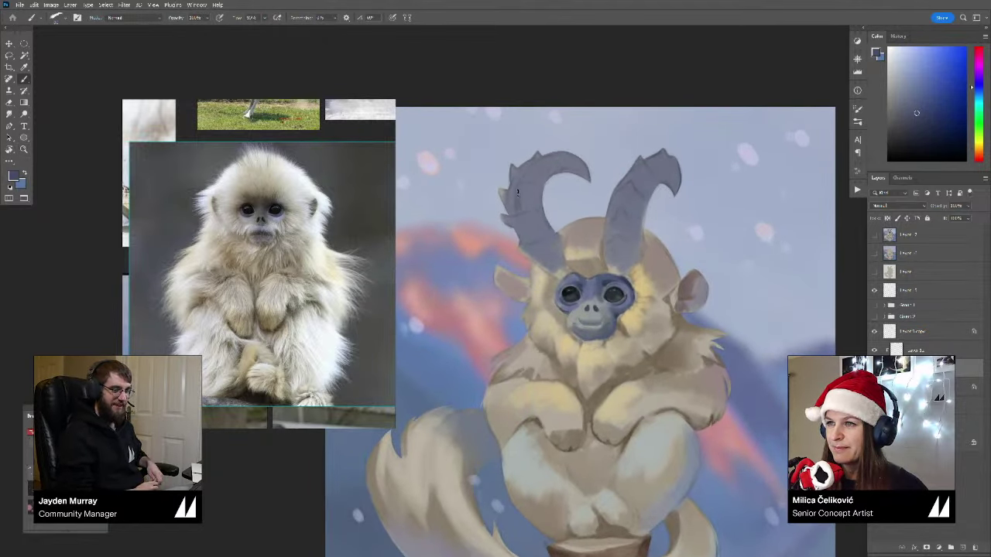
pyautogui.moveTo(513, 186)
pyautogui.mouseDown()
pyautogui.moveTo(511, 204)
pyautogui.moveTo(517, 172)
pyautogui.mouseUp()
pyautogui.keyDown('alt'); pyautogui.click(525, 168); pyautogui.keyUp('alt')
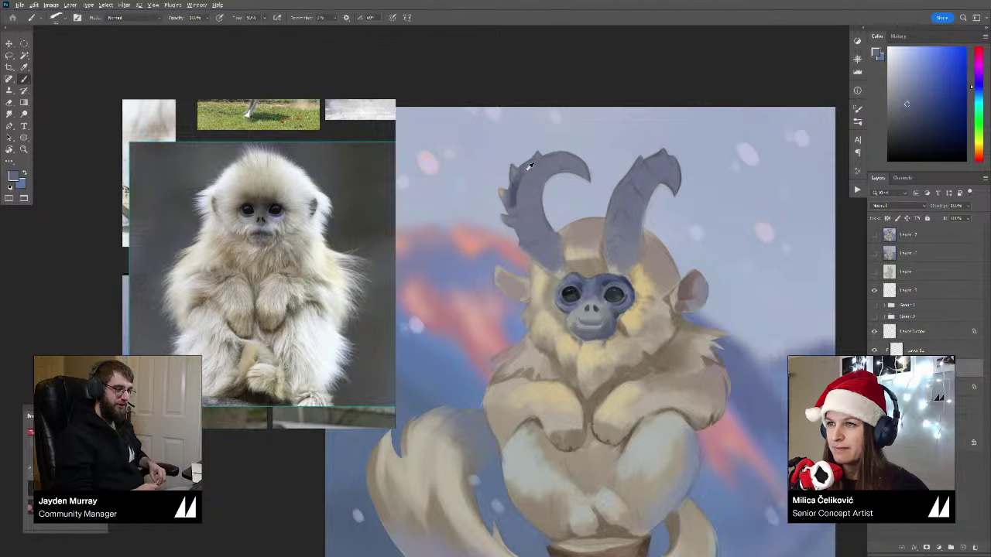
pyautogui.keyDown('alt'); pyautogui.click(517, 197); pyautogui.keyUp('alt')
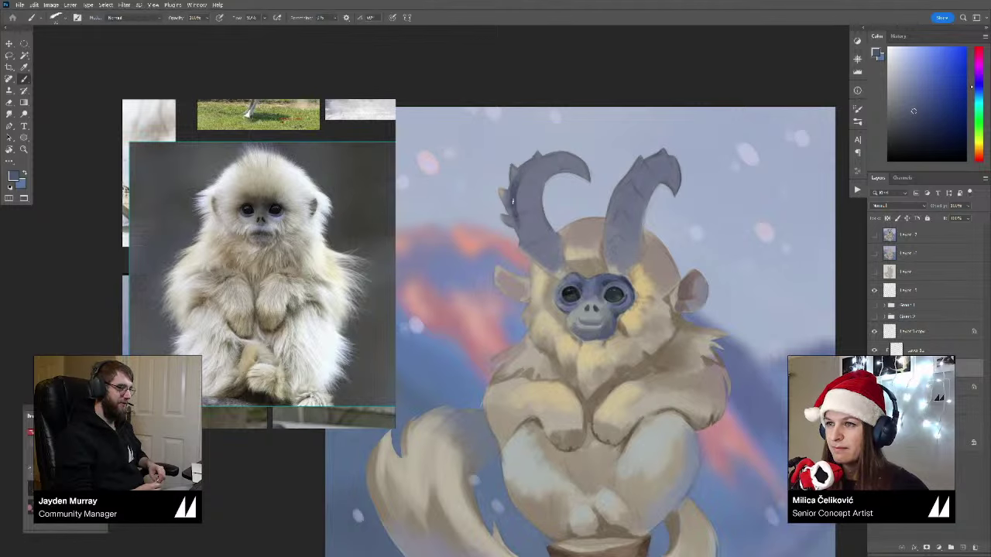
# Step: Extend the blue-grey shading along the left horn's curl and down to its base with sampled horn colours
pyautogui.moveTo(523, 237); pyautogui.dragTo(522, 232)
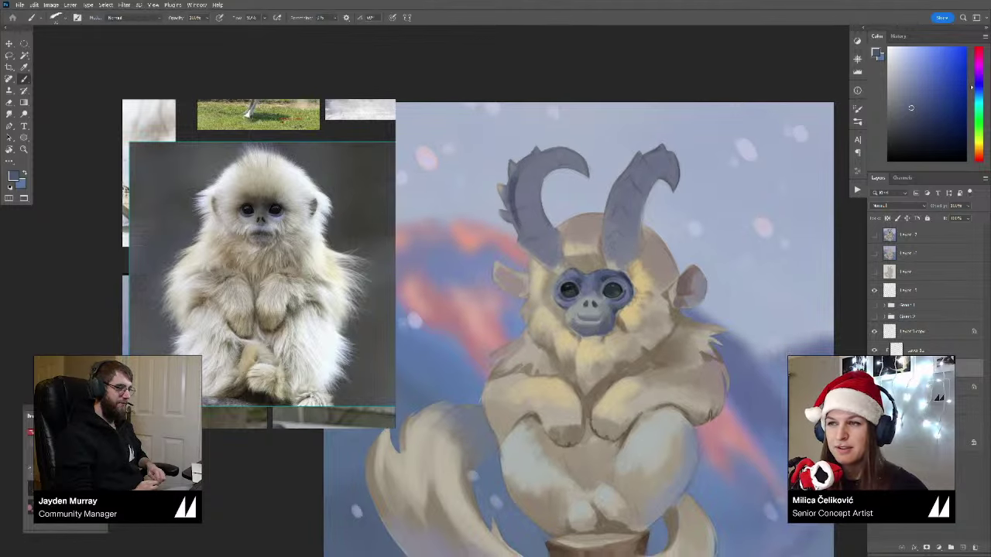
pyautogui.keyDown('alt'); pyautogui.click(519, 221); pyautogui.keyUp('alt')
pyautogui.keyDown('alt'); pyautogui.click(519, 222); pyautogui.keyUp('alt')
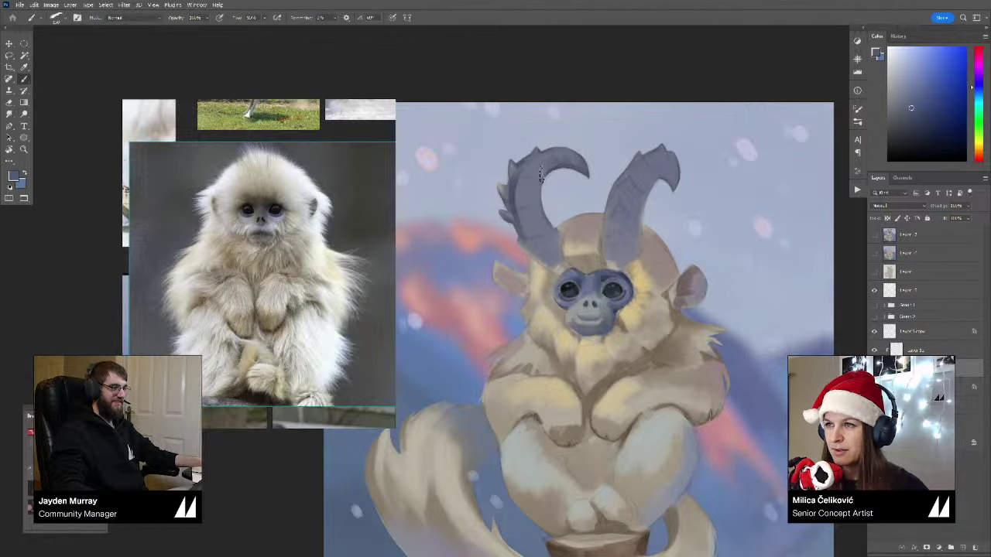
pyautogui.moveTo(543, 194); pyautogui.dragTo(546, 182)
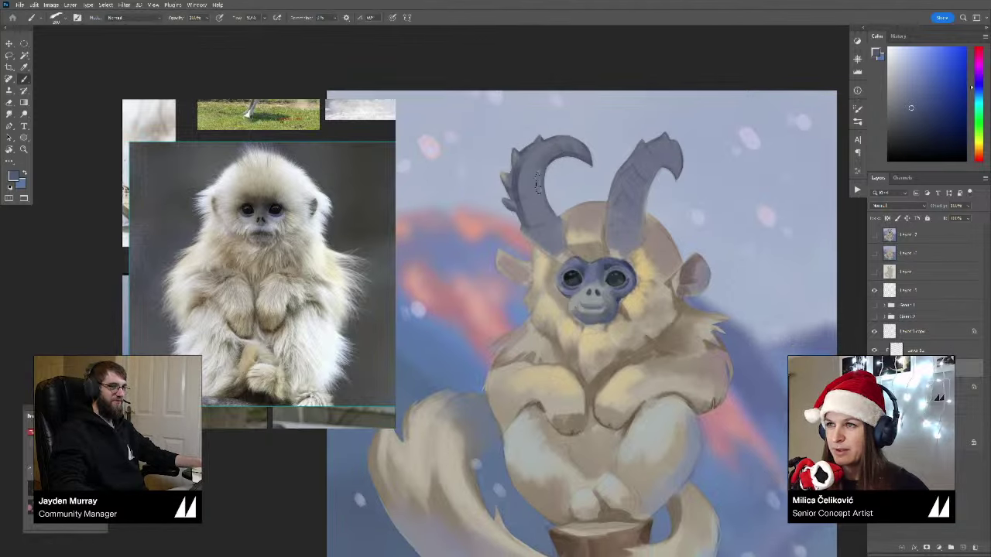
pyautogui.scroll(-1, 535, 193)
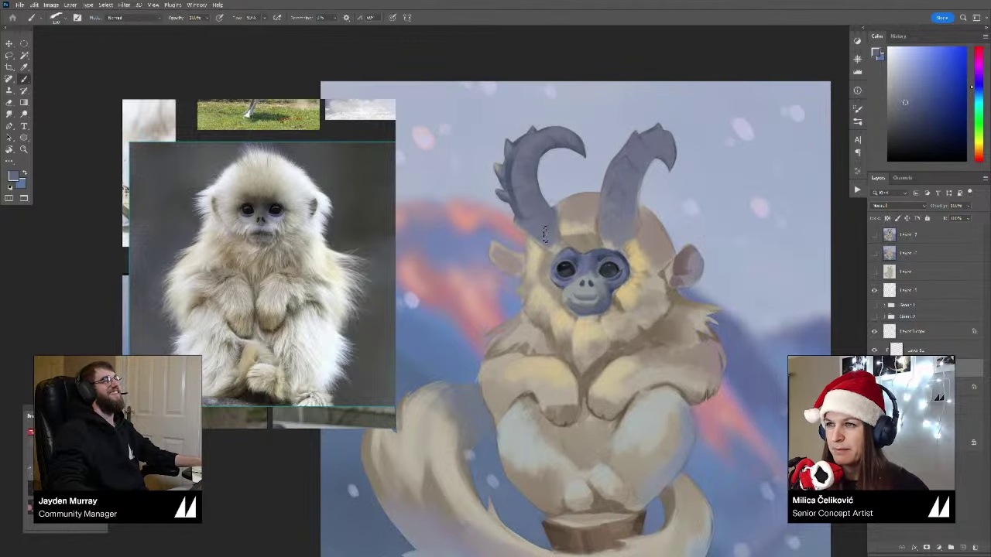
pyautogui.keyDown('alt'); pyautogui.click(550, 208); pyautogui.keyUp('alt')
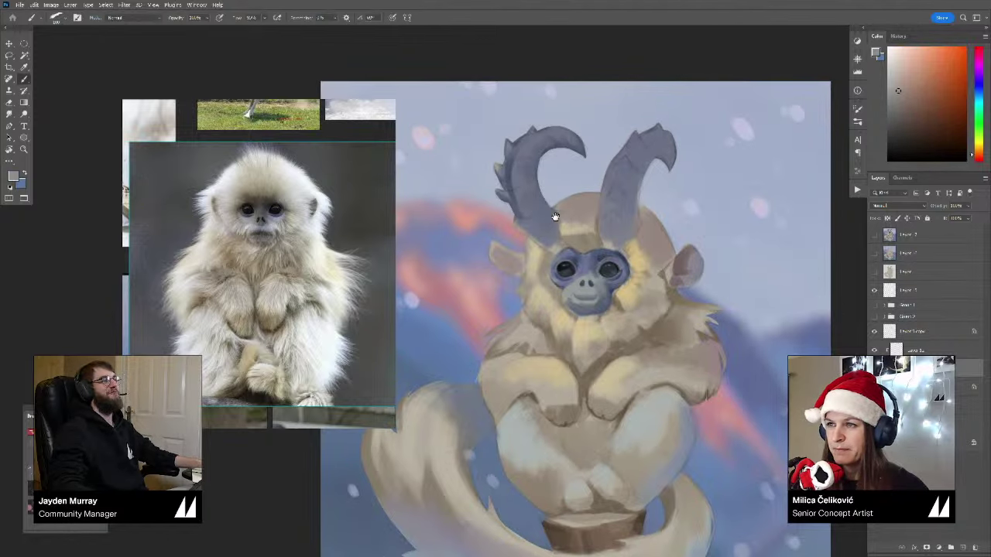
pyautogui.keyDown('alt'); pyautogui.click(515, 211); pyautogui.keyUp('alt')
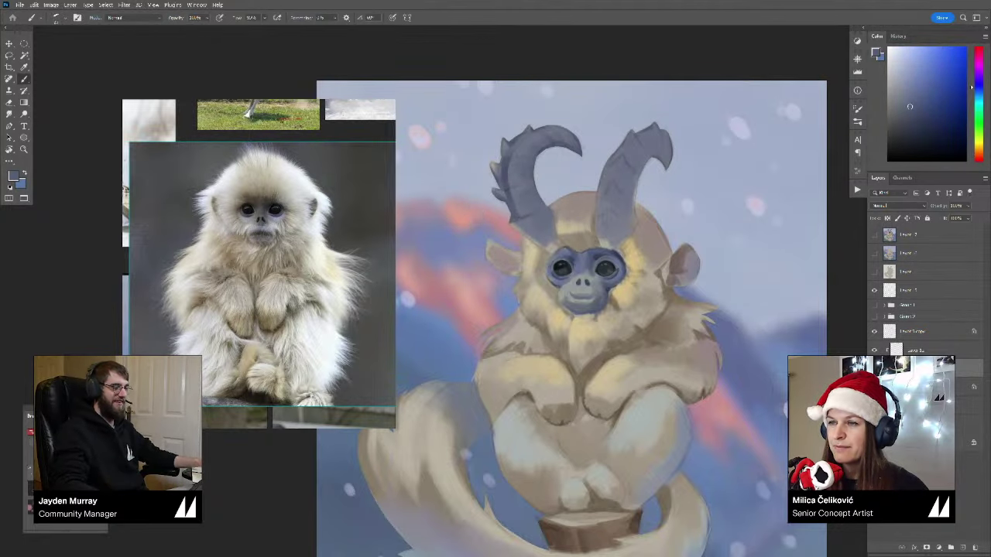
# Step: Paint curved ridge lines across the left horn in dark blue-grey
pyautogui.moveTo(525, 216); pyautogui.dragTo(532, 240)
pyautogui.moveTo(511, 189); pyautogui.dragTo(511, 196)
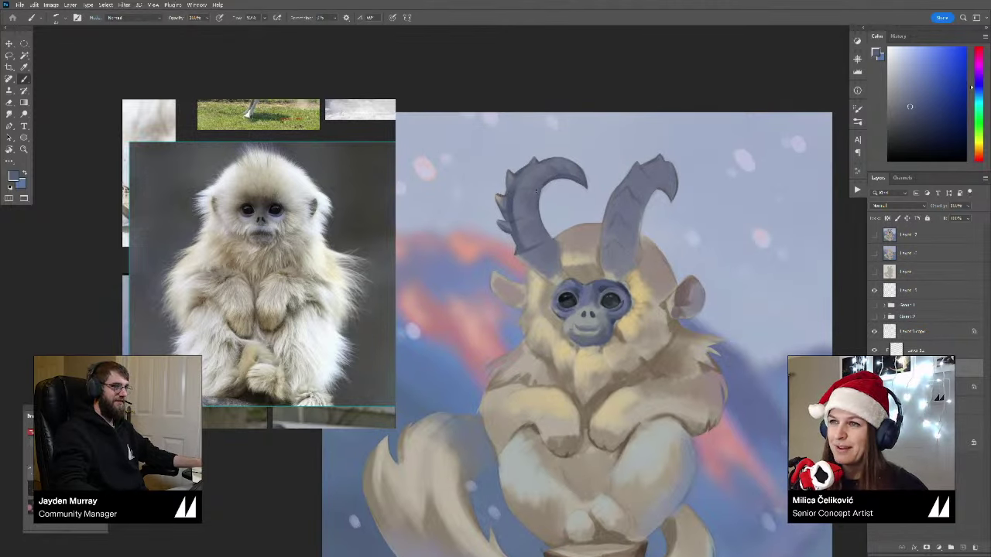
pyautogui.moveTo(567, 173); pyautogui.dragTo(566, 181)
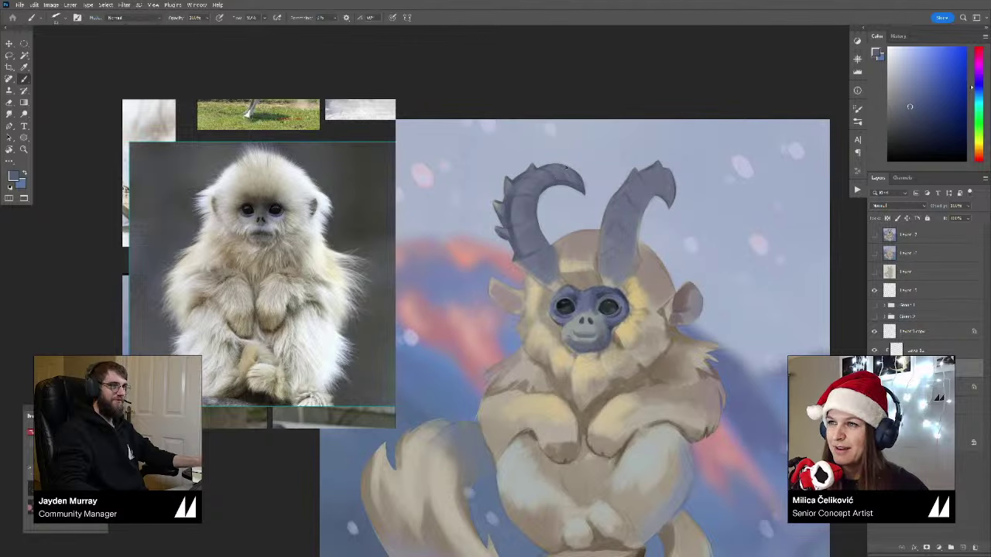
# Step: Blend the base of the left horn with blue-grey tones sampled from the horn
pyautogui.press('z')
pyautogui.moveTo(573, 195); pyautogui.dragTo(541, 231)
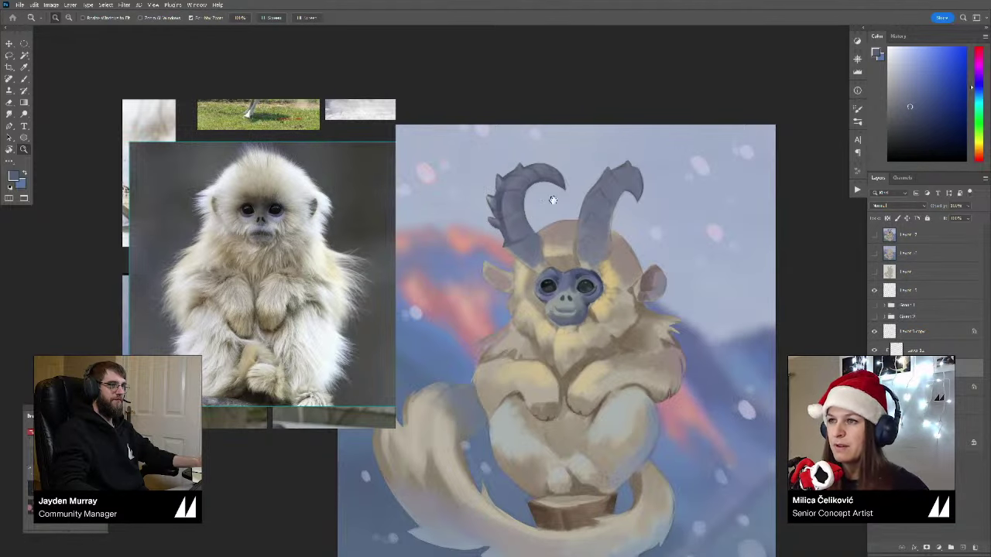
pyautogui.moveTo(553, 200)
pyautogui.mouseDown()
pyautogui.moveTo(541, 198)
pyautogui.moveTo(581, 186)
pyautogui.moveTo(592, 201)
pyautogui.mouseUp()
pyautogui.press('r')
pyautogui.press('b')
pyautogui.keyDown('alt'); pyautogui.click(491, 242); pyautogui.keyUp('alt')
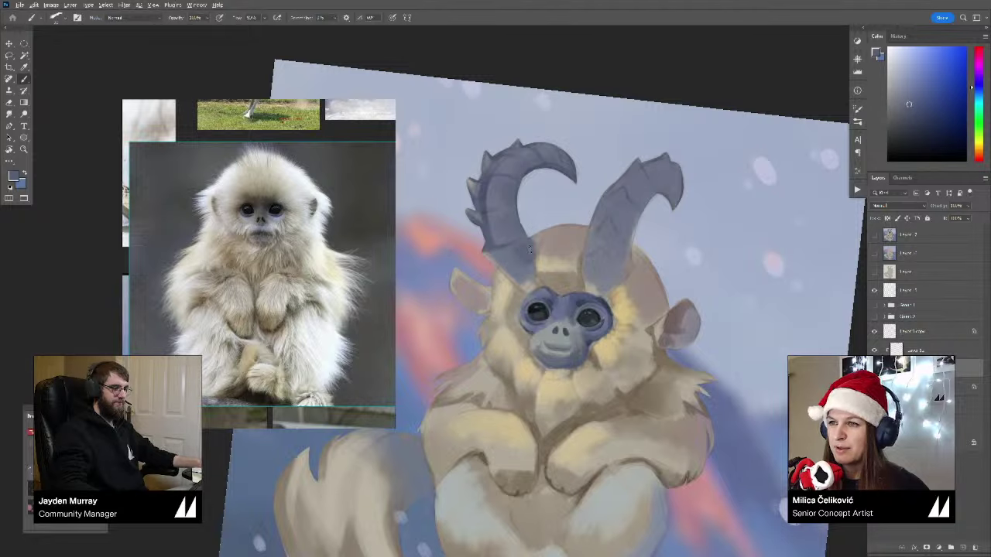
pyautogui.keyDown('alt'); pyautogui.click(522, 262); pyautogui.keyUp('alt')
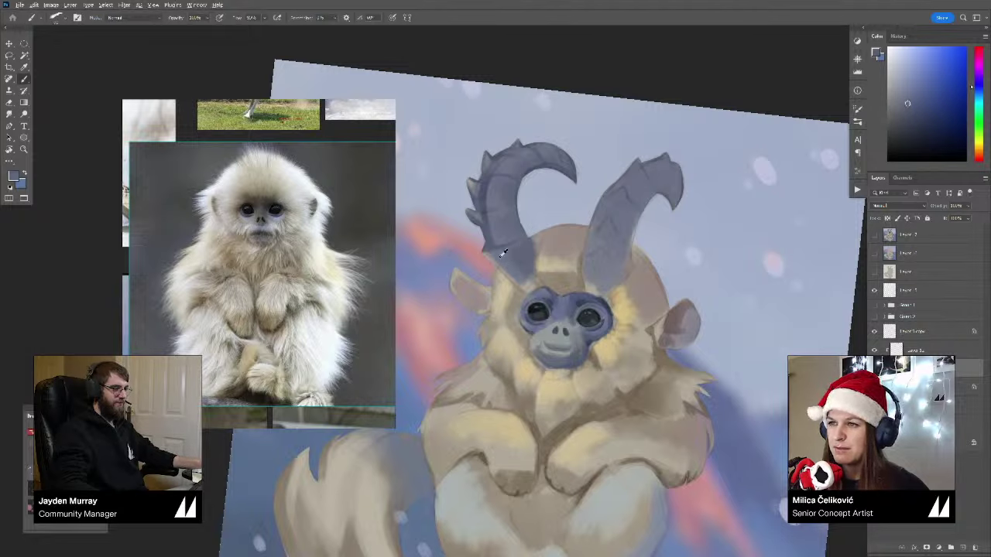
pyautogui.keyDown('alt'); pyautogui.click(498, 256); pyautogui.keyUp('alt')
pyautogui.keyDown('alt'); pyautogui.click(497, 256); pyautogui.keyUp('alt')
pyautogui.moveTo(488, 253)
pyautogui.mouseDown()
pyautogui.moveTo(525, 287)
pyautogui.moveTo(579, 281)
pyautogui.mouseUp()
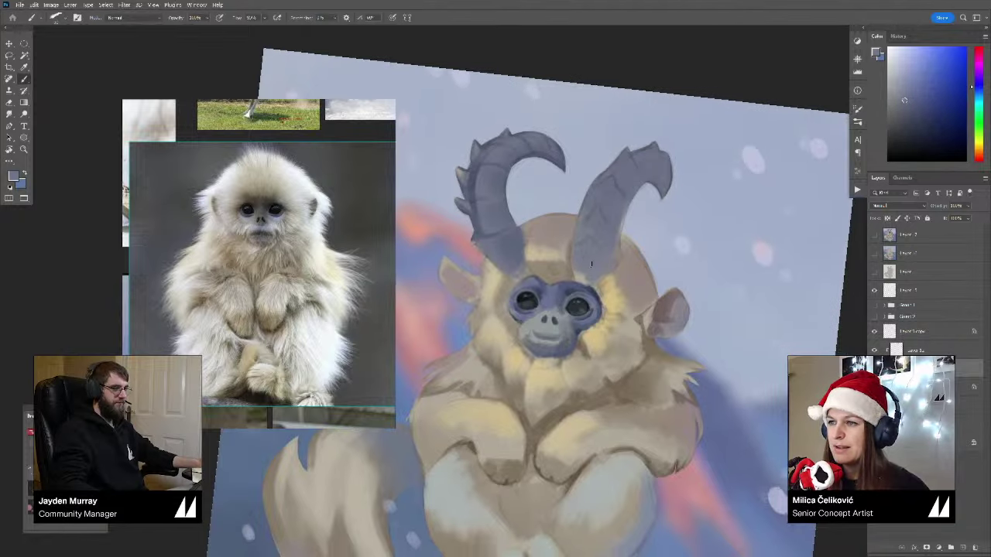
# Step: Paint darker blue-grey shading on the base and middle of the right horn, using a sampled horn colour and a smaller brush
pyautogui.keyDown('alt'); pyautogui.click(508, 245); pyautogui.keyUp('alt')
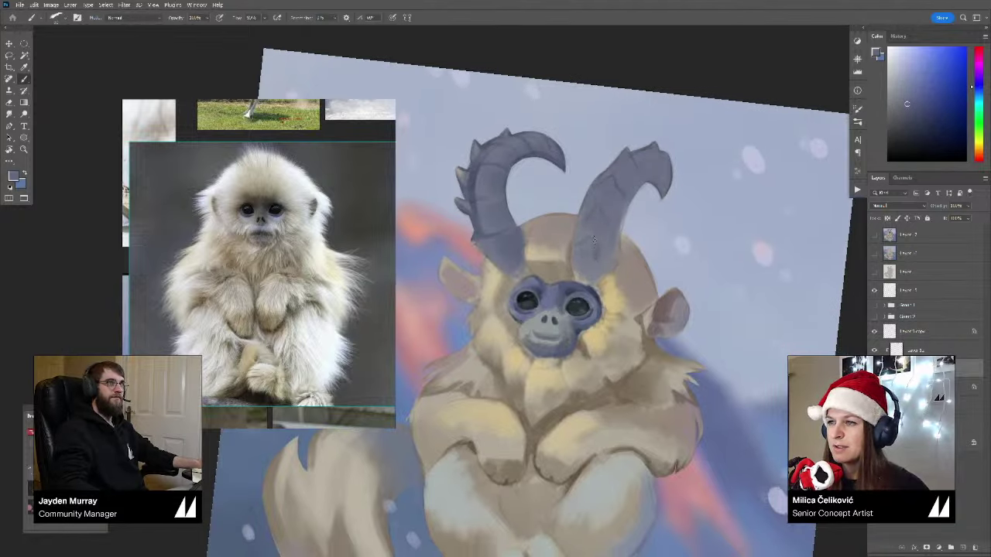
pyautogui.moveTo(590, 257); pyautogui.dragTo(602, 279)
pyautogui.press('[')
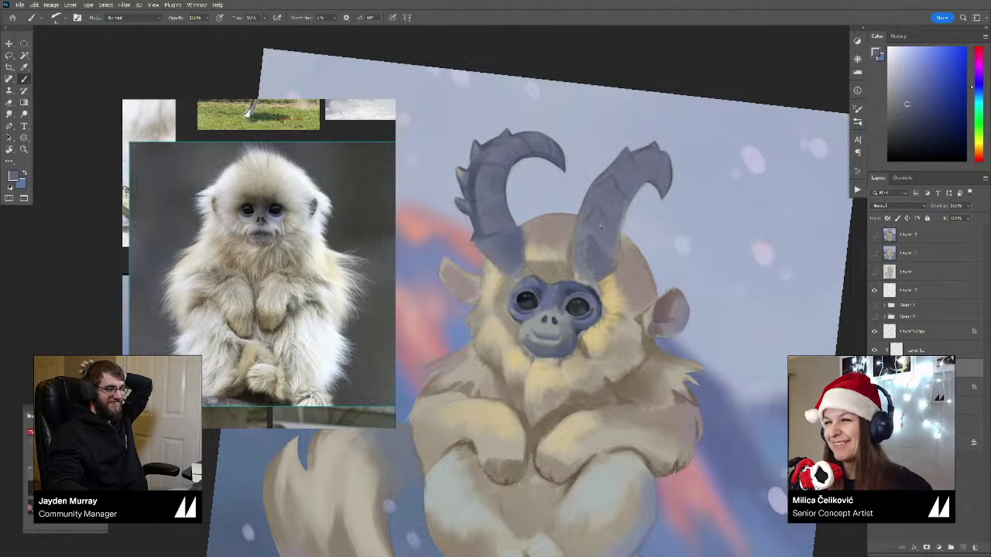
pyautogui.moveTo(620, 204); pyautogui.dragTo(592, 213)
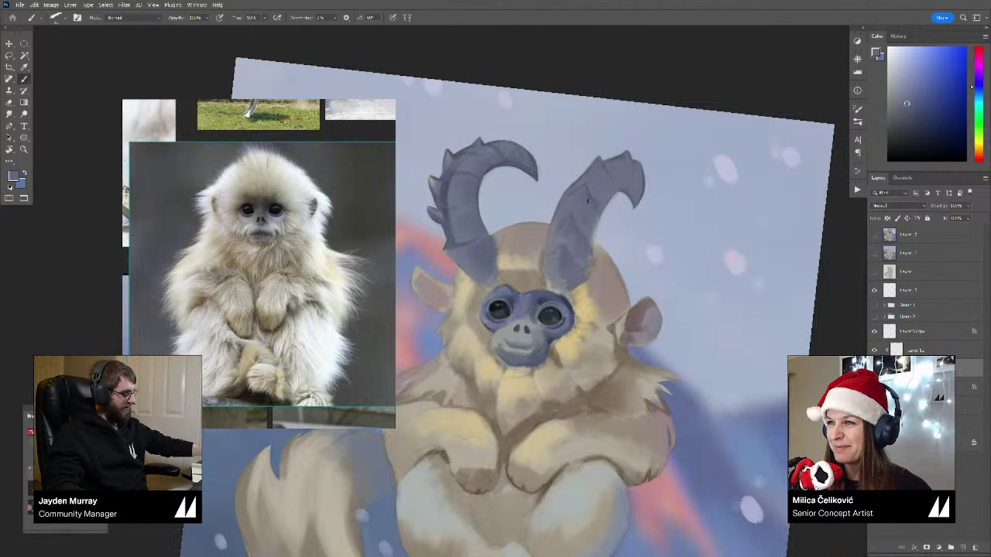
# Step: Refine the ridges and spiked upper edge of the right horn with blue-grey colours sampled from both horns
pyautogui.moveTo(536, 229); pyautogui.dragTo(526, 248)
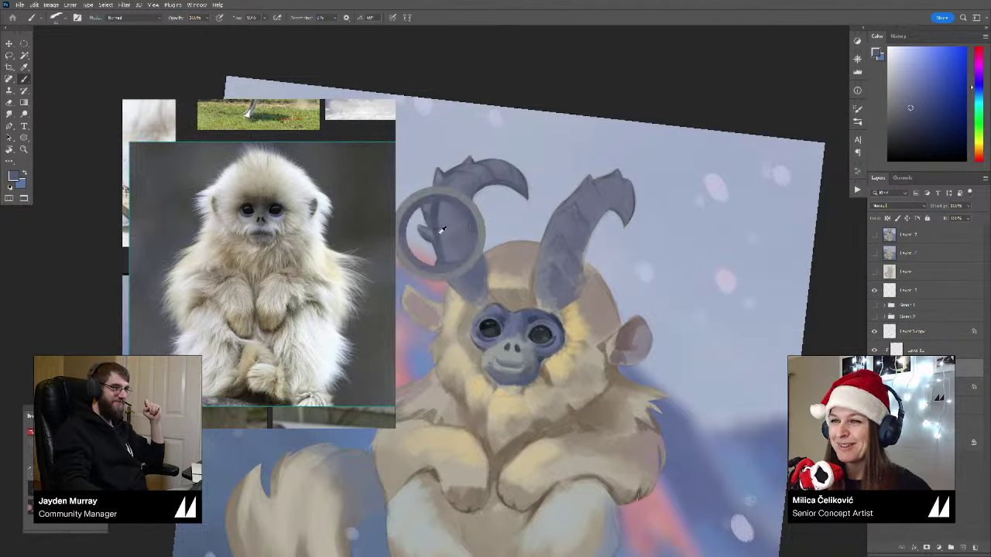
pyautogui.keyDown('alt'); pyautogui.click(439, 190); pyautogui.keyUp('alt')
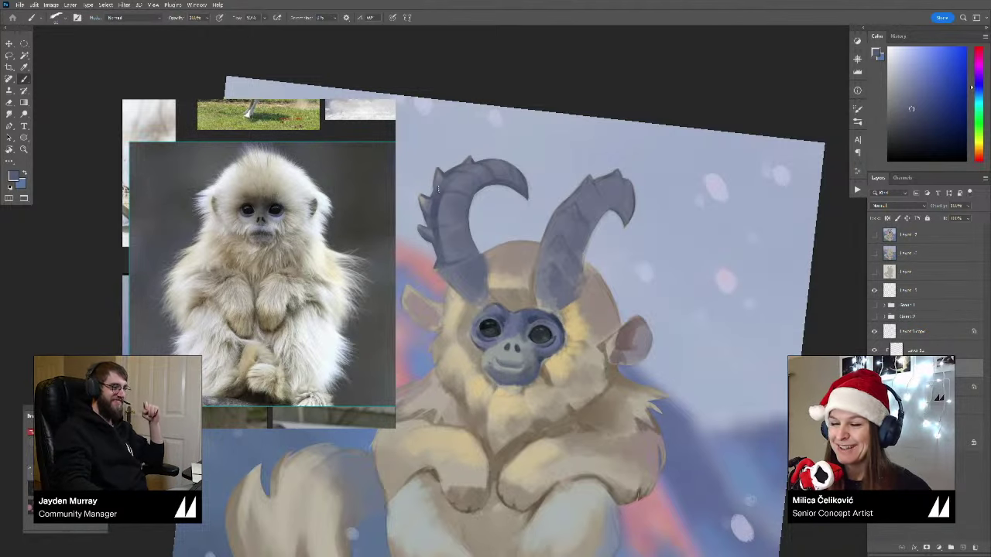
pyautogui.keyDown('alt'); pyautogui.click(593, 186); pyautogui.keyUp('alt')
pyautogui.keyDown('alt'); pyautogui.click(596, 182); pyautogui.keyUp('alt')
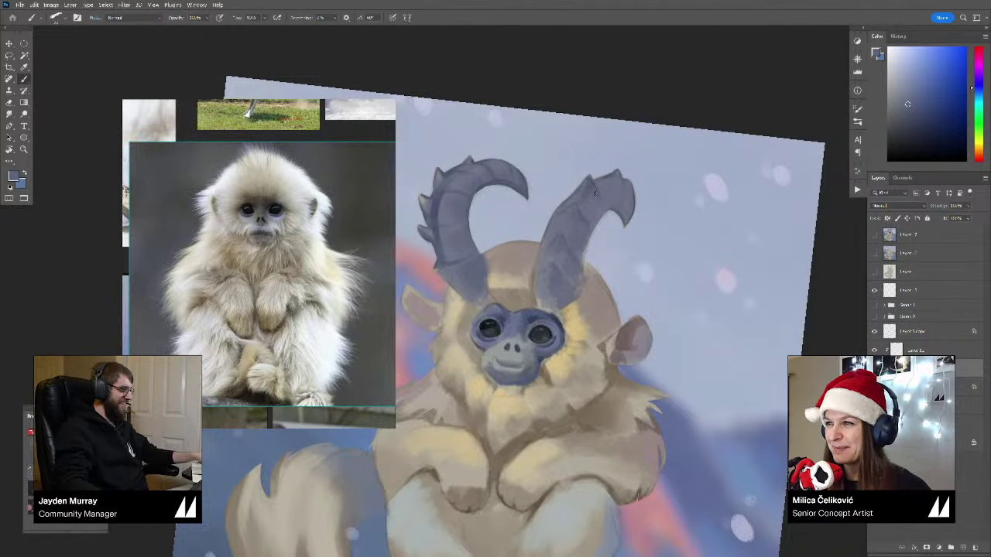
pyautogui.moveTo(652, 202); pyautogui.dragTo(512, 235)
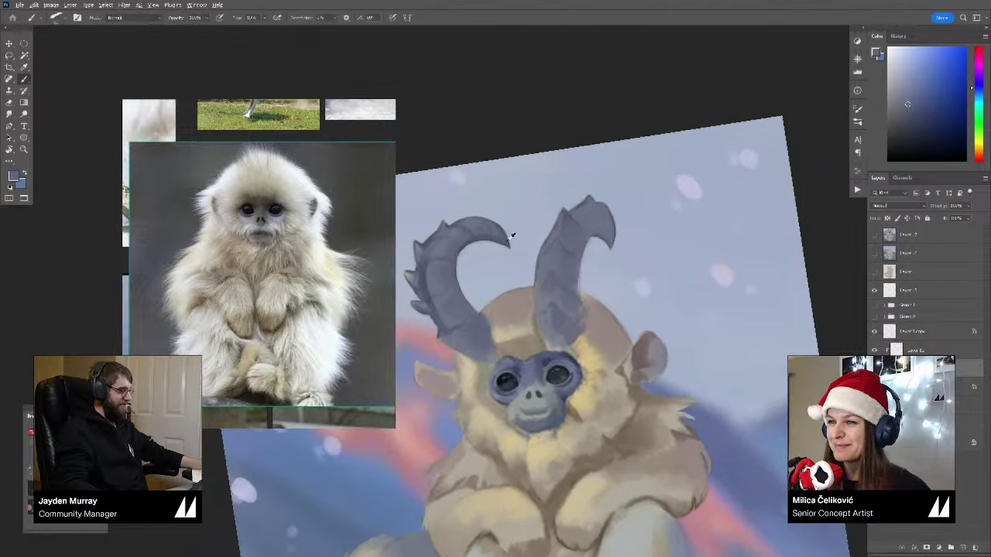
pyautogui.keyDown('alt'); pyautogui.click(592, 202); pyautogui.keyUp('alt')
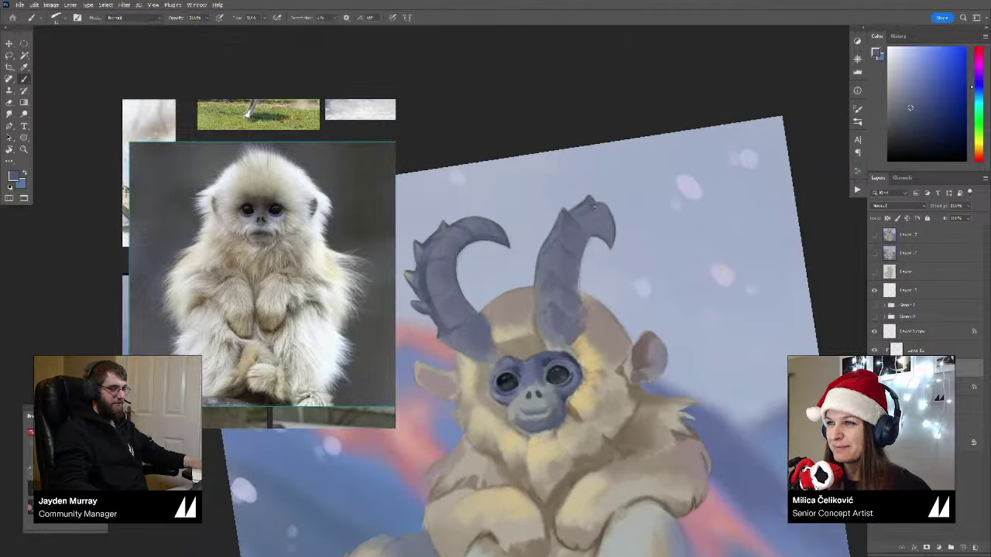
pyautogui.moveTo(581, 218)
pyautogui.mouseDown()
pyautogui.moveTo(599, 223)
pyautogui.moveTo(610, 244)
pyautogui.moveTo(542, 260)
pyautogui.mouseUp()
# Step: Examine the whole upright painting at reduced size to judge the shape and shading of the horns
pyautogui.press('z')
pyautogui.press('r')
pyautogui.moveTo(684, 236); pyautogui.dragTo(688, 272)
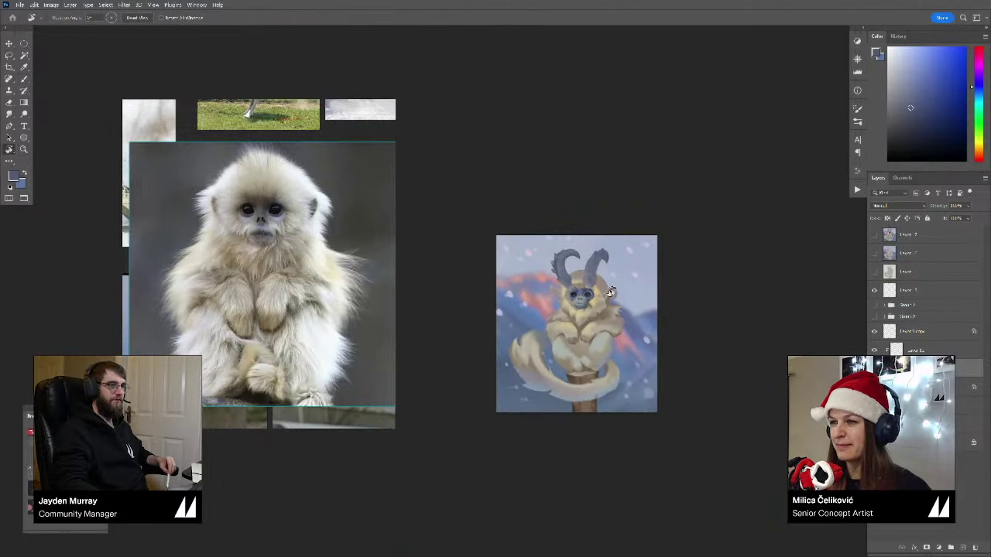
pyautogui.click(610, 293)
pyautogui.press('b')
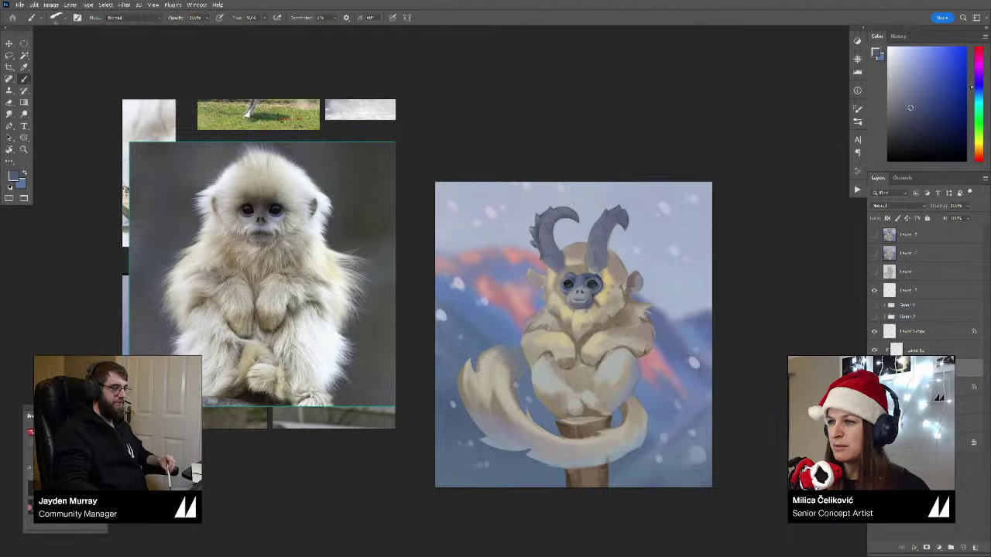
pyautogui.press('z')
pyautogui.click(604, 255)
pyautogui.click(604, 256)
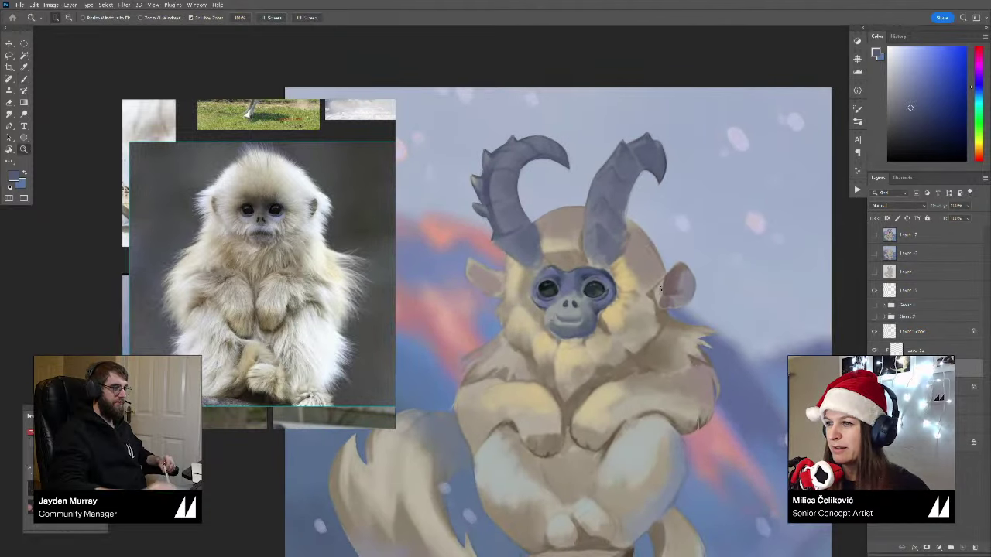
# Step: Touch up the fur where the ears meet the head with sampled beige and cream tones
pyautogui.press('b')
pyautogui.keyDown('alt'); pyautogui.click(657, 293); pyautogui.keyUp('alt')
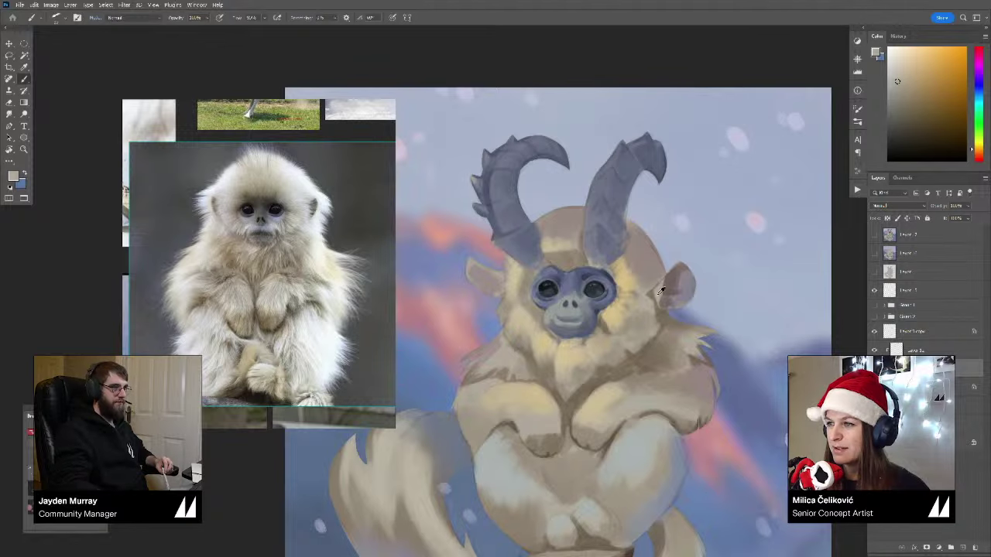
pyautogui.keyDown('alt'); pyautogui.click(503, 271); pyautogui.keyUp('alt')
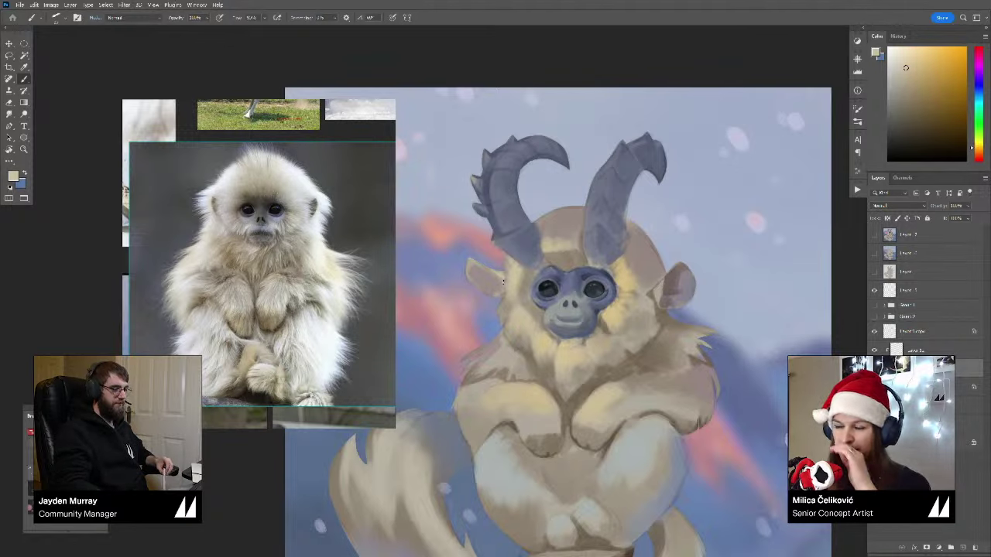
pyautogui.moveTo(633, 240); pyautogui.dragTo(621, 244)
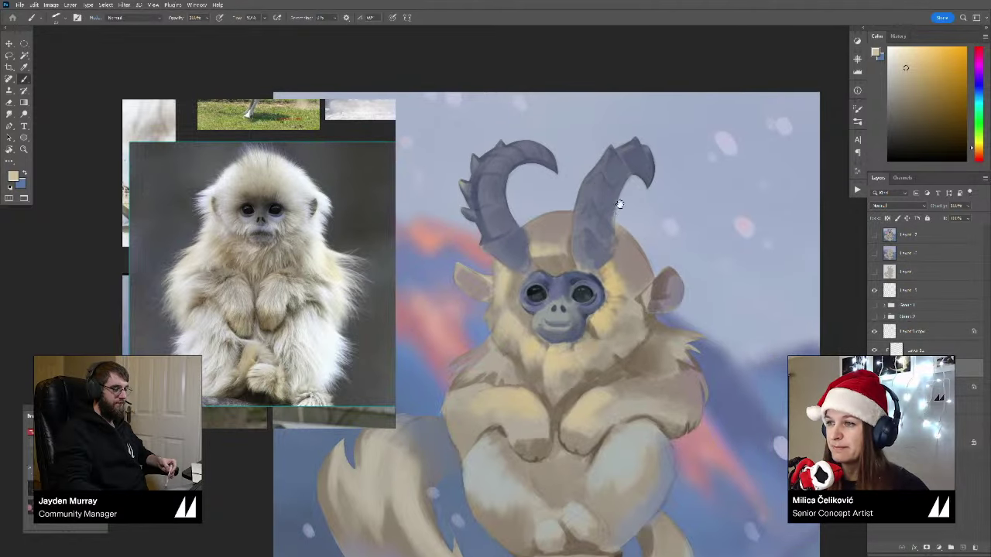
# Step: Paint dark blue-grey shadows along the right horn's ridges and hooked tip
pyautogui.moveTo(612, 175); pyautogui.dragTo(645, 189)
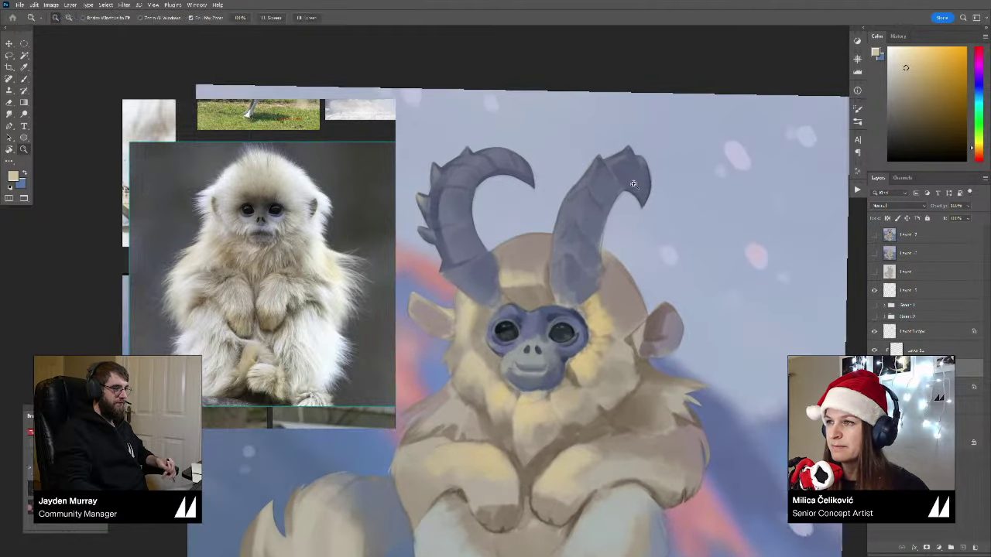
pyautogui.keyDown('alt'); pyautogui.click(624, 172); pyautogui.keyUp('alt')
pyautogui.click(907, 116)
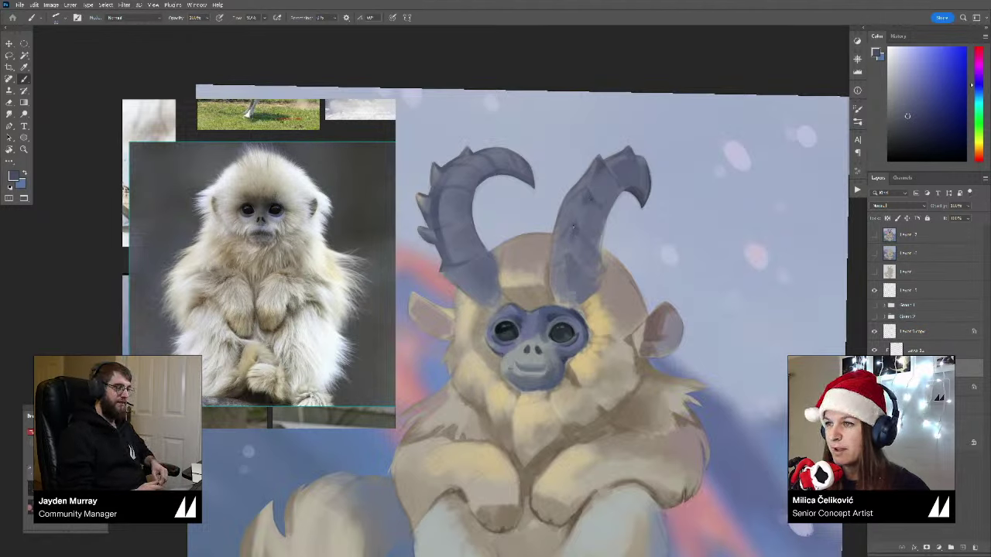
pyautogui.moveTo(571, 256); pyautogui.dragTo(569, 273)
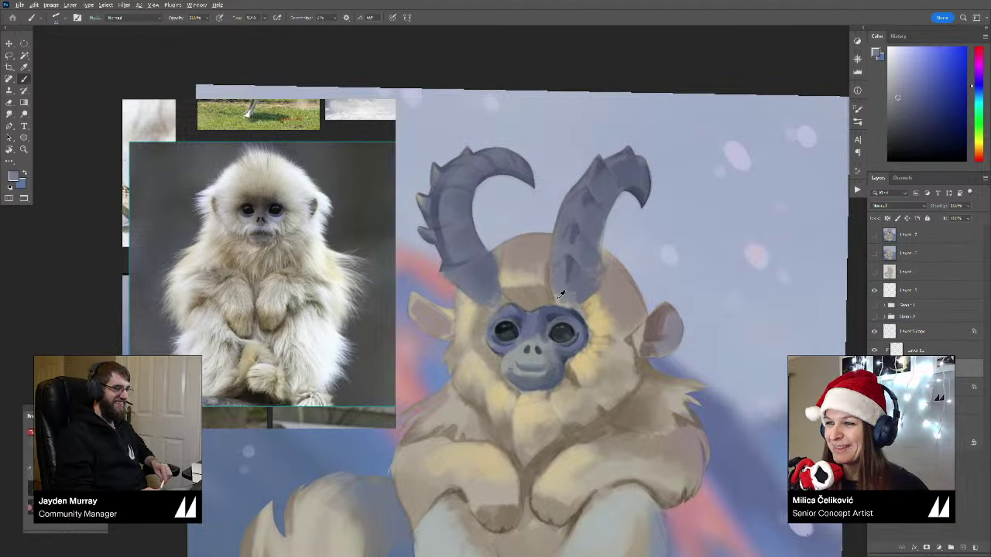
# Step: Shape the small spikes on the front of the right horn with sampled light grey and dark blue-grey
pyautogui.keyDown('alt'); pyautogui.click(563, 264); pyautogui.keyUp('alt')
pyautogui.keyDown('alt'); pyautogui.click(564, 267); pyautogui.keyUp('alt')
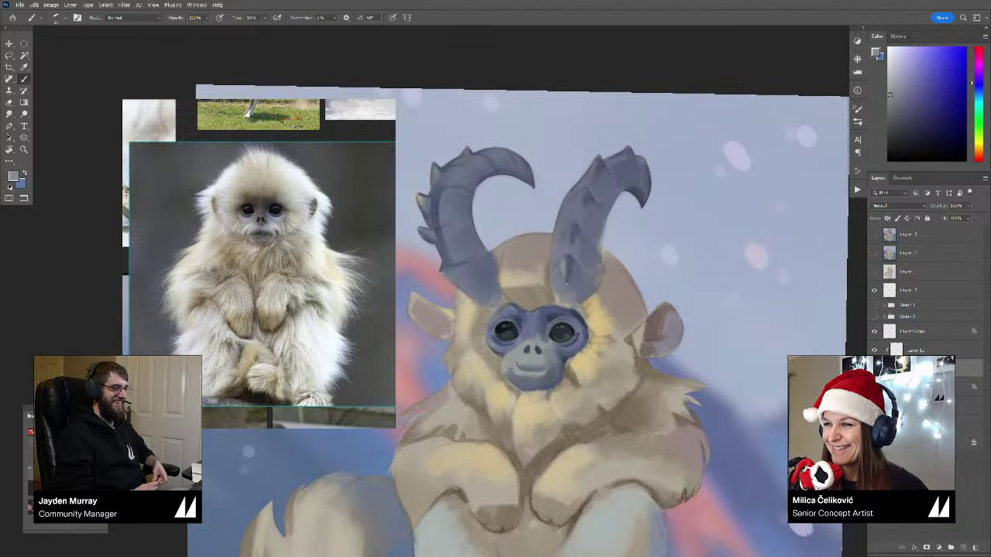
pyautogui.keyDown('alt'); pyautogui.click(568, 264); pyautogui.keyUp('alt')
pyautogui.moveTo(568, 266); pyautogui.dragTo(566, 278)
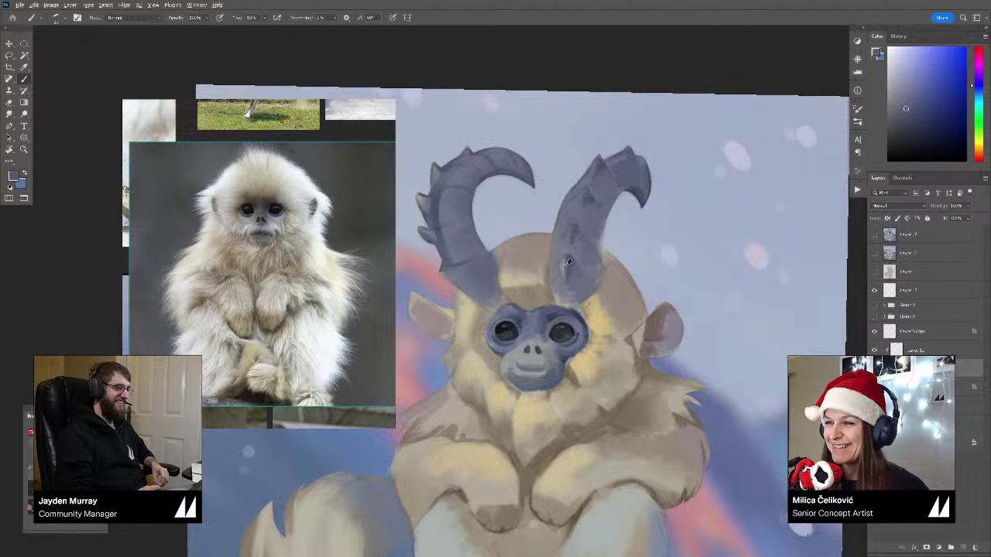
pyautogui.keyDown('alt'); pyautogui.click(569, 259); pyautogui.keyUp('alt')
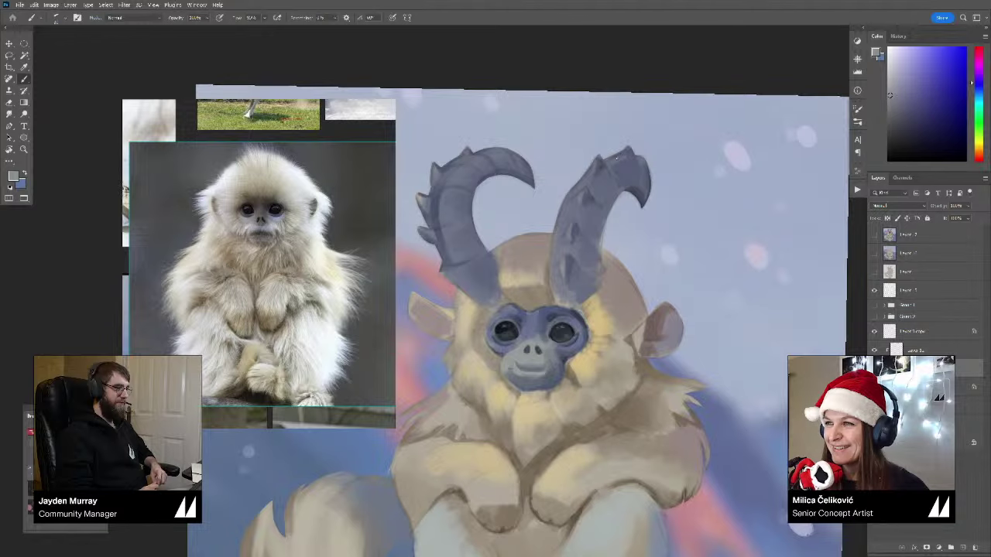
# Step: Straighten the canvas and flip it horizontally to check the horns in mirror view
pyautogui.moveTo(612, 176); pyautogui.dragTo(534, 180)
pyautogui.press('r')
pyautogui.press('Escape')
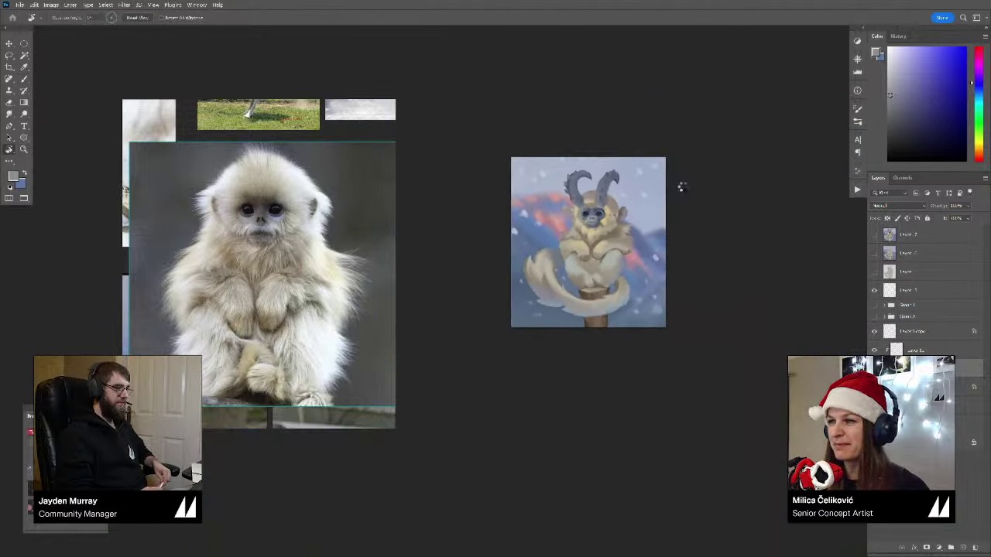
pyautogui.press('z')
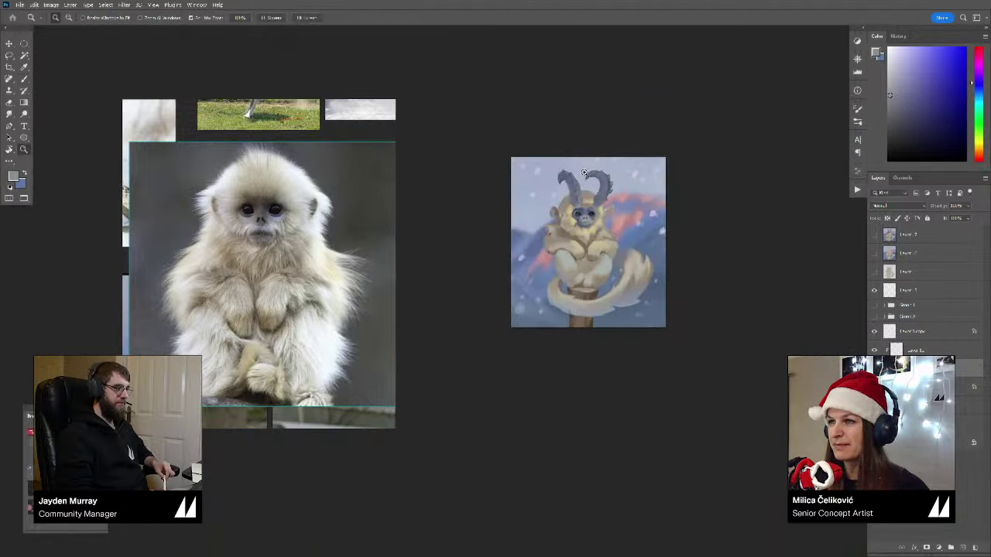
pyautogui.click(593, 186)
pyautogui.moveTo(608, 205); pyautogui.dragTo(618, 219)
# Step: Deepen the shadows between the spikes and at the base of the mirrored left horn with a sampled dark blue-grey
pyautogui.press('b')
pyautogui.keyDown('alt'); pyautogui.click(514, 188); pyautogui.keyUp('alt')
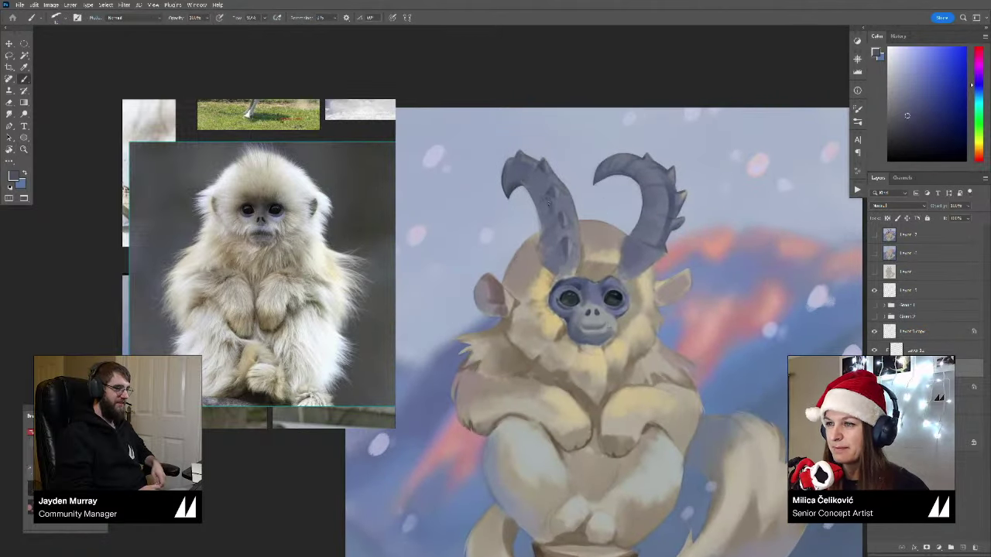
pyautogui.scroll(-1, 552, 225)
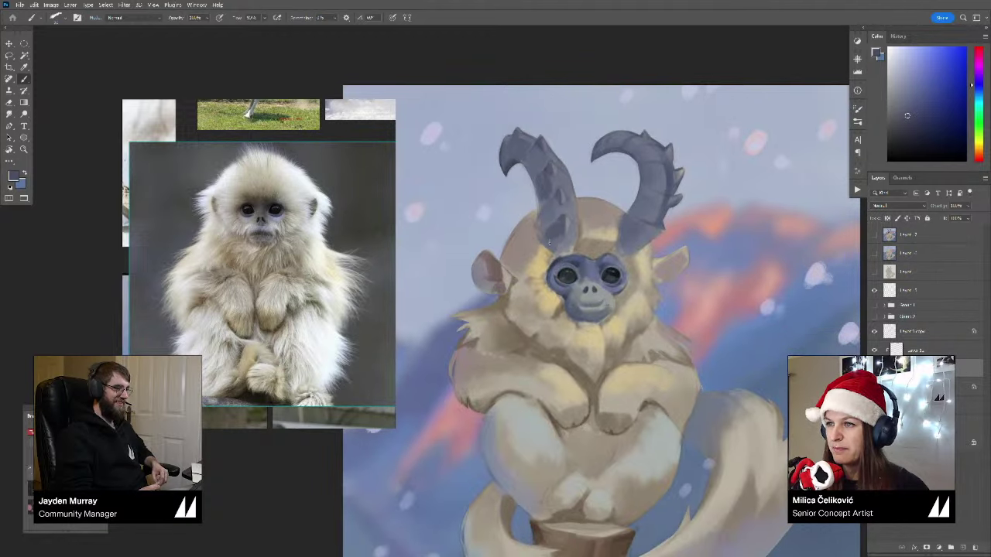
pyautogui.moveTo(549, 243)
pyautogui.mouseDown()
pyautogui.moveTo(542, 215)
pyautogui.moveTo(552, 222)
pyautogui.mouseUp()
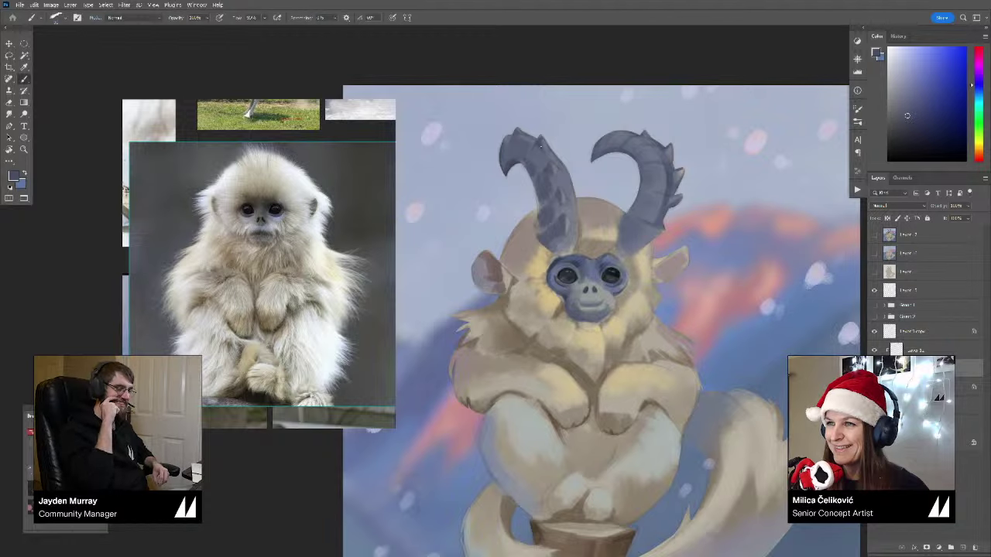
# Step: Shade the ridges and base of the mirrored right horn with blue-grey tones sampled along its curl
pyautogui.moveTo(630, 223); pyautogui.dragTo(622, 227)
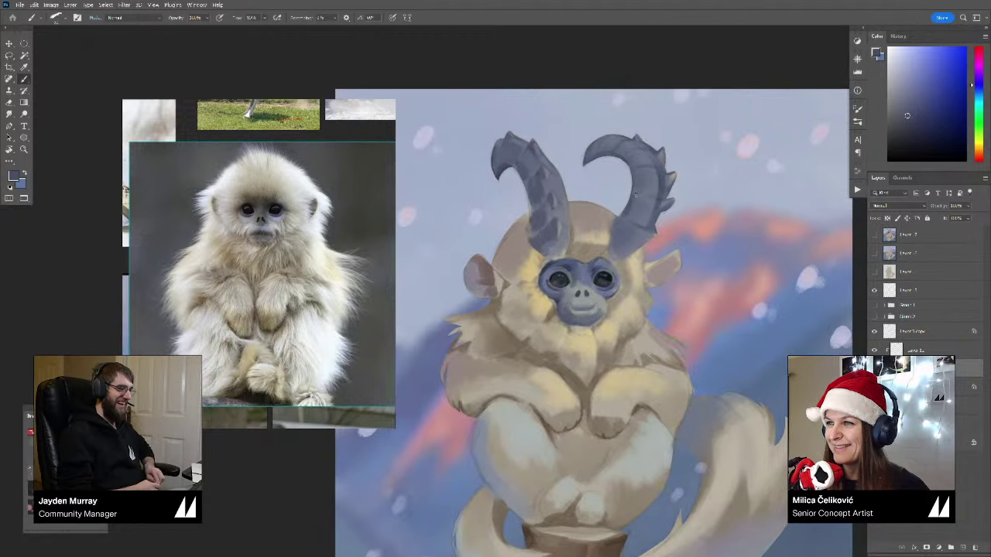
pyautogui.keyDown('alt'); pyautogui.click(634, 197); pyautogui.keyUp('alt')
pyautogui.keyDown('alt'); pyautogui.click(624, 218); pyautogui.keyUp('alt')
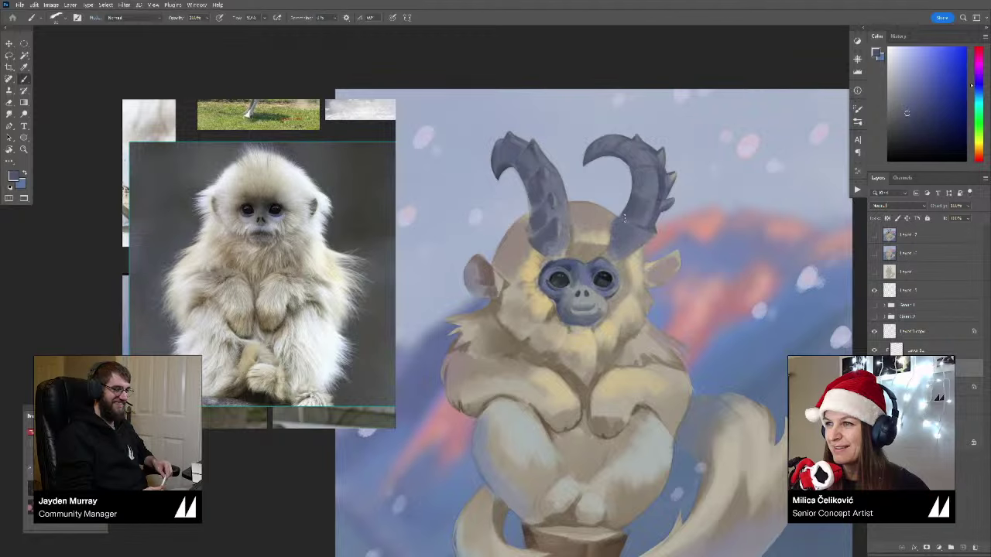
pyautogui.keyDown('alt'); pyautogui.click(614, 241); pyautogui.keyUp('alt')
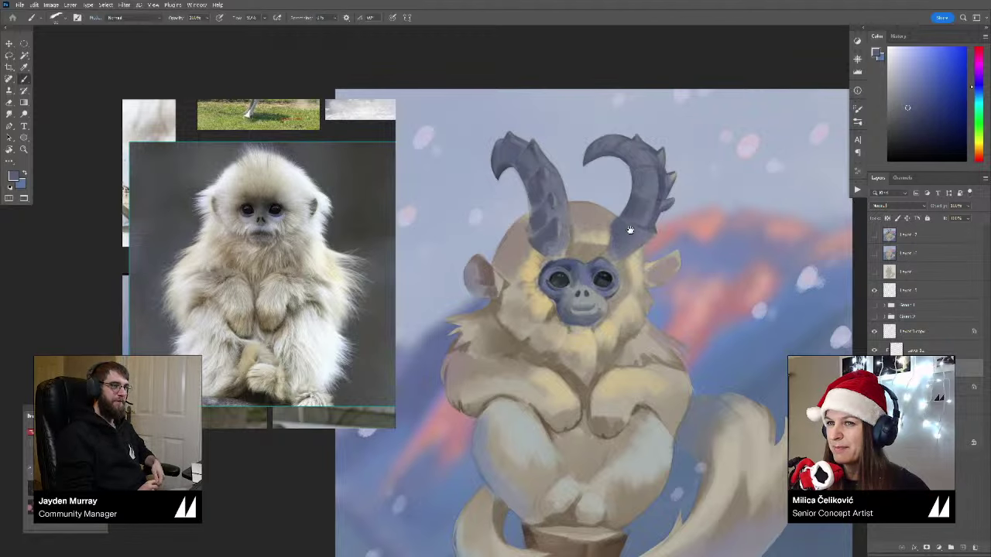
pyautogui.moveTo(631, 230); pyautogui.dragTo(623, 247)
pyautogui.keyDown('alt'); pyautogui.click(628, 215); pyautogui.keyUp('alt')
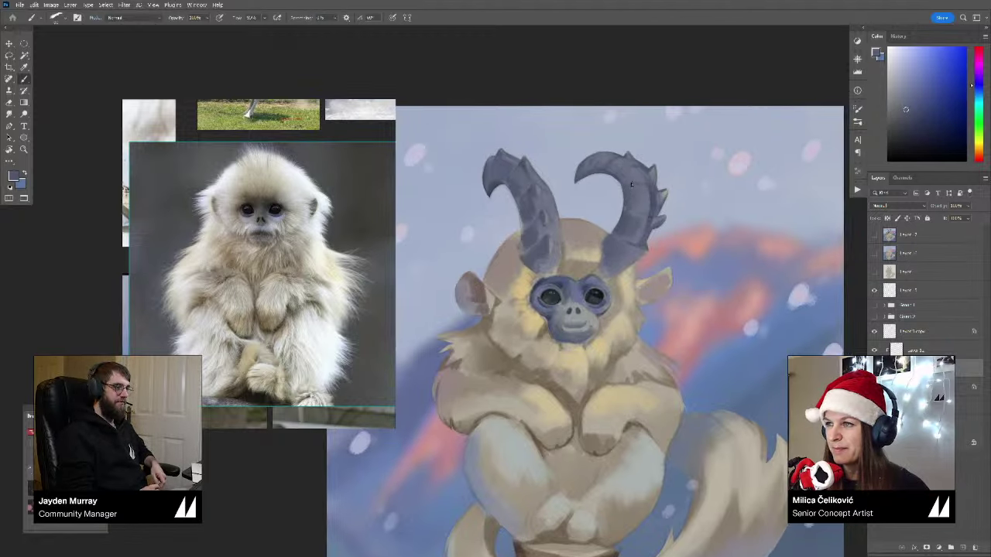
pyautogui.keyDown('alt'); pyautogui.click(649, 206); pyautogui.keyUp('alt')
# Step: On a new layer, mix a muted purple and paint it along the ridges and inner sides of both horns
pyautogui.click(903, 80)
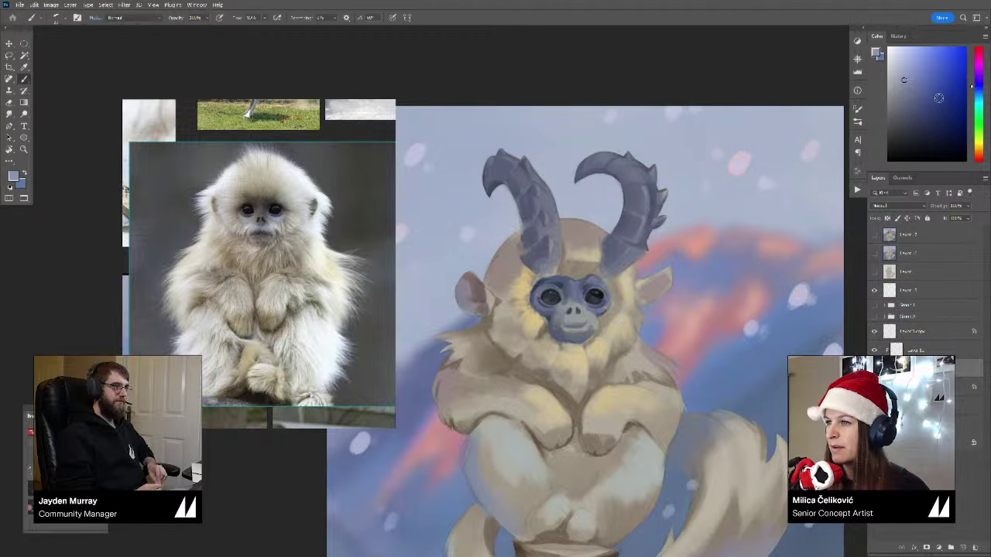
pyautogui.hotkey('ctrl', 'alt', 'shift', 'n')
pyautogui.press('z')
pyautogui.moveTo(567, 224)
pyautogui.mouseDown()
pyautogui.moveTo(531, 286)
pyautogui.moveTo(570, 262)
pyautogui.mouseUp()
pyautogui.moveTo(569, 259); pyautogui.dragTo(558, 280)
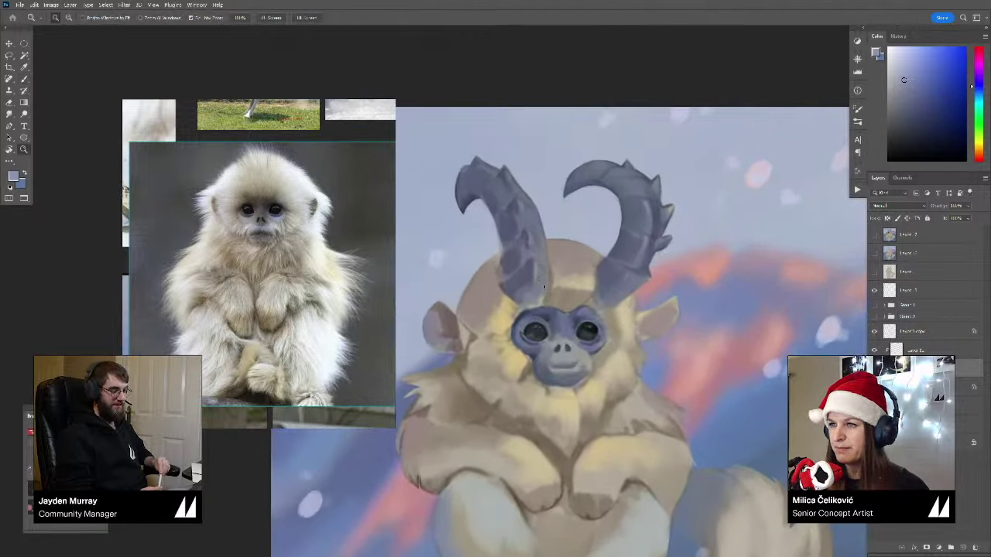
pyautogui.press('b')
pyautogui.keyDown('alt'); pyautogui.click(541, 281); pyautogui.keyUp('alt')
pyautogui.click(980, 78)
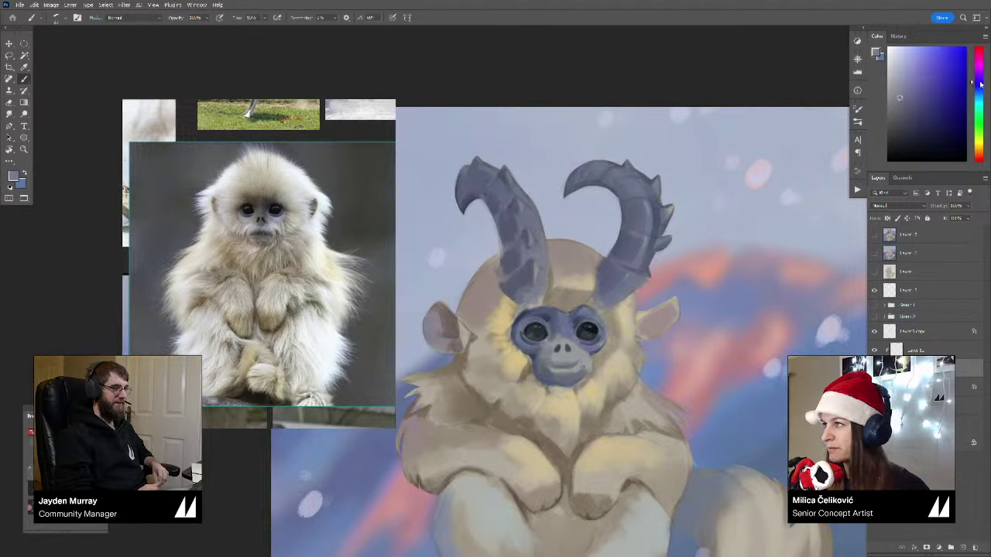
pyautogui.click(900, 87)
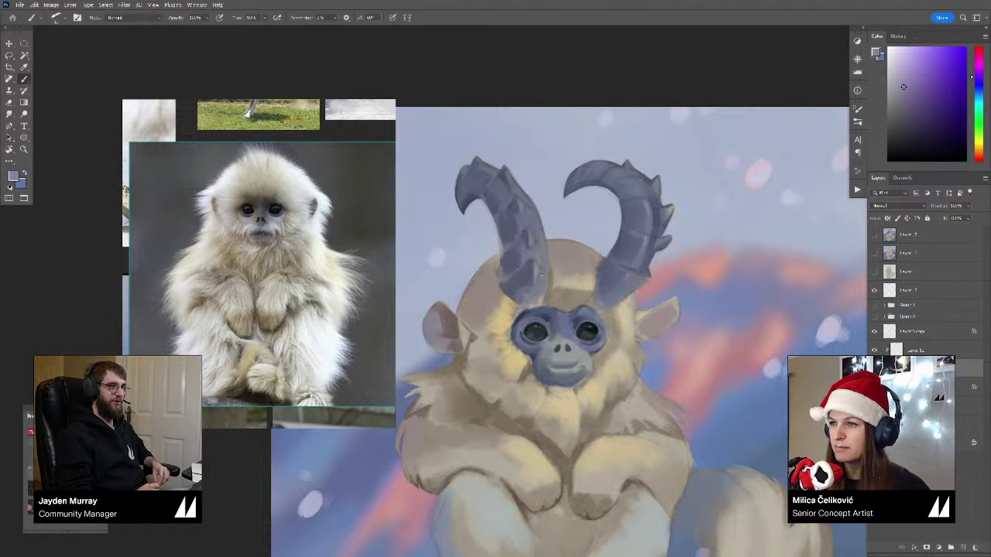
pyautogui.click(910, 83)
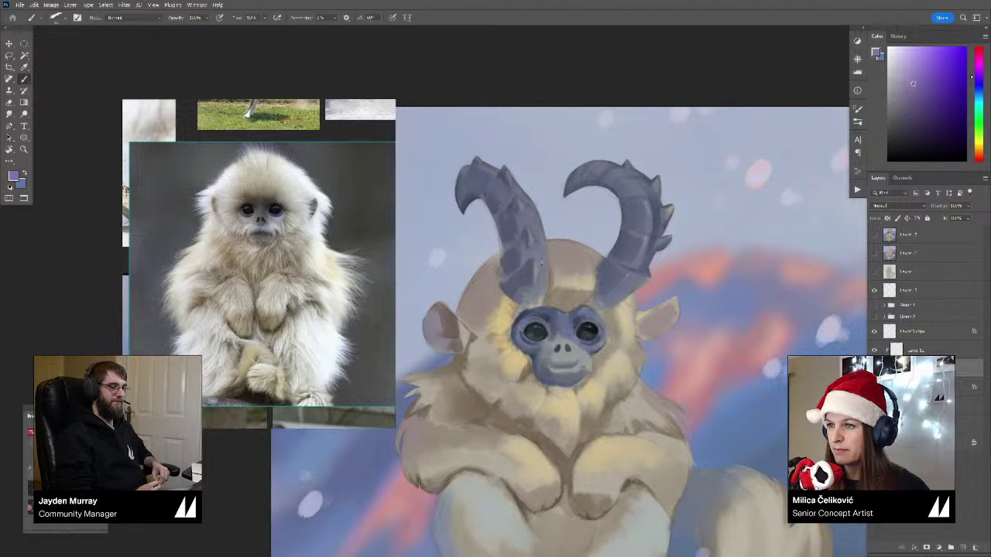
pyautogui.moveTo(976, 77); pyautogui.dragTo(975, 73)
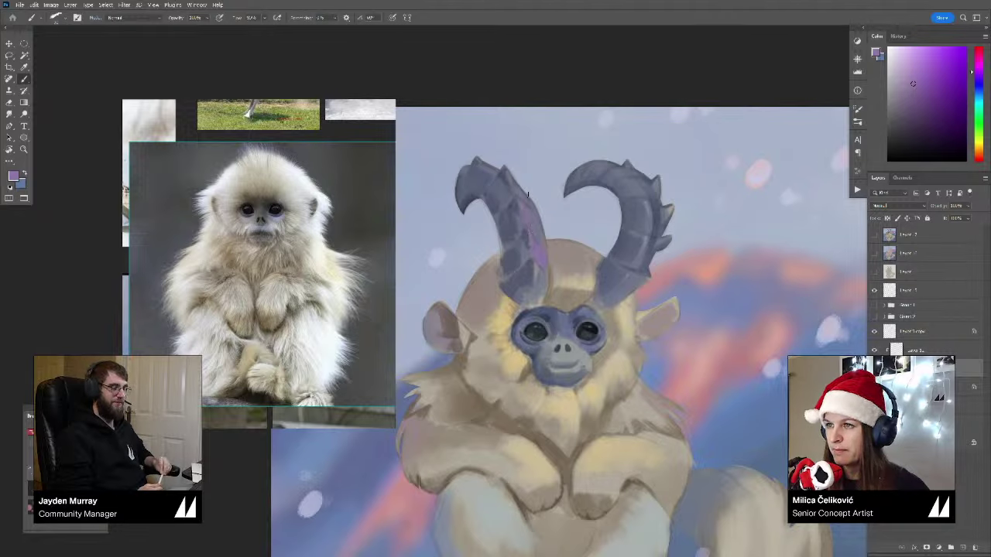
pyautogui.moveTo(536, 264); pyautogui.dragTo(538, 297)
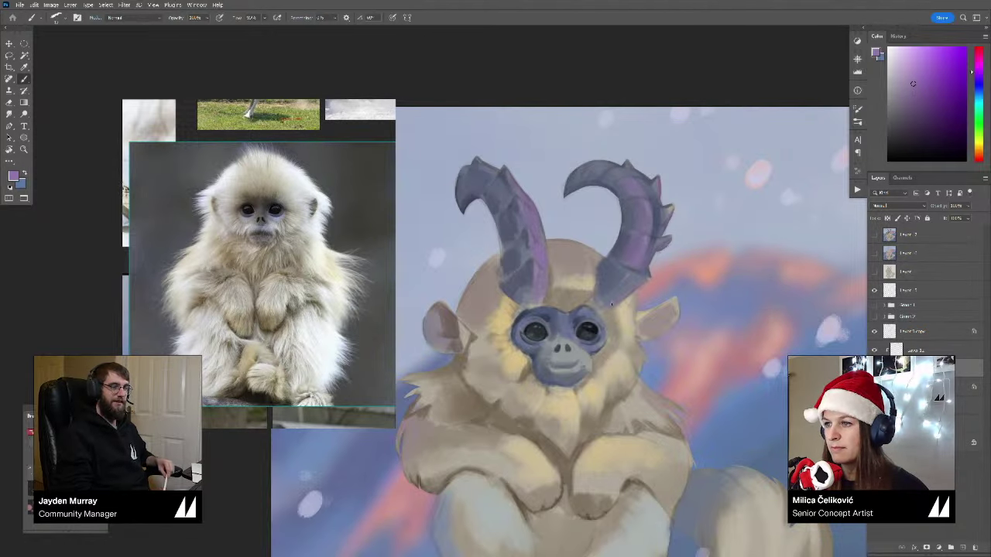
# Step: Flip the canvas horizontally to check the whole creature, and merge the purple horn layer down
pyautogui.scroll(-4, 611, 303)
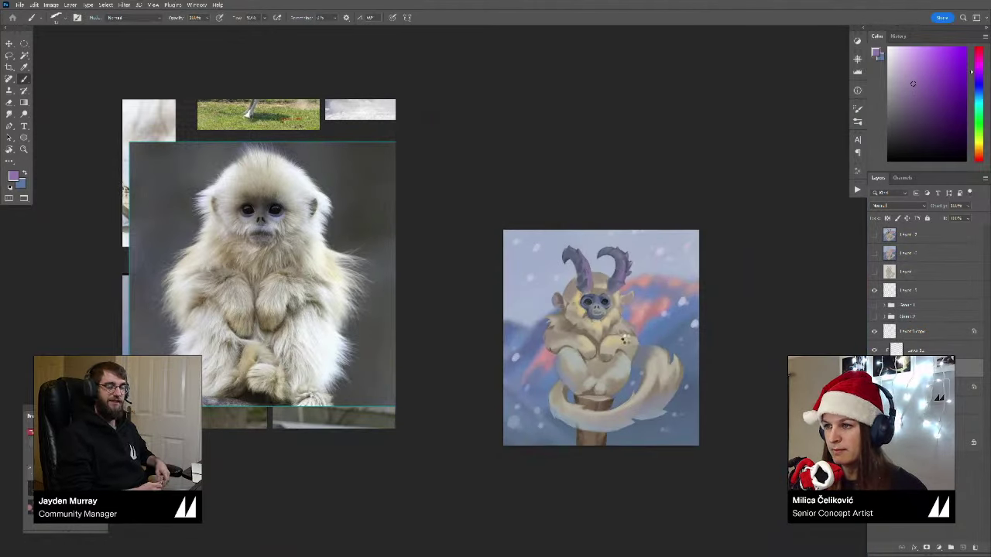
pyautogui.hotkey('ctrl', 'shift', 'h')
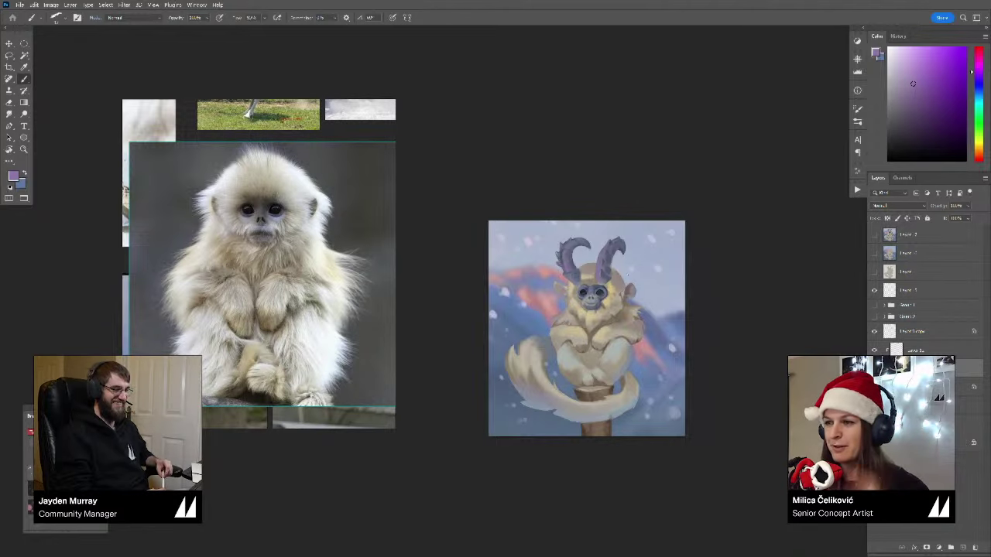
pyautogui.moveTo(696, 284); pyautogui.dragTo(679, 276)
pyautogui.moveTo(573, 285); pyautogui.dragTo(596, 293)
pyautogui.press('b')
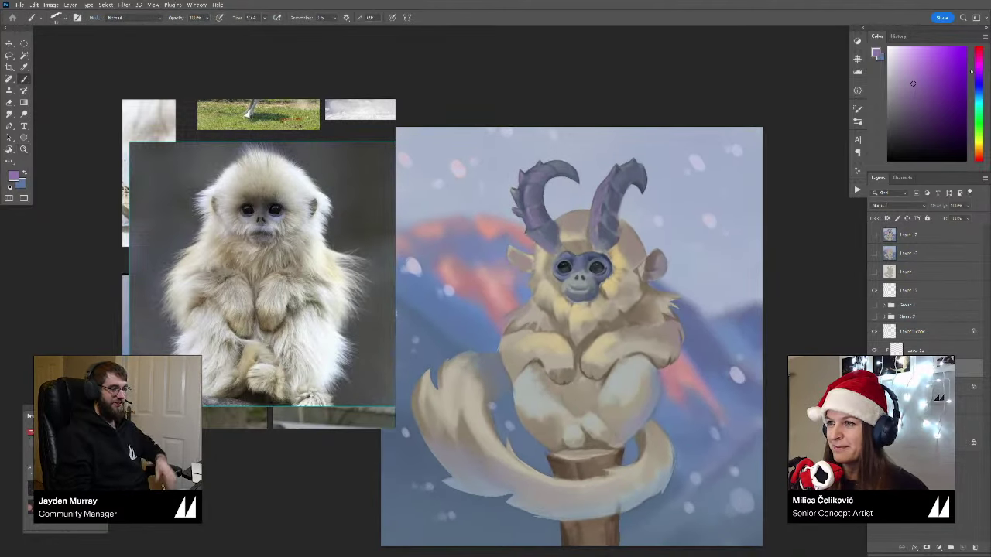
pyautogui.hotkey('ctrl', 'e')
# Step: On a new layer, outline a small upturned fang at the left corner of the mouth in dark blue sampled from the face
pyautogui.moveTo(628, 181); pyautogui.dragTo(650, 198)
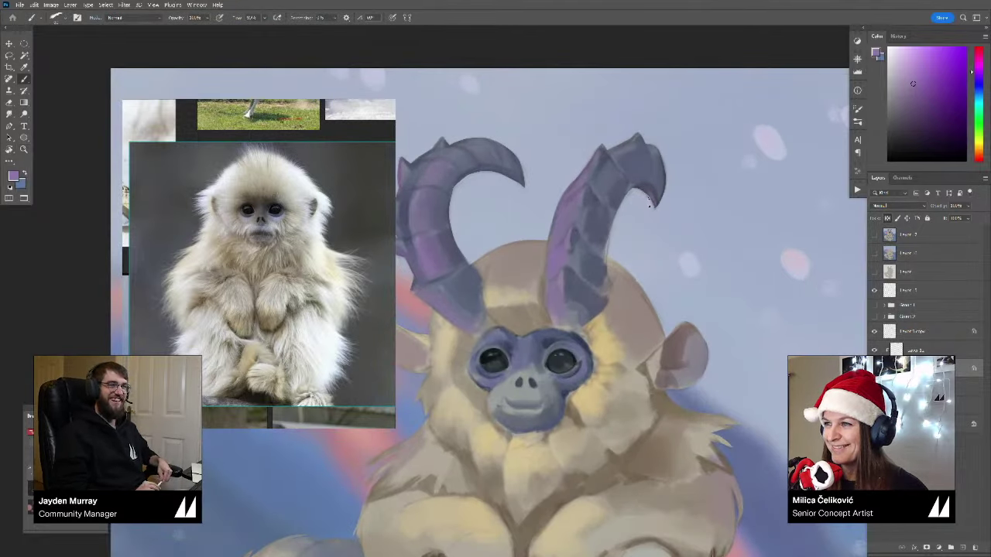
pyautogui.moveTo(663, 189); pyautogui.dragTo(635, 196)
pyautogui.moveTo(665, 245); pyautogui.dragTo(651, 235)
pyautogui.hotkey('ctrl', 'shift', 'alt', 'n')
pyautogui.moveTo(609, 277)
pyautogui.mouseDown()
pyautogui.moveTo(601, 254)
pyautogui.moveTo(603, 271)
pyautogui.moveTo(621, 280)
pyautogui.mouseUp()
pyautogui.moveTo(621, 280)
pyautogui.mouseDown()
pyautogui.moveTo(611, 212)
pyautogui.moveTo(604, 294)
pyautogui.mouseUp()
pyautogui.moveTo(580, 209)
pyautogui.mouseDown()
pyautogui.moveTo(579, 253)
pyautogui.moveTo(609, 260)
pyautogui.mouseUp()
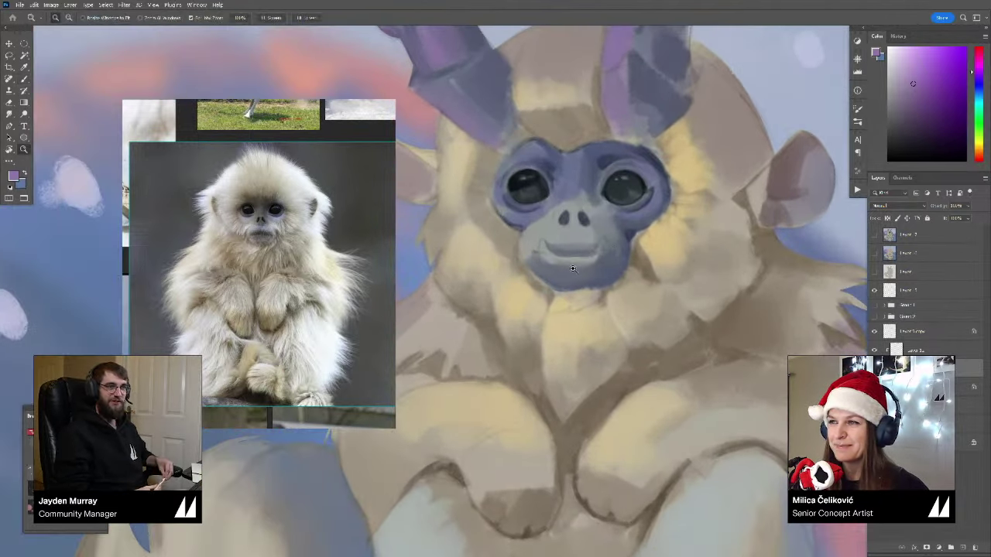
pyautogui.press('r')
pyautogui.moveTo(703, 195); pyautogui.dragTo(676, 128)
pyautogui.moveTo(608, 195); pyautogui.dragTo(623, 249)
pyautogui.press('b')
pyautogui.keyDown('alt'); pyautogui.click(574, 169); pyautogui.keyUp('alt')
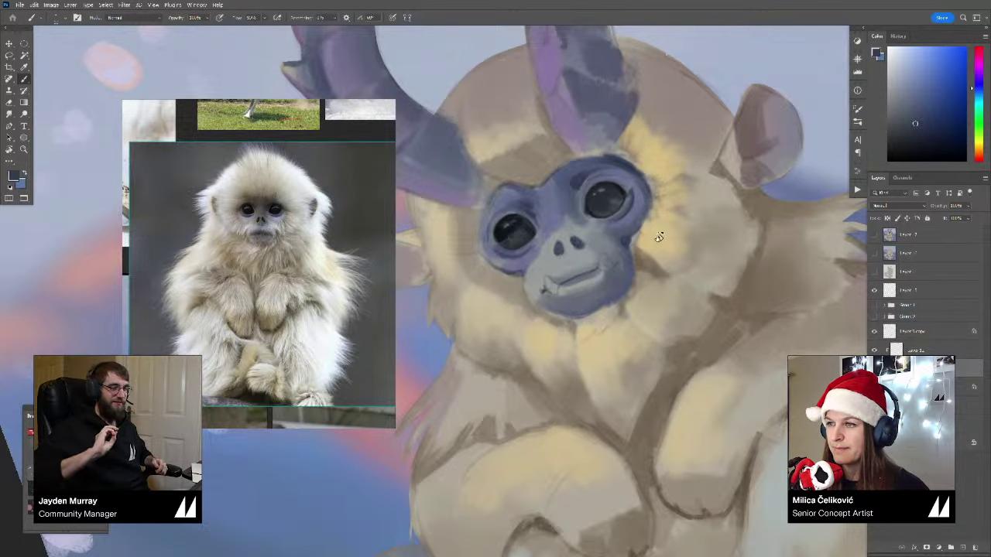
# Step: Straighten the canvas and outline a matching fang at the right corner of the mouth
pyautogui.press('r')
pyautogui.moveTo(659, 237); pyautogui.dragTo(702, 276)
pyautogui.press('z')
pyautogui.moveTo(615, 328); pyautogui.dragTo(623, 328)
pyautogui.scroll(-1, 621, 328)
pyautogui.press('b')
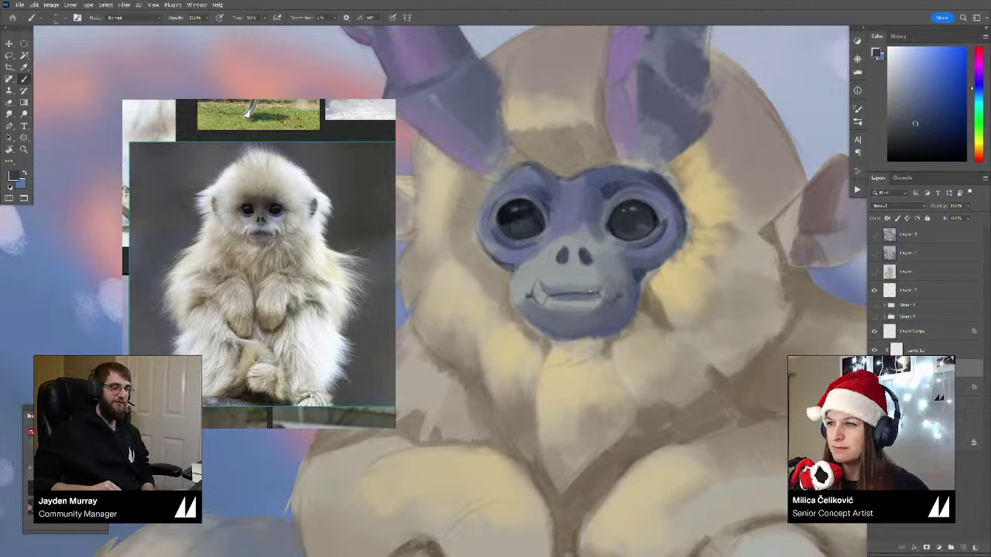
# Step: Fill both fangs with light grey-beige sampled from the fur and shade their sides with darker beige tones
pyautogui.keyDown('alt'); pyautogui.click(501, 316); pyautogui.keyUp('alt')
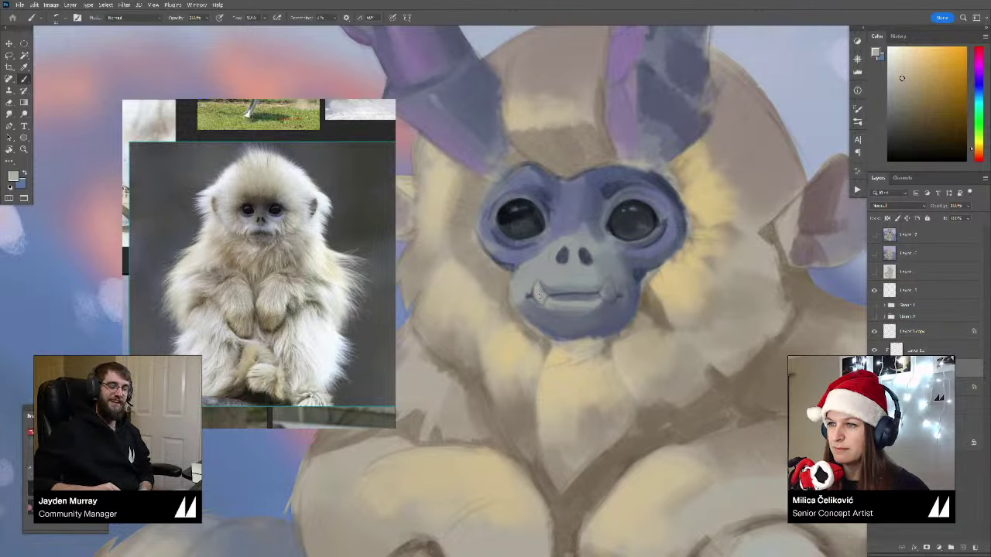
pyautogui.moveTo(609, 292); pyautogui.dragTo(602, 292)
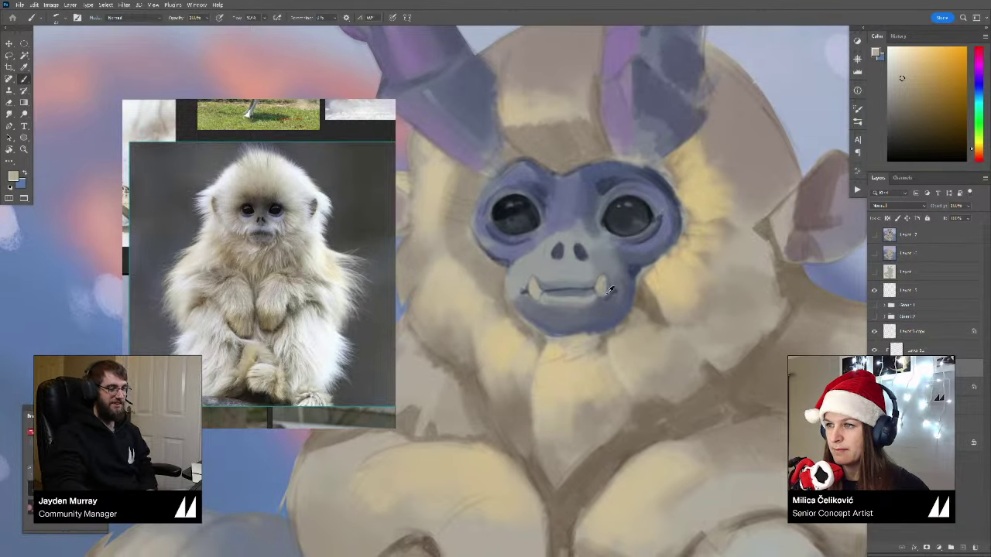
pyautogui.keyDown('alt'); pyautogui.click(611, 292); pyautogui.keyUp('alt')
pyautogui.keyDown('alt'); pyautogui.click(606, 293); pyautogui.keyUp('alt')
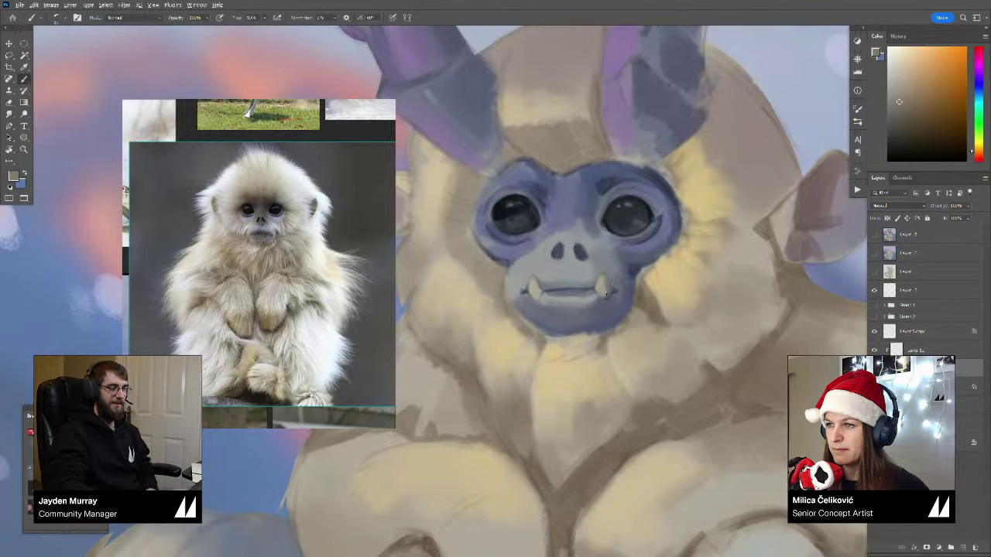
pyautogui.keyDown('alt'); pyautogui.click(536, 291); pyautogui.keyUp('alt')
pyautogui.keyDown('alt'); pyautogui.click(540, 292); pyautogui.keyUp('alt')
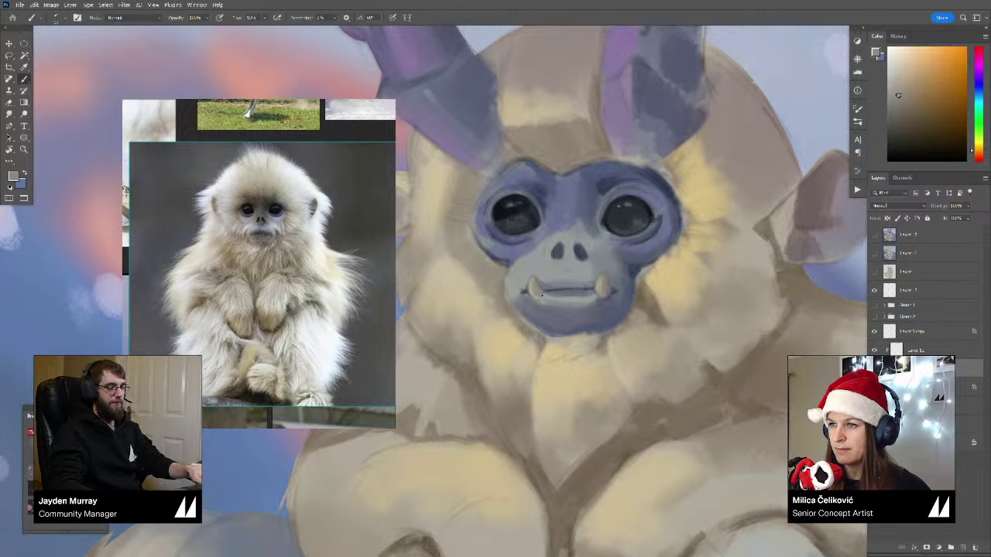
# Step: Touch up the mouth line, nose and inner eye area with blue-grey and dark blue tones sampled from the face
pyautogui.keyDown('alt'); pyautogui.click(529, 291); pyautogui.keyUp('alt')
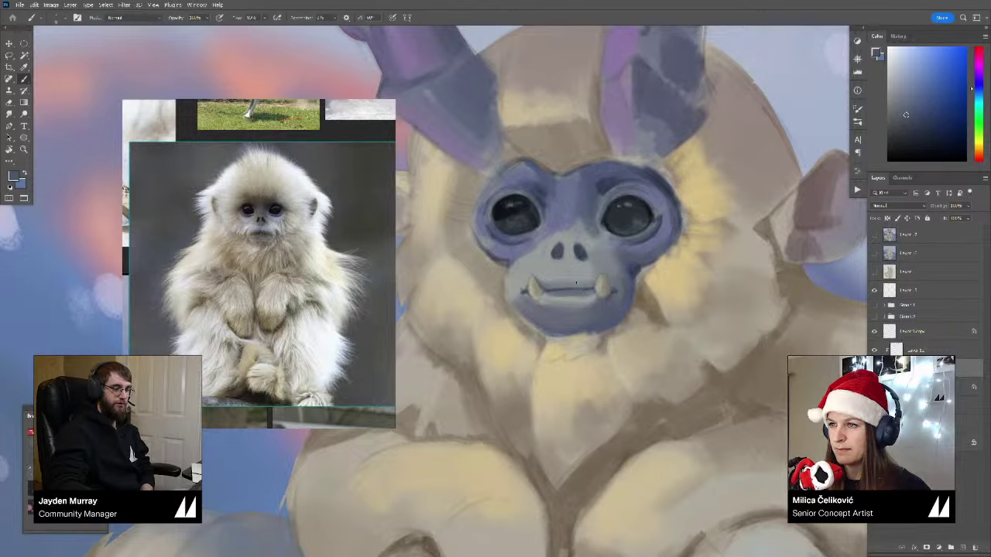
pyautogui.moveTo(571, 264); pyautogui.dragTo(564, 277)
pyautogui.keyDown('alt'); pyautogui.click(551, 262); pyautogui.keyUp('alt')
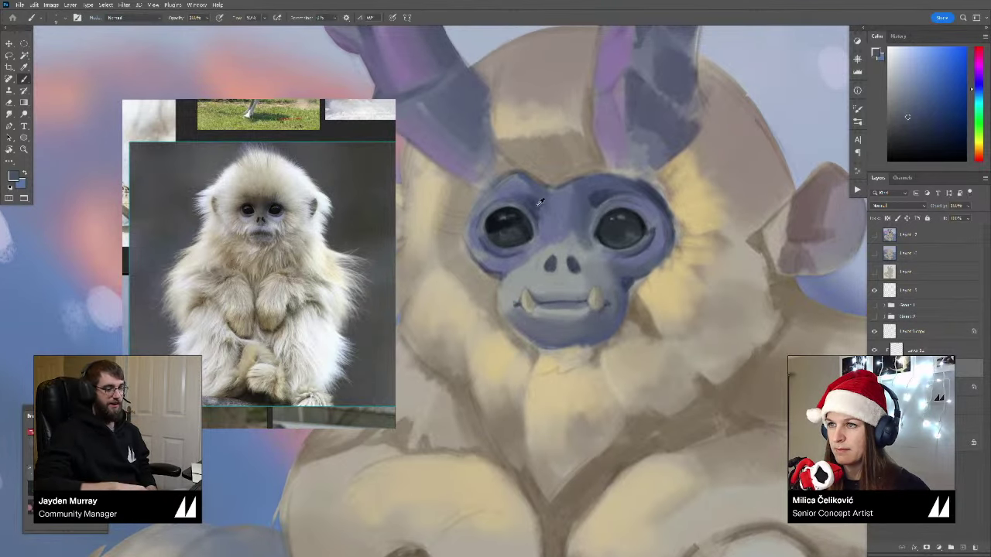
pyautogui.keyDown('alt'); pyautogui.click(535, 208); pyautogui.keyUp('alt')
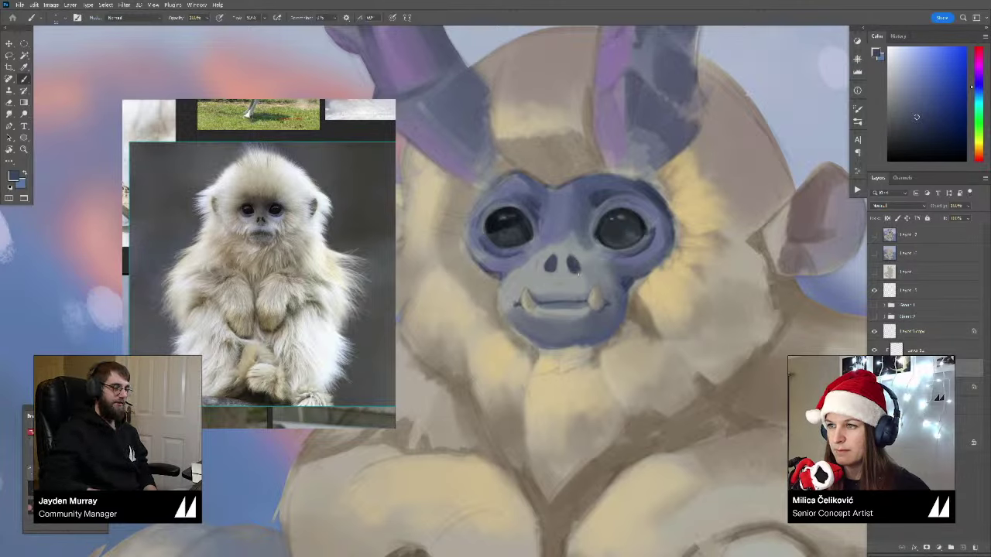
pyautogui.keyDown('alt'); pyautogui.click(537, 256); pyautogui.keyUp('alt')
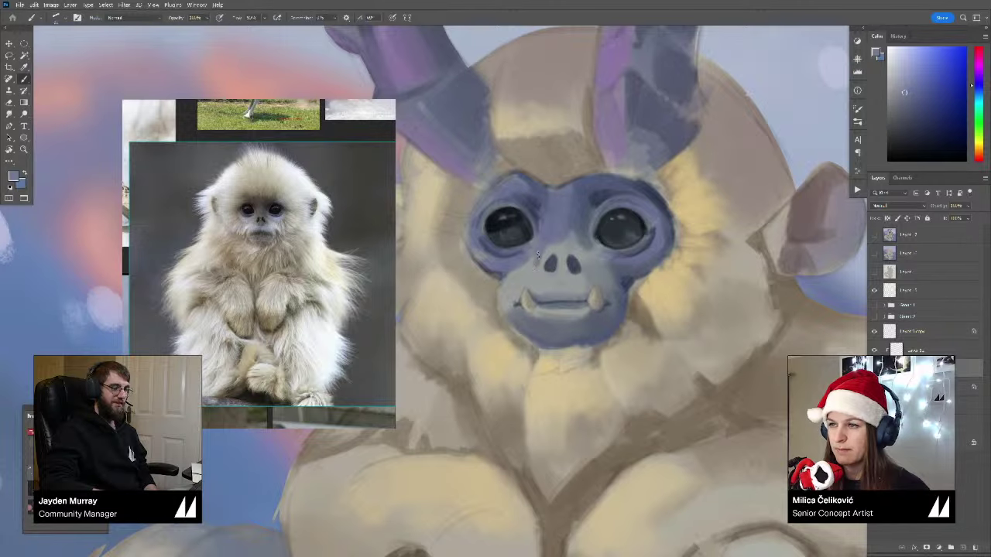
# Step: Bring the close-up reference photo of the blue-faced golden monkey into view on the reference board
pyautogui.moveTo(387, 288); pyautogui.dragTo(223, 300)
pyautogui.click(280, 238)
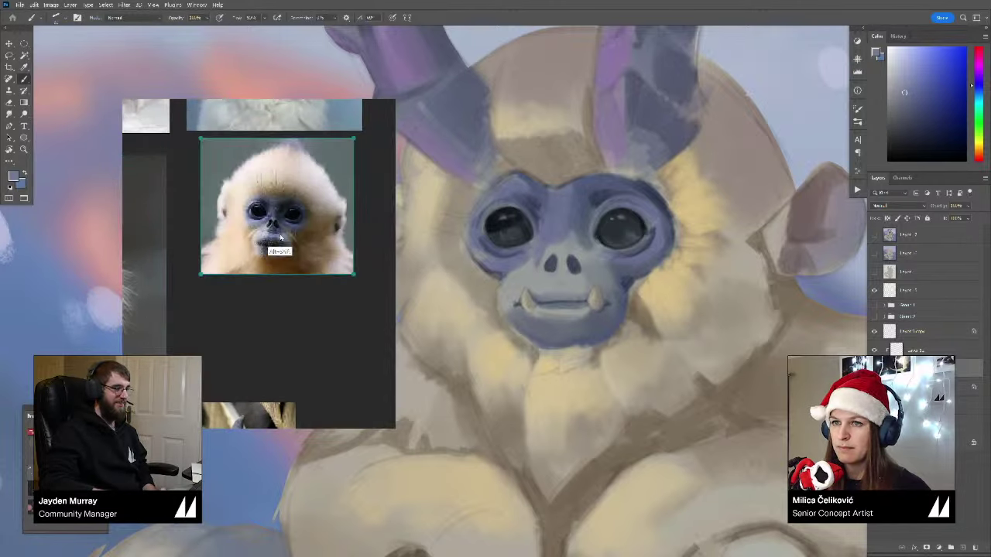
pyautogui.doubleClick(286, 218)
pyautogui.scroll(-4, 305, 244)
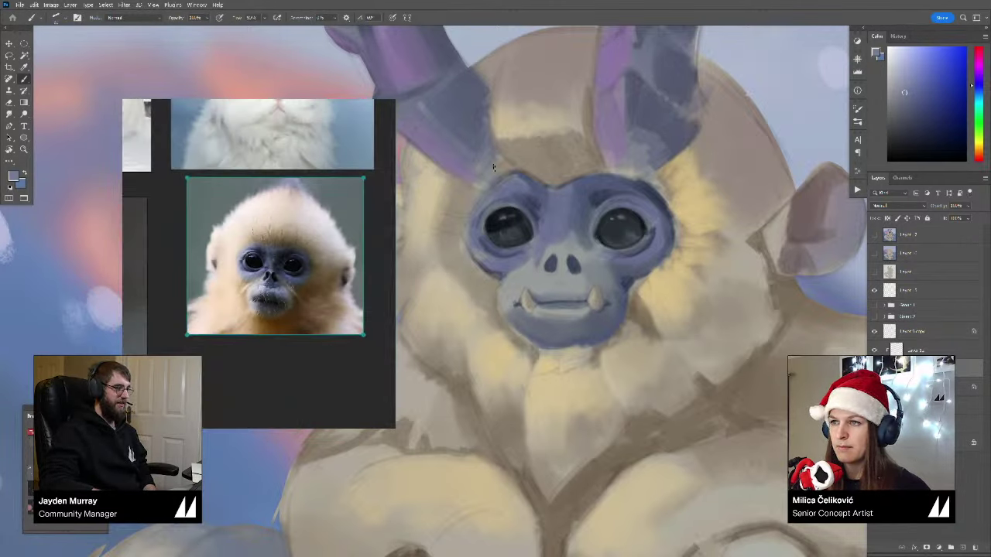
# Step: Merge the fang layer down, add a new layer, and lighten the skin around the left eye with pale blue-grey
pyautogui.moveTo(545, 196)
pyautogui.mouseDown()
pyautogui.moveTo(534, 219)
pyautogui.moveTo(537, 212)
pyautogui.moveTo(505, 212)
pyautogui.moveTo(510, 233)
pyautogui.mouseUp()
pyautogui.hotkey('ctrl', 'e')
pyautogui.hotkey('ctrl', 'shift', 'alt', 'n')
pyautogui.keyDown('alt'); pyautogui.click(495, 216); pyautogui.keyUp('alt')
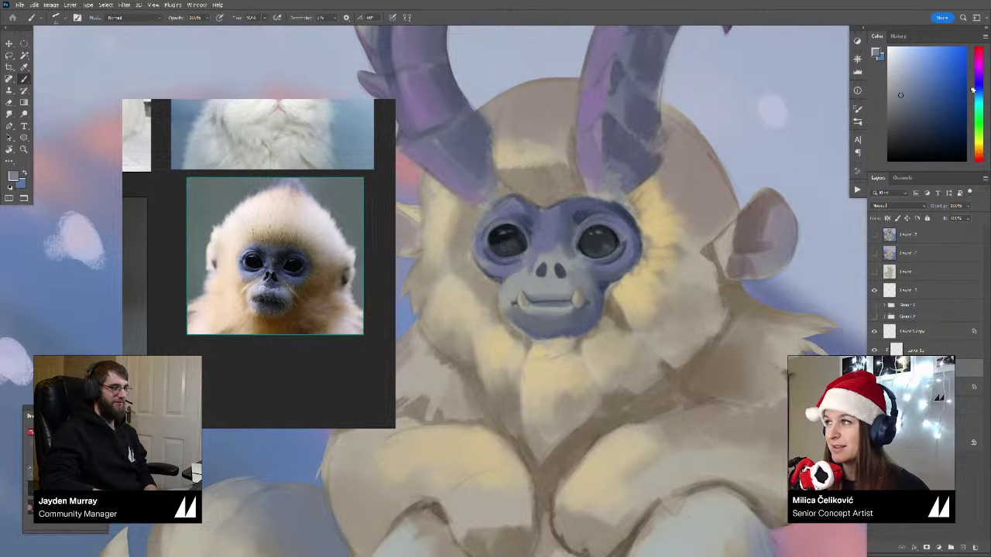
pyautogui.click(975, 87)
pyautogui.click(899, 80)
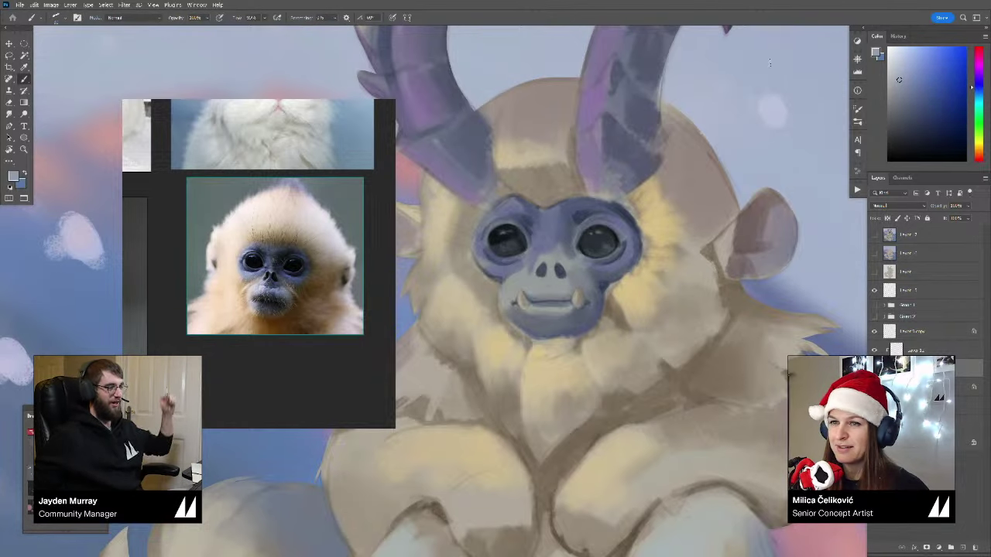
pyautogui.moveTo(483, 223); pyautogui.dragTo(492, 223)
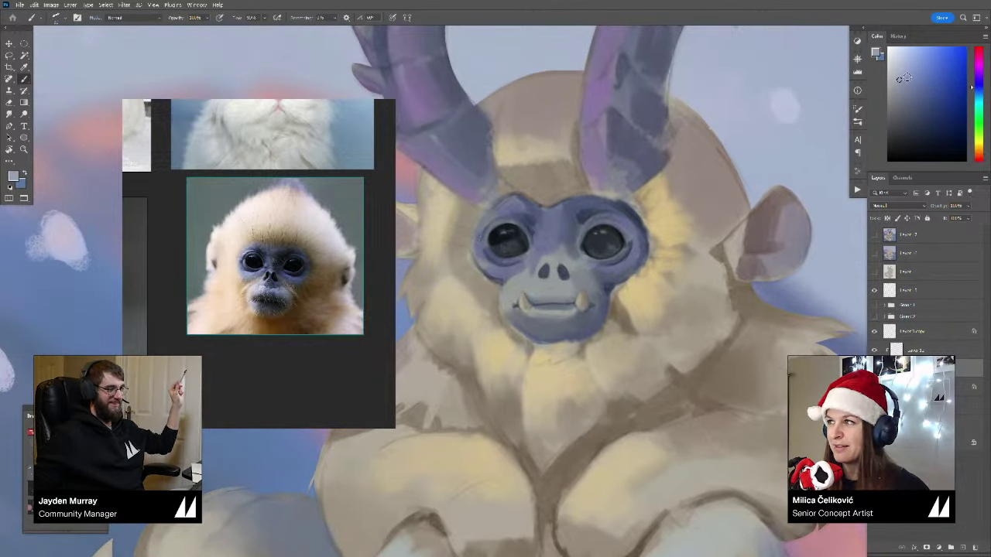
pyautogui.click(907, 74)
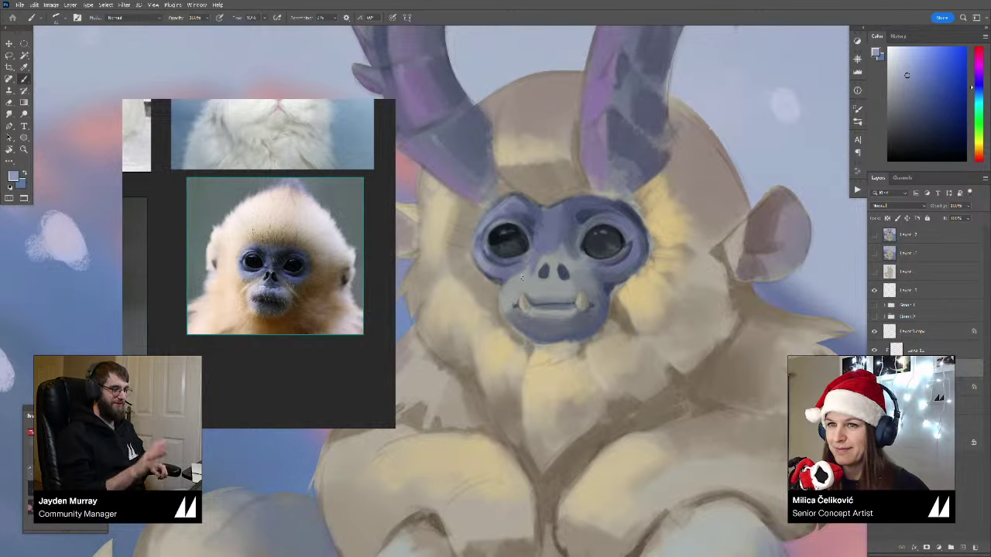
# Step: Paint brighter blue tones around the left eye and down the side of the nose bridge
pyautogui.keyDown('alt'); pyautogui.click(513, 256); pyautogui.keyUp('alt')
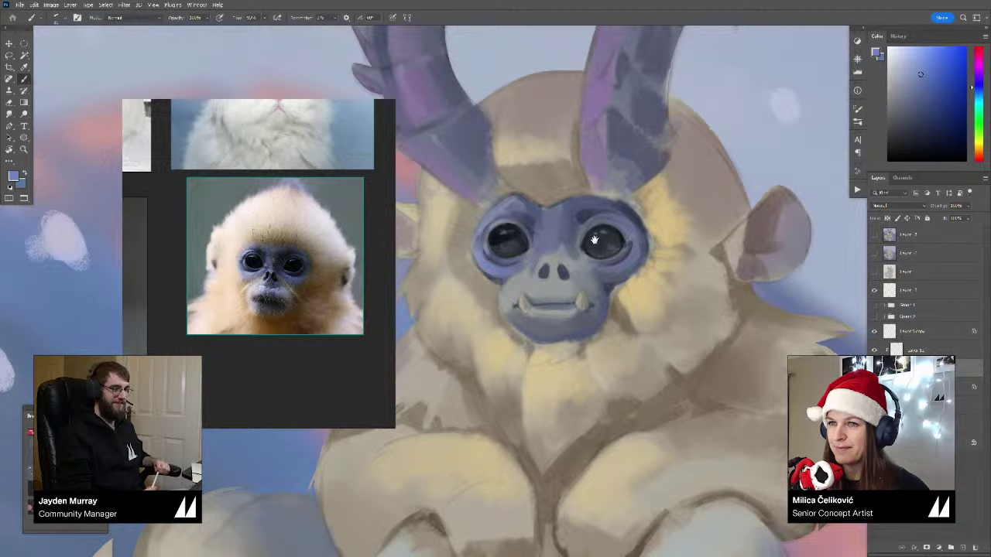
pyautogui.moveTo(595, 240); pyautogui.dragTo(596, 235)
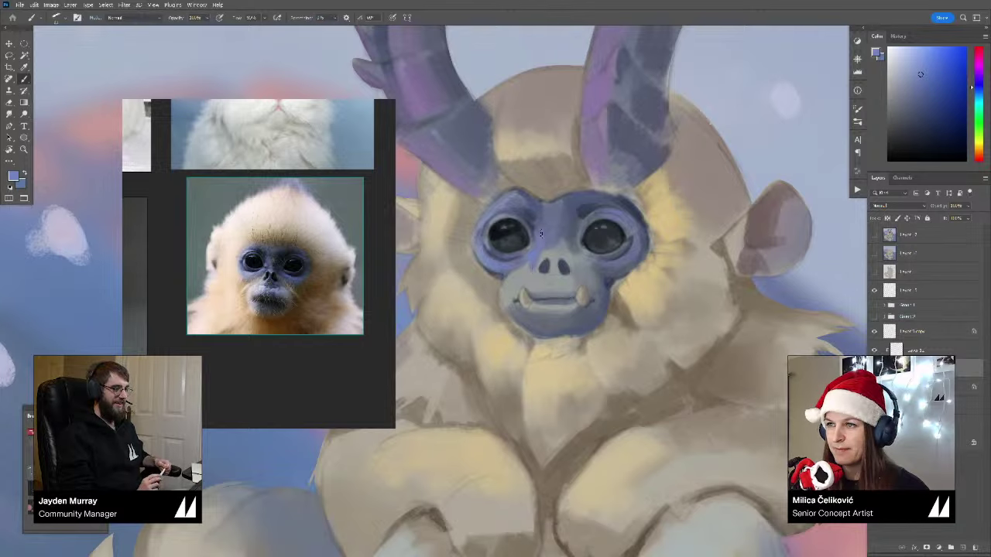
pyautogui.moveTo(529, 269); pyautogui.dragTo(548, 274)
pyautogui.press(']')
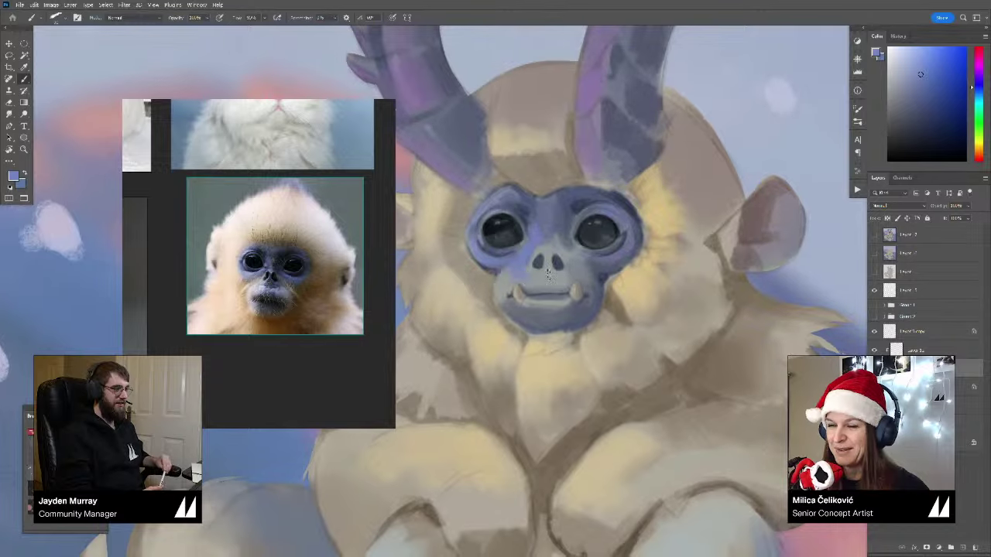
# Step: Reshape the nostrils and the rims around them with sampled dark blue and light blue-grey
pyautogui.keyDown('alt'); pyautogui.click(543, 267); pyautogui.keyUp('alt')
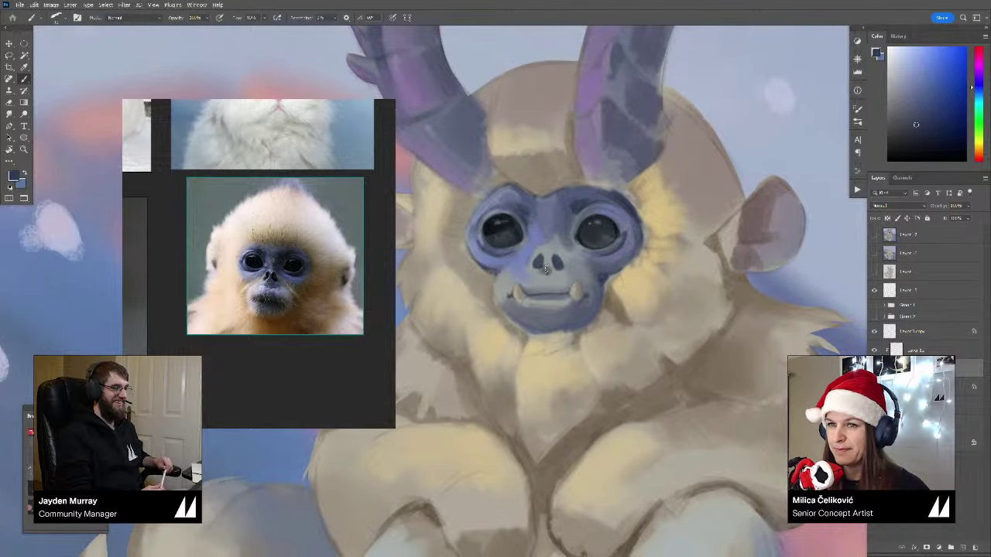
pyautogui.keyDown('alt'); pyautogui.click(546, 262); pyautogui.keyUp('alt')
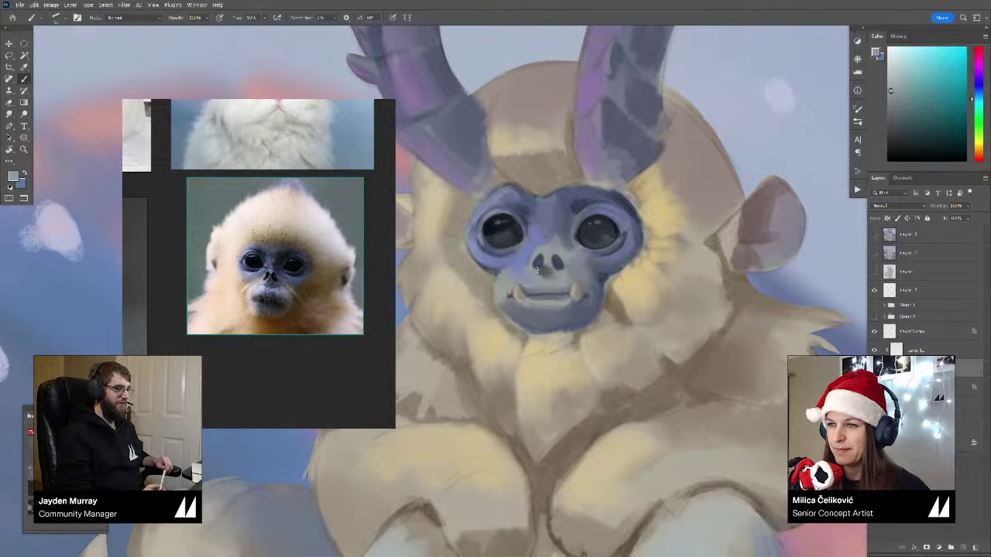
pyautogui.keyDown('alt'); pyautogui.click(537, 268); pyautogui.keyUp('alt')
pyautogui.keyDown('alt'); pyautogui.click(542, 271); pyautogui.keyUp('alt')
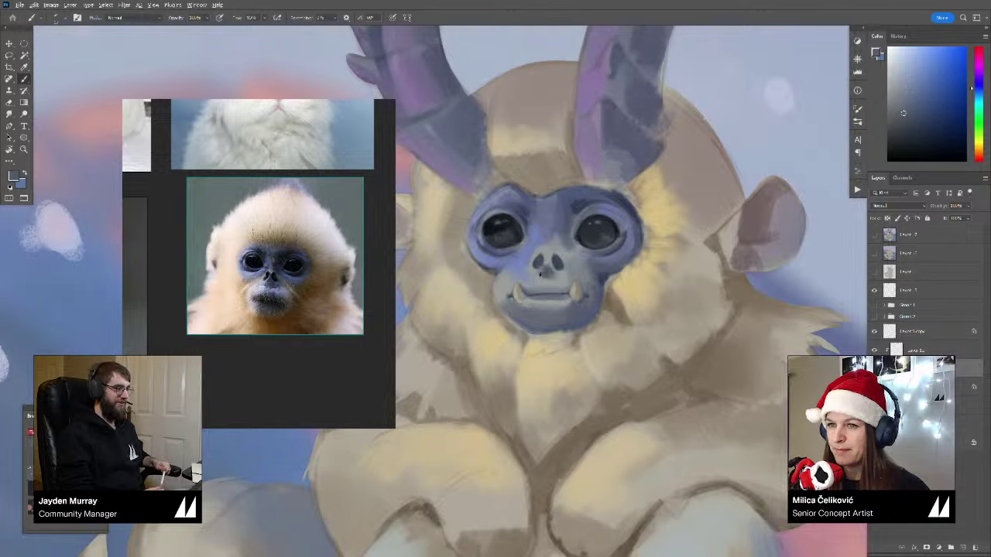
pyautogui.moveTo(552, 276); pyautogui.dragTo(563, 254)
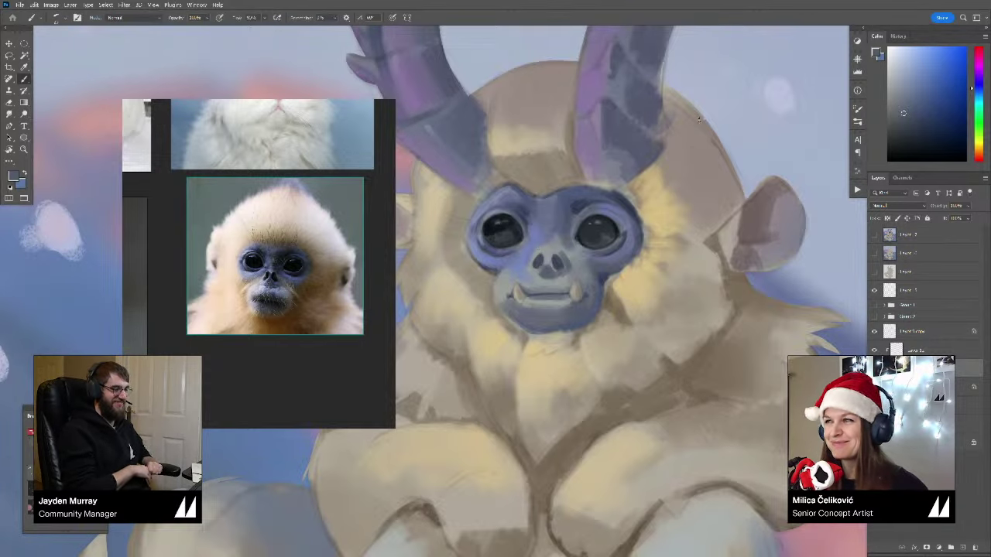
# Step: Blend sampled blue and lavender-blue tones along the nose bridge between the left eye and the nostrils
pyautogui.moveTo(541, 226); pyautogui.dragTo(568, 237)
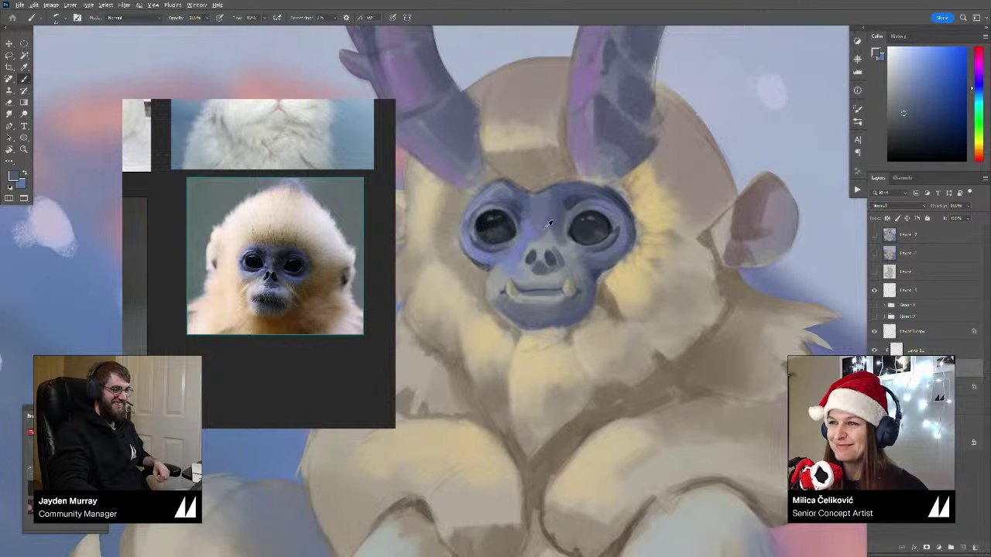
pyautogui.keyDown('alt'); pyautogui.click(548, 235); pyautogui.keyUp('alt')
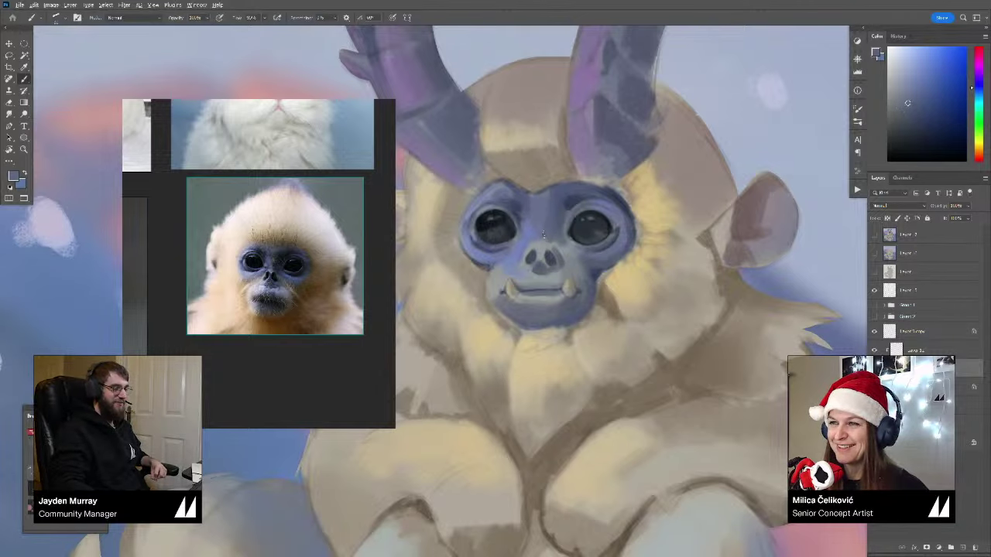
pyautogui.keyDown('alt'); pyautogui.click(536, 238); pyautogui.keyUp('alt')
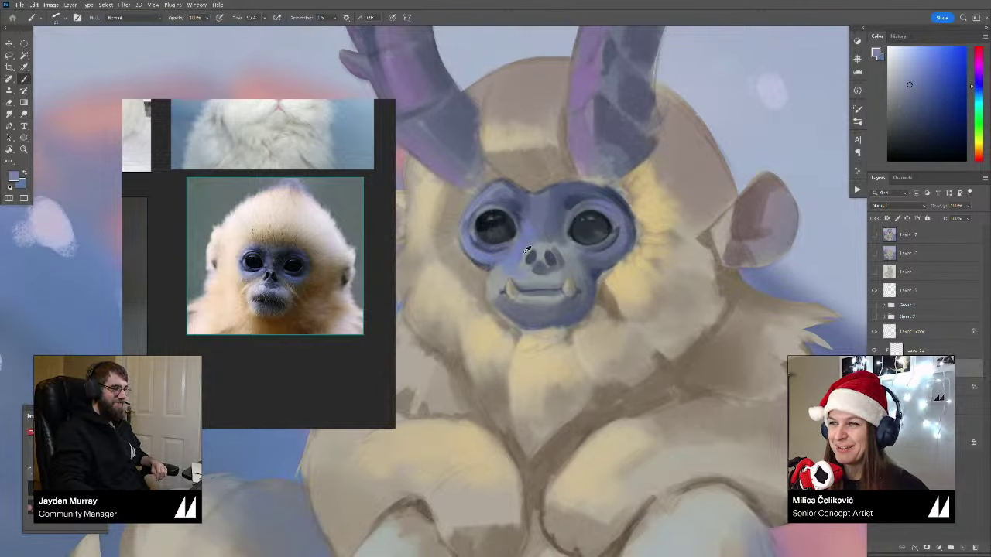
pyautogui.keyDown('alt'); pyautogui.click(520, 242); pyautogui.keyUp('alt')
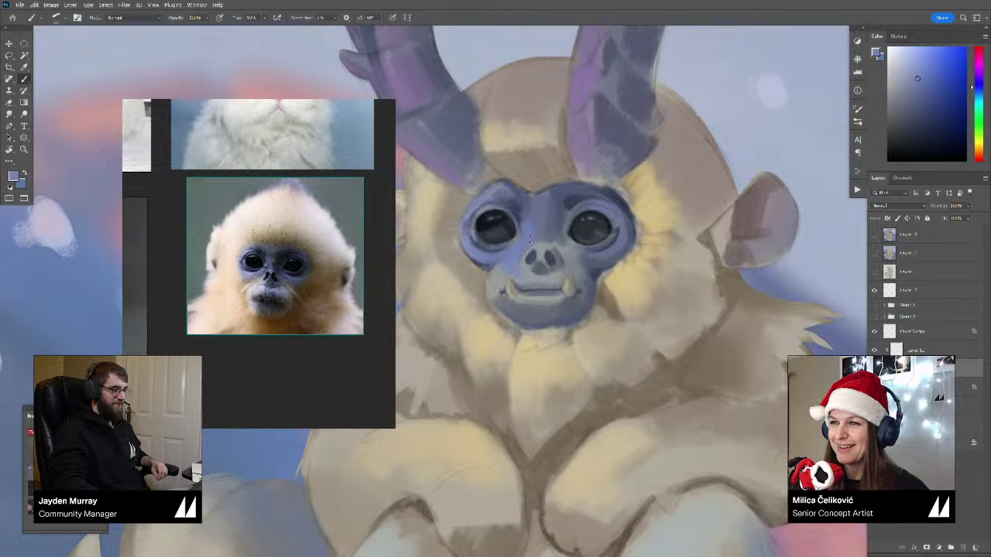
pyautogui.moveTo(542, 258); pyautogui.dragTo(539, 253)
pyautogui.keyDown('alt'); pyautogui.click(538, 226); pyautogui.keyUp('alt')
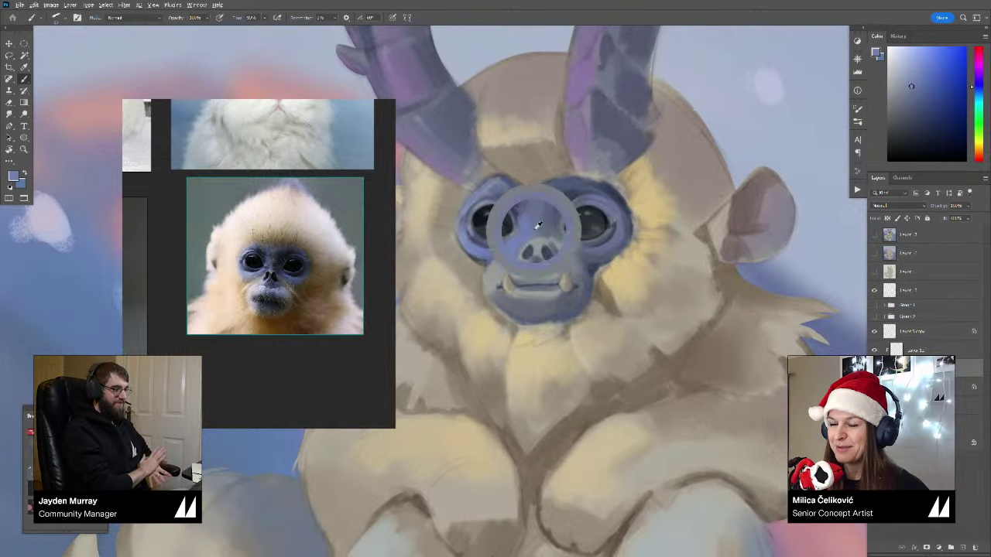
pyautogui.keyDown('alt'); pyautogui.click(532, 230); pyautogui.keyUp('alt')
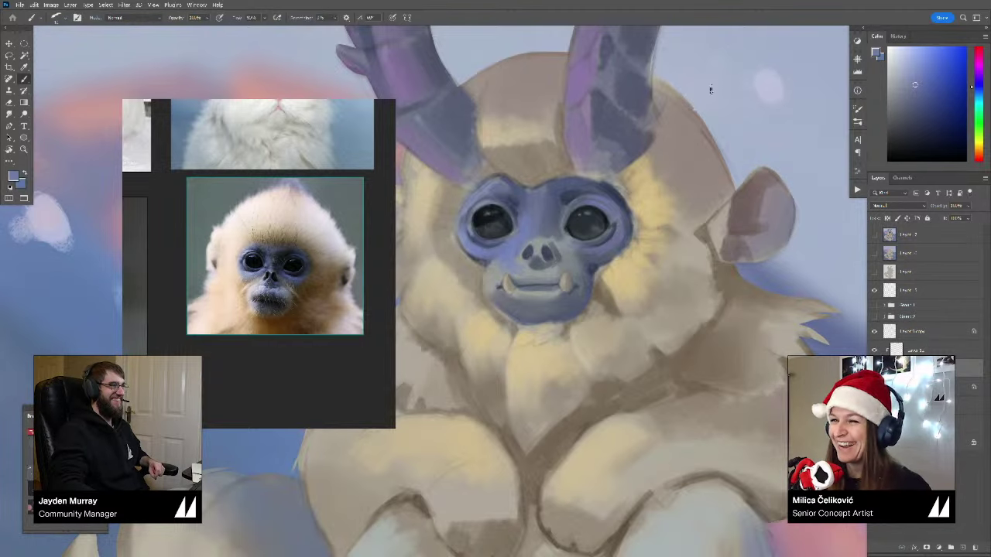
# Step: Shade the side of the nose bridge next to the right eye with sampled dark blue
pyautogui.moveTo(560, 250); pyautogui.dragTo(563, 256)
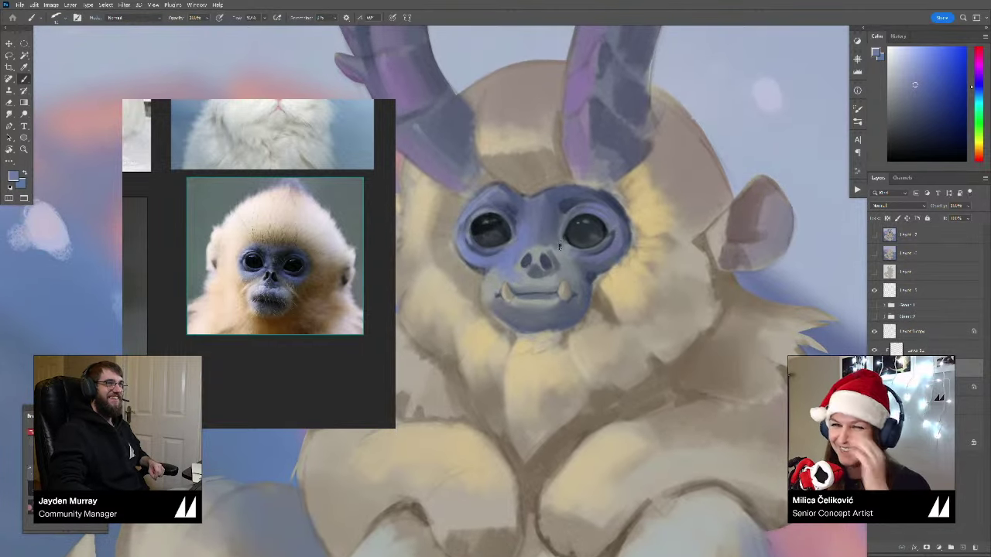
pyautogui.keyDown('alt'); pyautogui.click(565, 209); pyautogui.keyUp('alt')
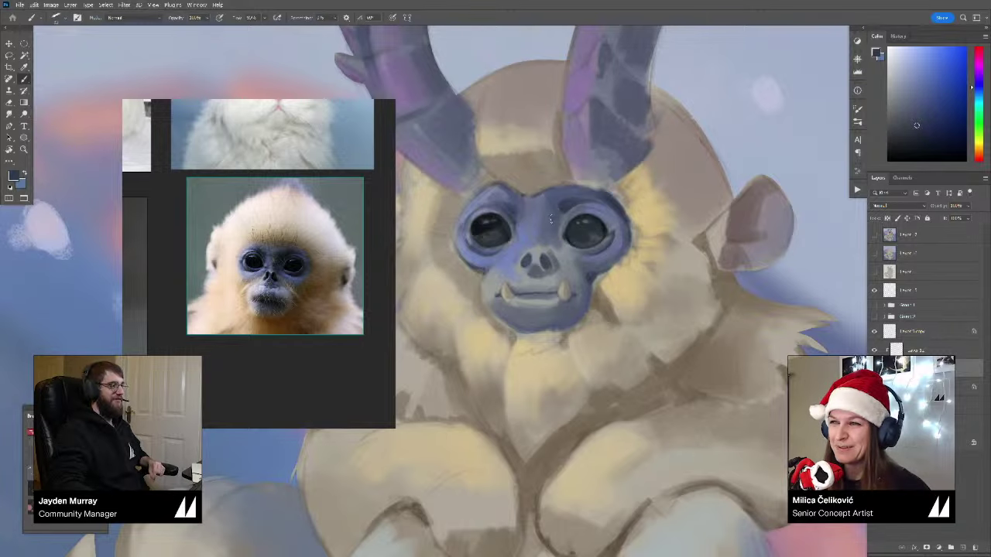
pyautogui.moveTo(551, 213)
pyautogui.mouseDown()
pyautogui.moveTo(551, 235)
pyautogui.moveTo(534, 218)
pyautogui.moveTo(513, 273)
pyautogui.moveTo(541, 241)
pyautogui.mouseUp()
pyautogui.keyDown('alt'); pyautogui.click(549, 236); pyautogui.keyUp('alt')
pyautogui.keyDown('alt'); pyautogui.click(550, 203); pyautogui.keyUp('alt')
pyautogui.press('z')
pyautogui.press('b')
# Step: Refine the upper nose bridge between the brows with sampled mid-blue highlights and darker blue shading
pyautogui.keyDown('alt'); pyautogui.click(542, 213); pyautogui.keyUp('alt')
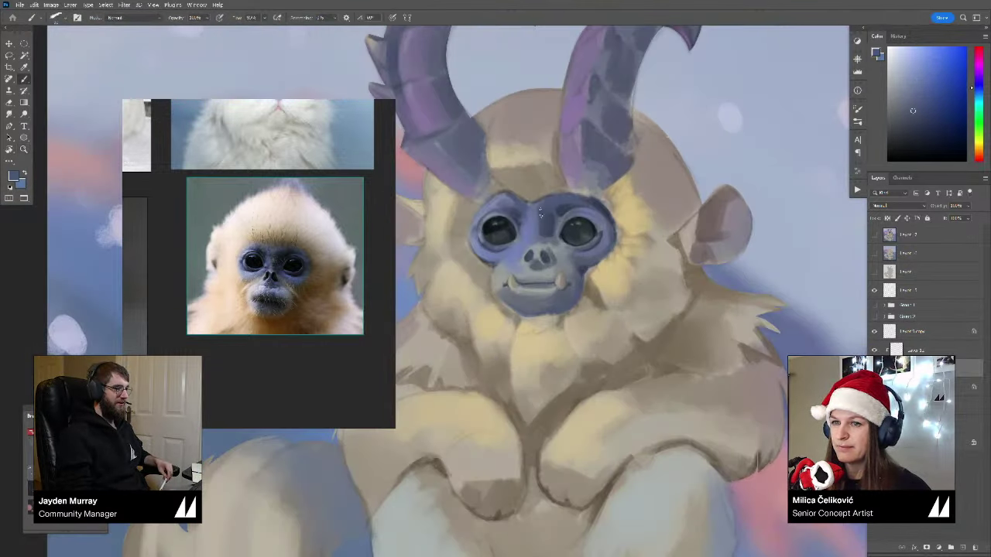
pyautogui.keyDown('alt'); pyautogui.click(532, 210); pyautogui.keyUp('alt')
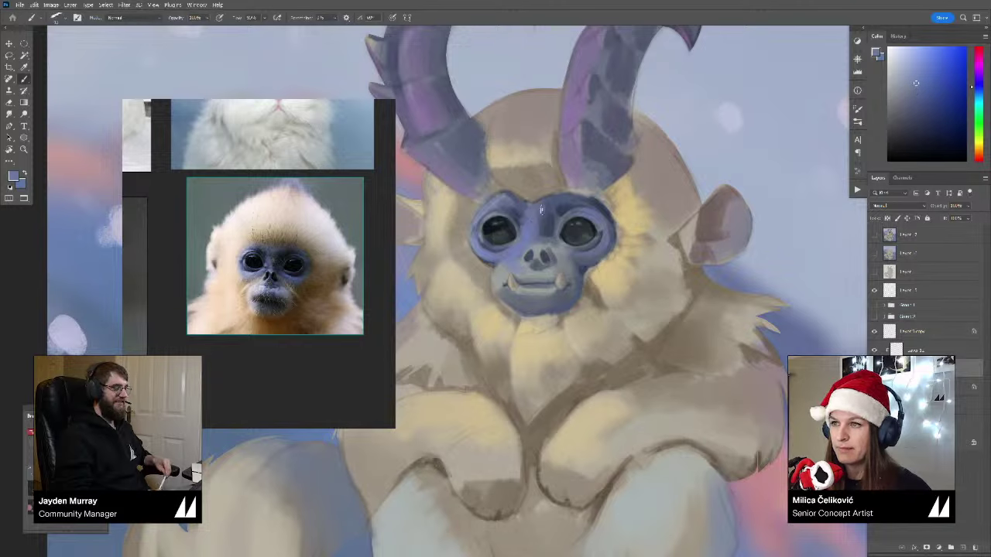
pyautogui.keyDown('alt'); pyautogui.click(538, 217); pyautogui.keyUp('alt')
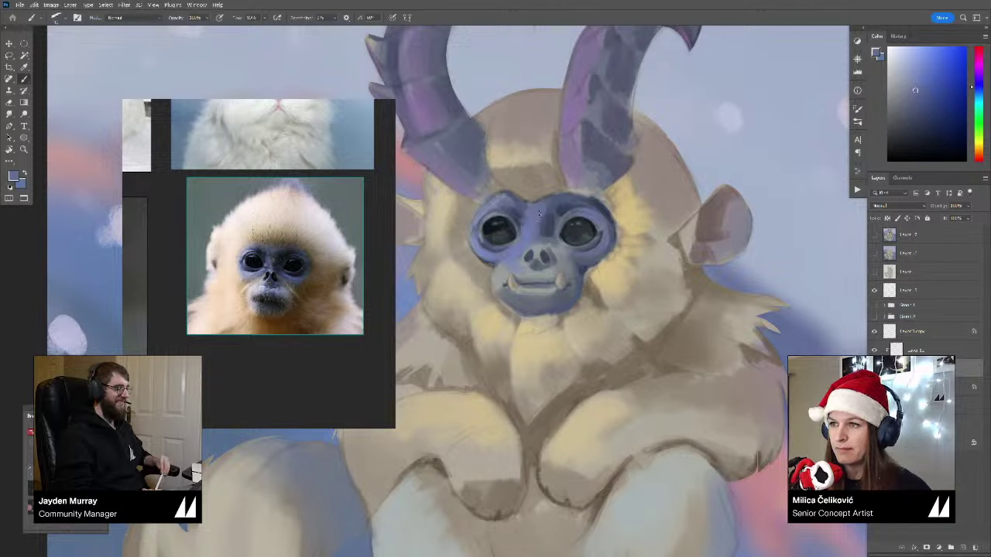
pyautogui.keyDown('alt'); pyautogui.click(553, 224); pyautogui.keyUp('alt')
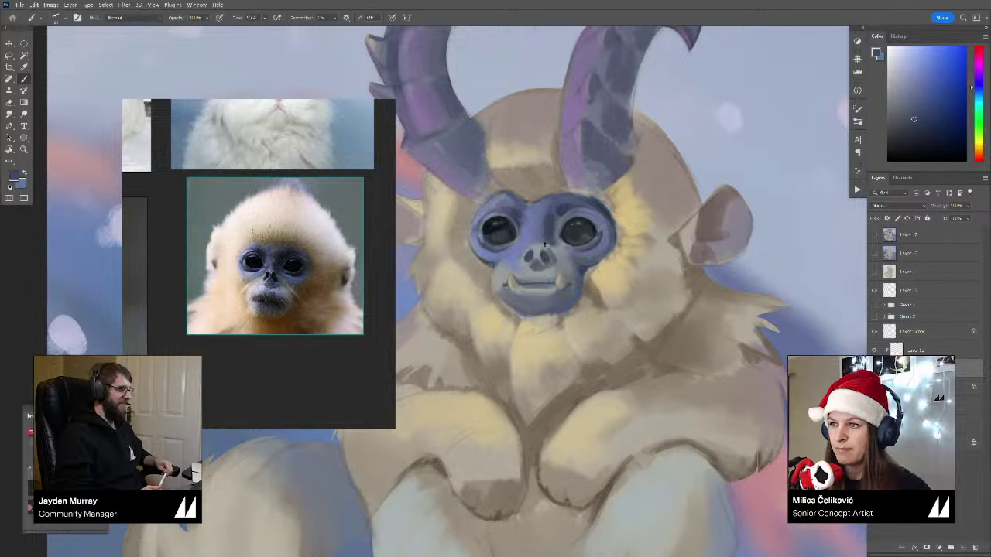
pyautogui.keyDown('alt'); pyautogui.click(552, 244); pyautogui.keyUp('alt')
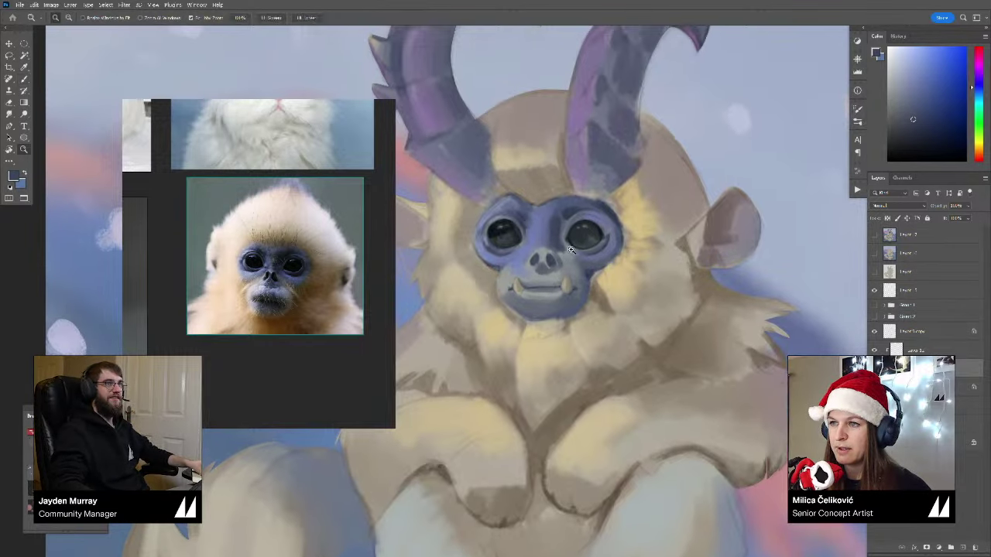
# Step: Blend muted violet-blue tones into the skin between the nose and the lower rim of the right eye
pyautogui.keyDown('alt'); pyautogui.click(586, 258); pyautogui.keyUp('alt')
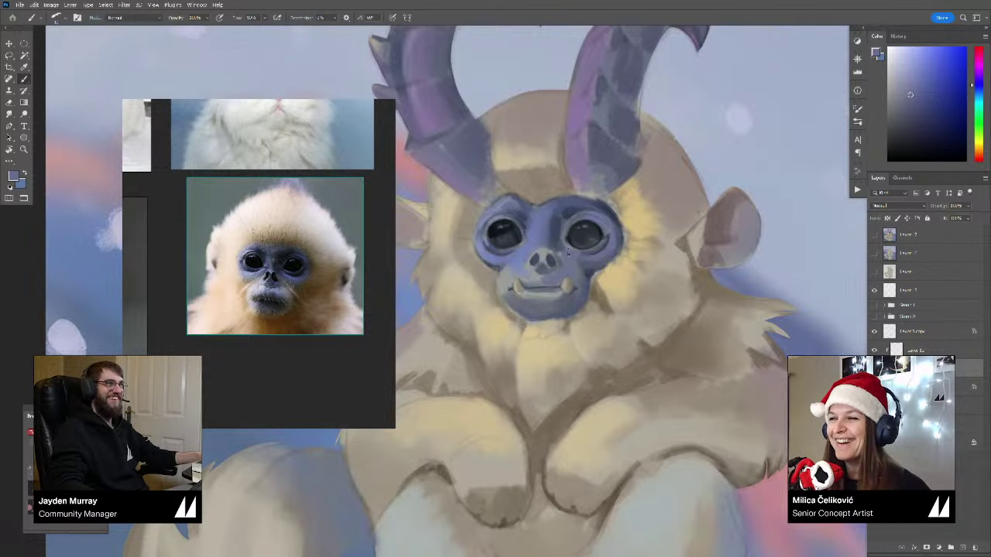
pyautogui.keyDown('alt'); pyautogui.click(556, 241); pyautogui.keyUp('alt')
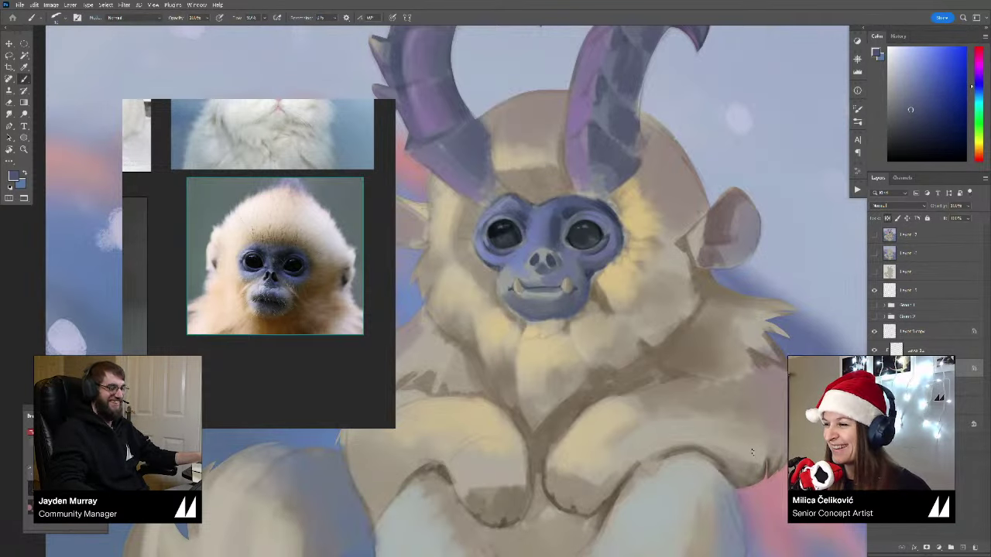
pyautogui.moveTo(595, 256); pyautogui.dragTo(582, 258)
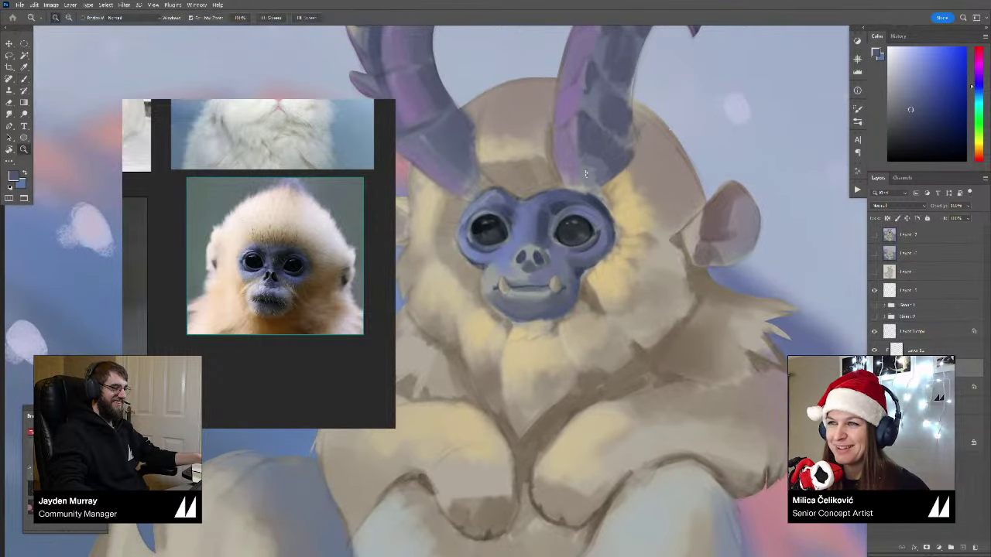
# Step: Refine the nostrils and the top of the nose with sampled dark blue, grey-blue and brighter blue
pyautogui.keyDown('alt'); pyautogui.click(529, 219); pyautogui.keyUp('alt')
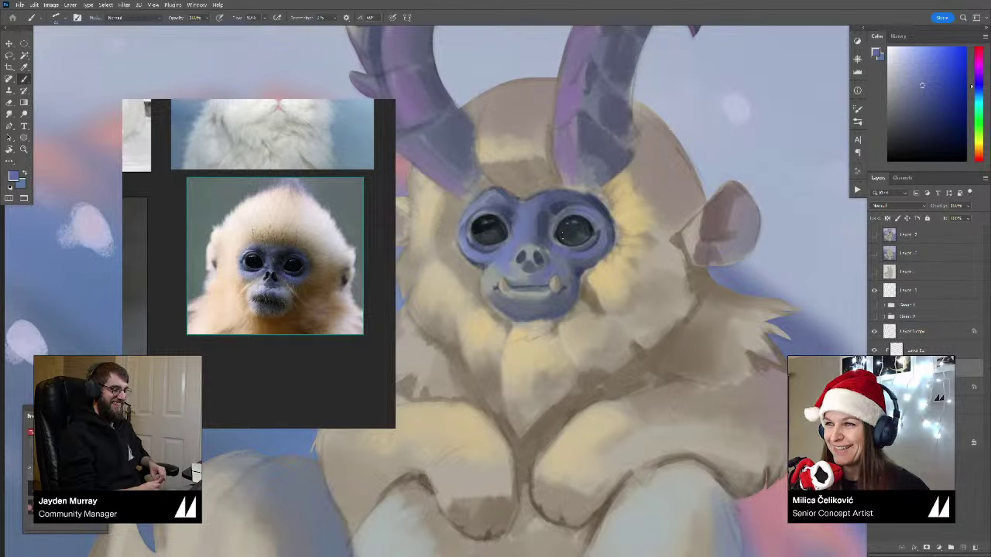
pyautogui.keyDown('alt'); pyautogui.click(541, 259); pyautogui.keyUp('alt')
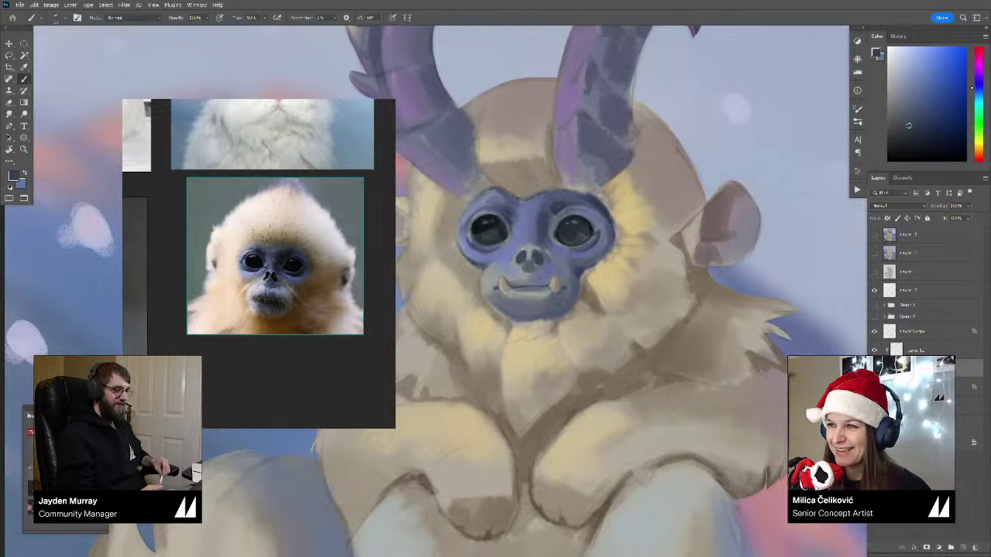
pyautogui.keyDown('alt'); pyautogui.click(532, 237); pyautogui.keyUp('alt')
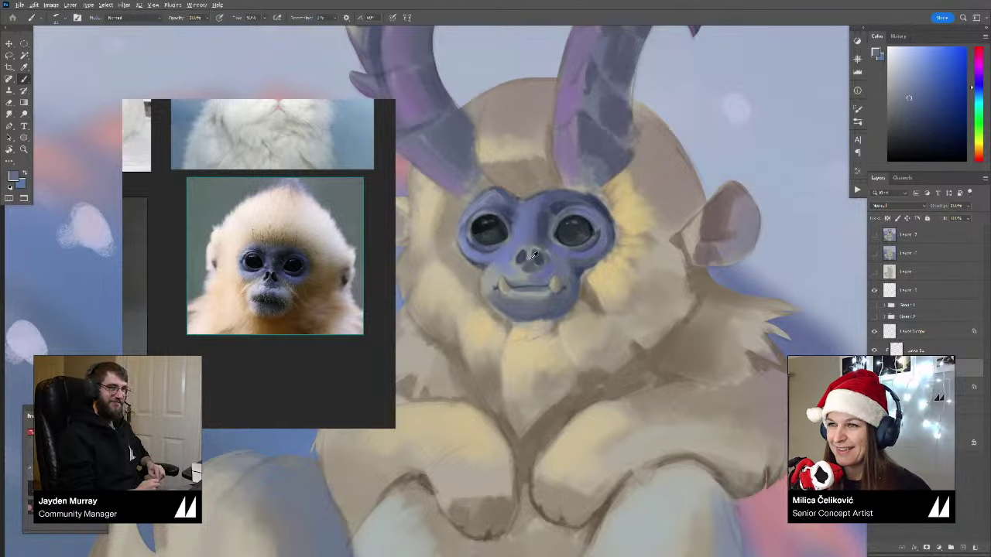
pyautogui.keyDown('alt'); pyautogui.click(530, 245); pyautogui.keyUp('alt')
pyautogui.keyDown('alt'); pyautogui.click(542, 245); pyautogui.keyUp('alt')
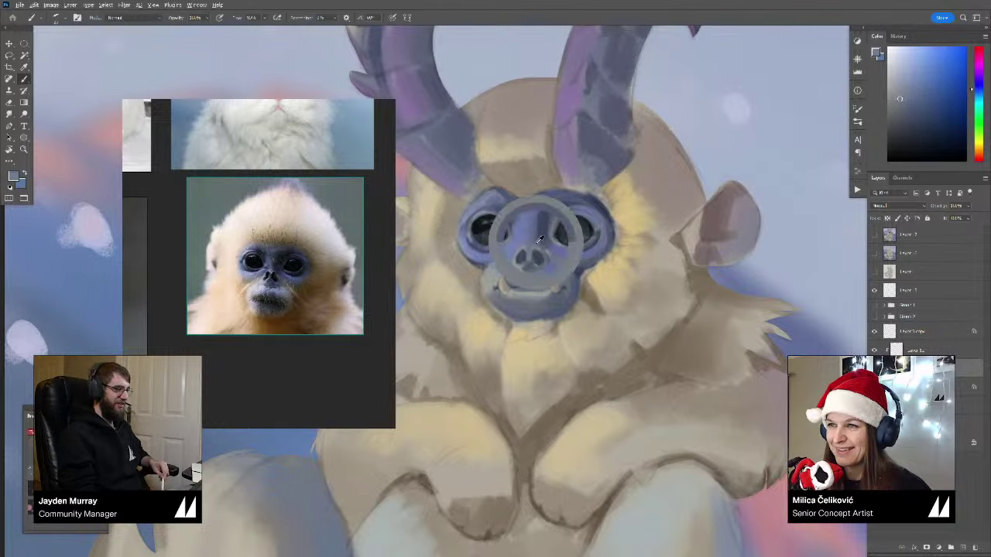
pyautogui.keyDown('alt'); pyautogui.click(526, 245); pyautogui.keyUp('alt')
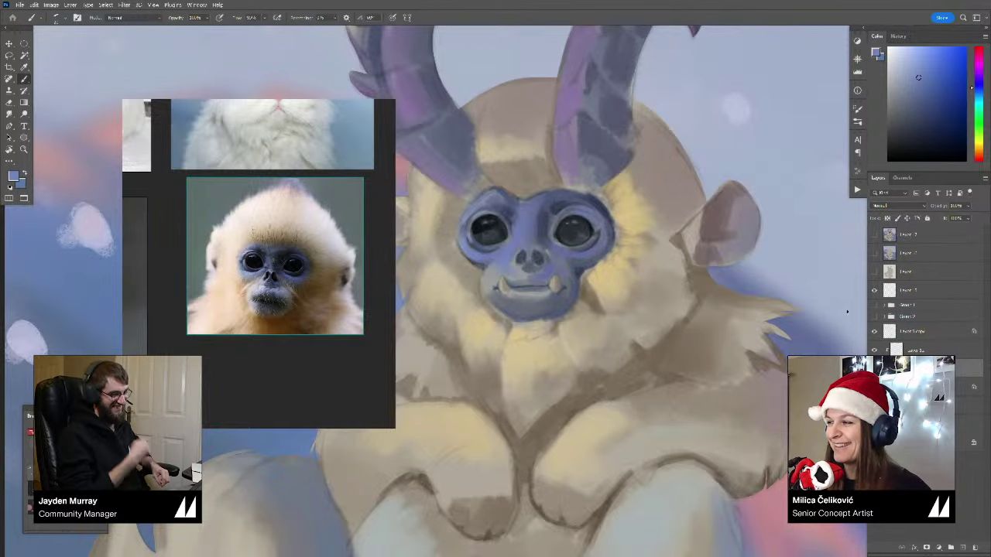
# Step: Darken and round out both eyeballs with sampled near-black, keeping soft reflections inside them
pyautogui.press('z')
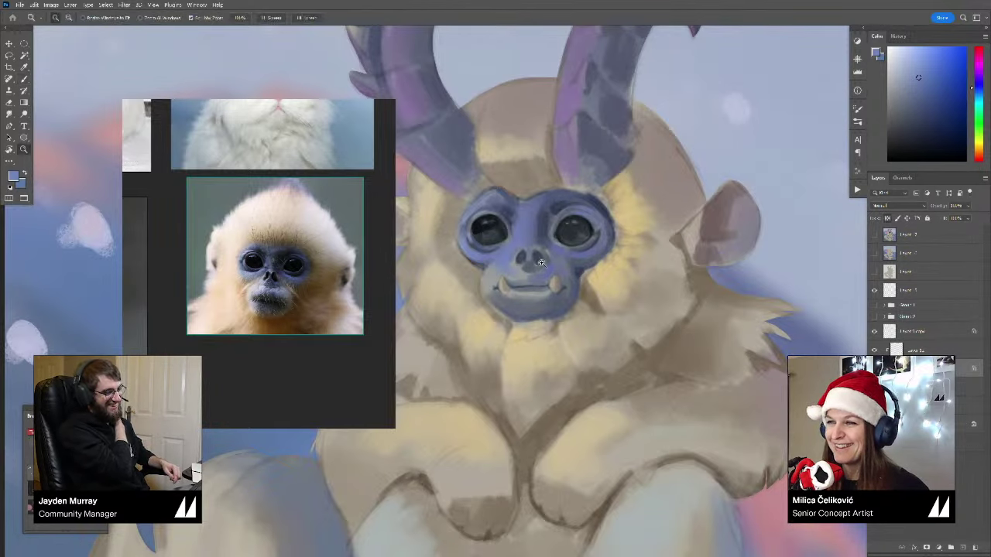
pyautogui.moveTo(541, 263)
pyautogui.mouseDown()
pyautogui.moveTo(457, 267)
pyautogui.moveTo(507, 301)
pyautogui.mouseUp()
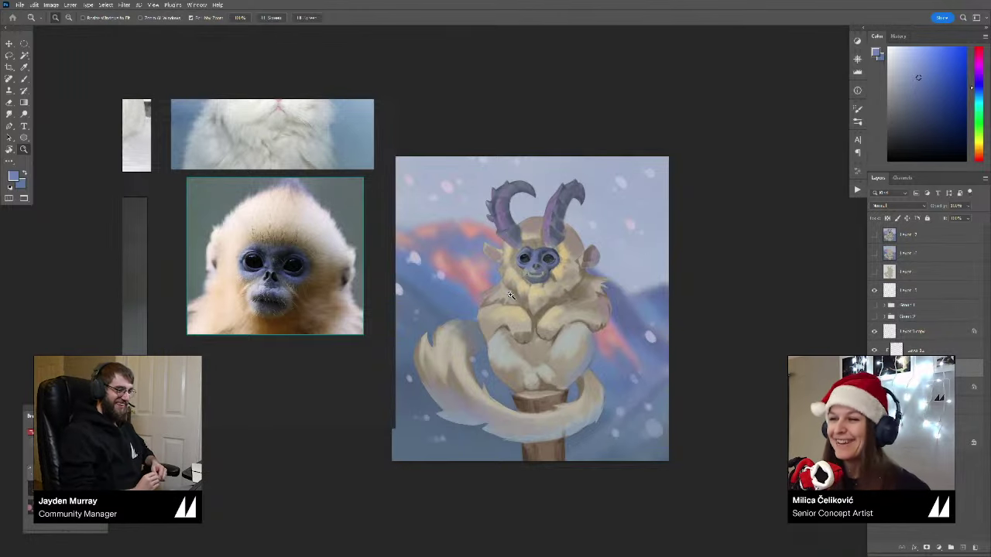
pyautogui.moveTo(547, 258); pyautogui.dragTo(582, 259)
pyautogui.moveTo(518, 274); pyautogui.dragTo(530, 276)
pyautogui.press('b')
pyautogui.keyDown('alt'); pyautogui.click(472, 237); pyautogui.keyUp('alt')
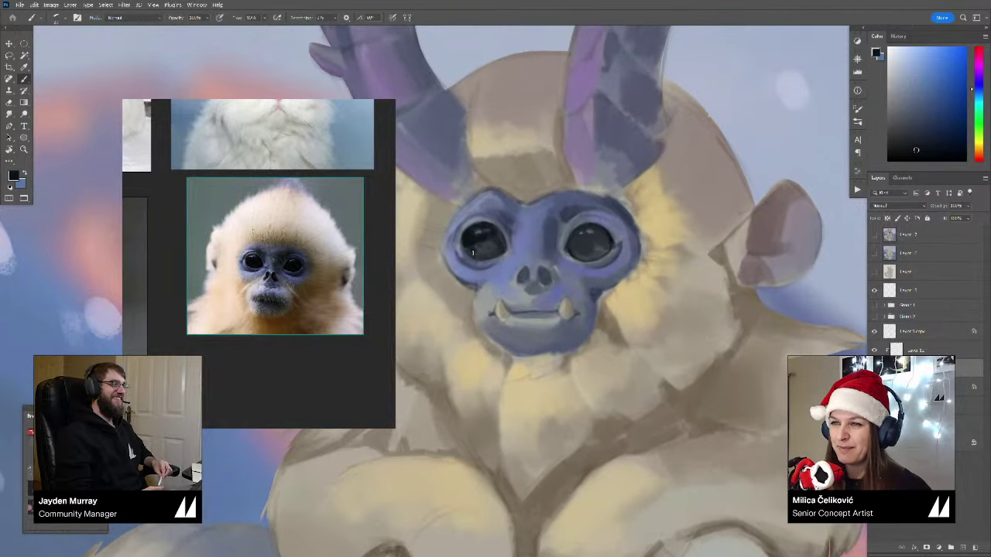
pyautogui.moveTo(452, 205); pyautogui.dragTo(465, 202)
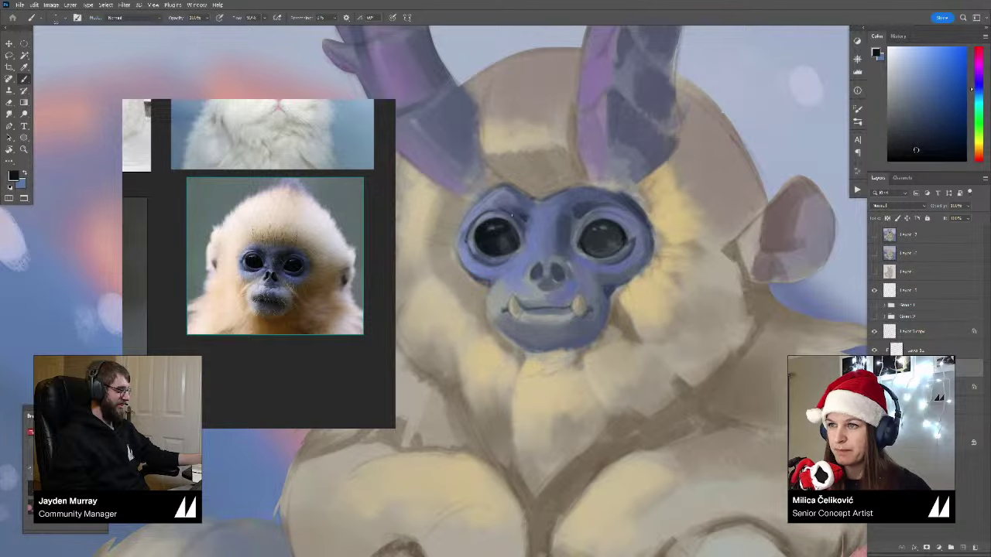
pyautogui.moveTo(525, 234); pyautogui.dragTo(525, 231)
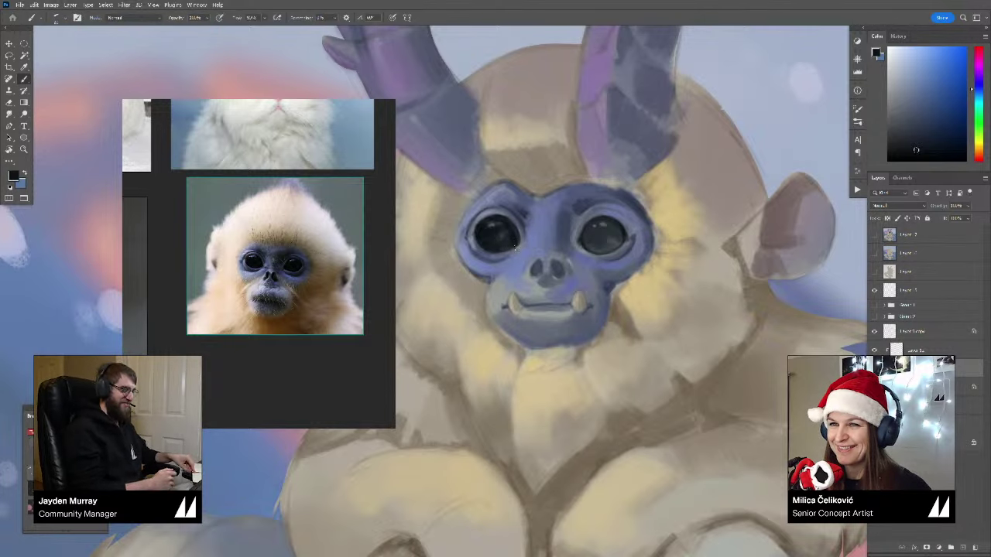
pyautogui.moveTo(517, 248); pyautogui.dragTo(511, 236)
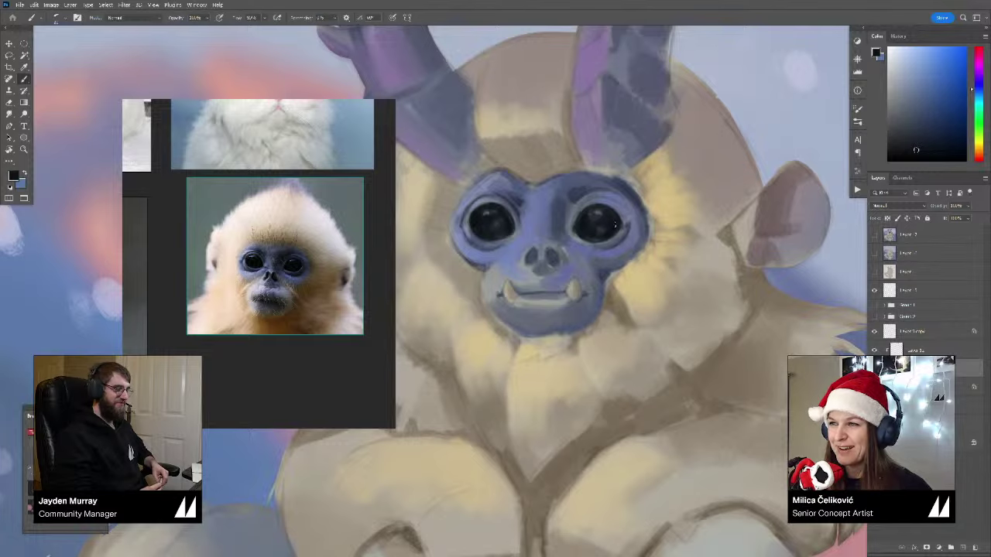
pyautogui.moveTo(595, 230); pyautogui.dragTo(532, 230)
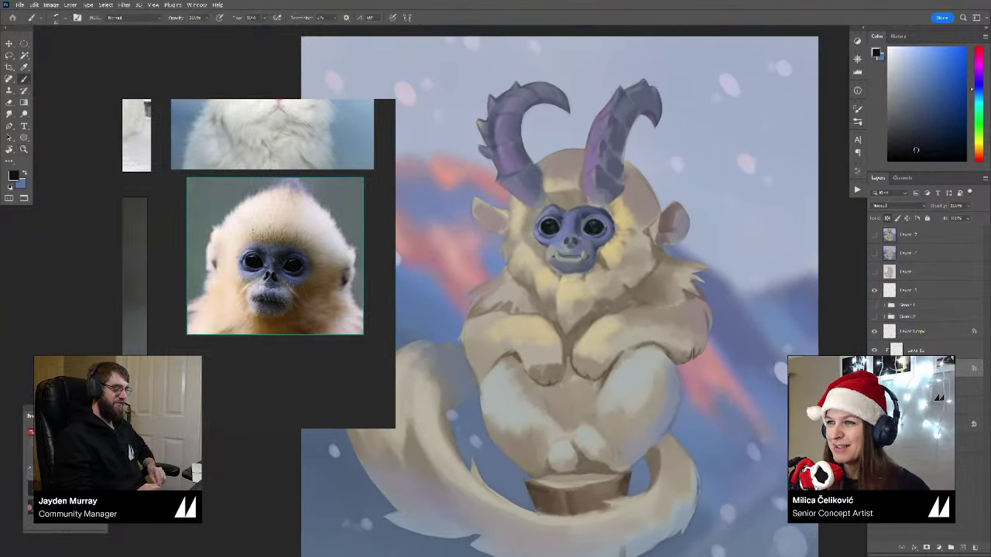
# Step: Deepen the shading around the inner corner and brow of the right eye with sampled dark blue
pyautogui.press('z')
pyautogui.moveTo(608, 218)
pyautogui.mouseDown()
pyautogui.moveTo(628, 220)
pyautogui.moveTo(575, 231)
pyautogui.mouseUp()
pyautogui.press('b')
pyautogui.keyDown('alt'); pyautogui.click(555, 226); pyautogui.keyUp('alt')
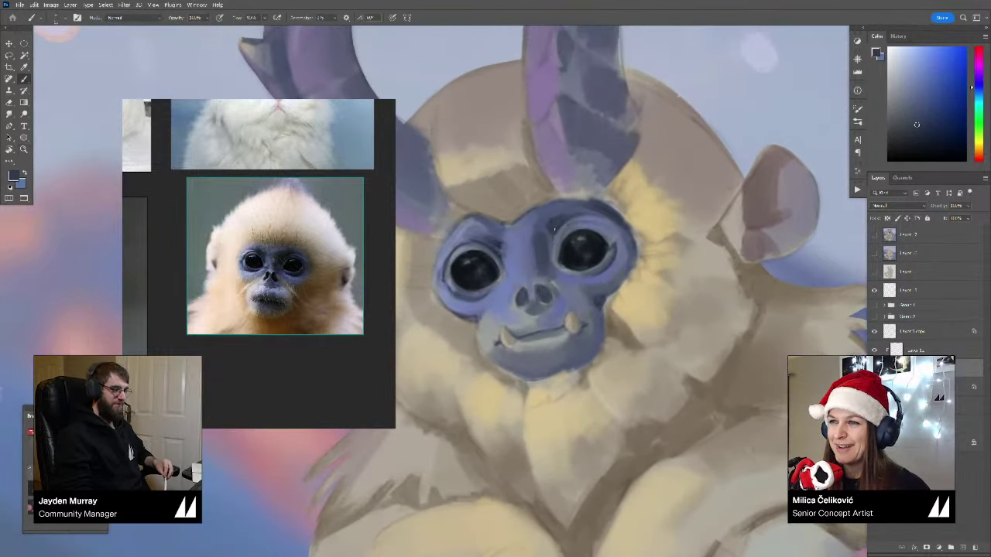
pyautogui.press('r')
pyautogui.moveTo(548, 213); pyautogui.dragTo(604, 228)
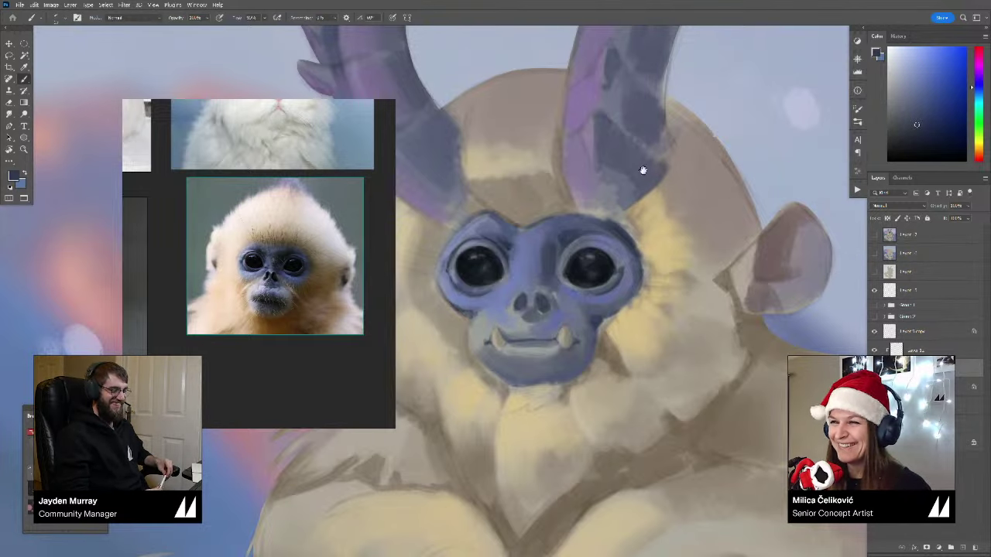
pyautogui.moveTo(615, 205); pyautogui.dragTo(613, 199)
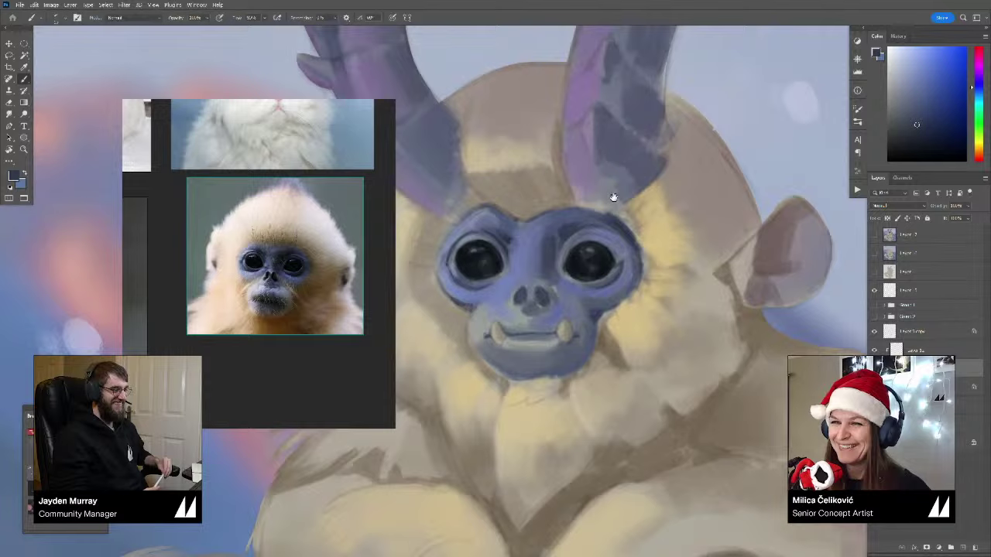
# Step: Refine the upper eyelid and inner corner of the right eye with sampled dark and mid blues
pyautogui.keyDown('alt'); pyautogui.click(568, 233); pyautogui.keyUp('alt')
pyautogui.keyDown('alt'); pyautogui.click(556, 230); pyautogui.keyUp('alt')
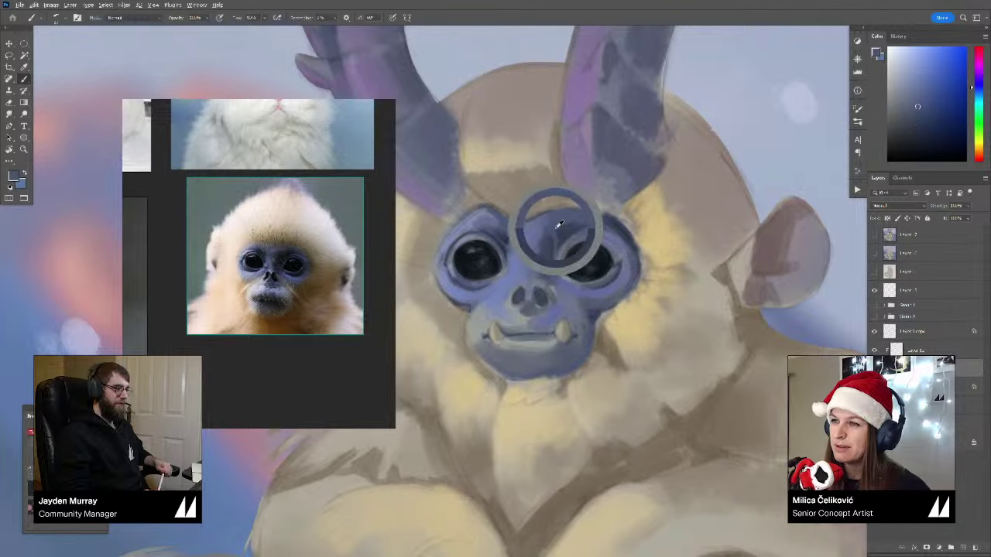
pyautogui.keyDown('alt'); pyautogui.click(563, 222); pyautogui.keyUp('alt')
pyautogui.keyDown('alt'); pyautogui.click(568, 234); pyautogui.keyUp('alt')
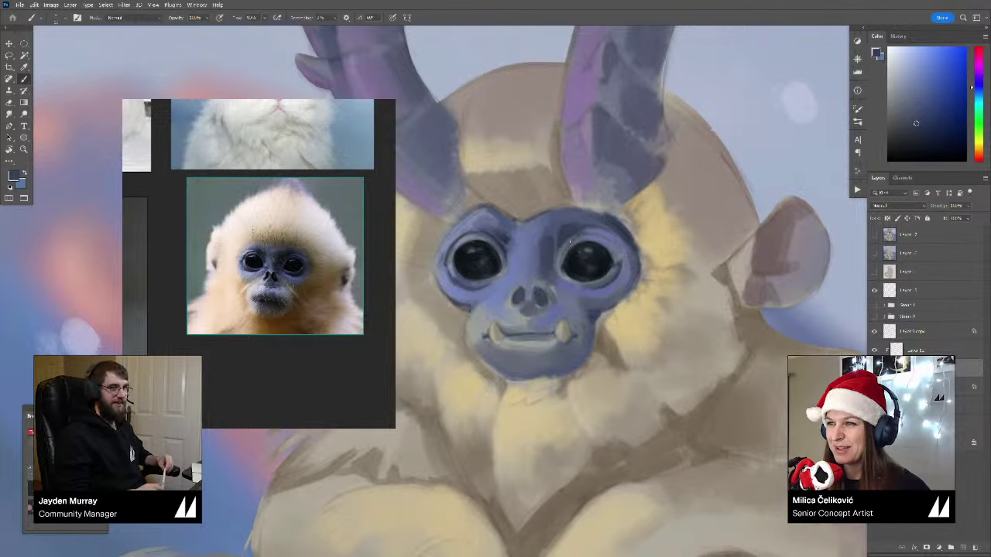
pyautogui.moveTo(586, 236)
pyautogui.mouseDown()
pyautogui.moveTo(605, 238)
pyautogui.moveTo(607, 249)
pyautogui.mouseUp()
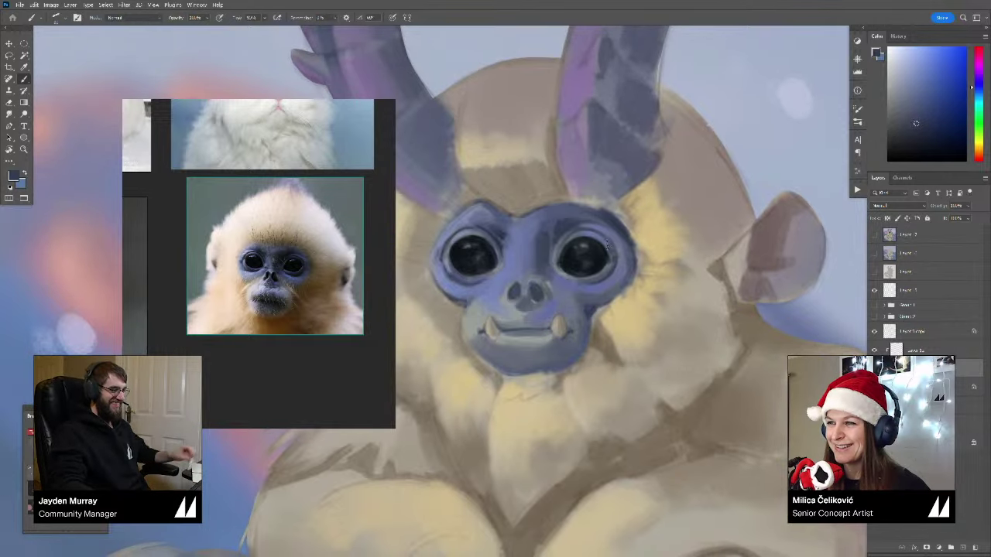
# Step: Blend sampled grey-blue and dark blue tones around the outer rim of the right eye
pyautogui.keyDown('alt'); pyautogui.click(610, 240); pyautogui.keyUp('alt')
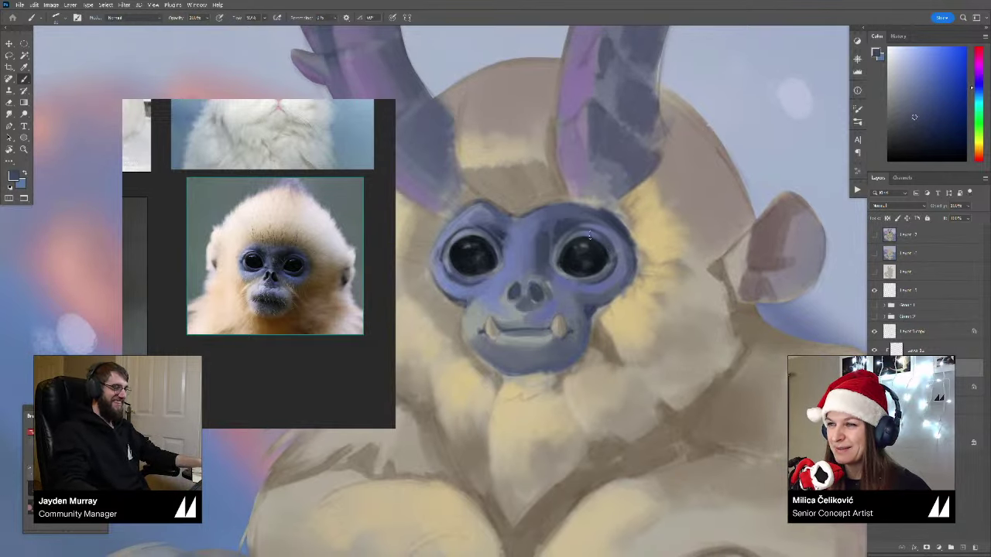
pyautogui.keyDown('alt'); pyautogui.click(601, 240); pyautogui.keyUp('alt')
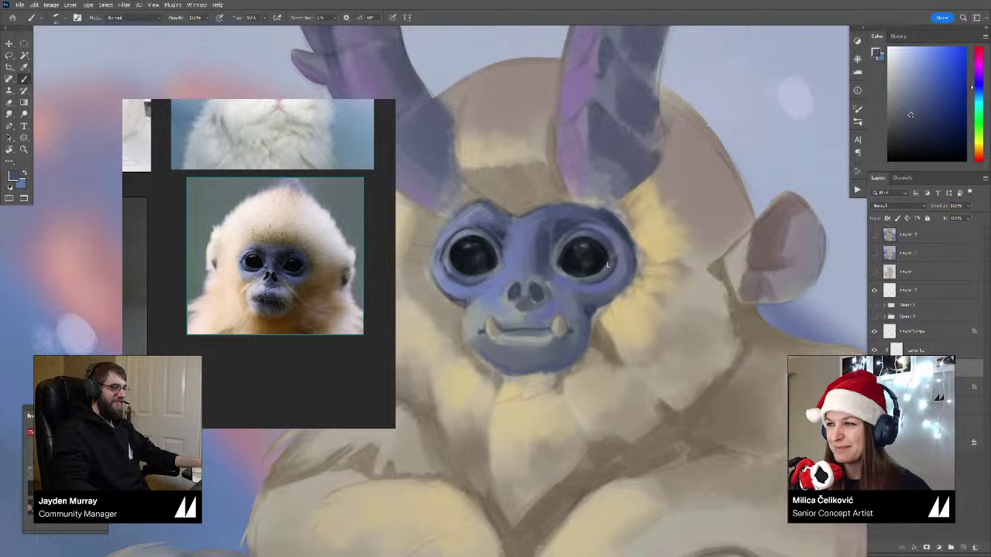
pyautogui.keyDown('alt'); pyautogui.click(636, 242); pyautogui.keyUp('alt')
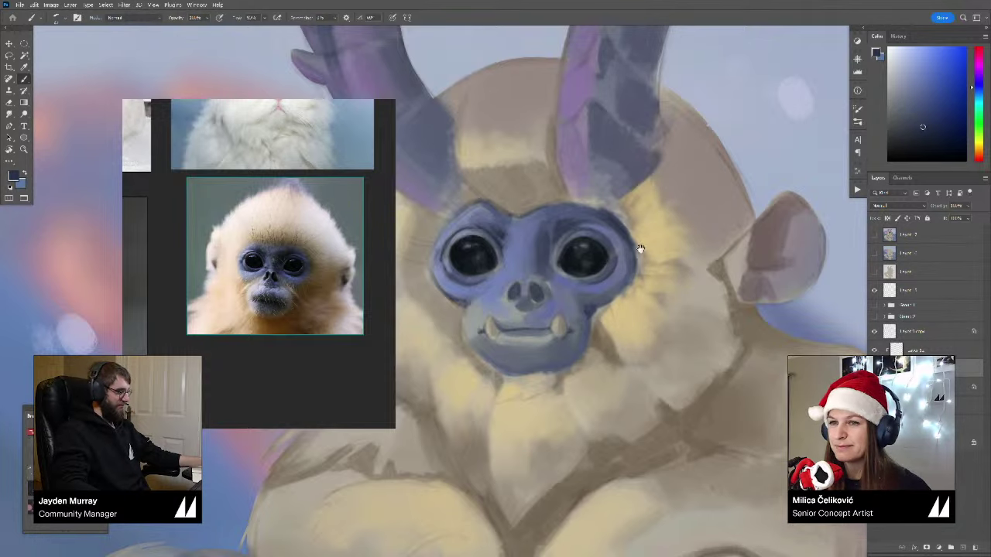
pyautogui.moveTo(641, 249); pyautogui.dragTo(651, 240)
pyautogui.keyDown('alt'); pyautogui.click(615, 262); pyautogui.keyUp('alt')
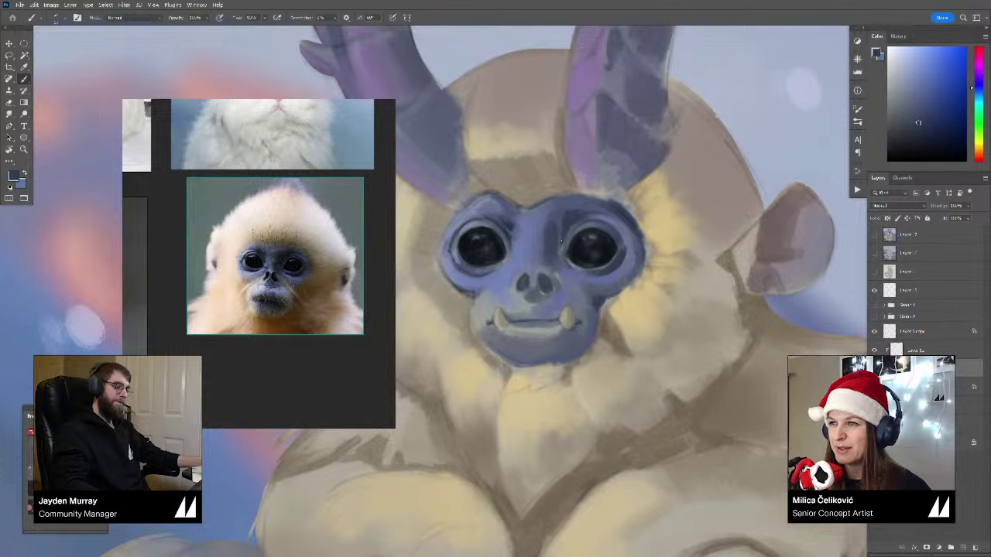
# Step: Paint darker navy creases between the nose bridge and the inner brow of the right eye, blending them with sampled blues
pyautogui.moveTo(913, 129); pyautogui.dragTo(927, 135)
pyautogui.moveTo(539, 241); pyautogui.dragTo(539, 242)
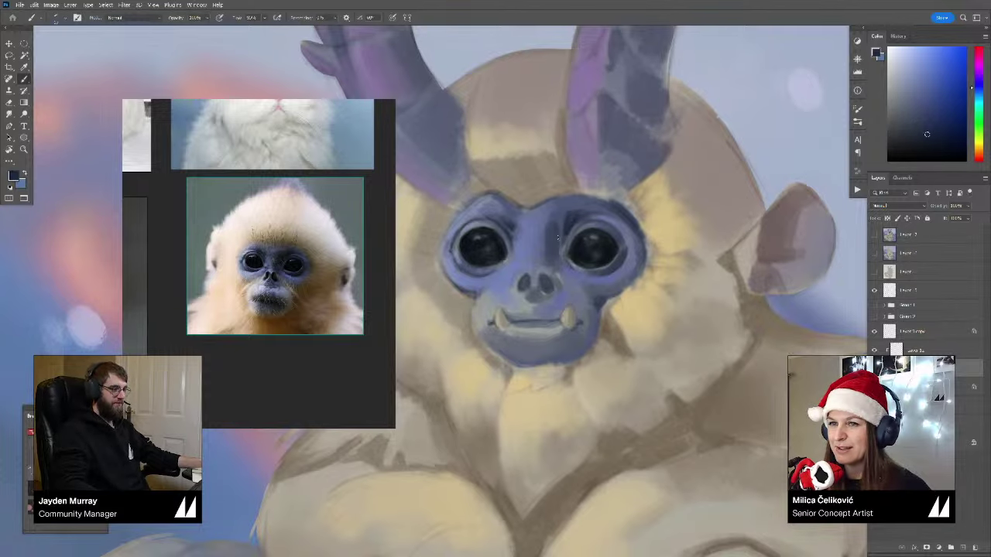
pyautogui.moveTo(558, 236)
pyautogui.mouseDown()
pyautogui.moveTo(557, 225)
pyautogui.moveTo(546, 238)
pyautogui.moveTo(558, 225)
pyautogui.mouseUp()
pyautogui.keyDown('alt'); pyautogui.click(553, 238); pyautogui.keyUp('alt')
pyautogui.keyDown('alt'); pyautogui.click(544, 240); pyautogui.keyUp('alt')
pyautogui.keyDown('alt'); pyautogui.click(554, 237); pyautogui.keyUp('alt')
pyautogui.keyDown('alt'); pyautogui.click(556, 247); pyautogui.keyUp('alt')
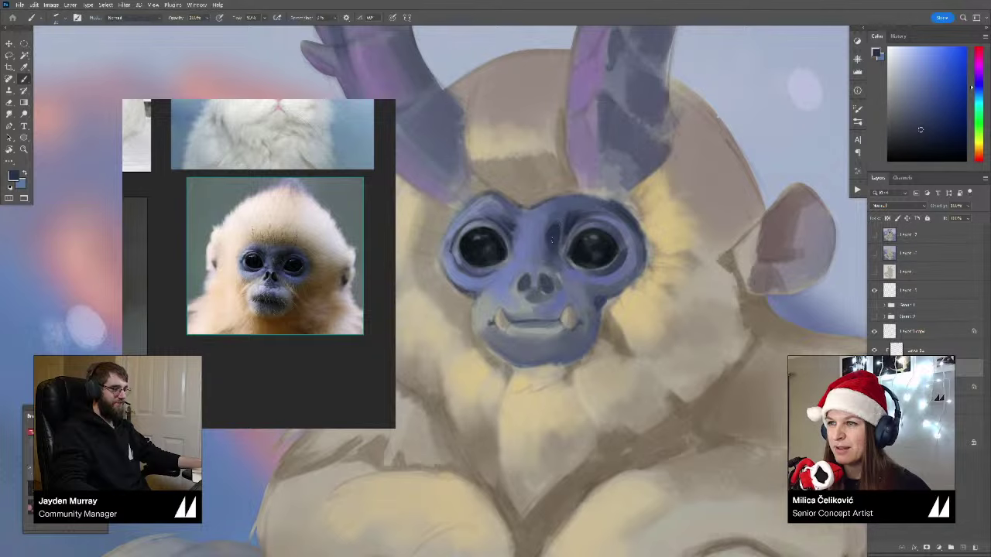
pyautogui.keyDown('alt'); pyautogui.click(557, 230); pyautogui.keyUp('alt')
pyautogui.keyDown('alt'); pyautogui.click(573, 200); pyautogui.keyUp('alt')
# Step: Darken the crease at the outer corner of the right eye with a sampled deep navy
pyautogui.scroll(-5, 573, 200)
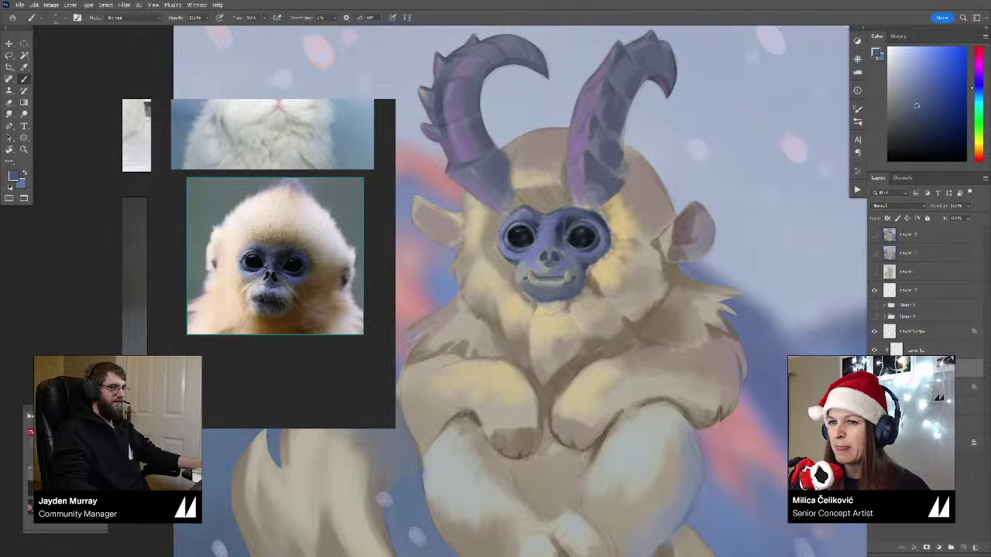
pyautogui.press('z')
pyautogui.click(588, 236)
pyautogui.moveTo(587, 236); pyautogui.dragTo(594, 248)
pyautogui.press('b')
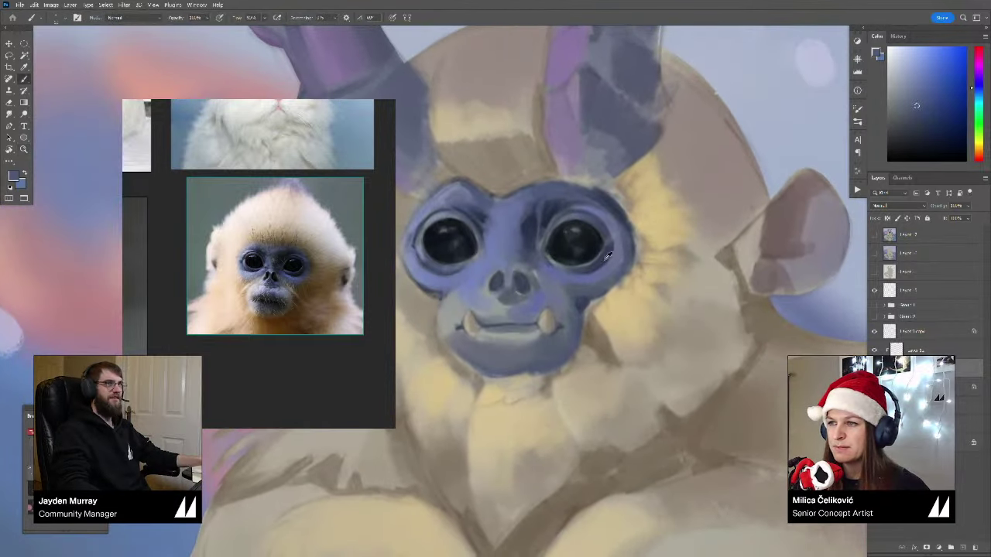
pyautogui.keyDown('alt'); pyautogui.click(608, 254); pyautogui.keyUp('alt')
pyautogui.keyDown('alt'); pyautogui.click(608, 252); pyautogui.keyUp('alt')
pyautogui.keyDown('alt'); pyautogui.click(611, 254); pyautogui.keyUp('alt')
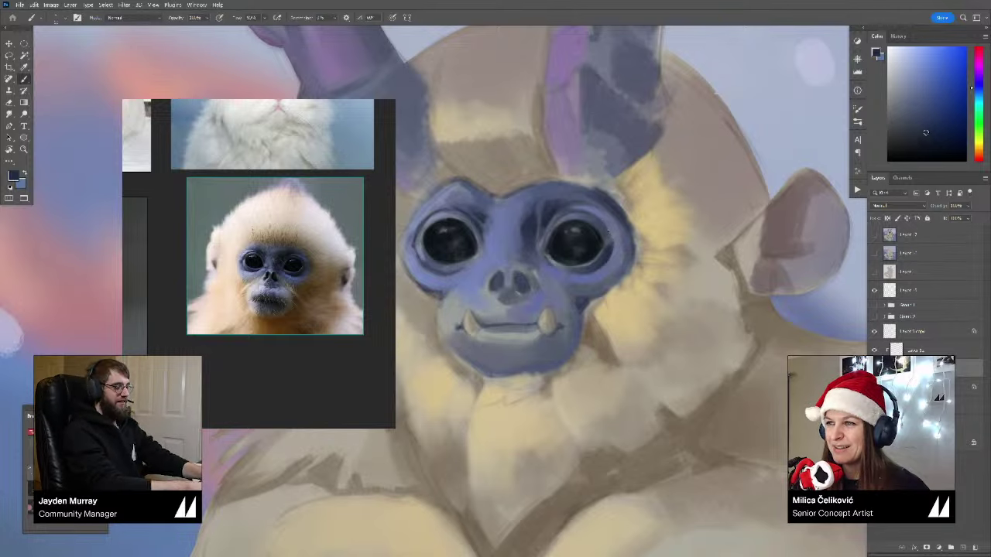
pyautogui.moveTo(601, 233)
pyautogui.mouseDown()
pyautogui.moveTo(596, 224)
pyautogui.moveTo(616, 240)
pyautogui.mouseUp()
pyautogui.scroll(-2, 616, 240)
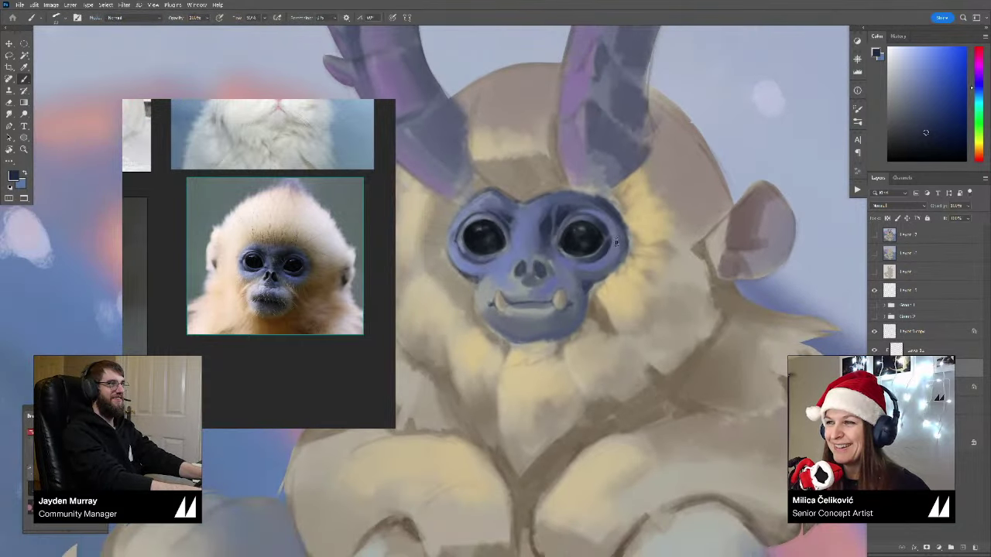
# Step: Soften the outer upper rim of the right eye with a smaller brush and sampled grey-blues
pyautogui.press('[')
pyautogui.press('[')
pyautogui.keyDown('alt'); pyautogui.click(609, 228); pyautogui.keyUp('alt')
pyautogui.keyDown('alt'); pyautogui.click(617, 227); pyautogui.keyUp('alt')
pyautogui.keyDown('alt'); pyautogui.click(608, 218); pyautogui.keyUp('alt')
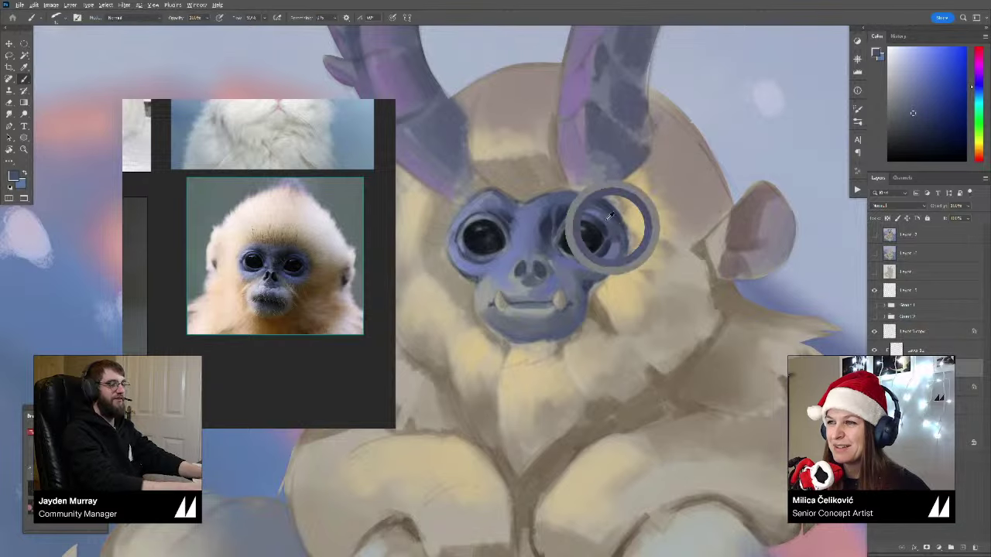
pyautogui.keyDown('alt'); pyautogui.click(618, 232); pyautogui.keyUp('alt')
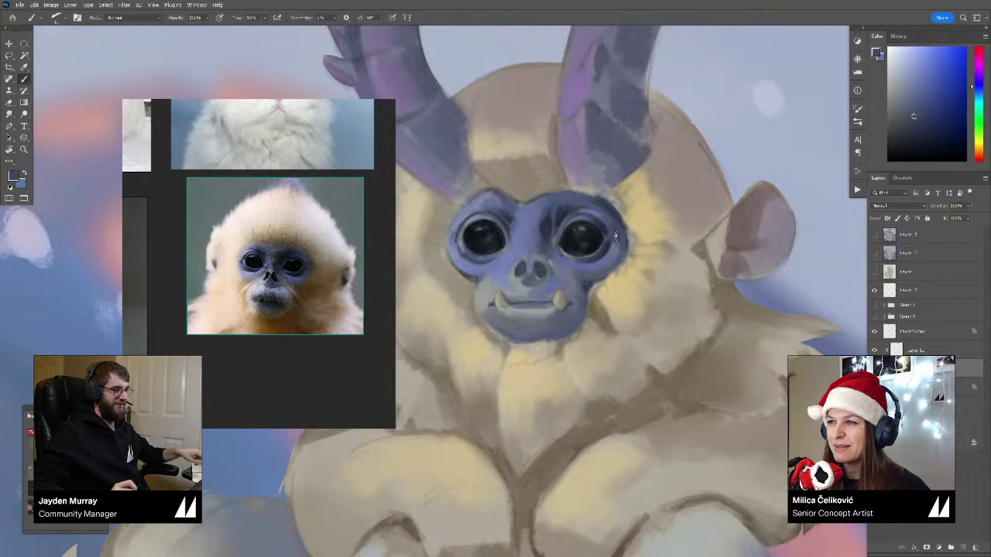
# Step: Blend lighter blue and violet-blue tones along the lower rim of the right eye and the cheek below it
pyautogui.keyDown('alt'); pyautogui.click(612, 261); pyautogui.keyUp('alt')
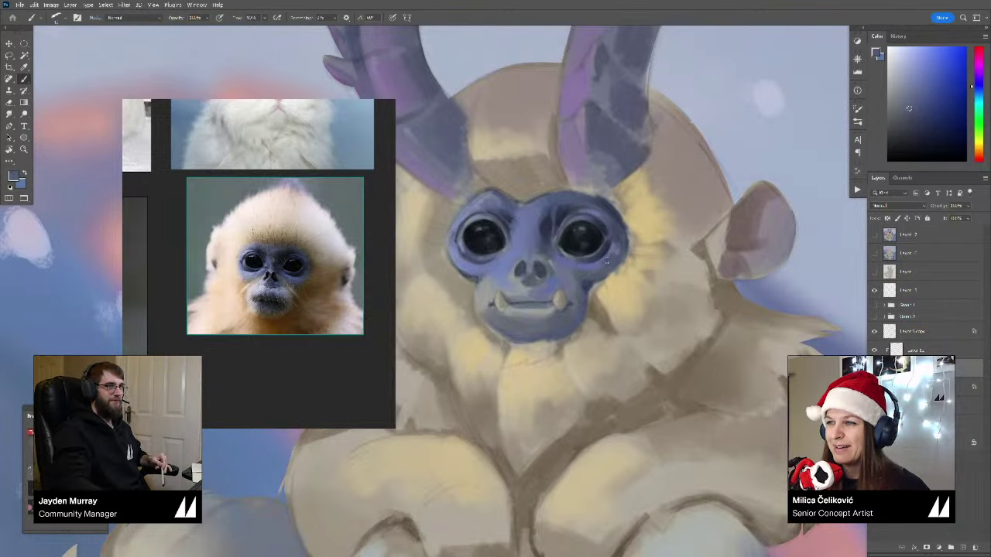
pyautogui.keyDown('alt'); pyautogui.click(588, 264); pyautogui.keyUp('alt')
pyautogui.keyDown('alt'); pyautogui.click(595, 266); pyautogui.keyUp('alt')
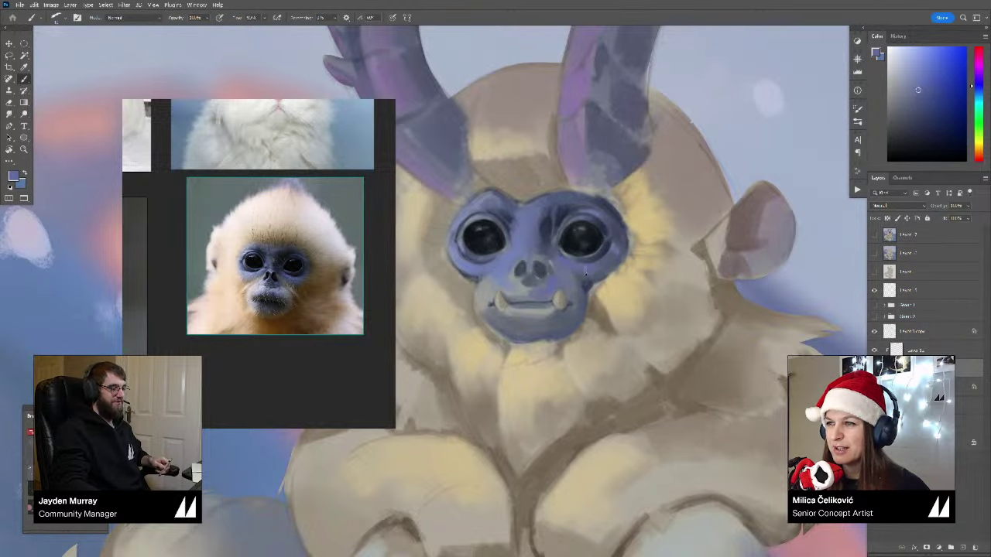
pyautogui.keyDown('alt'); pyautogui.click(587, 270); pyautogui.keyUp('alt')
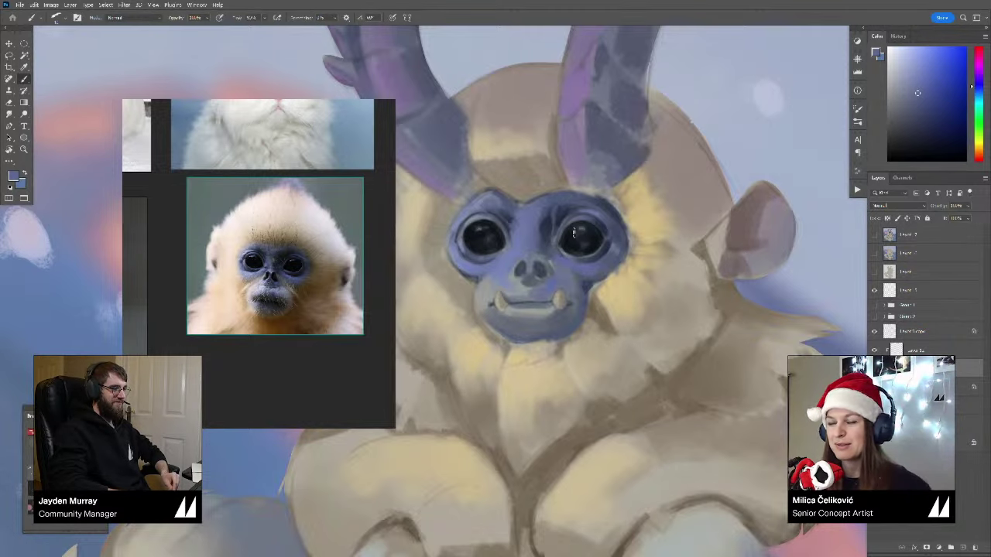
# Step: Rework the folds beside the right eye's outer corner with alternating sampled navy and muted violet-blue strokes
pyautogui.moveTo(640, 187); pyautogui.dragTo(642, 182)
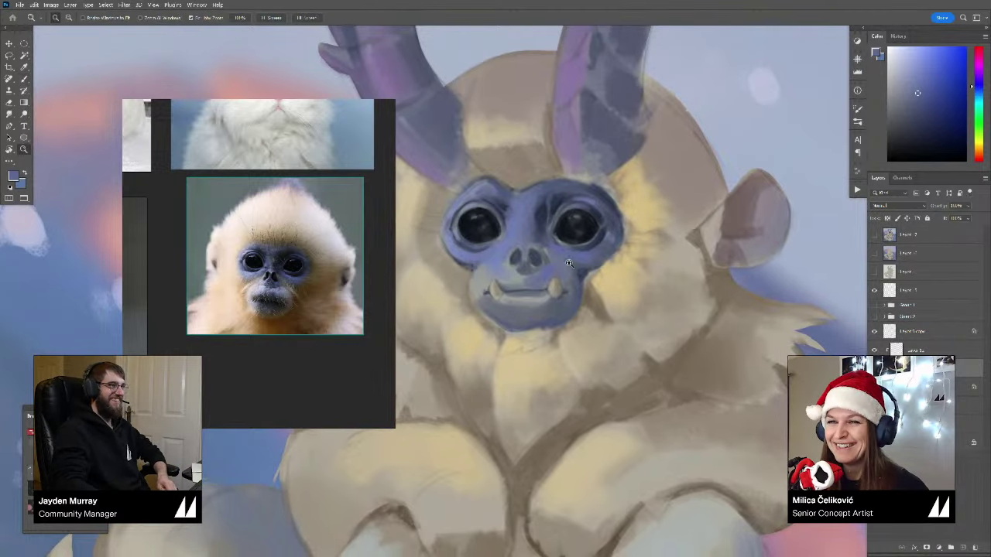
pyautogui.moveTo(619, 301); pyautogui.dragTo(632, 299)
pyautogui.keyDown('alt'); pyautogui.click(616, 238); pyautogui.keyUp('alt')
pyautogui.moveTo(610, 244); pyautogui.dragTo(604, 242)
pyautogui.keyDown('alt'); pyautogui.click(606, 235); pyautogui.keyUp('alt')
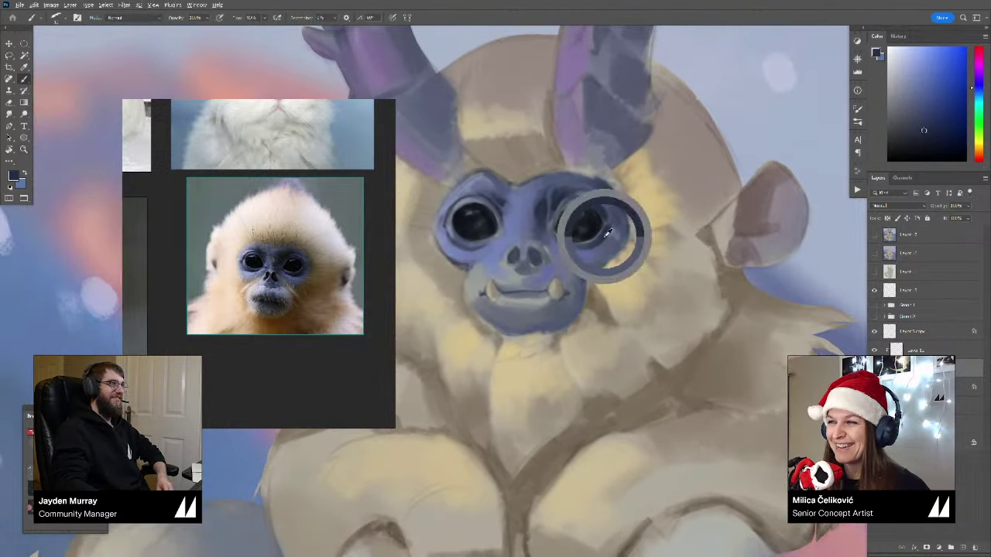
pyautogui.keyDown('alt'); pyautogui.click(607, 248); pyautogui.keyUp('alt')
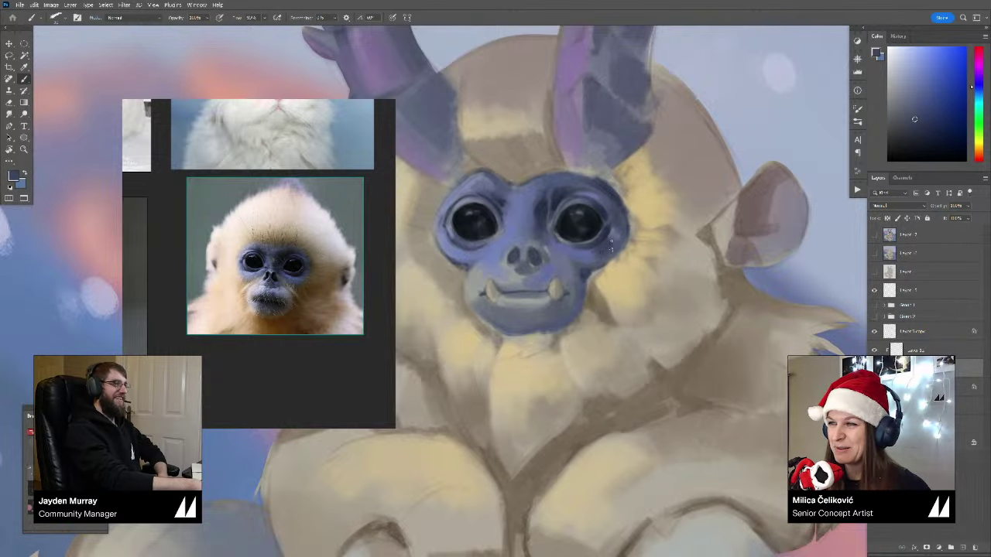
pyautogui.keyDown('alt'); pyautogui.click(606, 247); pyautogui.keyUp('alt')
pyautogui.keyDown('alt'); pyautogui.click(597, 255); pyautogui.keyUp('alt')
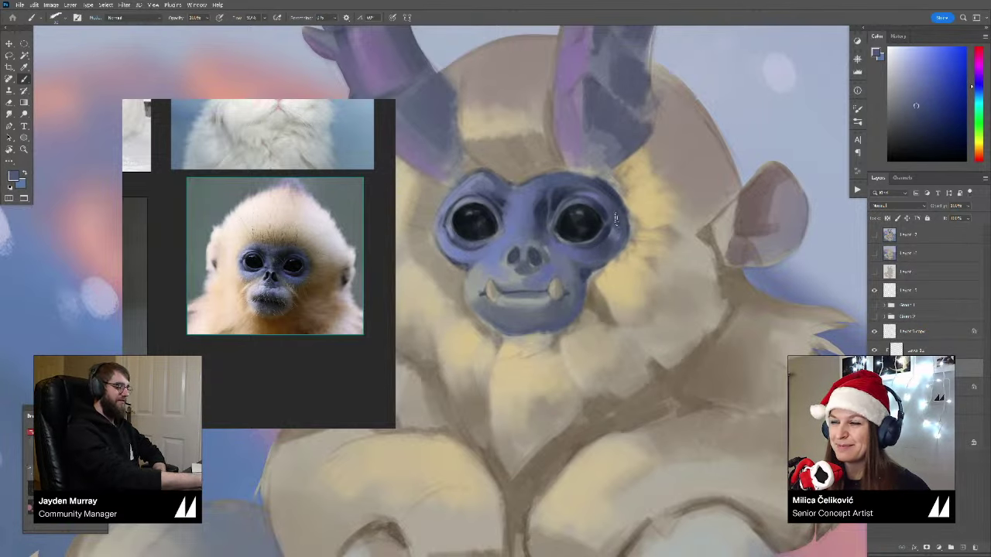
pyautogui.moveTo(615, 218); pyautogui.dragTo(613, 237)
pyautogui.keyDown('alt'); pyautogui.click(620, 230); pyautogui.keyUp('alt')
# Step: Mirror both the painting and the golden monkey reference photo horizontally
pyautogui.scroll(-5, 615, 205)
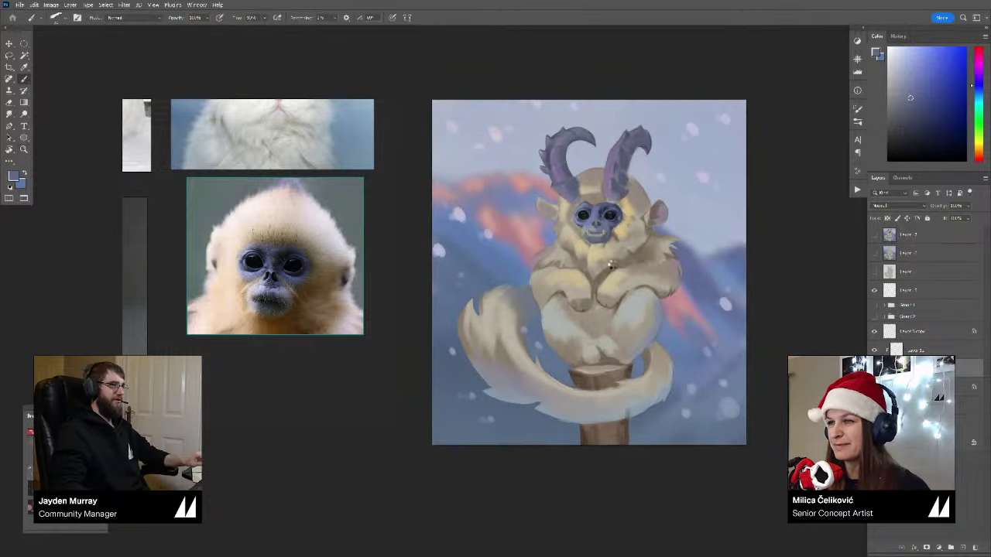
pyautogui.scroll(2, 614, 220)
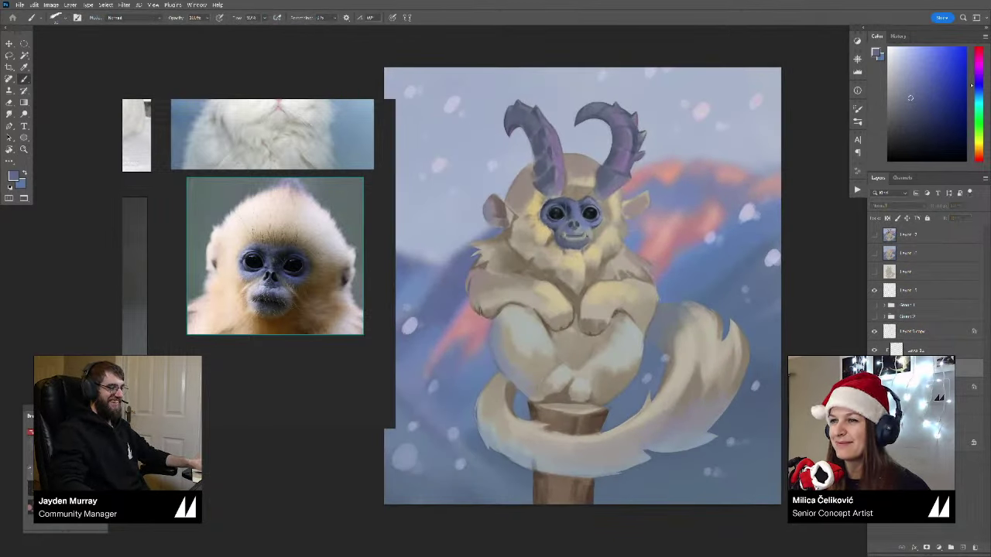
pyautogui.hotkey('ctrl', 'e')
pyautogui.moveTo(330, 288); pyautogui.dragTo(274, 301)
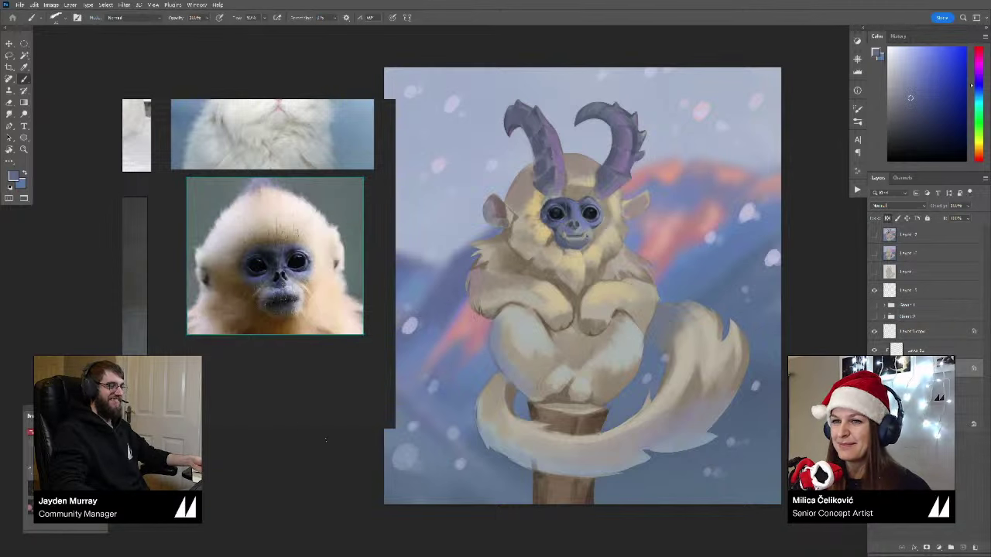
# Step: Tilt the canvas and paint the upper lip between the fangs with sampled dark blue and grey-blue
pyautogui.moveTo(572, 239)
pyautogui.mouseDown()
pyautogui.moveTo(646, 205)
pyautogui.moveTo(555, 193)
pyautogui.moveTo(595, 275)
pyautogui.moveTo(514, 230)
pyautogui.moveTo(544, 276)
pyautogui.mouseUp()
pyautogui.keyDown('alt'); pyautogui.click(517, 230); pyautogui.keyUp('alt')
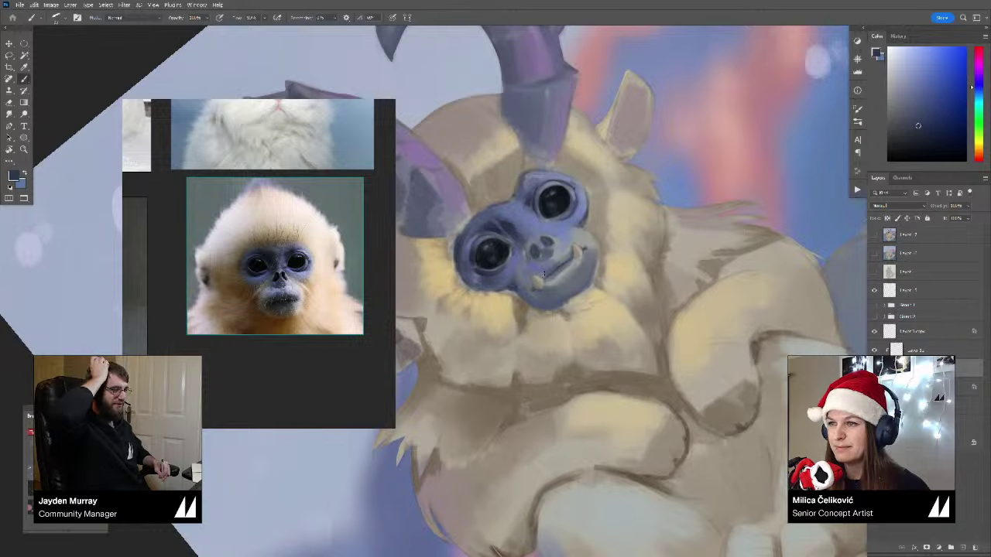
pyautogui.keyDown('alt'); pyautogui.click(552, 273); pyautogui.keyUp('alt')
pyautogui.keyDown('alt'); pyautogui.click(550, 271); pyautogui.keyUp('alt')
pyautogui.keyDown('alt'); pyautogui.click(547, 274); pyautogui.keyUp('alt')
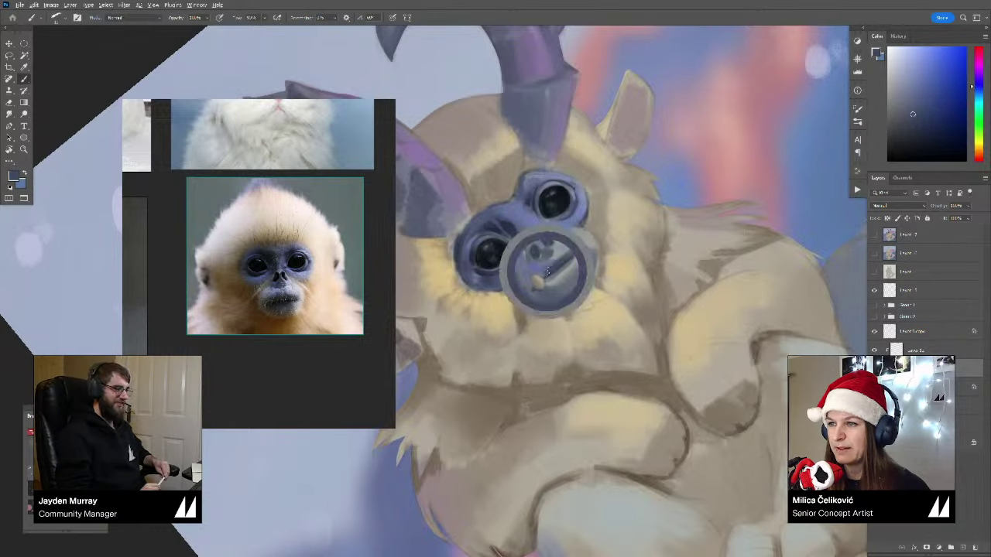
pyautogui.keyDown('alt'); pyautogui.click(544, 275); pyautogui.keyUp('alt')
pyautogui.moveTo(545, 275); pyautogui.dragTo(570, 252)
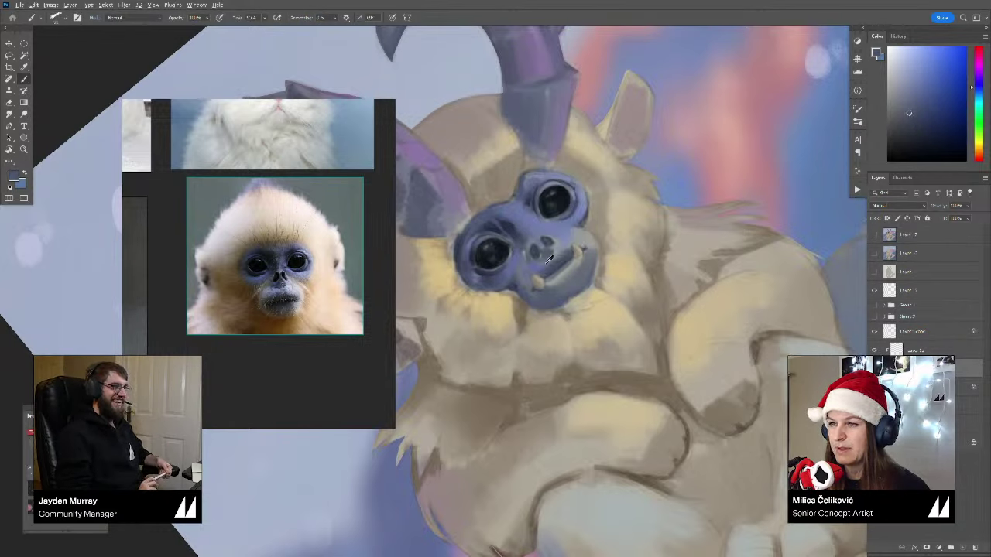
# Step: Blend the skin between the nostrils and the mouth with sampled light and mid grey-blues
pyautogui.keyDown('alt'); pyautogui.click(565, 249); pyautogui.keyUp('alt')
pyautogui.keyDown('alt'); pyautogui.click(562, 242); pyautogui.keyUp('alt')
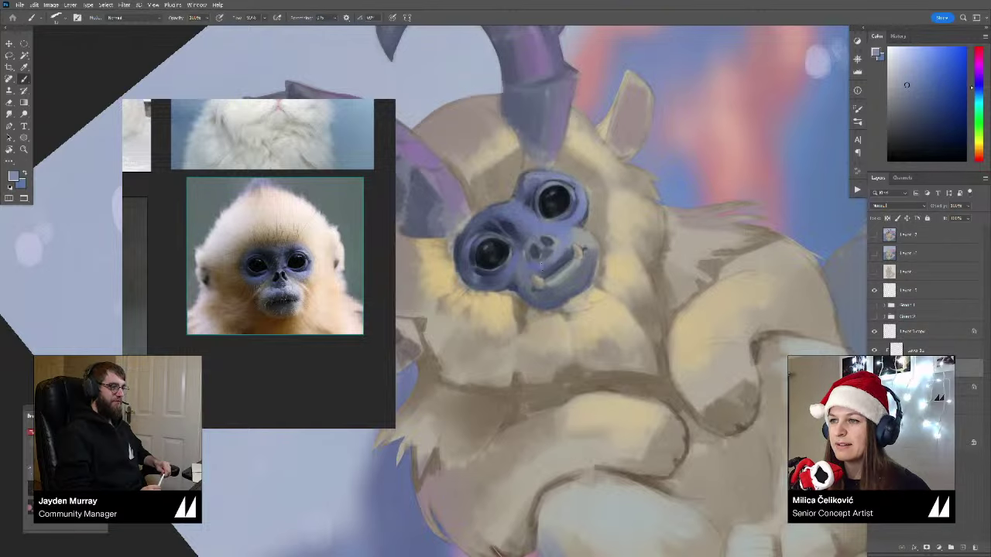
pyautogui.keyDown('alt'); pyautogui.click(563, 250); pyautogui.keyUp('alt')
pyautogui.keyDown('alt'); pyautogui.click(555, 265); pyautogui.keyUp('alt')
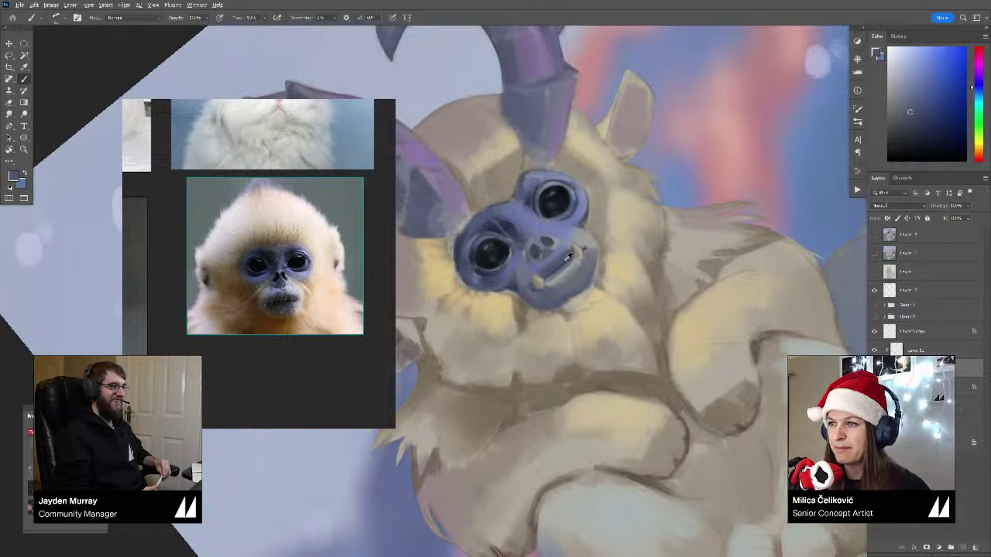
pyautogui.keyDown('alt'); pyautogui.click(585, 246); pyautogui.keyUp('alt')
# Step: Rotate the canvas closer to upright and refine both sides of the muzzle with sampled light violet-grey and grey-blue
pyautogui.press('r')
pyautogui.moveTo(610, 221); pyautogui.dragTo(600, 291)
pyautogui.keyDown('alt'); pyautogui.click(573, 268); pyautogui.keyUp('alt')
pyautogui.keyDown('alt'); pyautogui.click(579, 265); pyautogui.keyUp('alt')
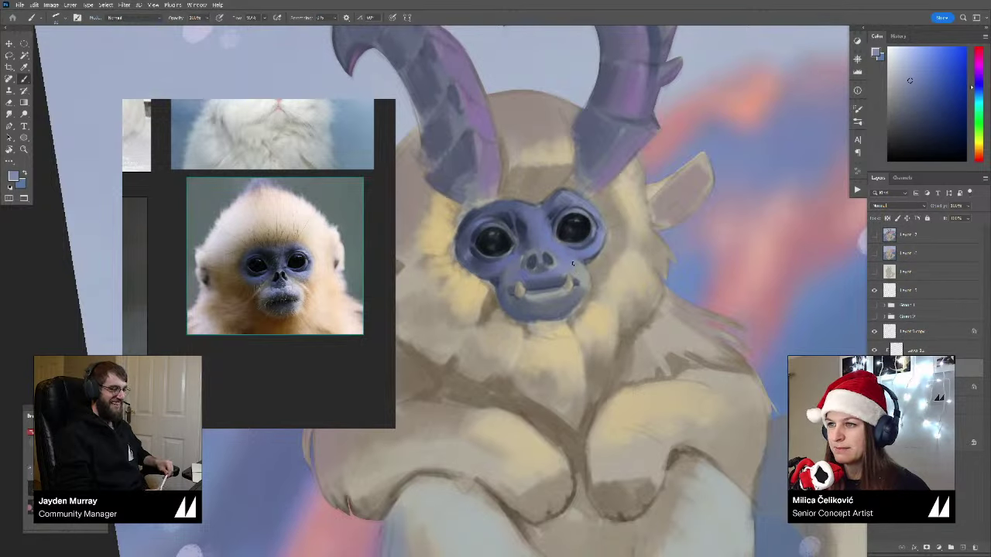
pyautogui.keyDown('alt'); pyautogui.click(552, 277); pyautogui.keyUp('alt')
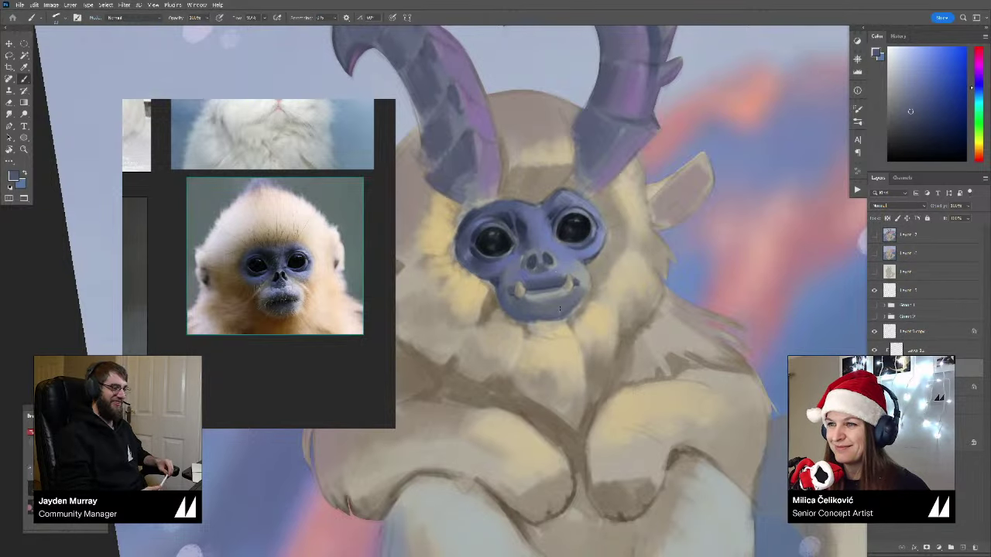
pyautogui.keyDown('alt'); pyautogui.click(517, 274); pyautogui.keyUp('alt')
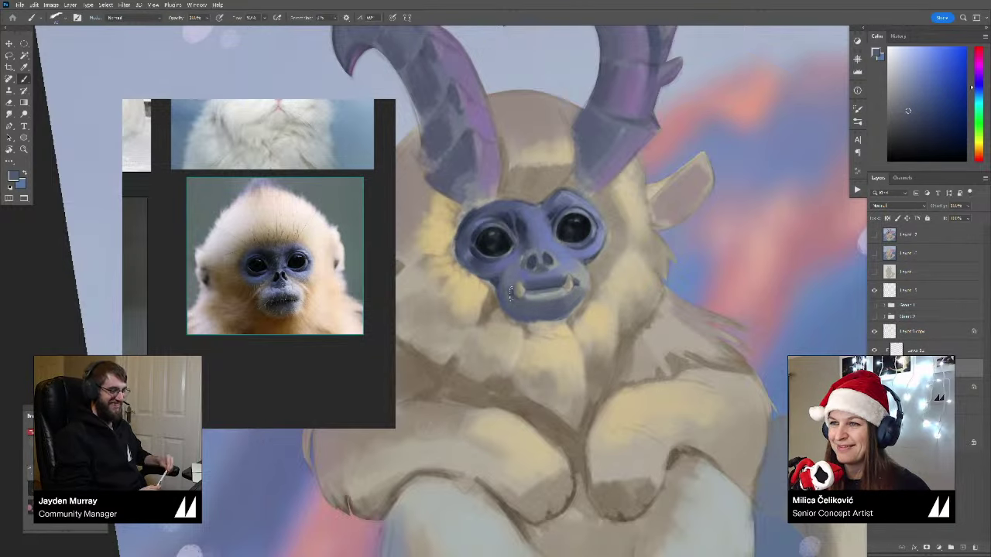
# Step: Tilt the canvas and darken the mouth line between the fangs with sampled dark blue
pyautogui.keyDown('alt'); pyautogui.click(522, 231); pyautogui.keyUp('alt')
pyautogui.press('r')
pyautogui.moveTo(648, 252); pyautogui.dragTo(637, 182)
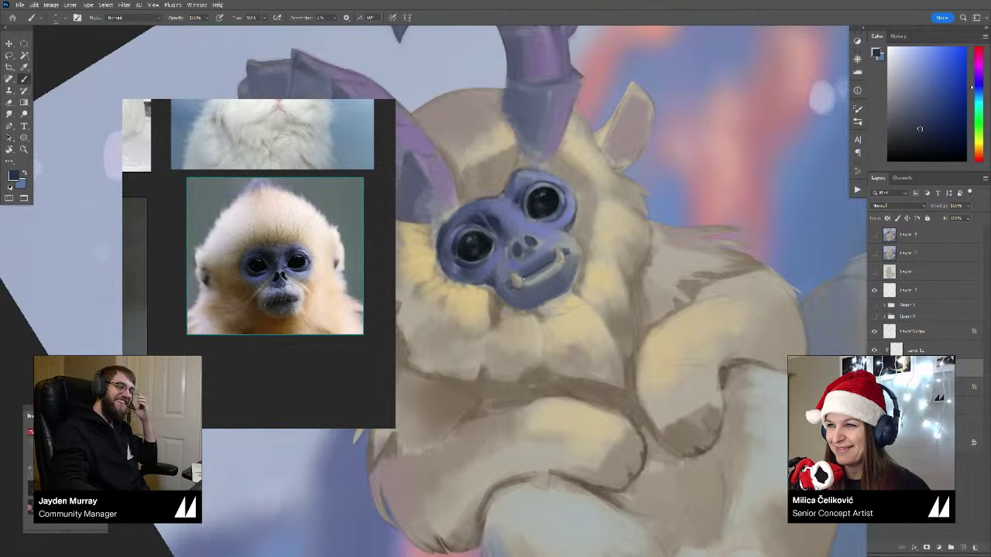
pyautogui.moveTo(533, 279); pyautogui.dragTo(551, 280)
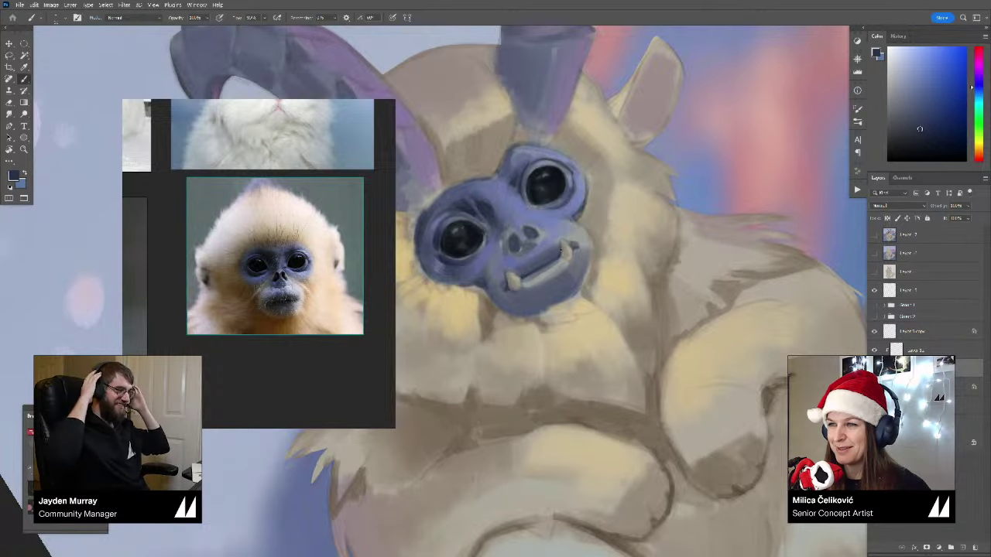
pyautogui.moveTo(601, 216); pyautogui.dragTo(657, 225)
pyautogui.press('r')
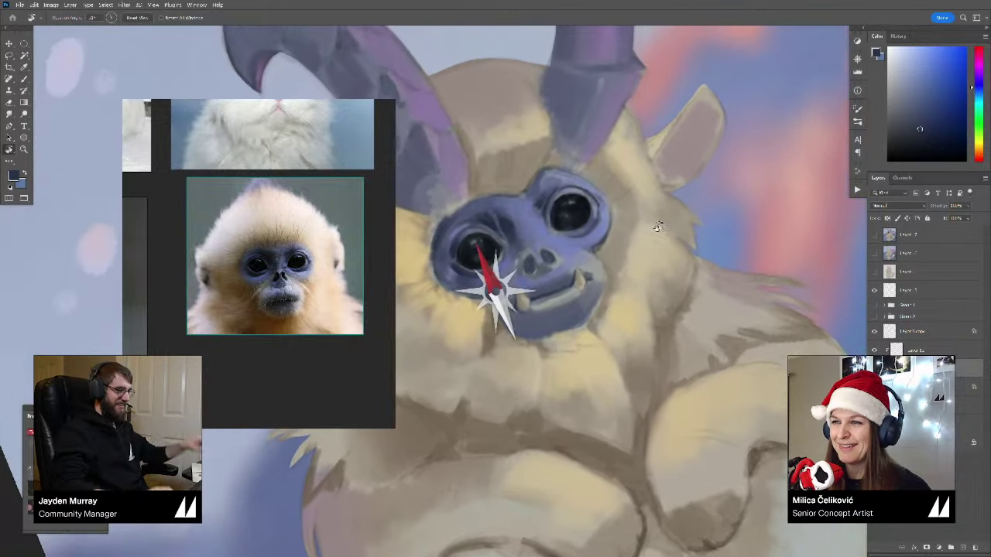
# Step: Rotate the canvas closer to upright and deepen the creature's nostrils with sampled near-black blue
pyautogui.keyDown('alt'); pyautogui.click(530, 269); pyautogui.keyUp('alt')
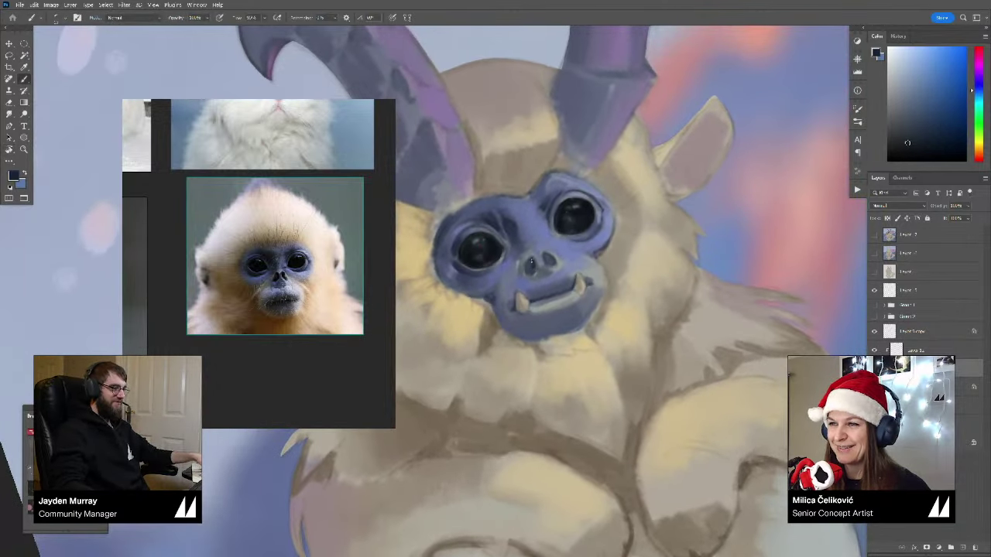
pyautogui.press('r')
pyautogui.moveTo(552, 256); pyautogui.dragTo(555, 276)
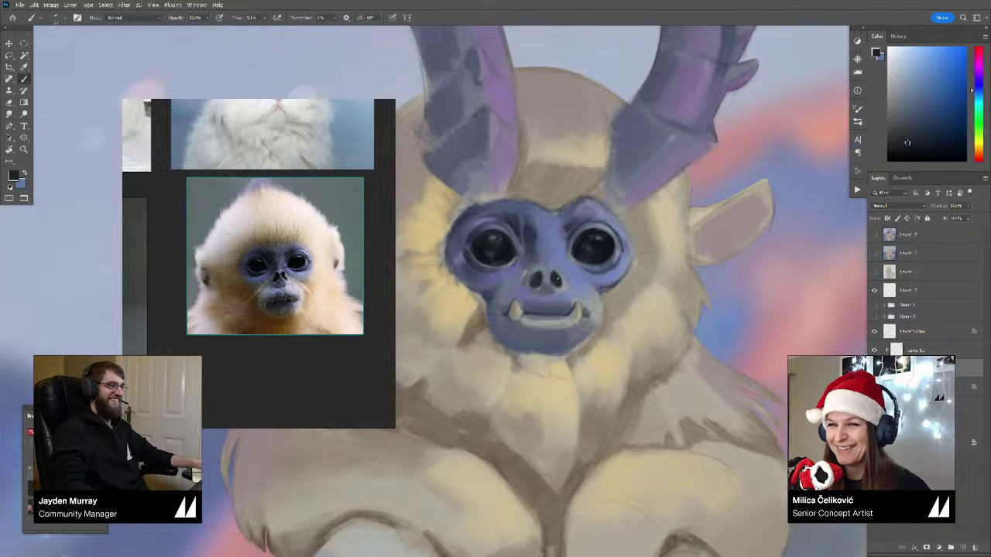
pyautogui.press('z')
pyautogui.moveTo(557, 278); pyautogui.dragTo(563, 277)
# Step: Shade the skin around the outer side of the left nostril with a medium blue and sampled grey-blues
pyautogui.keyDown('alt'); pyautogui.click(596, 231); pyautogui.keyUp('alt')
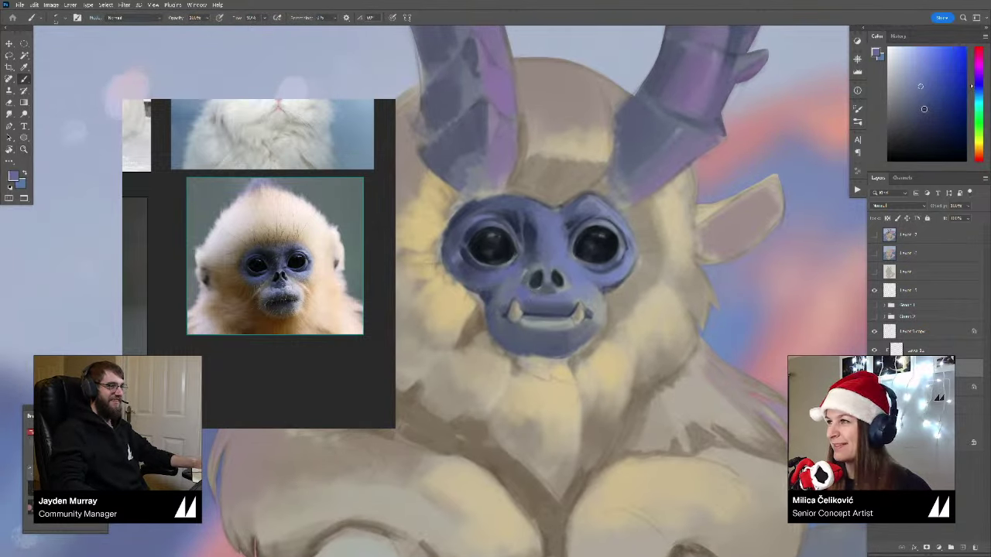
pyautogui.click(923, 108)
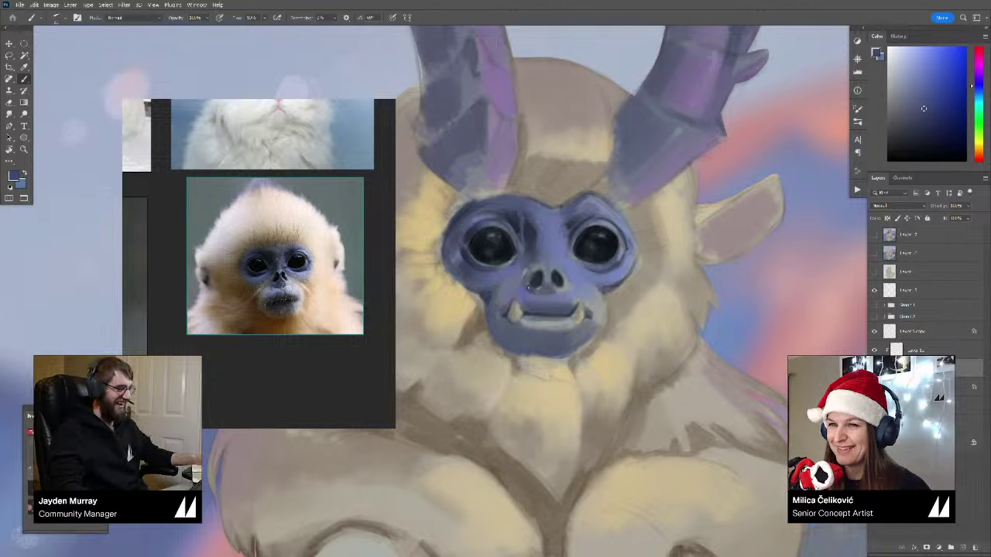
pyautogui.keyDown('alt'); pyautogui.click(528, 284); pyautogui.keyUp('alt')
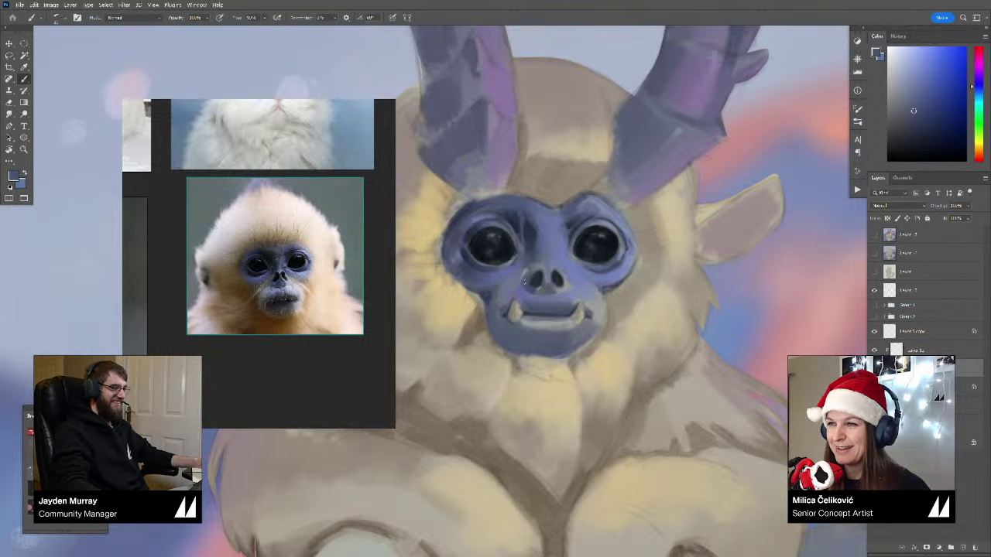
pyautogui.keyDown('alt'); pyautogui.click(525, 275); pyautogui.keyUp('alt')
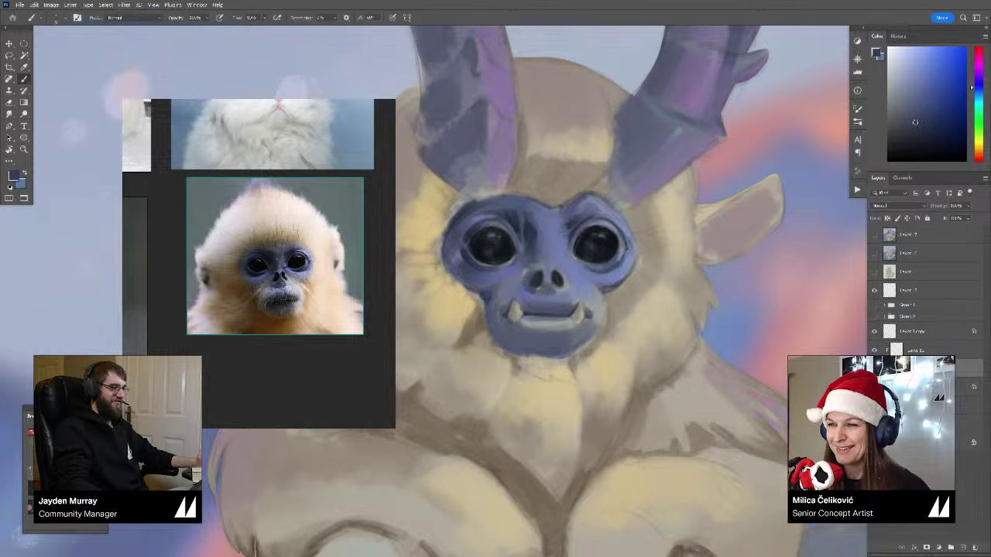
pyautogui.keyDown('alt'); pyautogui.click(525, 268); pyautogui.keyUp('alt')
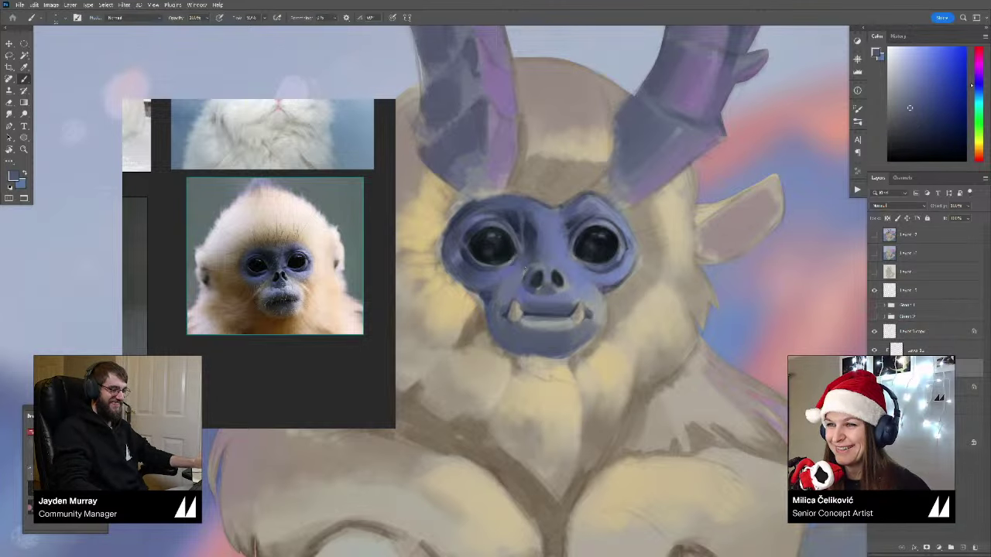
# Step: Refine the left nostril's rim and the top of the nose with sampled grey-blues and near-black, checking the whole painting
pyautogui.keyDown('alt'); pyautogui.click(531, 277); pyautogui.keyUp('alt')
pyautogui.keyDown('alt'); pyautogui.click(526, 276); pyautogui.keyUp('alt')
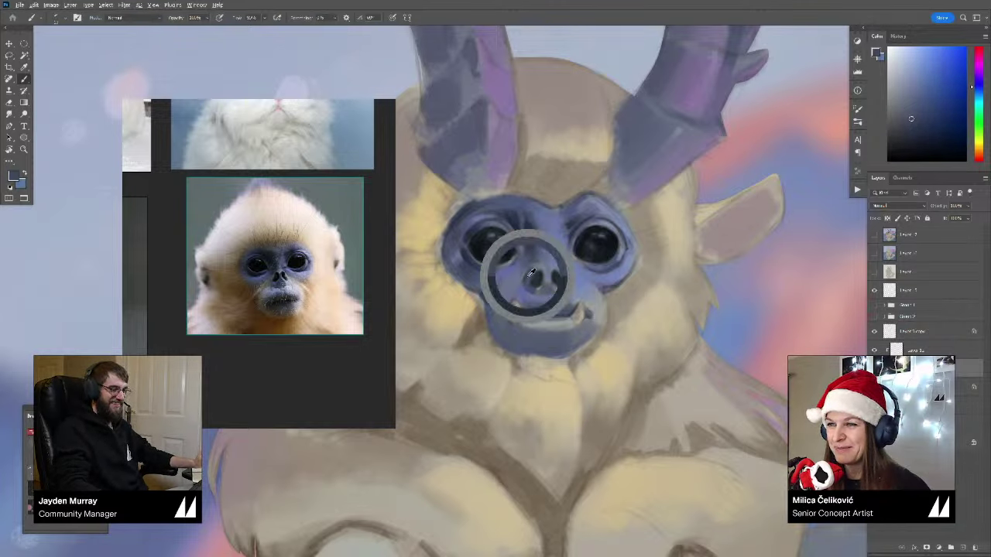
pyautogui.keyDown('alt'); pyautogui.click(529, 286); pyautogui.keyUp('alt')
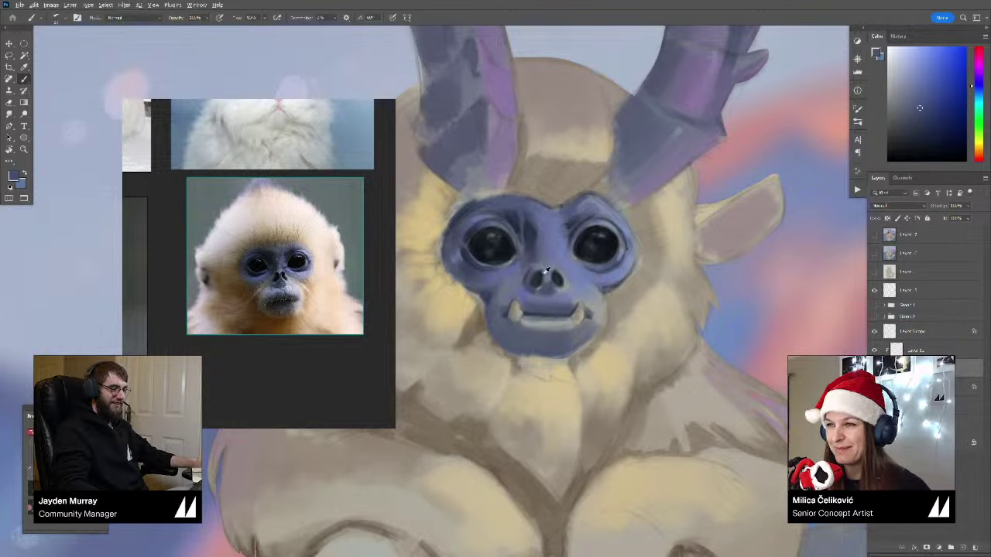
pyautogui.keyDown('alt'); pyautogui.click(551, 272); pyautogui.keyUp('alt')
pyautogui.press('z')
pyautogui.moveTo(566, 269); pyautogui.dragTo(480, 272)
pyautogui.press('r')
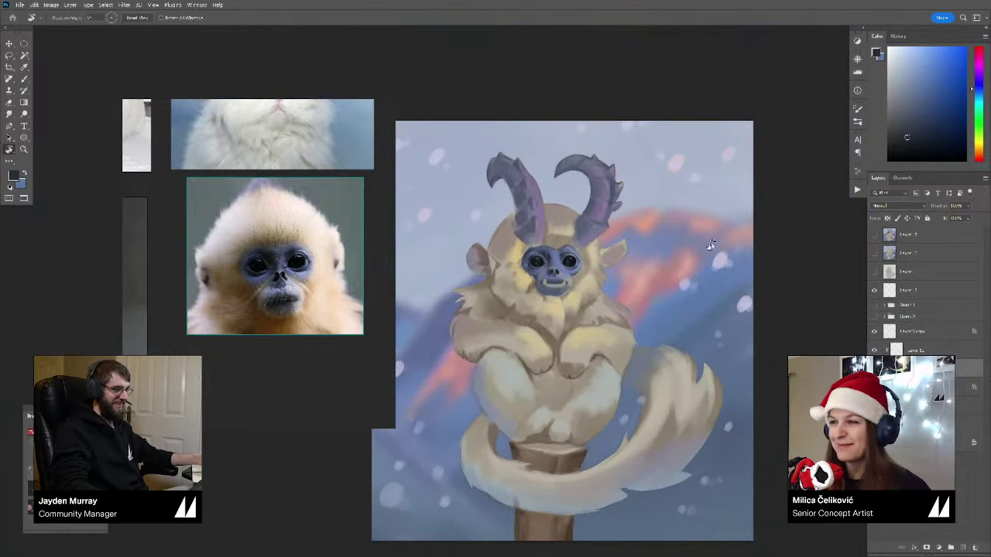
pyautogui.press('b')
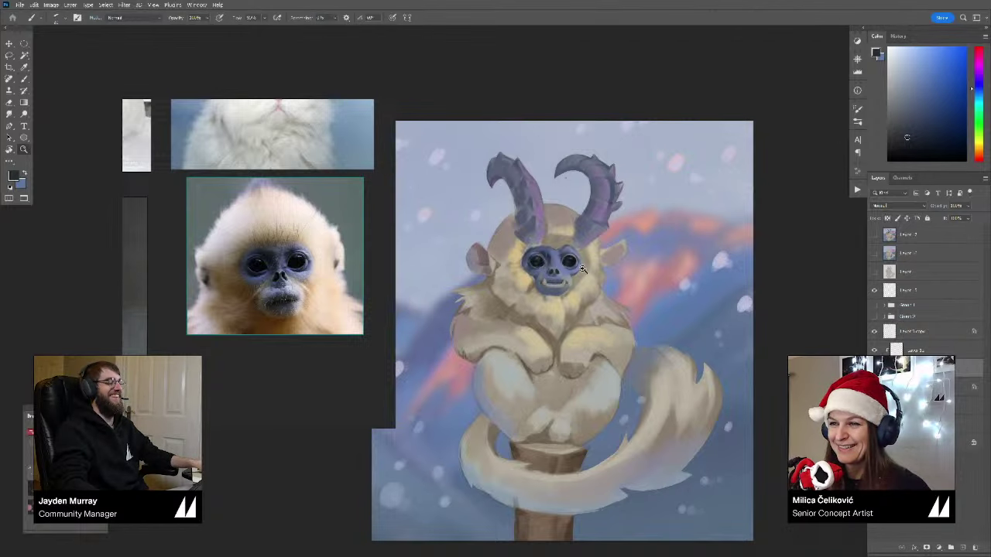
pyautogui.scroll(6, 557, 271)
# Step: Blend the right side of the muzzle and the chin below the fang with sampled violet-grey and grey-blue
pyautogui.keyDown('alt'); pyautogui.click(595, 240); pyautogui.keyUp('alt')
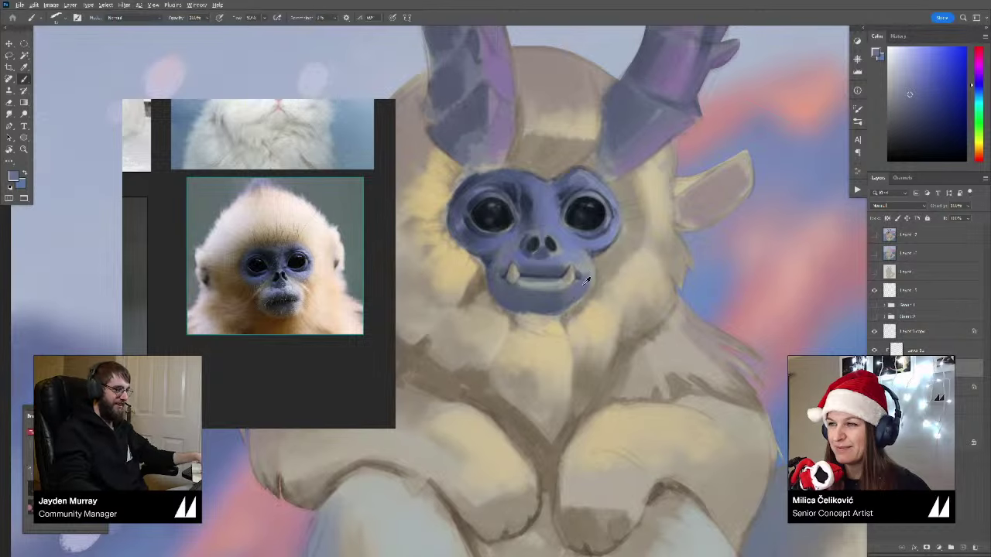
pyautogui.keyDown('alt'); pyautogui.click(587, 282); pyautogui.keyUp('alt')
pyautogui.keyDown('alt'); pyautogui.click(577, 261); pyautogui.keyUp('alt')
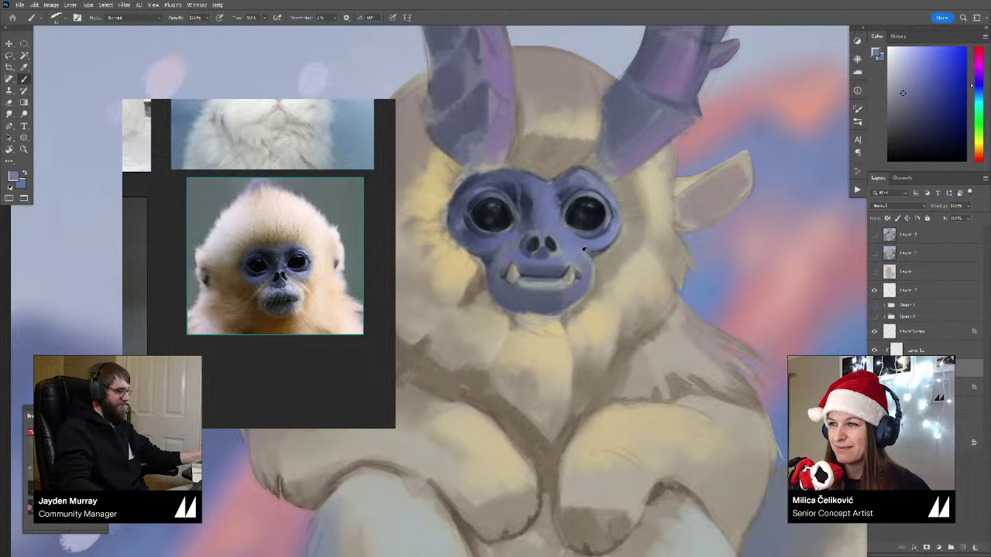
pyautogui.moveTo(575, 292); pyautogui.dragTo(589, 285)
pyautogui.keyDown('alt'); pyautogui.click(587, 287); pyautogui.keyUp('alt')
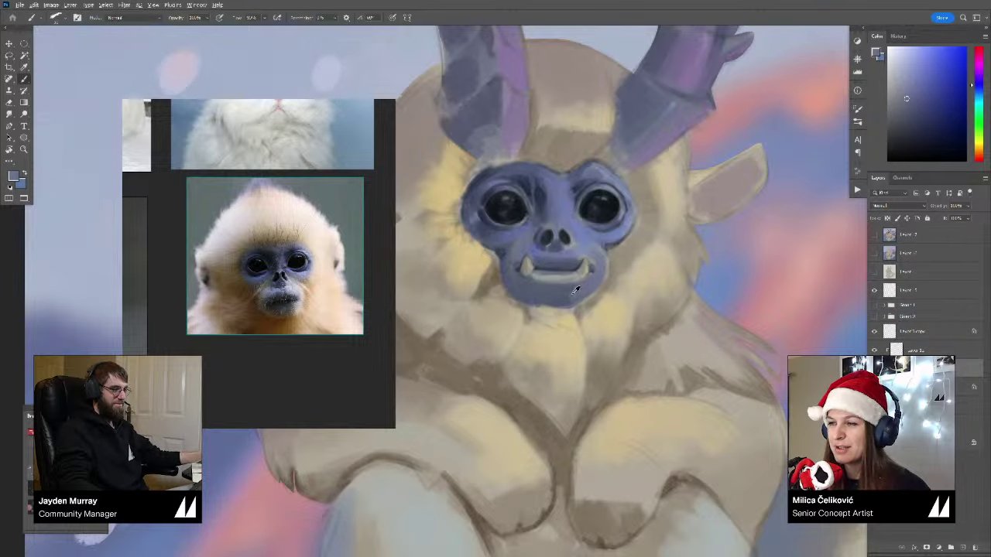
pyautogui.keyDown('alt'); pyautogui.click(568, 292); pyautogui.keyUp('alt')
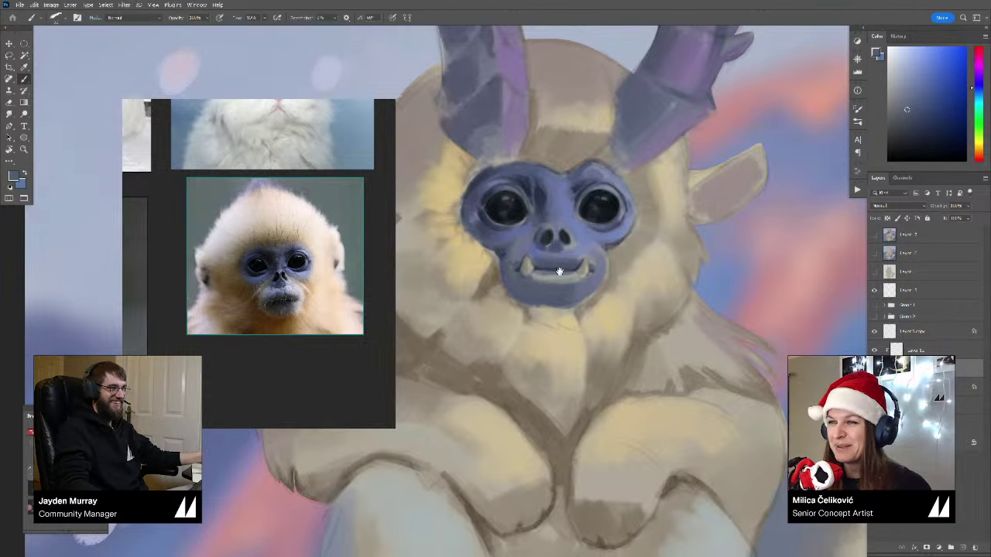
# Step: Touch up the left edge of the muzzle with sampled dark blue and paint over the lower lip with grey-blue
pyautogui.moveTo(509, 251); pyautogui.dragTo(506, 258)
pyautogui.keyDown('alt'); pyautogui.click(498, 262); pyautogui.keyUp('alt')
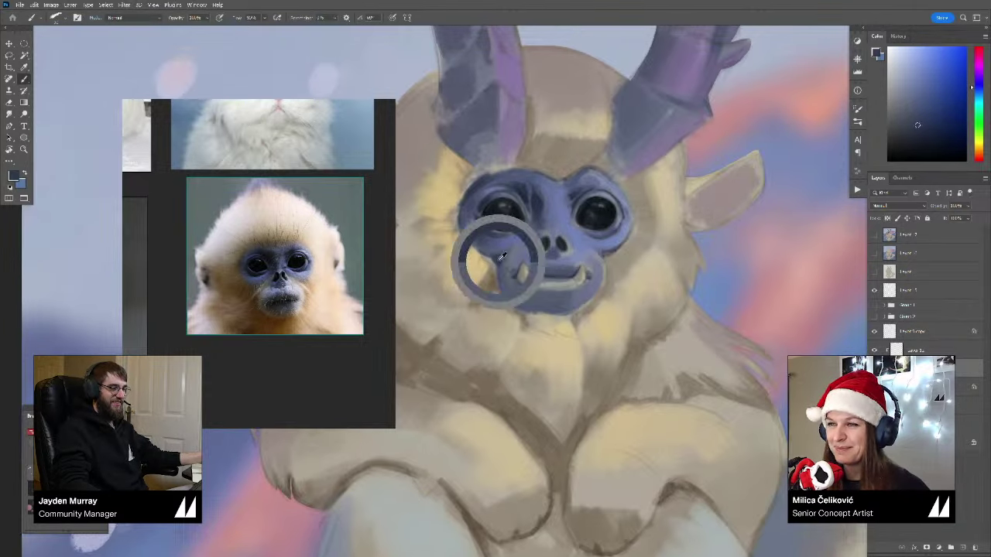
pyautogui.keyDown('alt'); pyautogui.click(533, 282); pyautogui.keyUp('alt')
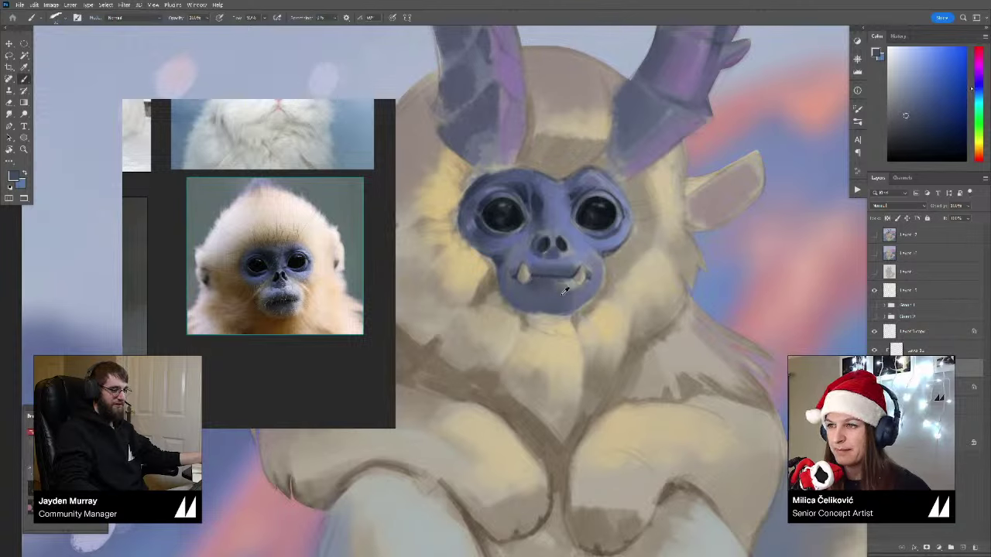
pyautogui.keyDown('alt'); pyautogui.click(545, 280); pyautogui.keyUp('alt')
pyautogui.moveTo(545, 280)
pyautogui.mouseDown()
pyautogui.moveTo(536, 288)
pyautogui.moveTo(567, 289)
pyautogui.moveTo(489, 288)
pyautogui.moveTo(516, 288)
pyautogui.mouseUp()
pyautogui.keyDown('alt'); pyautogui.click(538, 285); pyautogui.keyUp('alt')
# Step: Rework the lower lip between the fangs with sampled light grey-blues
pyautogui.hotkey('ctrl', 'space')
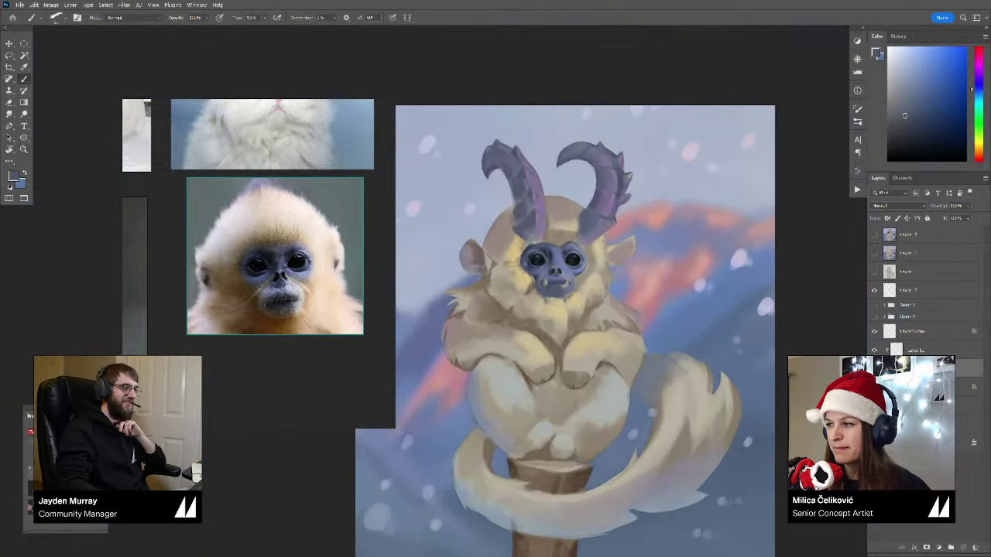
pyautogui.scroll(3, 554, 288)
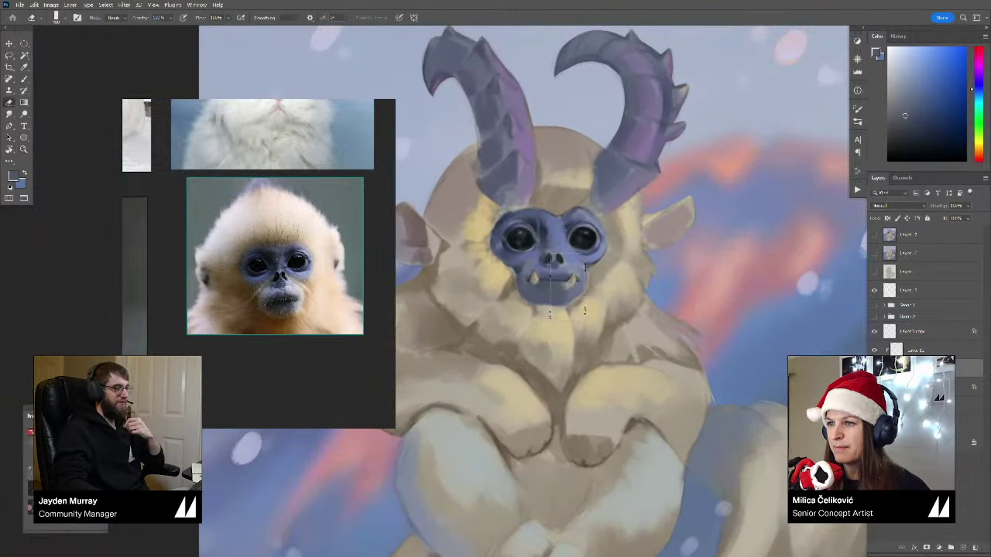
pyautogui.press('b')
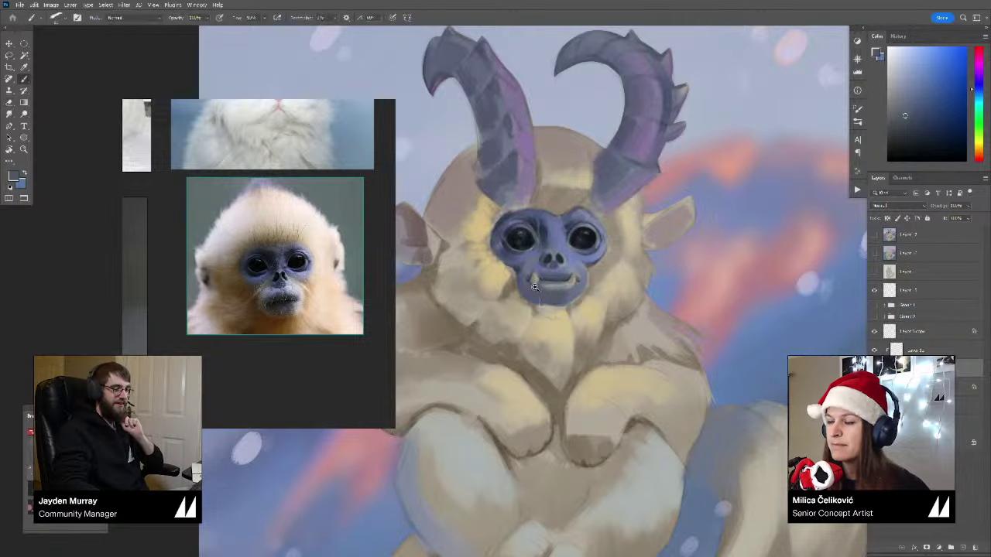
pyautogui.scroll(2, 547, 283)
pyautogui.keyDown('alt'); pyautogui.click(545, 283); pyautogui.keyUp('alt')
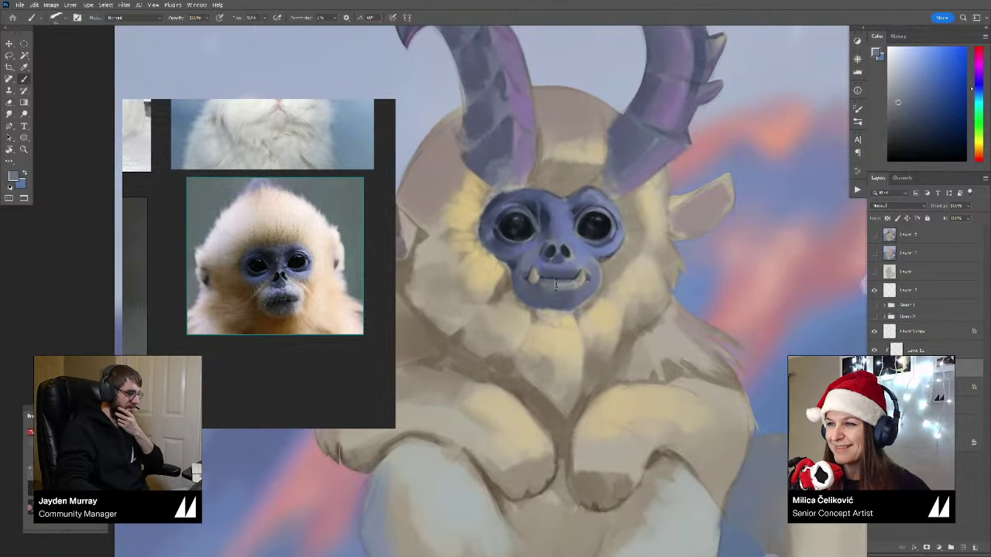
pyautogui.keyDown('alt'); pyautogui.click(563, 286); pyautogui.keyUp('alt')
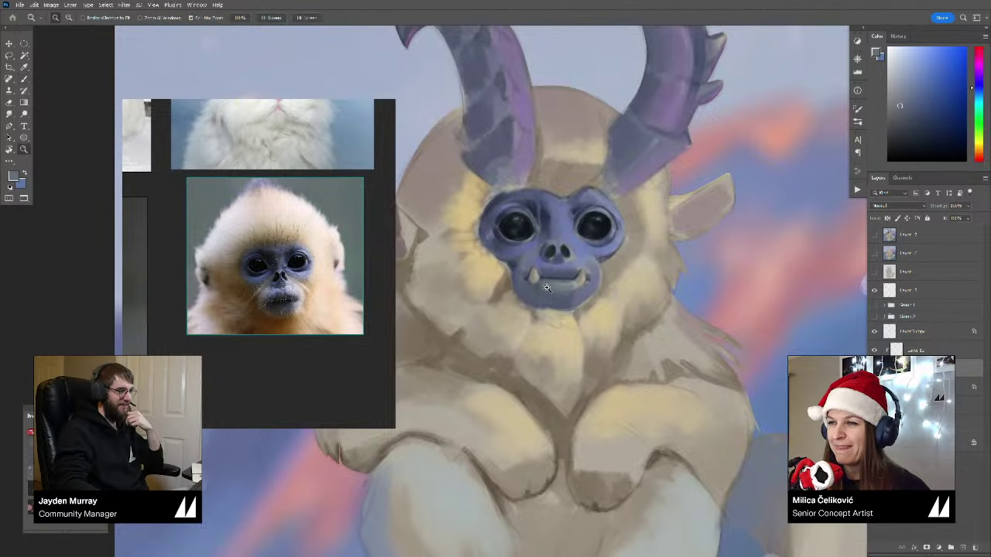
# Step: Shade the upper rim of the right eye socket with sampled dark blue and a more saturated medium blue
pyautogui.scroll(1, 518, 259)
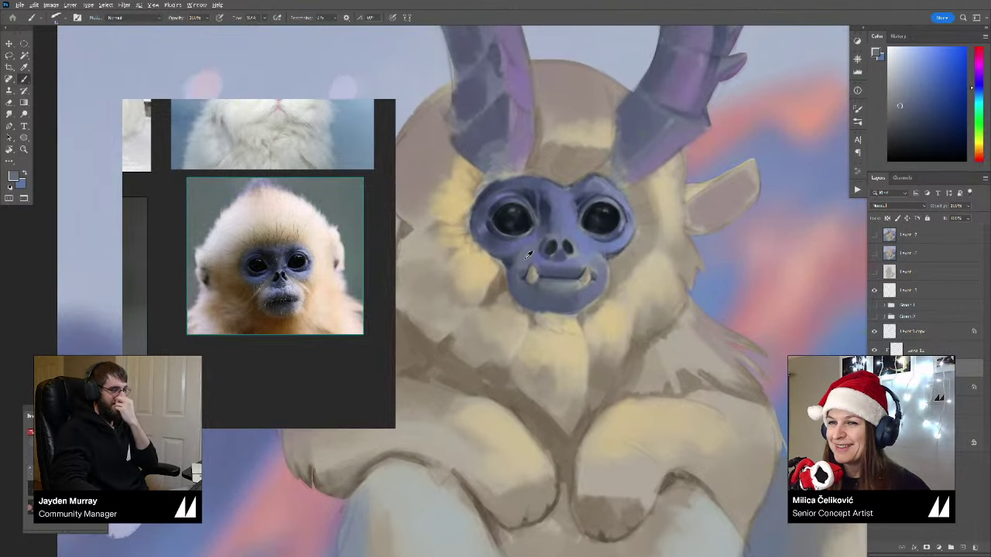
pyautogui.moveTo(527, 255); pyautogui.dragTo(530, 261)
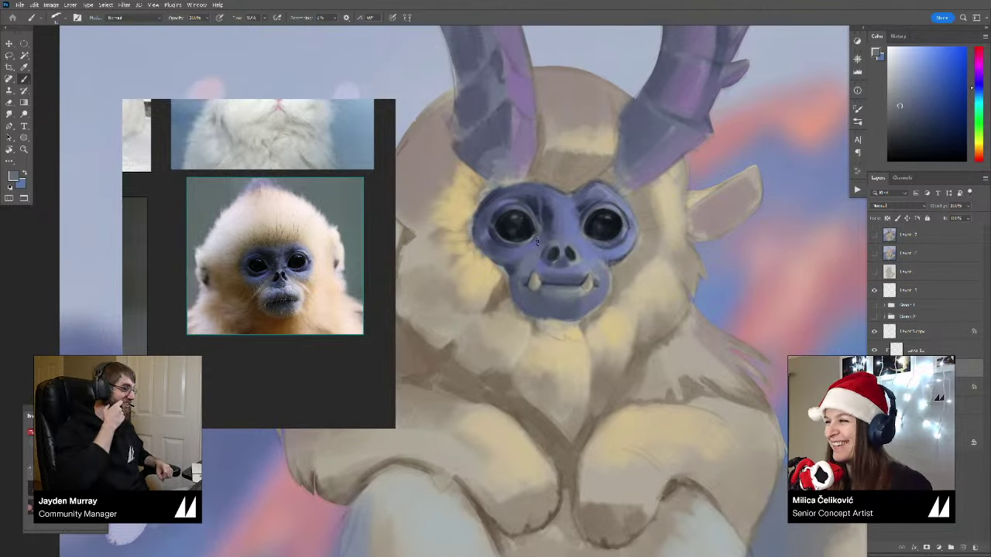
pyautogui.moveTo(546, 203); pyautogui.dragTo(549, 203)
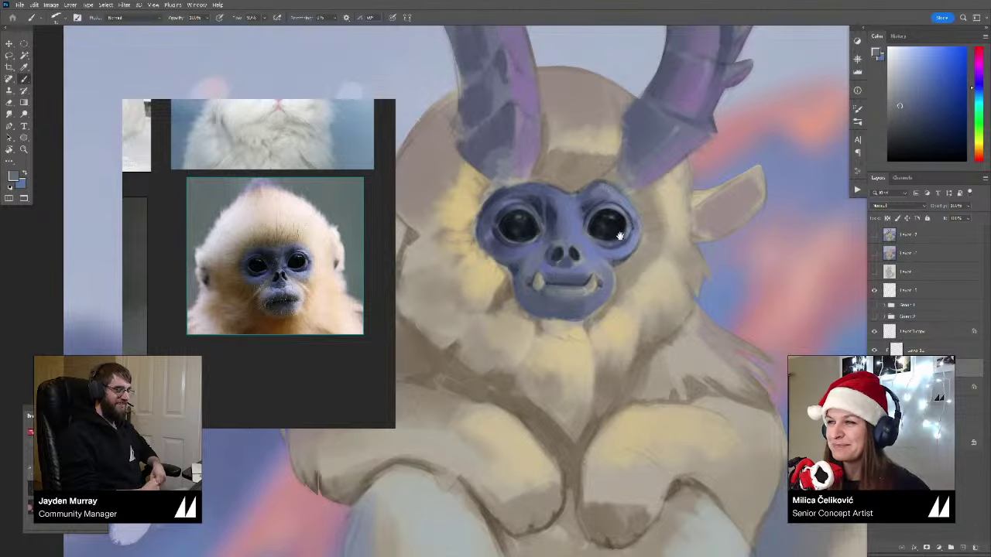
pyautogui.hscroll(2, 580, 194)
pyautogui.keyDown('alt'); pyautogui.click(537, 219); pyautogui.keyUp('alt')
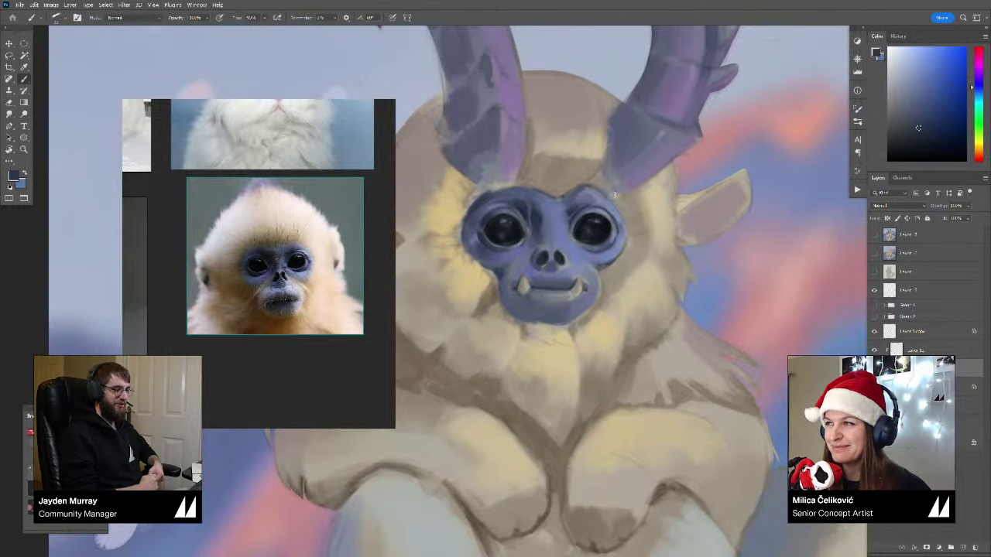
pyautogui.click(925, 114)
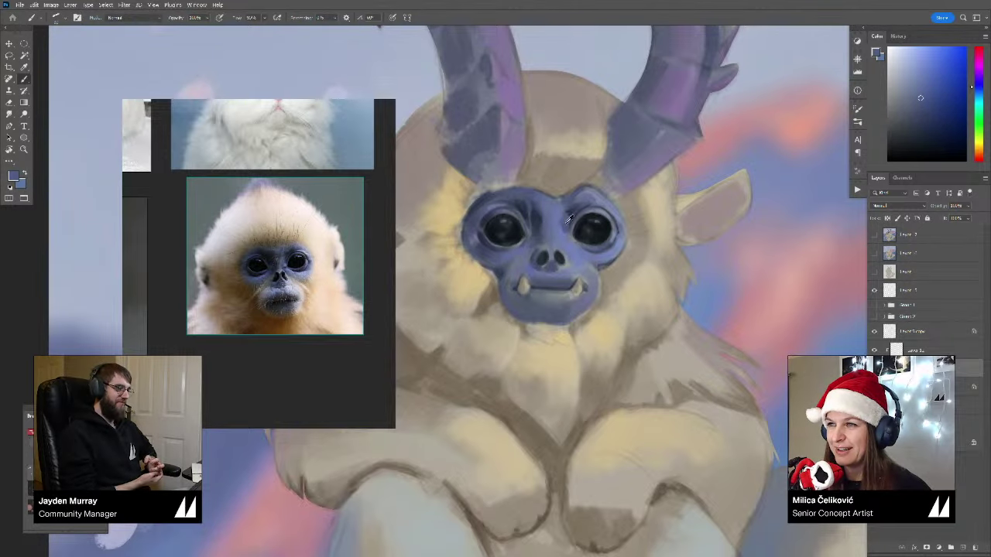
# Step: Blend the nose bridge, inner corner and brow of the right eye socket with sampled medium, dark and pale grey-blues
pyautogui.keyDown('alt'); pyautogui.click(567, 217); pyautogui.keyUp('alt')
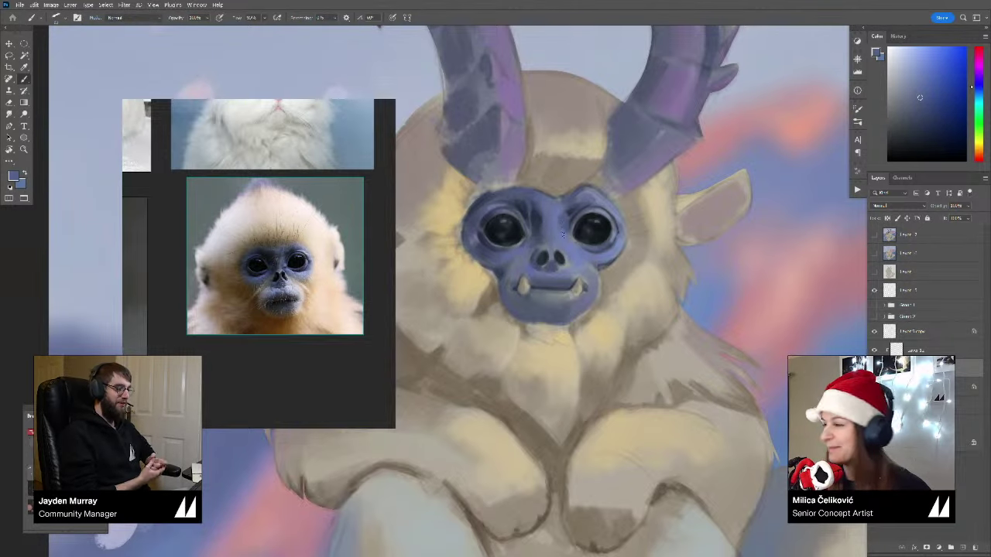
pyautogui.moveTo(563, 227); pyautogui.dragTo(562, 225)
pyautogui.keyDown('alt'); pyautogui.click(562, 219); pyautogui.keyUp('alt')
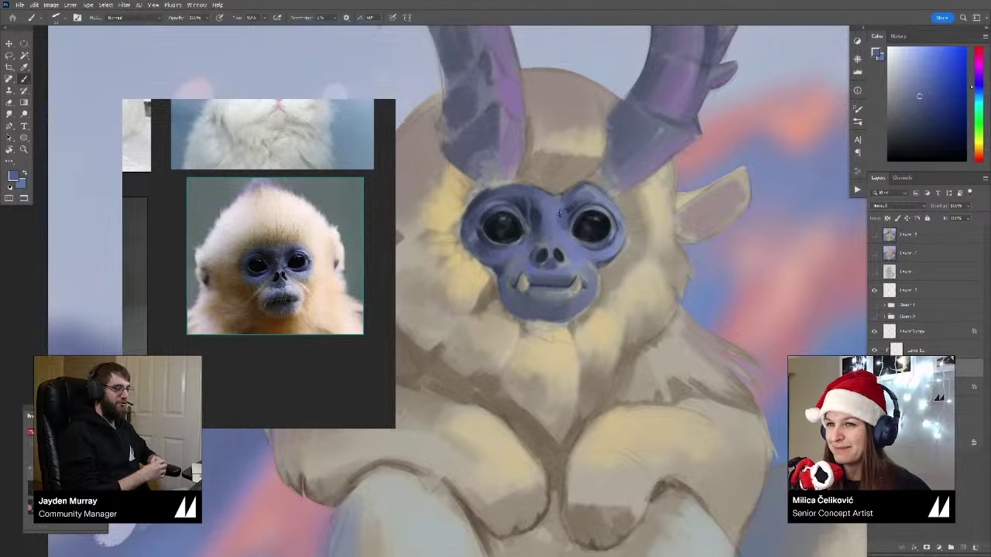
pyautogui.keyDown('alt'); pyautogui.click(568, 209); pyautogui.keyUp('alt')
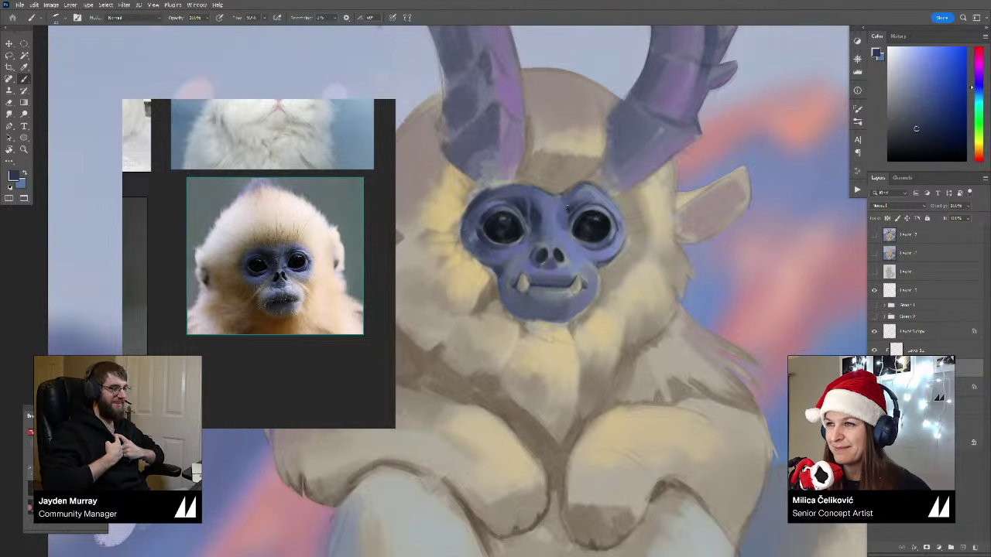
pyautogui.keyDown('alt'); pyautogui.click(573, 202); pyautogui.keyUp('alt')
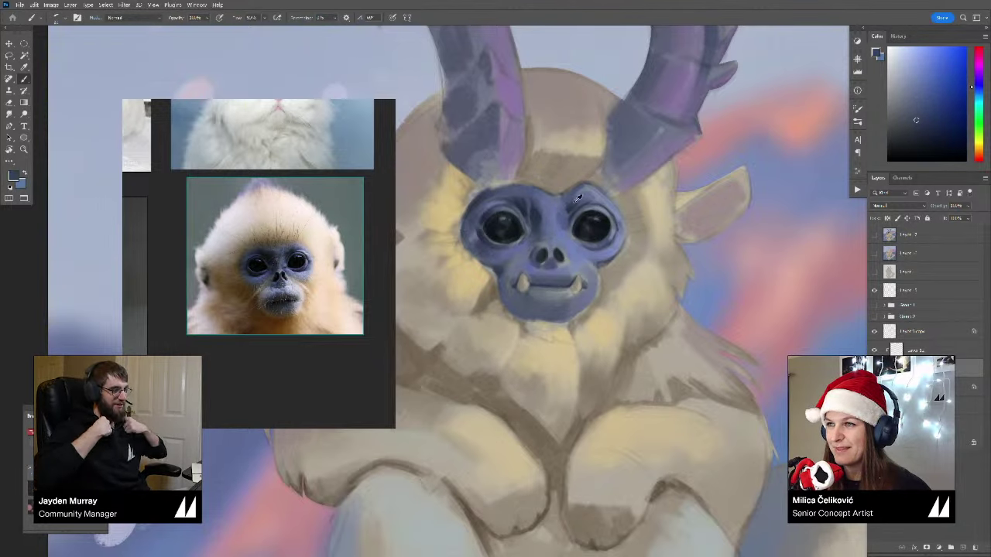
pyautogui.keyDown('alt'); pyautogui.click(567, 209); pyautogui.keyUp('alt')
pyautogui.keyDown('alt'); pyautogui.click(568, 209); pyautogui.keyUp('alt')
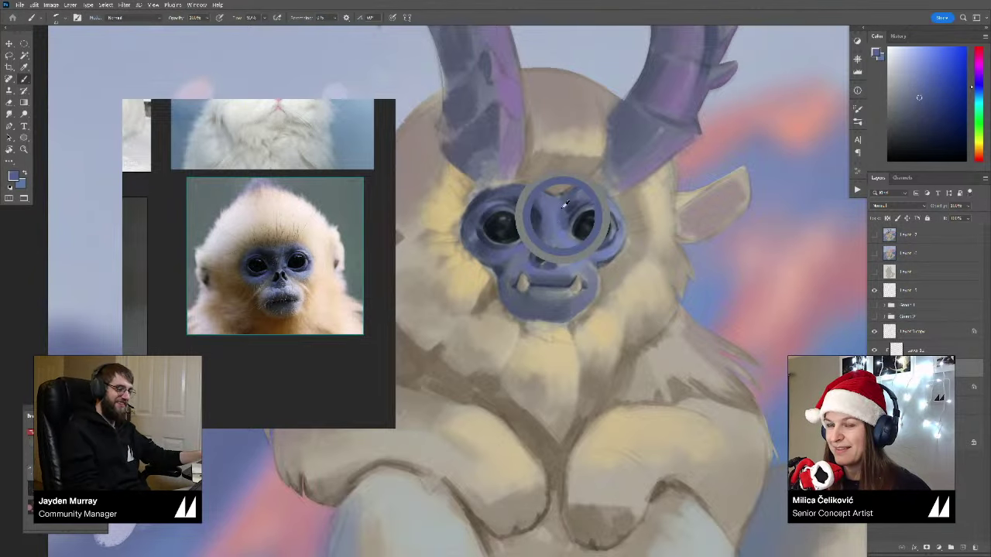
pyautogui.keyDown('alt'); pyautogui.click(573, 216); pyautogui.keyUp('alt')
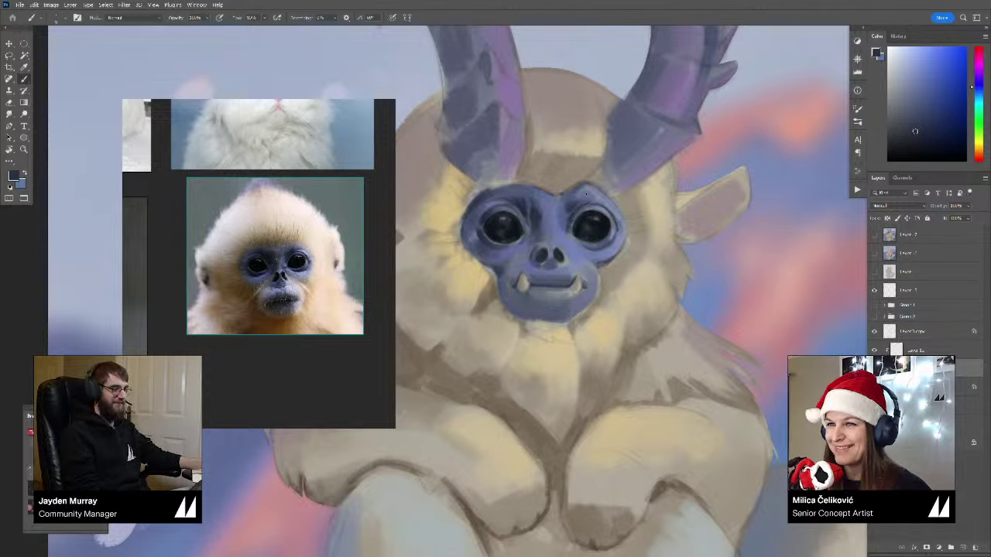
pyautogui.keyDown('alt'); pyautogui.click(582, 197); pyautogui.keyUp('alt')
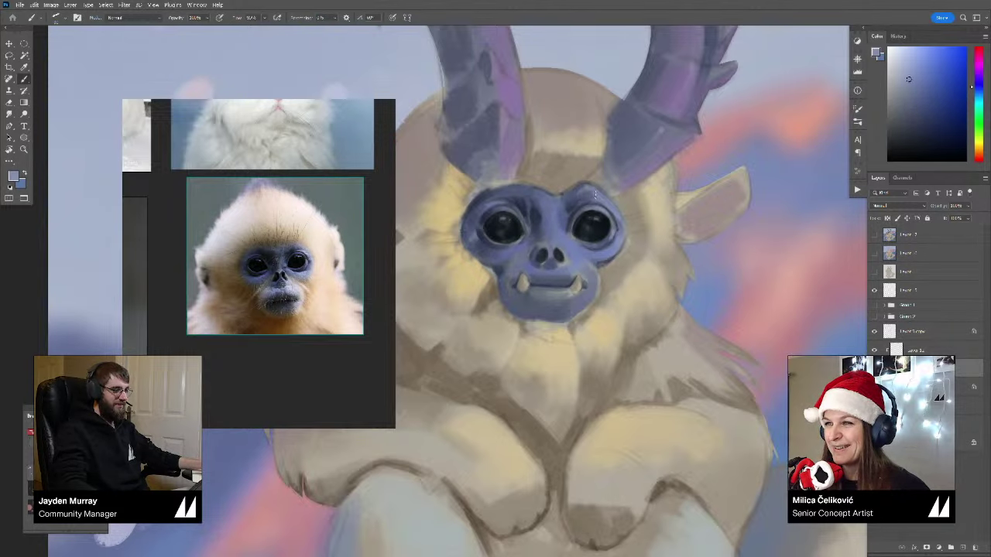
# Step: Paint small pale blue highlights in both eyes on a new layer and merge it down
pyautogui.hotkey('ctrl', '0')
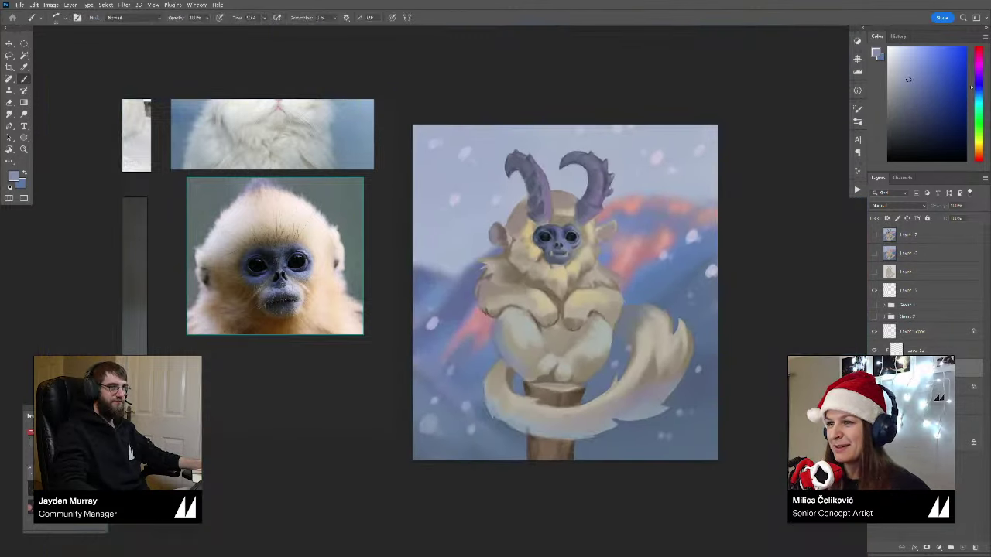
pyautogui.press('z')
pyautogui.click(581, 249)
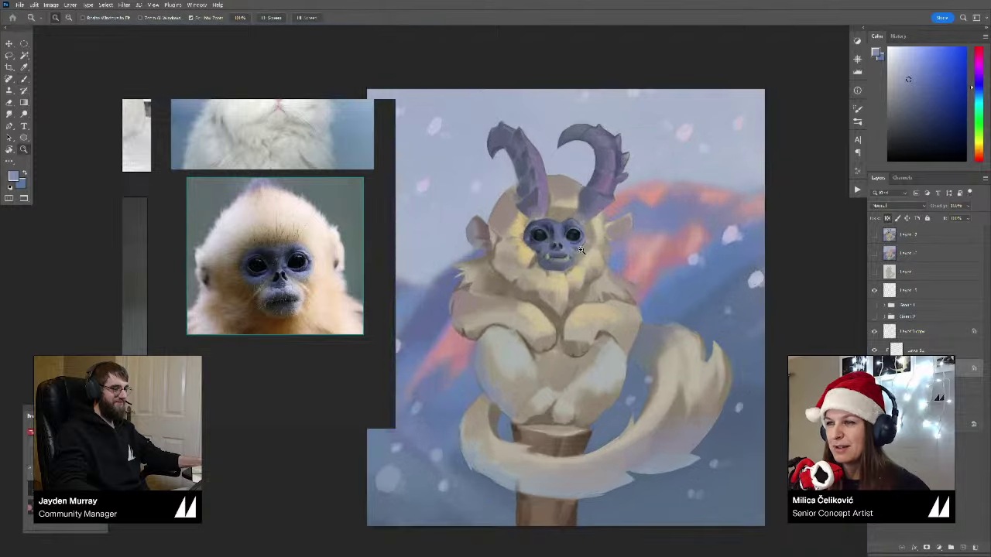
pyautogui.moveTo(581, 250)
pyautogui.mouseDown()
pyautogui.moveTo(621, 213)
pyautogui.moveTo(602, 252)
pyautogui.mouseUp()
pyautogui.hotkey('ctrl', 'shift', 'alt', 'n')
pyautogui.press('b')
pyautogui.moveTo(904, 69); pyautogui.dragTo(902, 60)
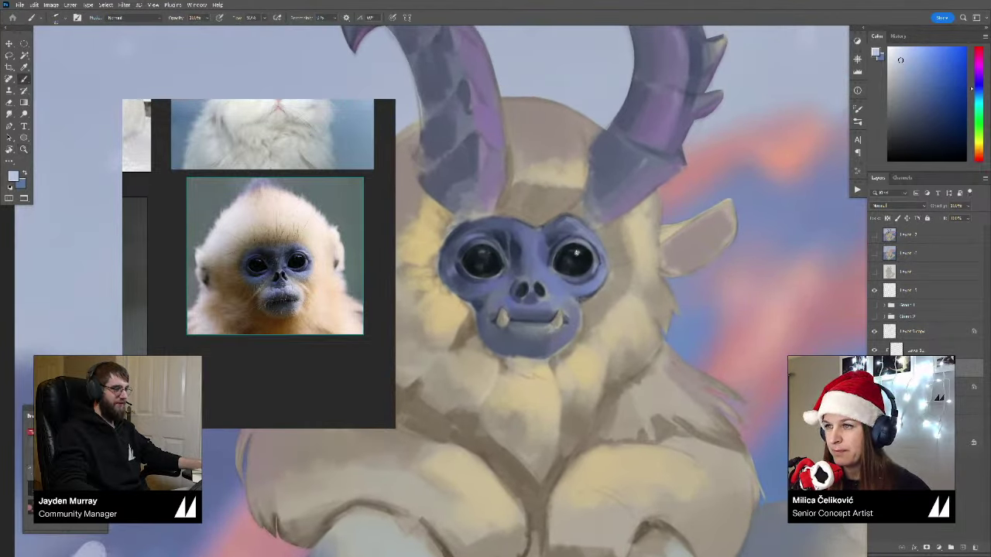
pyautogui.moveTo(532, 275)
pyautogui.mouseDown()
pyautogui.moveTo(559, 271)
pyautogui.moveTo(502, 274)
pyautogui.moveTo(517, 271)
pyautogui.mouseUp()
pyautogui.press('z')
pyautogui.press('b')
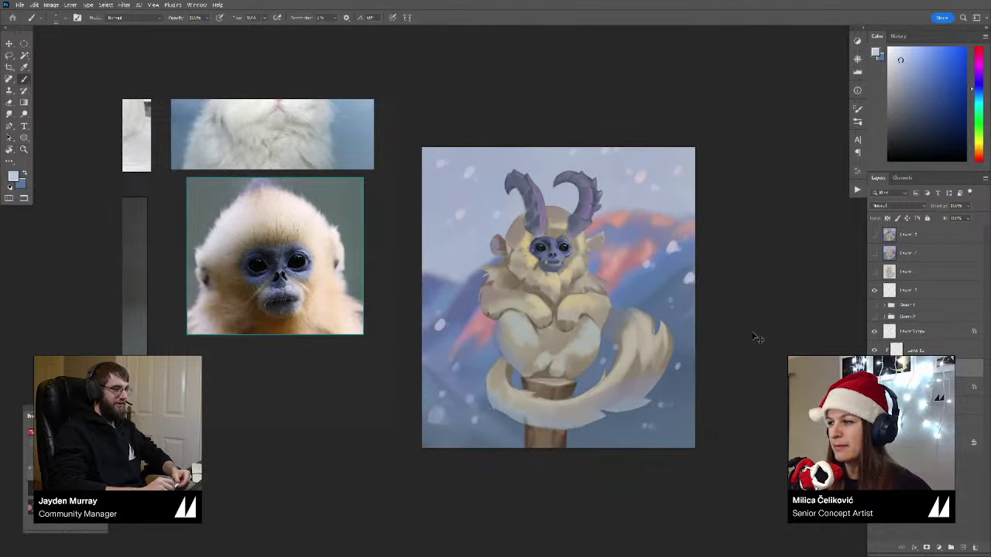
pyautogui.hotkey('ctrl', 'e')
# Step: Compare the painting with the creature's paint layer and the topmost layer toggled on and off
pyautogui.click(875, 369)
pyautogui.click(875, 369)
pyautogui.press('z')
pyautogui.moveTo(573, 346); pyautogui.dragTo(583, 343)
pyautogui.press('b')
pyautogui.click(875, 236)
pyautogui.click(875, 236)
pyautogui.moveTo(778, 309); pyautogui.dragTo(783, 303)
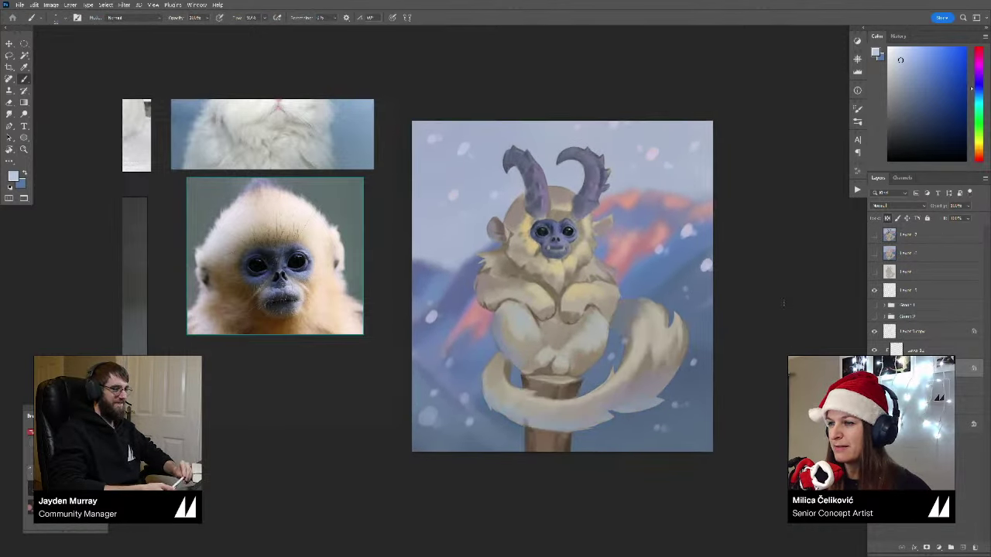
# Step: Bring the full-body white monkey photo into view on the reference board beside the painting
pyautogui.scroll(1, 556, 320)
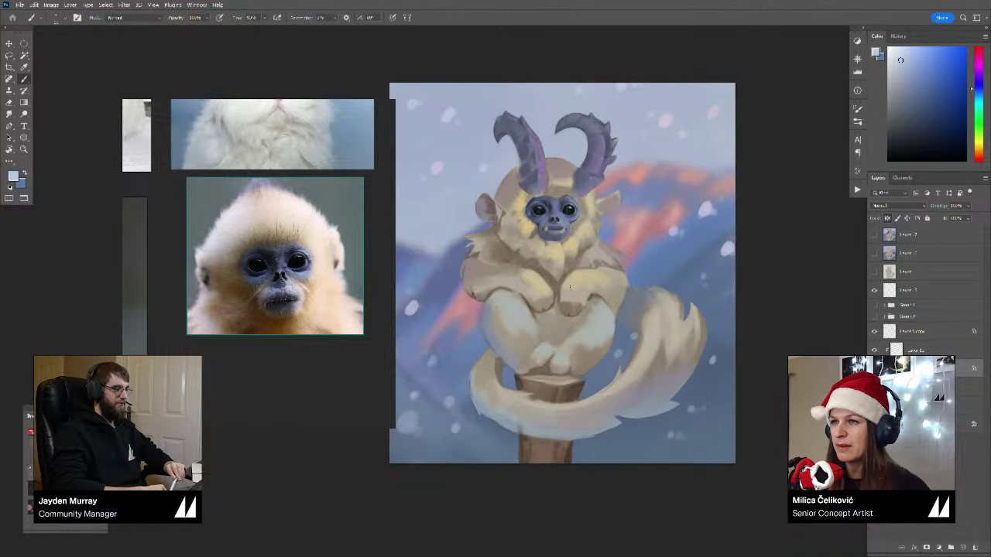
pyautogui.scroll(1, 515, 182)
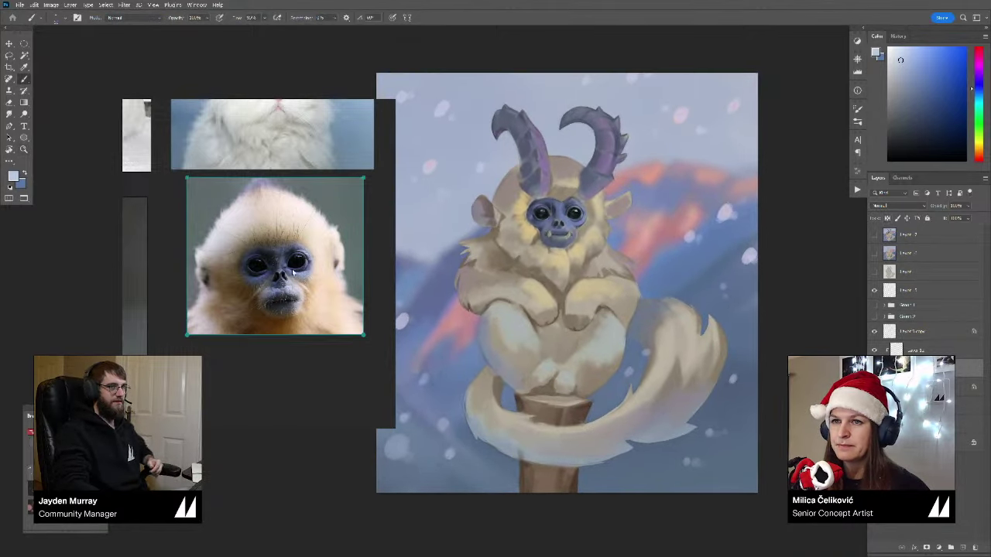
pyautogui.scroll(-1, 271, 266)
pyautogui.scroll(-1, 272, 266)
pyautogui.moveTo(252, 282); pyautogui.dragTo(412, 251)
pyautogui.click(271, 327)
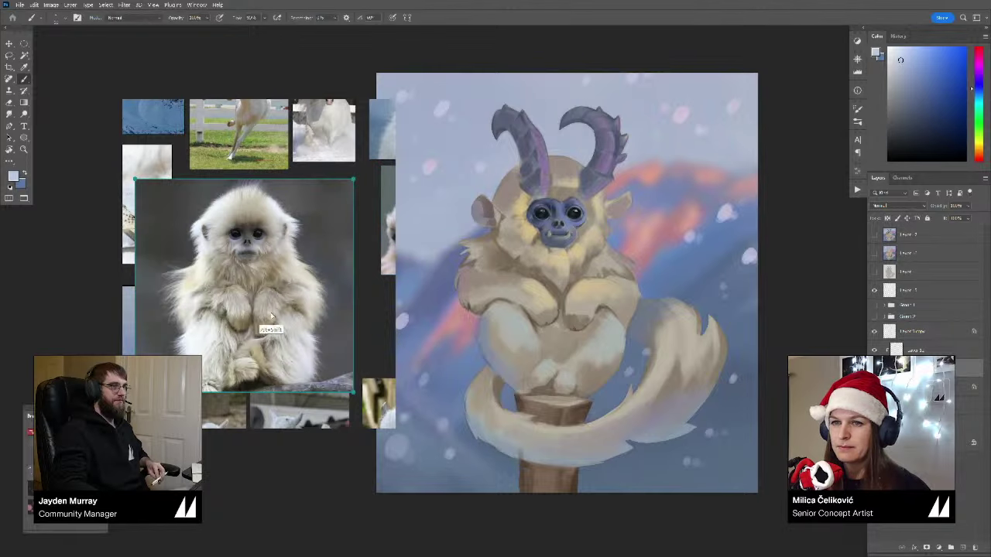
pyautogui.scroll(1, 547, 296)
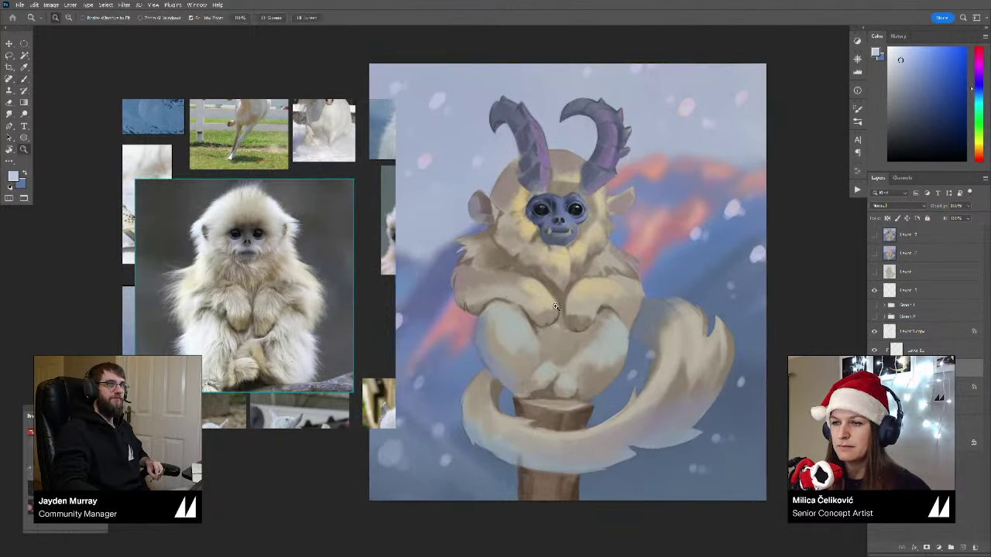
# Step: Blend the fur shading on the creature's left forearm and hand with sampled grey-beige and warm beige tones
pyautogui.keyDown('alt'); pyautogui.click(509, 280); pyautogui.keyUp('alt')
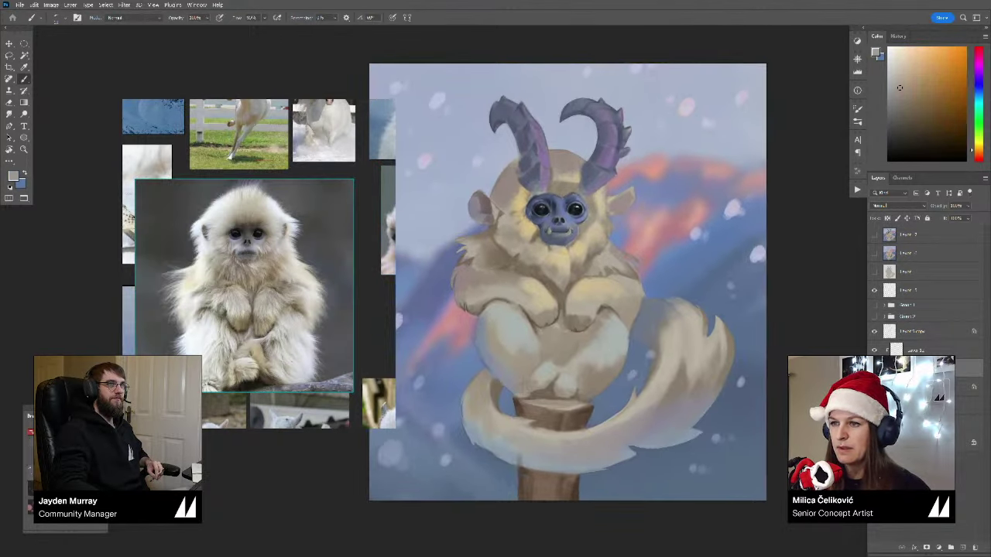
pyautogui.keyDown('alt'); pyautogui.click(495, 279); pyautogui.keyUp('alt')
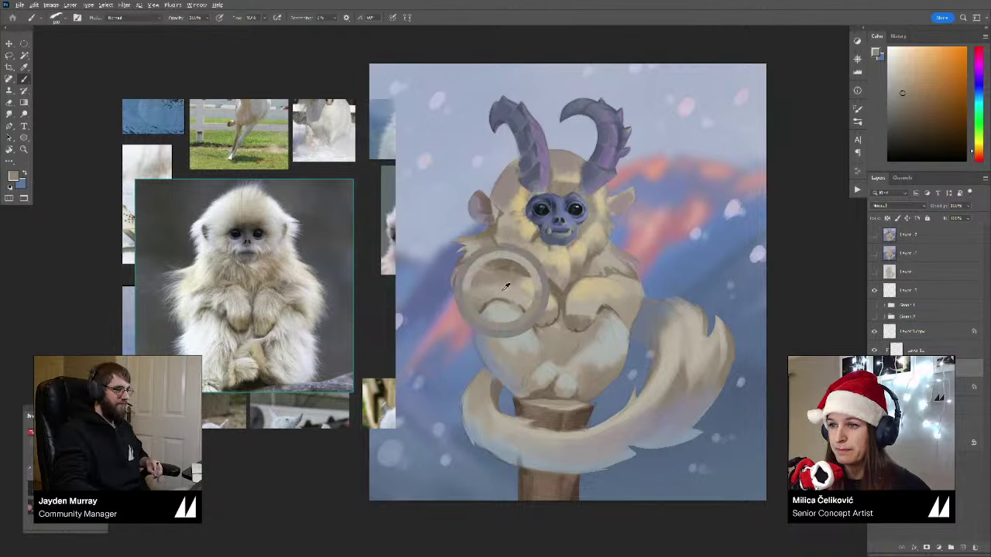
pyautogui.keyDown('alt'); pyautogui.click(512, 289); pyautogui.keyUp('alt')
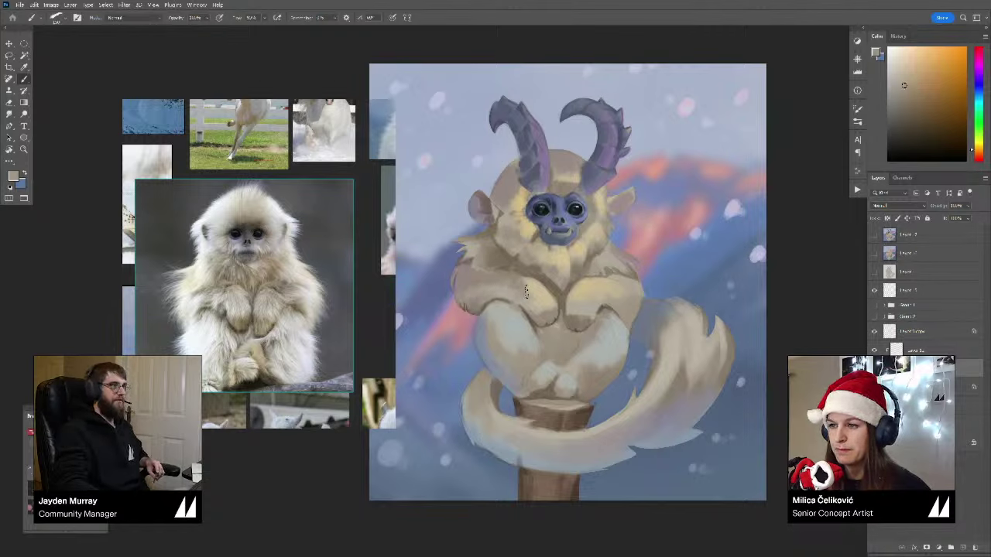
pyautogui.keyDown('alt'); pyautogui.click(527, 280); pyautogui.keyUp('alt')
pyautogui.moveTo(538, 315); pyautogui.dragTo(565, 304)
pyautogui.keyDown('alt'); pyautogui.click(504, 272); pyautogui.keyUp('alt')
# Step: Rework the right hand and forearm fur with sampled beige and pale yellow tones
pyautogui.keyDown('alt'); pyautogui.click(567, 308); pyautogui.keyUp('alt')
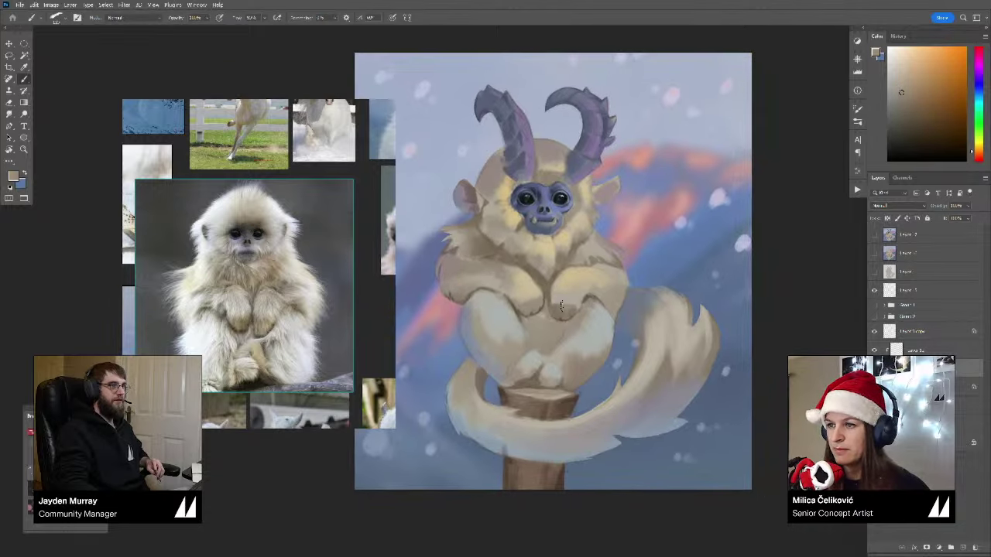
pyautogui.keyDown('alt'); pyautogui.click(560, 301); pyautogui.keyUp('alt')
pyautogui.keyDown('alt'); pyautogui.click(566, 291); pyautogui.keyUp('alt')
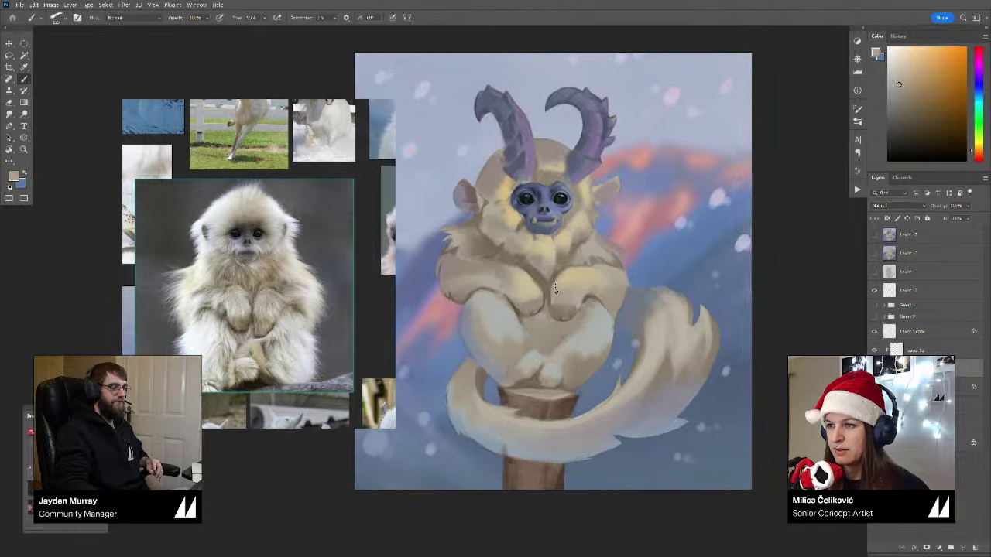
pyautogui.keyDown('alt'); pyautogui.click(575, 289); pyautogui.keyUp('alt')
pyautogui.keyDown('alt'); pyautogui.click(582, 277); pyautogui.keyUp('alt')
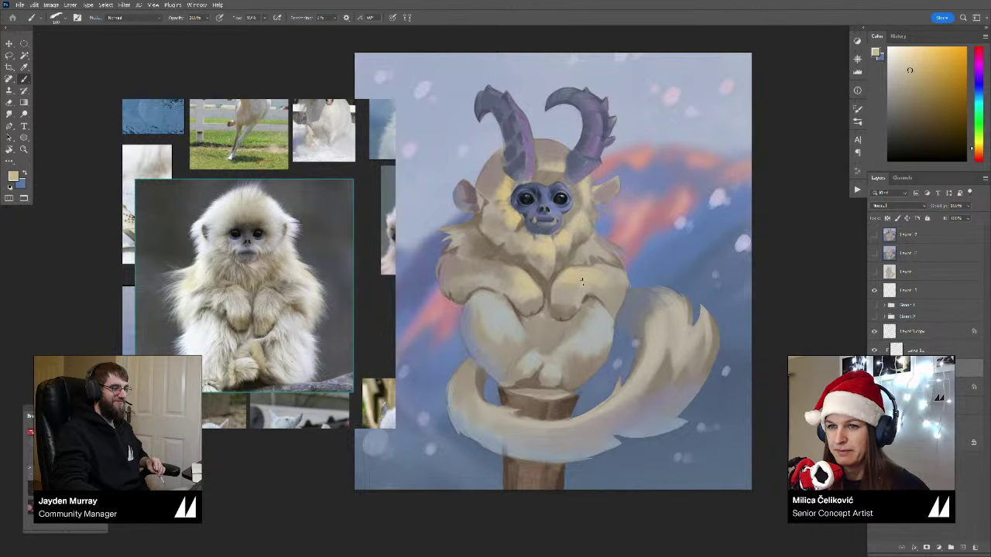
pyautogui.keyDown('alt'); pyautogui.click(579, 287); pyautogui.keyUp('alt')
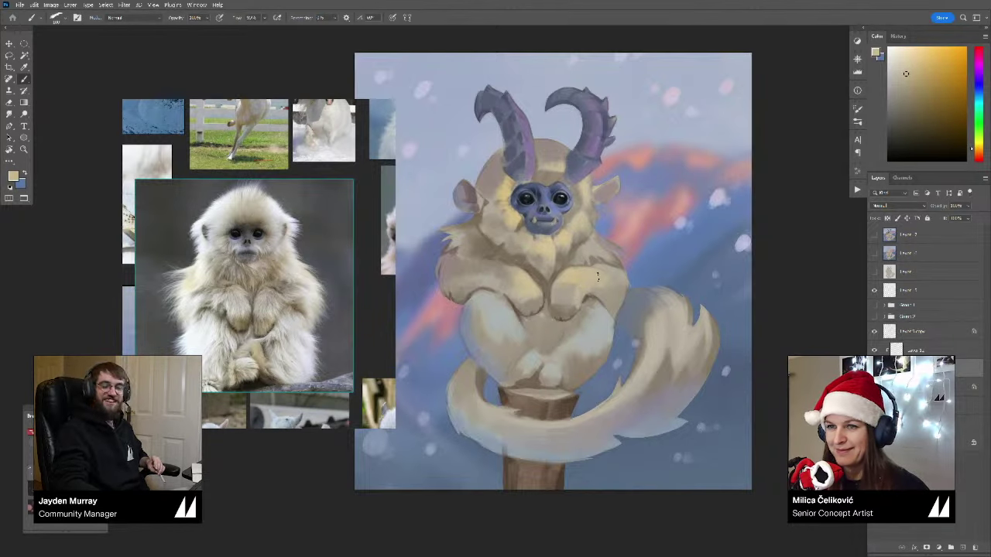
# Step: Paint pale cream fur highlights on the right forearm, right shoulder and the ruff around the face
pyautogui.click(905, 61)
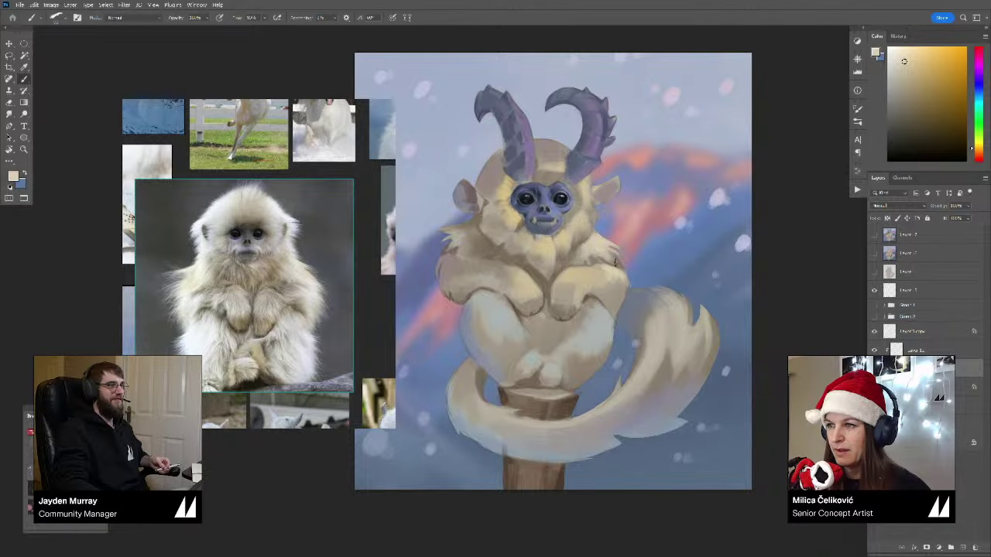
pyautogui.moveTo(583, 162); pyautogui.dragTo(588, 171)
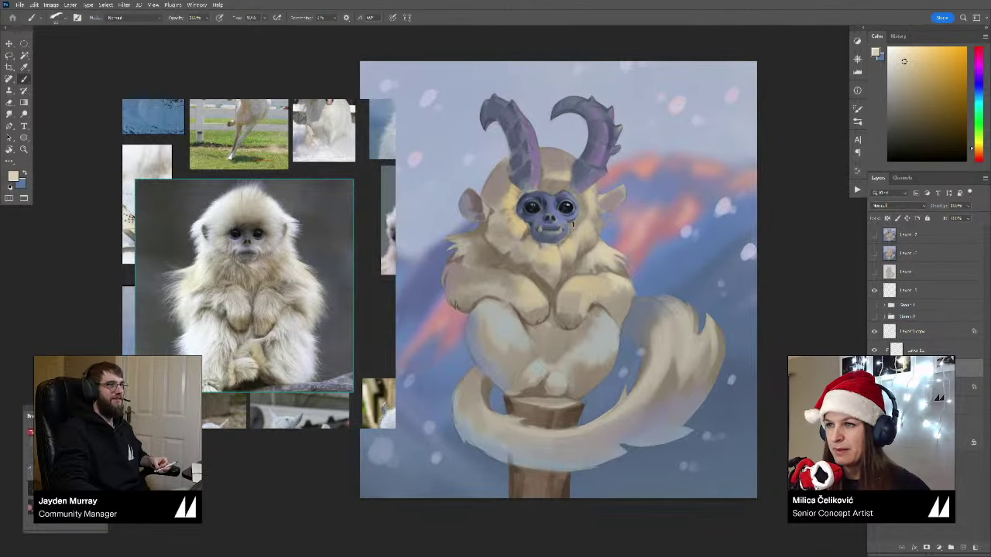
pyautogui.moveTo(575, 231); pyautogui.dragTo(573, 236)
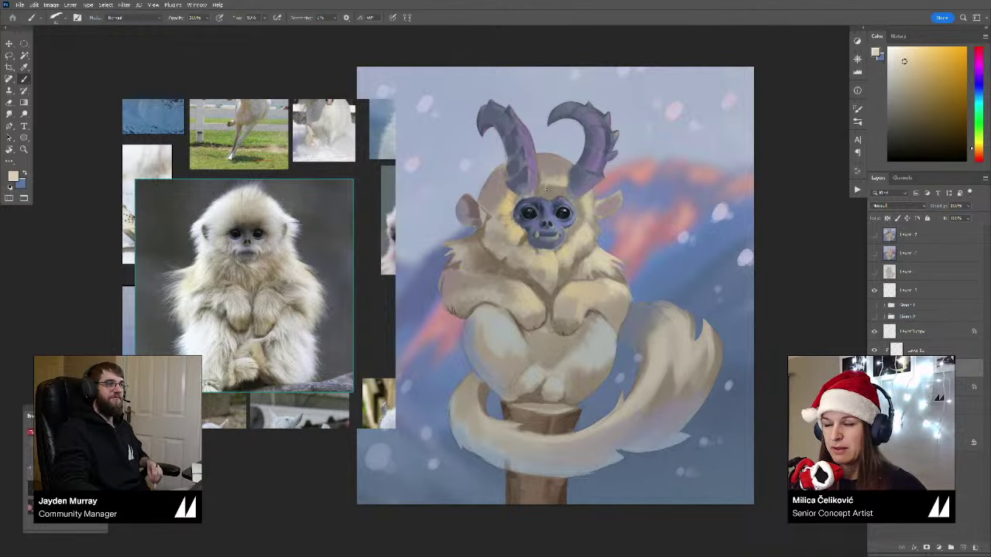
pyautogui.moveTo(589, 225); pyautogui.dragTo(590, 228)
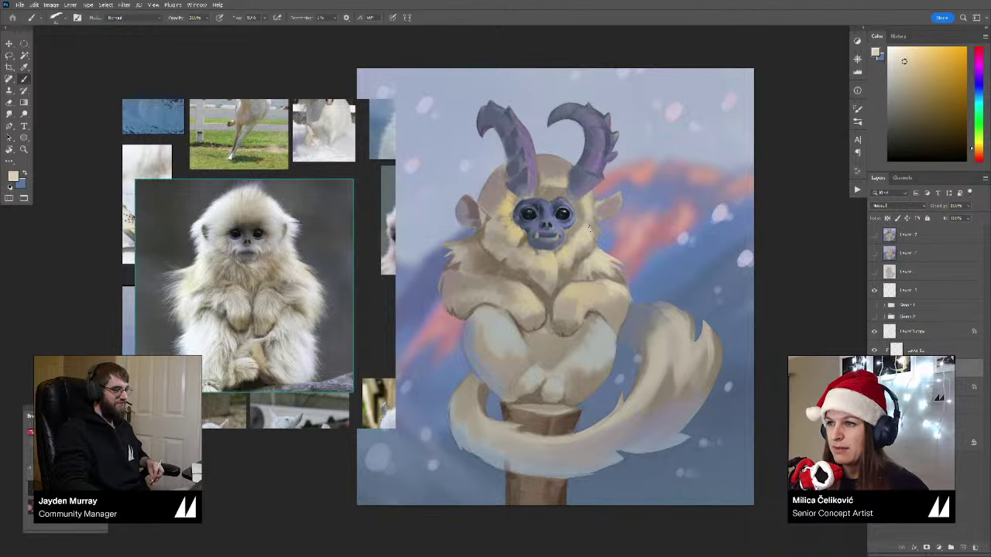
# Step: Refine the cheek fur on both sides of the face with sampled cream, beige and soft yellow
pyautogui.keyDown('alt'); pyautogui.click(594, 221); pyautogui.keyUp('alt')
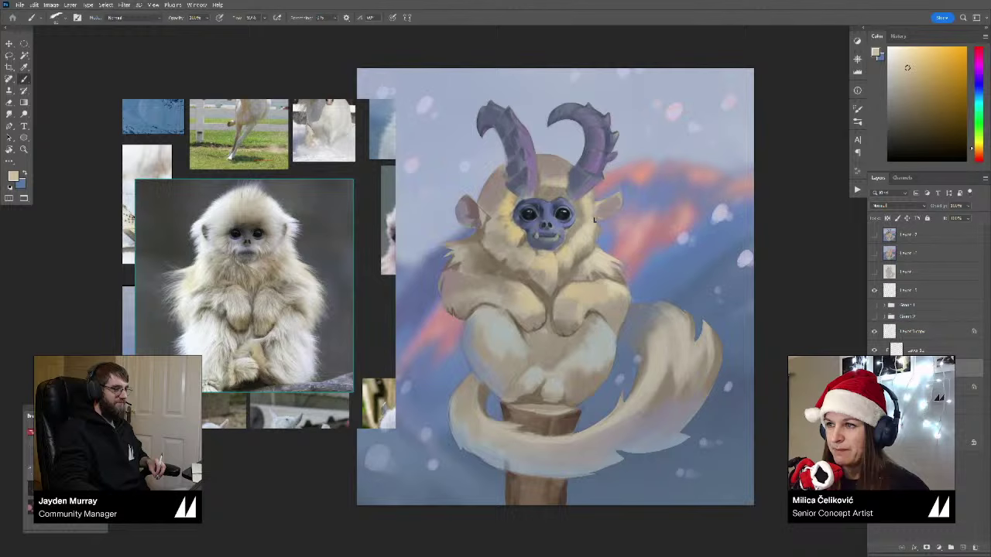
pyautogui.keyDown('alt'); pyautogui.click(520, 231); pyautogui.keyUp('alt')
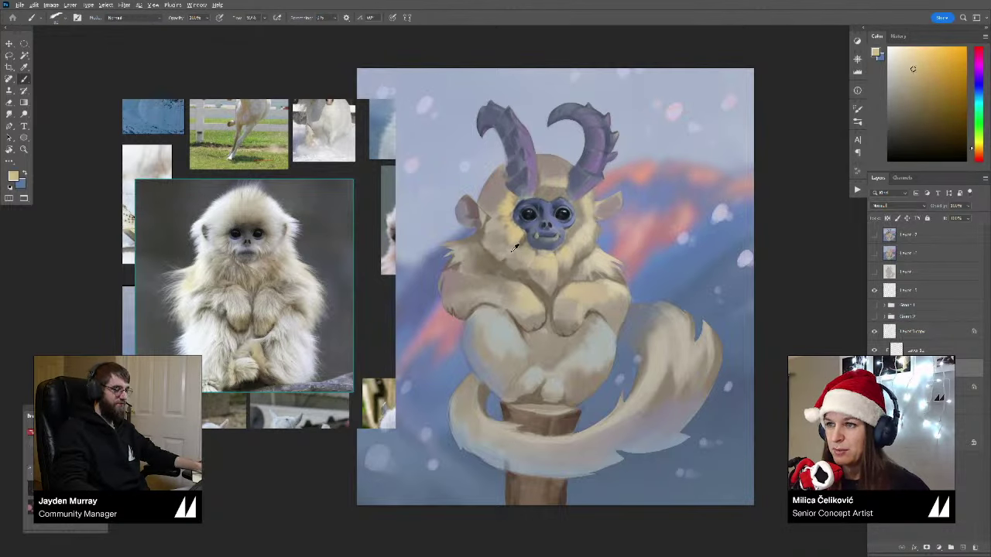
pyautogui.keyDown('alt'); pyautogui.click(511, 253); pyautogui.keyUp('alt')
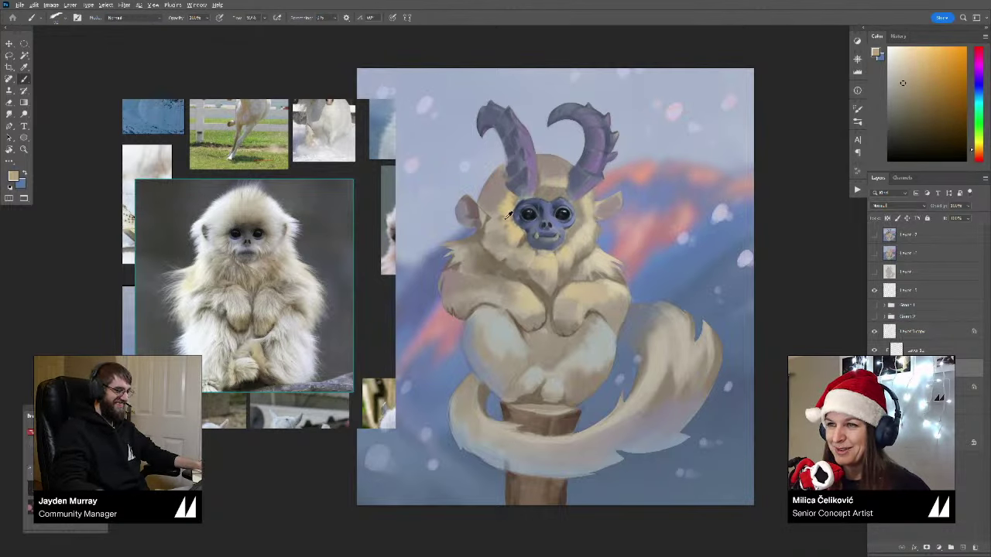
pyautogui.keyDown('alt'); pyautogui.click(511, 216); pyautogui.keyUp('alt')
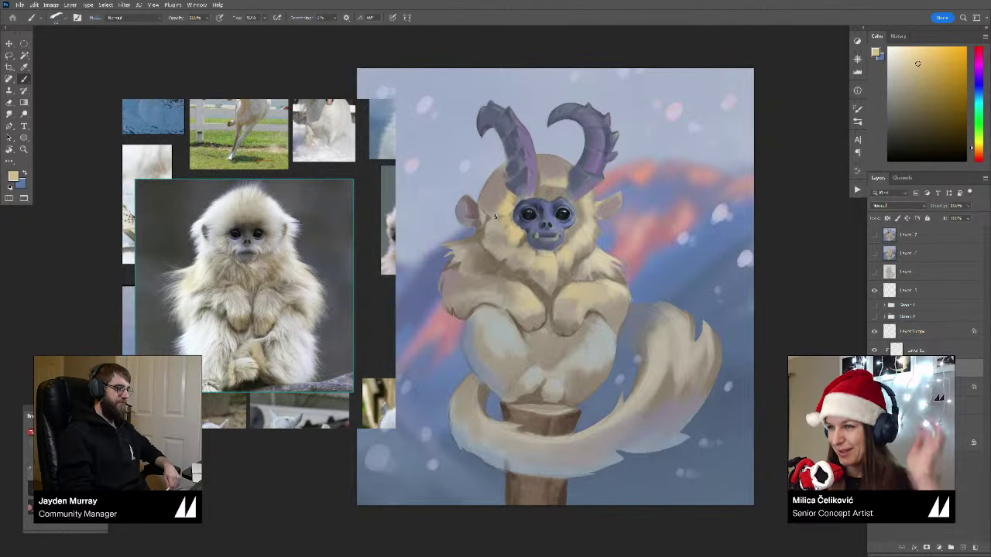
pyautogui.keyDown('alt'); pyautogui.click(499, 222); pyautogui.keyUp('alt')
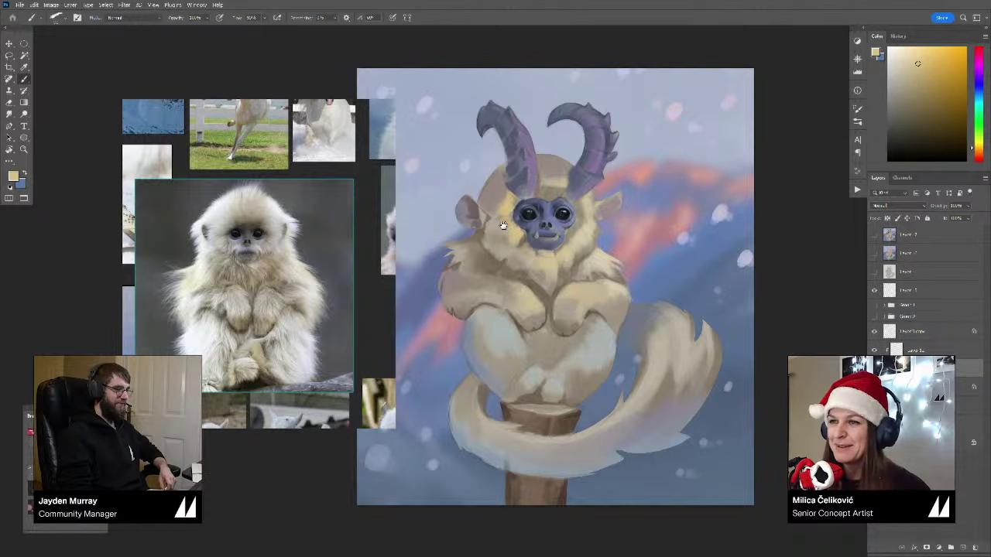
# Step: Paint the inside of the creature's left ear with a muted mauve tone mixed from a sampled grey-brown
pyautogui.keyDown('alt'); pyautogui.click(474, 204); pyautogui.keyUp('alt')
pyautogui.keyDown('alt'); pyautogui.click(475, 184); pyautogui.keyUp('alt')
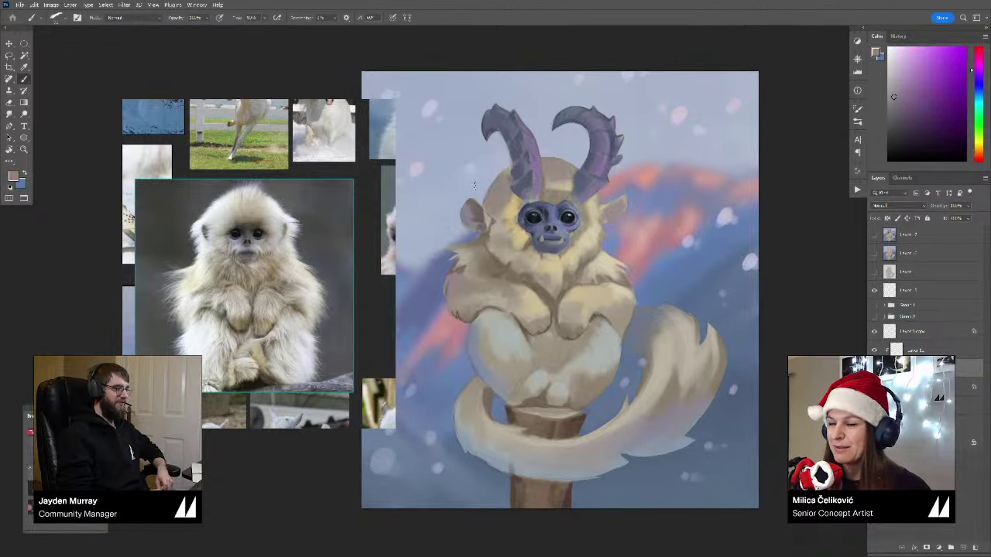
pyautogui.click(980, 65)
pyautogui.click(896, 84)
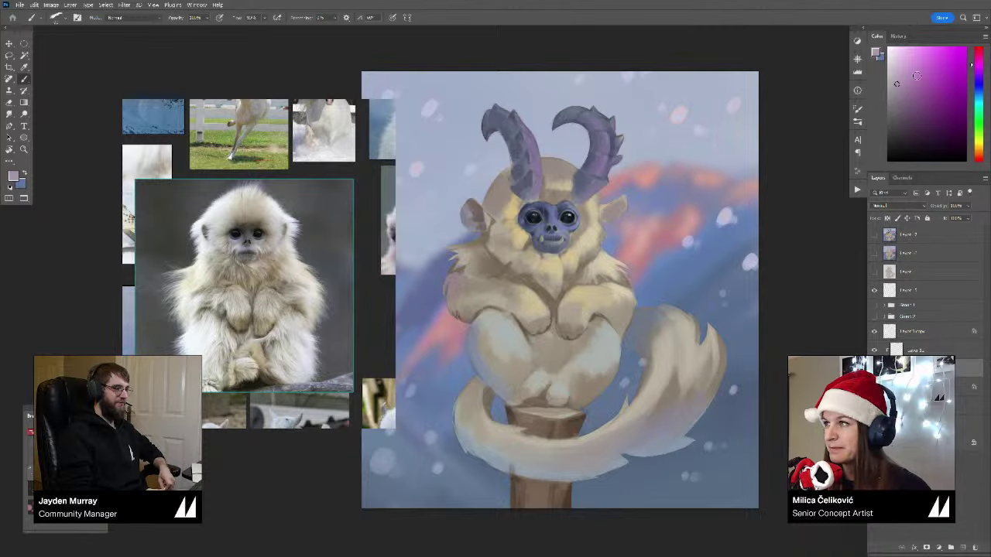
pyautogui.click(907, 76)
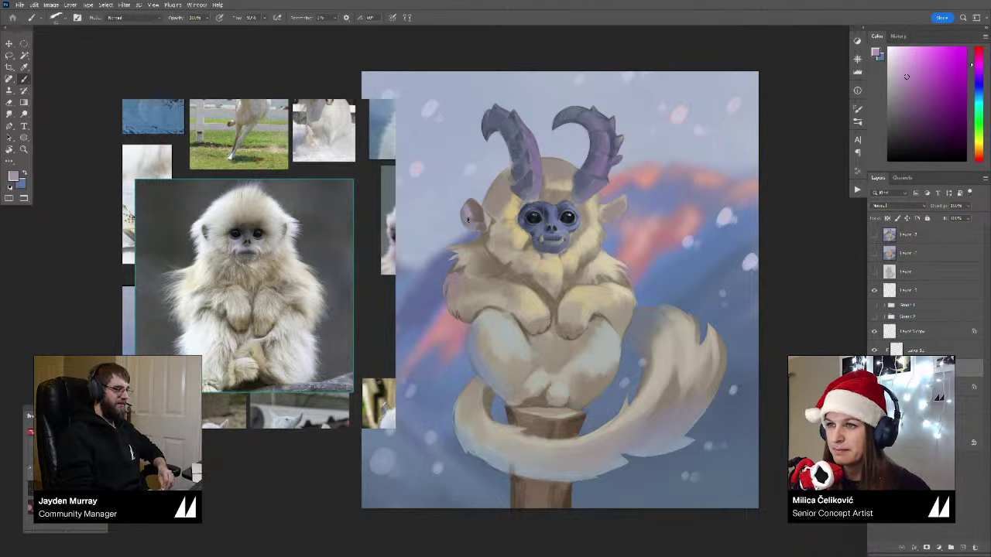
pyautogui.keyDown('alt'); pyautogui.click(474, 218); pyautogui.keyUp('alt')
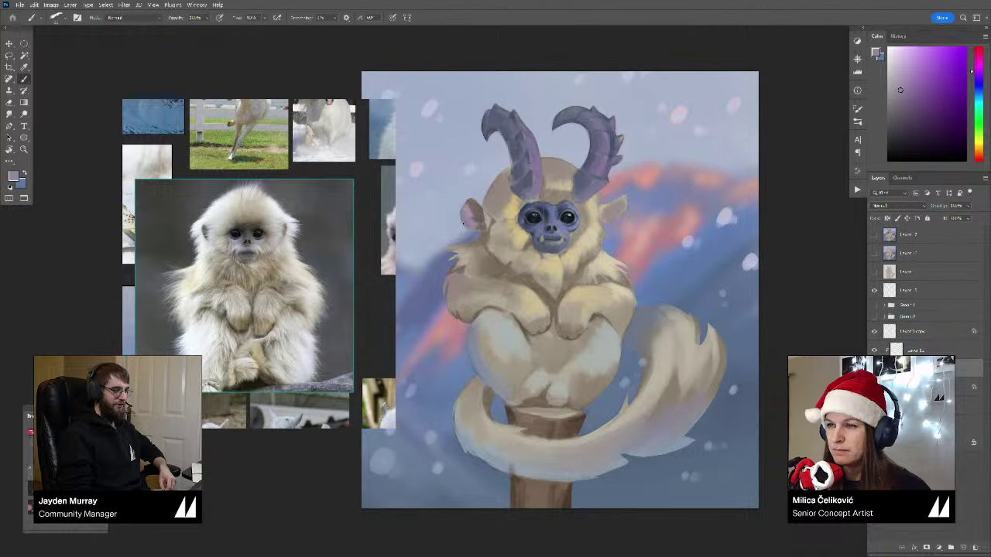
# Step: Blend the left inner ear with sampled pink-mauve tones, and paint the right inner ear to match with a brown shadow
pyautogui.keyDown('alt'); pyautogui.click(468, 215); pyautogui.keyUp('alt')
pyautogui.keyDown('alt'); pyautogui.click(468, 213); pyautogui.keyUp('alt')
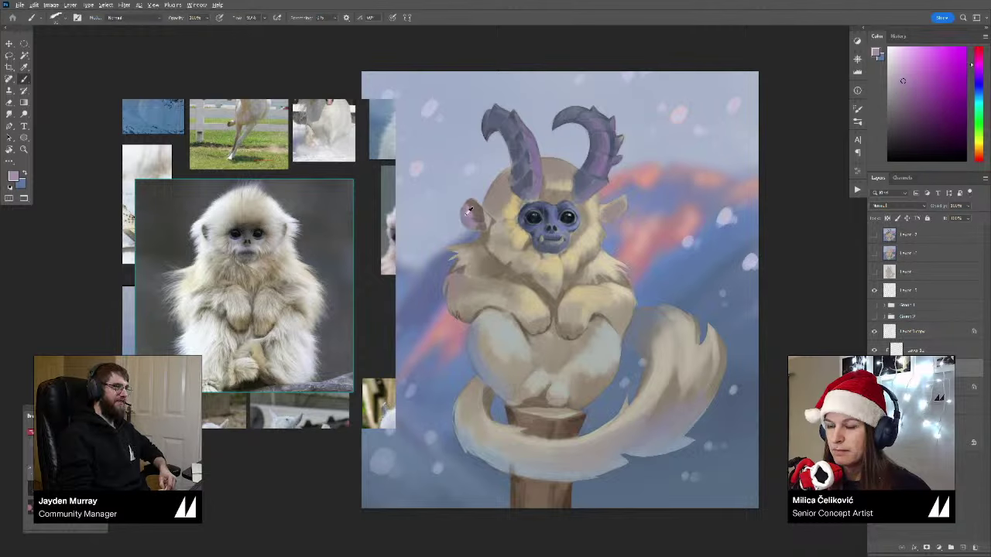
pyautogui.keyDown('alt'); pyautogui.click(470, 210); pyautogui.keyUp('alt')
pyautogui.keyDown('alt'); pyautogui.click(469, 203); pyautogui.keyUp('alt')
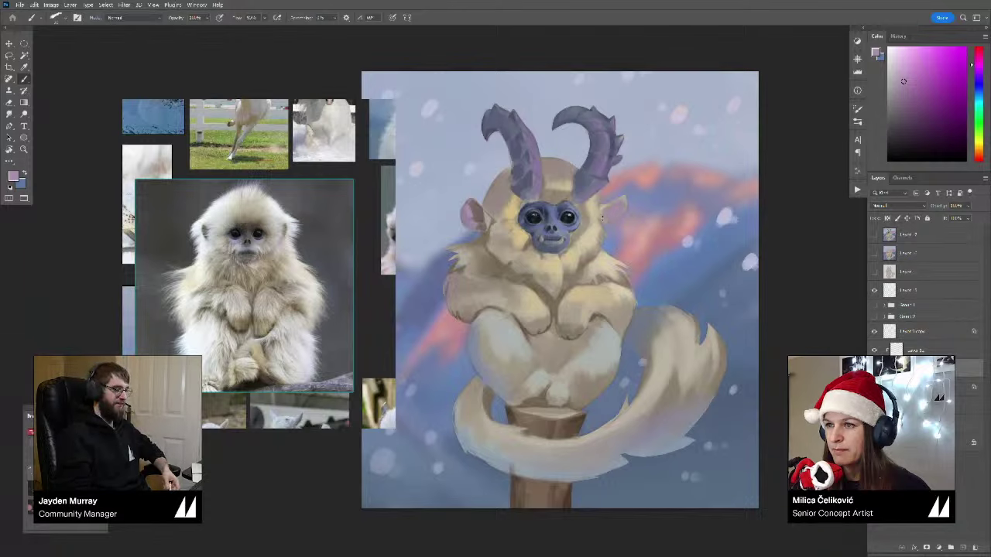
pyautogui.keyDown('alt'); pyautogui.click(597, 213); pyautogui.keyUp('alt')
pyautogui.moveTo(609, 207); pyautogui.dragTo(600, 215)
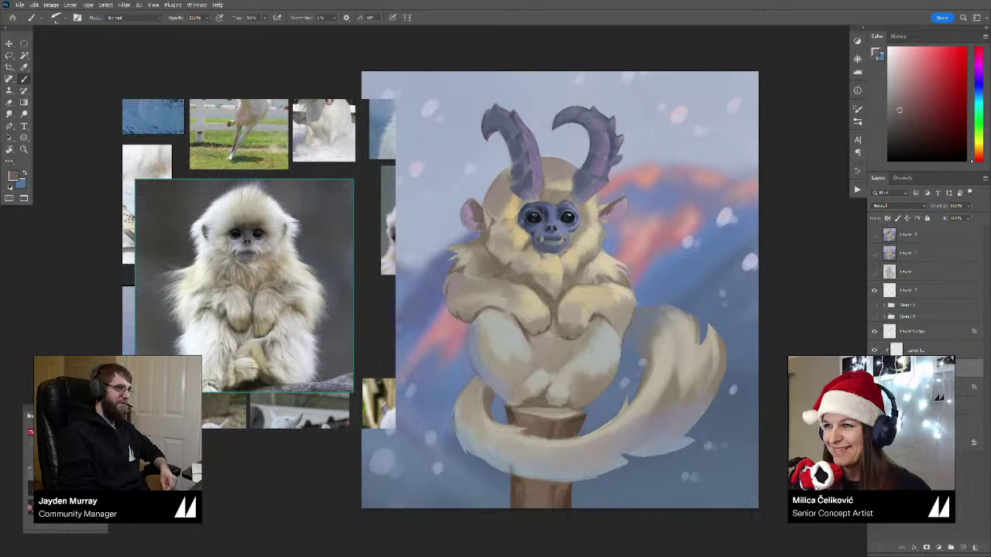
# Step: Refine the fur beside the ears, on the forehead and on the left cheek with sampled brown, beige and pale yellow tones
pyautogui.keyDown('alt'); pyautogui.click(485, 234); pyautogui.keyUp('alt')
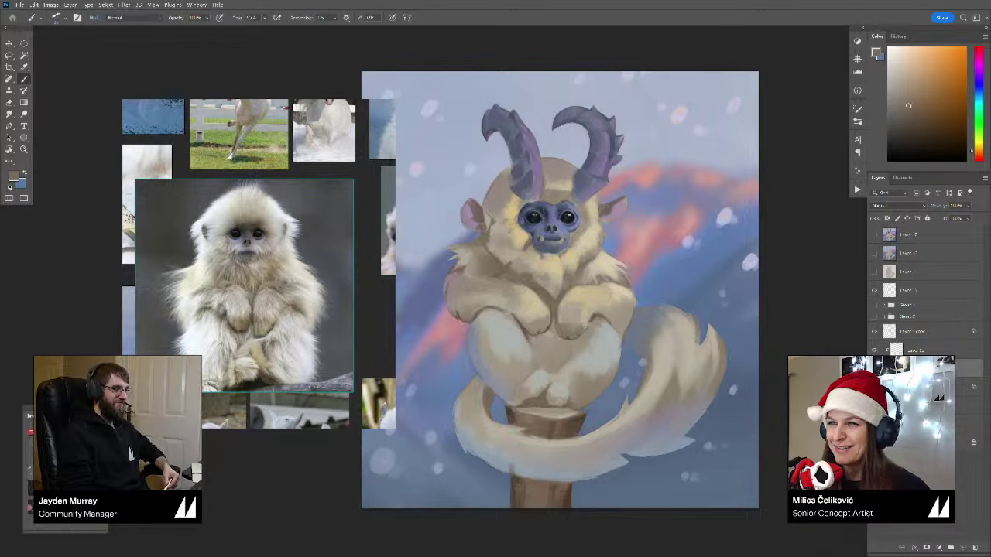
pyautogui.keyDown('alt'); pyautogui.click(602, 224); pyautogui.keyUp('alt')
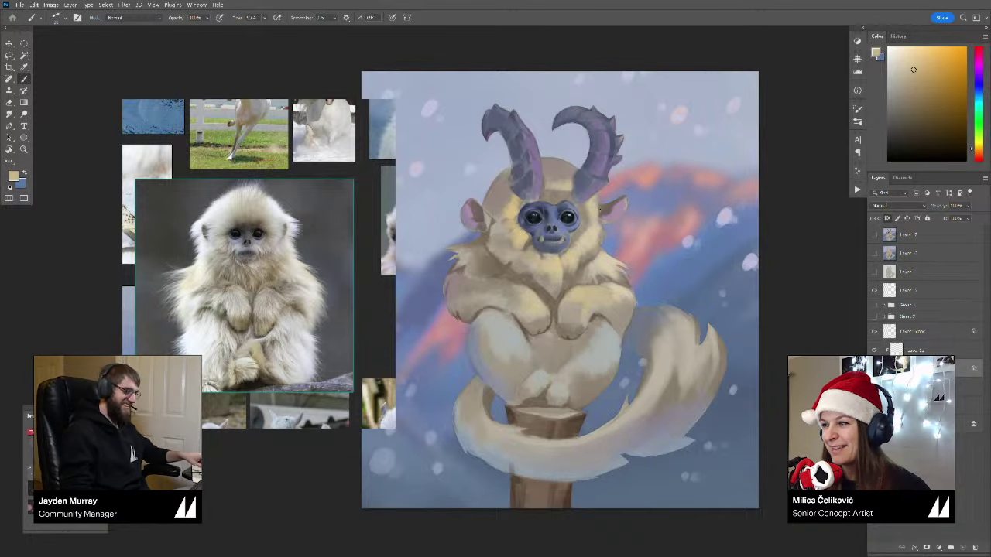
pyautogui.moveTo(584, 175); pyautogui.dragTo(575, 195)
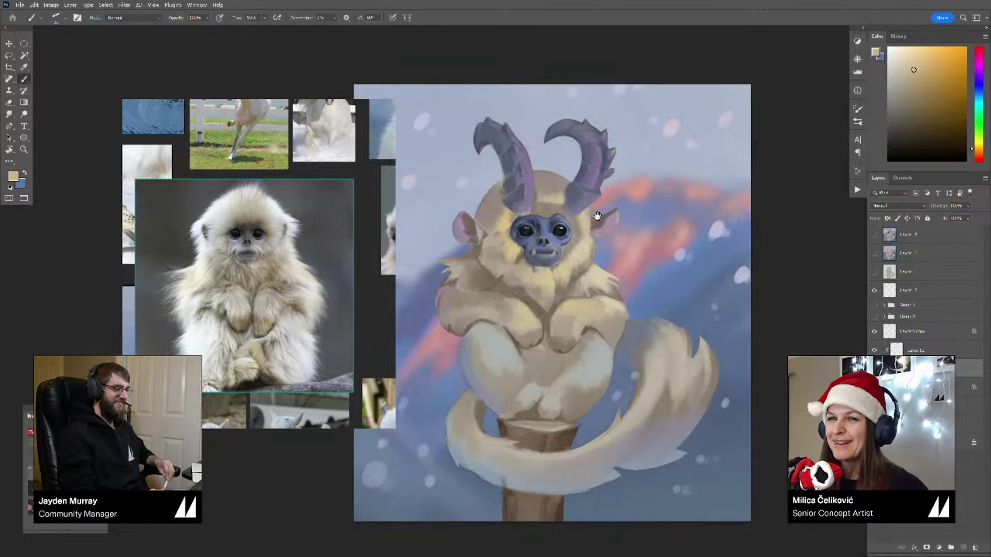
pyautogui.keyDown('alt'); pyautogui.click(559, 199); pyautogui.keyUp('alt')
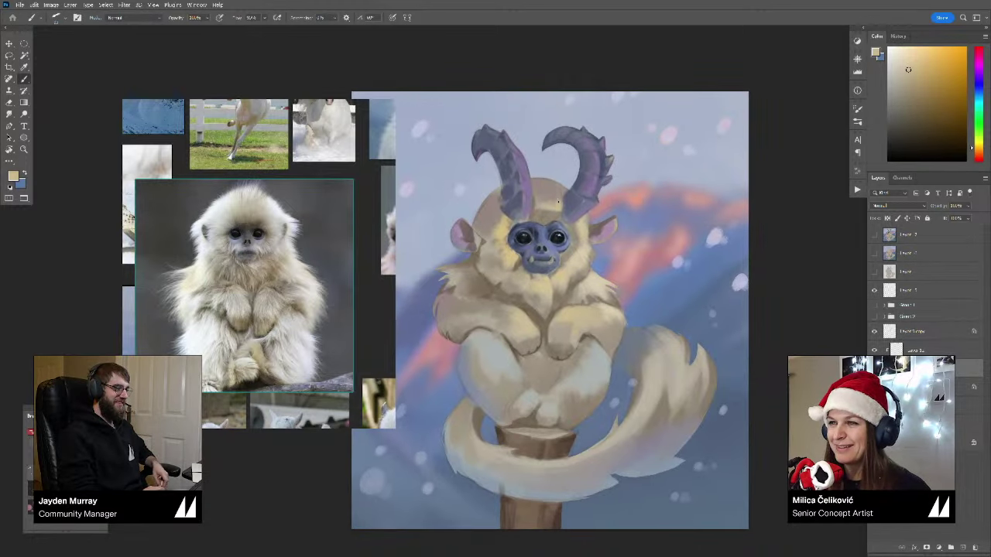
pyautogui.keyDown('alt'); pyautogui.click(546, 200); pyautogui.keyUp('alt')
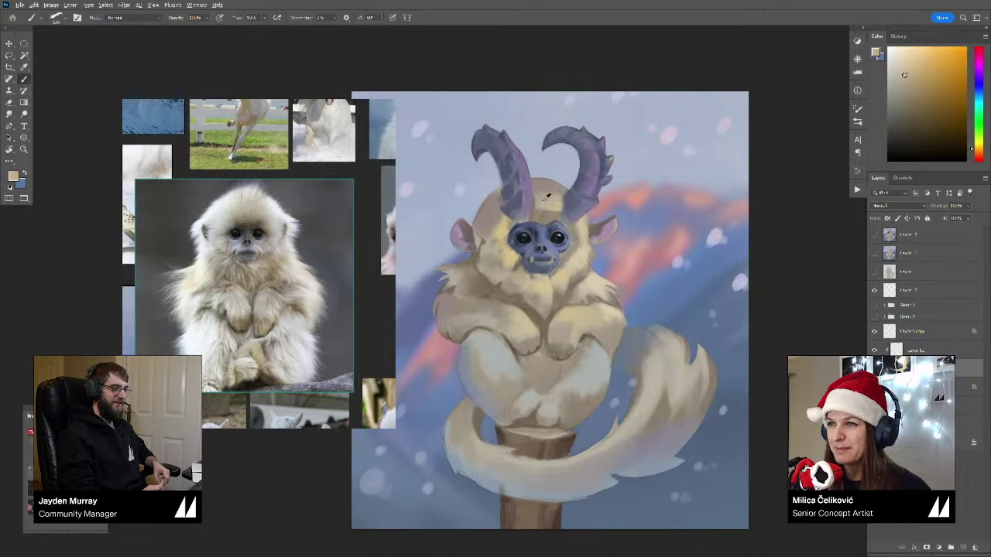
pyautogui.keyDown('alt'); pyautogui.click(499, 230); pyautogui.keyUp('alt')
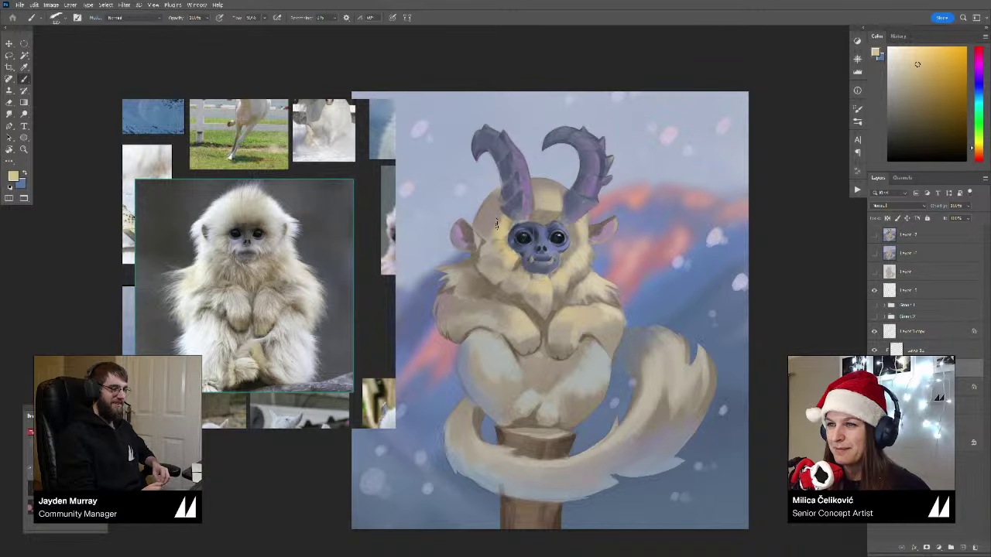
pyautogui.keyDown('alt'); pyautogui.click(497, 226); pyautogui.keyUp('alt')
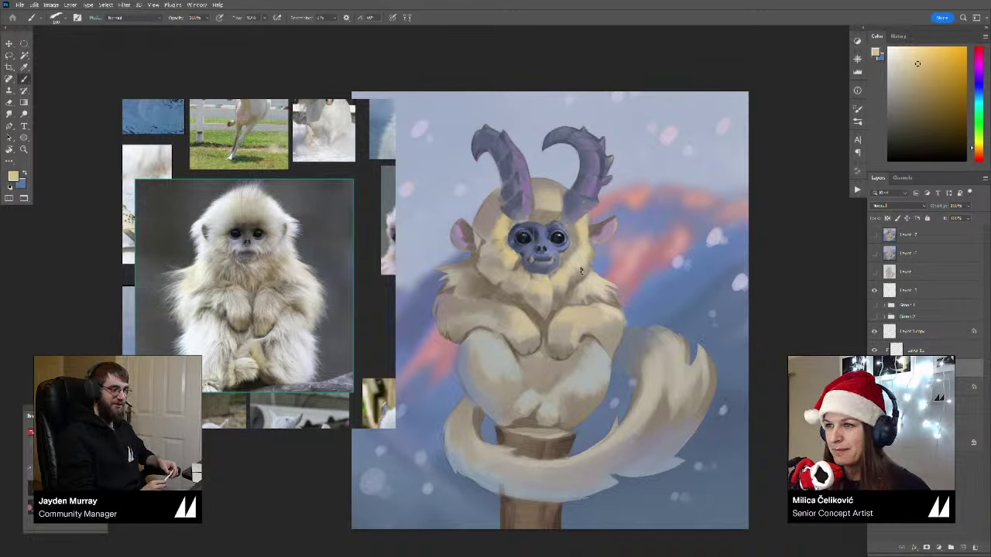
# Step: Blend the fur ruff under the chin with sampled cream tones
pyautogui.keyDown('alt'); pyautogui.click(542, 288); pyautogui.keyUp('alt')
pyautogui.keyDown('alt'); pyautogui.click(542, 288); pyautogui.keyUp('alt')
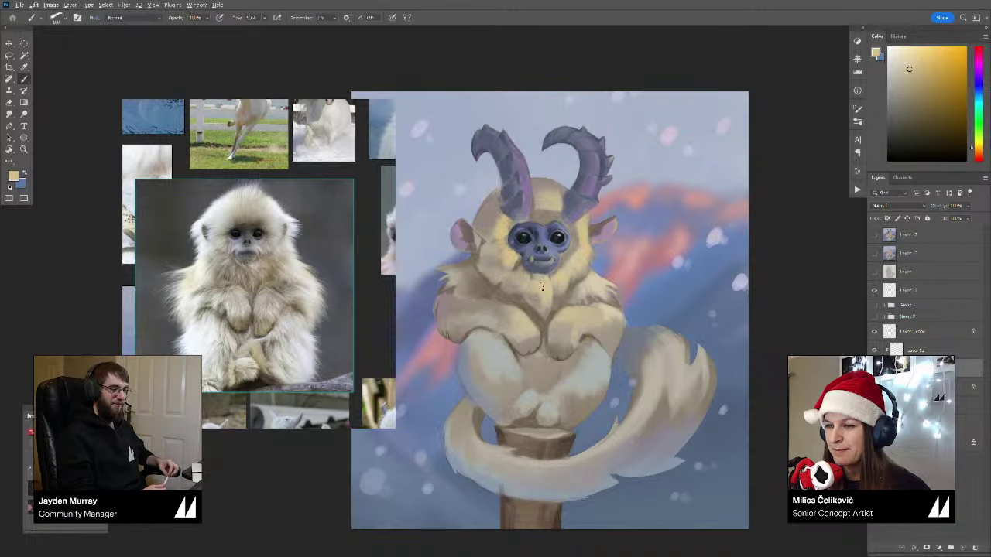
pyautogui.keyDown('alt'); pyautogui.click(532, 282); pyautogui.keyUp('alt')
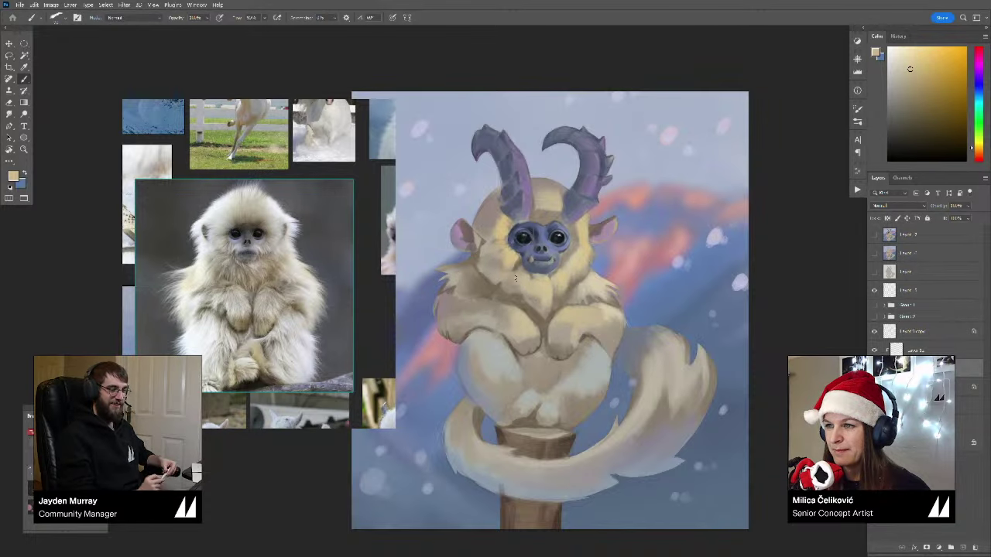
# Step: Deepen the fur shadow on the forehead between the horns with sampled grey-beige and a darker warm brown
pyautogui.moveTo(581, 239)
pyautogui.mouseDown()
pyautogui.moveTo(534, 259)
pyautogui.moveTo(590, 249)
pyautogui.mouseUp()
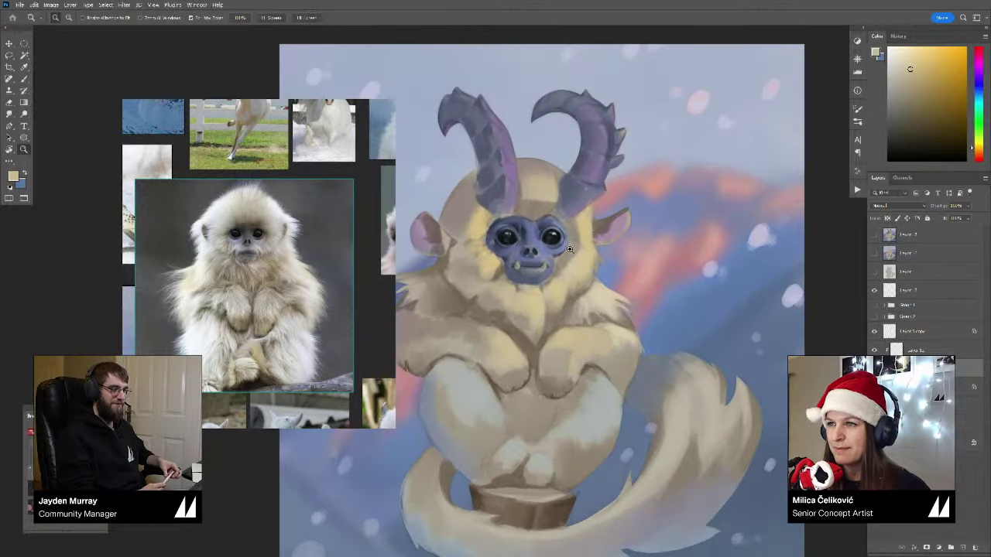
pyautogui.keyDown('alt'); pyautogui.click(521, 206); pyautogui.keyUp('alt')
pyautogui.moveTo(520, 130); pyautogui.dragTo(526, 128)
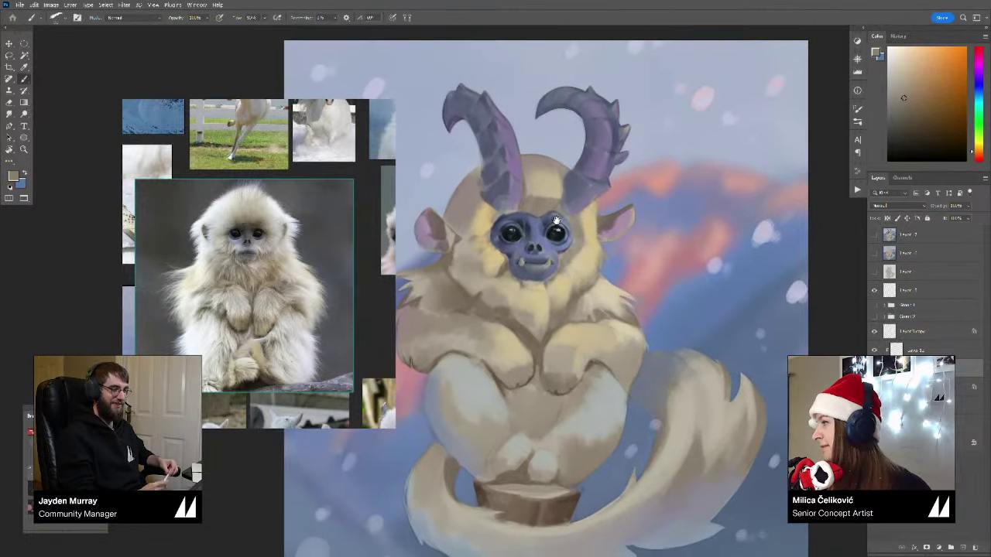
pyautogui.moveTo(552, 221); pyautogui.dragTo(553, 226)
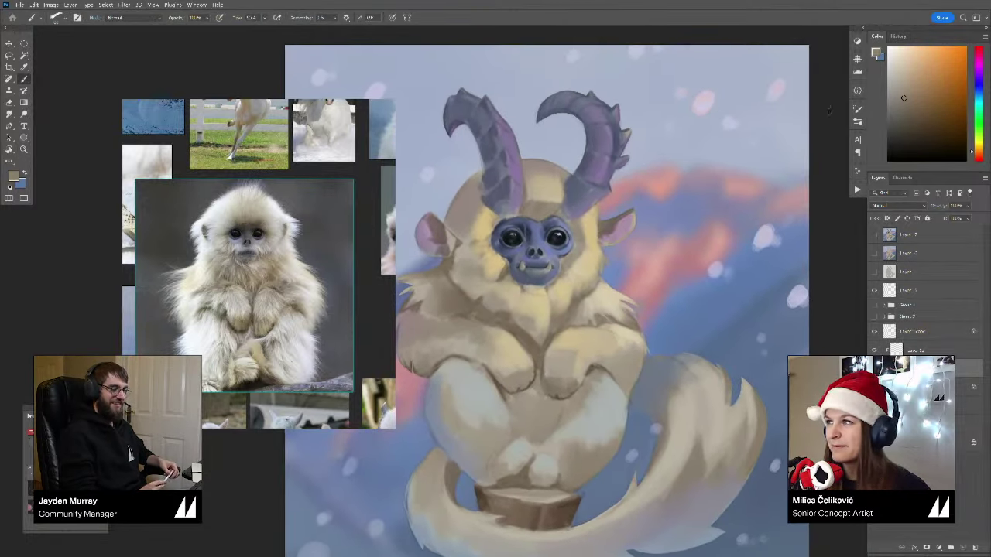
pyautogui.click(913, 112)
pyautogui.click(977, 156)
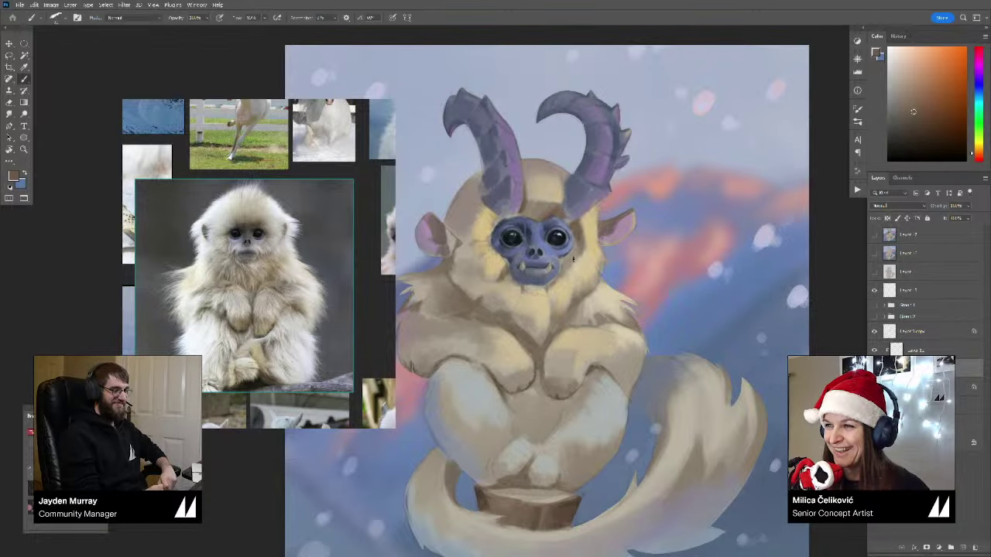
# Step: Shade the fur along the right side of the blue face with sampled brown and beige tones
pyautogui.moveTo(578, 240)
pyautogui.mouseDown()
pyautogui.moveTo(583, 232)
pyautogui.moveTo(579, 248)
pyautogui.mouseUp()
pyautogui.keyDown('alt'); pyautogui.click(582, 239); pyautogui.keyUp('alt')
pyautogui.keyDown('alt'); pyautogui.click(585, 238); pyautogui.keyUp('alt')
pyautogui.keyDown('alt'); pyautogui.click(581, 240); pyautogui.keyUp('alt')
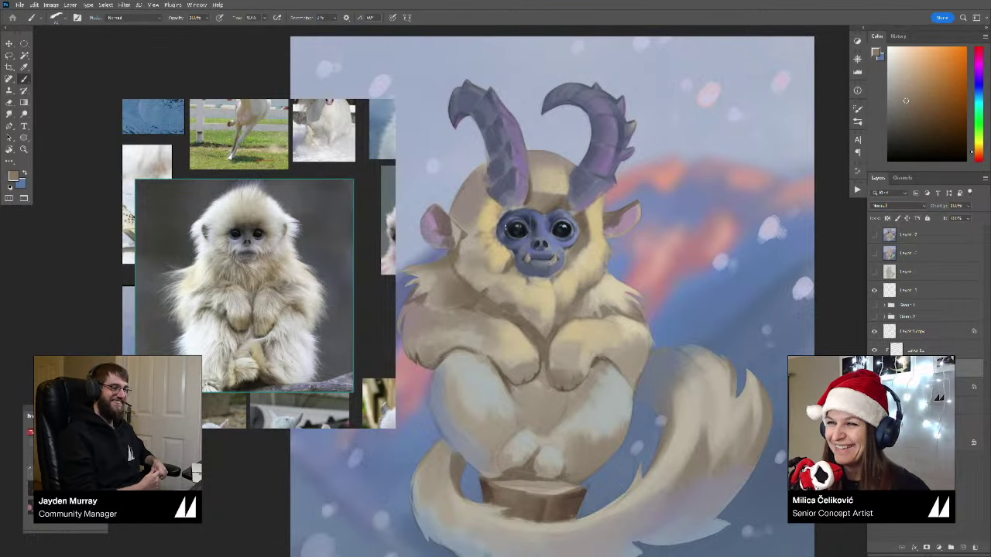
# Step: Paint brown shading along the left edge of the head between the horn and the ear
pyautogui.moveTo(495, 229); pyautogui.dragTo(521, 232)
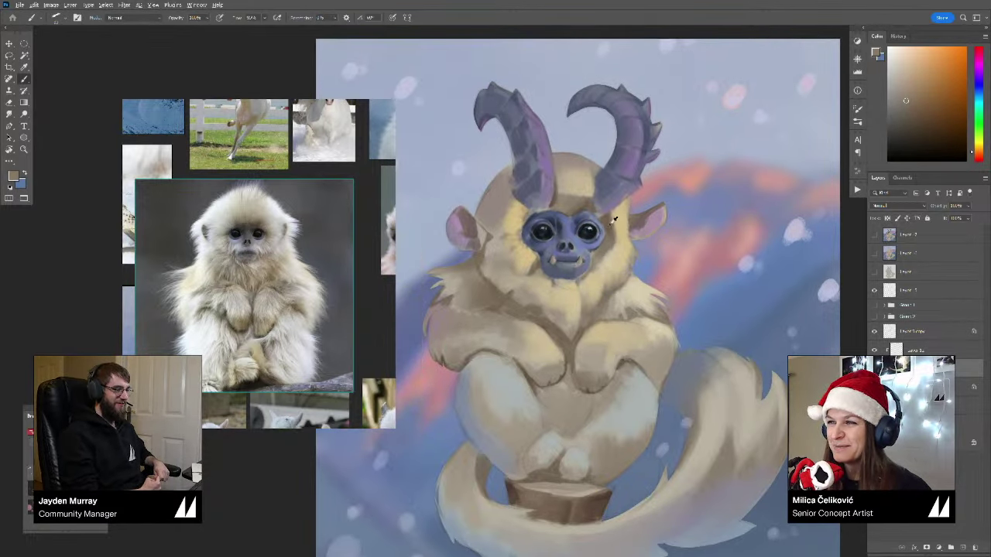
pyautogui.keyDown('alt'); pyautogui.click(613, 221); pyautogui.keyUp('alt')
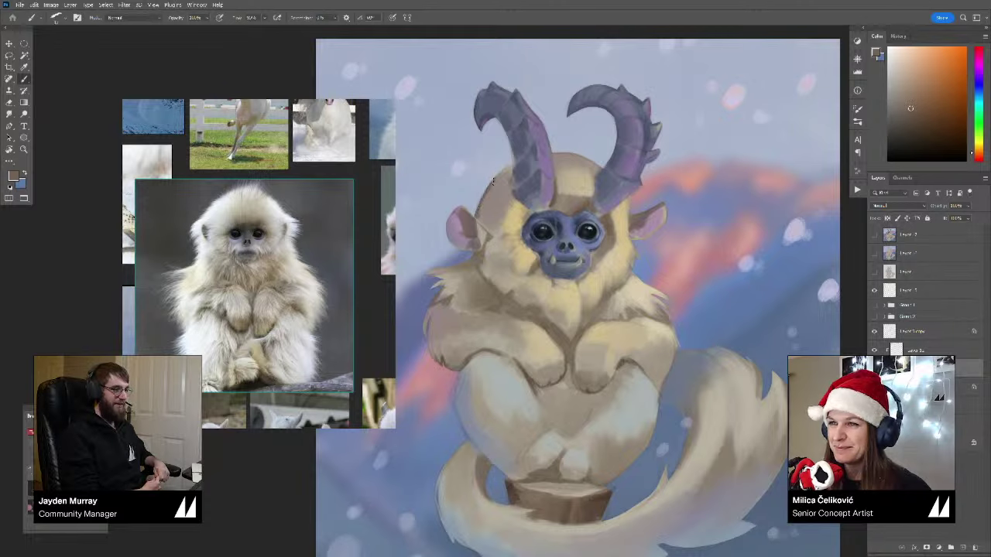
pyautogui.keyDown('alt'); pyautogui.click(504, 177); pyautogui.keyUp('alt')
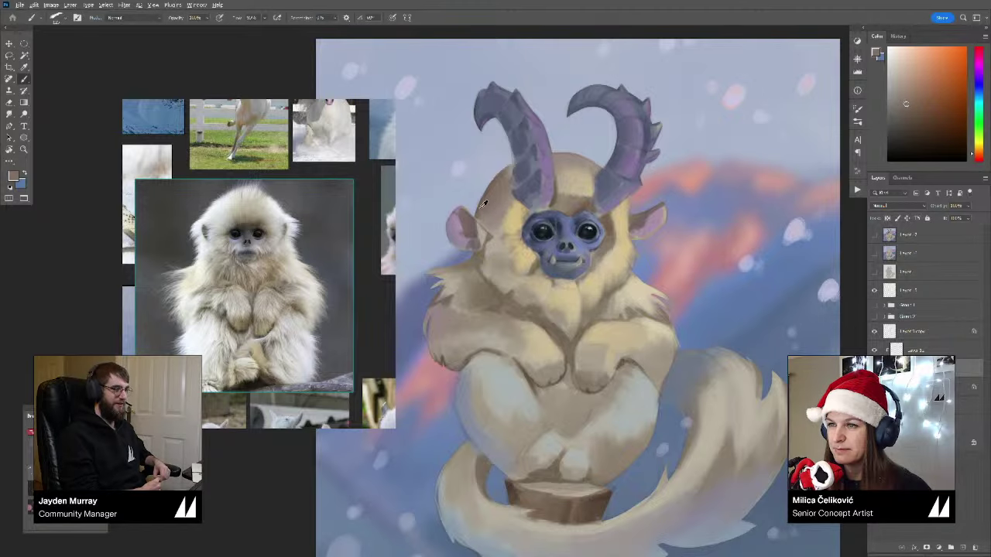
# Step: Flip the canvas horizontally and paint a dark reddish-brown shadow inside the rounded ear
pyautogui.press('z')
pyautogui.moveTo(512, 211)
pyautogui.mouseDown()
pyautogui.moveTo(467, 173)
pyautogui.moveTo(483, 187)
pyautogui.mouseUp()
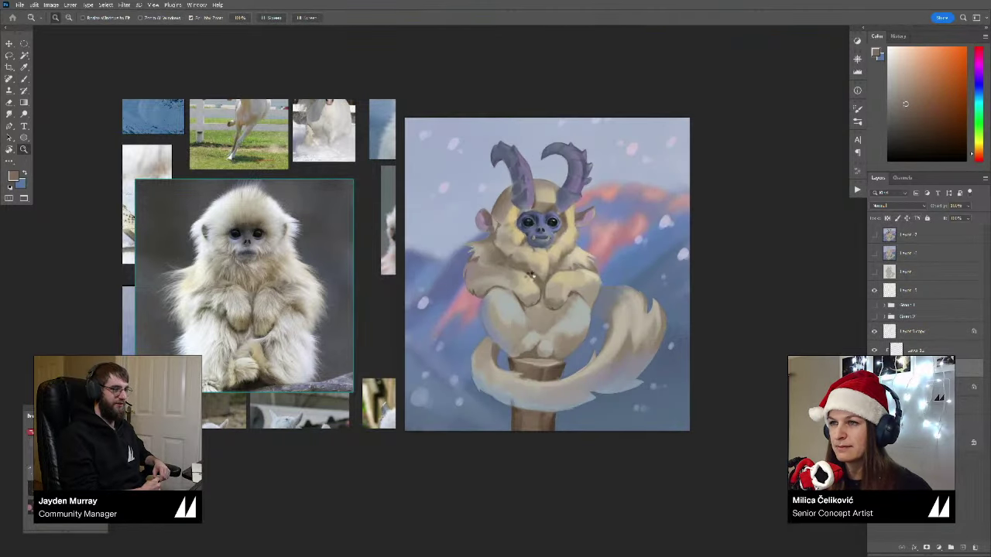
pyautogui.hotkey('ctrl', 'shift', 'h')
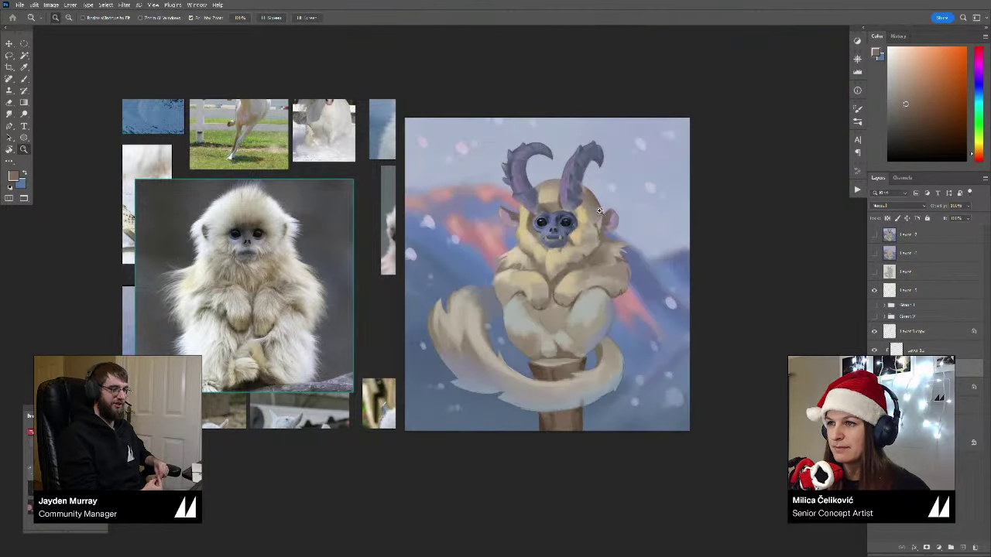
pyautogui.moveTo(601, 222); pyautogui.dragTo(639, 216)
pyautogui.press('b')
pyautogui.keyDown('alt'); pyautogui.click(610, 218); pyautogui.keyUp('alt')
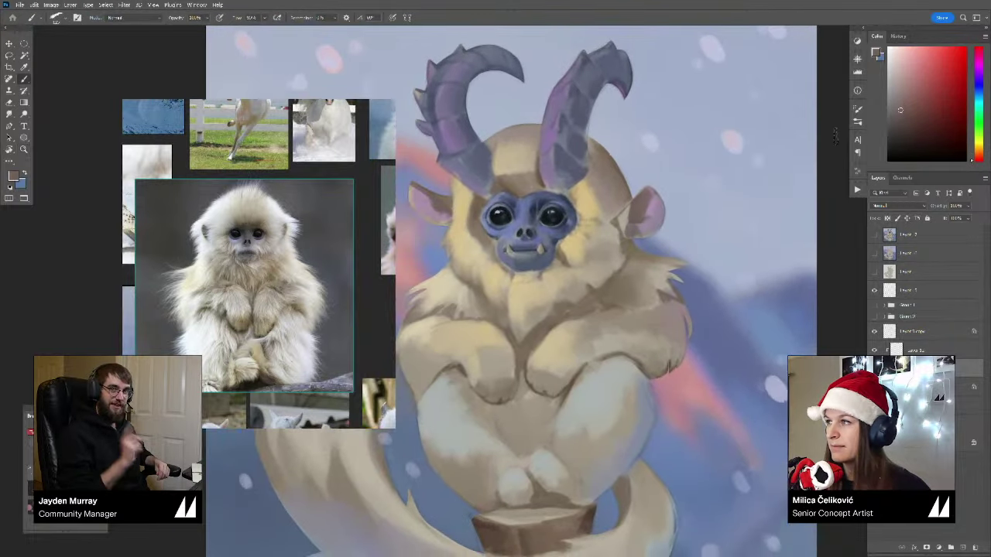
pyautogui.click(918, 121)
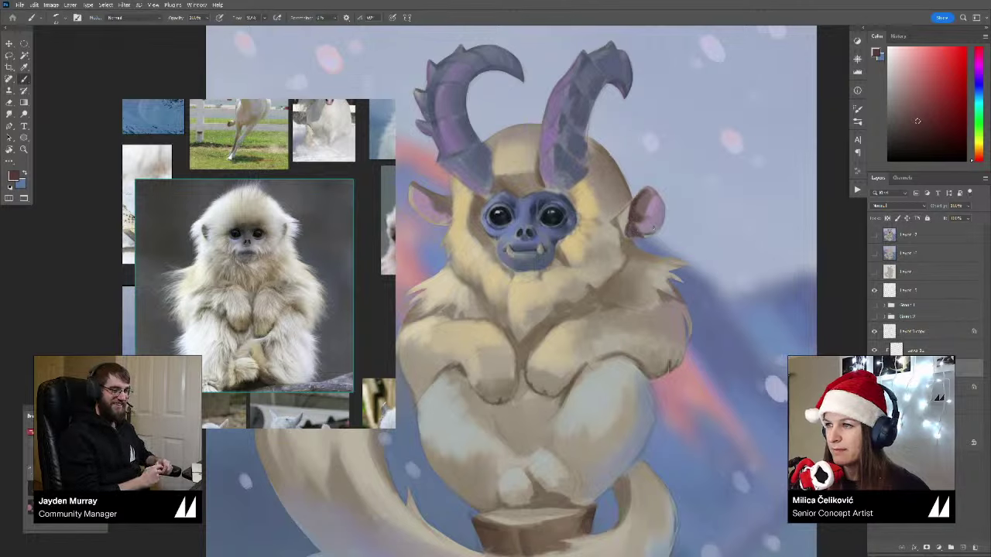
pyautogui.moveTo(662, 223)
pyautogui.mouseDown()
pyautogui.moveTo(553, 222)
pyautogui.moveTo(666, 220)
pyautogui.mouseUp()
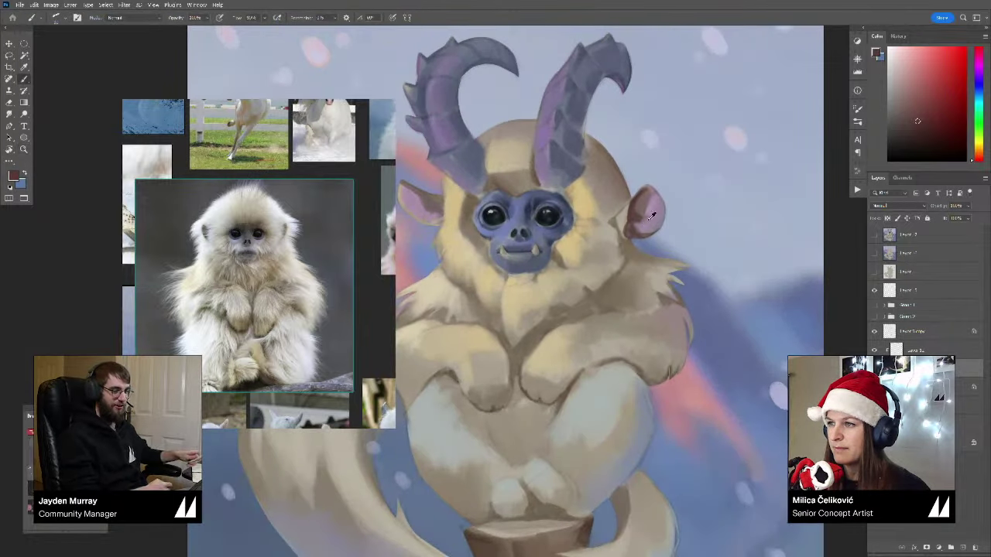
# Step: Blend the rounded ear's inner shadow into the skin with sampled pink, brown and mauve tones
pyautogui.keyDown('alt'); pyautogui.click(652, 206); pyautogui.keyUp('alt')
pyautogui.keyDown('alt'); pyautogui.click(633, 225); pyautogui.keyUp('alt')
pyautogui.keyDown('alt'); pyautogui.click(641, 225); pyautogui.keyUp('alt')
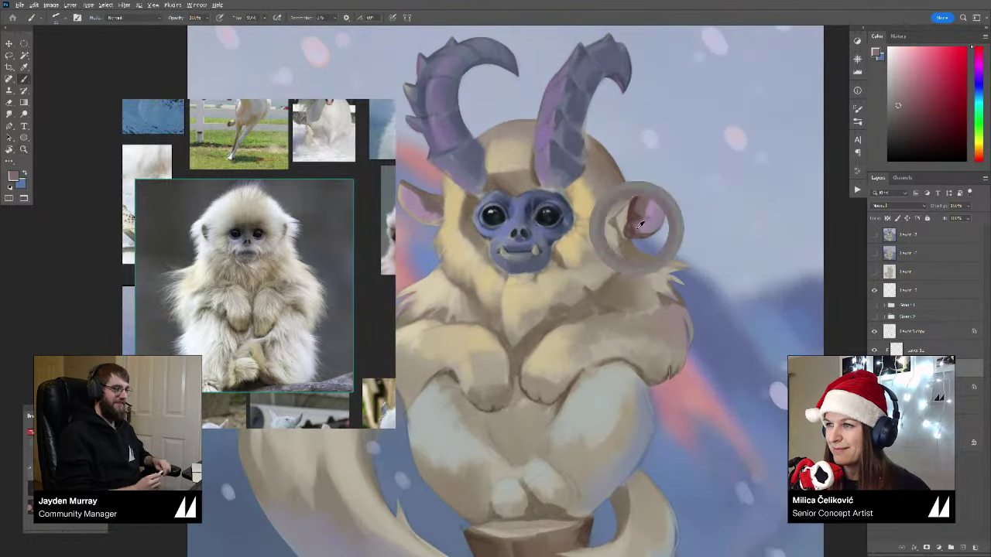
pyautogui.keyDown('alt'); pyautogui.click(653, 229); pyautogui.keyUp('alt')
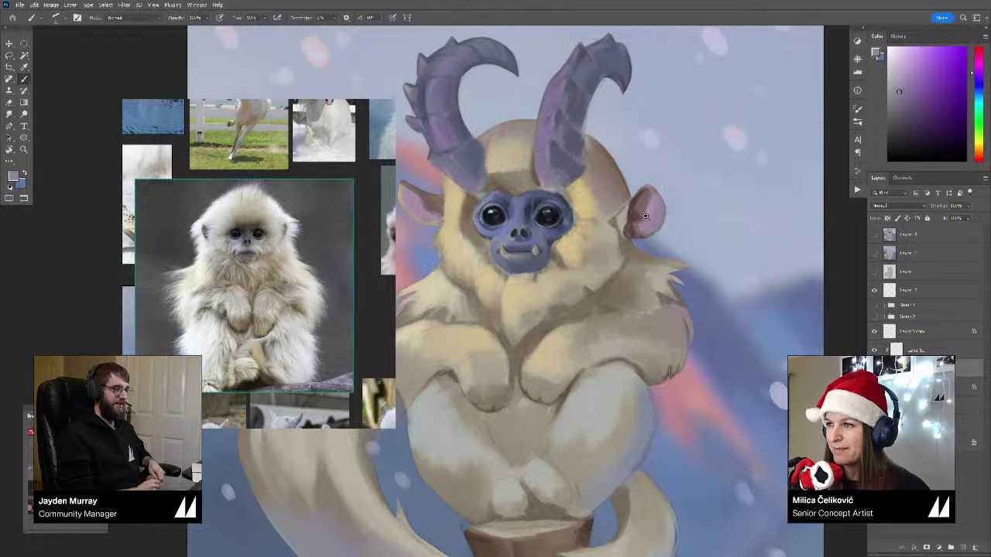
pyautogui.moveTo(646, 216)
pyautogui.mouseDown()
pyautogui.moveTo(543, 218)
pyautogui.moveTo(723, 252)
pyautogui.mouseUp()
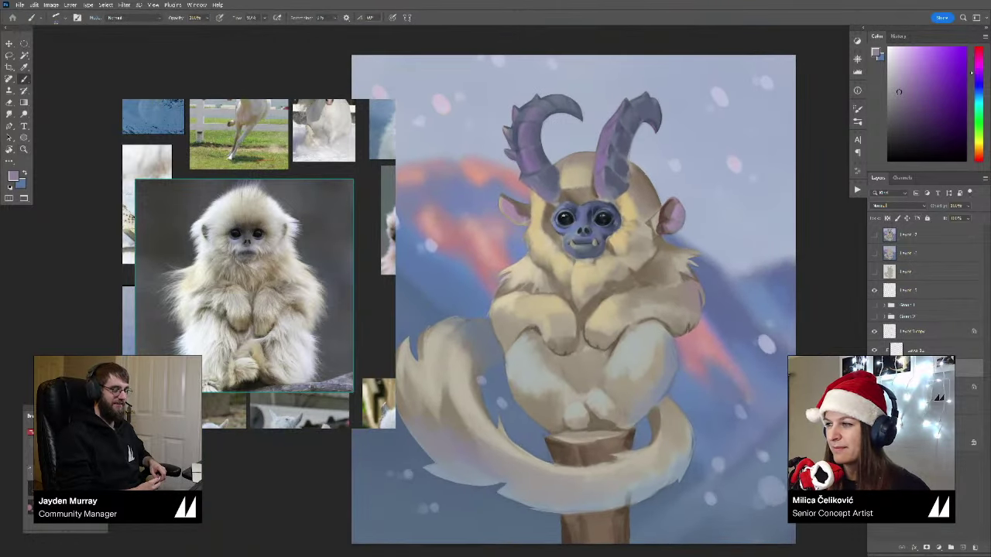
# Step: Flip the canvas horizontally back to its original orientation
pyautogui.click(875, 368)
pyautogui.hotkey('ctrl', 'z')
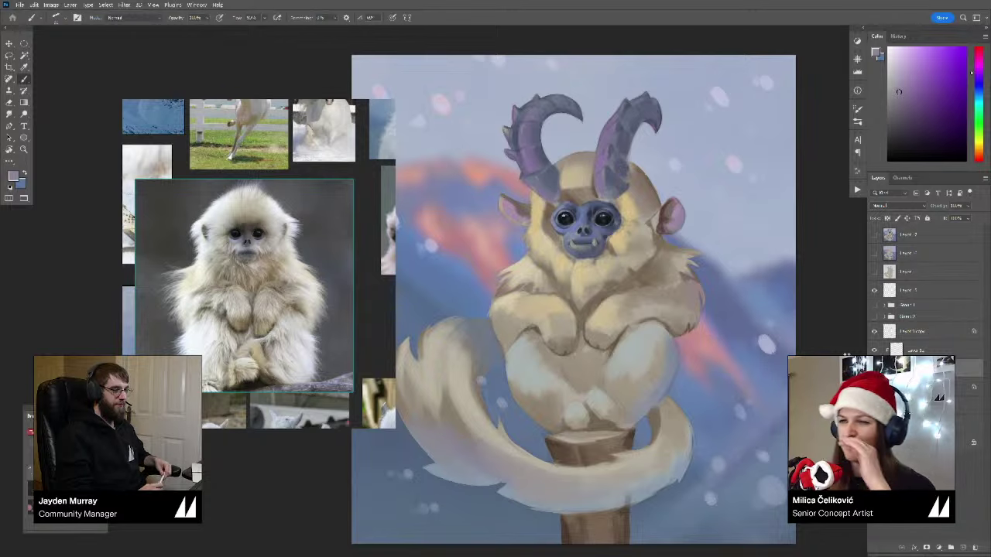
pyautogui.hotkey('ctrl', 'shift', 'h')
pyautogui.moveTo(675, 185); pyautogui.dragTo(686, 173)
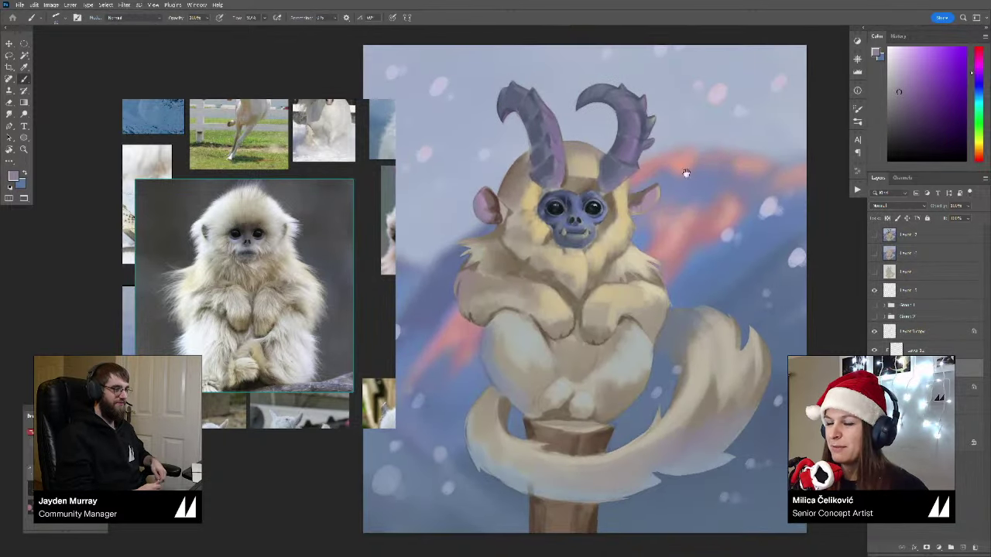
# Step: Paint the fur tufts on the creature's left-hand shoulder with sampled cream and beige tones
pyautogui.moveTo(597, 221); pyautogui.dragTo(613, 236)
pyautogui.keyDown('alt'); pyautogui.click(546, 217); pyautogui.keyUp('alt')
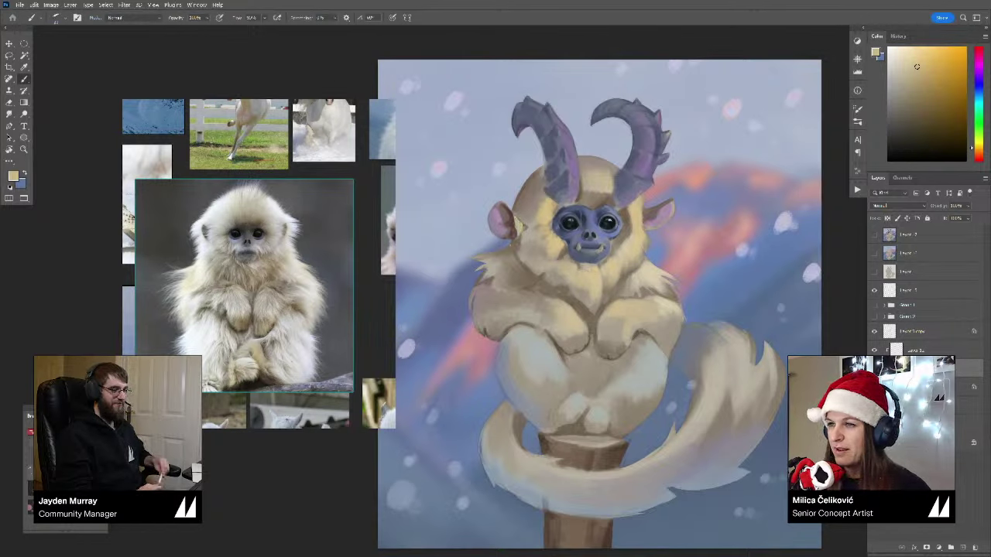
pyautogui.press('z')
pyautogui.moveTo(543, 210)
pyautogui.mouseDown()
pyautogui.moveTo(505, 256)
pyautogui.moveTo(530, 262)
pyautogui.mouseUp()
pyautogui.press('b')
pyautogui.press('z')
pyautogui.press('b')
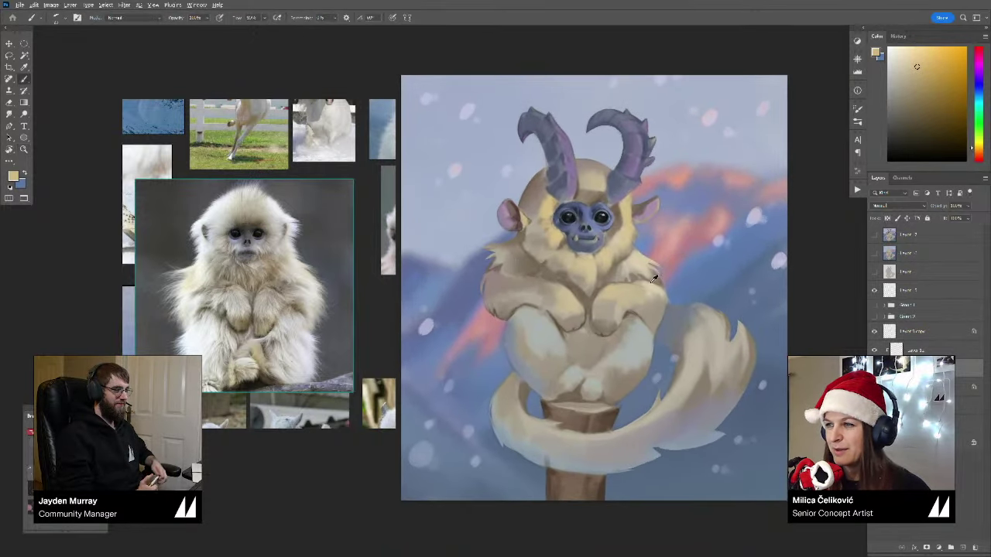
pyautogui.keyDown('alt'); pyautogui.click(652, 282); pyautogui.keyUp('alt')
pyautogui.keyDown('alt'); pyautogui.click(516, 262); pyautogui.keyUp('alt')
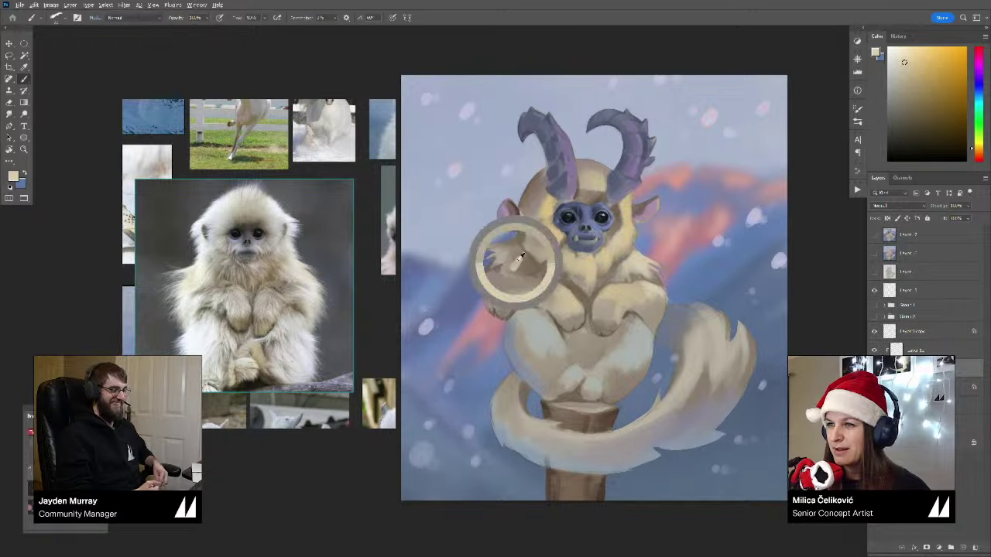
pyautogui.keyDown('alt'); pyautogui.click(513, 254); pyautogui.keyUp('alt')
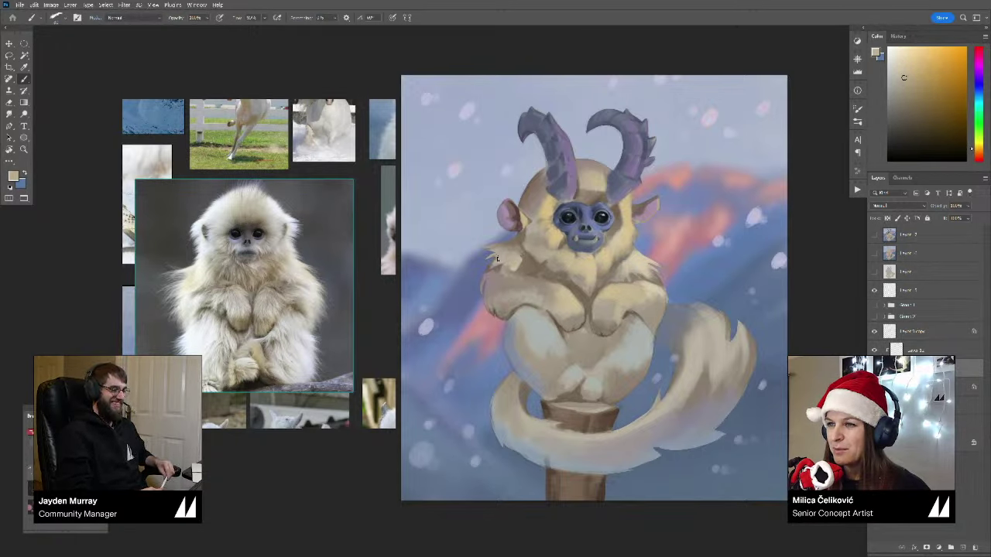
pyautogui.keyDown('alt'); pyautogui.click(503, 247); pyautogui.keyUp('alt')
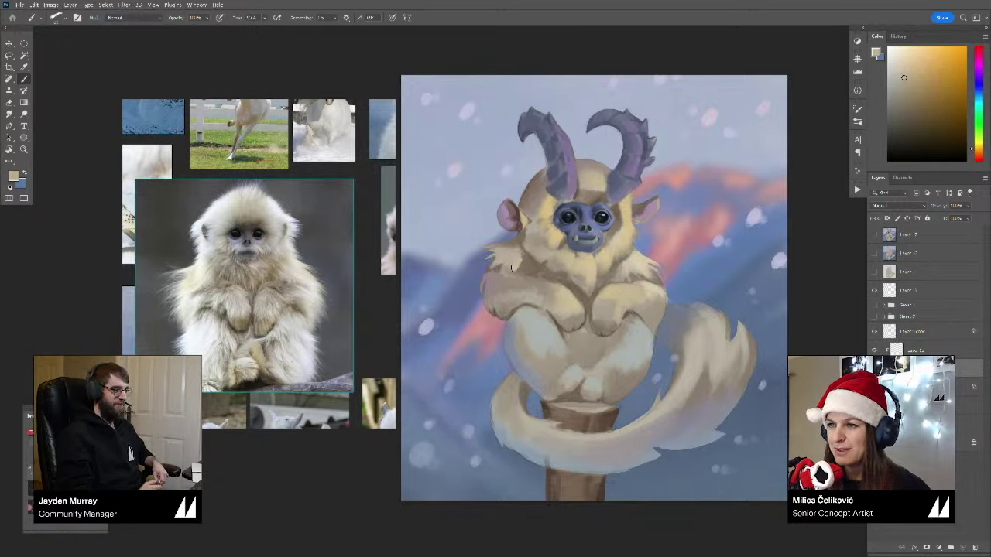
# Step: Blend sampled beige tones across the left-hand shoulder and down into the upper arm fur
pyautogui.moveTo(514, 269); pyautogui.dragTo(522, 258)
pyautogui.keyDown('alt'); pyautogui.click(524, 263); pyautogui.keyUp('alt')
pyautogui.keyDown('alt'); pyautogui.click(523, 262); pyautogui.keyUp('alt')
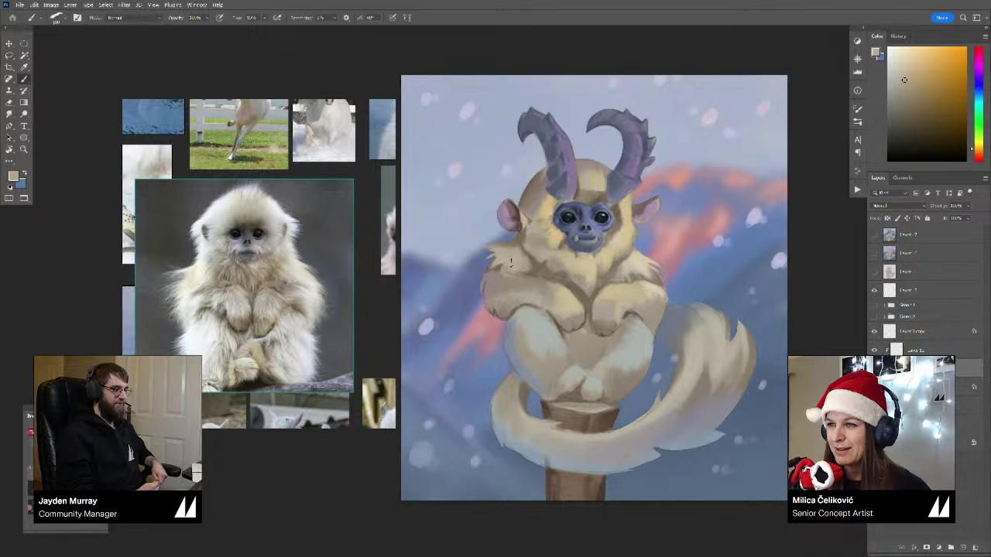
pyautogui.keyDown('alt'); pyautogui.click(514, 263); pyautogui.keyUp('alt')
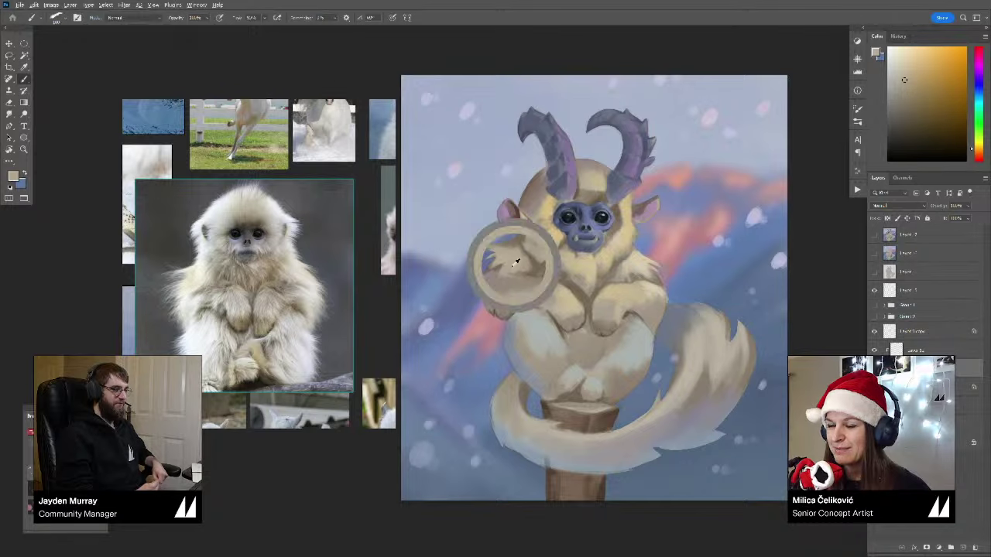
pyautogui.keyDown('alt'); pyautogui.click(567, 293); pyautogui.keyUp('alt')
pyautogui.keyDown('alt'); pyautogui.click(557, 293); pyautogui.keyUp('alt')
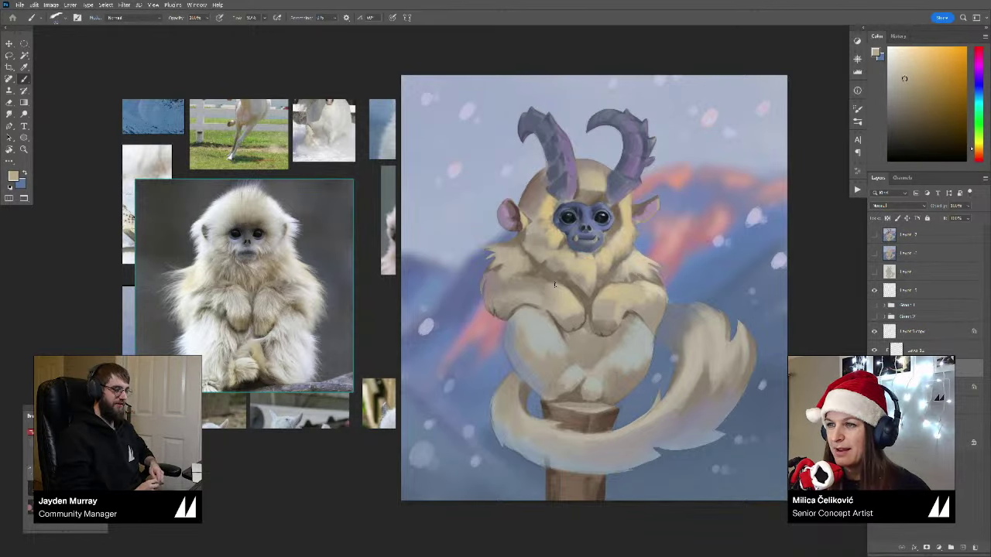
pyautogui.moveTo(555, 285); pyautogui.dragTo(530, 278)
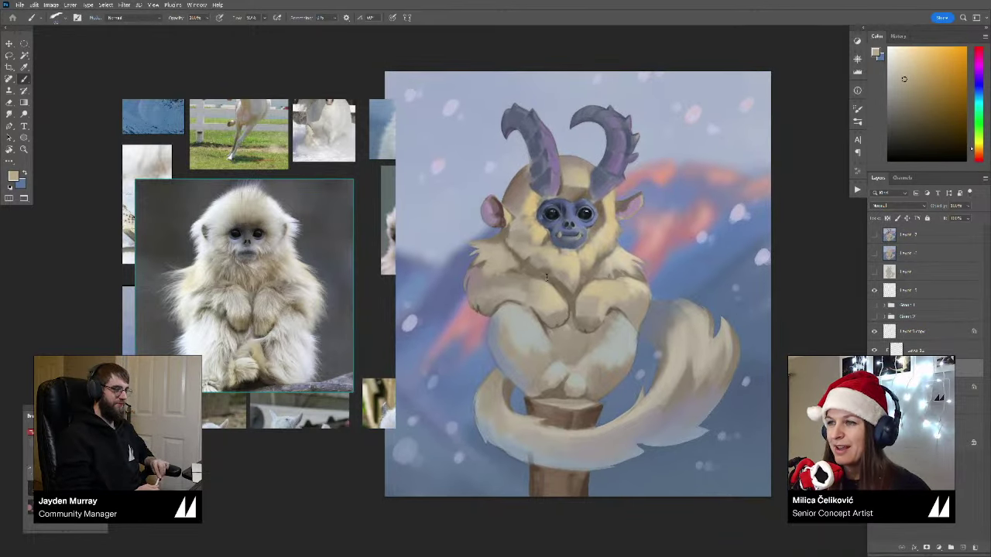
# Step: Paint beige and brown fur shading where the chest ruff meets the right-hand shoulder
pyautogui.keyDown('alt'); pyautogui.click(610, 256); pyautogui.keyUp('alt')
pyautogui.keyDown('alt'); pyautogui.click(601, 269); pyautogui.keyUp('alt')
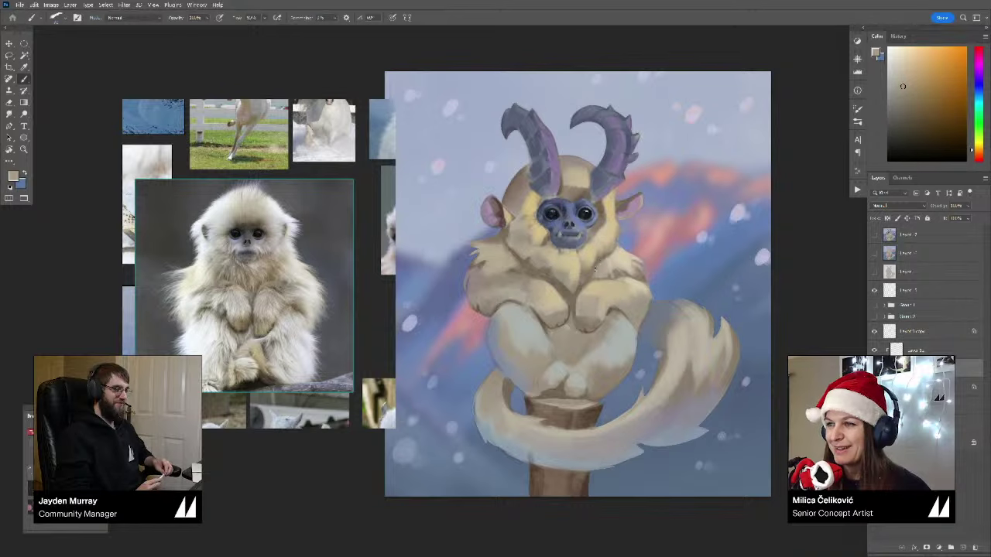
pyautogui.keyDown('alt'); pyautogui.click(610, 264); pyautogui.keyUp('alt')
pyautogui.keyDown('alt'); pyautogui.click(581, 285); pyautogui.keyUp('alt')
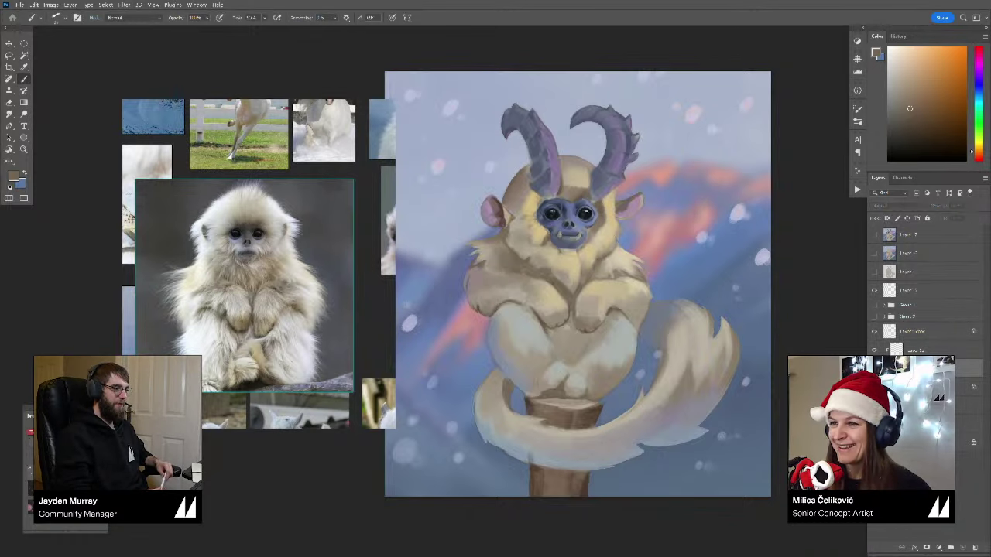
# Step: Paint brown contour shadows beneath the forearms and define the toes of the left-hand foot
pyautogui.press('z')
pyautogui.moveTo(561, 284)
pyautogui.mouseDown()
pyautogui.moveTo(516, 322)
pyautogui.moveTo(575, 343)
pyautogui.moveTo(573, 318)
pyautogui.mouseUp()
pyautogui.press('z')
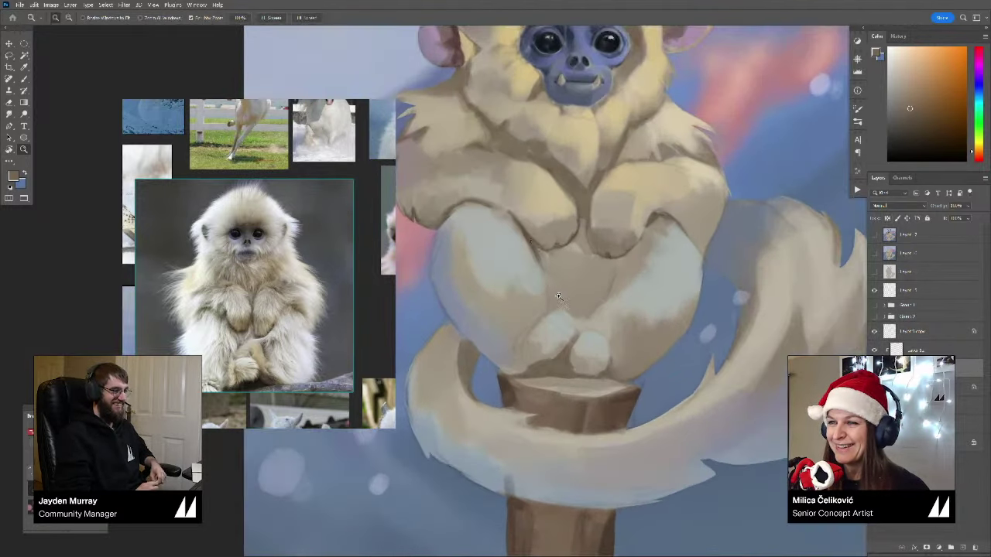
pyautogui.press('b')
pyautogui.keyDown('alt'); pyautogui.click(528, 237); pyautogui.keyUp('alt')
pyautogui.scroll(-1, 549, 287)
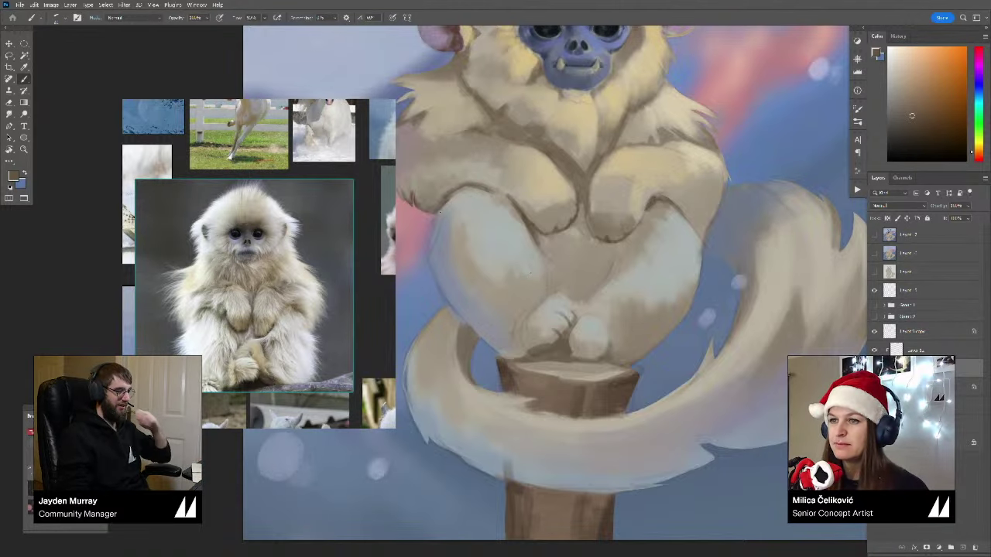
pyautogui.moveTo(483, 191); pyautogui.dragTo(481, 189)
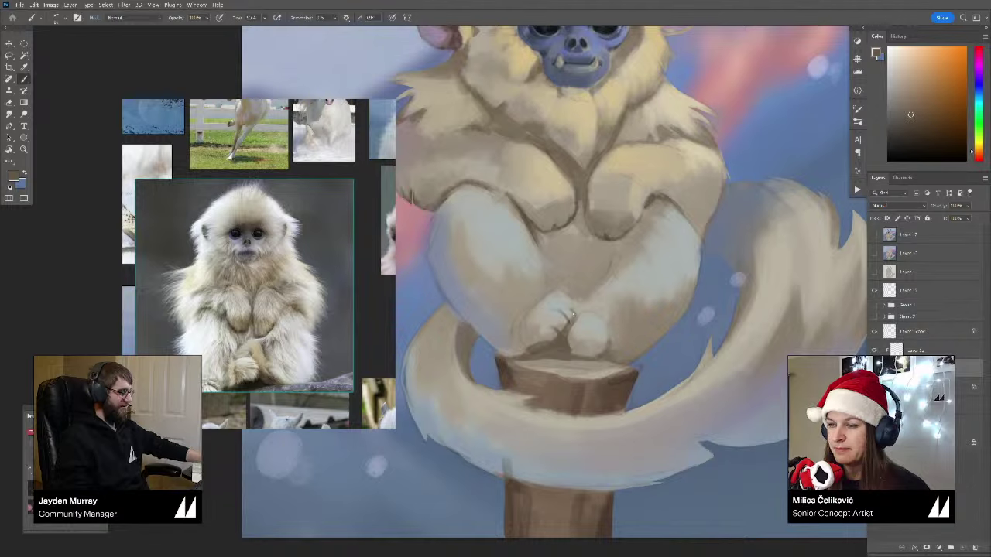
# Step: Darken the gap between the feet and paint toe separations on the right-hand foot with sampled brown and grey tones
pyautogui.moveTo(573, 313); pyautogui.dragTo(566, 334)
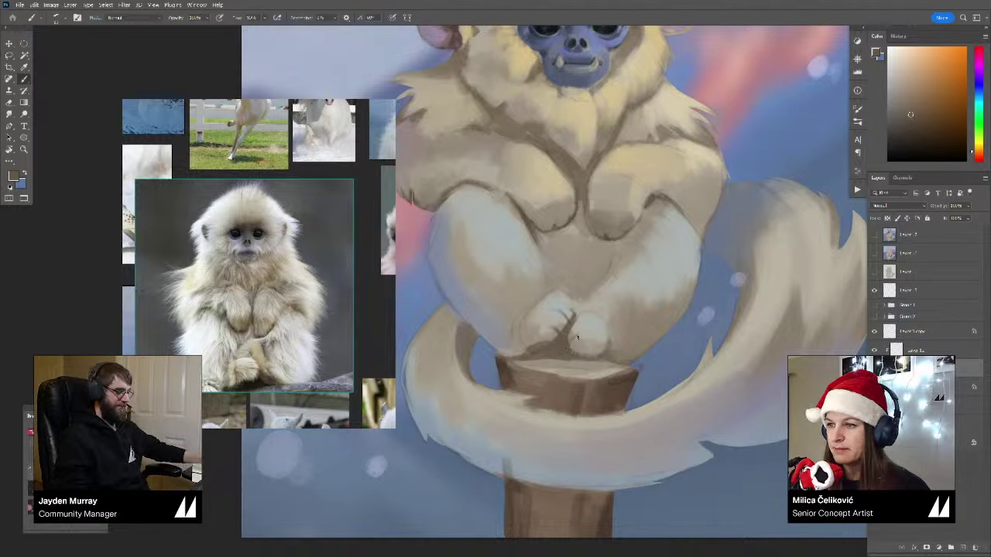
pyautogui.keyDown('alt'); pyautogui.click(571, 343); pyautogui.keyUp('alt')
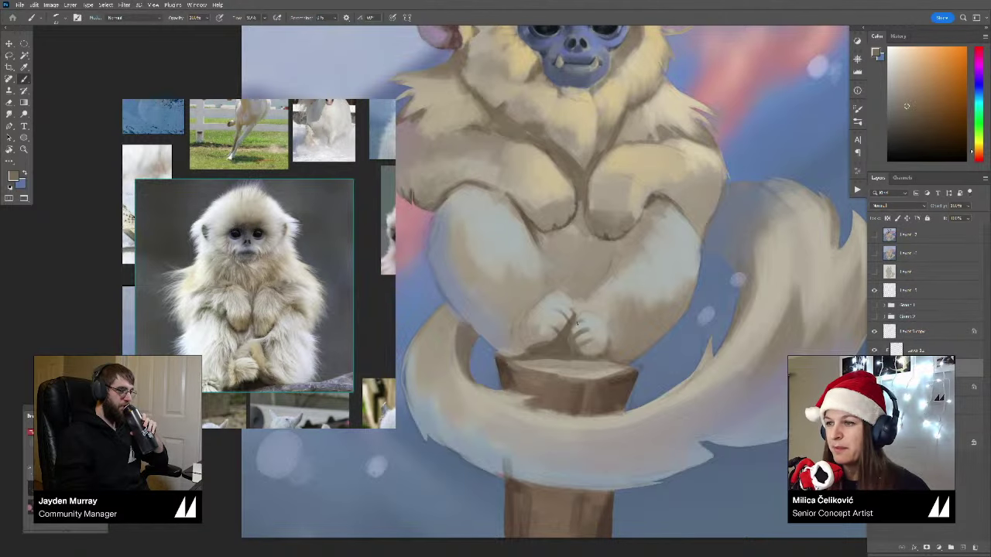
pyautogui.keyDown('alt'); pyautogui.click(586, 320); pyautogui.keyUp('alt')
pyautogui.keyDown('alt'); pyautogui.click(587, 319); pyautogui.keyUp('alt')
pyautogui.moveTo(587, 319); pyautogui.dragTo(576, 326)
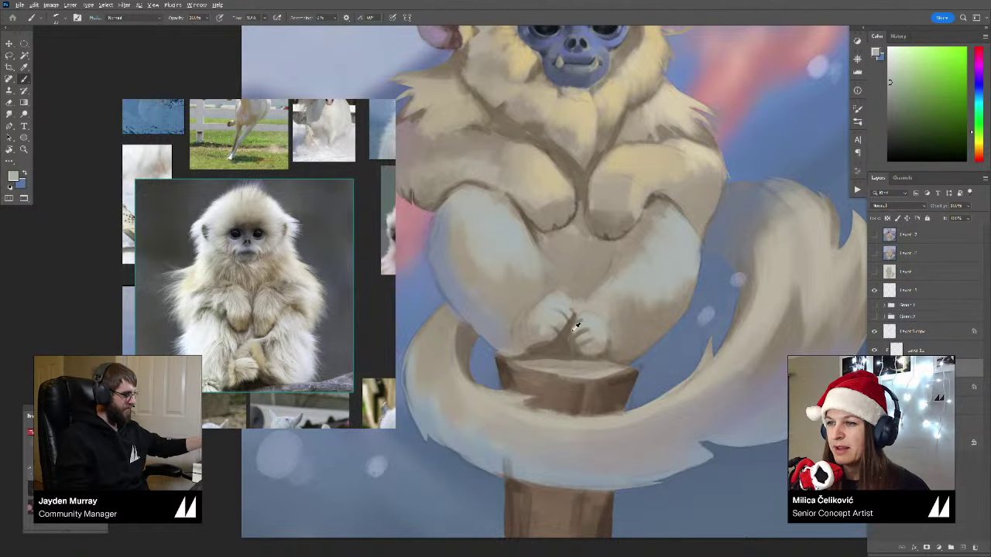
pyautogui.keyDown('alt'); pyautogui.click(576, 324); pyautogui.keyUp('alt')
pyautogui.keyDown('alt'); pyautogui.click(579, 316); pyautogui.keyUp('alt')
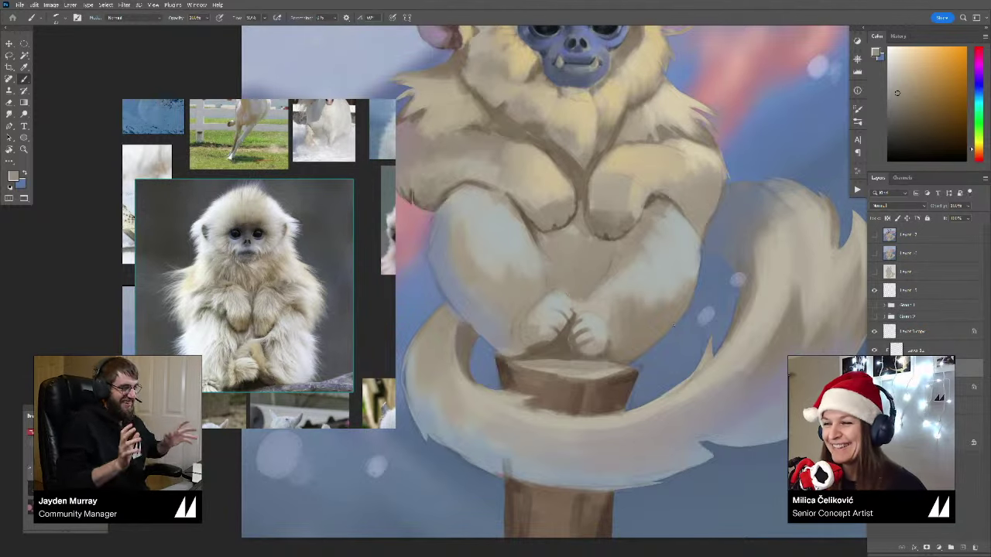
# Step: Paint a dark brown crease from between the feet up along the right-hand inner thigh
pyautogui.moveTo(559, 296); pyautogui.dragTo(557, 299)
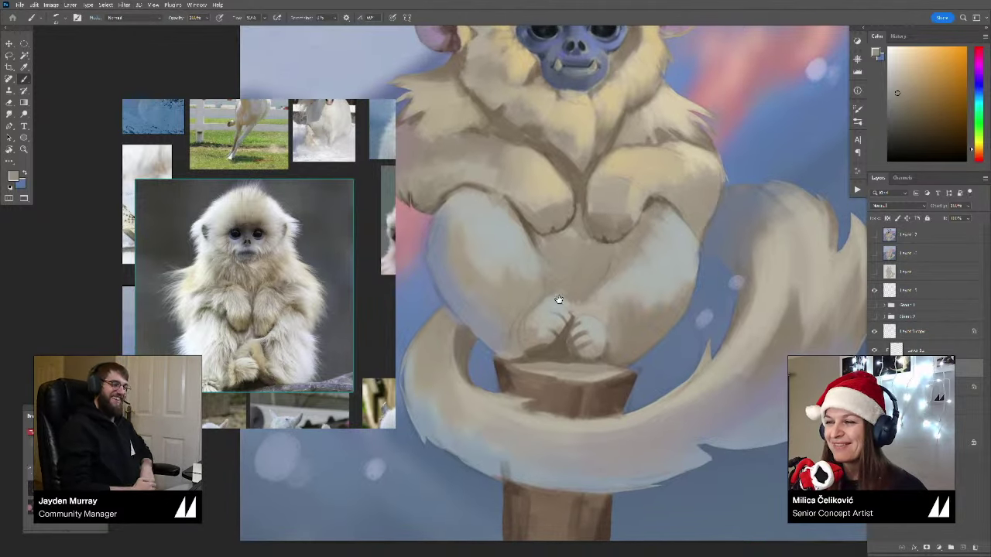
pyautogui.keyDown('alt'); pyautogui.click(562, 342); pyautogui.keyUp('alt')
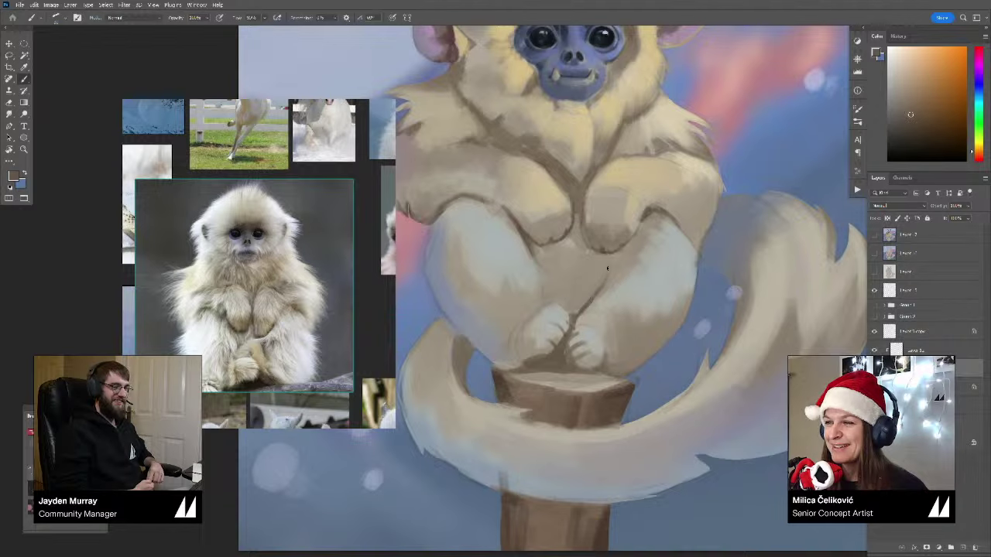
pyautogui.moveTo(608, 268)
pyautogui.mouseDown()
pyautogui.moveTo(610, 257)
pyautogui.moveTo(572, 314)
pyautogui.moveTo(585, 298)
pyautogui.moveTo(549, 291)
pyautogui.moveTo(548, 303)
pyautogui.moveTo(581, 292)
pyautogui.moveTo(571, 290)
pyautogui.moveTo(579, 282)
pyautogui.mouseUp()
pyautogui.press('[')
# Step: Shade the belly between the thighs with sampled brown tones, blending it softly toward the paws
pyautogui.keyDown('alt'); pyautogui.click(580, 303); pyautogui.keyUp('alt')
pyautogui.keyDown('alt'); pyautogui.click(584, 299); pyautogui.keyUp('alt')
pyautogui.press('[')
pyautogui.keyDown('alt'); pyautogui.click(560, 299); pyautogui.keyUp('alt')
pyautogui.keyDown('alt'); pyautogui.click(574, 303); pyautogui.keyUp('alt')
pyautogui.keyDown('alt'); pyautogui.click(583, 294); pyautogui.keyUp('alt')
pyautogui.keyDown('alt'); pyautogui.click(566, 294); pyautogui.keyUp('alt')
pyautogui.keyDown('alt'); pyautogui.click(569, 291); pyautogui.keyUp('alt')
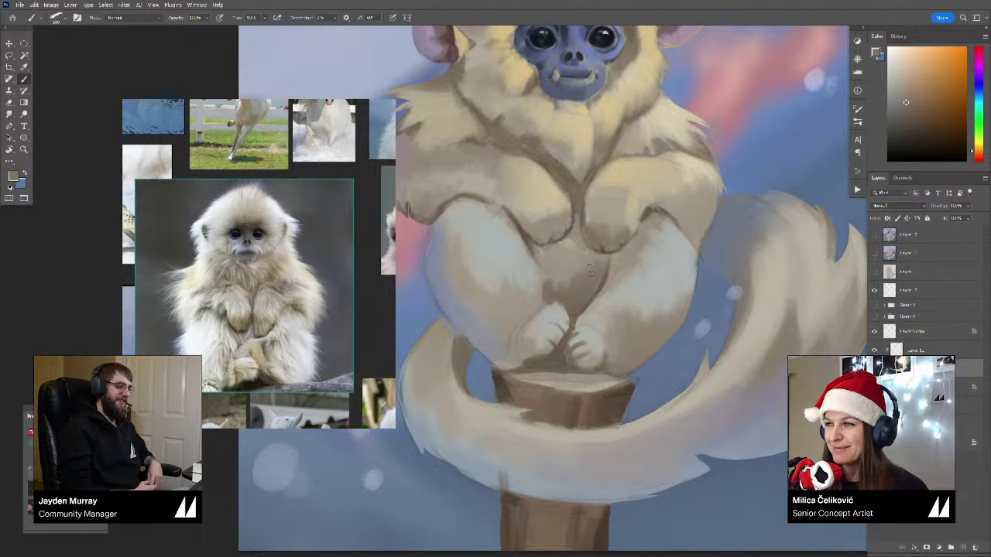
pyautogui.keyDown('alt'); pyautogui.click(589, 268); pyautogui.keyUp('alt')
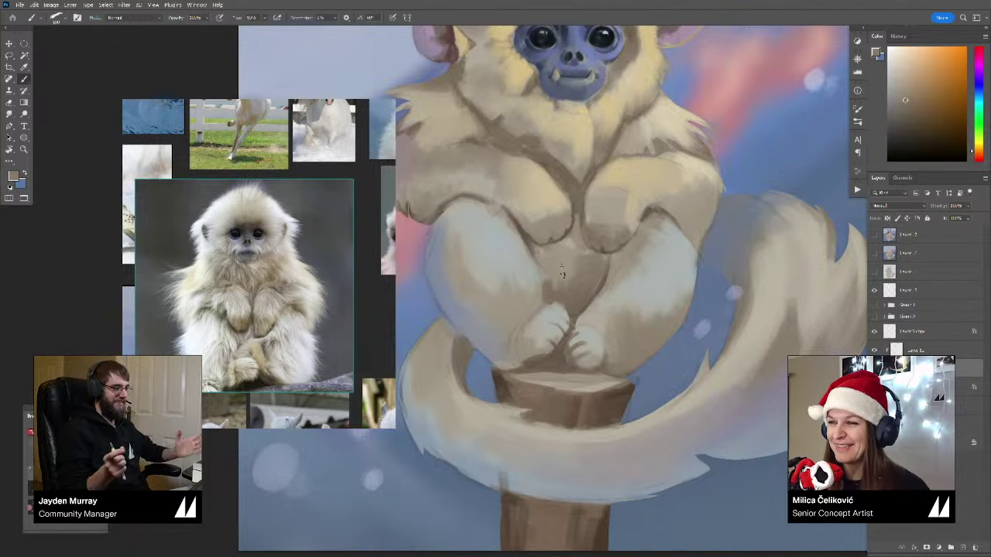
pyautogui.keyDown('alt'); pyautogui.click(567, 285); pyautogui.keyUp('alt')
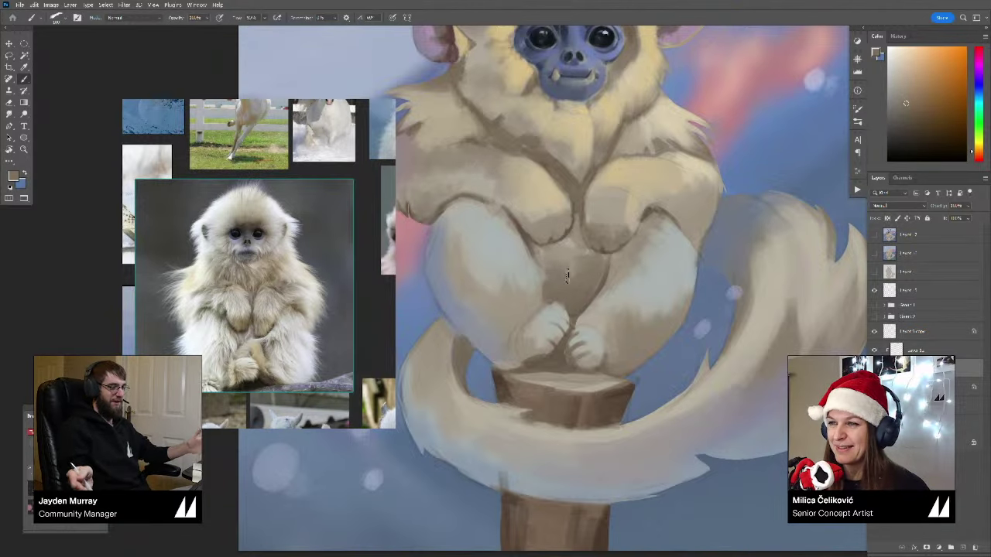
pyautogui.keyDown('alt'); pyautogui.click(545, 260); pyautogui.keyUp('alt')
# Step: Flip the canvas horizontally to check the whole creature
pyautogui.press('z')
pyautogui.moveTo(575, 257)
pyautogui.mouseDown()
pyautogui.moveTo(535, 291)
pyautogui.moveTo(547, 303)
pyautogui.mouseUp()
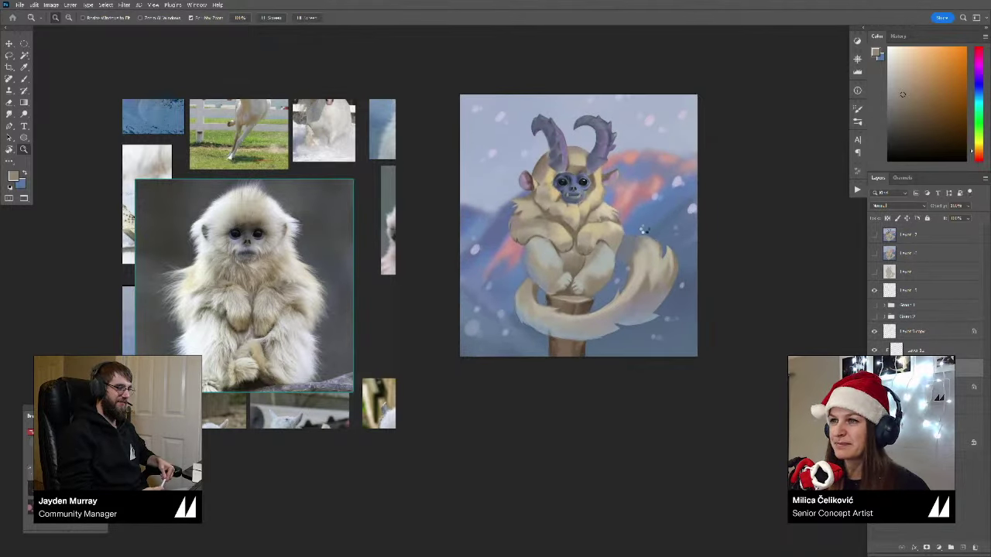
pyautogui.hotkey('ctrl', 'shift', 'h')
pyautogui.moveTo(667, 225); pyautogui.dragTo(651, 265)
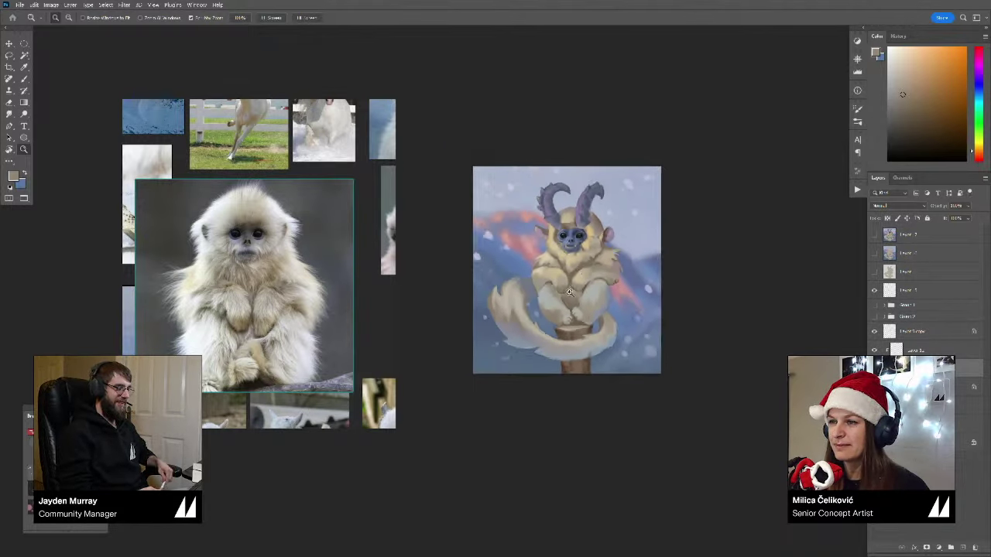
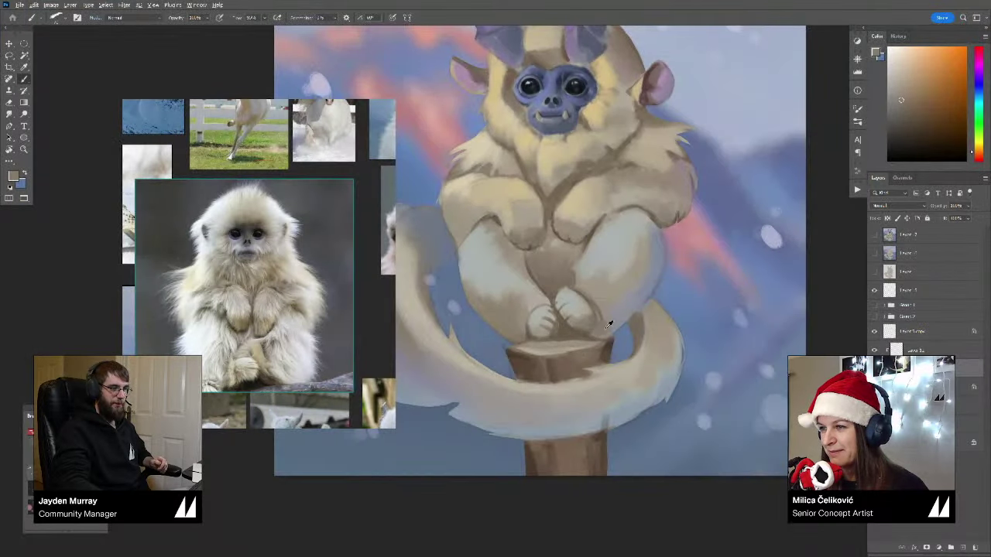
# Step: Paint brown shading on the right-hand leg beside the foot and along the outer thigh
pyautogui.keyDown('alt'); pyautogui.click(584, 333); pyautogui.keyUp('alt')
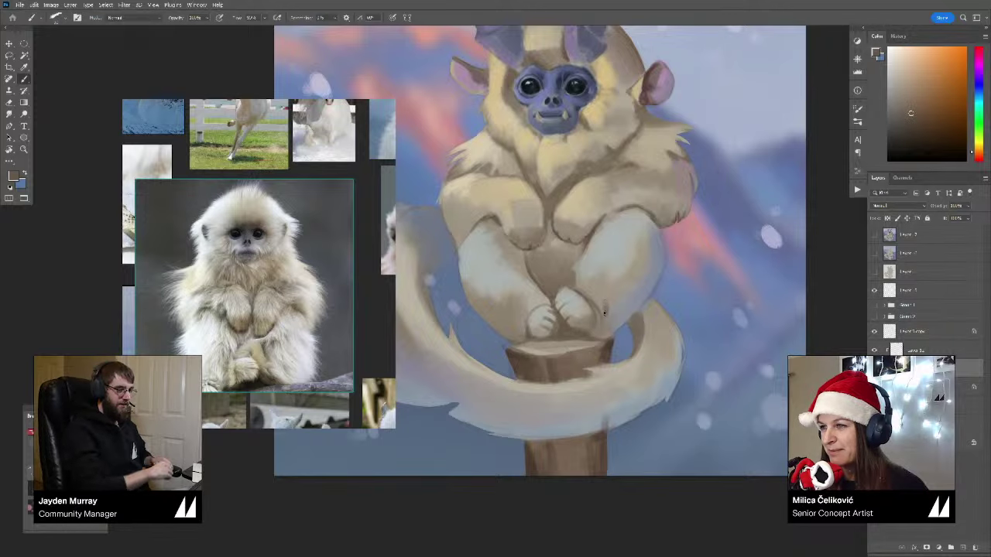
pyautogui.keyDown('alt'); pyautogui.click(605, 304); pyautogui.keyUp('alt')
pyautogui.keyDown('alt'); pyautogui.click(604, 306); pyautogui.keyUp('alt')
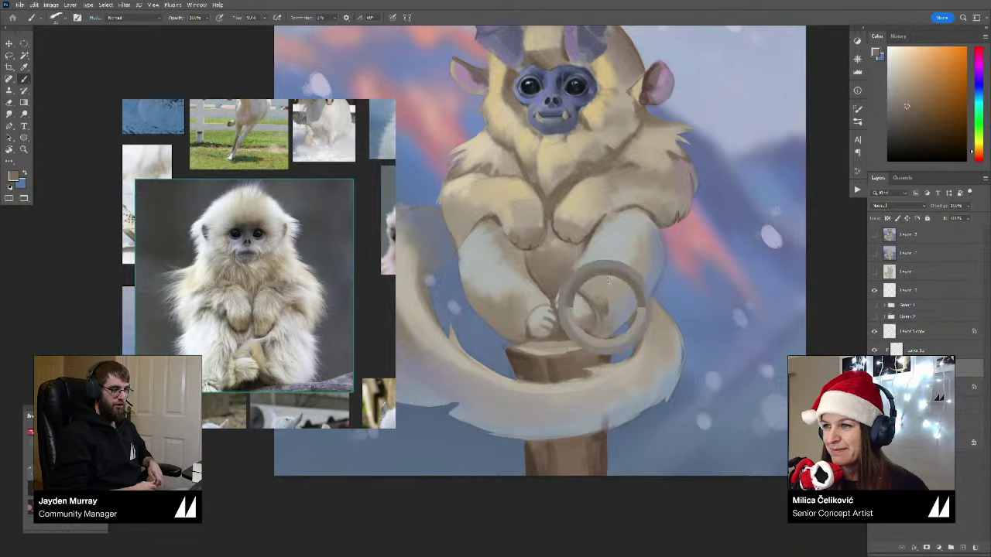
pyautogui.keyDown('alt'); pyautogui.click(641, 252); pyautogui.keyUp('alt')
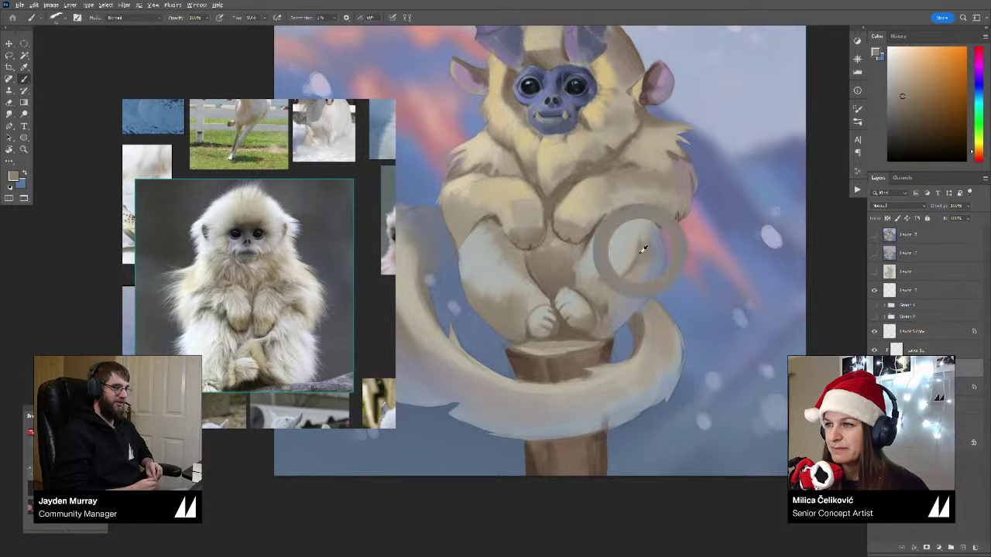
pyautogui.keyDown('alt'); pyautogui.click(604, 281); pyautogui.keyUp('alt')
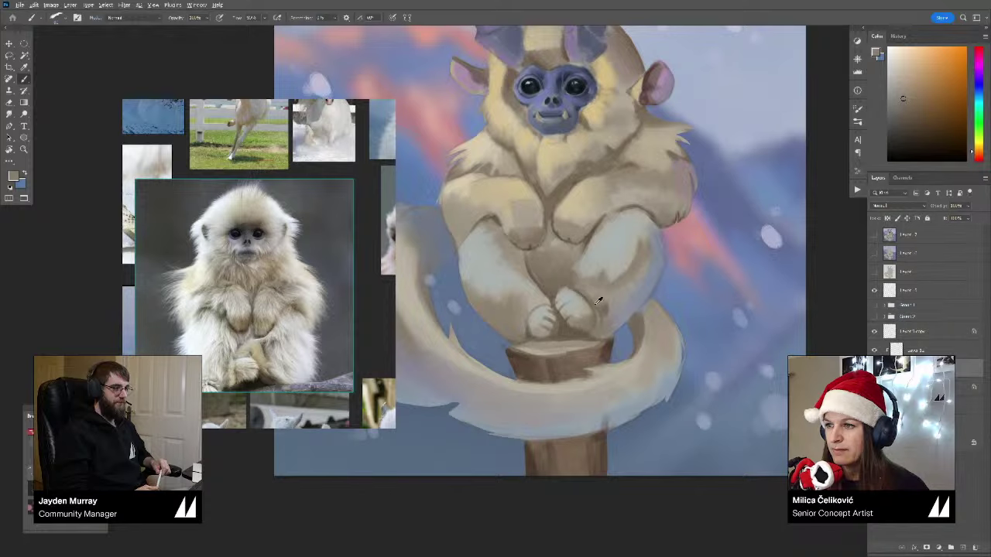
pyautogui.keyDown('alt'); pyautogui.click(586, 283); pyautogui.keyUp('alt')
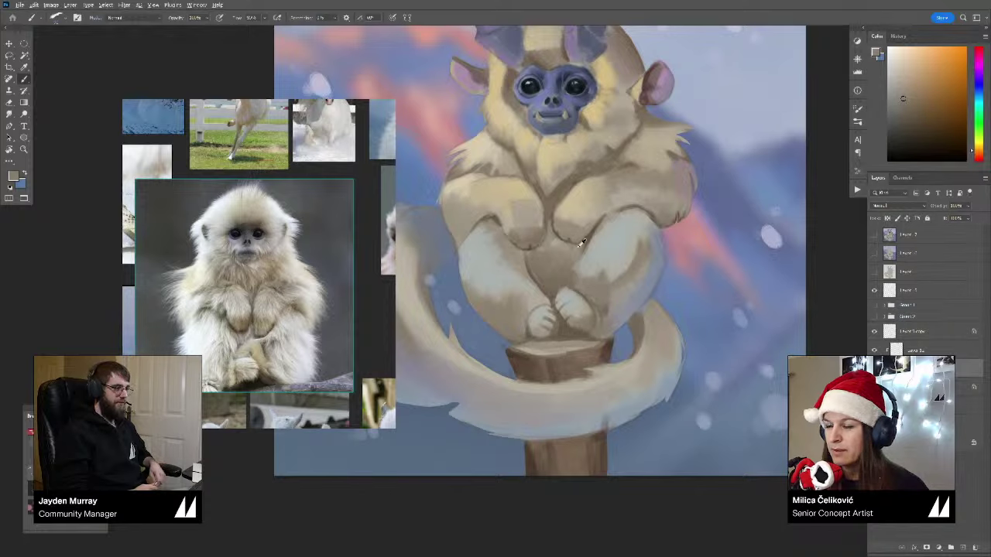
# Step: Darken and blend the inner edge of the right-hand thigh against the belly with sampled browns
pyautogui.keyDown('alt'); pyautogui.click(580, 242); pyautogui.keyUp('alt')
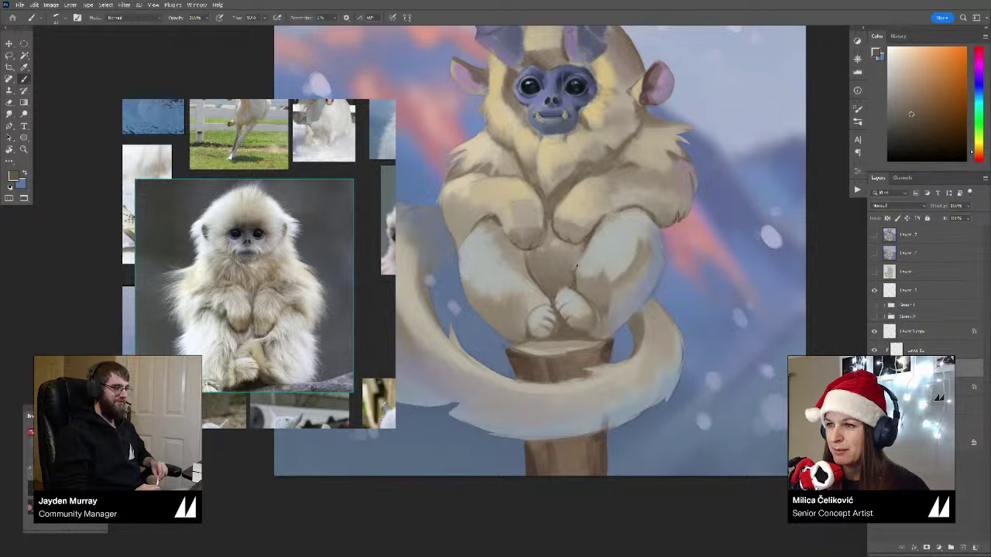
pyautogui.keyDown('alt'); pyautogui.click(583, 242); pyautogui.keyUp('alt')
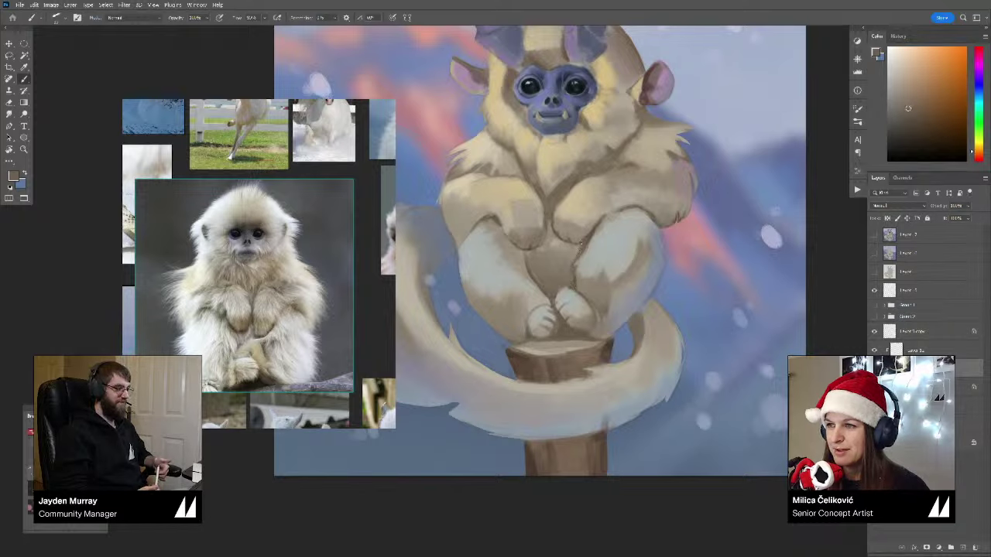
pyautogui.keyDown('alt'); pyautogui.click(579, 254); pyautogui.keyUp('alt')
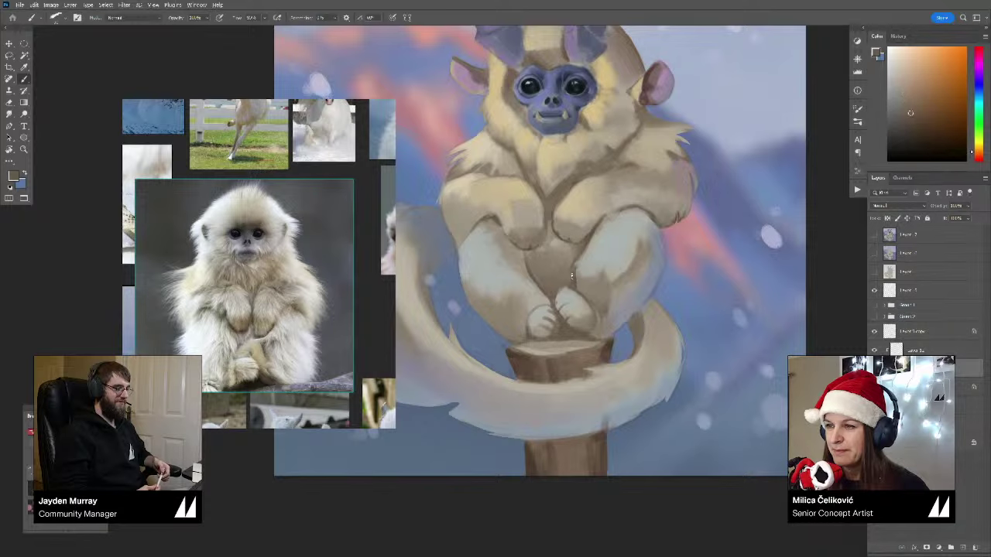
pyautogui.keyDown('alt'); pyautogui.click(573, 280); pyautogui.keyUp('alt')
pyautogui.keyDown('alt'); pyautogui.click(574, 273); pyautogui.keyUp('alt')
pyautogui.keyDown('alt'); pyautogui.click(572, 277); pyautogui.keyUp('alt')
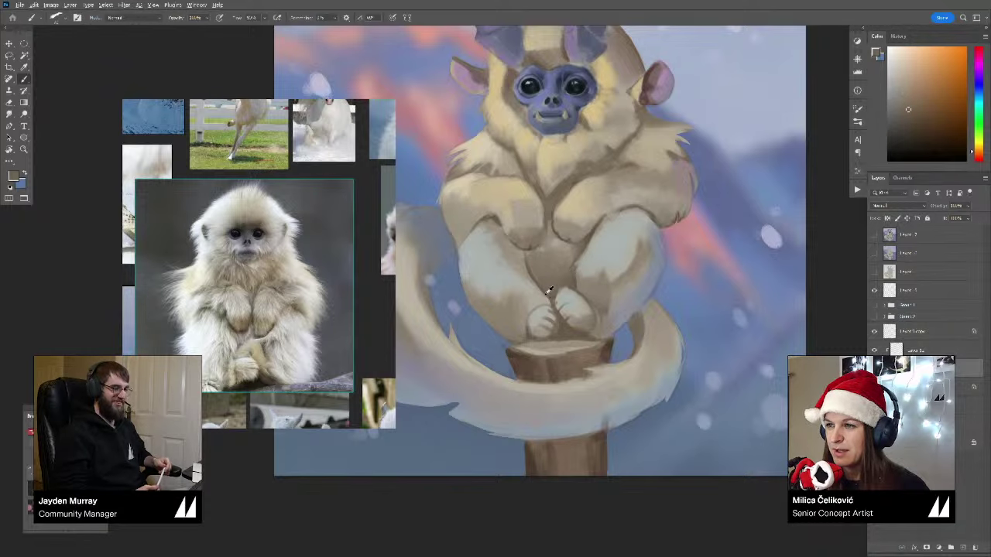
# Step: Blend the brown belly shading between the thighs and above the paws with sampled tones
pyautogui.keyDown('alt'); pyautogui.click(547, 292); pyautogui.keyUp('alt')
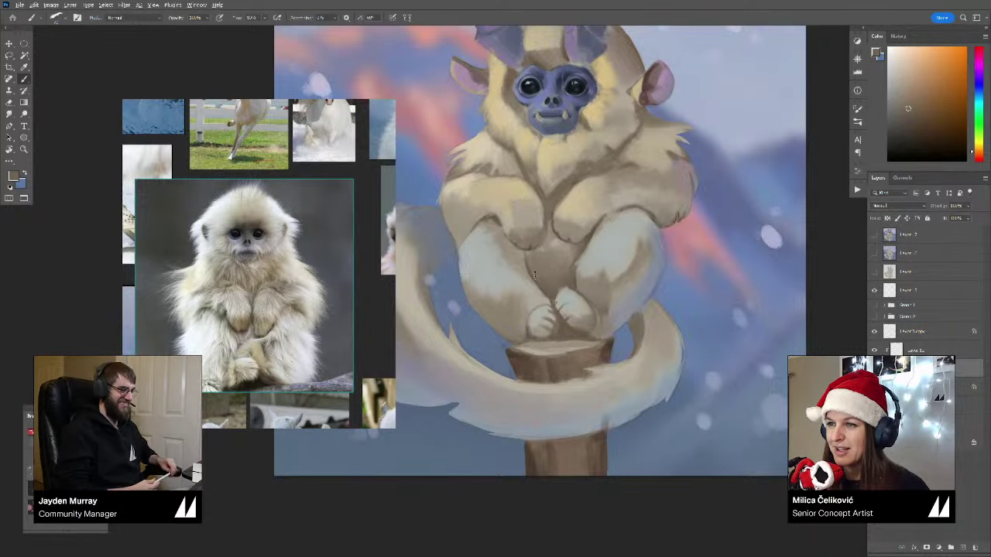
pyautogui.moveTo(578, 266); pyautogui.dragTo(558, 291)
pyautogui.keyDown('alt'); pyautogui.click(558, 291); pyautogui.keyUp('alt')
pyautogui.press('b')
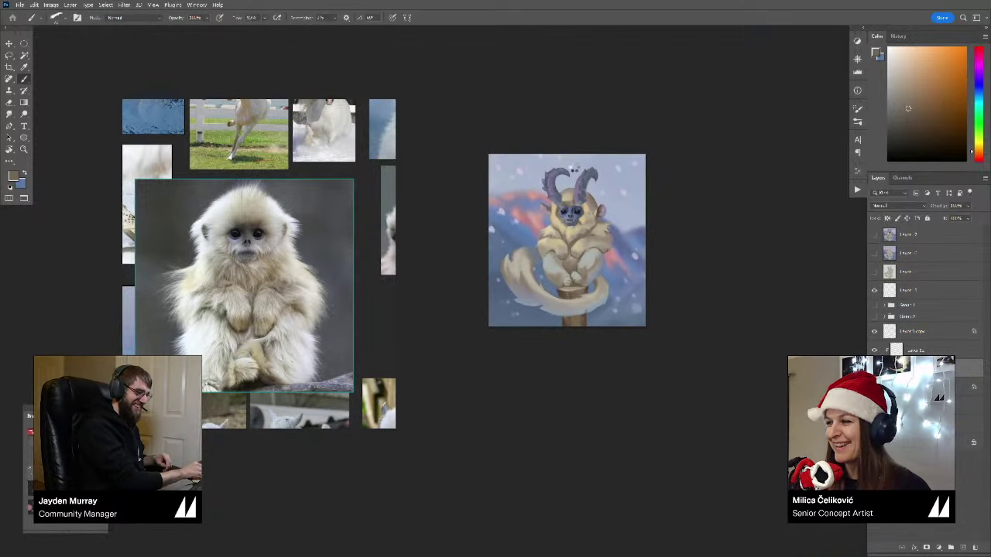
# Step: Flip the canvas back horizontally and view the whole creature
pyautogui.moveTo(617, 258); pyautogui.dragTo(621, 276)
pyautogui.moveTo(553, 275); pyautogui.dragTo(594, 347)
pyautogui.moveTo(620, 362); pyautogui.dragTo(578, 366)
pyautogui.press('b')
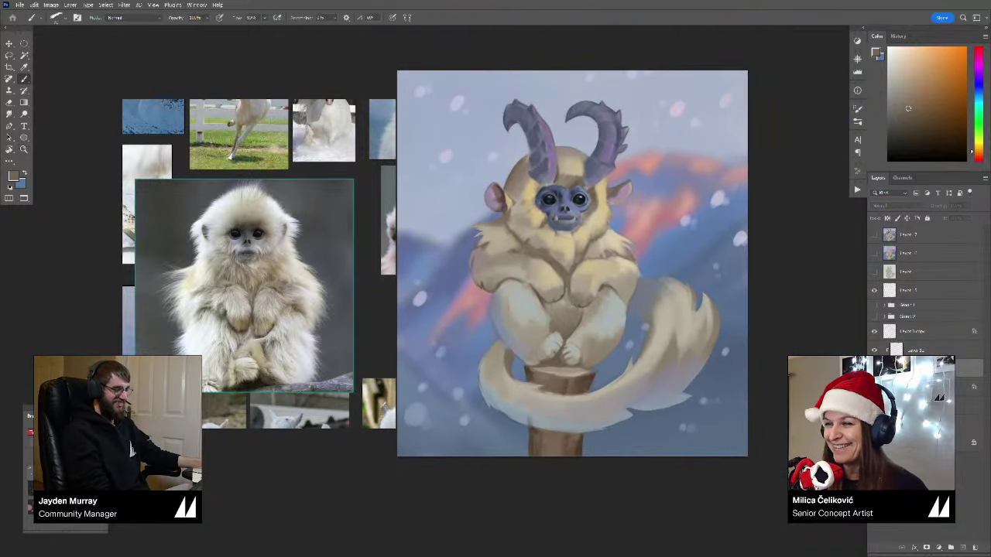
# Step: Refine the inner edge of the raised tail beside the thigh with sampled fur and background tones
pyautogui.moveTo(664, 304)
pyautogui.mouseDown()
pyautogui.moveTo(655, 269)
pyautogui.moveTo(651, 284)
pyautogui.mouseUp()
pyautogui.keyDown('alt'); pyautogui.click(659, 289); pyautogui.keyUp('alt')
pyautogui.keyDown('alt'); pyautogui.click(659, 289); pyautogui.keyUp('alt')
pyautogui.keyDown('alt'); pyautogui.click(646, 269); pyautogui.keyUp('alt')
pyautogui.keyDown('alt'); pyautogui.click(657, 297); pyautogui.keyUp('alt')
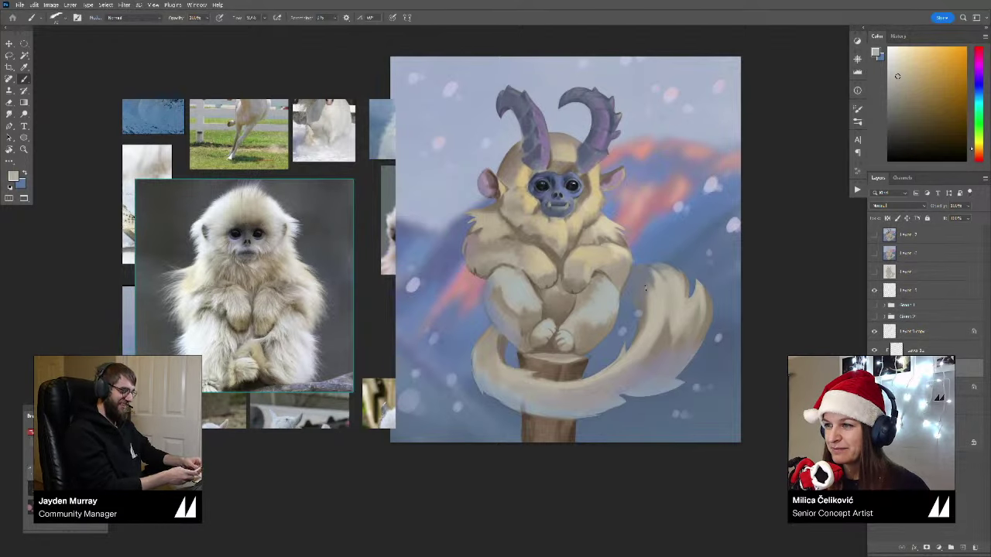
pyautogui.keyDown('alt'); pyautogui.click(647, 285); pyautogui.keyUp('alt')
pyautogui.keyDown('alt'); pyautogui.click(649, 277); pyautogui.keyUp('alt')
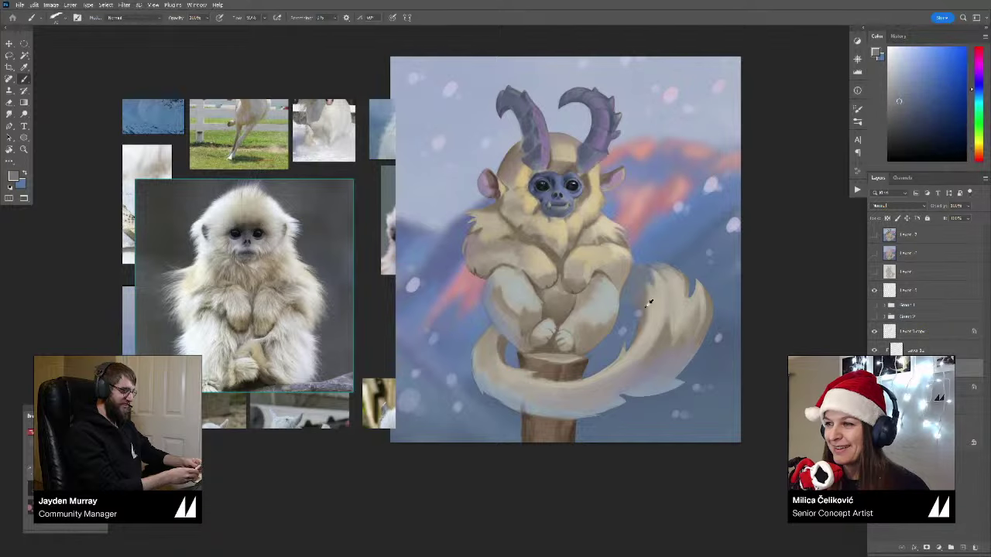
pyautogui.keyDown('alt'); pyautogui.click(651, 301); pyautogui.keyUp('alt')
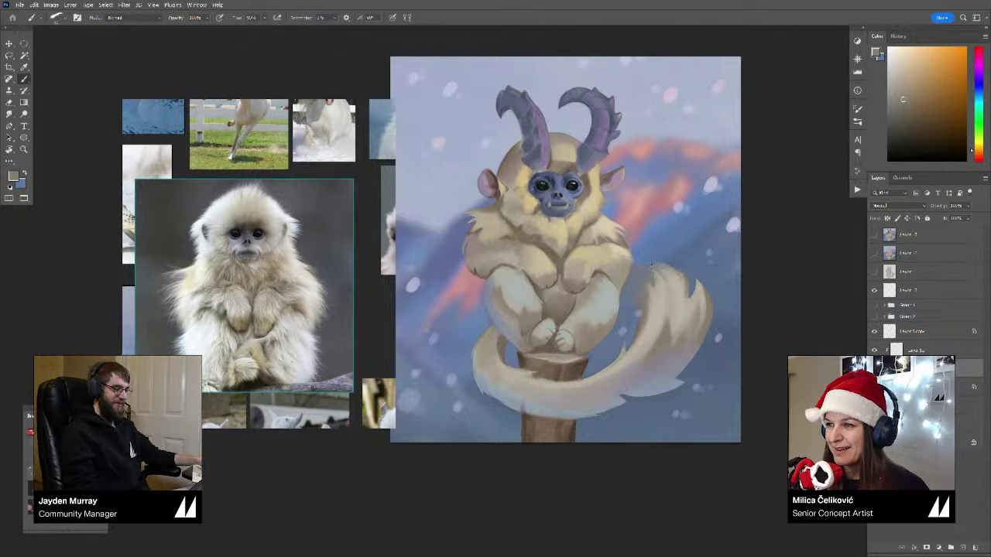
pyautogui.keyDown('alt'); pyautogui.click(660, 277); pyautogui.keyUp('alt')
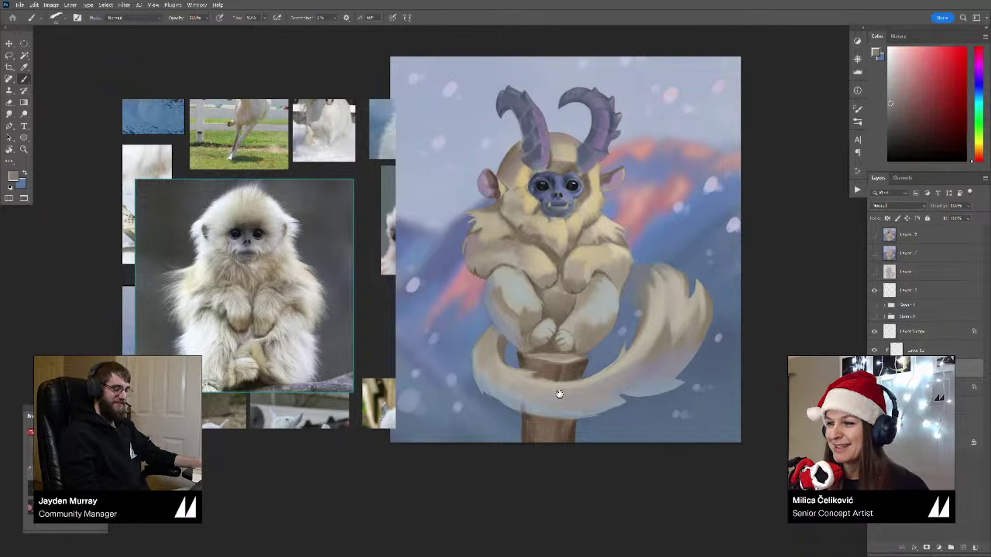
# Step: Touch up the fur edge above the left-hand ear and along the outer arm with sampled colours
pyautogui.moveTo(560, 395); pyautogui.dragTo(569, 404)
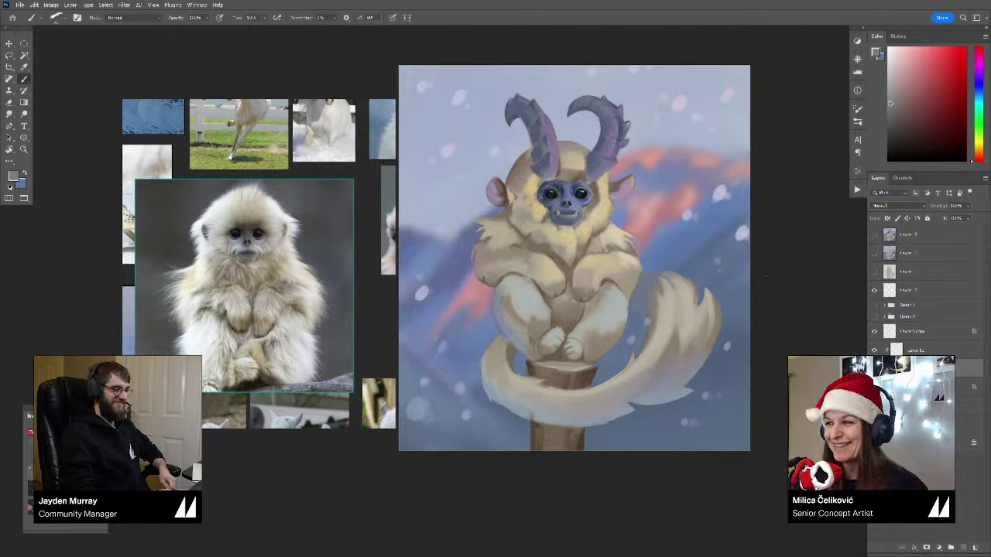
pyautogui.moveTo(646, 291); pyautogui.dragTo(649, 289)
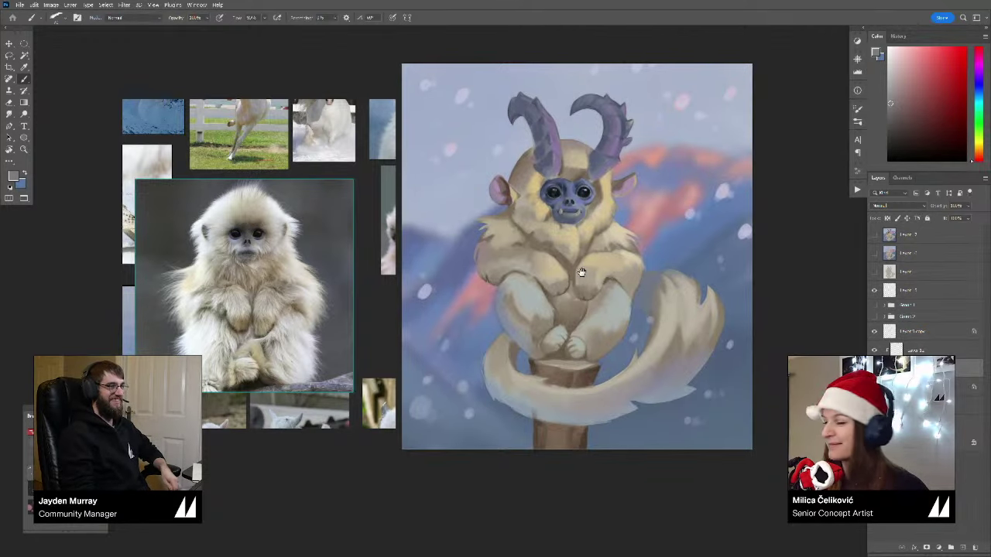
pyautogui.moveTo(542, 178)
pyautogui.mouseDown()
pyautogui.moveTo(534, 174)
pyautogui.moveTo(544, 192)
pyautogui.mouseUp()
pyautogui.keyDown('alt'); pyautogui.click(517, 189); pyautogui.keyUp('alt')
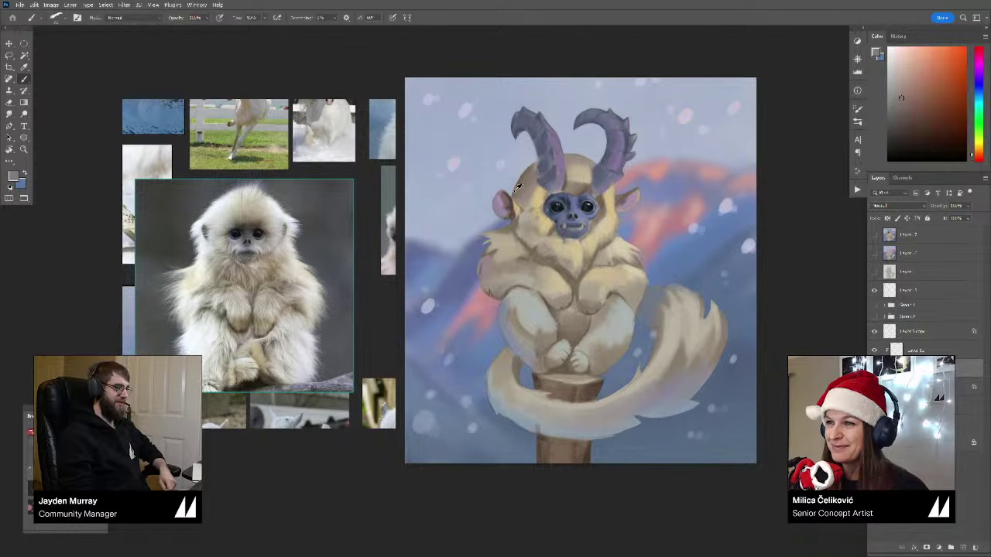
pyautogui.keyDown('alt'); pyautogui.click(487, 258); pyautogui.keyUp('alt')
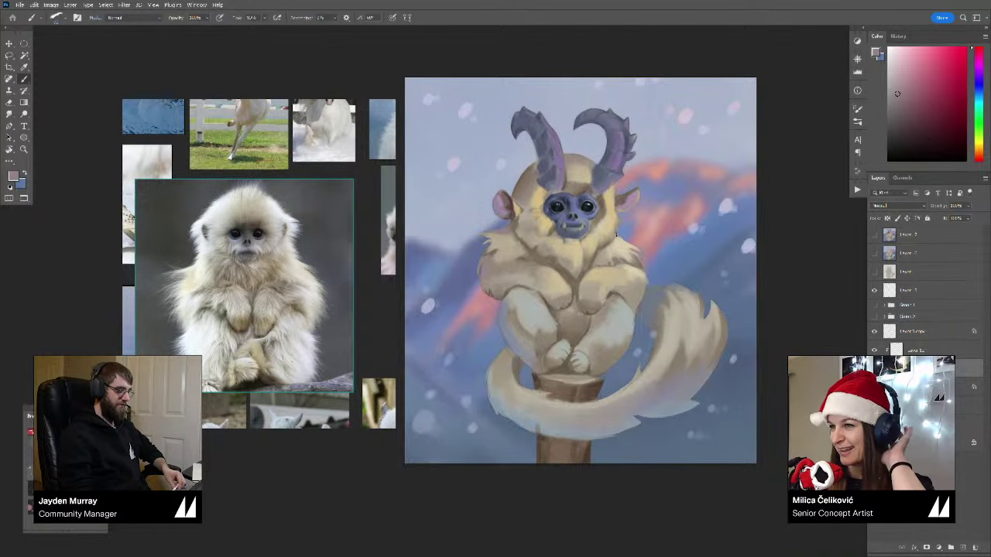
# Step: Shade the chest fur between the folded arms with sampled brown tones
pyautogui.keyDown('alt'); pyautogui.click(575, 286); pyautogui.keyUp('alt')
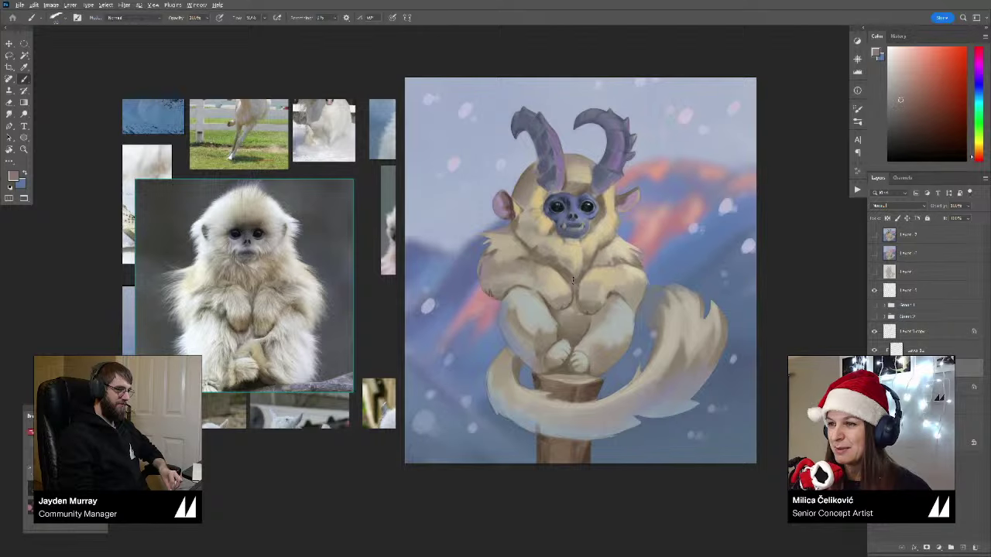
pyautogui.keyDown('alt'); pyautogui.click(574, 280); pyautogui.keyUp('alt')
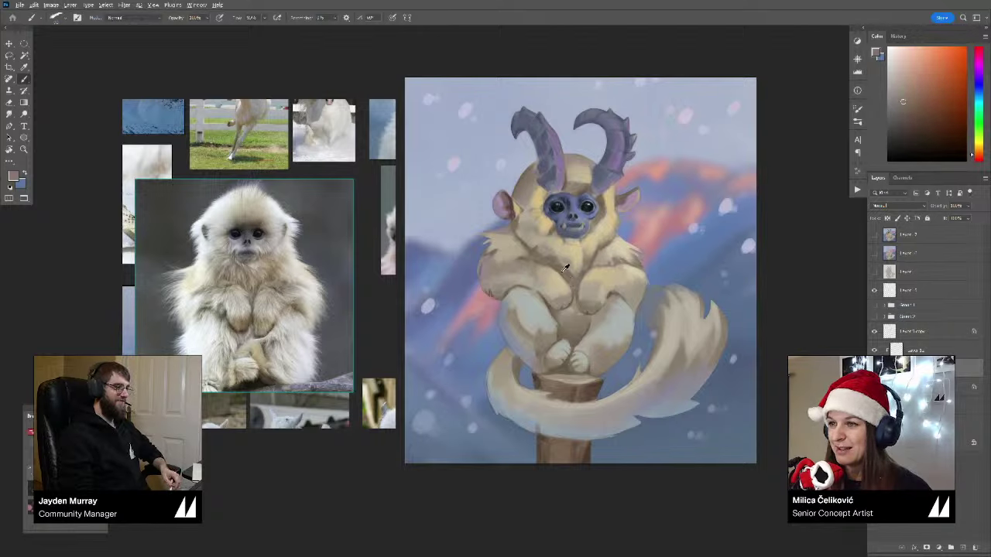
pyautogui.keyDown('alt'); pyautogui.click(565, 268); pyautogui.keyUp('alt')
pyautogui.keyDown('alt'); pyautogui.click(576, 276); pyautogui.keyUp('alt')
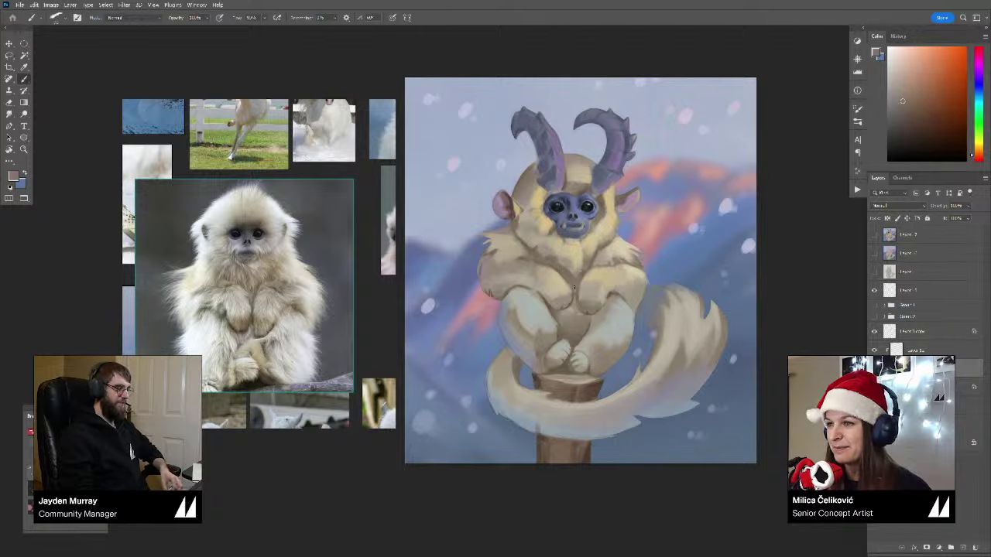
# Step: Check the painting's values in a grayscale proof and return to colour
pyautogui.press('z')
pyautogui.moveTo(580, 281)
pyautogui.mouseDown()
pyautogui.moveTo(533, 338)
pyautogui.moveTo(553, 339)
pyautogui.mouseUp()
pyautogui.press('b')
pyautogui.hotkey('ctrl', 'y')
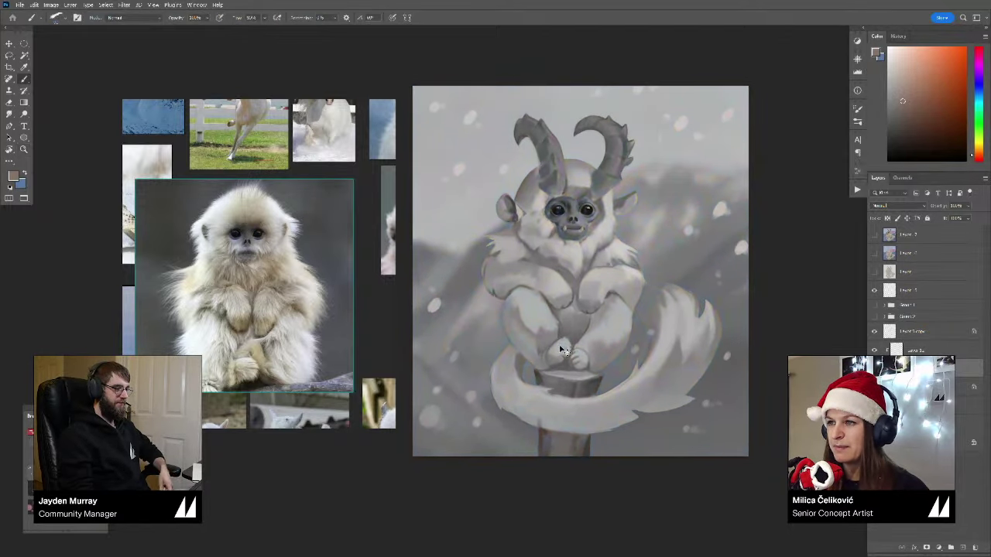
pyautogui.hotkey('ctrl', 'y')
# Step: Merge the painted layer down and add a new layer set to Hard Light blending
pyautogui.hotkey('ctrl', 'e')
pyautogui.hotkey('ctrl', 'shift', 'alt', 'n')
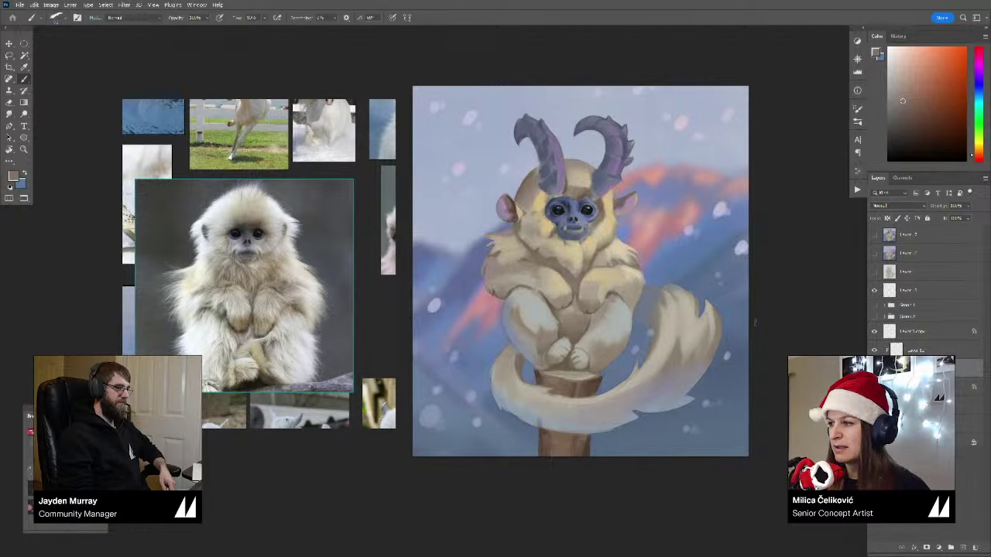
pyautogui.moveTo(754, 325); pyautogui.dragTo(758, 315)
pyautogui.click(888, 207)
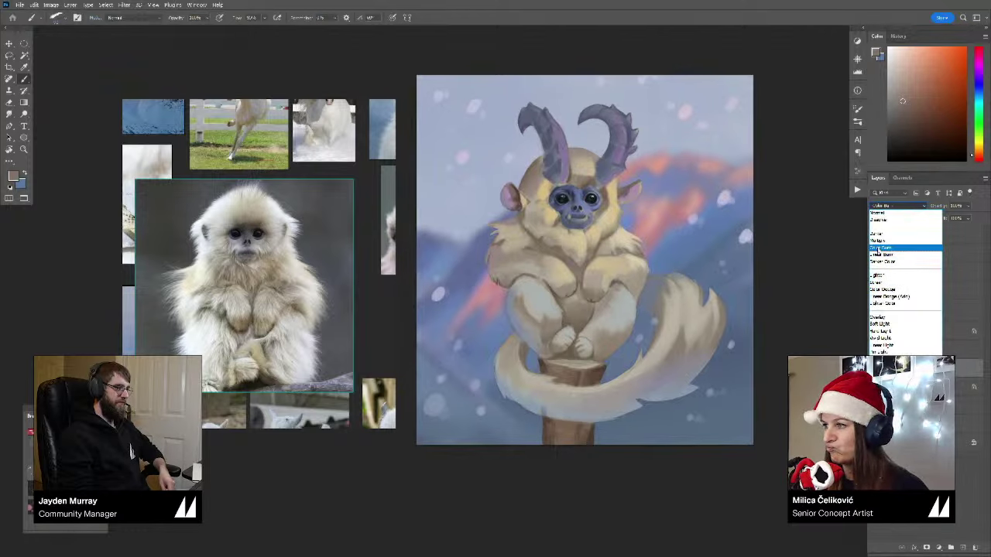
pyautogui.click(883, 329)
# Step: Glaze a muted dark violet over the creature's legs, belly, tail and the post on the Hard Light layer
pyautogui.press('r')
pyautogui.moveTo(832, 323); pyautogui.dragTo(825, 272)
pyautogui.click(980, 88)
pyautogui.moveTo(980, 88); pyautogui.dragTo(980, 75)
pyautogui.moveTo(902, 103); pyautogui.dragTo(900, 115)
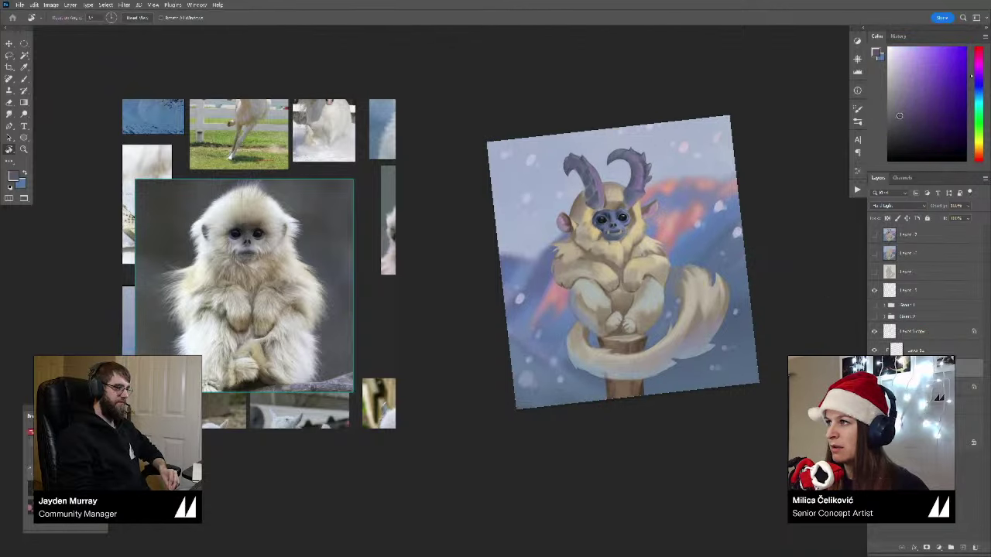
pyautogui.press('b')
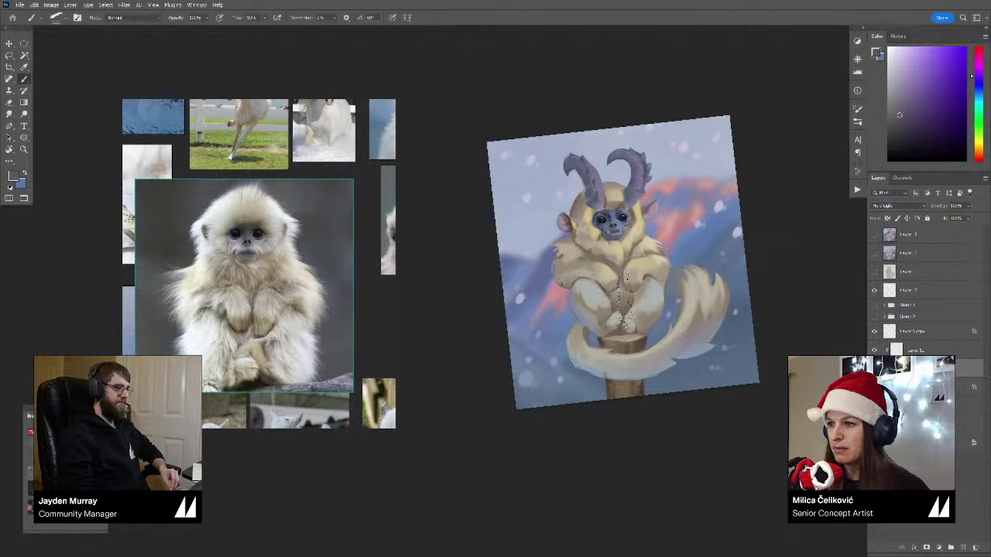
pyautogui.moveTo(625, 298)
pyautogui.mouseDown()
pyautogui.moveTo(590, 319)
pyautogui.moveTo(706, 304)
pyautogui.moveTo(626, 362)
pyautogui.moveTo(701, 345)
pyautogui.moveTo(610, 361)
pyautogui.moveTo(646, 308)
pyautogui.moveTo(686, 286)
pyautogui.moveTo(567, 350)
pyautogui.moveTo(736, 322)
pyautogui.mouseUp()
pyautogui.press('z')
pyautogui.moveTo(608, 351); pyautogui.dragTo(567, 361)
pyautogui.press('r')
pyautogui.moveTo(713, 333); pyautogui.dragTo(710, 357)
pyautogui.press('z')
pyautogui.moveTo(612, 336); pyautogui.dragTo(649, 350)
pyautogui.press('r')
pyautogui.moveTo(761, 334); pyautogui.dragTo(747, 306)
pyautogui.press('b')
# Step: Try a pale warm beige glaze over the creature's upper body
pyautogui.click(979, 157)
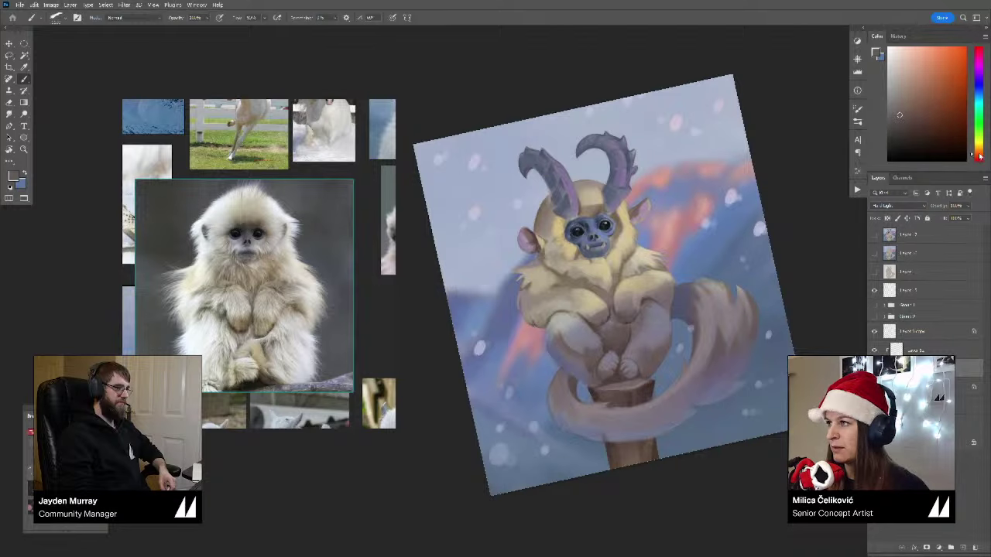
pyautogui.click(909, 75)
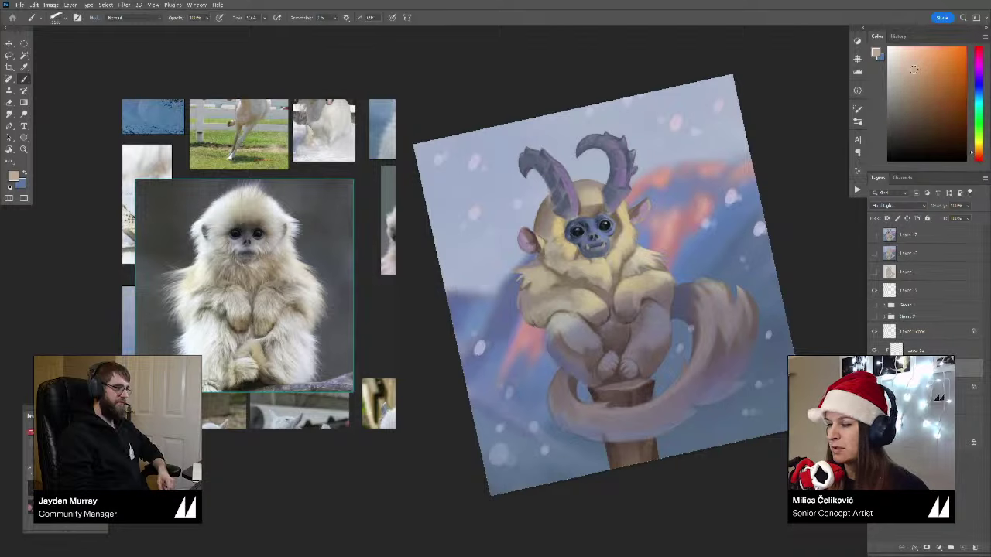
pyautogui.moveTo(642, 245); pyautogui.dragTo(528, 300)
pyautogui.hotkey('ctrl', 'z')
# Step: Glaze a saturated orange-brown over the head, face, chest and arms to warm the upper fur
pyautogui.click(928, 88)
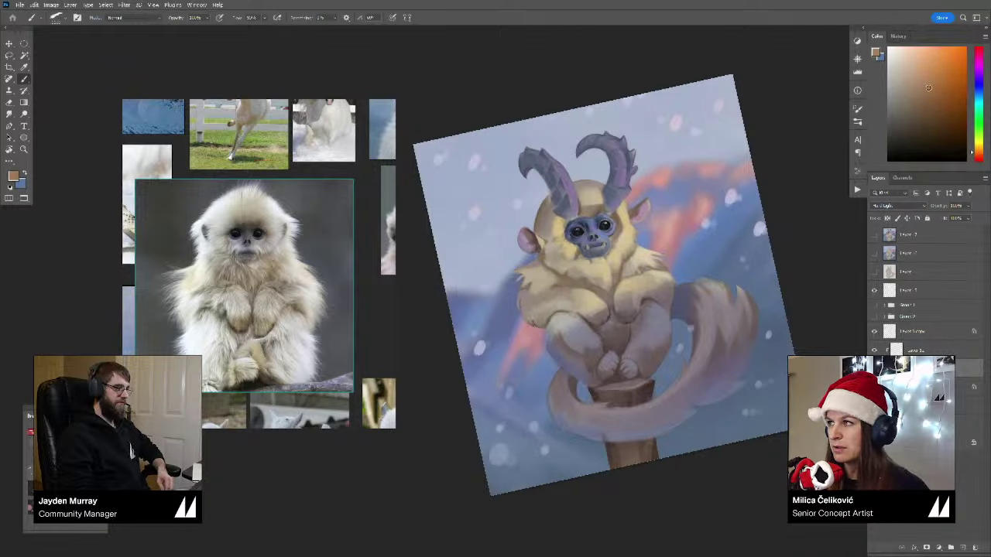
pyautogui.click(931, 86)
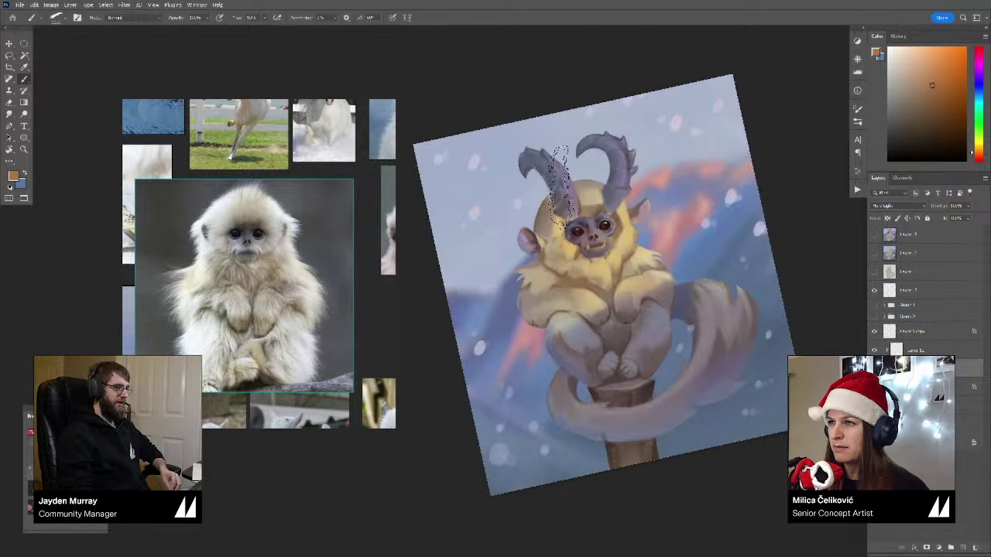
pyautogui.press('z')
pyautogui.moveTo(550, 217); pyautogui.dragTo(514, 204)
pyautogui.press('r')
pyautogui.moveTo(678, 225); pyautogui.dragTo(688, 265)
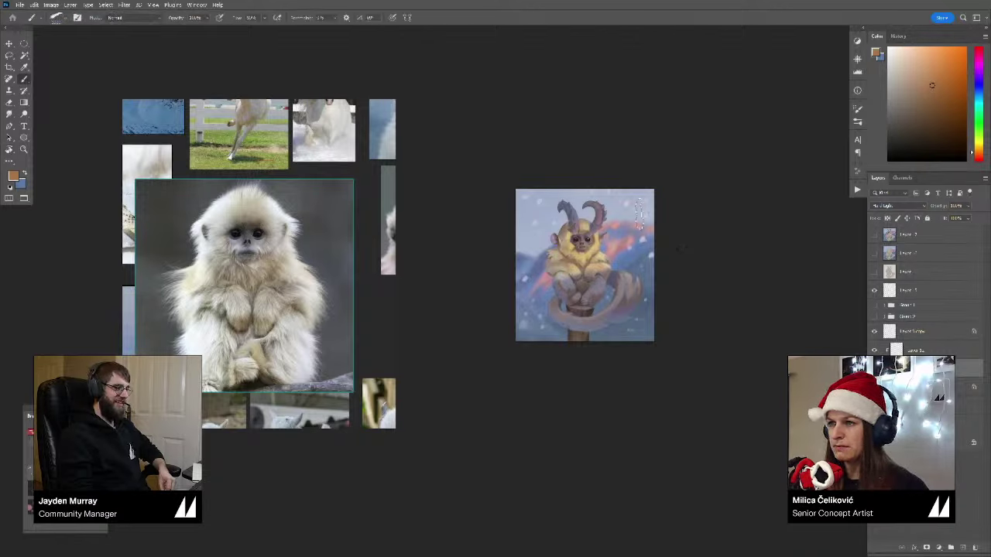
# Step: Flip the canvas horizontally to check the colour glazes, and move in close on the creature
pyautogui.hotkey('ctrl', 'shift', 'h')
pyautogui.press('z')
pyautogui.moveTo(604, 259)
pyautogui.mouseDown()
pyautogui.moveTo(575, 286)
pyautogui.moveTo(617, 263)
pyautogui.mouseUp()
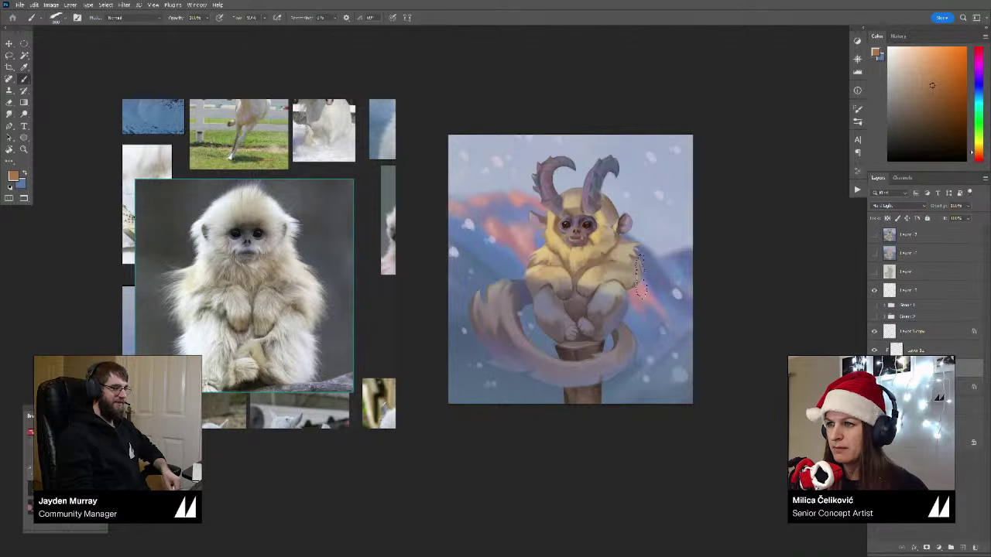
pyautogui.press('z')
pyautogui.moveTo(590, 274); pyautogui.dragTo(615, 272)
pyautogui.moveTo(579, 215); pyautogui.dragTo(564, 215)
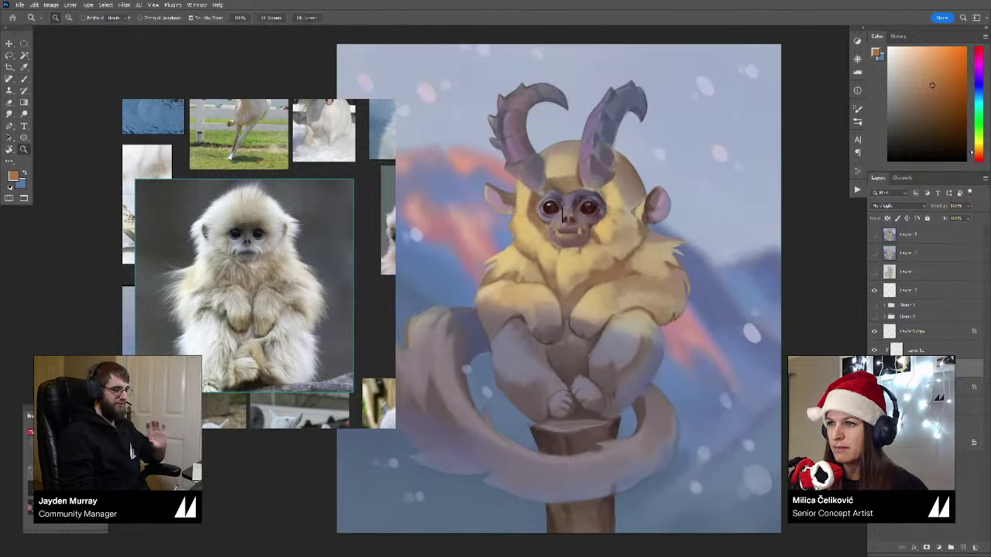
# Step: Erase the orange glaze from the blue face, eyes and horns
pyautogui.press('b')
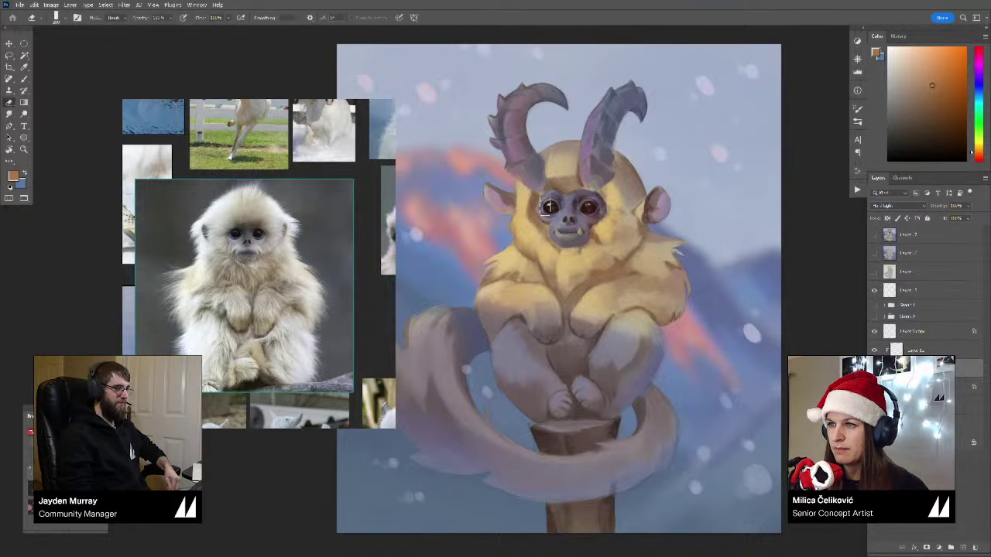
pyautogui.moveTo(576, 217); pyautogui.dragTo(573, 229)
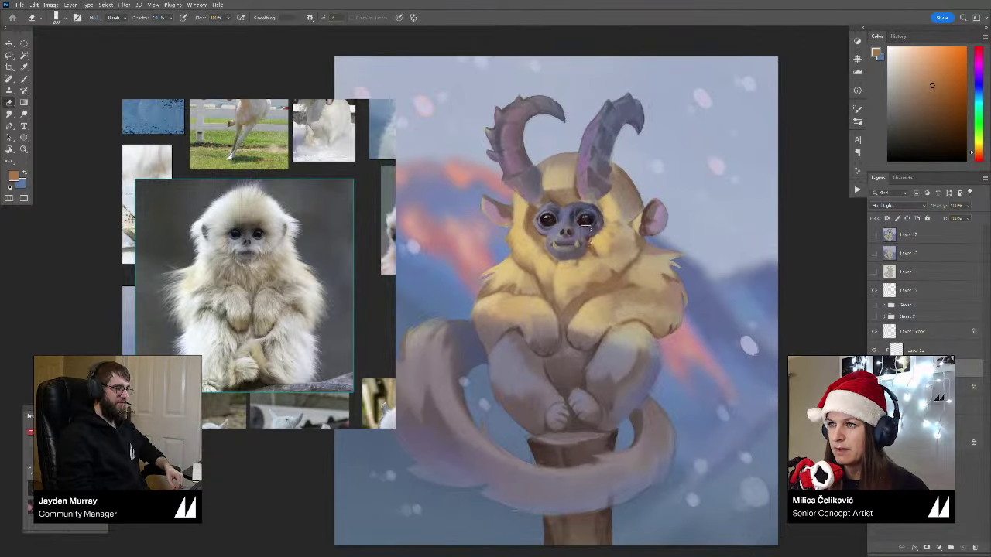
pyautogui.scroll(1, 546, 209)
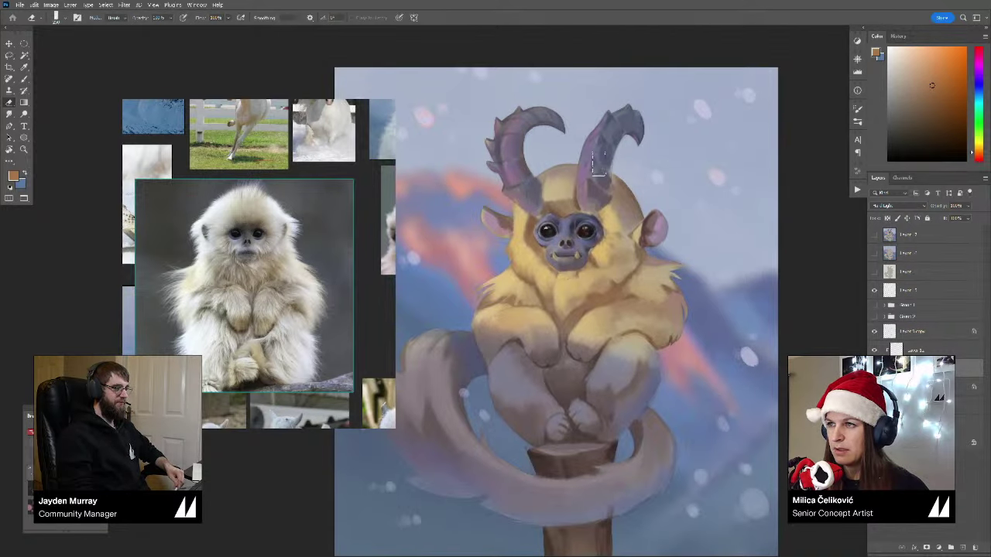
pyautogui.moveTo(604, 203); pyautogui.dragTo(598, 190)
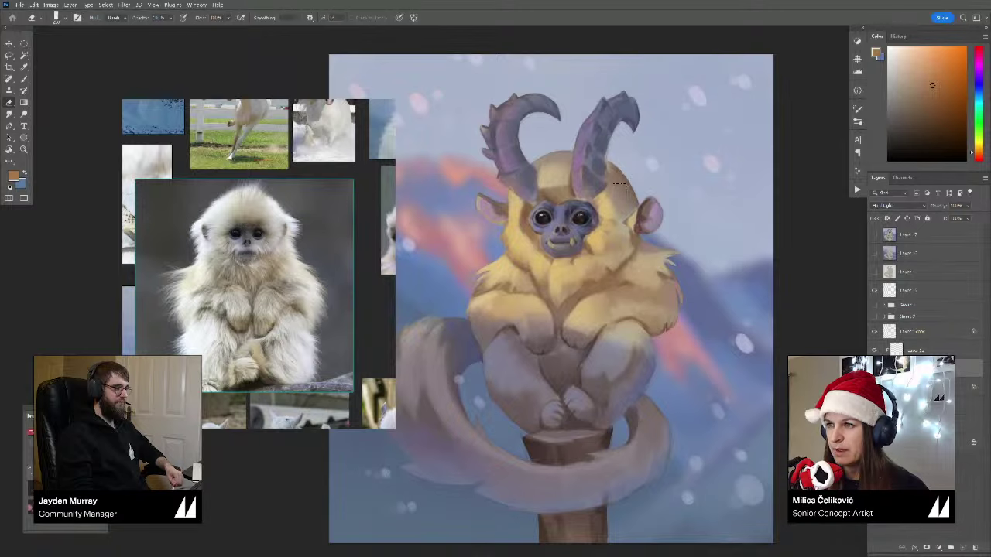
pyautogui.moveTo(621, 244); pyautogui.dragTo(619, 241)
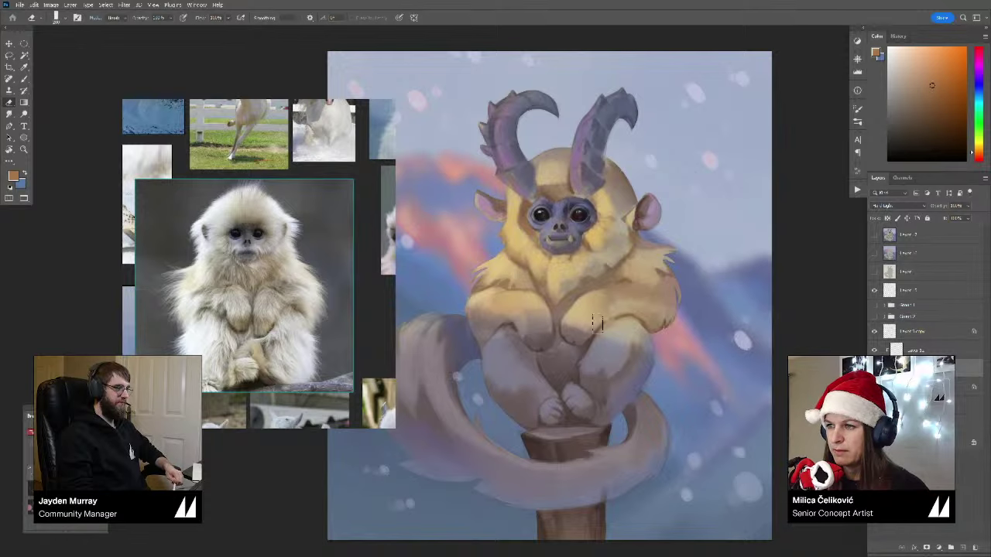
# Step: Clean up the glaze around the ears and face with a smaller eraser
pyautogui.moveTo(548, 312); pyautogui.dragTo(579, 319)
pyautogui.moveTo(583, 283); pyautogui.dragTo(569, 294)
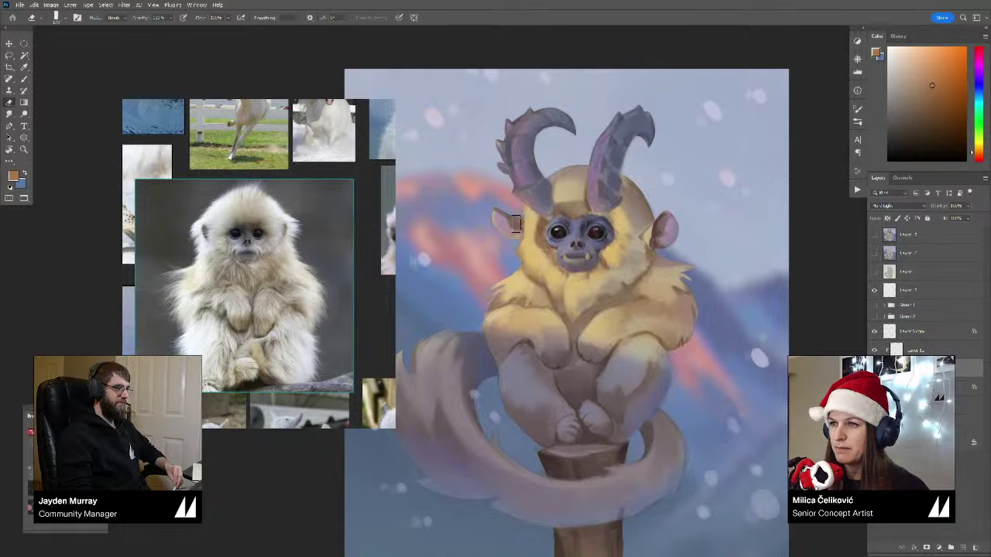
pyautogui.press('[')
pyautogui.press('[')
pyautogui.press('[')
pyautogui.press('[')
pyautogui.press('[')
pyautogui.press('[')
pyautogui.moveTo(634, 234); pyautogui.dragTo(623, 236)
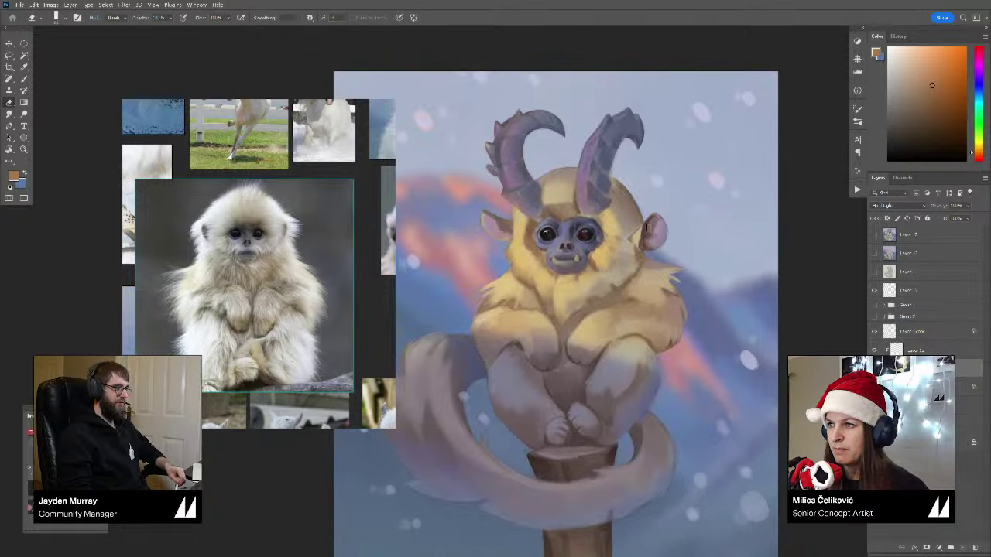
# Step: Hide and reshow the Hard Light layer to compare the creature with and without the glazes
pyautogui.click(875, 369)
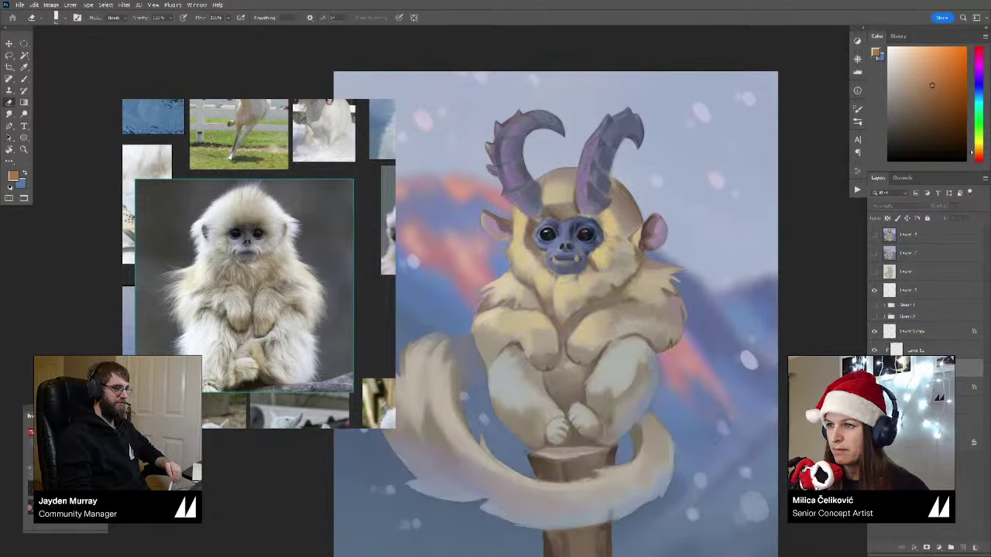
pyautogui.click(875, 369)
pyautogui.hotkey('ctrl', 'space')
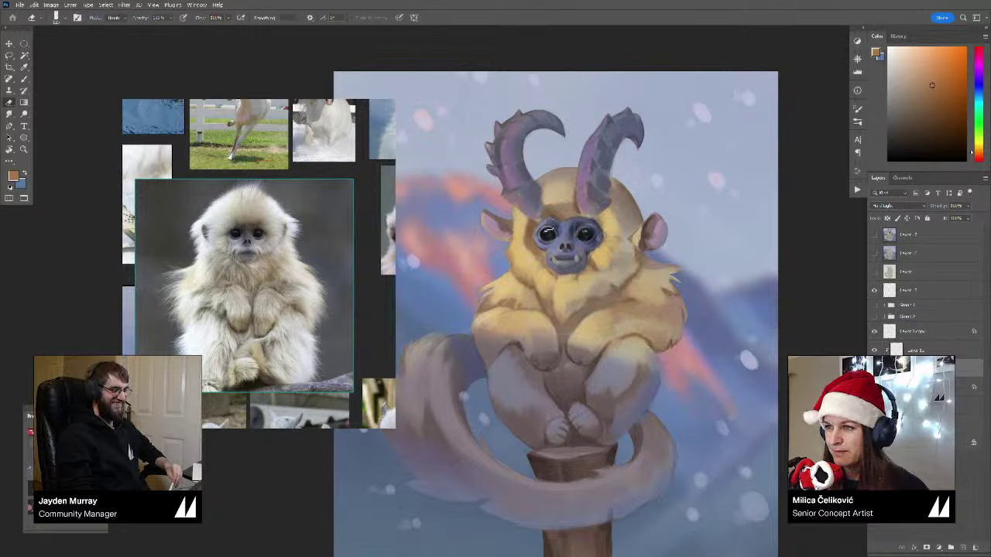
# Step: Glaze the creature's outer shoulder and arm on the Hard Light layer with a muted blue-violet
pyautogui.press('z')
pyautogui.moveTo(558, 257)
pyautogui.mouseDown()
pyautogui.moveTo(492, 253)
pyautogui.moveTo(512, 255)
pyautogui.mouseUp()
pyautogui.click(554, 233)
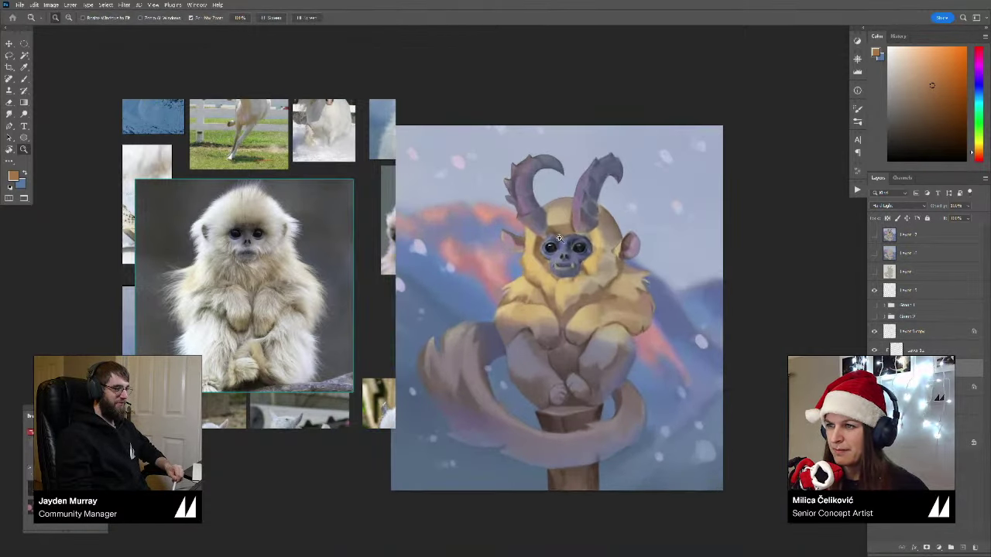
pyautogui.press('e')
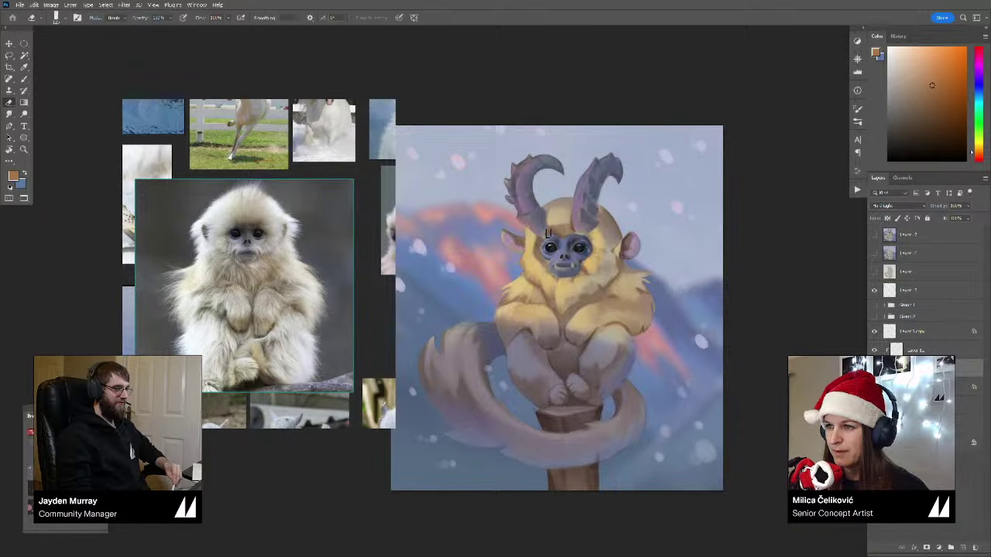
pyautogui.scroll(-1, 600, 257)
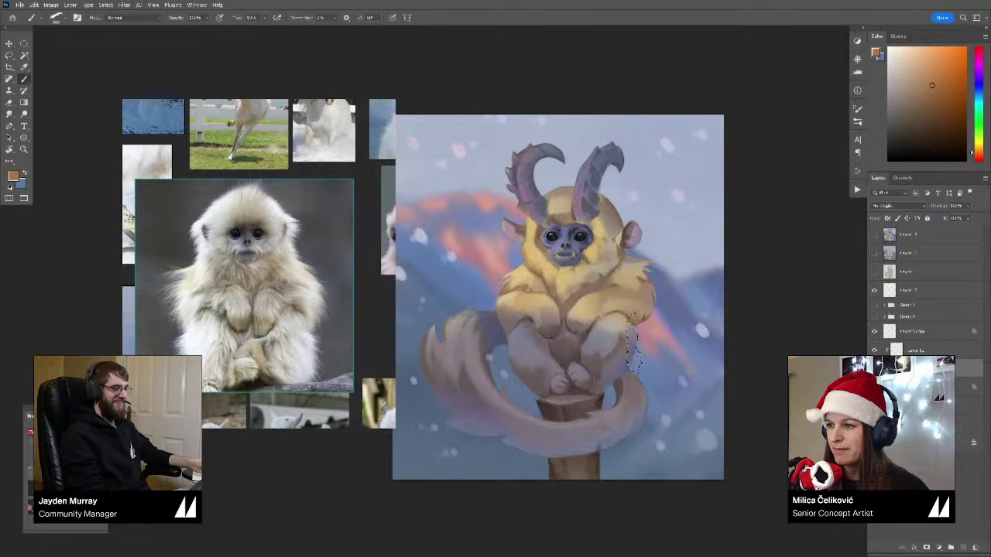
pyautogui.hotkey('ctrl', 'd')
pyautogui.click(977, 100)
pyautogui.moveTo(978, 99); pyautogui.dragTo(978, 96)
pyautogui.moveTo(929, 103); pyautogui.dragTo(905, 110)
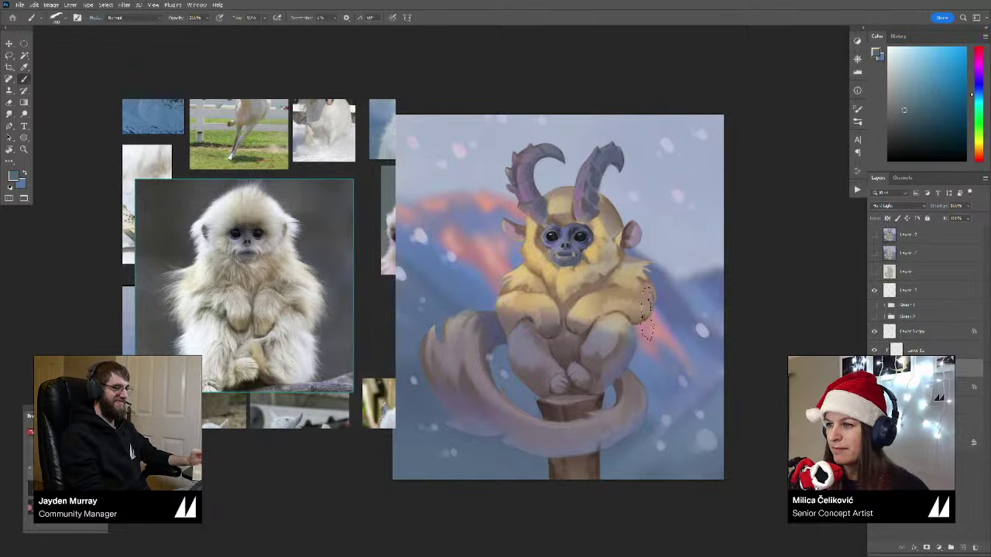
pyautogui.moveTo(655, 298); pyautogui.dragTo(640, 316)
pyautogui.hotkey('ctrl', 'z')
pyautogui.click(977, 81)
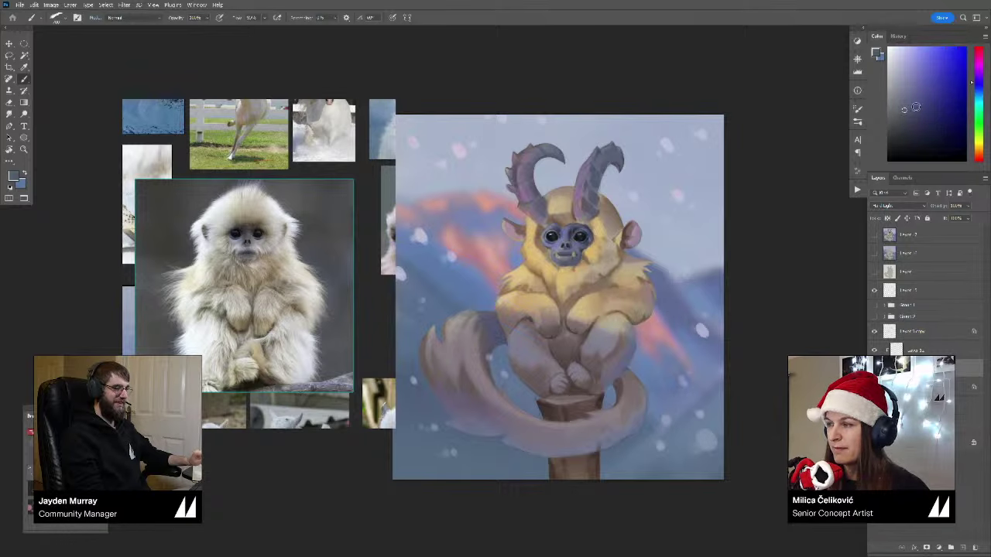
pyautogui.moveTo(652, 274)
pyautogui.mouseDown()
pyautogui.moveTo(650, 319)
pyautogui.moveTo(628, 311)
pyautogui.mouseUp()
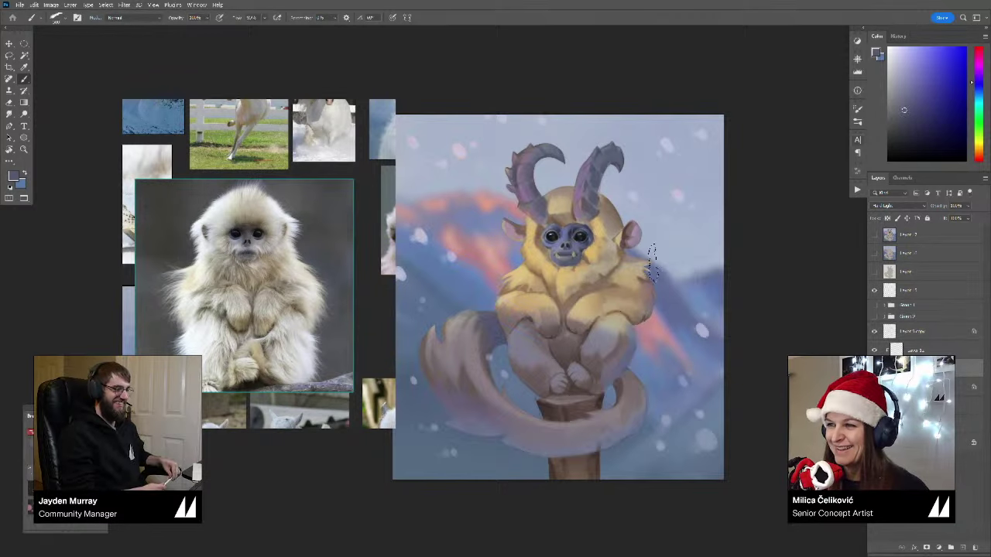
# Step: Toggle the glaze layer off and on twice to judge its effect on the whole composition
pyautogui.press('z')
pyautogui.moveTo(654, 278)
pyautogui.mouseDown()
pyautogui.moveTo(619, 308)
pyautogui.moveTo(655, 300)
pyautogui.mouseUp()
pyautogui.moveTo(642, 318); pyautogui.dragTo(642, 291)
pyautogui.moveTo(597, 288); pyautogui.dragTo(589, 293)
pyautogui.press('b')
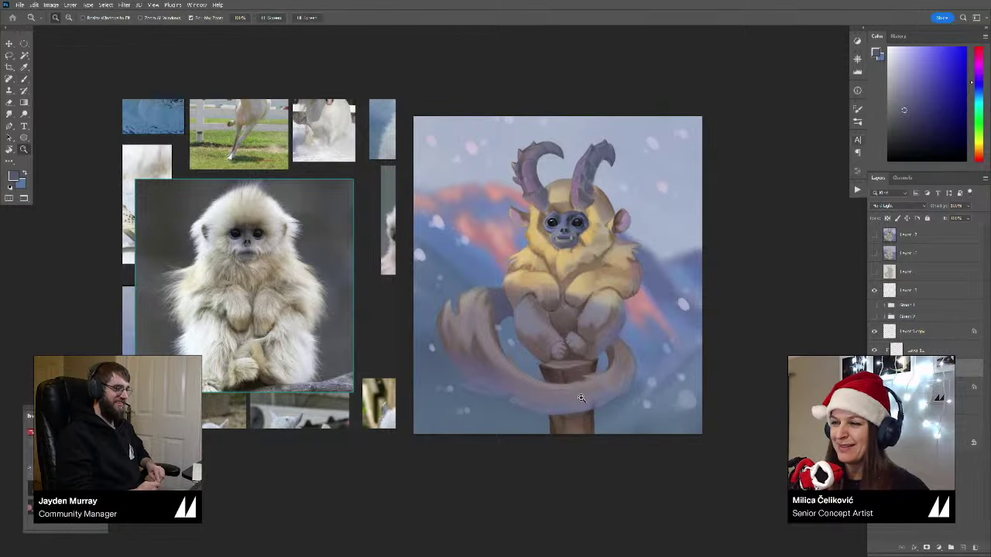
pyautogui.scroll(-5, 610, 414)
pyautogui.scroll(4, 562, 413)
pyautogui.click(874, 368)
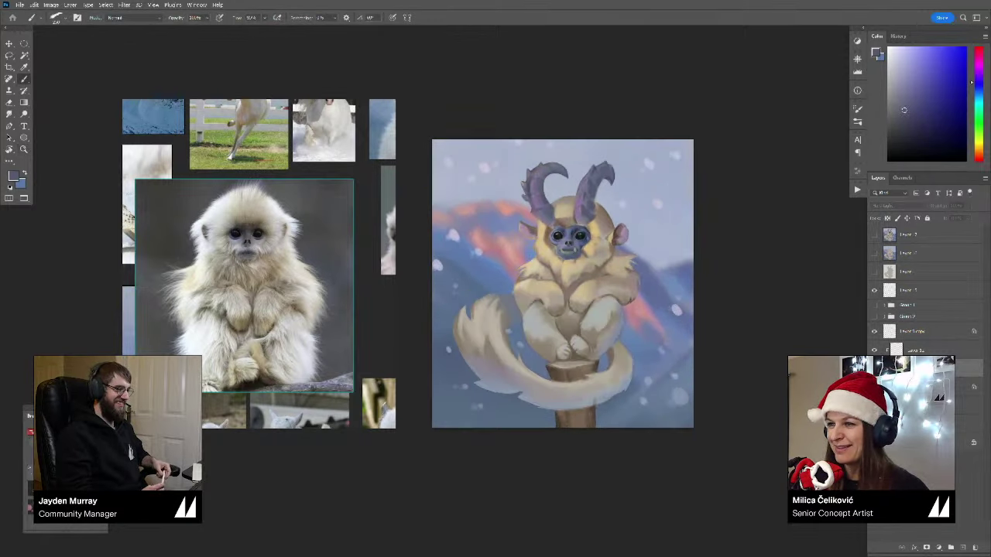
pyautogui.click(874, 368)
pyautogui.click(874, 369)
pyautogui.click(874, 369)
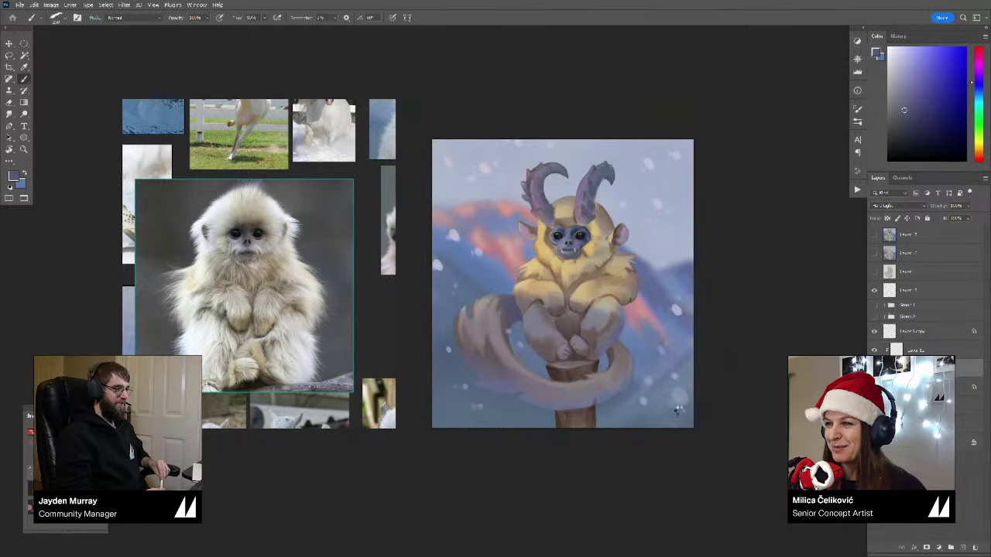
# Step: Flip the canvas horizontally to check the glazed creature in mirror view
pyautogui.hotkey('ctrl', 'shift', 'h')
pyautogui.press('z')
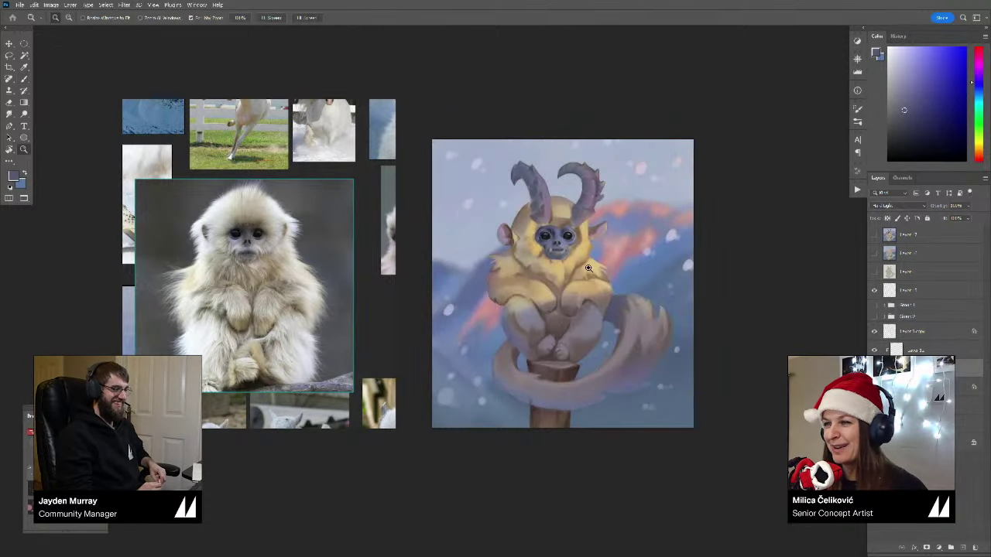
pyautogui.moveTo(595, 268); pyautogui.dragTo(568, 348)
# Step: Compare the painting with and without the Hard Light layer, both in a greyscale proof and in colour
pyautogui.hotkey('ctrl', 'y')
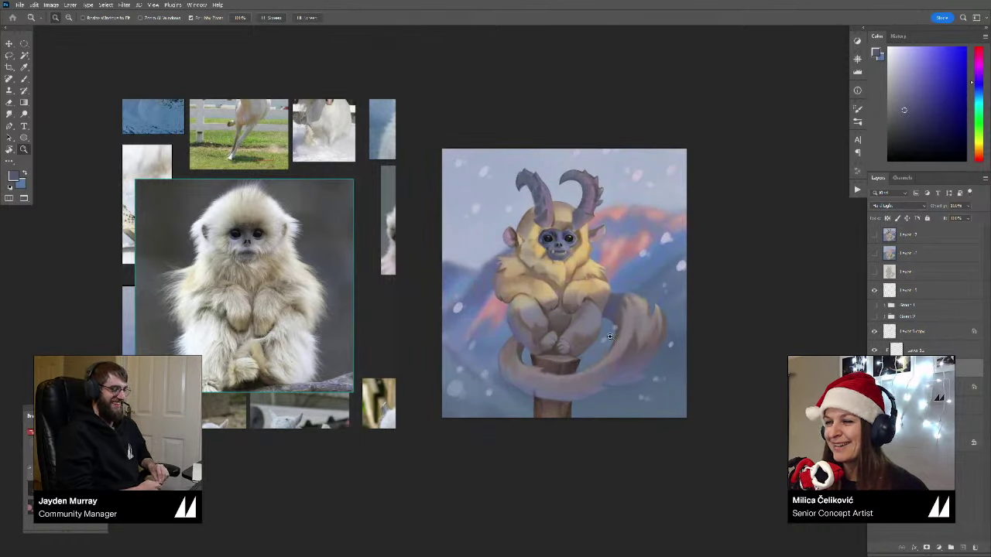
pyautogui.hotkey('ctrl', 'y')
pyautogui.click(874, 368)
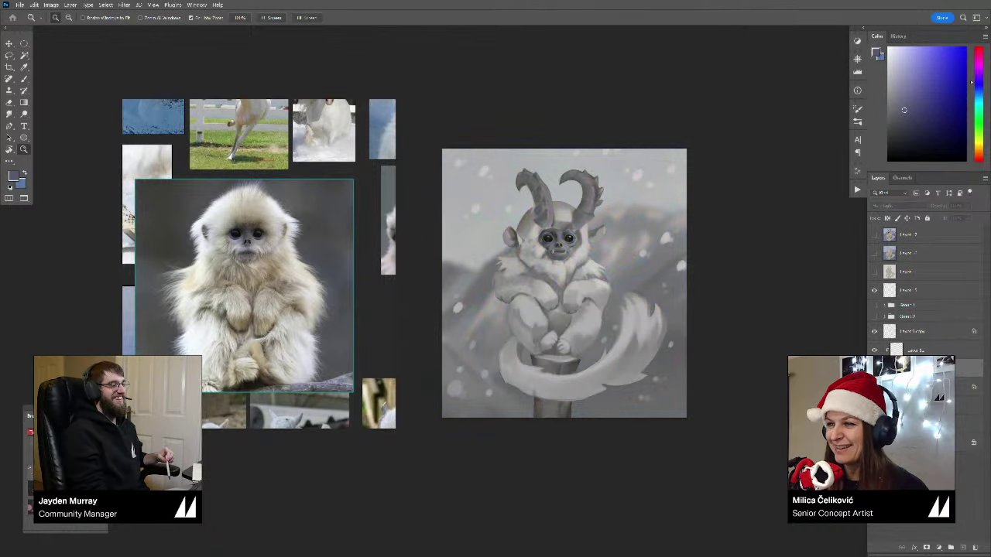
pyautogui.click(874, 369)
pyautogui.hotkey('ctrl', 'y')
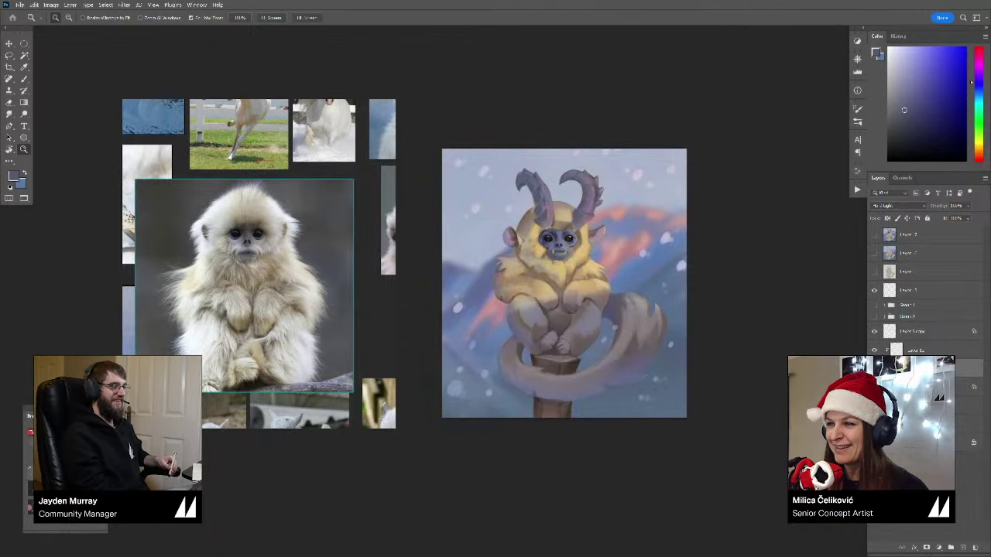
pyautogui.click(874, 368)
pyautogui.click(874, 369)
# Step: Merge the Hard Light glaze into the creature layer and add a merged copy of the whole painting as the top layer
pyautogui.moveTo(606, 323); pyautogui.dragTo(590, 379)
pyautogui.click(600, 319)
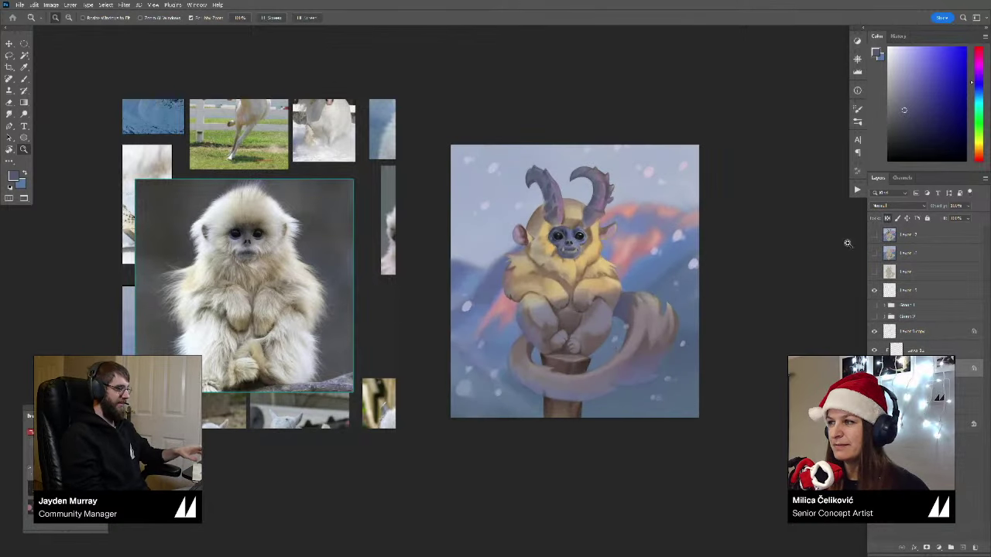
pyautogui.click(874, 235)
pyautogui.click(874, 235)
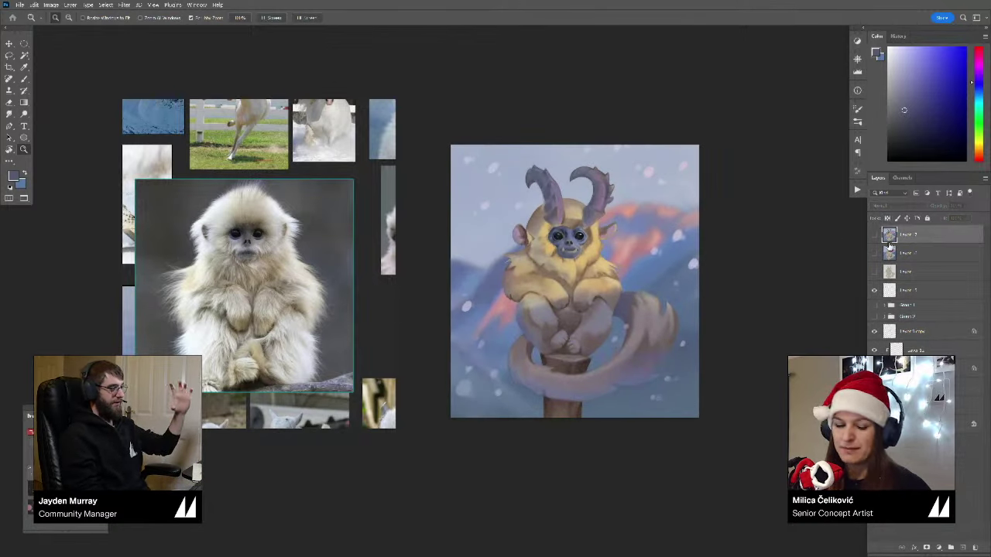
pyautogui.hotkey('ctrl', 'a')
pyautogui.hotkey('ctrl', 'j')
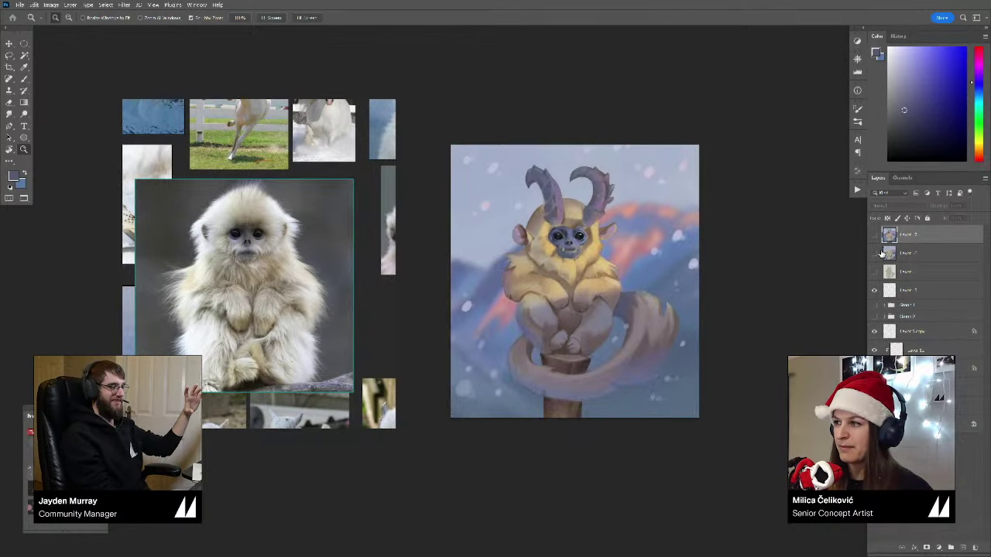
# Step: Compare the new merged copy with the previous version by toggling their visibility, and hide both
pyautogui.click(874, 236)
pyautogui.click(875, 236)
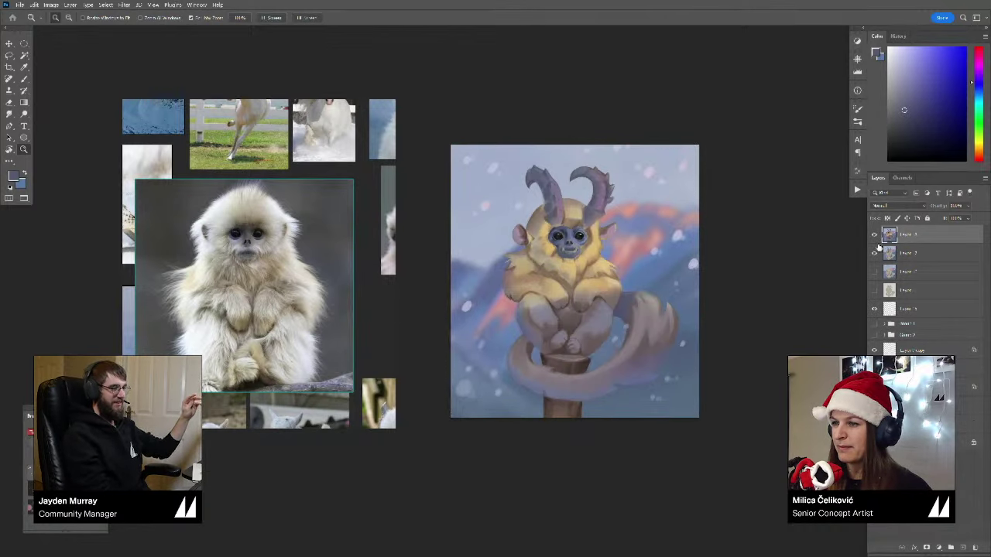
pyautogui.click(875, 239)
pyautogui.click(876, 242)
# Step: Add a new layer above the creature layer and move in close on the creature with the Brush ready
pyautogui.click(915, 387)
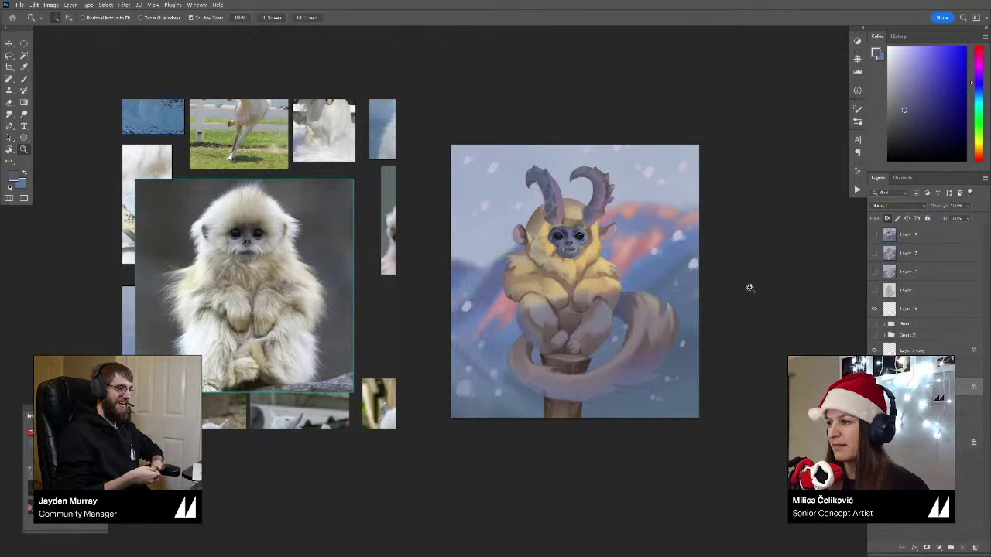
pyautogui.hotkey('ctrl', 'shift', 'alt', 'n')
pyautogui.moveTo(775, 341); pyautogui.dragTo(758, 319)
pyautogui.press('b')
pyautogui.moveTo(547, 251)
pyautogui.mouseDown()
pyautogui.moveTo(565, 257)
pyautogui.moveTo(570, 298)
pyautogui.mouseUp()
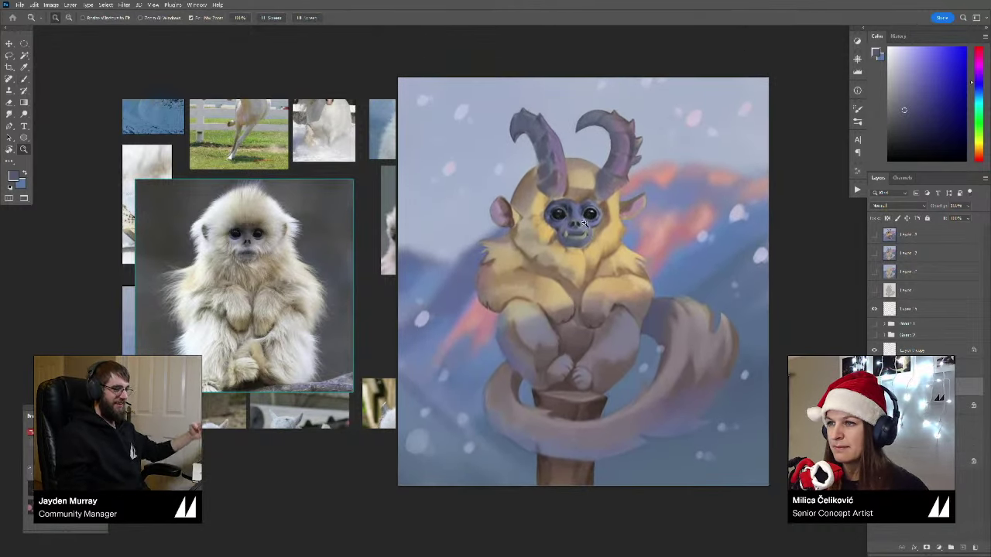
# Step: Sample a blue tone from the creature's face, lighten it to pale lavender, and dab it beside the mouth
pyautogui.moveTo(581, 219); pyautogui.dragTo(614, 235)
pyautogui.moveTo(585, 233); pyautogui.dragTo(587, 258)
pyautogui.keyDown('alt'); pyautogui.click(595, 217); pyautogui.keyUp('alt')
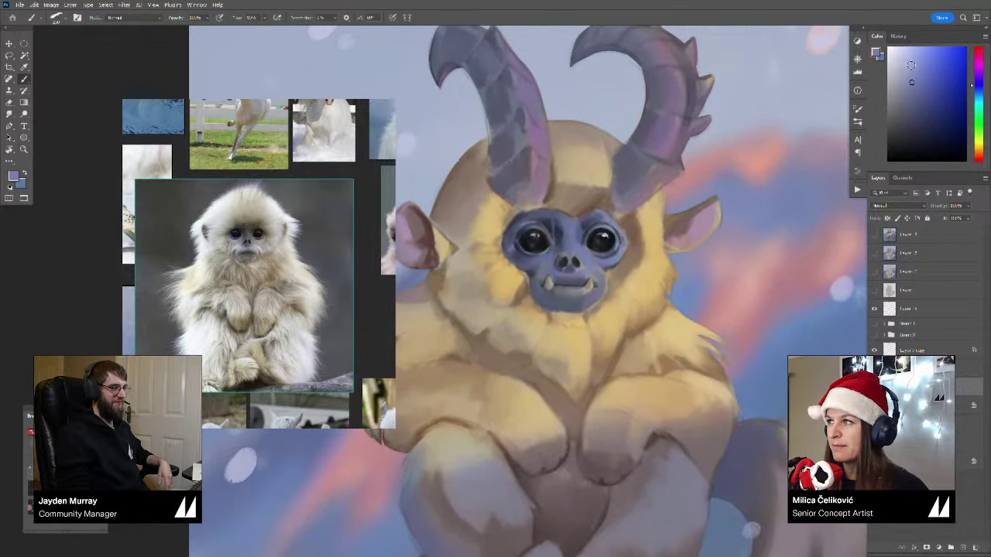
pyautogui.click(909, 60)
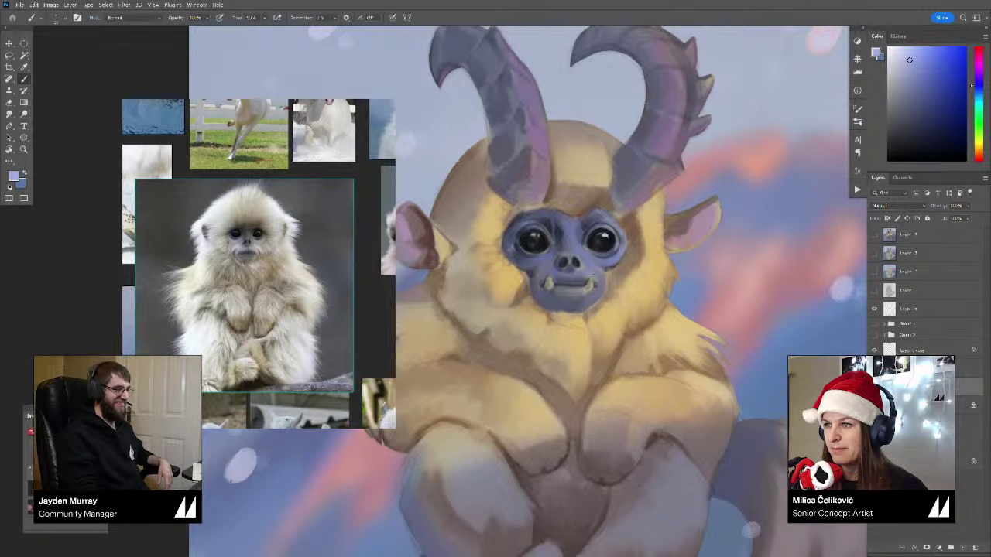
pyautogui.moveTo(592, 279); pyautogui.dragTo(588, 275)
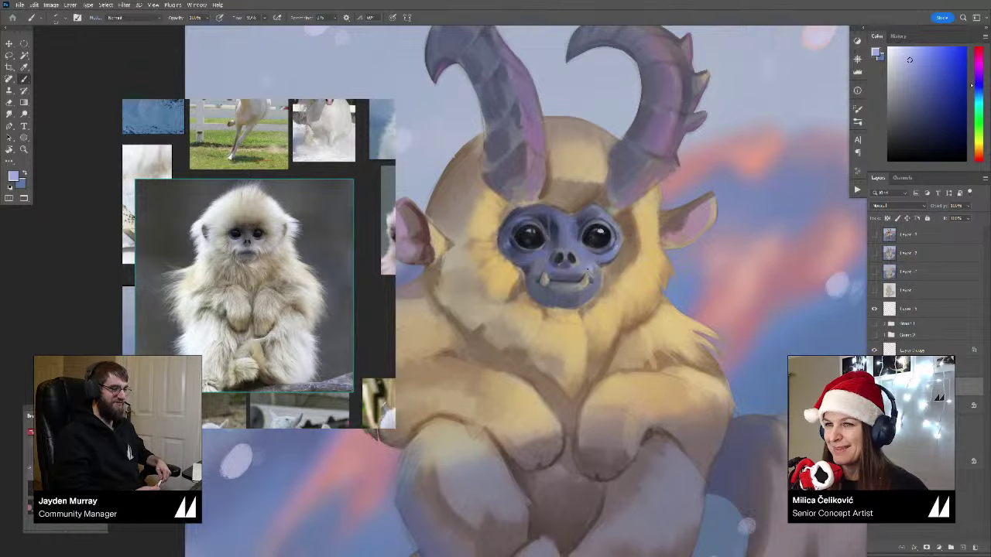
# Step: Enlarge the monkey reference around its face and paint a pale highlight on the creature's nose bridge with sampled blues
pyautogui.scroll(5, 254, 232)
pyautogui.press('z')
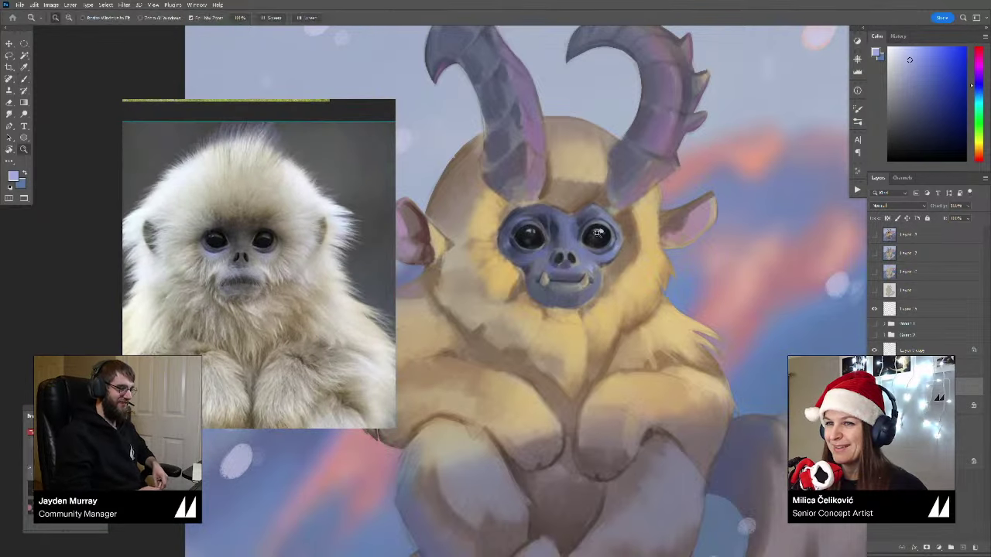
pyautogui.moveTo(596, 248); pyautogui.dragTo(570, 264)
pyautogui.press('b')
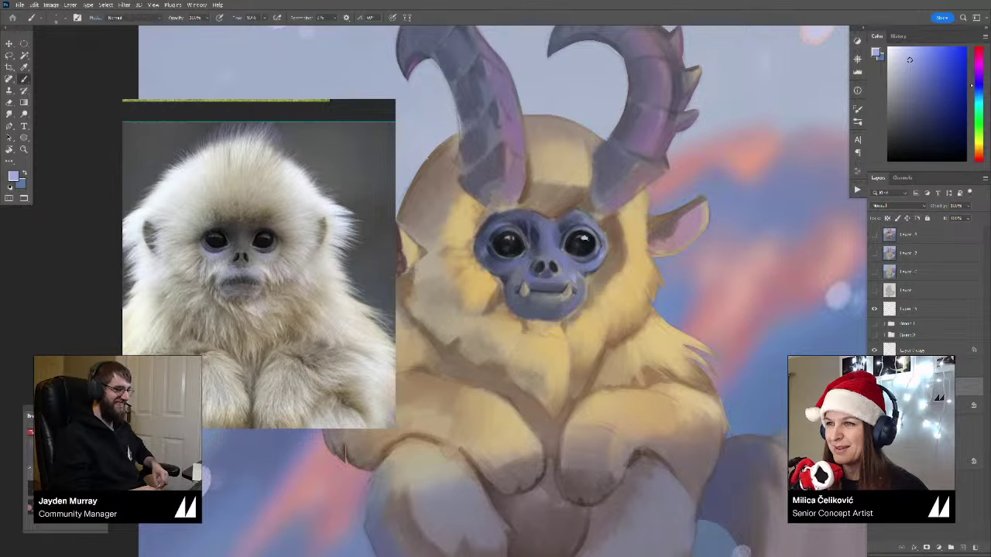
pyautogui.press('e')
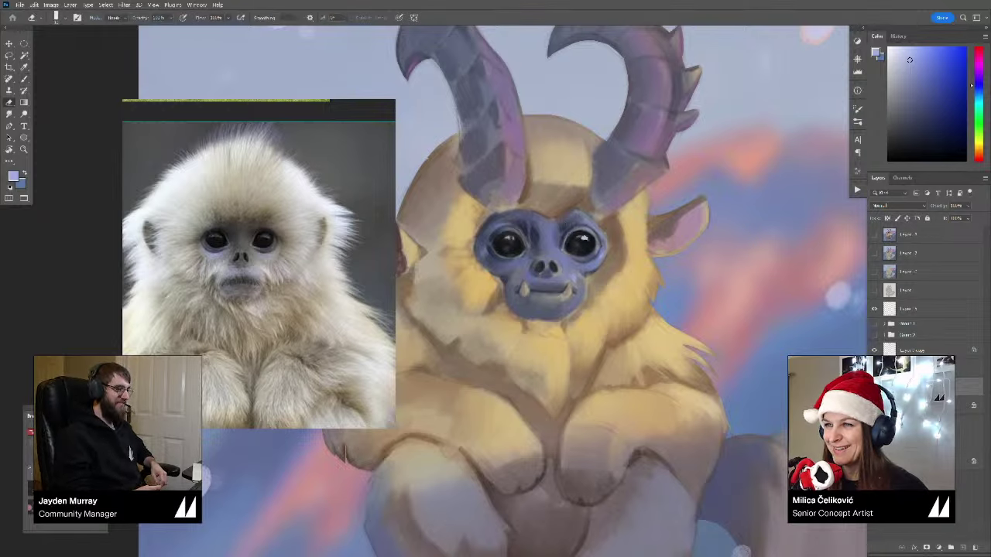
pyautogui.press('b')
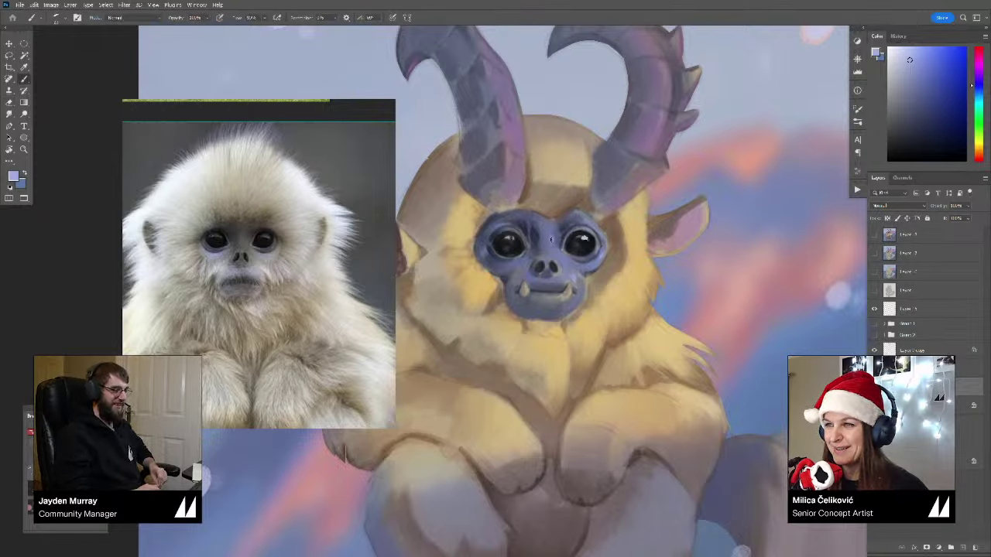
pyautogui.keyDown('alt'); pyautogui.click(555, 237); pyautogui.keyUp('alt')
pyautogui.moveTo(552, 240)
pyautogui.mouseDown()
pyautogui.moveTo(559, 233)
pyautogui.moveTo(550, 237)
pyautogui.mouseUp()
pyautogui.keyDown('alt'); pyautogui.click(553, 232); pyautogui.keyUp('alt')
pyautogui.keyDown('alt'); pyautogui.click(554, 244); pyautogui.keyUp('alt')
pyautogui.keyDown('alt'); pyautogui.click(555, 237); pyautogui.keyUp('alt')
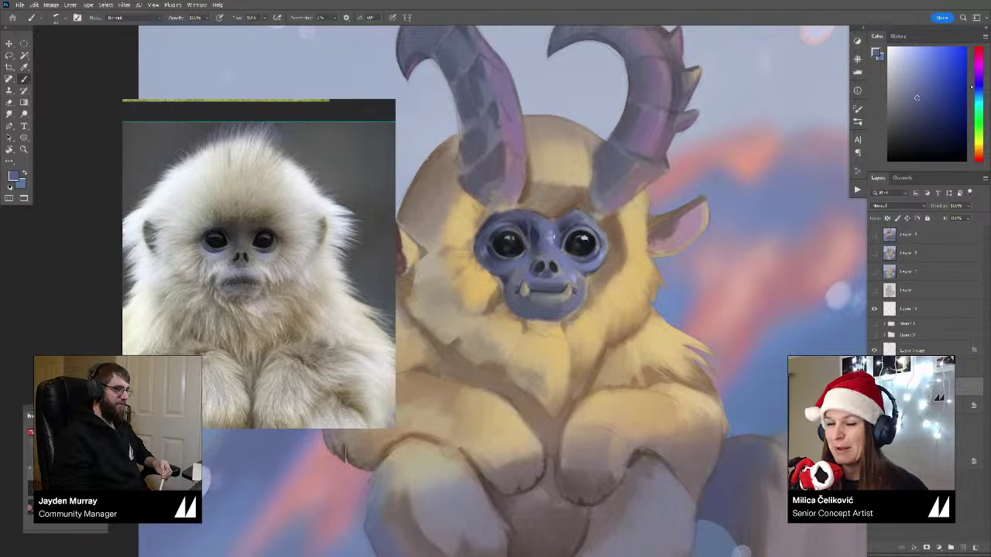
# Step: Blend the highlight between the eyes up into the brow using light and mid blues sampled from the face
pyautogui.keyDown('alt'); pyautogui.click(553, 232); pyautogui.keyUp('alt')
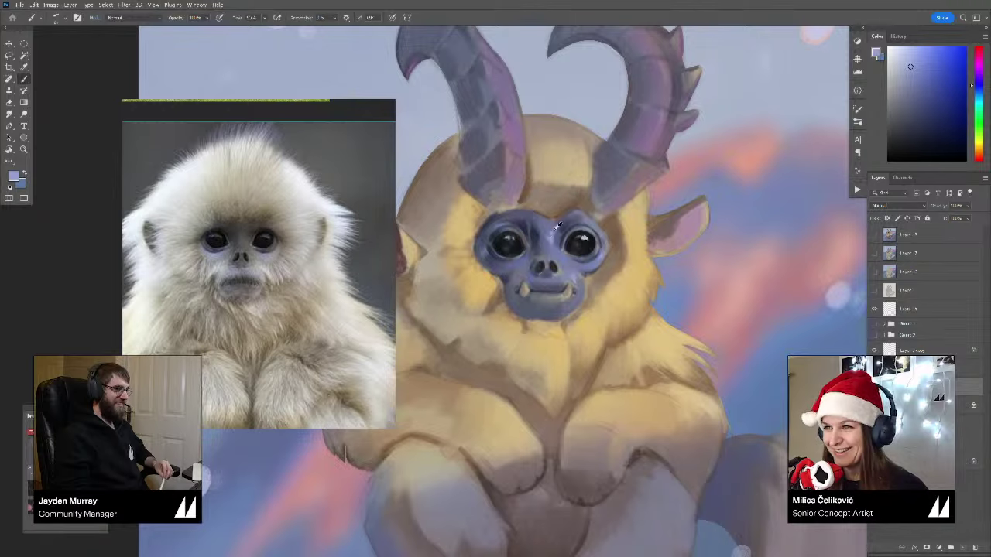
pyautogui.keyDown('alt'); pyautogui.click(556, 226); pyautogui.keyUp('alt')
pyautogui.keyDown('alt'); pyautogui.click(553, 222); pyautogui.keyUp('alt')
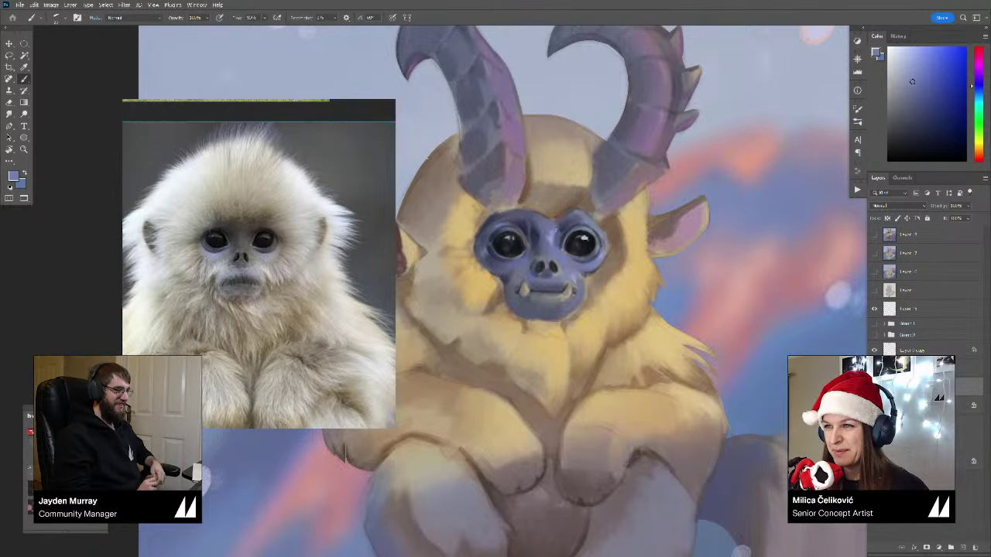
pyautogui.keyDown('alt'); pyautogui.click(559, 229); pyautogui.keyUp('alt')
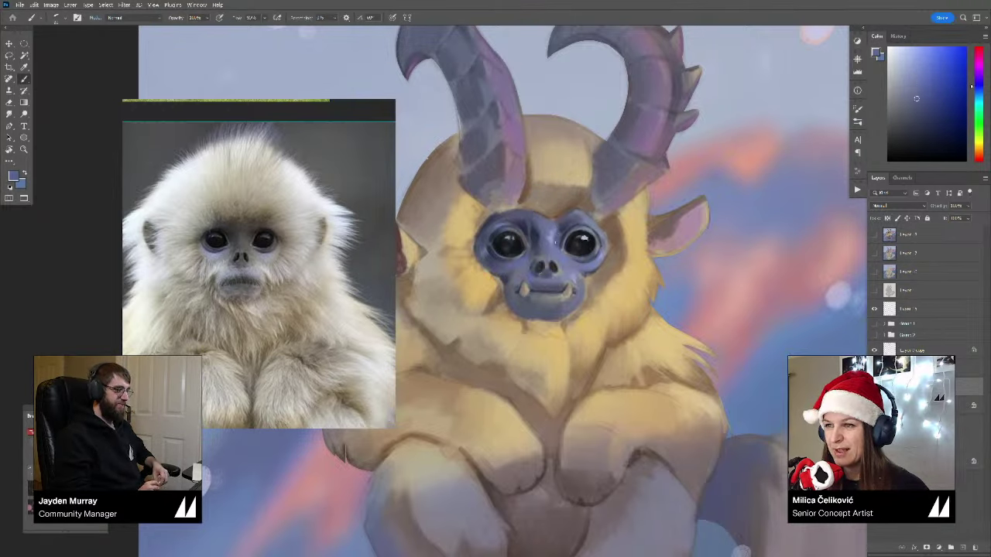
pyautogui.moveTo(574, 259); pyautogui.dragTo(577, 250)
pyautogui.keyDown('alt'); pyautogui.click(557, 231); pyautogui.keyUp('alt')
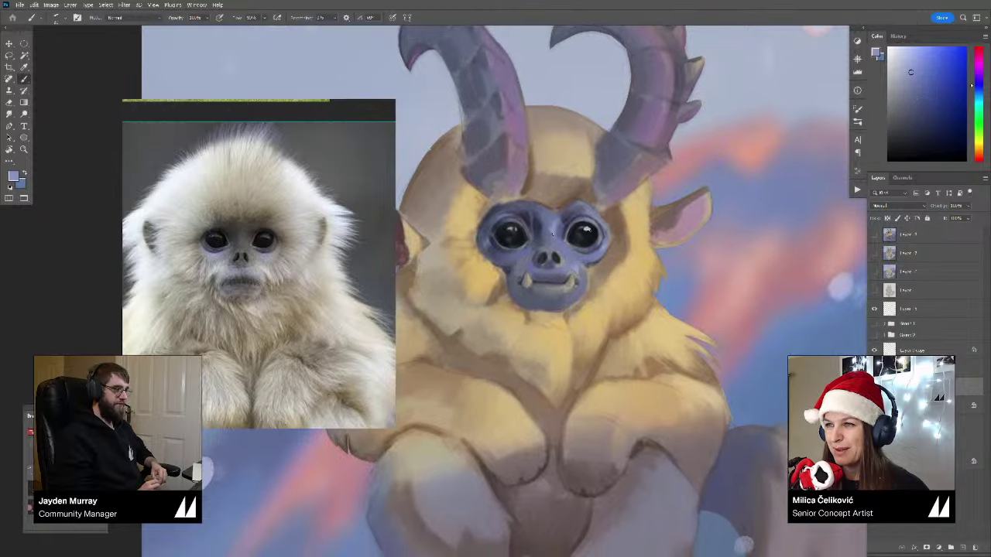
pyautogui.keyDown('alt'); pyautogui.click(556, 237); pyautogui.keyUp('alt')
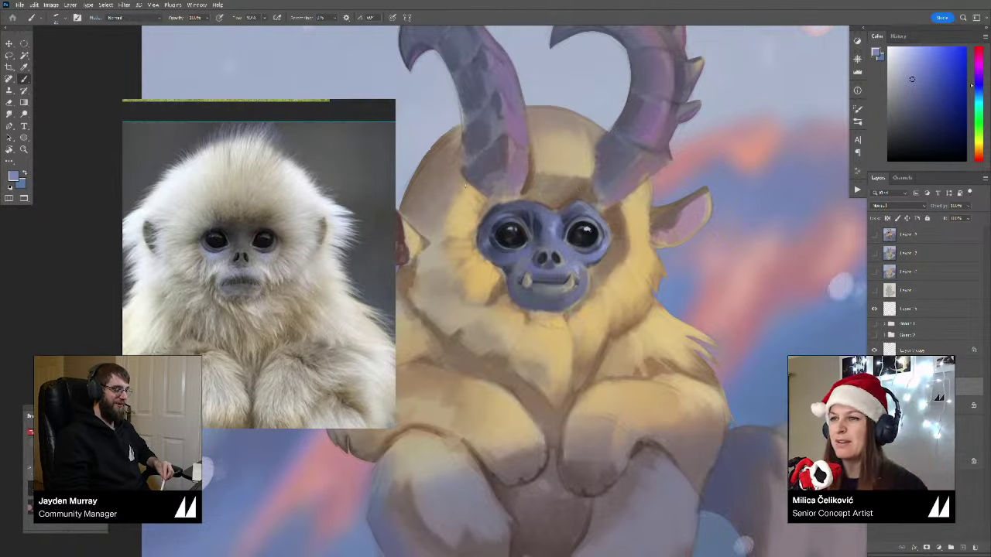
# Step: Repaint the creature's left-hand eyeball with sampled dark tones to tone down its bright reflection
pyautogui.scroll(3, 521, 241)
pyautogui.keyDown('alt'); pyautogui.click(523, 232); pyautogui.keyUp('alt')
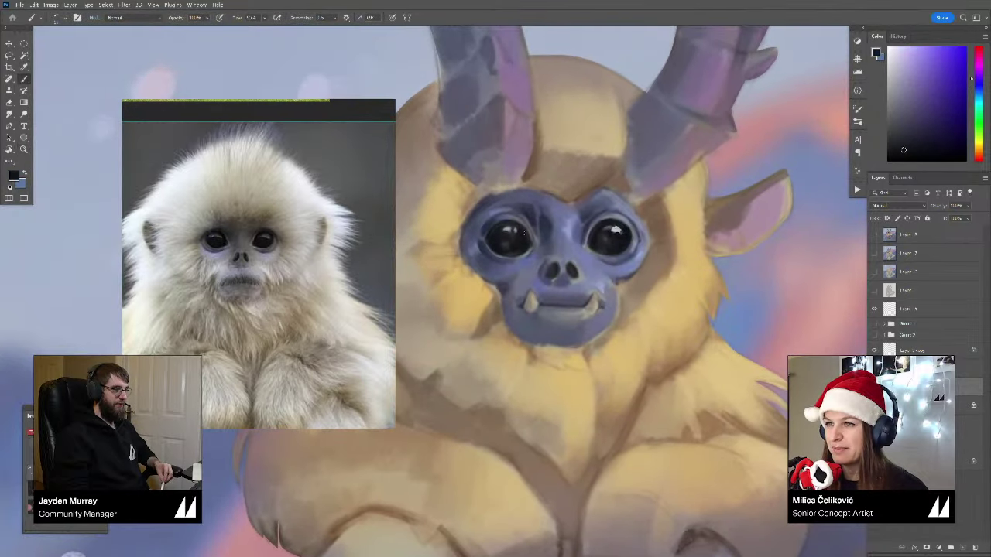
pyautogui.keyDown('alt'); pyautogui.click(497, 233); pyautogui.keyUp('alt')
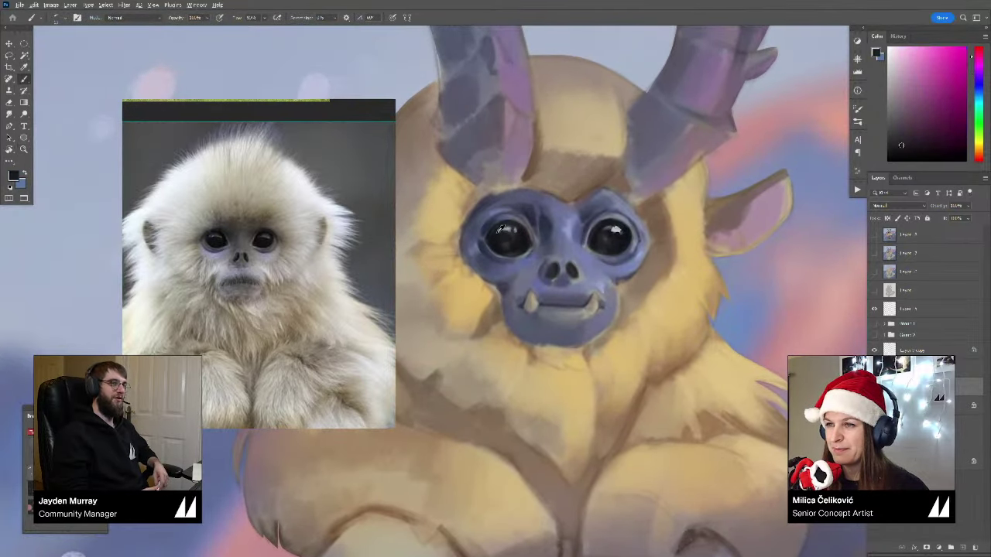
pyautogui.keyDown('alt'); pyautogui.click(508, 232); pyautogui.keyUp('alt')
pyautogui.keyDown('alt'); pyautogui.click(518, 229); pyautogui.keyUp('alt')
# Step: Paint a lighter grey-blue rim along the upper lid of the left-hand eye towards its inner corner
pyautogui.keyDown('alt'); pyautogui.click(516, 211); pyautogui.keyUp('alt')
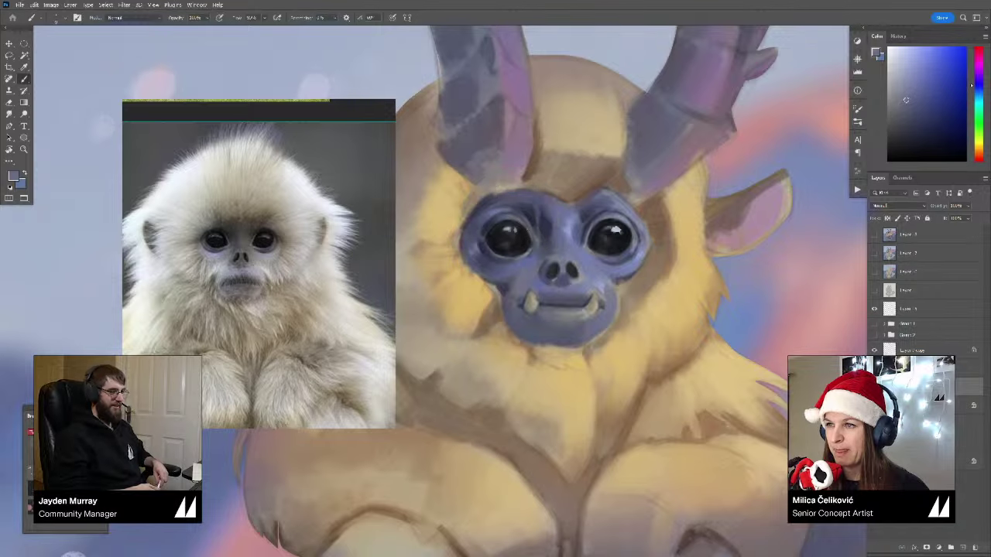
pyautogui.click(906, 82)
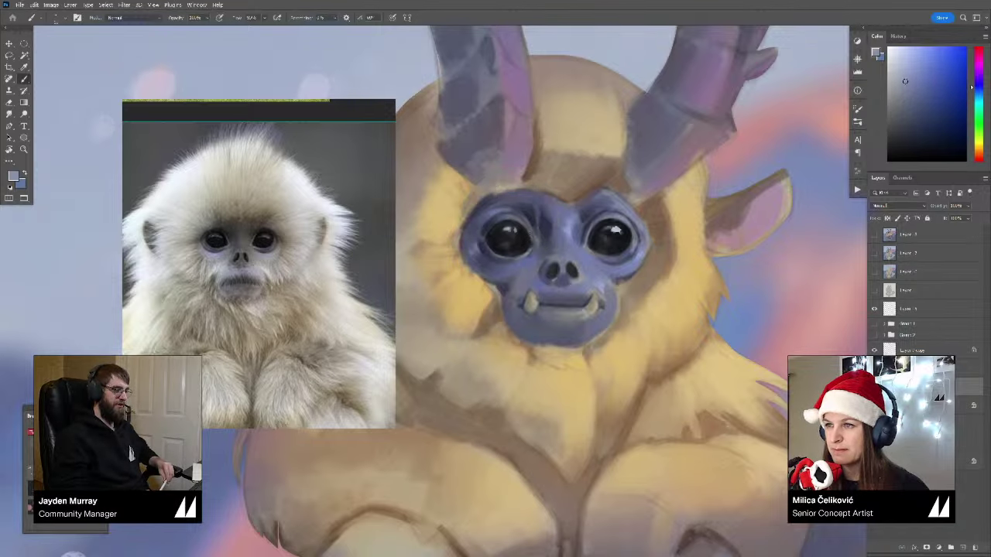
pyautogui.moveTo(518, 213); pyautogui.dragTo(532, 231)
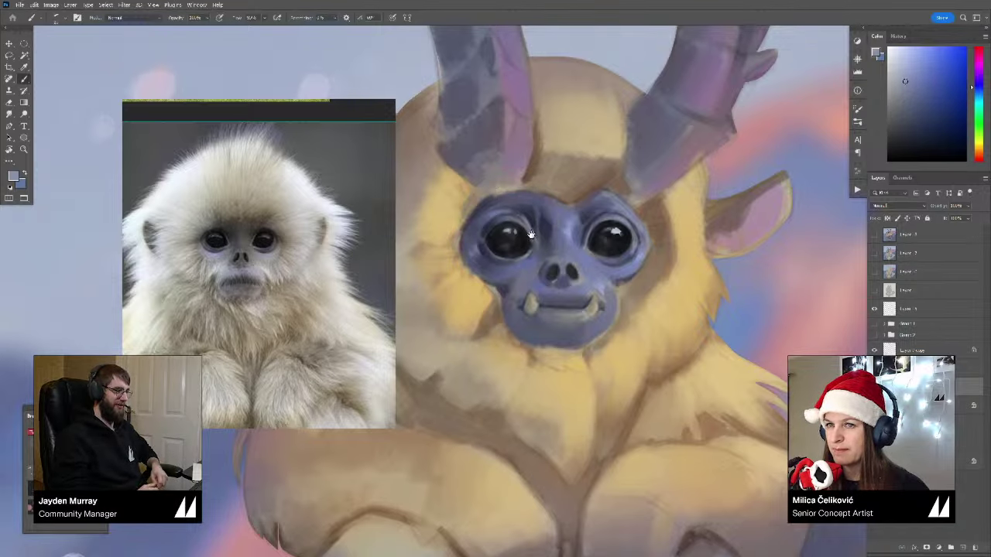
# Step: Refine the shading of the left-hand eye's lid and inner corner with dark and mid blues sampled around it
pyautogui.keyDown('alt'); pyautogui.click(517, 212); pyautogui.keyUp('alt')
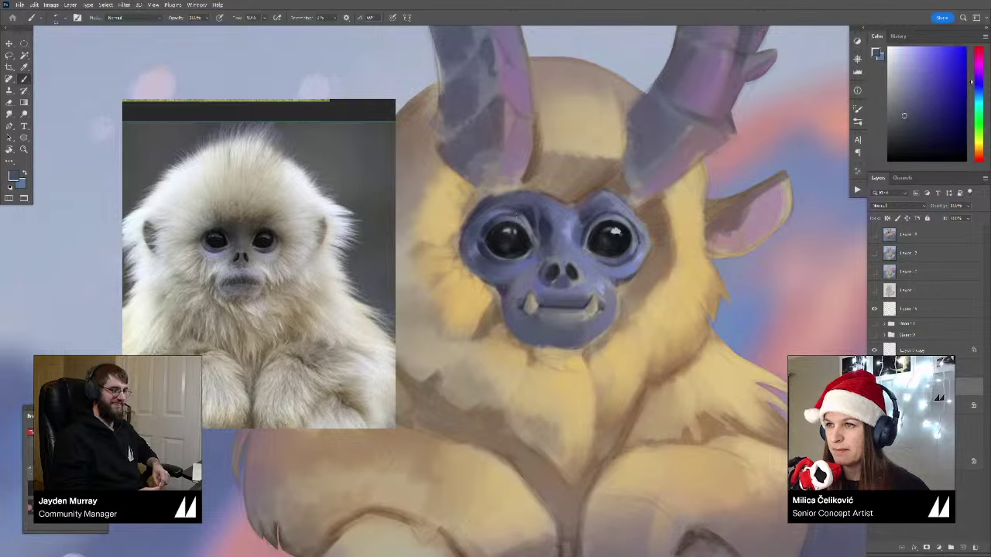
pyautogui.keyDown('alt'); pyautogui.click(543, 230); pyautogui.keyUp('alt')
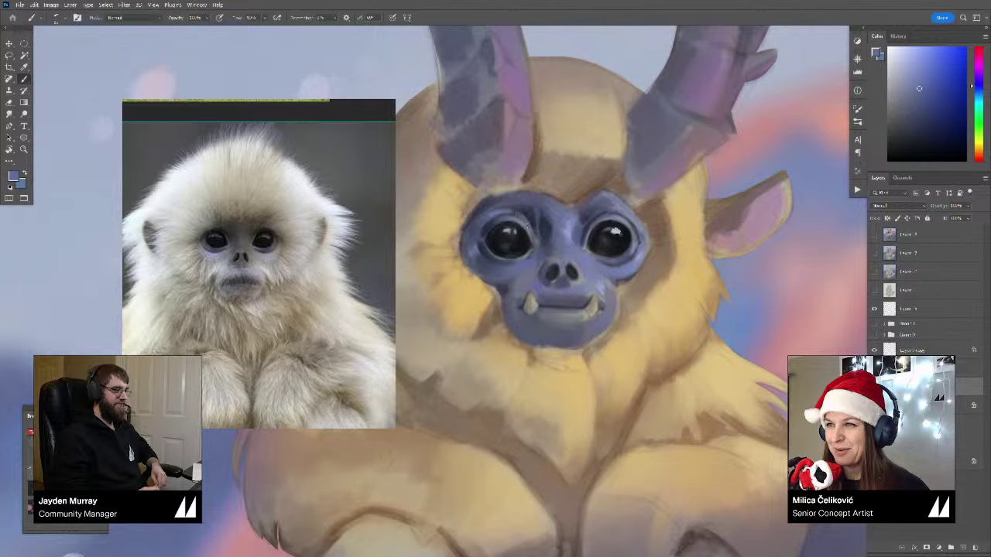
pyautogui.keyDown('alt'); pyautogui.click(534, 229); pyautogui.keyUp('alt')
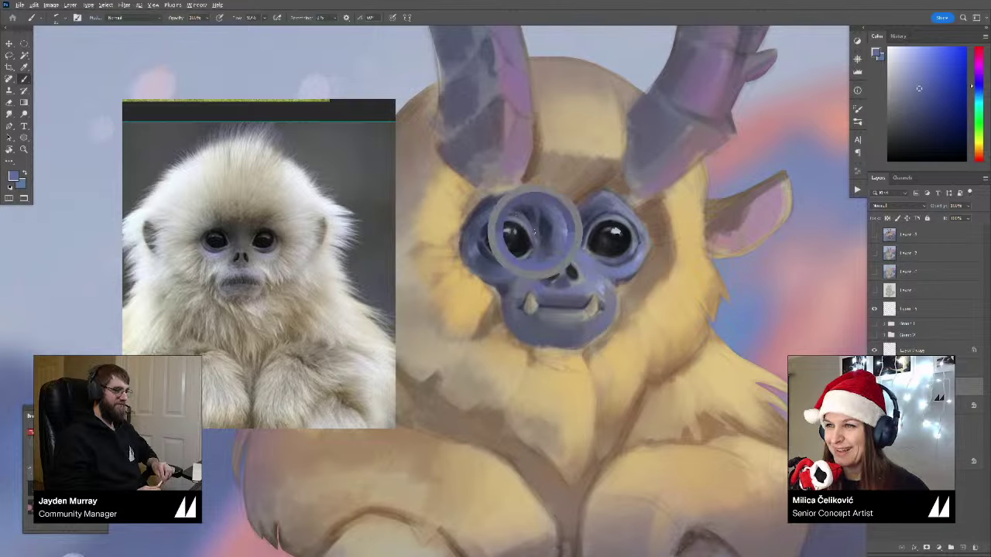
pyautogui.keyDown('alt'); pyautogui.click(529, 214); pyautogui.keyUp('alt')
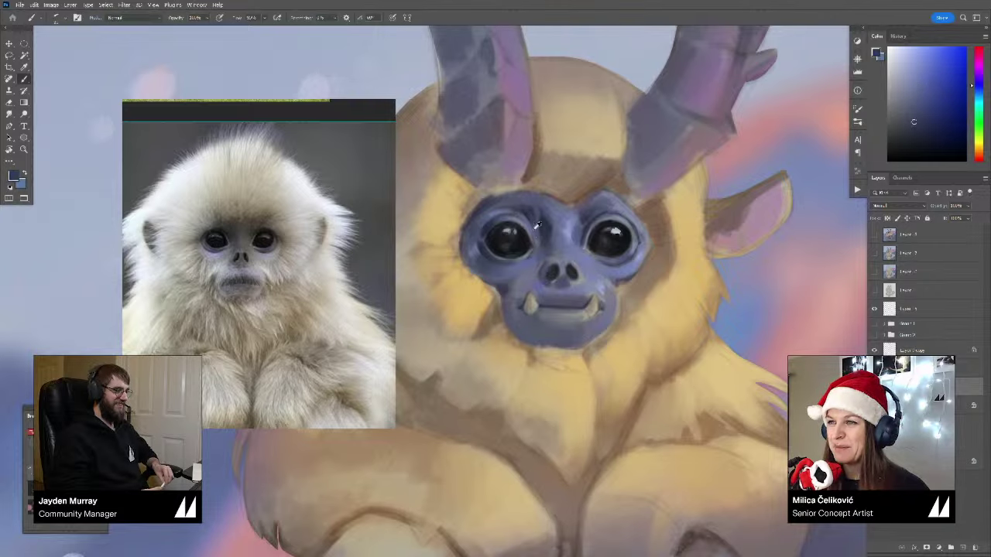
pyautogui.keyDown('alt'); pyautogui.click(535, 230); pyautogui.keyUp('alt')
# Step: Flip the canvas horizontally to check the whole painting, and touch up the brow with a blue sampled between the eyes
pyautogui.moveTo(557, 252); pyautogui.dragTo(536, 301)
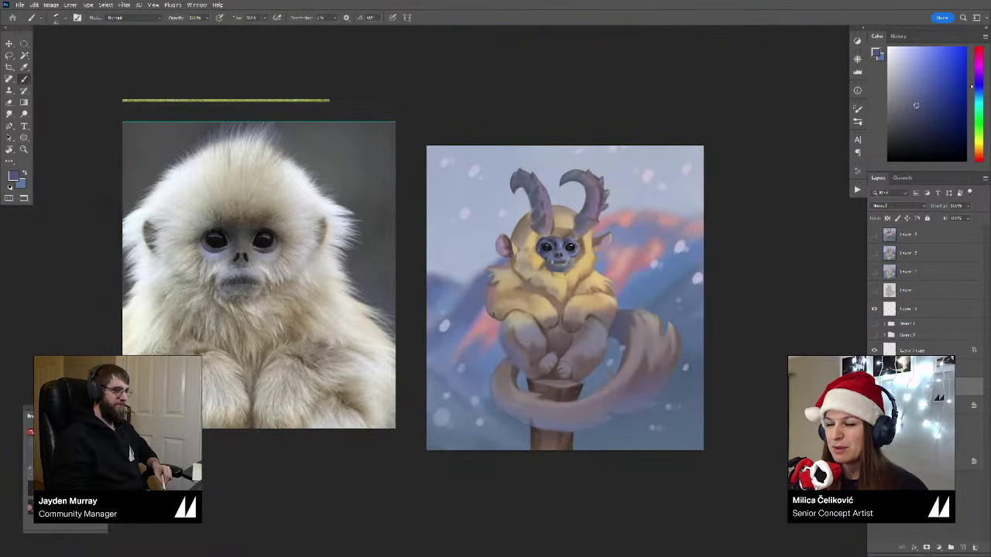
pyautogui.hotkey('ctrl', 'shift', 'h')
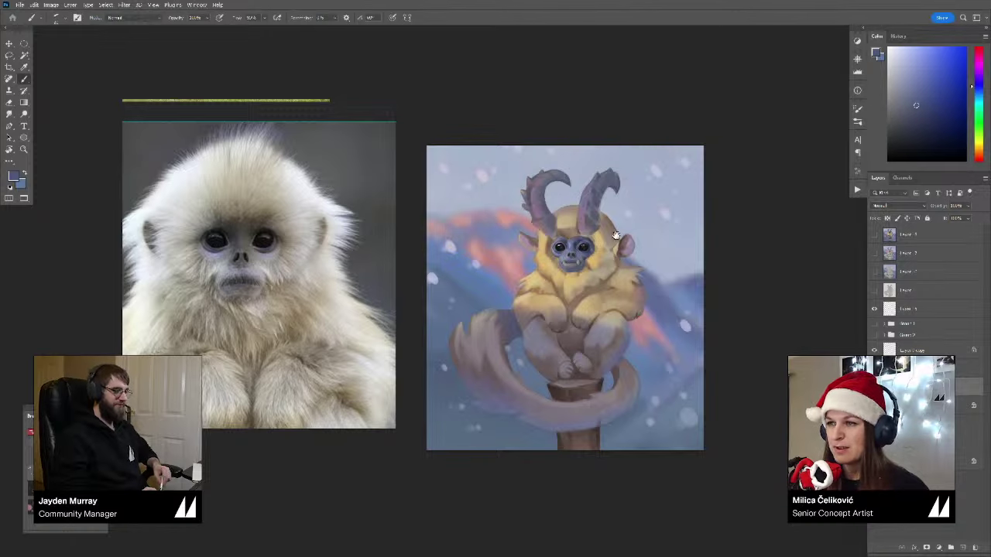
pyautogui.moveTo(617, 236); pyautogui.dragTo(559, 232)
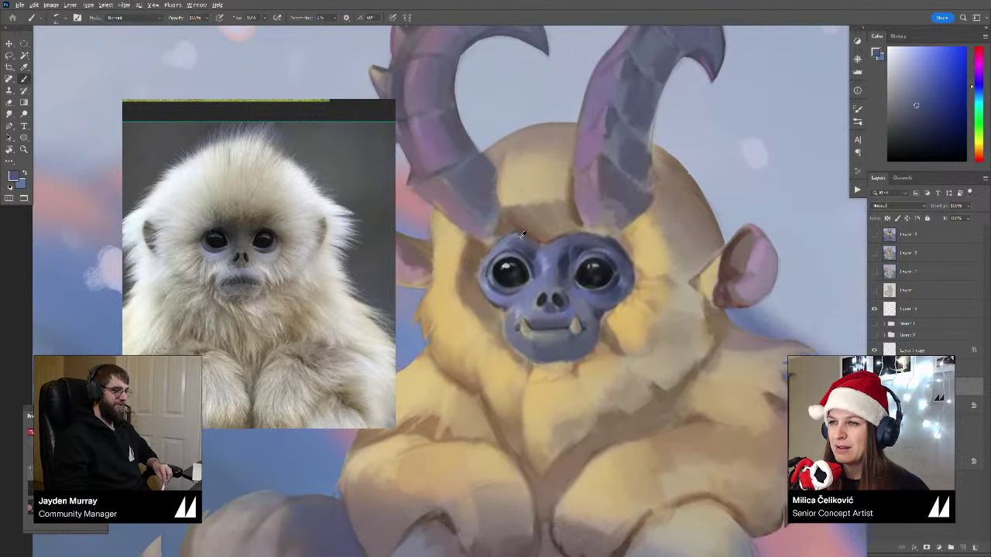
pyautogui.keyDown('alt'); pyautogui.click(546, 248); pyautogui.keyUp('alt')
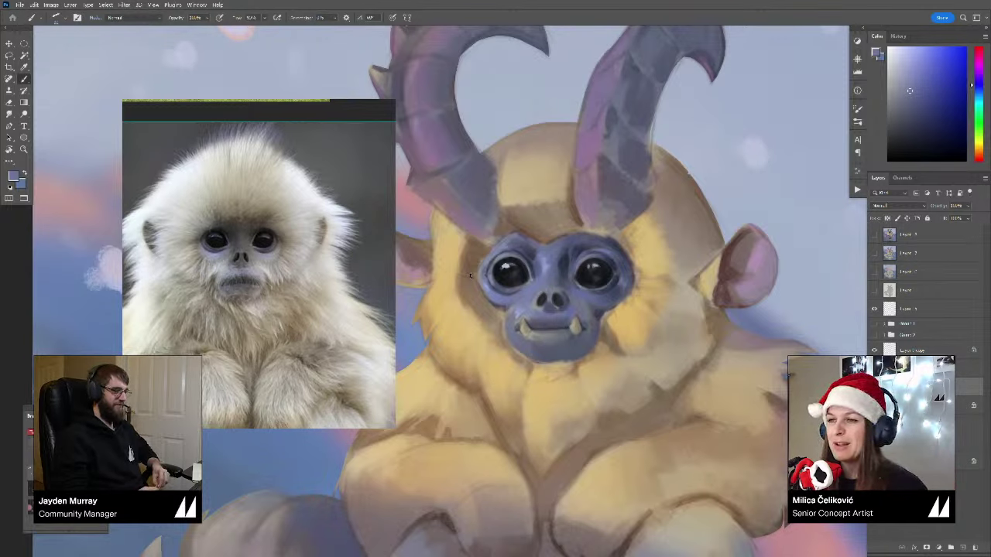
# Step: Toggle the current paint layer's visibility to compare the face, and merge the layer down
pyautogui.scroll(-2, 686, 234)
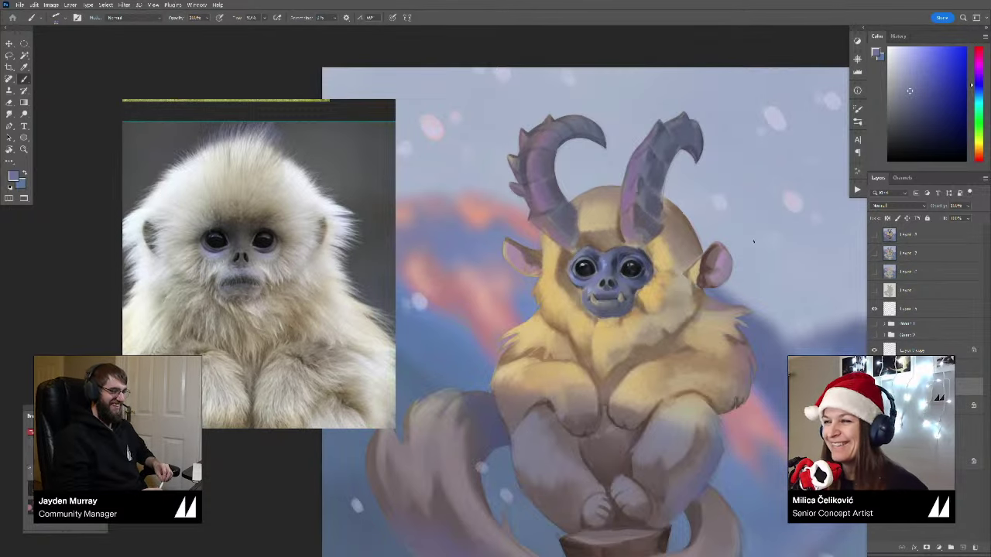
pyautogui.moveTo(763, 287); pyautogui.dragTo(752, 281)
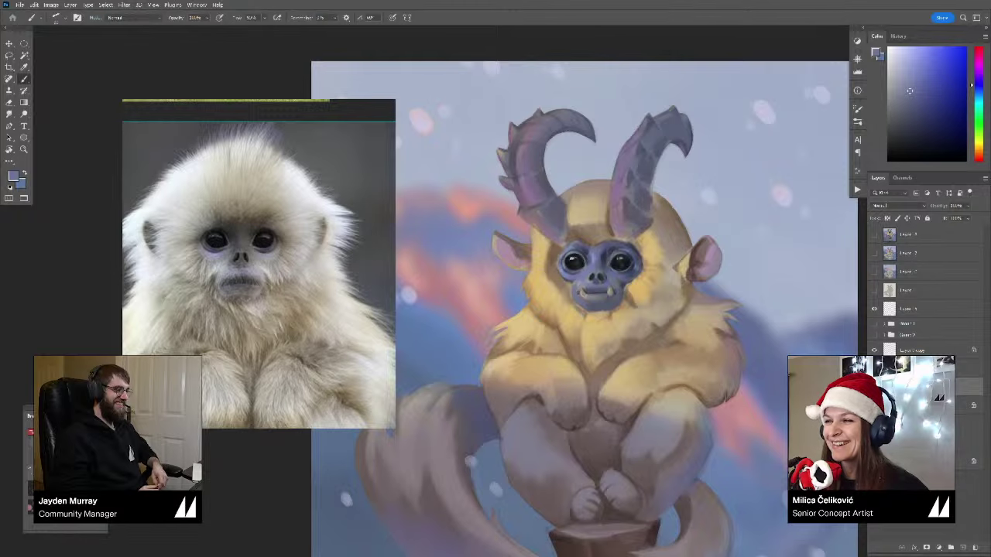
pyautogui.click(874, 386)
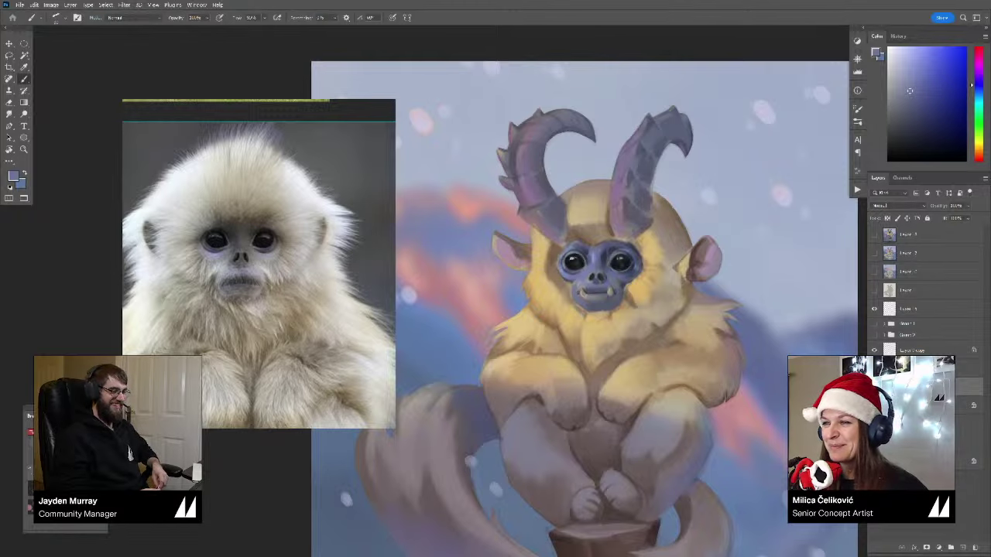
pyautogui.hotkey('ctrl', 'e')
# Step: Lighten the muzzle beside the left-hand fang with lavender and grey-blue tones sampled from the face
pyautogui.press('z')
pyautogui.moveTo(598, 284); pyautogui.dragTo(629, 291)
pyautogui.moveTo(608, 322); pyautogui.dragTo(569, 334)
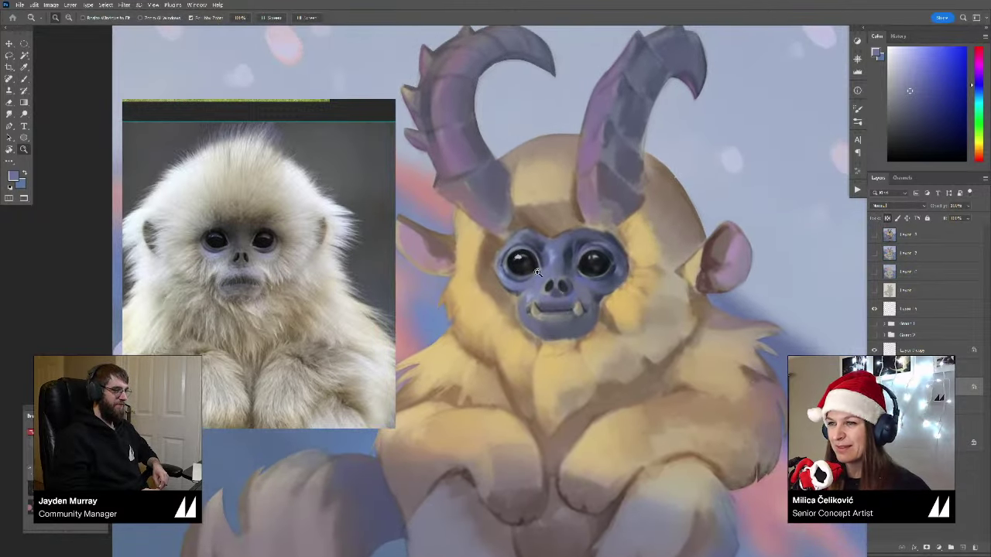
pyautogui.moveTo(525, 292); pyautogui.dragTo(544, 295)
pyautogui.press('b')
pyautogui.keyDown('alt'); pyautogui.click(533, 302); pyautogui.keyUp('alt')
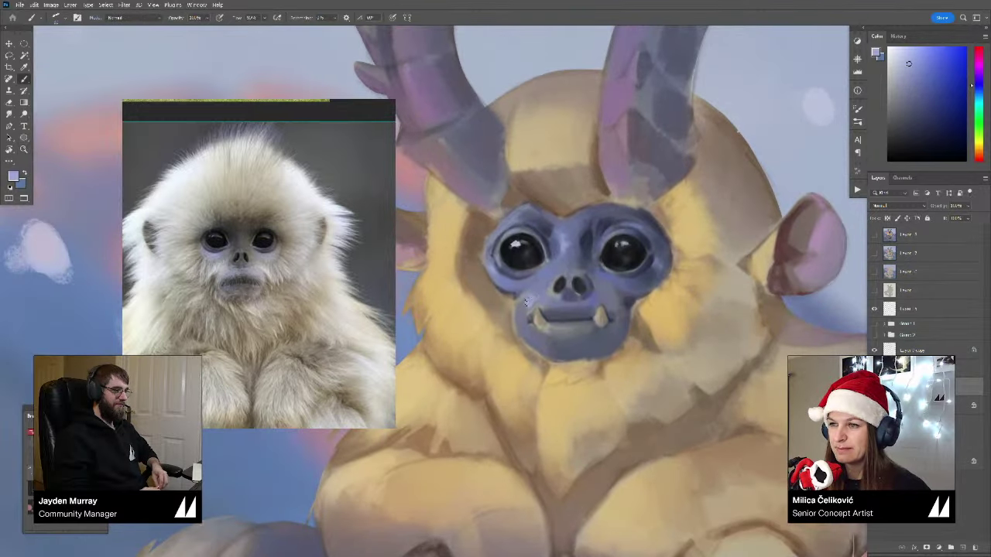
pyautogui.keyDown('alt'); pyautogui.click(531, 300); pyautogui.keyUp('alt')
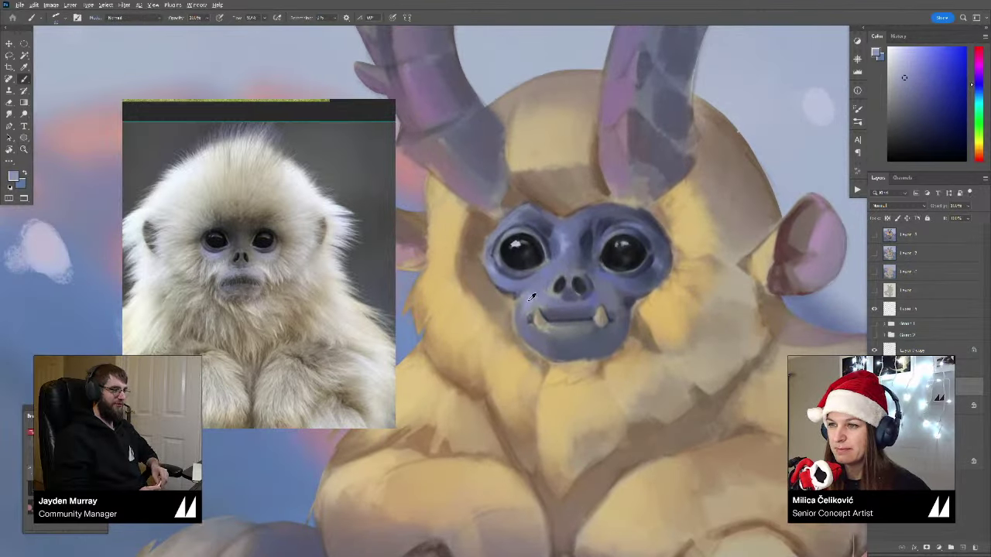
pyautogui.keyDown('alt'); pyautogui.click(527, 310); pyautogui.keyUp('alt')
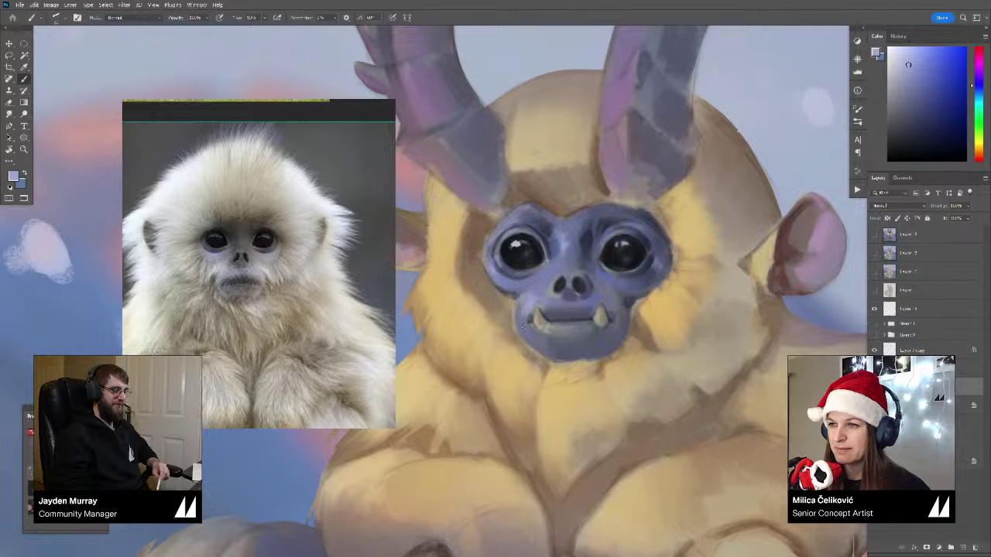
# Step: Rework the fur bordering the face beside the left-hand eye and cheek with tan and grey tones sampled around it
pyautogui.press('z')
pyautogui.moveTo(535, 327); pyautogui.dragTo(522, 327)
pyautogui.press('r')
pyautogui.moveTo(526, 232); pyautogui.dragTo(573, 248)
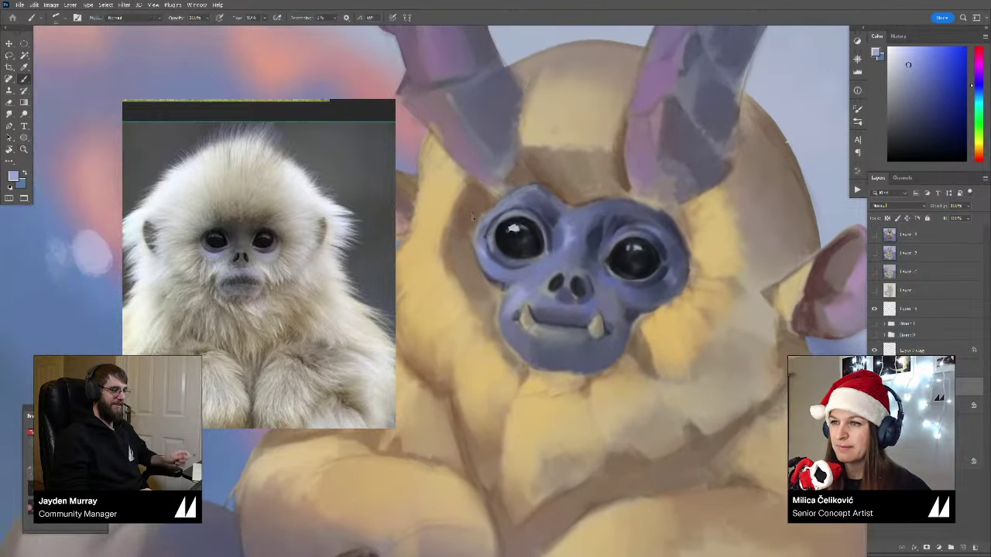
pyautogui.press('z')
pyautogui.moveTo(500, 241); pyautogui.dragTo(481, 244)
pyautogui.press('b')
pyautogui.keyDown('alt'); pyautogui.click(477, 260); pyautogui.keyUp('alt')
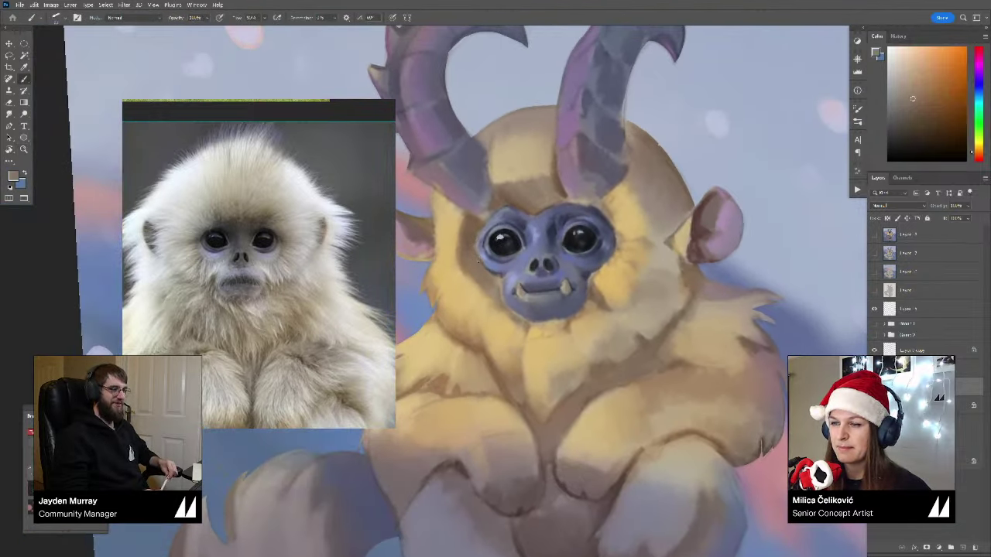
pyautogui.keyDown('alt'); pyautogui.click(492, 285); pyautogui.keyUp('alt')
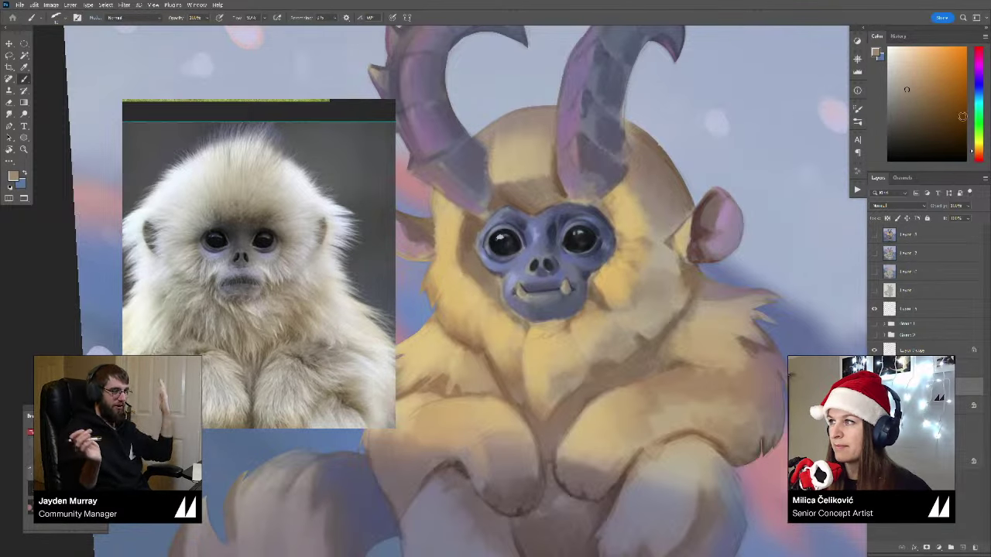
pyautogui.keyDown('alt'); pyautogui.click(486, 267); pyautogui.keyUp('alt')
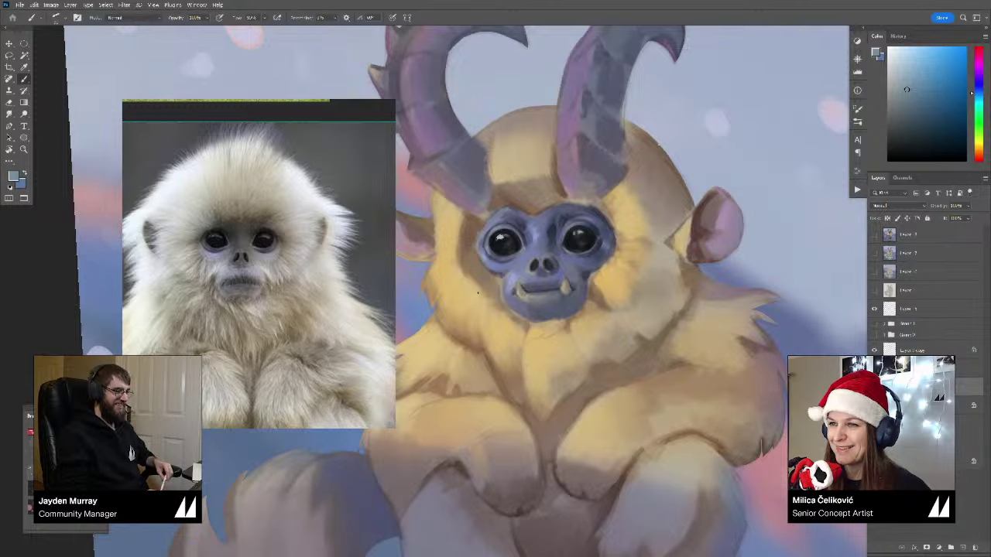
pyautogui.keyDown('alt'); pyautogui.click(490, 294); pyautogui.keyUp('alt')
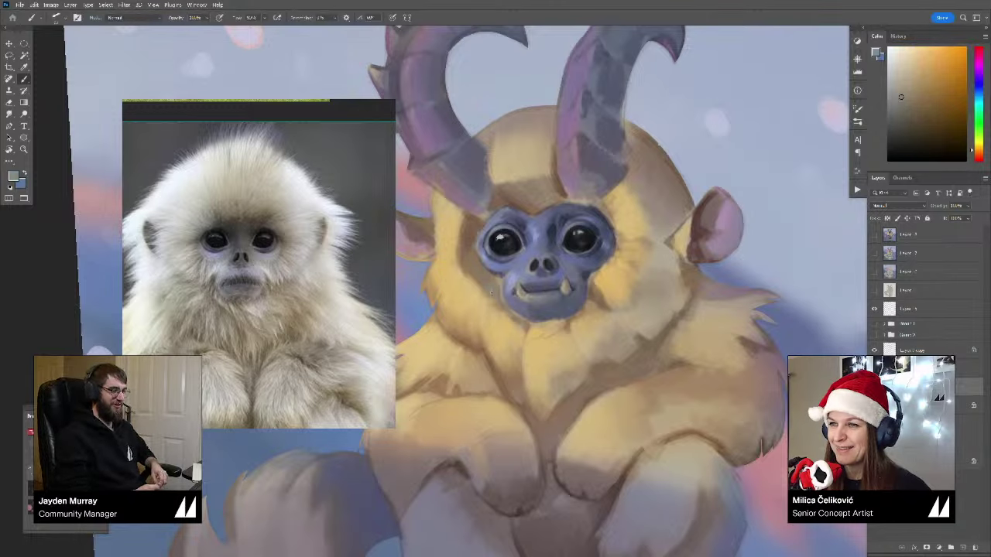
pyautogui.keyDown('alt'); pyautogui.click(468, 259); pyautogui.keyUp('alt')
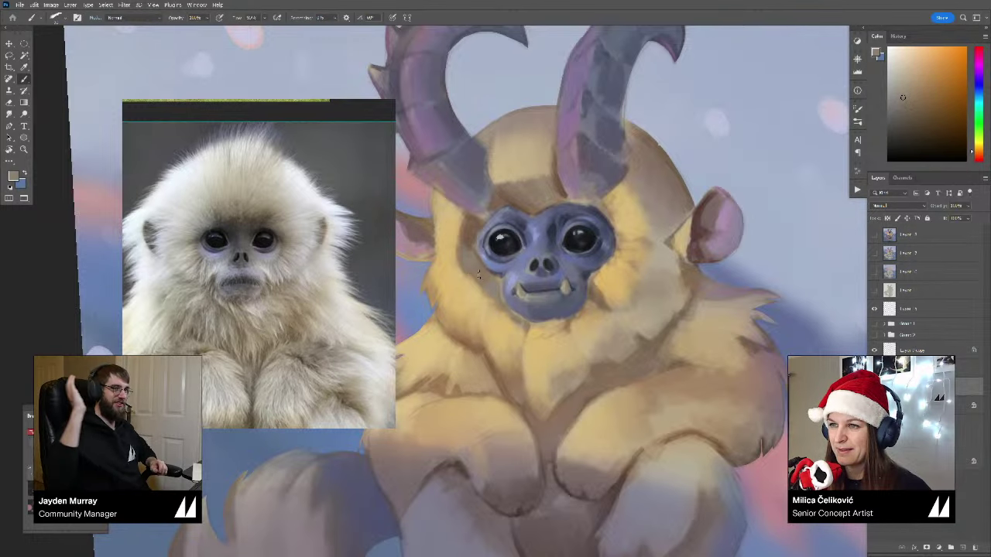
# Step: Refine the right-hand fang with pale blue sampled from the eye highlight, the fang's own light tone, and a dark blue beside it
pyautogui.moveTo(498, 257); pyautogui.dragTo(403, 259)
pyautogui.press('r')
pyautogui.moveTo(673, 257)
pyautogui.mouseDown()
pyautogui.moveTo(677, 270)
pyautogui.moveTo(697, 271)
pyautogui.mouseUp()
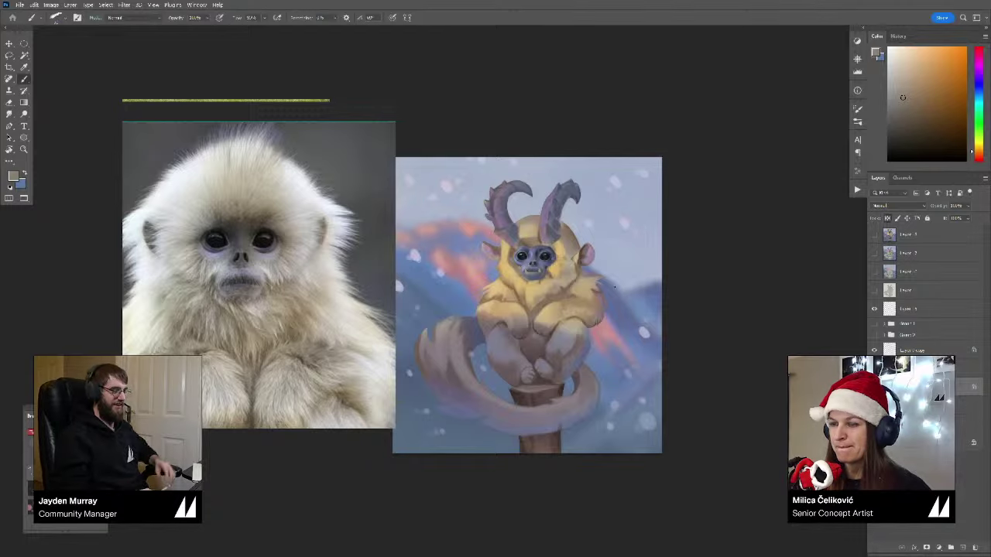
pyautogui.moveTo(535, 264); pyautogui.dragTo(621, 264)
pyautogui.moveTo(535, 233); pyautogui.dragTo(553, 241)
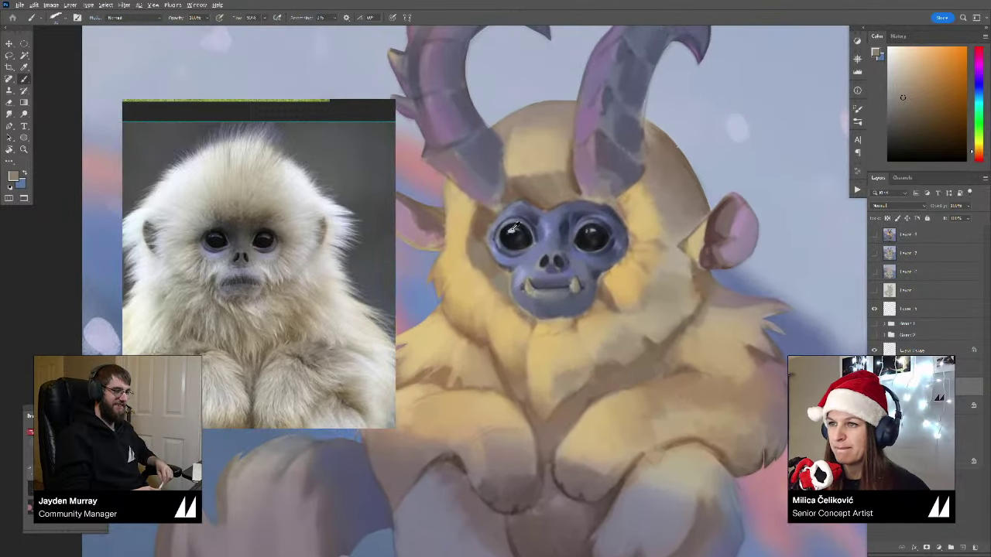
pyautogui.keyDown('alt'); pyautogui.click(511, 231); pyautogui.keyUp('alt')
pyautogui.moveTo(532, 282); pyautogui.dragTo(573, 280)
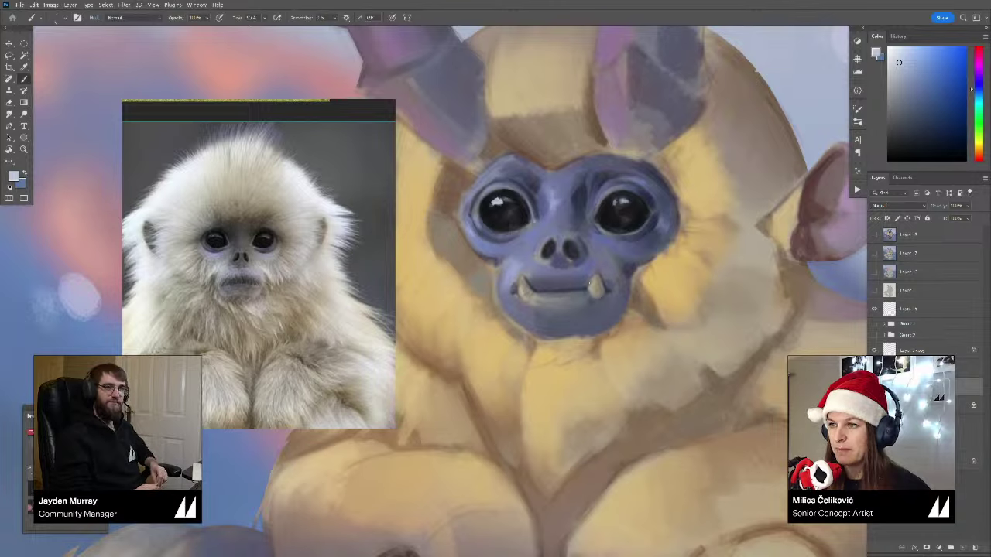
pyautogui.keyDown('alt'); pyautogui.click(593, 289); pyautogui.keyUp('alt')
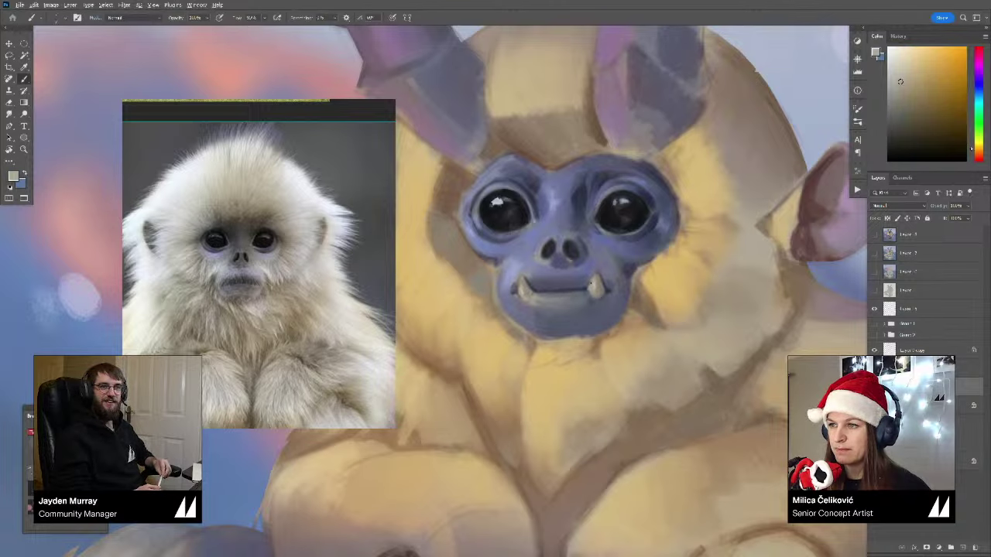
pyautogui.keyDown('alt'); pyautogui.click(586, 287); pyautogui.keyUp('alt')
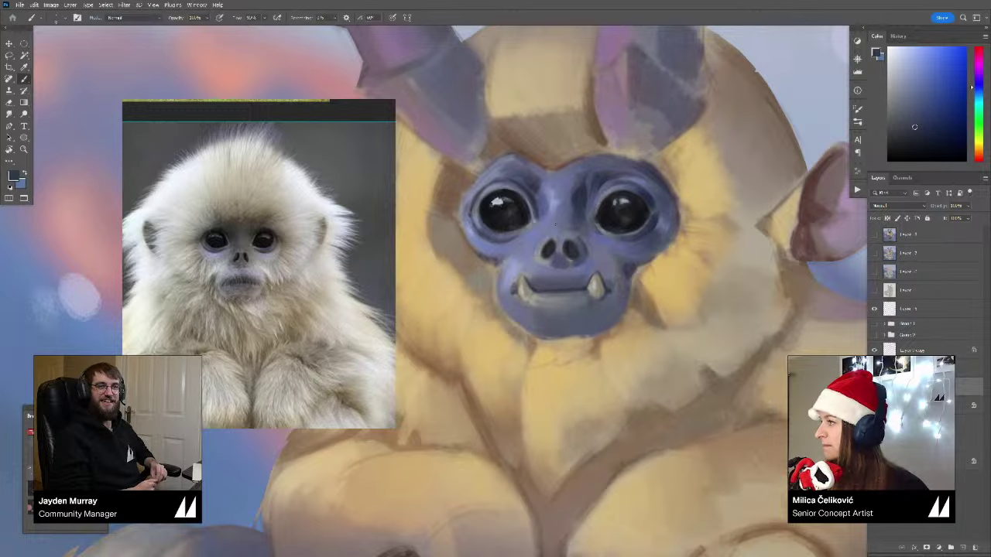
# Step: Define the left-hand fang with a paler blue, the fang's light grey, and dark blue from the mouth, retouching around the right-hand fang
pyautogui.moveTo(545, 218)
pyautogui.mouseDown()
pyautogui.moveTo(534, 201)
pyautogui.moveTo(544, 208)
pyautogui.mouseUp()
pyautogui.moveTo(573, 310); pyautogui.dragTo(592, 310)
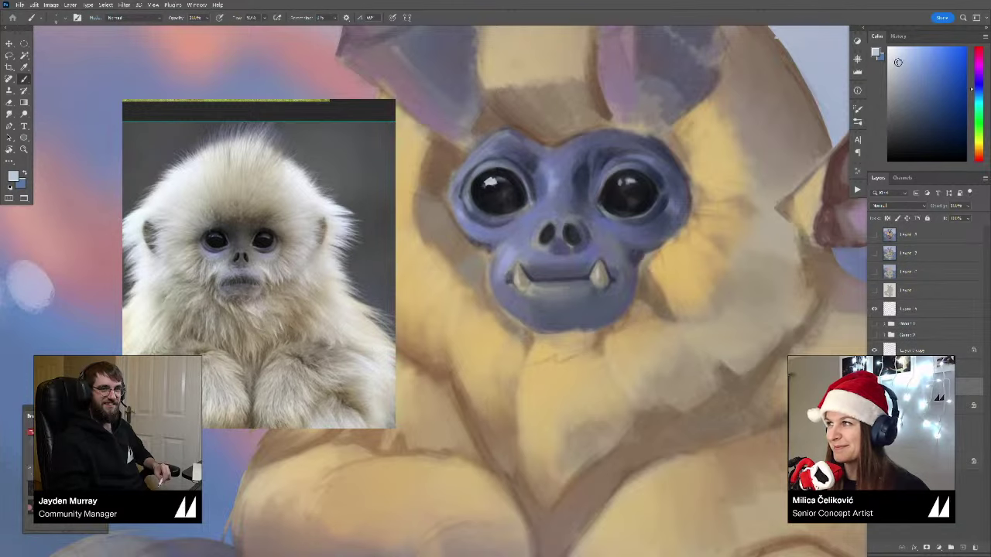
pyautogui.click(899, 59)
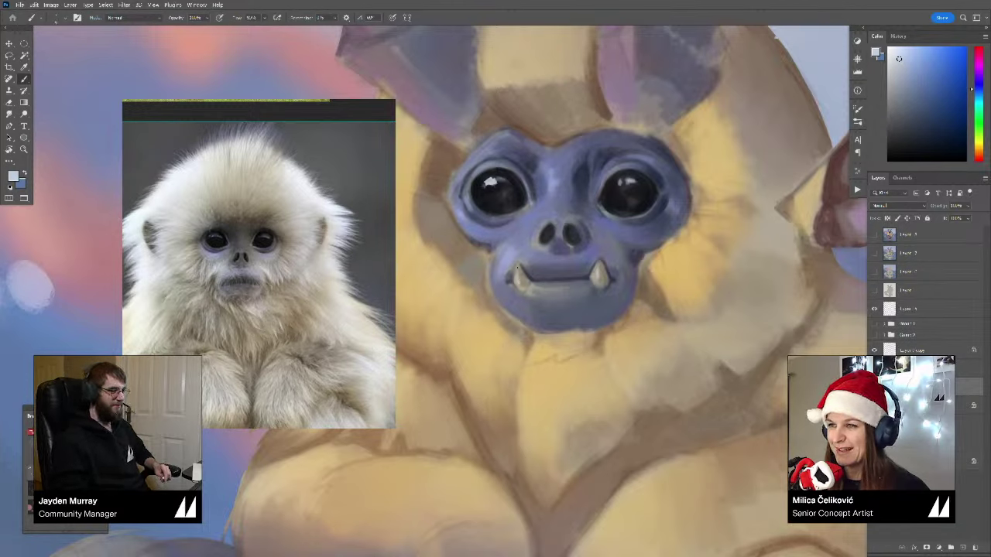
pyautogui.keyDown('alt'); pyautogui.click(517, 279); pyautogui.keyUp('alt')
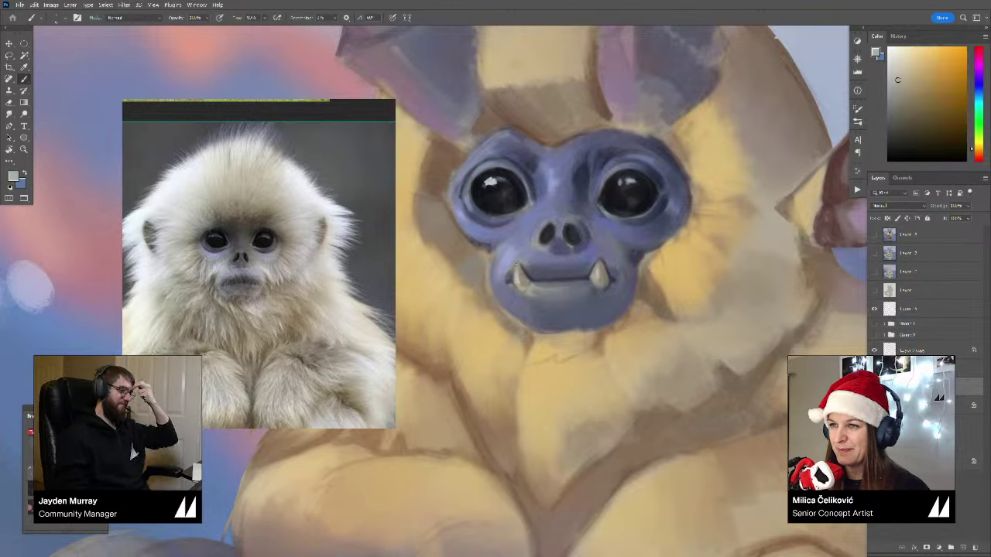
pyautogui.keyDown('alt'); pyautogui.click(534, 272); pyautogui.keyUp('alt')
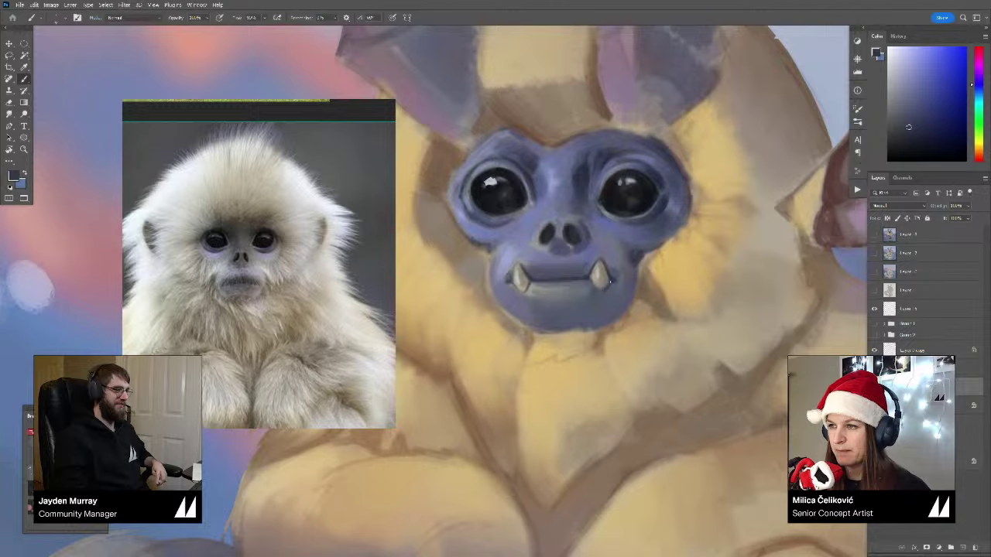
pyautogui.keyDown('alt'); pyautogui.click(609, 265); pyautogui.keyUp('alt')
# Step: Touch up the upper inner corner of the left-hand eye with mid and dark blues sampled beside it
pyautogui.scroll(-10, 597, 258)
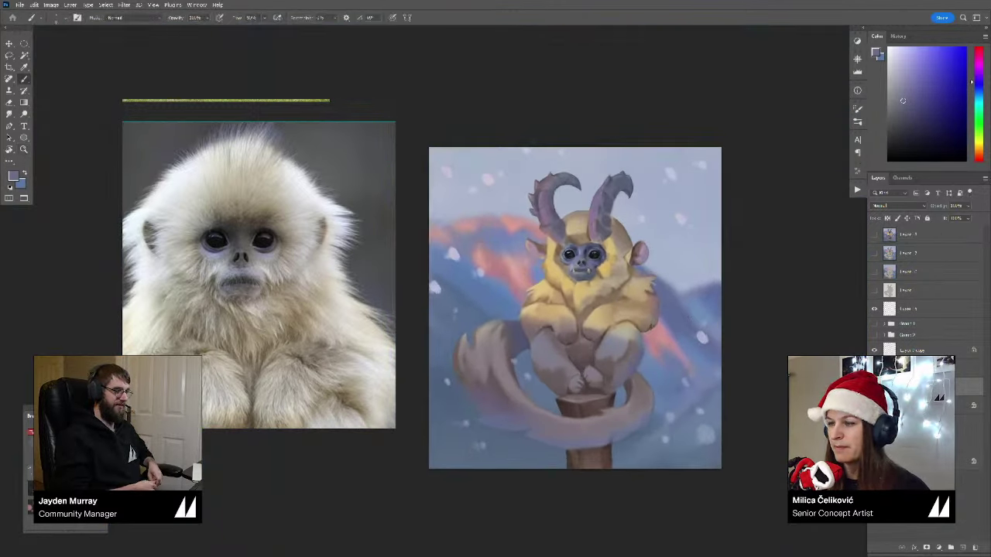
pyautogui.hotkey('ctrl', 'space')
pyautogui.moveTo(595, 255); pyautogui.dragTo(690, 255)
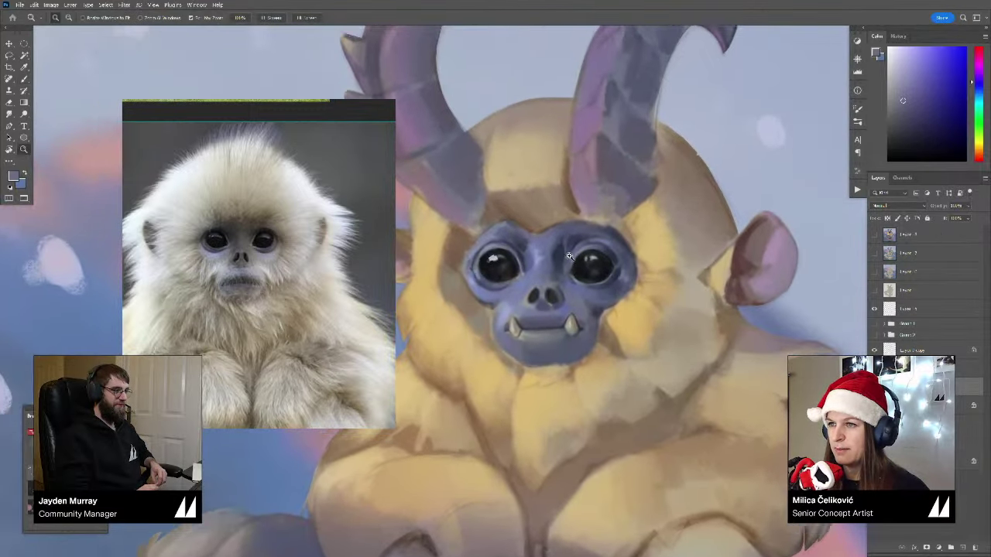
pyautogui.press('b')
pyautogui.keyDown('alt'); pyautogui.click(523, 251); pyautogui.keyUp('alt')
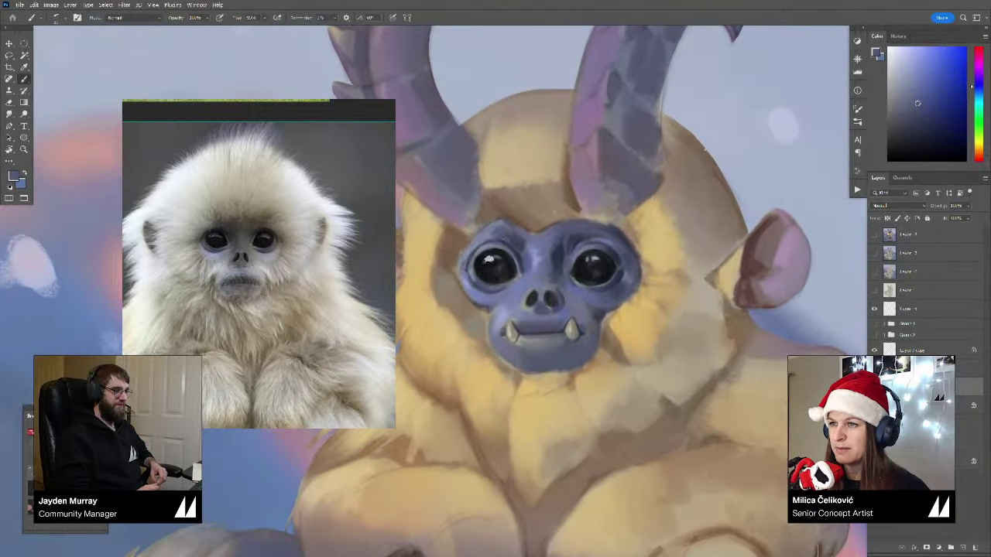
pyautogui.keyDown('alt'); pyautogui.click(518, 253); pyautogui.keyUp('alt')
pyautogui.keyDown('alt'); pyautogui.click(516, 247); pyautogui.keyUp('alt')
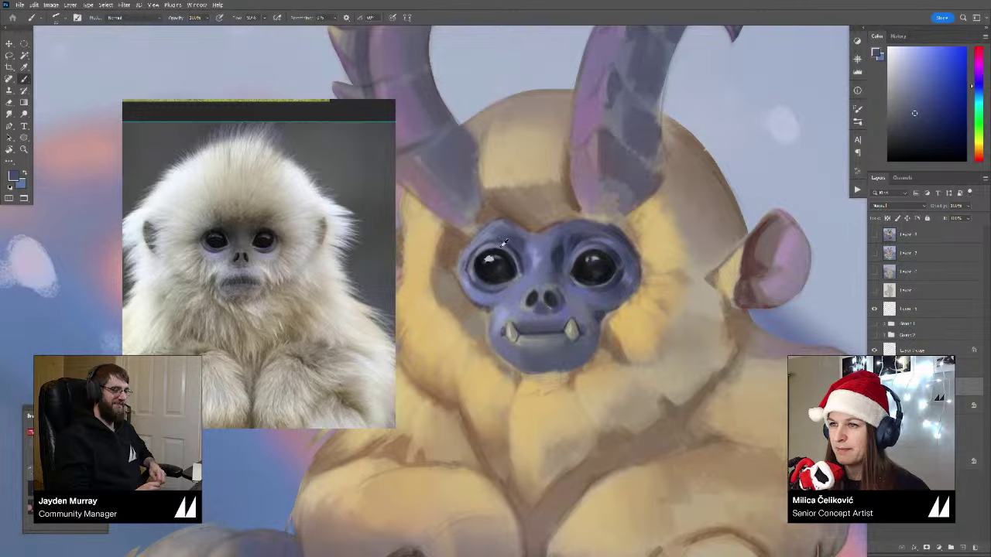
# Step: Refine the brow shading above the inner corner of the right-hand eye with sampled mid and dark blues
pyautogui.keyDown('alt'); pyautogui.click(571, 247); pyautogui.keyUp('alt')
pyautogui.keyDown('alt'); pyautogui.click(577, 235); pyautogui.keyUp('alt')
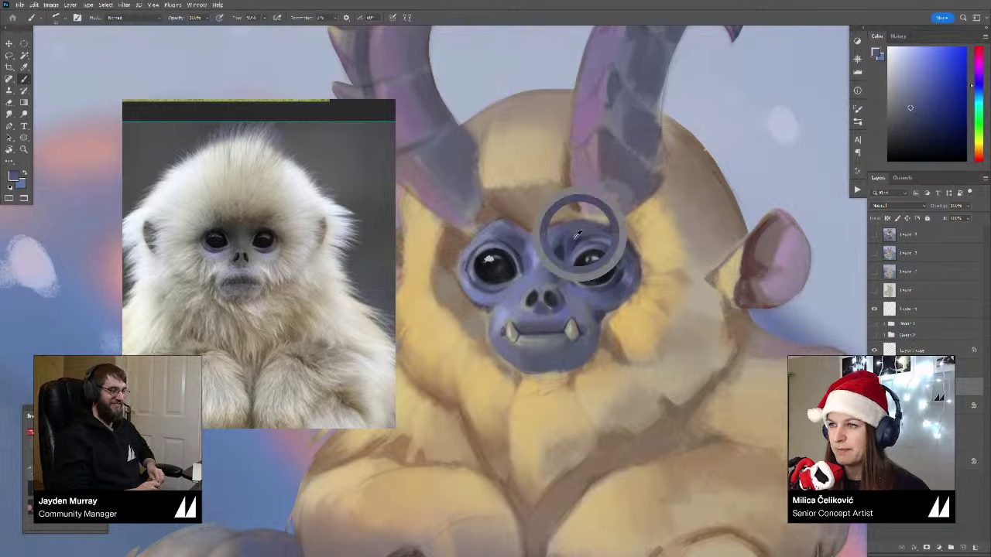
pyautogui.keyDown('alt'); pyautogui.click(578, 238); pyautogui.keyUp('alt')
pyautogui.keyDown('alt'); pyautogui.click(576, 236); pyautogui.keyUp('alt')
pyautogui.keyDown('alt'); pyautogui.click(573, 234); pyautogui.keyUp('alt')
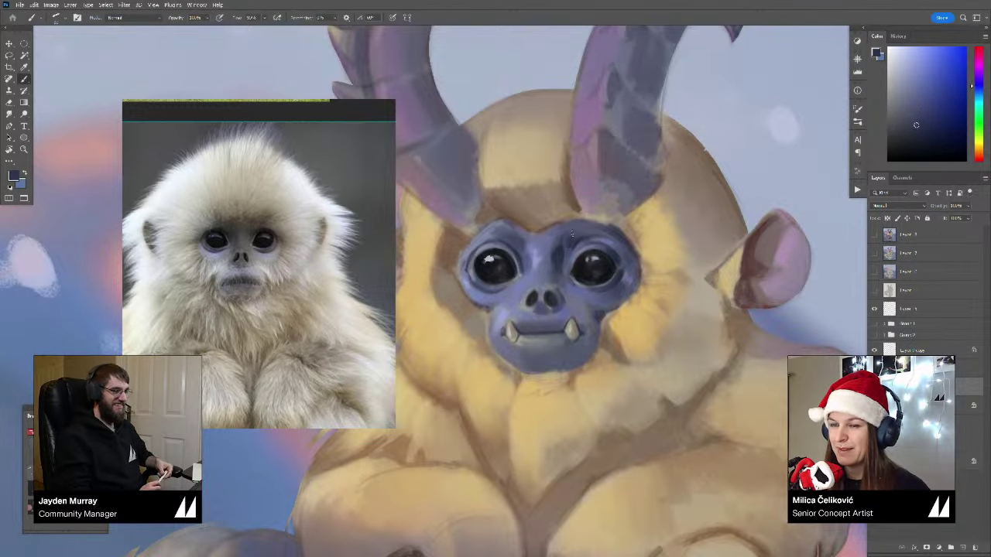
pyautogui.keyDown('alt'); pyautogui.click(564, 249); pyautogui.keyUp('alt')
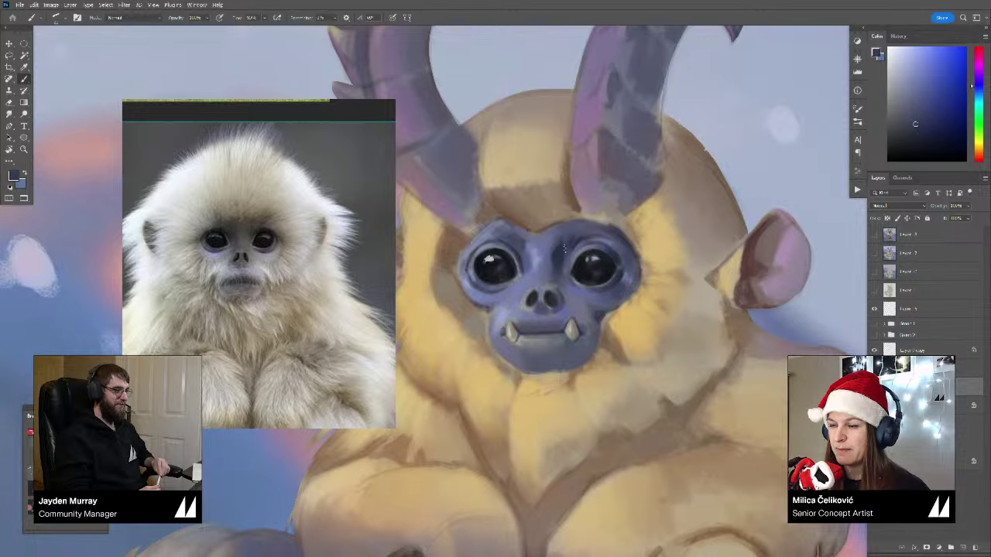
# Step: Add a new layer and break up the lower edge of the forehead's light patch with fur strokes in sampled browns and tans
pyautogui.scroll(-3, 564, 248)
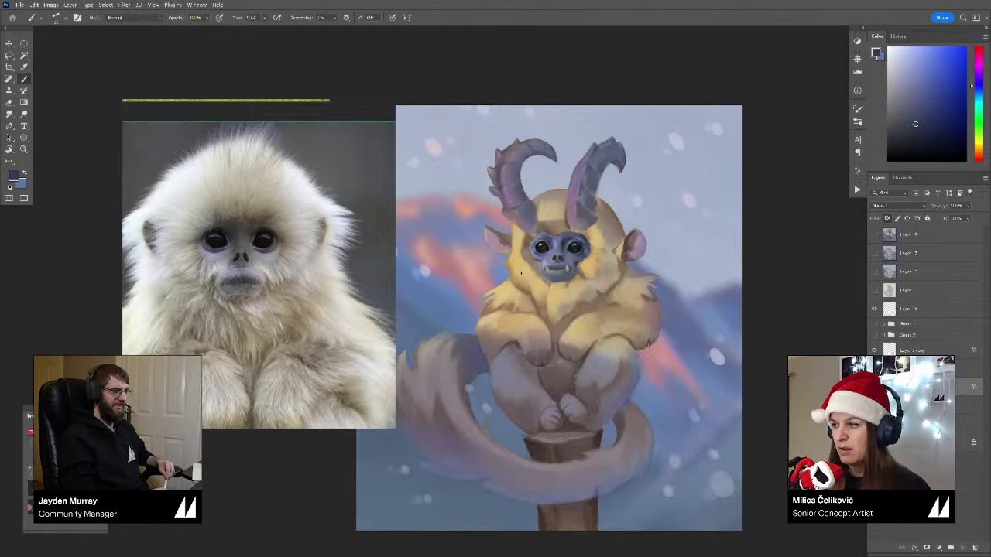
pyautogui.hotkey('ctrl', 'shift', 'alt', 'n')
pyautogui.moveTo(521, 249)
pyautogui.mouseDown()
pyautogui.moveTo(514, 227)
pyautogui.moveTo(534, 236)
pyautogui.moveTo(527, 263)
pyautogui.mouseUp()
pyautogui.scroll(-2, 526, 263)
pyautogui.press('b')
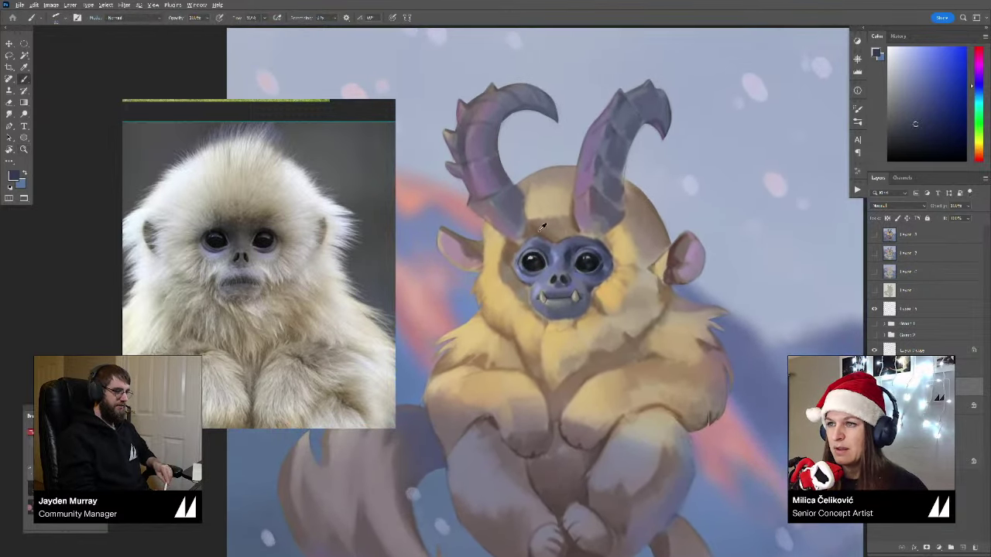
pyautogui.keyDown('alt'); pyautogui.click(541, 226); pyautogui.keyUp('alt')
pyautogui.scroll(1, 536, 217)
pyautogui.keyDown('alt'); pyautogui.click(550, 234); pyautogui.keyUp('alt')
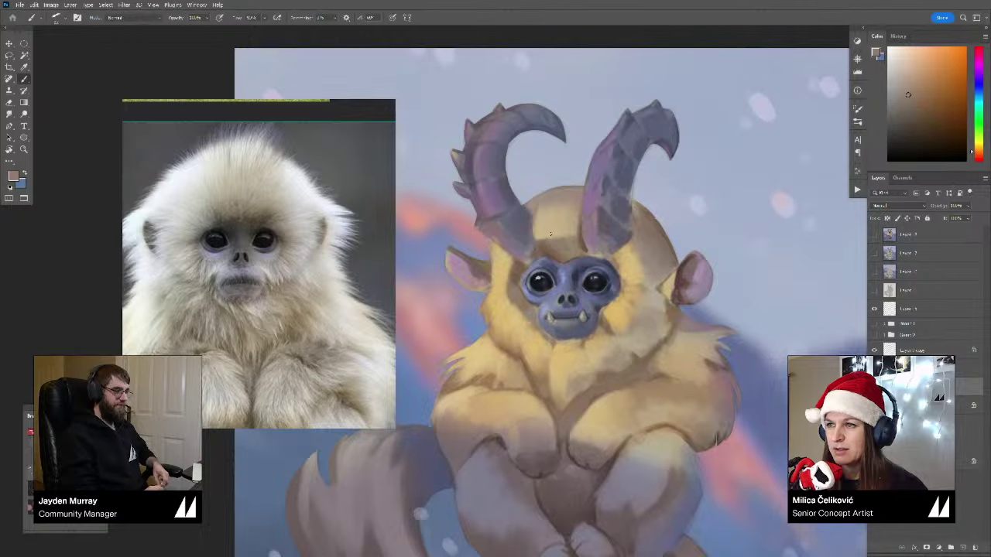
pyautogui.keyDown('alt'); pyautogui.click(564, 237); pyautogui.keyUp('alt')
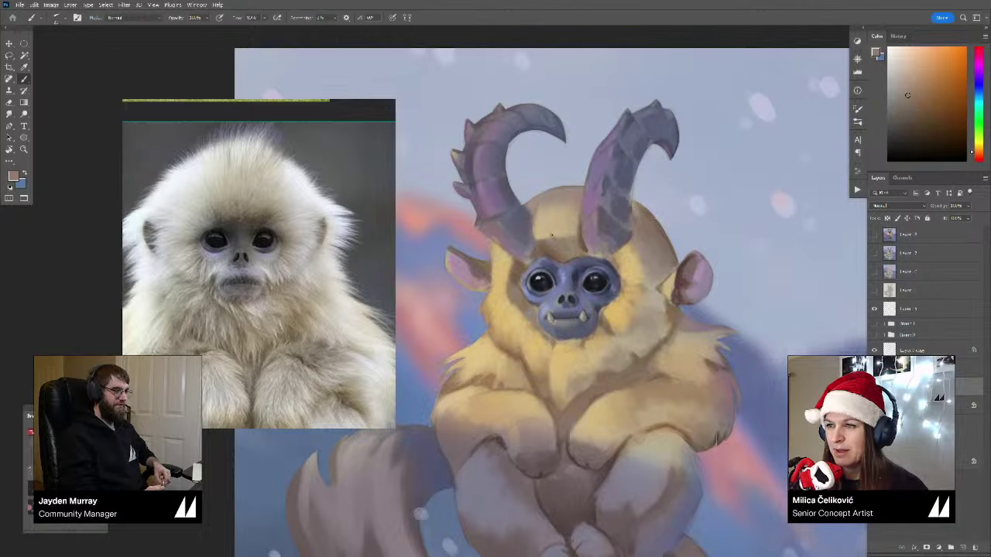
pyautogui.keyDown('alt'); pyautogui.click(551, 236); pyautogui.keyUp('alt')
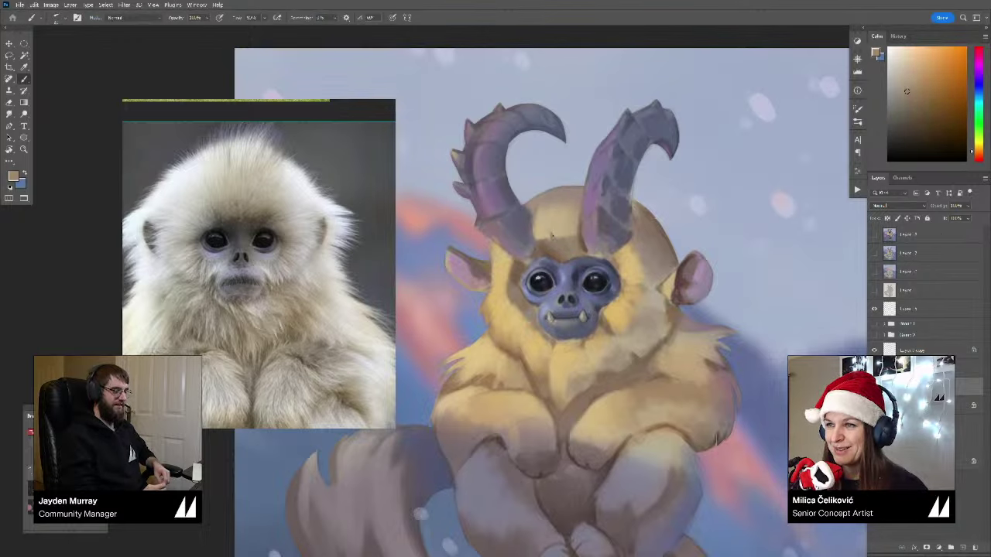
# Step: Paint fur strokes across the top of the forehead with sampled beige and tan tones, and pick up the dark brown beside the right-hand horn's base
pyautogui.keyDown('alt'); pyautogui.click(558, 195); pyautogui.keyUp('alt')
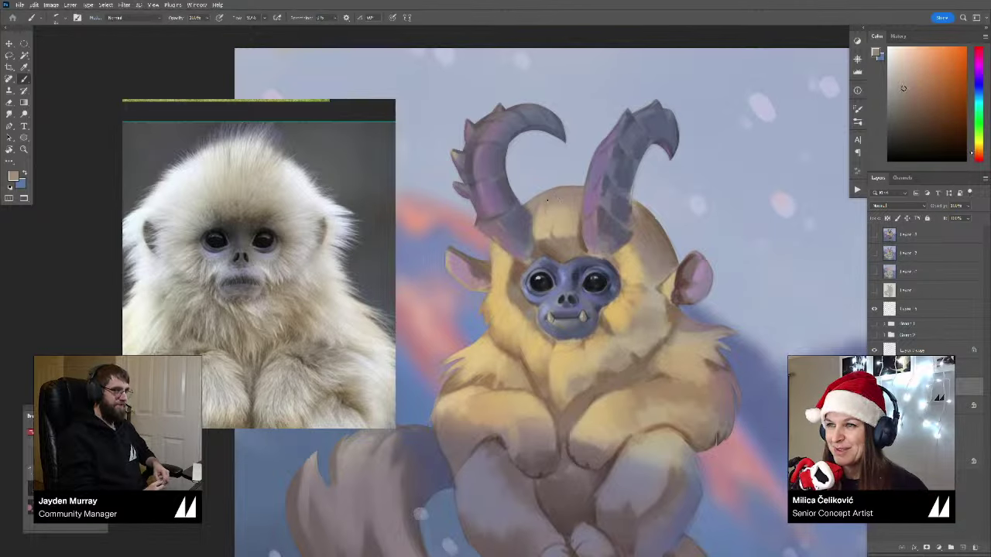
pyautogui.keyDown('alt'); pyautogui.click(549, 203); pyautogui.keyUp('alt')
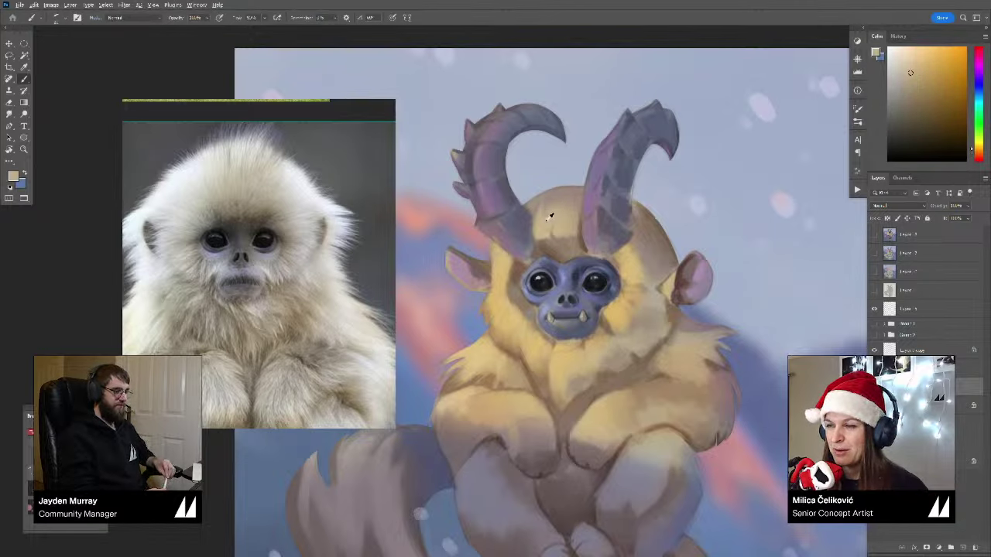
pyautogui.keyDown('alt'); pyautogui.click(550, 206); pyautogui.keyUp('alt')
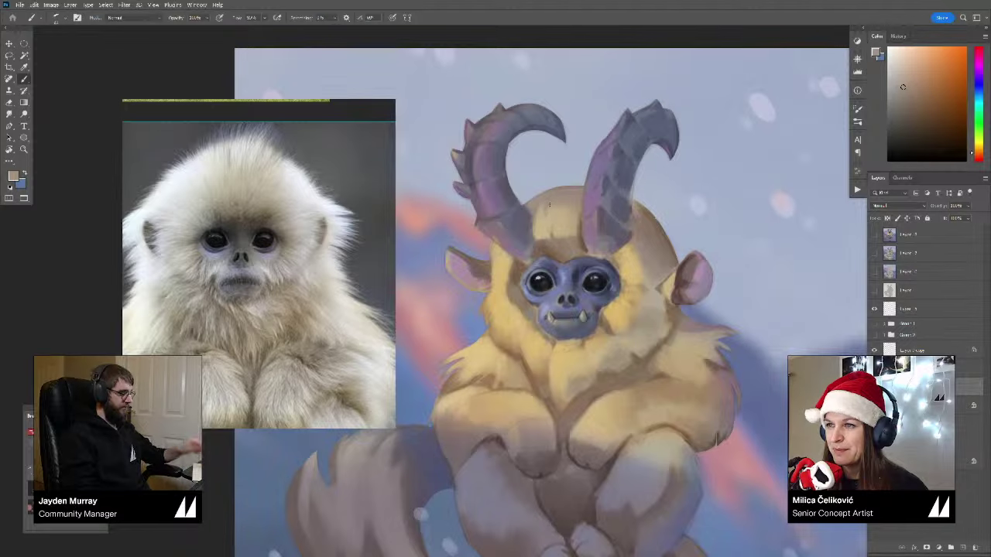
pyautogui.keyDown('alt'); pyautogui.click(551, 206); pyautogui.keyUp('alt')
pyautogui.keyDown('alt'); pyautogui.click(574, 199); pyautogui.keyUp('alt')
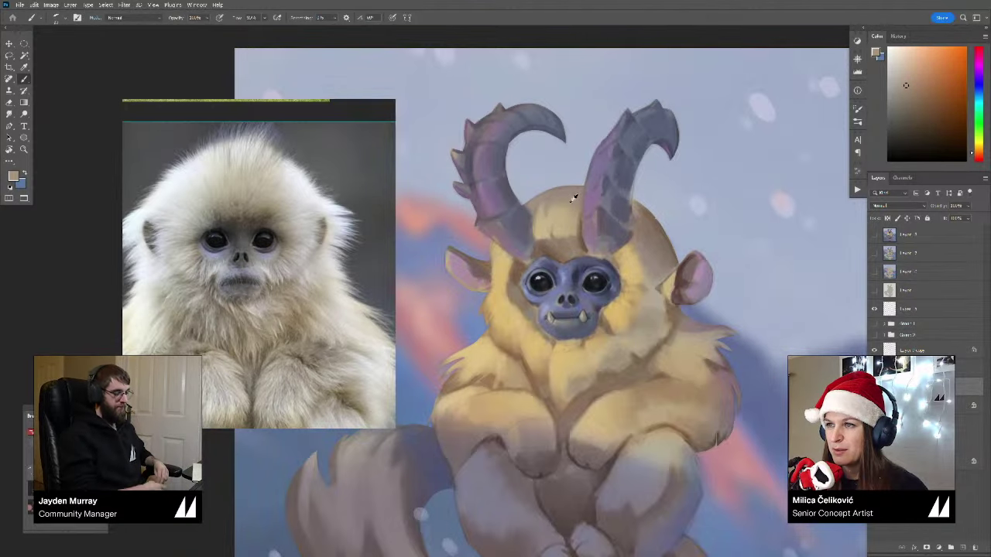
pyautogui.moveTo(580, 240); pyautogui.dragTo(576, 232)
pyautogui.keyDown('alt'); pyautogui.click(580, 240); pyautogui.keyUp('alt')
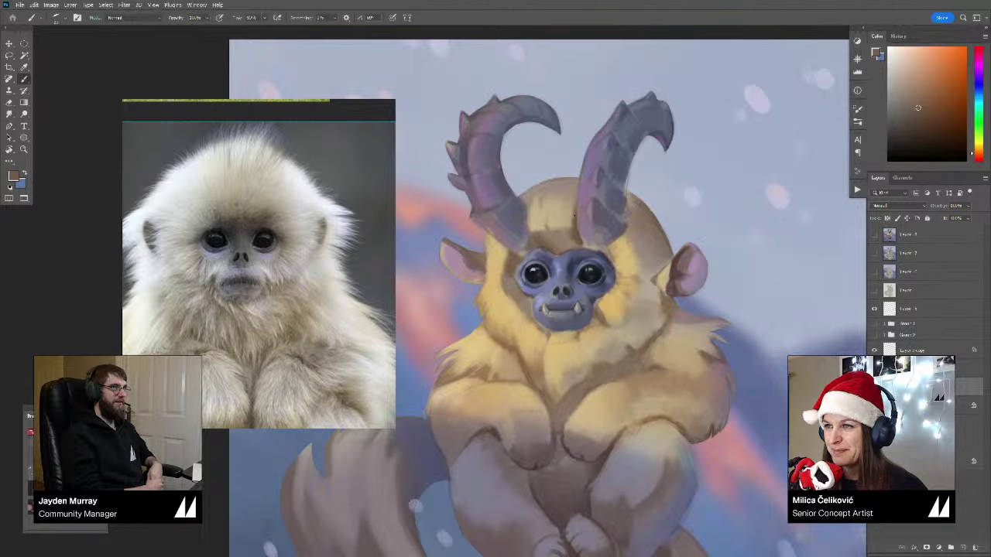
# Step: Sample the right-hand horn's purple, shift it to a lighter pink and brighten the horn's inner edge
pyautogui.moveTo(614, 242); pyautogui.dragTo(605, 228)
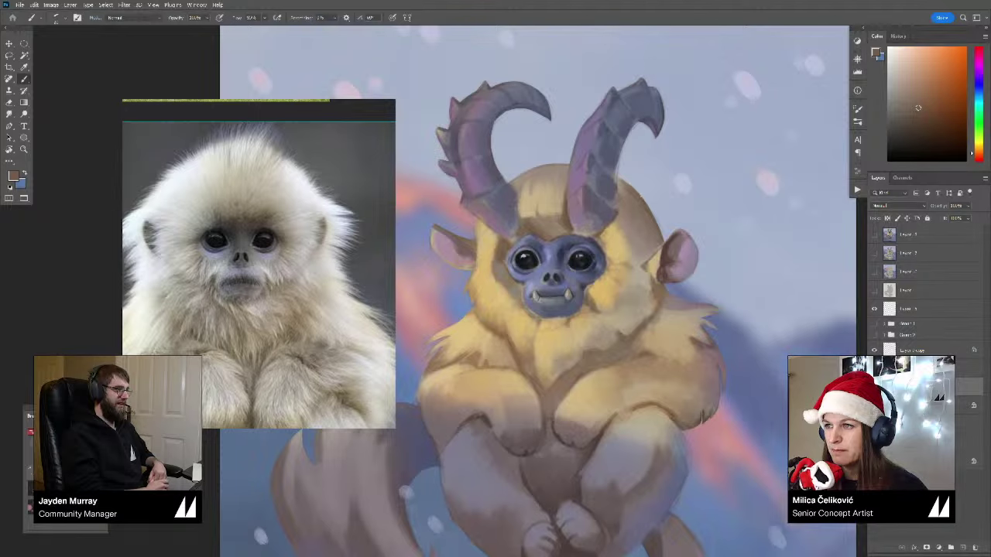
pyautogui.keyDown('alt'); pyautogui.click(612, 181); pyautogui.keyUp('alt')
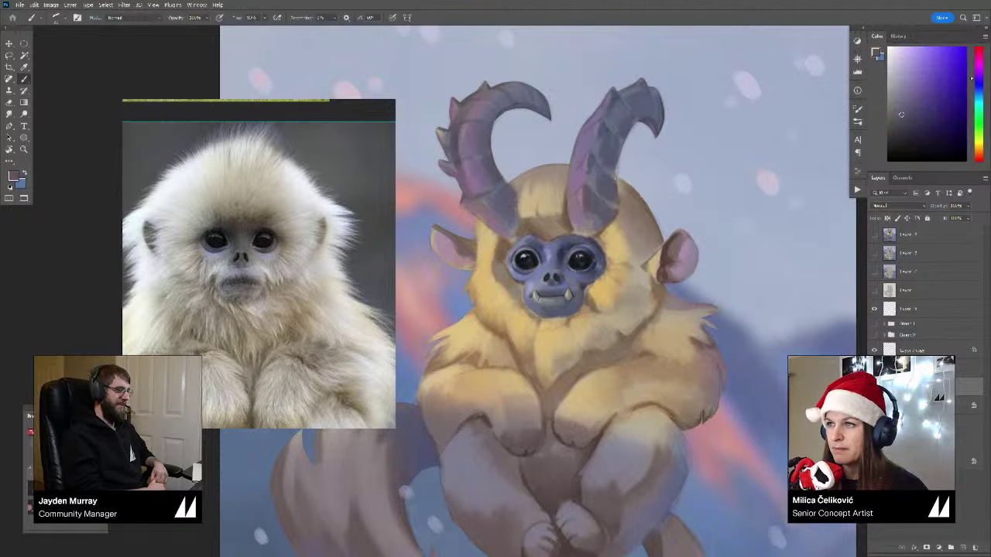
pyautogui.scroll(3, 615, 178)
pyautogui.click(980, 67)
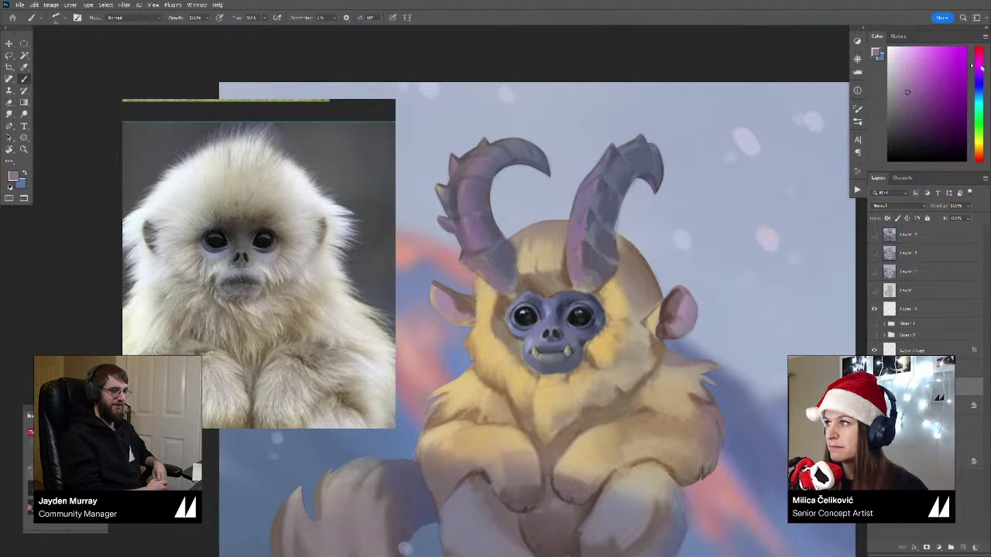
pyautogui.click(907, 80)
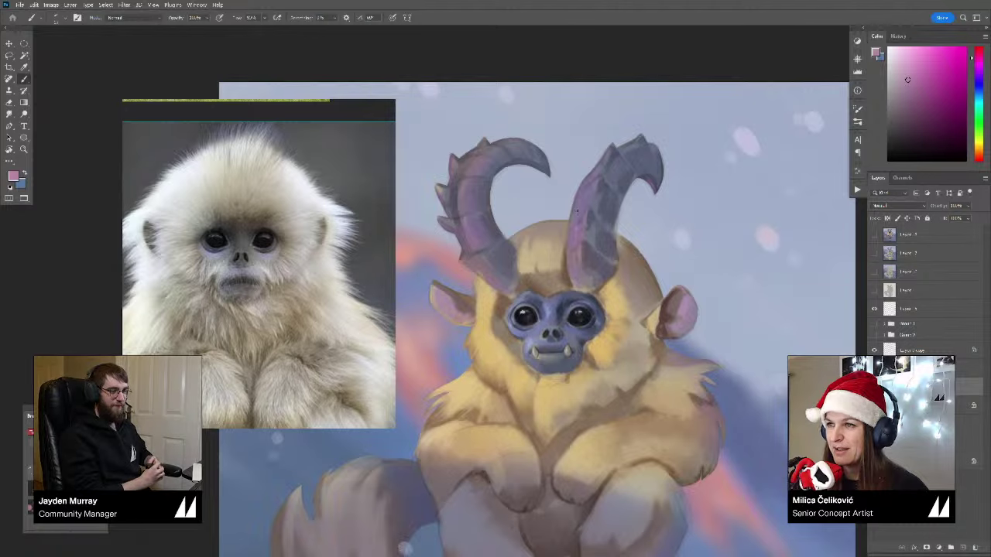
pyautogui.press('r')
pyautogui.moveTo(587, 188); pyautogui.dragTo(640, 164)
pyautogui.press('space')
pyautogui.moveTo(577, 186); pyautogui.dragTo(634, 174)
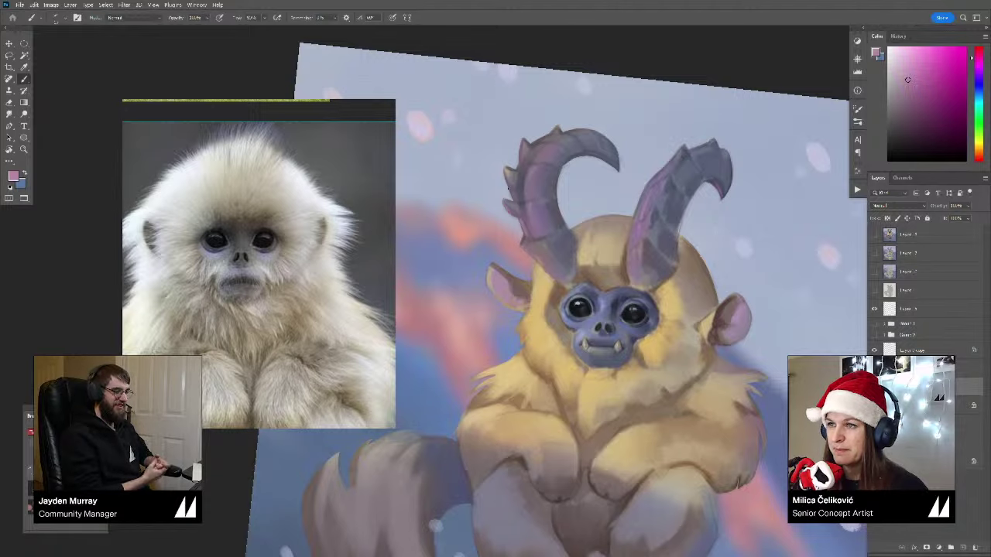
# Step: Soften the border between the forehead fur and blue face with sampled brown, and pick up the dark mauve below the left-hand eye
pyautogui.press('z')
pyautogui.moveTo(575, 167); pyautogui.dragTo(494, 143)
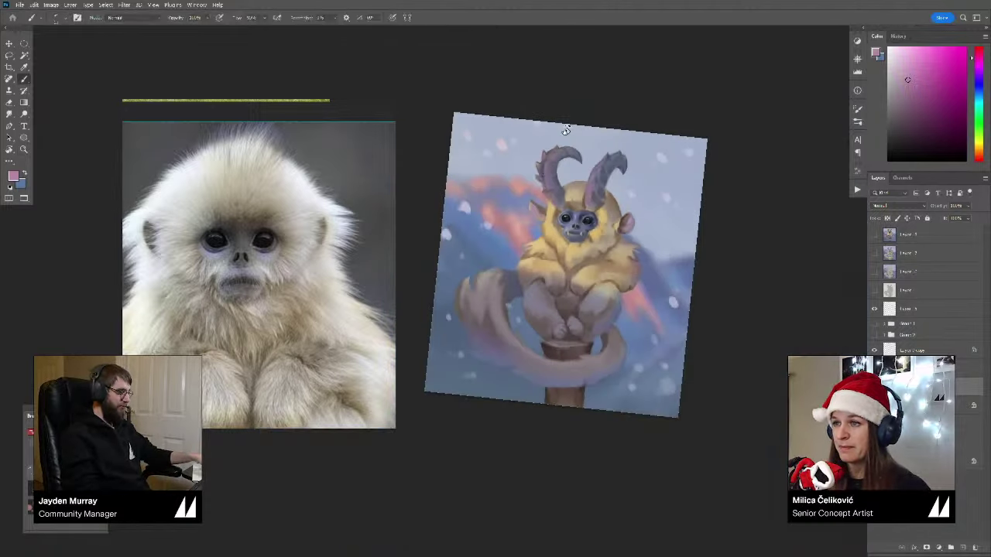
pyautogui.press('r')
pyautogui.moveTo(566, 131); pyautogui.dragTo(542, 136)
pyautogui.press('z')
pyautogui.moveTo(593, 207)
pyautogui.mouseDown()
pyautogui.moveTo(569, 206)
pyautogui.moveTo(632, 209)
pyautogui.mouseUp()
pyautogui.press('space')
pyautogui.moveTo(564, 226); pyautogui.dragTo(556, 240)
pyautogui.press('b')
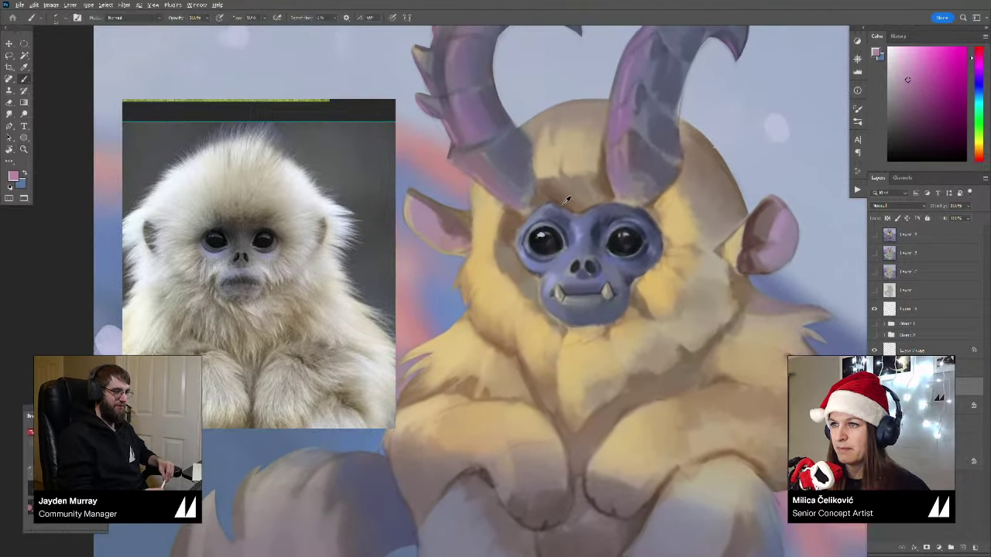
pyautogui.keyDown('alt'); pyautogui.click(566, 202); pyautogui.keyUp('alt')
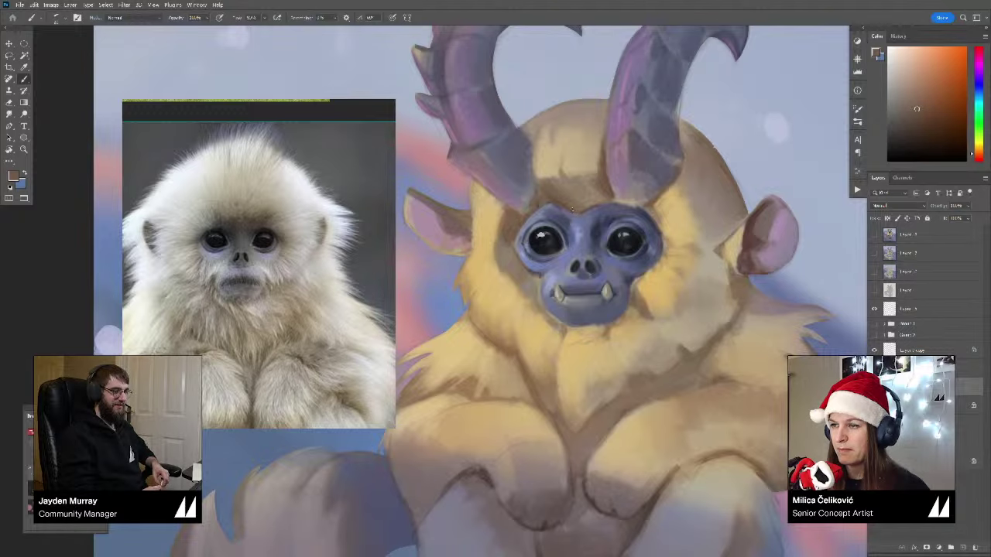
pyautogui.press('space')
pyautogui.moveTo(598, 210); pyautogui.dragTo(588, 217)
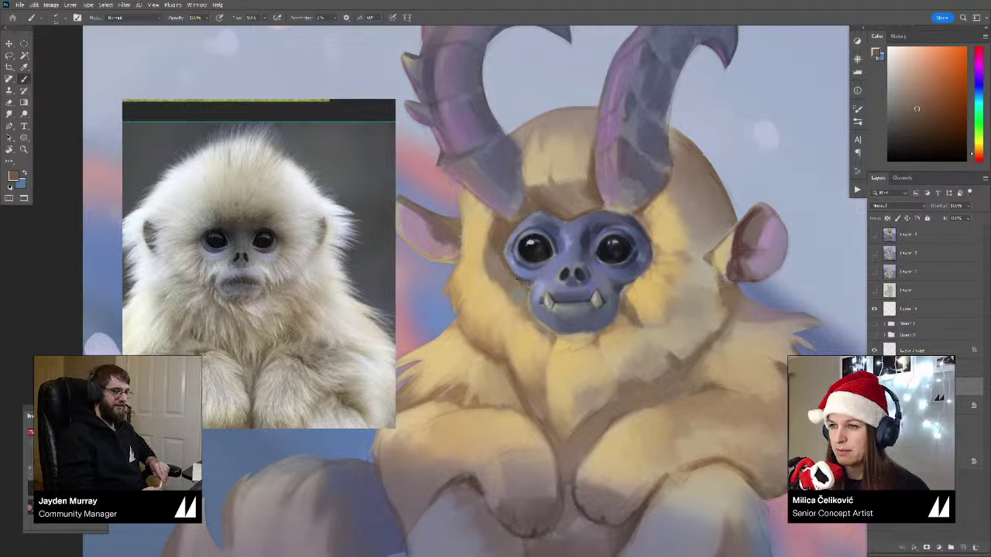
pyautogui.keyDown('alt'); pyautogui.click(530, 276); pyautogui.keyUp('alt')
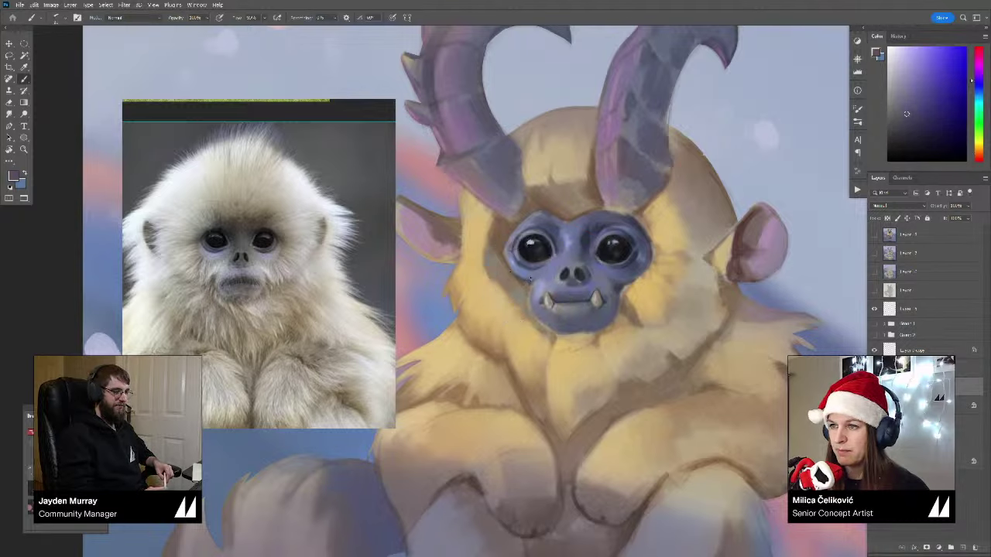
# Step: Flip the painting horizontally and merge the current layer into the one below
pyautogui.scroll(-5, 532, 307)
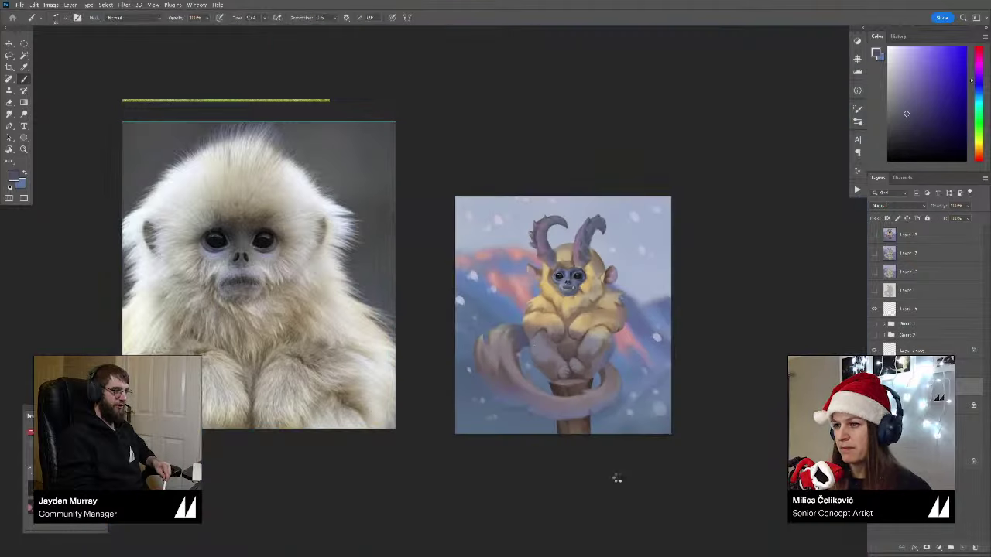
pyautogui.press('h')
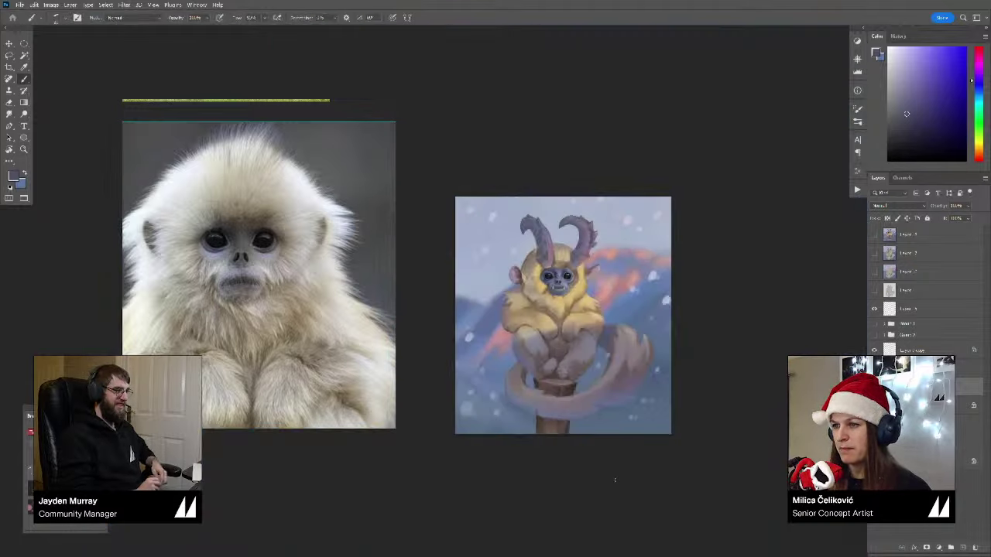
pyautogui.hotkey('ctrl', 'e')
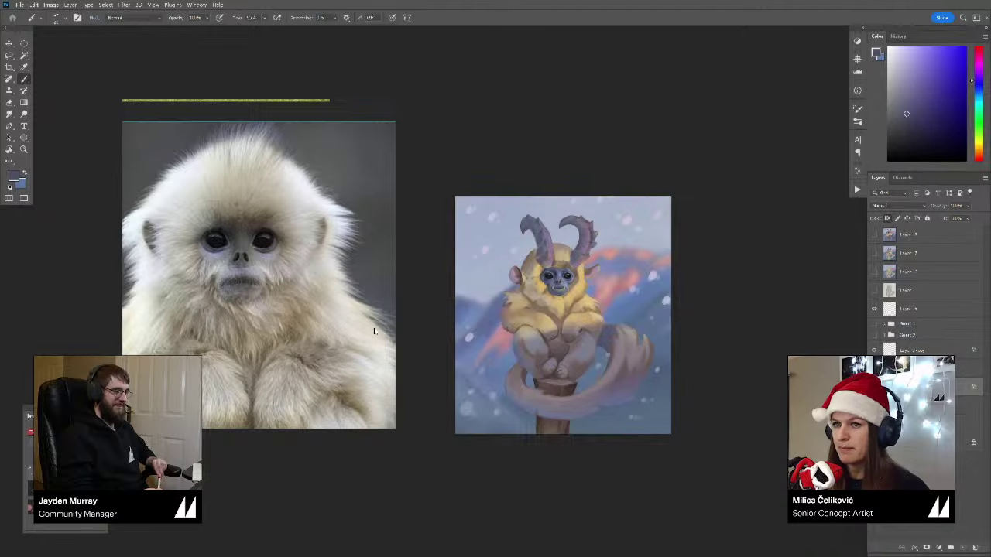
# Step: Bring up the full-body monkey reference and, on a new layer, paint sampled brown fur along the head's edge beside the left-hand horn
pyautogui.doubleClick(377, 329)
pyautogui.press('z')
pyautogui.moveTo(565, 351); pyautogui.dragTo(594, 366)
pyautogui.hotkey('ctrl', 'alt', 'shift', 'n')
pyautogui.click(512, 159)
pyautogui.press('b')
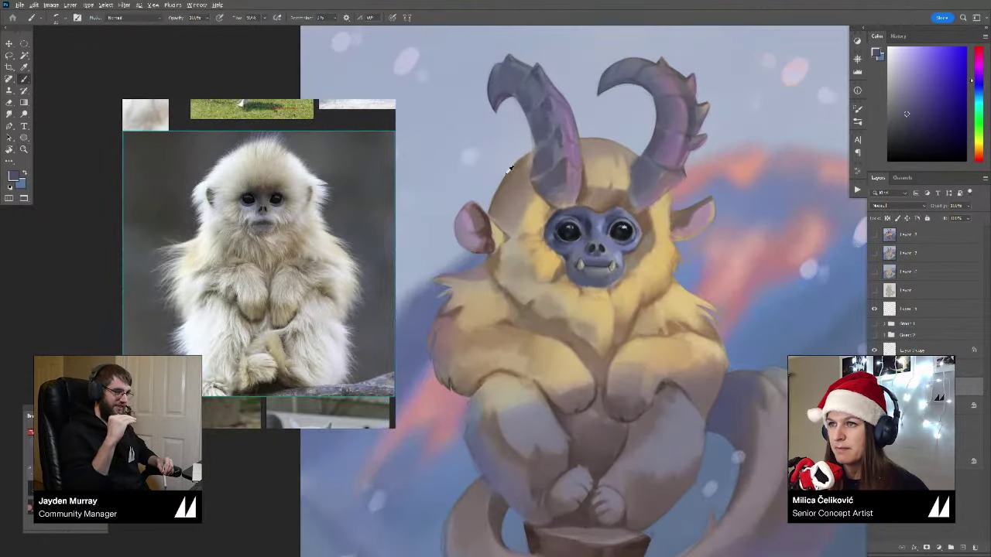
pyautogui.keyDown('alt'); pyautogui.click(511, 170); pyautogui.keyUp('alt')
pyautogui.moveTo(531, 168); pyautogui.dragTo(530, 160)
pyautogui.keyDown('alt'); pyautogui.click(529, 159); pyautogui.keyUp('alt')
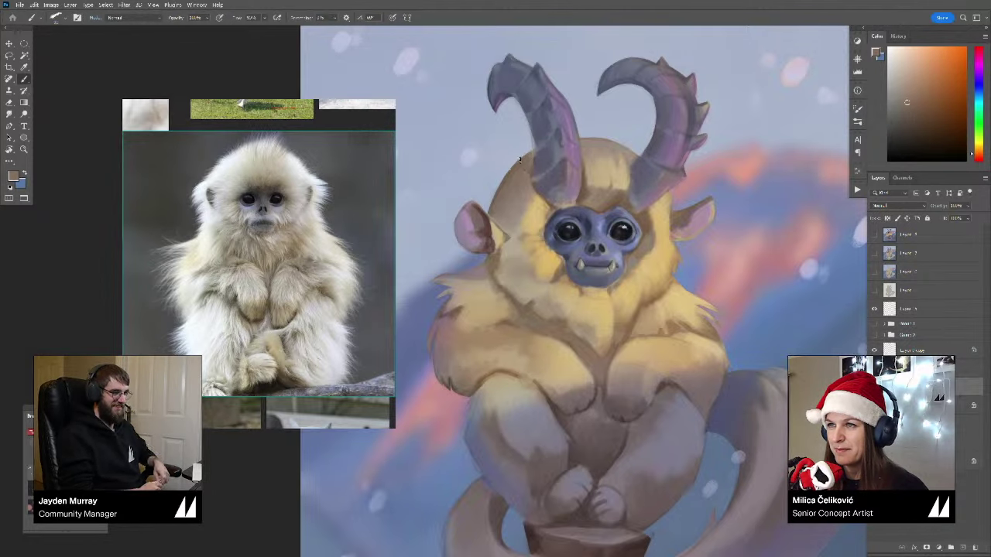
# Step: Refine the fur on the left-hand cheek and jaw with strokes in sampled tan and yellow tones
pyautogui.scroll(-4, 530, 207)
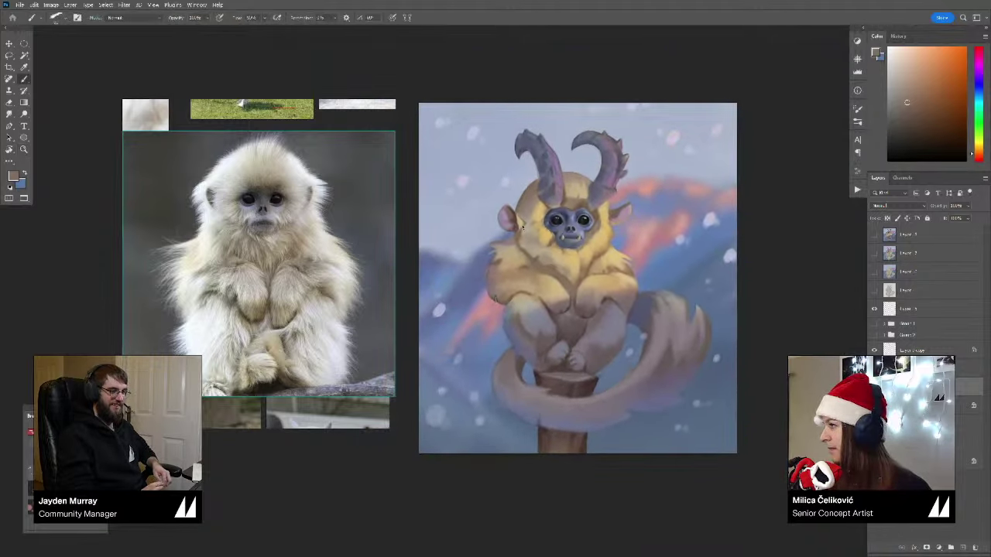
pyautogui.press('z')
pyautogui.moveTo(552, 273); pyautogui.dragTo(570, 277)
pyautogui.press('z')
pyautogui.moveTo(537, 217); pyautogui.dragTo(539, 218)
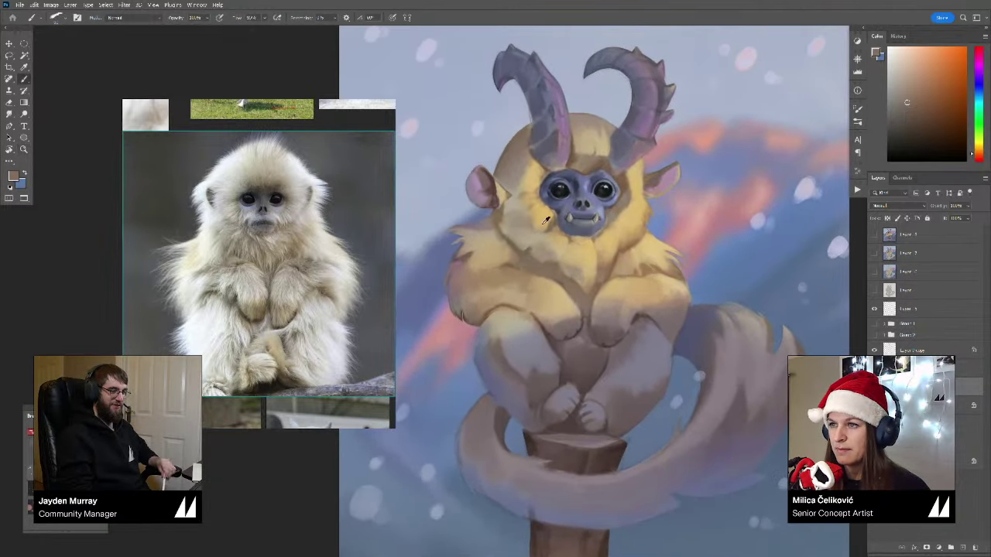
pyautogui.keyDown('alt'); pyautogui.click(545, 223); pyautogui.keyUp('alt')
pyautogui.keyDown('alt'); pyautogui.click(533, 231); pyautogui.keyUp('alt')
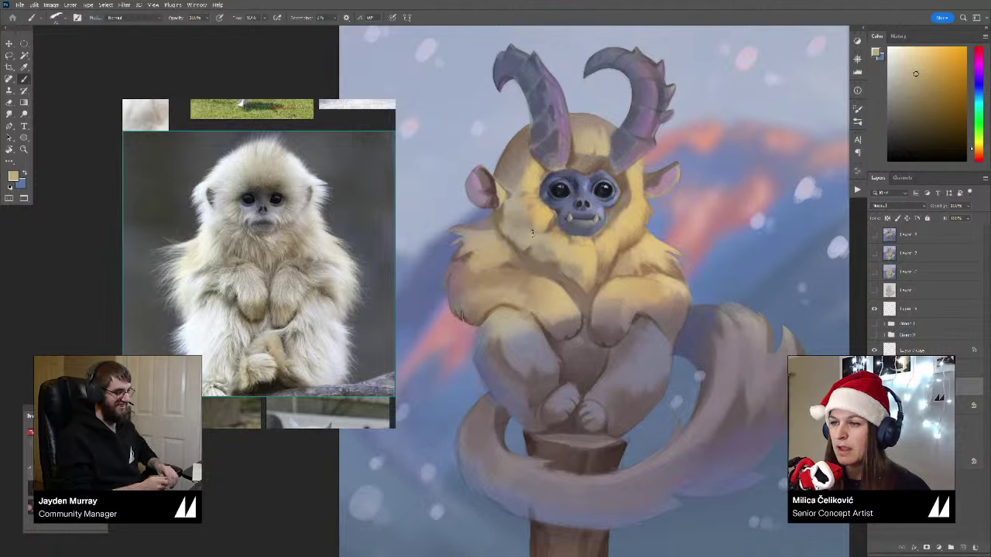
pyautogui.keyDown('alt'); pyautogui.click(547, 232); pyautogui.keyUp('alt')
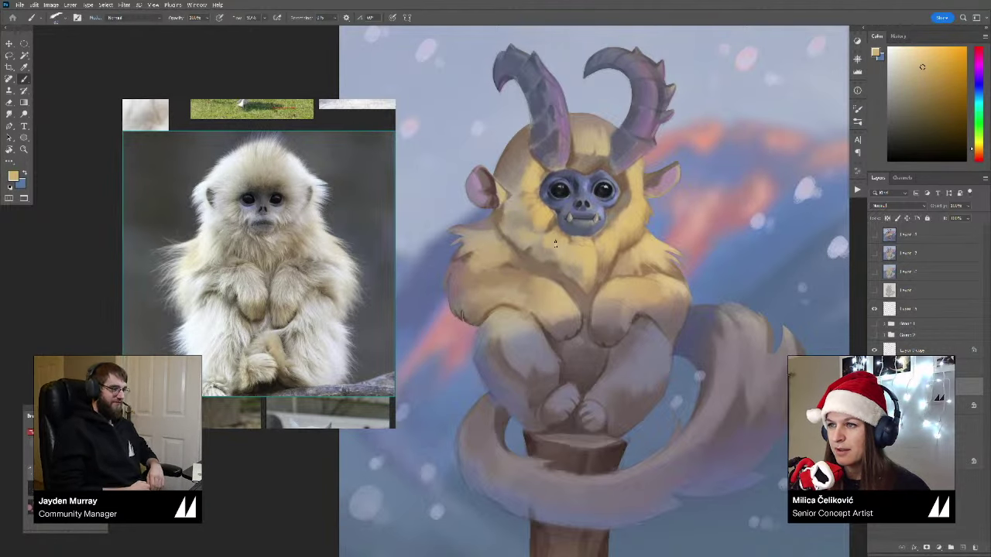
pyautogui.keyDown('alt'); pyautogui.click(554, 237); pyautogui.keyUp('alt')
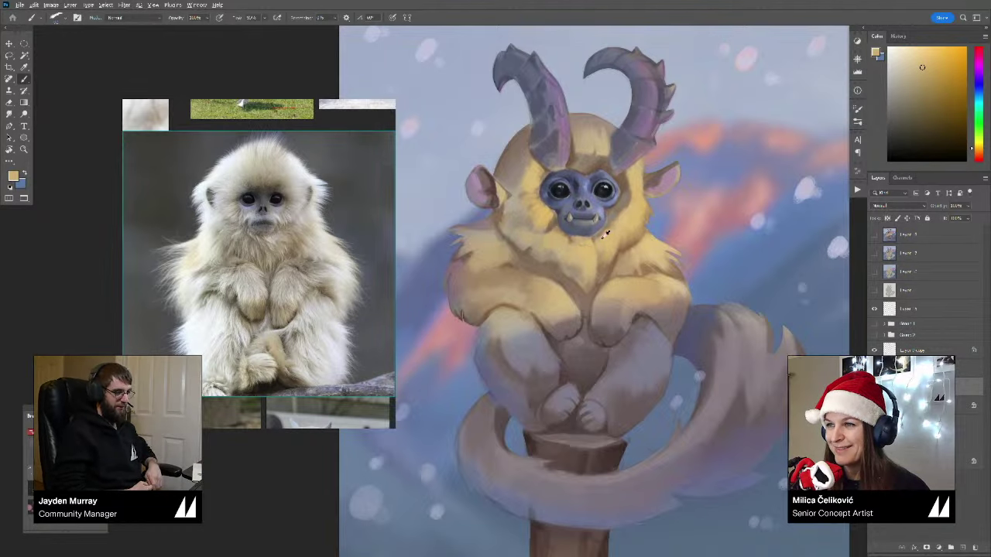
# Step: Paint yellow fur strokes beneath the chin with tones sampled from the surrounding beard
pyautogui.keyDown('alt'); pyautogui.click(590, 248); pyautogui.keyUp('alt')
pyautogui.moveTo(590, 248); pyautogui.dragTo(574, 260)
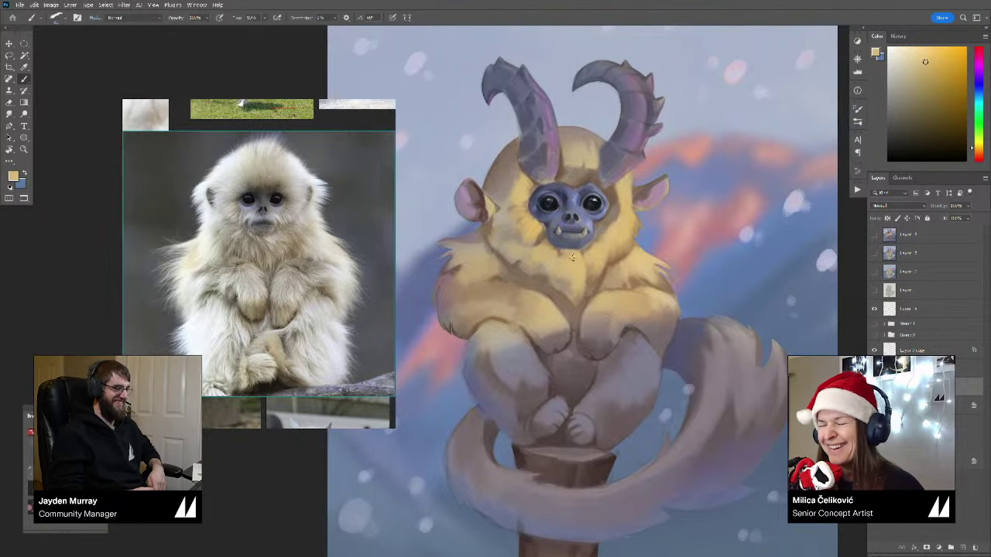
pyautogui.scroll(2, 596, 242)
pyautogui.keyDown('alt'); pyautogui.click(598, 249); pyautogui.keyUp('alt')
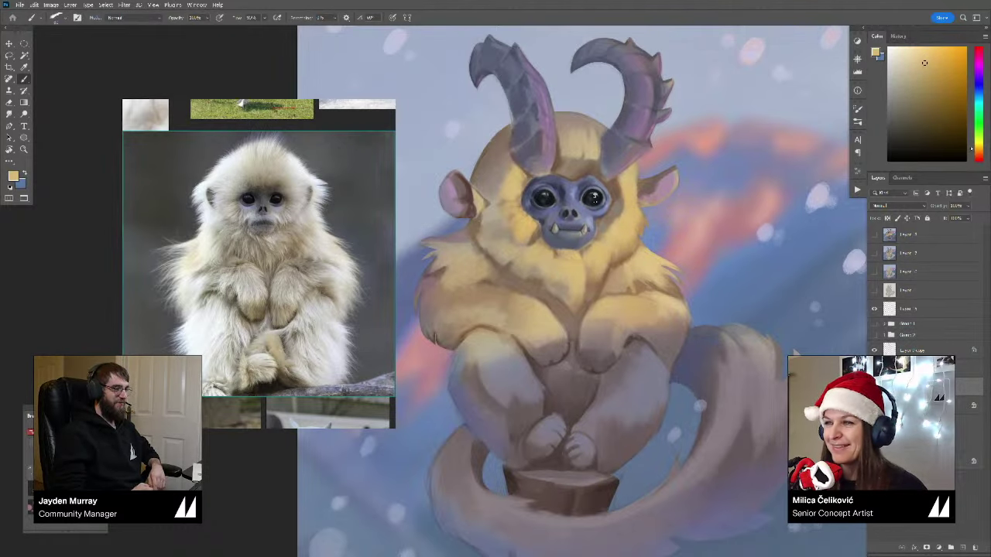
# Step: Touch up the right-hand side of the blue chin with light lavender tones sampled from the face
pyautogui.moveTo(601, 221); pyautogui.dragTo(595, 227)
pyautogui.keyDown('alt'); pyautogui.click(592, 229); pyautogui.keyUp('alt')
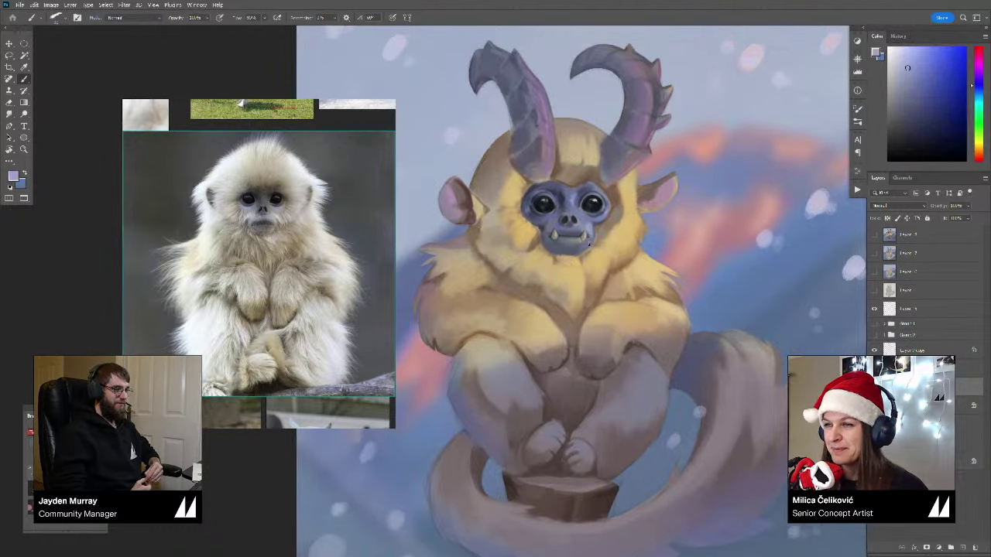
pyautogui.keyDown('alt'); pyautogui.click(587, 245); pyautogui.keyUp('alt')
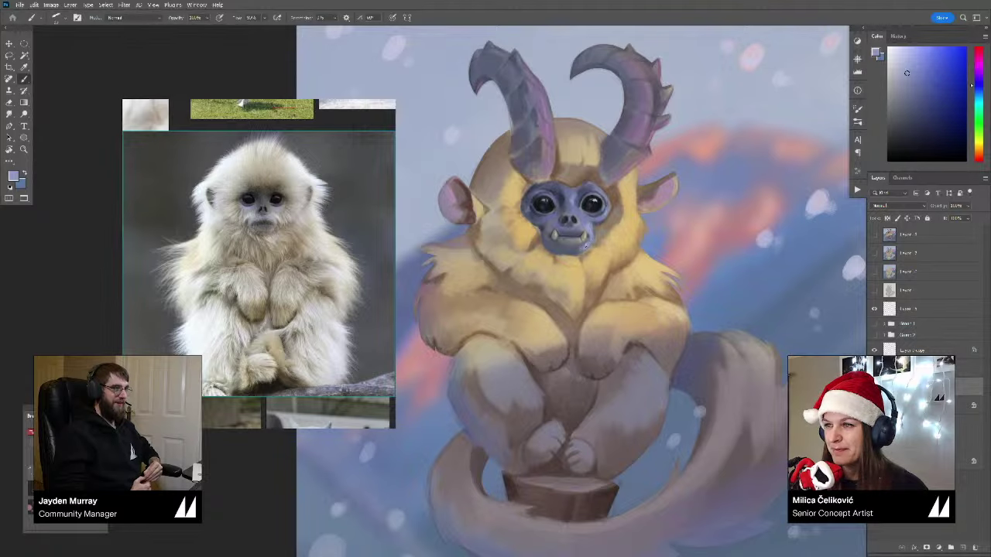
# Step: Sample a dark blue from the face and define the outer edge of the left-hand horn near its base
pyautogui.moveTo(600, 232); pyautogui.dragTo(561, 267)
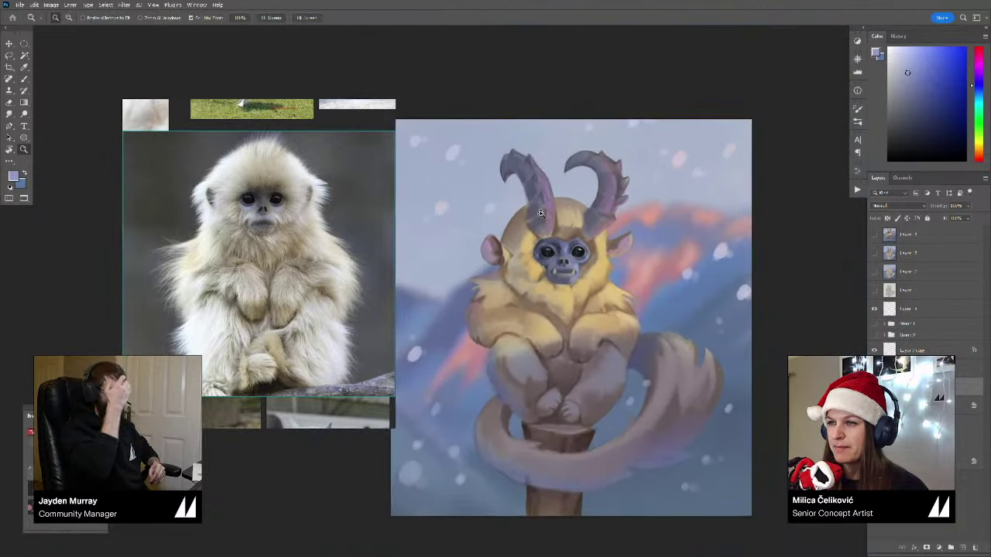
pyautogui.moveTo(545, 206); pyautogui.dragTo(604, 208)
pyautogui.keyDown('alt'); pyautogui.click(579, 279); pyautogui.keyUp('alt')
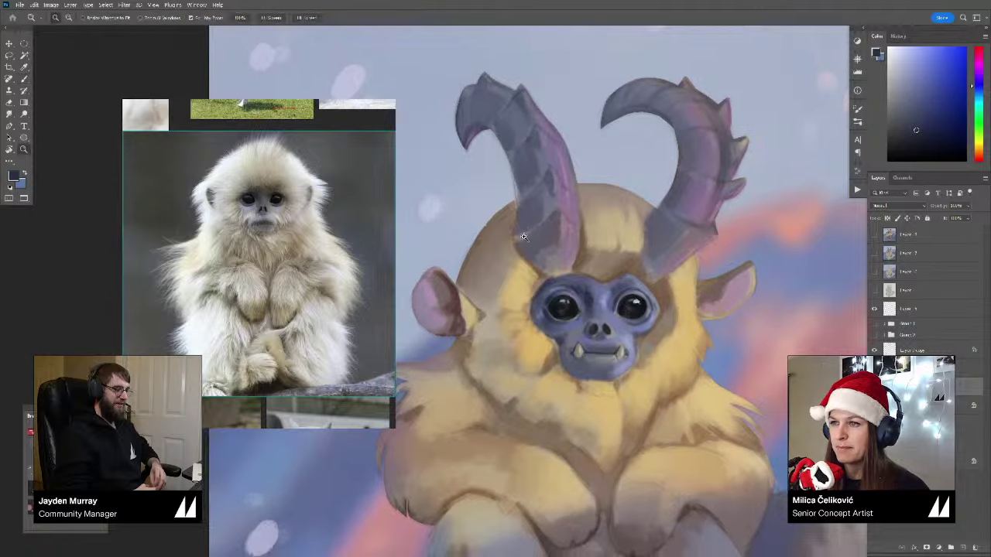
pyautogui.scroll(-2, 521, 230)
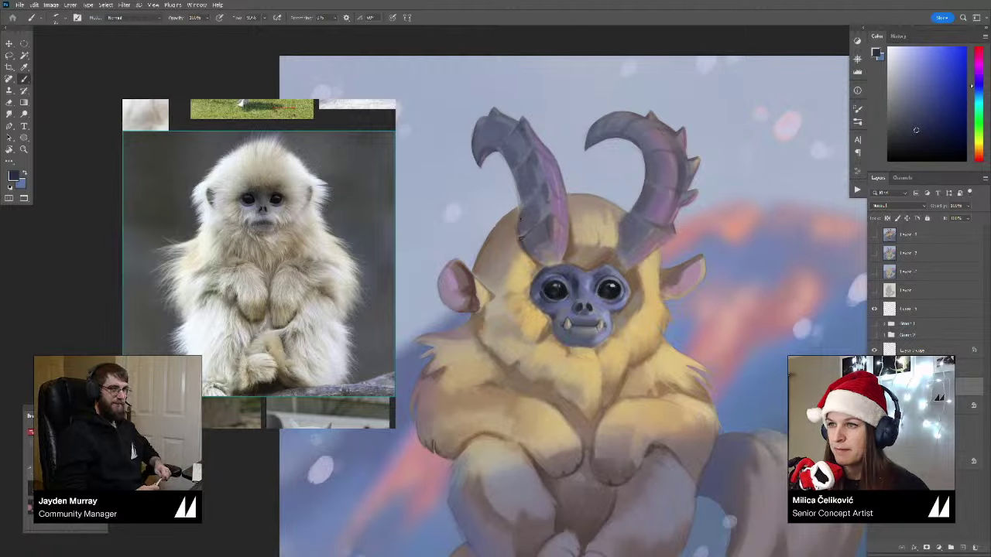
pyautogui.moveTo(520, 209); pyautogui.dragTo(522, 237)
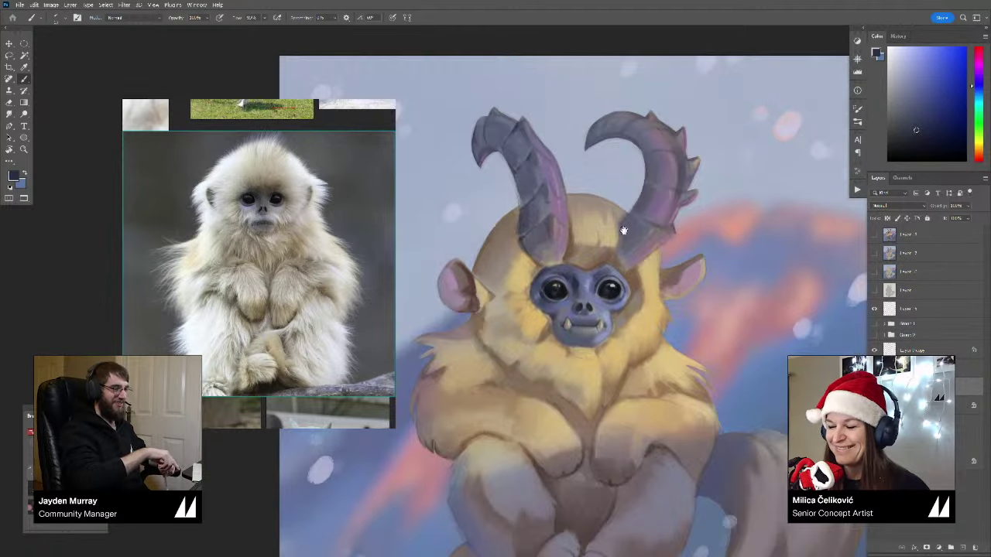
# Step: Define the segment lines, spikes and curved tip of the right-hand horn with dark blue lines
pyautogui.moveTo(624, 230); pyautogui.dragTo(589, 237)
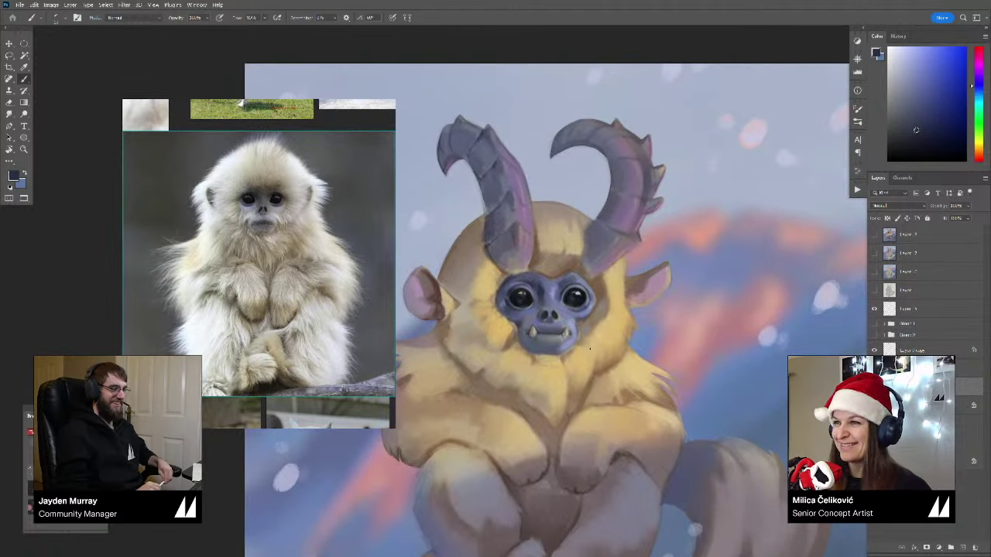
pyautogui.press('r')
pyautogui.moveTo(703, 192)
pyautogui.mouseDown()
pyautogui.moveTo(571, 129)
pyautogui.moveTo(516, 181)
pyautogui.moveTo(563, 193)
pyautogui.mouseUp()
pyautogui.press('b')
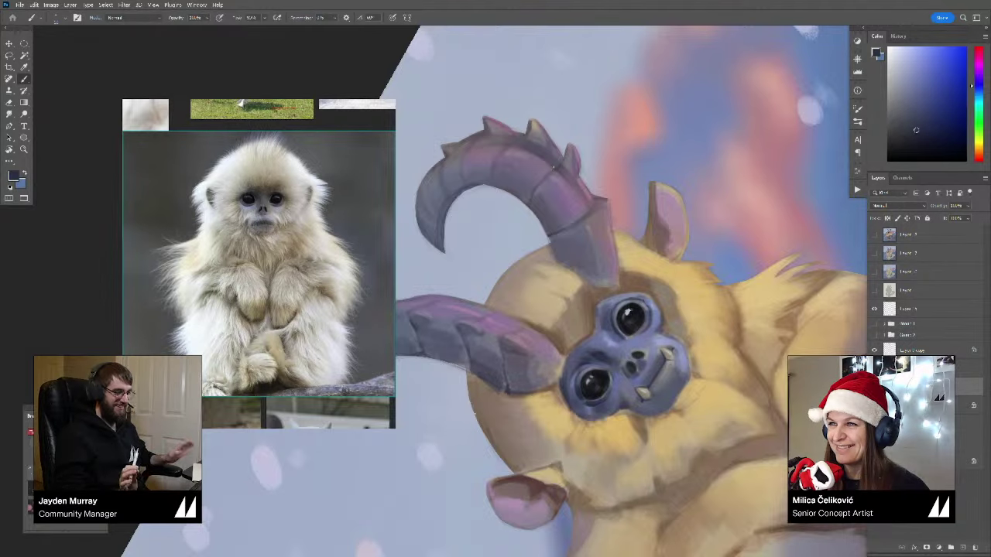
pyautogui.moveTo(581, 170)
pyautogui.mouseDown()
pyautogui.moveTo(608, 192)
pyautogui.moveTo(624, 180)
pyautogui.mouseUp()
pyautogui.press('r')
pyautogui.moveTo(536, 195); pyautogui.dragTo(563, 239)
pyautogui.press('b')
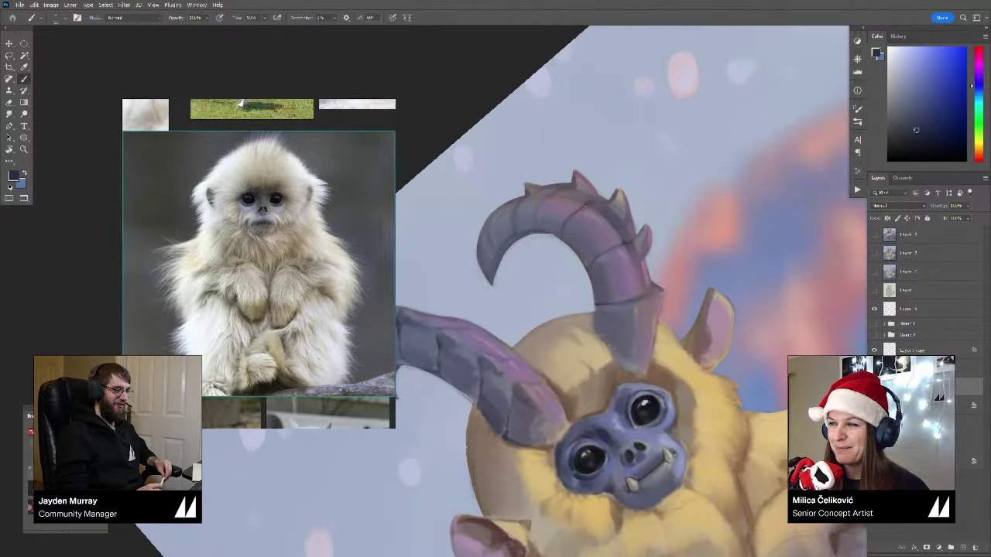
pyautogui.press('r')
pyautogui.moveTo(672, 201); pyautogui.dragTo(693, 300)
pyautogui.press('b')
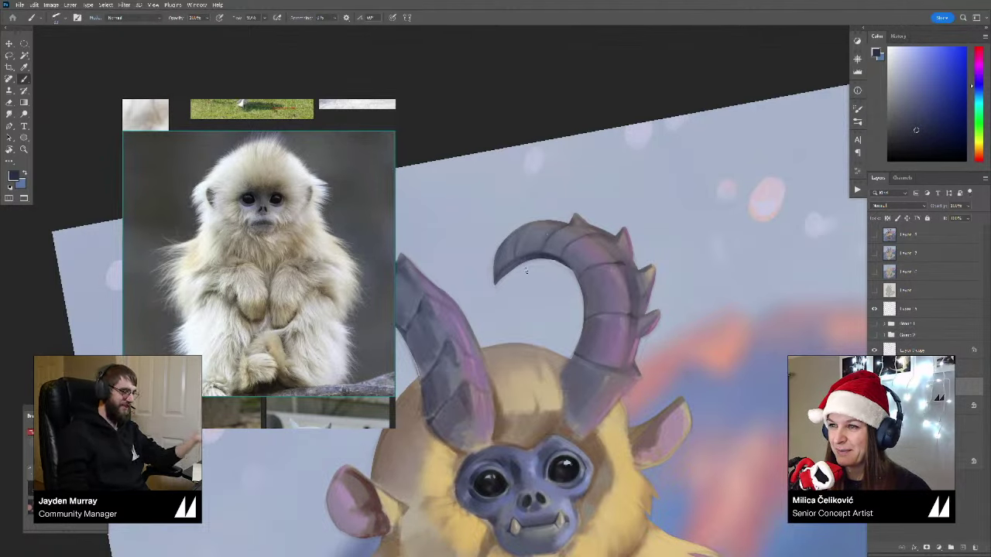
# Step: Sharpen the outline and segment ridges of the left-hand horn with dark blue, then return the canvas upright
pyautogui.moveTo(579, 325); pyautogui.dragTo(693, 265)
pyautogui.press('r')
pyautogui.moveTo(643, 192)
pyautogui.mouseDown()
pyautogui.moveTo(585, 169)
pyautogui.moveTo(611, 206)
pyautogui.moveTo(424, 217)
pyautogui.mouseUp()
pyautogui.press('r')
pyautogui.moveTo(482, 254); pyautogui.dragTo(510, 269)
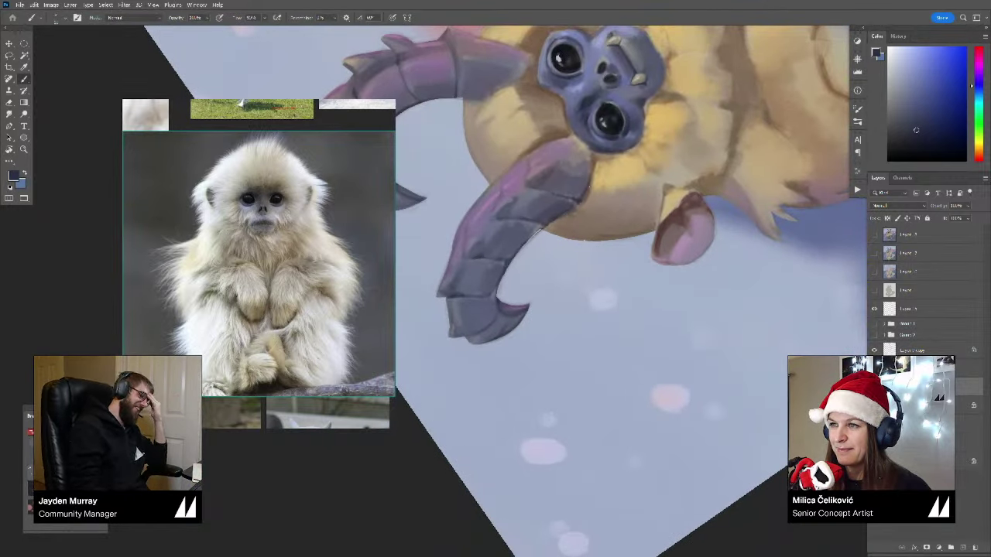
pyautogui.moveTo(572, 203); pyautogui.dragTo(507, 197)
pyautogui.press('r')
pyautogui.moveTo(517, 192); pyautogui.dragTo(682, 272)
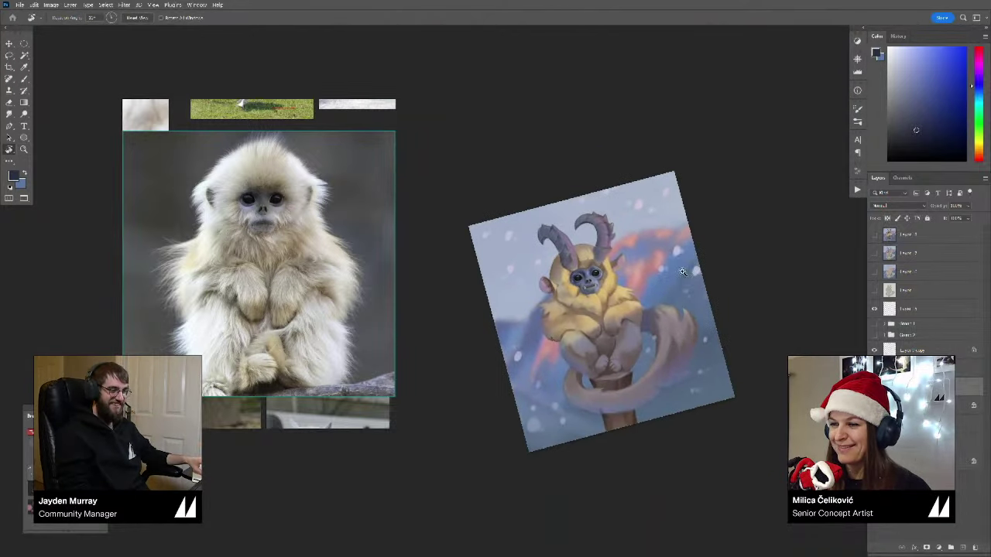
pyautogui.moveTo(741, 309)
pyautogui.mouseDown()
pyautogui.moveTo(702, 357)
pyautogui.moveTo(689, 328)
pyautogui.mouseUp()
pyautogui.moveTo(597, 329); pyautogui.dragTo(675, 322)
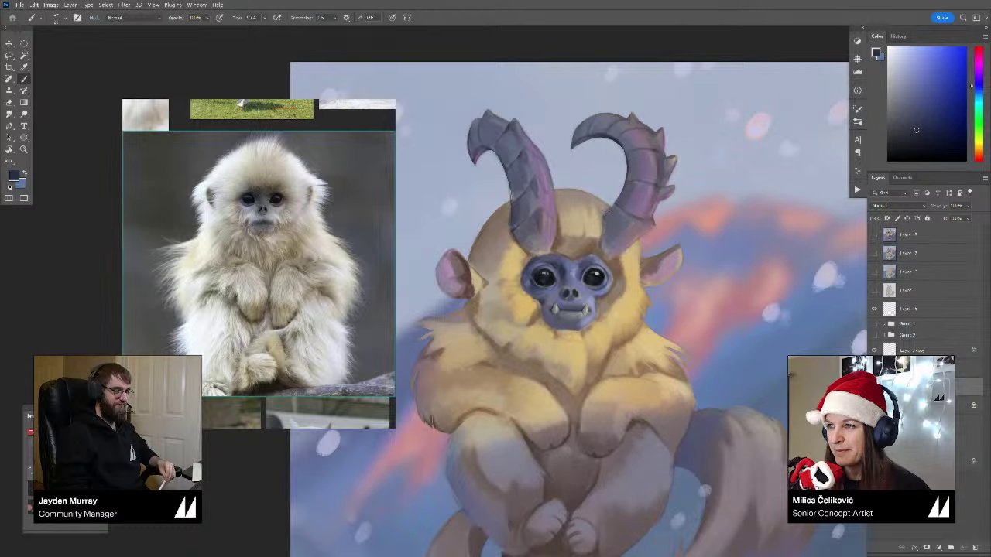
# Step: Blend the base of the right-hand horn with grey-blue and purple tones sampled from the horn
pyautogui.keyDown('alt'); pyautogui.click(617, 217); pyautogui.keyUp('alt')
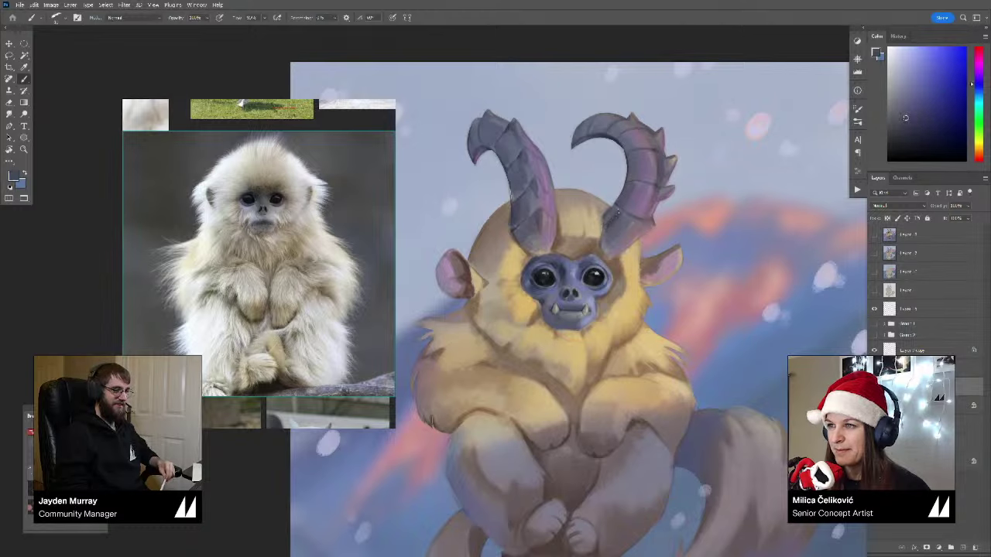
pyautogui.keyDown('alt'); pyautogui.click(617, 218); pyautogui.keyUp('alt')
pyautogui.keyDown('alt'); pyautogui.click(626, 222); pyautogui.keyUp('alt')
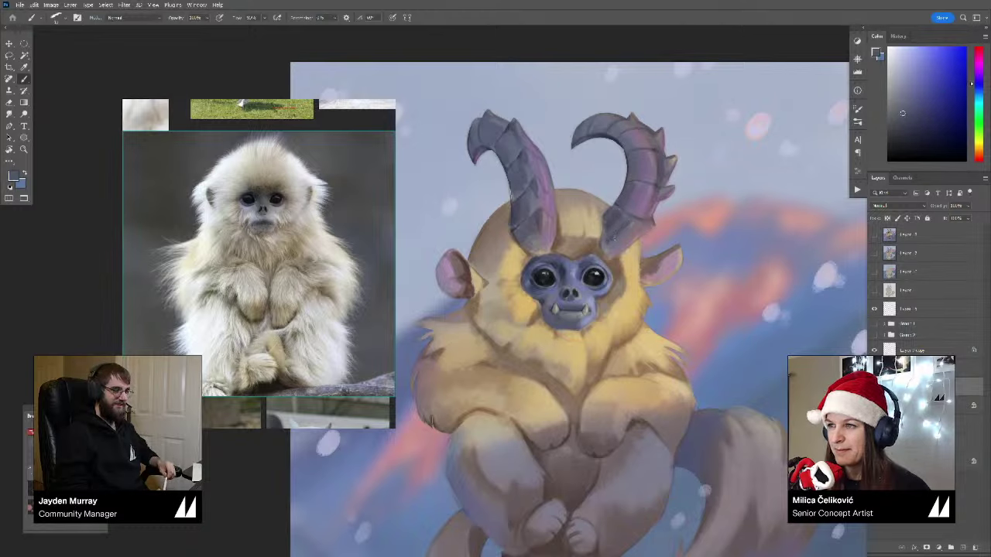
pyautogui.keyDown('alt'); pyautogui.click(620, 215); pyautogui.keyUp('alt')
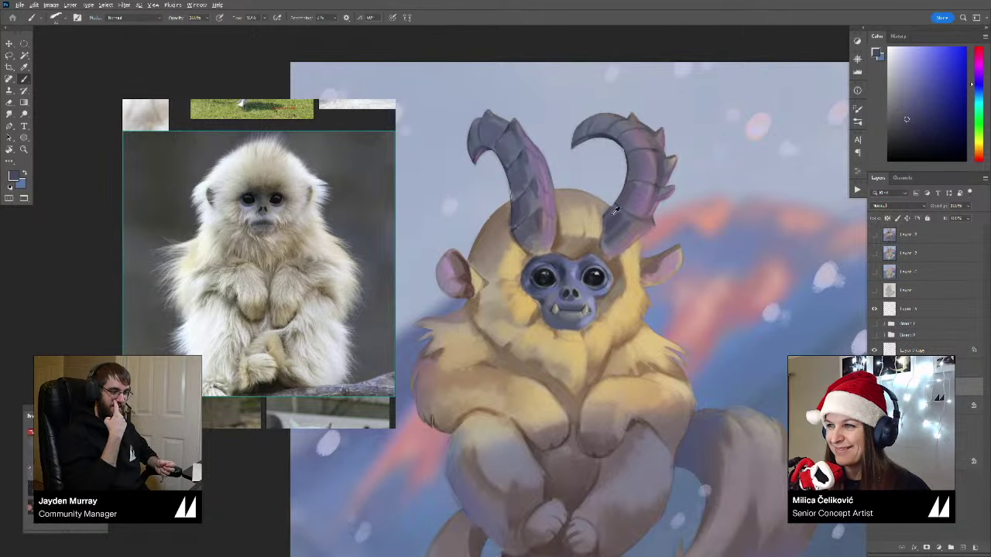
pyautogui.keyDown('alt'); pyautogui.click(615, 214); pyautogui.keyUp('alt')
pyautogui.keyDown('alt'); pyautogui.click(611, 224); pyautogui.keyUp('alt')
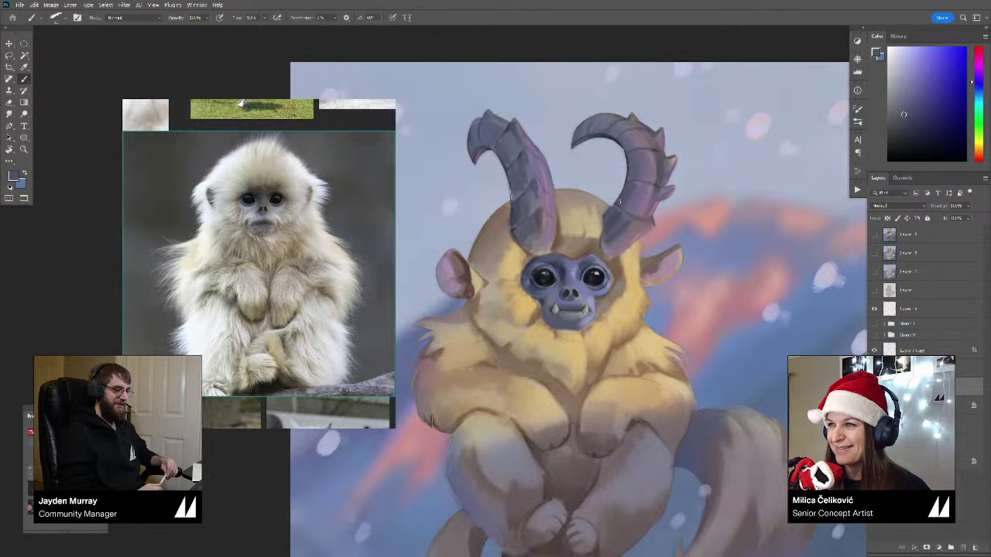
# Step: Refine the inner edge and curved segments of the right-hand horn with sampled dark blue and muted purple tones
pyautogui.keyDown('alt'); pyautogui.click(630, 175); pyautogui.keyUp('alt')
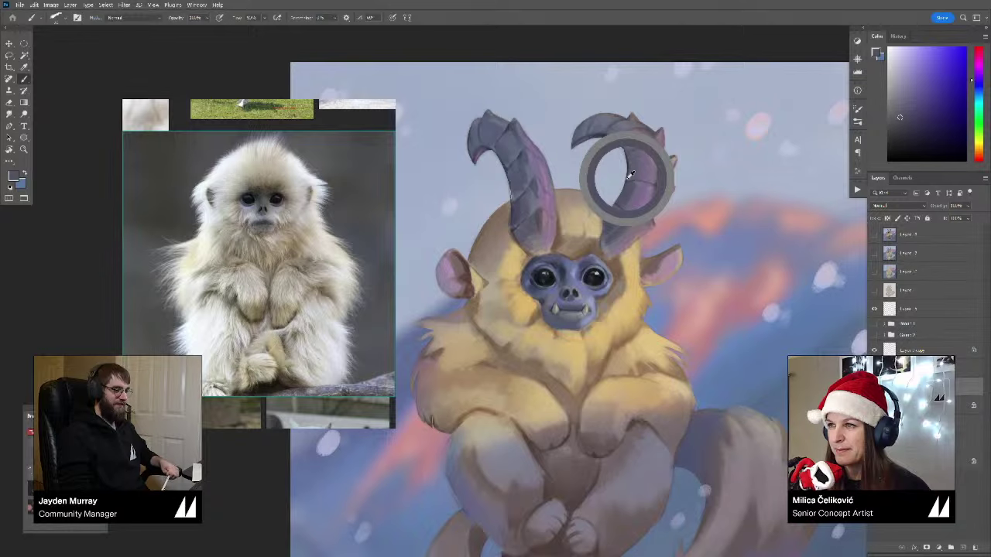
pyautogui.keyDown('alt'); pyautogui.click(610, 133); pyautogui.keyUp('alt')
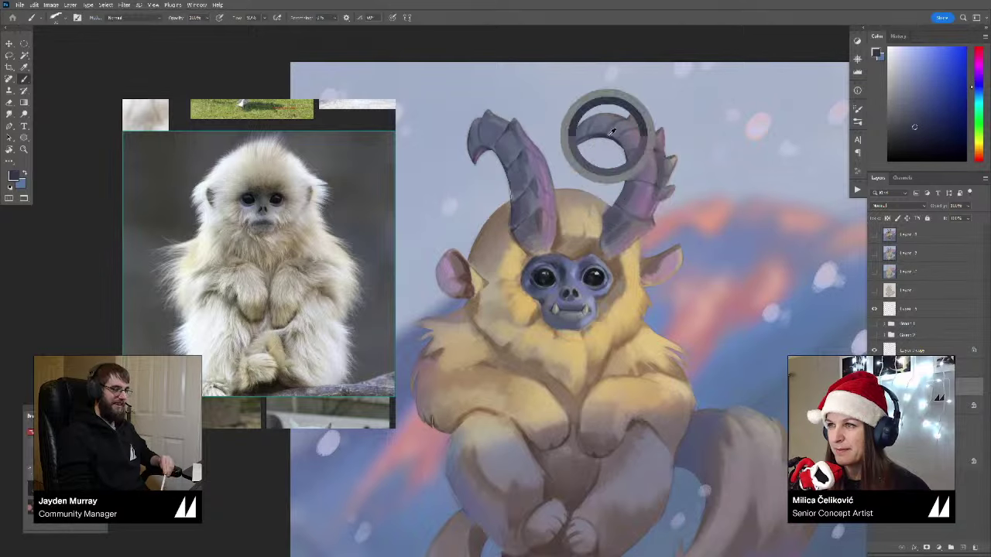
pyautogui.keyDown('alt'); pyautogui.click(629, 199); pyautogui.keyUp('alt')
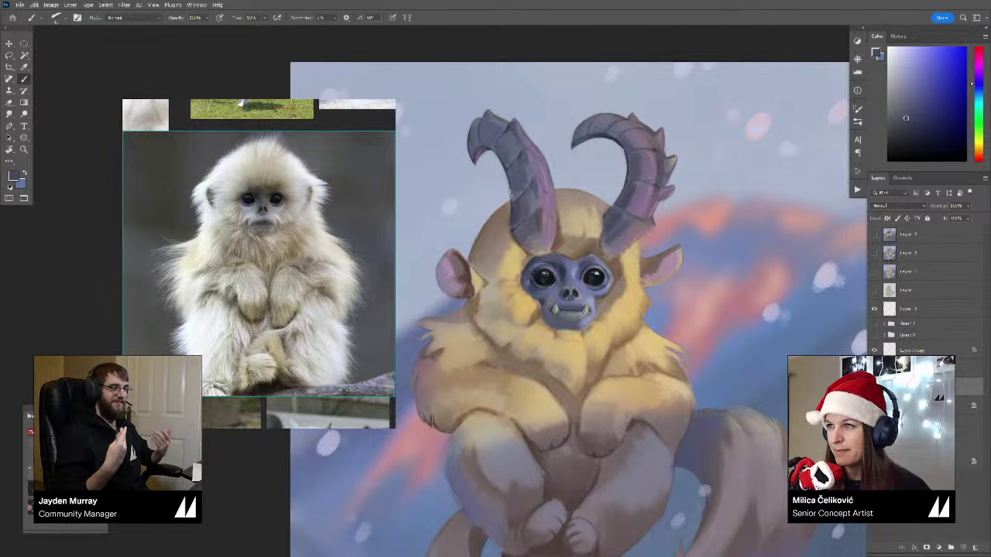
pyautogui.keyDown('alt'); pyautogui.click(641, 162); pyautogui.keyUp('alt')
pyautogui.keyDown('alt'); pyautogui.click(643, 198); pyautogui.keyUp('alt')
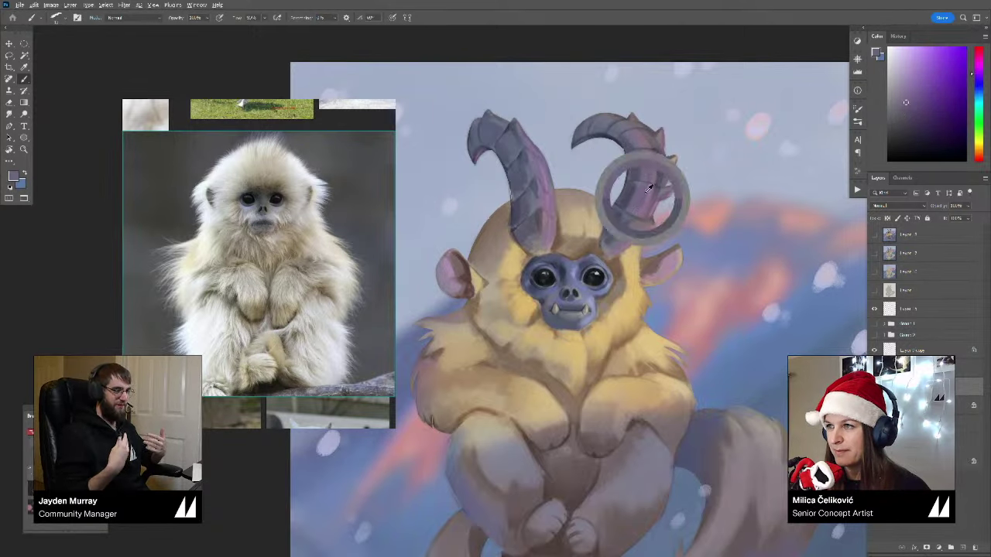
# Step: Deepen the shadow beneath the creature's feet on the wooden stump with a very dark reddish brown
pyautogui.press('z')
pyautogui.moveTo(633, 210); pyautogui.dragTo(614, 246)
pyautogui.press('b')
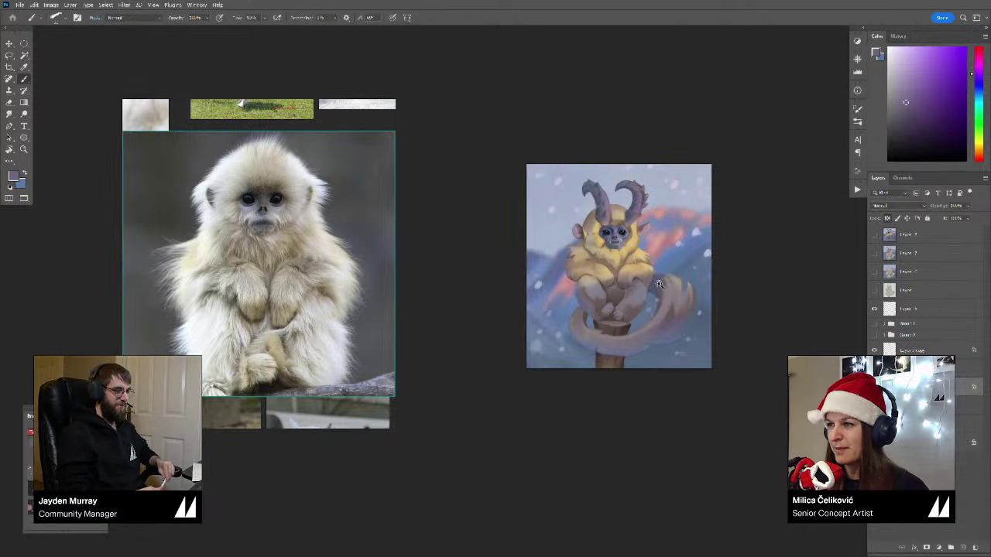
pyautogui.press('z')
pyautogui.moveTo(636, 310); pyautogui.dragTo(649, 324)
pyautogui.press('b')
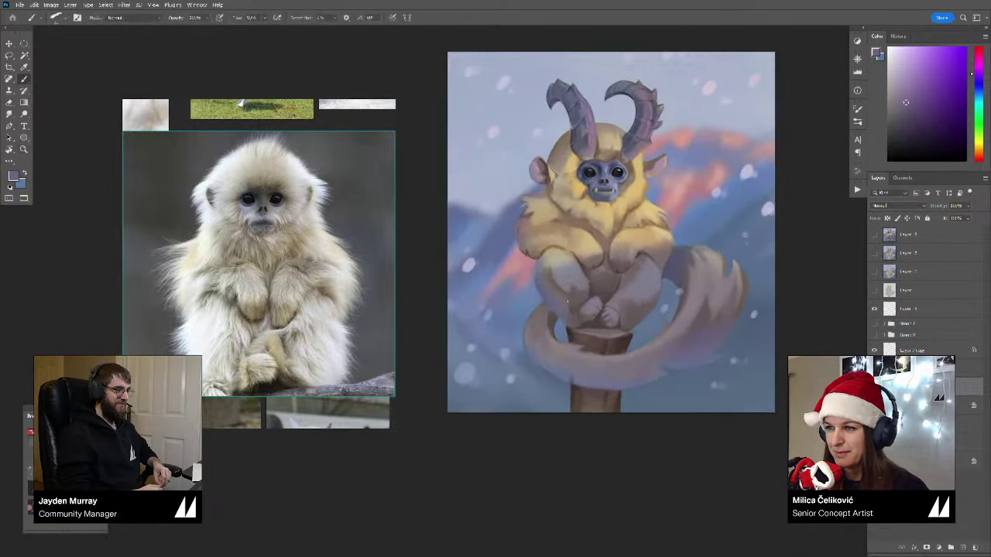
pyautogui.press('z')
pyautogui.moveTo(607, 297); pyautogui.dragTo(617, 304)
pyautogui.press('b')
pyautogui.keyDown('alt'); pyautogui.click(594, 338); pyautogui.keyUp('alt')
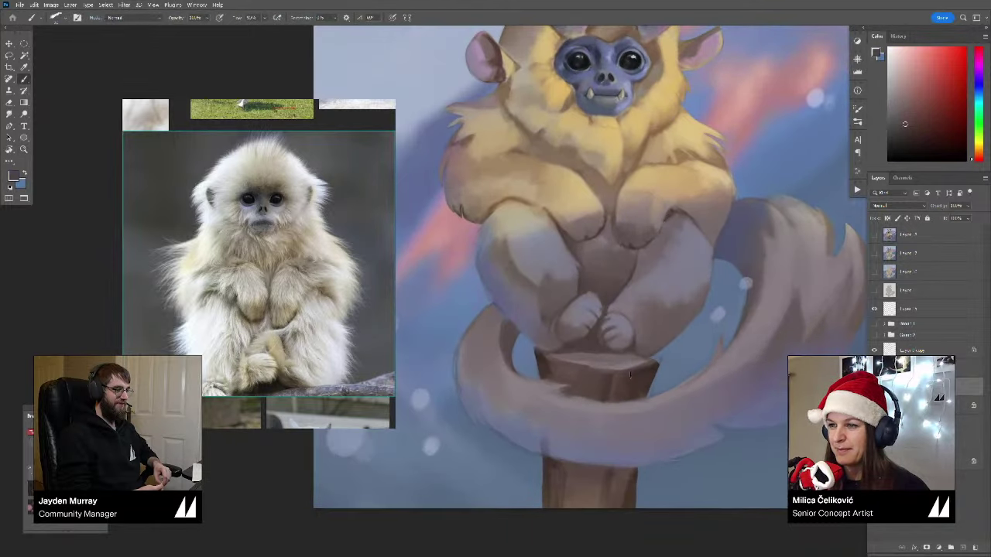
pyautogui.press('r')
pyautogui.moveTo(709, 287); pyautogui.dragTo(697, 242)
pyautogui.click(913, 143)
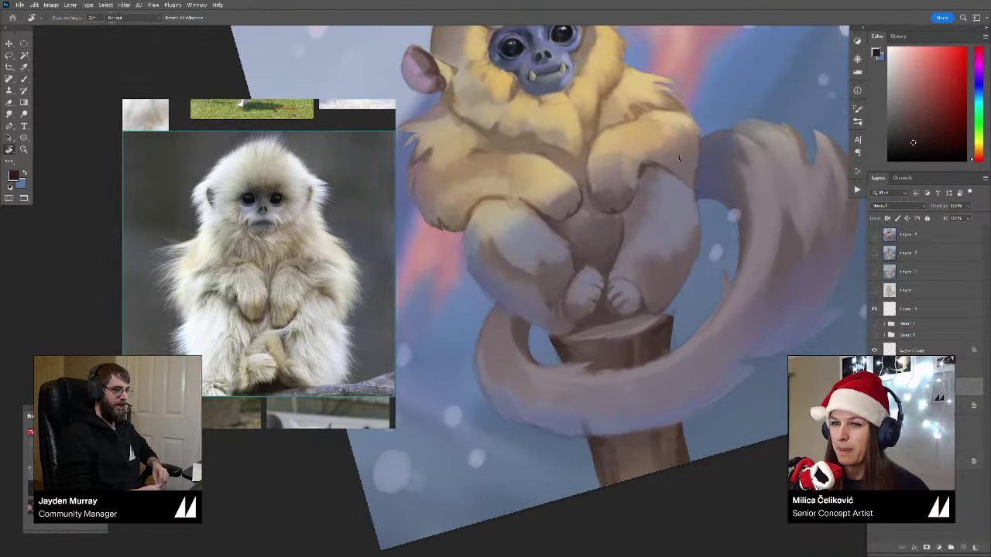
pyautogui.press('b')
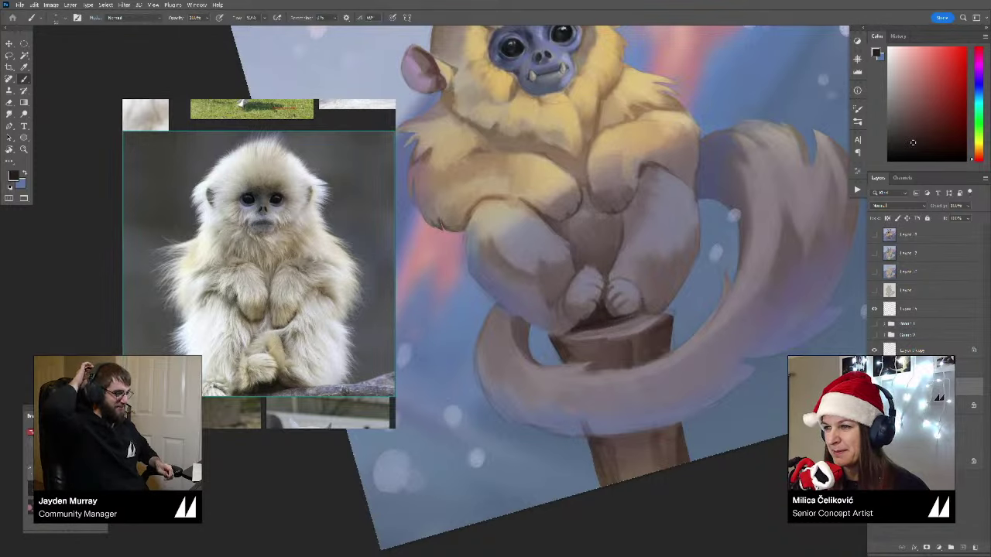
# Step: Render the stump's wood grain and upper rim with sampled reddish browns and a lighter pinkish grey
pyautogui.press('r')
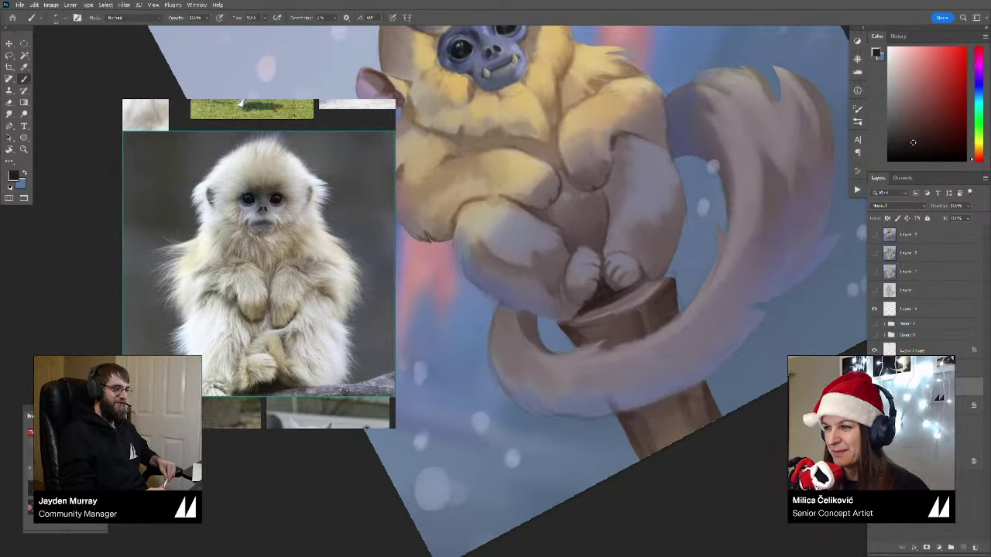
pyautogui.keyDown('alt'); pyautogui.click(644, 329); pyautogui.keyUp('alt')
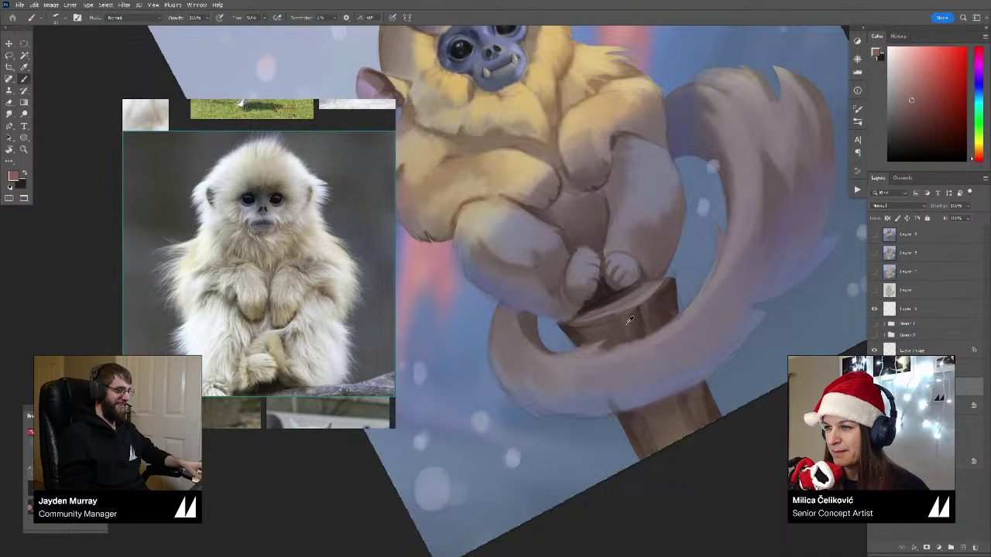
pyautogui.keyDown('alt'); pyautogui.click(630, 321); pyautogui.keyUp('alt')
pyautogui.keyDown('alt'); pyautogui.click(621, 328); pyautogui.keyUp('alt')
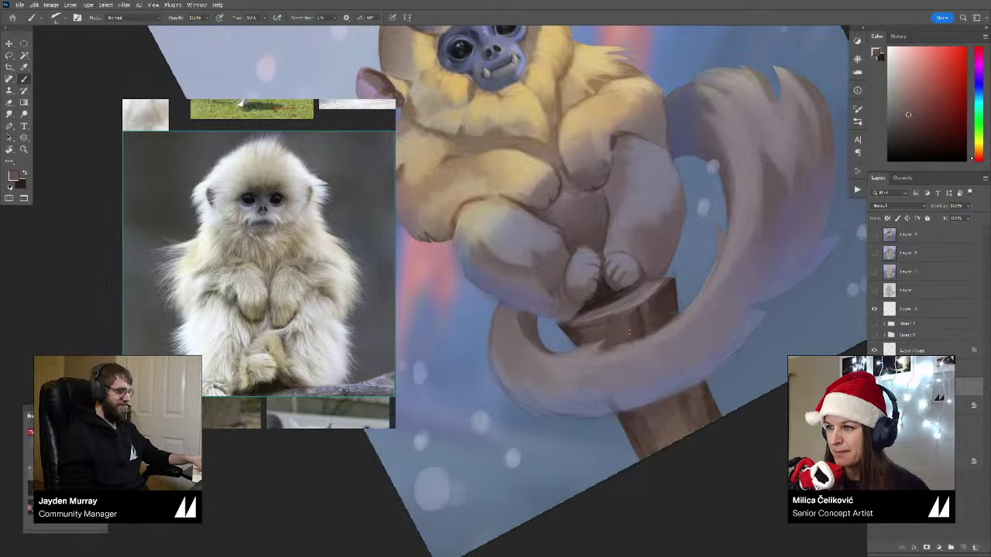
pyautogui.press('r')
pyautogui.moveTo(629, 332)
pyautogui.mouseDown()
pyautogui.moveTo(626, 295)
pyautogui.moveTo(635, 306)
pyautogui.mouseUp()
pyautogui.keyDown('alt'); pyautogui.click(644, 288); pyautogui.keyUp('alt')
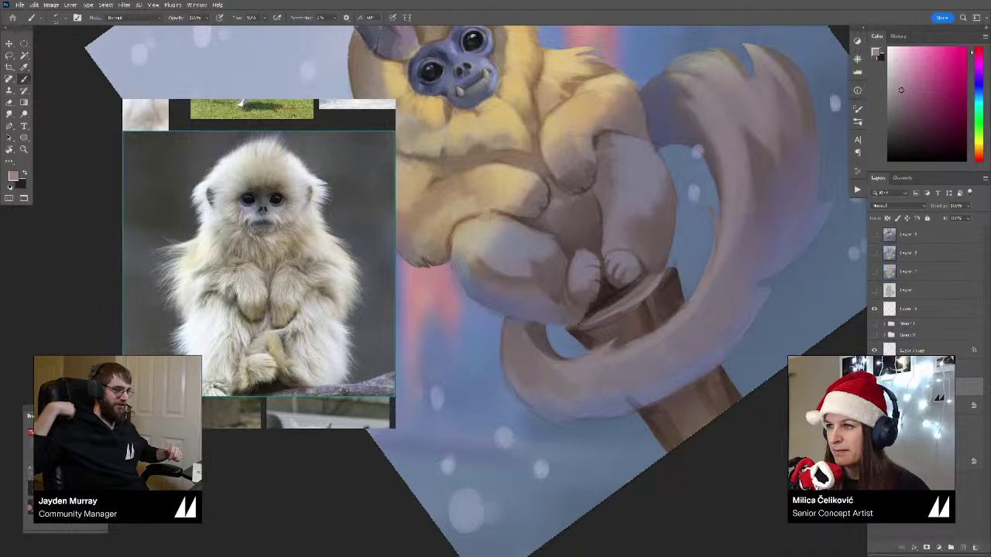
# Step: Return the canvas upright and paint fur tufts on the right-hand leg with sampled blue-grey tones
pyautogui.press('z')
pyautogui.moveTo(633, 287); pyautogui.dragTo(592, 290)
pyautogui.press('r')
pyautogui.moveTo(733, 246); pyautogui.dragTo(754, 365)
pyautogui.moveTo(658, 326); pyautogui.dragTo(625, 348)
pyautogui.press('z')
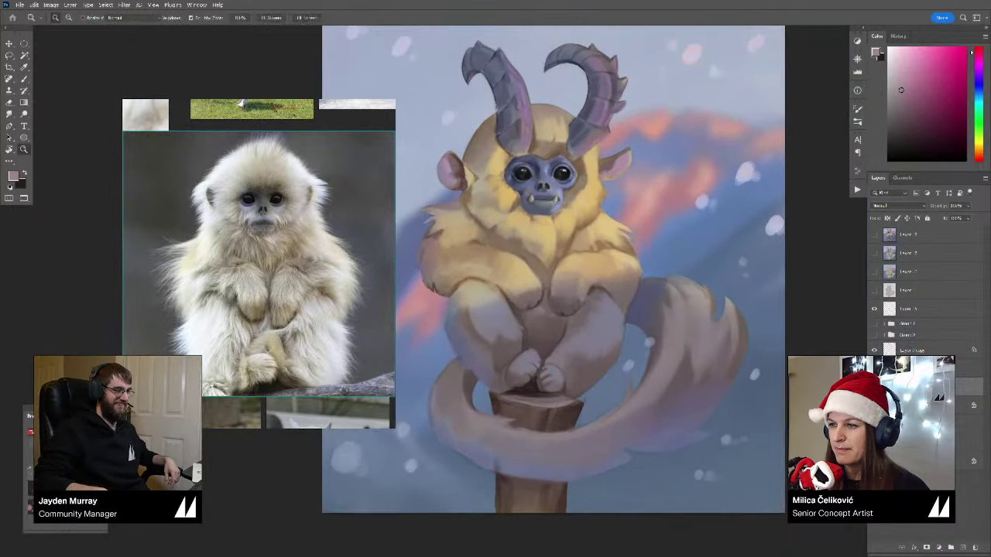
pyautogui.press('b')
pyautogui.keyDown('alt'); pyautogui.click(586, 371); pyautogui.keyUp('alt')
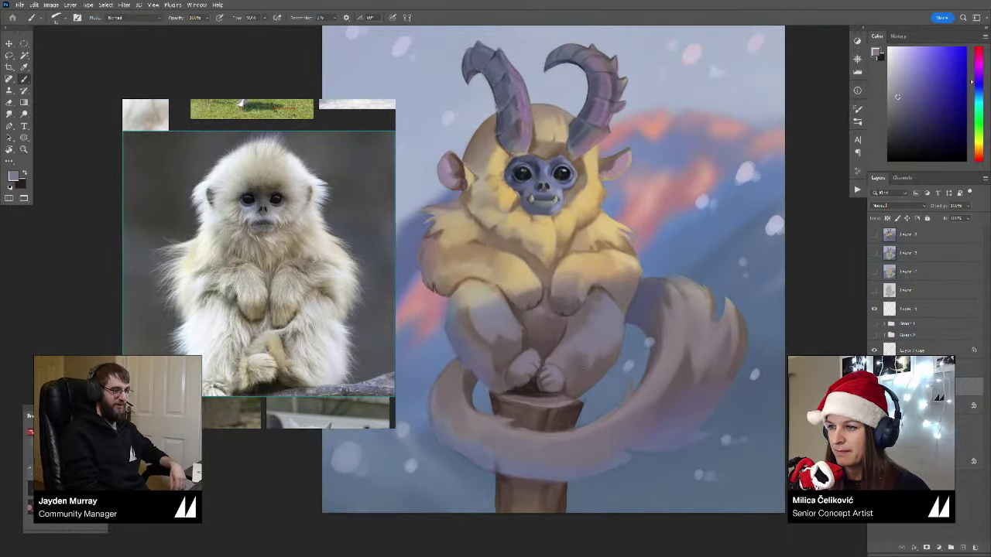
pyautogui.keyDown('alt'); pyautogui.click(577, 341); pyautogui.keyUp('alt')
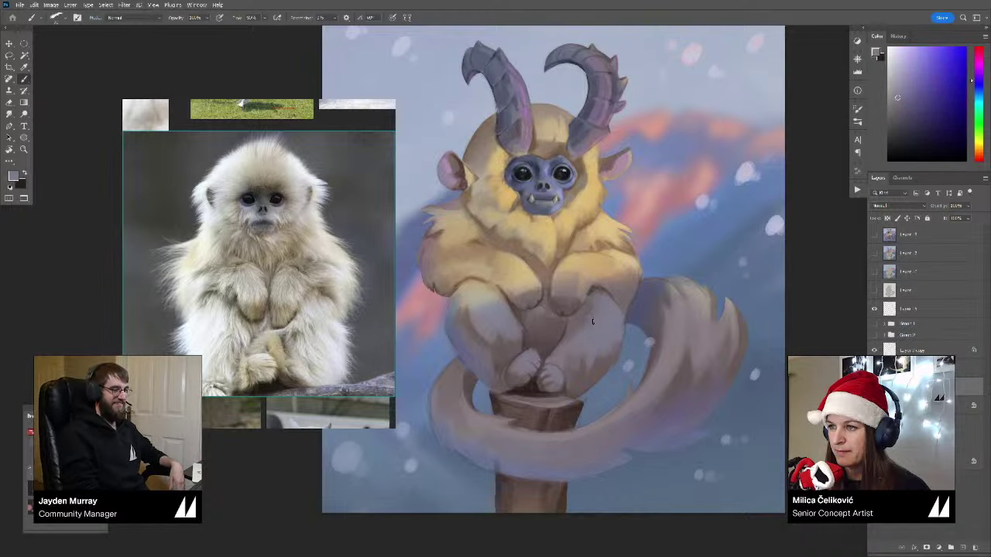
pyautogui.moveTo(577, 343); pyautogui.dragTo(592, 346)
# Step: Sample a dark brown near the toes and define the creases between the feet, legs and belly
pyautogui.keyDown('alt'); pyautogui.click(555, 382); pyautogui.keyUp('alt')
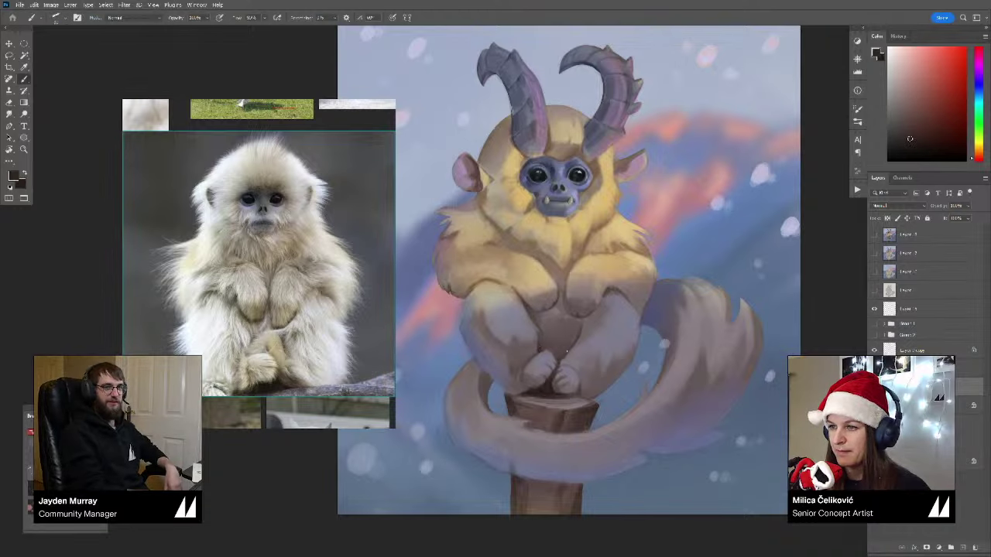
pyautogui.moveTo(571, 349); pyautogui.dragTo(579, 311)
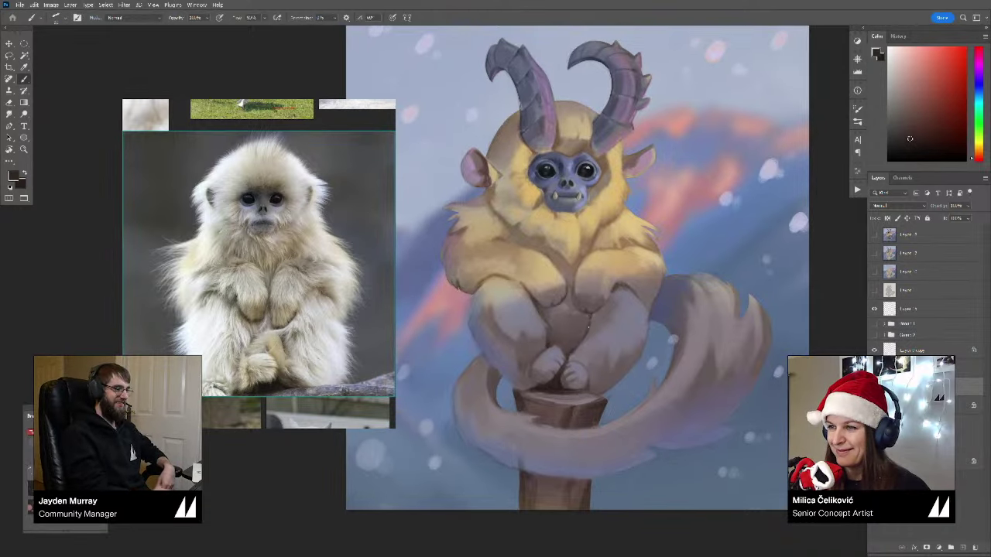
pyautogui.moveTo(566, 237); pyautogui.dragTo(564, 254)
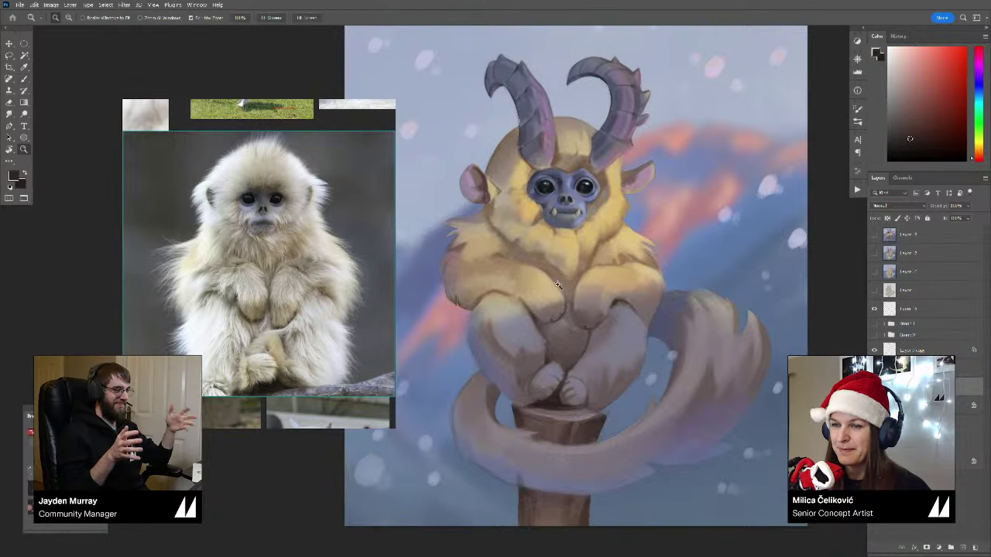
pyautogui.moveTo(557, 294); pyautogui.dragTo(574, 296)
# Step: Shade the belly and the chest fur below the beard with sampled grey-brown and warm brown tones
pyautogui.keyDown('alt'); pyautogui.click(568, 312); pyautogui.keyUp('alt')
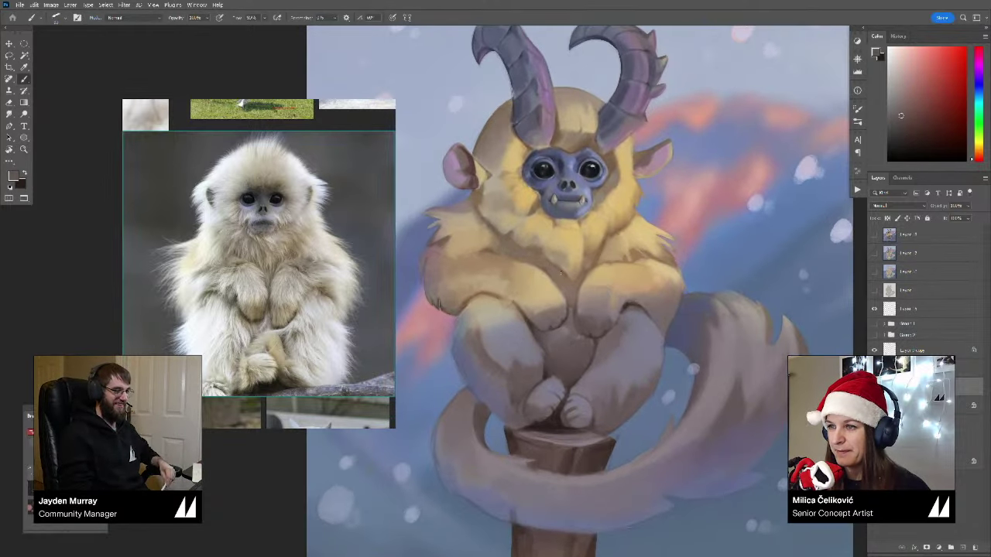
pyautogui.keyDown('alt'); pyautogui.click(564, 279); pyautogui.keyUp('alt')
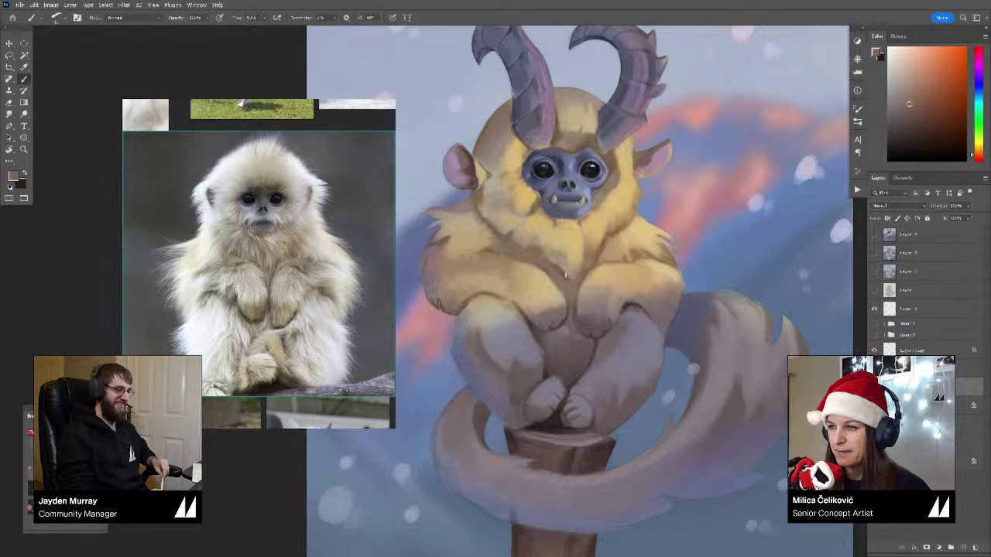
pyautogui.keyDown('alt'); pyautogui.click(565, 274); pyautogui.keyUp('alt')
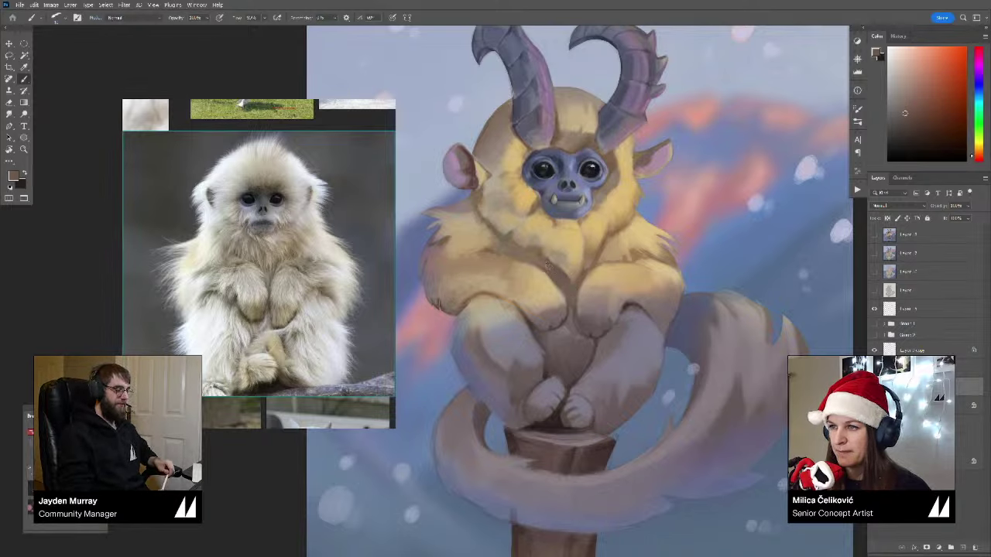
# Step: Mirror the canvas horizontally to check the creature's composition
pyautogui.hotkey('ctrl', '-')
pyautogui.hotkey('ctrl', '-')
pyautogui.hotkey('ctrl', '-')
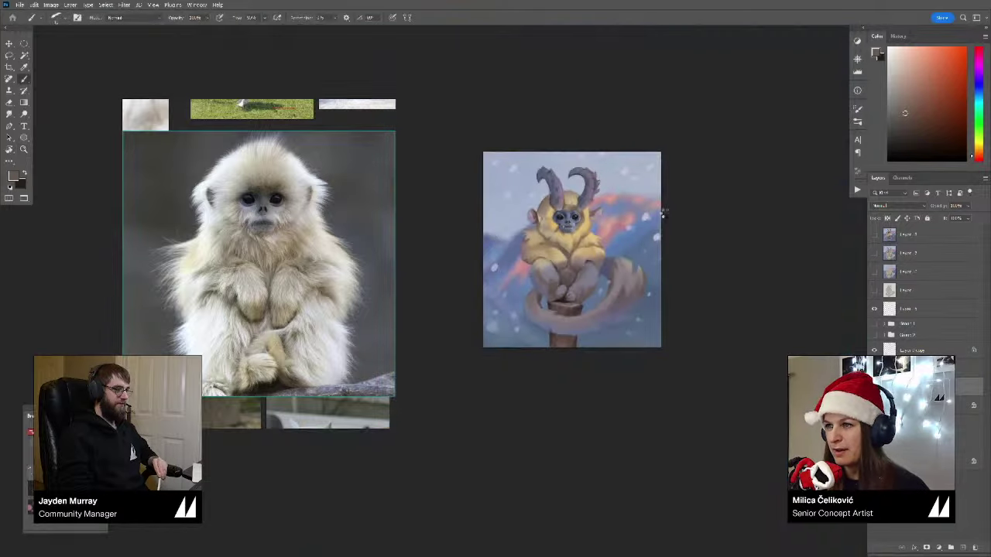
pyautogui.hotkey('ctrl', 'shift', 'h')
pyautogui.hotkey('ctrl', 'space')
pyautogui.moveTo(606, 253)
pyautogui.mouseDown()
pyautogui.moveTo(582, 278)
pyautogui.moveTo(593, 289)
pyautogui.moveTo(607, 277)
pyautogui.moveTo(610, 261)
pyautogui.moveTo(607, 274)
pyautogui.moveTo(599, 259)
pyautogui.mouseUp()
pyautogui.press('b')
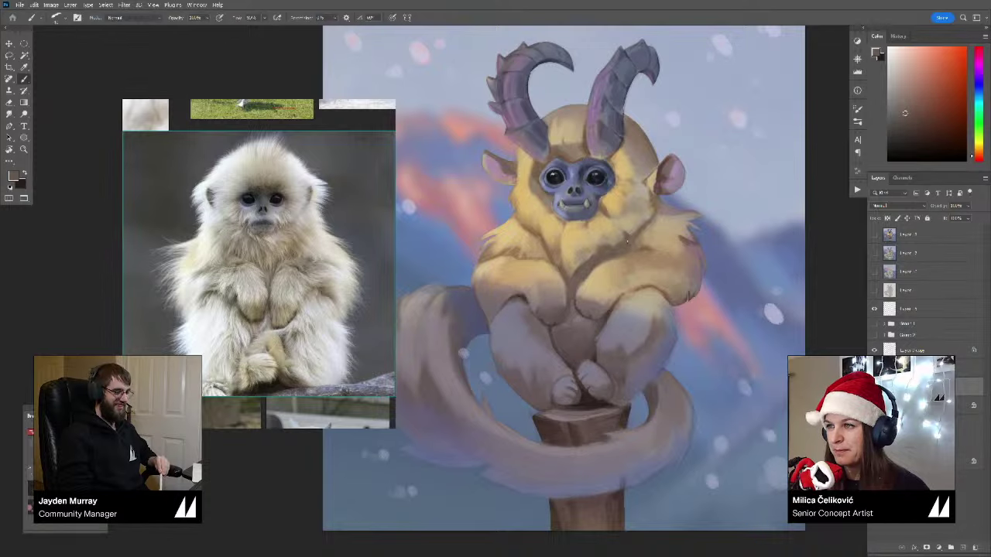
# Step: Refine the fur on the cheeks, beard and shoulders with sampled yellow and warm brown tones
pyautogui.moveTo(637, 235); pyautogui.dragTo(637, 248)
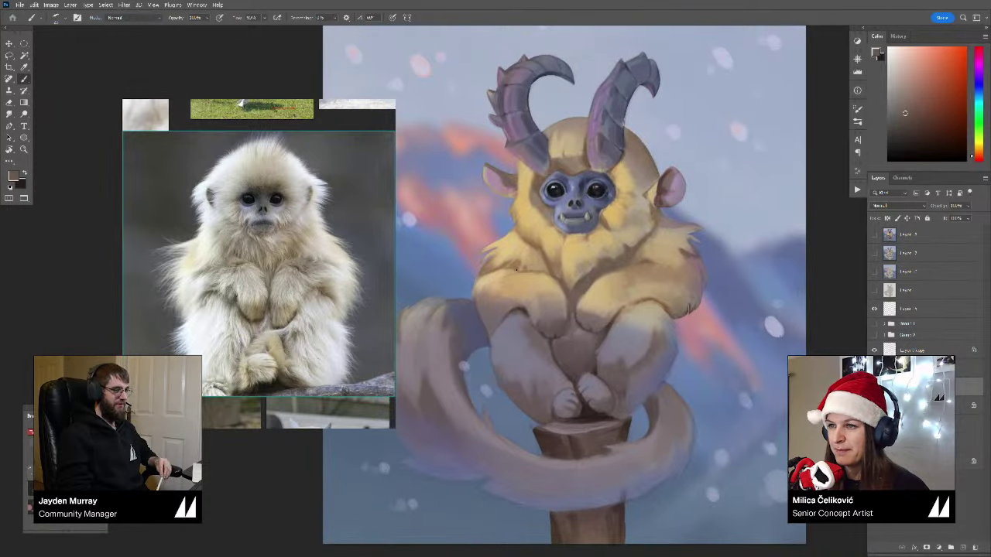
pyautogui.moveTo(547, 256); pyautogui.dragTo(529, 267)
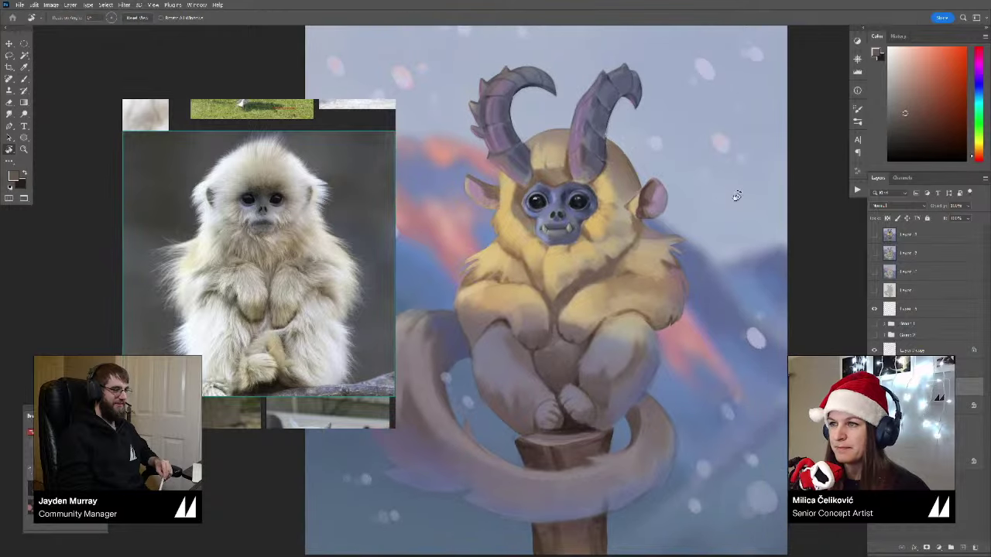
pyautogui.moveTo(590, 214); pyautogui.dragTo(595, 227)
pyautogui.keyDown('alt'); pyautogui.click(586, 223); pyautogui.keyUp('alt')
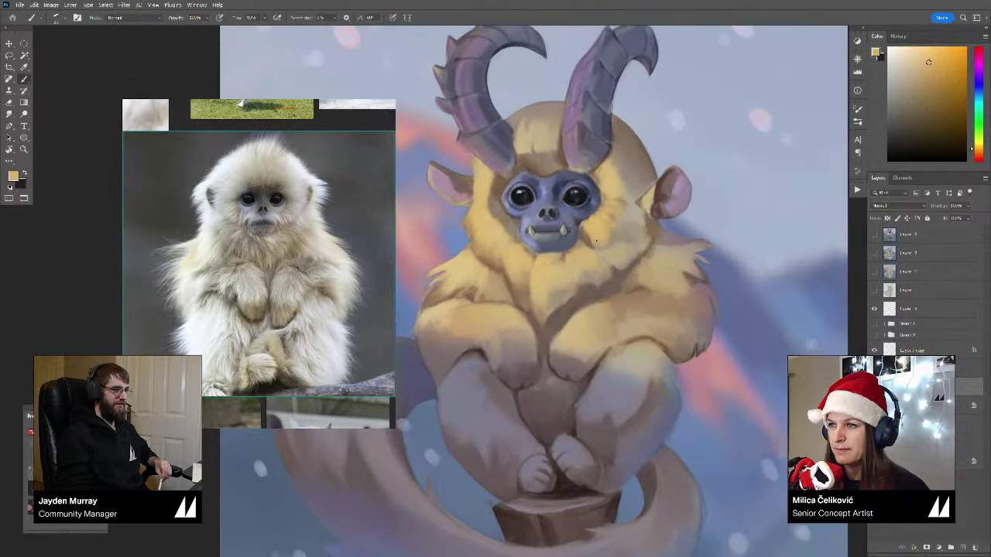
pyautogui.keyDown('alt'); pyautogui.click(547, 260); pyautogui.keyUp('alt')
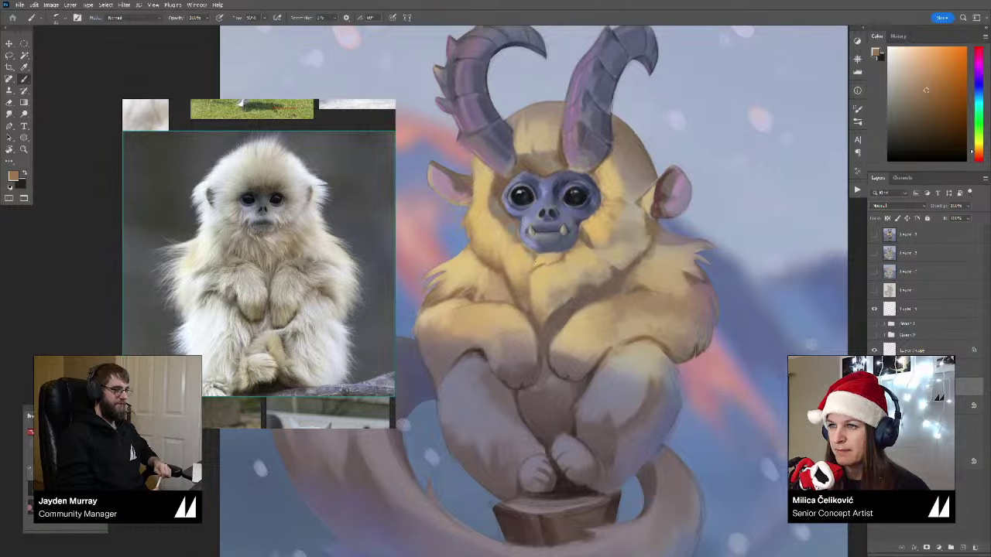
# Step: Examine the whole mirrored painting at a reduced size
pyautogui.scroll(-8, 534, 264)
pyautogui.scroll(1, 535, 263)
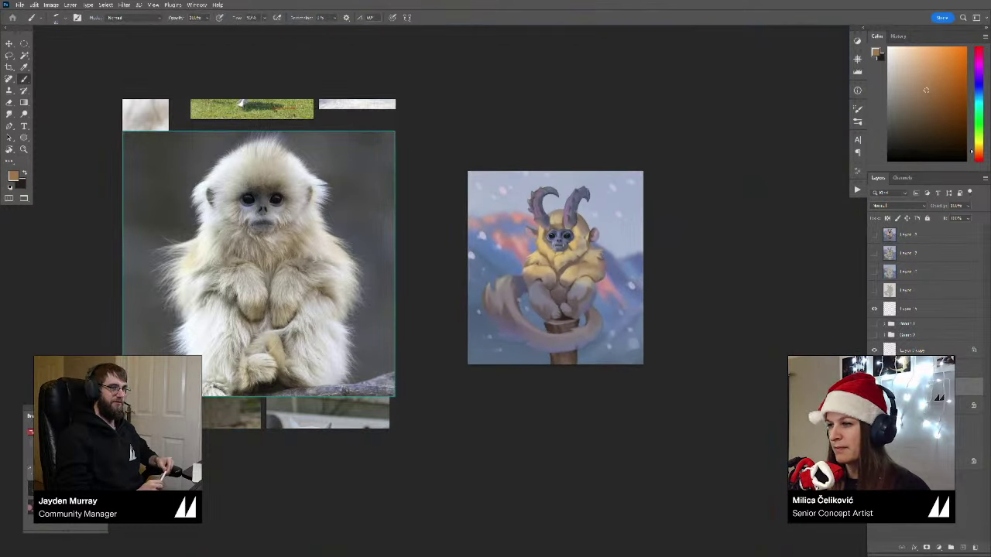
pyautogui.press('z')
pyautogui.click(565, 278)
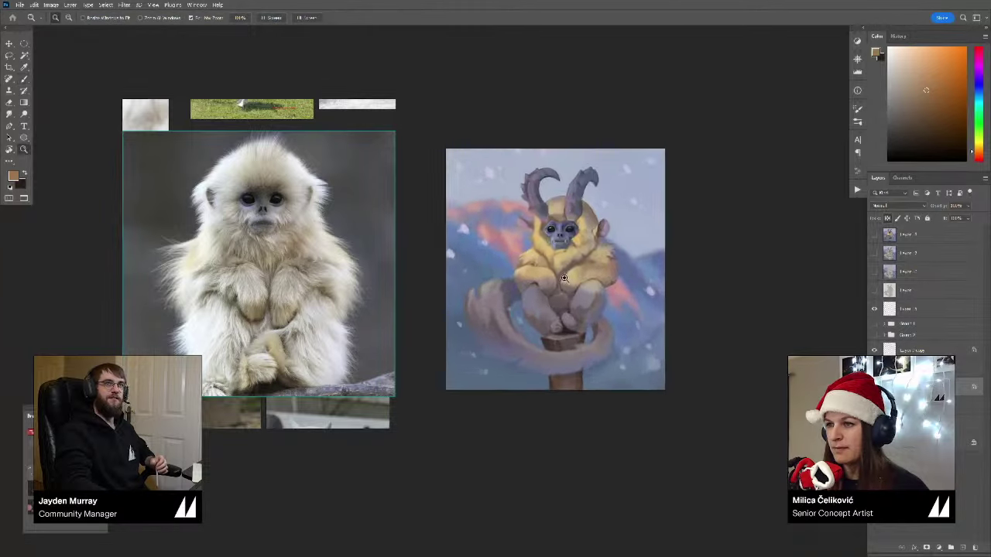
pyautogui.moveTo(565, 279); pyautogui.dragTo(571, 281)
pyautogui.hotkey('ctrl', 'alt', 'shift', 'n')
pyautogui.moveTo(564, 239)
pyautogui.mouseDown()
pyautogui.moveTo(528, 279)
pyautogui.moveTo(805, 278)
pyautogui.mouseUp()
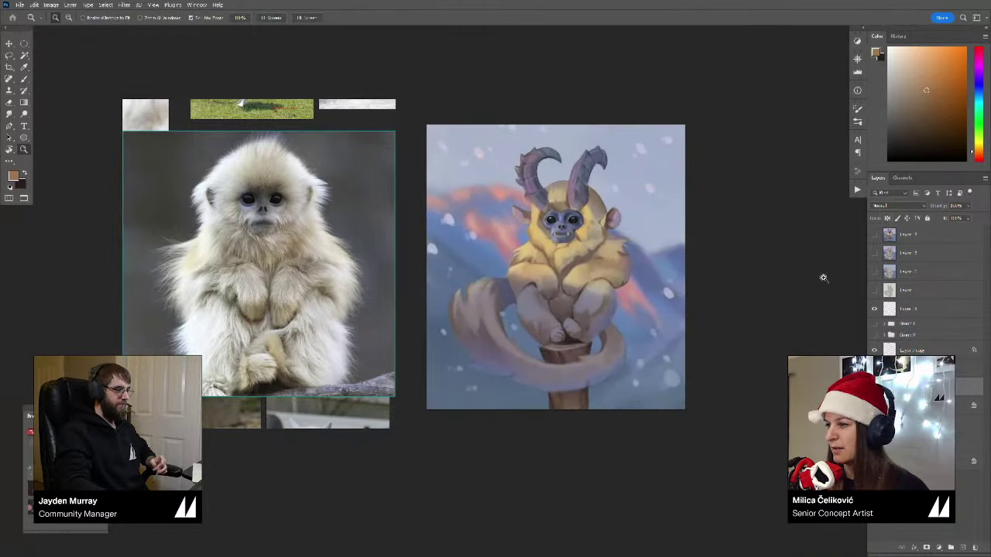
# Step: Set the layer's blending mode to Multiply and pick a muted dark blue paint colour
pyautogui.click(898, 206)
pyautogui.click(884, 238)
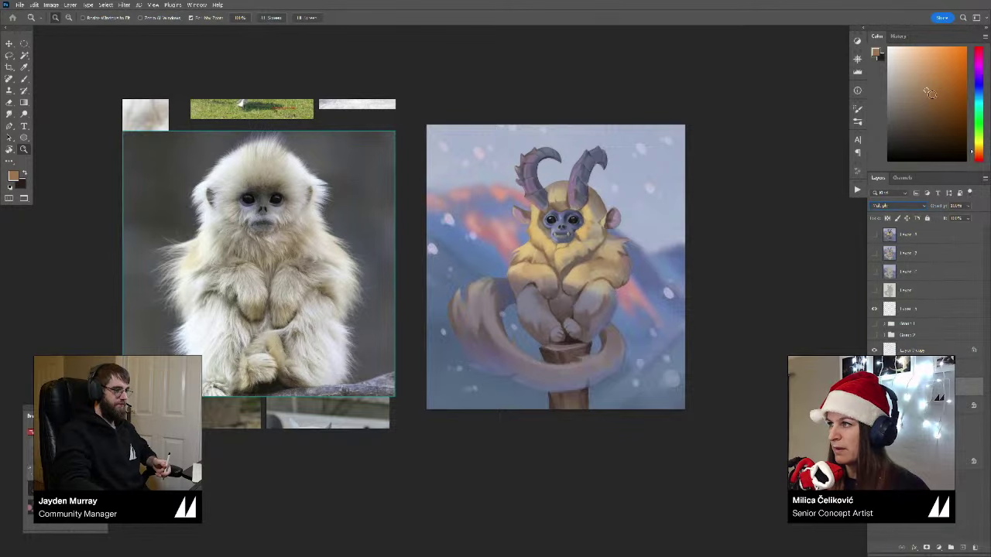
pyautogui.moveTo(980, 101); pyautogui.dragTo(979, 89)
pyautogui.click(926, 107)
# Step: Try a blue gradient rising from the base of the painting over the stump and tail, and undo it
pyautogui.moveTo(540, 388); pyautogui.dragTo(666, 388)
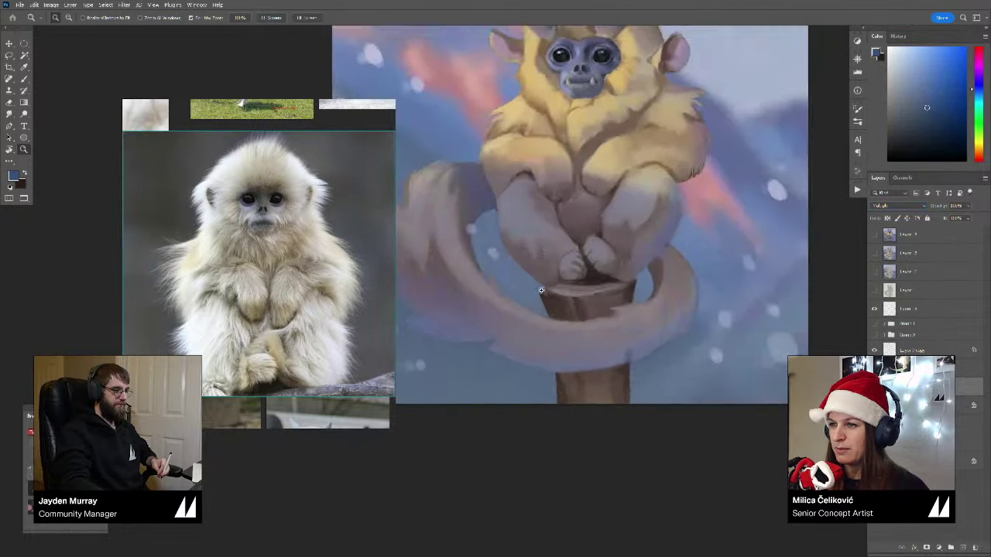
pyautogui.moveTo(547, 279); pyautogui.dragTo(434, 280)
pyautogui.press('g')
pyautogui.moveTo(555, 294); pyautogui.dragTo(552, 359)
pyautogui.moveTo(542, 384); pyautogui.dragTo(542, 277)
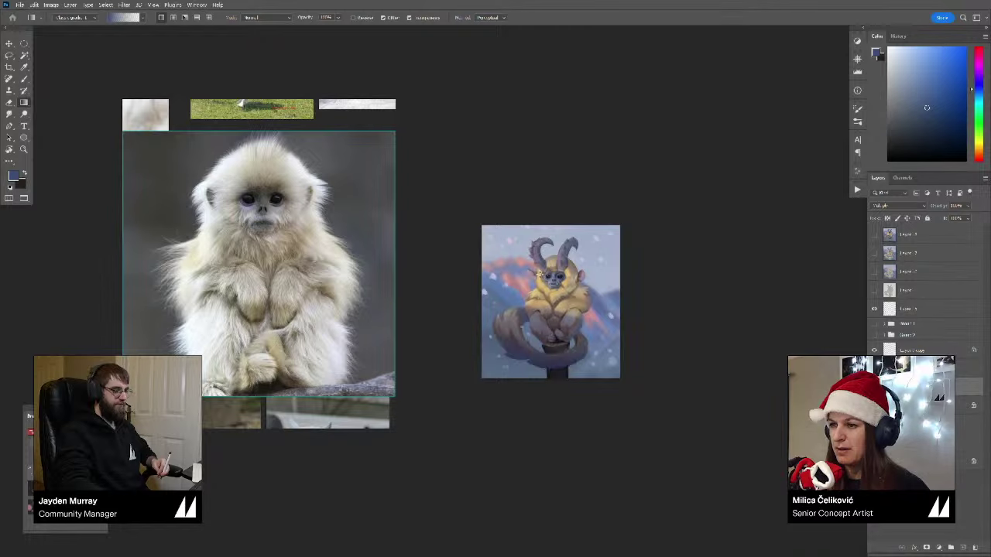
pyautogui.press('z')
pyautogui.moveTo(544, 325); pyautogui.dragTo(559, 335)
pyautogui.press('g')
pyautogui.hotkey('ctrl', 'z')
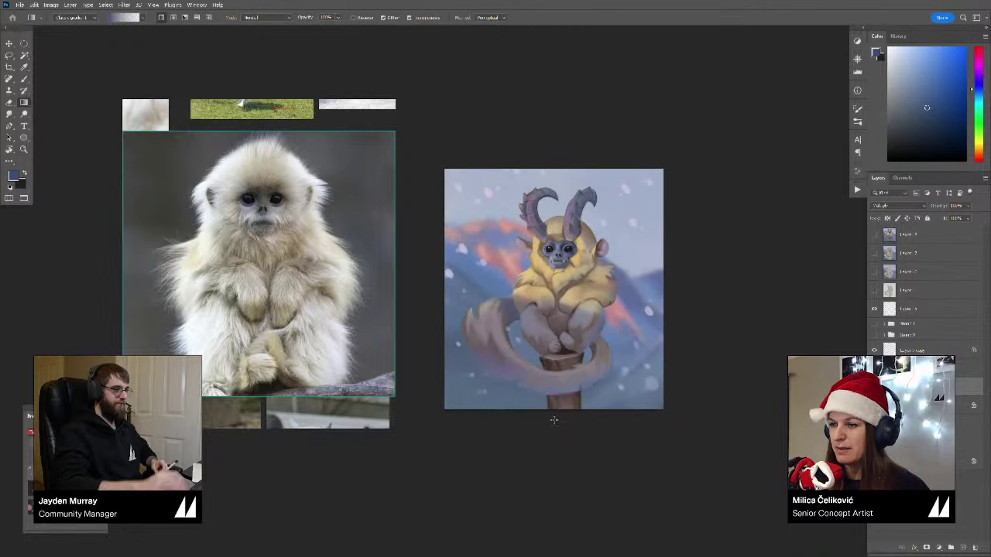
# Step: Darken the stump and tail with a muted grey-purple gradient rising from the base, and mirror the canvas horizontally
pyautogui.click(979, 75)
pyautogui.moveTo(922, 110); pyautogui.dragTo(900, 114)
pyautogui.moveTo(559, 381); pyautogui.dragTo(557, 271)
pyautogui.hotkey('ctrl', 'z')
pyautogui.moveTo(543, 457); pyautogui.dragTo(546, 251)
pyautogui.hotkey('ctrl', 'z')
pyautogui.moveTo(511, 393); pyautogui.dragTo(539, 260)
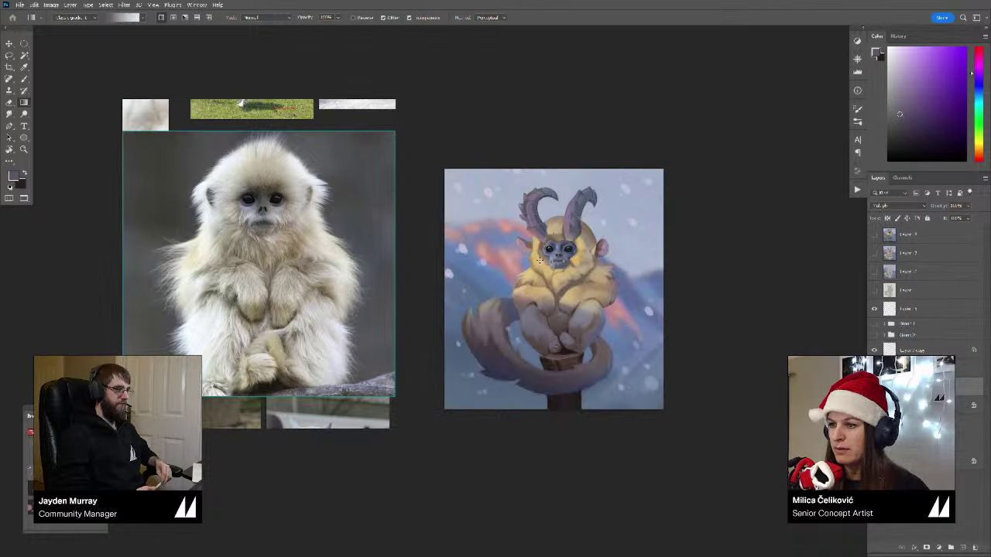
pyautogui.scroll(-4, 581, 293)
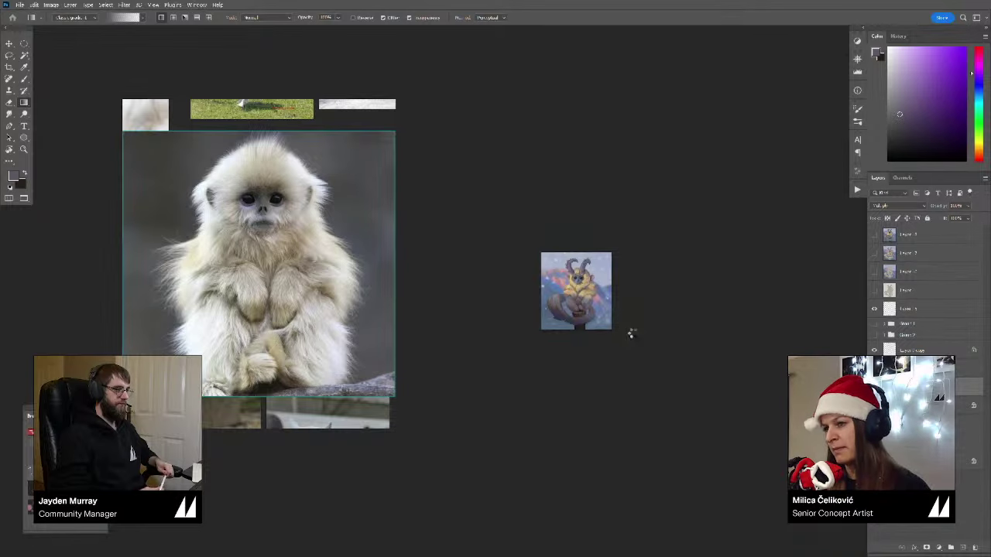
pyautogui.press('z')
pyautogui.click(617, 305)
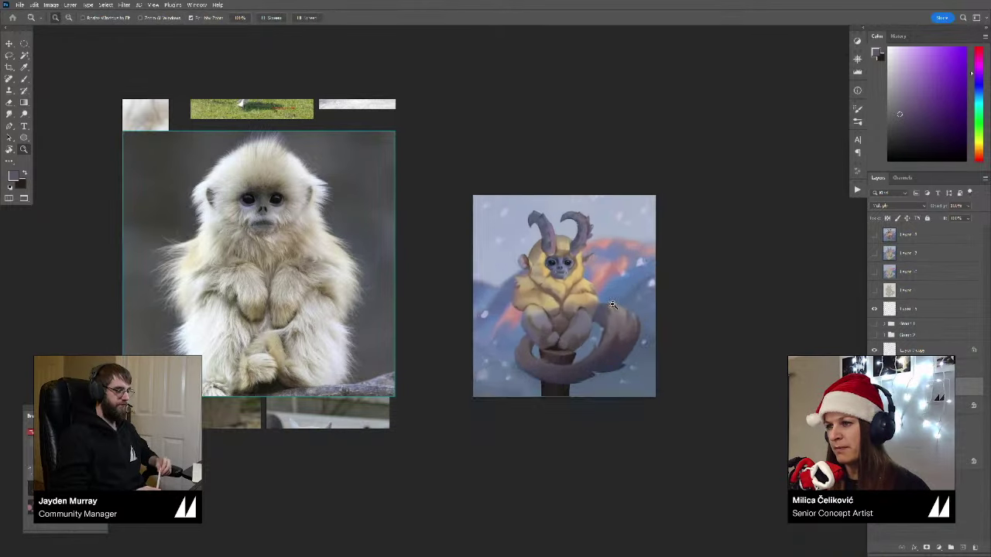
# Step: Switch to a round brush preset and lower its hardness for soft-edged painting
pyautogui.press('r')
pyautogui.moveTo(774, 333); pyautogui.dragTo(773, 260)
pyautogui.press('b')
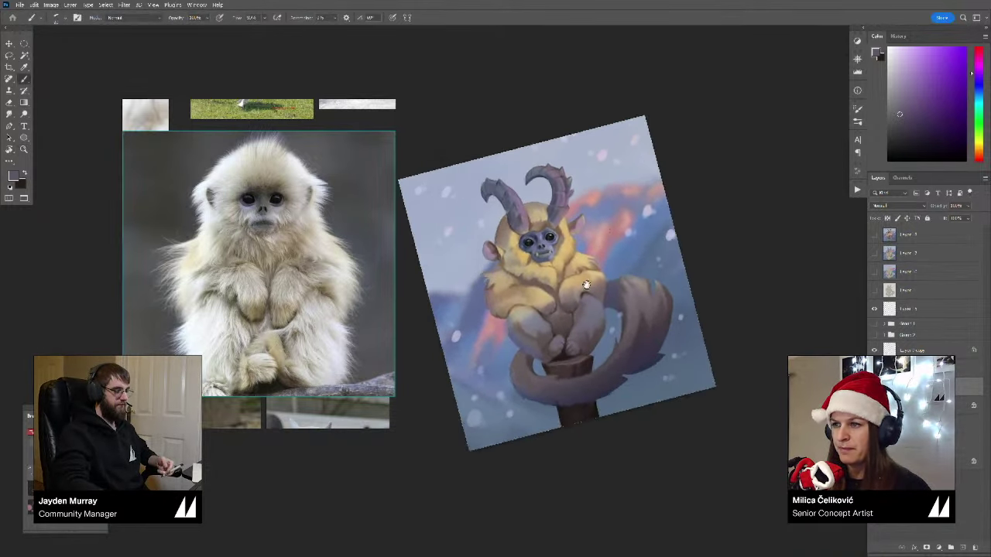
pyautogui.moveTo(586, 287); pyautogui.dragTo(585, 295)
pyautogui.rightClick(532, 243)
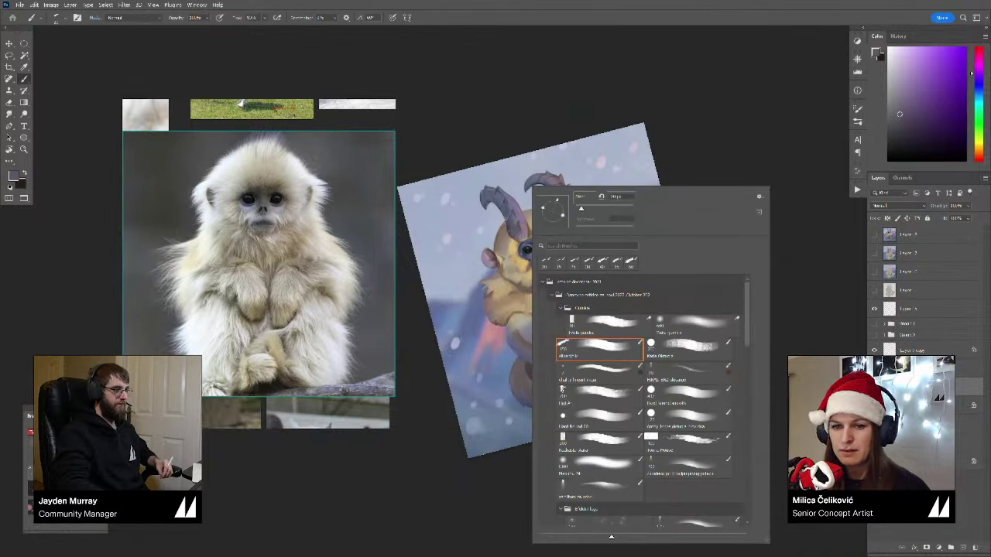
pyautogui.doubleClick(688, 419)
pyautogui.rightClick(538, 263)
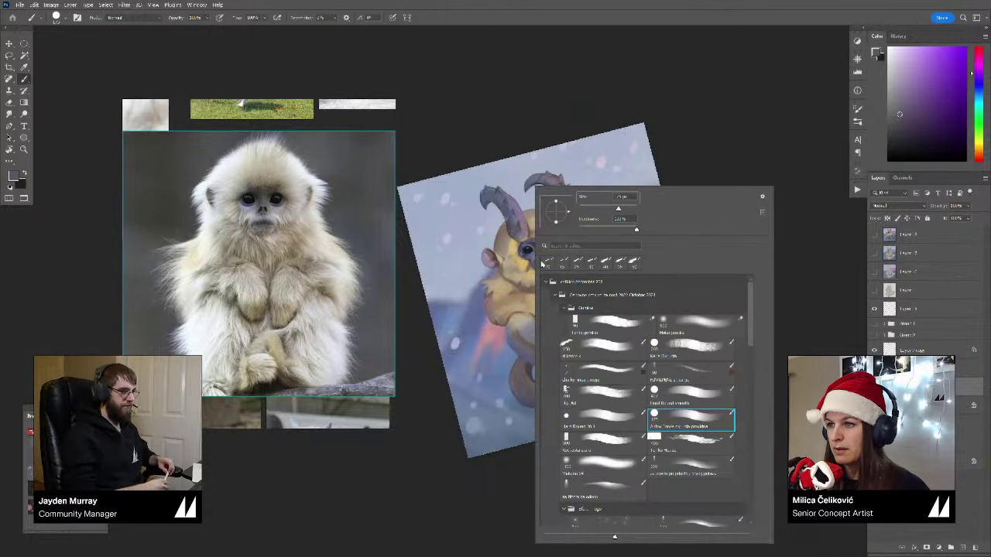
pyautogui.click(595, 228)
pyautogui.click(741, 134)
pyautogui.moveTo(752, 192); pyautogui.dragTo(753, 199)
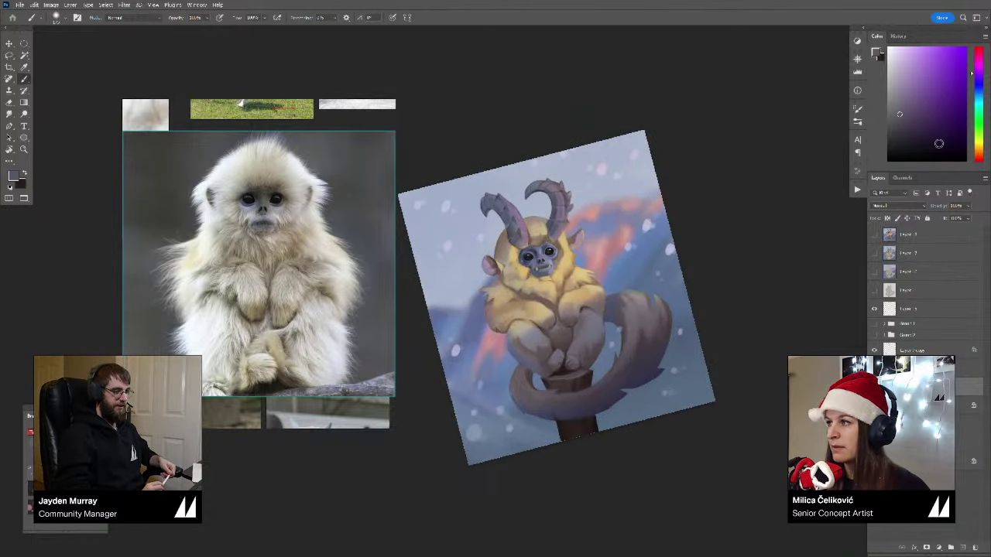
# Step: Pick a bright salmon-red paint colour and enlarge the soft round brush
pyautogui.click(979, 157)
pyautogui.press('r')
pyautogui.moveTo(810, 219); pyautogui.dragTo(804, 195)
pyautogui.click(920, 94)
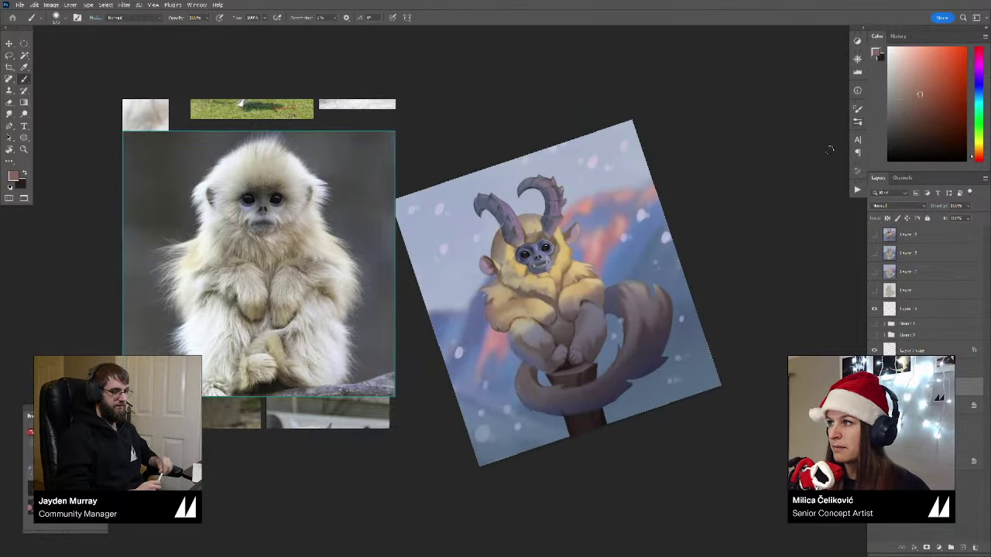
pyautogui.press('r')
pyautogui.moveTo(747, 157); pyautogui.dragTo(734, 133)
pyautogui.press(']')
pyautogui.press(']')
pyautogui.press(']')
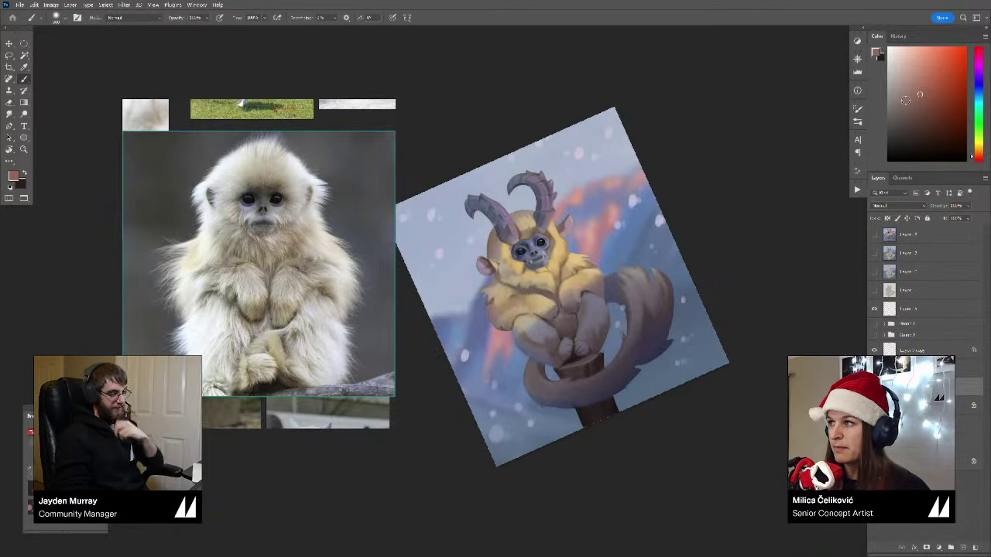
pyautogui.click(932, 73)
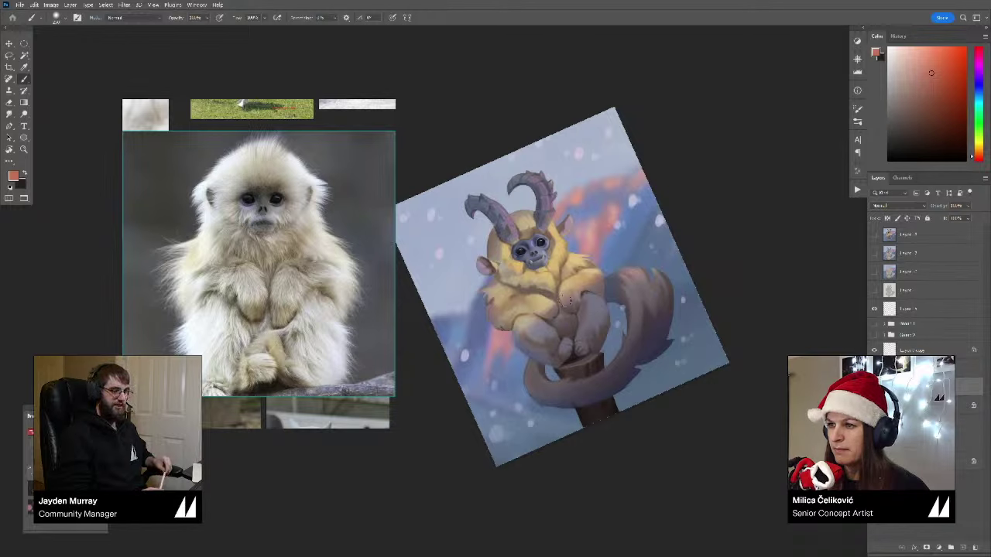
# Step: Brush a soft salmon-orange glow onto the creature's forearms and the upper curve of the tail
pyautogui.press('z')
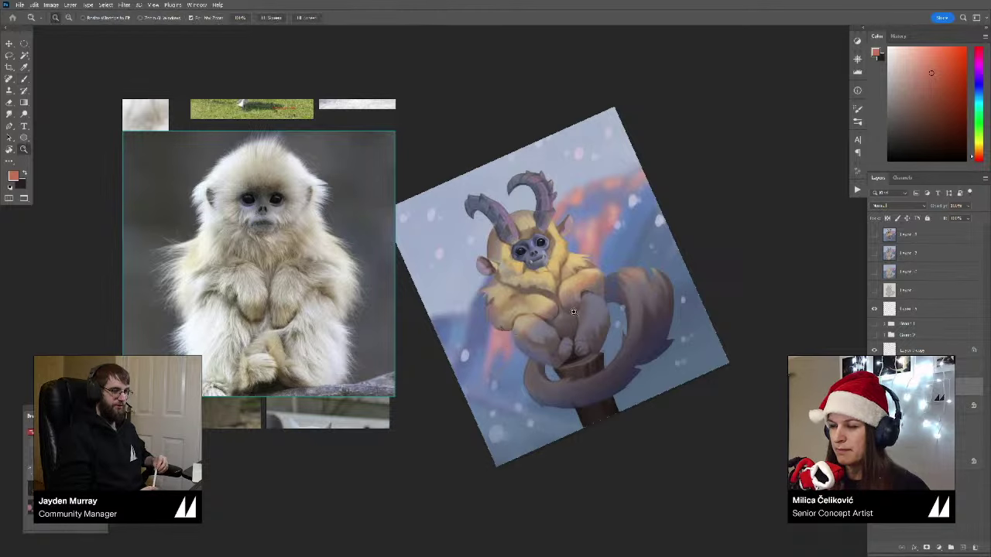
pyautogui.moveTo(608, 273); pyautogui.dragTo(542, 278)
pyautogui.press('r')
pyautogui.moveTo(674, 307); pyautogui.dragTo(703, 366)
pyautogui.press('b')
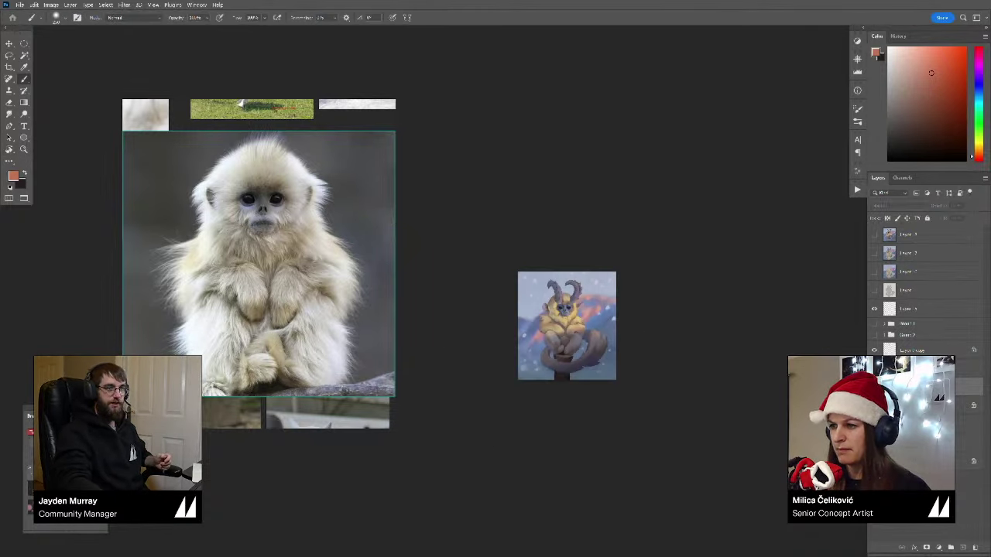
pyautogui.press('z')
pyautogui.moveTo(564, 329); pyautogui.dragTo(621, 324)
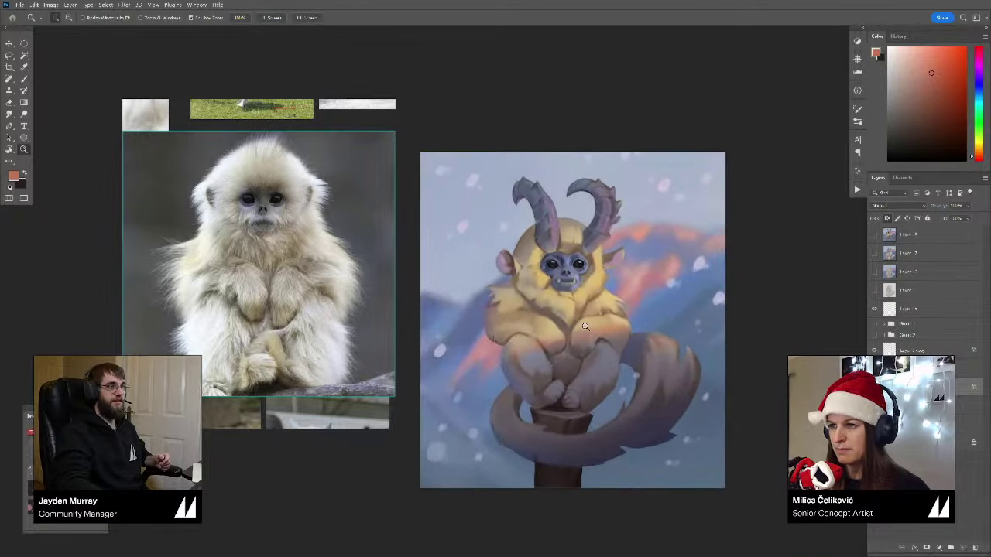
# Step: Try further soft brushwork on the glowing areas and undo those last strokes
pyautogui.press('b')
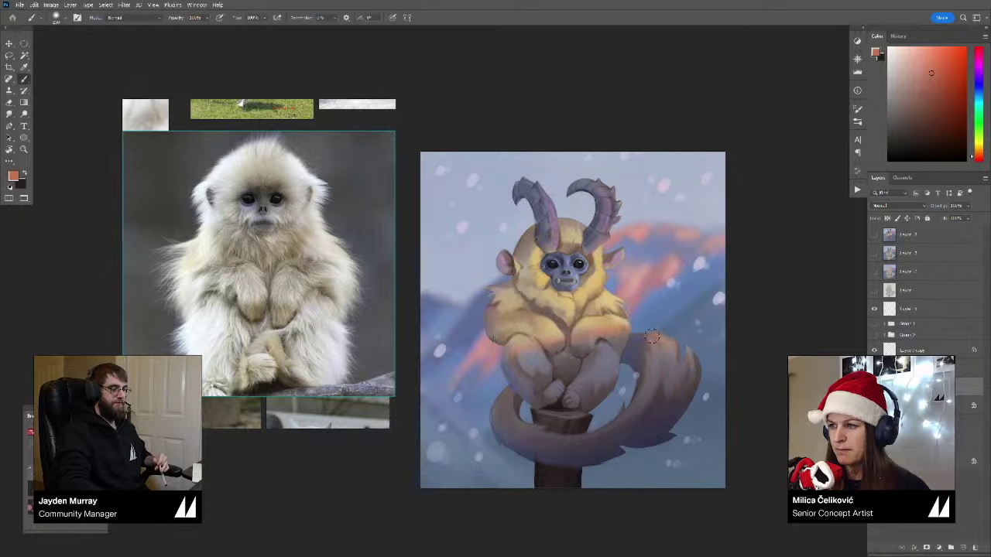
pyautogui.hotkey('ctrl', 'z')
pyautogui.hotkey('ctrl', 'z')
pyautogui.hotkey('ctrl', 'z')
pyautogui.hotkey('ctrl', 'z')
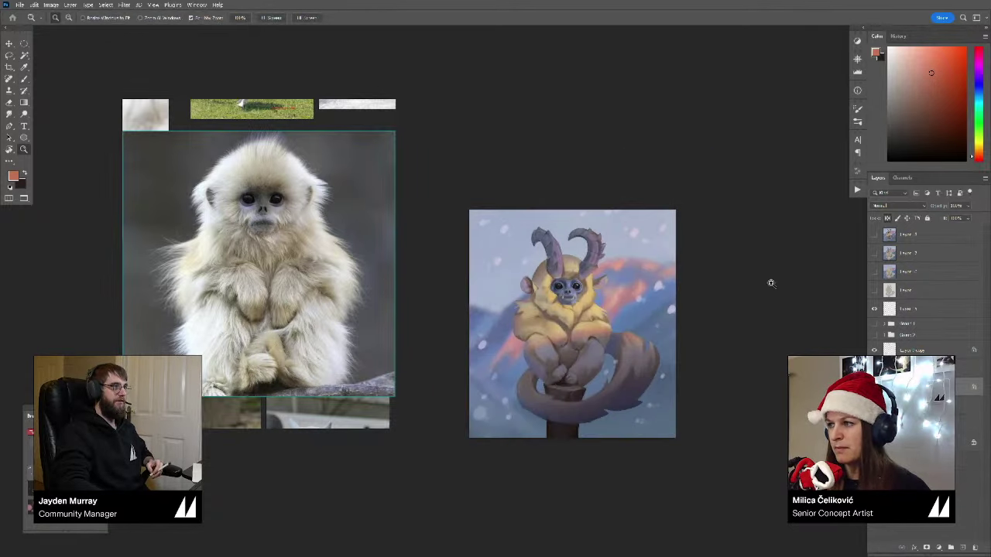
# Step: Compare the painting with its earlier version on the top layer and check its values in greyscale
pyautogui.click(874, 236)
pyautogui.click(873, 236)
pyautogui.click(872, 237)
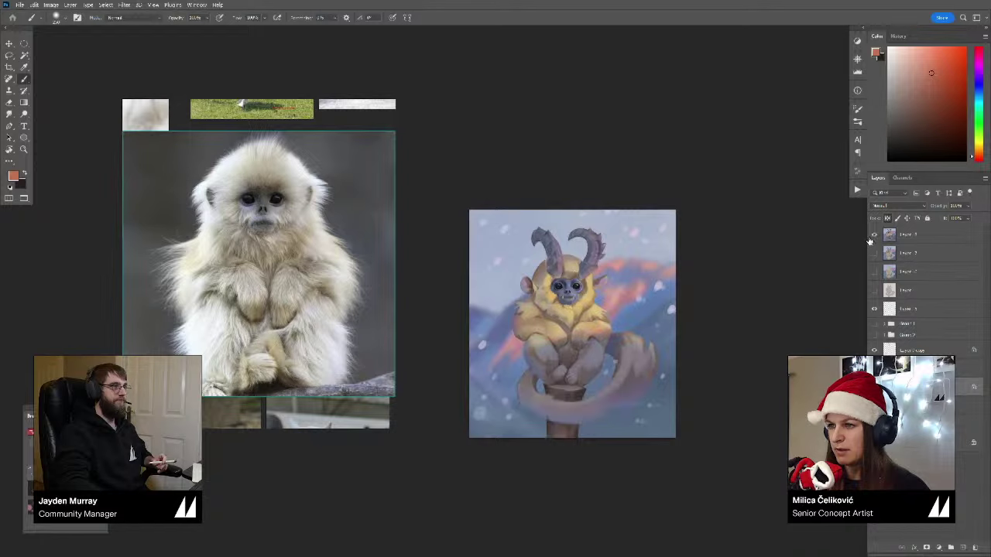
pyautogui.click(870, 239)
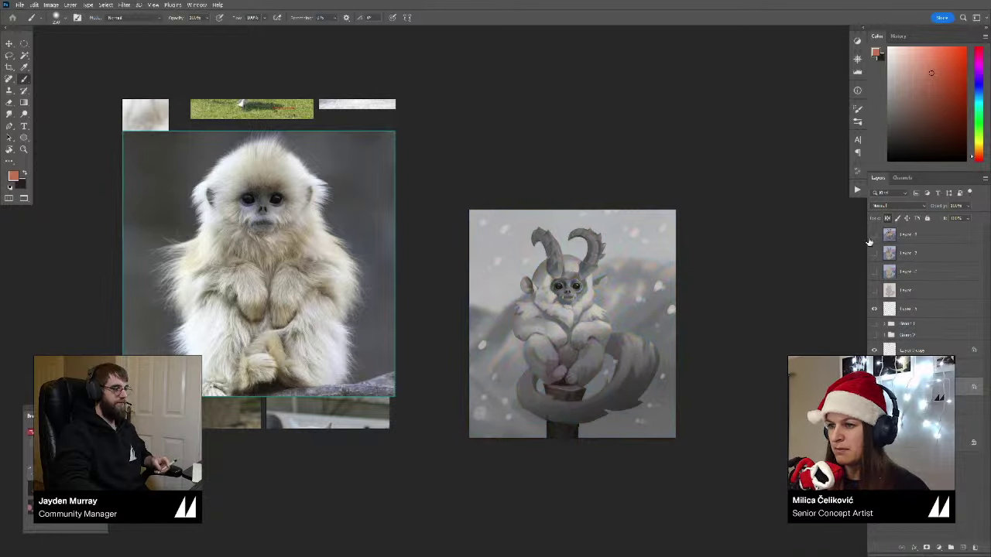
pyautogui.click(868, 240)
pyautogui.click(868, 240)
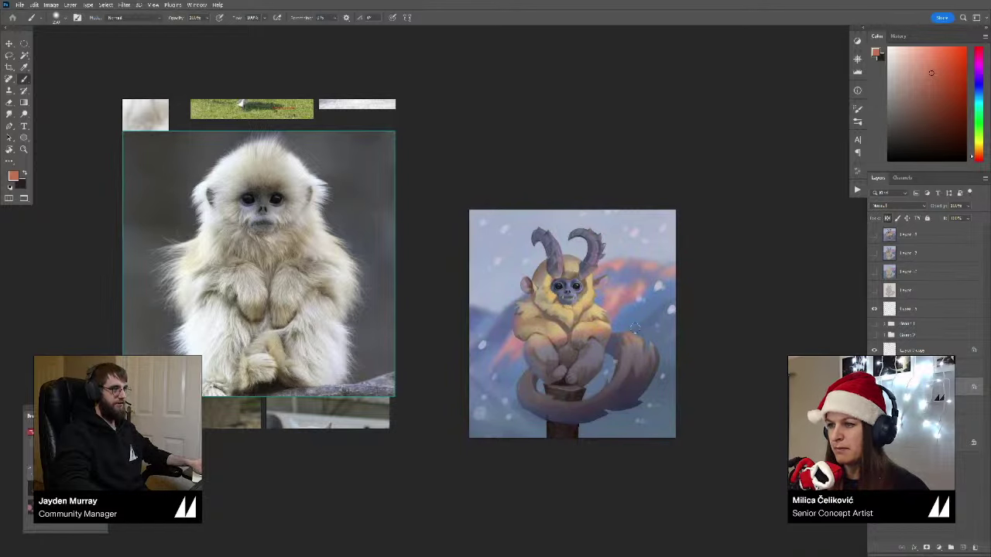
# Step: Paint pale tan fur on top of the knee beneath the creature's left-hand forearm using sampled beige tones
pyautogui.press('z')
pyautogui.moveTo(533, 372); pyautogui.dragTo(607, 367)
pyautogui.press('r')
pyautogui.moveTo(696, 363)
pyautogui.mouseDown()
pyautogui.moveTo(751, 328)
pyautogui.moveTo(775, 347)
pyautogui.mouseUp()
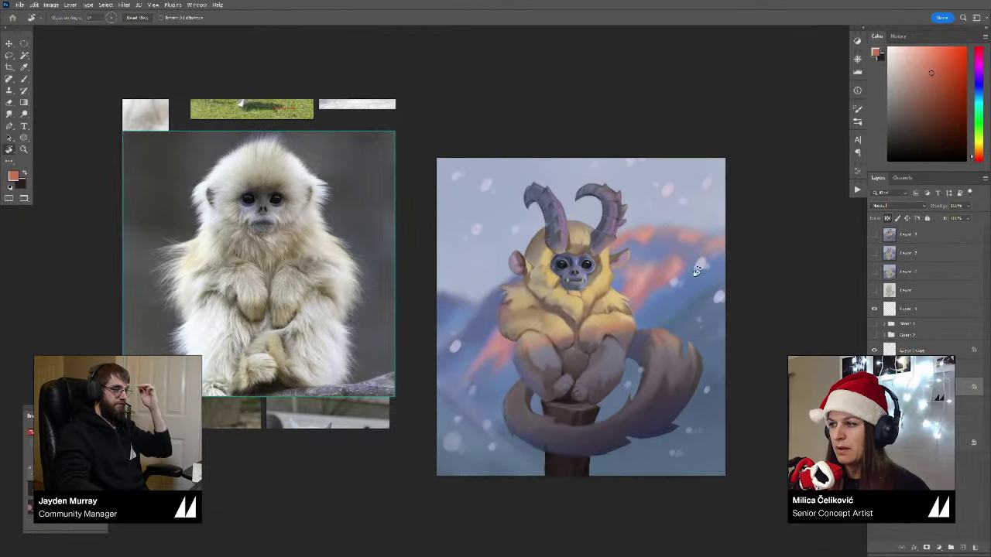
pyautogui.press('z')
pyautogui.moveTo(554, 383); pyautogui.dragTo(581, 379)
pyautogui.press('b')
pyautogui.press('b')
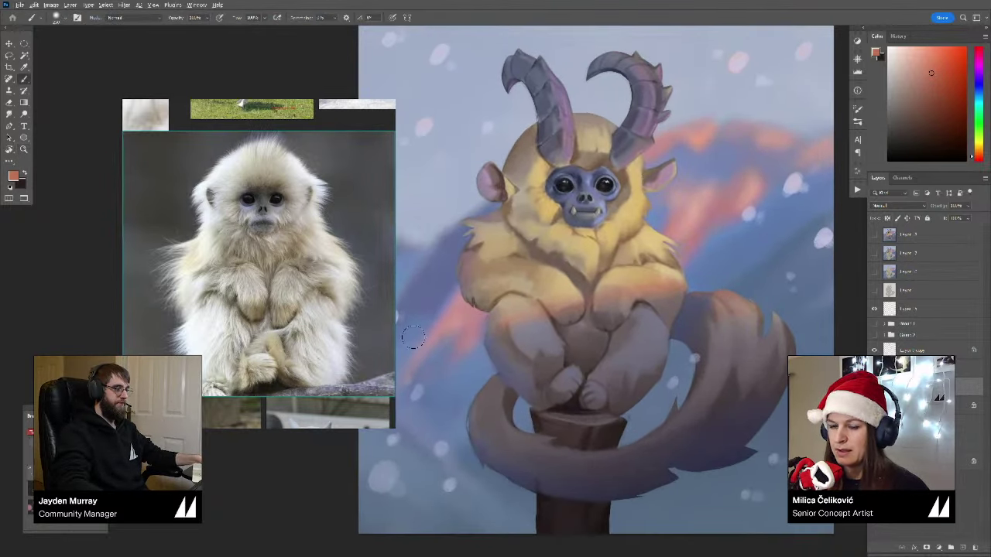
pyautogui.keyDown('alt'); pyautogui.click(522, 296); pyautogui.keyUp('alt')
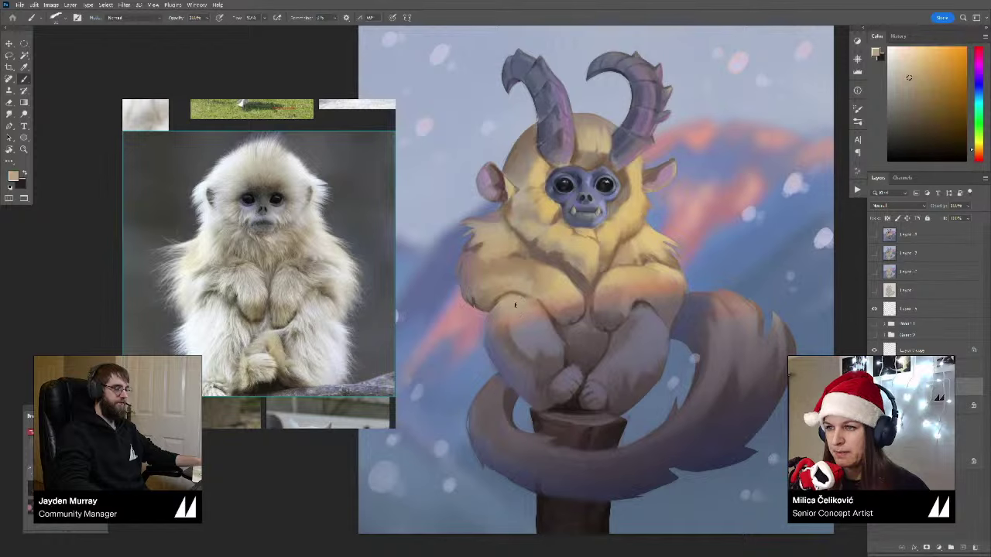
pyautogui.keyDown('alt'); pyautogui.click(527, 303); pyautogui.keyUp('alt')
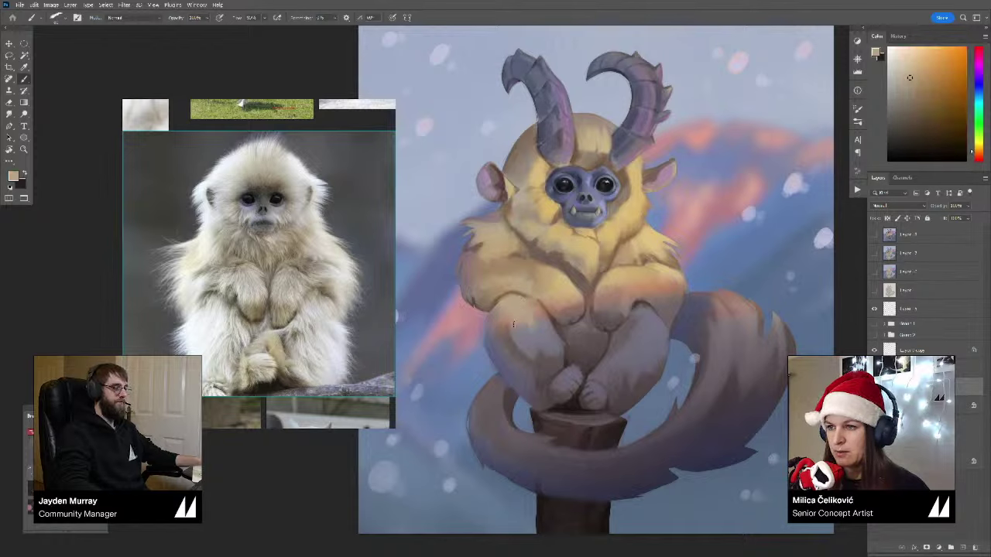
pyautogui.keyDown('alt'); pyautogui.click(503, 308); pyautogui.keyUp('alt')
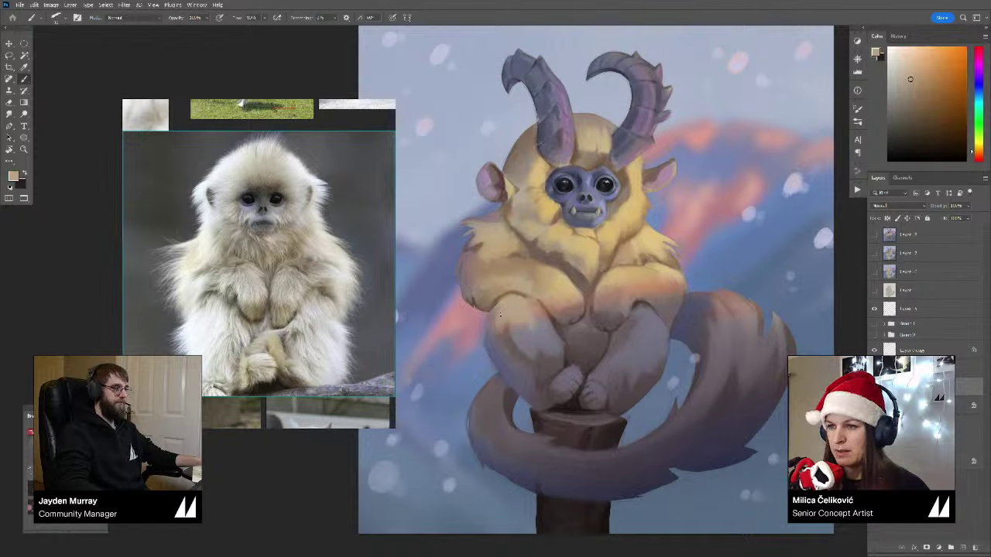
# Step: Break up the transition between the knee's tan fur and the grey-brown leg with strokes in sampled tones
pyautogui.keyDown('alt'); pyautogui.click(501, 335); pyautogui.keyUp('alt')
pyautogui.keyDown('alt'); pyautogui.click(507, 327); pyautogui.keyUp('alt')
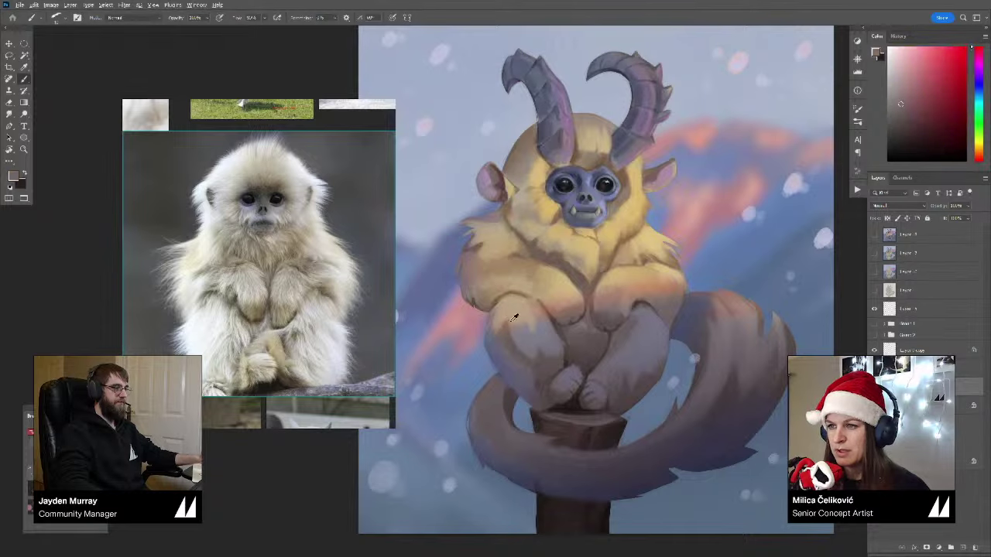
pyautogui.keyDown('alt'); pyautogui.click(513, 317); pyautogui.keyUp('alt')
pyautogui.keyDown('alt'); pyautogui.click(515, 317); pyautogui.keyUp('alt')
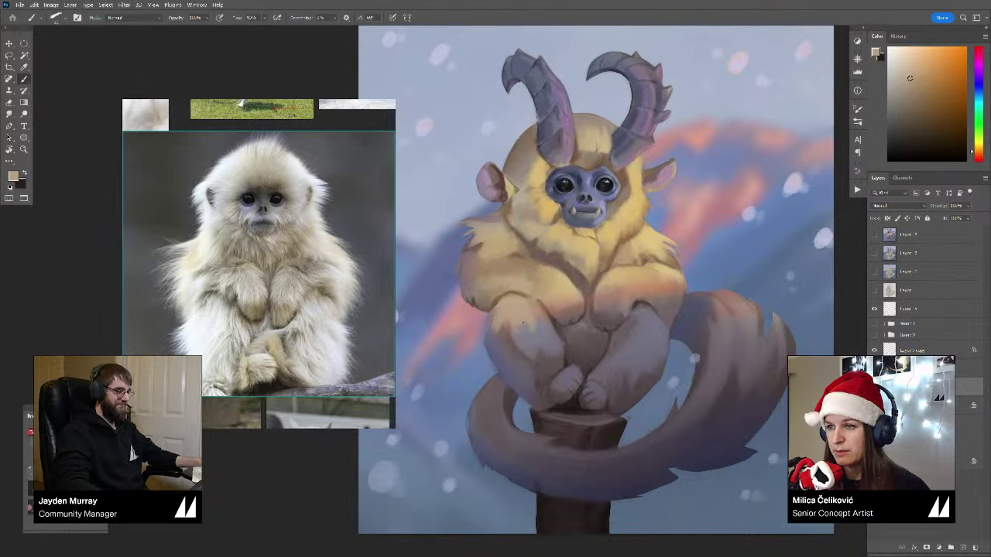
pyautogui.keyDown('alt'); pyautogui.click(511, 329); pyautogui.keyUp('alt')
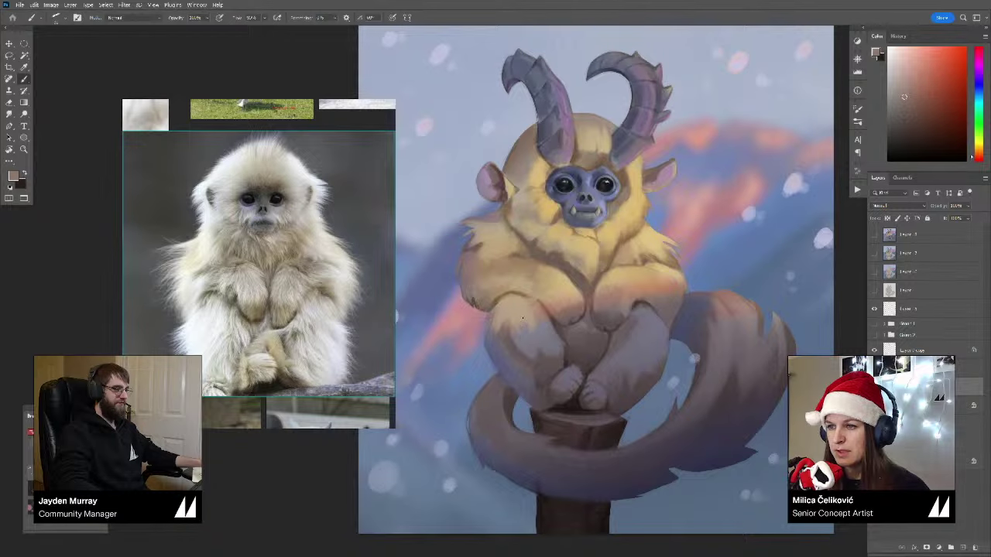
pyautogui.keyDown('alt'); pyautogui.click(531, 329); pyautogui.keyUp('alt')
pyautogui.scroll(1, 526, 325)
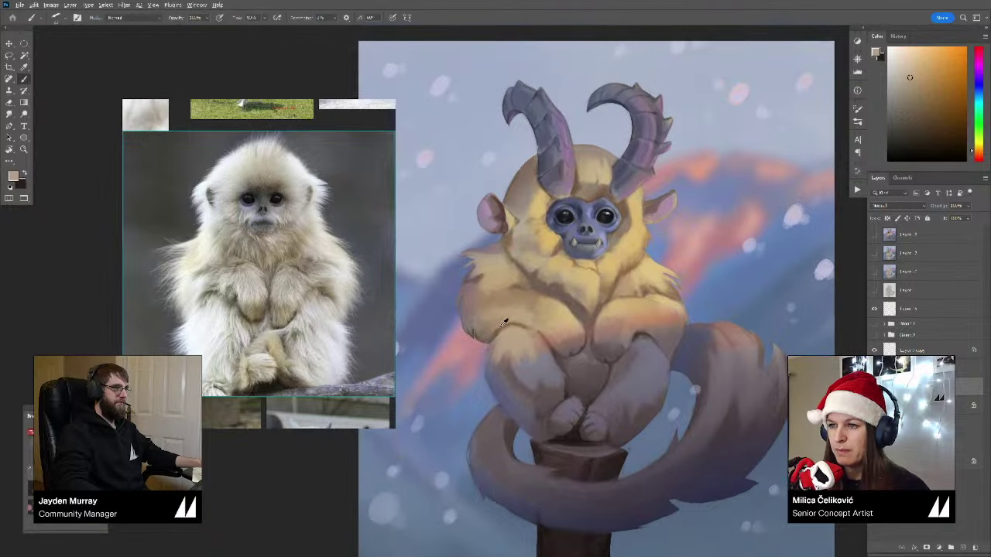
# Step: Refine the fur along the elbow and forearm above that knee with sampled brown and tan tones
pyautogui.keyDown('alt'); pyautogui.click(503, 324); pyautogui.keyUp('alt')
pyautogui.keyDown('alt'); pyautogui.click(484, 335); pyautogui.keyUp('alt')
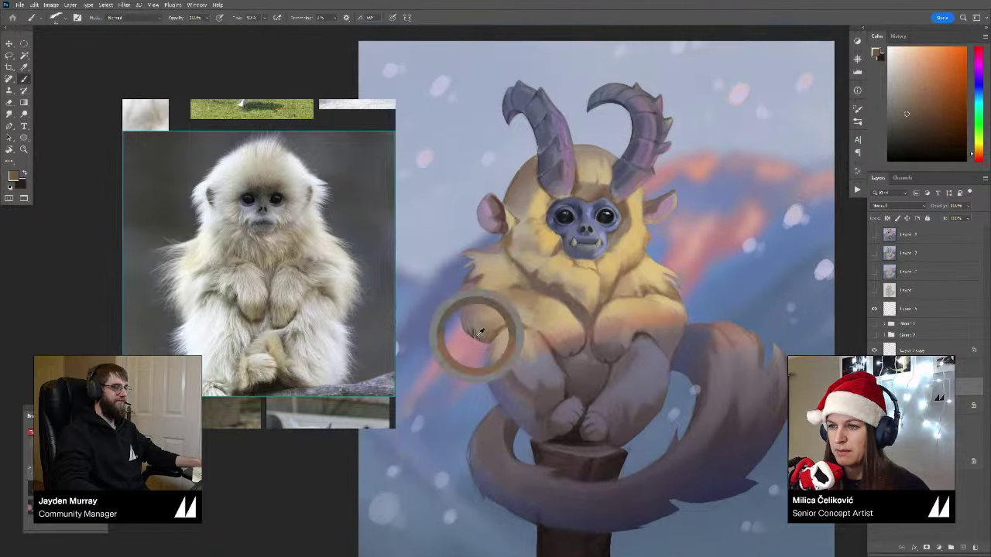
pyautogui.keyDown('alt'); pyautogui.click(487, 331); pyautogui.keyUp('alt')
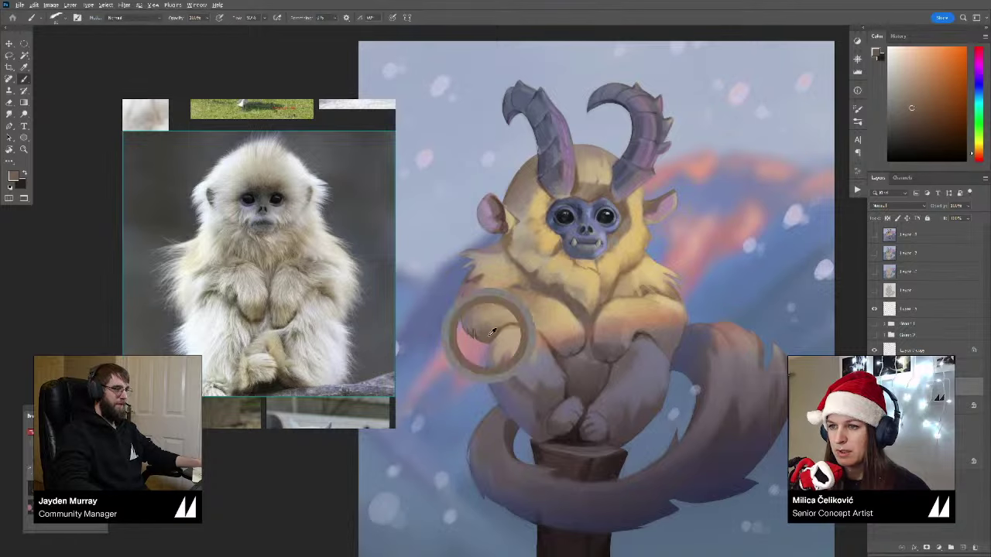
pyautogui.keyDown('alt'); pyautogui.click(528, 310); pyautogui.keyUp('alt')
pyautogui.moveTo(534, 310); pyautogui.dragTo(524, 319)
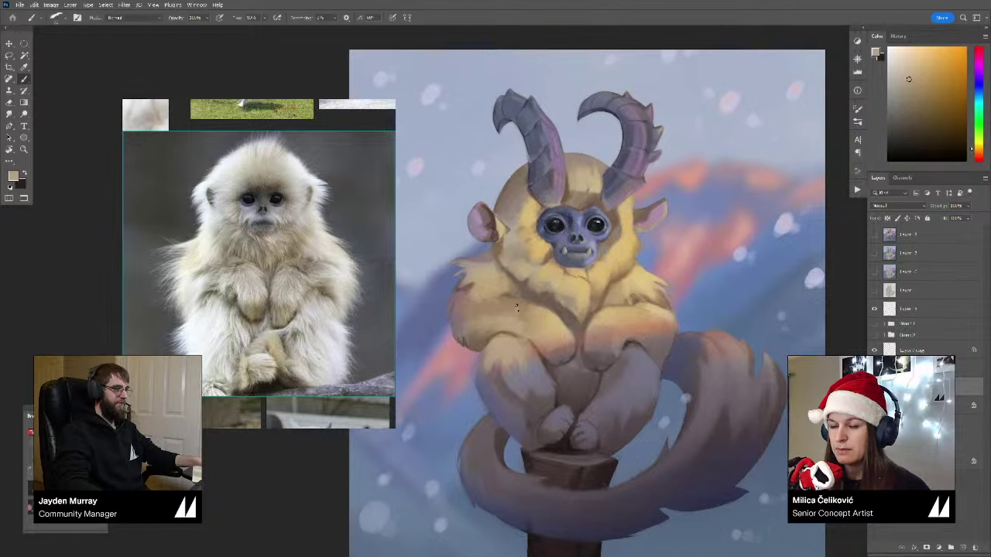
pyautogui.keyDown('alt'); pyautogui.click(519, 317); pyautogui.keyUp('alt')
pyautogui.moveTo(545, 309); pyautogui.dragTo(543, 322)
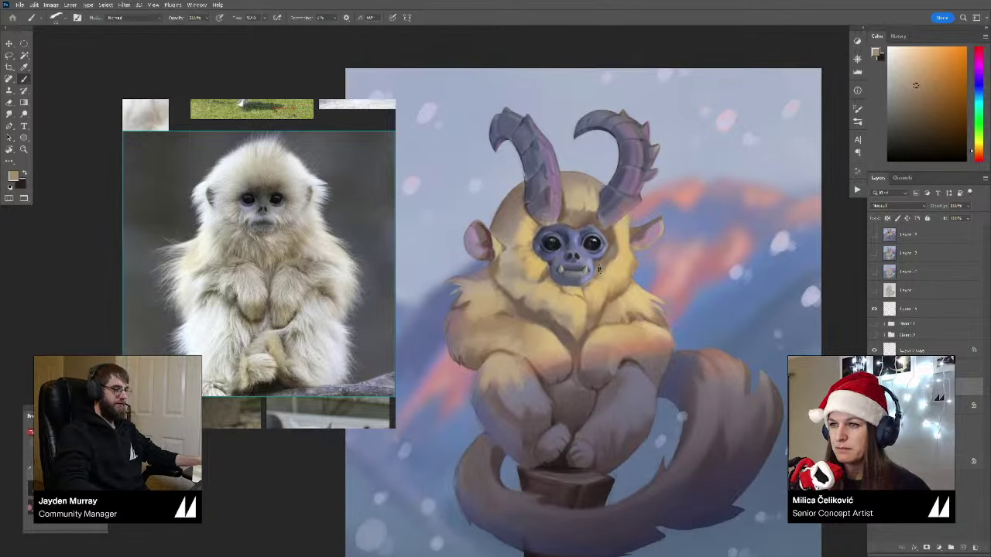
# Step: Mirror the canvas horizontally and review the creature's overall read before continuing
pyautogui.keyDown('alt'); pyautogui.click(522, 251); pyautogui.keyUp('alt')
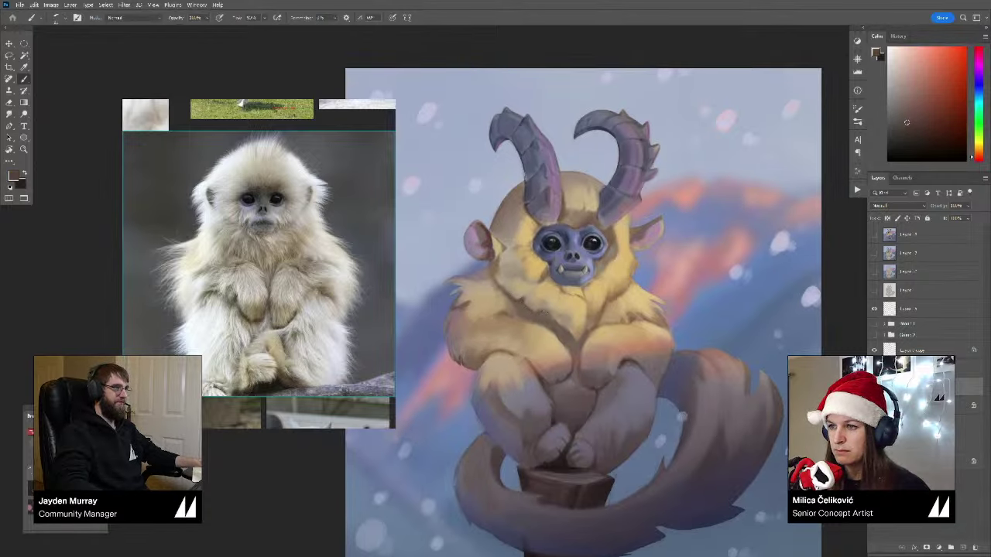
pyautogui.scroll(-5, 573, 302)
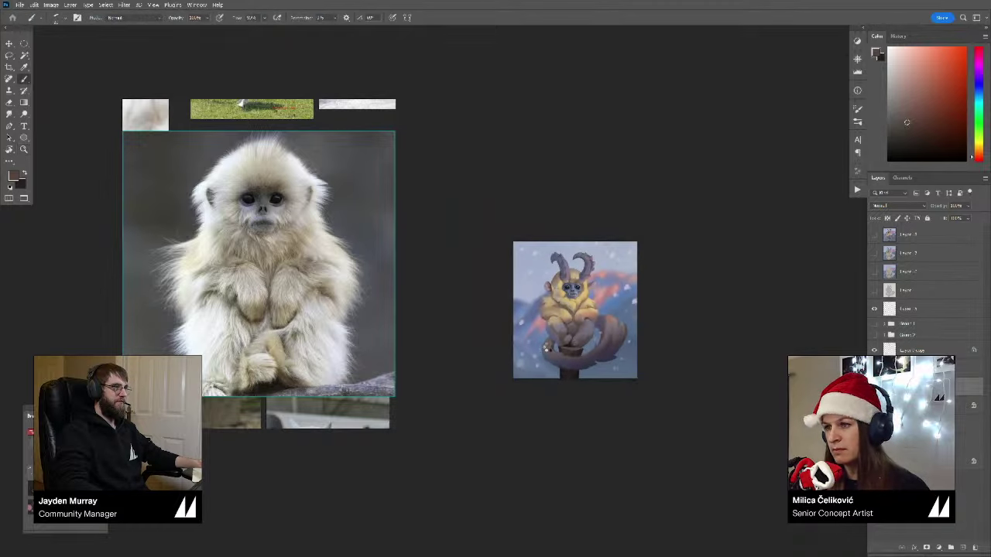
pyautogui.hotkey('ctrl', 'shift', 'h')
pyautogui.press('z')
pyautogui.moveTo(593, 302); pyautogui.dragTo(608, 318)
pyautogui.press('b')
pyautogui.keyDown('alt'); pyautogui.click(529, 261); pyautogui.keyUp('alt')
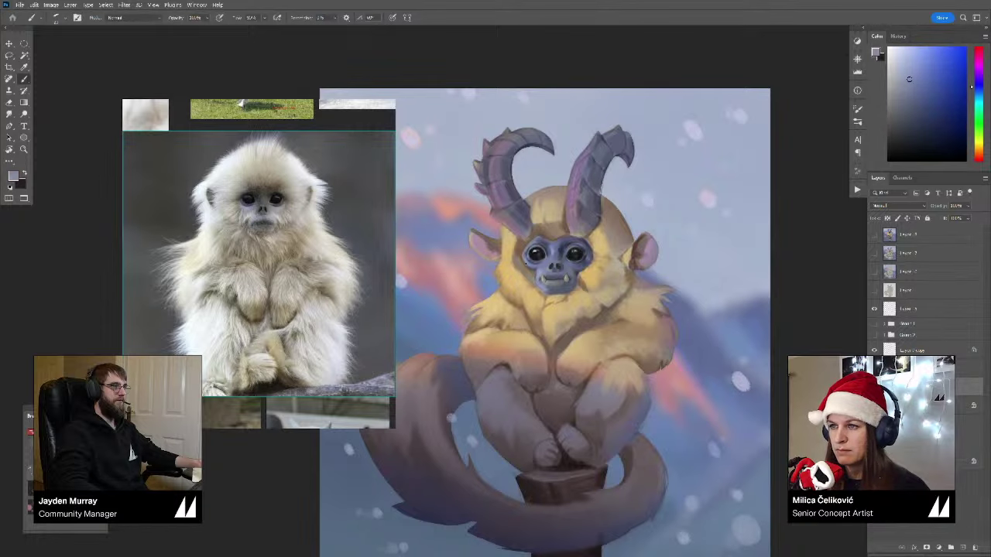
pyautogui.keyDown('alt'); pyautogui.click(523, 254); pyautogui.keyUp('alt')
pyautogui.press('z')
pyautogui.moveTo(557, 271); pyautogui.dragTo(544, 286)
pyautogui.press('b')
pyautogui.scroll(4, 554, 289)
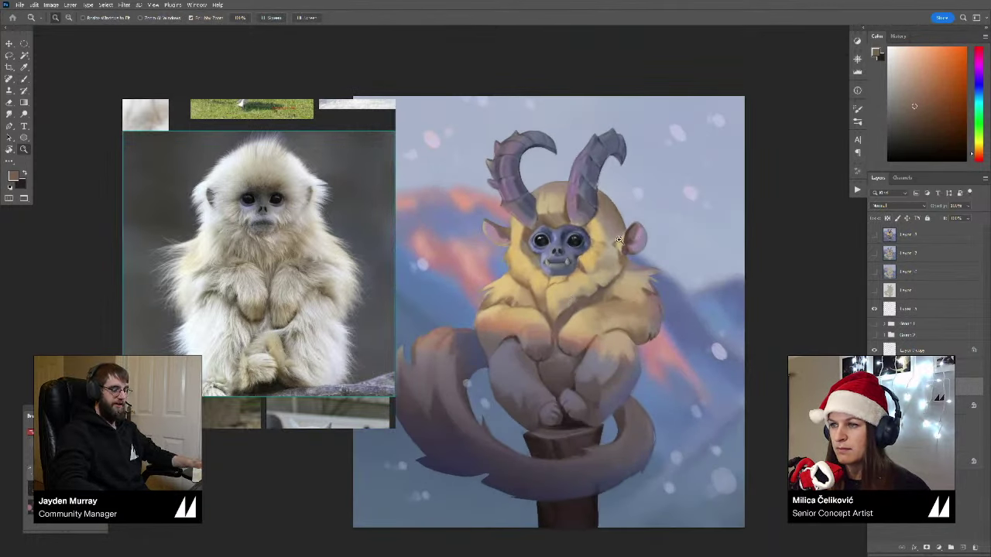
# Step: Paint the insides of both ears in a lighter, saturated salmon red with an enlarged brush
pyautogui.keyDown('alt'); pyautogui.click(635, 232); pyautogui.keyUp('alt')
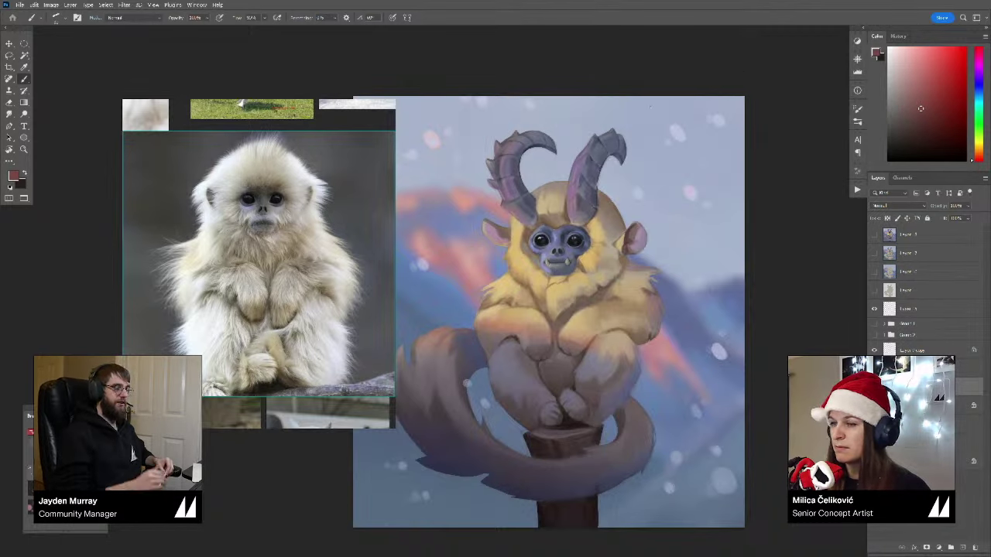
pyautogui.press(']')
pyautogui.press(']')
pyautogui.press(']')
pyautogui.moveTo(493, 233); pyautogui.dragTo(507, 244)
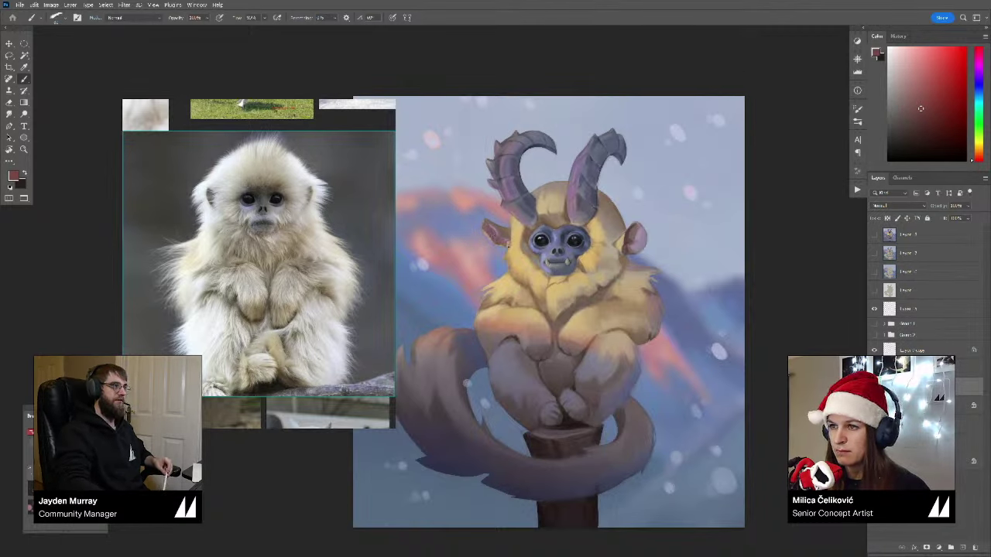
pyautogui.hotkey('ctrl', 'z')
pyautogui.click(923, 82)
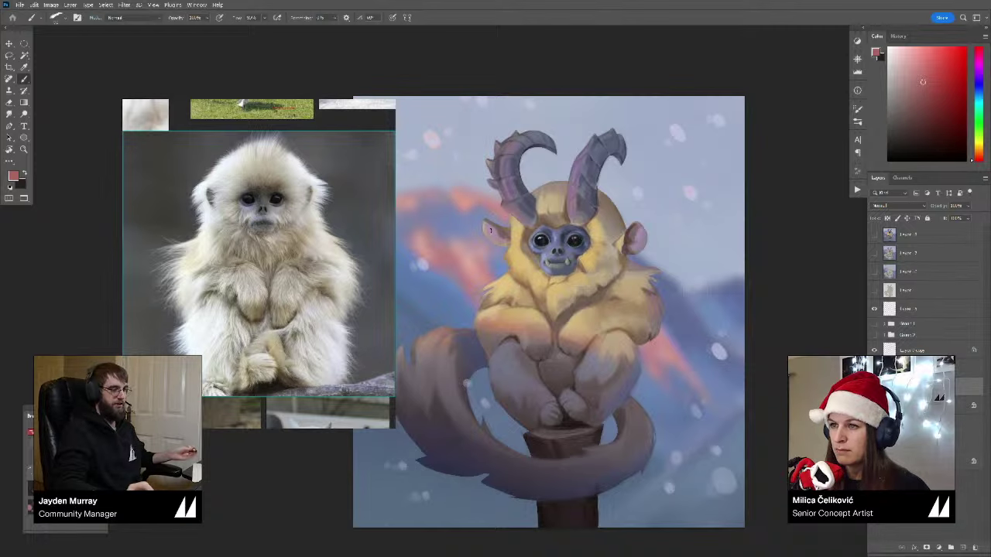
pyautogui.moveTo(486, 226); pyautogui.dragTo(504, 242)
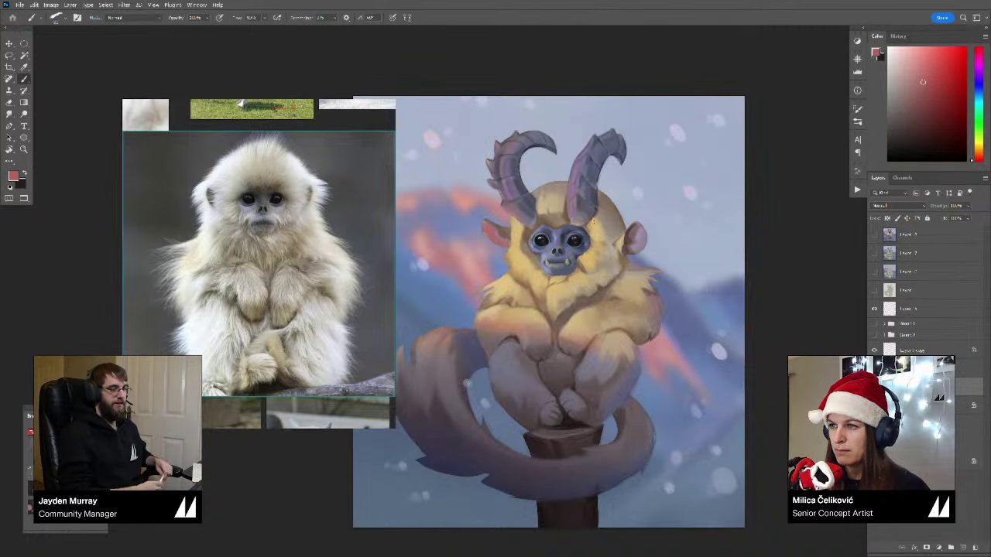
pyautogui.moveTo(639, 237)
pyautogui.mouseDown()
pyautogui.moveTo(638, 247)
pyautogui.moveTo(642, 240)
pyautogui.mouseUp()
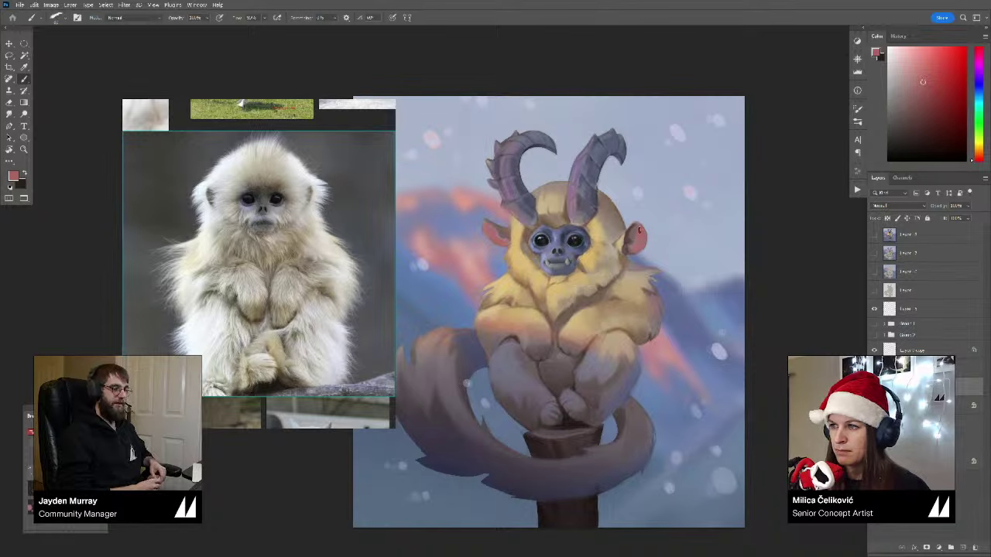
# Step: Shade both ears with a dark mauve-grey on the rims and a deeper red inside, using a smaller brush
pyautogui.keyDown('alt'); pyautogui.click(640, 225); pyautogui.keyUp('alt')
pyautogui.moveTo(977, 79); pyautogui.dragTo(978, 52)
pyautogui.moveTo(901, 109); pyautogui.dragTo(906, 120)
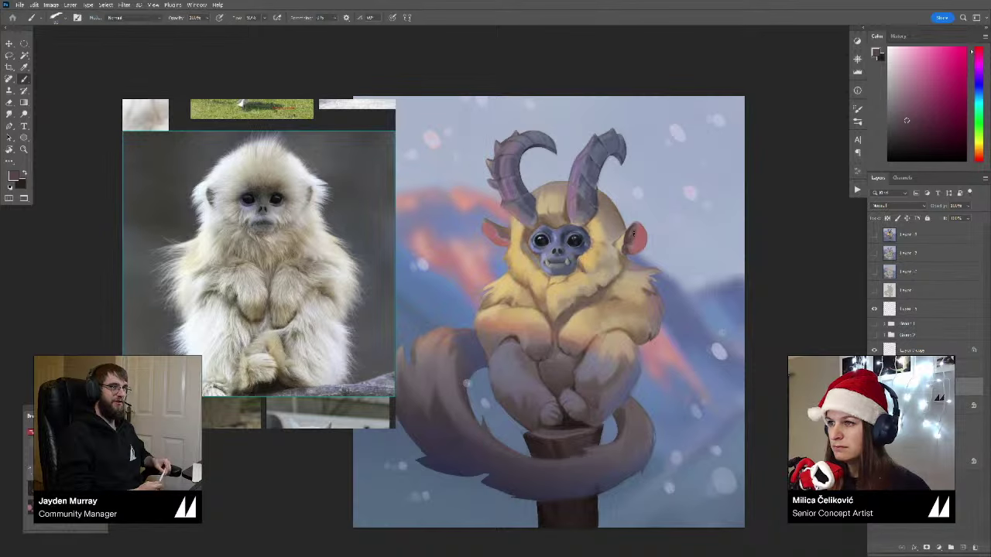
pyautogui.keyDown('alt'); pyautogui.click(633, 232); pyautogui.keyUp('alt')
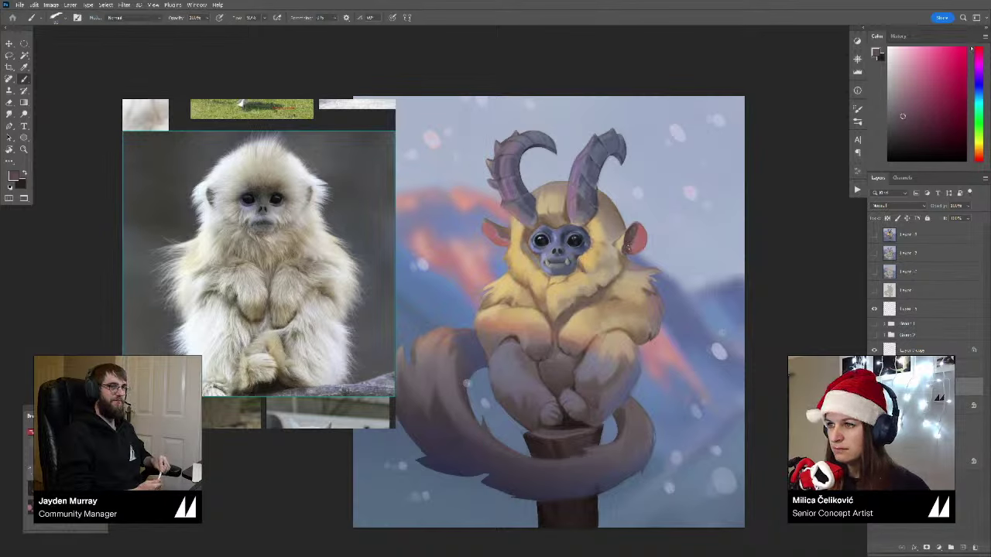
pyautogui.keyDown('alt'); pyautogui.click(639, 236); pyautogui.keyUp('alt')
pyautogui.moveTo(936, 83); pyautogui.dragTo(937, 100)
pyautogui.press('[')
pyautogui.press('[')
pyautogui.press('[')
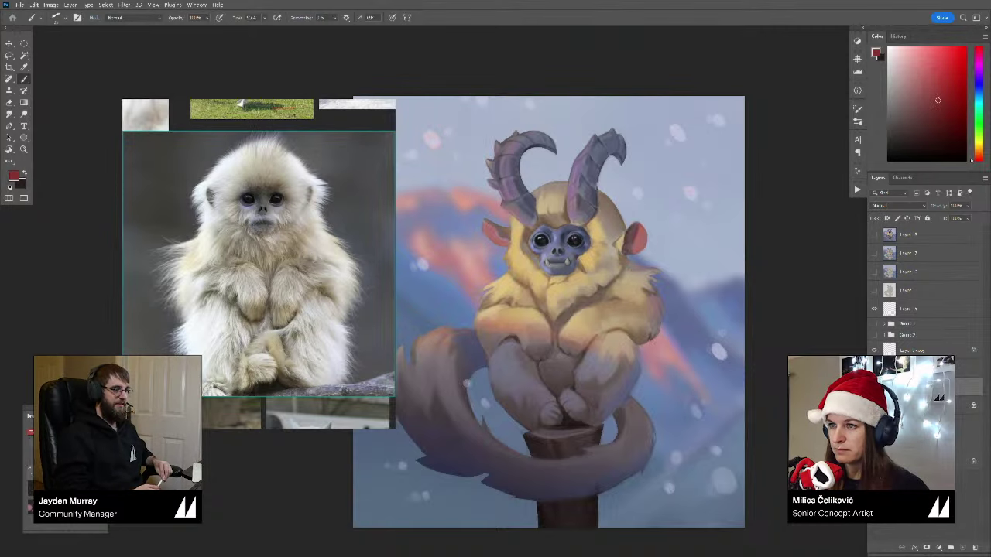
pyautogui.keyDown('alt'); pyautogui.click(627, 231); pyautogui.keyUp('alt')
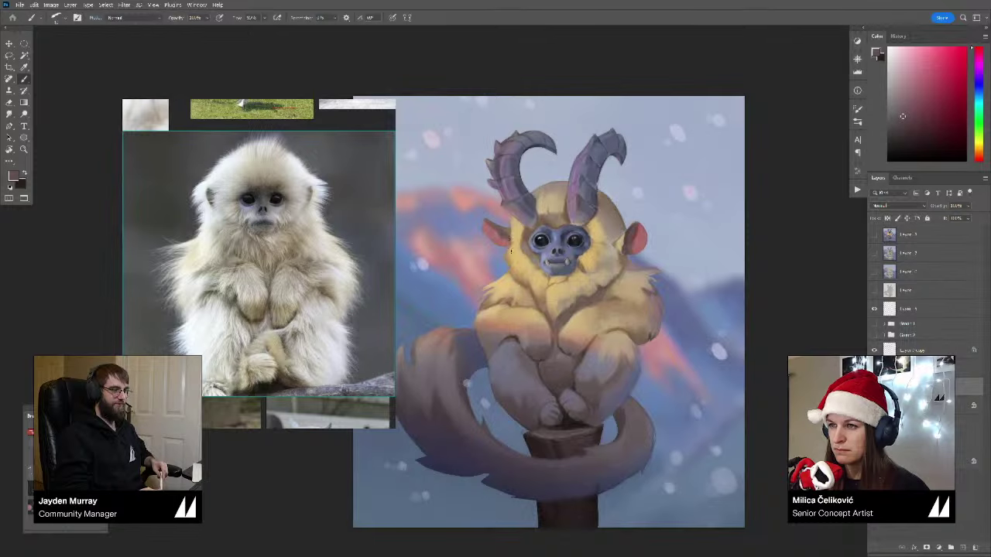
# Step: Add cool blue tints sampled from the background to the back of the creature's head and outer shoulder
pyautogui.keyDown('alt'); pyautogui.click(608, 203); pyautogui.keyUp('alt')
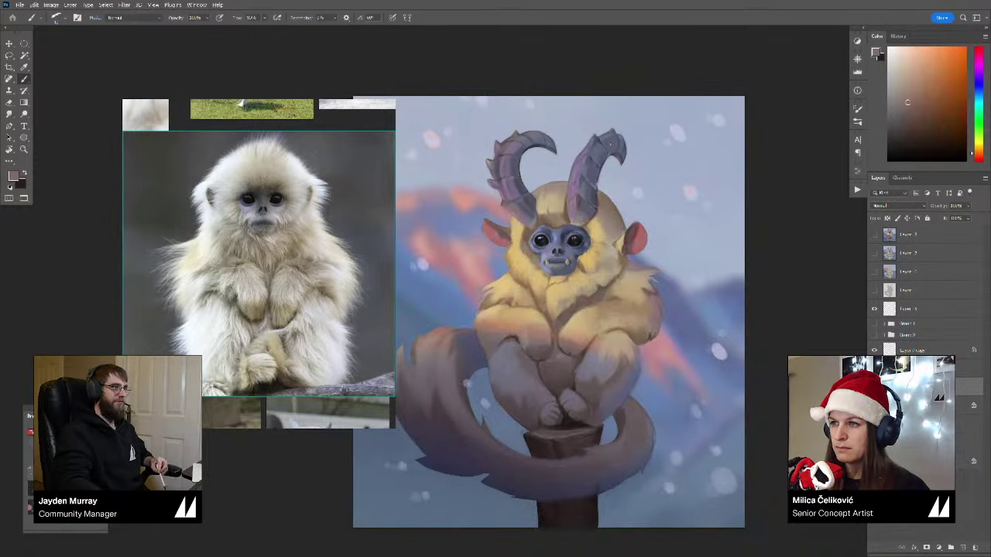
pyautogui.keyDown('alt'); pyautogui.click(676, 276); pyautogui.keyUp('alt')
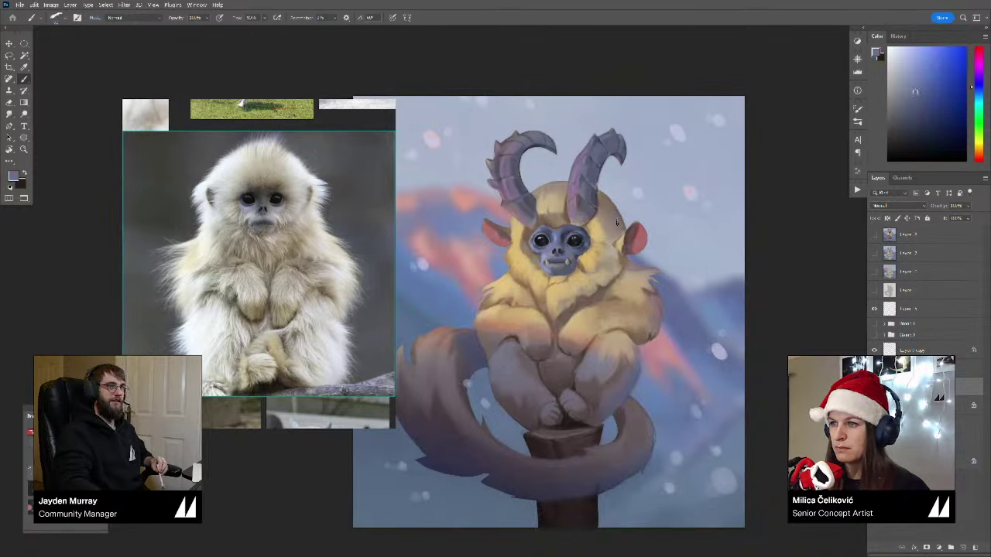
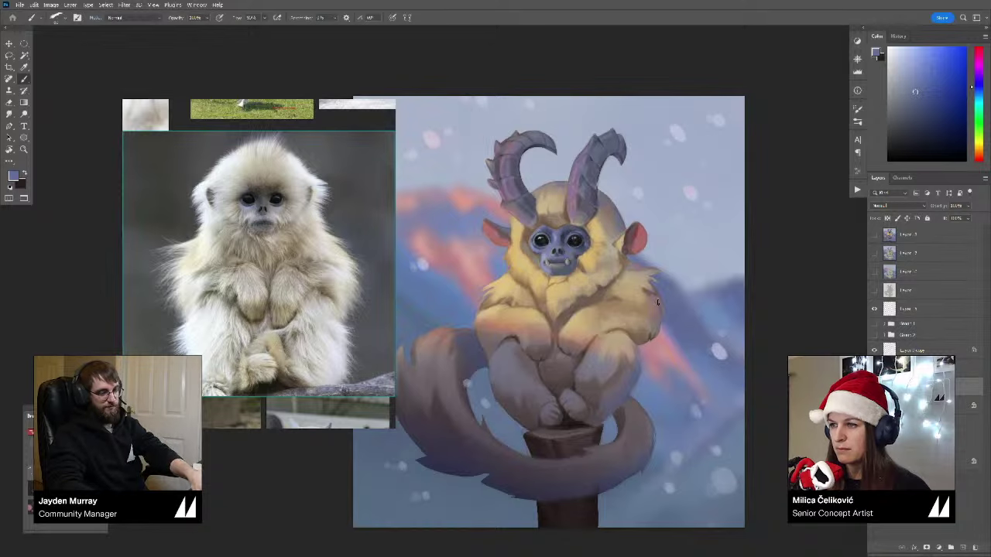
pyautogui.moveTo(656, 306); pyautogui.dragTo(661, 295)
pyautogui.press(']')
pyautogui.press(']')
pyautogui.press(']')
pyautogui.press(']')
pyautogui.press(']')
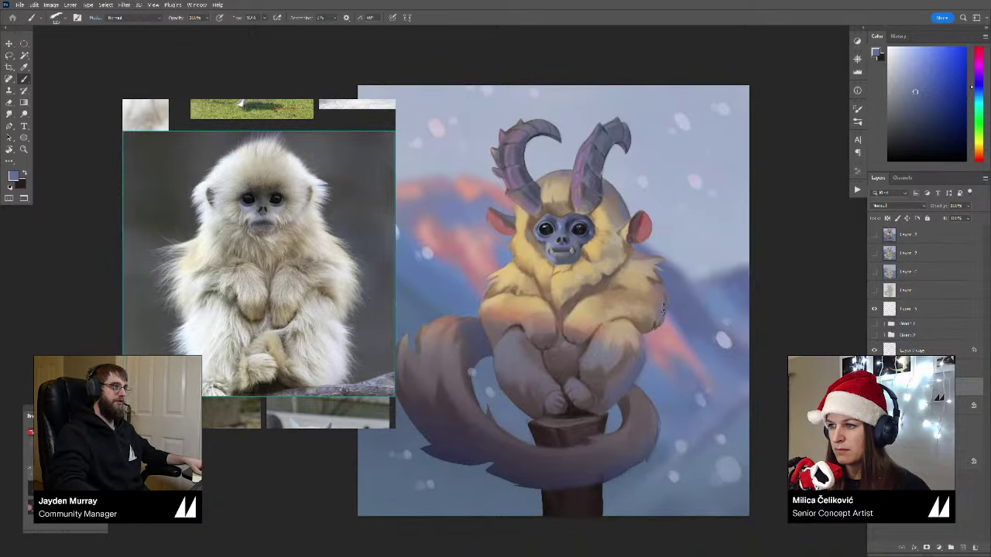
# Step: Tint the edges and shadowed base of the tail with muted blues sampled around it, undoing unwanted strokes
pyautogui.moveTo(642, 361)
pyautogui.mouseDown()
pyautogui.moveTo(648, 332)
pyautogui.moveTo(637, 360)
pyautogui.mouseUp()
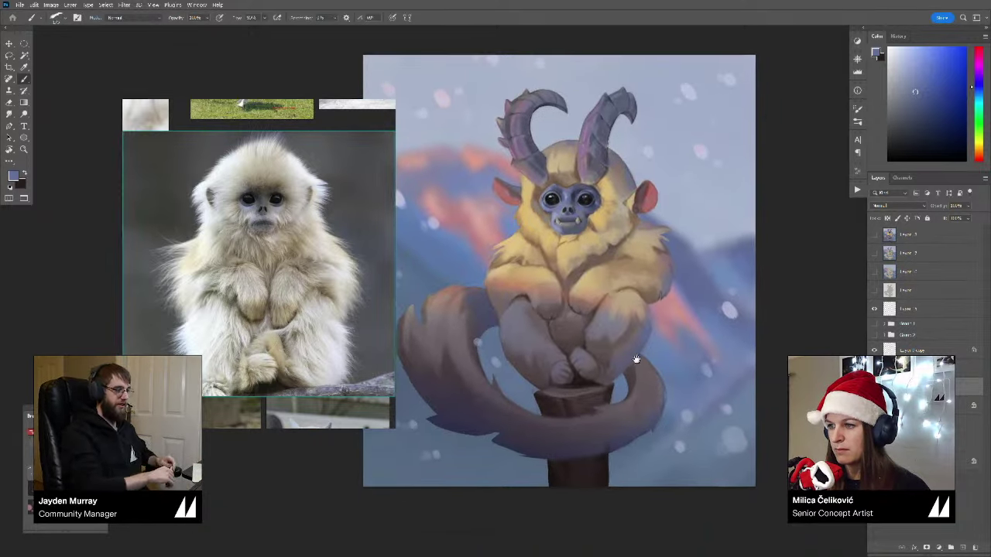
pyautogui.hotkey('ctrl', 'z')
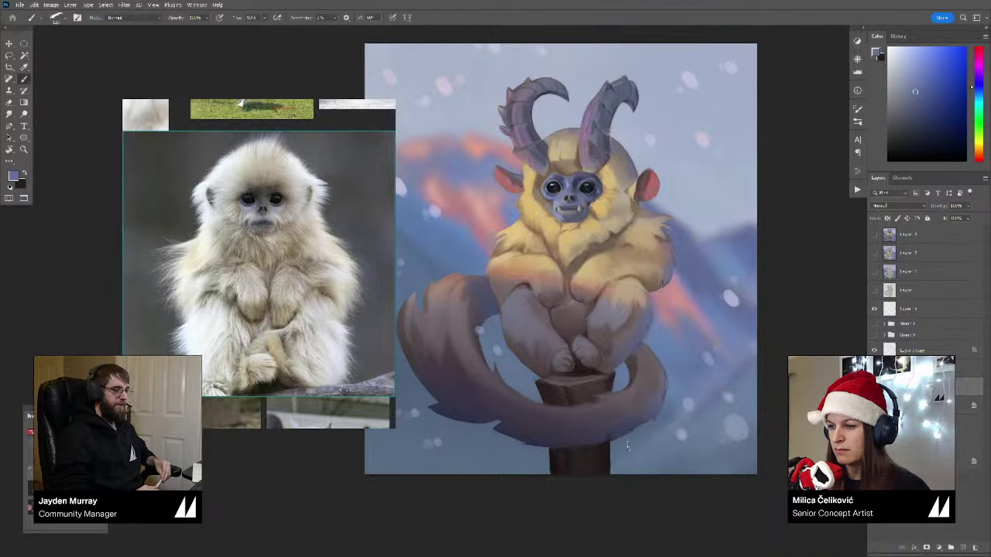
pyautogui.hotkey('ctrl', 'z')
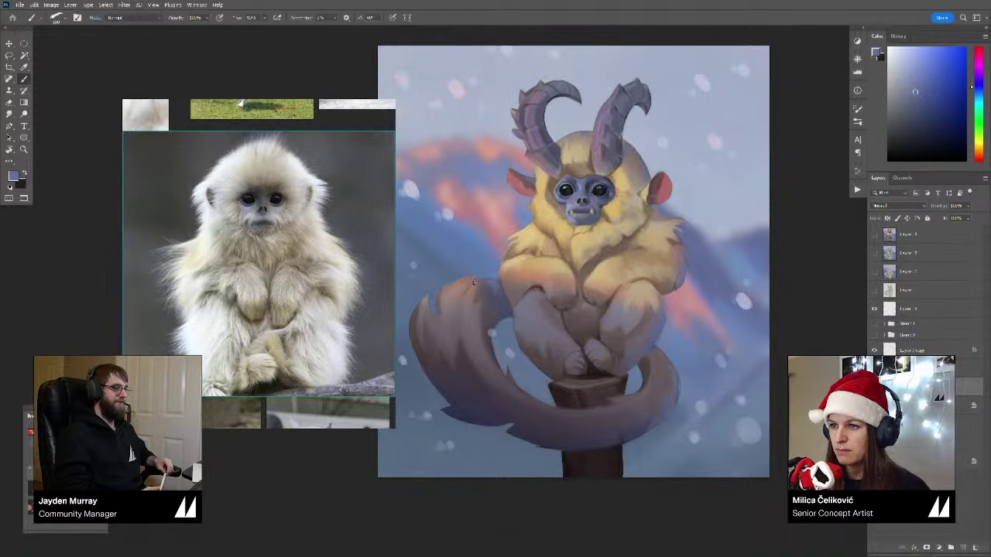
pyautogui.hotkey('ctrl', 'z')
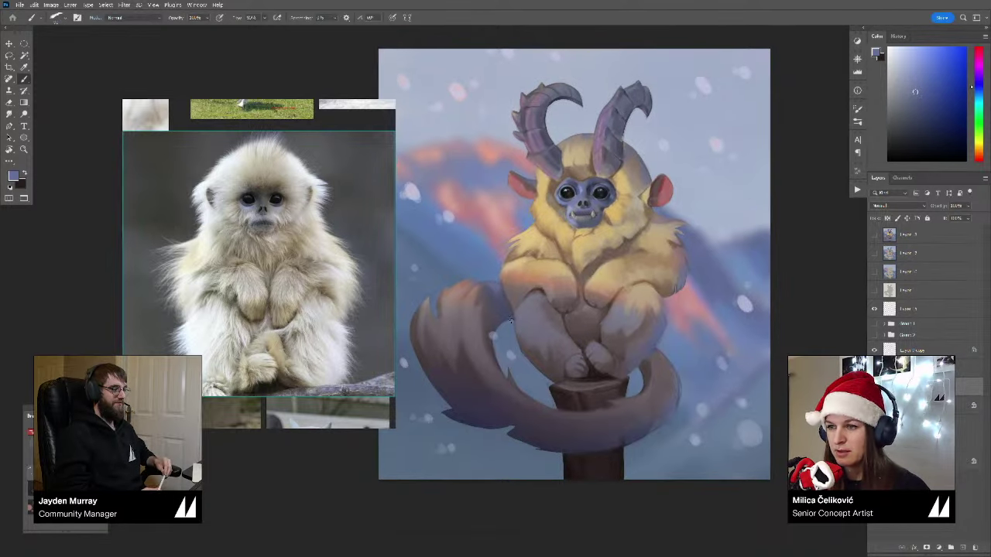
pyautogui.keyDown('alt'); pyautogui.click(504, 319); pyautogui.keyUp('alt')
pyautogui.keyDown('alt'); pyautogui.click(502, 317); pyautogui.keyUp('alt')
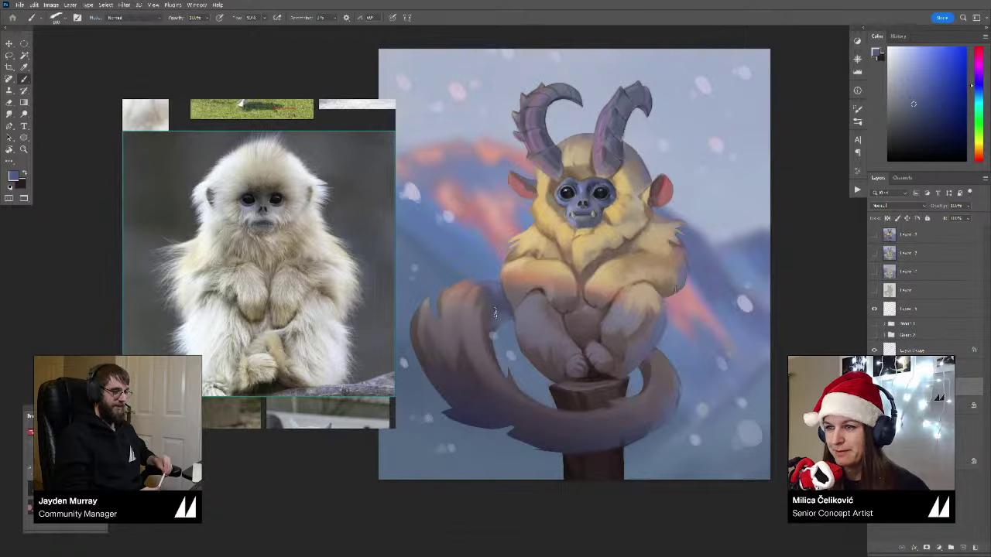
pyautogui.keyDown('alt'); pyautogui.click(494, 319); pyautogui.keyUp('alt')
pyautogui.keyDown('alt'); pyautogui.click(495, 328); pyautogui.keyUp('alt')
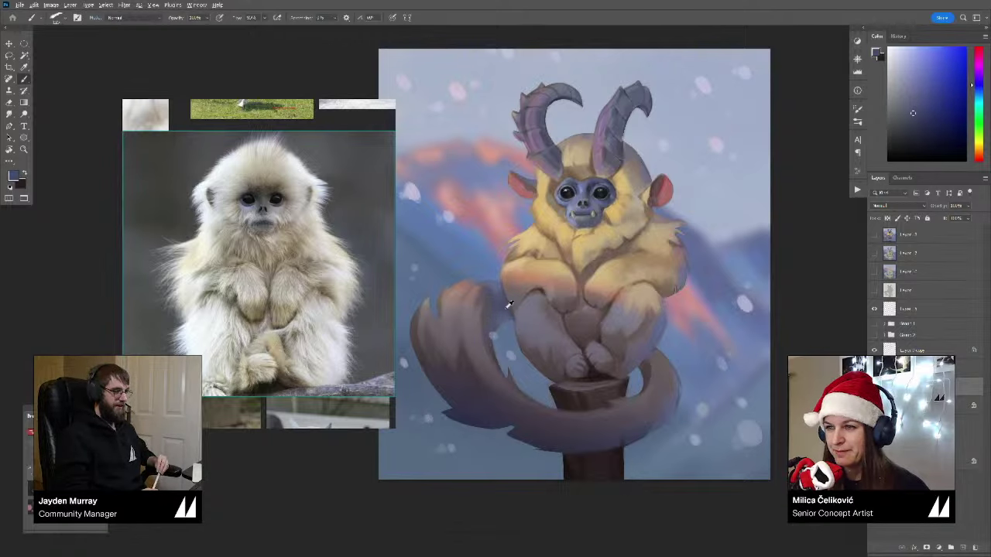
pyautogui.keyDown('alt'); pyautogui.click(509, 300); pyautogui.keyUp('alt')
# Step: Mirror the canvas back to its original orientation and frame the whole painting
pyautogui.scroll(-3, 496, 294)
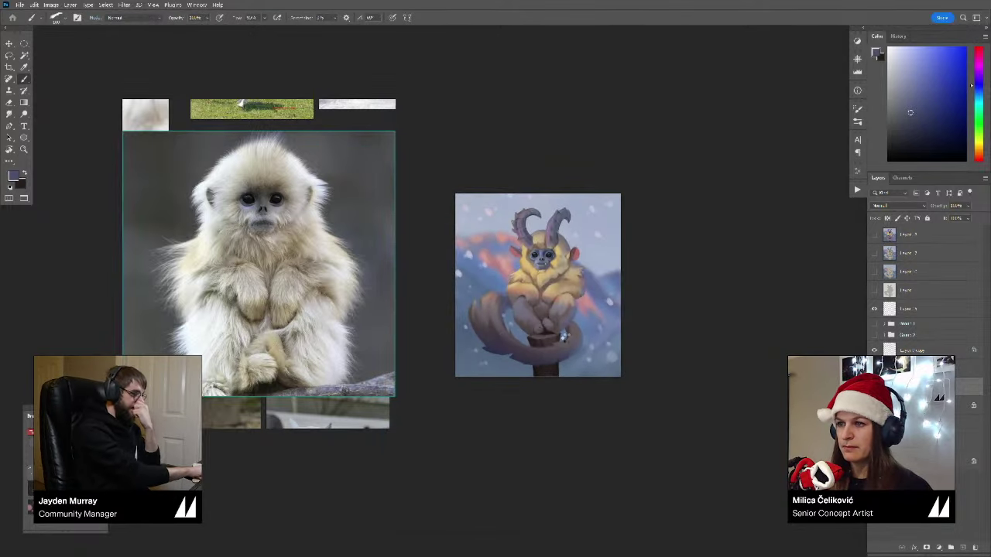
pyautogui.press('z')
pyautogui.moveTo(517, 288); pyautogui.dragTo(521, 288)
pyautogui.click(521, 288)
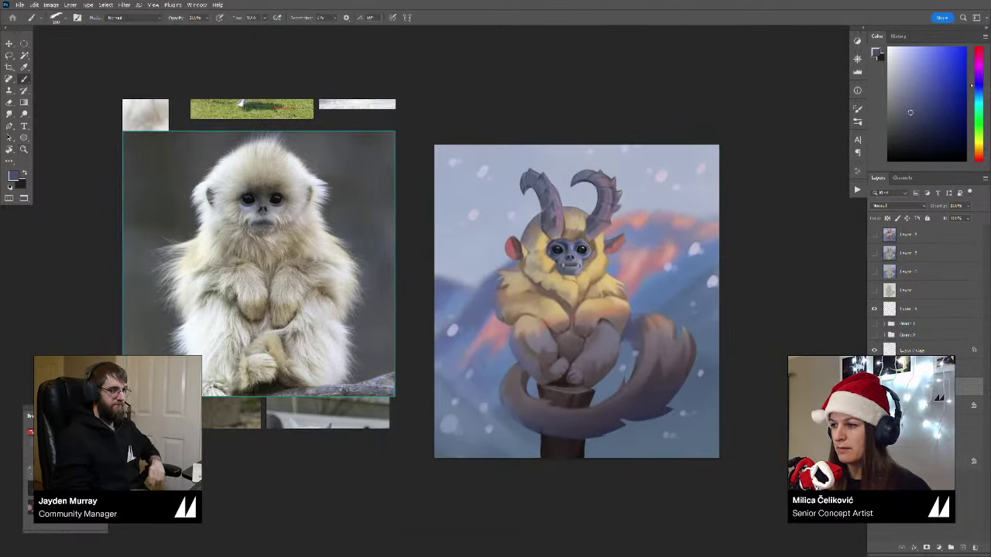
pyautogui.press('b')
# Step: Compare the painting with and without the latest paint layer, checking the ears and head up close
pyautogui.click(875, 386)
pyautogui.click(875, 386)
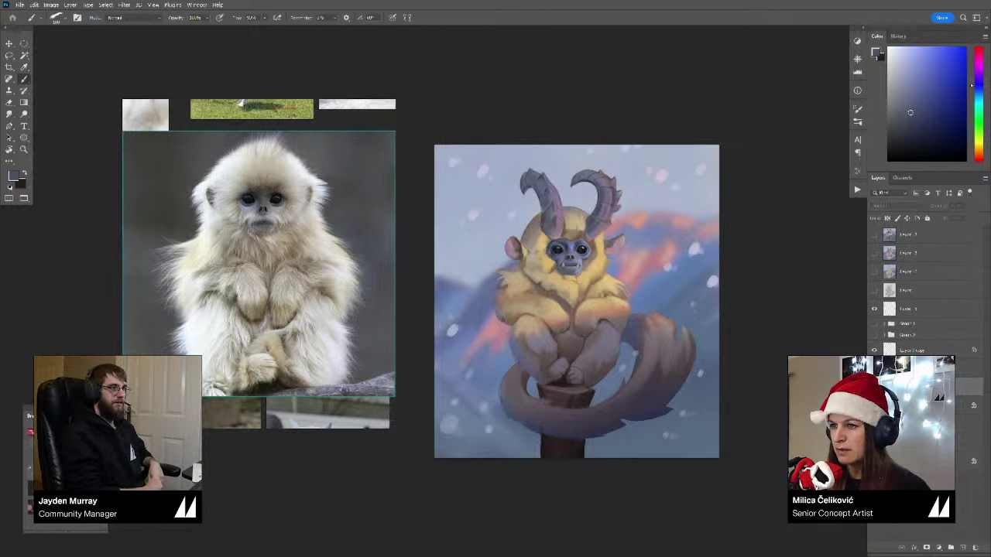
pyautogui.click(875, 387)
pyautogui.hotkey('ctrl', 'z')
pyautogui.hotkey('ctrl', 'shift', 'z')
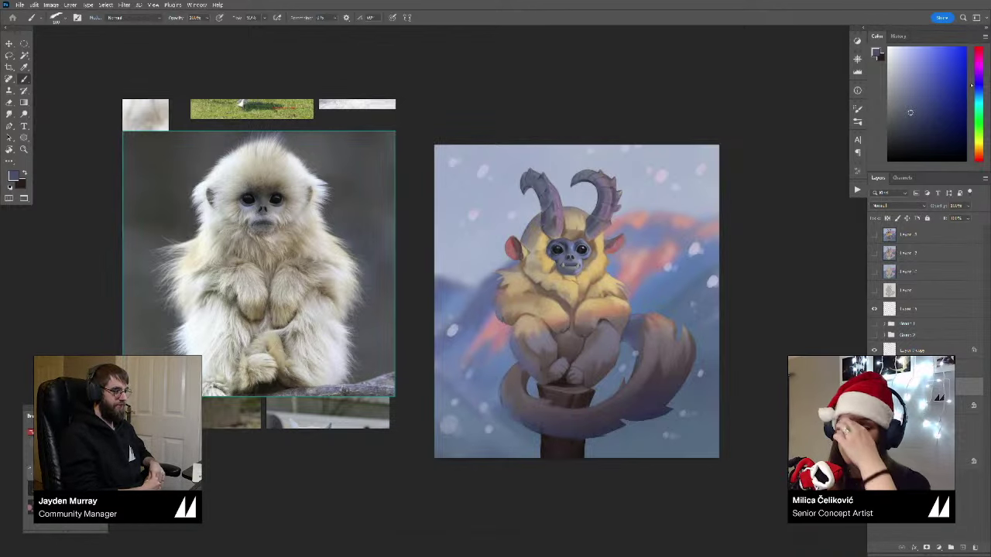
pyautogui.moveTo(536, 212); pyautogui.dragTo(591, 209)
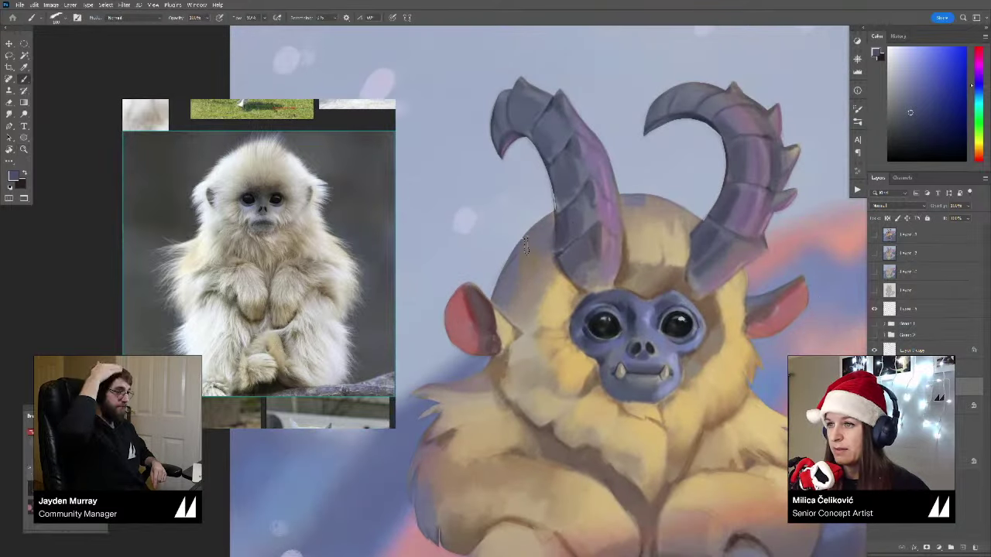
pyautogui.hotkey('ctrl', 'z')
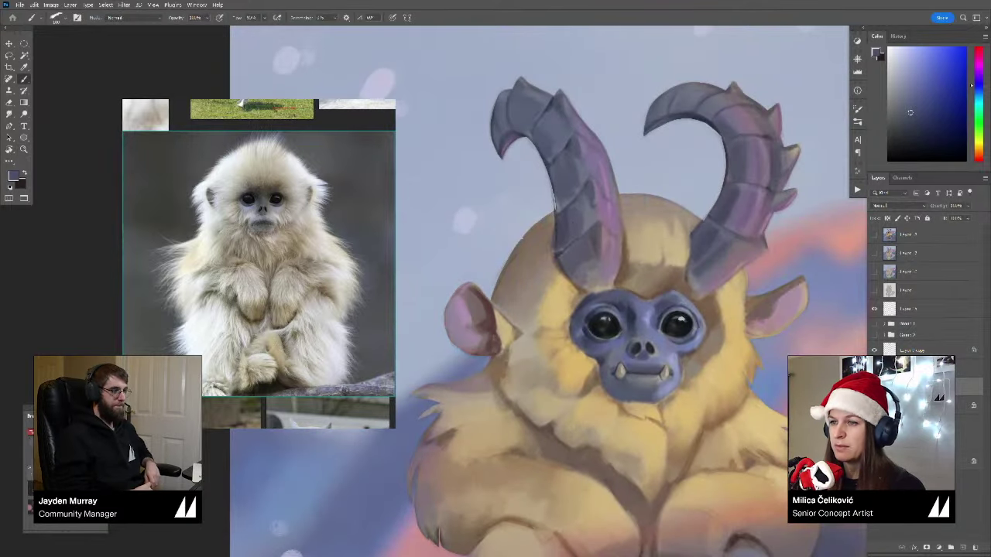
pyautogui.hotkey('ctrl', 'shift', 'z')
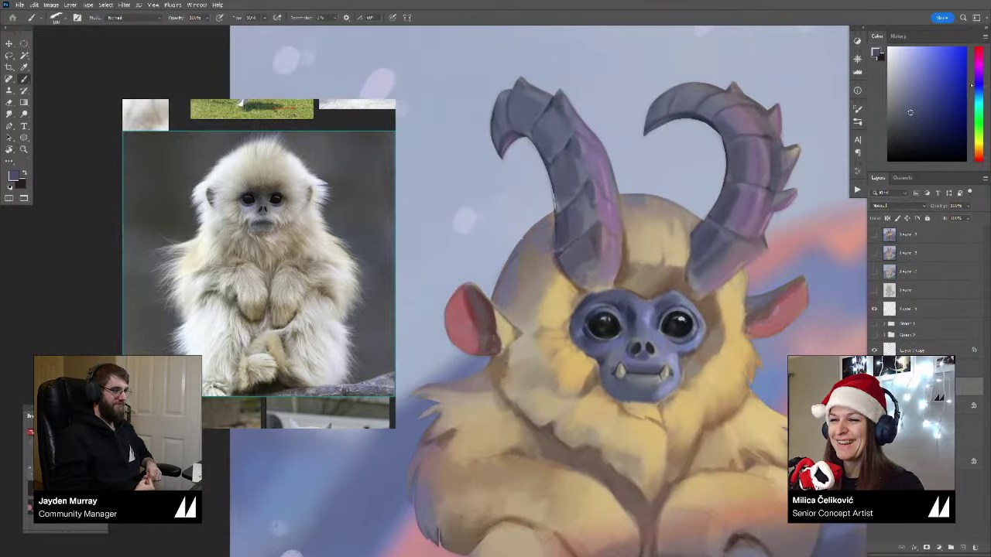
# Step: Blend the cool grey-blue tint on the back of the head and refine the ear interiors with sampled reds
pyautogui.keyDown('alt'); pyautogui.click(516, 260); pyautogui.keyUp('alt')
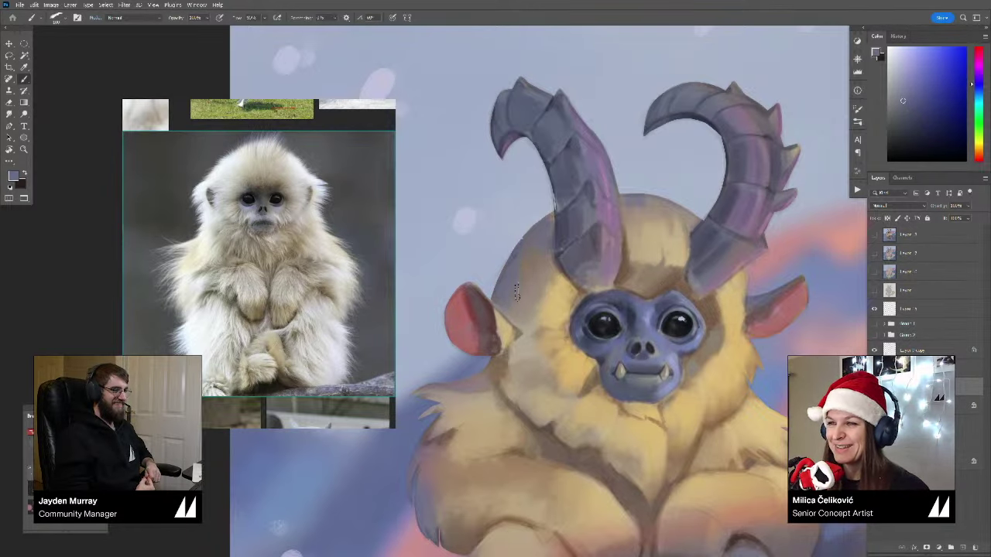
pyautogui.scroll(-3, 518, 298)
pyautogui.keyDown('alt'); pyautogui.click(493, 275); pyautogui.keyUp('alt')
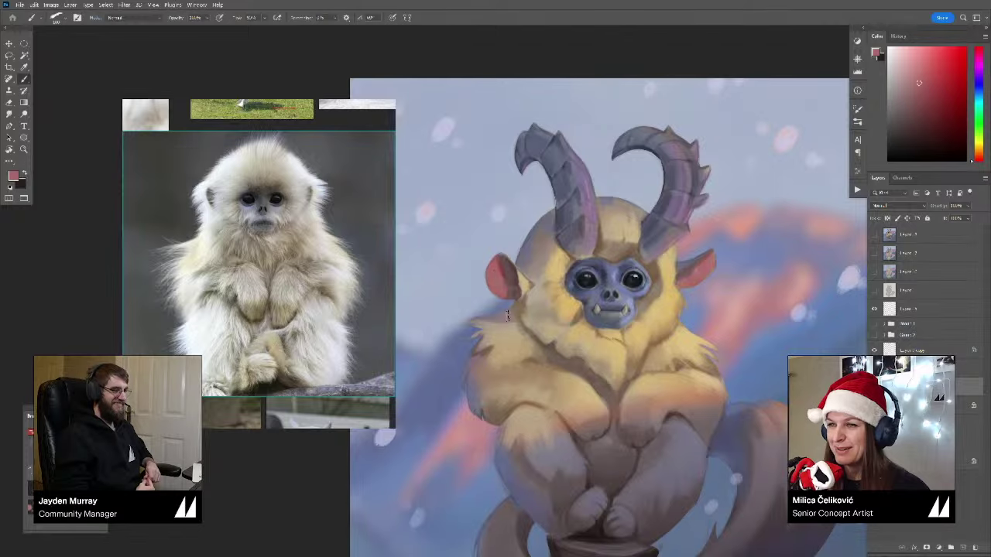
pyautogui.moveTo(528, 284)
pyautogui.mouseDown()
pyautogui.moveTo(474, 284)
pyautogui.moveTo(476, 273)
pyautogui.mouseUp()
pyautogui.moveTo(607, 264); pyautogui.dragTo(639, 264)
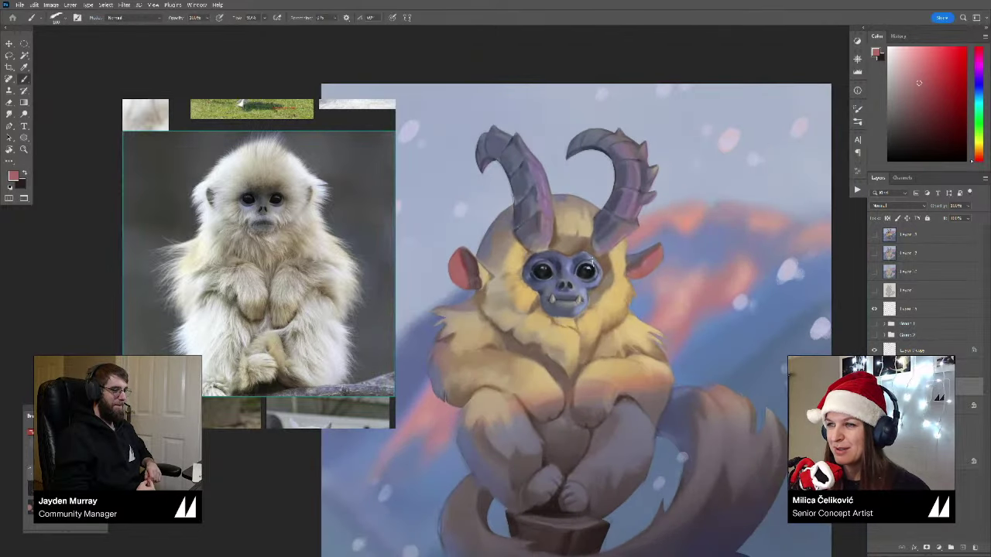
pyautogui.keyDown('alt'); pyautogui.click(465, 259); pyautogui.keyUp('alt')
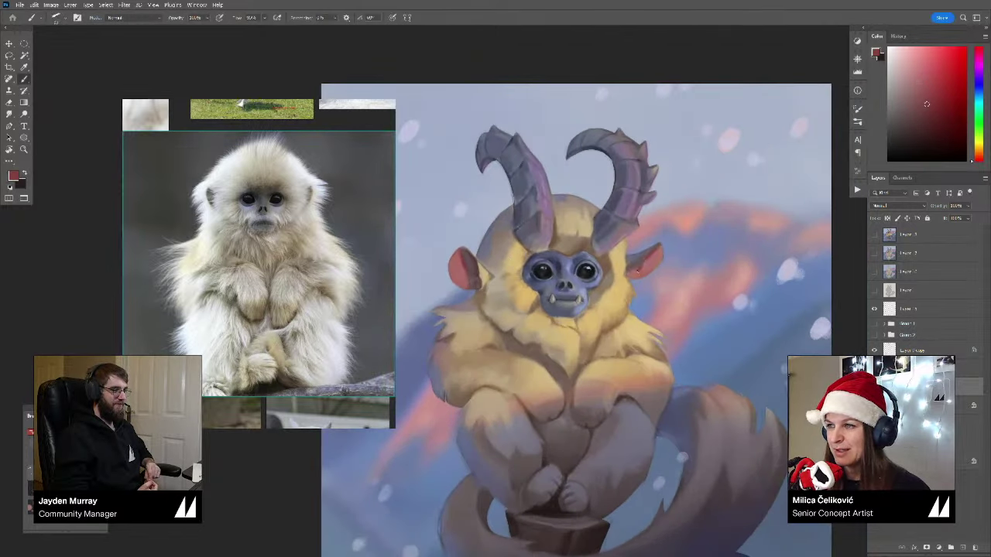
pyautogui.keyDown('alt'); pyautogui.click(636, 271); pyautogui.keyUp('alt')
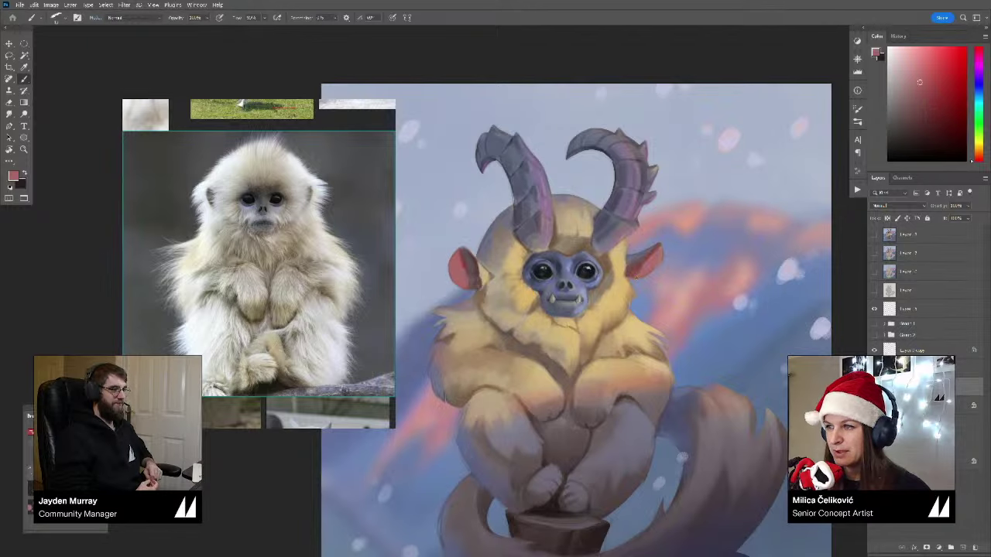
# Step: Compare the whole painting with and without the current paint layer
pyautogui.scroll(-2, 619, 276)
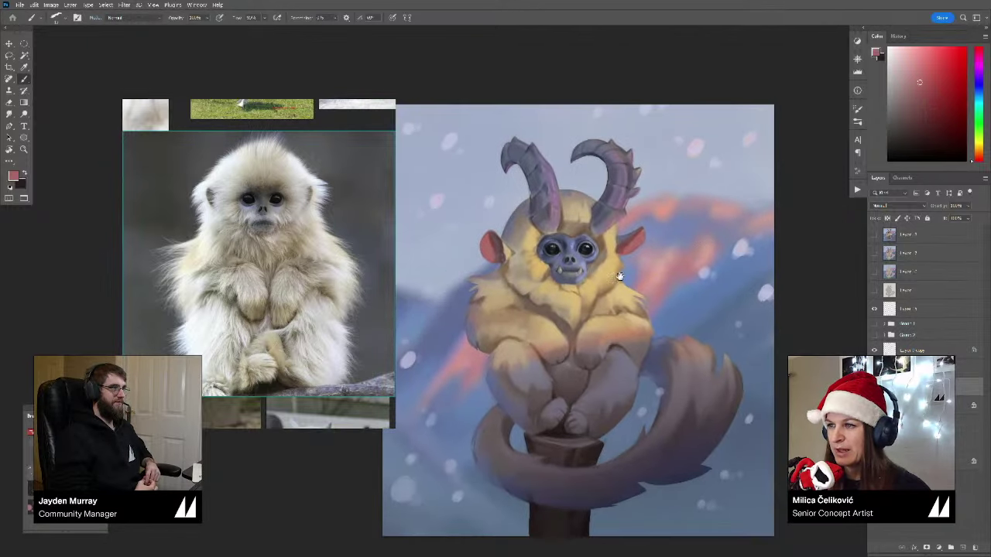
pyautogui.click(874, 387)
pyautogui.click(875, 386)
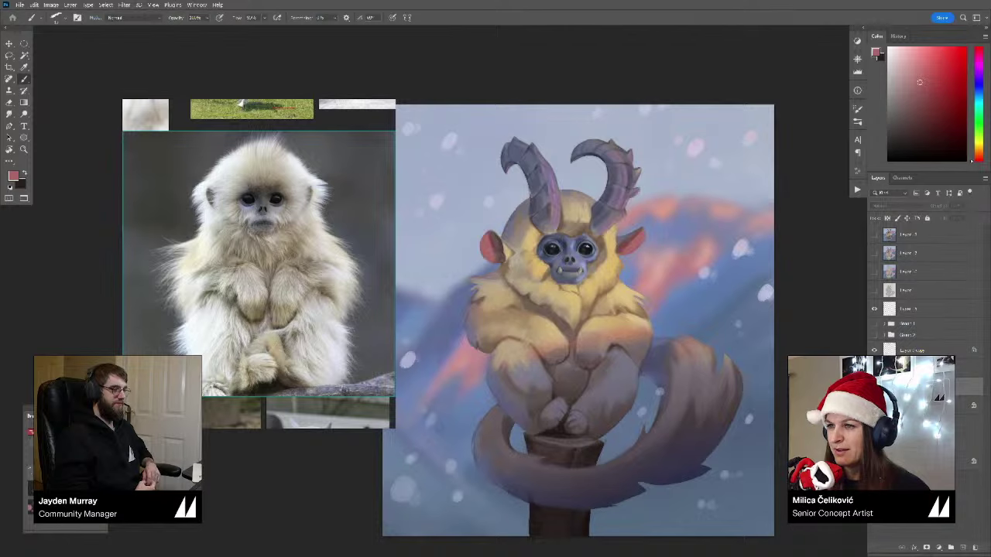
pyautogui.click(875, 386)
pyautogui.click(874, 387)
# Step: Soften the creature's shadowed side and leg edge with muted blues sampled from the background mountains
pyautogui.moveTo(674, 444); pyautogui.dragTo(685, 418)
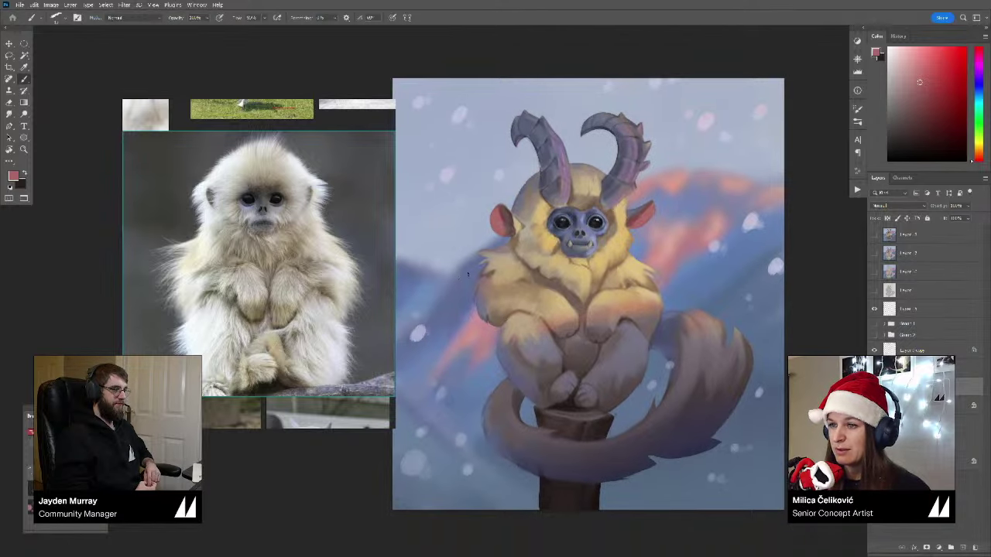
pyautogui.scroll(1, 464, 316)
pyautogui.keyDown('alt'); pyautogui.click(431, 322); pyautogui.keyUp('alt')
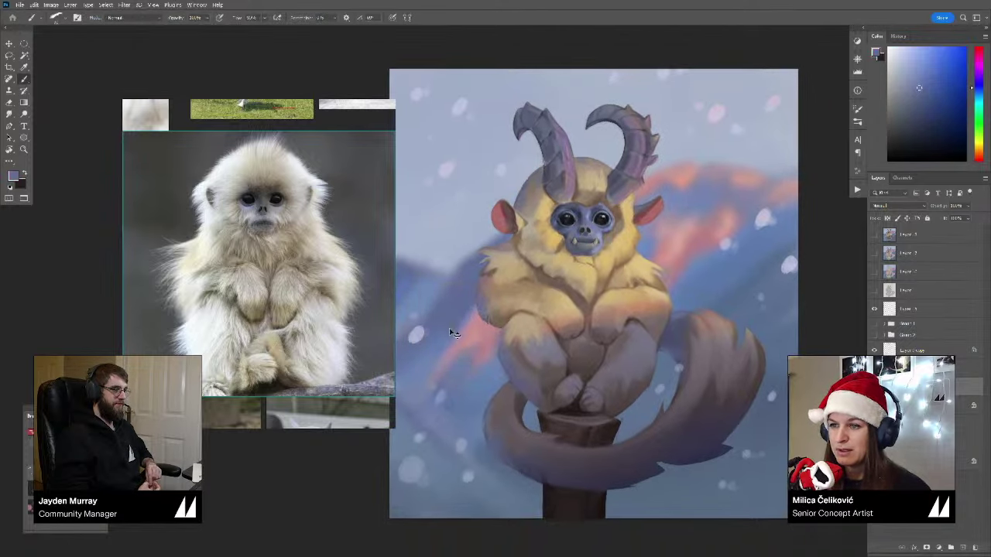
pyautogui.keyDown('alt'); pyautogui.click(452, 331); pyautogui.keyUp('alt')
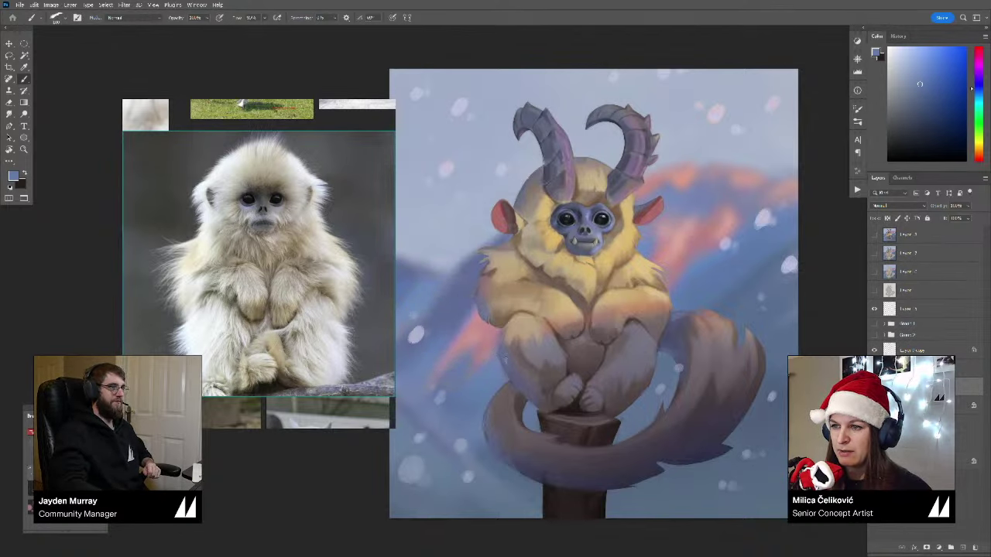
pyautogui.moveTo(542, 408); pyautogui.dragTo(534, 384)
pyautogui.press(']')
pyautogui.moveTo(666, 332); pyautogui.dragTo(612, 342)
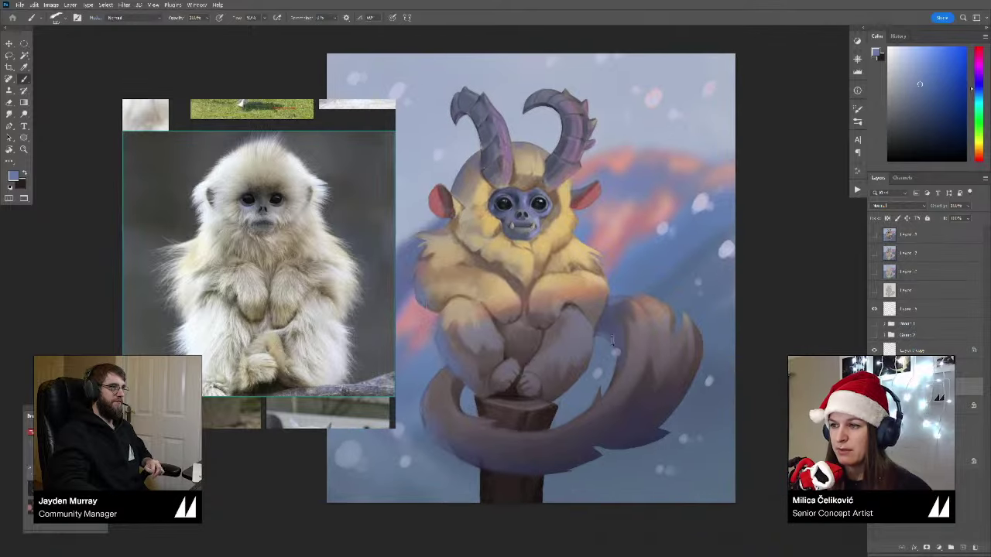
# Step: Blend sampled dark blues into the gap between the knee and the inner curve of the tail
pyautogui.keyDown('alt'); pyautogui.click(603, 326); pyautogui.keyUp('alt')
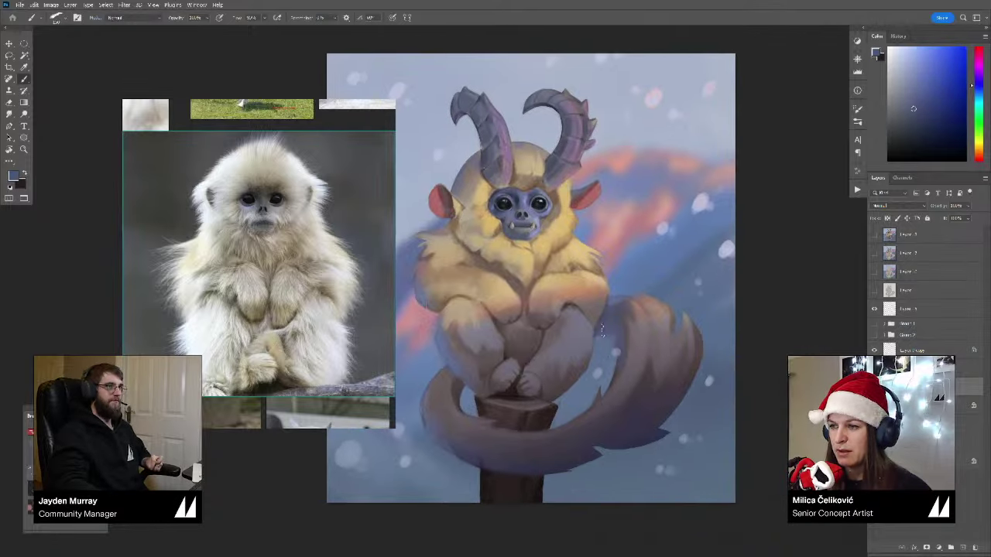
pyautogui.keyDown('alt'); pyautogui.click(619, 331); pyautogui.keyUp('alt')
pyautogui.keyDown('alt'); pyautogui.click(613, 327); pyautogui.keyUp('alt')
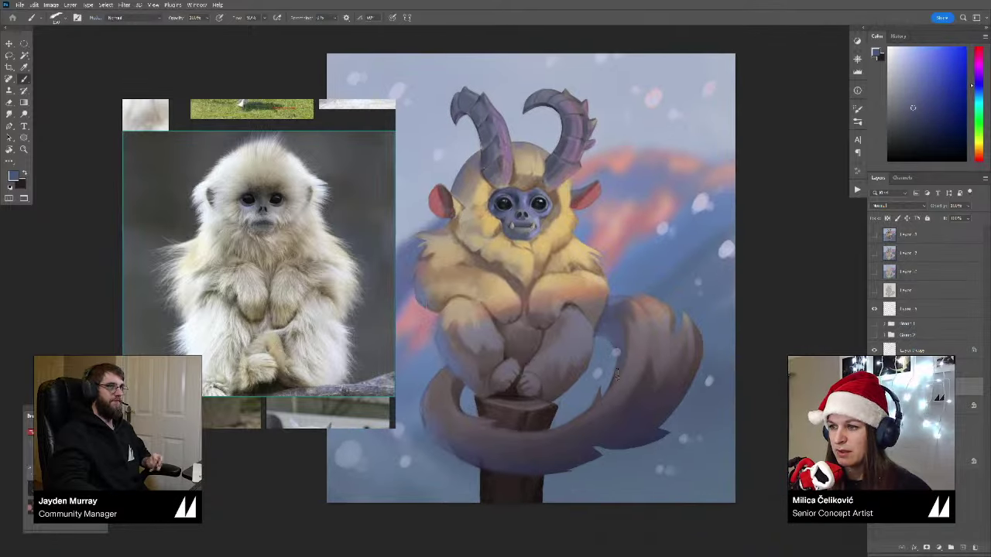
pyautogui.moveTo(618, 378)
pyautogui.mouseDown()
pyautogui.moveTo(565, 381)
pyautogui.moveTo(611, 381)
pyautogui.mouseUp()
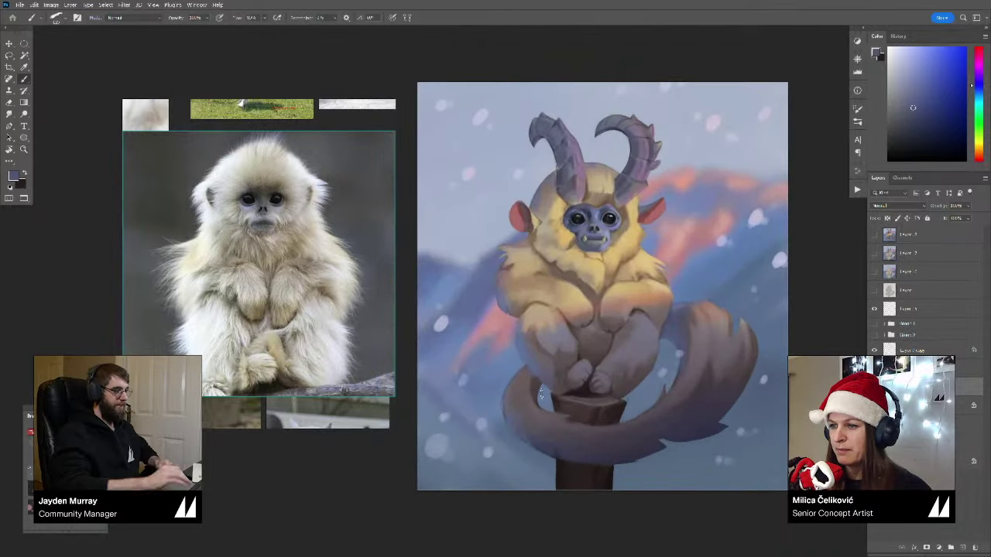
# Step: Tilt the canvas and brush a pinkish mauve rim along the outer lower edge of the tail tuft
pyautogui.scroll(-4, 558, 399)
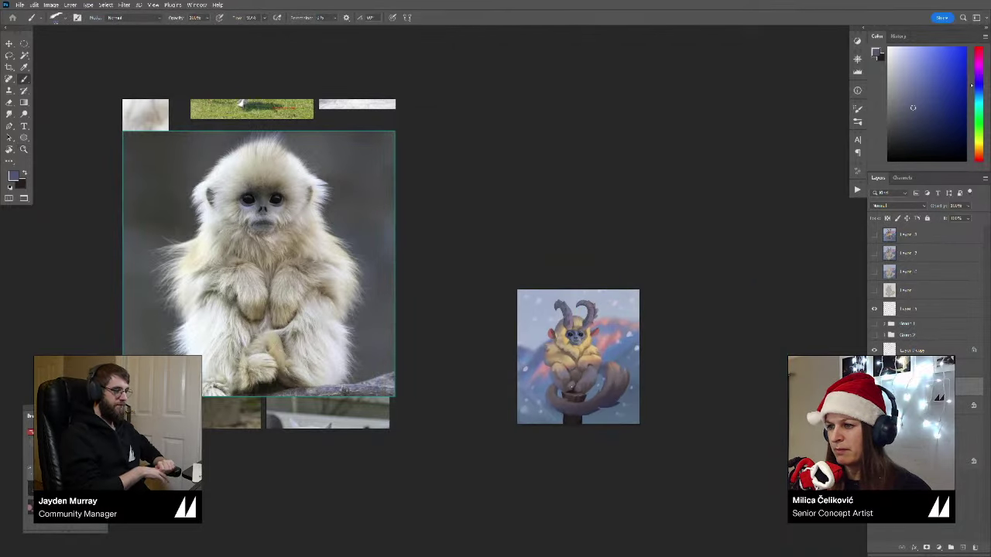
pyautogui.scroll(3, 587, 395)
pyautogui.press('r')
pyautogui.moveTo(657, 438); pyautogui.dragTo(710, 382)
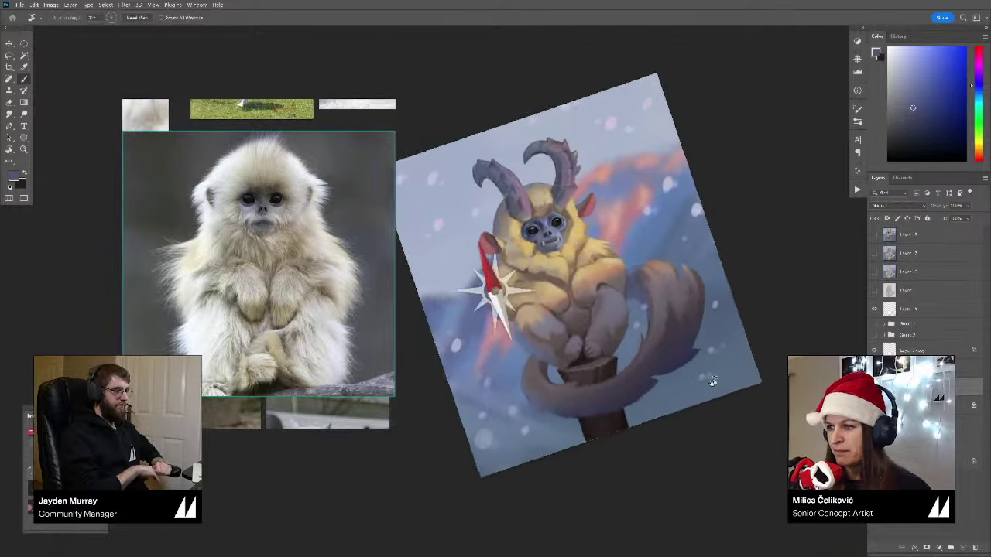
pyautogui.scroll(1, 698, 361)
pyautogui.keyDown('alt'); pyautogui.moveTo(456, 334); pyautogui.dragTo(477, 334); pyautogui.keyUp('alt')
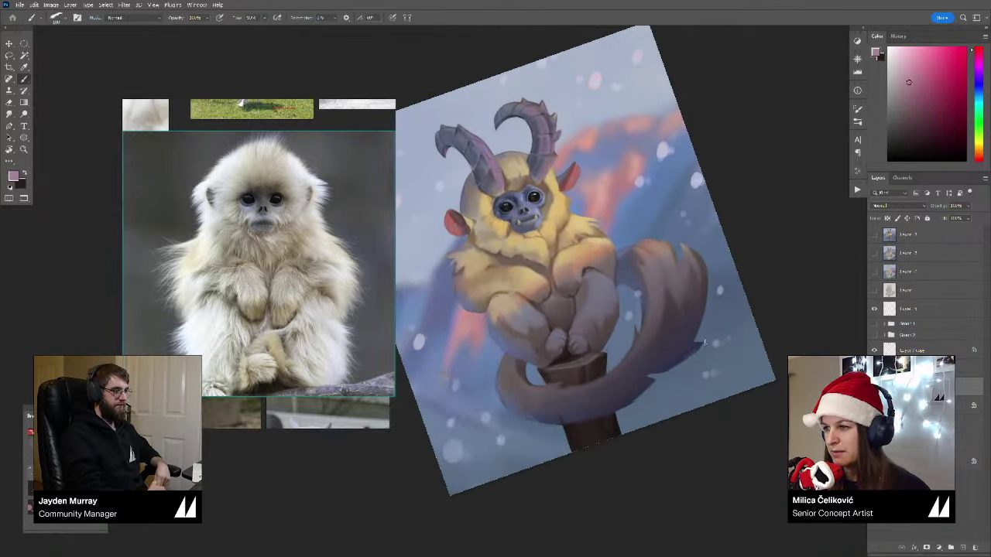
pyautogui.press('r')
pyautogui.moveTo(750, 307); pyautogui.dragTo(741, 345)
pyautogui.keyDown('alt'); pyautogui.click(689, 377); pyautogui.keyUp('alt')
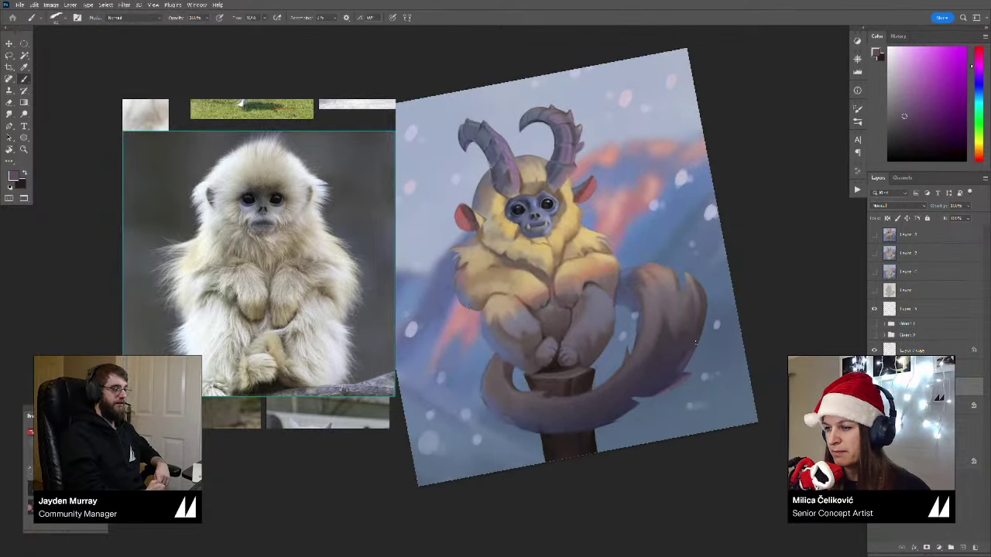
# Step: Blend the mauve rim into the tail's shadow using greyed purples sampled from the fur
pyautogui.keyDown('alt'); pyautogui.click(688, 356); pyautogui.keyUp('alt')
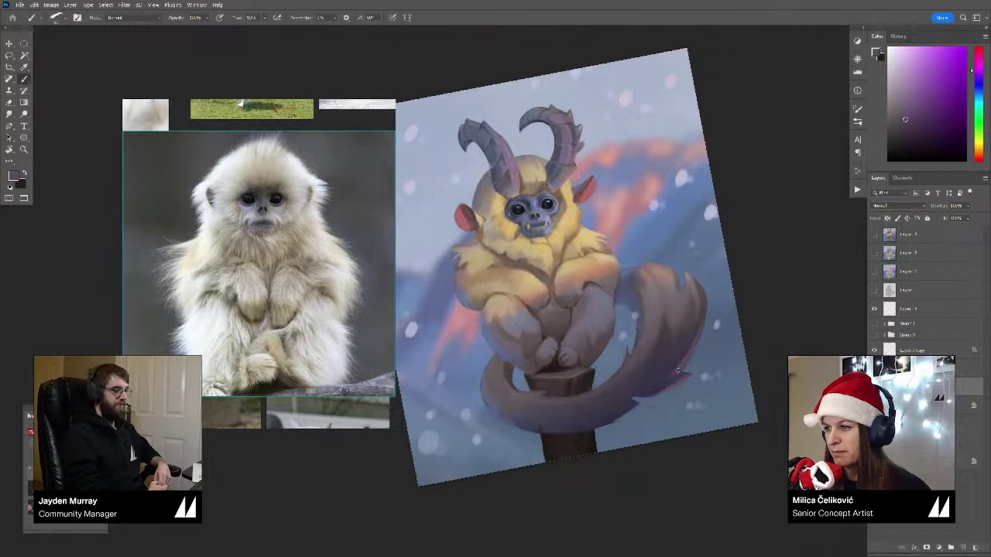
pyautogui.keyDown('alt'); pyautogui.click(681, 364); pyautogui.keyUp('alt')
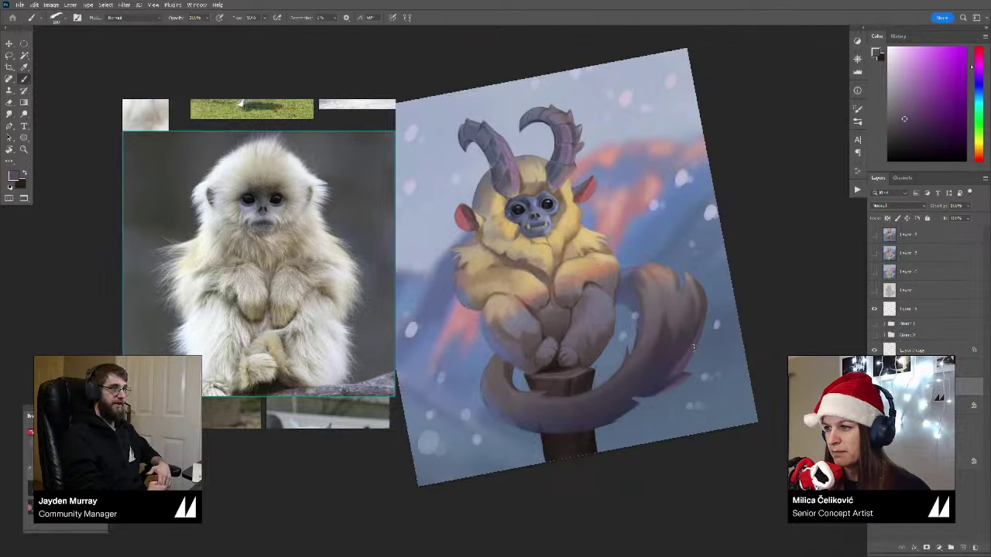
pyautogui.keyDown('alt'); pyautogui.click(684, 352); pyautogui.keyUp('alt')
pyautogui.keyDown('alt'); pyautogui.click(664, 373); pyautogui.keyUp('alt')
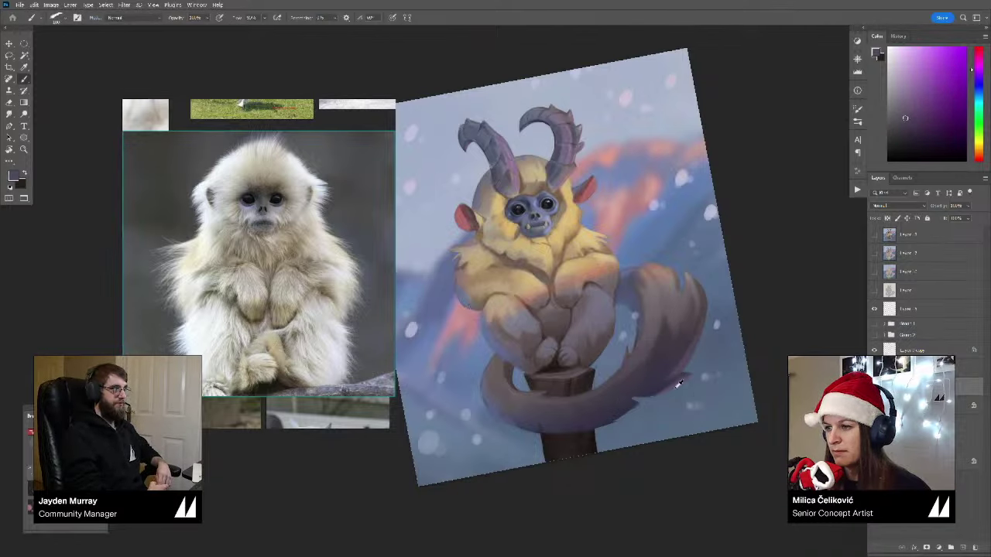
pyautogui.moveTo(674, 381); pyautogui.dragTo(678, 375)
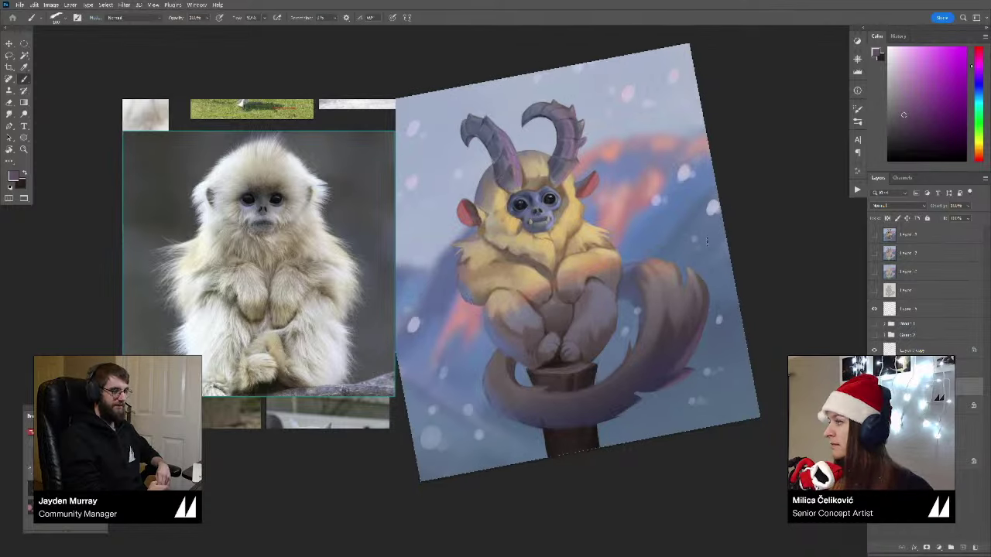
# Step: Straighten the canvas, shrink the view to the whole painting and mirror it horizontally
pyautogui.press('r')
pyautogui.moveTo(732, 271); pyautogui.dragTo(713, 343)
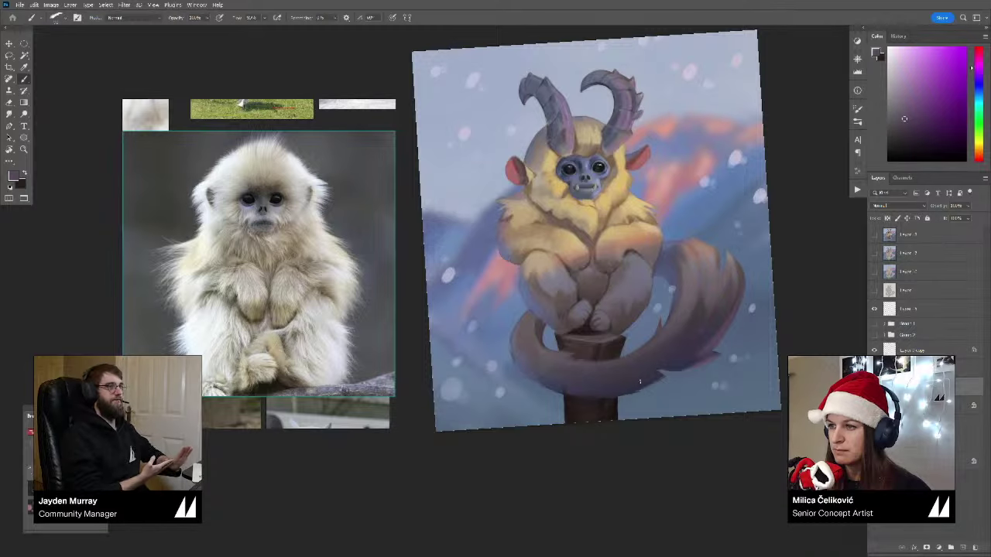
pyautogui.press('z')
pyautogui.moveTo(642, 386); pyautogui.dragTo(577, 387)
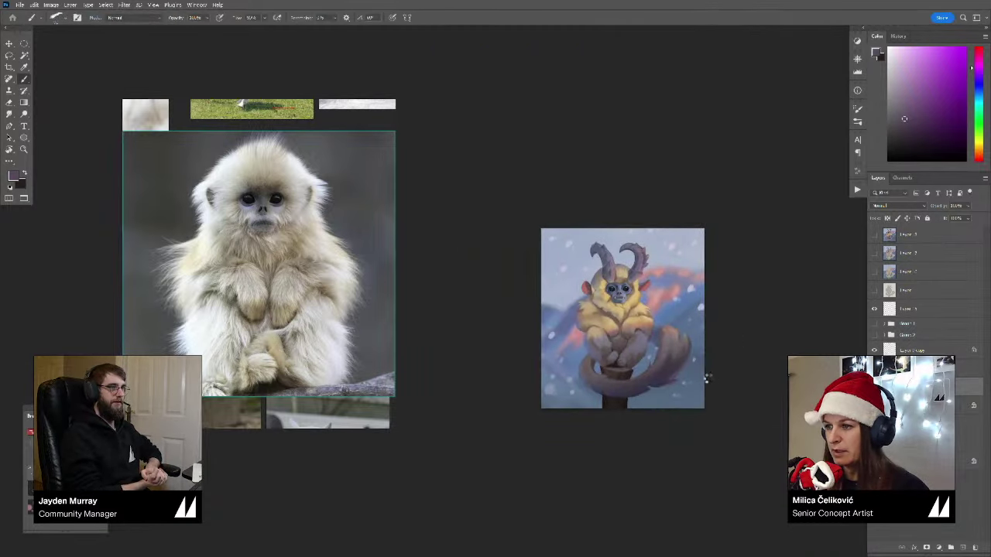
pyautogui.hotkey('ctrl', 'shift', 'h')
pyautogui.moveTo(701, 401); pyautogui.dragTo(668, 380)
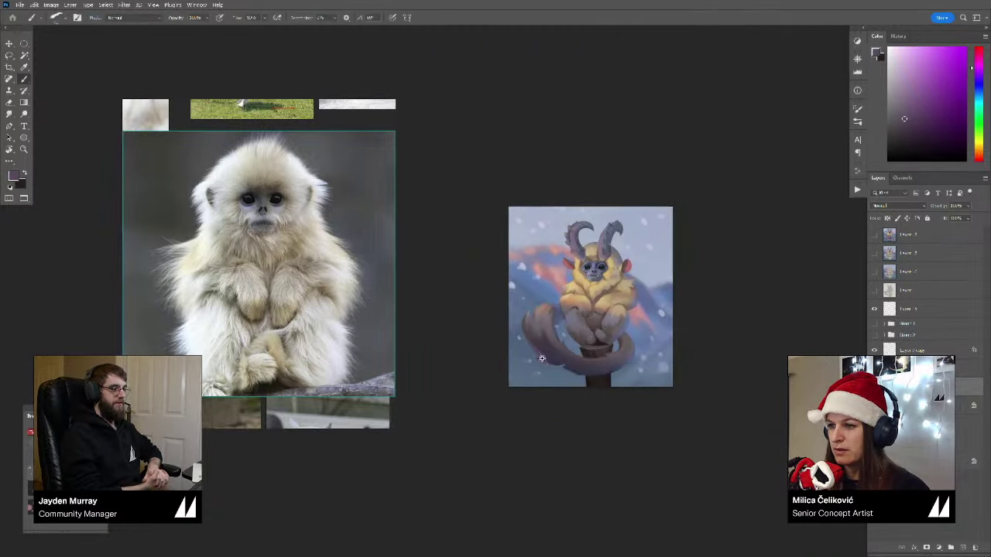
# Step: Refine the pointed fur at the tail's outer edge with sampled dark purples on the tilted, mirrored canvas
pyautogui.press('z')
pyautogui.moveTo(543, 359)
pyautogui.mouseDown()
pyautogui.moveTo(589, 356)
pyautogui.moveTo(556, 379)
pyautogui.moveTo(562, 359)
pyautogui.moveTo(547, 339)
pyautogui.mouseUp()
pyautogui.press('r')
pyautogui.keyDown('alt'); pyautogui.click(528, 346); pyautogui.keyUp('alt')
pyautogui.keyDown('alt'); pyautogui.click(532, 373); pyautogui.keyUp('alt')
pyautogui.press('r')
pyautogui.moveTo(605, 365); pyautogui.dragTo(593, 361)
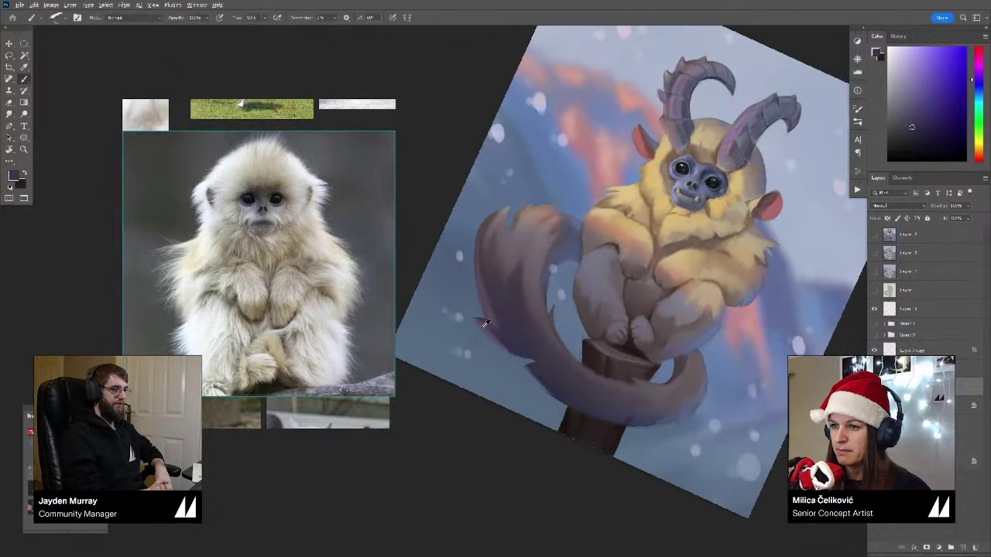
pyautogui.keyDown('alt'); pyautogui.click(483, 327); pyautogui.keyUp('alt')
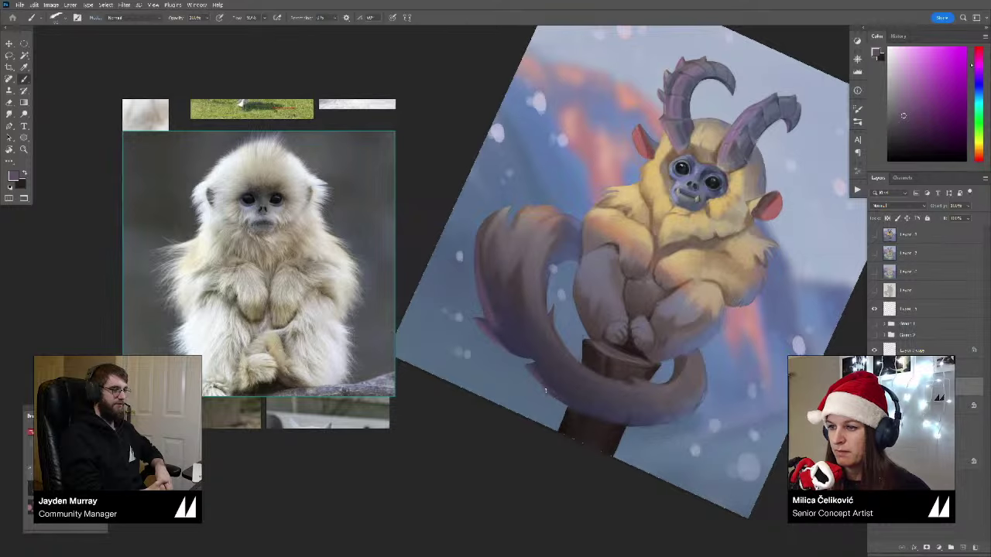
# Step: Shade the tail's underside where it wraps around the stump with sampled blue-greys and mauves
pyautogui.press('r')
pyautogui.moveTo(666, 441); pyautogui.dragTo(742, 329)
pyautogui.moveTo(736, 333); pyautogui.dragTo(711, 368)
pyautogui.keyDown('alt'); pyautogui.click(671, 370); pyautogui.keyUp('alt')
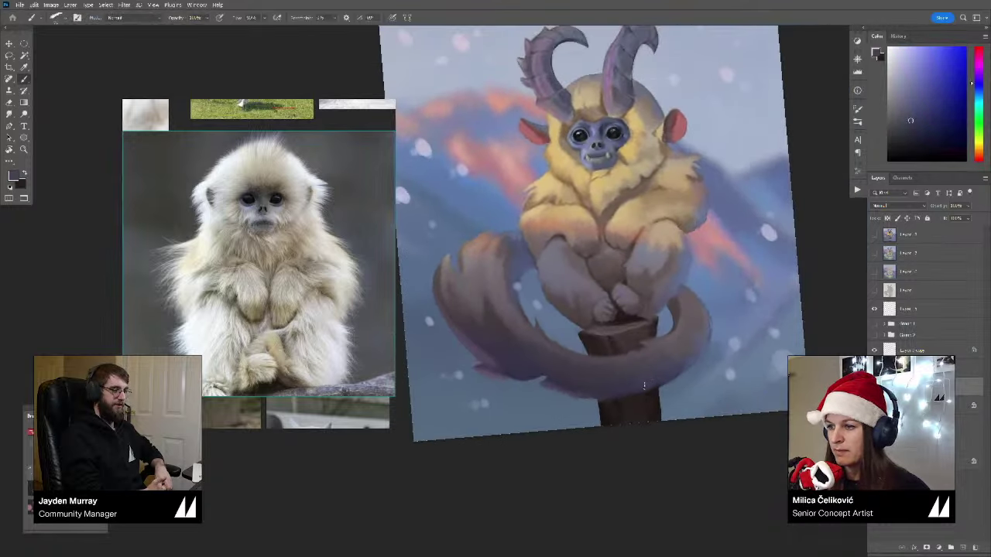
pyautogui.keyDown('alt'); pyautogui.click(655, 375); pyautogui.keyUp('alt')
# Step: Deepen the bark of the wooden stump above and below the tail with sampled dark browns
pyautogui.moveTo(629, 345); pyautogui.dragTo(624, 358)
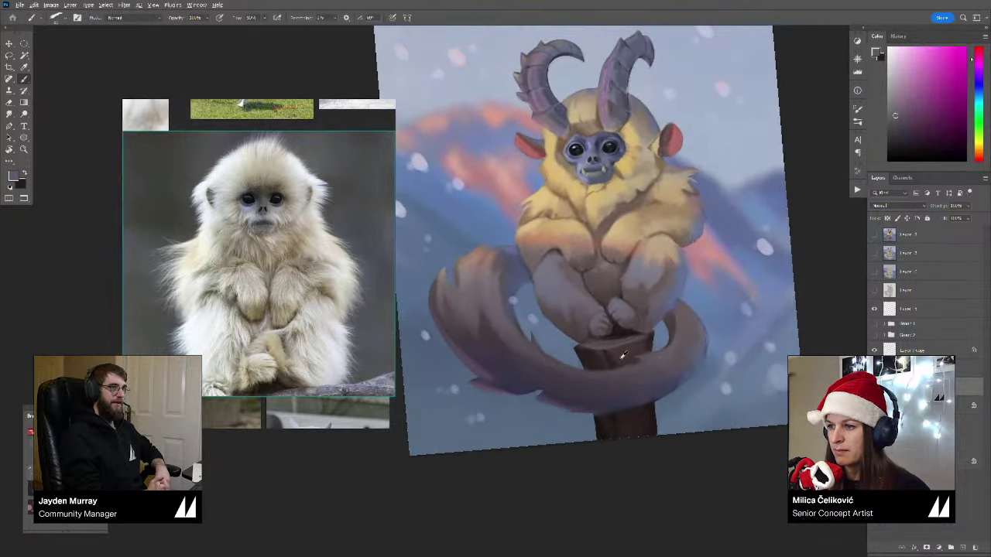
pyautogui.keyDown('alt'); pyautogui.click(623, 360); pyautogui.keyUp('alt')
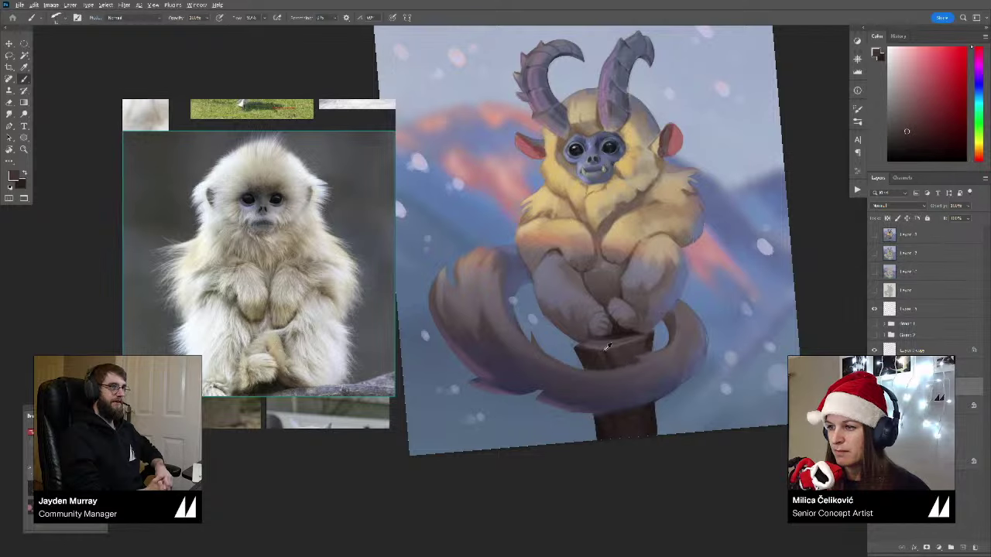
pyautogui.keyDown('alt'); pyautogui.click(603, 351); pyautogui.keyUp('alt')
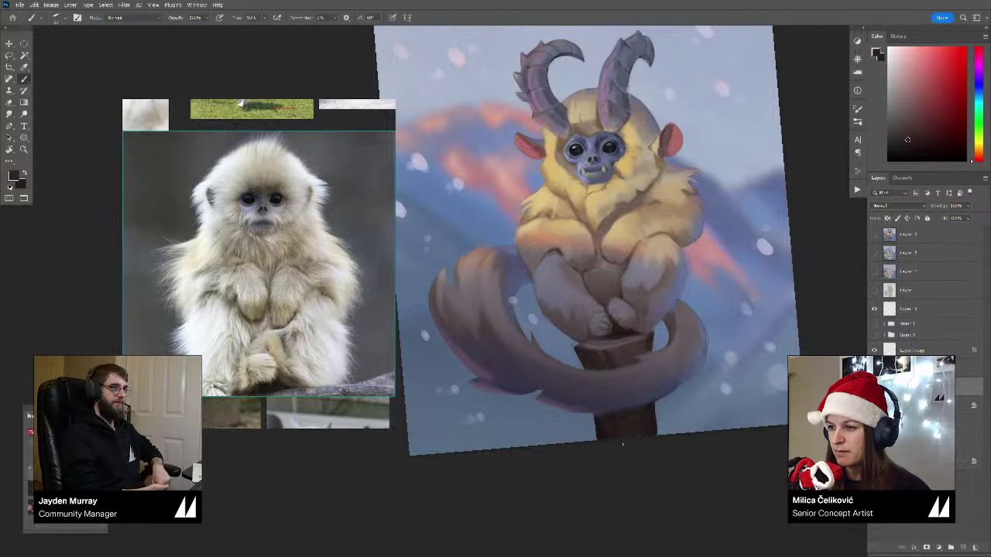
pyautogui.keyDown('alt'); pyautogui.click(638, 420); pyautogui.keyUp('alt')
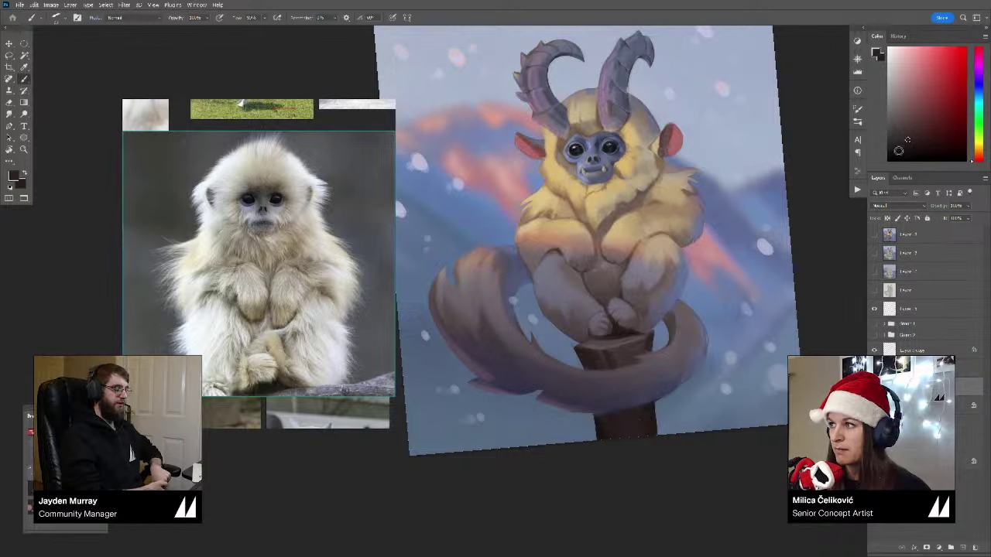
pyautogui.keyDown('alt'); pyautogui.click(624, 415); pyautogui.keyUp('alt')
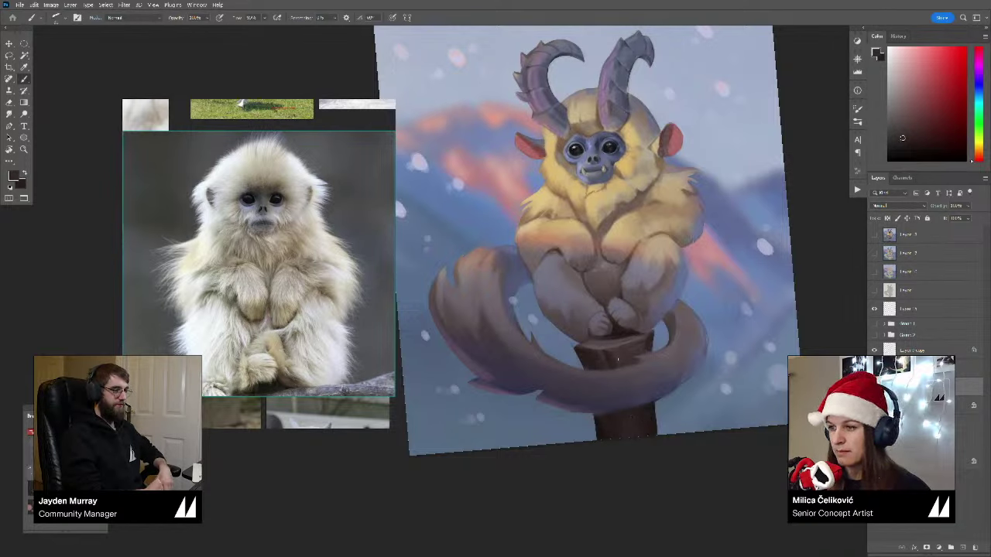
# Step: Define the stump's top rim beneath the feet with sampled mauve-grey highlights and dark brown shadows
pyautogui.keyDown('alt'); pyautogui.click(630, 340); pyautogui.keyUp('alt')
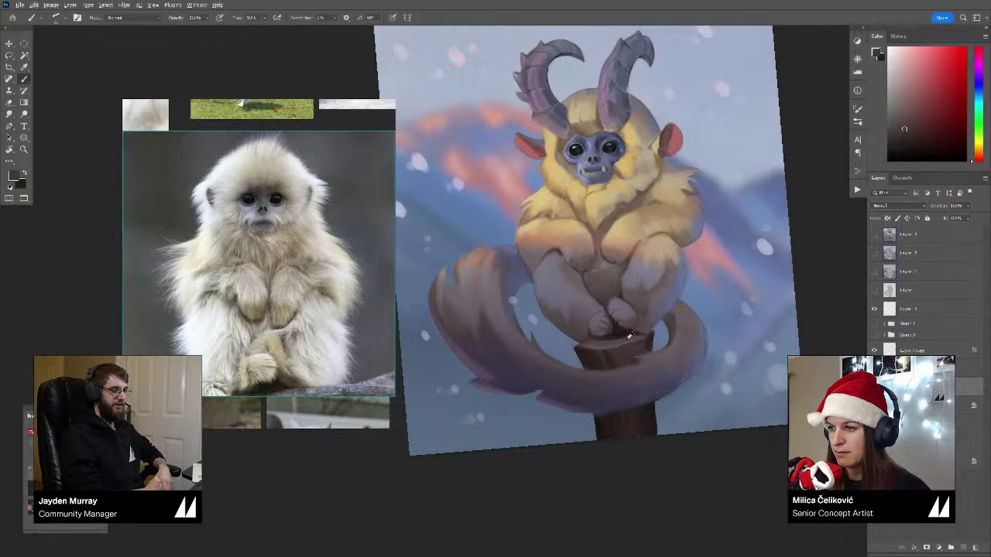
pyautogui.keyDown('alt'); pyautogui.click(624, 340); pyautogui.keyUp('alt')
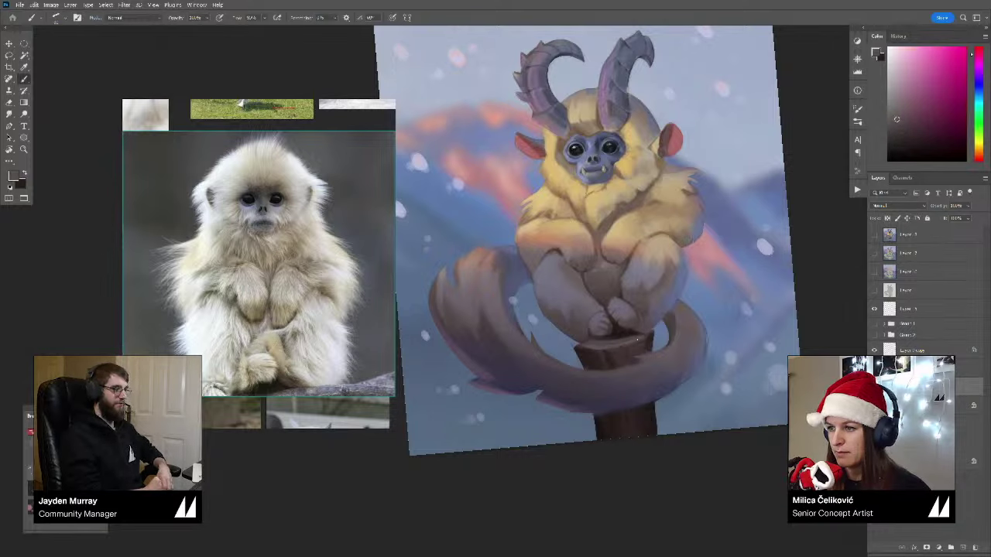
pyautogui.keyDown('alt'); pyautogui.click(611, 349); pyautogui.keyUp('alt')
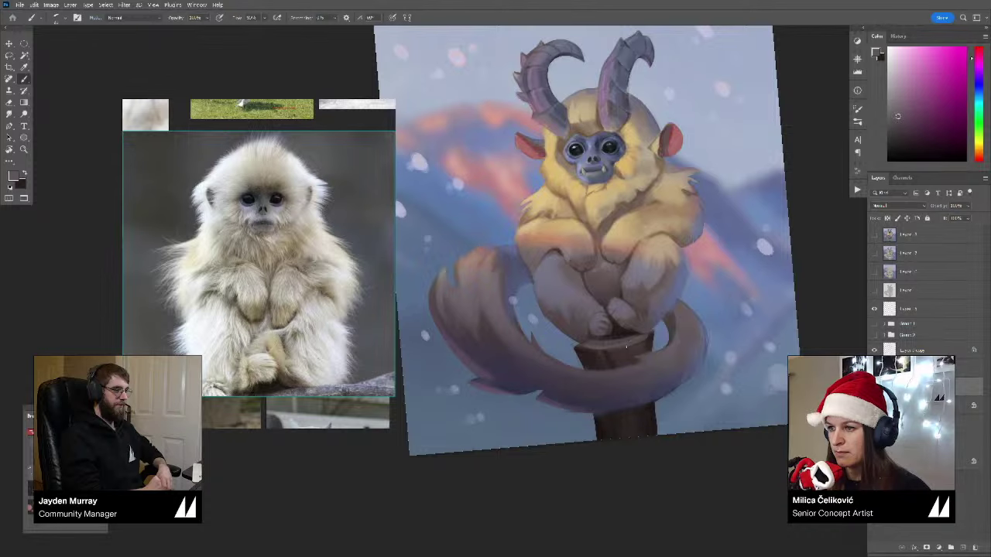
pyautogui.keyDown('alt'); pyautogui.click(584, 343); pyautogui.keyUp('alt')
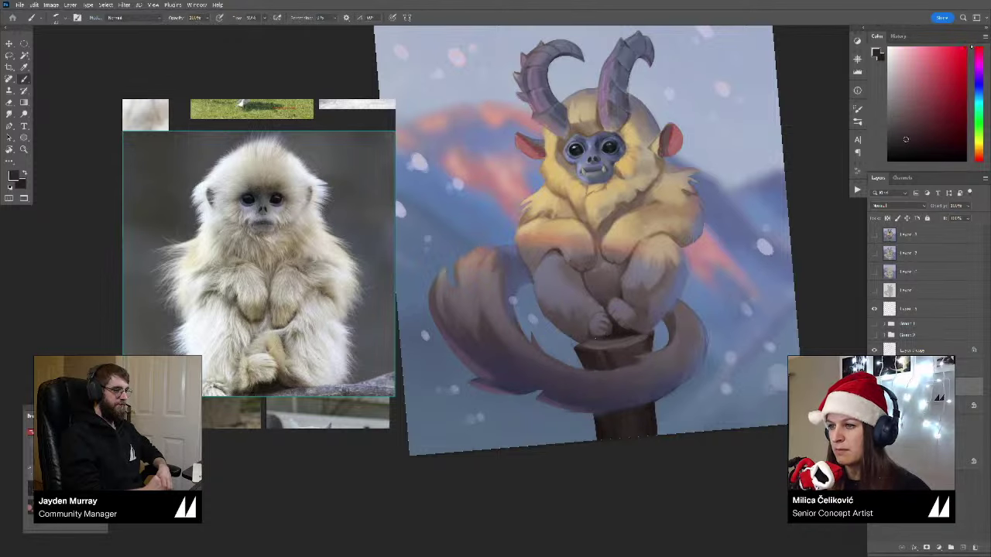
pyautogui.keyDown('alt'); pyautogui.click(620, 338); pyautogui.keyUp('alt')
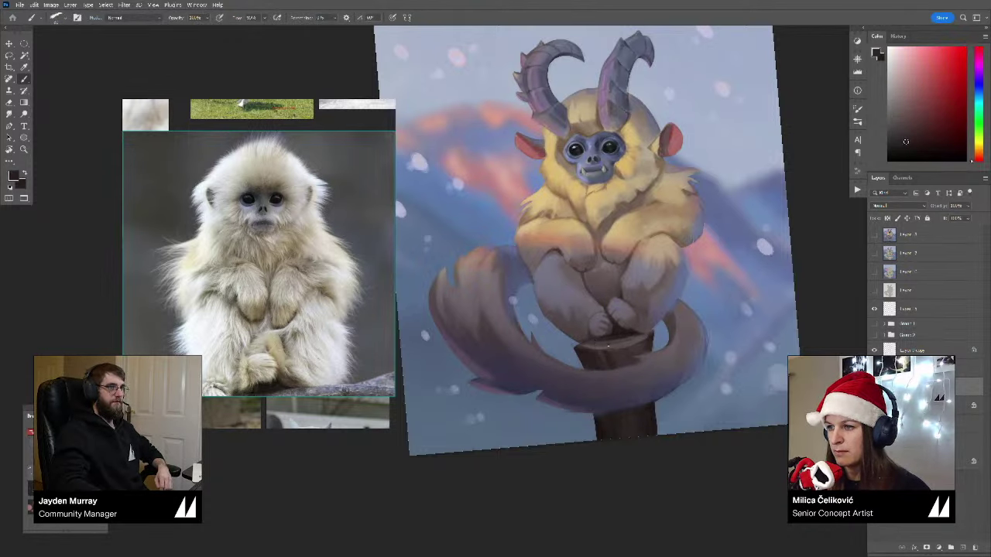
# Step: Straighten the canvas, mirror it back to its original orientation and frame the whole painting
pyautogui.moveTo(624, 338); pyautogui.dragTo(542, 338)
pyautogui.press('r')
pyautogui.moveTo(737, 353)
pyautogui.mouseDown()
pyautogui.moveTo(738, 375)
pyautogui.moveTo(706, 391)
pyautogui.mouseUp()
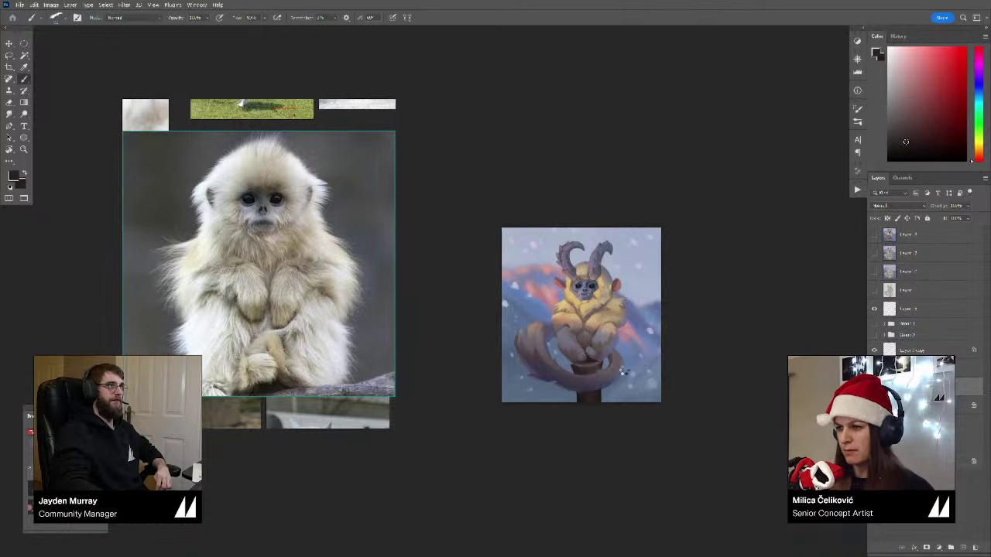
pyautogui.hotkey('ctrl', 'shift', 'h')
pyautogui.press('z')
pyautogui.moveTo(608, 355)
pyautogui.mouseDown()
pyautogui.moveTo(578, 377)
pyautogui.moveTo(613, 390)
pyautogui.moveTo(630, 384)
pyautogui.moveTo(607, 389)
pyautogui.mouseUp()
pyautogui.moveTo(776, 421); pyautogui.dragTo(792, 422)
pyautogui.press('b')
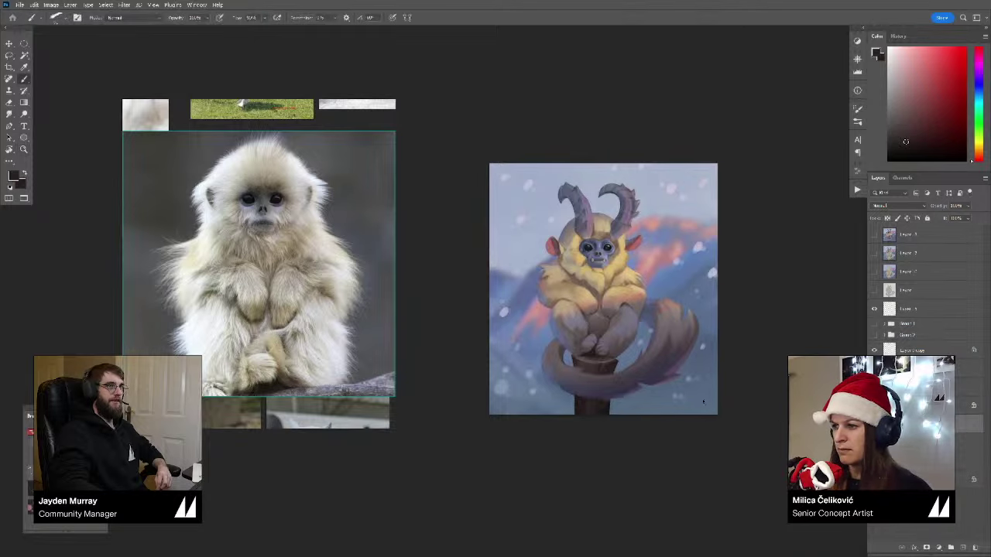
# Step: Check the whole painting's tonal values at a reduced size in a greyscale proof, and return to full colour
pyautogui.keyDown('alt'); pyautogui.click(706, 406); pyautogui.keyUp('alt')
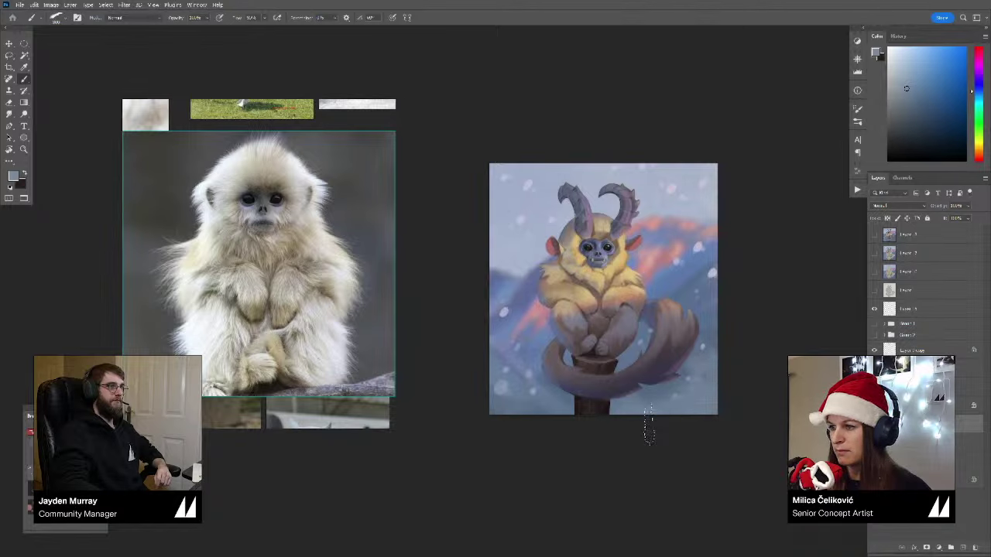
pyautogui.press('z')
pyautogui.moveTo(612, 440)
pyautogui.mouseDown()
pyautogui.moveTo(560, 476)
pyautogui.moveTo(593, 469)
pyautogui.mouseUp()
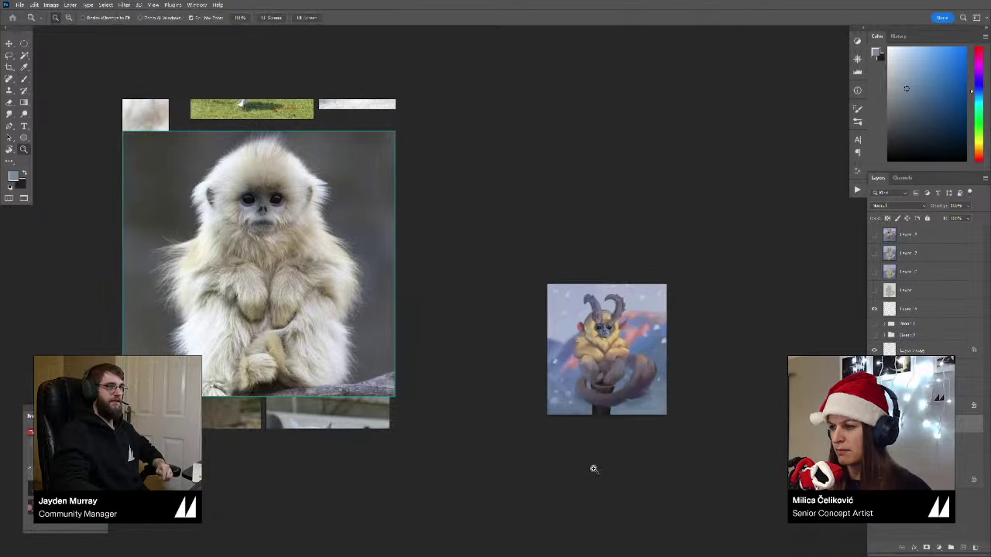
pyautogui.press('b')
pyautogui.hotkey('ctrl', 'y')
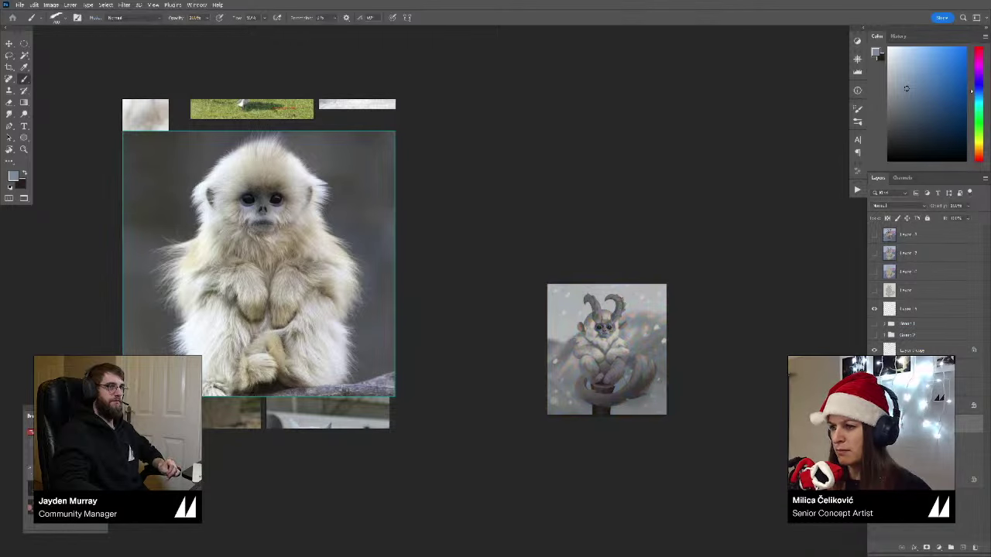
pyautogui.hotkey('ctrl', 'y')
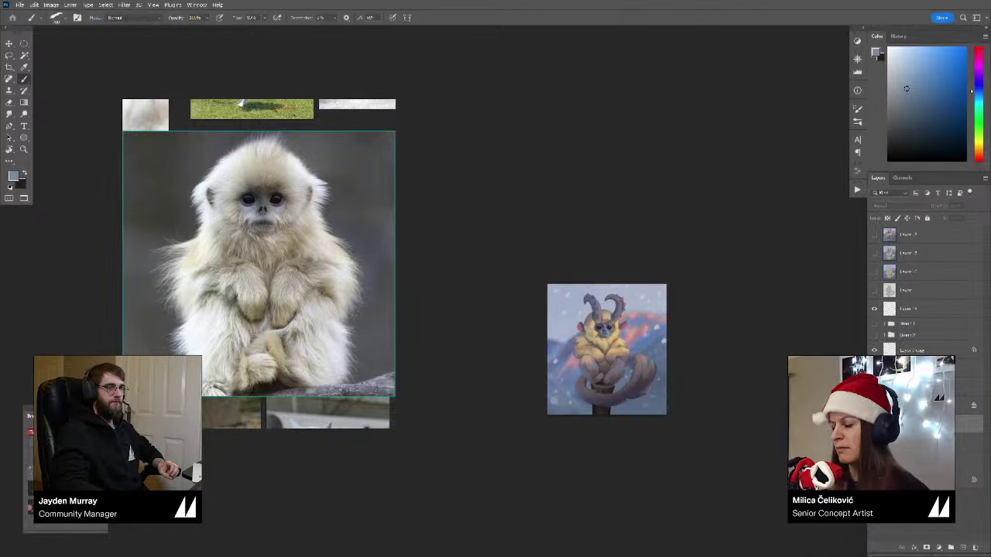
# Step: Delete the currently selected layer of the painting
pyautogui.press('Delete')
pyautogui.moveTo(645, 397); pyautogui.dragTo(685, 377)
pyautogui.moveTo(684, 377); pyautogui.dragTo(701, 378)
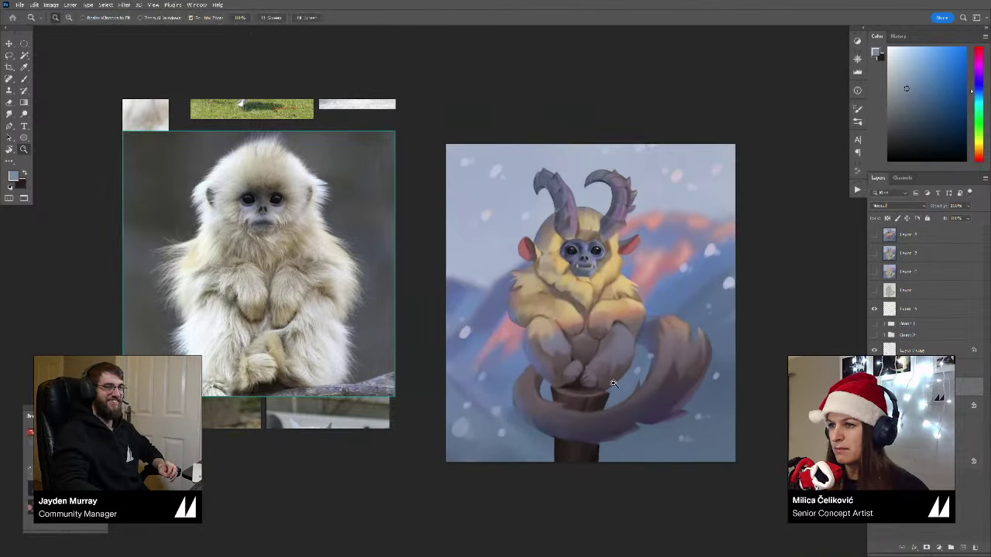
# Step: Touch up the yellow fur on the creature's crown, cheeks and chest with sampled creams and warm greys
pyautogui.keyDown('alt'); pyautogui.click(562, 247); pyautogui.keyUp('alt')
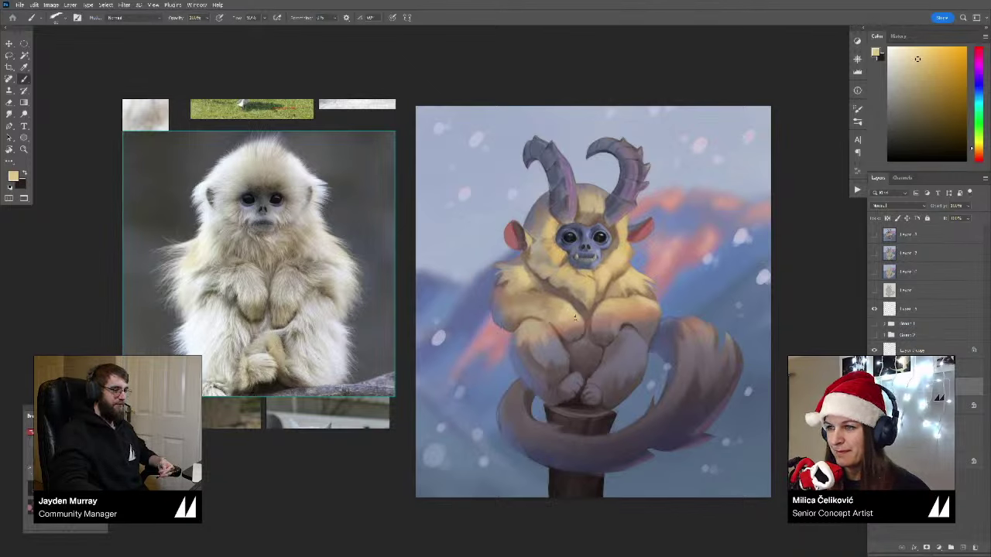
pyautogui.press('e')
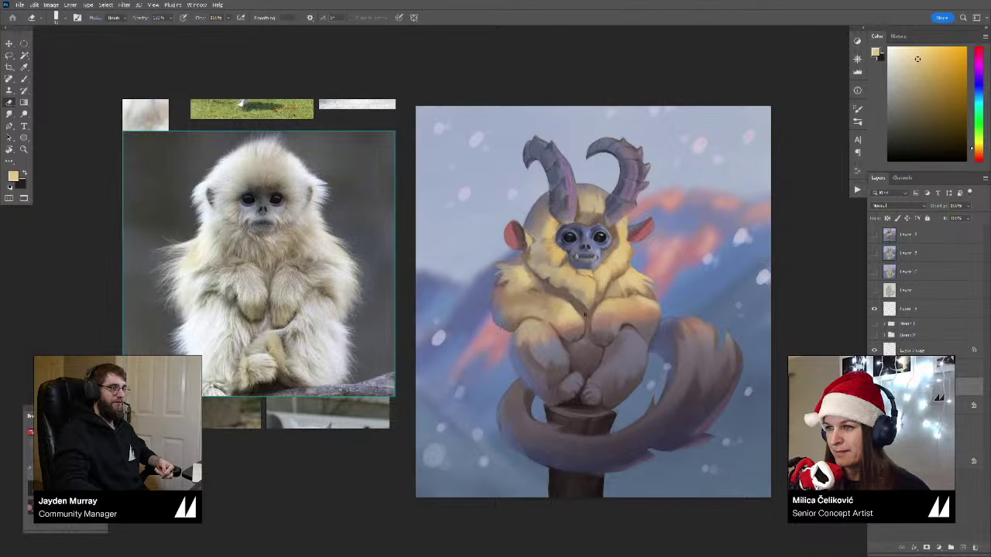
pyautogui.press('b')
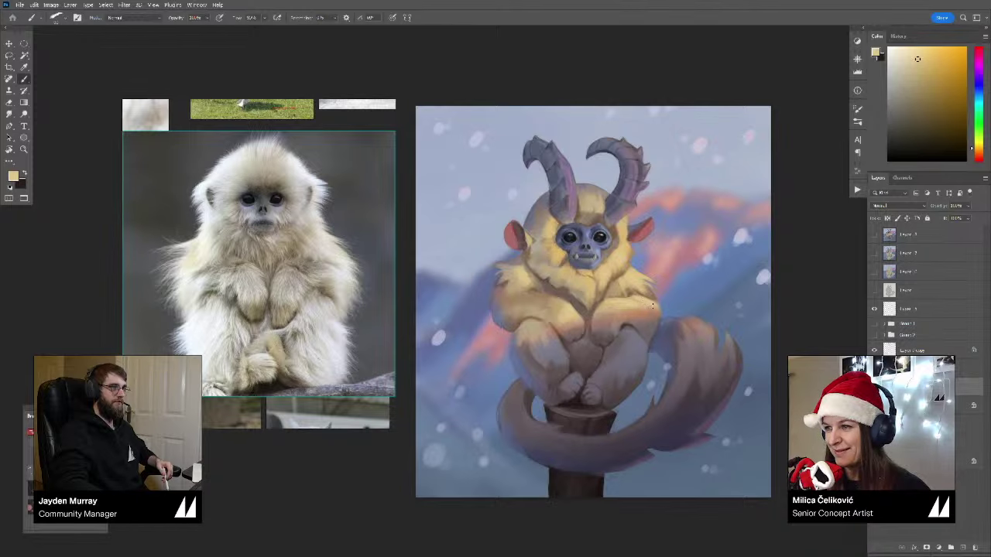
pyautogui.moveTo(605, 307)
pyautogui.mouseDown()
pyautogui.moveTo(534, 317)
pyautogui.moveTo(608, 325)
pyautogui.mouseUp()
pyautogui.moveTo(593, 326); pyautogui.dragTo(594, 337)
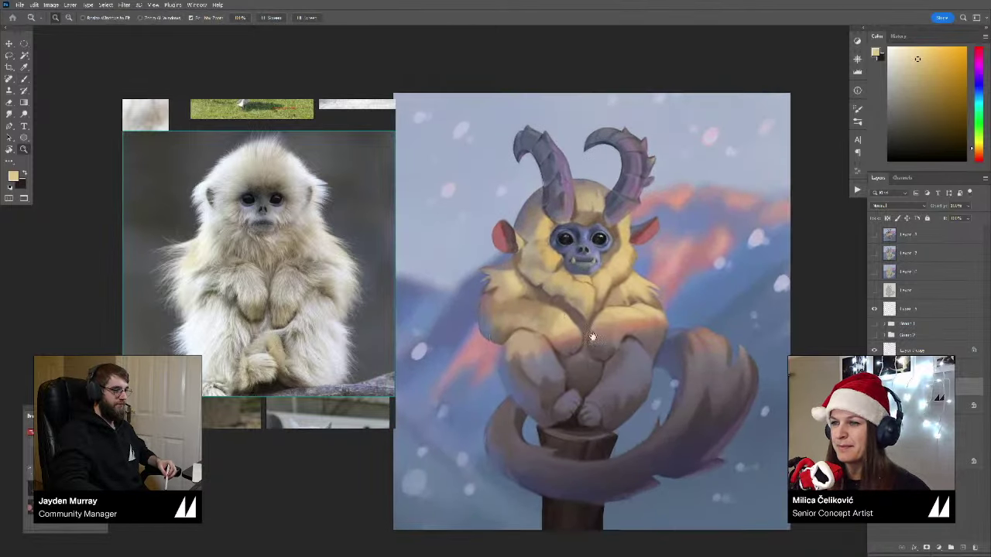
pyautogui.press('b')
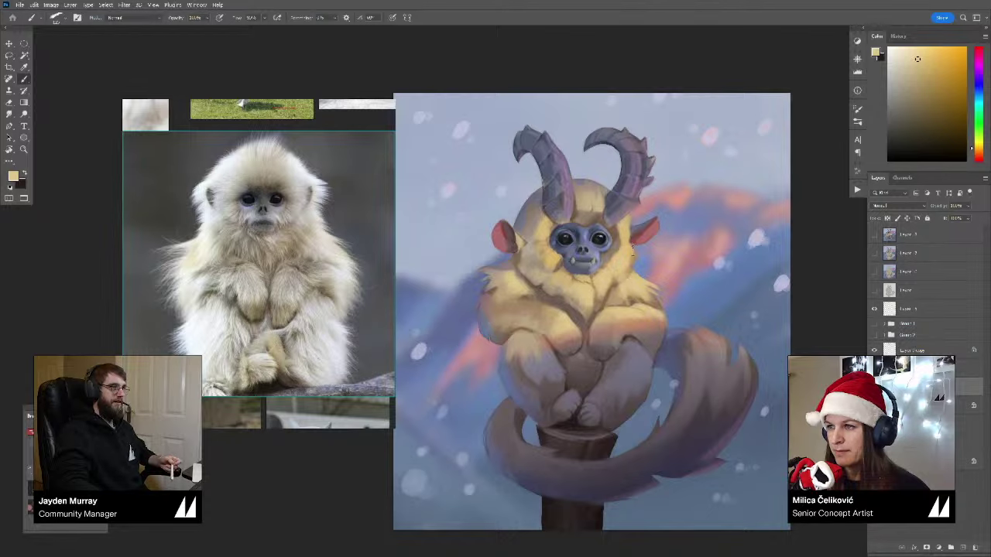
pyautogui.keyDown('alt'); pyautogui.click(589, 185); pyautogui.keyUp('alt')
pyautogui.keyDown('alt'); pyautogui.click(588, 189); pyautogui.keyUp('alt')
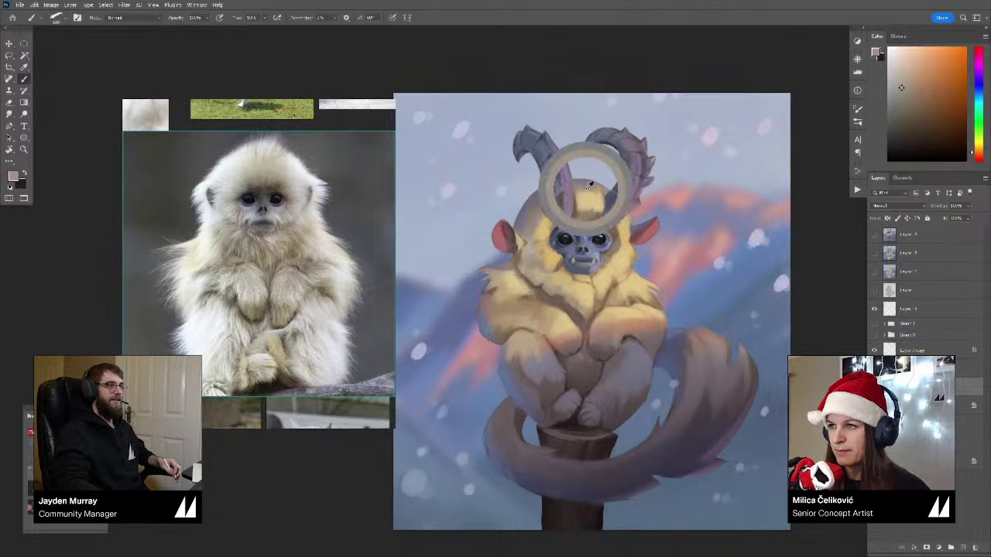
pyautogui.keyDown('alt'); pyautogui.click(596, 199); pyautogui.keyUp('alt')
pyautogui.keyDown('alt'); pyautogui.click(623, 236); pyautogui.keyUp('alt')
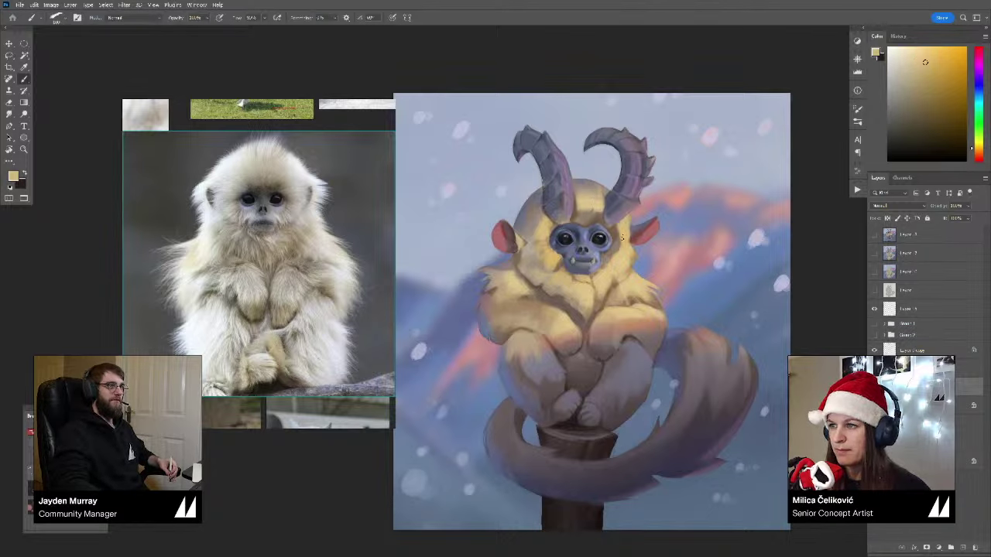
# Step: Mirror the canvas and brush lighter blue-violet highlights onto the knees and thighs of both legs
pyautogui.moveTo(633, 263); pyautogui.dragTo(612, 327)
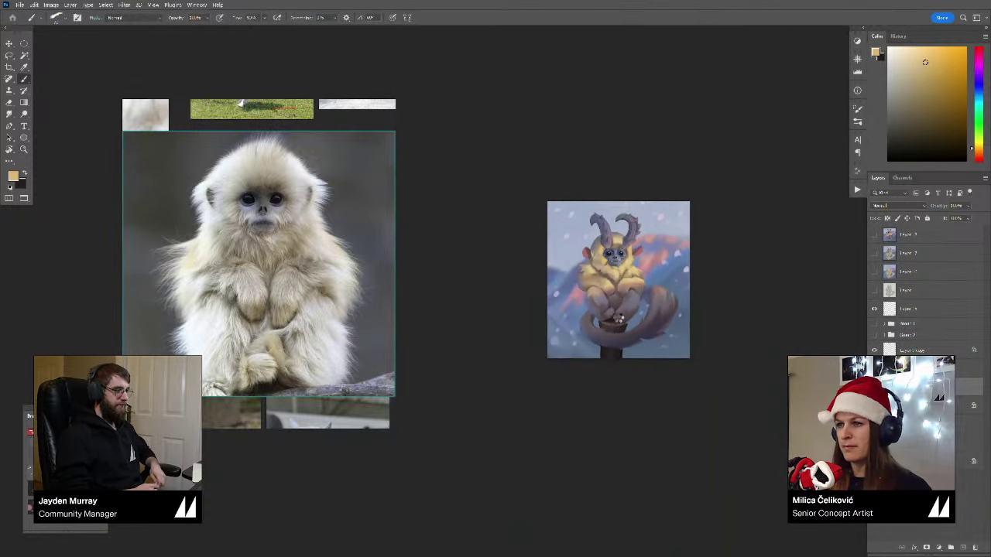
pyautogui.hotkey('ctrl', 'shift', 'h')
pyautogui.moveTo(638, 287); pyautogui.dragTo(657, 311)
pyautogui.moveTo(625, 318)
pyautogui.mouseDown()
pyautogui.moveTo(632, 298)
pyautogui.moveTo(565, 321)
pyautogui.mouseUp()
pyautogui.keyDown('alt'); pyautogui.click(564, 319); pyautogui.keyUp('alt')
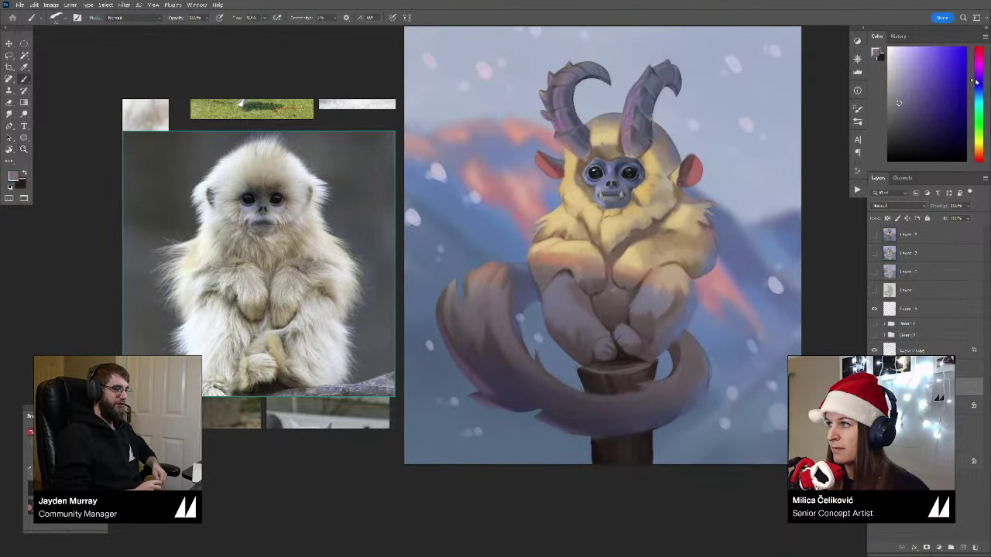
pyautogui.click(904, 96)
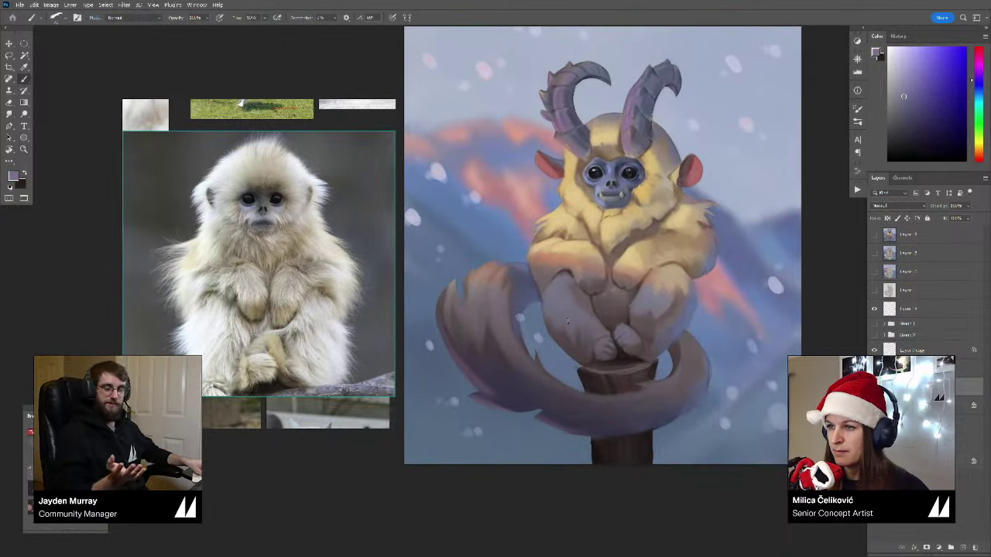
pyautogui.click(905, 90)
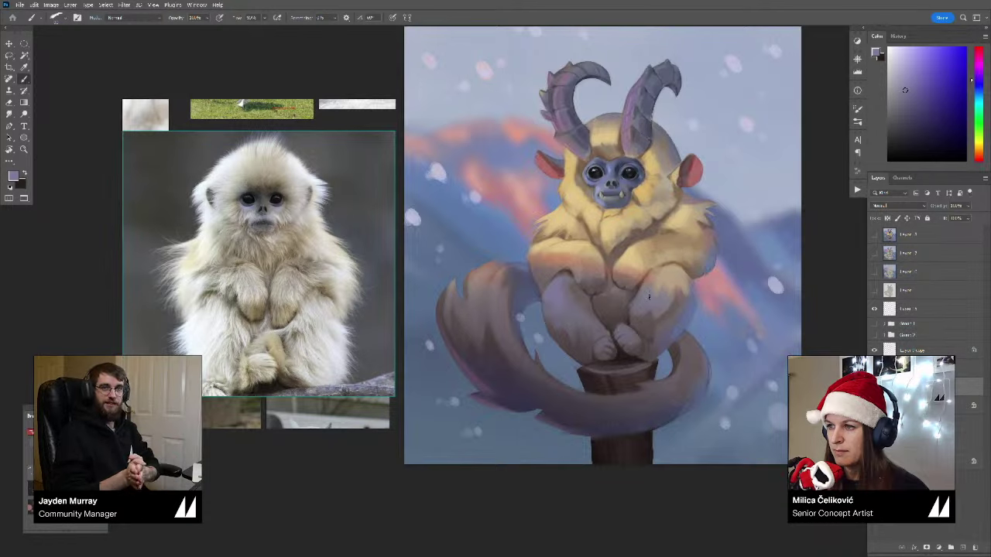
pyautogui.keyDown('alt'); pyautogui.click(640, 305); pyautogui.keyUp('alt')
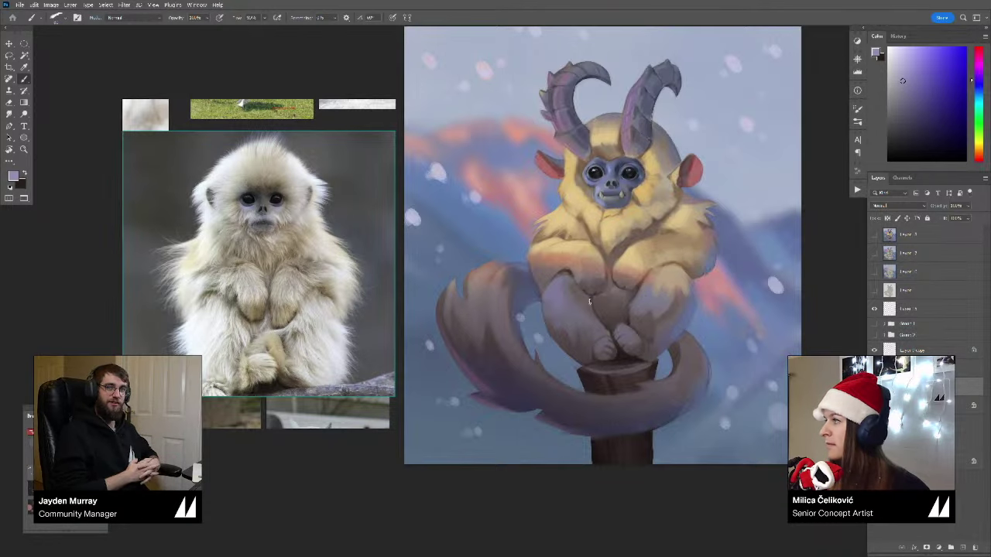
pyautogui.moveTo(586, 258); pyautogui.dragTo(584, 253)
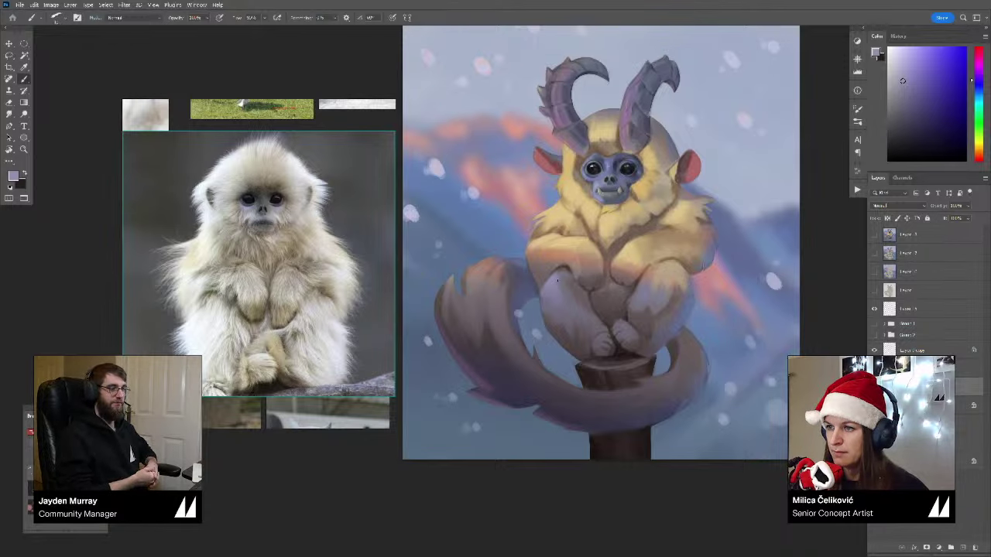
pyautogui.moveTo(657, 281); pyautogui.dragTo(647, 282)
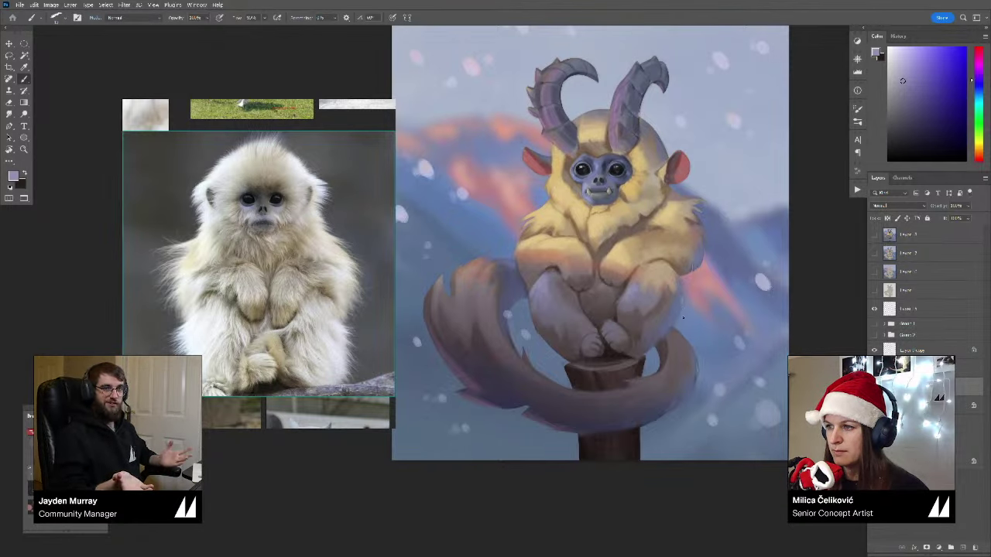
pyautogui.moveTo(684, 317); pyautogui.dragTo(675, 307)
# Step: Soften the outer edge of the thigh beside the tail and the elbow above it with sampled blue-violets
pyautogui.keyDown('alt'); pyautogui.click(675, 286); pyautogui.keyUp('alt')
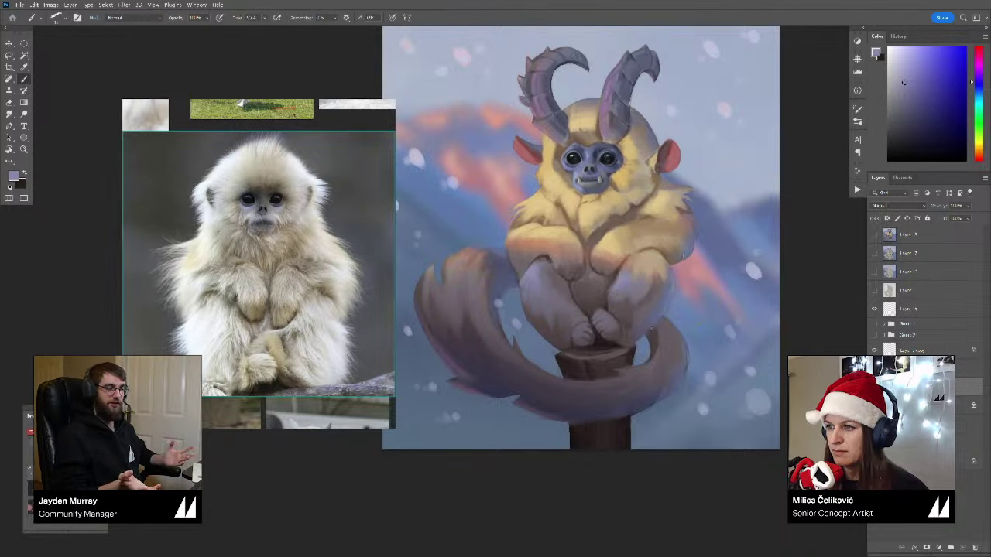
pyautogui.keyDown('alt'); pyautogui.click(659, 327); pyautogui.keyUp('alt')
pyautogui.keyDown('alt'); pyautogui.click(670, 292); pyautogui.keyUp('alt')
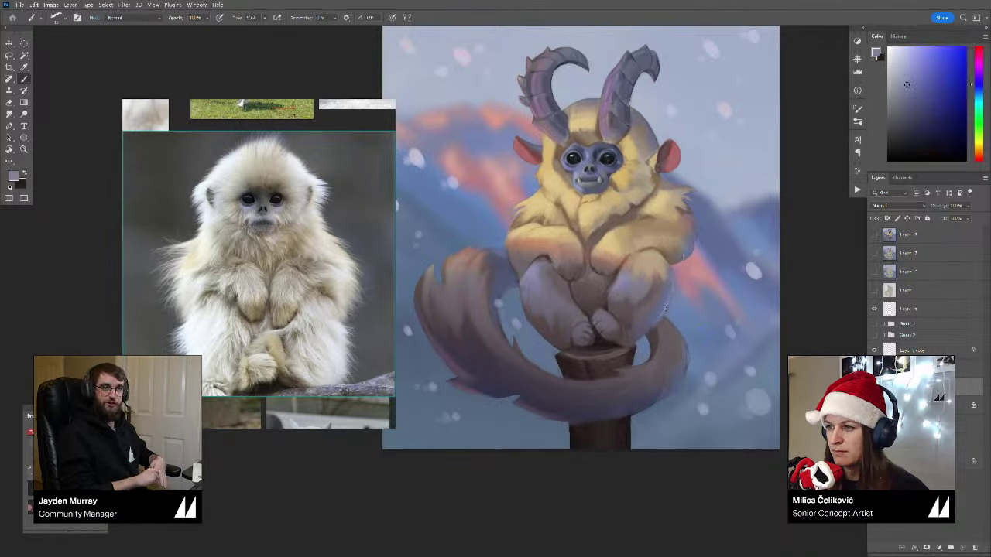
pyautogui.keyDown('alt'); pyautogui.click(673, 285); pyautogui.keyUp('alt')
pyautogui.keyDown('alt'); pyautogui.click(679, 285); pyautogui.keyUp('alt')
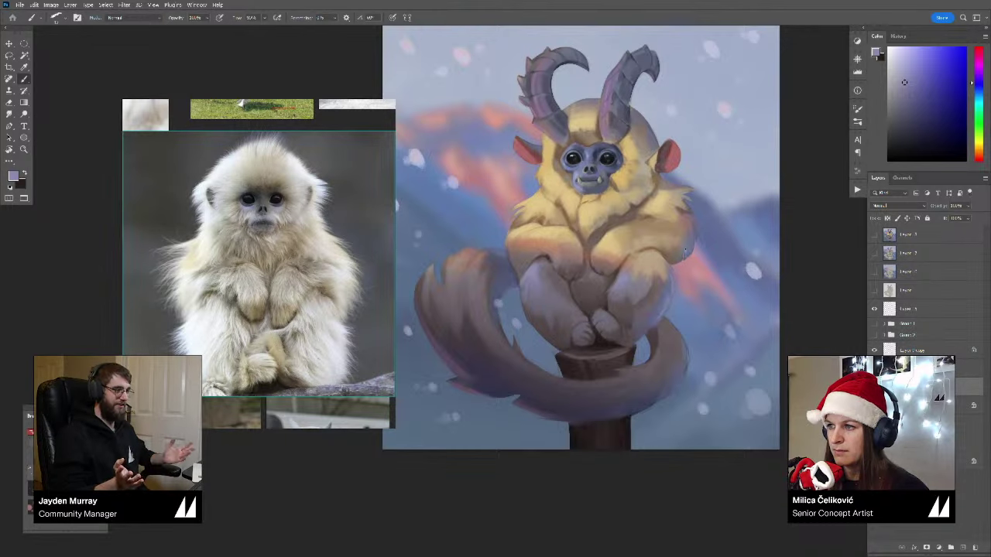
# Step: Mirror the canvas back to its original orientation and frame the creature's body for painting
pyautogui.press('z')
pyautogui.moveTo(692, 287); pyautogui.dragTo(677, 302)
pyautogui.moveTo(680, 326)
pyautogui.mouseDown()
pyautogui.moveTo(642, 351)
pyautogui.moveTo(565, 348)
pyautogui.moveTo(553, 365)
pyautogui.mouseUp()
pyautogui.hotkey('ctrl', 'shift', 'h')
pyautogui.press('z')
pyautogui.moveTo(563, 328); pyautogui.dragTo(597, 345)
pyautogui.press('b')
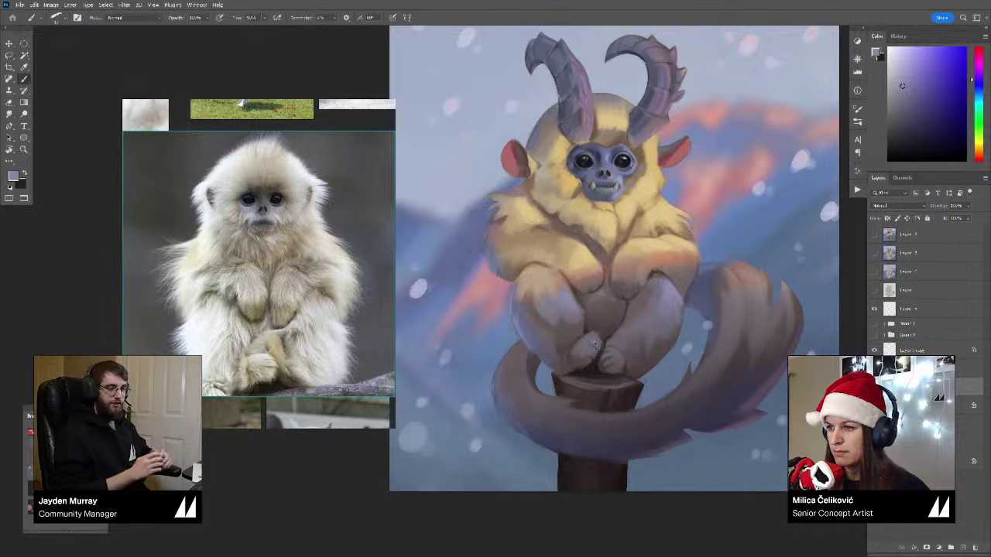
# Step: Define the toes of both feet with sampled grey-violet highlights and dark shadows beneath them
pyautogui.keyDown('alt'); pyautogui.click(592, 336); pyautogui.keyUp('alt')
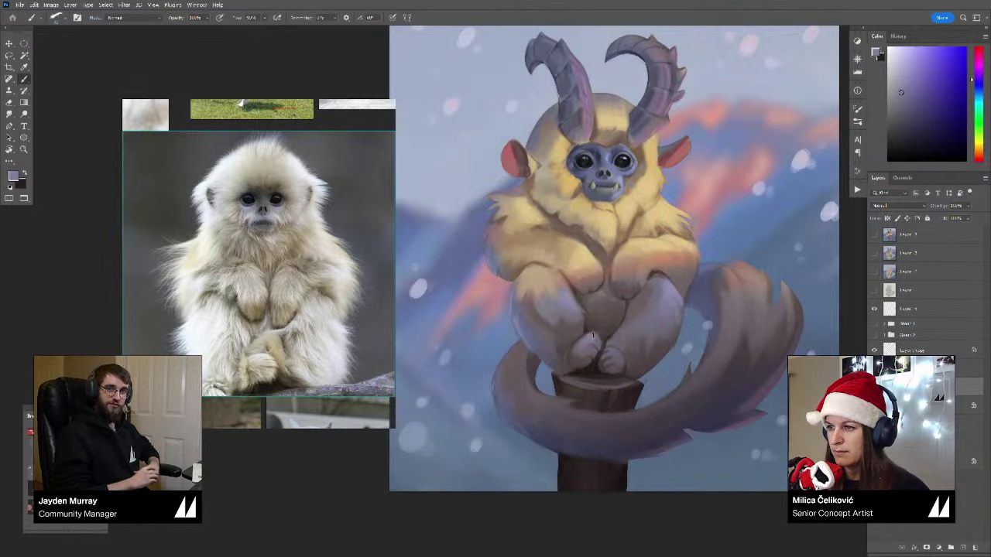
pyautogui.keyDown('alt'); pyautogui.click(616, 349); pyautogui.keyUp('alt')
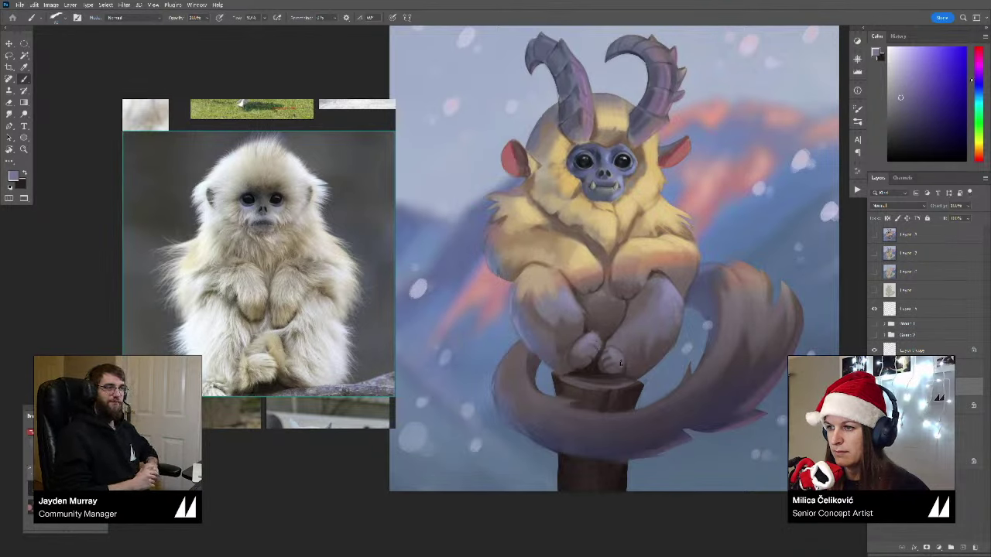
pyautogui.keyDown('alt'); pyautogui.click(611, 373); pyautogui.keyUp('alt')
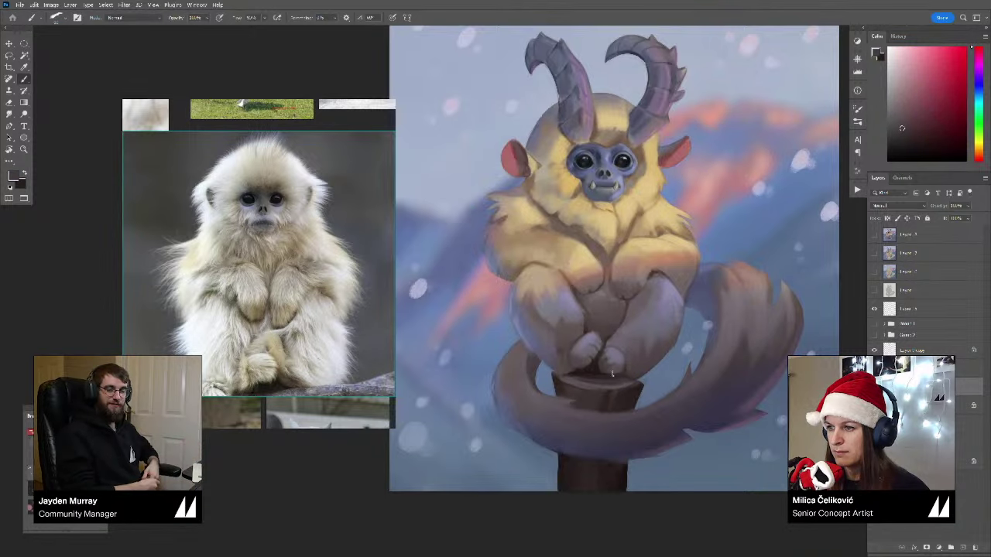
pyautogui.keyDown('alt'); pyautogui.click(618, 353); pyautogui.keyUp('alt')
# Step: Blend the thigh and knee nearest the tail's tip with sampled grey-violets and mauves
pyautogui.keyDown('alt'); pyautogui.click(647, 314); pyautogui.keyUp('alt')
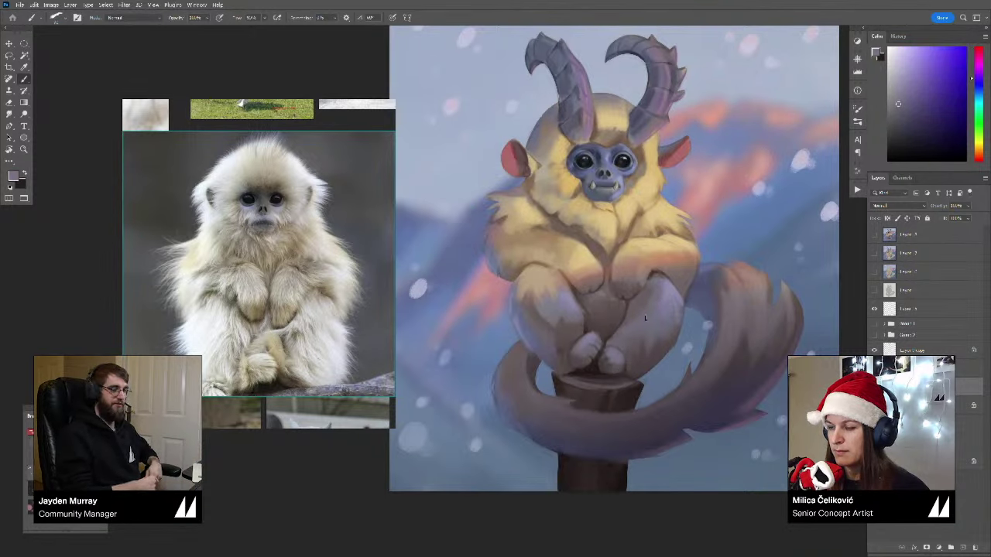
pyautogui.moveTo(646, 318); pyautogui.dragTo(644, 335)
pyautogui.keyDown('alt'); pyautogui.click(653, 312); pyautogui.keyUp('alt')
pyautogui.keyDown('alt'); pyautogui.click(658, 297); pyautogui.keyUp('alt')
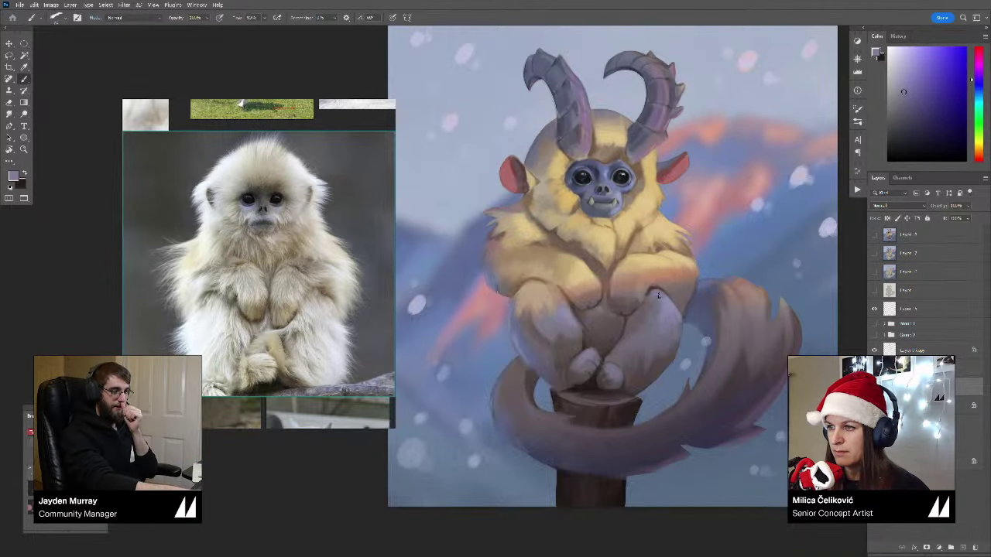
pyautogui.keyDown('alt'); pyautogui.click(658, 310); pyautogui.keyUp('alt')
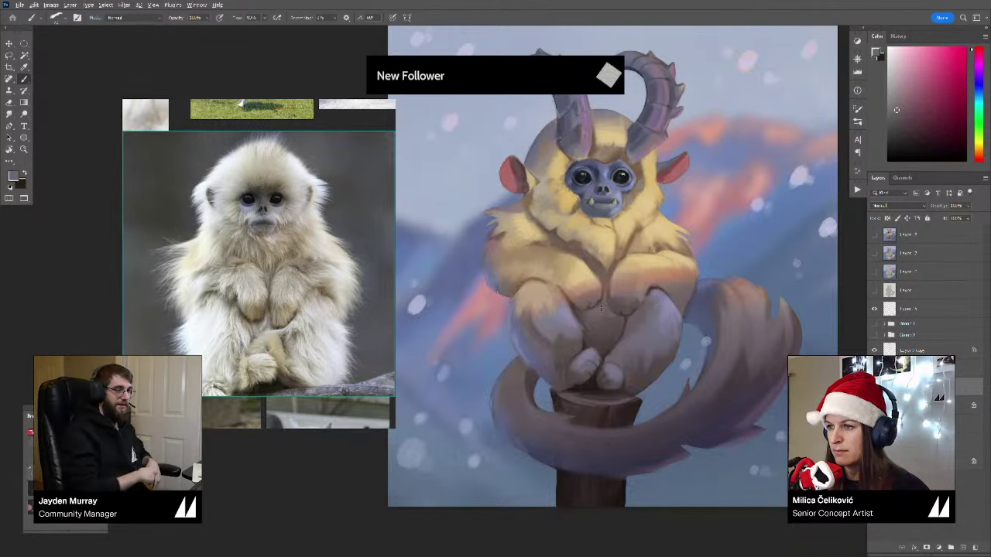
# Step: Deepen the belly shadow between the legs and above the feet with sampled dark browns and mauve-greys
pyautogui.keyDown('alt'); pyautogui.click(582, 333); pyautogui.keyUp('alt')
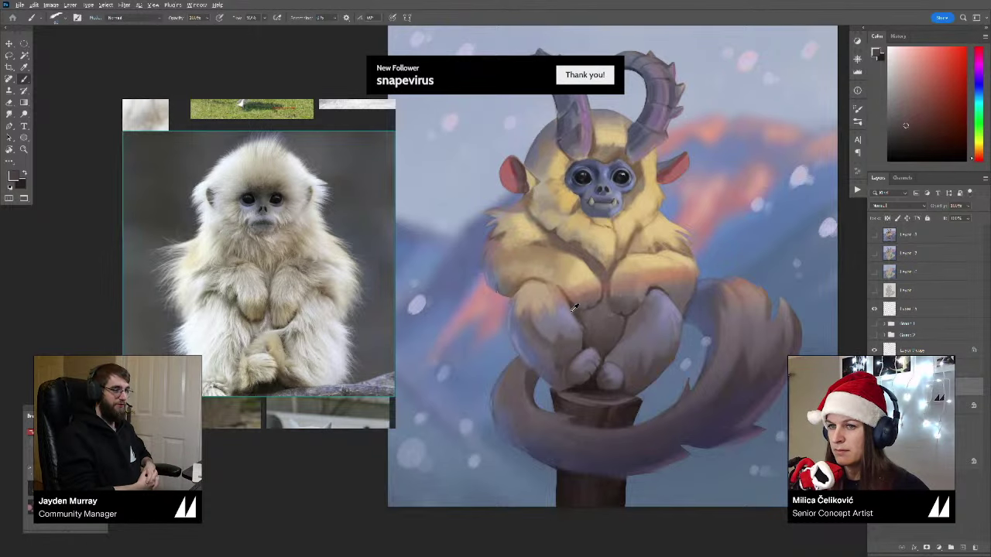
pyautogui.keyDown('alt'); pyautogui.click(577, 312); pyautogui.keyUp('alt')
pyautogui.keyDown('alt'); pyautogui.click(629, 318); pyautogui.keyUp('alt')
pyautogui.keyDown('alt'); pyautogui.click(636, 317); pyautogui.keyUp('alt')
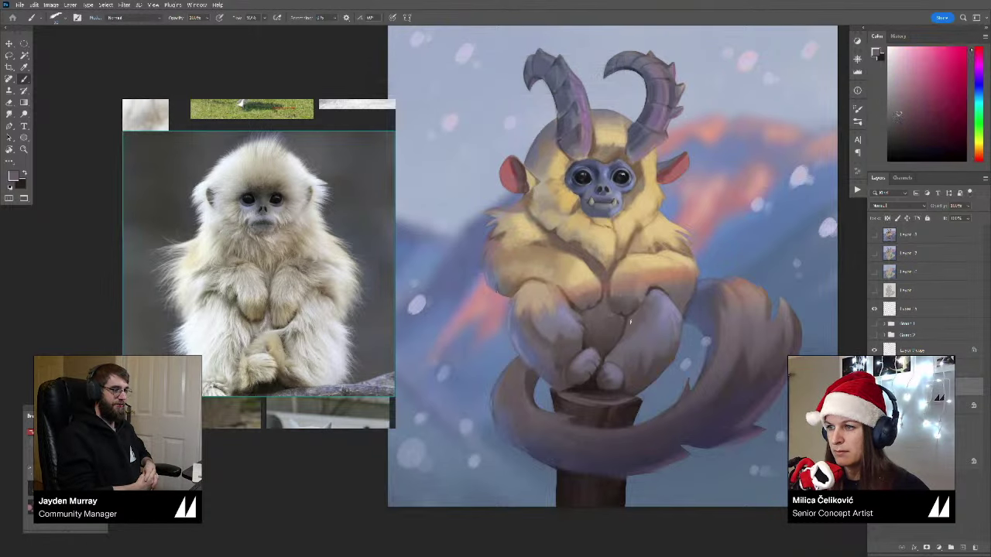
pyautogui.keyDown('alt'); pyautogui.click(629, 322); pyautogui.keyUp('alt')
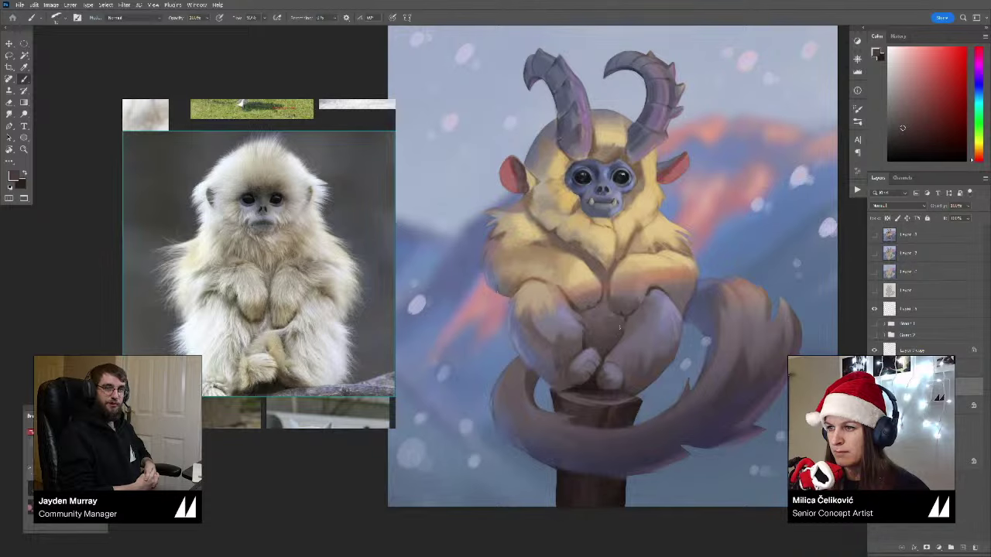
pyautogui.keyDown('alt'); pyautogui.click(627, 326); pyautogui.keyUp('alt')
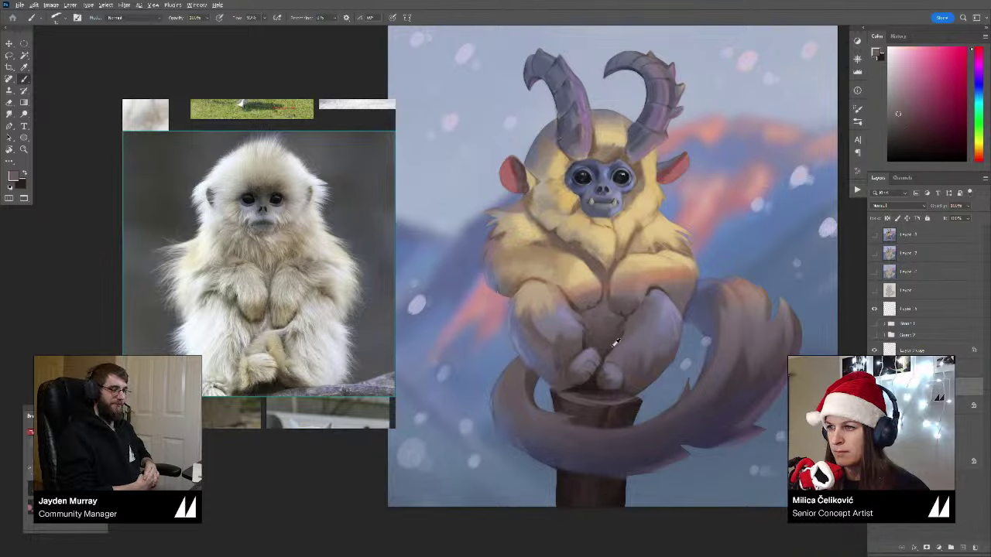
pyautogui.keyDown('alt'); pyautogui.click(612, 341); pyautogui.keyUp('alt')
pyautogui.keyDown('alt'); pyautogui.click(604, 353); pyautogui.keyUp('alt')
pyautogui.keyDown('alt'); pyautogui.click(602, 355); pyautogui.keyUp('alt')
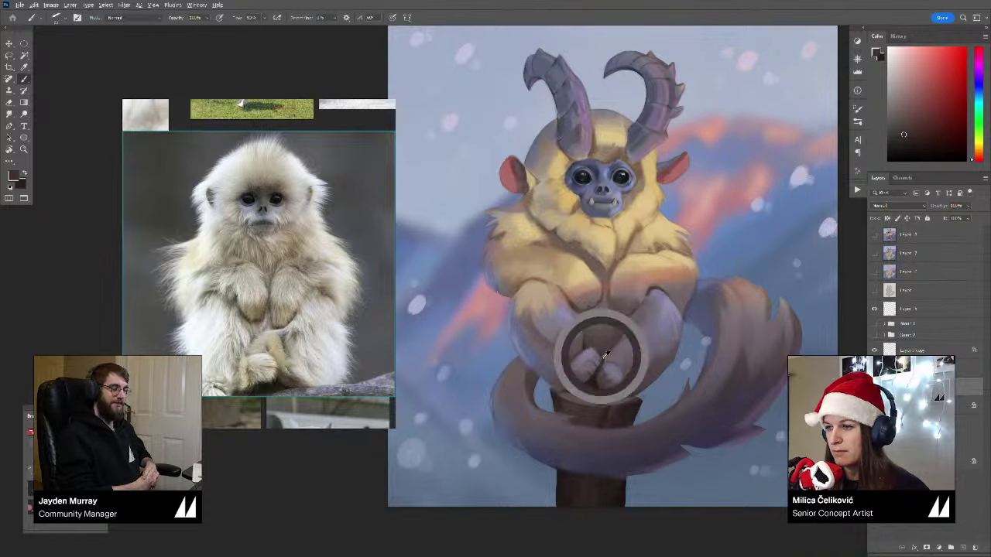
pyautogui.keyDown('alt'); pyautogui.click(607, 349); pyautogui.keyUp('alt')
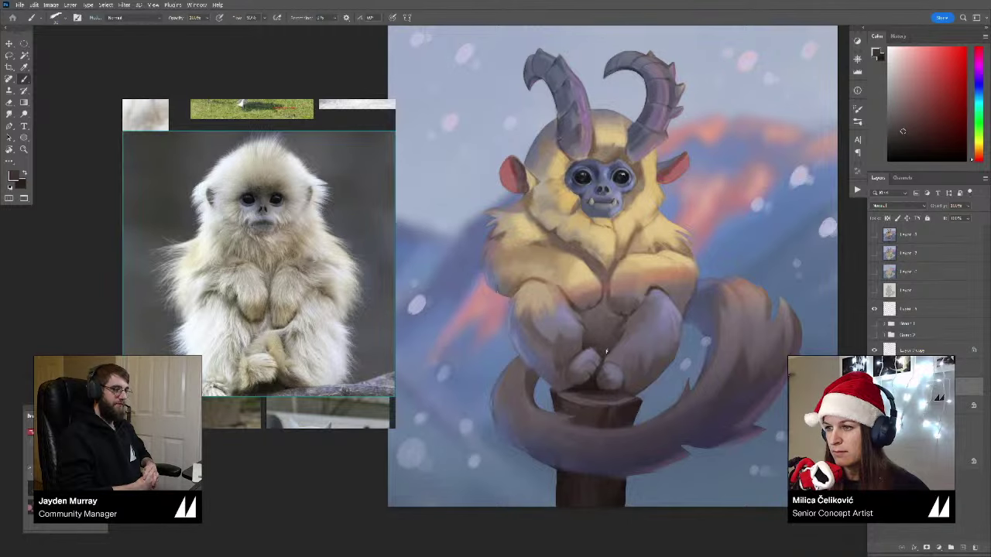
# Step: Darken the shadow around the feet with a sampled dark tone and merge the paint layer down
pyautogui.keyDown('alt'); pyautogui.click(612, 345); pyautogui.keyUp('alt')
pyautogui.moveTo(609, 334); pyautogui.dragTo(580, 385)
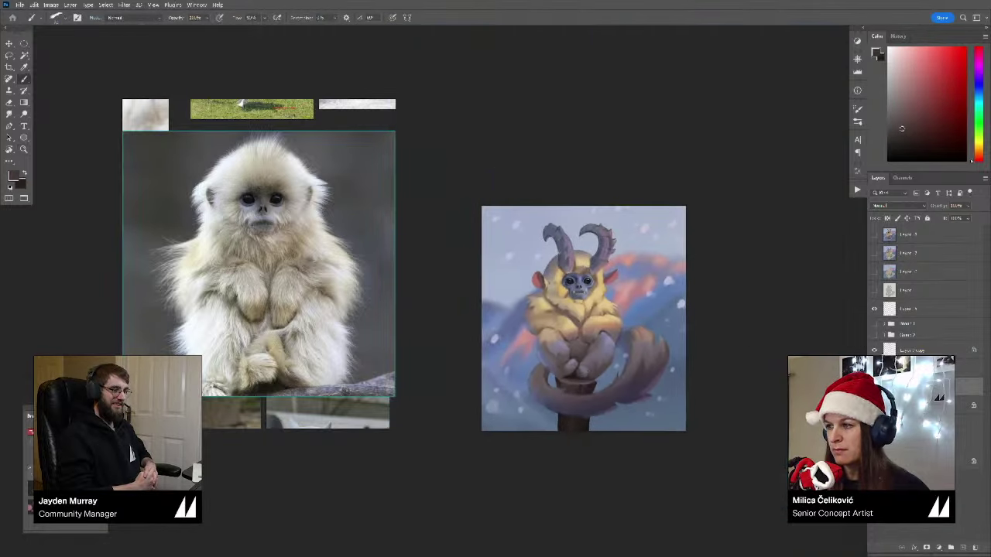
pyautogui.hotkey('ctrl', 'e')
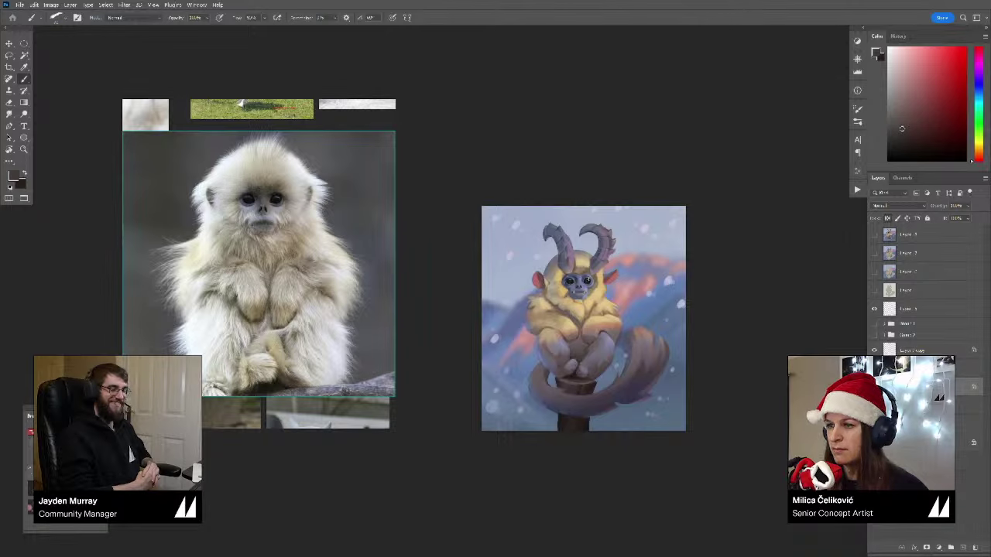
# Step: Mix a dark reddish brown from a sampled fur tone and accent the crease in the chest fur between the arms
pyautogui.moveTo(590, 330)
pyautogui.mouseDown()
pyautogui.moveTo(545, 379)
pyautogui.moveTo(605, 371)
pyautogui.moveTo(566, 360)
pyautogui.mouseUp()
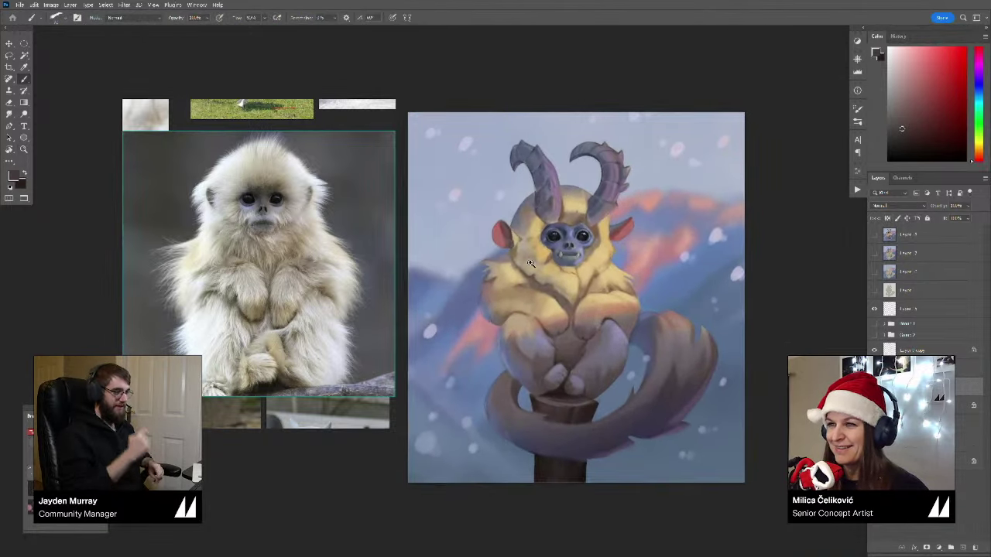
pyautogui.moveTo(487, 252); pyautogui.dragTo(464, 261)
pyautogui.keyDown('alt'); pyautogui.click(495, 360); pyautogui.keyUp('alt')
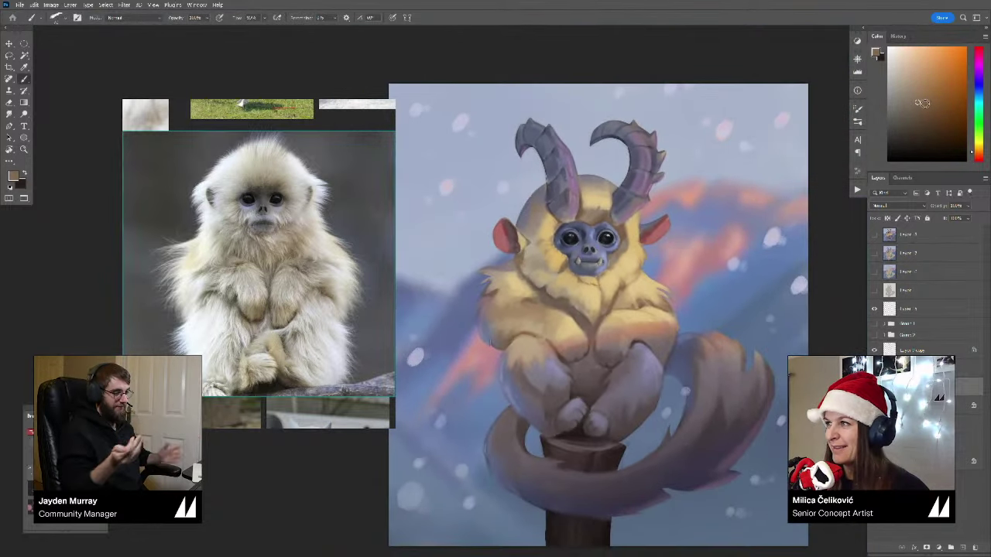
pyautogui.click(979, 154)
pyautogui.click(929, 116)
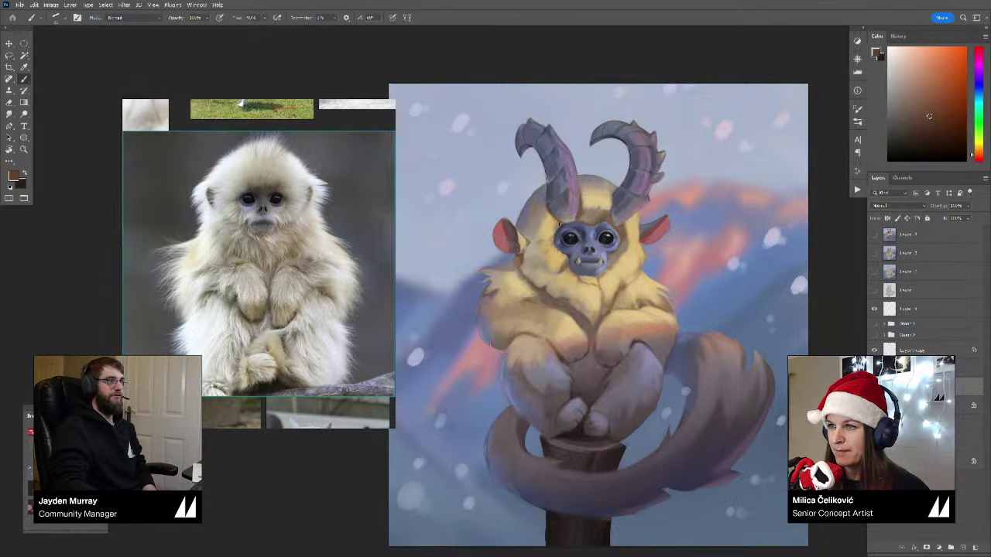
pyautogui.moveTo(597, 229)
pyautogui.mouseDown()
pyautogui.moveTo(589, 222)
pyautogui.moveTo(624, 228)
pyautogui.mouseUp()
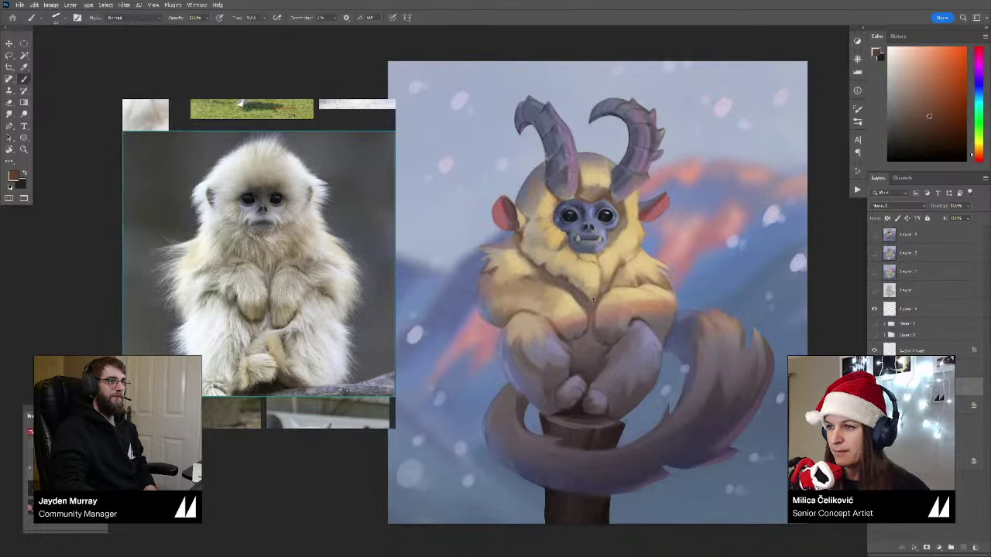
pyautogui.moveTo(596, 315); pyautogui.dragTo(599, 293)
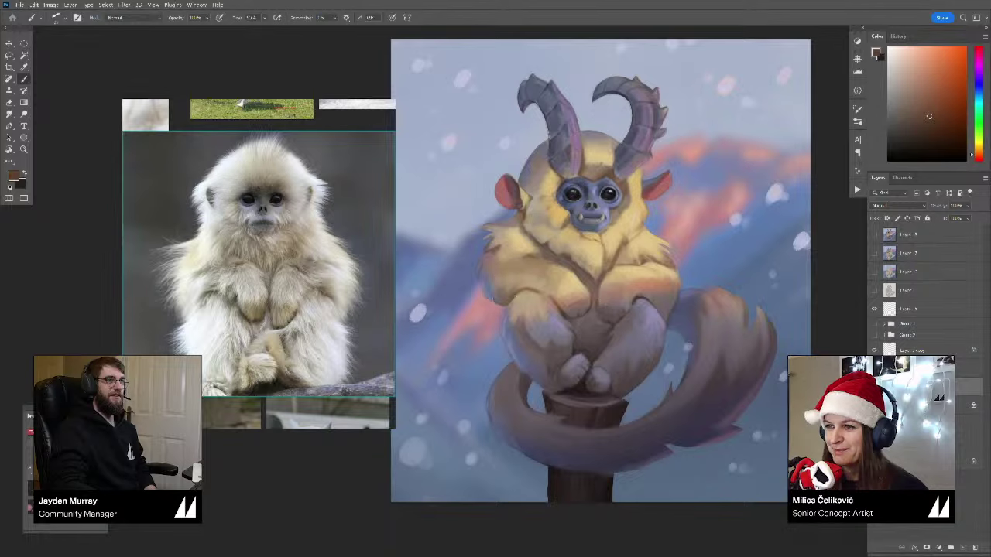
# Step: Blend the shadow under the upper arm and elbow opposite the tail's tip, using a smaller brush and sampled browns
pyautogui.press('[')
pyautogui.press('[')
pyautogui.press('[')
pyautogui.press('[')
pyautogui.press('[')
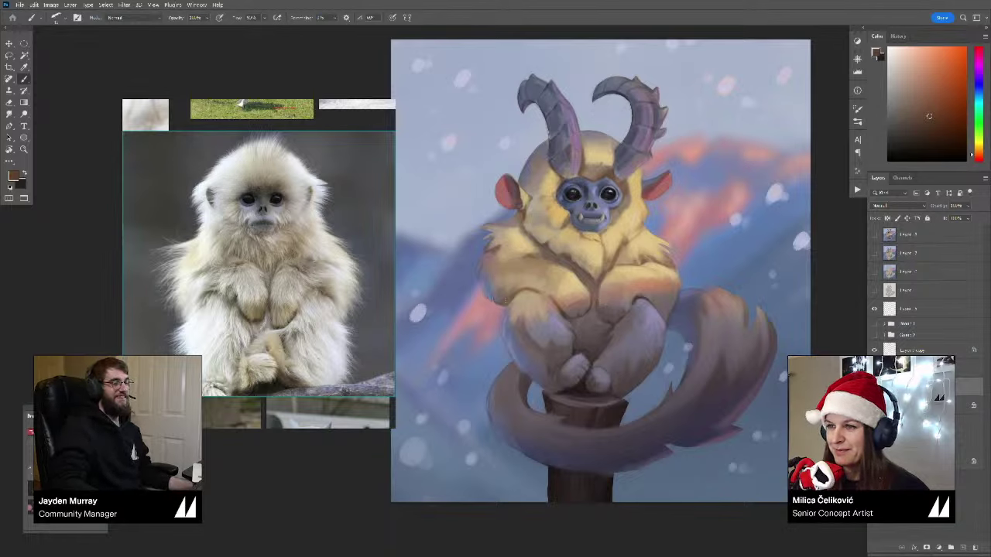
pyautogui.keyDown('alt'); pyautogui.click(508, 297); pyautogui.keyUp('alt')
pyautogui.keyDown('alt'); pyautogui.click(507, 297); pyautogui.keyUp('alt')
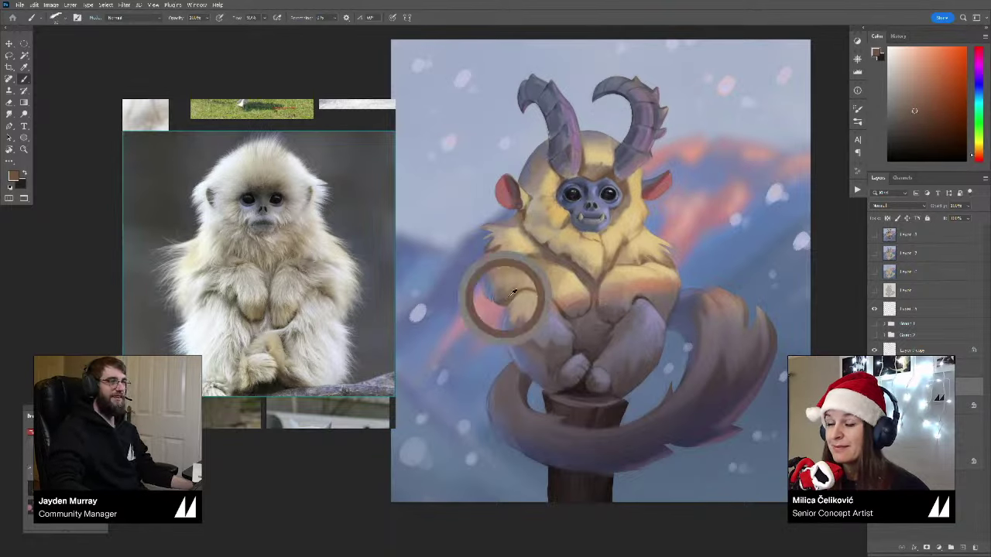
pyautogui.keyDown('alt'); pyautogui.click(503, 298); pyautogui.keyUp('alt')
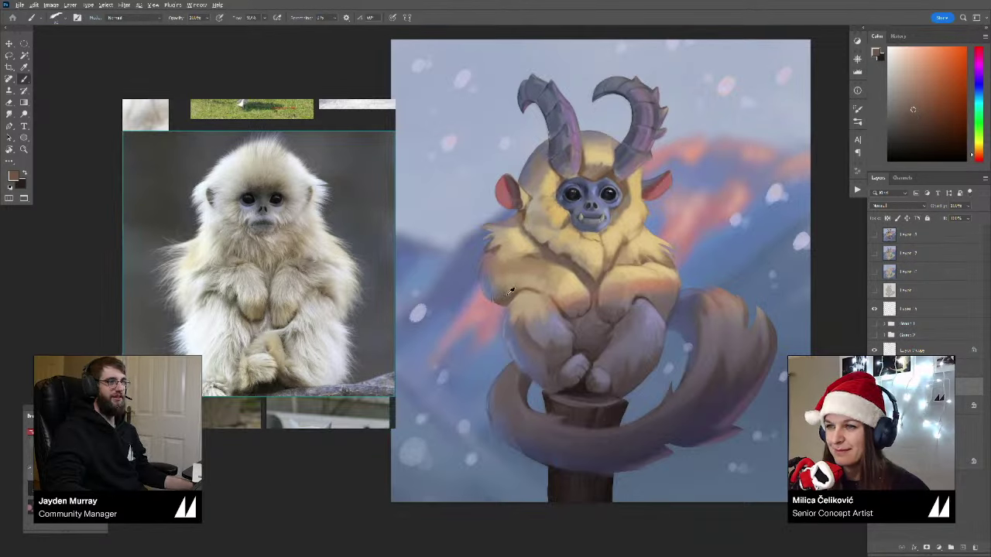
pyautogui.keyDown('alt'); pyautogui.click(511, 288); pyautogui.keyUp('alt')
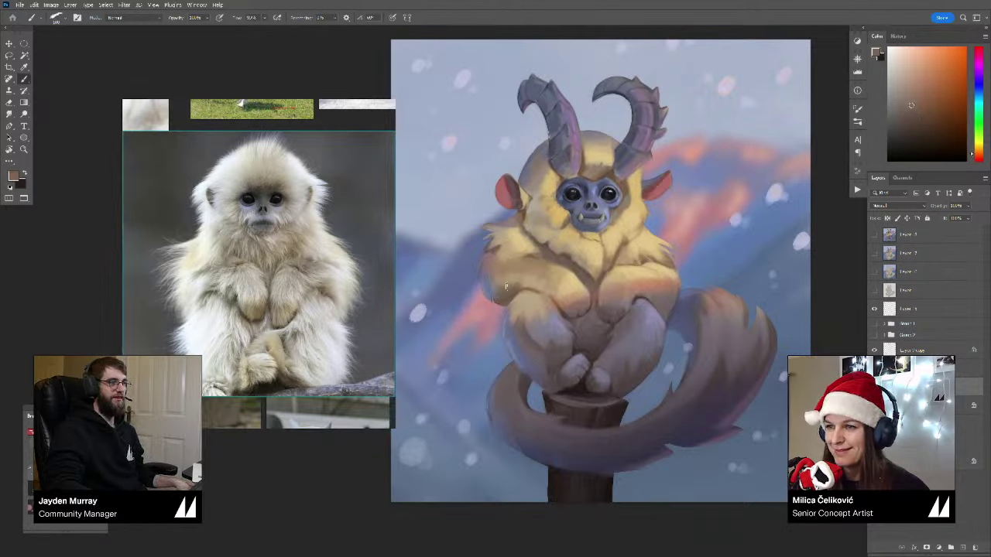
pyautogui.keyDown('alt'); pyautogui.click(513, 287); pyautogui.keyUp('alt')
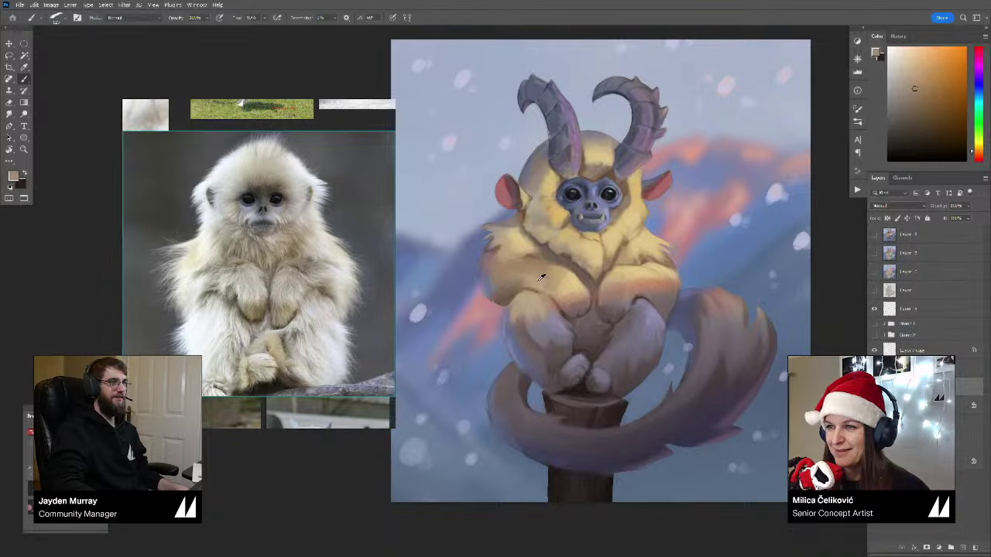
# Step: Smooth the lit fur on the forearm opposite the tail's tip with sampled pale yellows and tans
pyautogui.keyDown('alt'); pyautogui.click(541, 277); pyautogui.keyUp('alt')
pyautogui.press('z')
pyautogui.moveTo(546, 285)
pyautogui.mouseDown()
pyautogui.moveTo(511, 315)
pyautogui.moveTo(551, 316)
pyautogui.mouseUp()
pyautogui.keyDown('alt'); pyautogui.click(564, 278); pyautogui.keyUp('alt')
pyautogui.keyDown('alt'); pyautogui.click(540, 283); pyautogui.keyUp('alt')
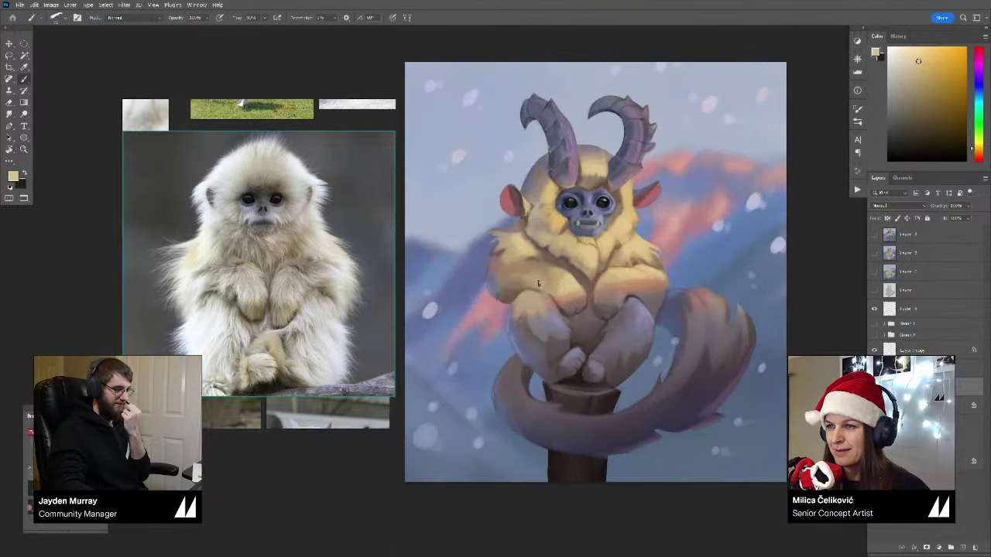
pyautogui.keyDown('alt'); pyautogui.click(540, 283); pyautogui.keyUp('alt')
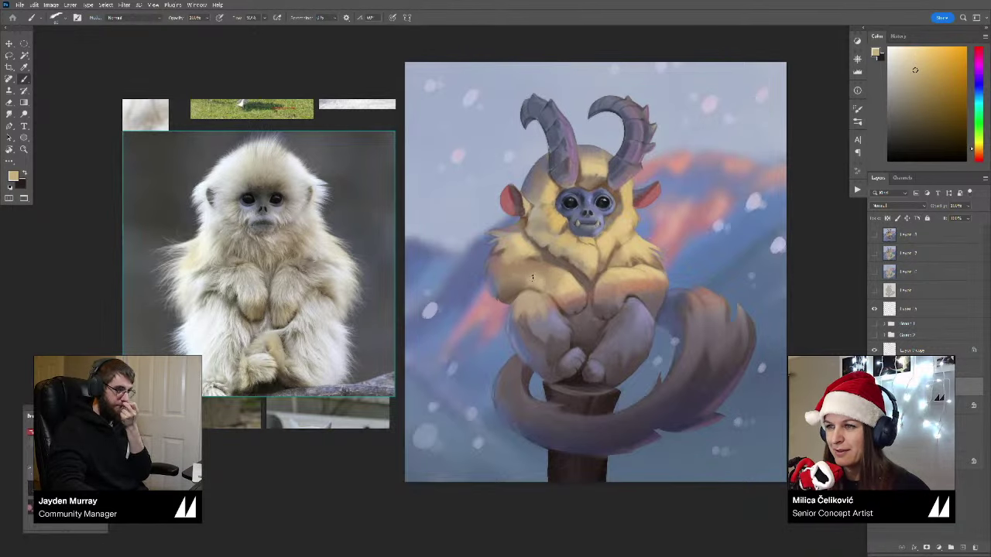
pyautogui.scroll(3, 526, 279)
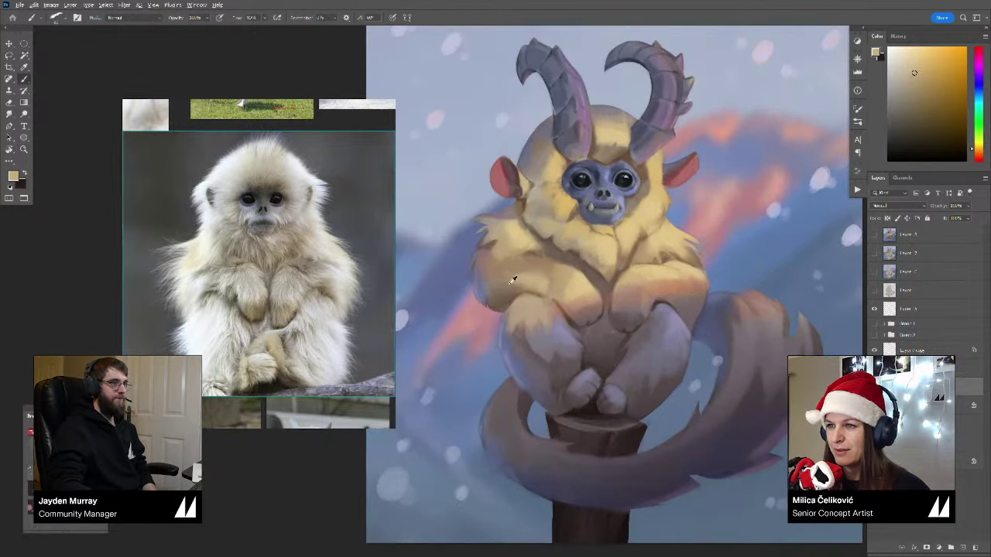
pyautogui.keyDown('alt'); pyautogui.click(513, 280); pyautogui.keyUp('alt')
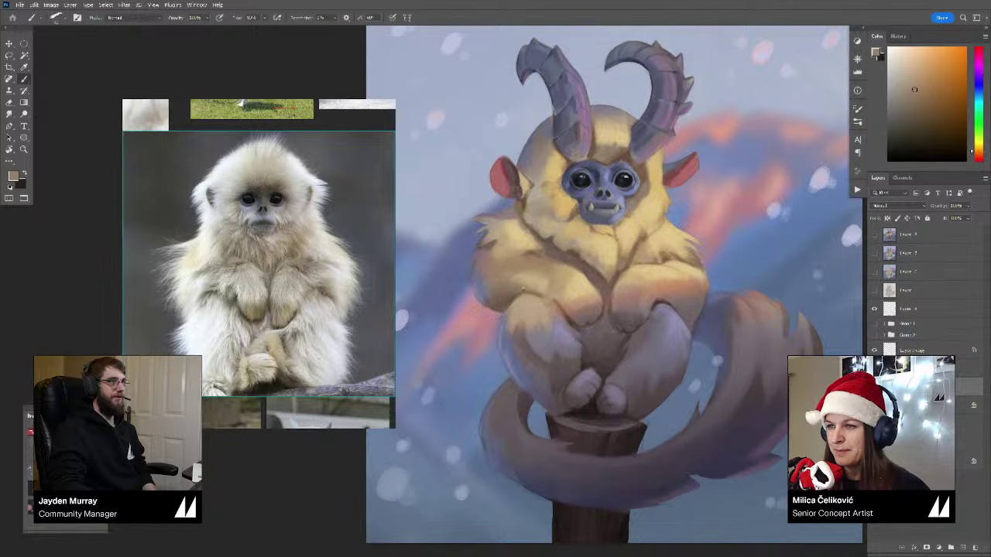
pyautogui.keyDown('alt'); pyautogui.click(554, 295); pyautogui.keyUp('alt')
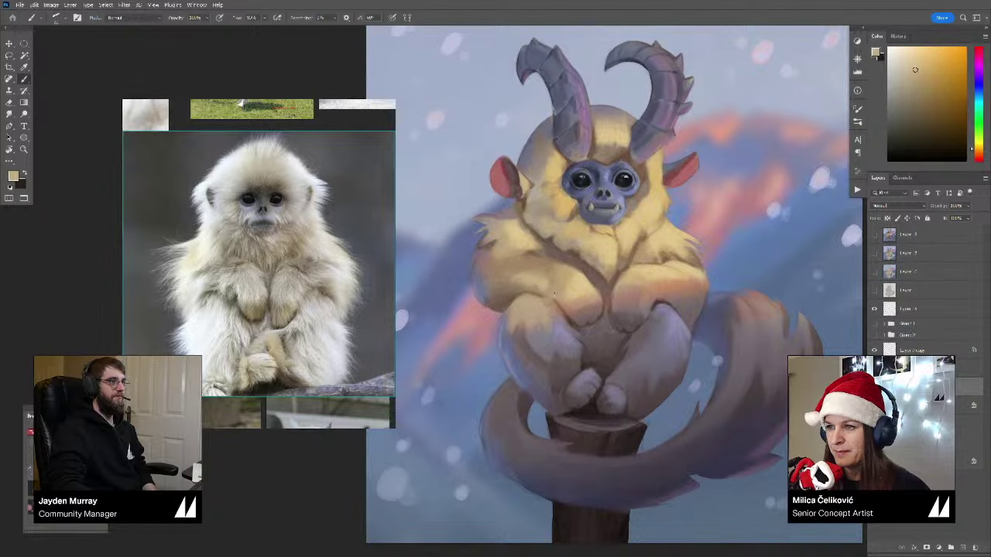
pyautogui.keyDown('alt'); pyautogui.click(574, 289); pyautogui.keyUp('alt')
# Step: Blend the warm yellow-to-pink transition on the forearm nearest the tail's tip with colors sampled from it
pyautogui.moveTo(634, 303); pyautogui.dragTo(615, 307)
pyautogui.keyDown('alt'); pyautogui.click(628, 298); pyautogui.keyUp('alt')
pyautogui.keyDown('alt'); pyautogui.click(640, 292); pyautogui.keyUp('alt')
pyautogui.keyDown('alt'); pyautogui.click(638, 292); pyautogui.keyUp('alt')
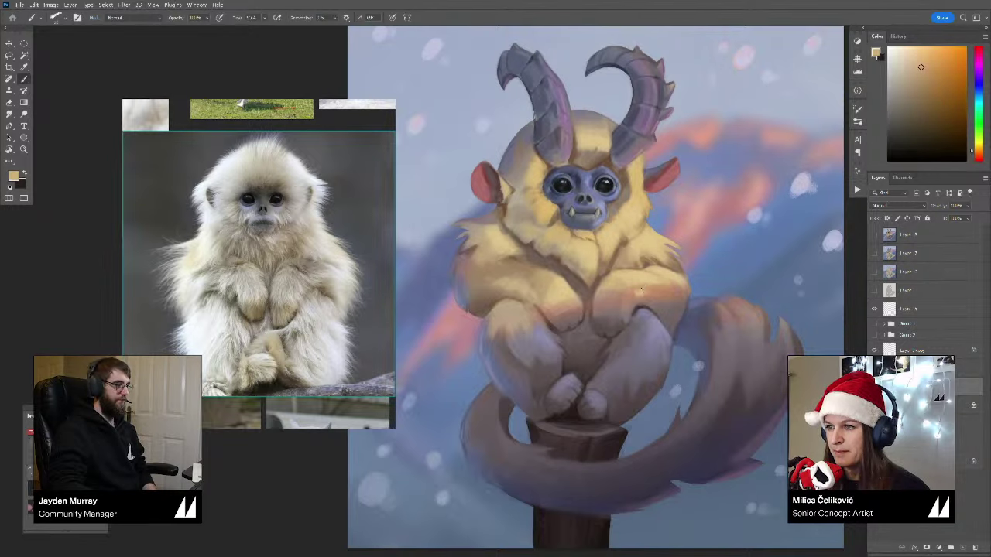
pyautogui.keyDown('alt'); pyautogui.click(633, 282); pyautogui.keyUp('alt')
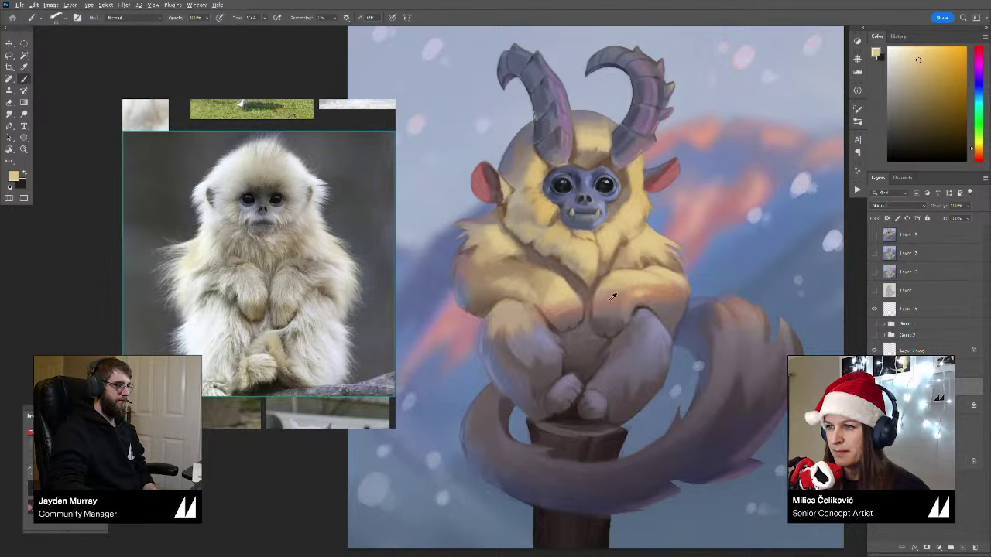
pyautogui.keyDown('alt'); pyautogui.click(616, 292); pyautogui.keyUp('alt')
# Step: Compare the current painting with the latest saved snapshot layer by switching its visibility
pyautogui.scroll(-5, 618, 280)
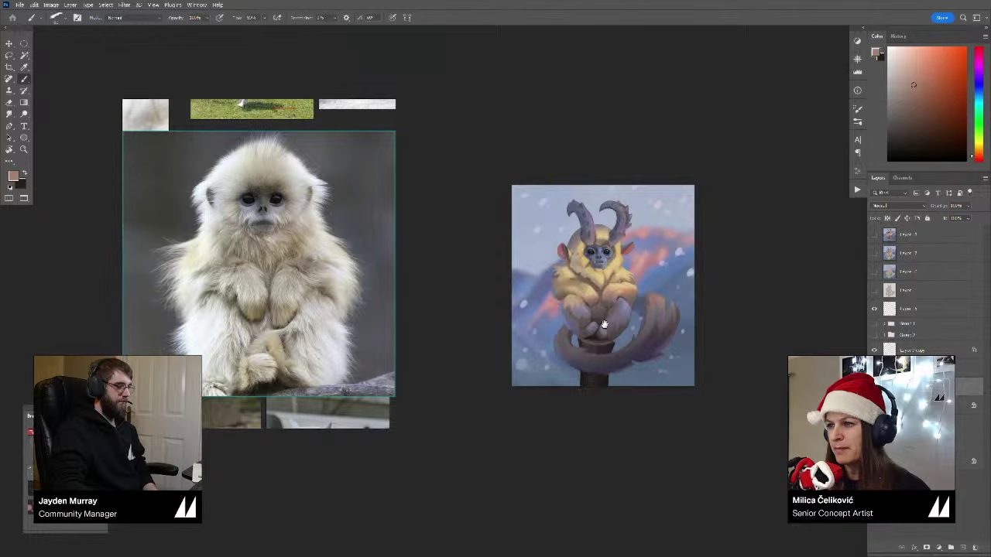
pyautogui.click(874, 234)
pyautogui.click(874, 235)
pyautogui.click(874, 235)
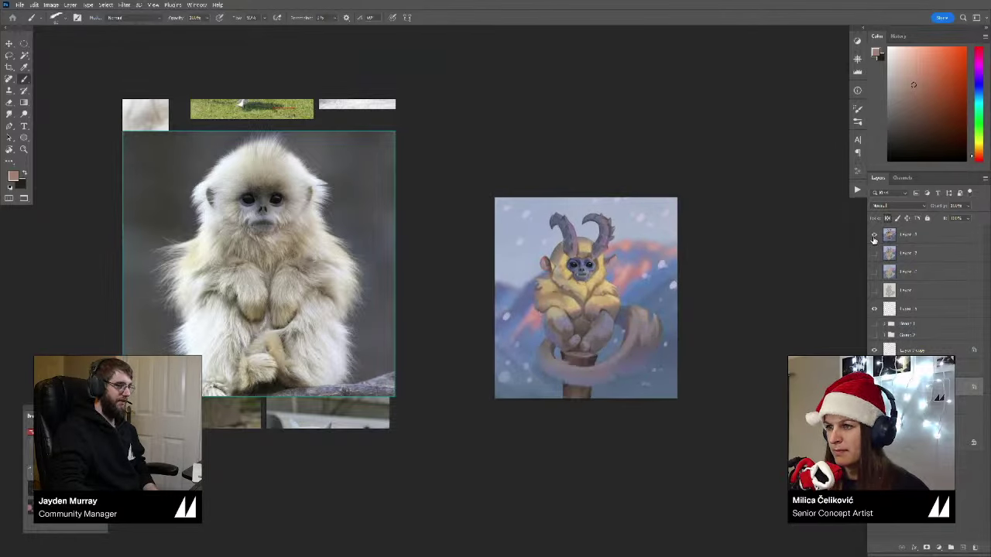
pyautogui.click(874, 234)
pyautogui.press('z')
pyautogui.moveTo(570, 347)
pyautogui.mouseDown()
pyautogui.moveTo(594, 339)
pyautogui.moveTo(581, 343)
pyautogui.mouseUp()
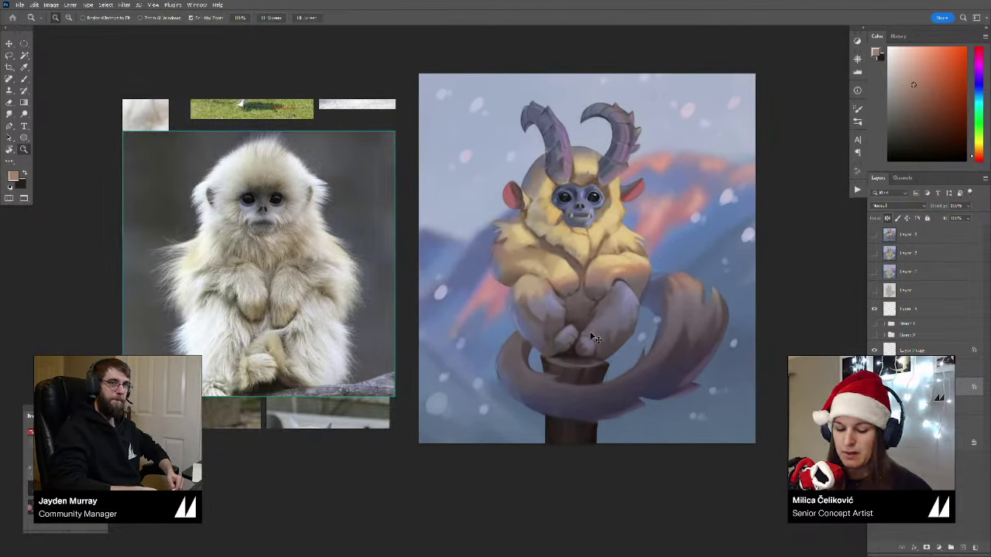
# Step: Paste a merged copy of the whole canvas as a new snapshot layer above the existing ones and hide it
pyautogui.click(898, 236)
pyautogui.hotkey('ctrl', 'a')
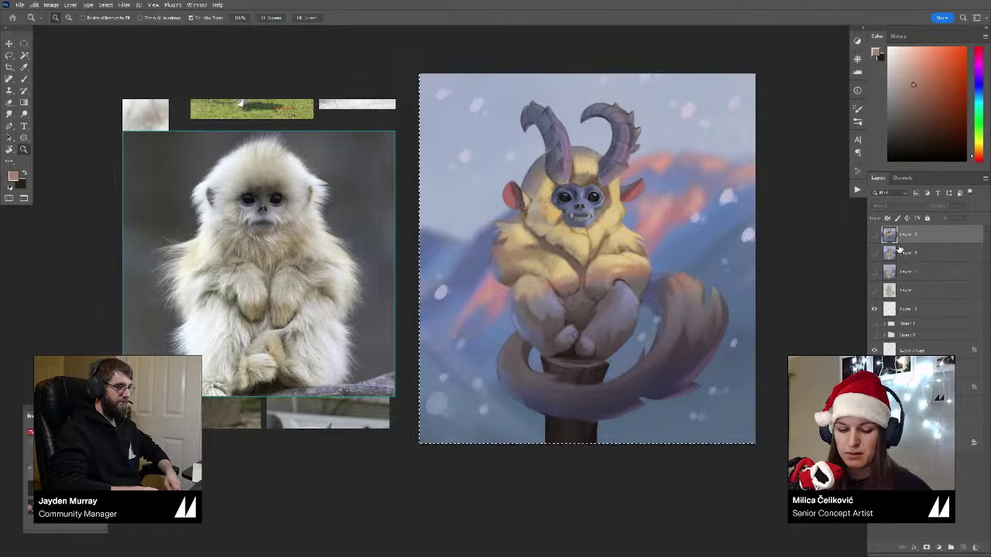
pyautogui.hotkey('ctrl', 'shift', 'c')
pyautogui.hotkey('ctrl', 'v')
pyautogui.click(875, 235)
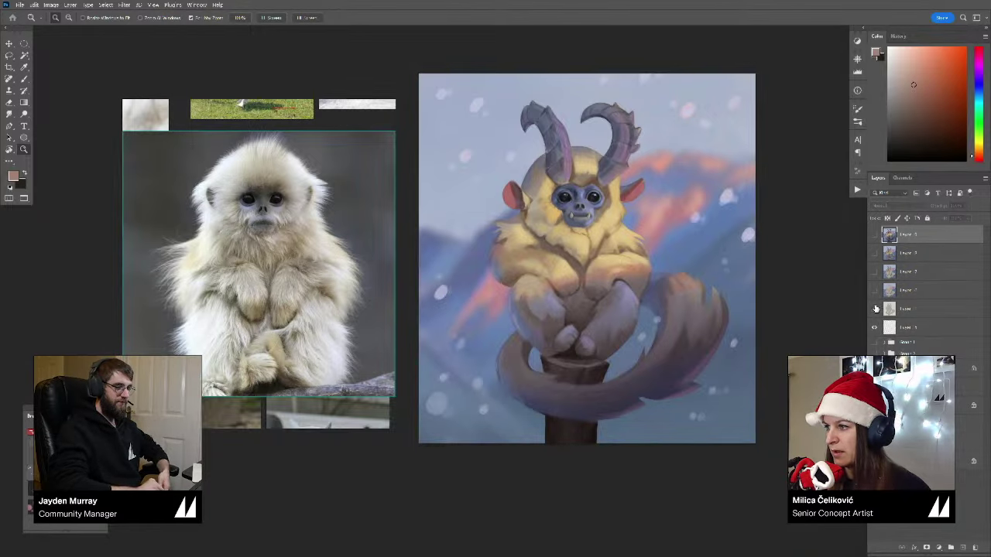
# Step: Review the painting's progress by showing the snapshot layers in order from the initial sketch, and hide them all again
pyautogui.keyDown('alt'); pyautogui.click(876, 308); pyautogui.keyUp('alt')
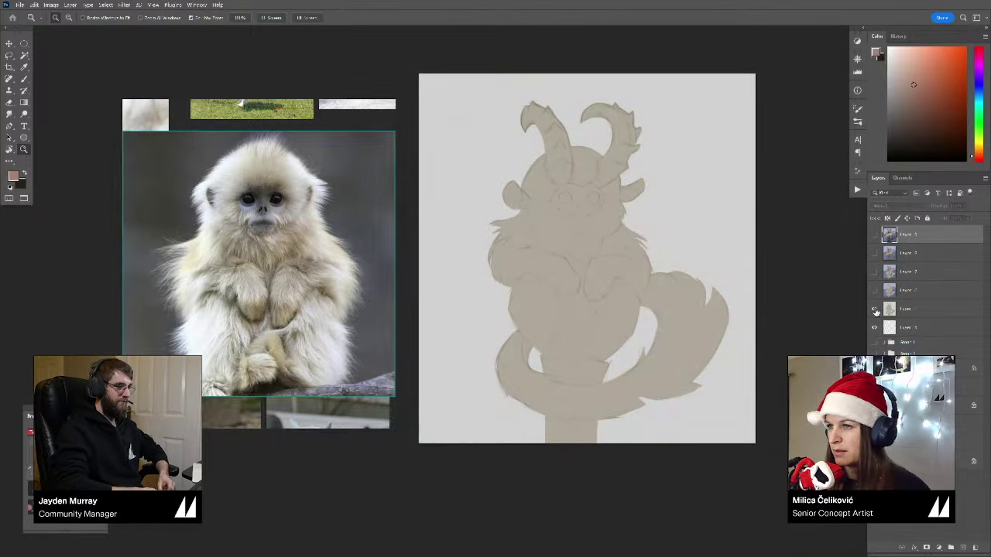
pyautogui.click(875, 291)
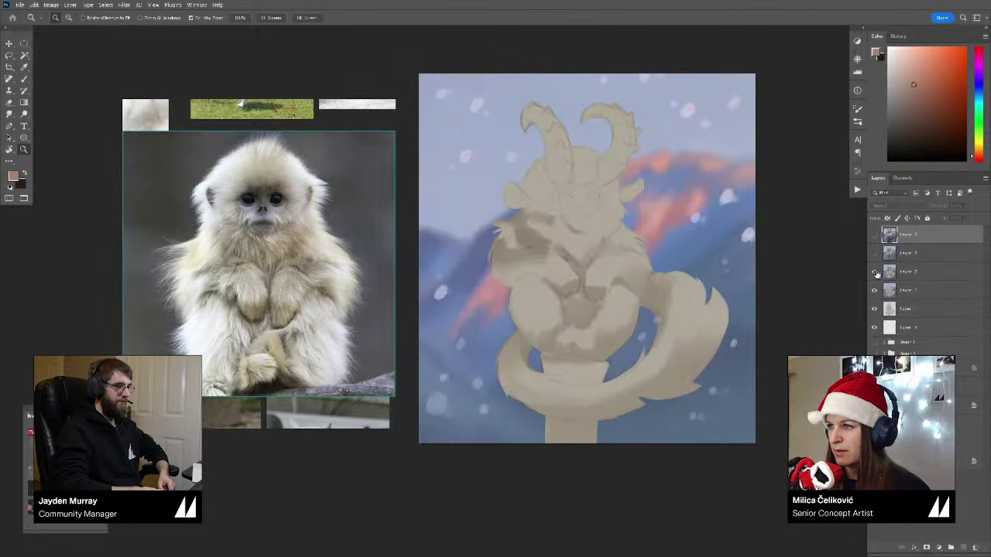
pyautogui.click(875, 272)
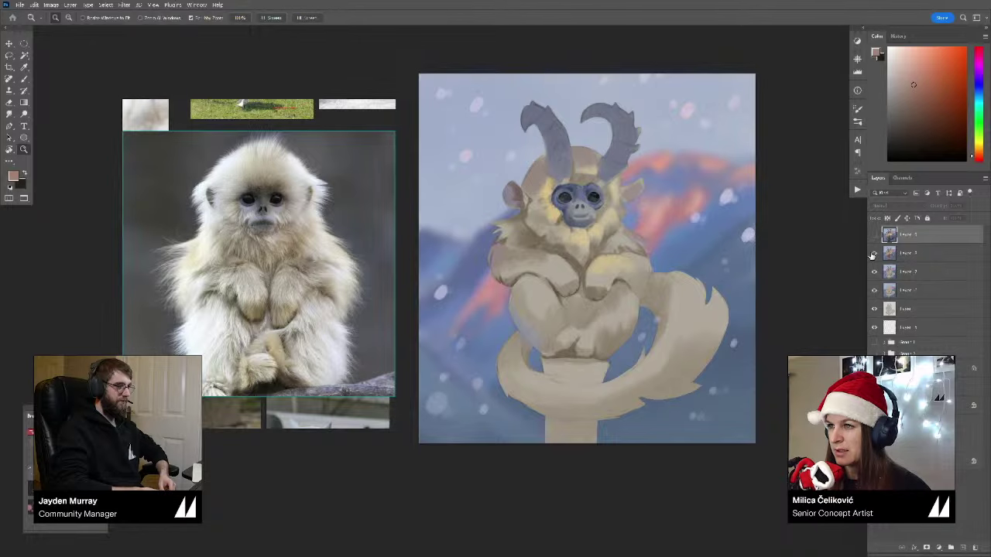
pyautogui.click(875, 253)
pyautogui.click(875, 235)
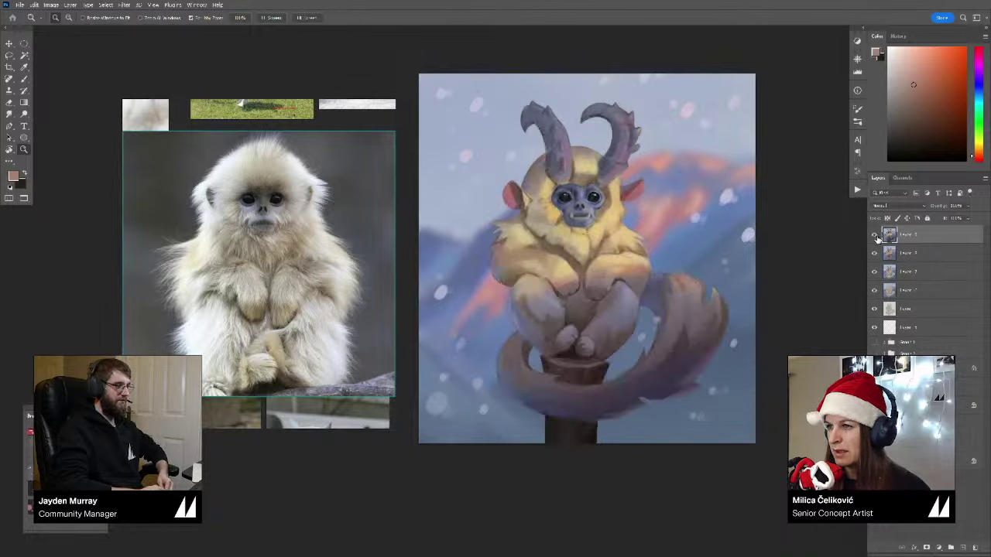
pyautogui.click(876, 236)
pyautogui.moveTo(875, 255); pyautogui.dragTo(881, 338)
# Step: Touch up the bright fur around the face with a sampled yellow shifted to a slightly less saturated tone
pyautogui.click(584, 147)
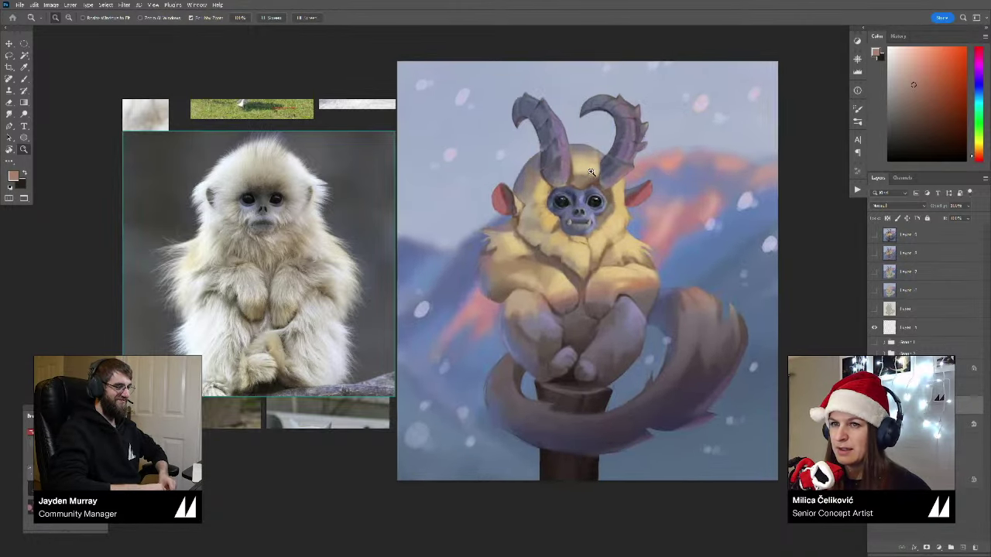
pyautogui.press('b')
pyautogui.keyDown('alt'); pyautogui.click(590, 171); pyautogui.keyUp('alt')
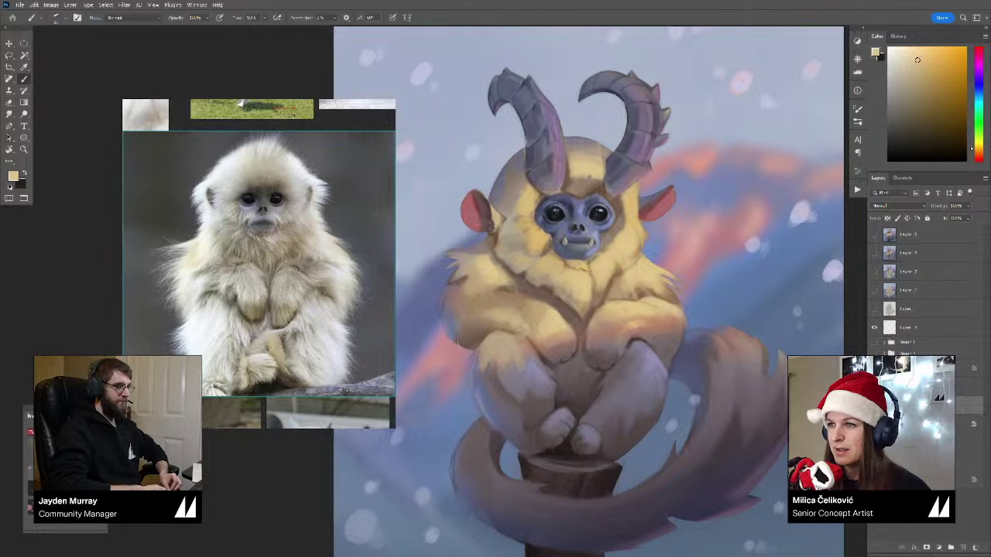
pyautogui.click(914, 60)
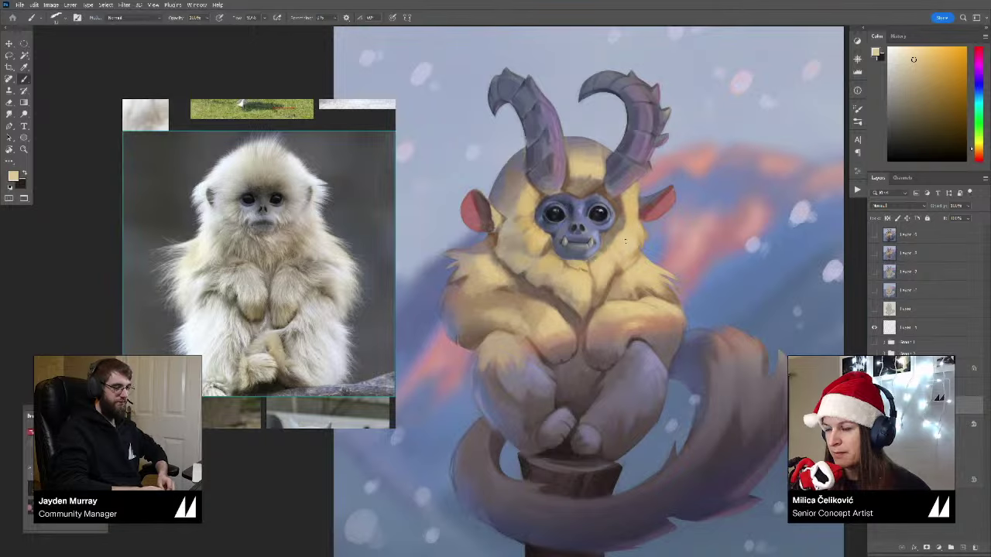
# Step: Flip the canvas horizontally to check the creature in mirror view
pyautogui.moveTo(602, 262); pyautogui.dragTo(534, 262)
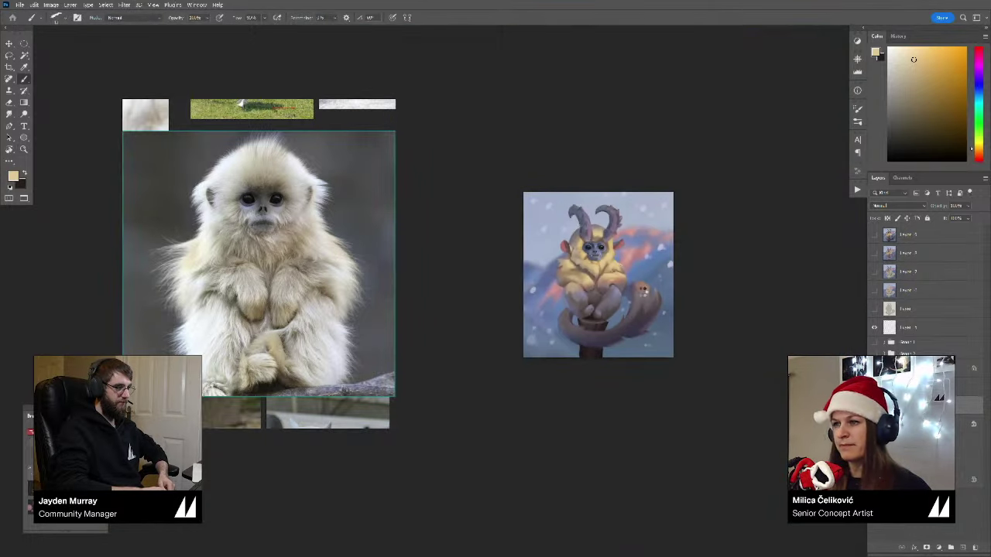
pyautogui.hotkey('ctrl', 'shift', 'h')
pyautogui.moveTo(619, 257)
pyautogui.mouseDown()
pyautogui.moveTo(603, 269)
pyautogui.moveTo(639, 303)
pyautogui.mouseUp()
pyautogui.moveTo(624, 300); pyautogui.dragTo(631, 296)
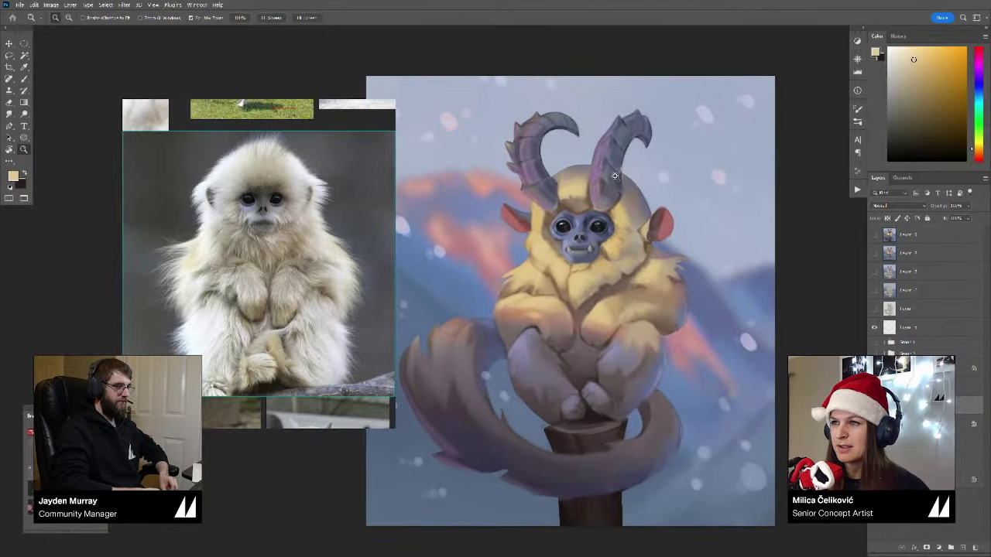
# Step: Refine the shaded outer edge of the horn above the creature's right-hand ear with sampled dark blue-grey tones
pyautogui.moveTo(616, 179)
pyautogui.mouseDown()
pyautogui.moveTo(647, 168)
pyautogui.moveTo(632, 203)
pyautogui.mouseUp()
pyautogui.keyDown('alt'); pyautogui.click(627, 220); pyautogui.keyUp('alt')
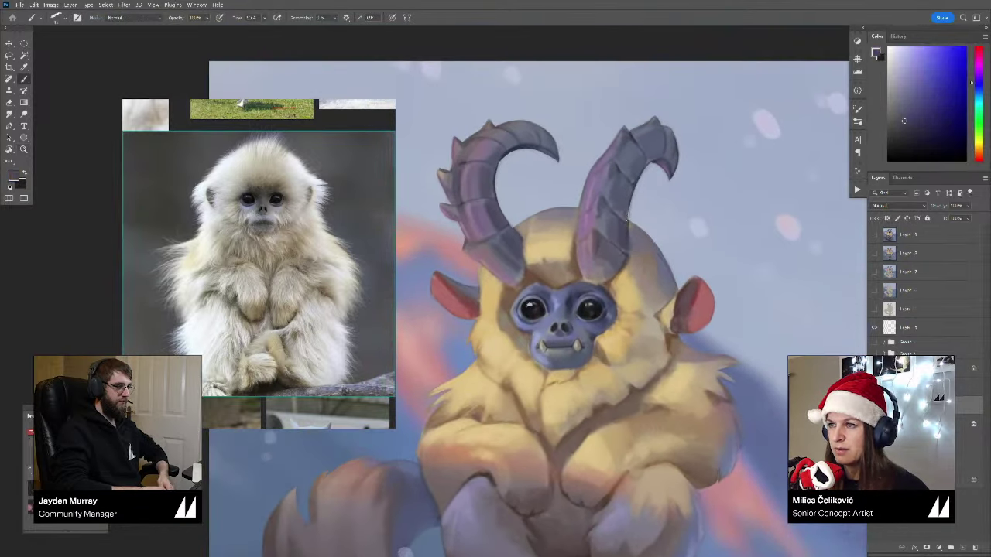
pyautogui.keyDown('alt'); pyautogui.click(627, 223); pyautogui.keyUp('alt')
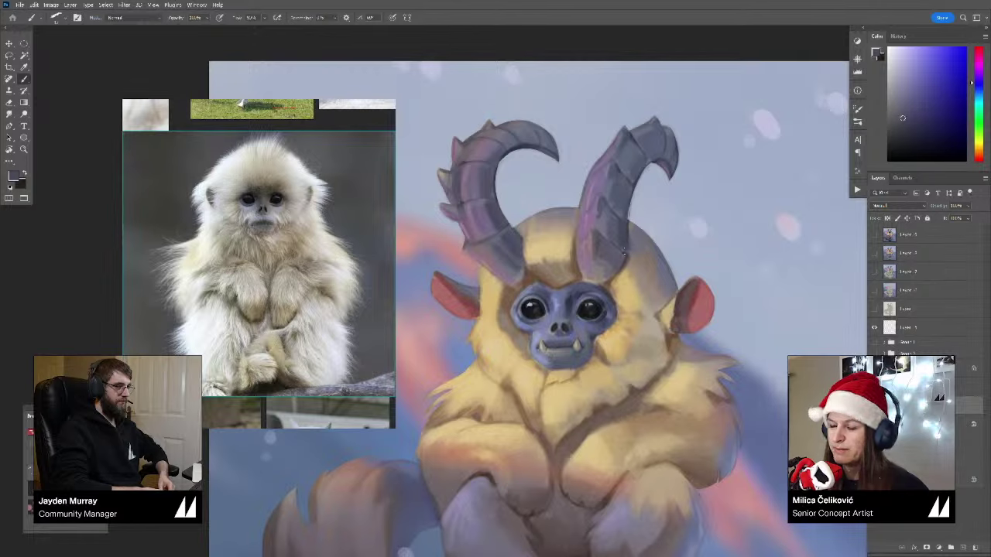
pyautogui.keyDown('alt'); pyautogui.click(624, 231); pyautogui.keyUp('alt')
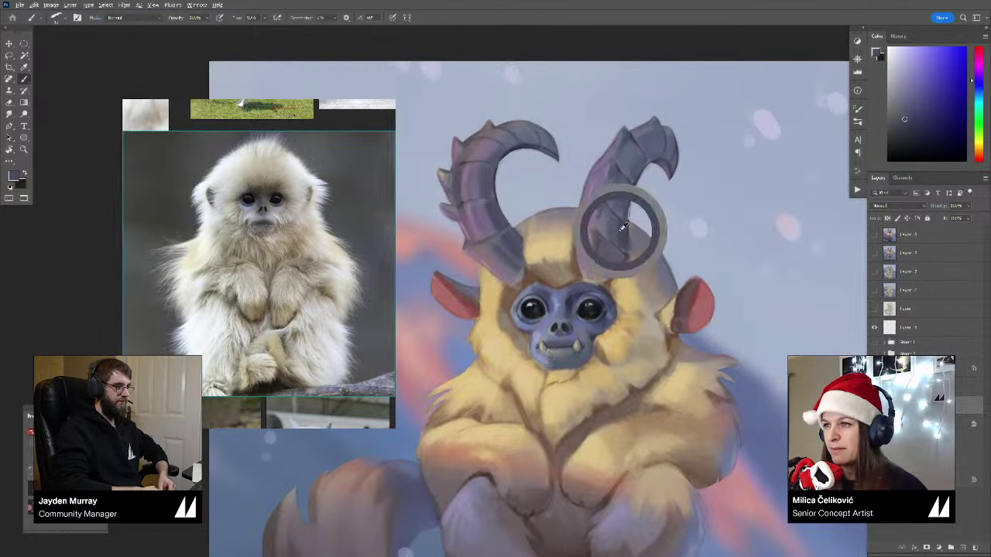
# Step: Tilt the canvas view and clean up the inner curve of the left horn with sampled blue-grey tones
pyautogui.press('r')
pyautogui.moveTo(671, 192); pyautogui.dragTo(701, 237)
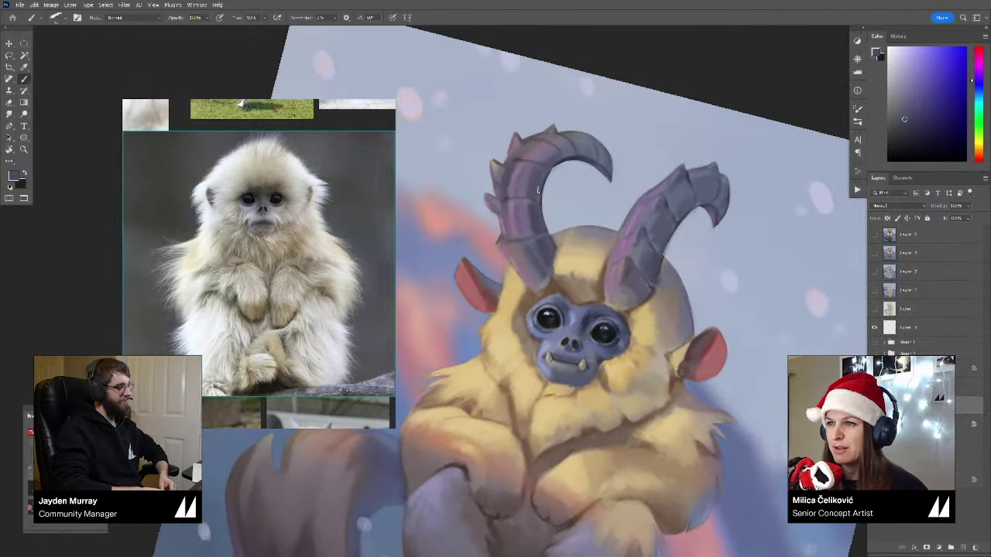
pyautogui.keyDown('alt'); pyautogui.click(570, 158); pyautogui.keyUp('alt')
pyautogui.keyDown('alt'); pyautogui.click(553, 253); pyautogui.keyUp('alt')
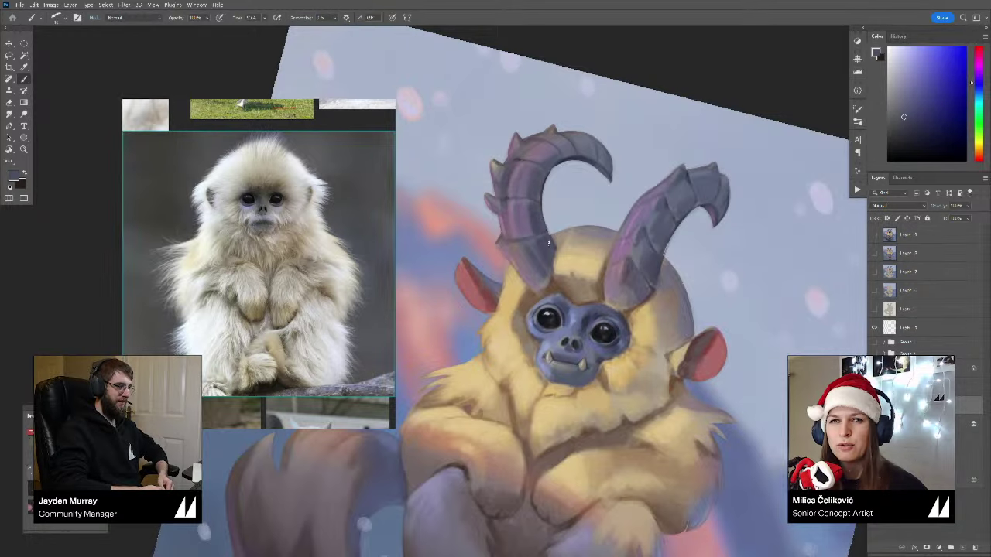
pyautogui.moveTo(546, 239); pyautogui.dragTo(551, 246)
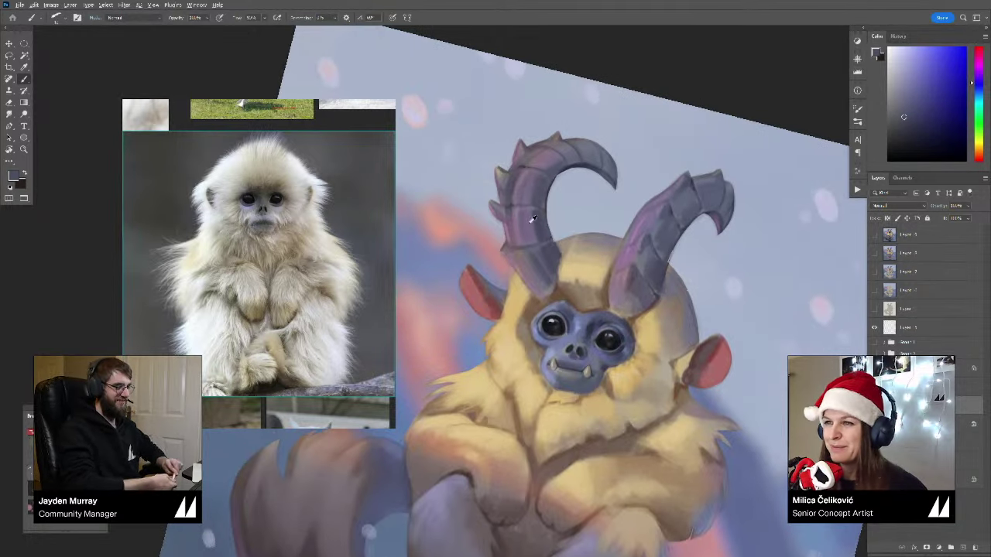
# Step: Refine the left horn's outer side and small spikes with sampled purple and muted violet tones
pyautogui.keyDown('alt'); pyautogui.click(530, 220); pyautogui.keyUp('alt')
pyautogui.keyDown('alt'); pyautogui.click(511, 224); pyautogui.keyUp('alt')
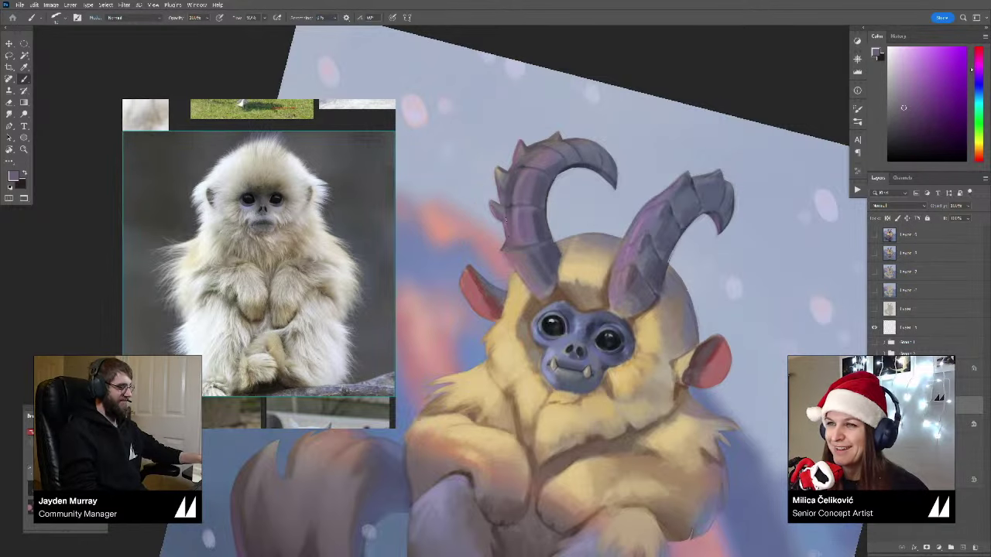
pyautogui.keyDown('alt'); pyautogui.click(515, 210); pyautogui.keyUp('alt')
pyautogui.moveTo(520, 187)
pyautogui.mouseDown()
pyautogui.moveTo(524, 175)
pyautogui.moveTo(526, 199)
pyautogui.mouseUp()
pyautogui.keyDown('alt'); pyautogui.click(519, 204); pyautogui.keyUp('alt')
pyautogui.keyDown('alt'); pyautogui.click(521, 199); pyautogui.keyUp('alt')
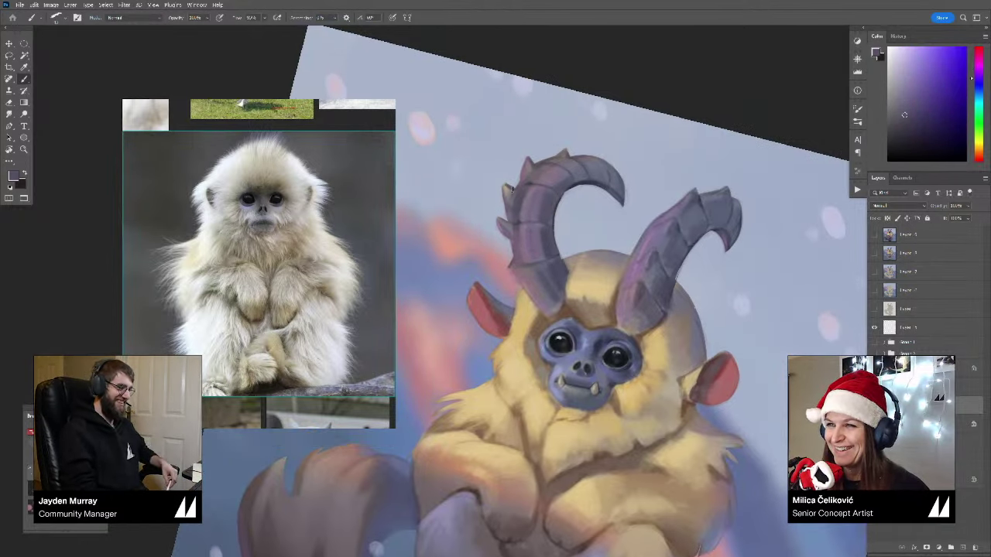
pyautogui.keyDown('alt'); pyautogui.click(503, 192); pyautogui.keyUp('alt')
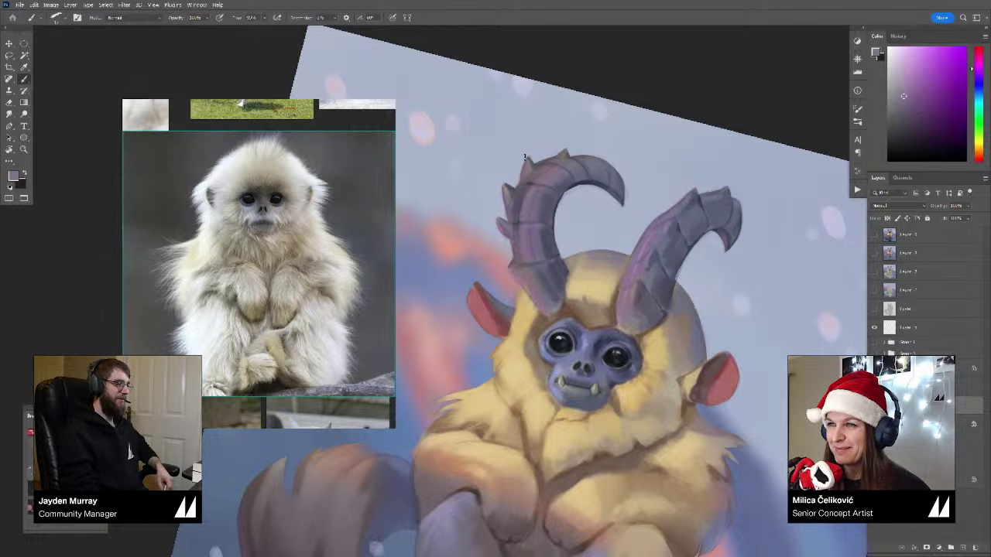
# Step: Straighten the canvas view and blend the left horn's base into the forehead fur with sampled blue-grey and brown tones
pyautogui.press('z')
pyautogui.moveTo(603, 143); pyautogui.dragTo(499, 140)
pyautogui.press('r')
pyautogui.moveTo(701, 184); pyautogui.dragTo(677, 139)
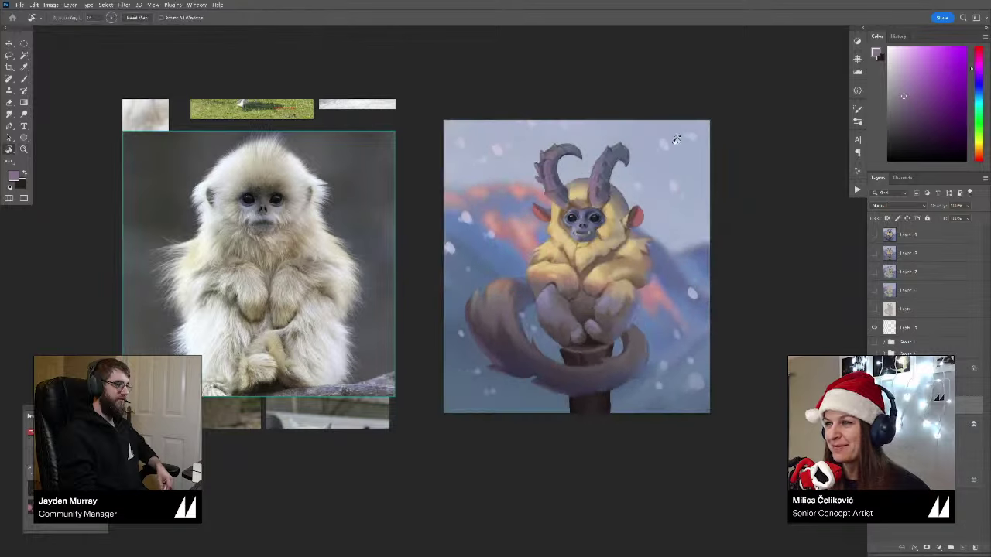
pyautogui.press('z')
pyautogui.moveTo(499, 195); pyautogui.dragTo(570, 203)
pyautogui.press('b')
pyautogui.keyDown('alt'); pyautogui.click(569, 202); pyautogui.keyUp('alt')
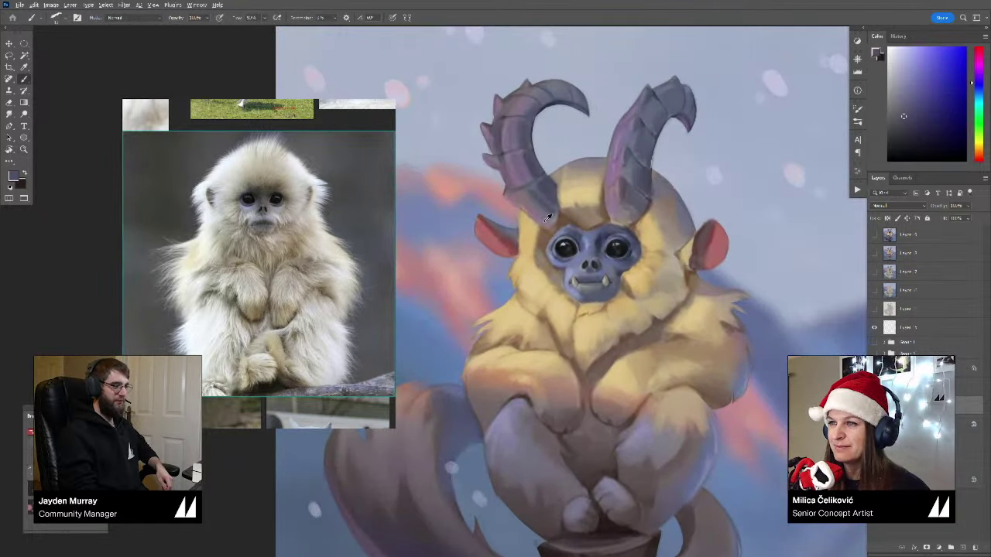
pyautogui.keyDown('alt'); pyautogui.click(560, 206); pyautogui.keyUp('alt')
pyautogui.keyDown('alt'); pyautogui.click(546, 228); pyautogui.keyUp('alt')
pyautogui.keyDown('alt'); pyautogui.click(560, 225); pyautogui.keyUp('alt')
pyautogui.hotkey('ctrl', '0')
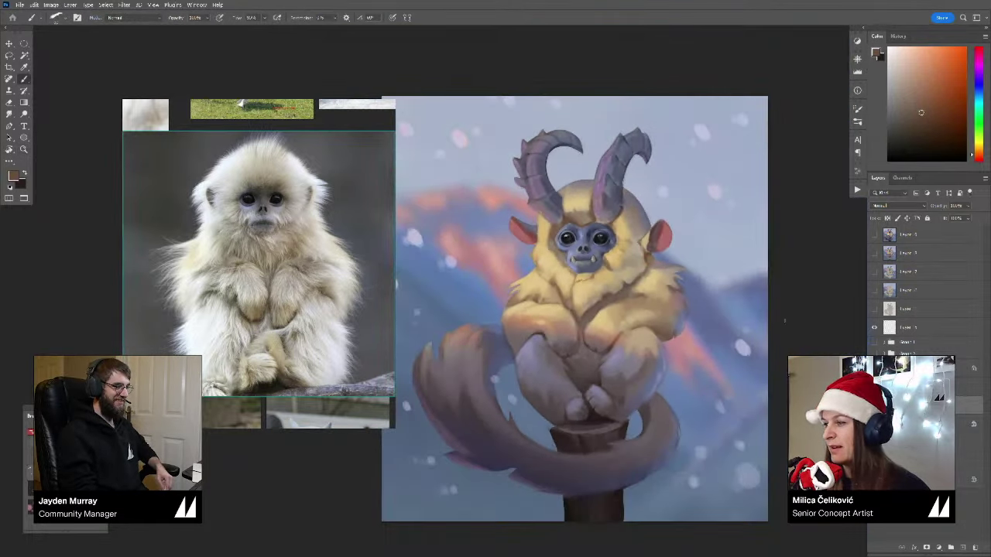
# Step: Add a new layer above the Multiply layer and touch up the forehead fur between the horns with sampled brown and yellow
pyautogui.click(921, 368)
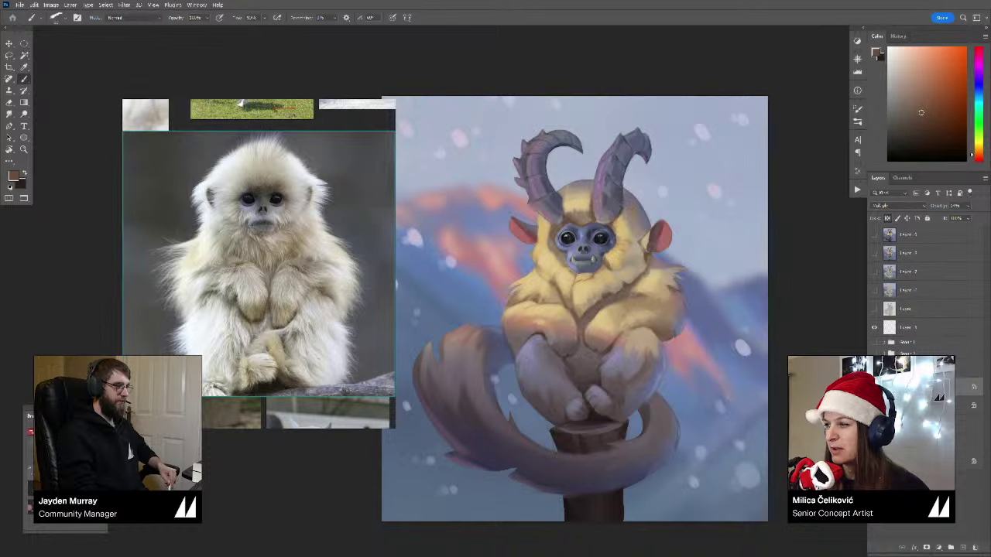
pyautogui.hotkey('ctrl', 'shift', 'alt', 'n')
pyautogui.moveTo(789, 365); pyautogui.dragTo(782, 354)
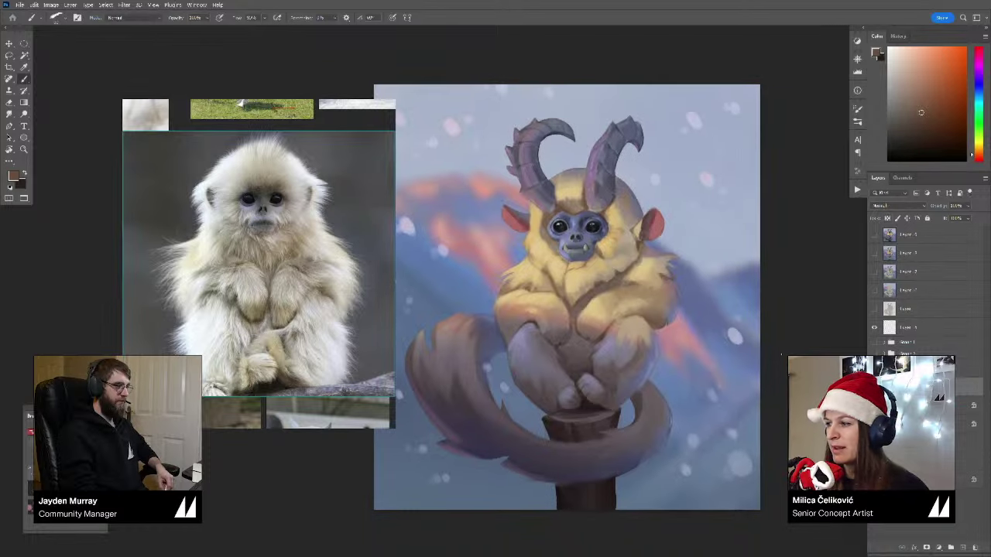
pyautogui.scroll(3, 572, 190)
pyautogui.keyDown('alt'); pyautogui.click(558, 219); pyautogui.keyUp('alt')
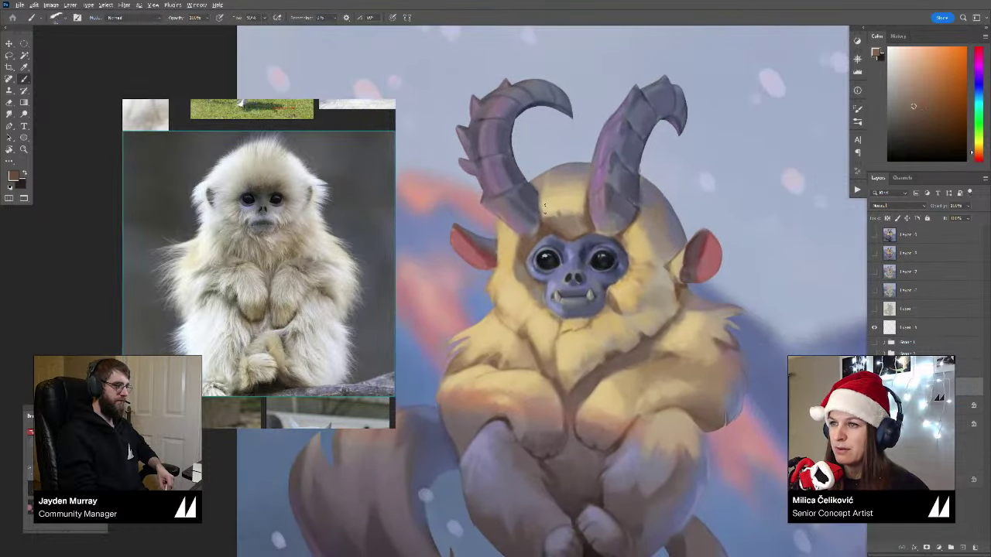
pyautogui.keyDown('alt'); pyautogui.click(552, 205); pyautogui.keyUp('alt')
pyautogui.keyDown('alt'); pyautogui.click(565, 206); pyautogui.keyUp('alt')
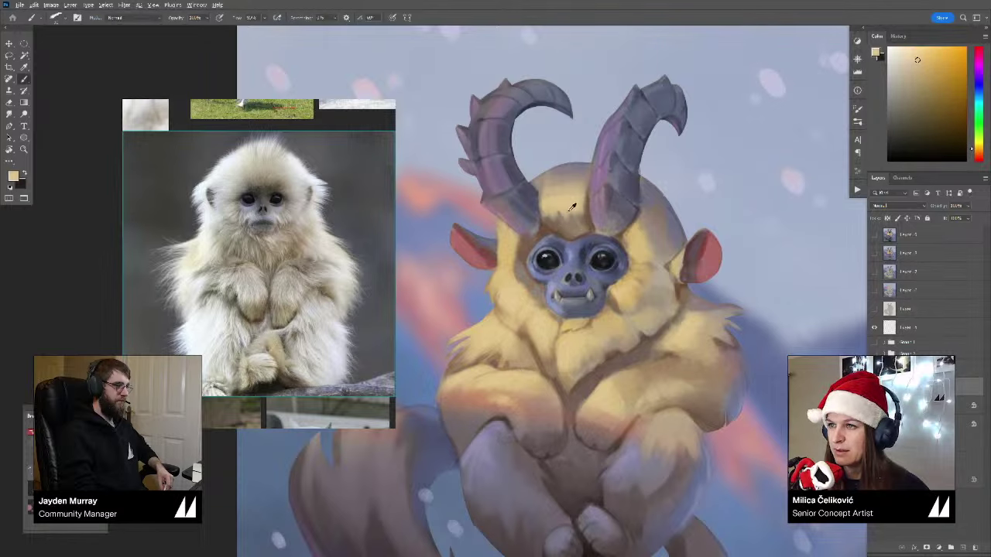
pyautogui.keyDown('alt'); pyautogui.click(573, 215); pyautogui.keyUp('alt')
pyautogui.moveTo(602, 246); pyautogui.dragTo(578, 213)
# Step: Refine the fur tufts on the right cheek beside the blue face with sampled yellow and ochre tones
pyautogui.keyDown('alt'); pyautogui.click(610, 239); pyautogui.keyUp('alt')
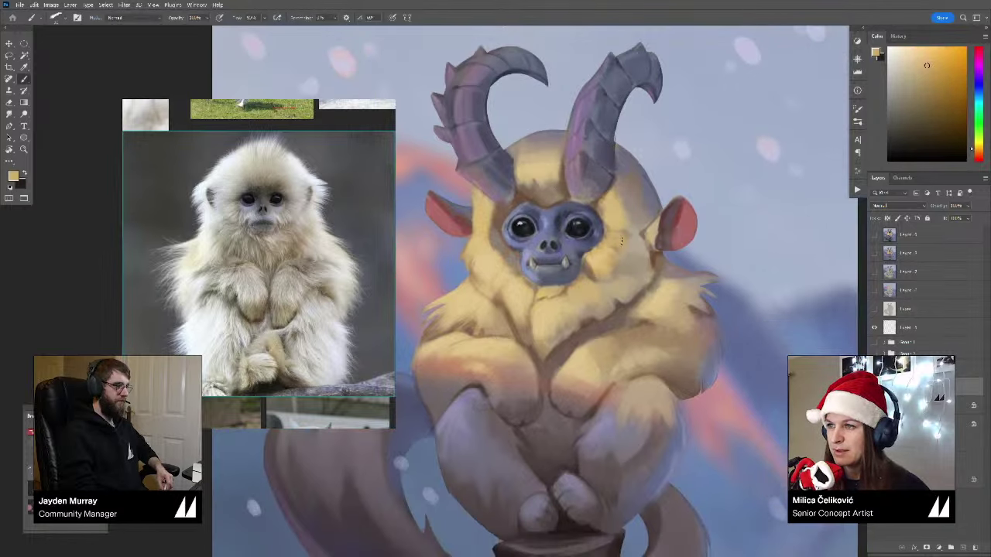
pyautogui.keyDown('alt'); pyautogui.click(594, 251); pyautogui.keyUp('alt')
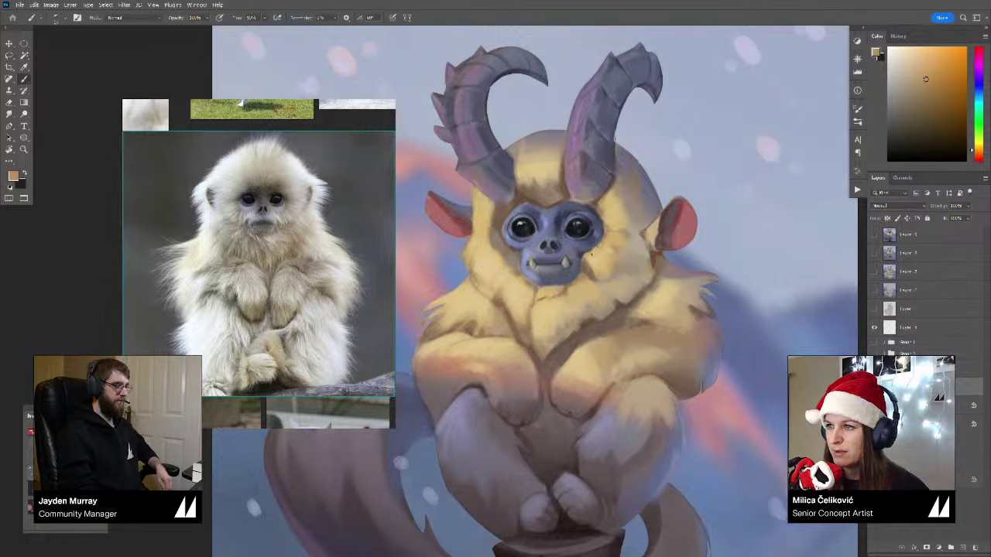
pyautogui.keyDown('alt'); pyautogui.click(593, 245); pyautogui.keyUp('alt')
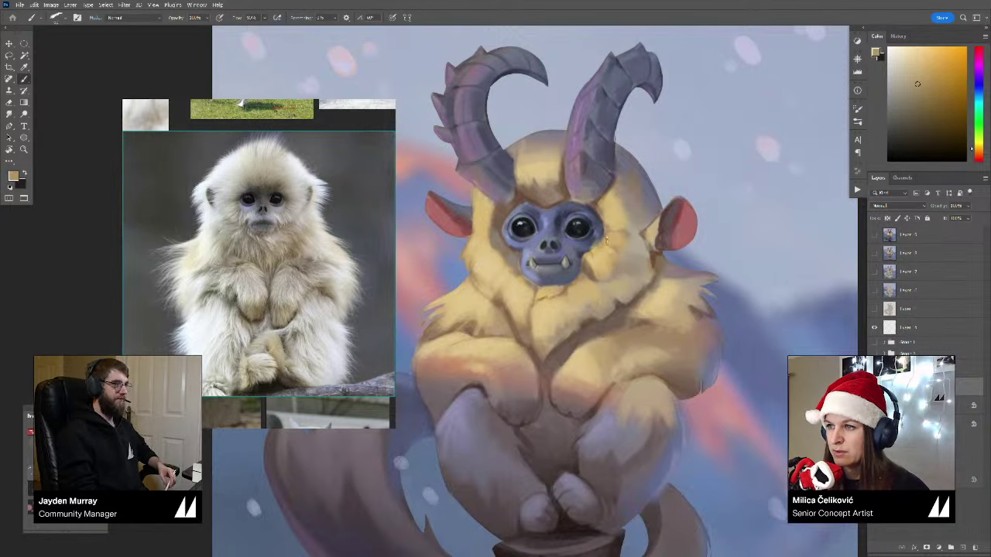
pyautogui.keyDown('alt'); pyautogui.click(593, 240); pyautogui.keyUp('alt')
# Step: Soften the edge between the blue skin and the right cheek fur with sampled blue-grey tones
pyautogui.scroll(3, 606, 232)
pyautogui.keyDown('alt'); pyautogui.click(596, 242); pyautogui.keyUp('alt')
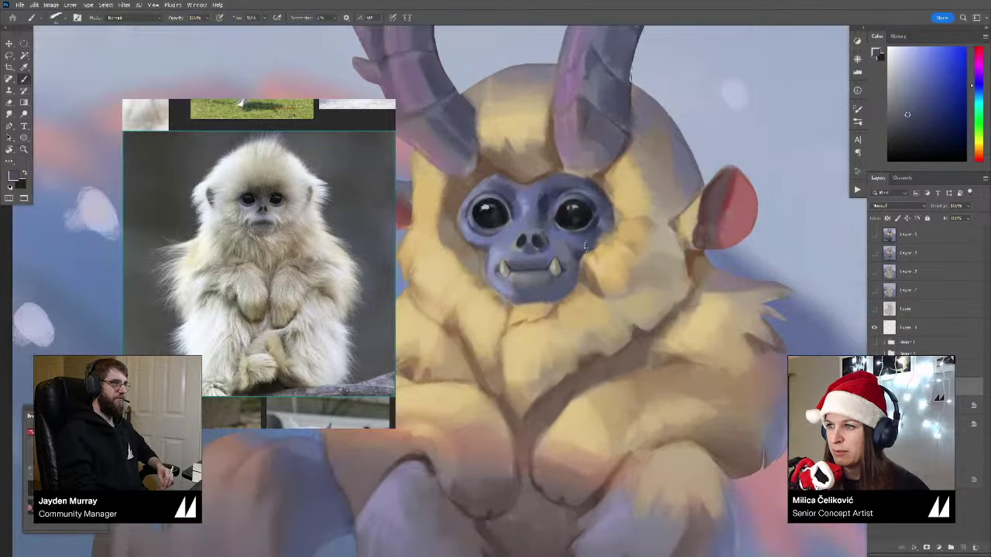
pyautogui.keyDown('alt'); pyautogui.click(599, 244); pyautogui.keyUp('alt')
pyautogui.keyDown('alt'); pyautogui.click(601, 235); pyautogui.keyUp('alt')
pyautogui.keyDown('alt'); pyautogui.click(607, 226); pyautogui.keyUp('alt')
pyautogui.moveTo(613, 232); pyautogui.dragTo(621, 215)
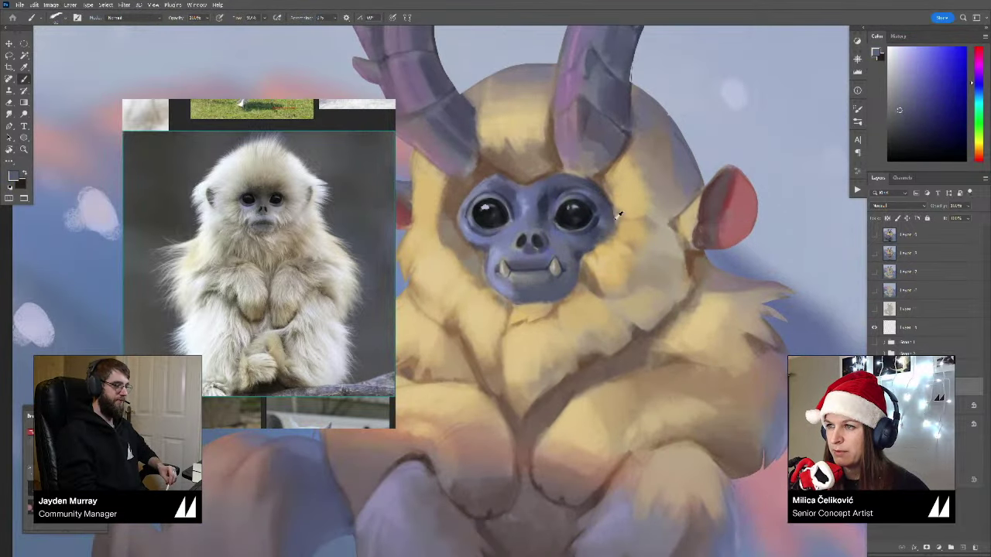
# Step: Blend the skin and fur around the right eye's outer corner with sampled dark blue, purple and yellow tones
pyautogui.keyDown('alt'); pyautogui.click(610, 212); pyautogui.keyUp('alt')
pyautogui.keyDown('alt'); pyautogui.click(609, 195); pyautogui.keyUp('alt')
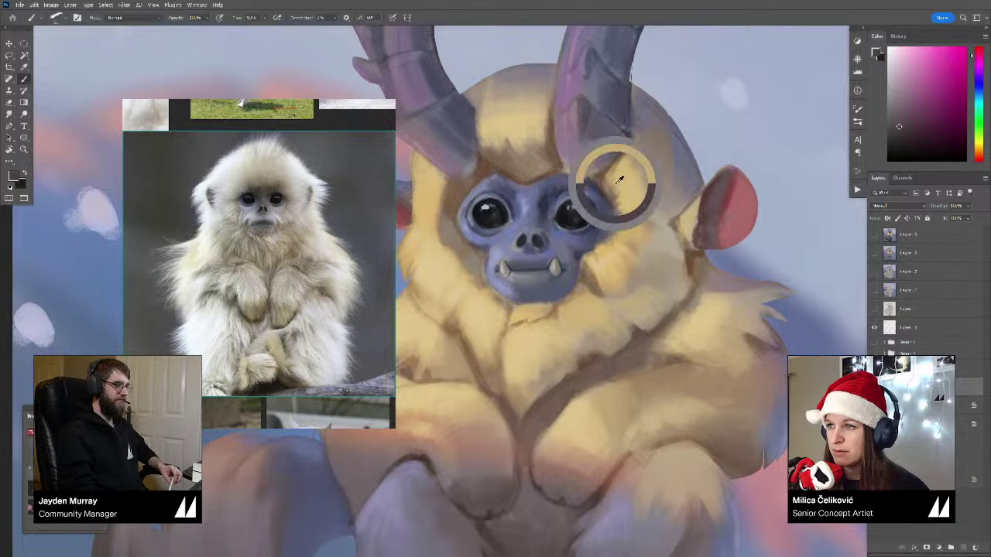
pyautogui.moveTo(609, 197)
pyautogui.mouseDown()
pyautogui.moveTo(614, 219)
pyautogui.moveTo(612, 191)
pyautogui.mouseUp()
pyautogui.keyDown('alt'); pyautogui.click(605, 206); pyautogui.keyUp('alt')
pyautogui.keyDown('alt'); pyautogui.click(610, 181); pyautogui.keyUp('alt')
pyautogui.keyDown('alt'); pyautogui.click(609, 179); pyautogui.keyUp('alt')
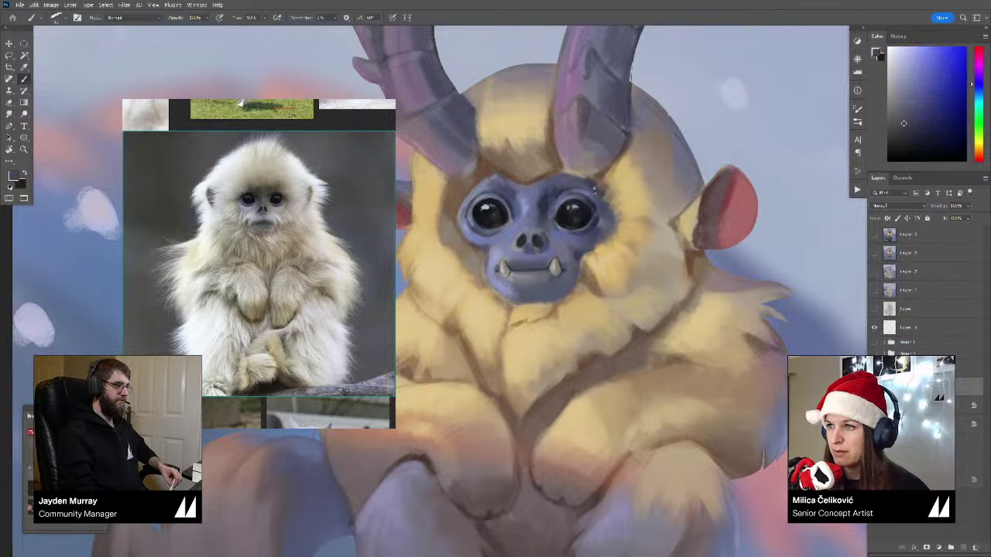
pyautogui.keyDown('alt'); pyautogui.click(610, 177); pyautogui.keyUp('alt')
pyautogui.keyDown('alt'); pyautogui.click(610, 198); pyautogui.keyUp('alt')
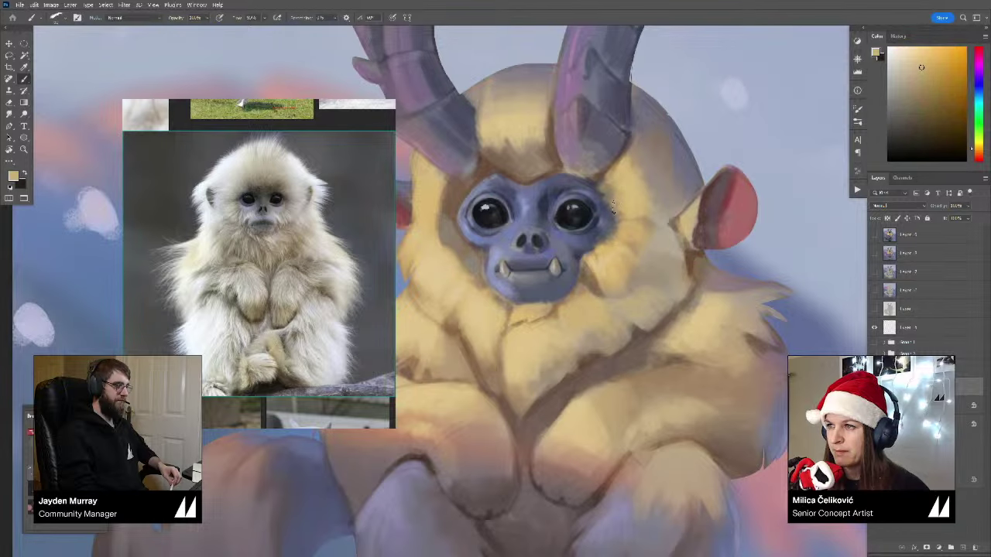
pyautogui.moveTo(621, 240); pyautogui.dragTo(542, 242)
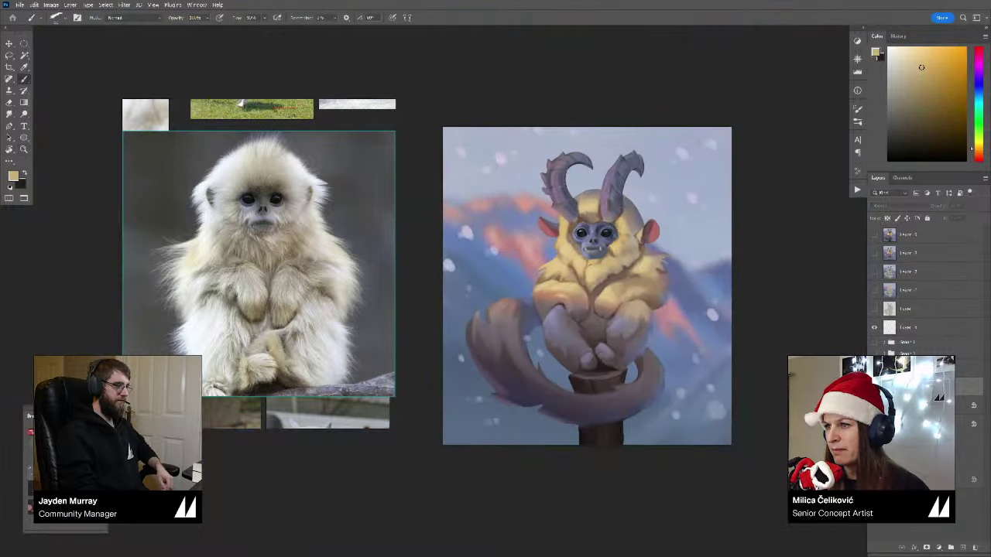
# Step: Rework the shaded fur beside the left eye and brow with sampled browns and a light blue-grey
pyautogui.scroll(4, 574, 227)
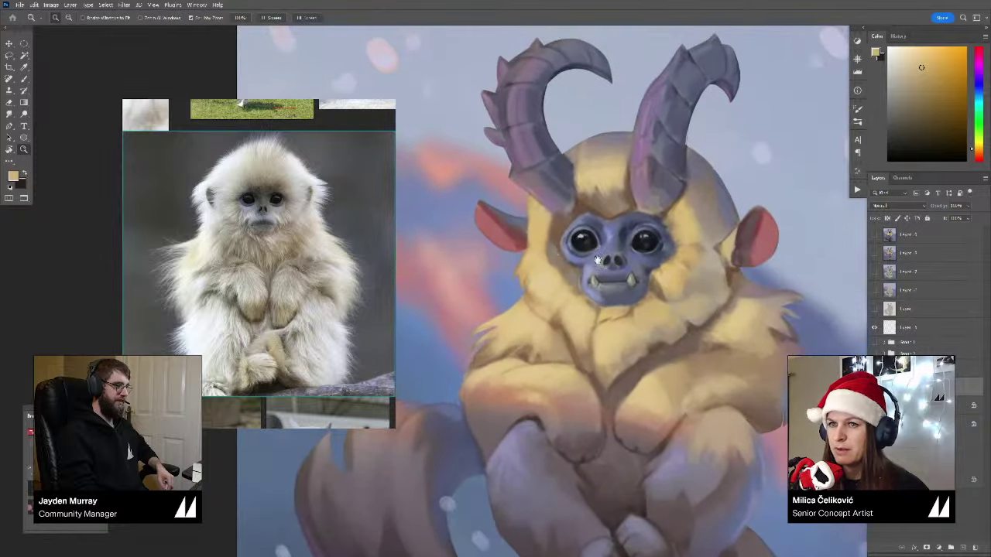
pyautogui.keyDown('alt'); pyautogui.click(562, 255); pyautogui.keyUp('alt')
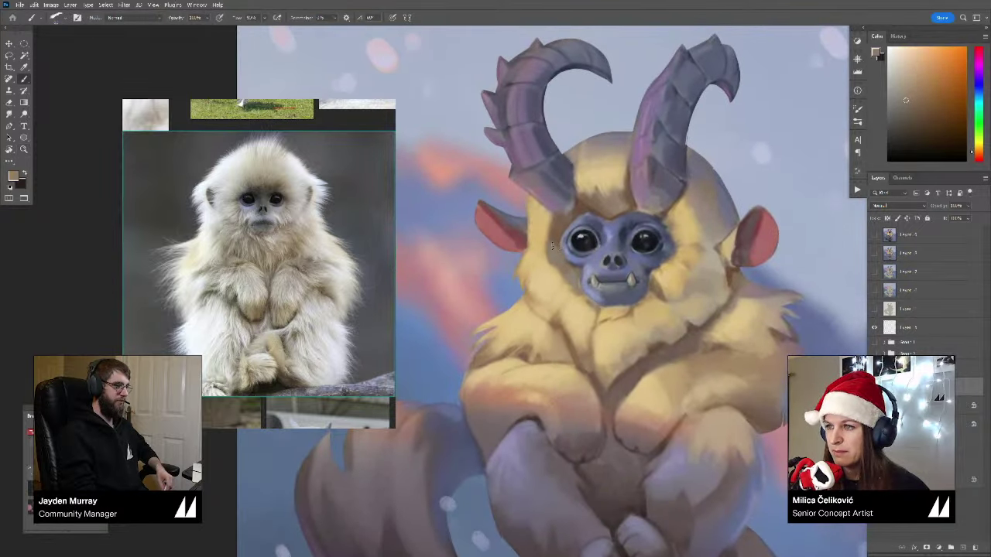
pyautogui.keyDown('alt'); pyautogui.click(557, 237); pyautogui.keyUp('alt')
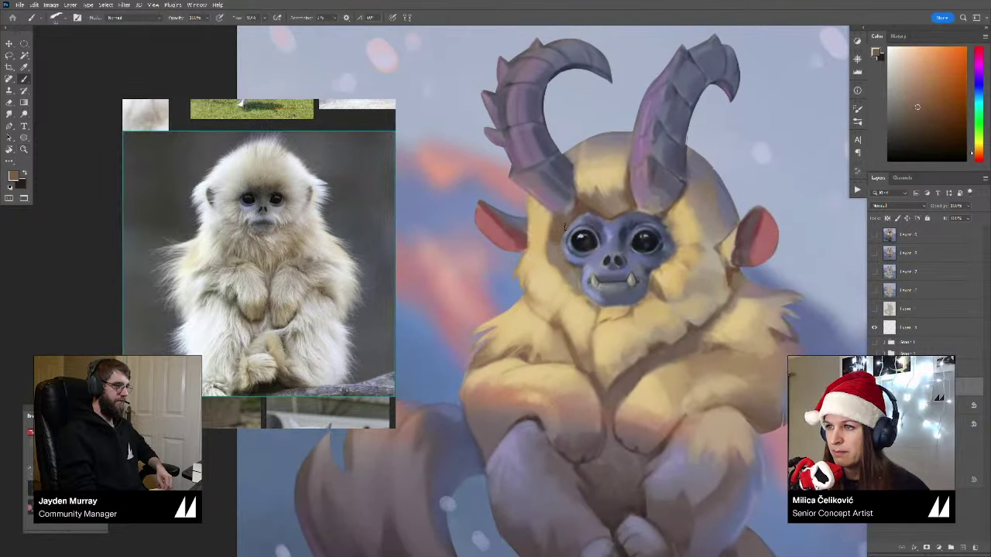
pyautogui.keyDown('alt'); pyautogui.click(575, 222); pyautogui.keyUp('alt')
pyautogui.keyDown('alt'); pyautogui.click(570, 227); pyautogui.keyUp('alt')
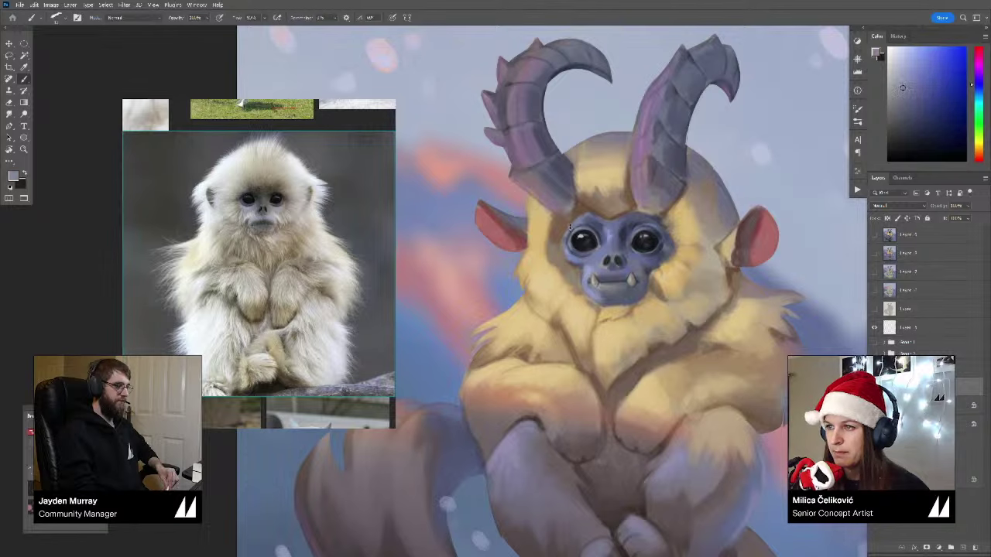
# Step: Enlarge the brush and refine the blue skin edge below and beside the left eye with sampled light blue and grey
pyautogui.press(']')
pyautogui.keyDown('alt'); pyautogui.click(573, 252); pyautogui.keyUp('alt')
pyautogui.keyDown('alt'); pyautogui.click(578, 257); pyautogui.keyUp('alt')
pyautogui.keyDown('alt'); pyautogui.click(573, 259); pyautogui.keyUp('alt')
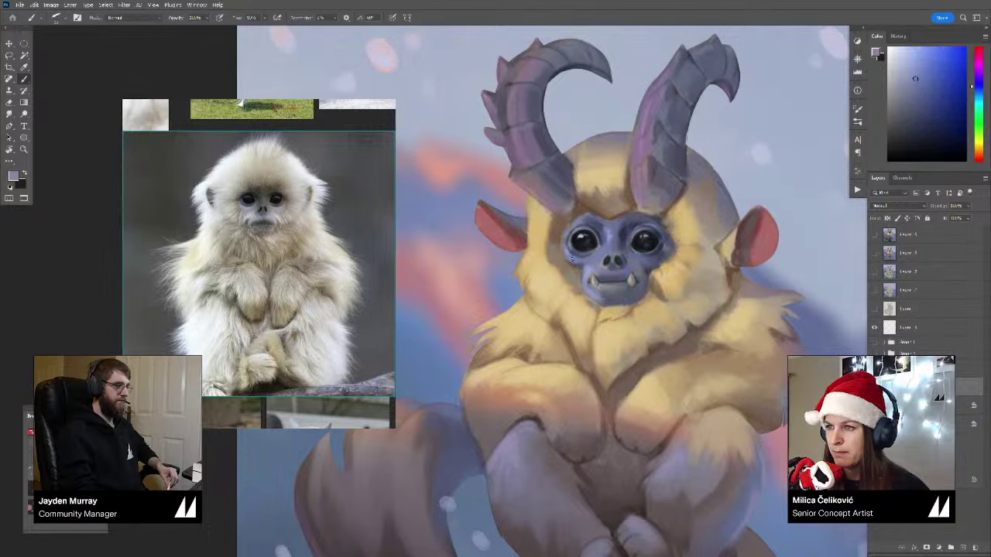
pyautogui.keyDown('alt'); pyautogui.click(567, 260); pyautogui.keyUp('alt')
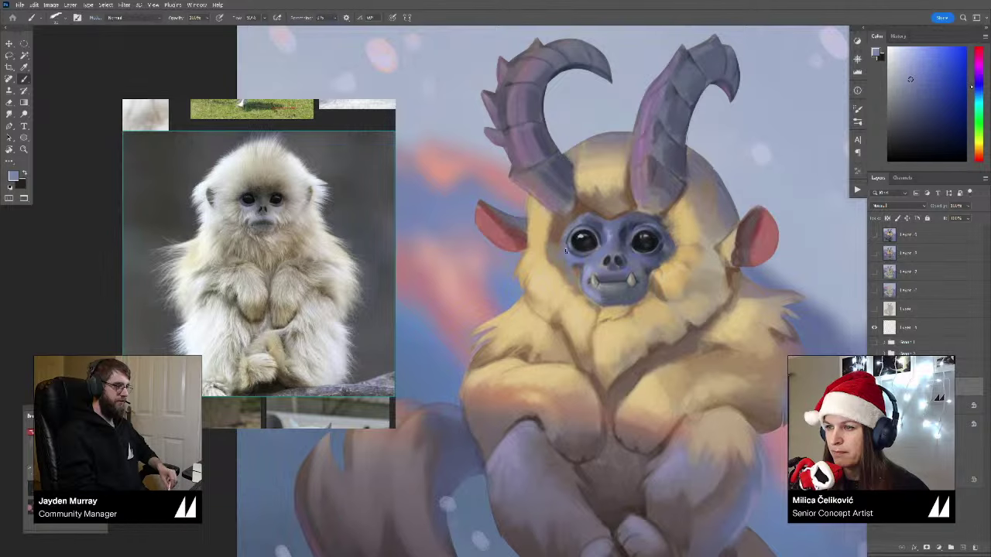
pyautogui.keyDown('alt'); pyautogui.click(559, 246); pyautogui.keyUp('alt')
pyautogui.keyDown('alt'); pyautogui.click(566, 271); pyautogui.keyUp('alt')
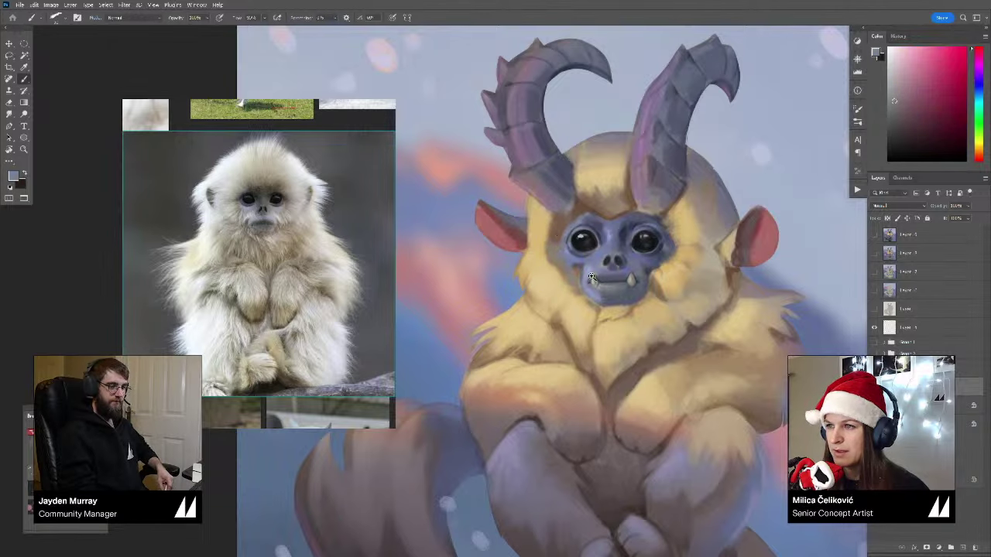
pyautogui.scroll(-3, 573, 267)
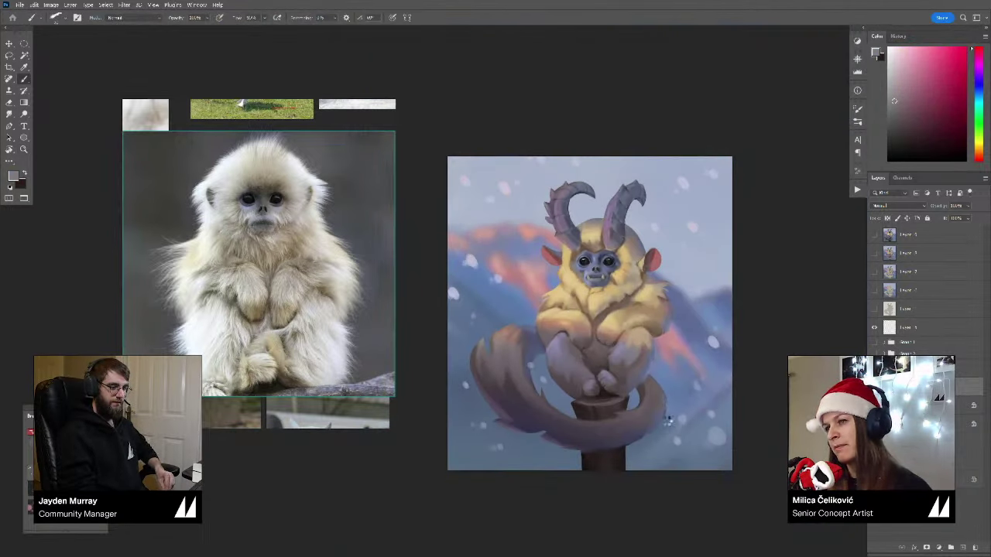
# Step: Flip the canvas horizontally to check the refined face and horns in mirror view
pyautogui.press('z')
pyautogui.hotkey('ctrl', 'shift', 'h')
pyautogui.moveTo(595, 371); pyautogui.dragTo(621, 377)
pyautogui.moveTo(624, 376)
pyautogui.mouseDown()
pyautogui.moveTo(649, 371)
pyautogui.moveTo(624, 371)
pyautogui.mouseUp()
pyautogui.press('z')
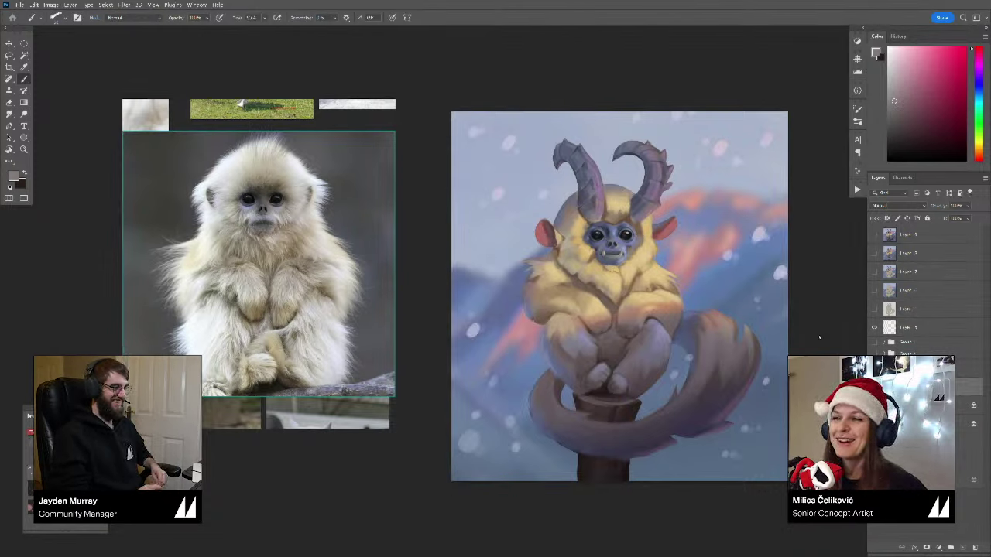
# Step: Minimize the monkey reference board and centre the whole painting in the workspace
pyautogui.scroll(-6, 756, 248)
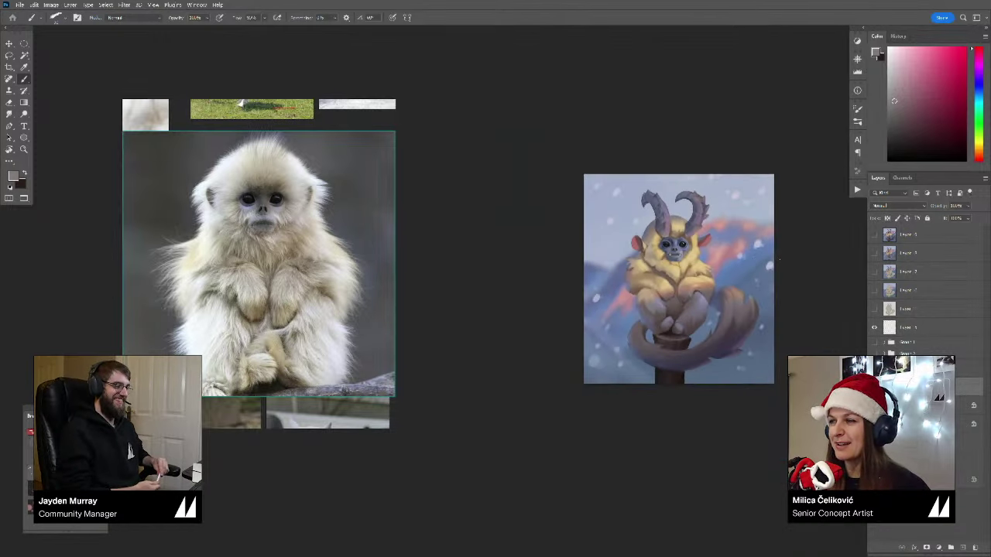
pyautogui.moveTo(774, 267); pyautogui.dragTo(658, 277)
pyautogui.scroll(-5, 670, 282)
pyautogui.scroll(5, 670, 282)
pyautogui.scroll(1, 651, 280)
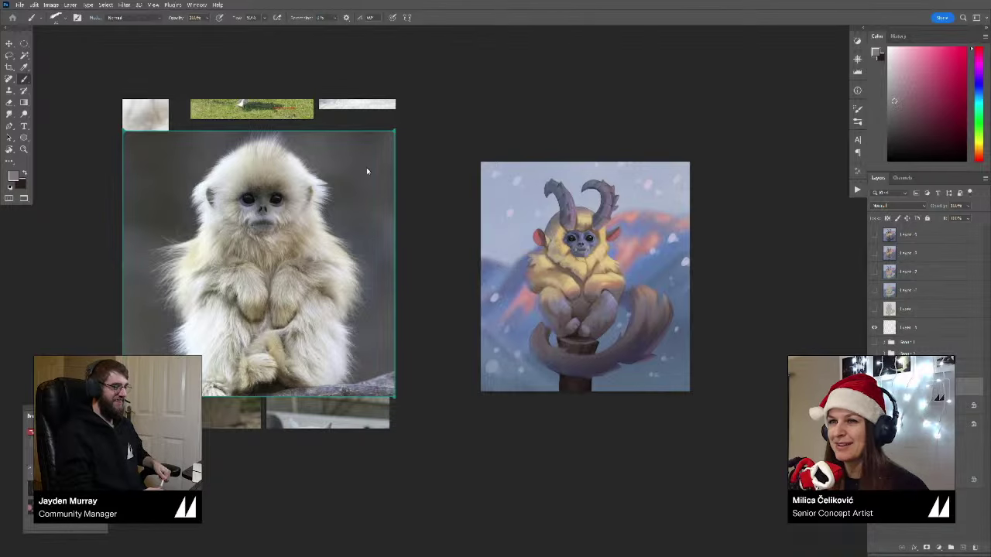
pyautogui.hotkey('ctrl', 'm')
pyautogui.moveTo(724, 271); pyautogui.dragTo(672, 273)
pyautogui.scroll(4, 589, 275)
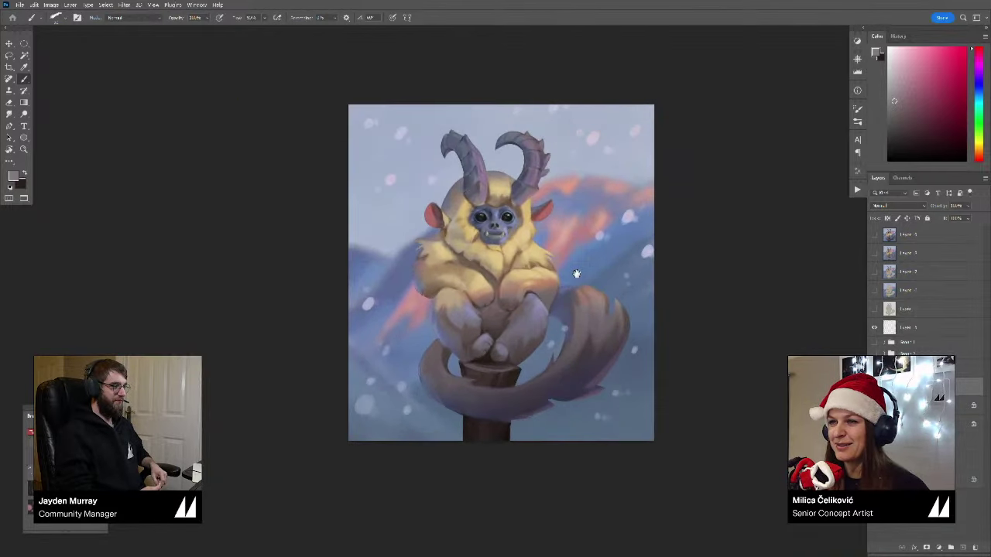
pyautogui.moveTo(577, 274); pyautogui.dragTo(588, 275)
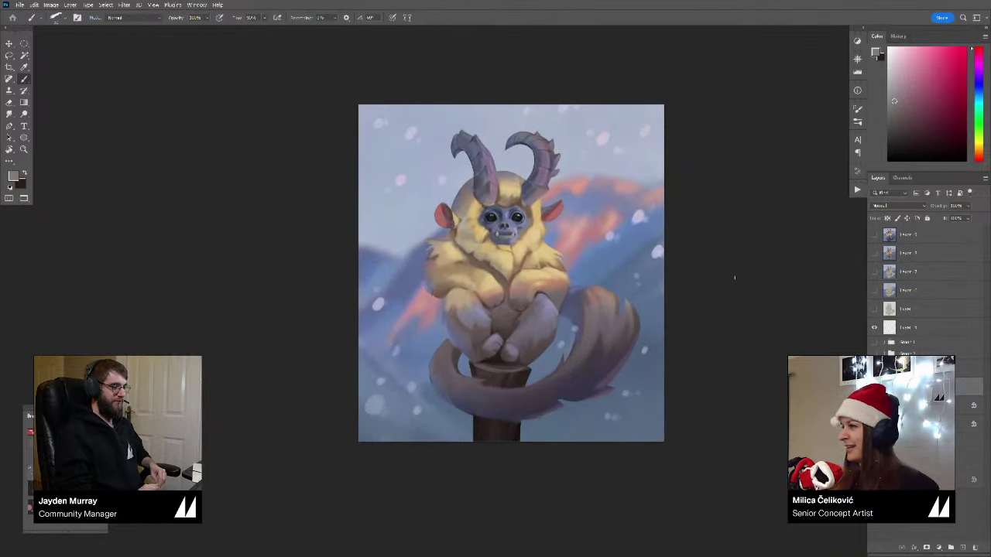